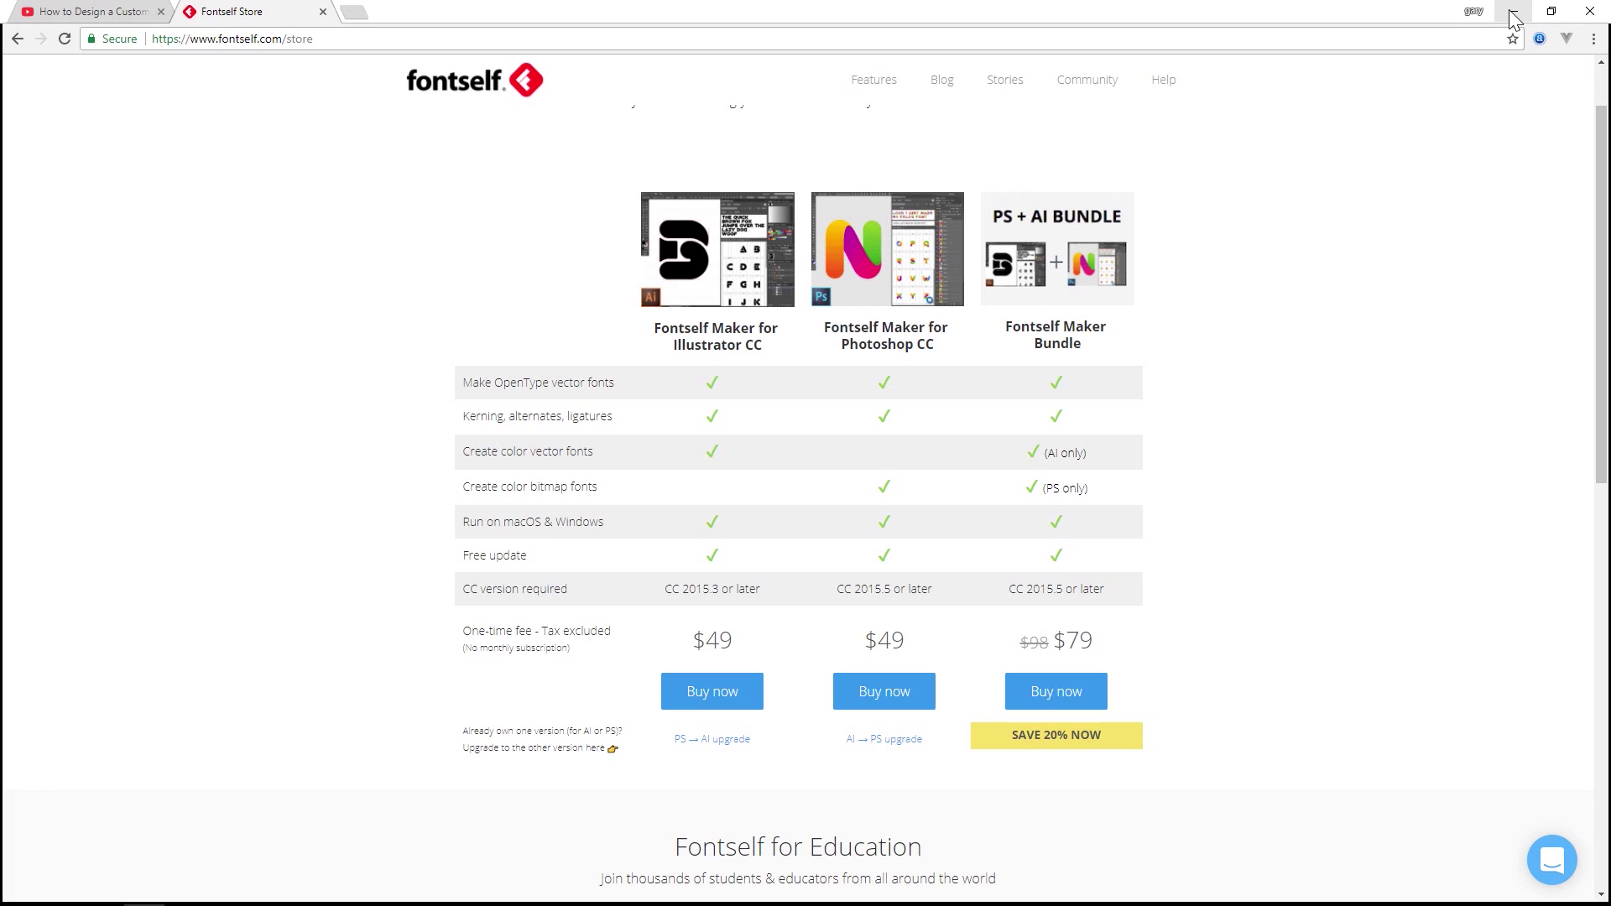
# - Switch from the browser to Illustrator and open the Fontself Maker 2.2.1 extension
pyautogui.click(1513, 13)
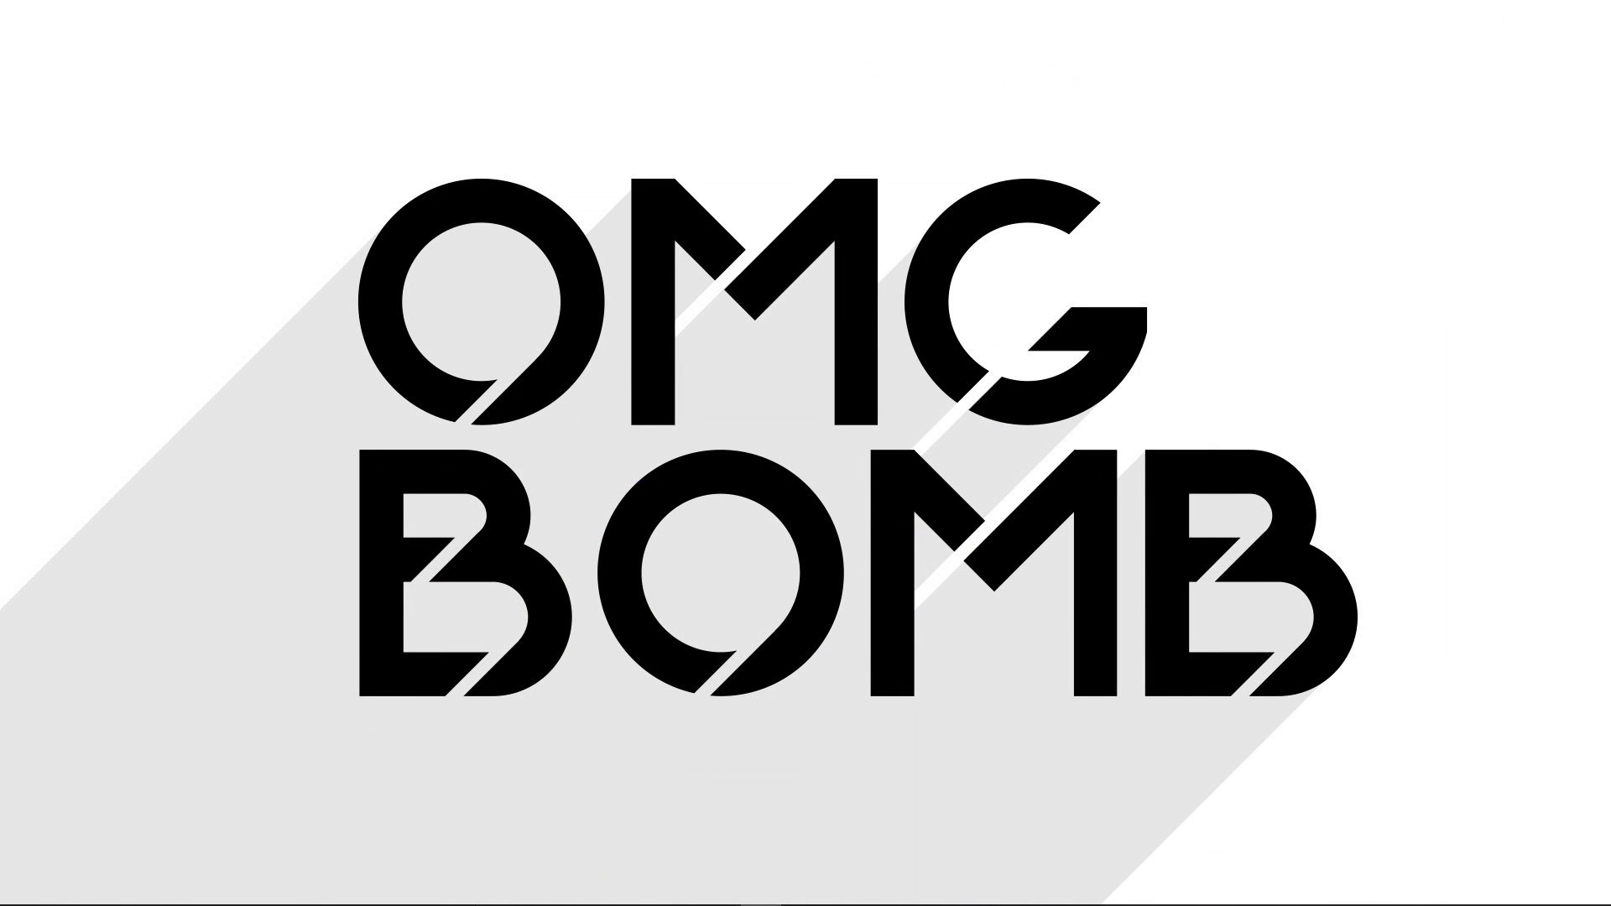
pyautogui.click(663, 901)
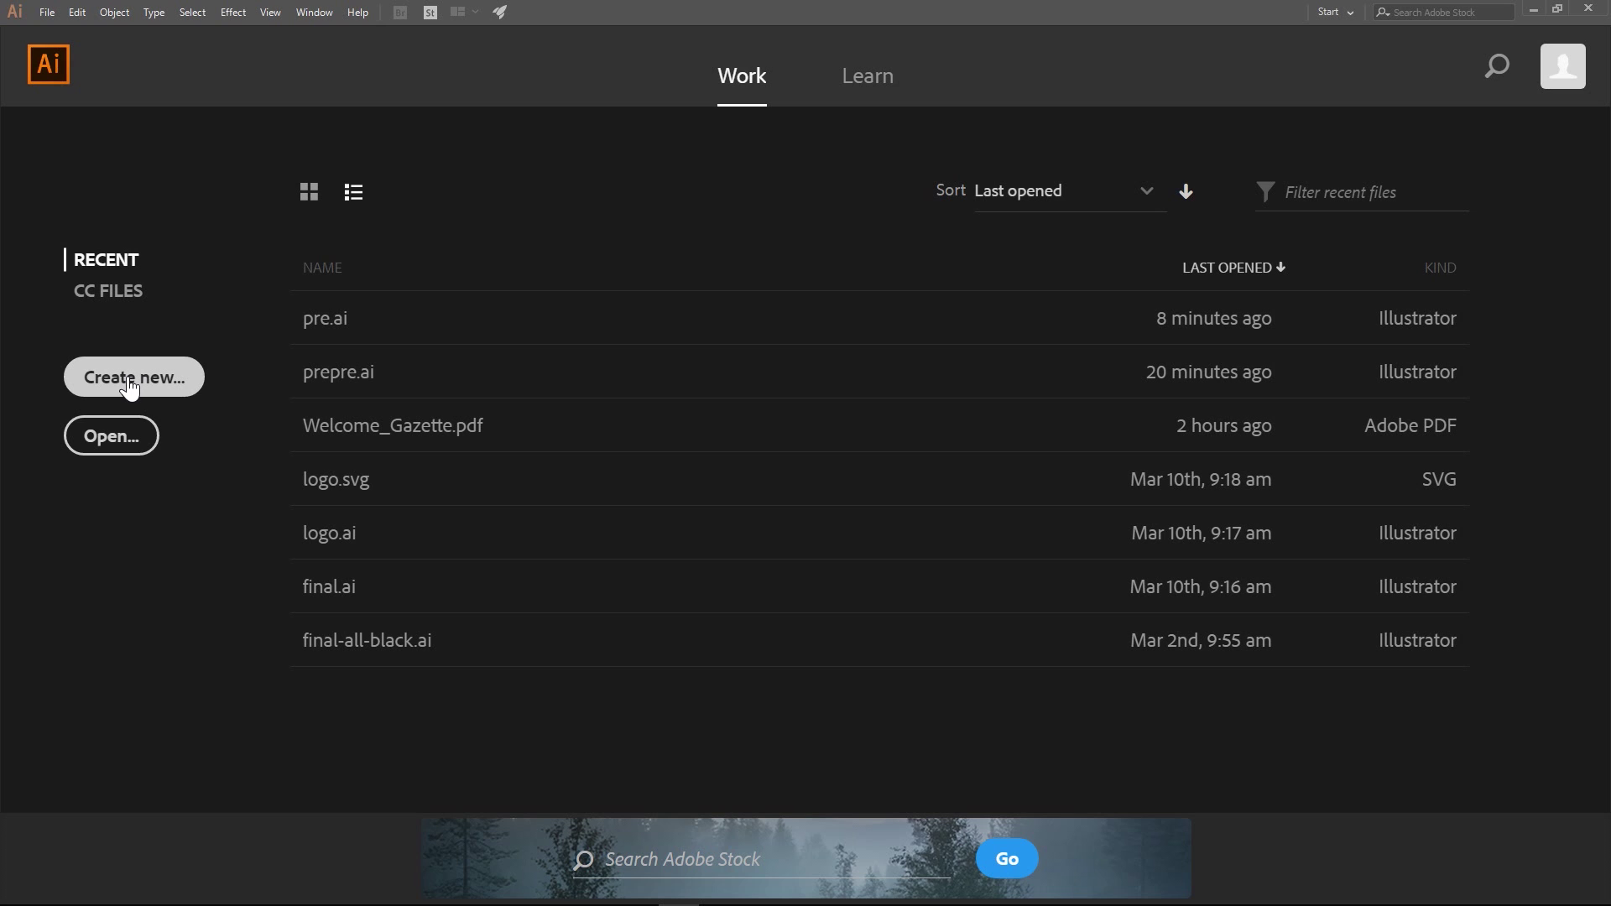
pyautogui.click(357, 14)
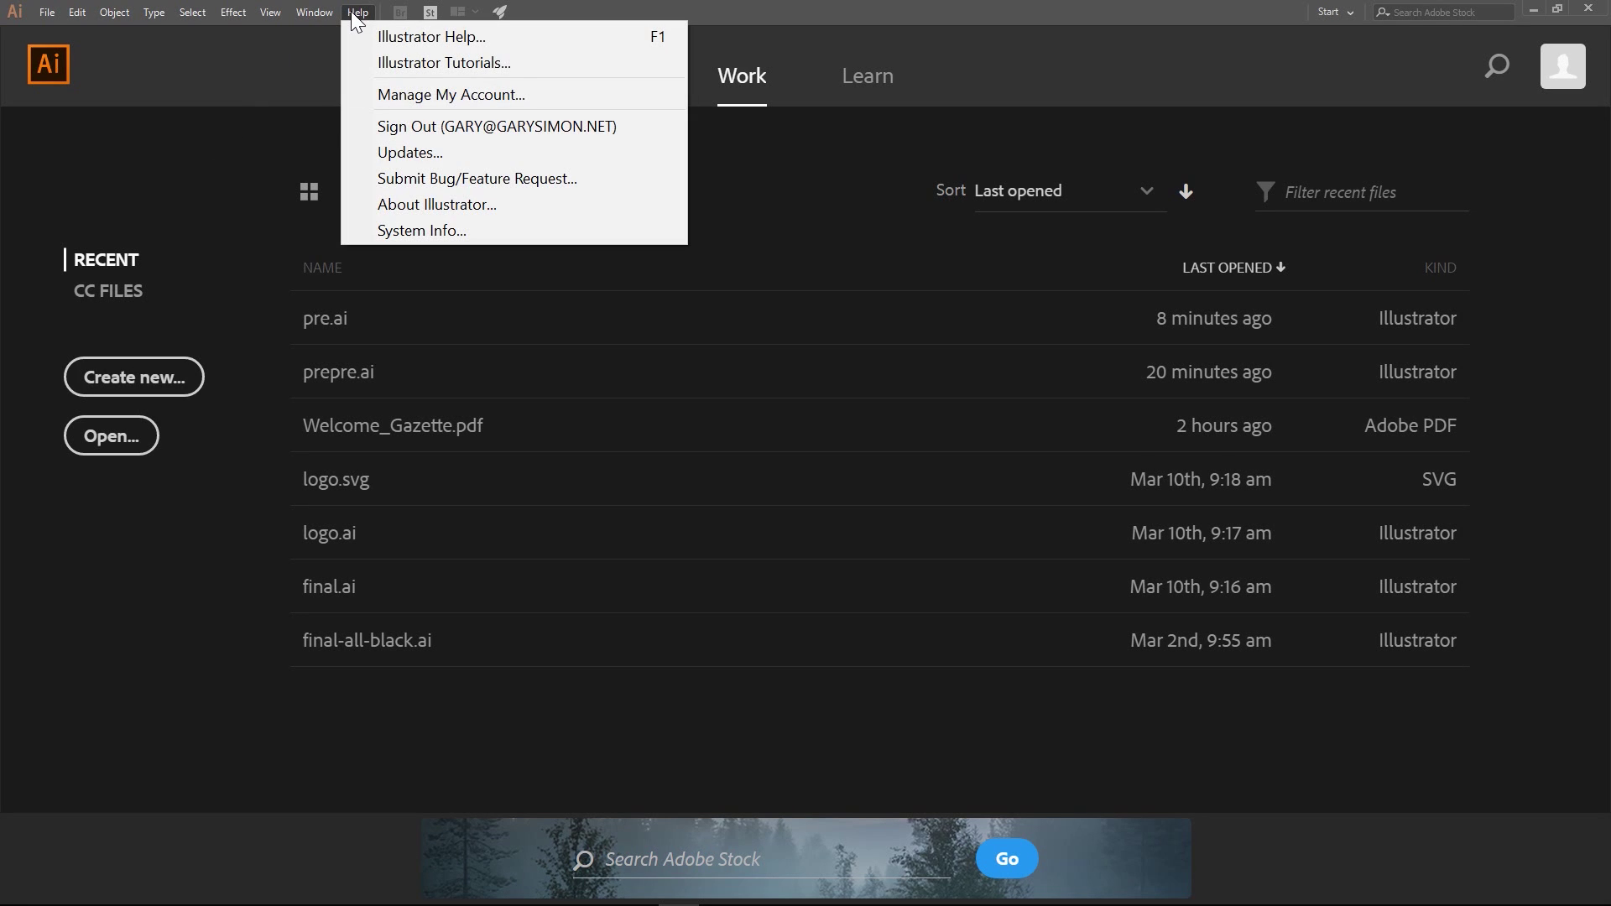
pyautogui.moveTo(315, 14)
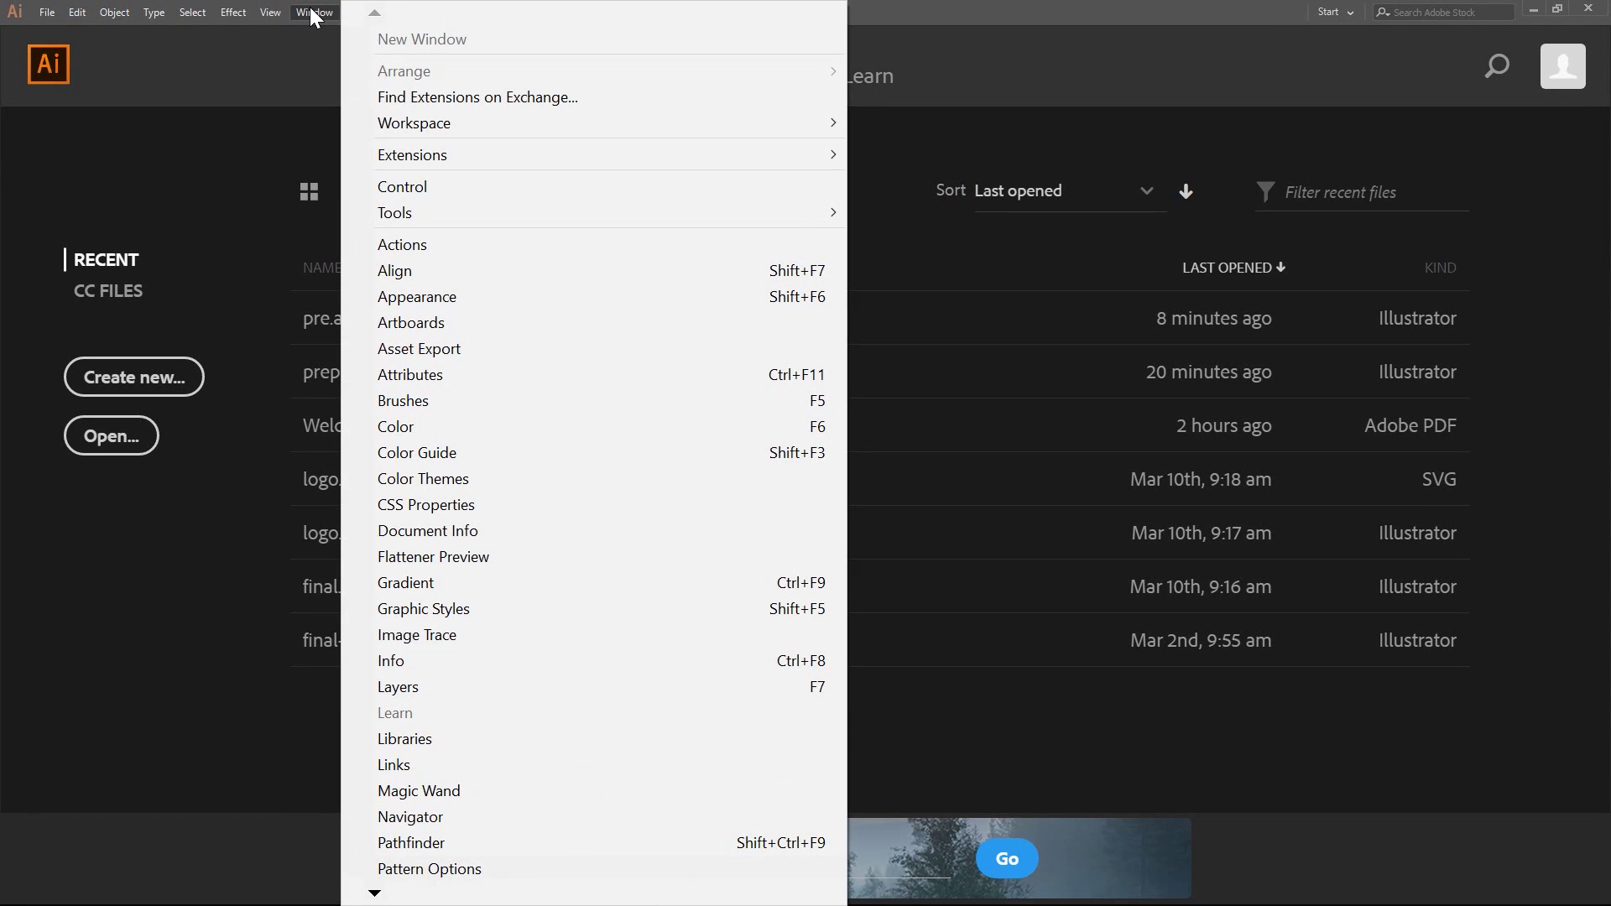
pyautogui.moveTo(432, 151)
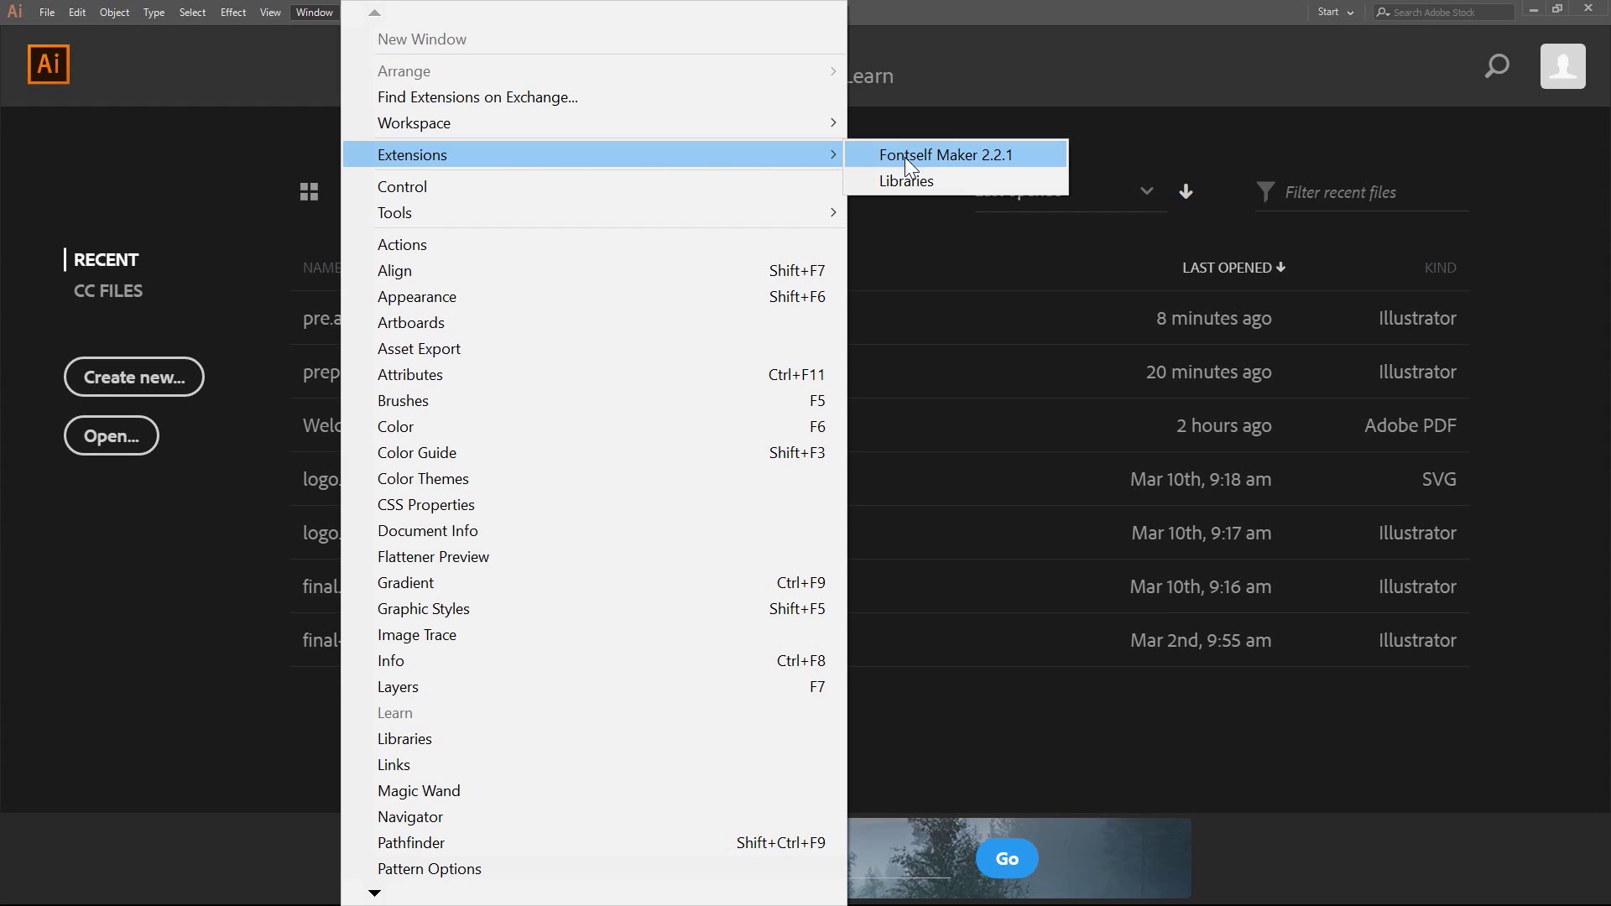
pyautogui.click(952, 155)
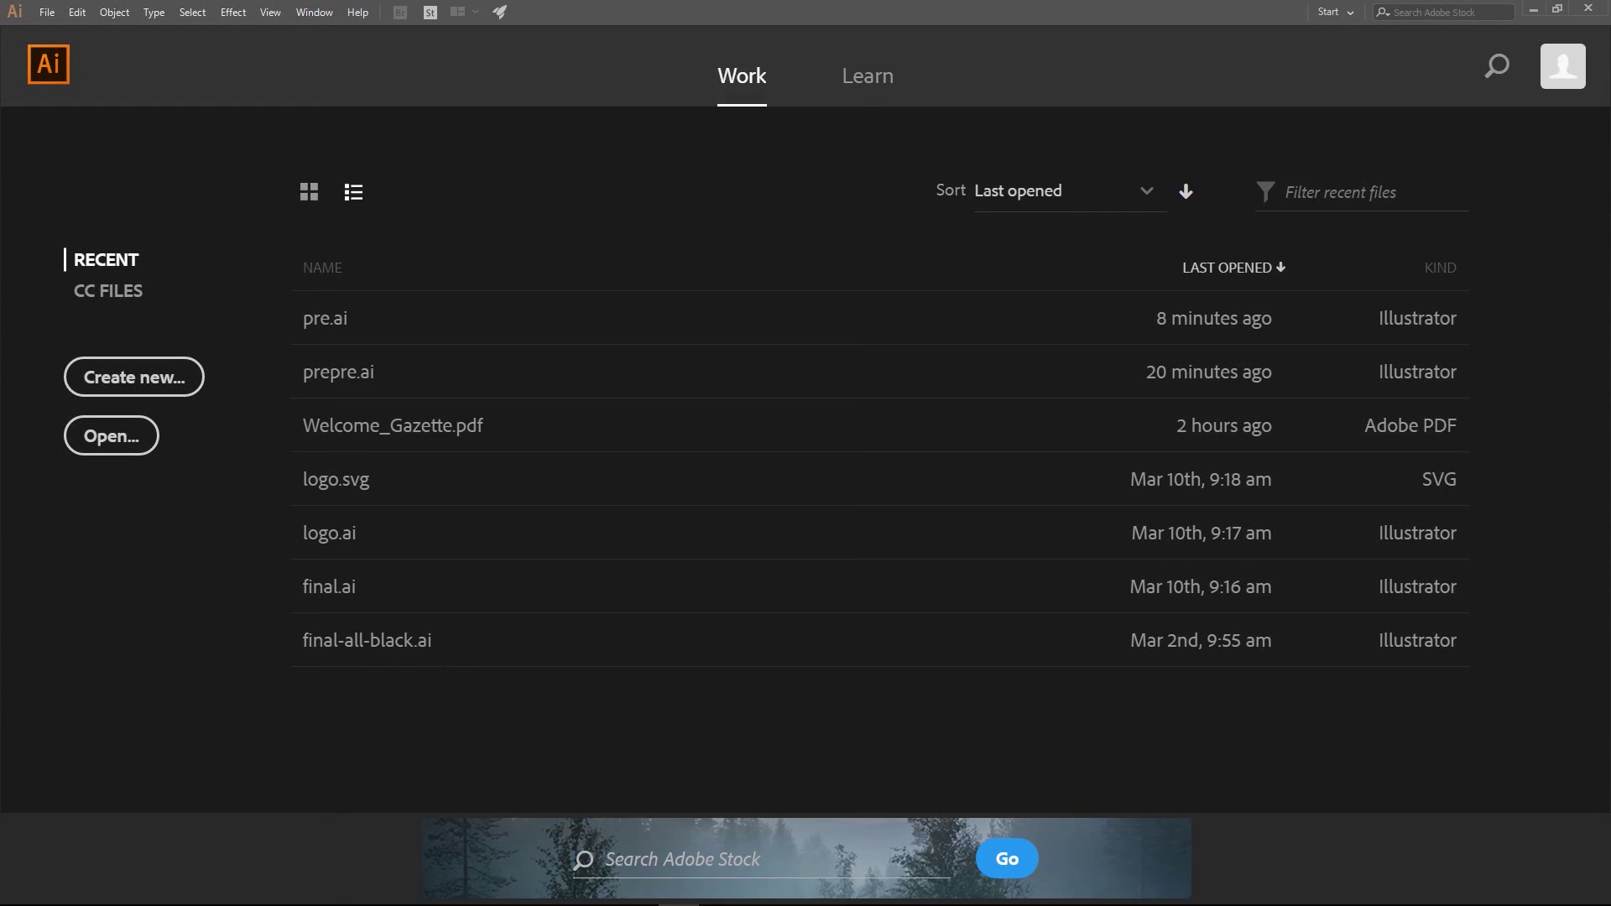
# - Enlarge the Fontself Maker panel and reposition it over the start screen
pyautogui.moveTo(899, 391); pyautogui.dragTo(824, 190)
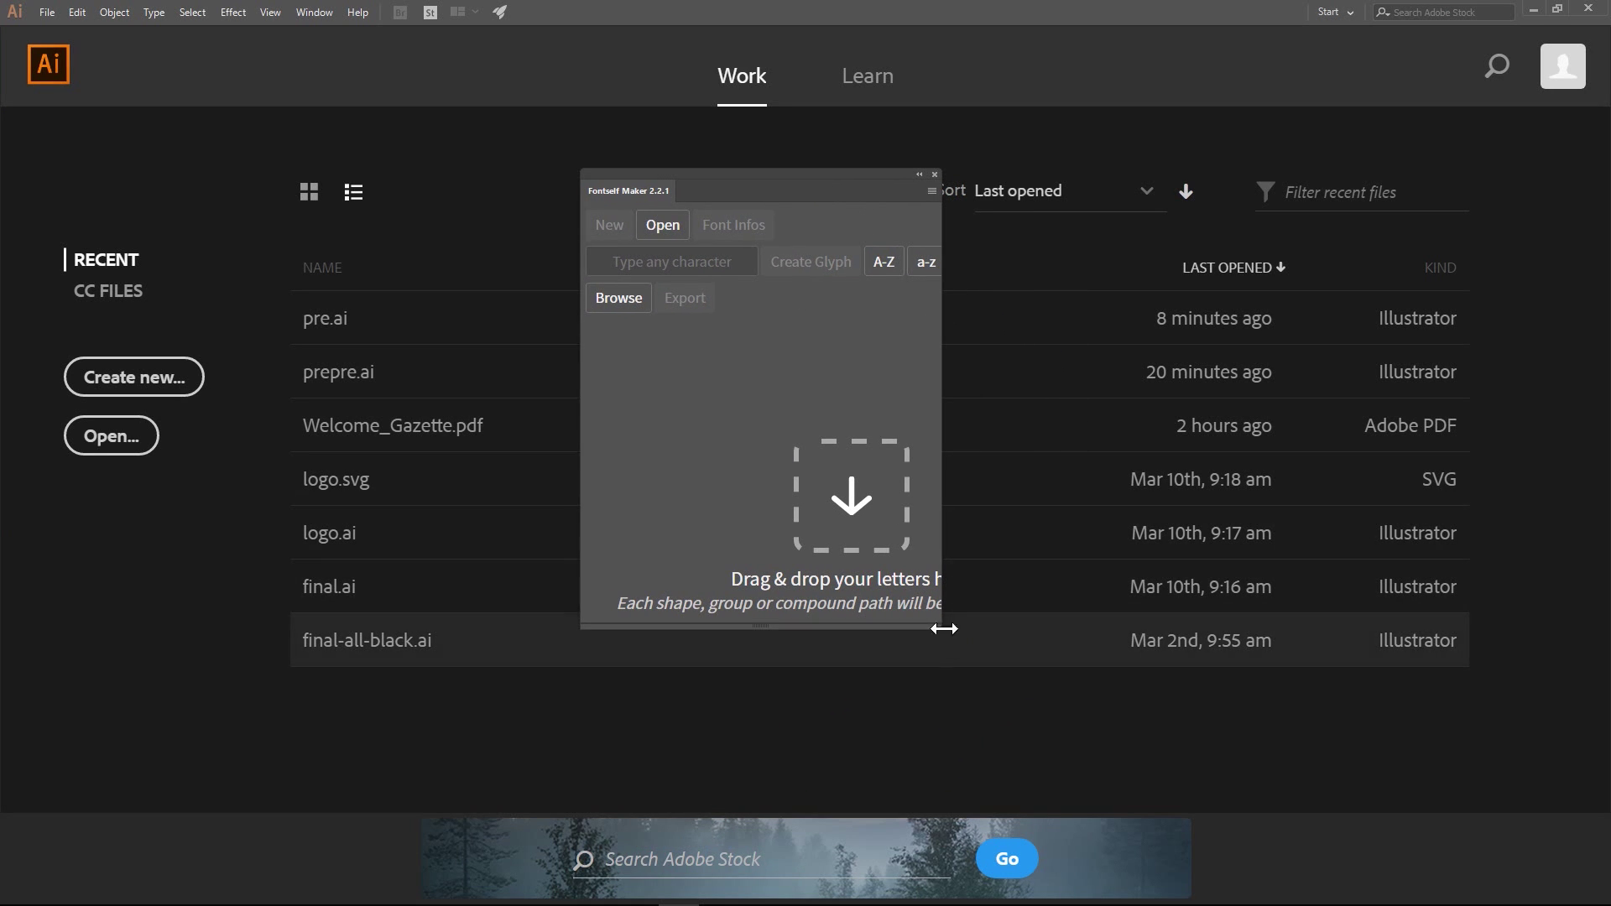
pyautogui.moveTo(942, 632); pyautogui.dragTo(1117, 785)
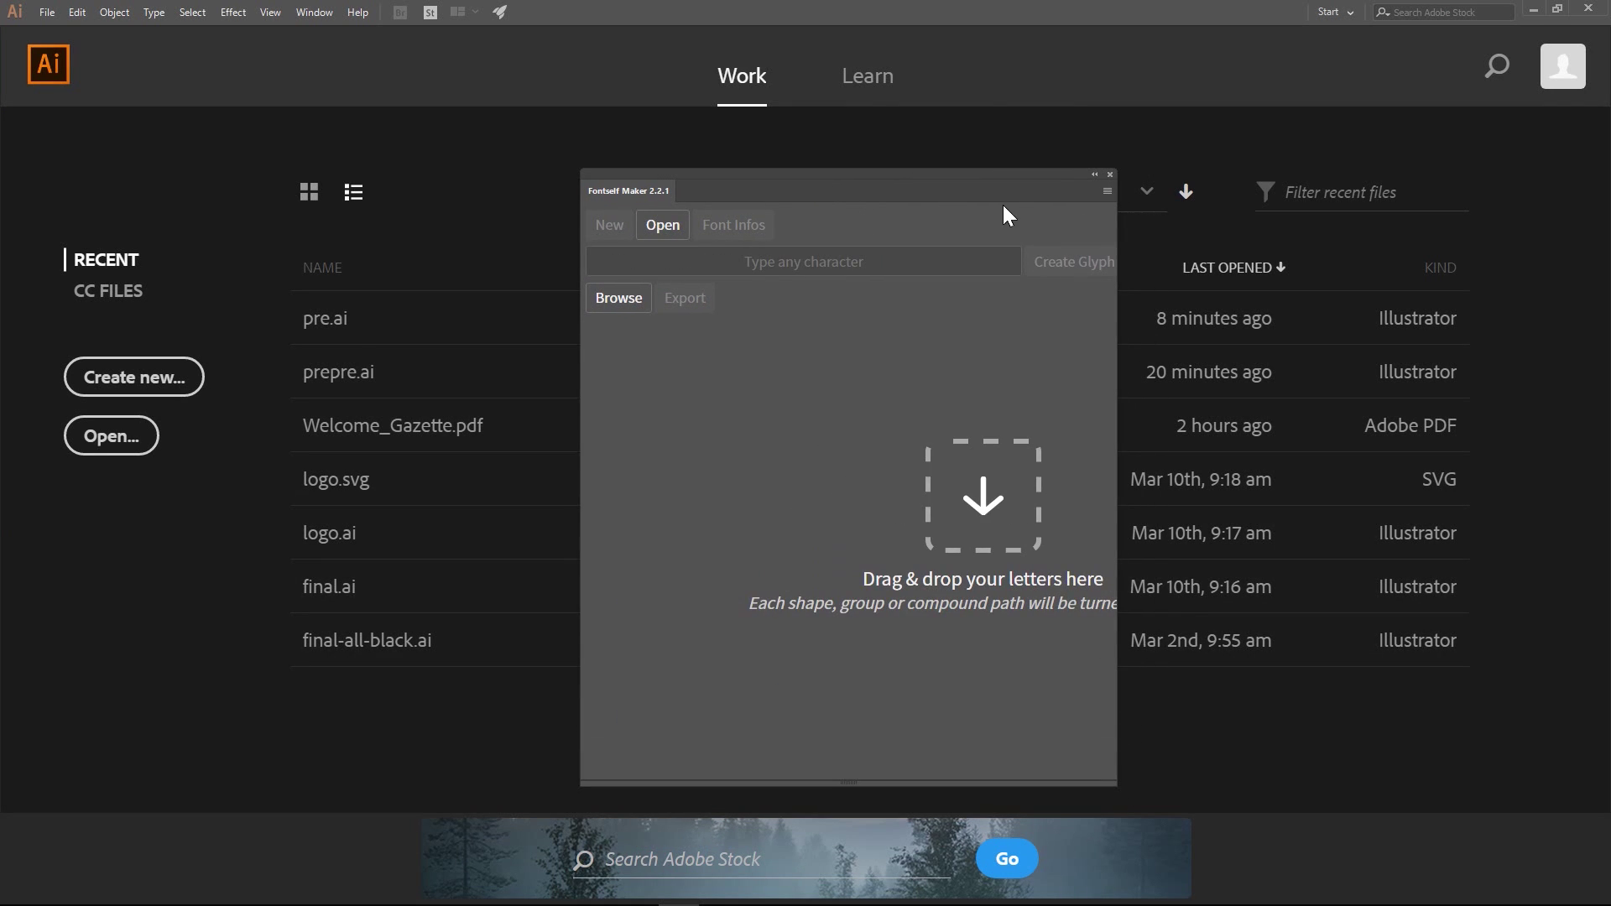
pyautogui.moveTo(964, 172); pyautogui.dragTo(763, 140)
# - Open the Font Template supplied with Fontself Maker as a document
pyautogui.click(908, 159)
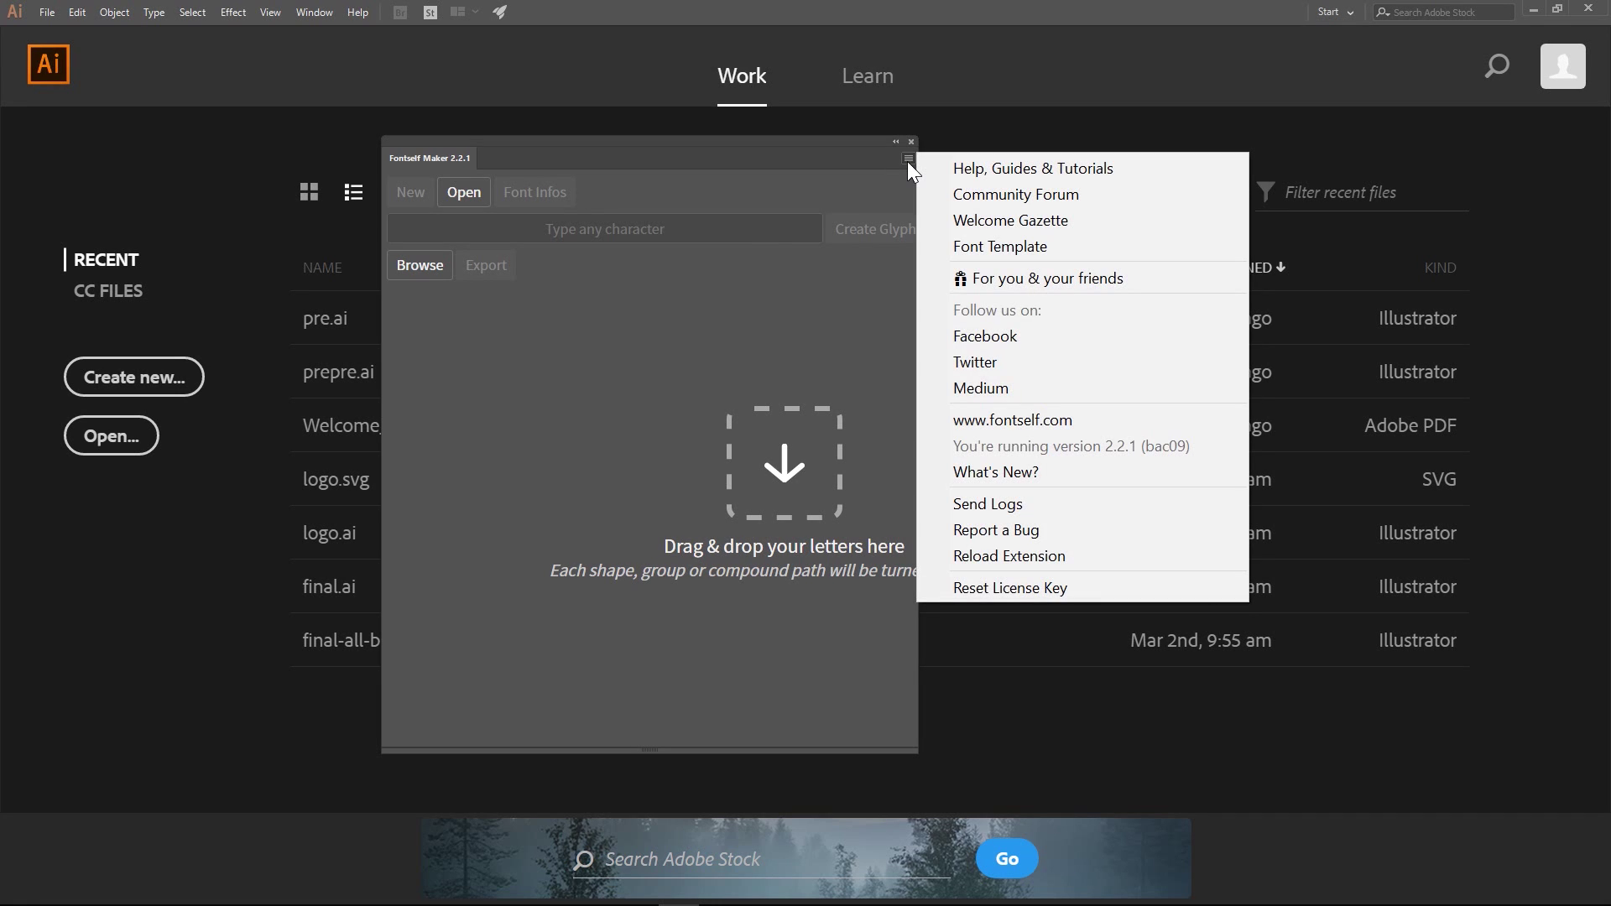
pyautogui.click(1020, 247)
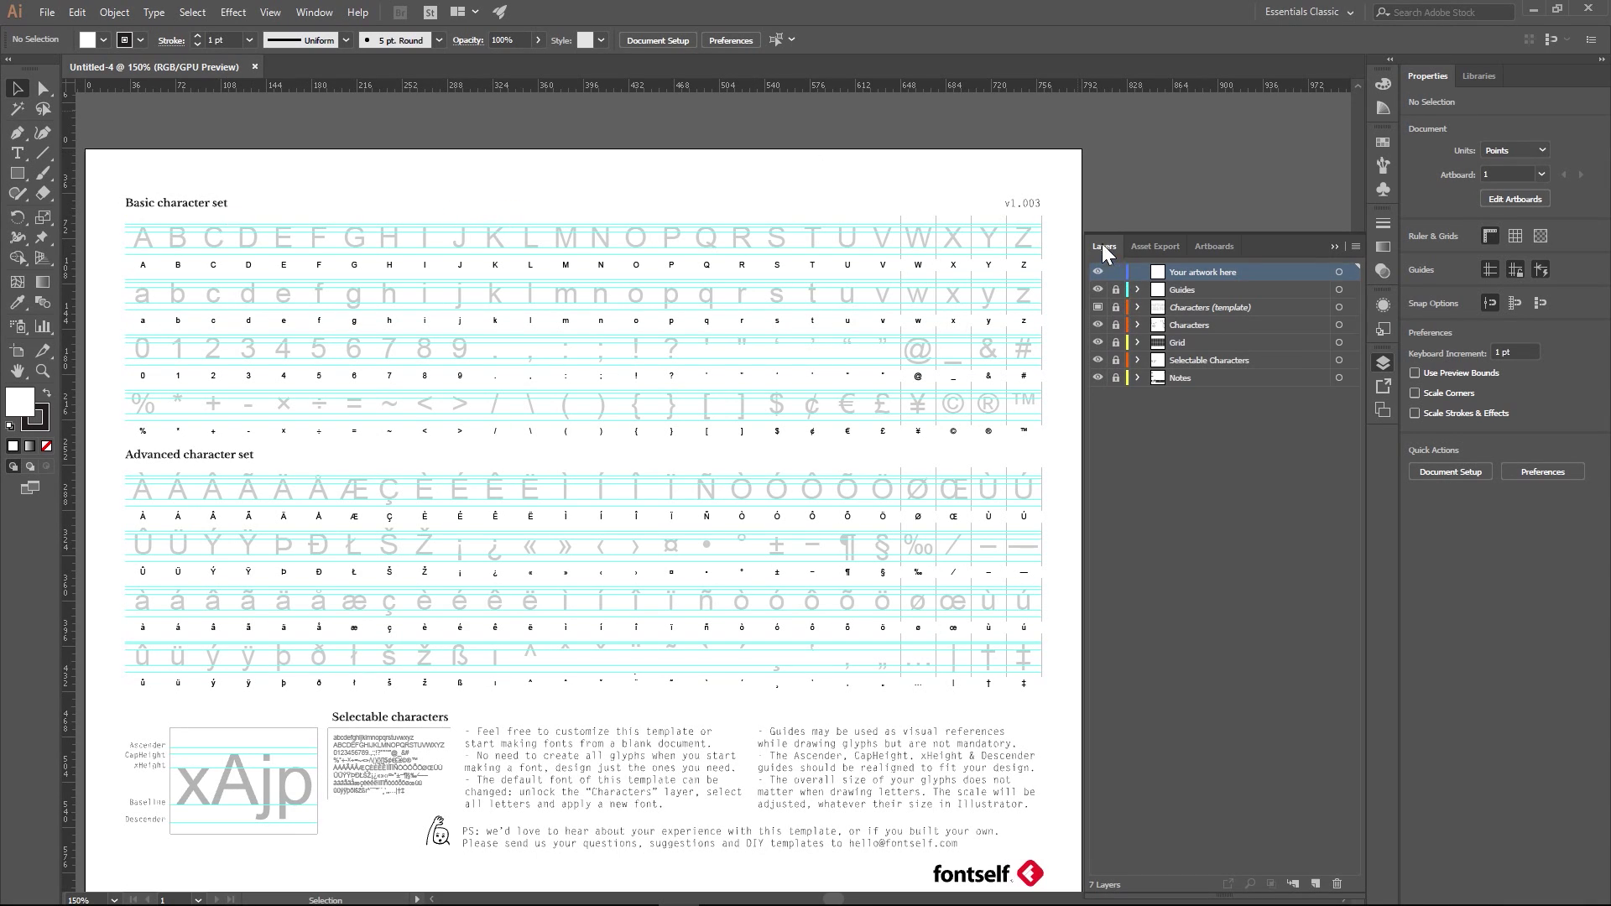
pyautogui.click(298, 13)
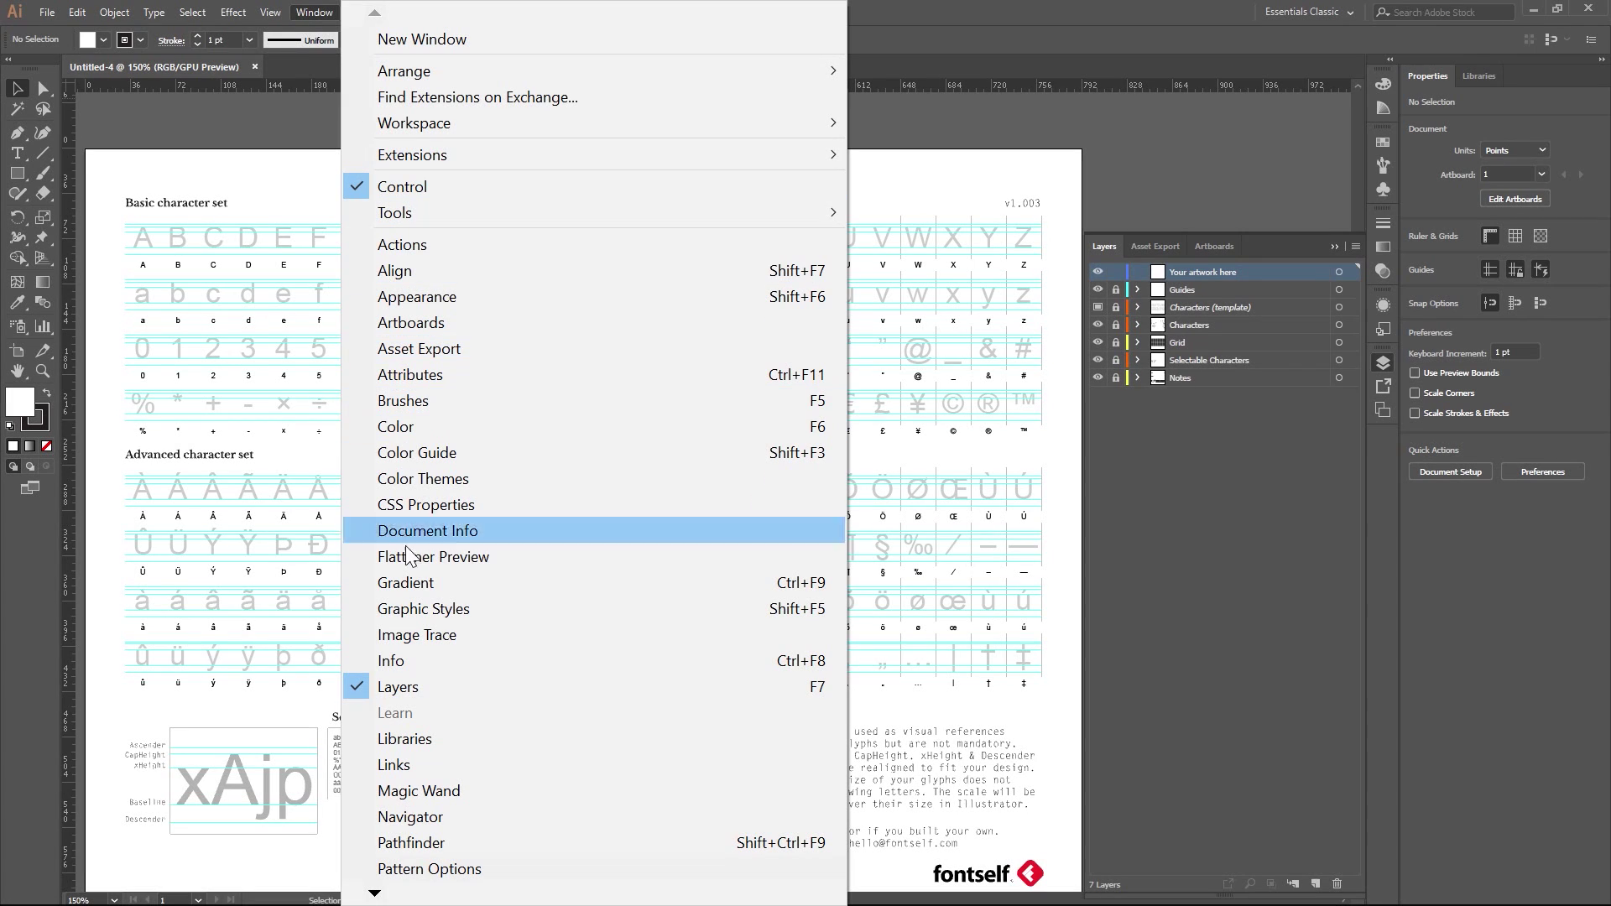
pyautogui.click(1065, 22)
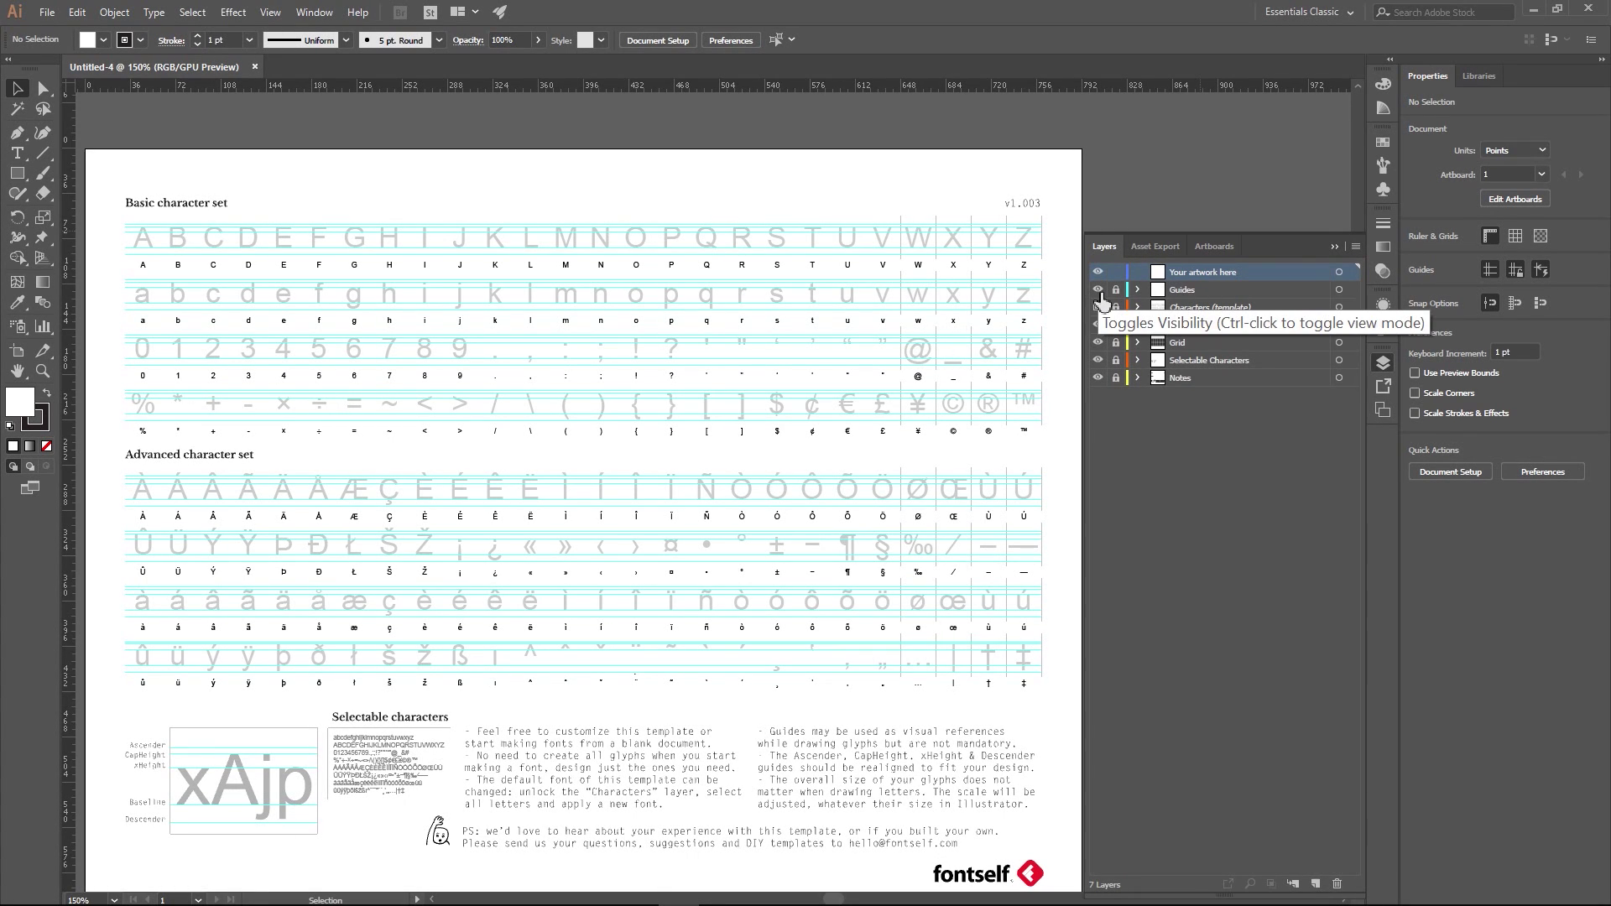
# - Toggle the visibility of the Guides and Characters (template) layers off and on to see what each one contains
pyautogui.click(1098, 290)
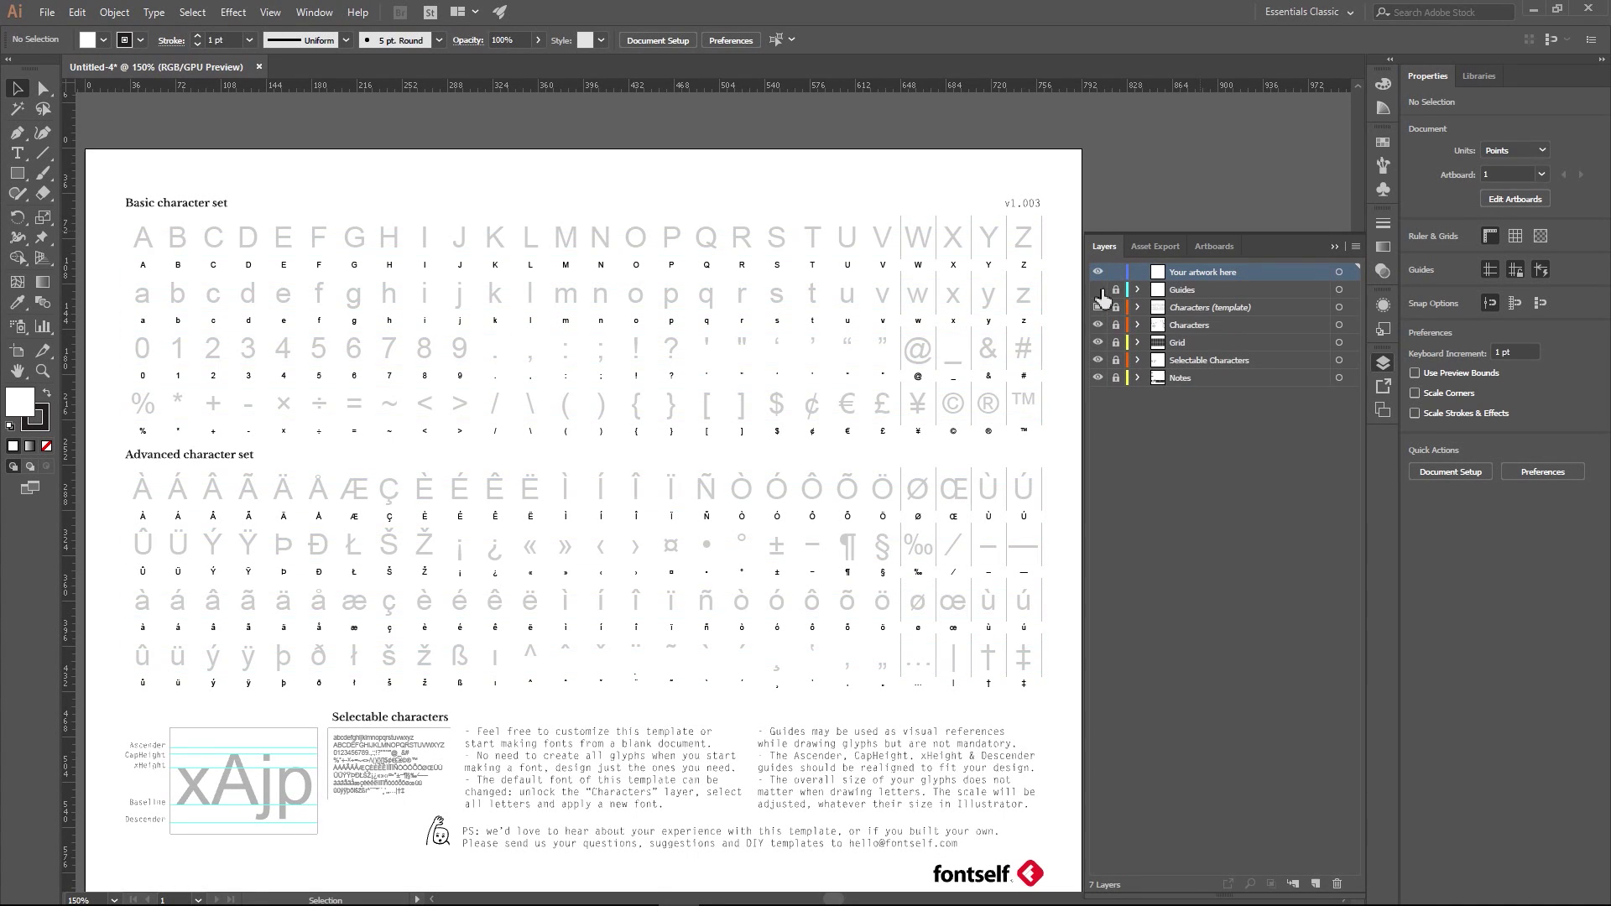
pyautogui.click(1097, 291)
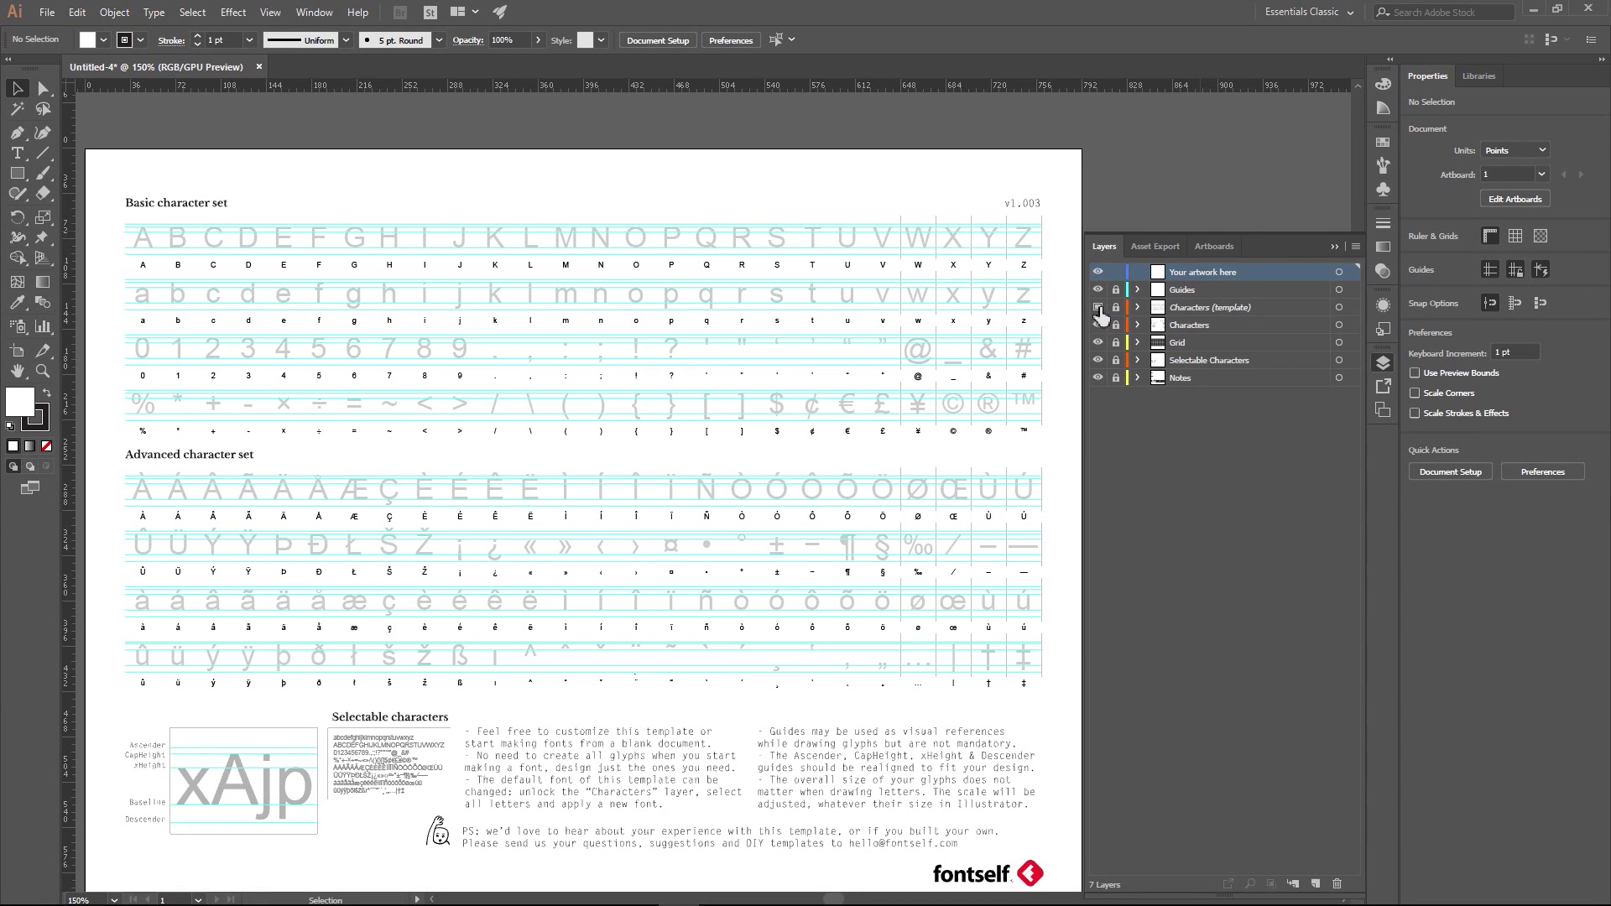
pyautogui.click(1099, 308)
pyautogui.click(1098, 308)
pyautogui.click(1099, 308)
pyautogui.click(1099, 308)
# - Examine the letter cells and guide lines in the template's Basic character set at close range
pyautogui.scroll(4, 290, 310)
pyautogui.scroll(6, 328, 296)
pyautogui.hscroll(1, 381, 526)
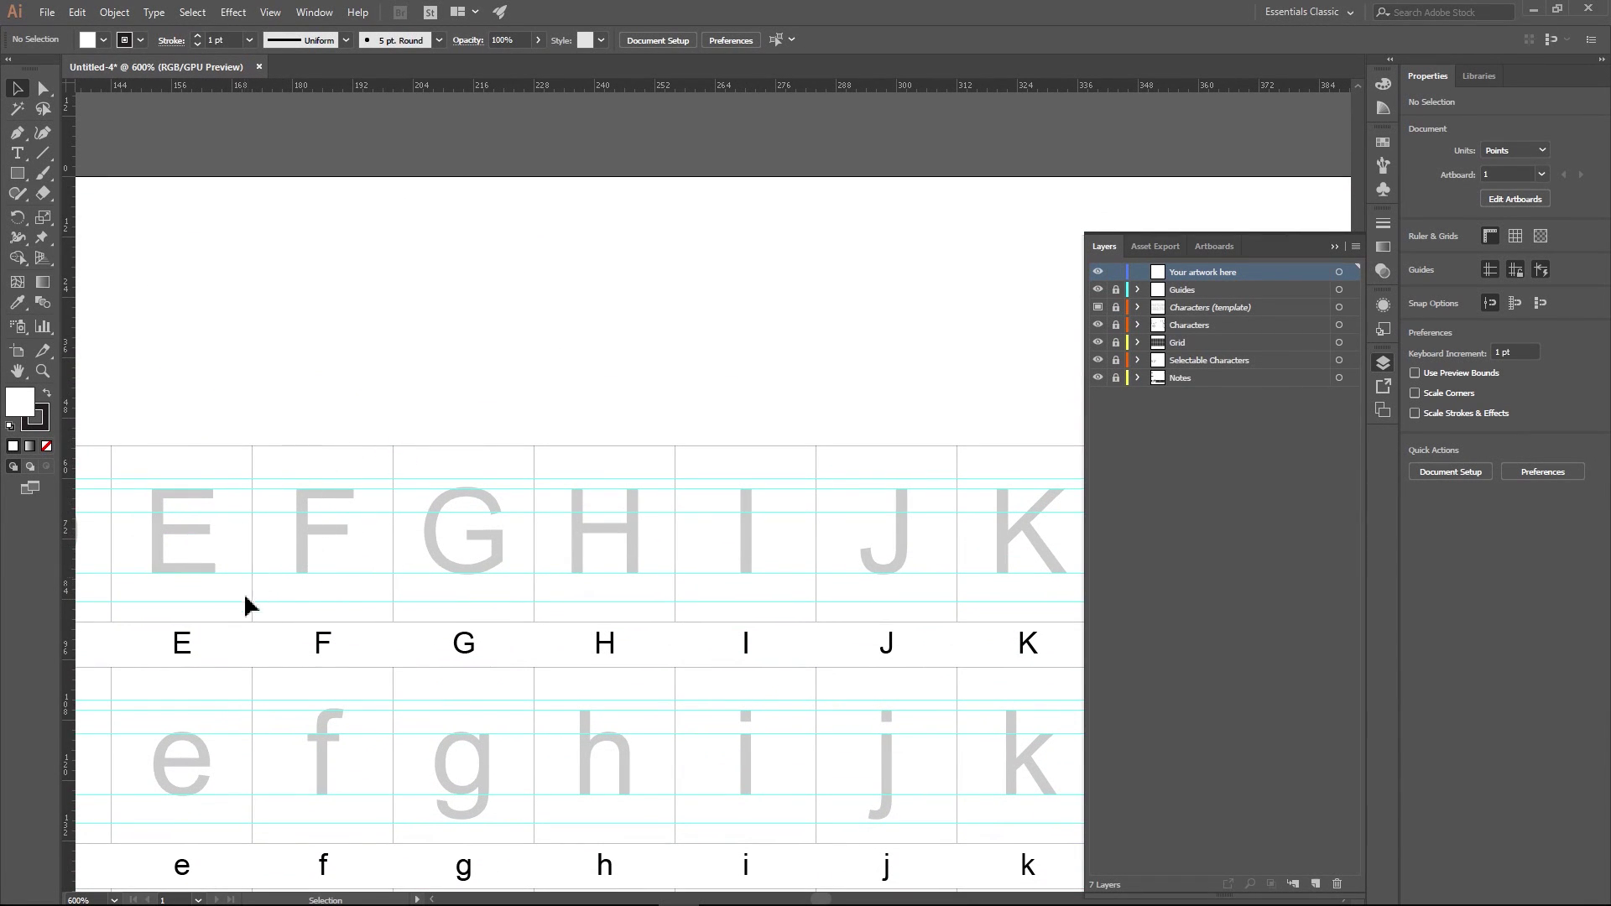
pyautogui.moveTo(523, 528); pyautogui.dragTo(685, 333)
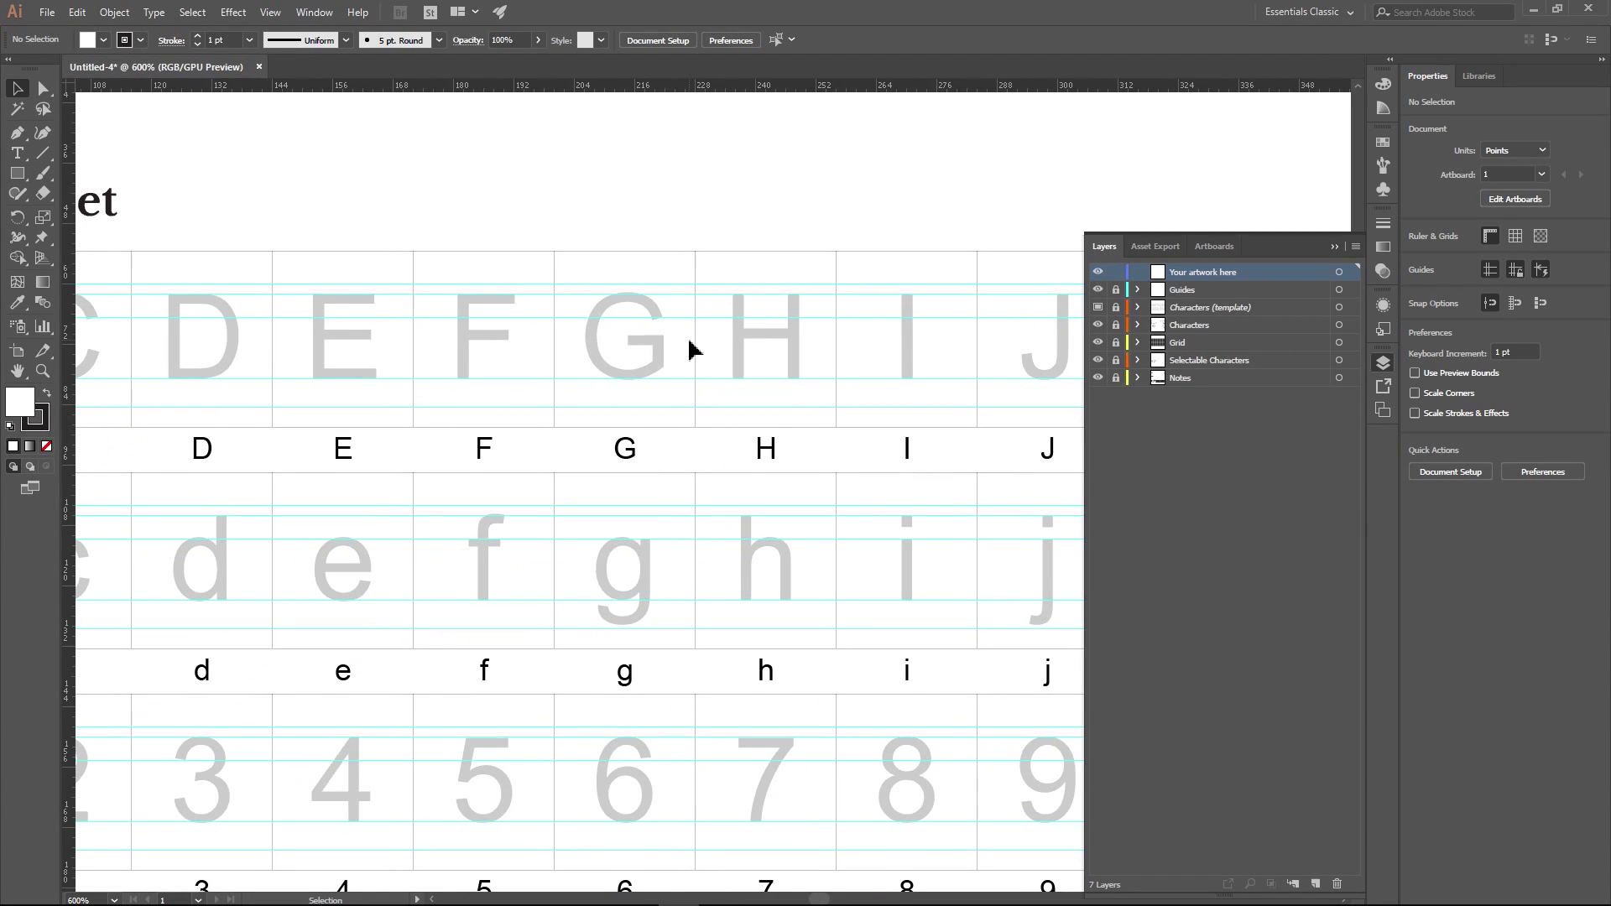
pyautogui.scroll(-2, 796, 396)
pyautogui.moveTo(856, 440); pyautogui.dragTo(661, 366)
pyautogui.scroll(-1, 796, 378)
pyautogui.moveTo(820, 395); pyautogui.dragTo(694, 360)
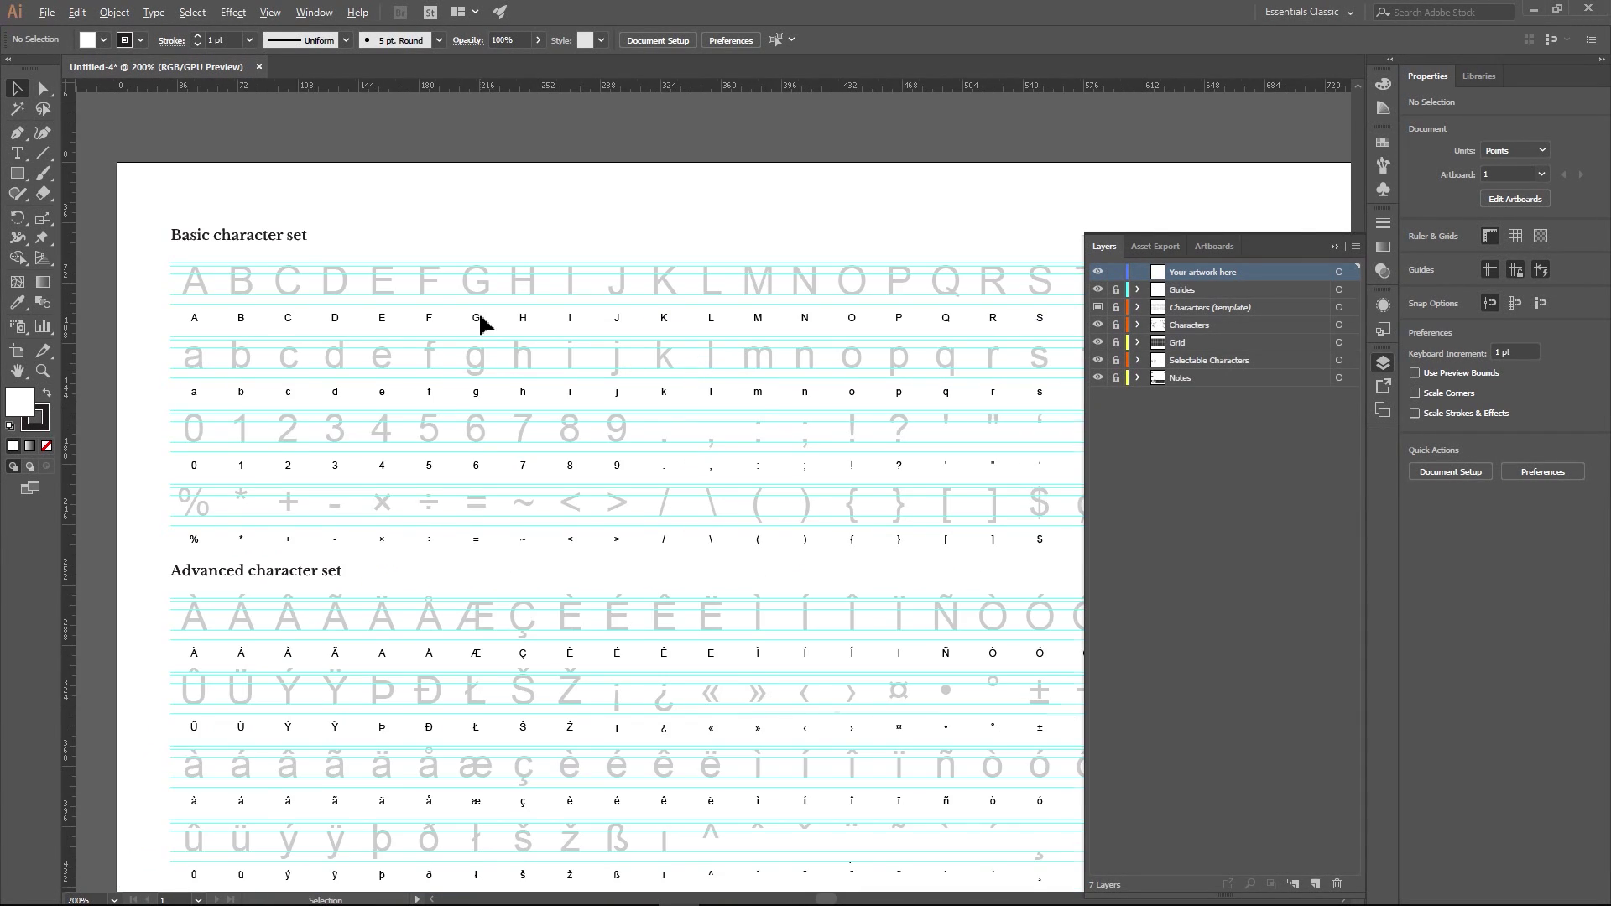
pyautogui.scroll(3, 484, 323)
pyautogui.moveTo(542, 302); pyautogui.dragTo(1027, 444)
pyautogui.moveTo(351, 387); pyautogui.dragTo(568, 374)
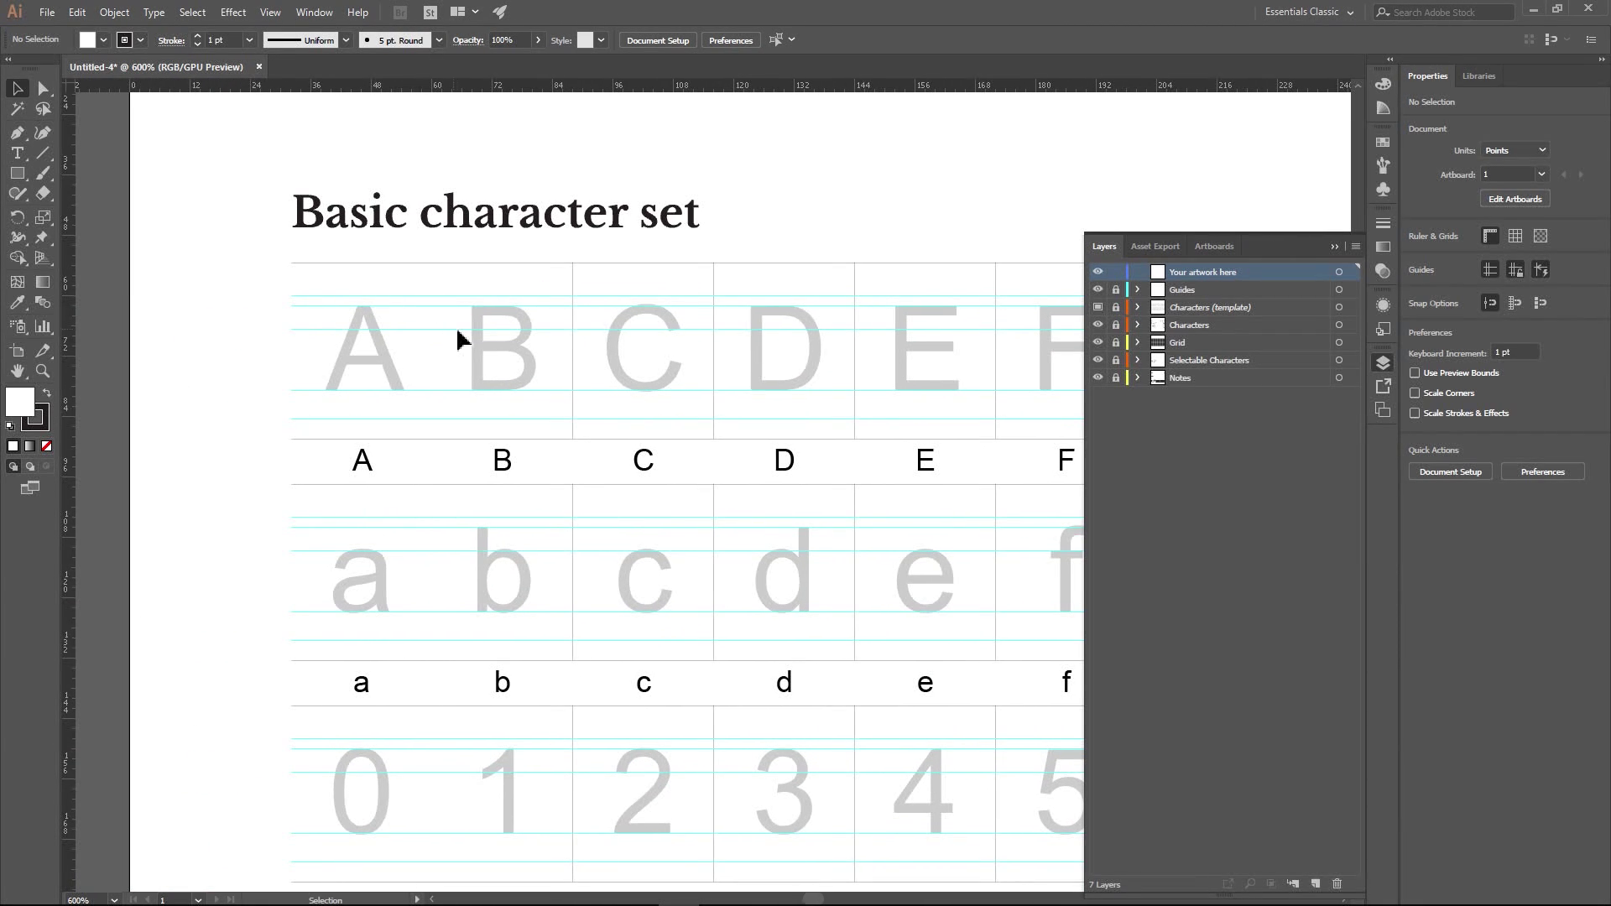
pyautogui.scroll(2, 463, 331)
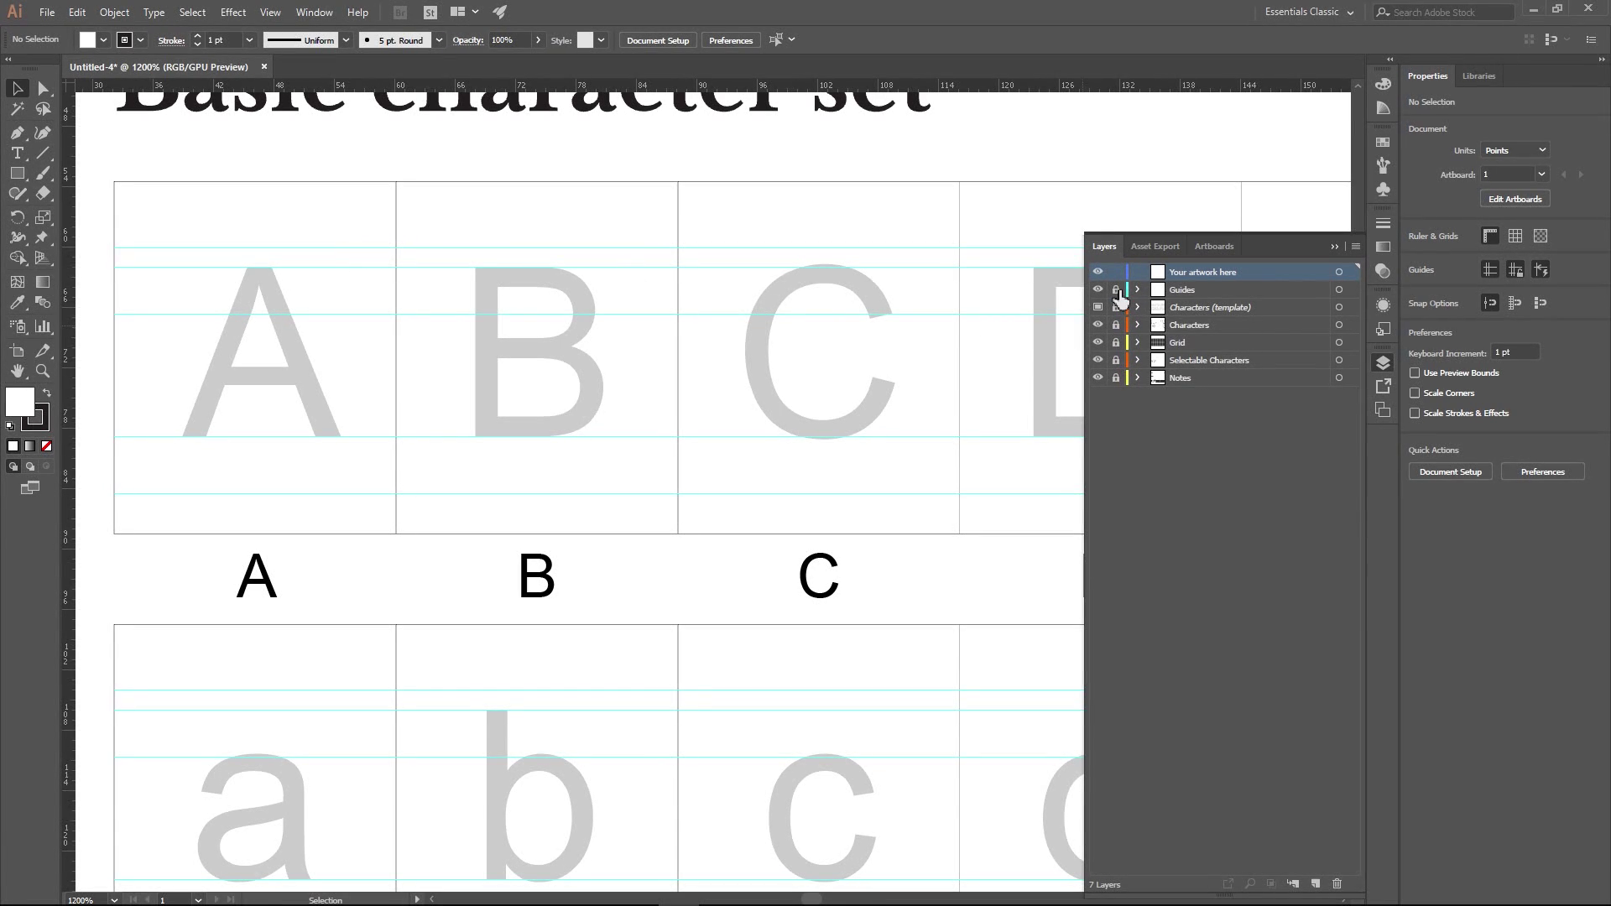
# - Unlock the Guides layer and expand it to list its individual guides
pyautogui.click(1117, 290)
pyautogui.click(1139, 289)
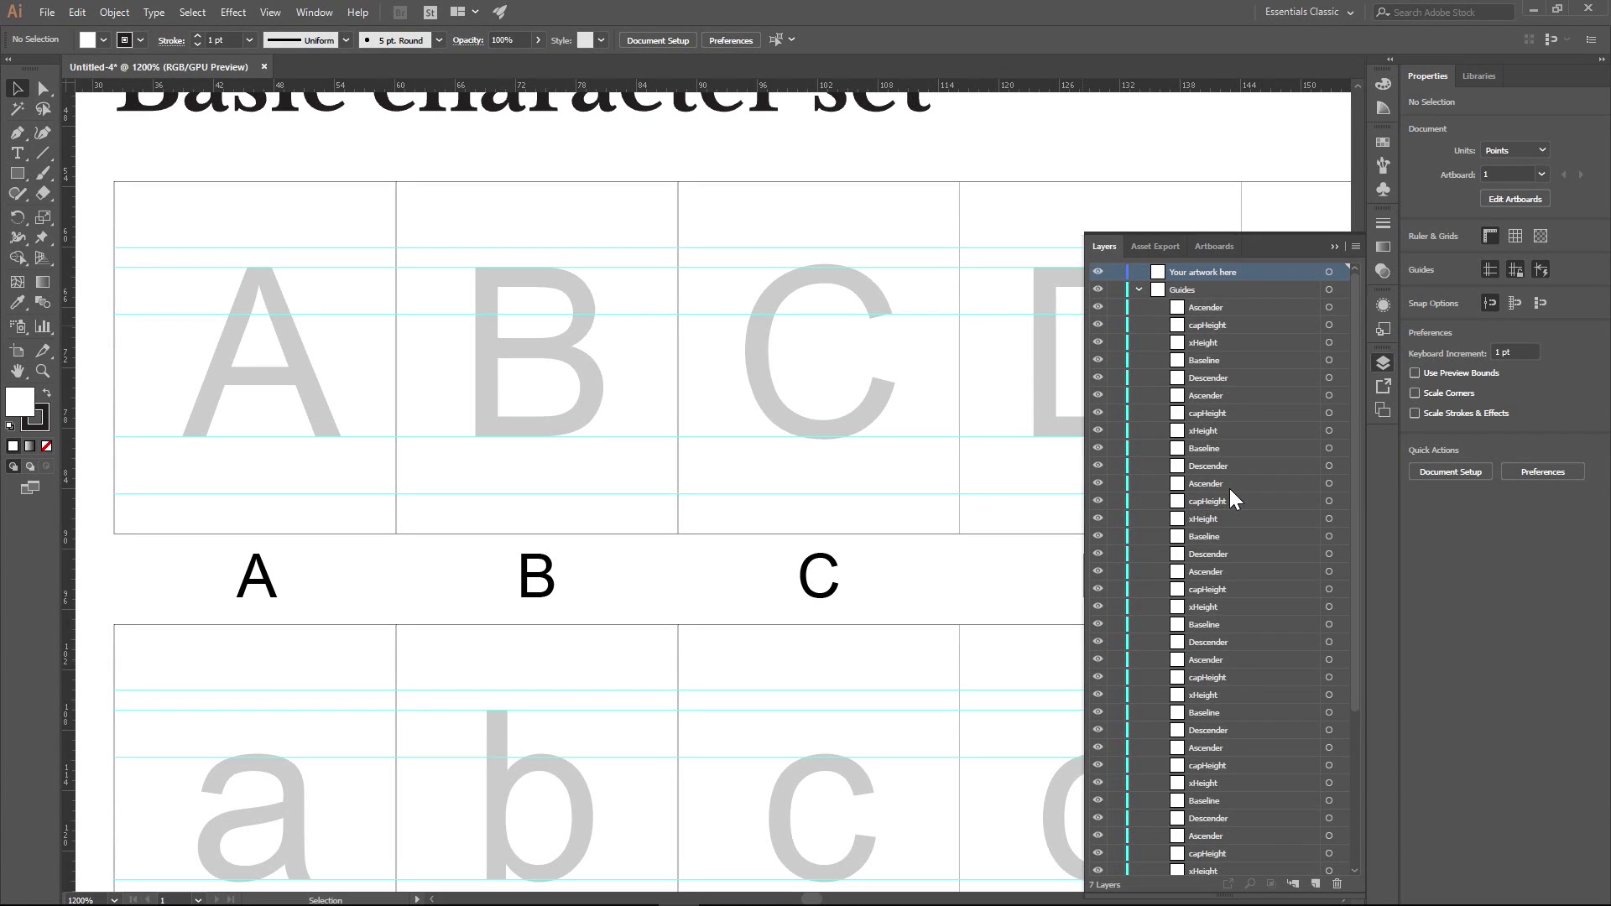
pyautogui.scroll(-5, 1234, 500)
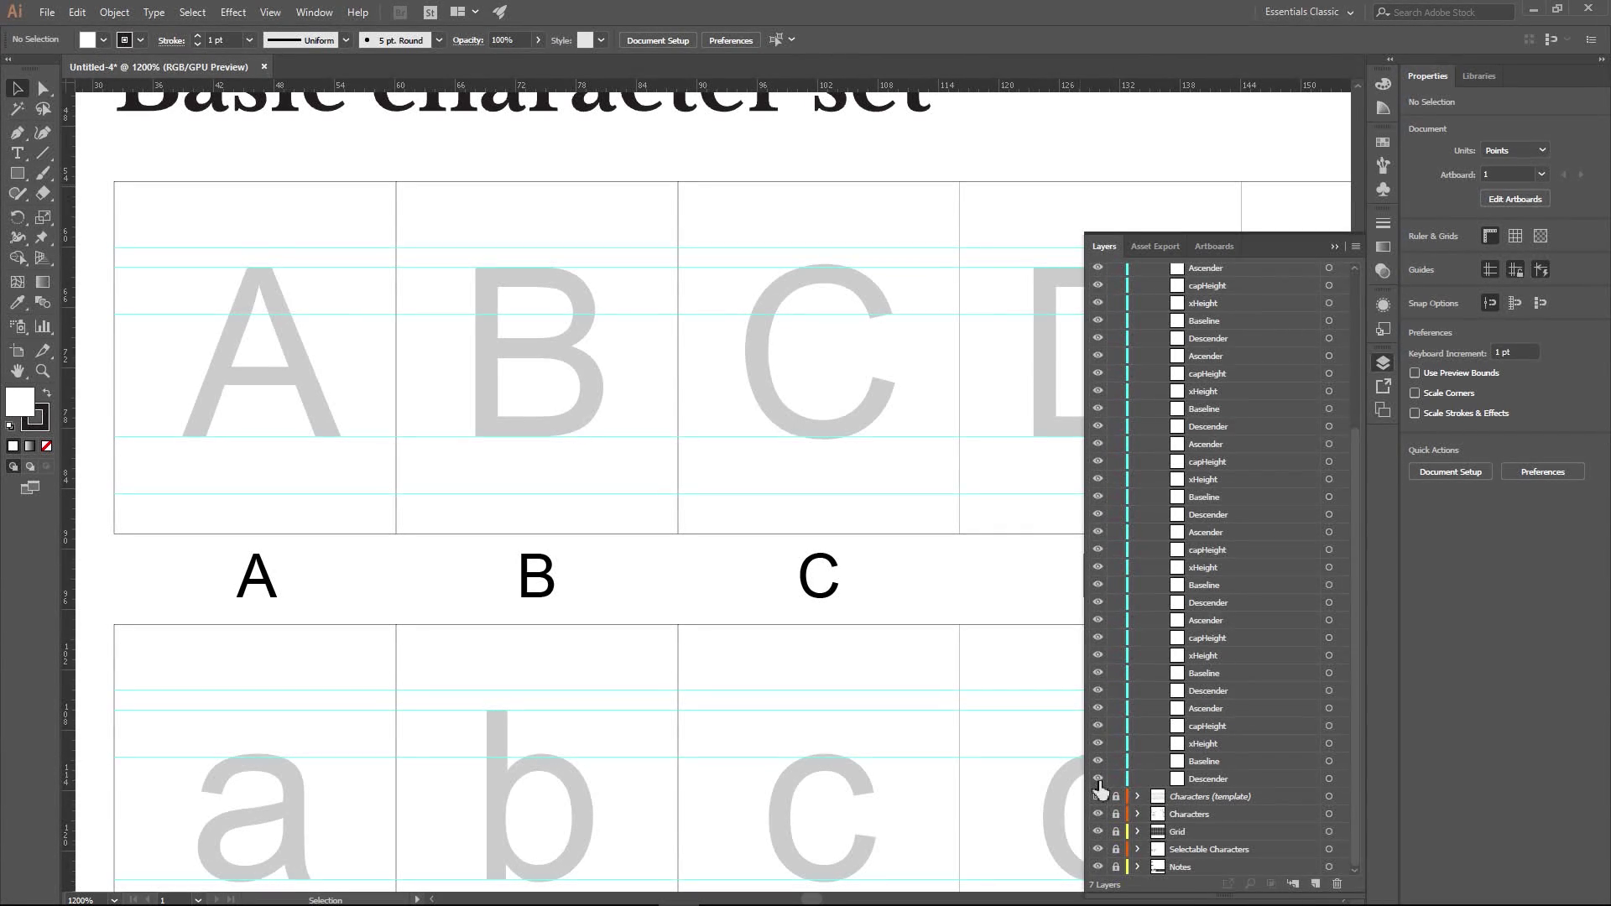
# - Select the last Descender guide and toggle its visibility repeatedly to identify its line in the uppercase row
pyautogui.click(1226, 780)
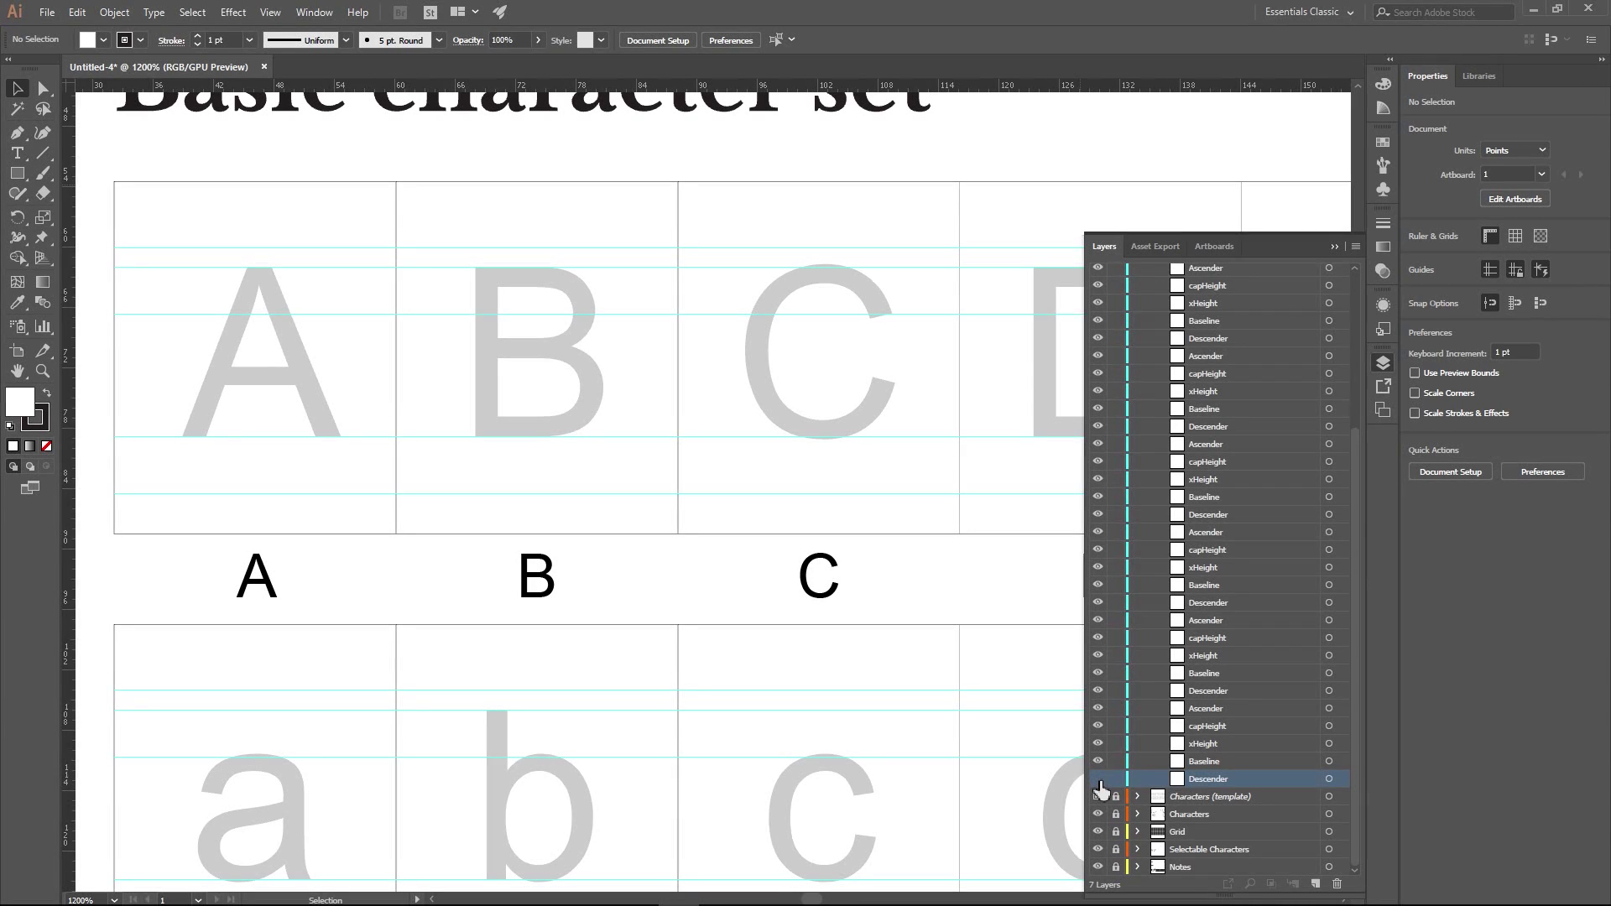
pyautogui.click(1098, 779)
pyautogui.click(1098, 779)
pyautogui.click(1098, 779)
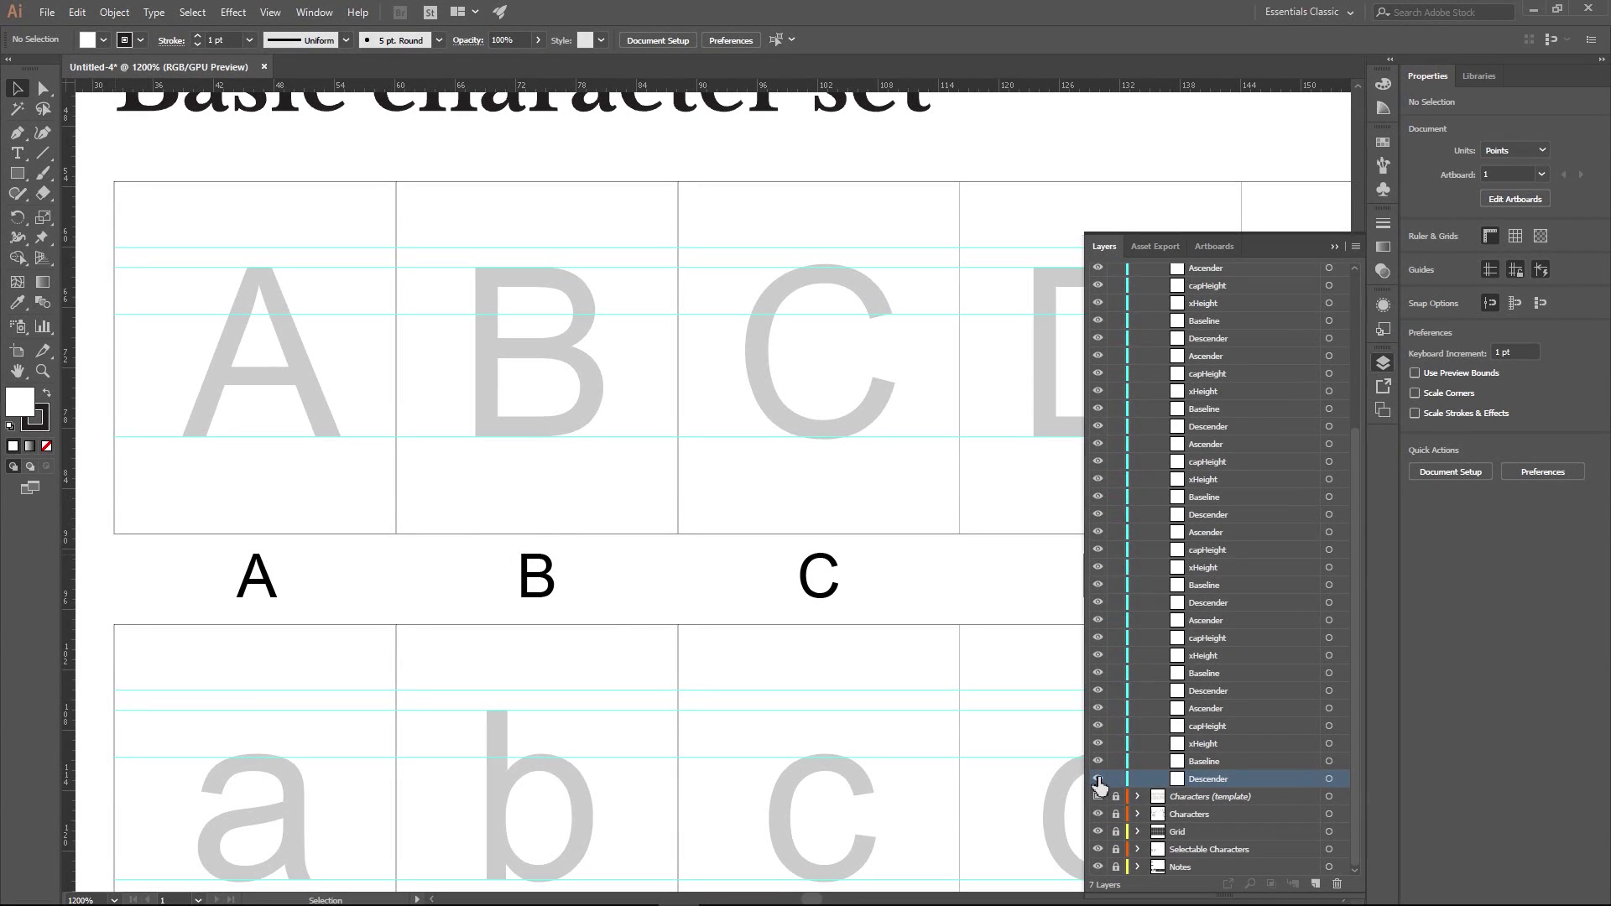
pyautogui.click(1098, 781)
pyautogui.click(1099, 780)
pyautogui.click(1099, 780)
pyautogui.click(1099, 781)
pyautogui.click(1098, 781)
pyautogui.click(1099, 780)
pyautogui.click(1098, 780)
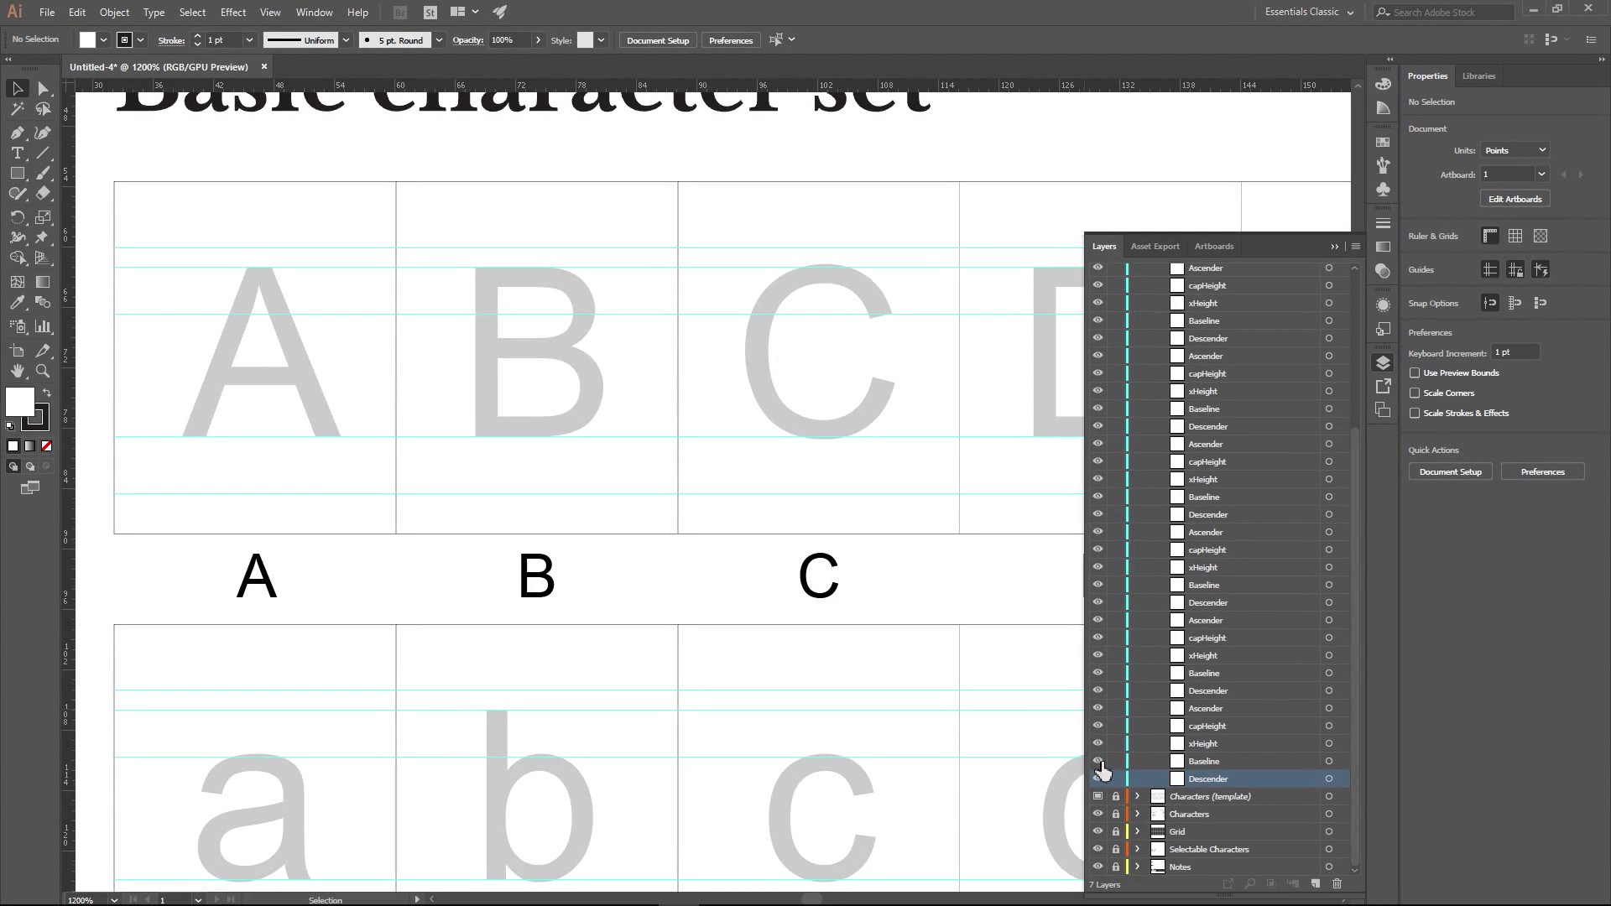
# - Toggle the last xHeight guide's visibility off and on to identify its line in the uppercase row
pyautogui.click(1099, 744)
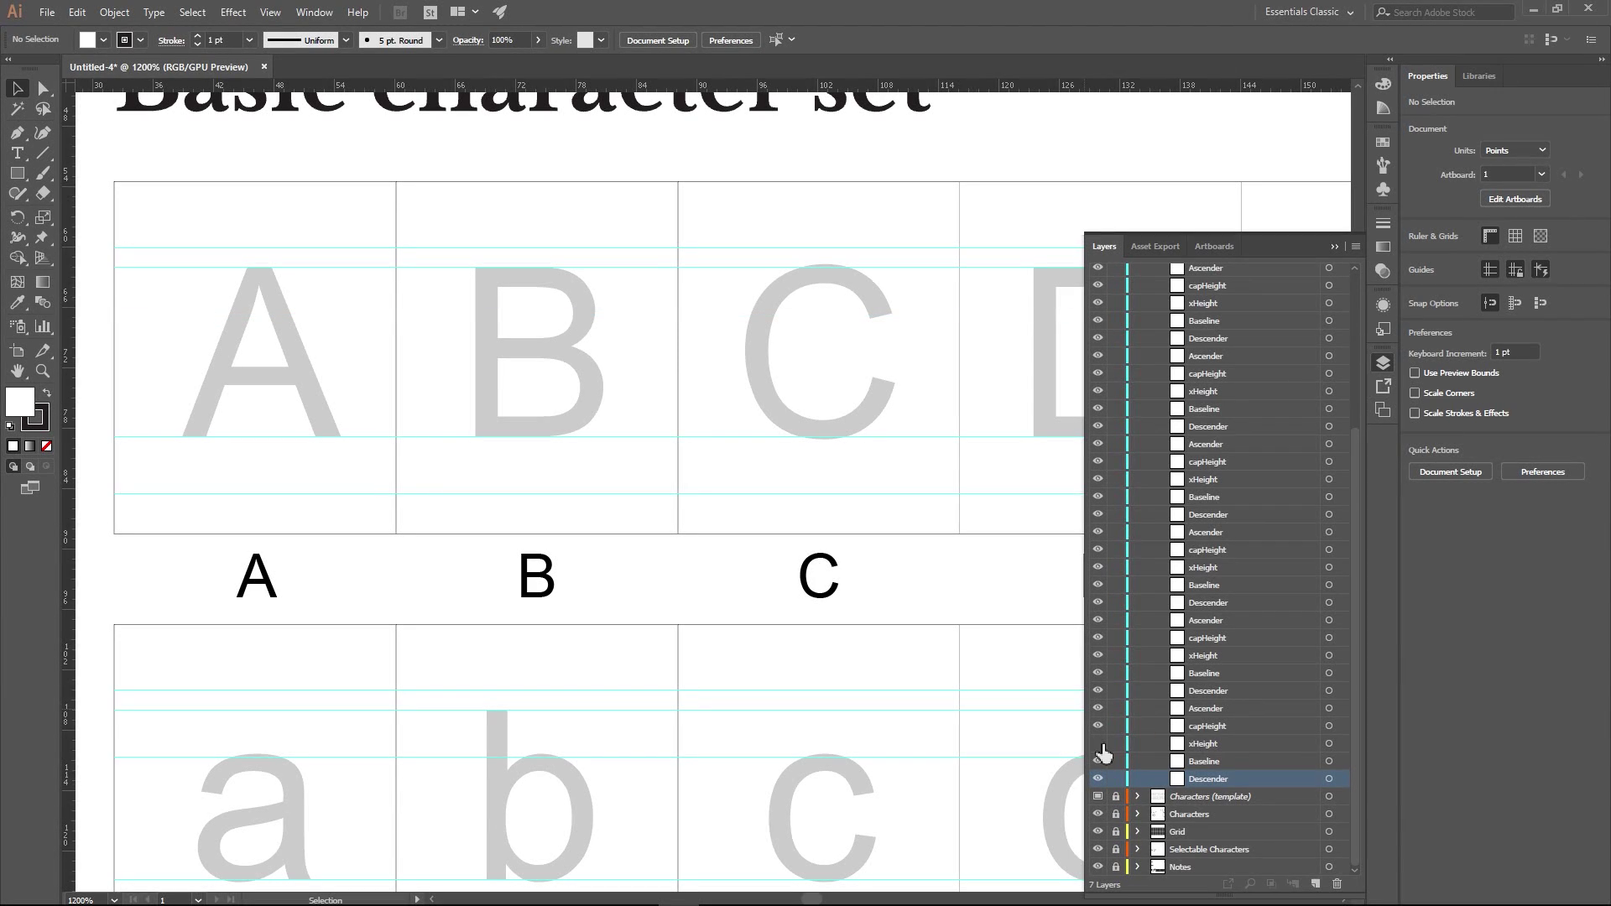
pyautogui.click(1099, 744)
pyautogui.click(1100, 744)
pyautogui.click(1099, 745)
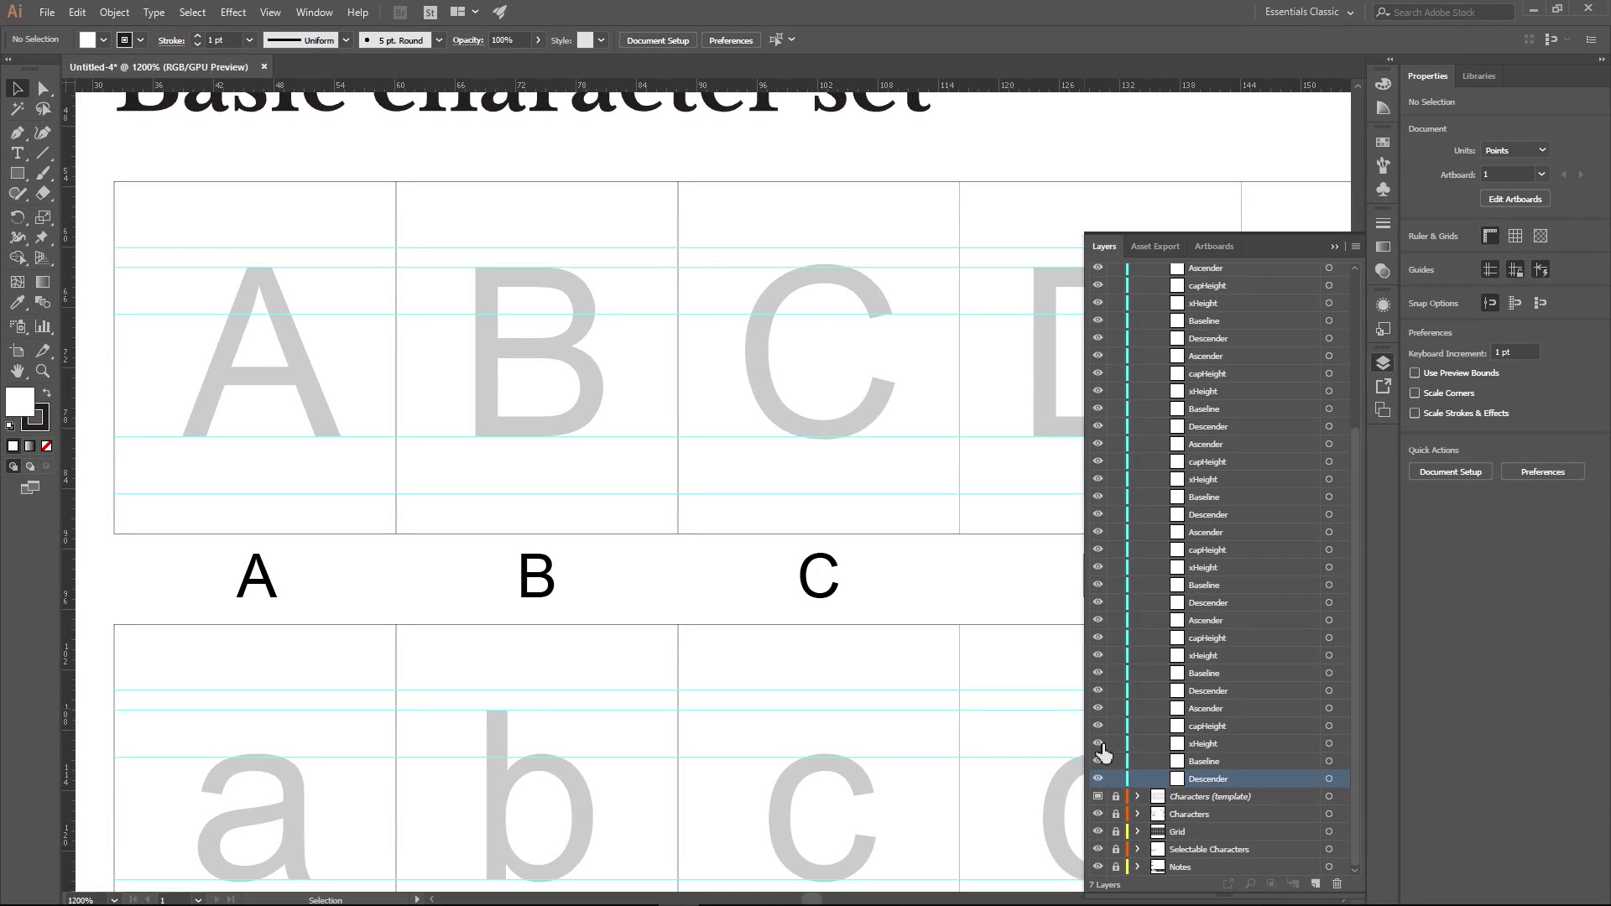
pyautogui.click(1099, 744)
pyautogui.click(1099, 744)
pyautogui.click(1099, 745)
pyautogui.click(1099, 745)
# - Toggle the last capHeight and Ascender guides' visibility to identify their lines above the uppercase letters
pyautogui.click(1100, 727)
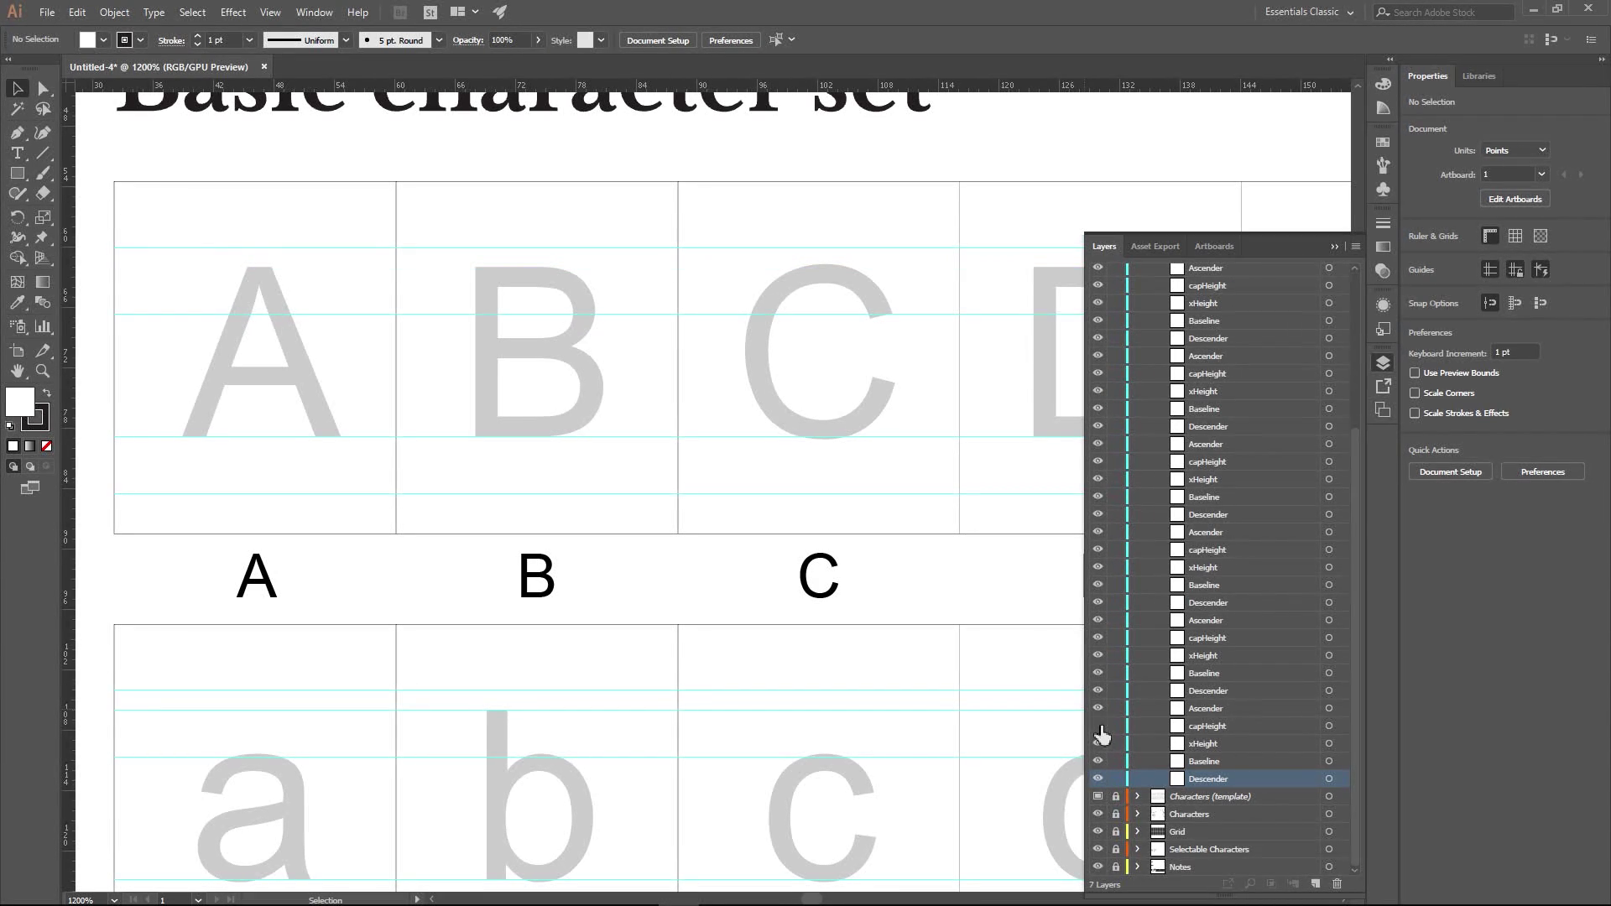
pyautogui.click(1100, 727)
pyautogui.click(1100, 727)
pyautogui.click(1100, 727)
pyautogui.click(1100, 727)
pyautogui.click(1100, 727)
pyautogui.click(1099, 709)
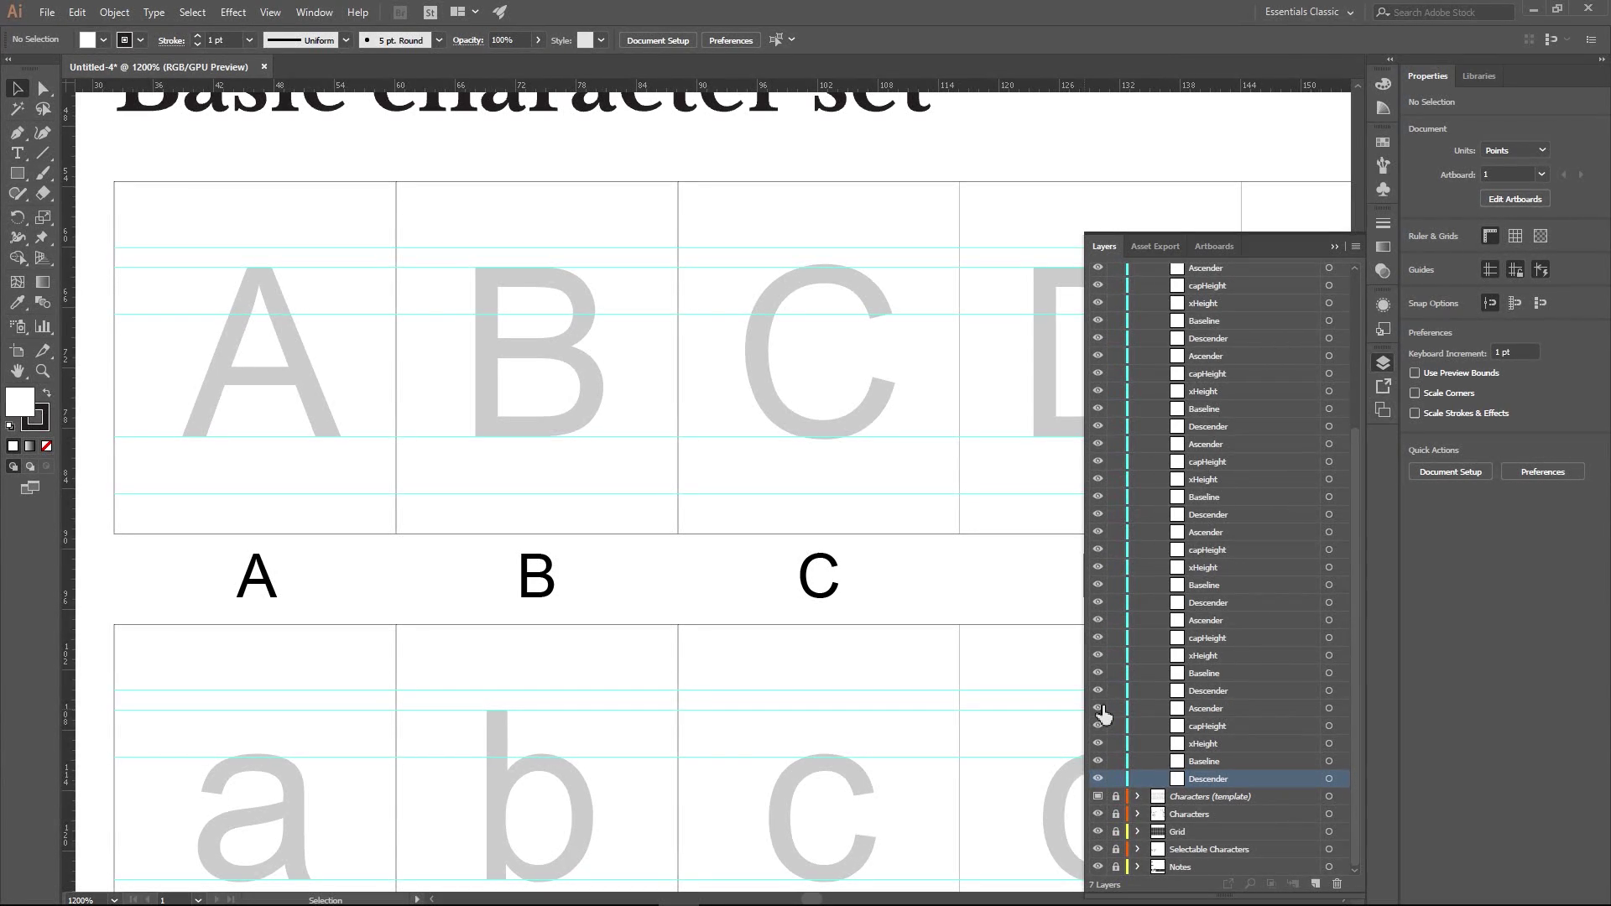
# - Look over the guides across the basic character rows, and collapse the Guides layer
pyautogui.scroll(-3, 834, 575)
pyautogui.moveTo(835, 575); pyautogui.dragTo(282, 340)
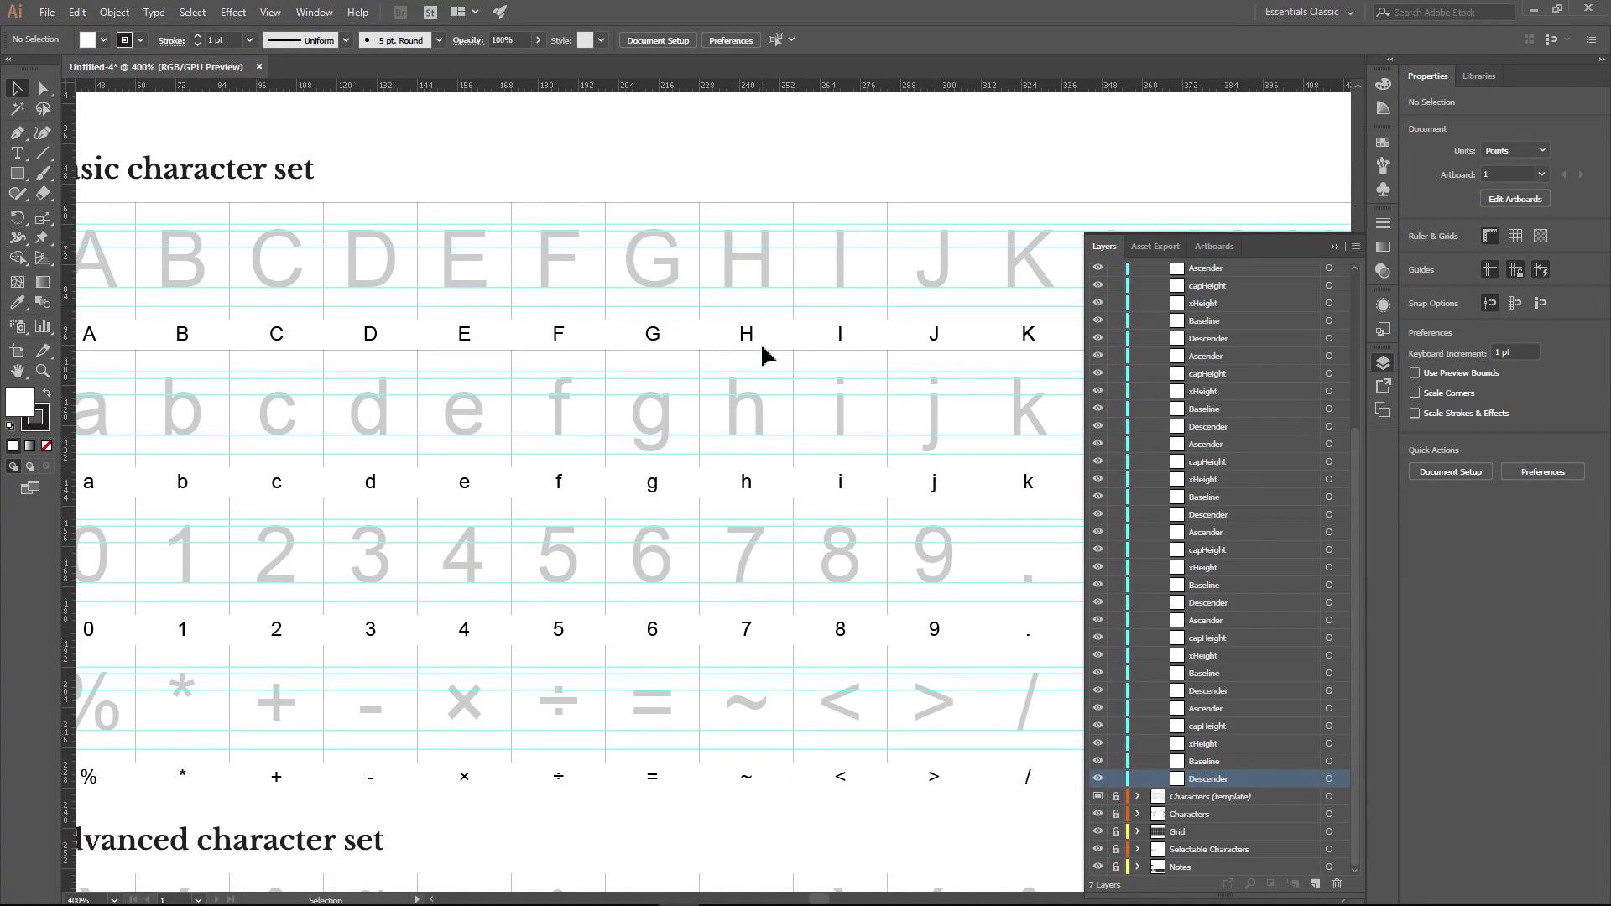
pyautogui.hotkey('ctrl', '-')
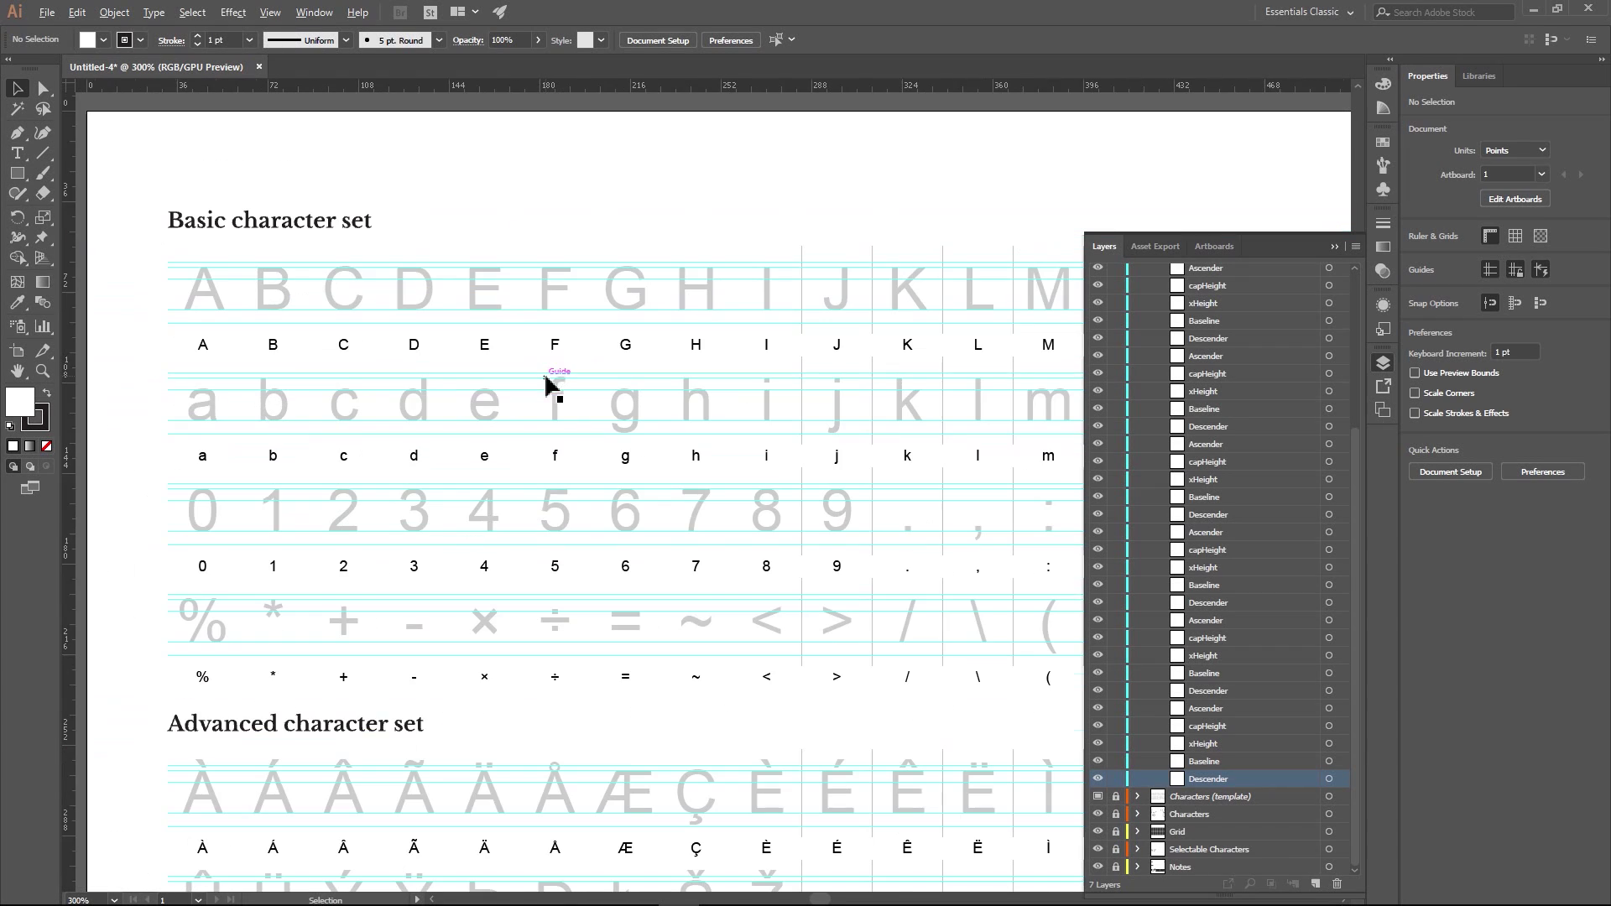
pyautogui.moveTo(856, 525); pyautogui.dragTo(456, 558)
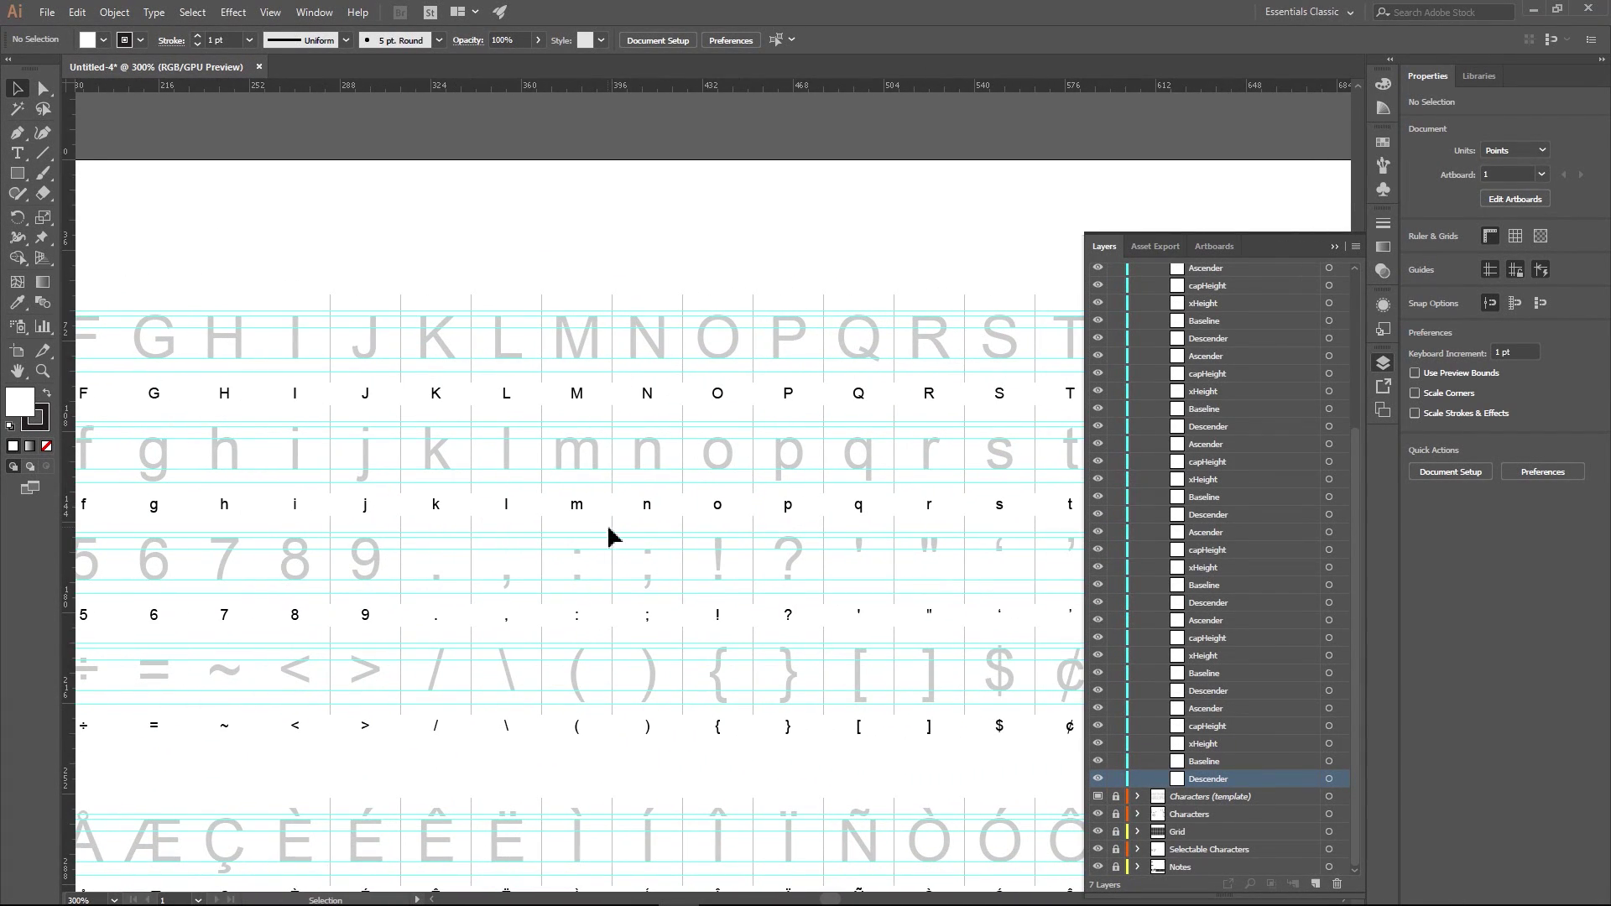
pyautogui.scroll(2, 1264, 515)
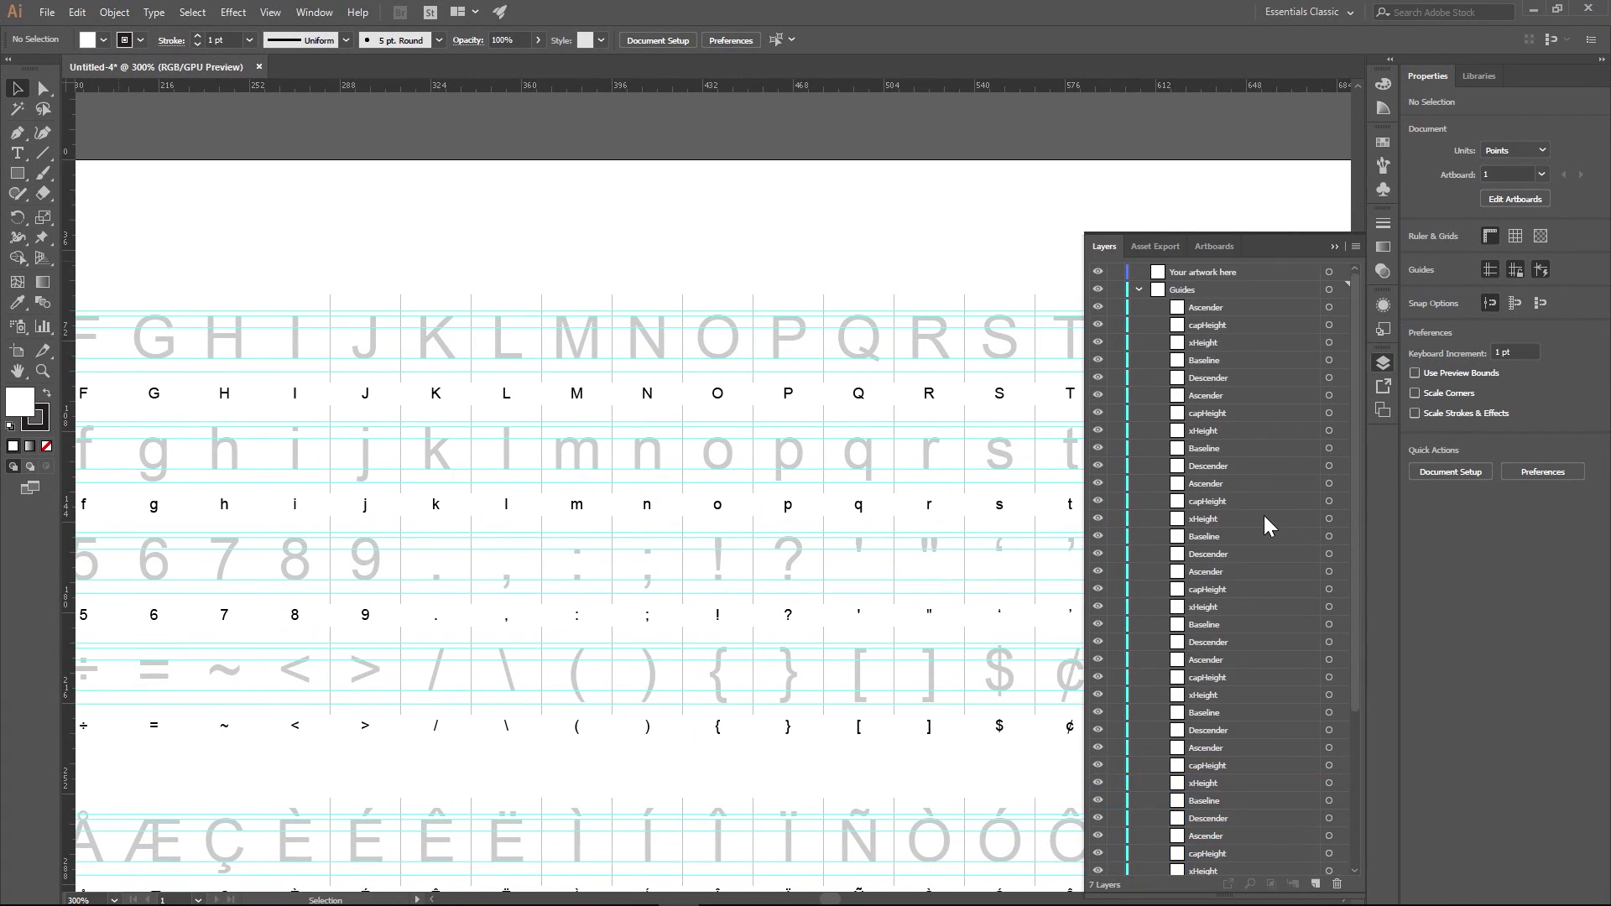
pyautogui.click(1138, 288)
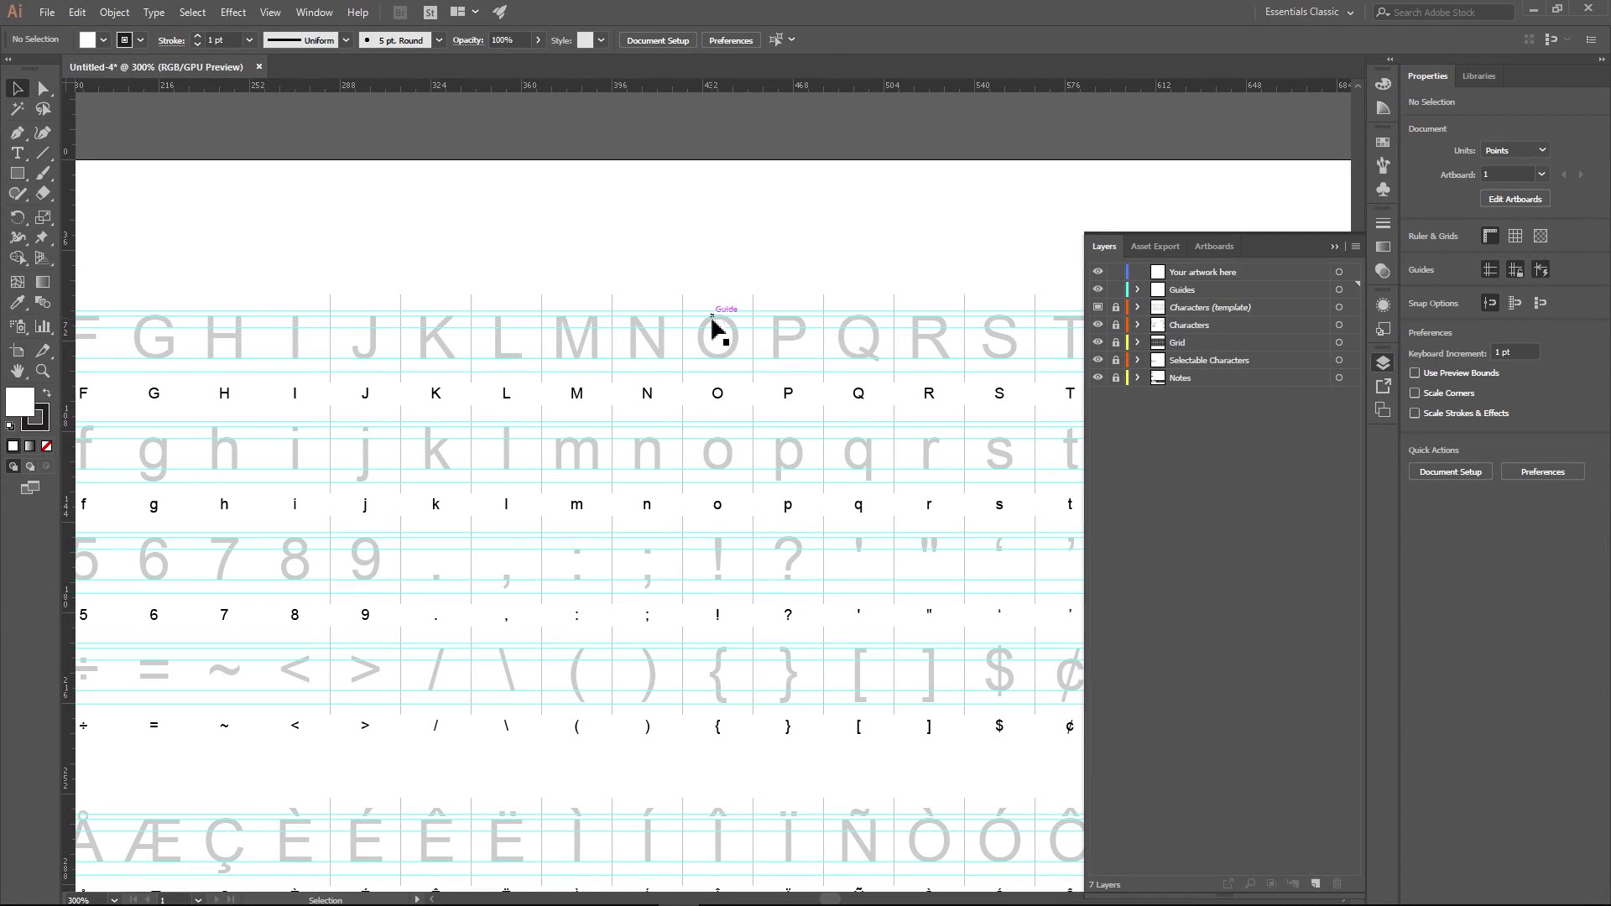
# - Draw a circle about 16.5 pt wide from the centre of the uppercase O template on the Your artwork here layer
pyautogui.scroll(3, 713, 353)
pyautogui.scroll(3, 721, 353)
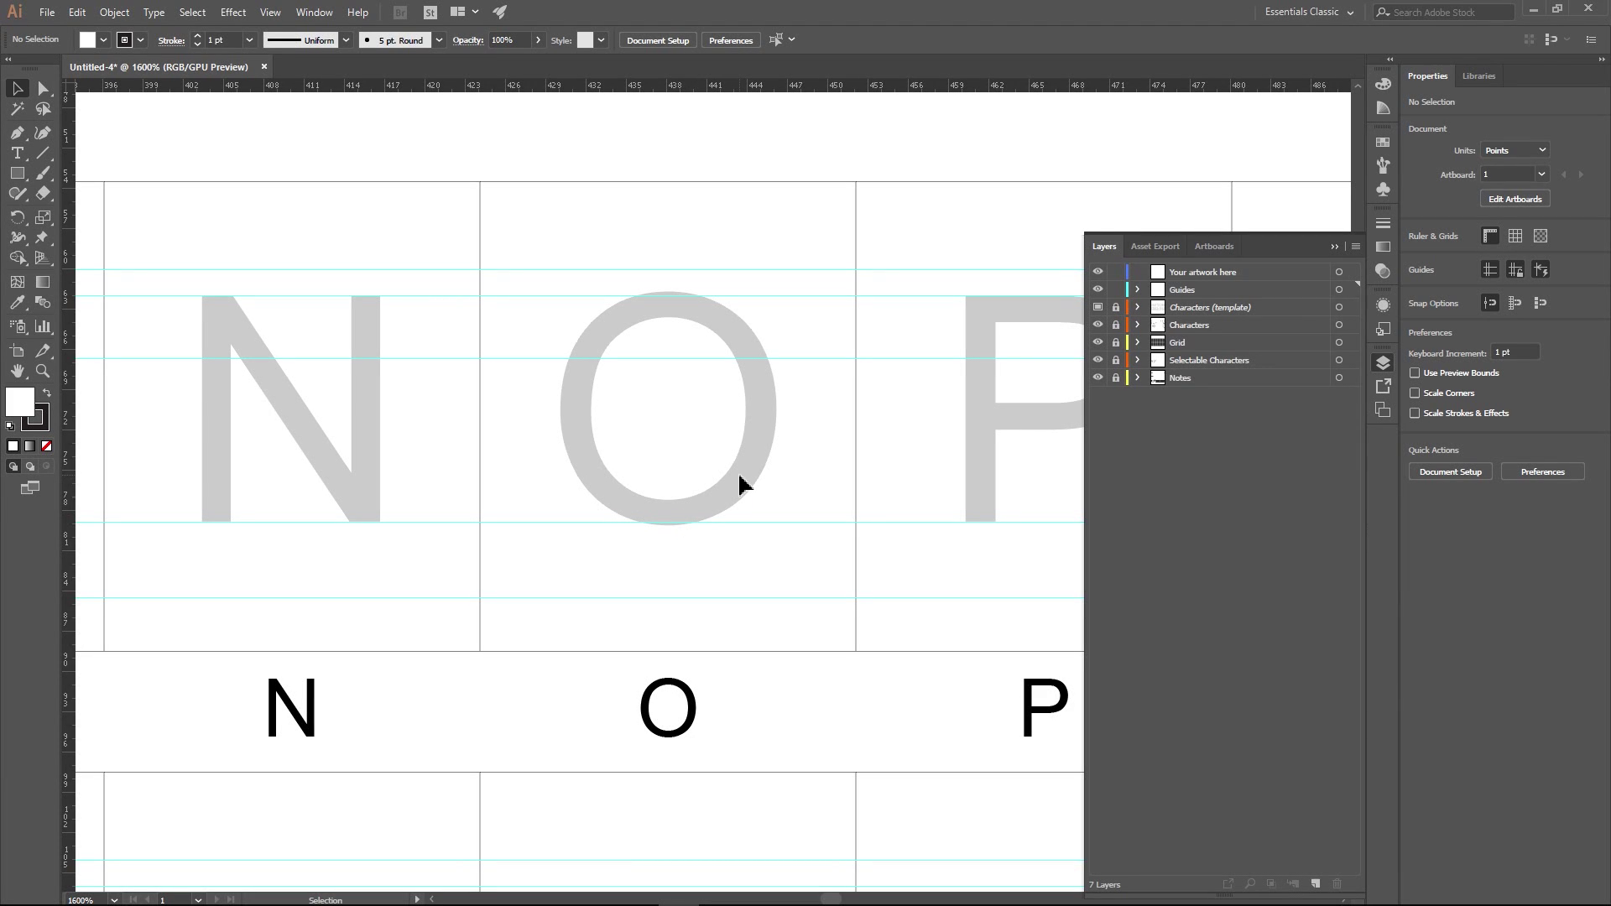
pyautogui.click(17, 175)
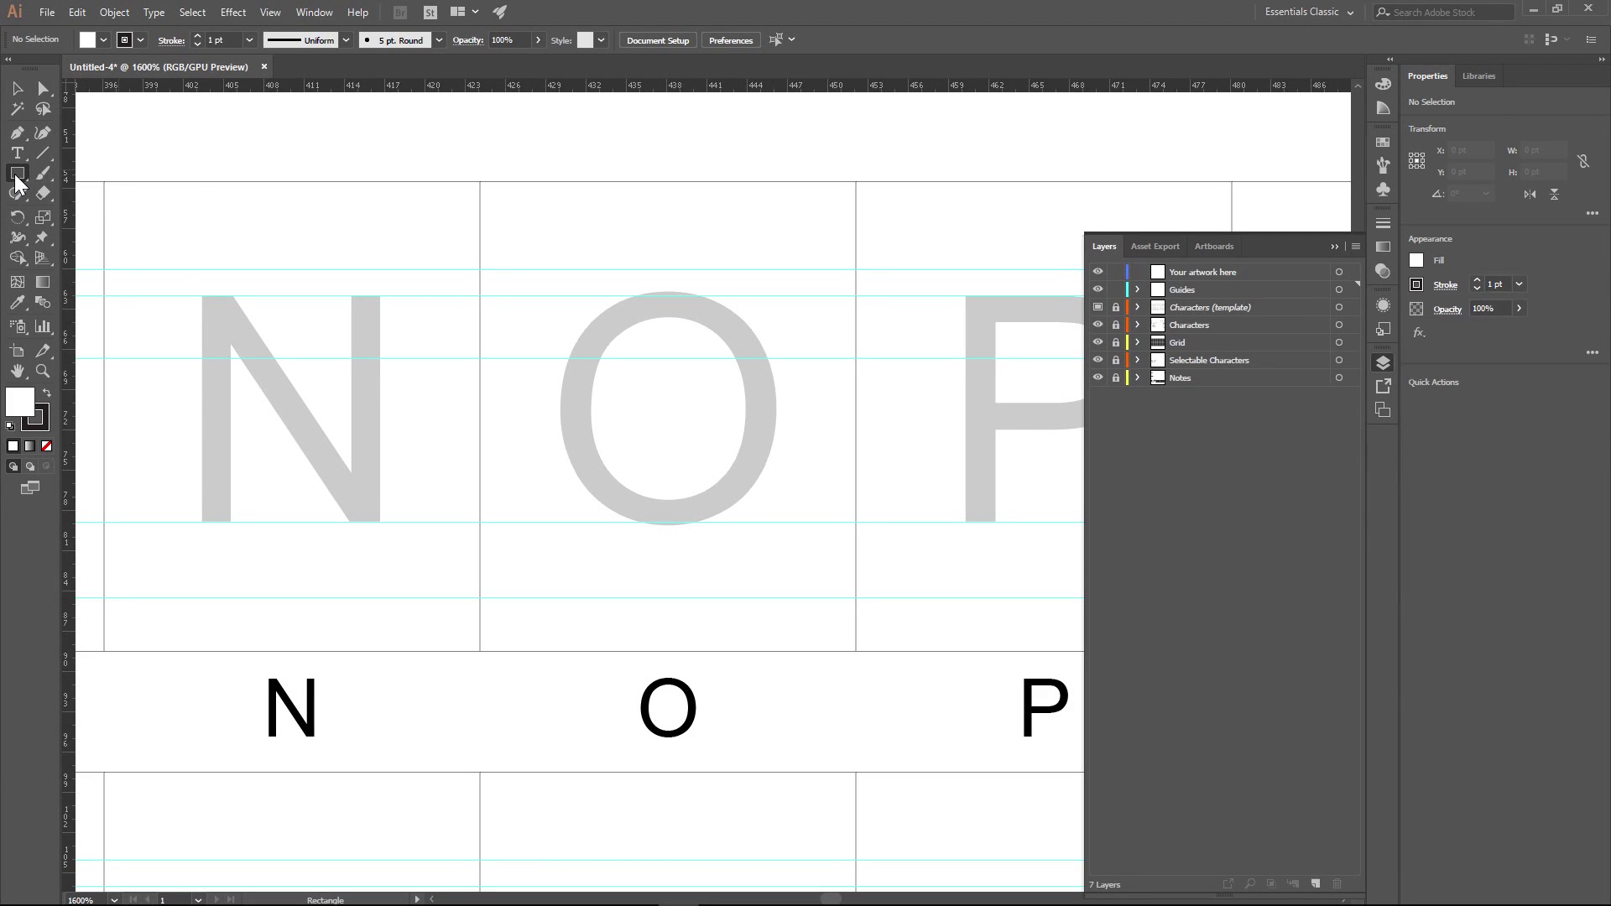
pyautogui.click(17, 176)
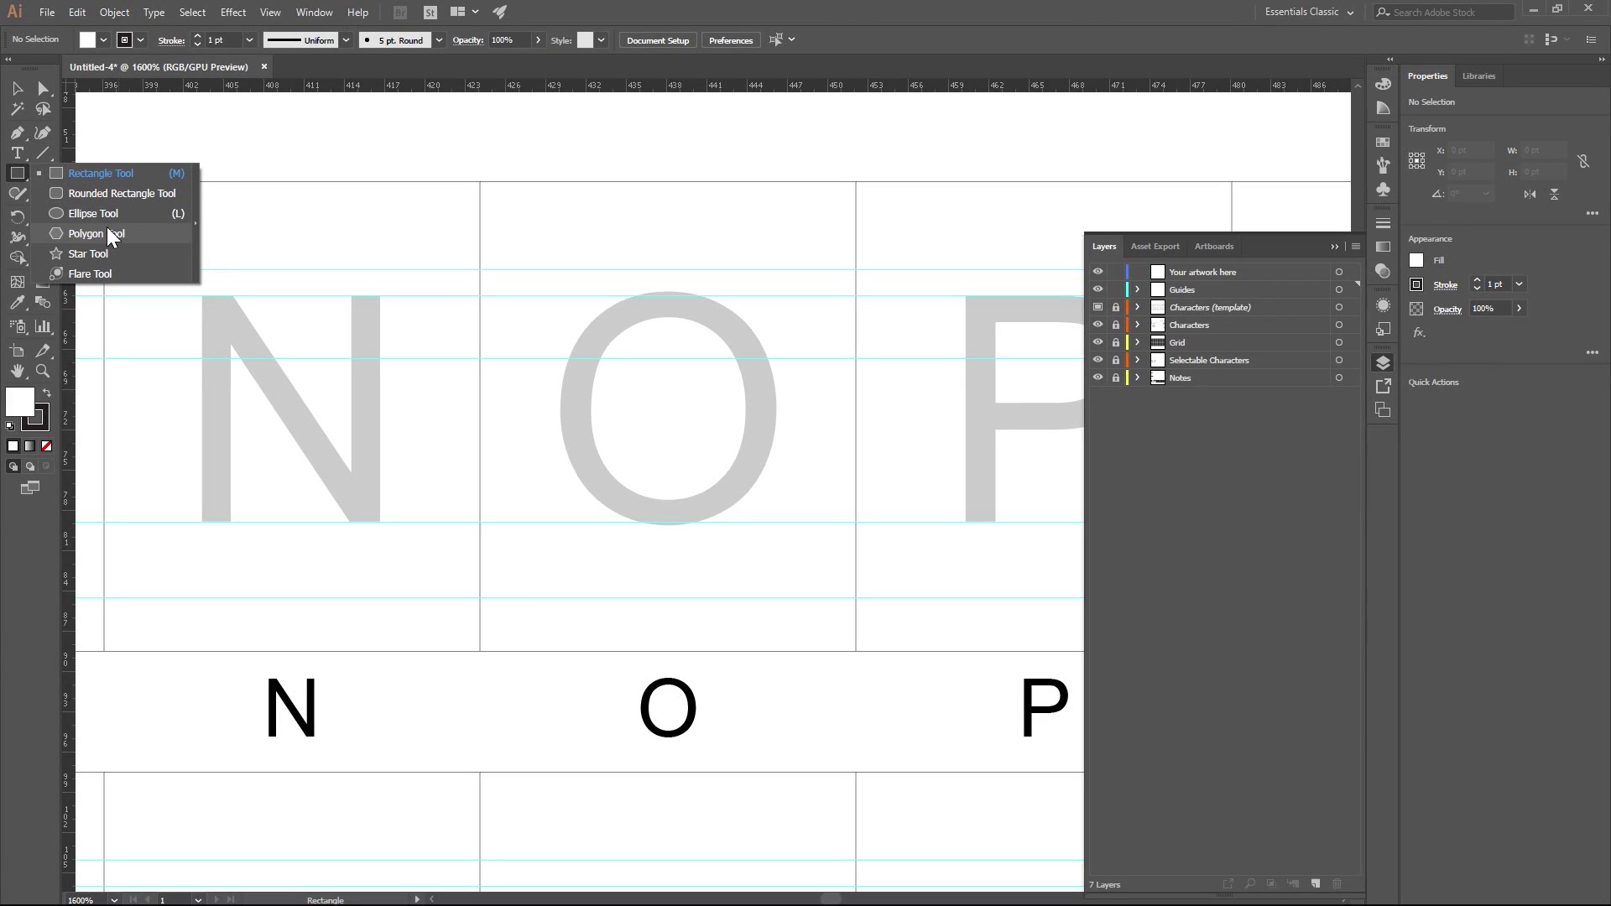
pyautogui.click(87, 214)
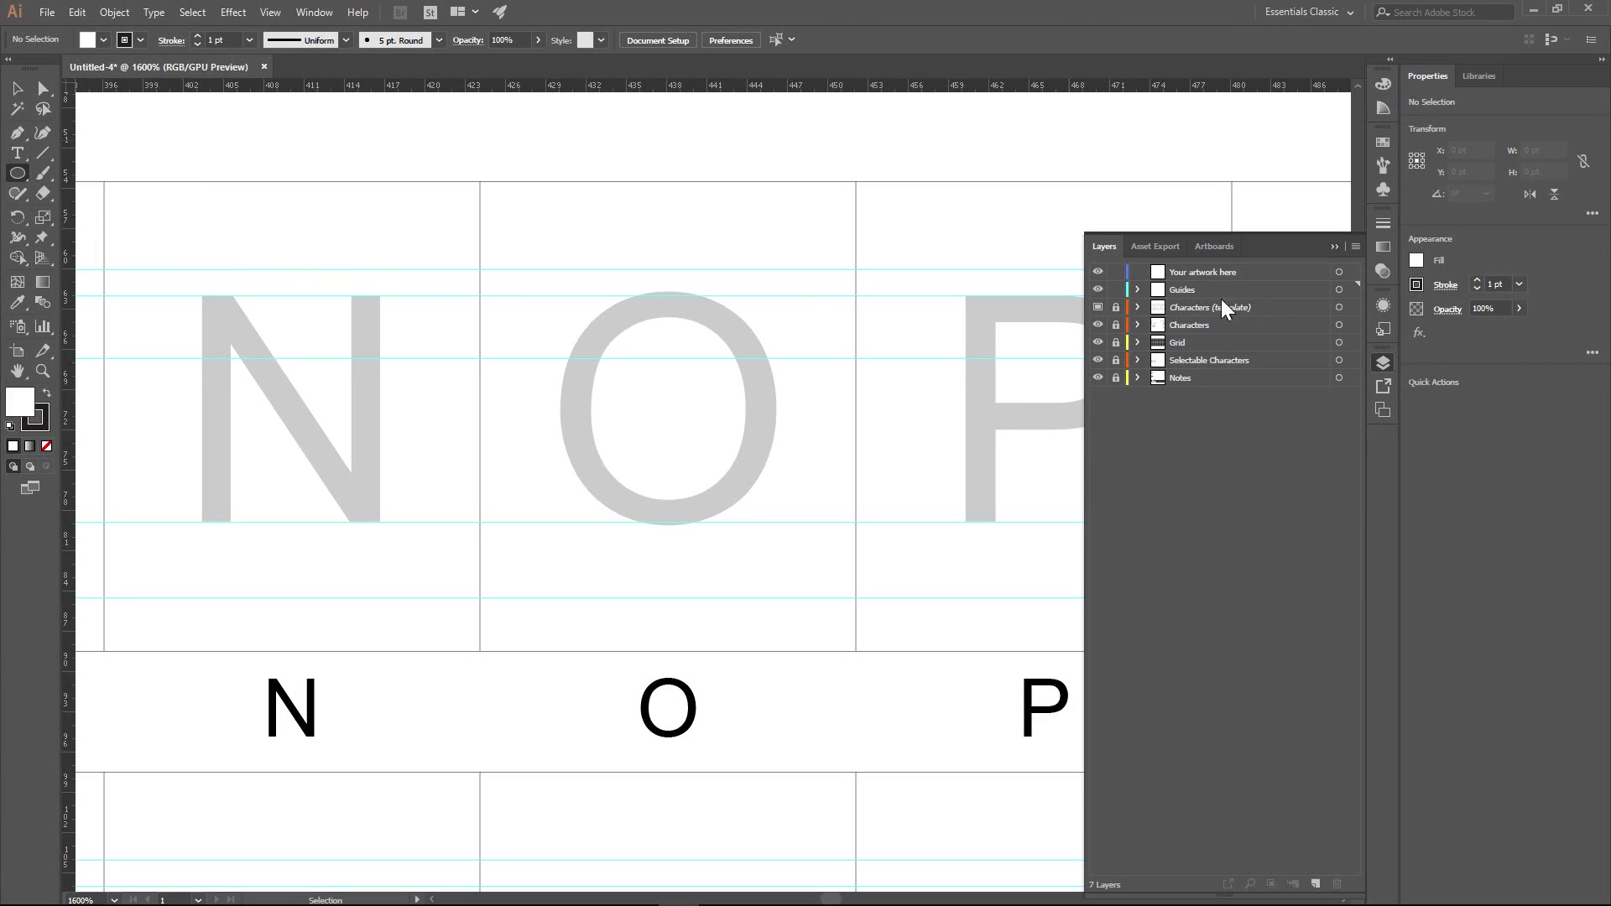
pyautogui.click(1228, 273)
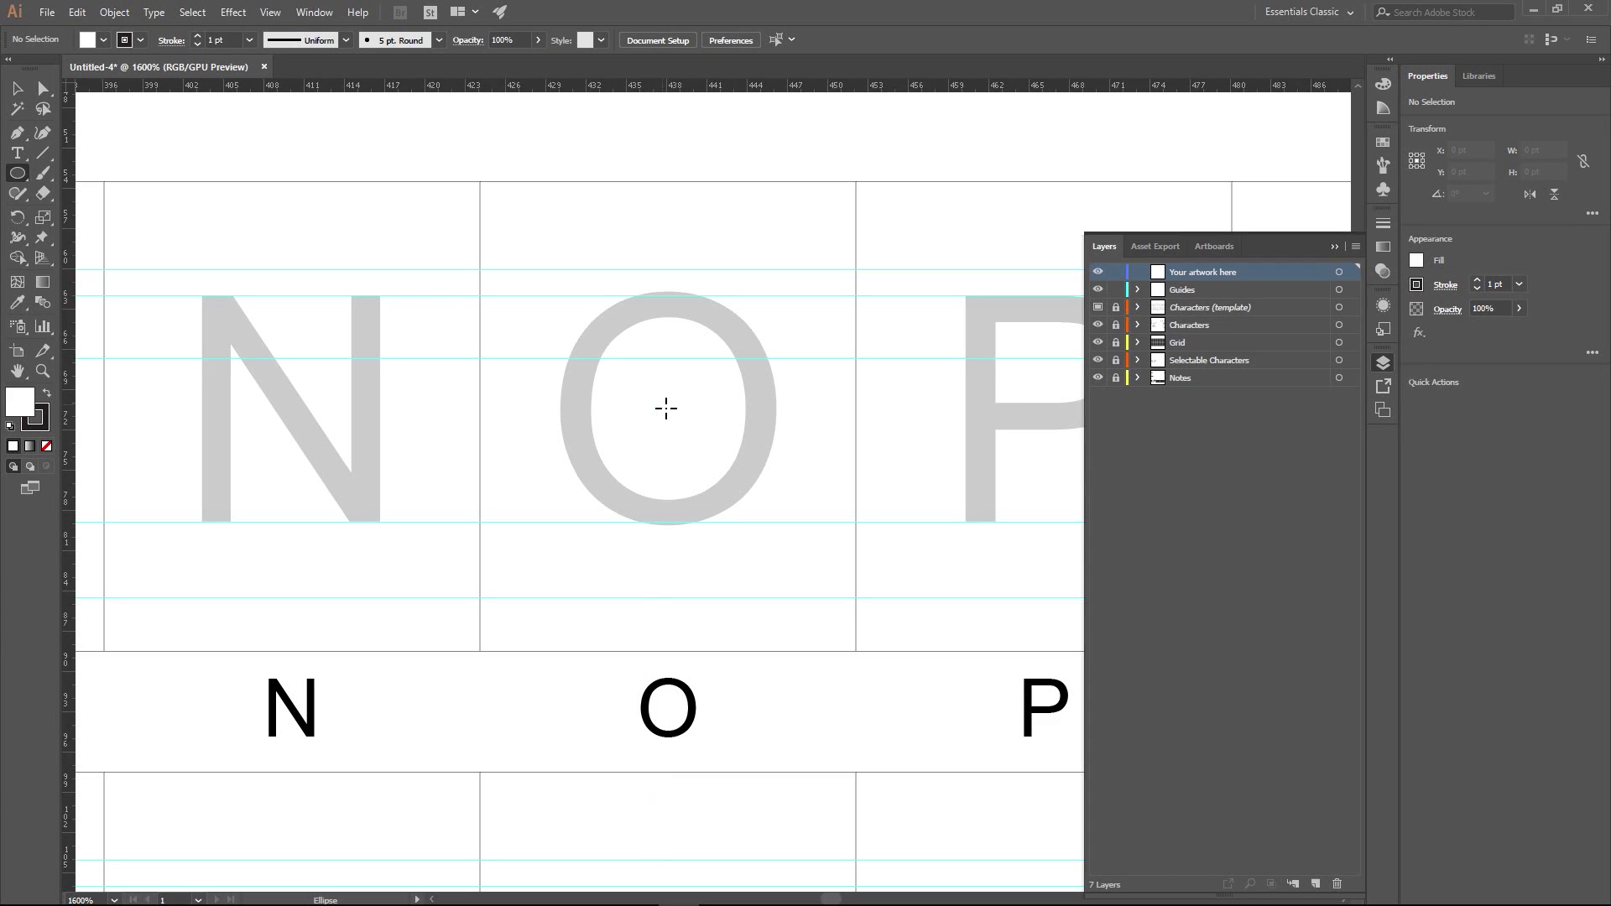
pyautogui.moveTo(672, 407); pyautogui.dragTo(750, 468)
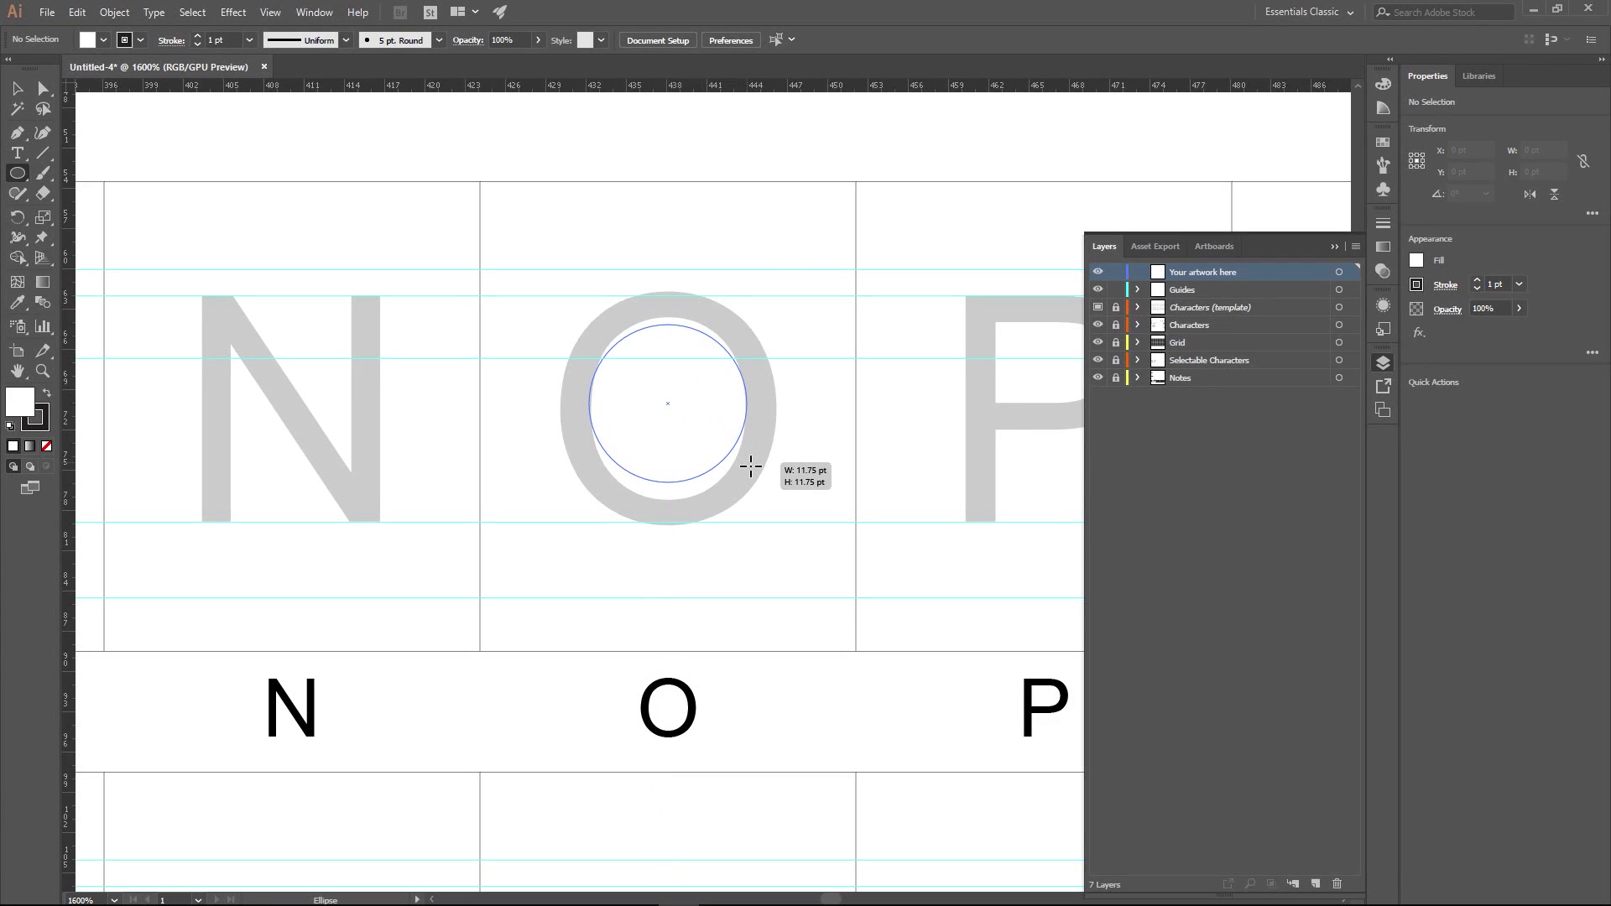
pyautogui.moveTo(750, 468); pyautogui.dragTo(784, 481)
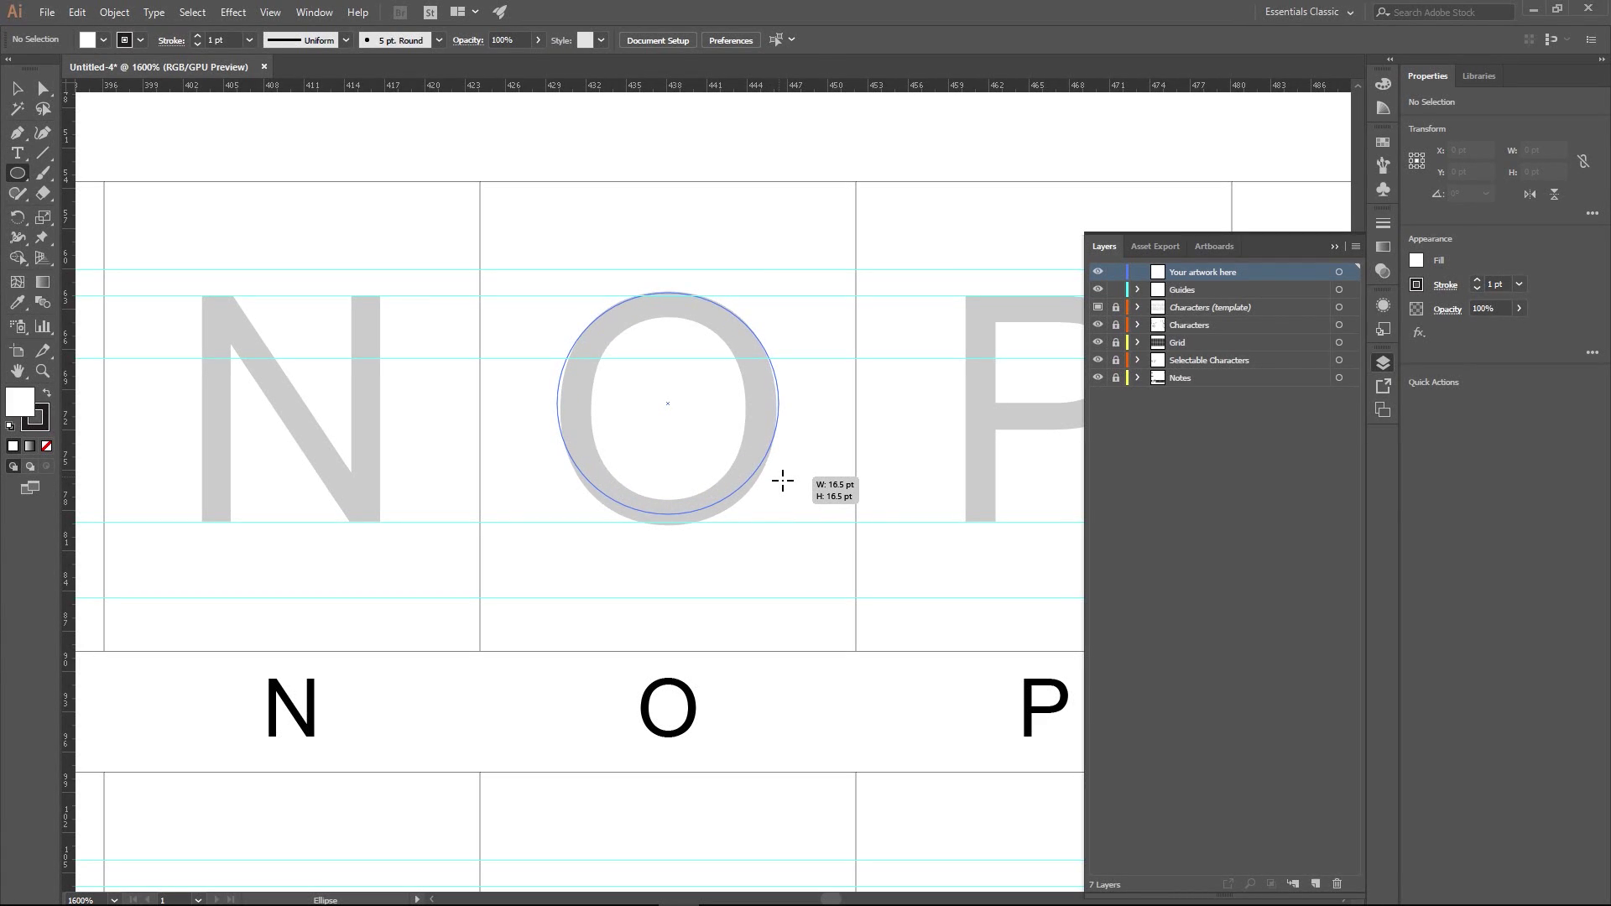
pyautogui.moveTo(783, 481); pyautogui.dragTo(780, 479)
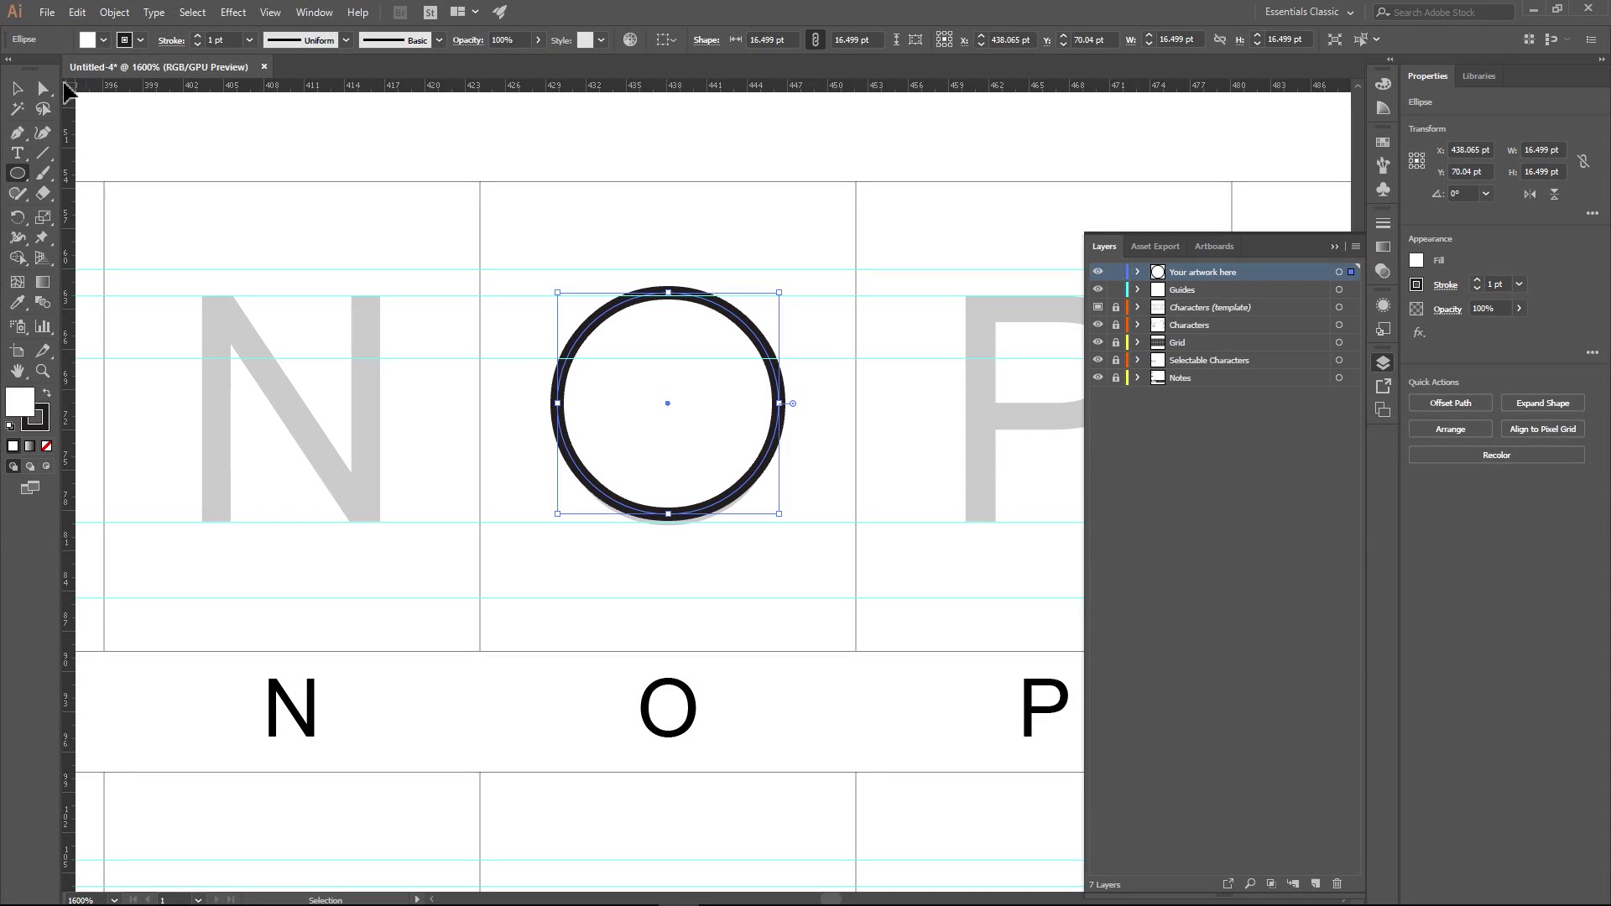
# - Set the circle's fill to None, keeping only its black stroke, and deselect it
pyautogui.click(16, 89)
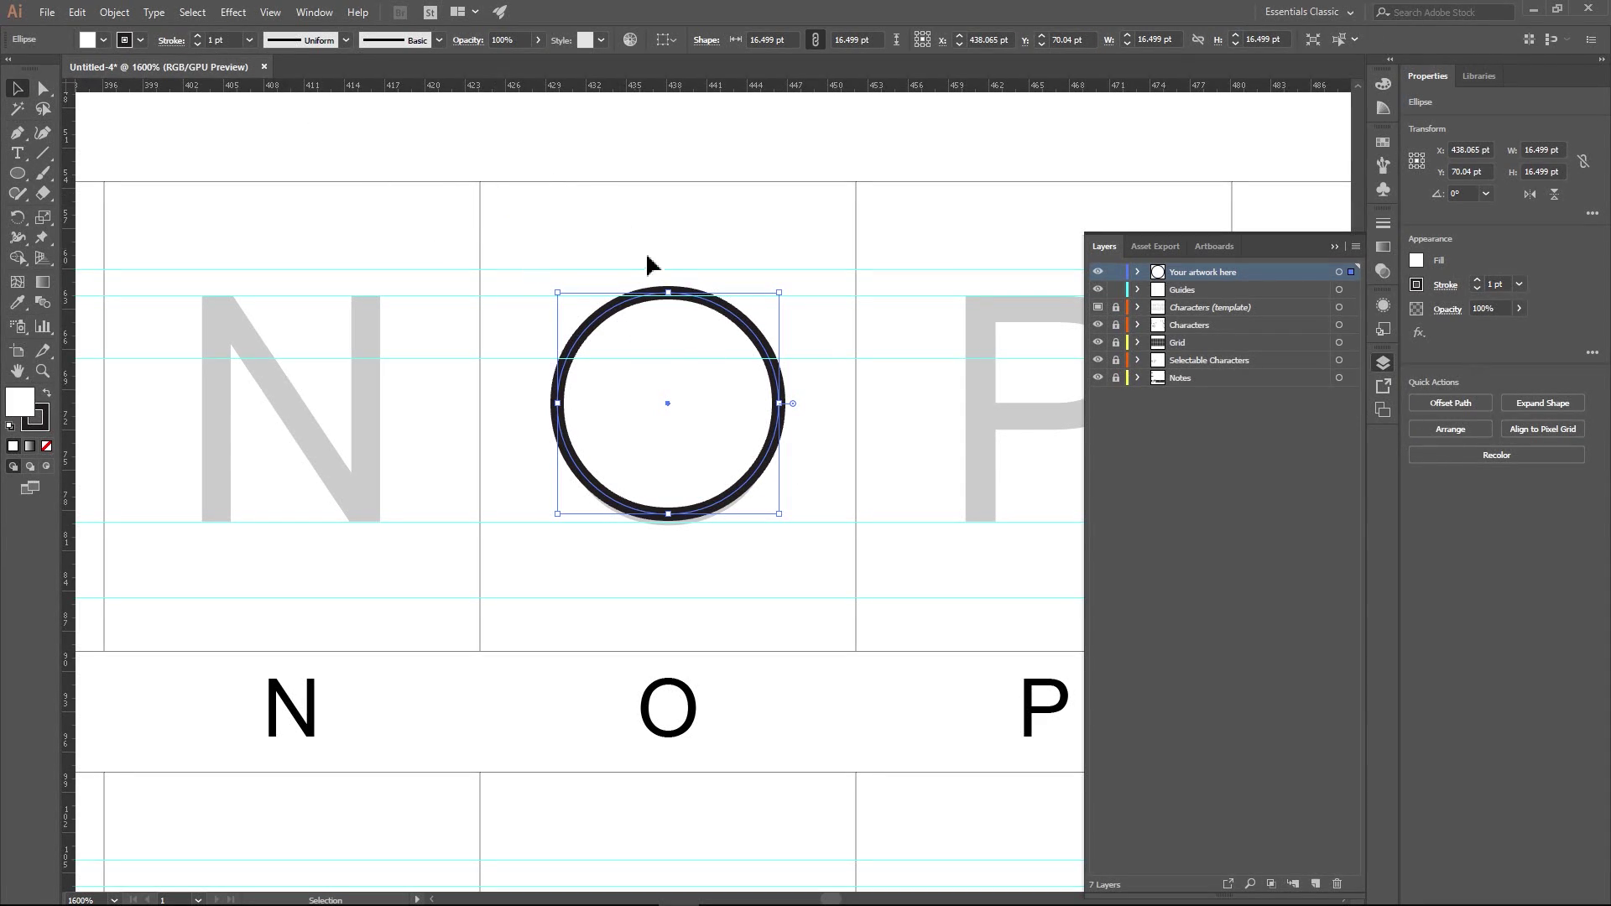
pyautogui.click(104, 39)
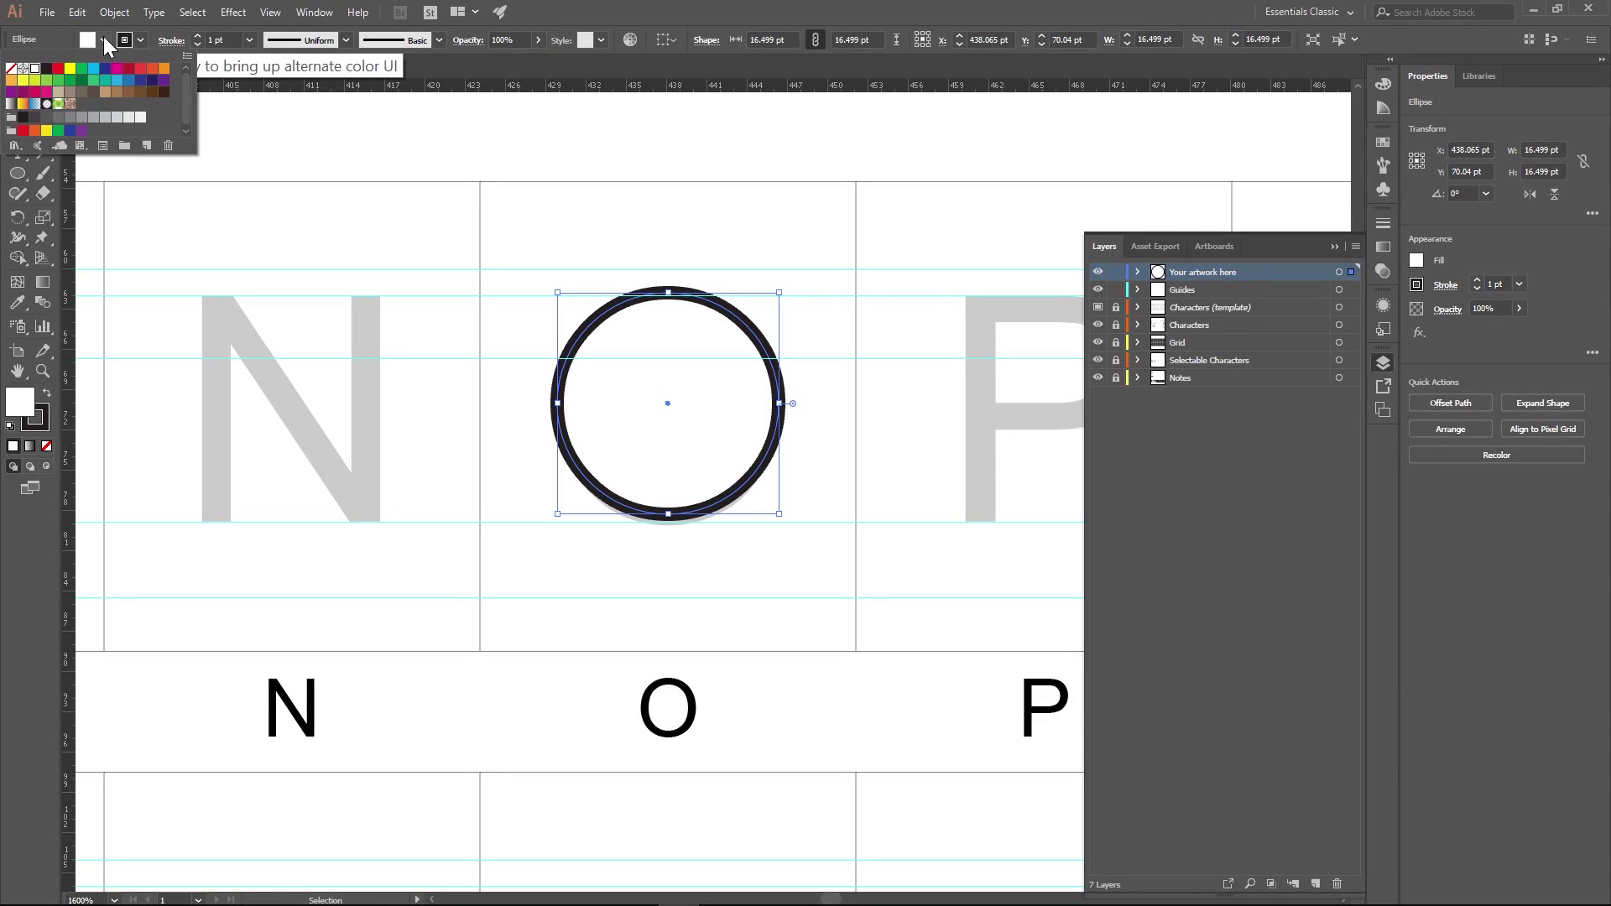
pyautogui.click(13, 70)
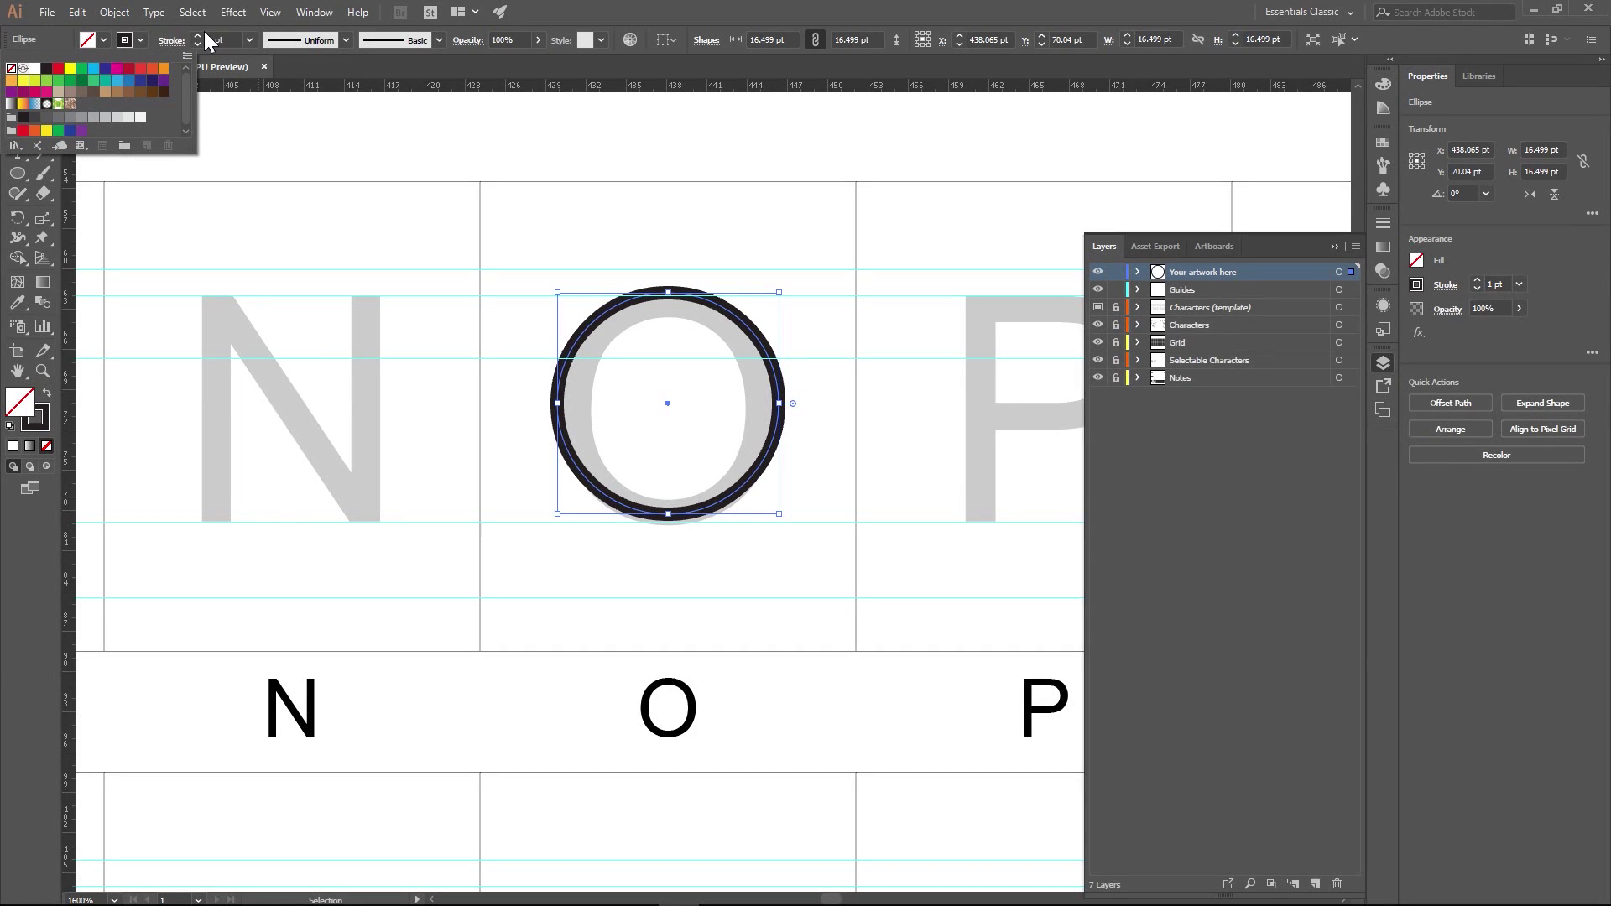
pyautogui.click(818, 326)
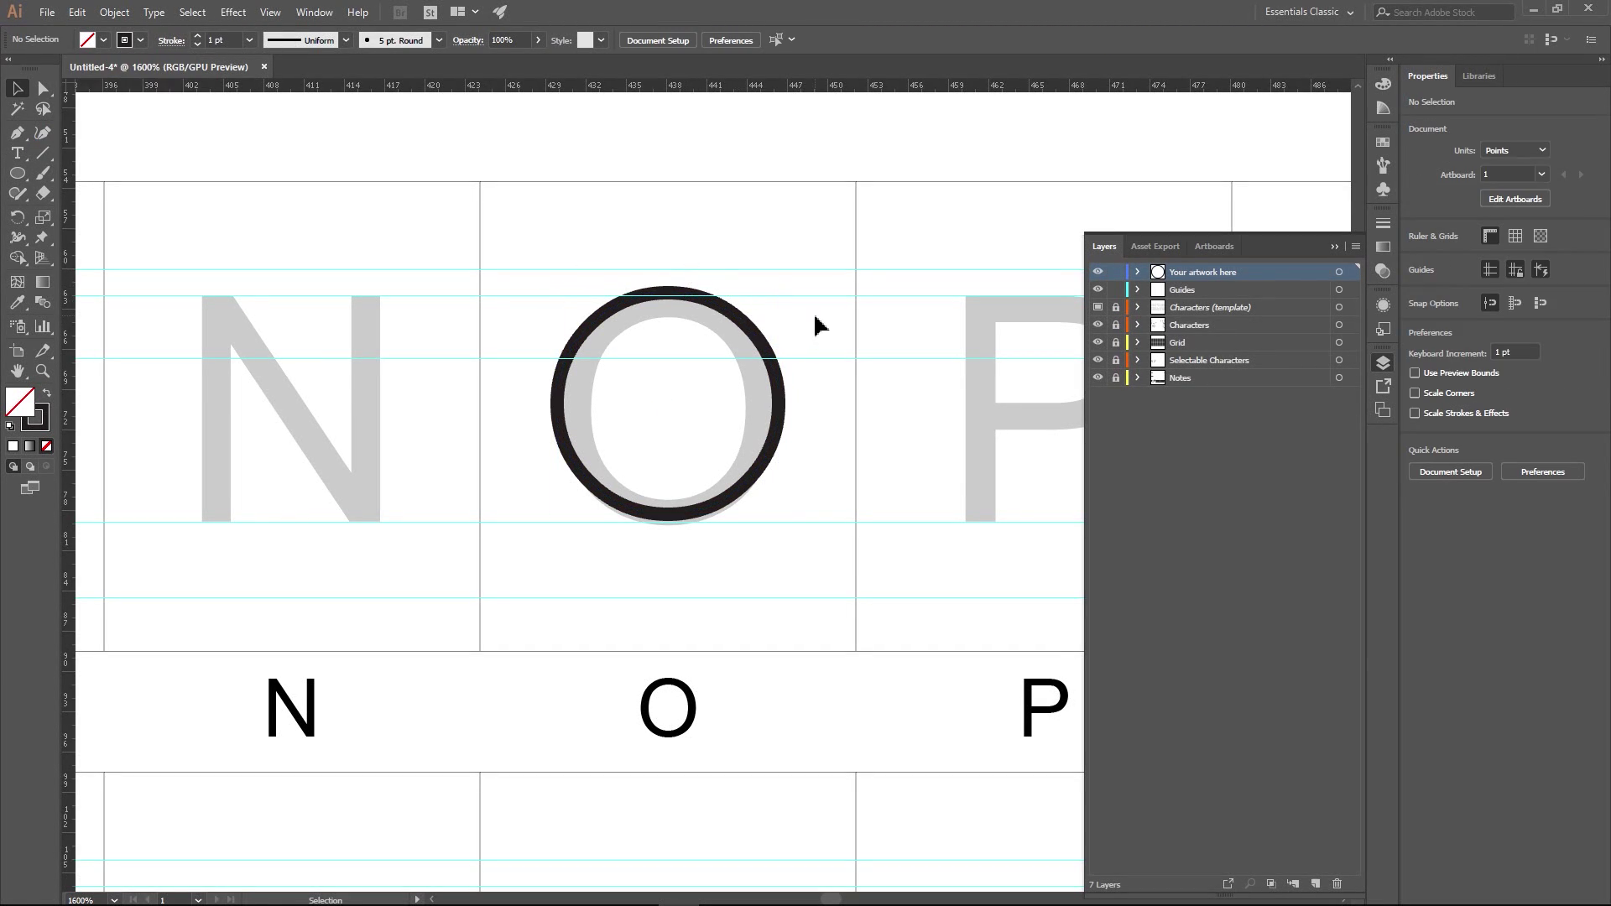
# - Move the circle slightly down to centre it over the template O, and set its stroke weight to 3 pt
pyautogui.click(759, 338)
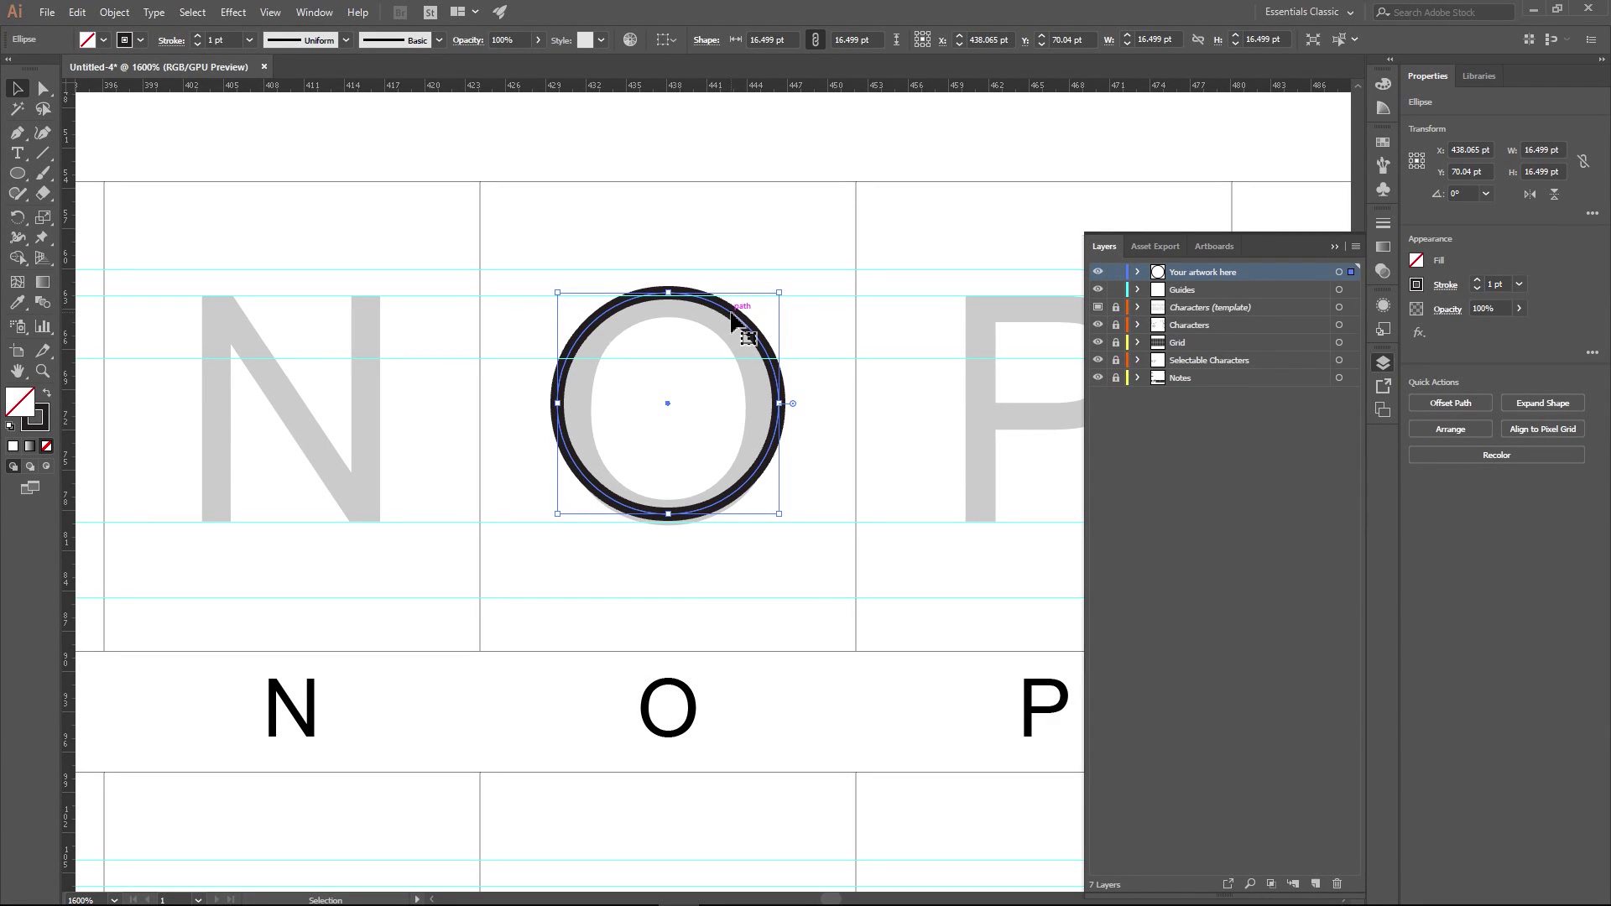
pyautogui.moveTo(732, 317); pyautogui.dragTo(735, 322)
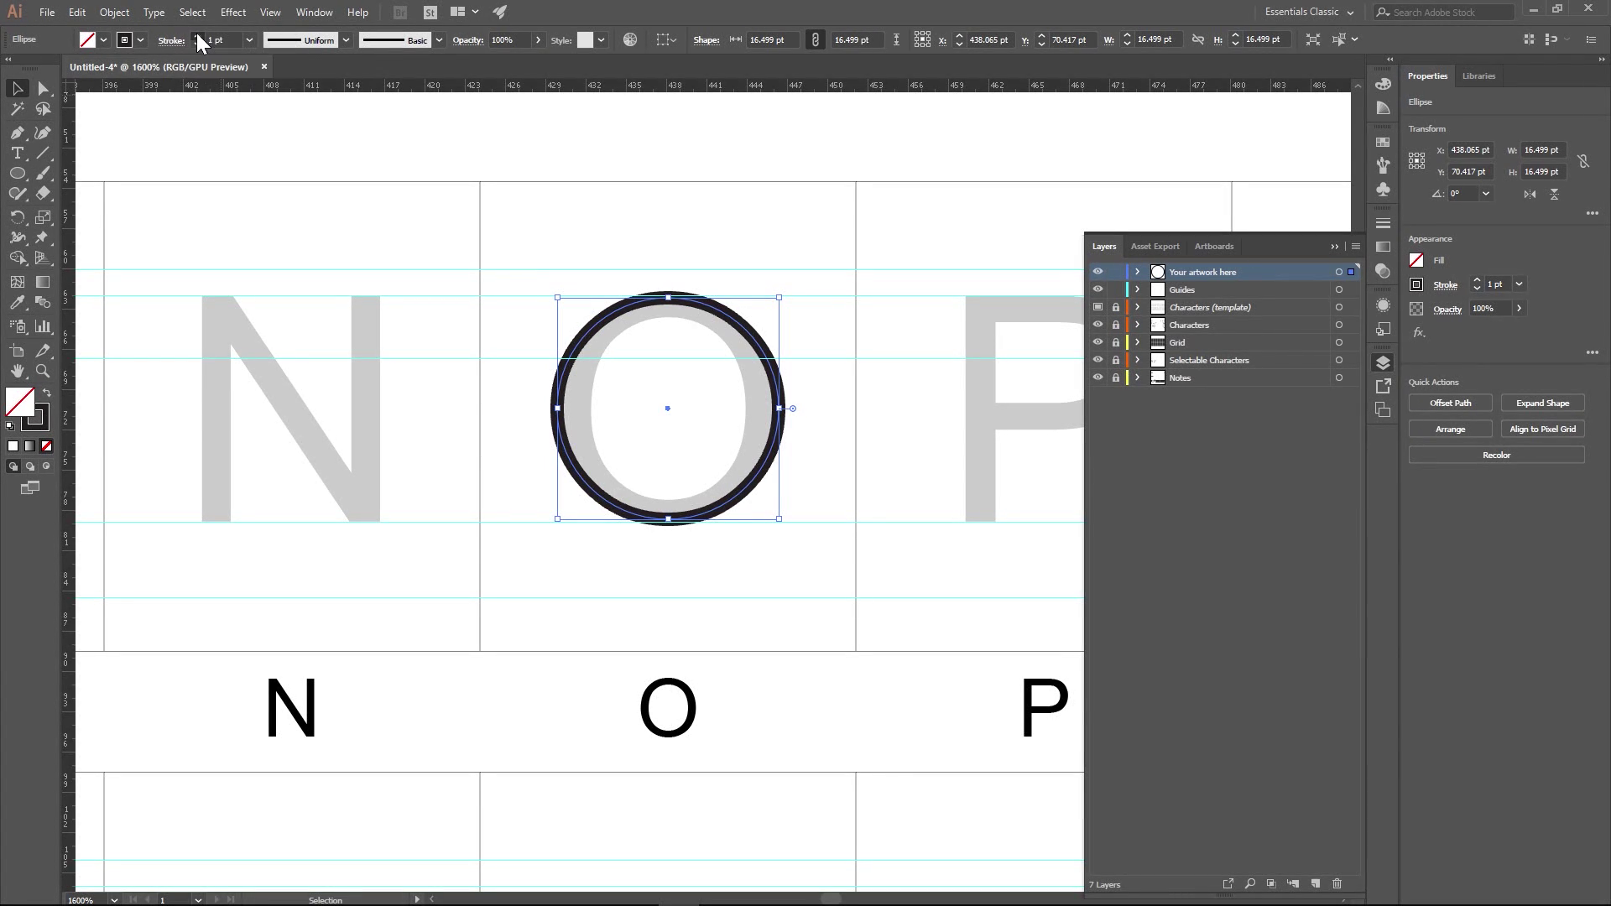
pyautogui.click(197, 35)
pyautogui.click(198, 35)
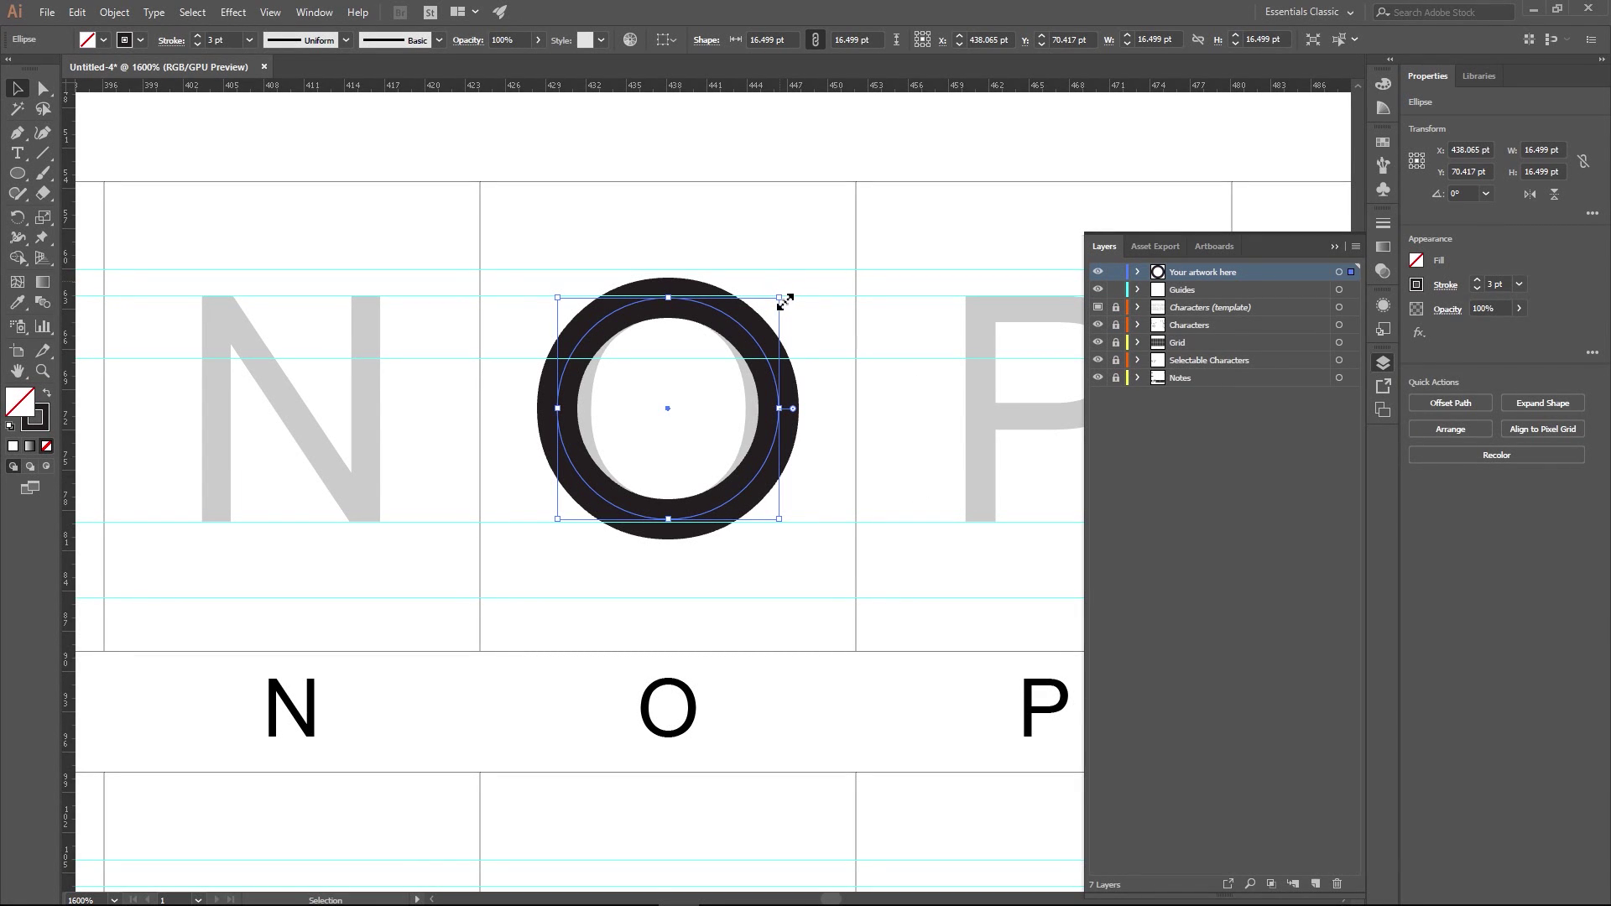
# - Scale the circle down from its centre to about 14.25 pt so its stroke fits the template O's height
pyautogui.moveTo(785, 300); pyautogui.dragTo(768, 316)
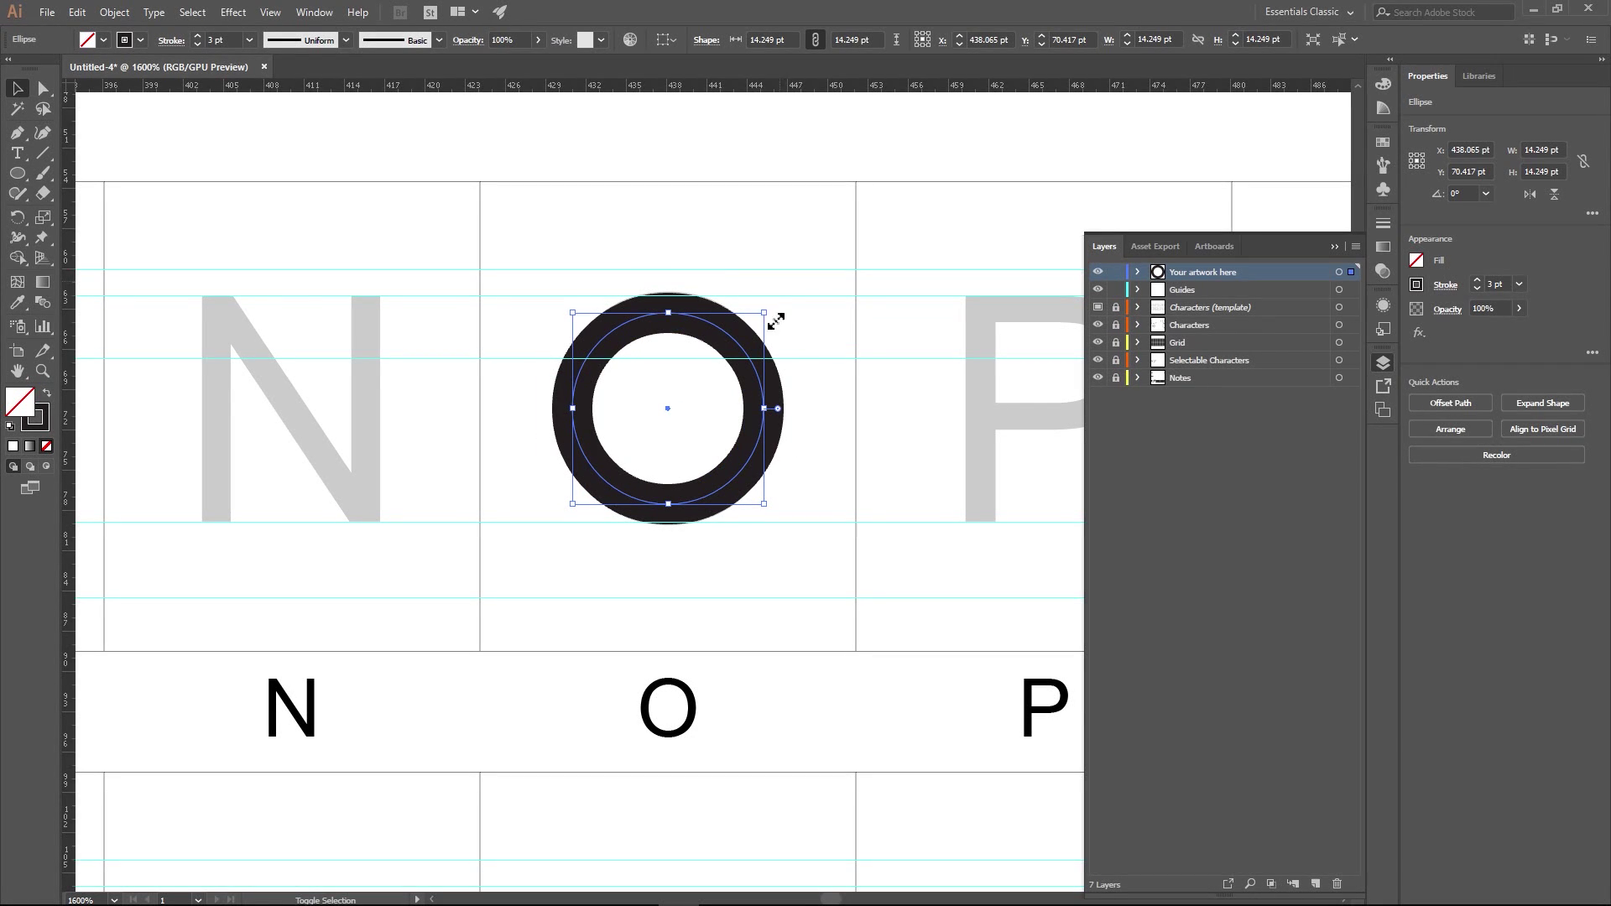
pyautogui.click(805, 330)
pyautogui.scroll(2, 777, 353)
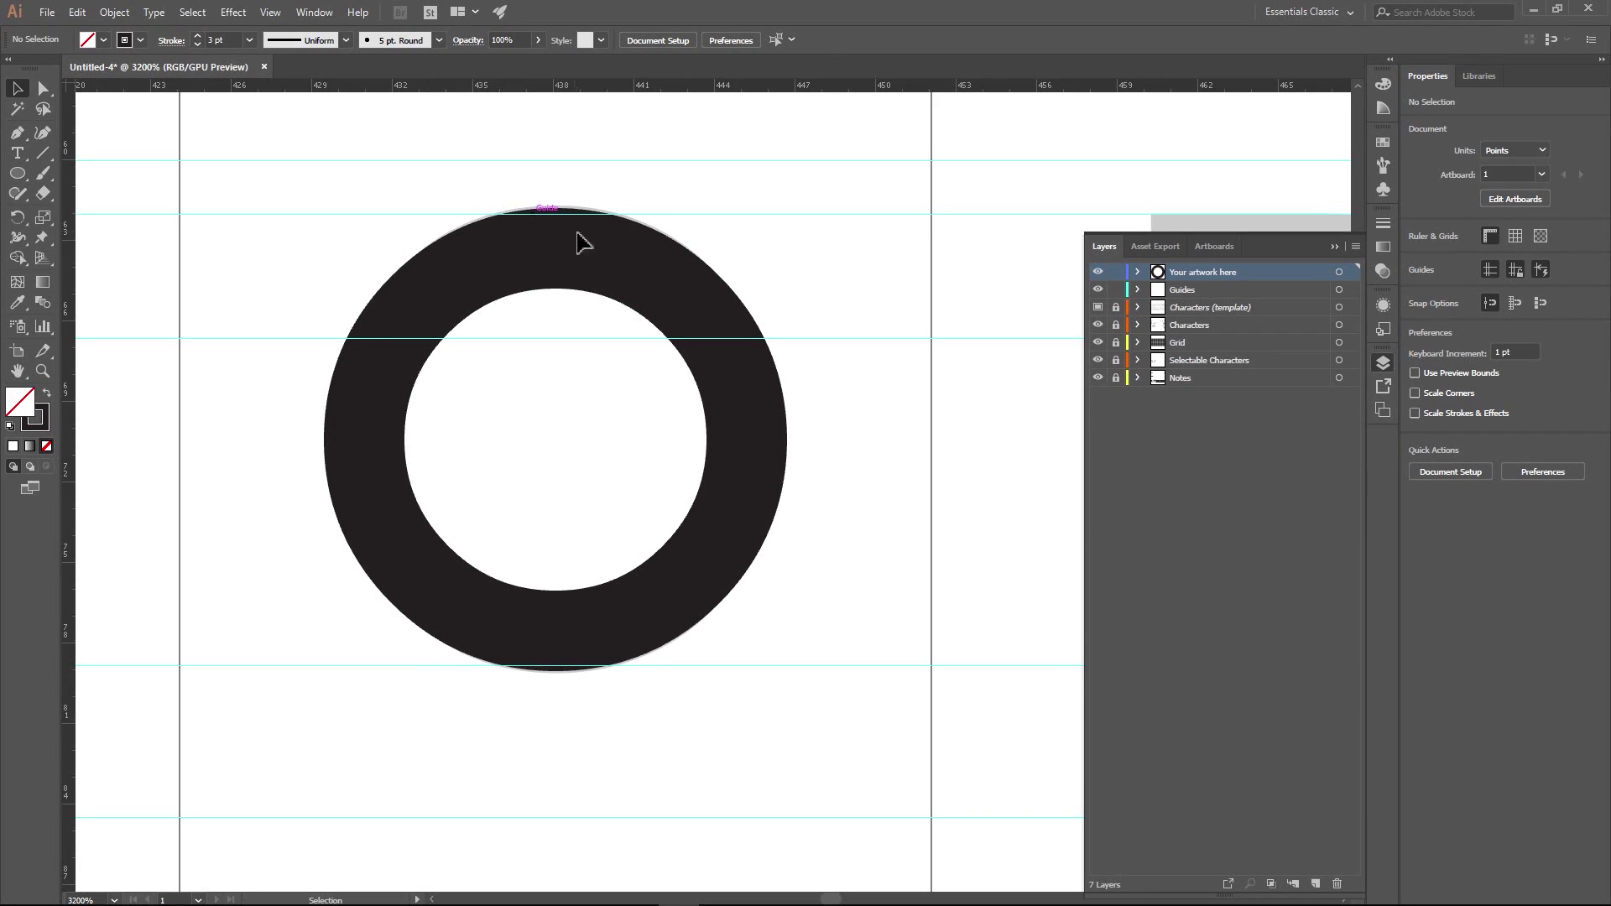
# - Align the circle's stroke to the inside of its path
pyautogui.click(639, 267)
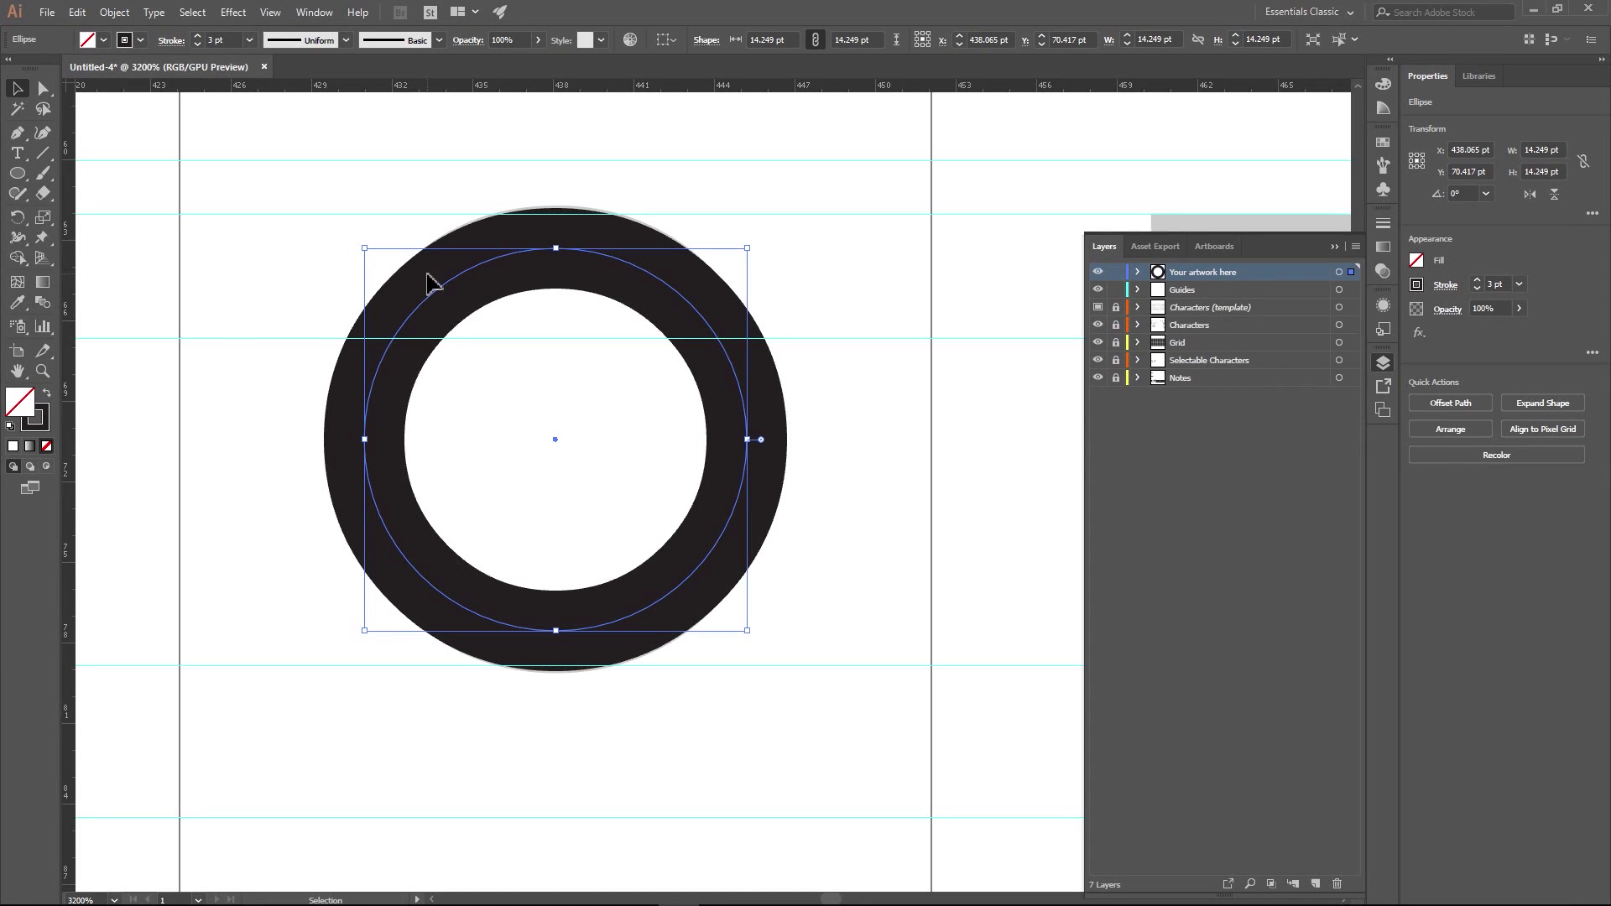
pyautogui.click(172, 40)
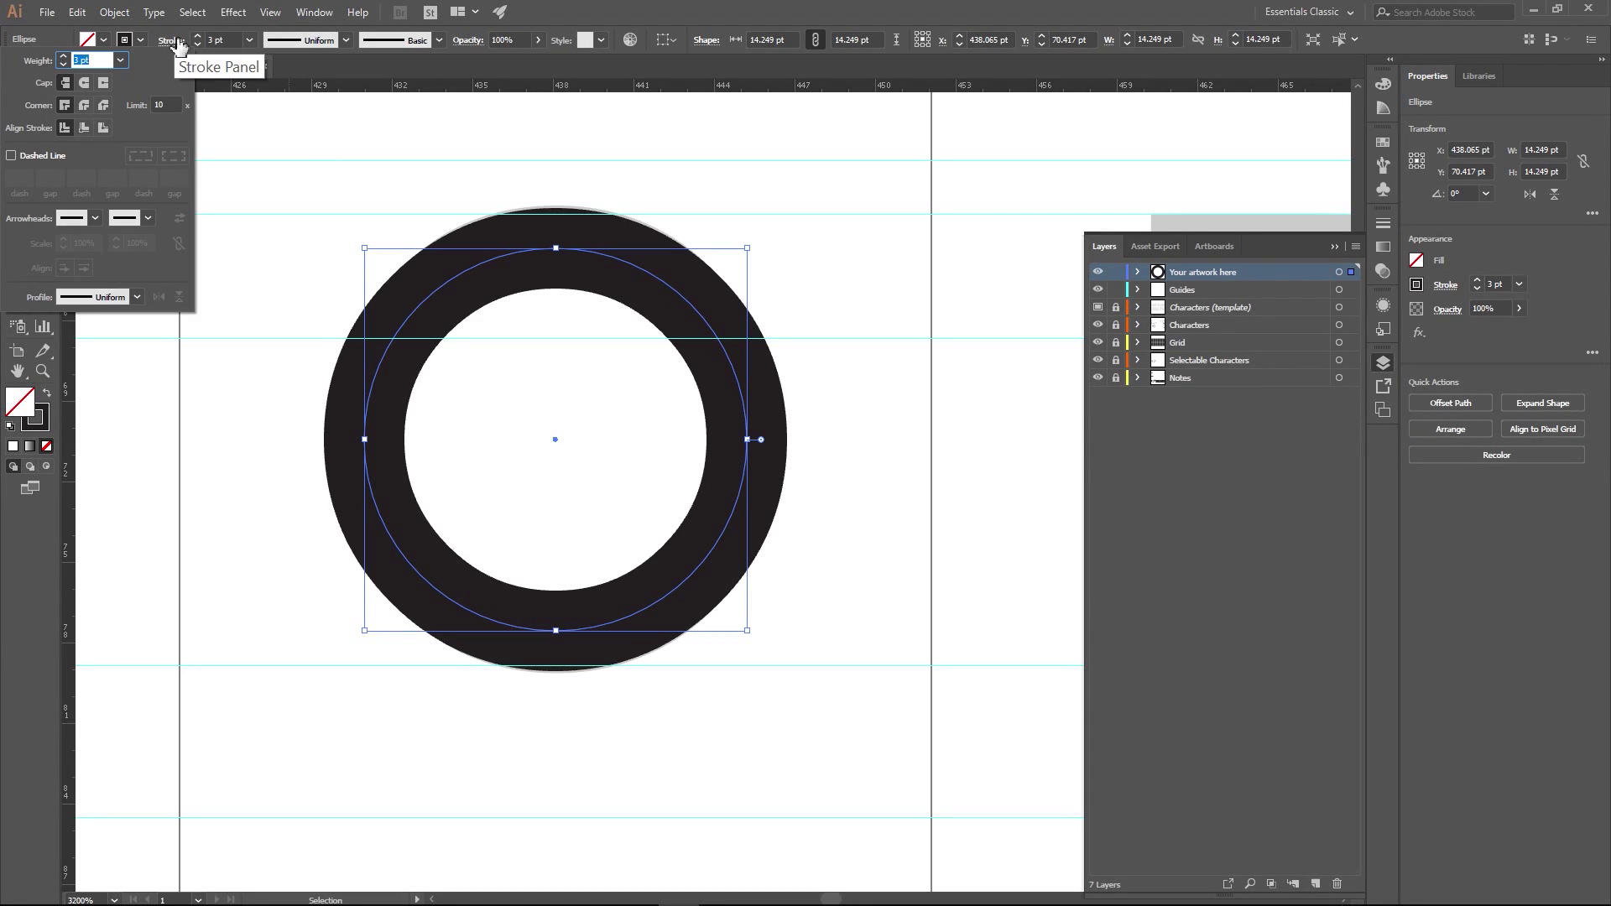
pyautogui.click(82, 128)
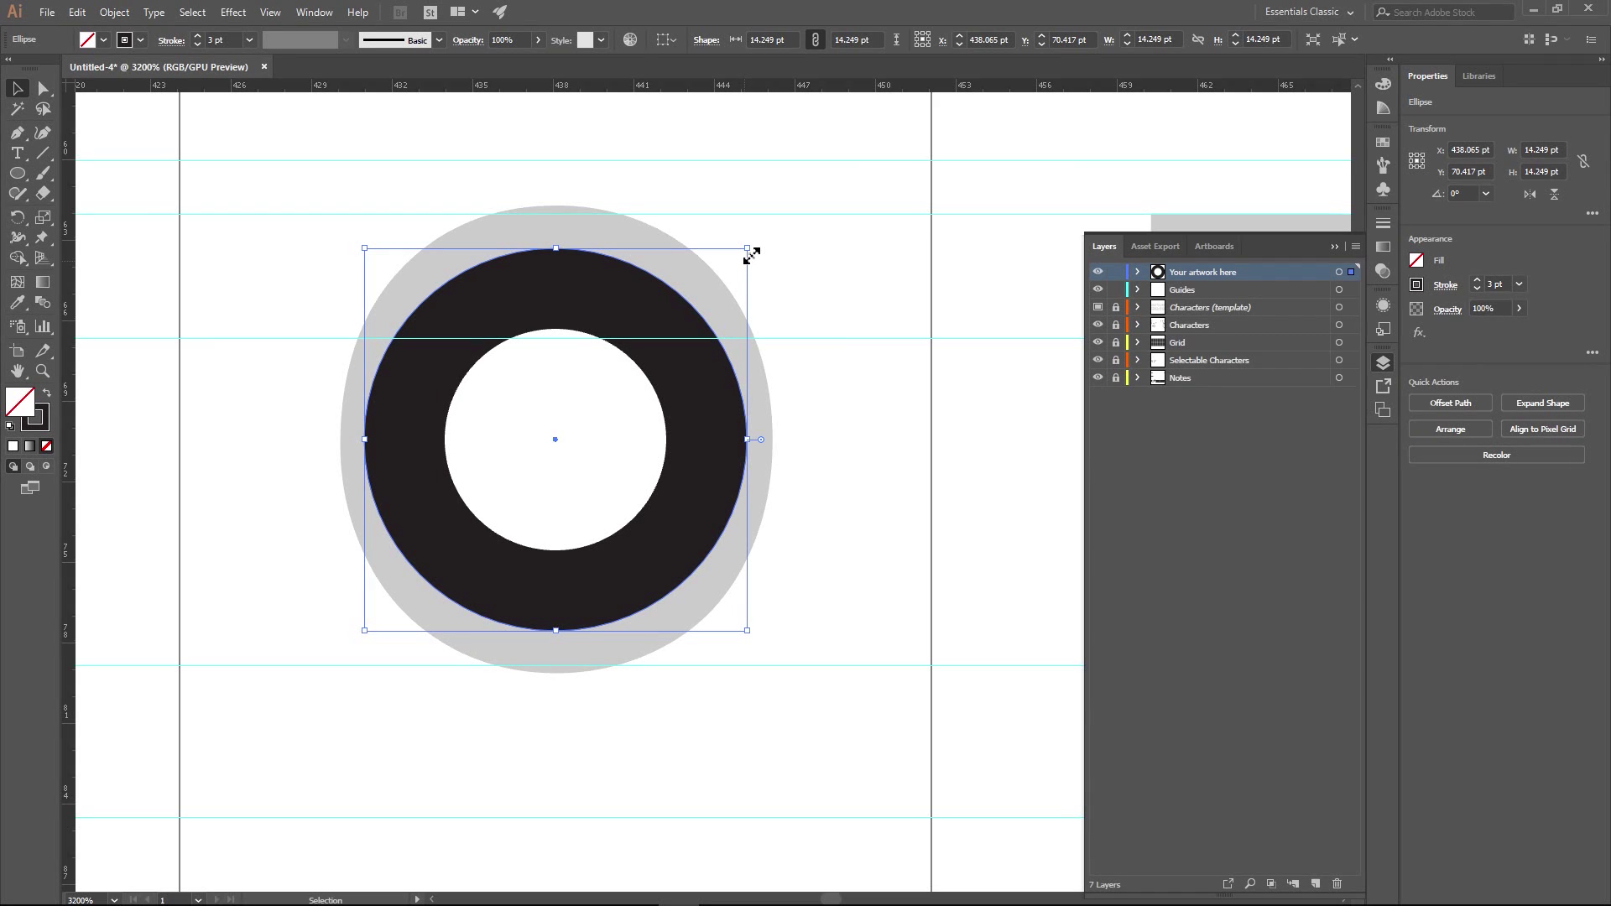
# - Enlarge the circle from its centre to about 16.75 pt so it spans from the baseline to the capHeight guide, and deselect it
pyautogui.moveTo(751, 256); pyautogui.dragTo(785, 210)
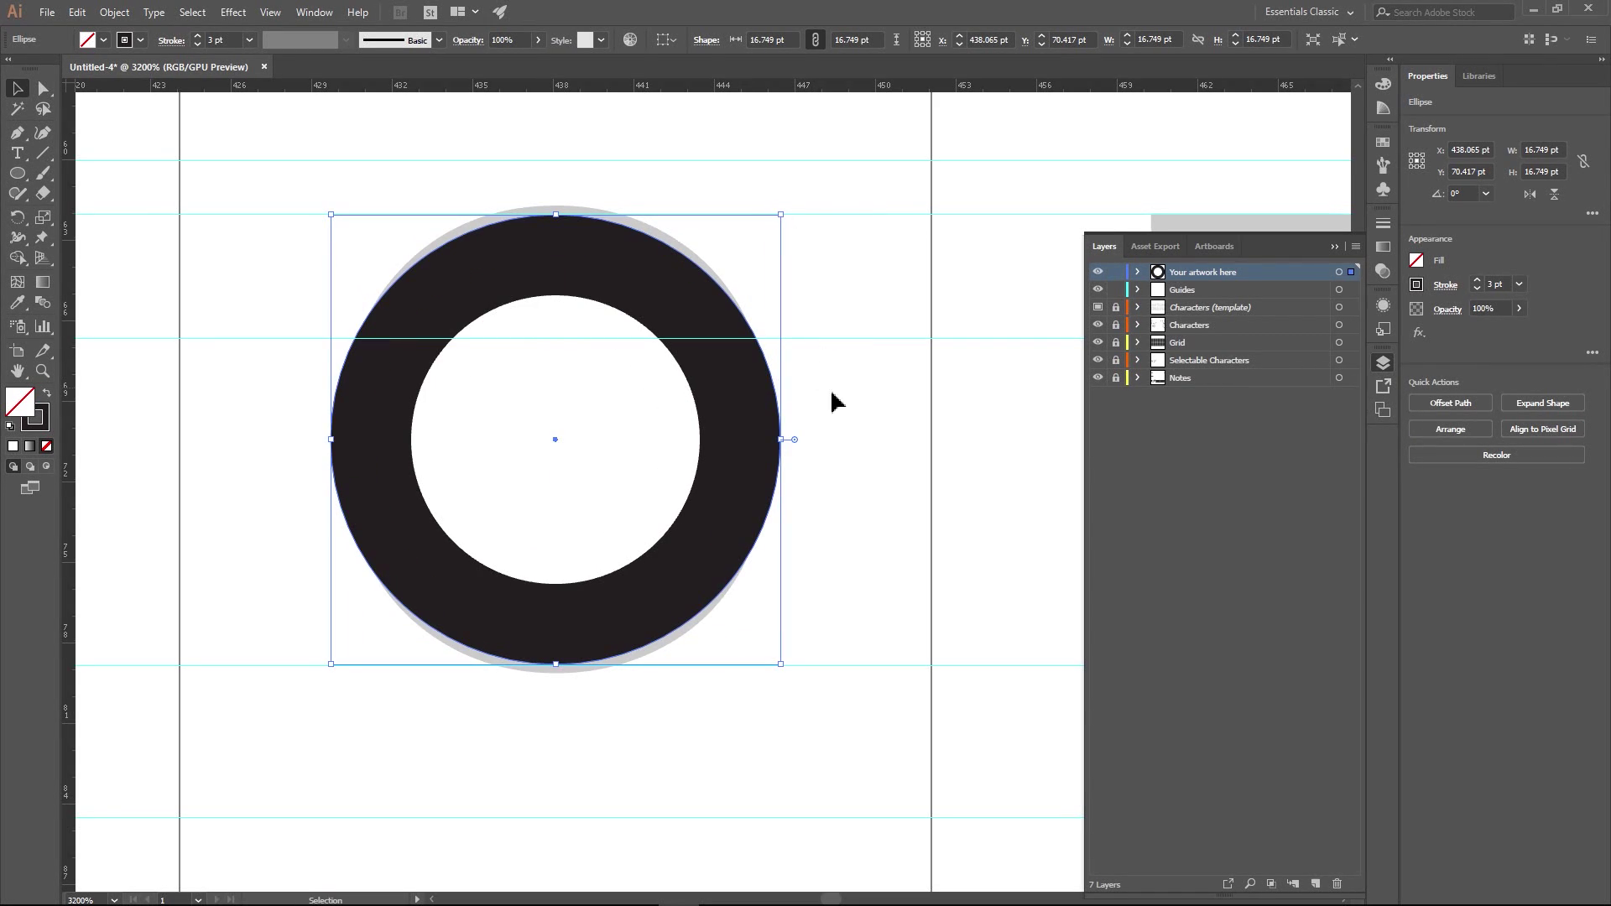
pyautogui.click(851, 432)
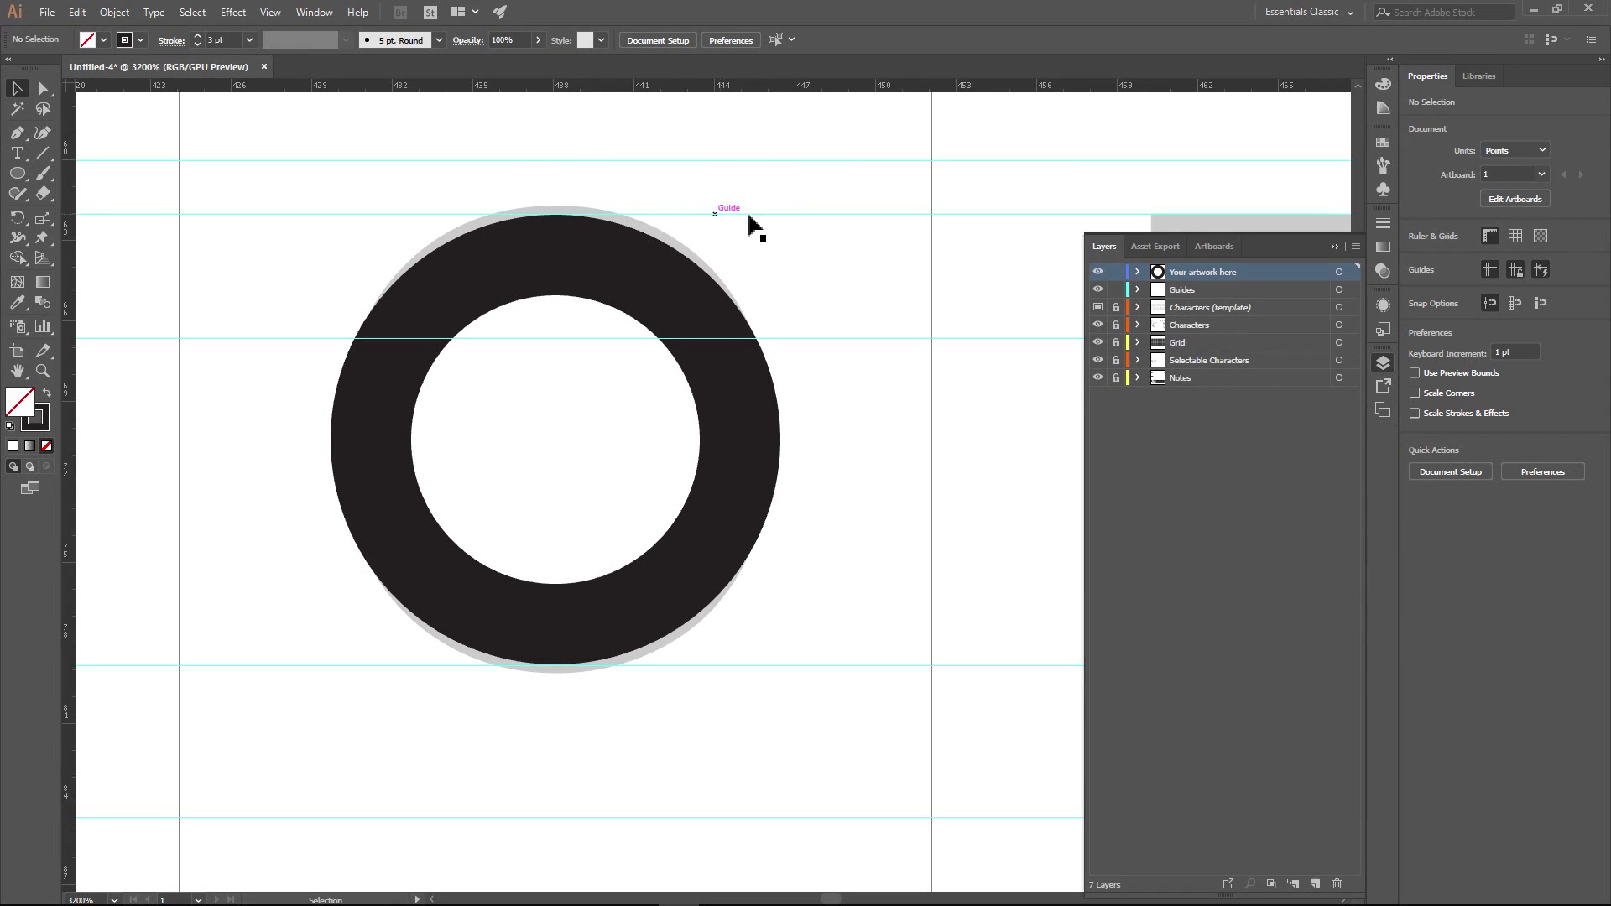
pyautogui.scroll(-5, 811, 370)
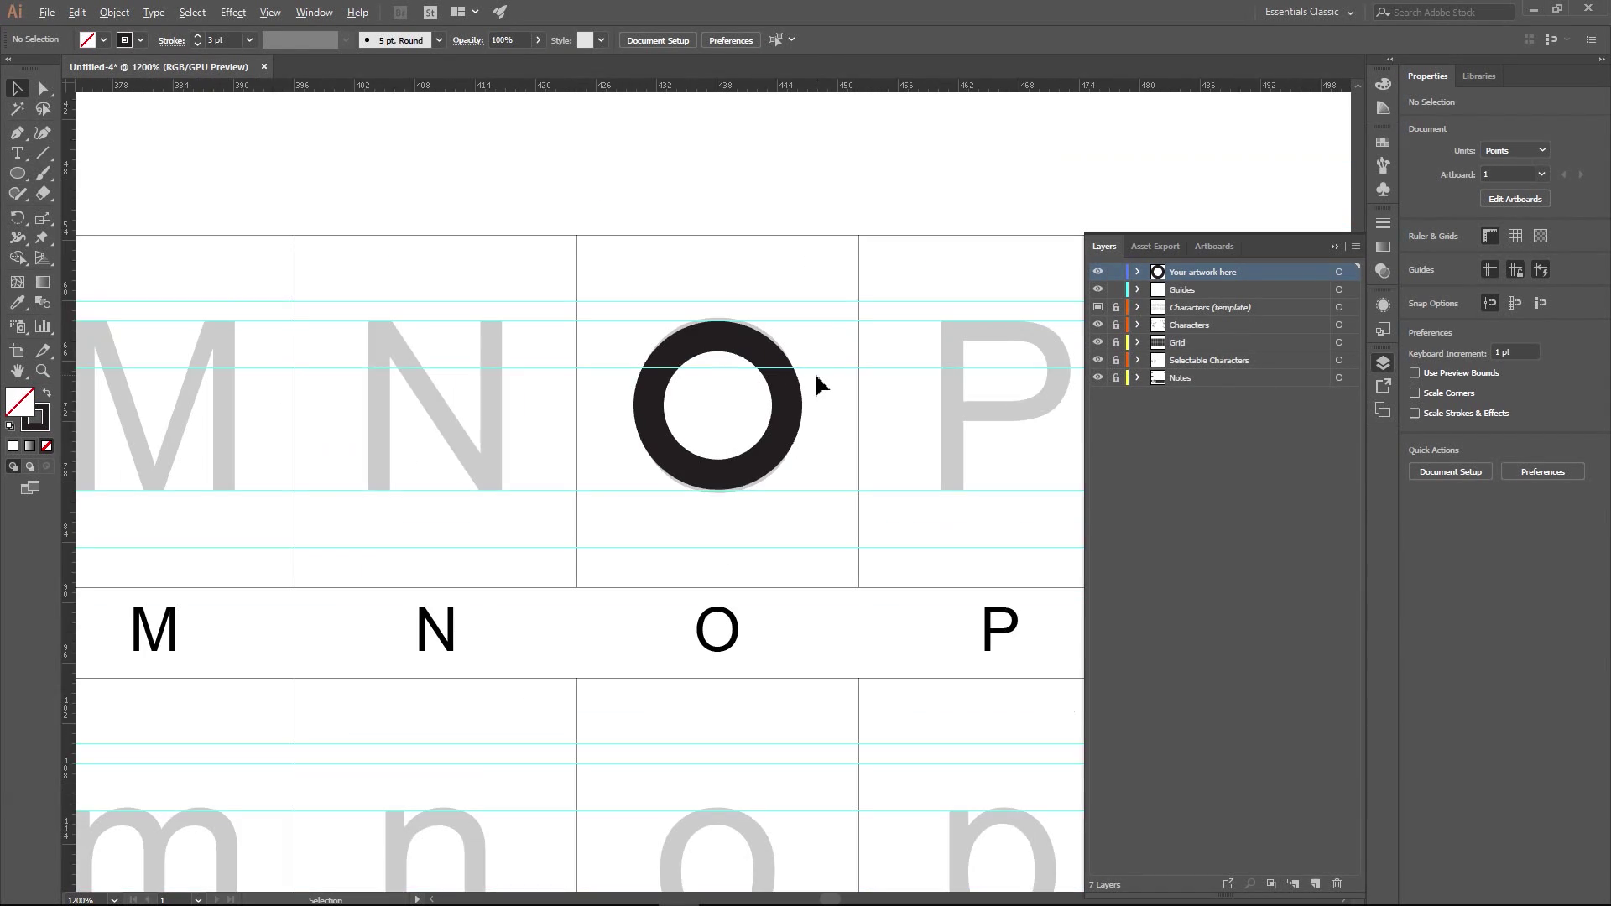
pyautogui.click(792, 430)
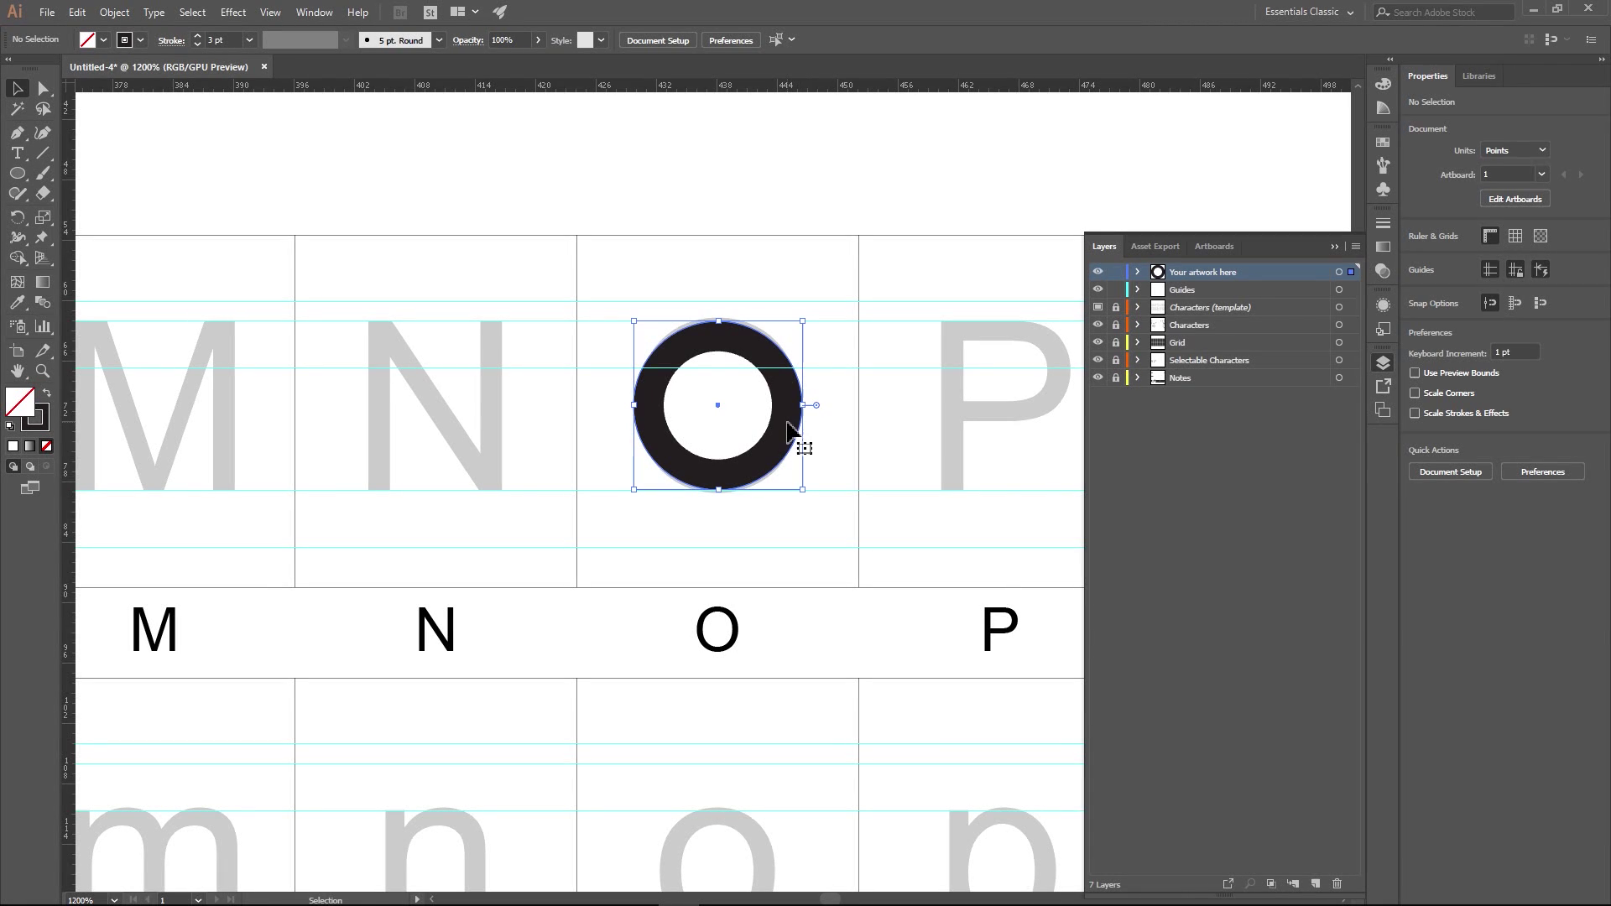
pyautogui.click(829, 294)
# - Rename the ellipse in the Your artwork here layer as O, and deselect it
pyautogui.scroll(-3, 786, 416)
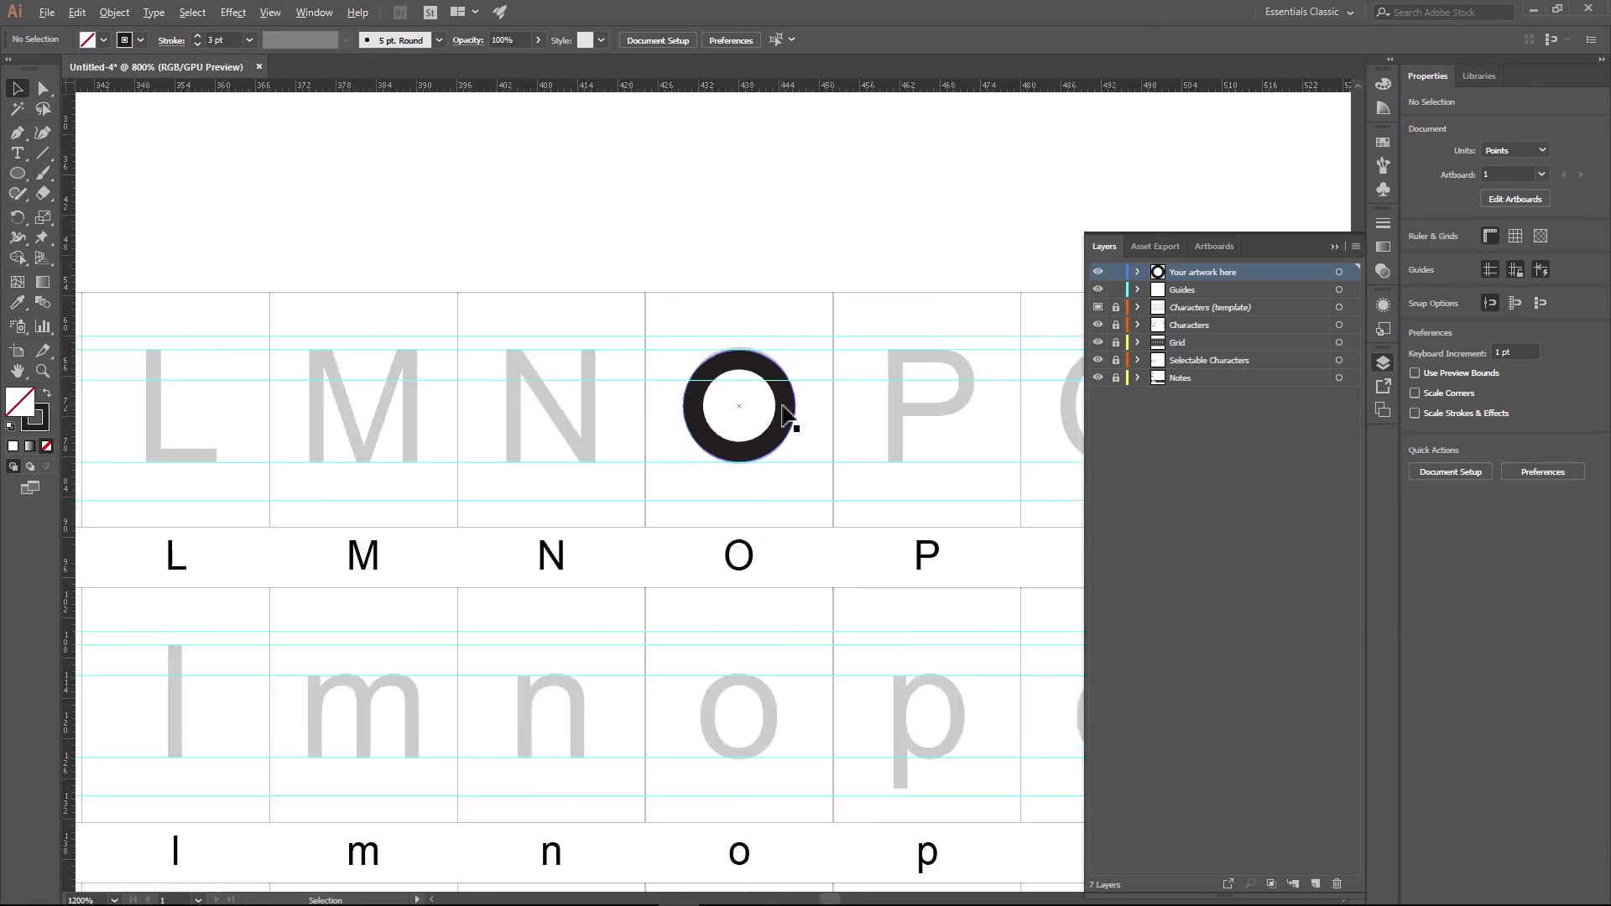
pyautogui.scroll(3, 769, 468)
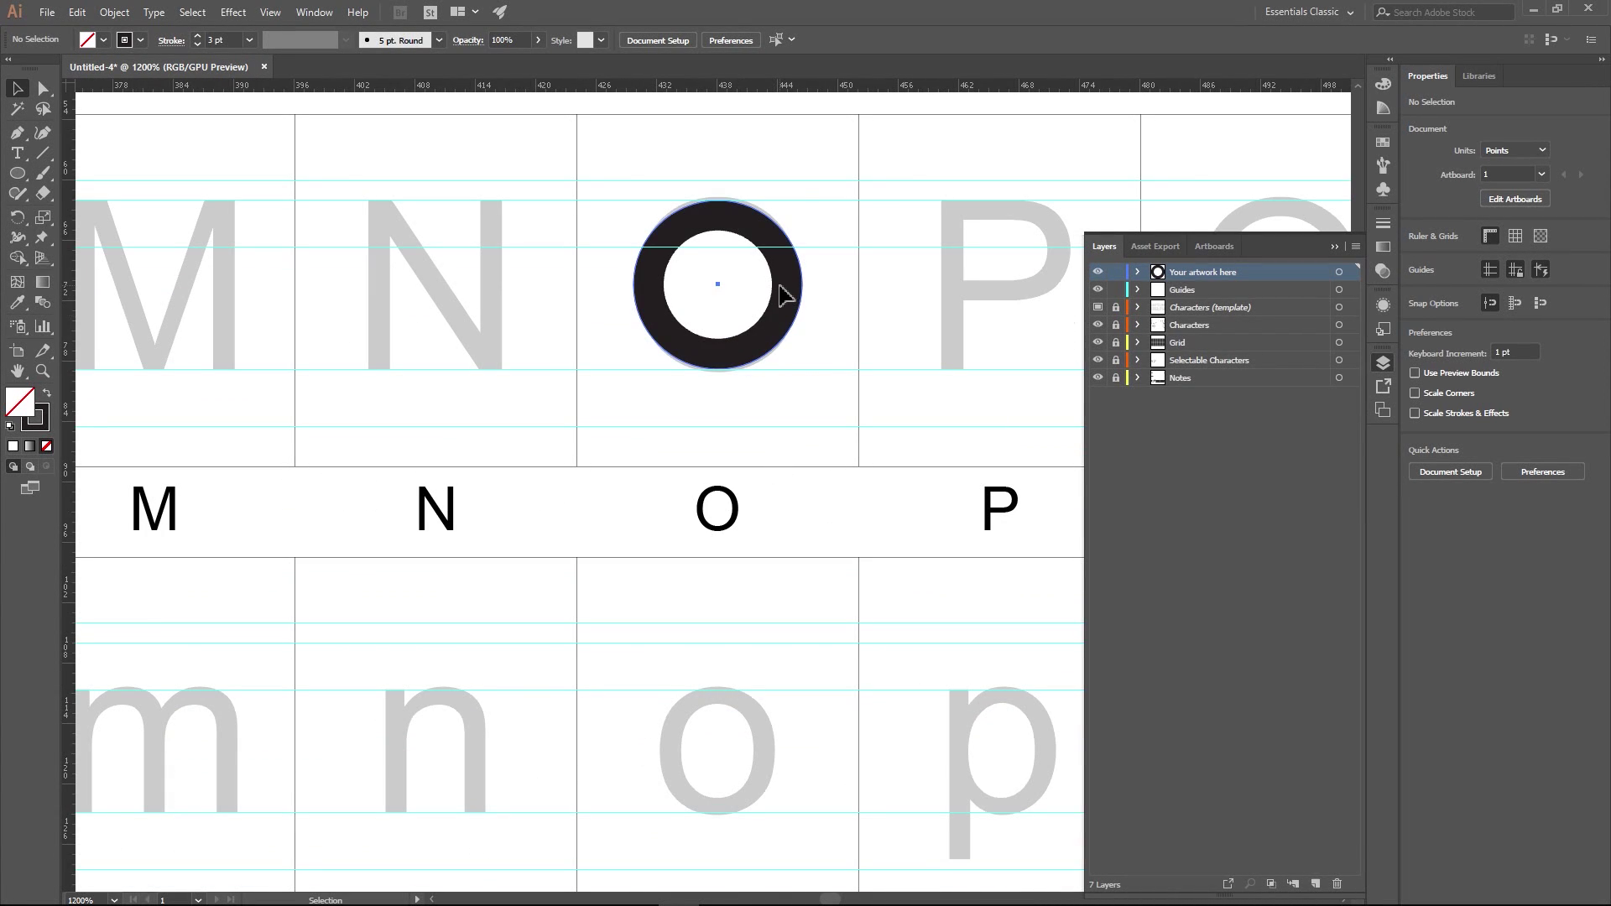
pyautogui.click(783, 295)
pyautogui.click(1139, 272)
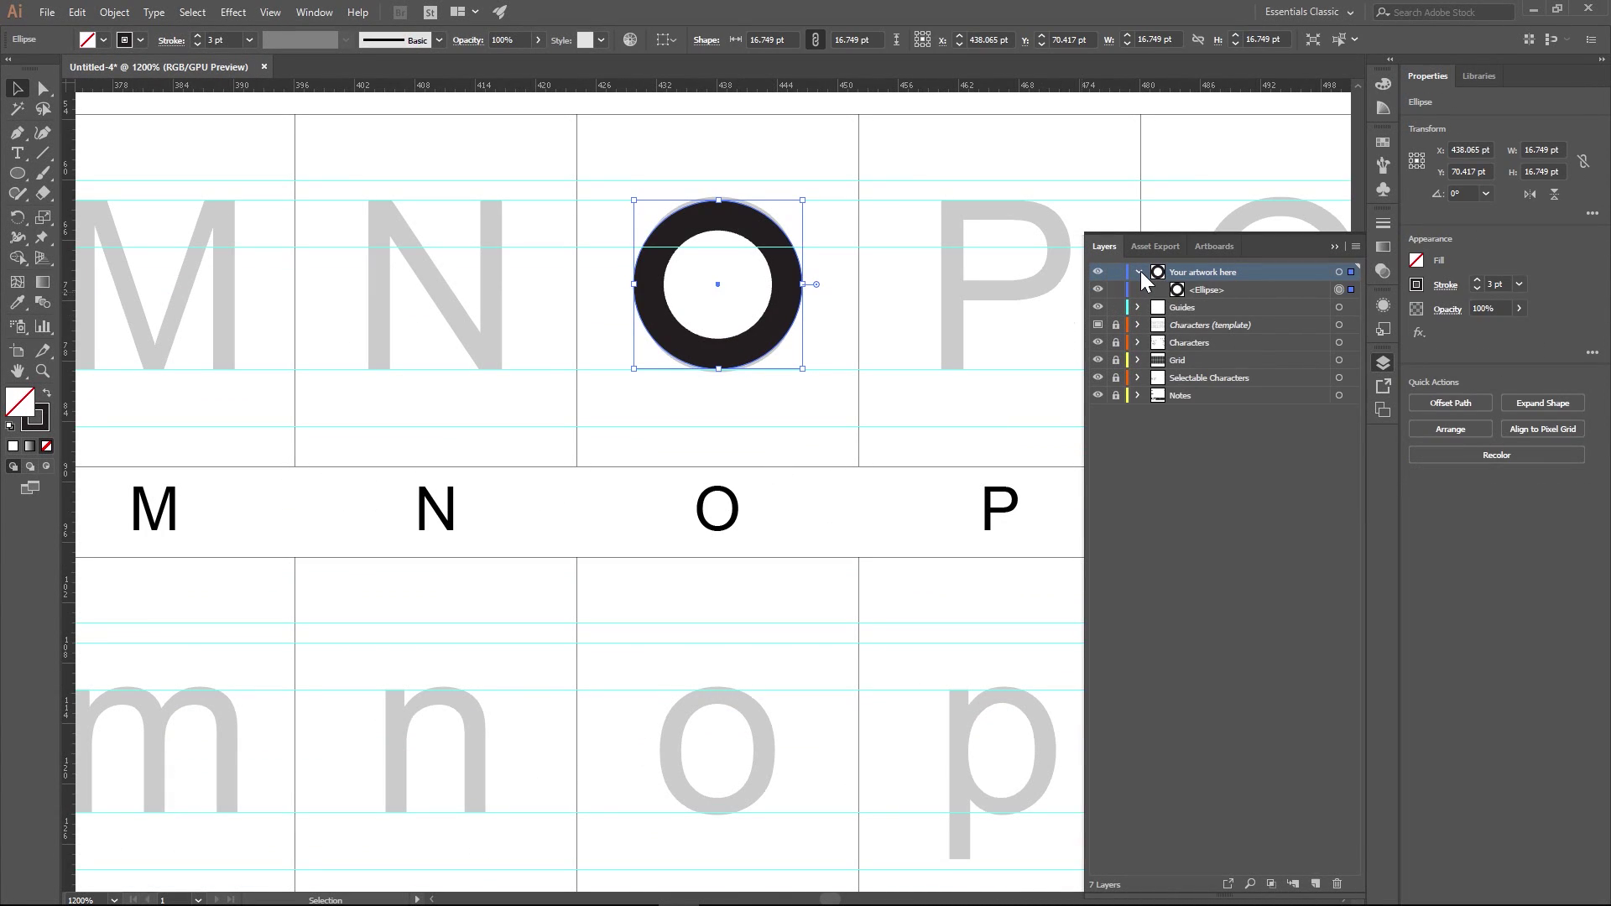
pyautogui.doubleClick(1207, 289)
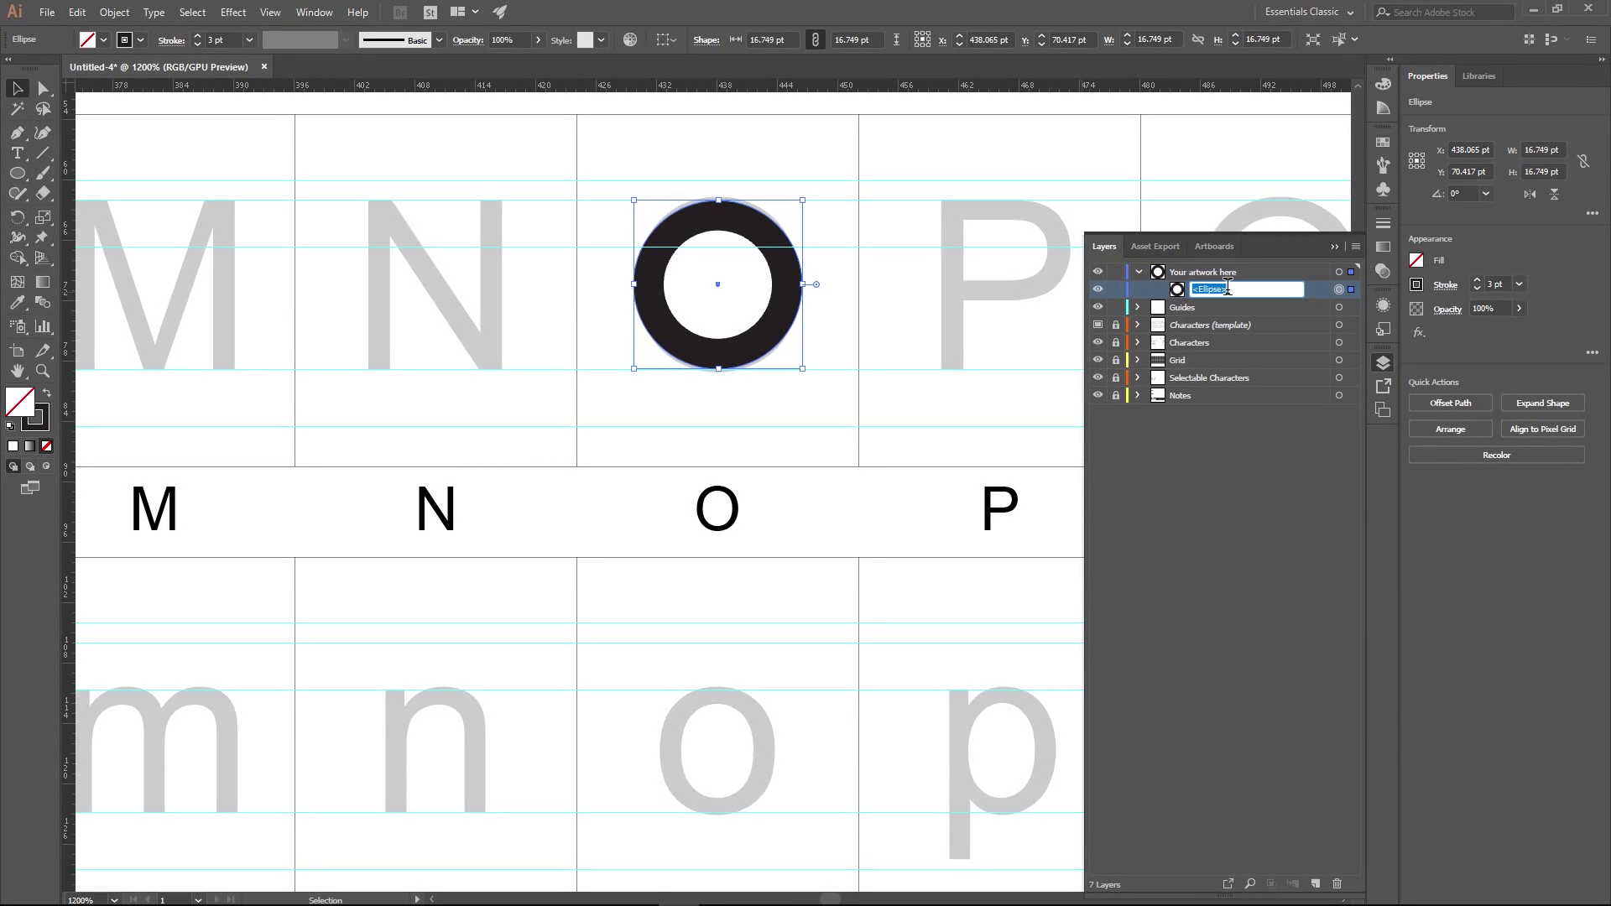
pyautogui.write('o')
pyautogui.press('Return')
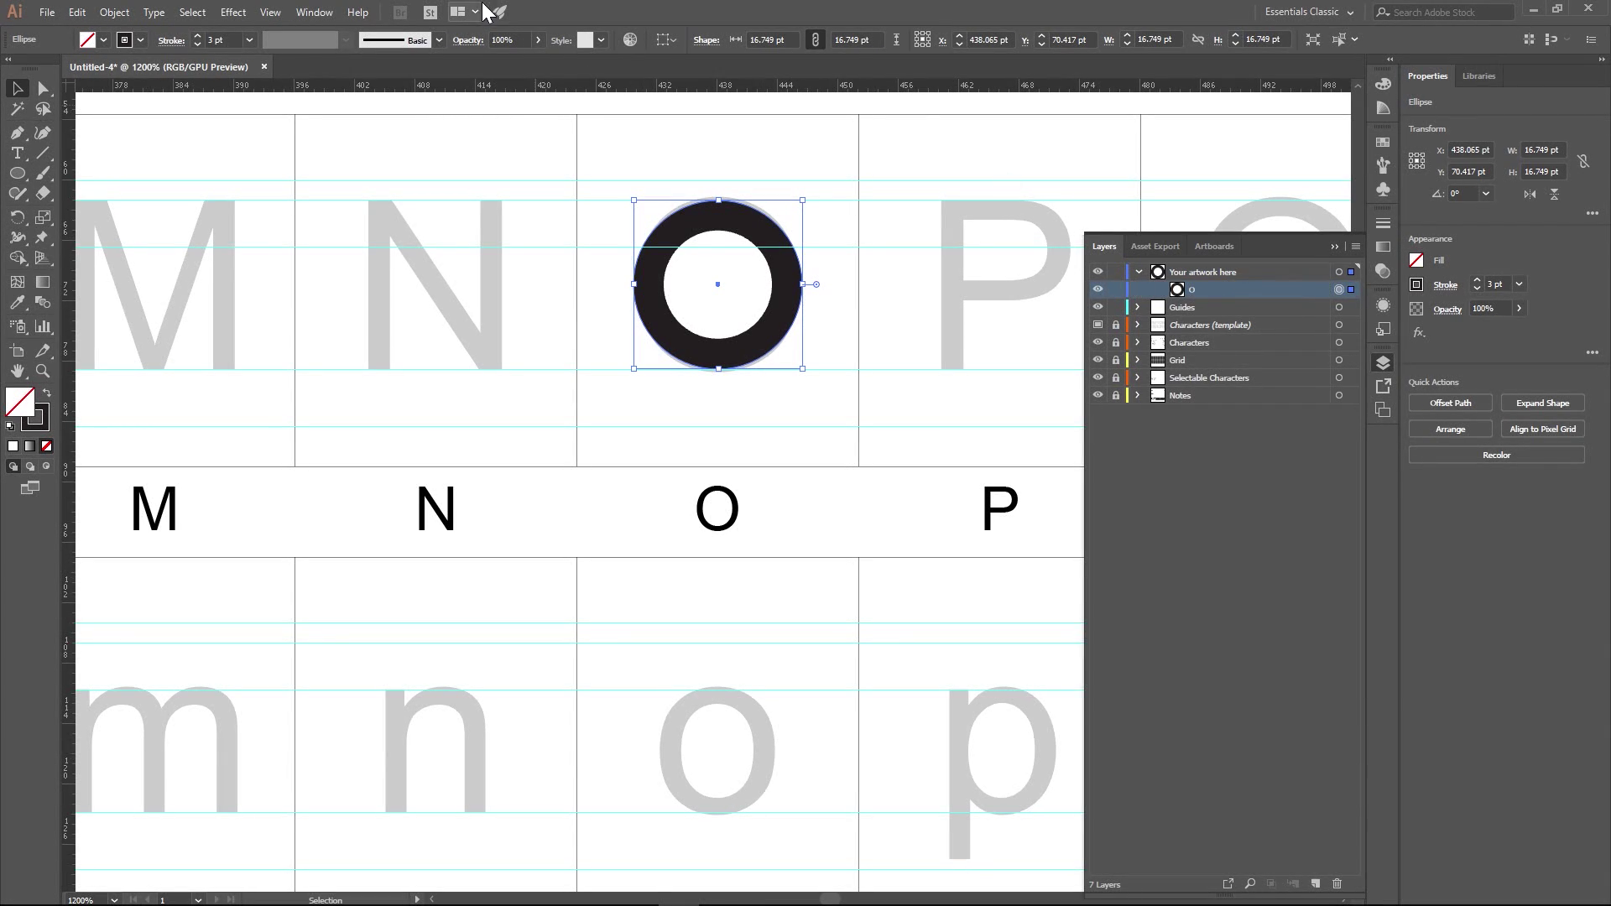
pyautogui.click(597, 309)
# - Examine the drawn O among the template's character rows and up close against its guides
pyautogui.scroll(-3, 540, 326)
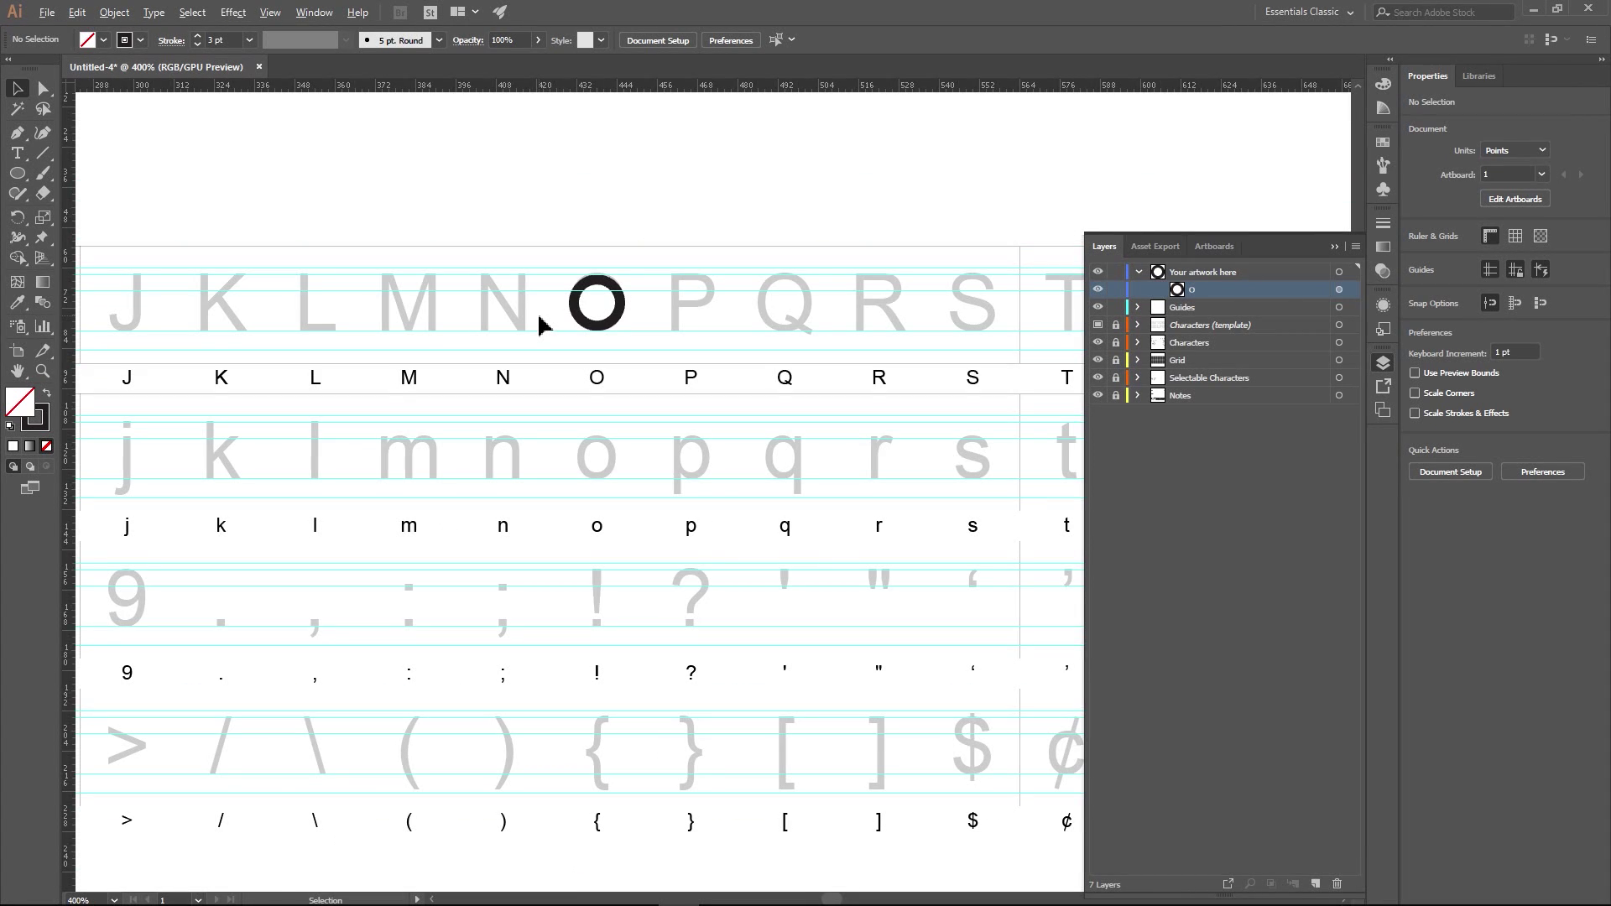
pyautogui.moveTo(411, 338); pyautogui.dragTo(730, 251)
pyautogui.scroll(-1, 632, 382)
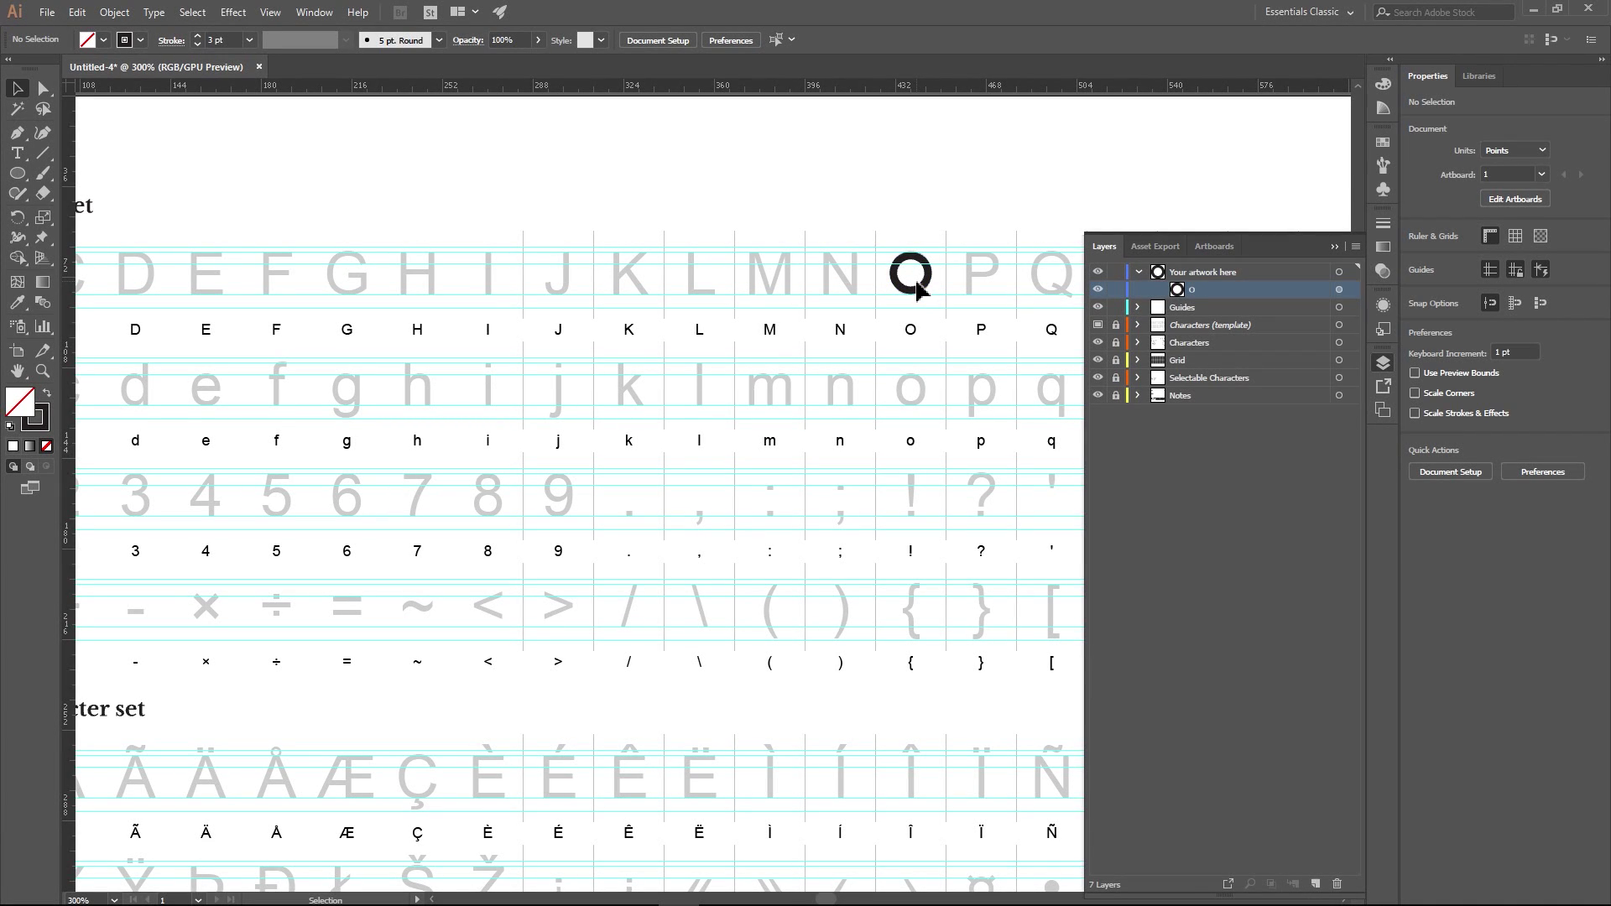
pyautogui.scroll(4, 808, 290)
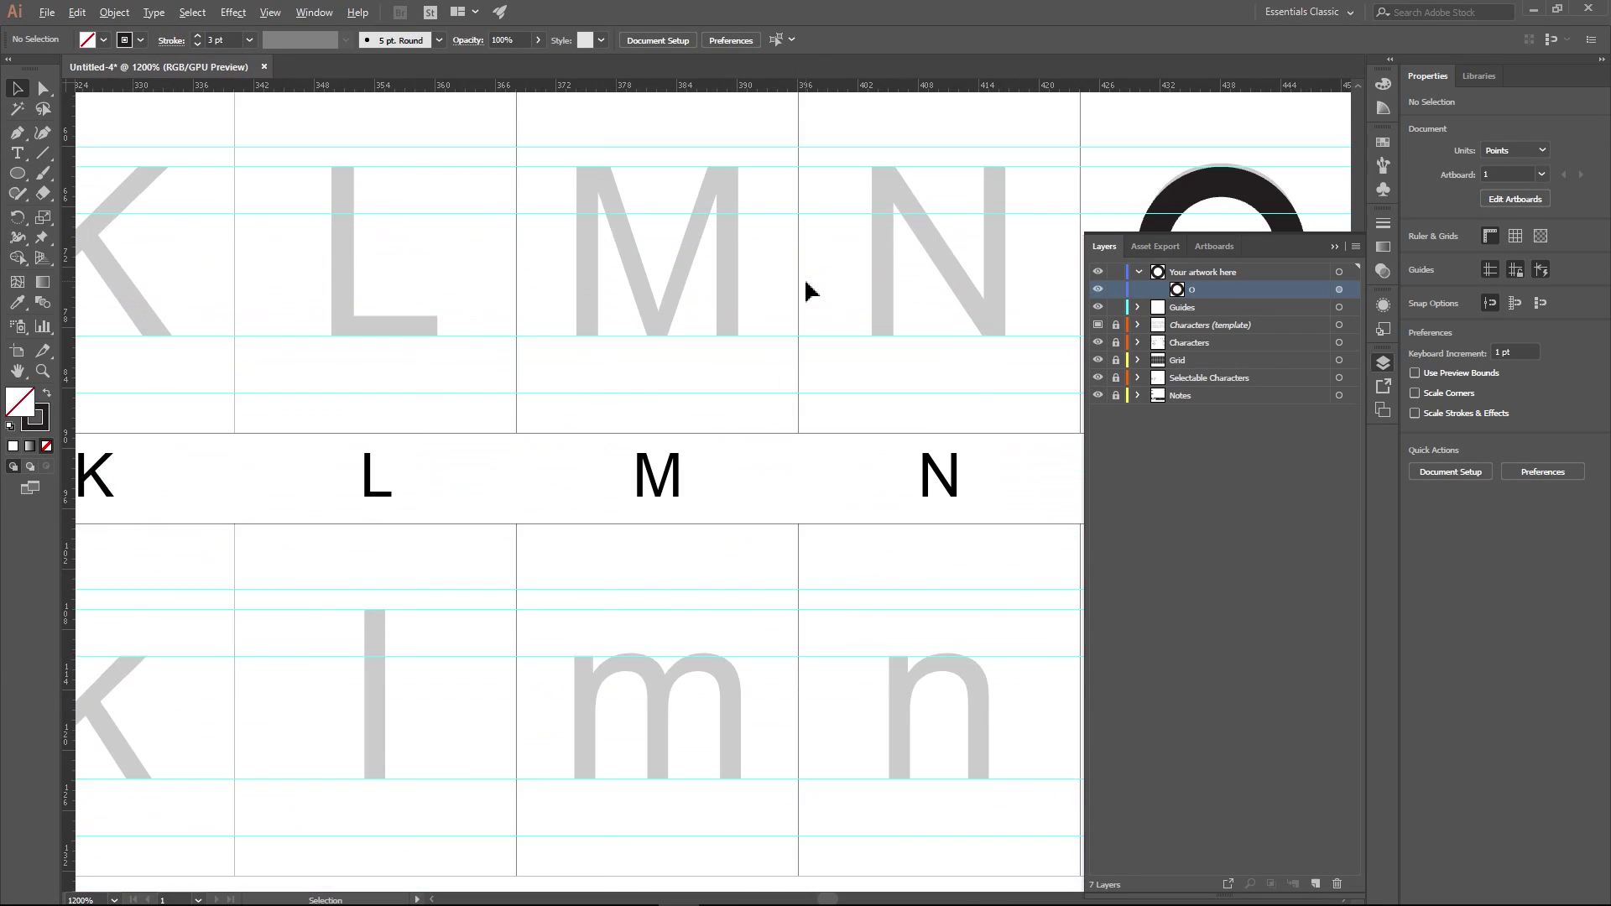
pyautogui.hscroll(2, 807, 289)
pyautogui.scroll(1, 823, 280)
pyautogui.hscroll(4, 826, 335)
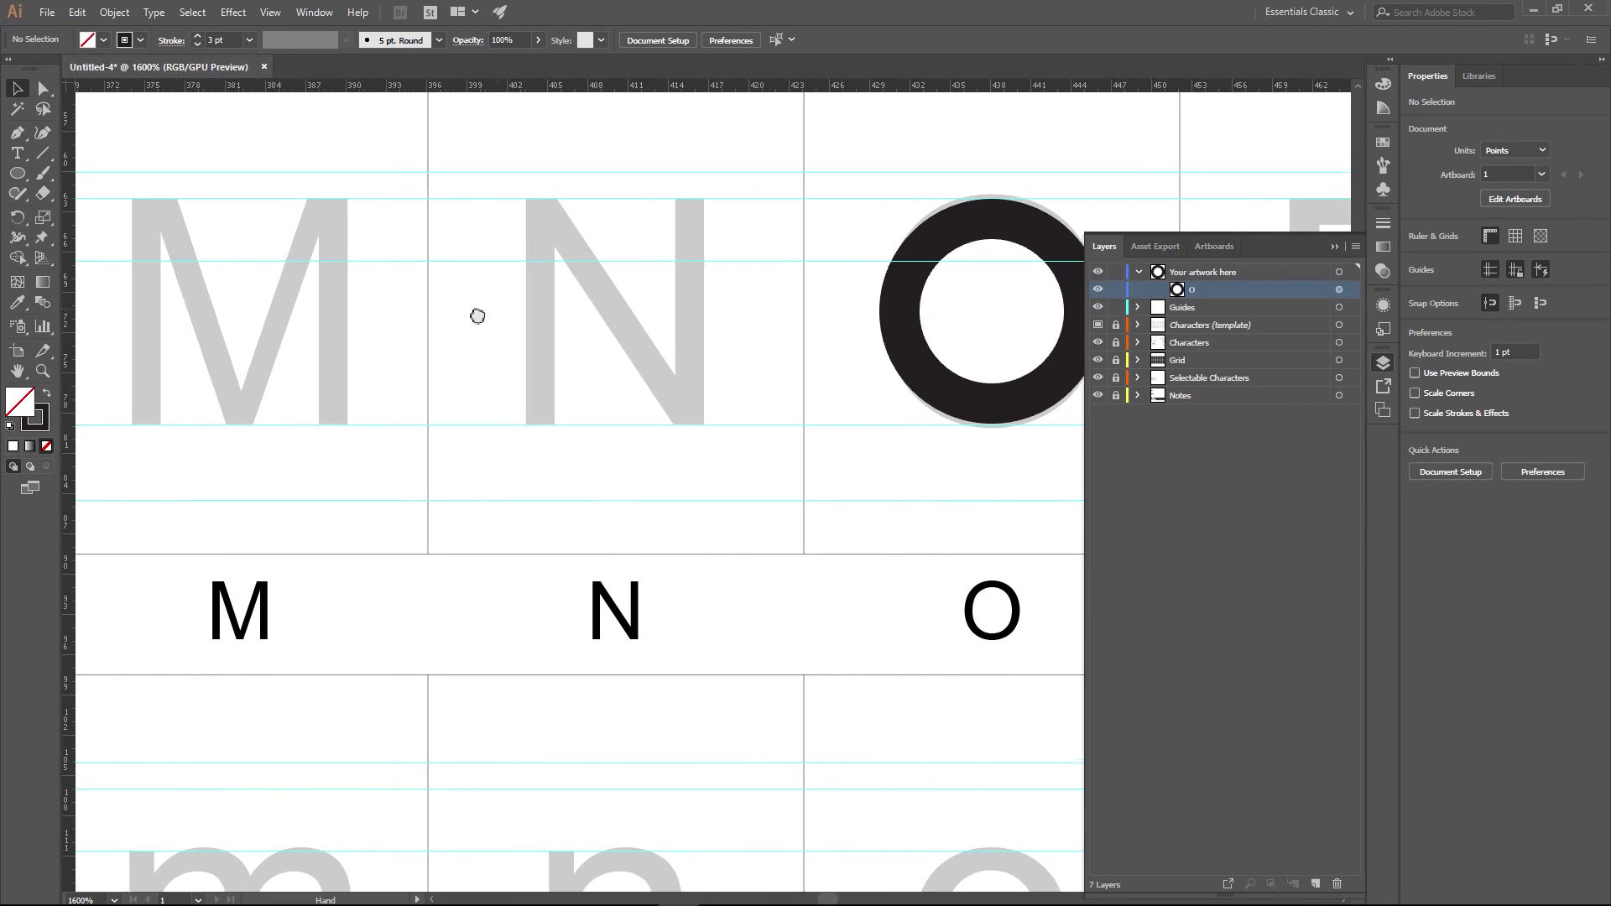
pyautogui.scroll(3, 827, 354)
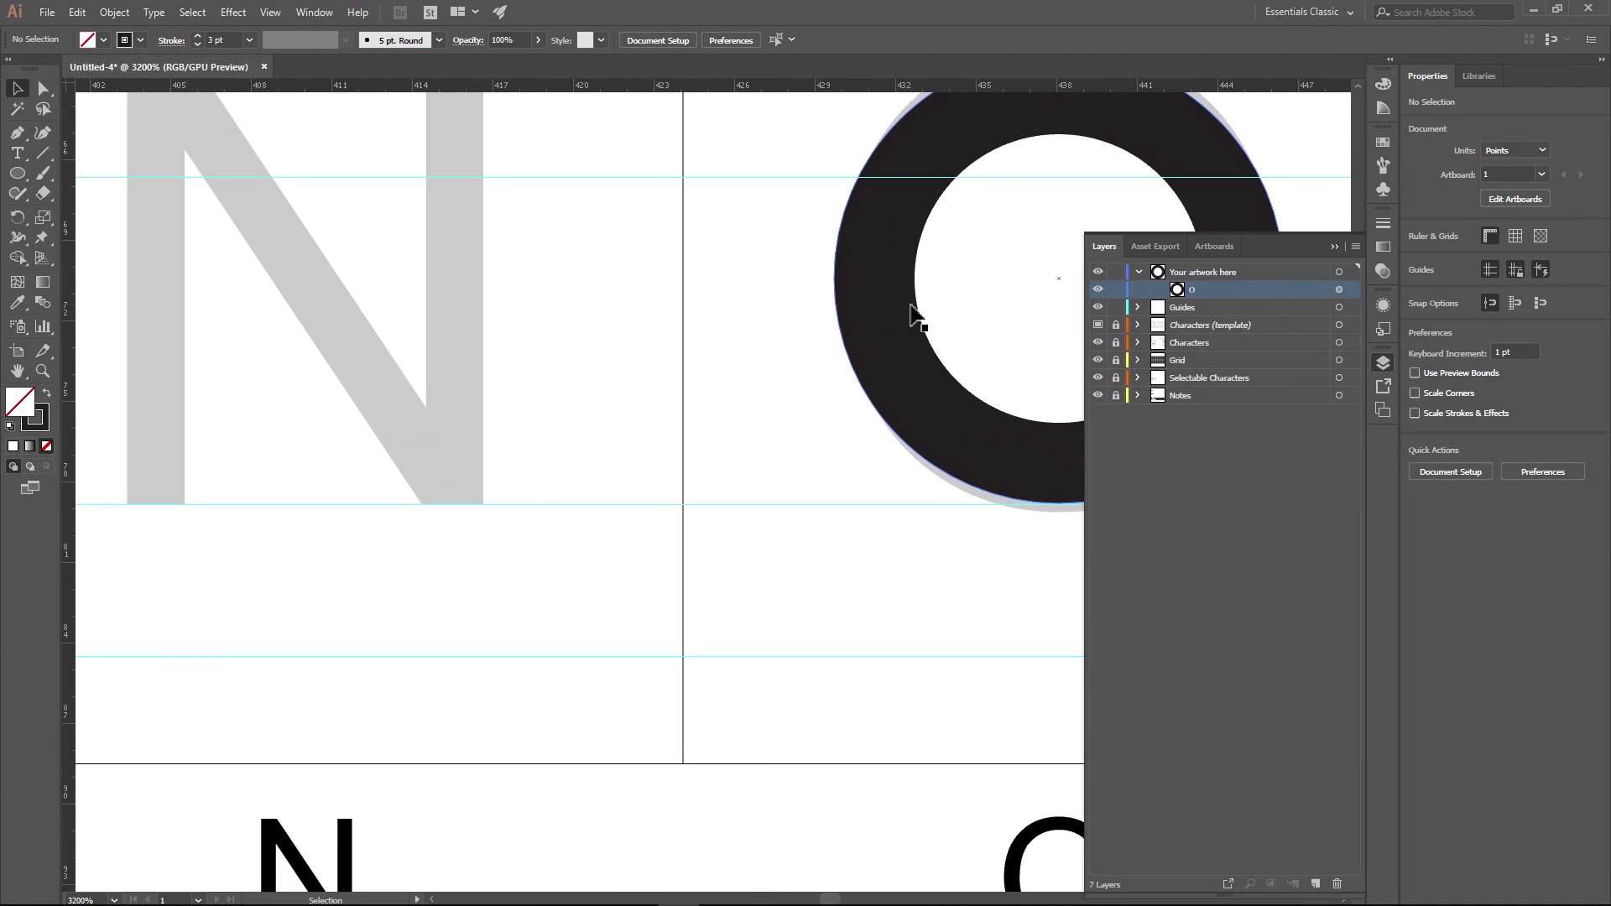
pyautogui.moveTo(917, 330); pyautogui.dragTo(681, 417)
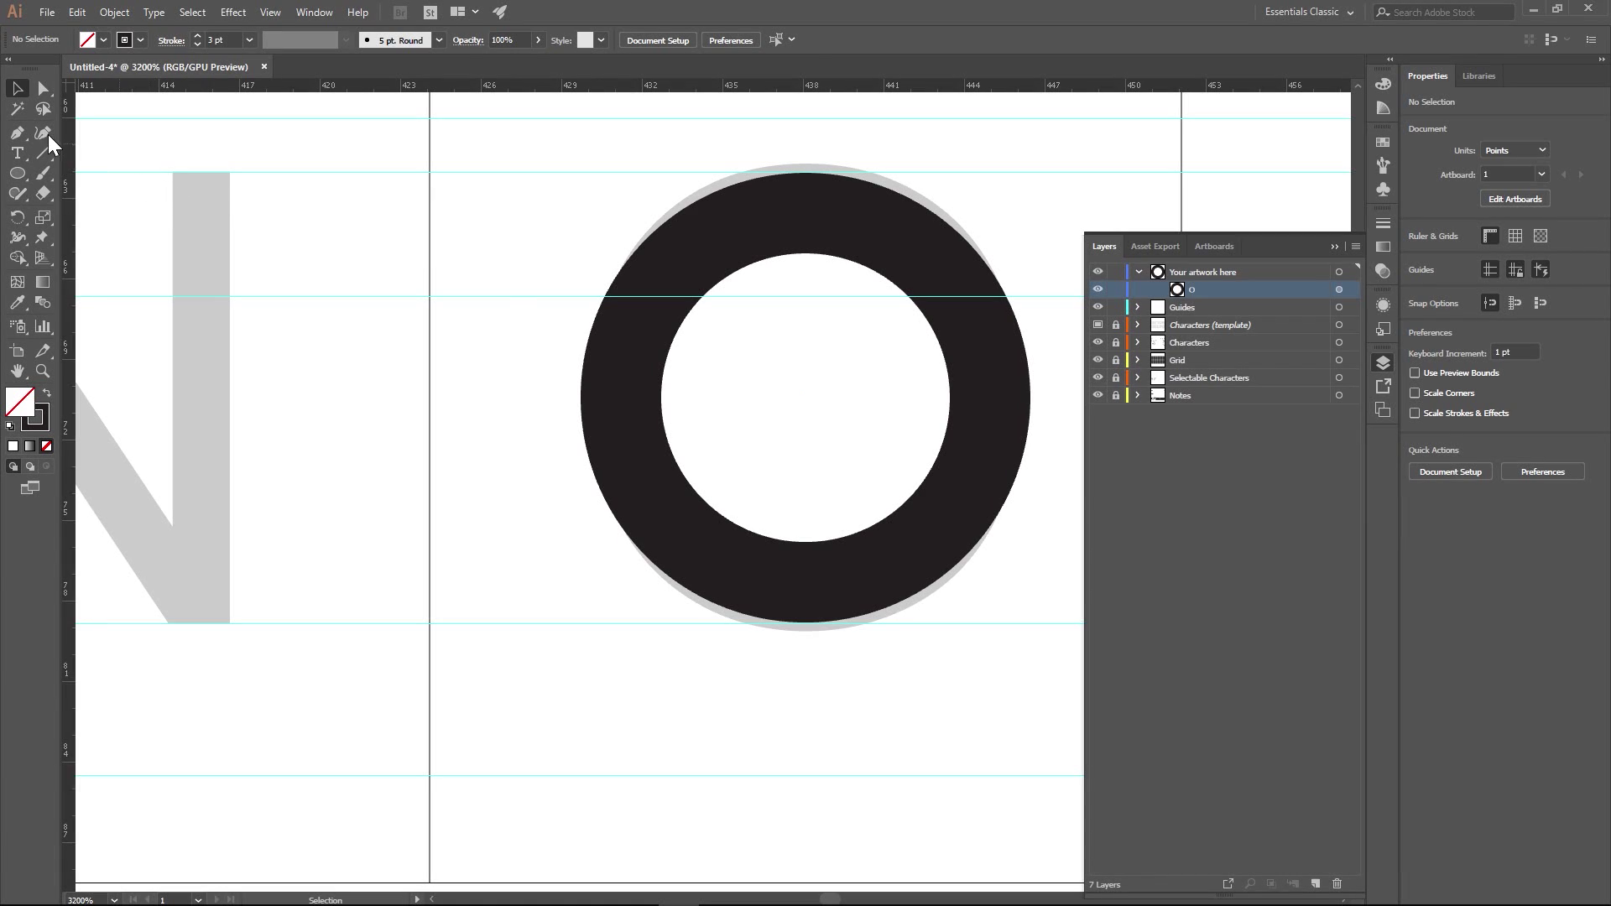
# - Draw a rectangle about 3 by 8.4 pt from the O's left edge at mid-height, as wide as the O's stroke
pyautogui.click(17, 176)
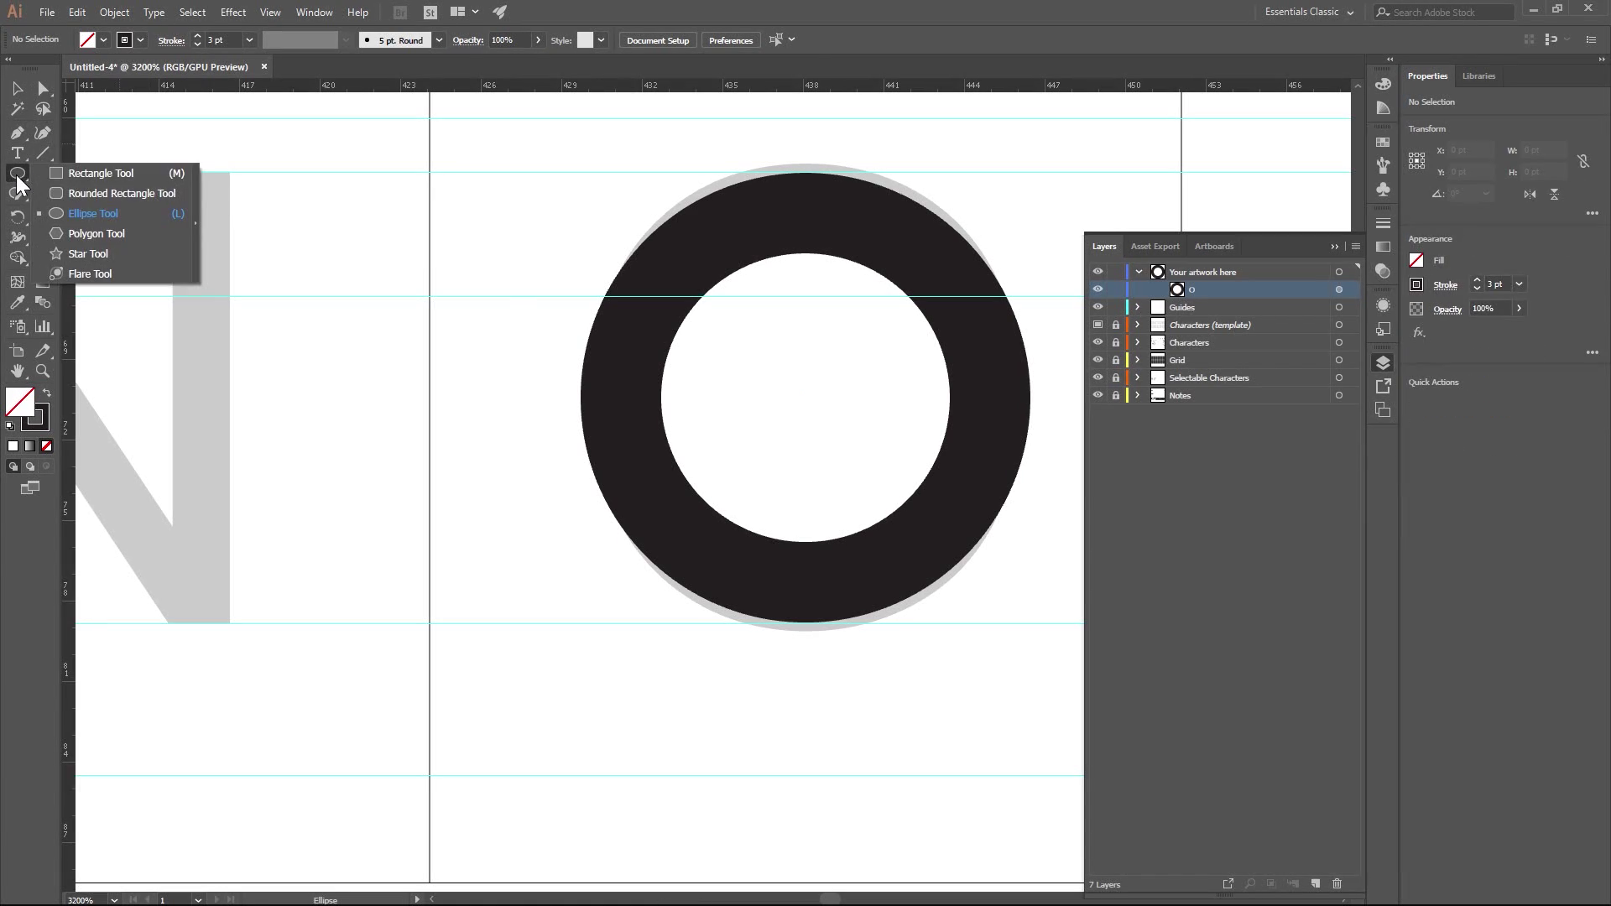
pyautogui.click(83, 178)
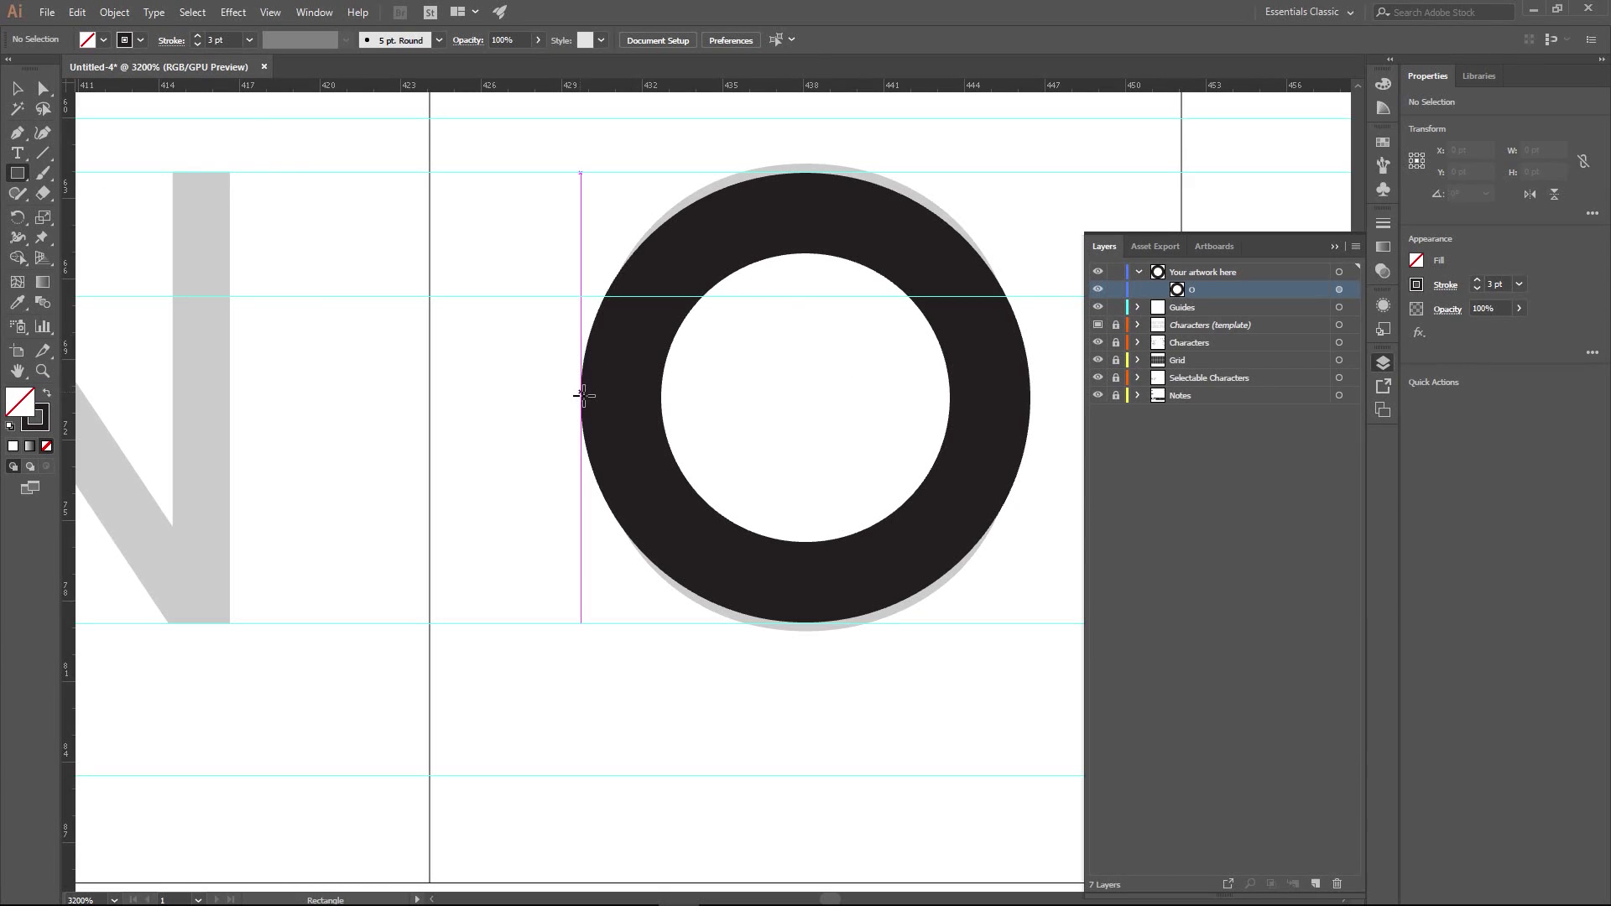
pyautogui.moveTo(581, 393); pyautogui.dragTo(663, 618)
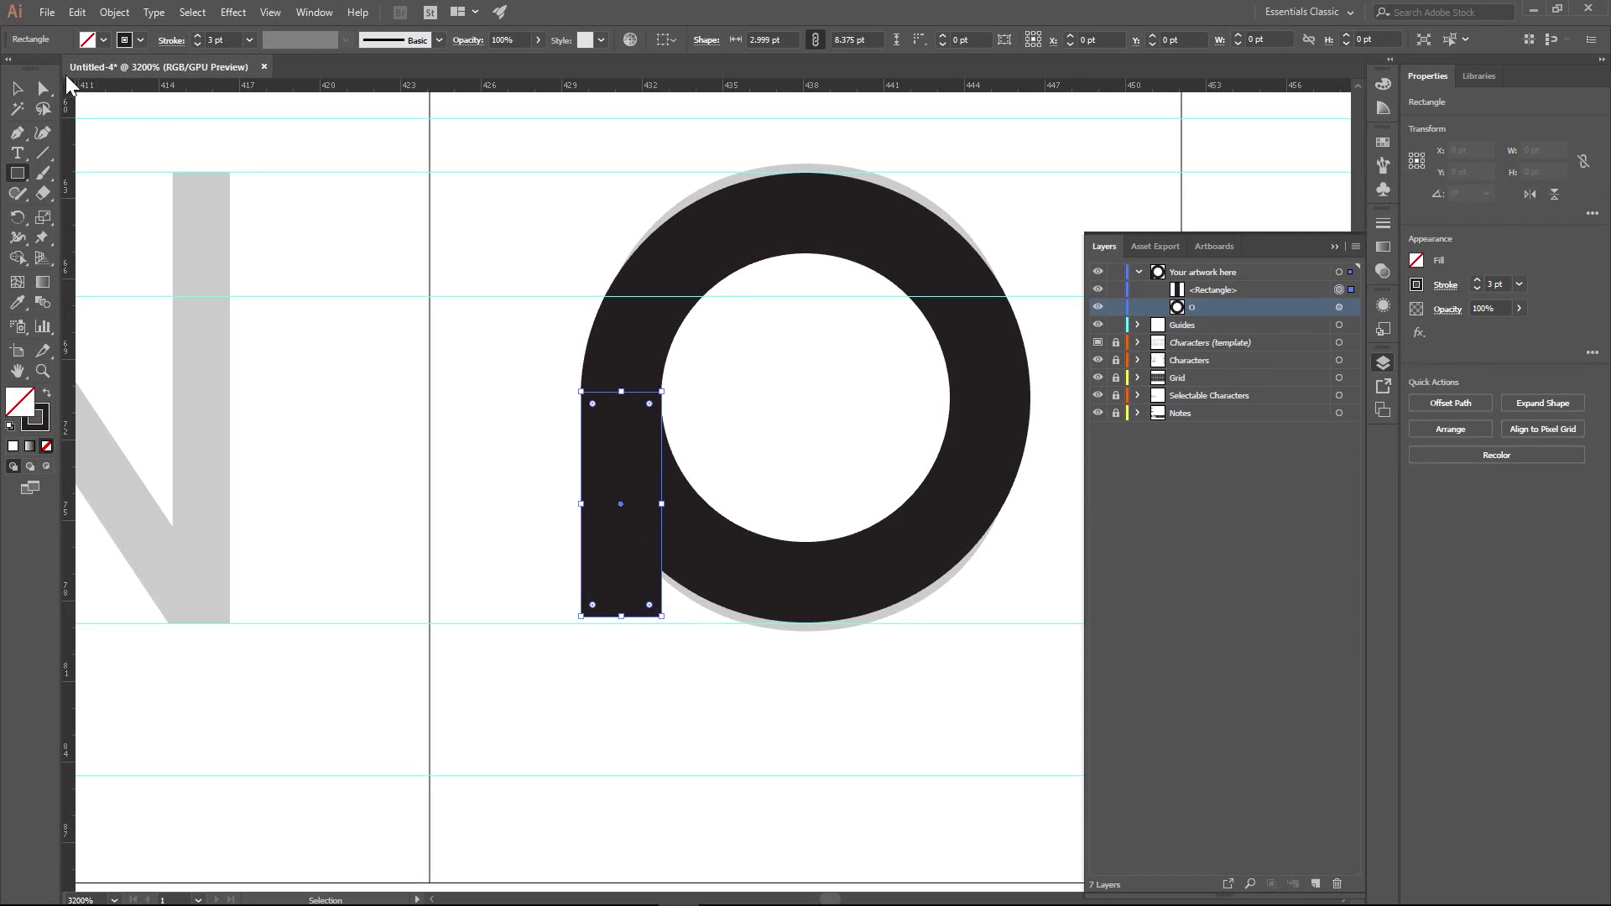
# - Move the rectangle onto the template M's left stem with its base on the baseline, and deselect it
pyautogui.click(16, 88)
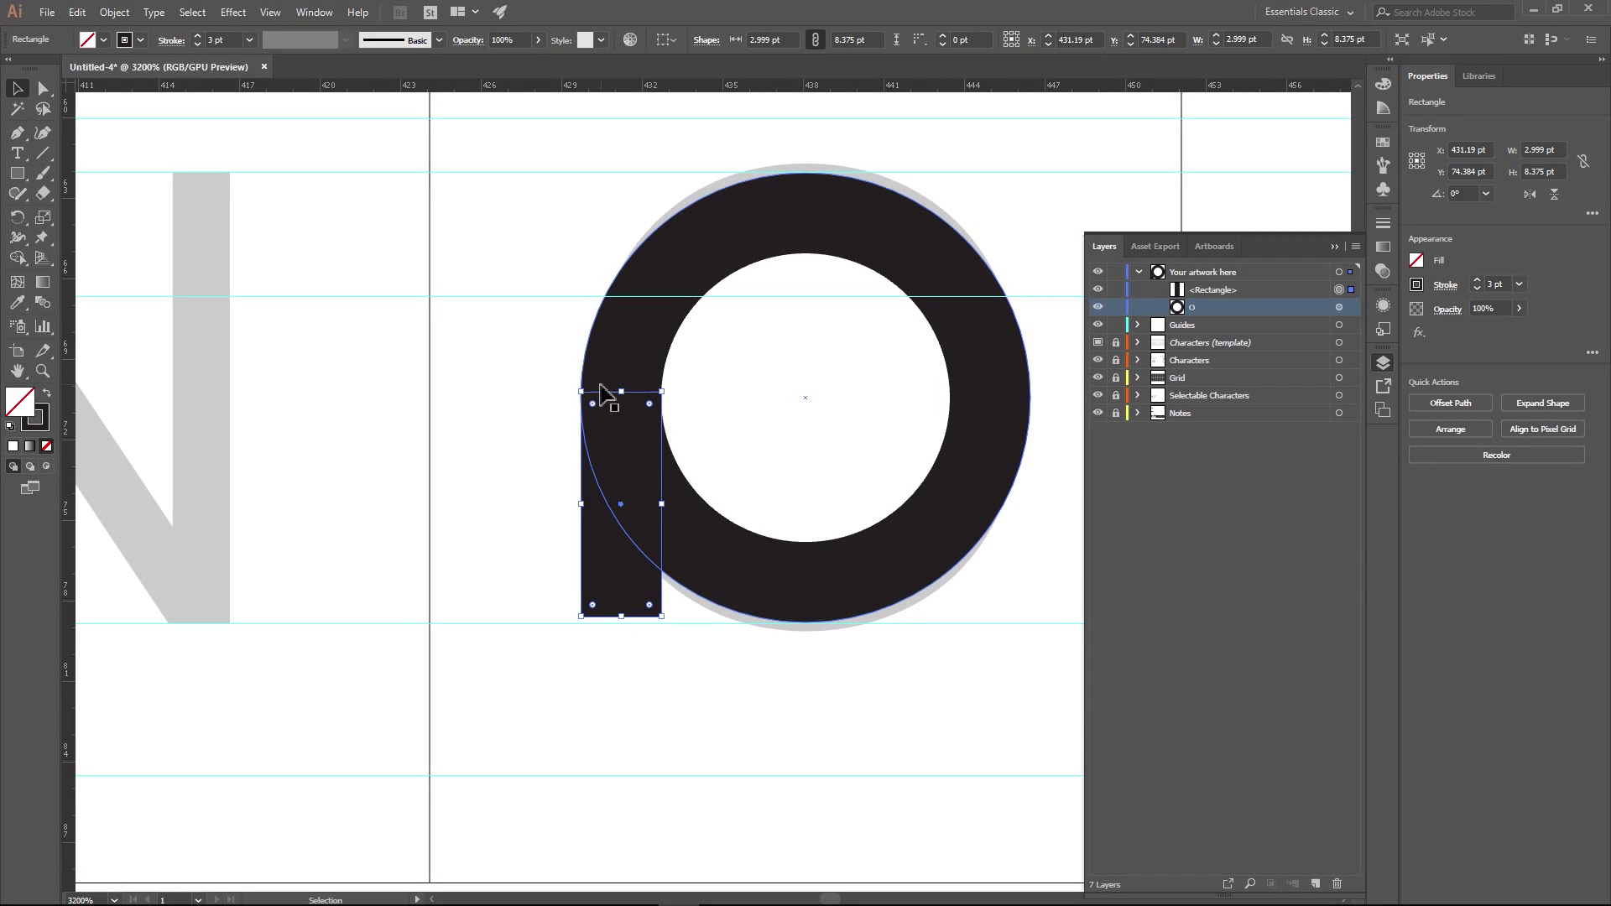
pyautogui.moveTo(652, 489); pyautogui.dragTo(373, 468)
pyautogui.scroll(-2, 395, 485)
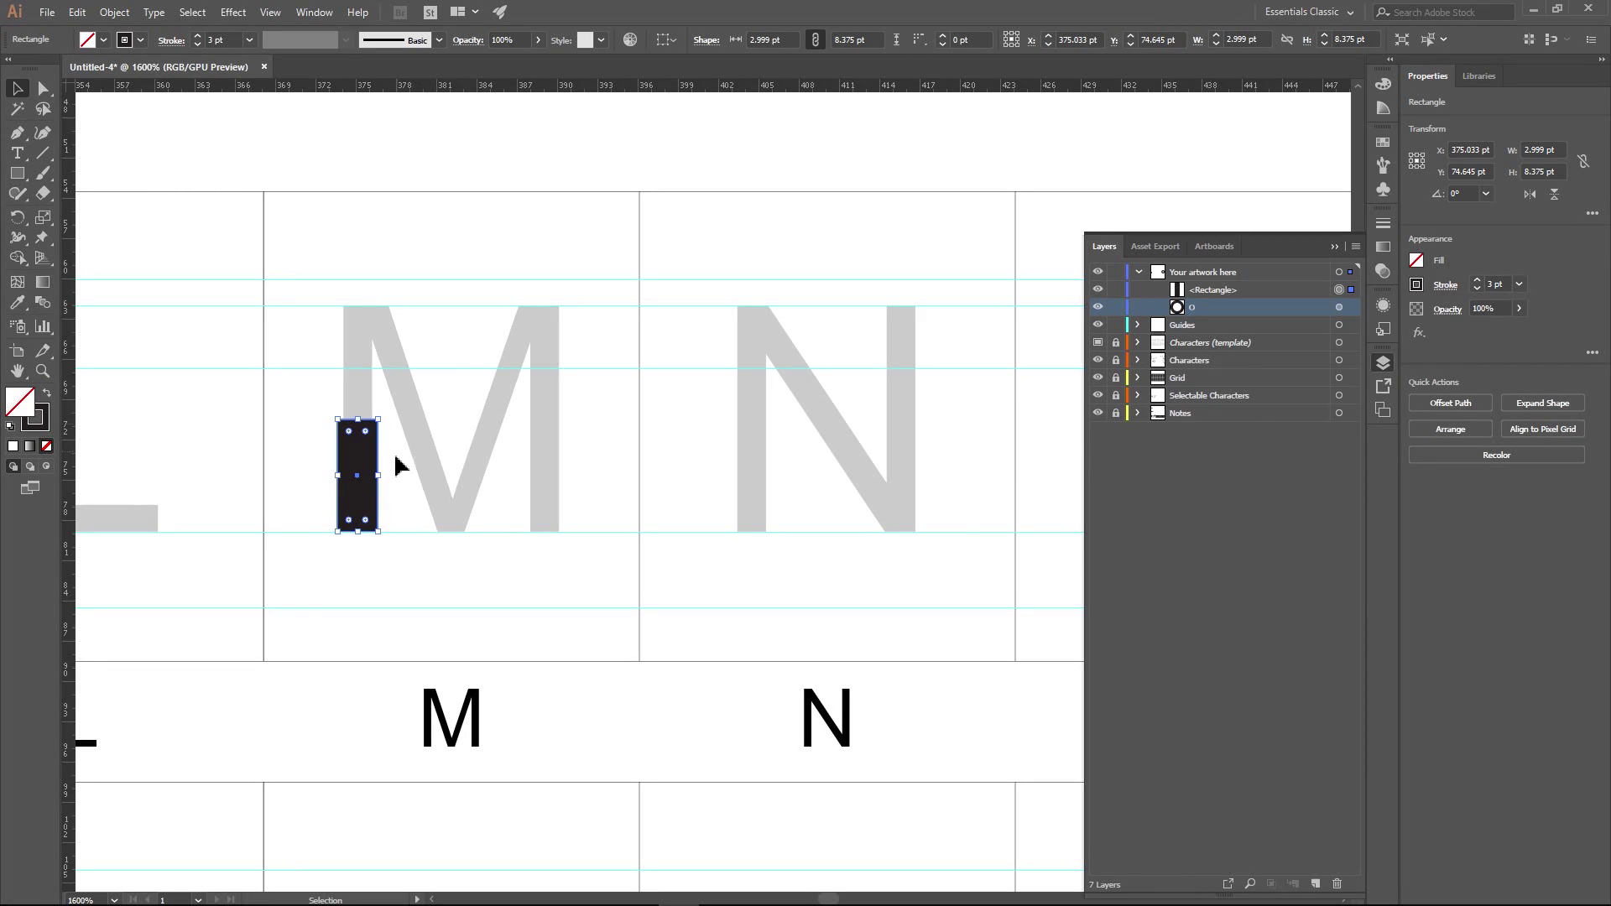
pyautogui.scroll(3, 396, 466)
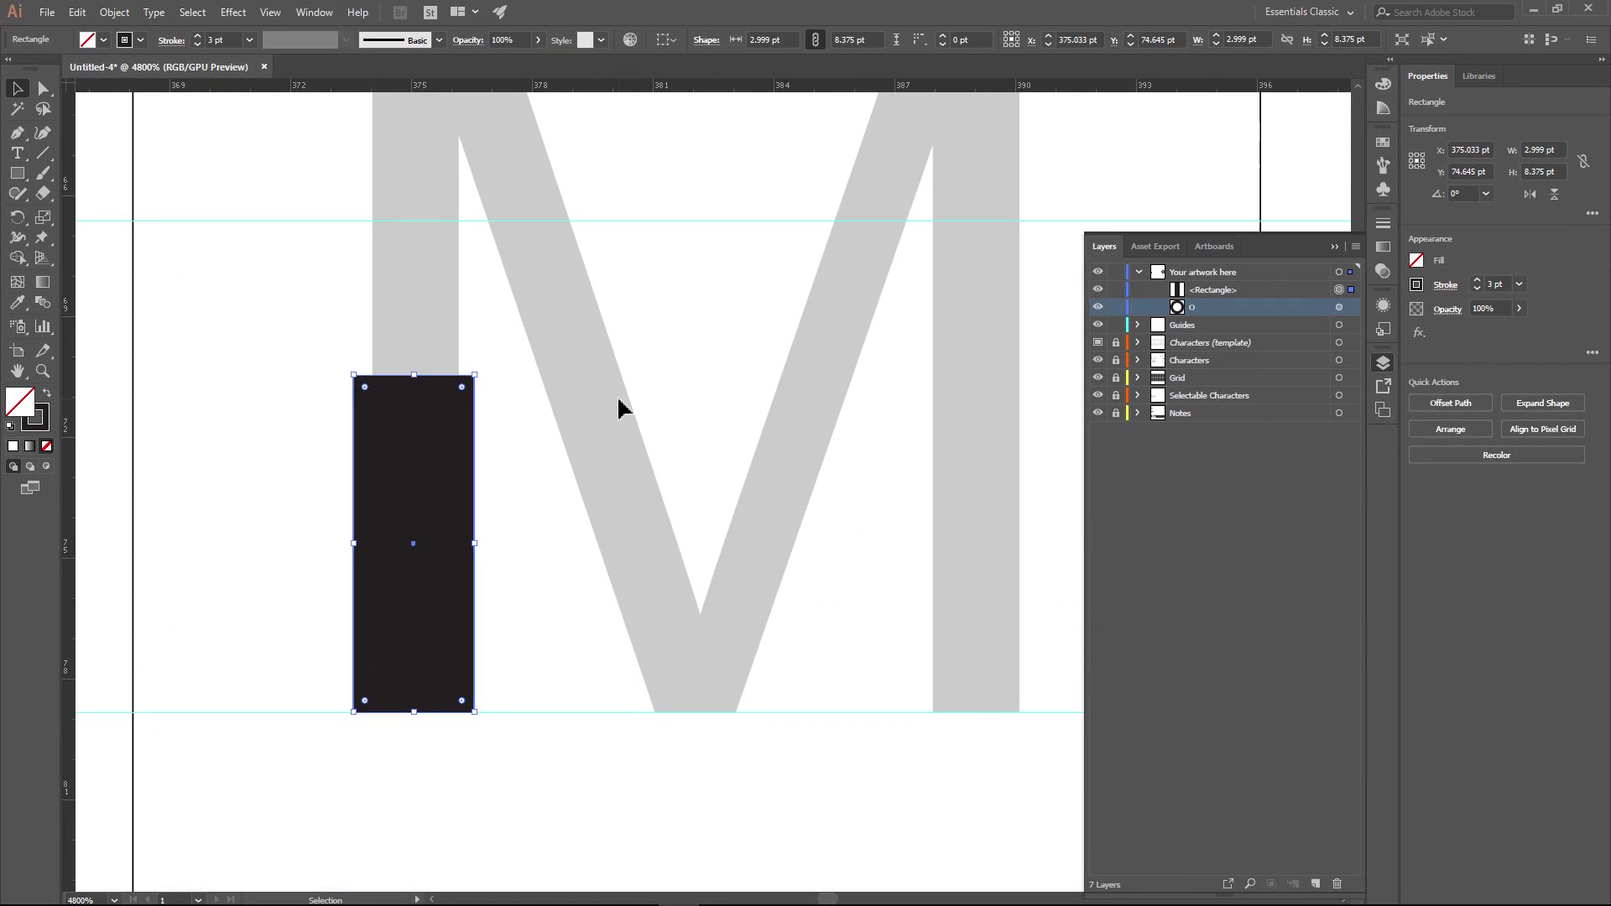
pyautogui.click(617, 396)
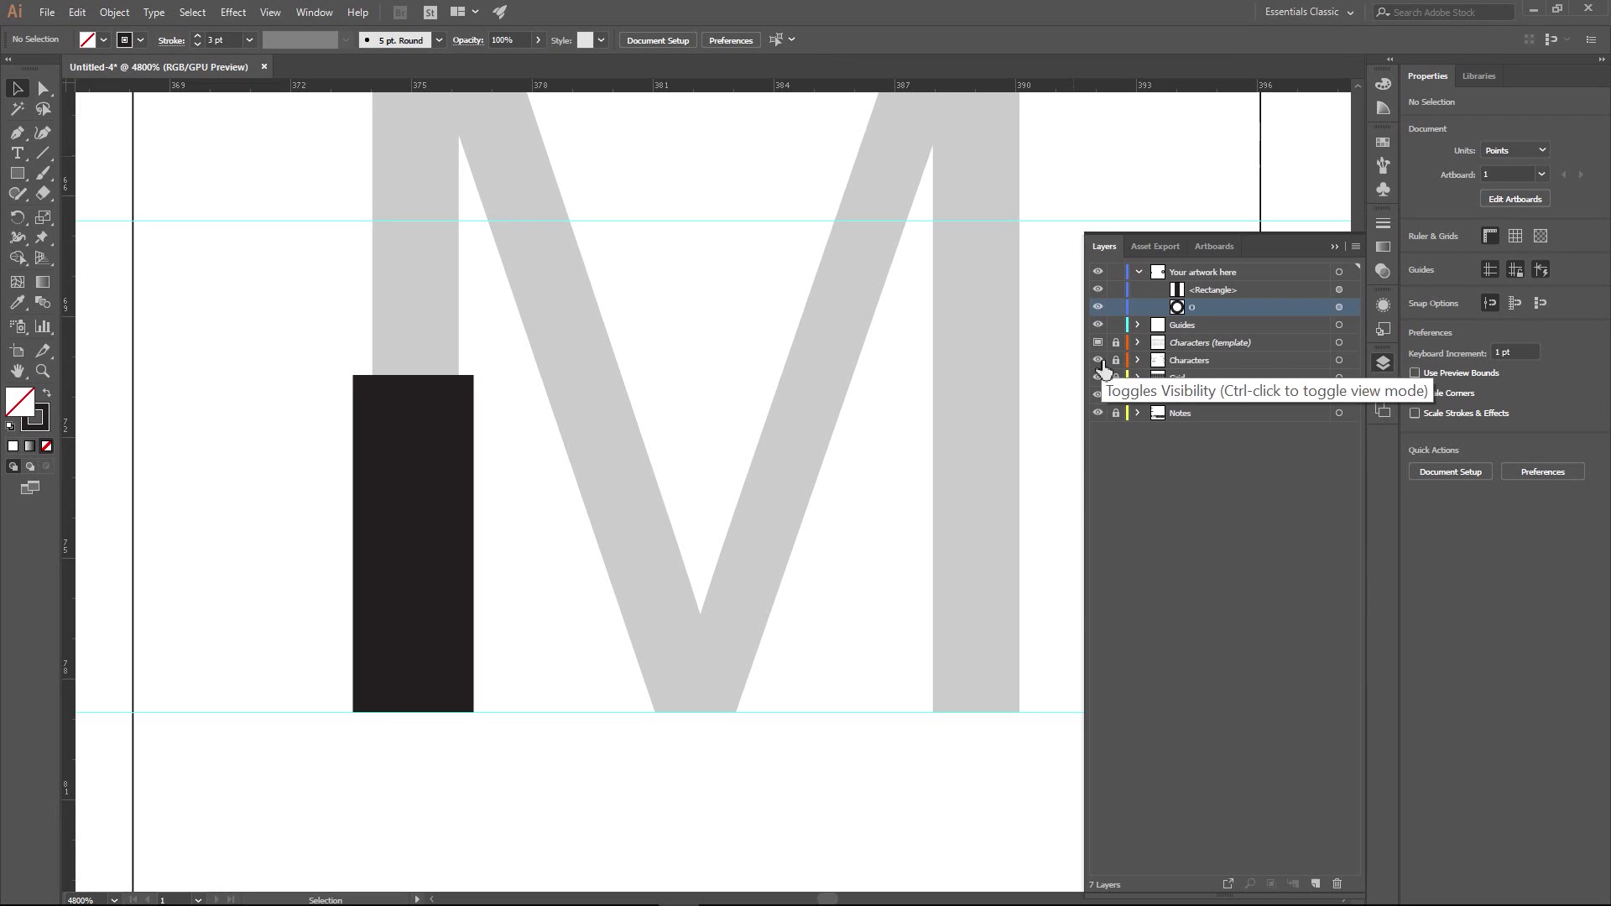
# - Duplicate the rectangle horizontally onto the template M's right stem, and deselect the copy
pyautogui.press('a')
pyautogui.click(436, 477)
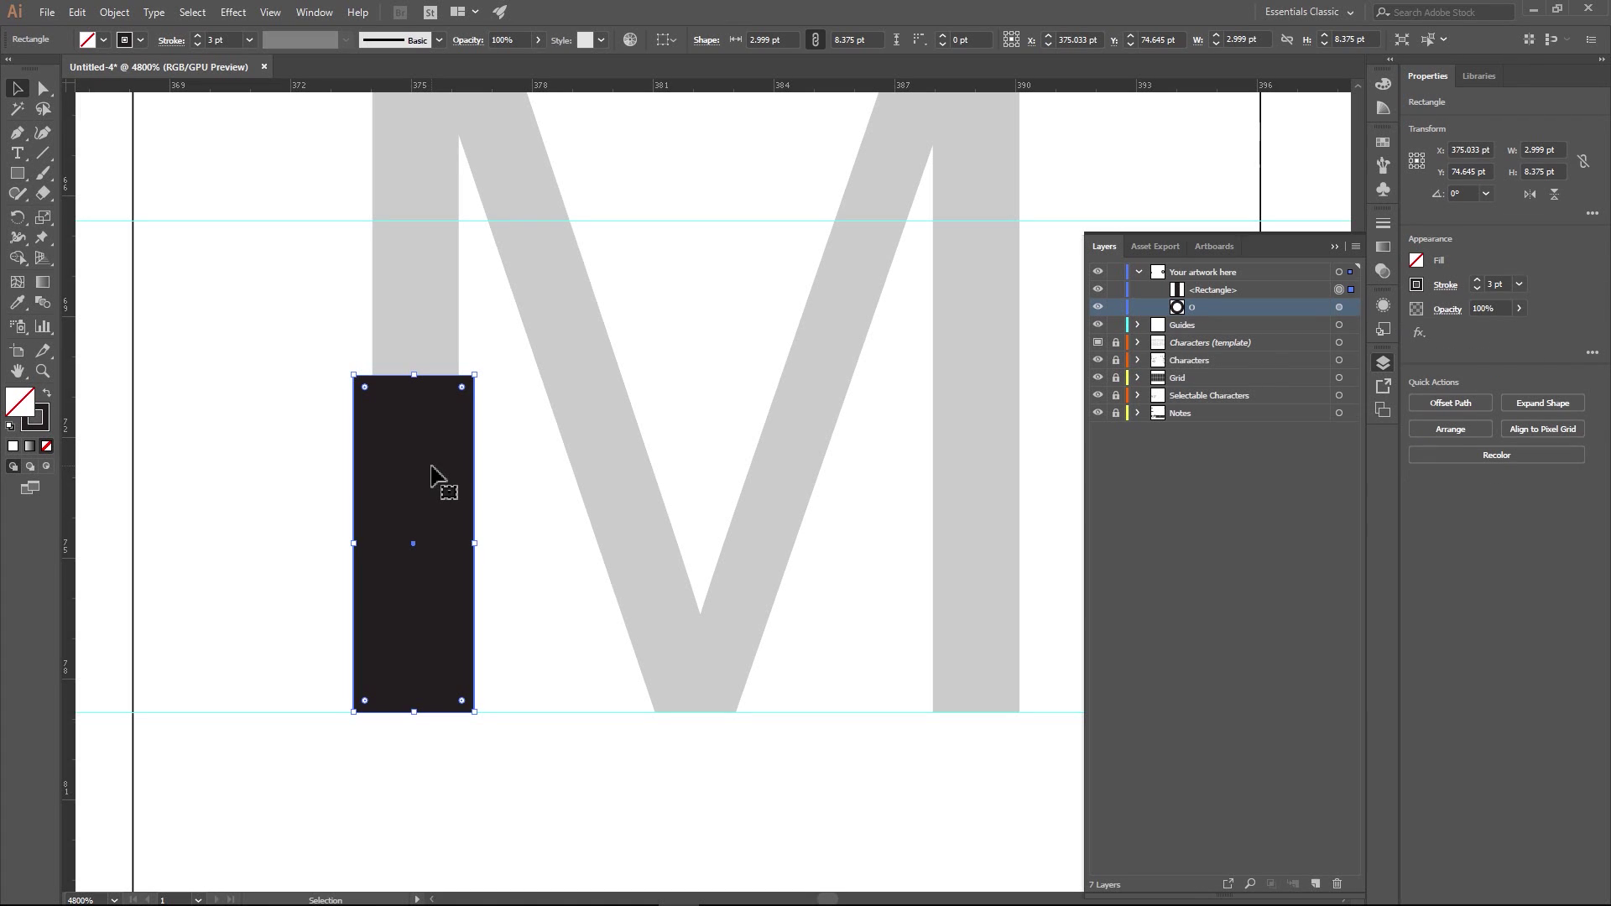
pyautogui.moveTo(420, 467); pyautogui.dragTo(963, 456)
pyautogui.click(745, 302)
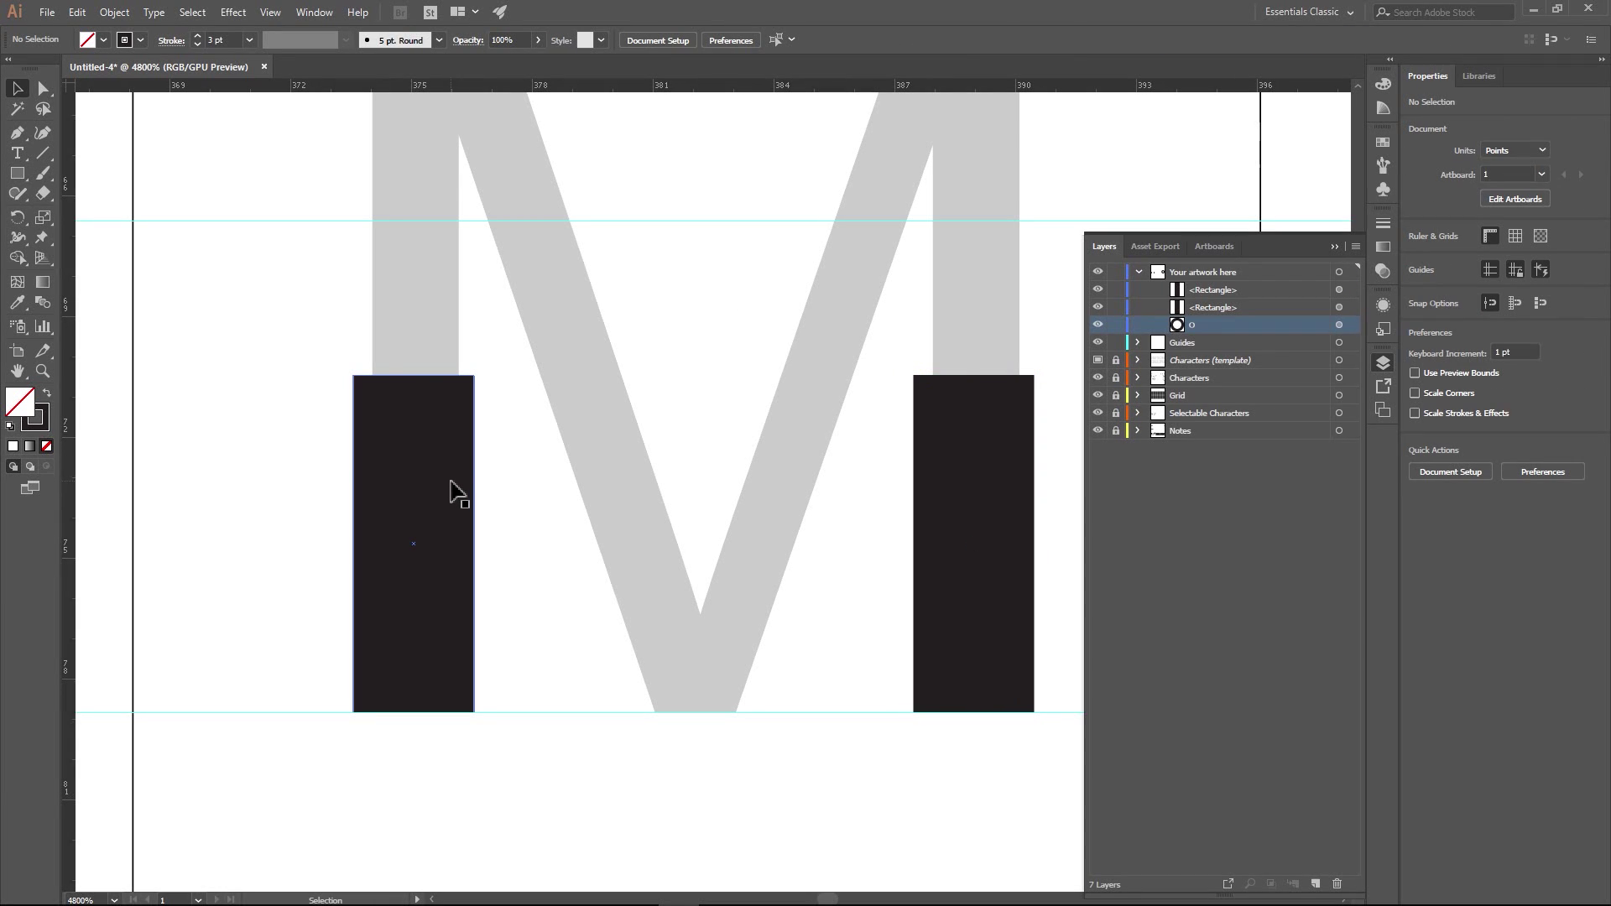
# - Hide the Characters (template) layer and keep the M's left rectangle selected
pyautogui.click(453, 491)
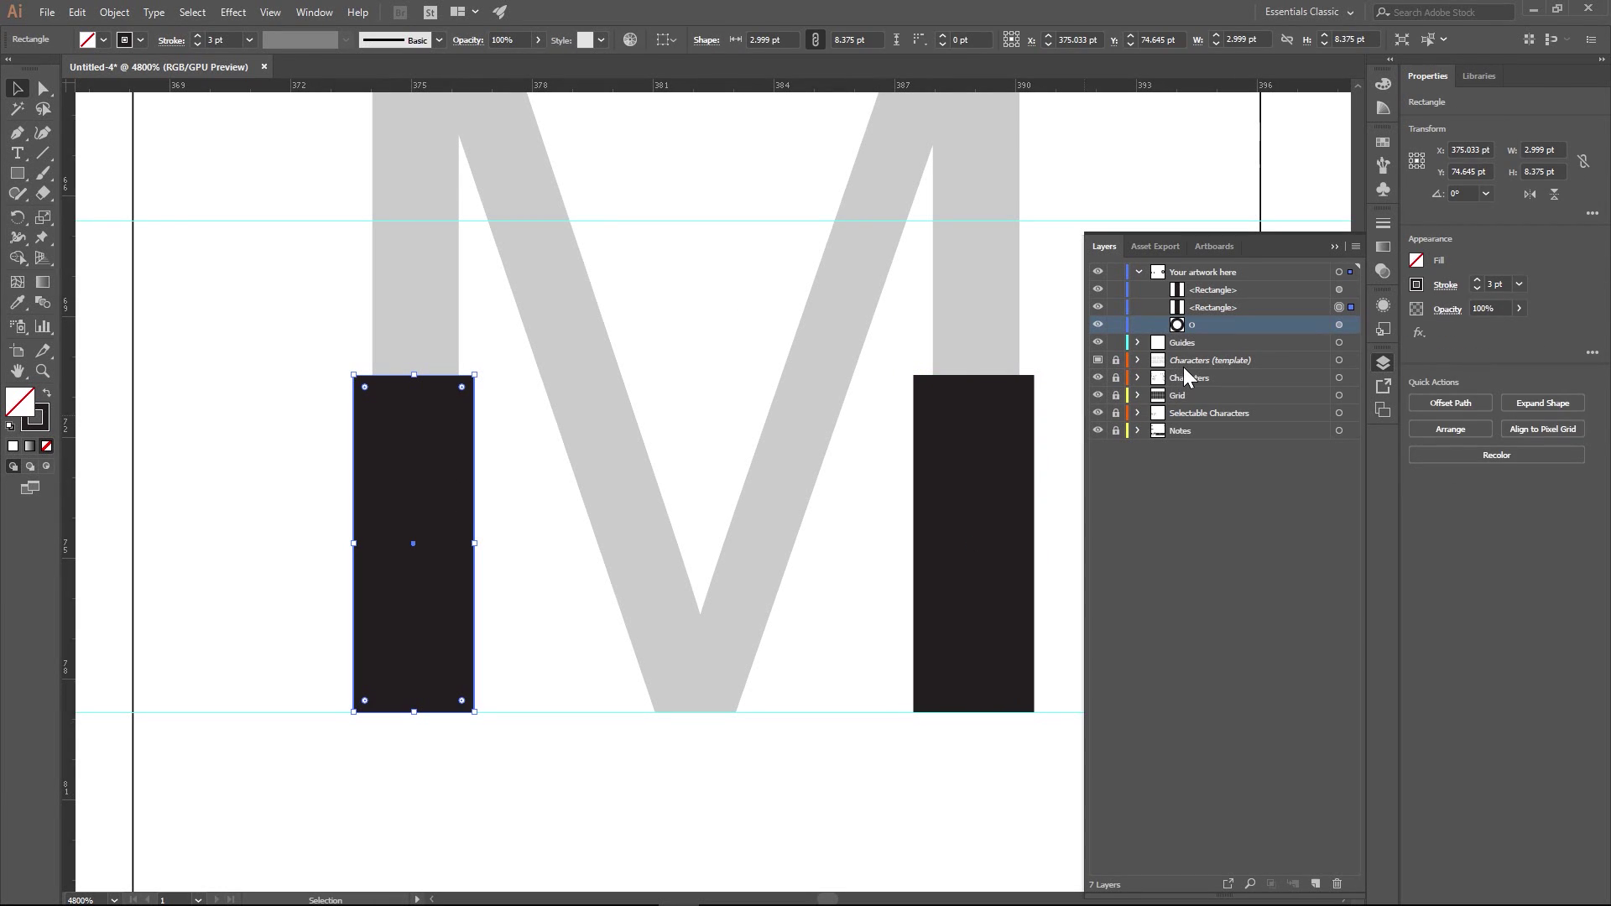
pyautogui.click(1098, 360)
pyautogui.click(567, 321)
pyautogui.click(413, 462)
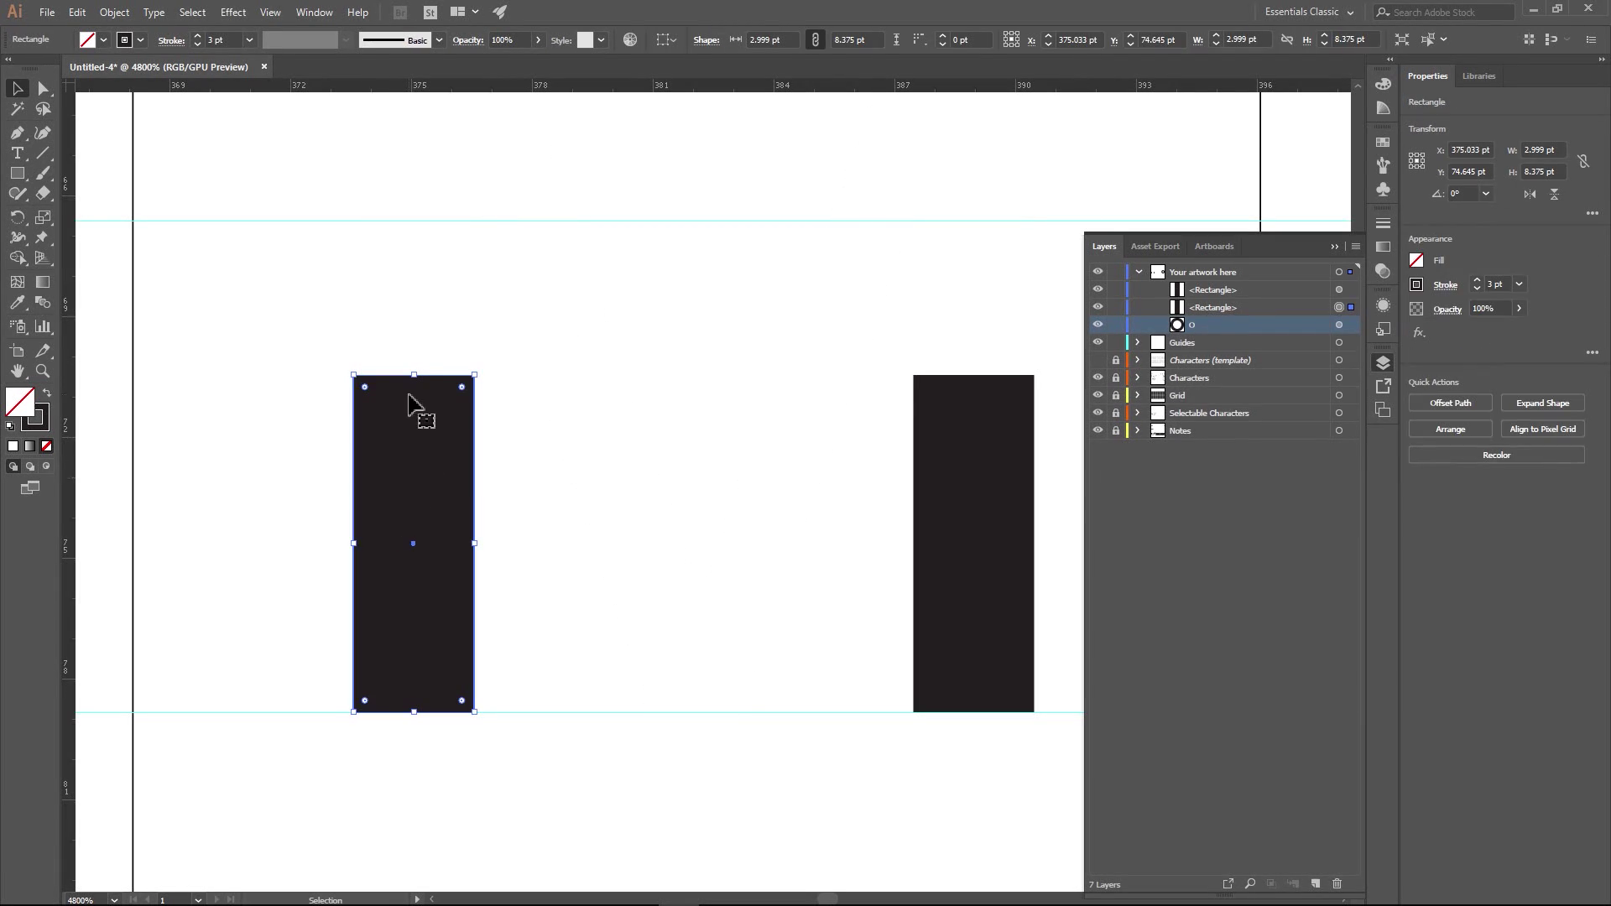
# - Stretch both M rectangles together up to the capHeight guide, making them about 16.8 pt tall, and deselect them
pyautogui.scroll(-3, 500, 292)
pyautogui.moveTo(533, 303); pyautogui.dragTo(325, 327)
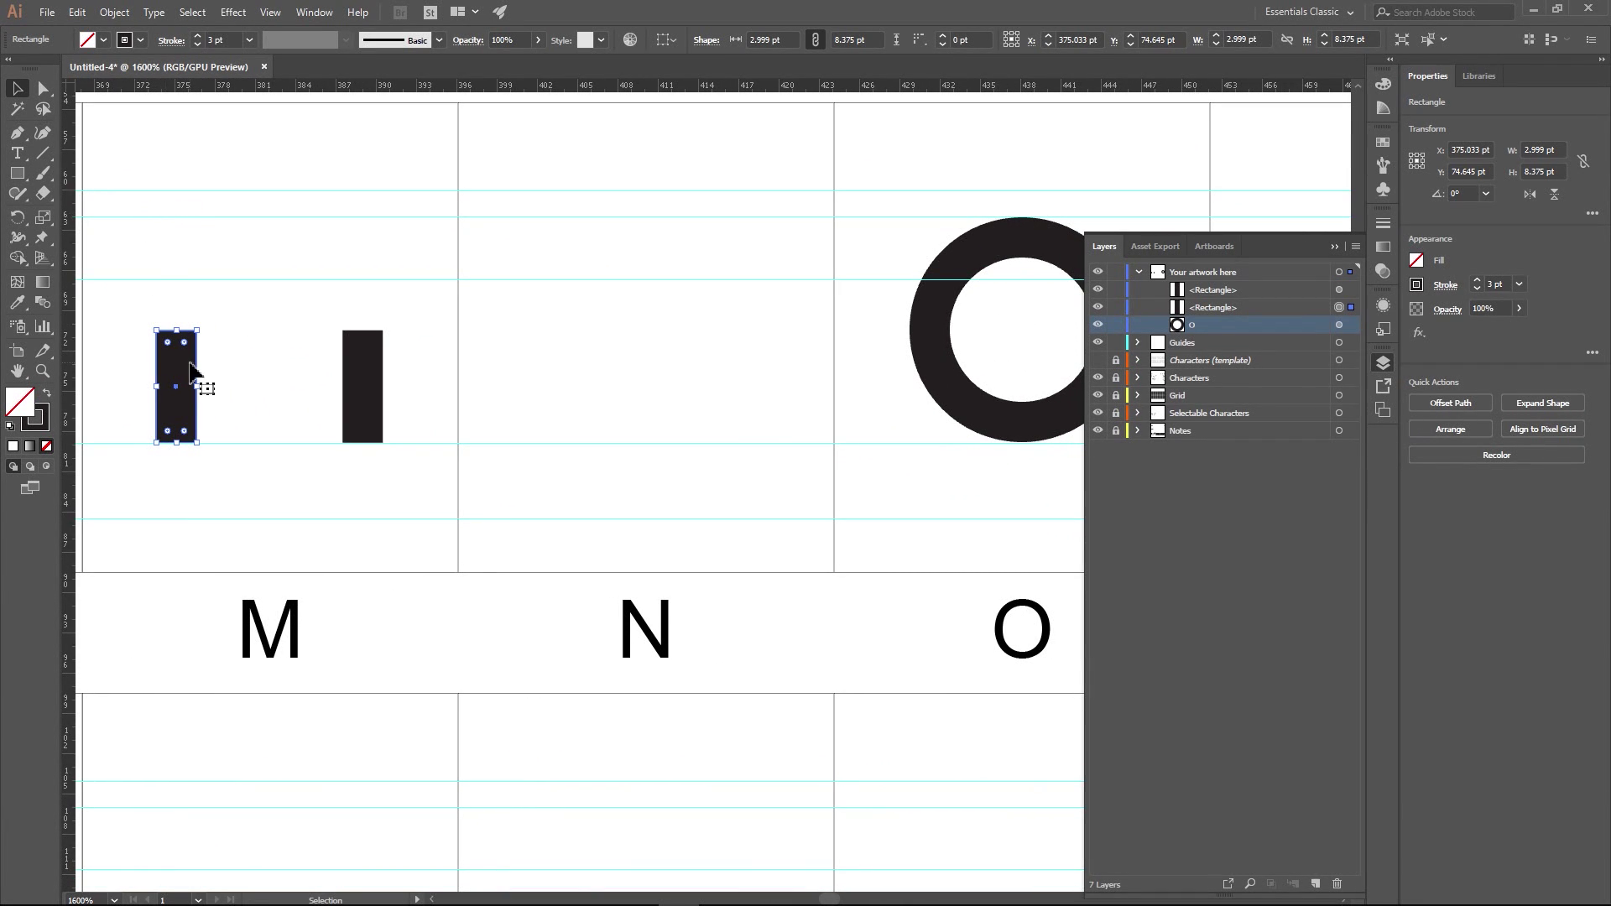
pyautogui.keyDown('shift'); pyautogui.click(359, 371); pyautogui.keyUp('shift')
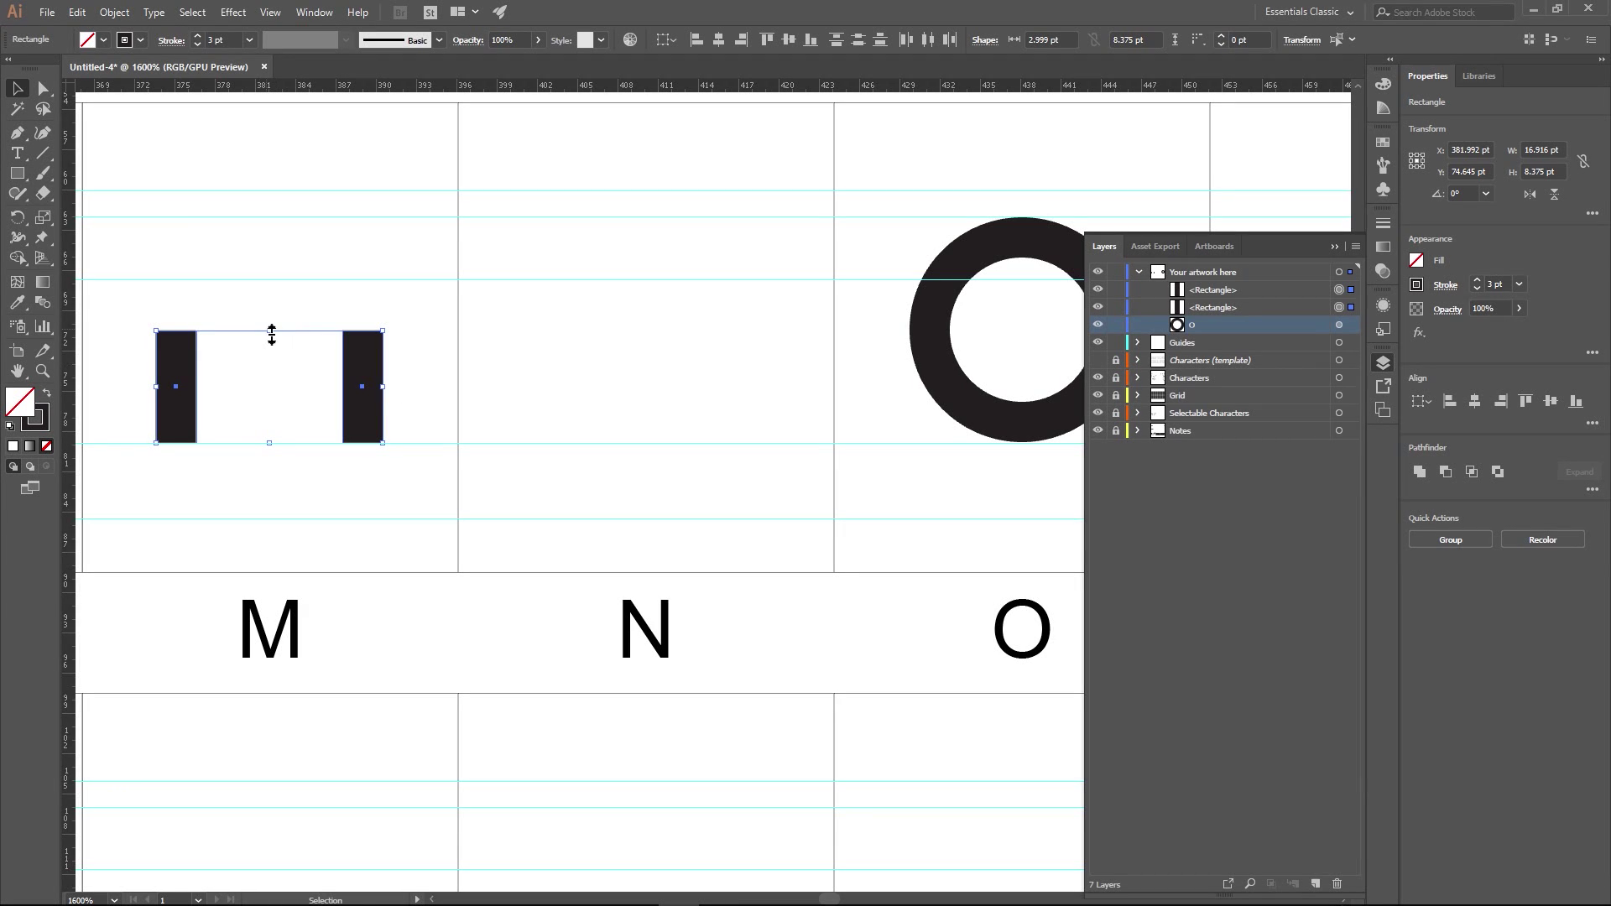
pyautogui.moveTo(271, 334); pyautogui.dragTo(558, 314)
pyautogui.click(251, 266)
# - Duplicate the left stem in place, rotate the copy 45°, and move its upper corner to the stem's inner top corner
pyautogui.scroll(2, 252, 269)
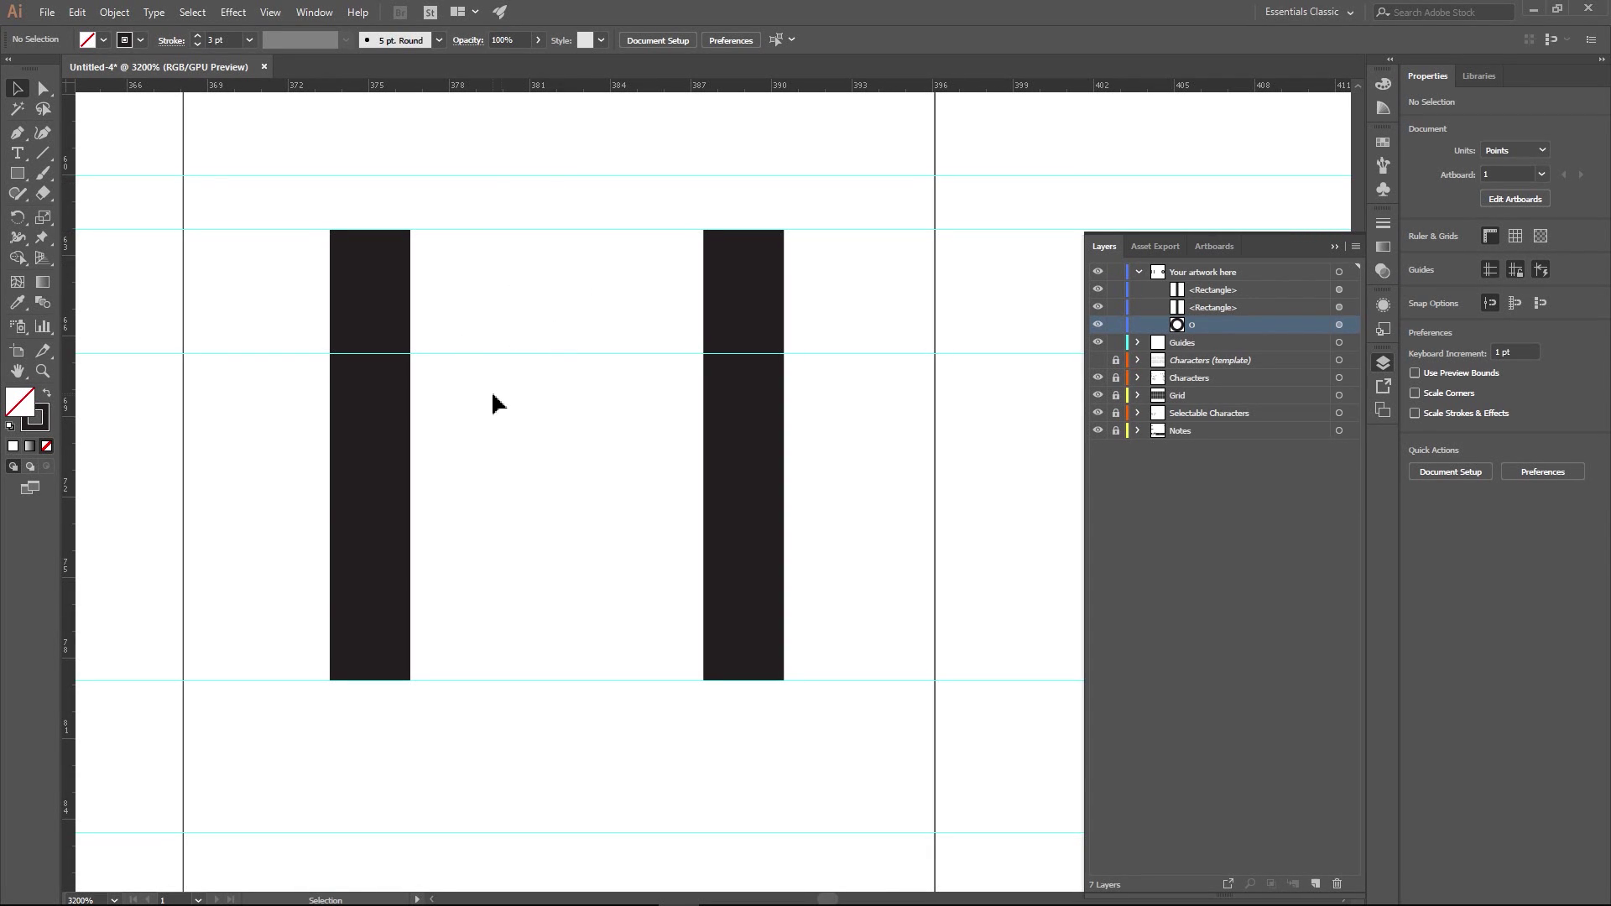
pyautogui.moveTo(518, 380)
pyautogui.mouseDown()
pyautogui.moveTo(561, 439)
pyautogui.moveTo(508, 441)
pyautogui.moveTo(579, 310)
pyautogui.moveTo(292, 479)
pyautogui.moveTo(698, 489)
pyautogui.moveTo(507, 372)
pyautogui.mouseUp()
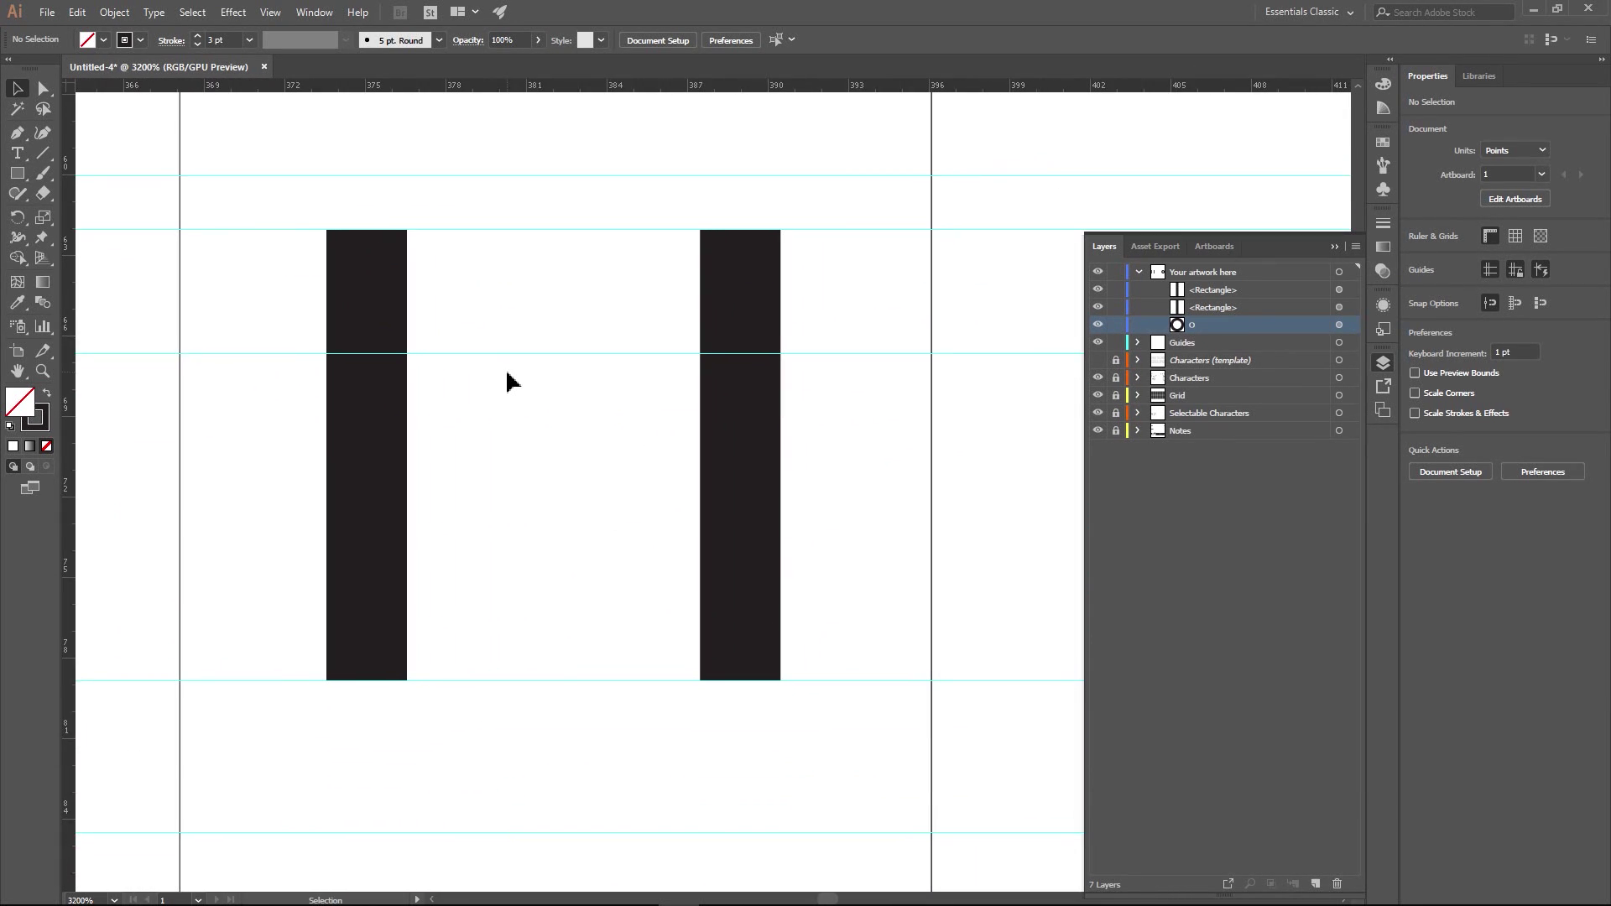
pyautogui.scroll(-3, 510, 398)
pyautogui.scroll(3, 510, 398)
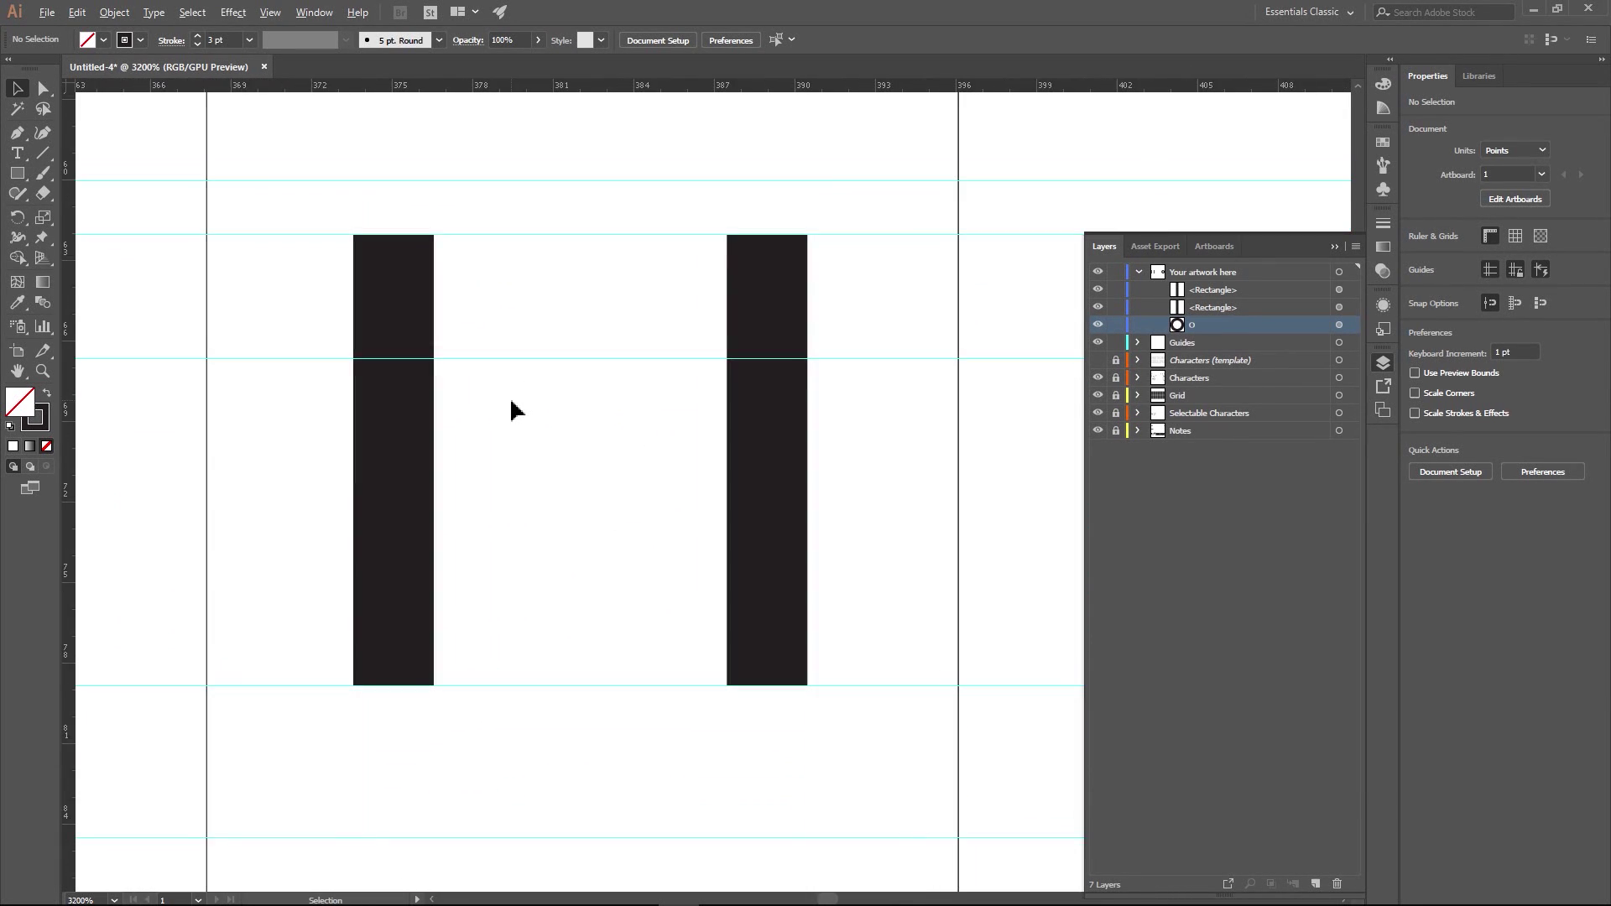
pyautogui.click(406, 264)
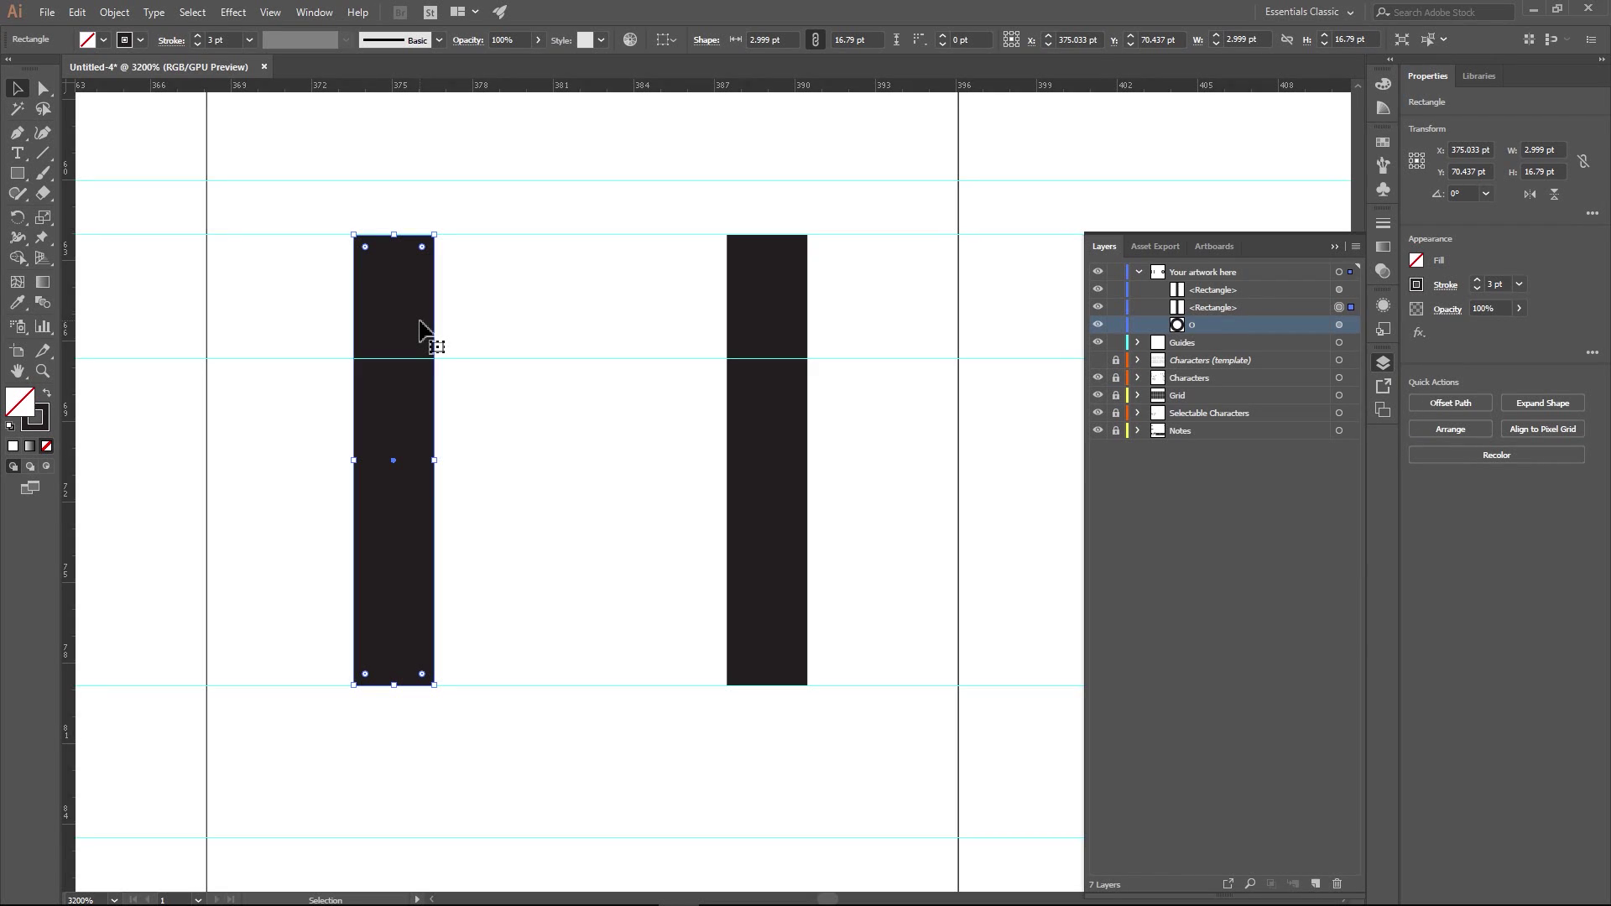
pyautogui.hotkey('ctrl', 'c')
pyautogui.hotkey('ctrl', 'f')
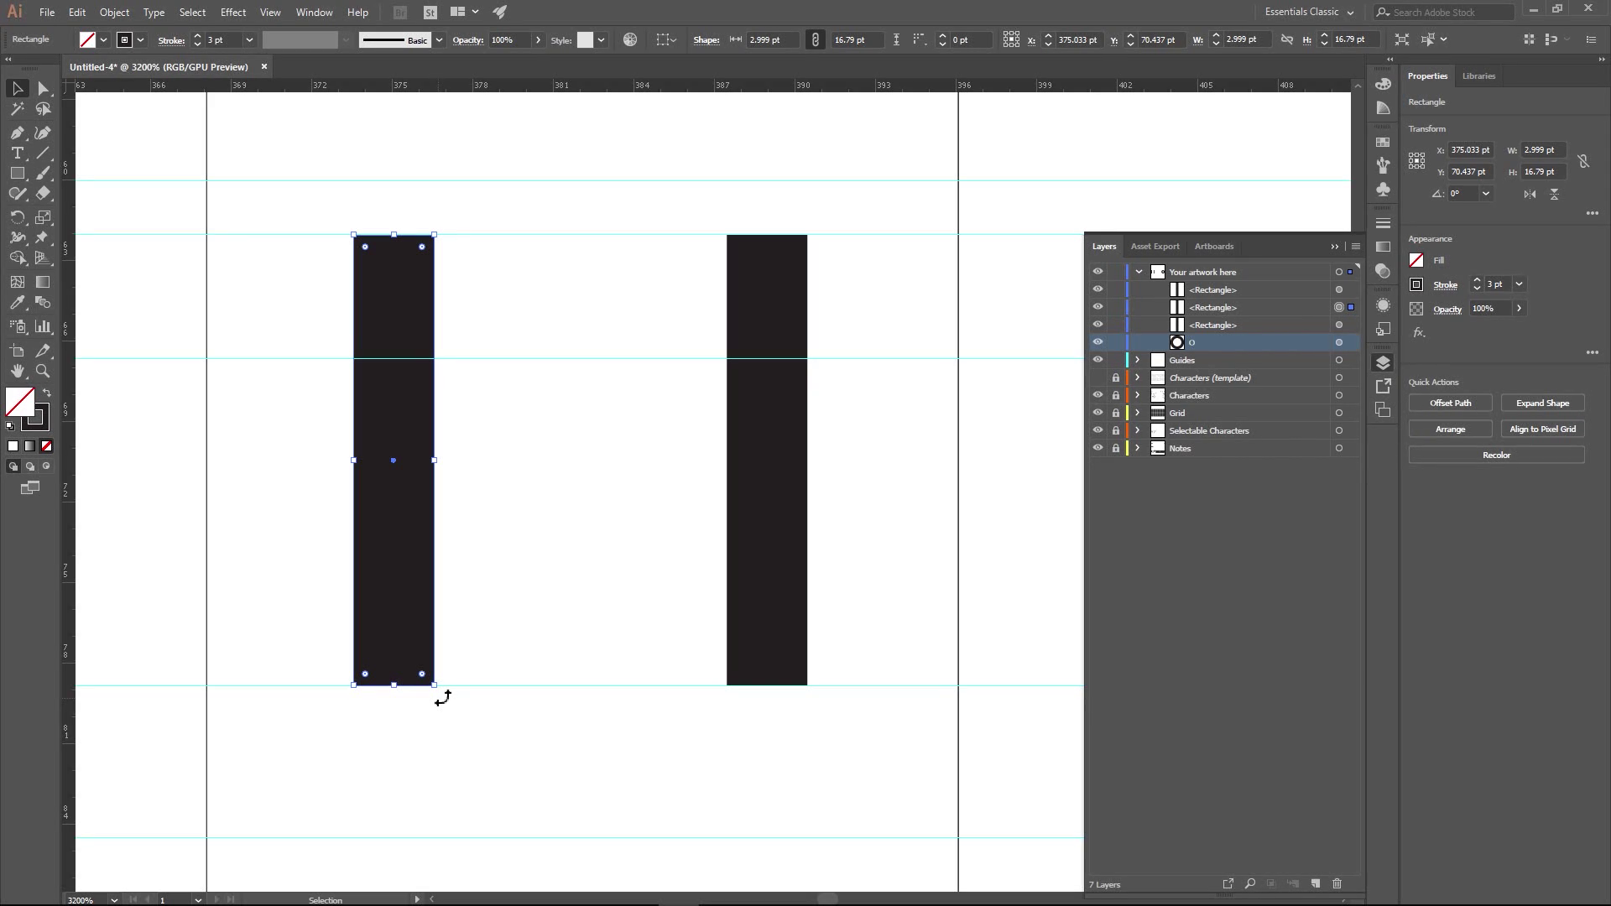
pyautogui.moveTo(442, 698); pyautogui.dragTo(574, 633)
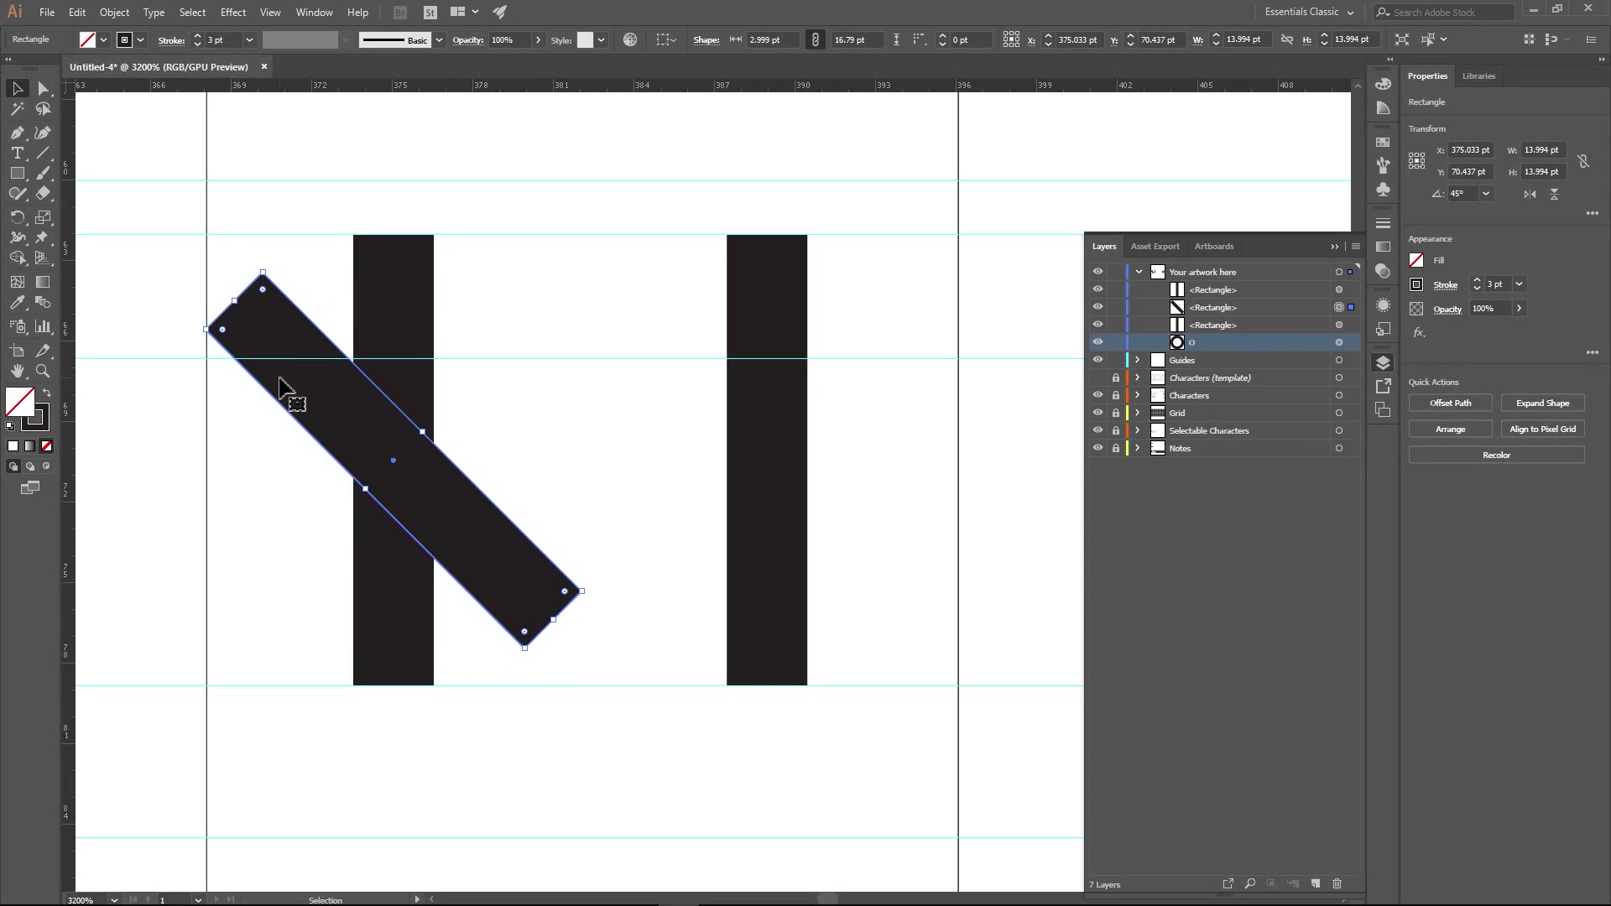
pyautogui.moveTo(281, 386); pyautogui.dragTo(453, 354)
pyautogui.click(484, 219)
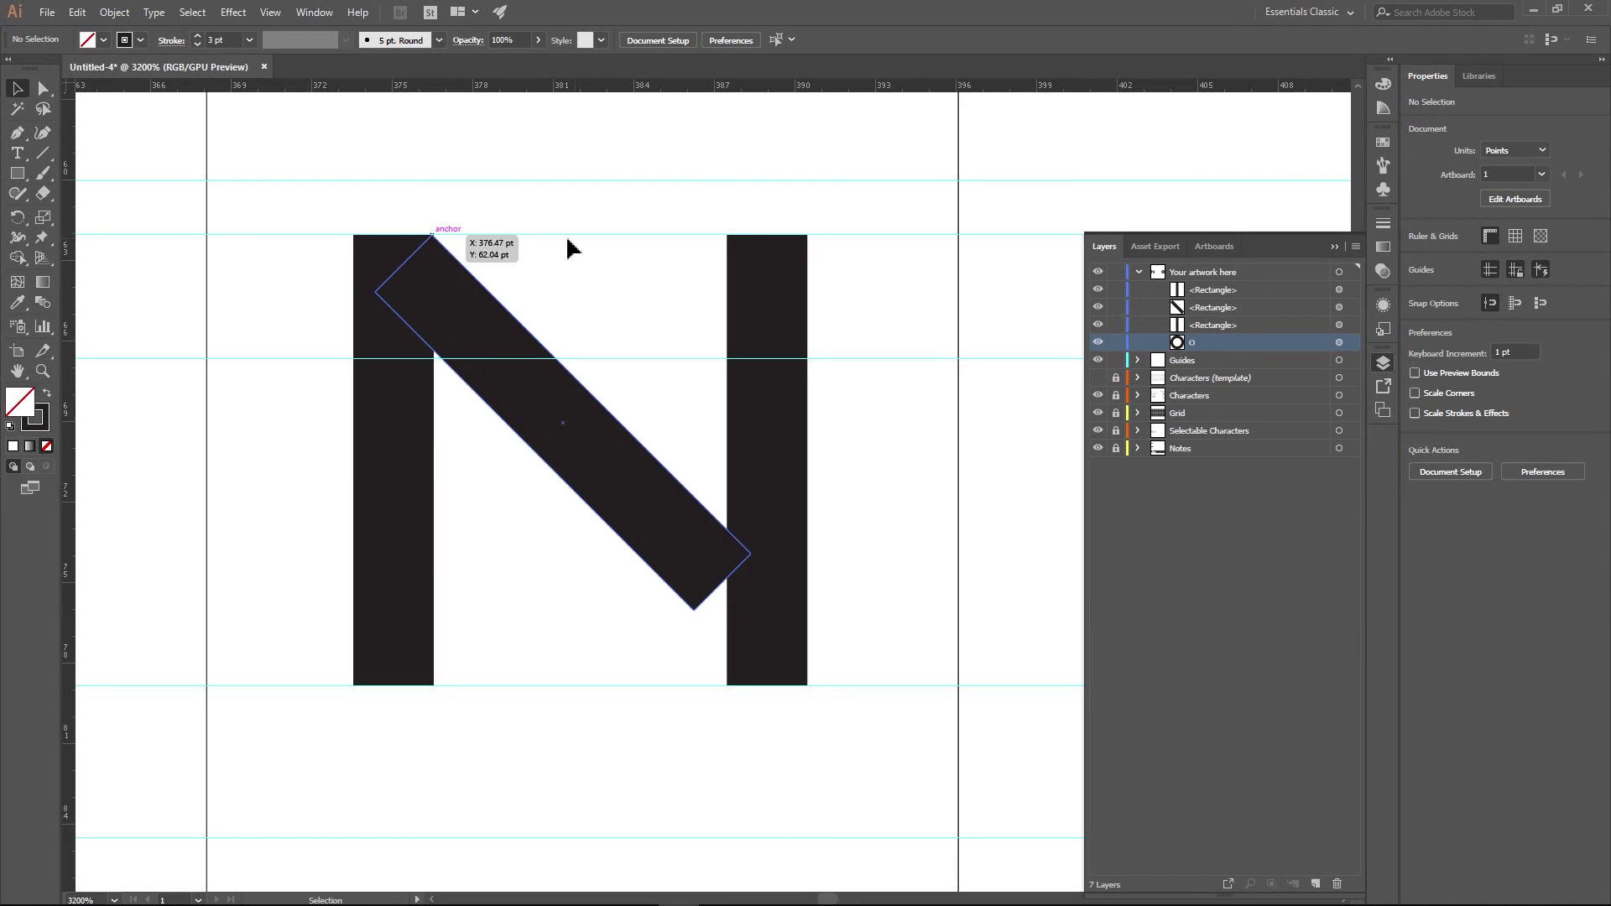
# - Nudge the diagonal so its upper corner meets the left stem's inner top corner exactly
pyautogui.scroll(4, 411, 252)
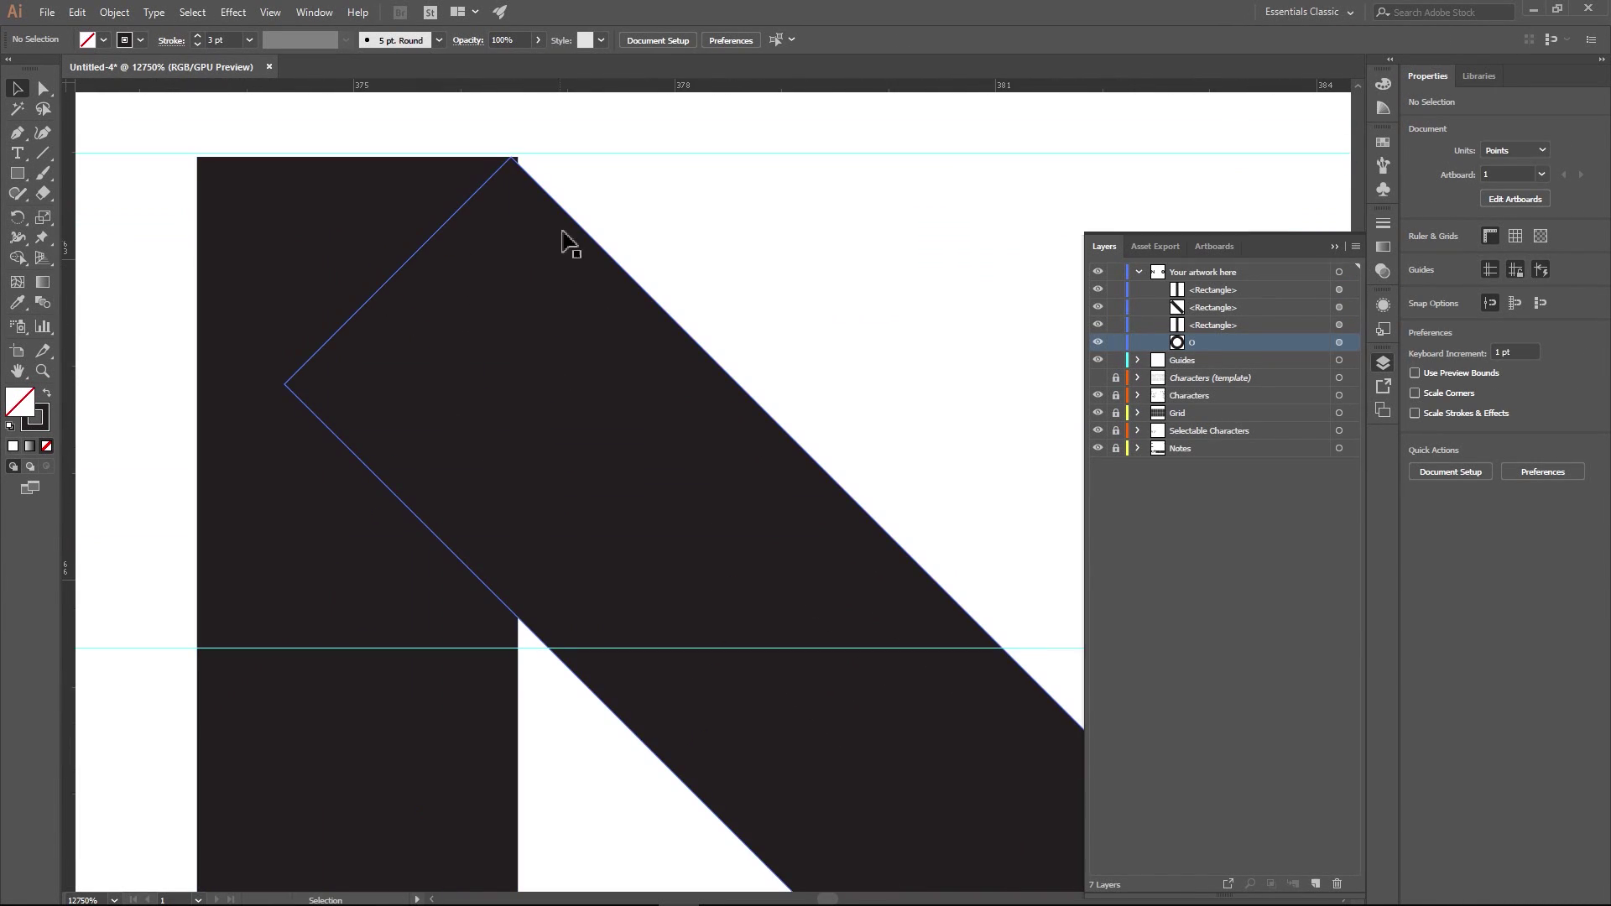
pyautogui.scroll(2, 529, 395)
pyautogui.moveTo(414, 352); pyautogui.dragTo(415, 334)
pyautogui.click(722, 381)
pyautogui.scroll(-2, 732, 388)
pyautogui.moveTo(737, 391); pyautogui.dragTo(405, 373)
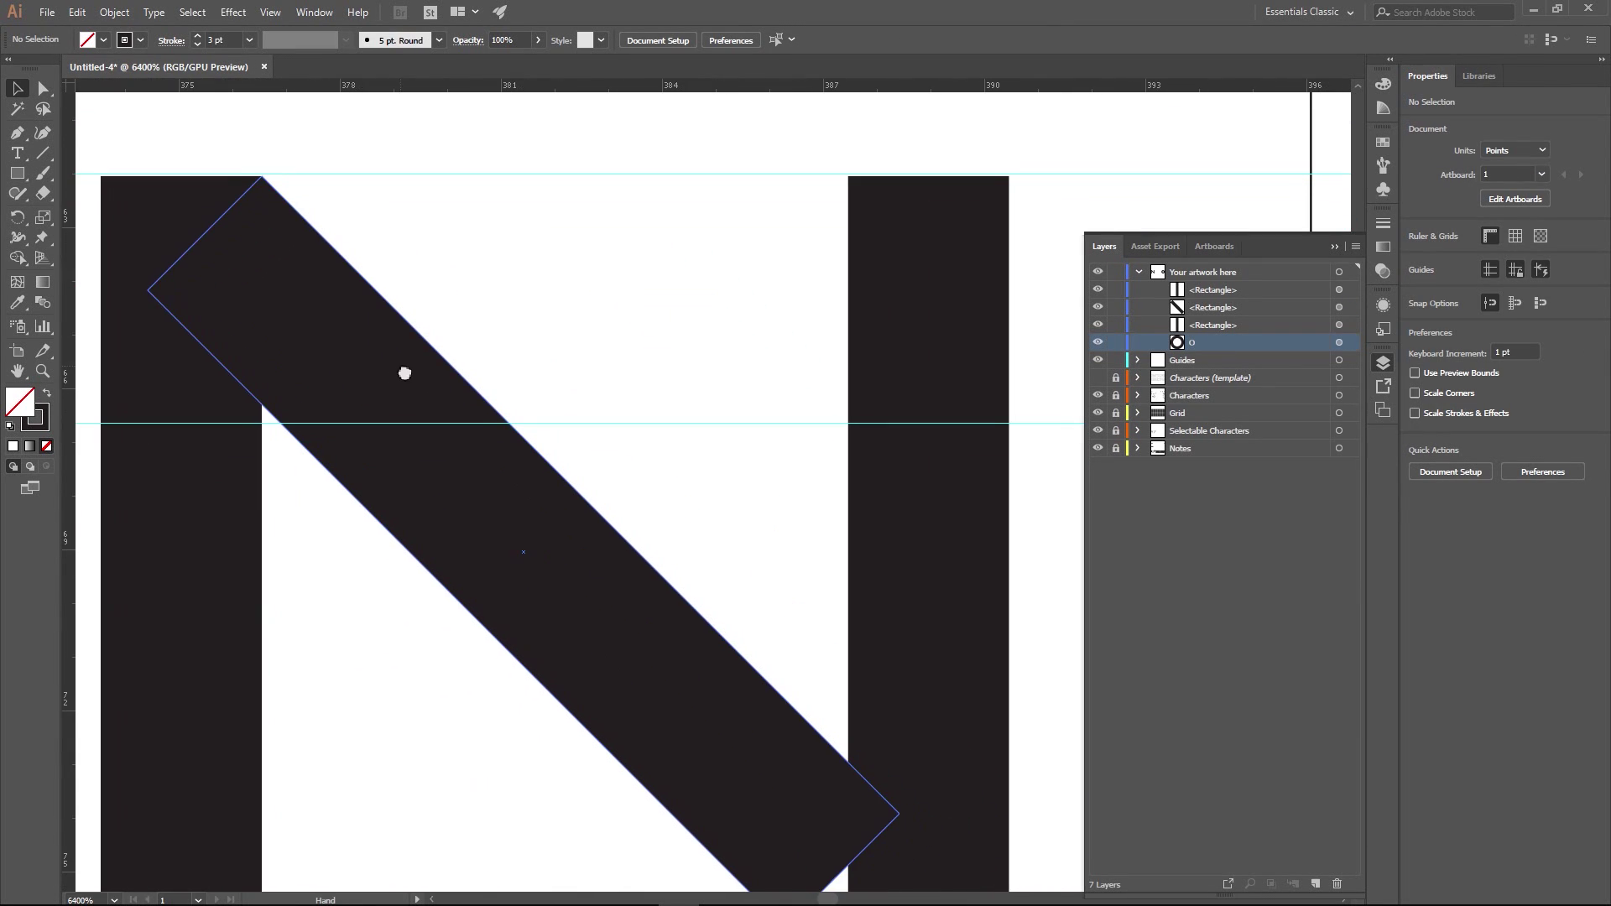
# - Shorten the diagonal from its lower end to about 11.7 pt long
pyautogui.scroll(-1, 541, 411)
pyautogui.click(514, 550)
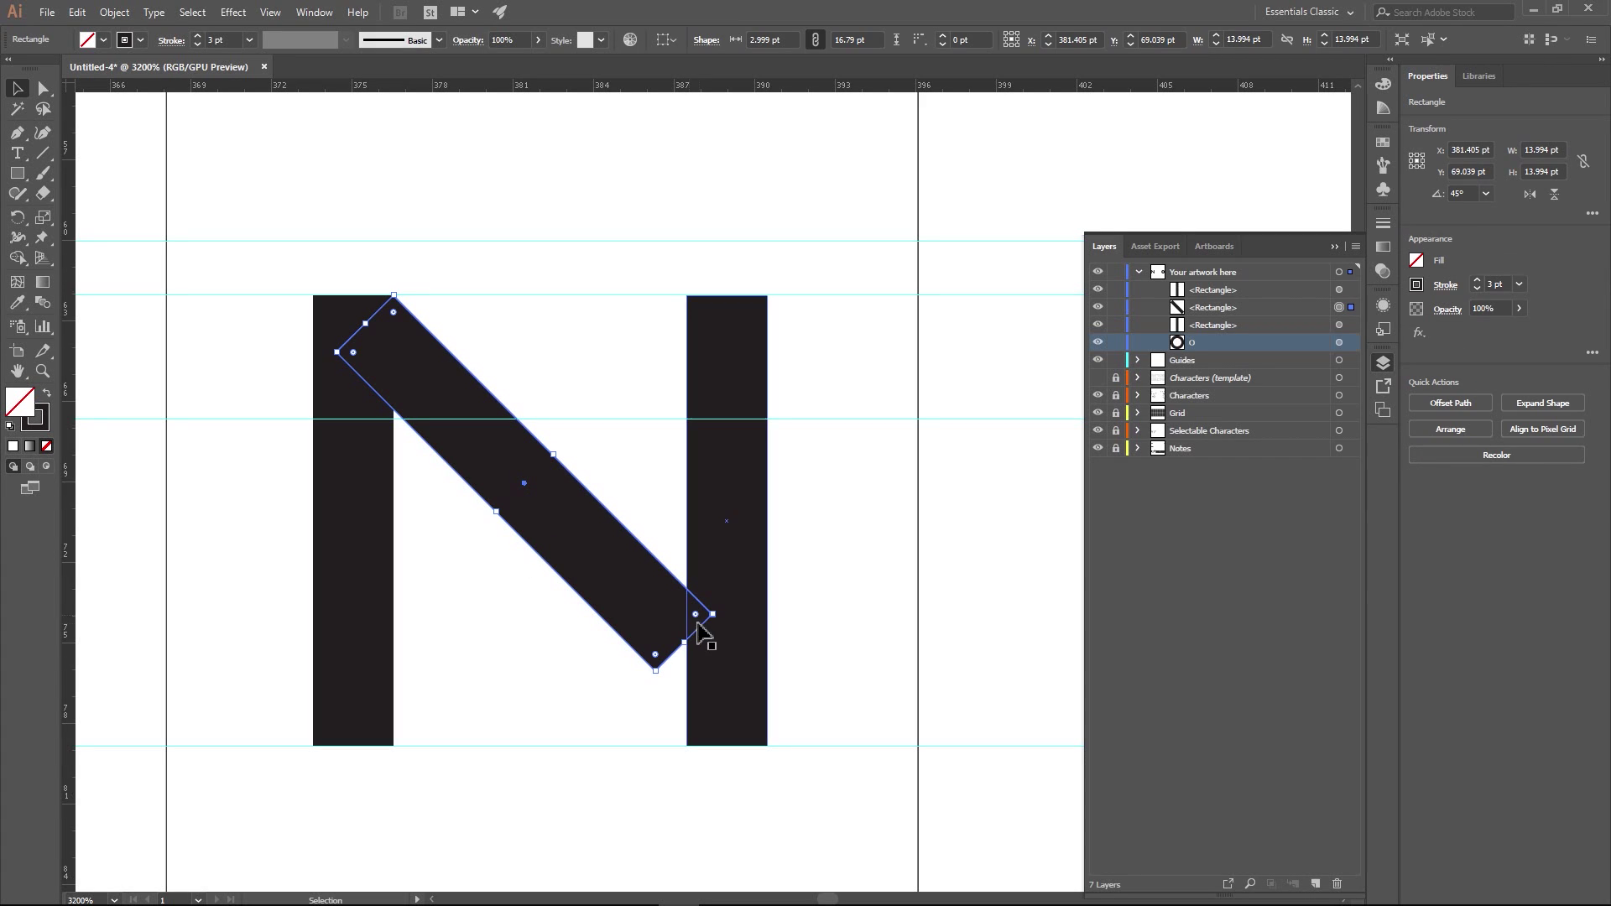
pyautogui.moveTo(684, 642); pyautogui.dragTo(586, 558)
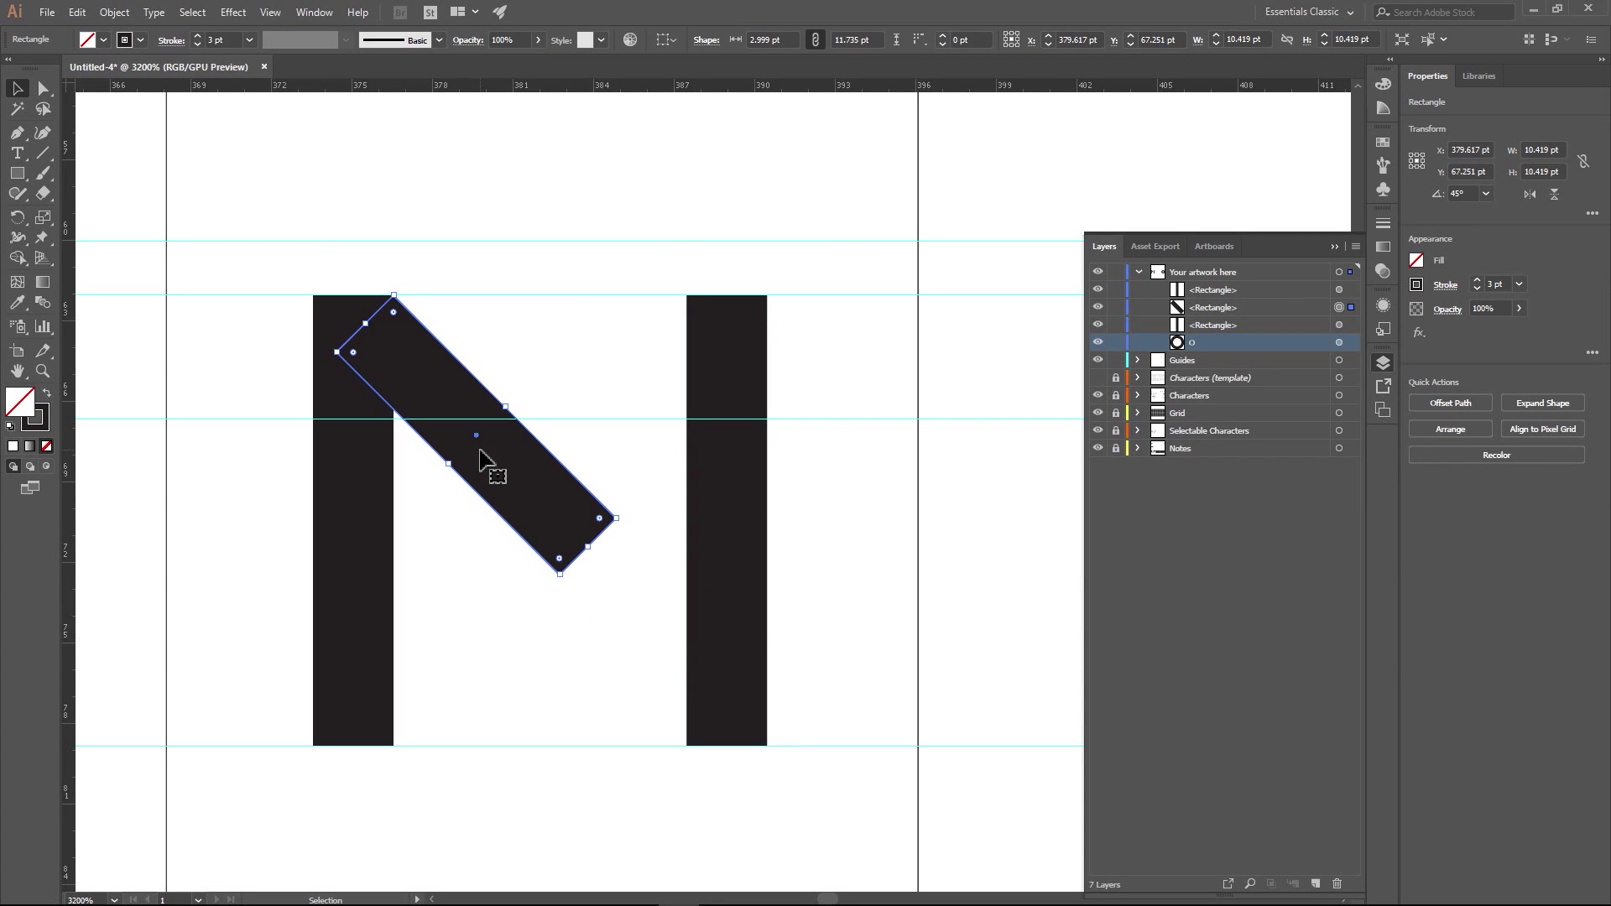
# - Duplicate the diagonal in place, reflect the copy across the vertical axis, and move it against the right stem's inner top corner
pyautogui.hotkey('ctrl', 'c')
pyautogui.hotkey('ctrl', 'f')
pyautogui.rightClick(522, 495)
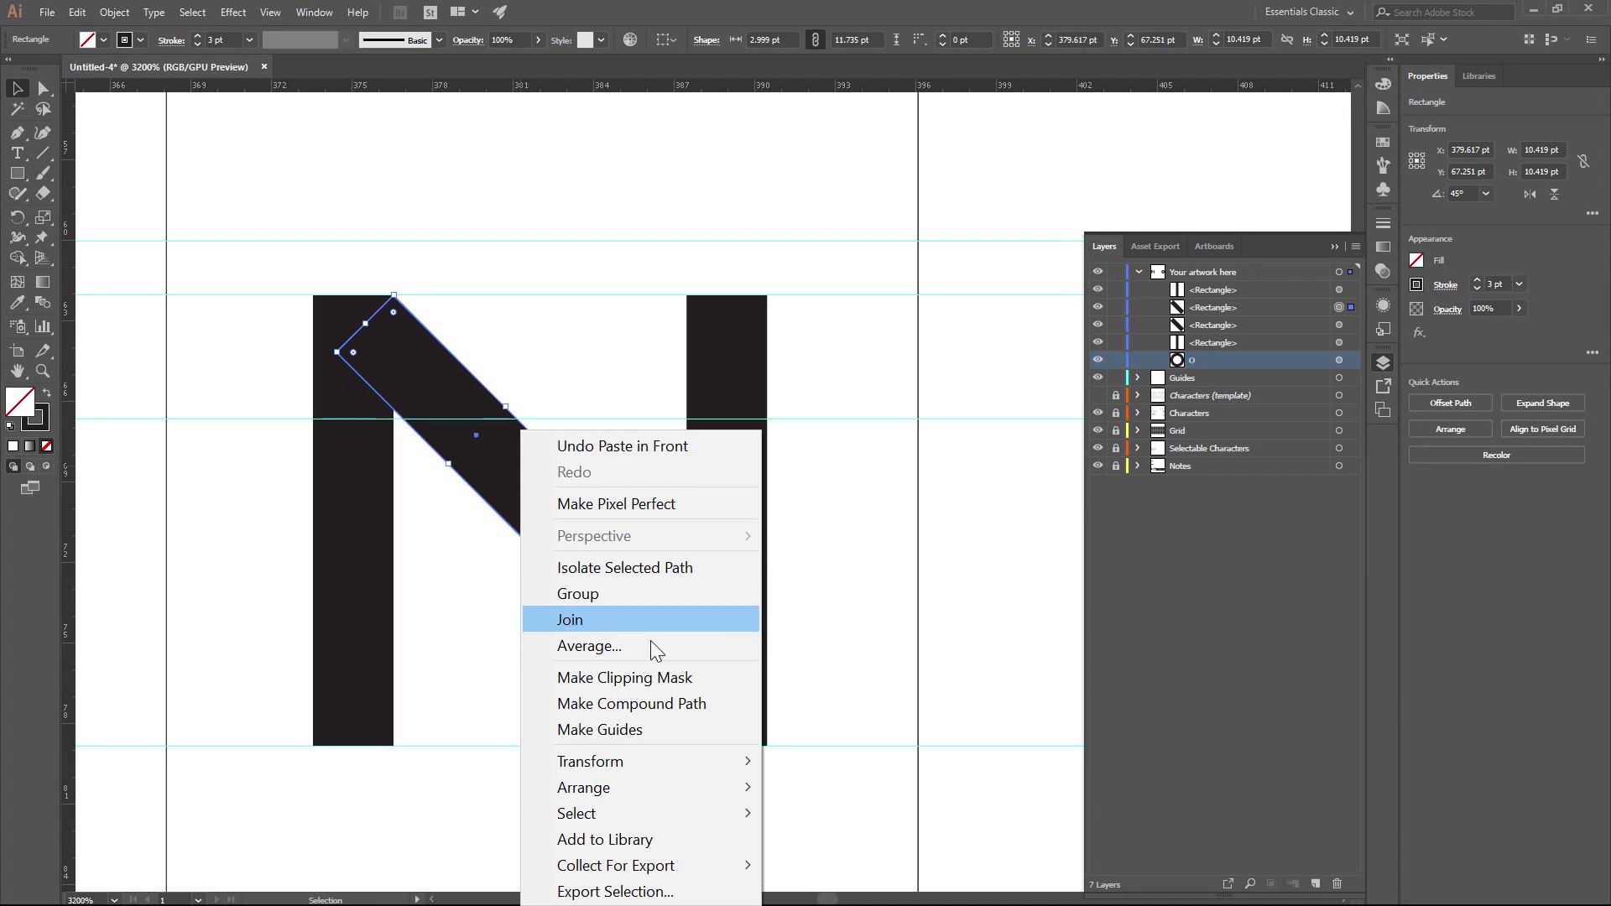
pyautogui.moveTo(628, 771)
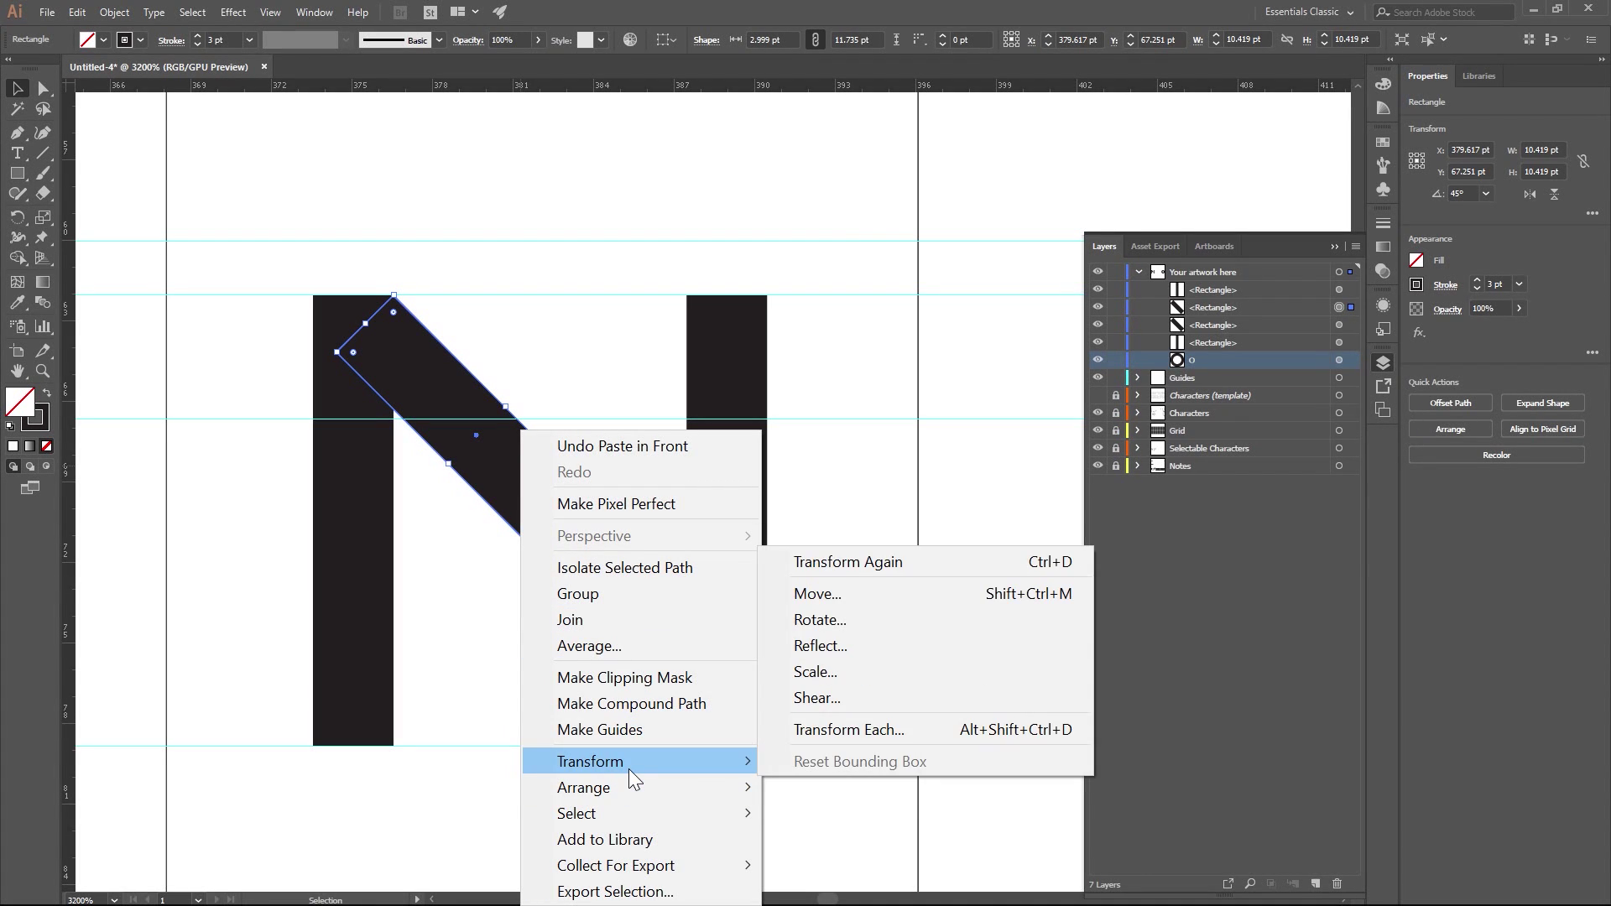
pyautogui.click(818, 654)
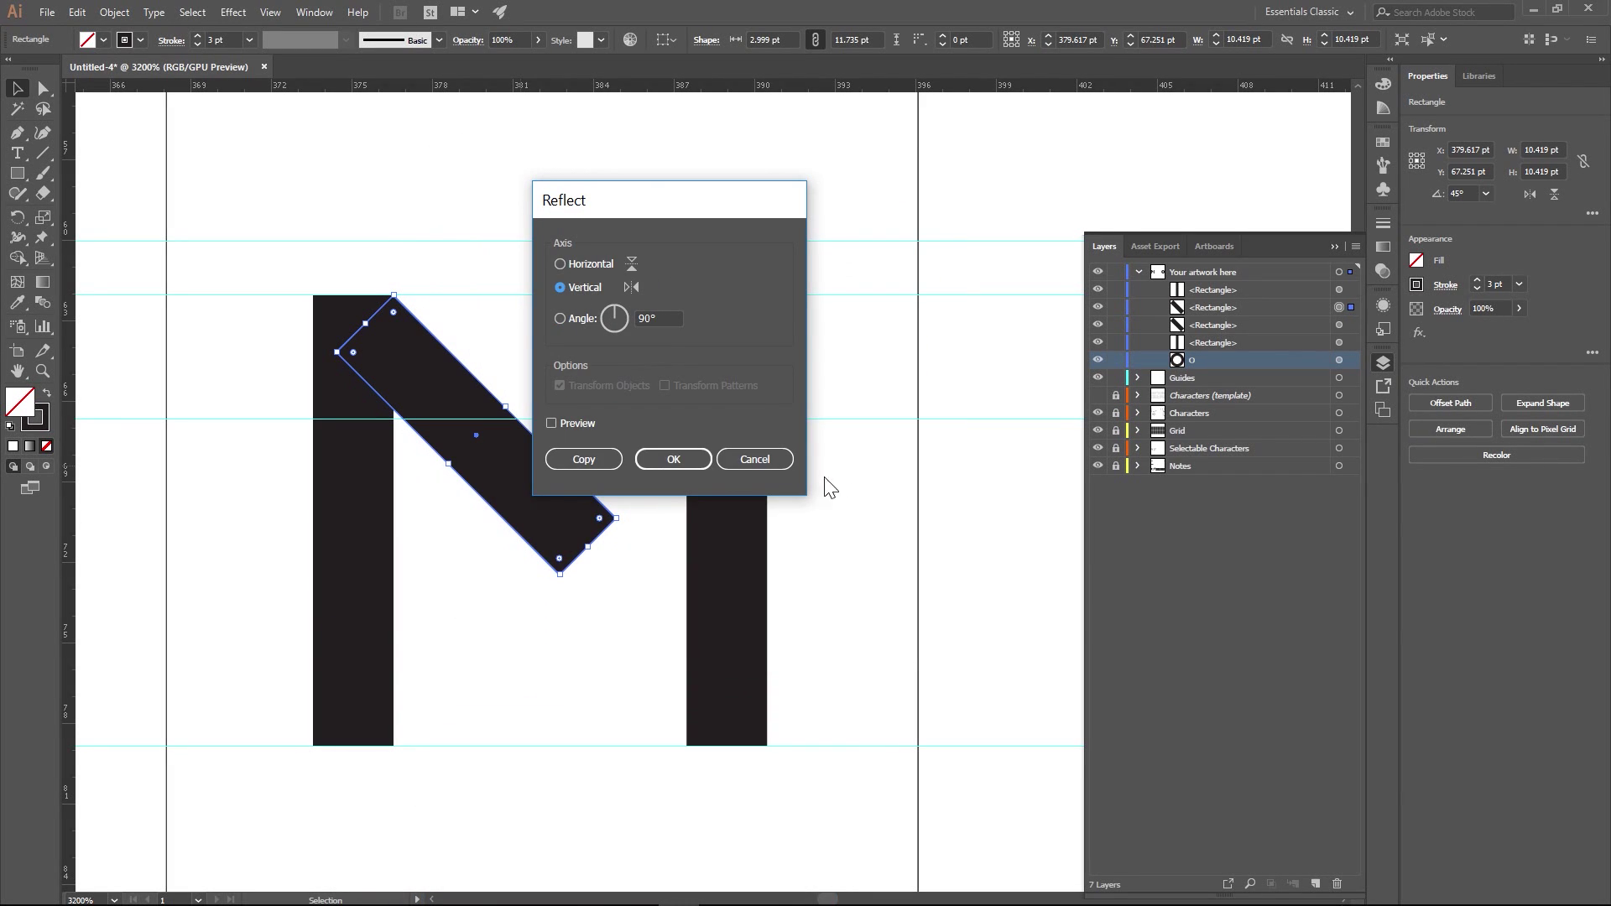
pyautogui.click(686, 462)
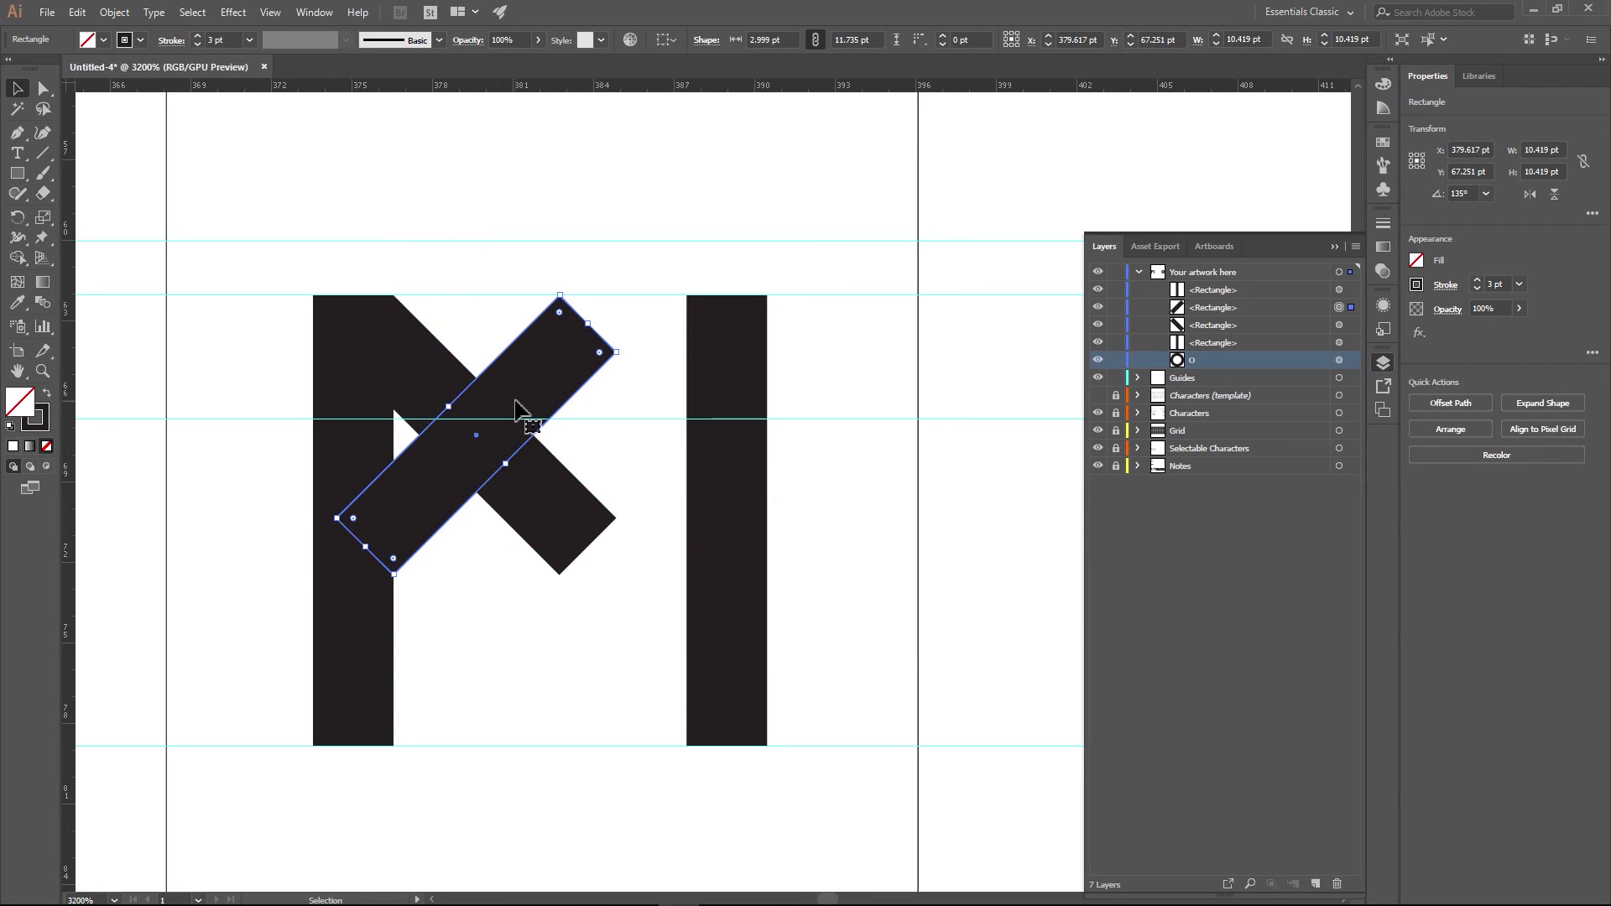
pyautogui.moveTo(535, 356); pyautogui.dragTo(541, 355)
pyautogui.moveTo(625, 363); pyautogui.dragTo(664, 363)
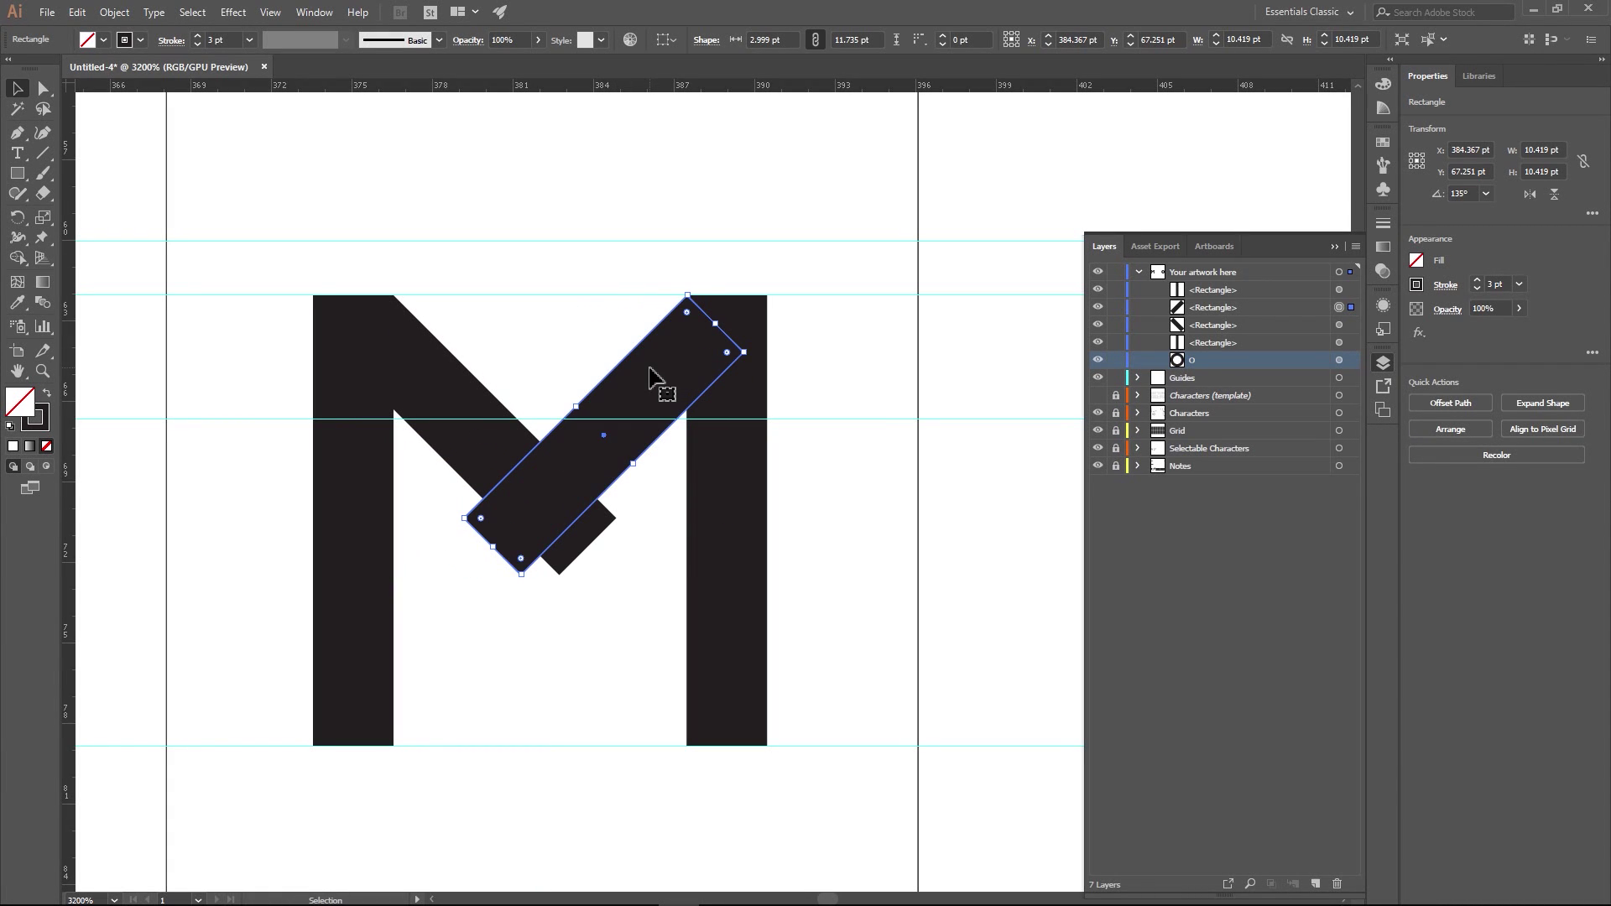
# - Delete the mirrored diagonal and the right stem
pyautogui.press('Delete')
pyautogui.click(743, 436)
pyautogui.press('Delete')
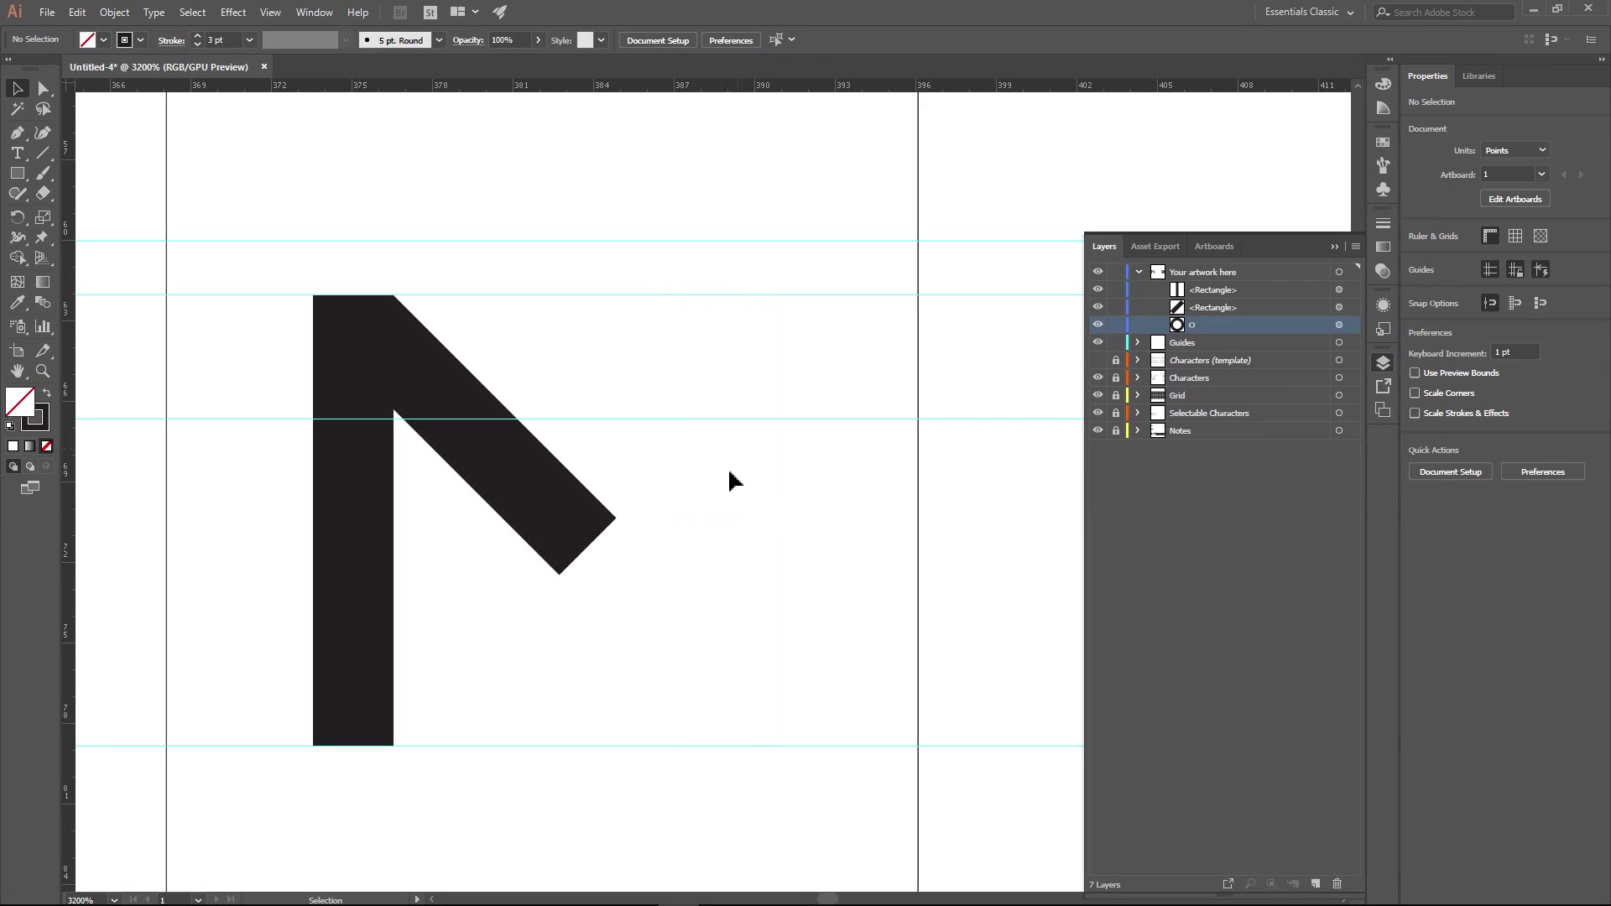
# - Duplicate the left stem and its diagonal together in place, and reflect the copies across the vertical axis
pyautogui.click(430, 388)
pyautogui.keyDown('shift'); pyautogui.click(376, 538); pyautogui.keyUp('shift')
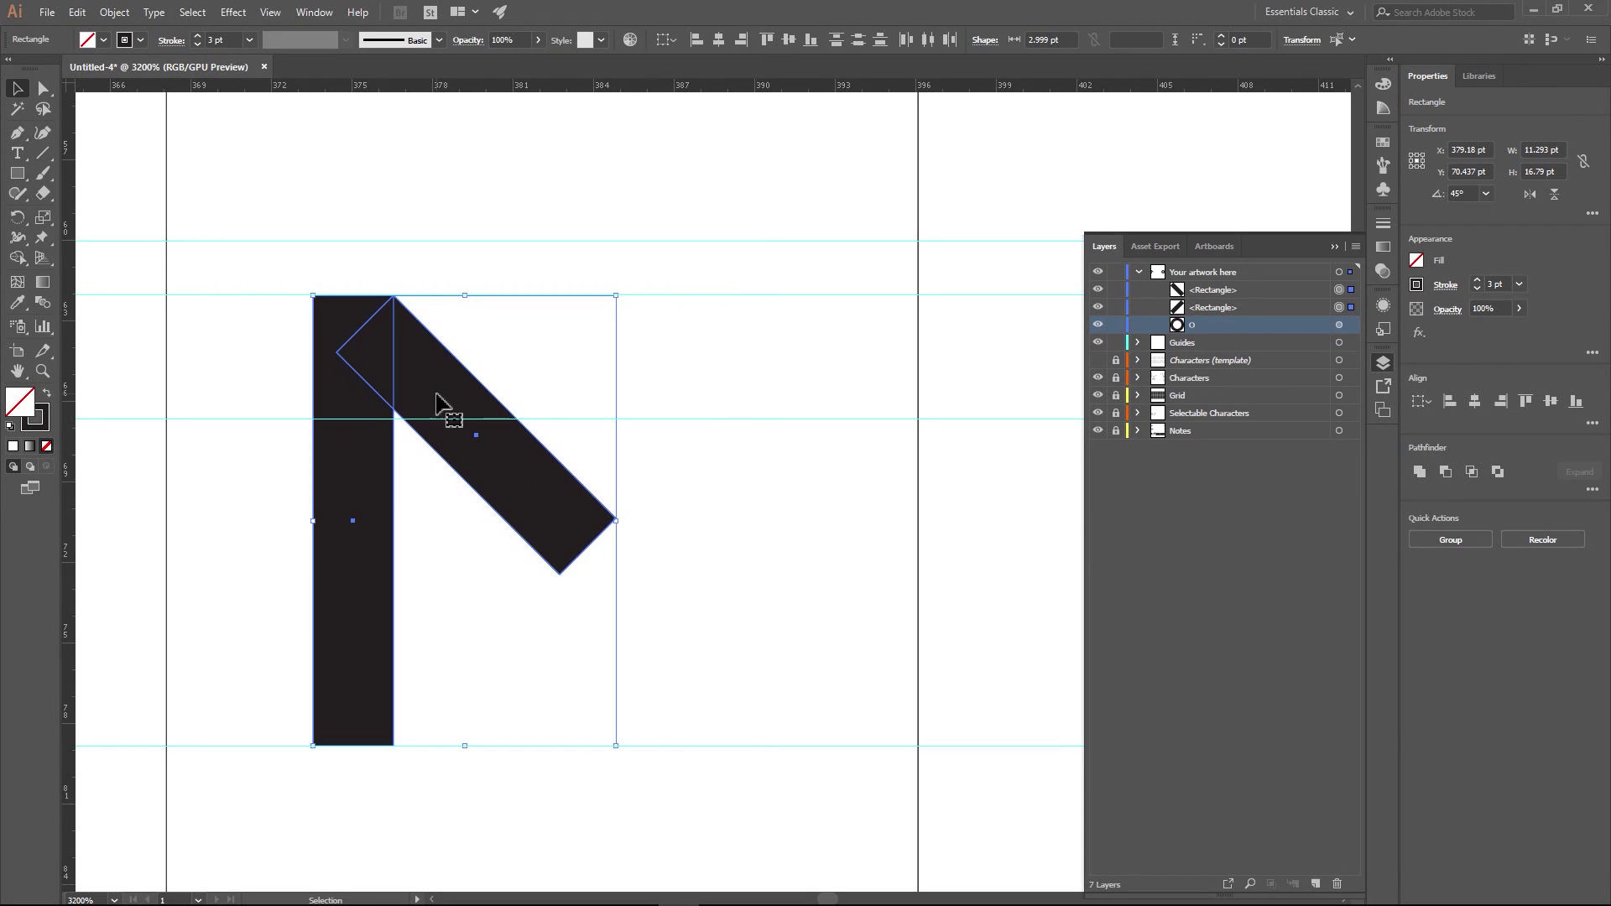
pyautogui.hotkey('ctrl', 'c')
pyautogui.hotkey('ctrl', 'f')
pyautogui.rightClick(373, 466)
pyautogui.moveTo(504, 324)
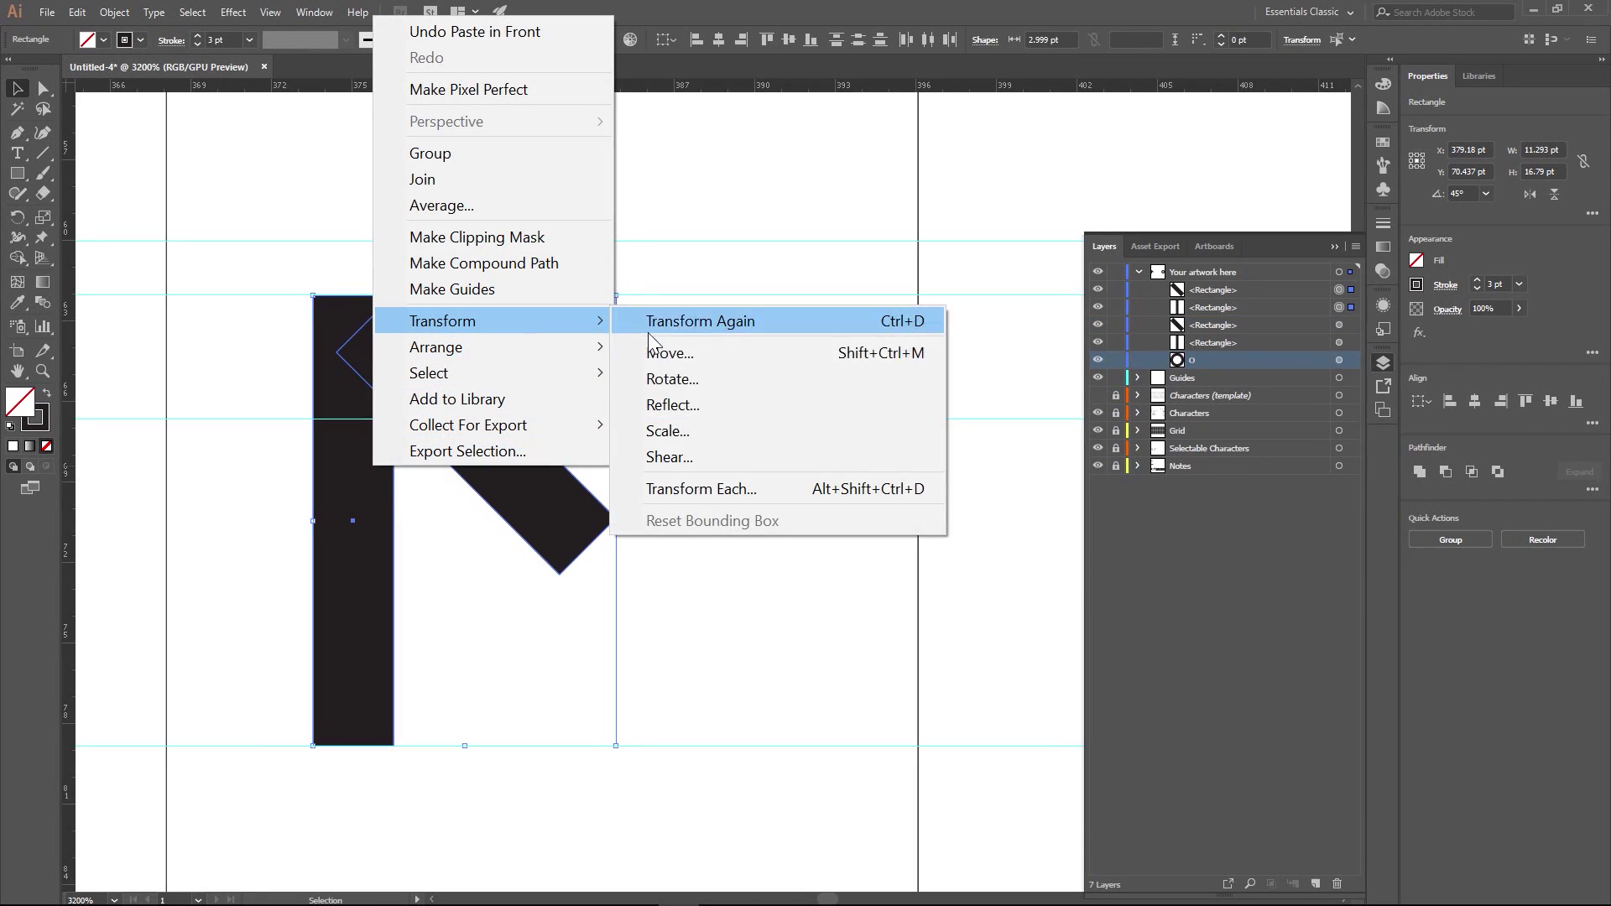
pyautogui.click(675, 405)
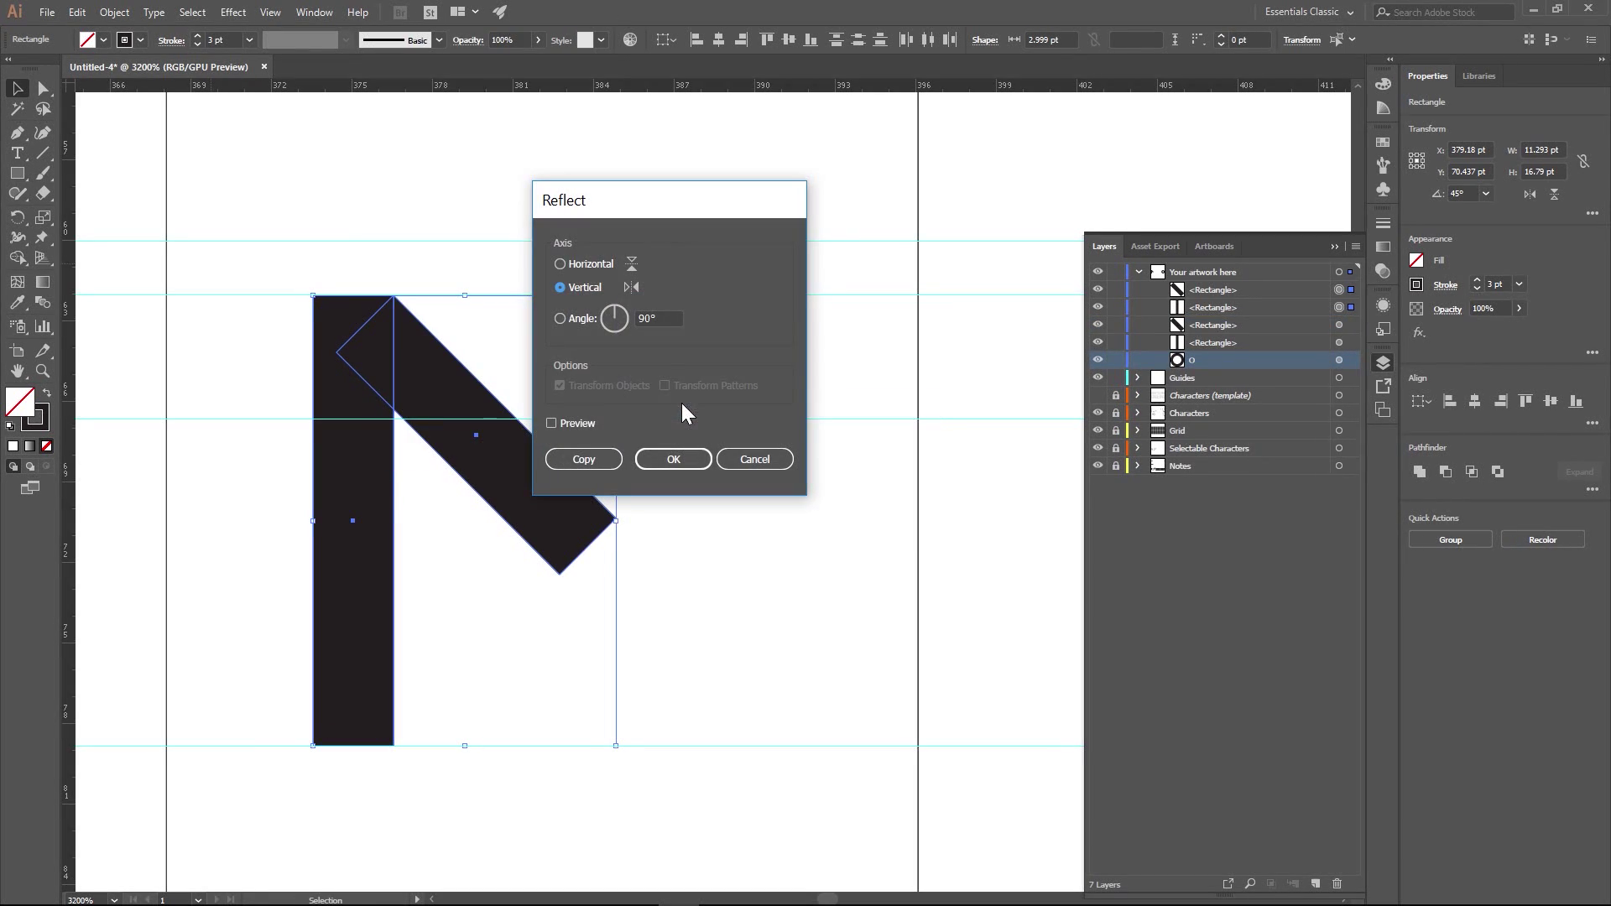
pyautogui.click(674, 459)
# - Move the mirrored half horizontally so the two diagonals cross between the stems to form the M, and deselect it
pyautogui.moveTo(515, 361); pyautogui.dragTo(669, 384)
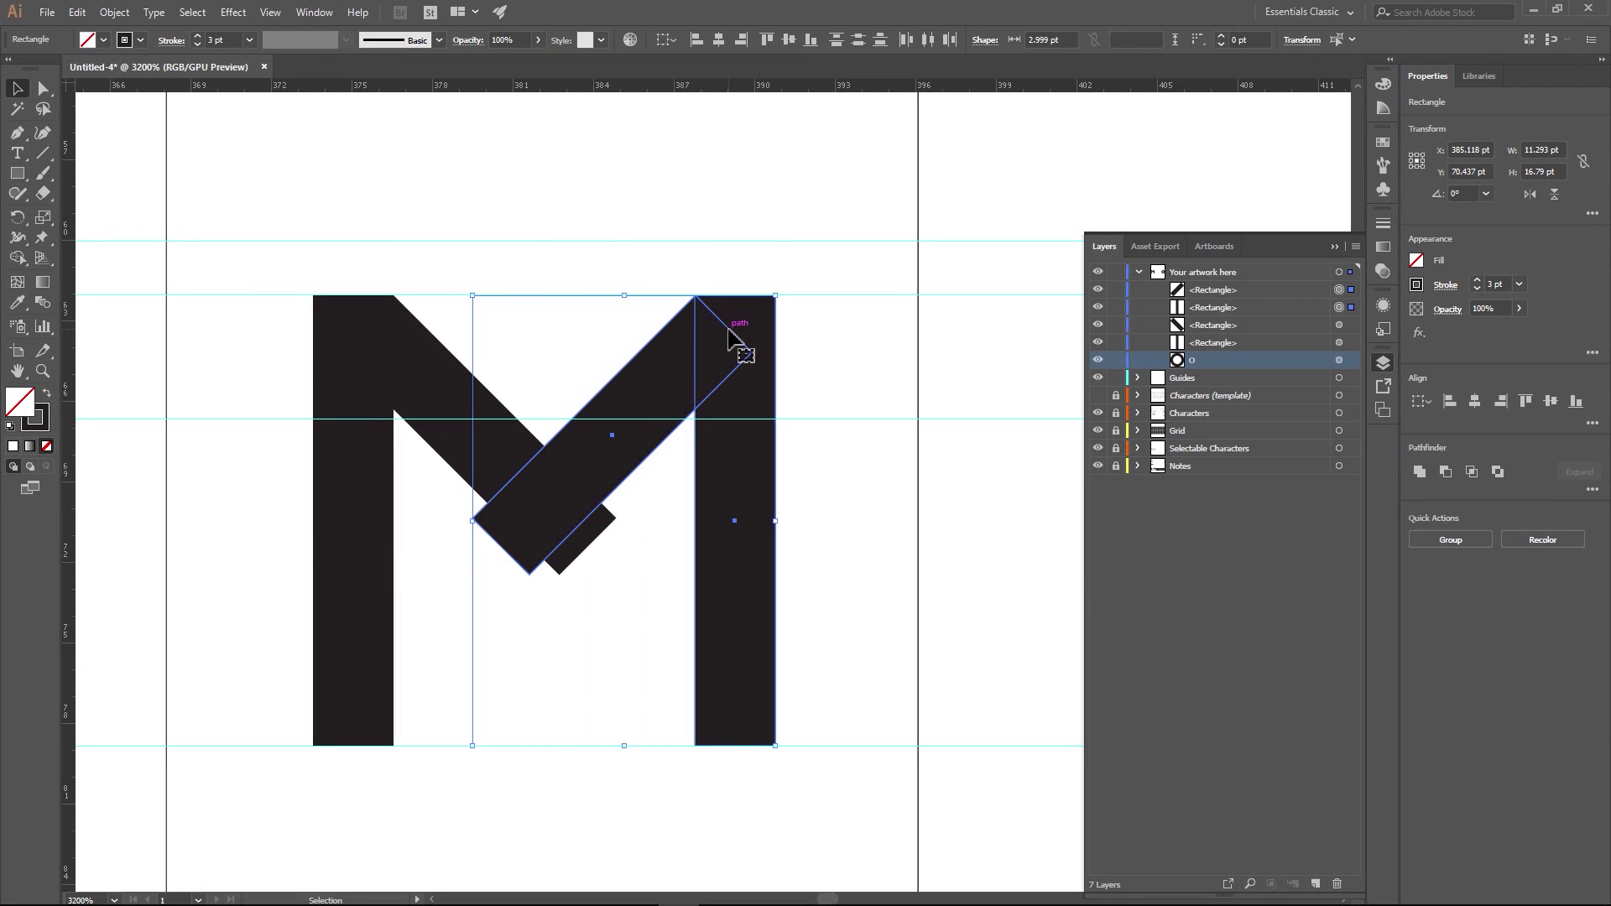
pyautogui.moveTo(729, 331); pyautogui.dragTo(768, 350)
pyautogui.click(810, 361)
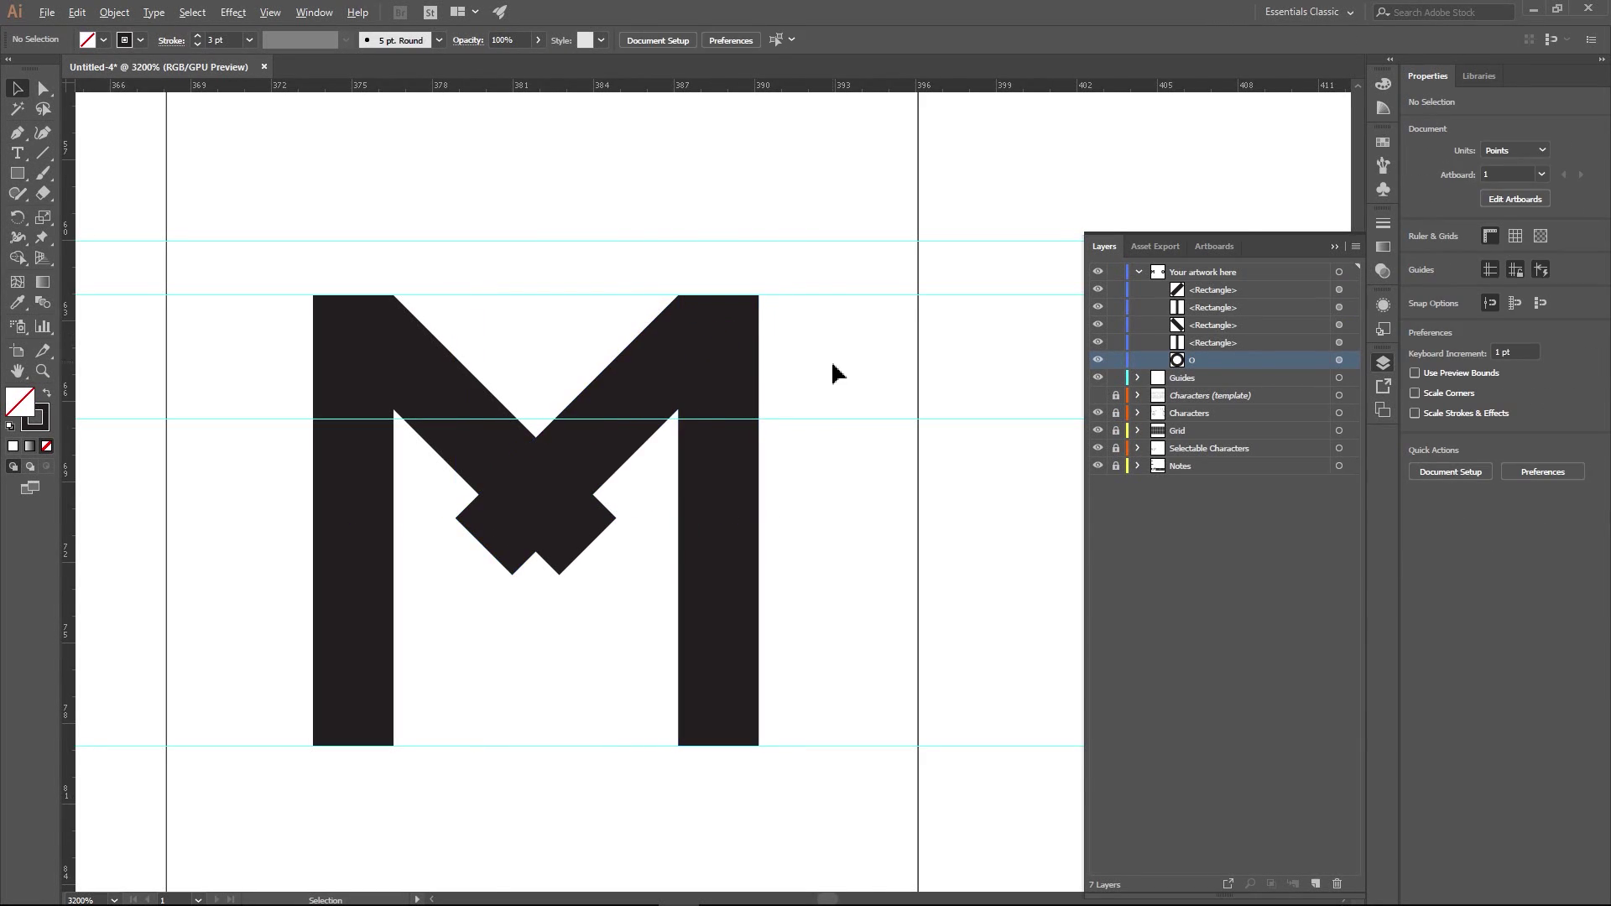
# - Move the M's right stem and its diagonal together horizontally outward to widen the letter
pyautogui.scroll(-2, 835, 367)
pyautogui.click(766, 365)
pyautogui.keyDown('shift'); pyautogui.click(780, 445); pyautogui.keyUp('shift')
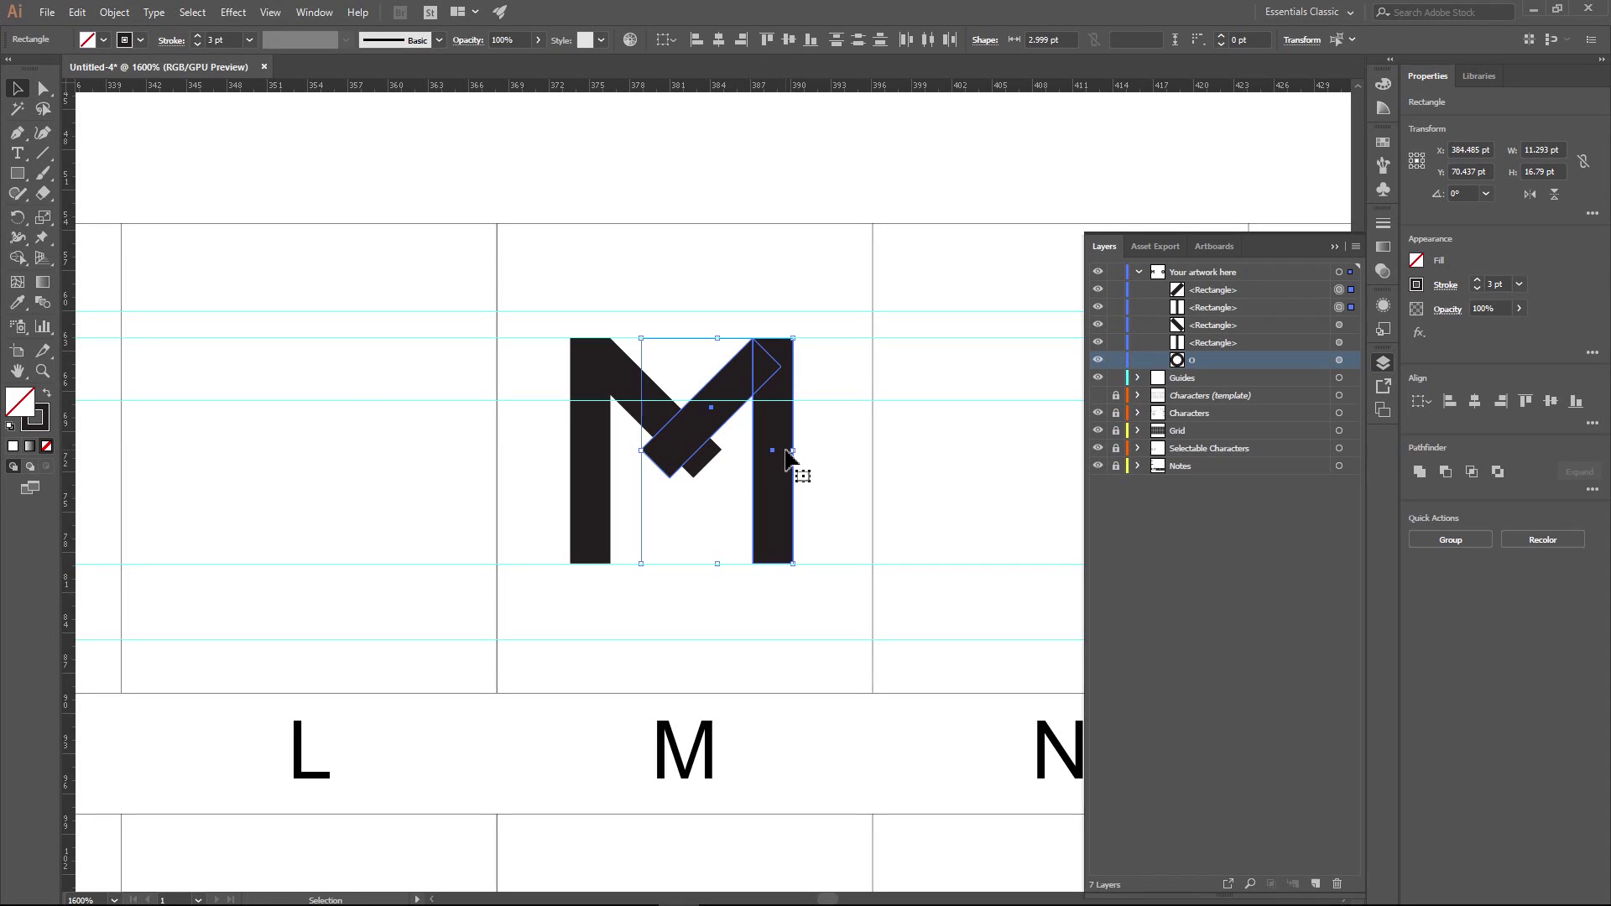
pyautogui.moveTo(760, 367); pyautogui.dragTo(797, 367)
pyautogui.scroll(-3, 847, 483)
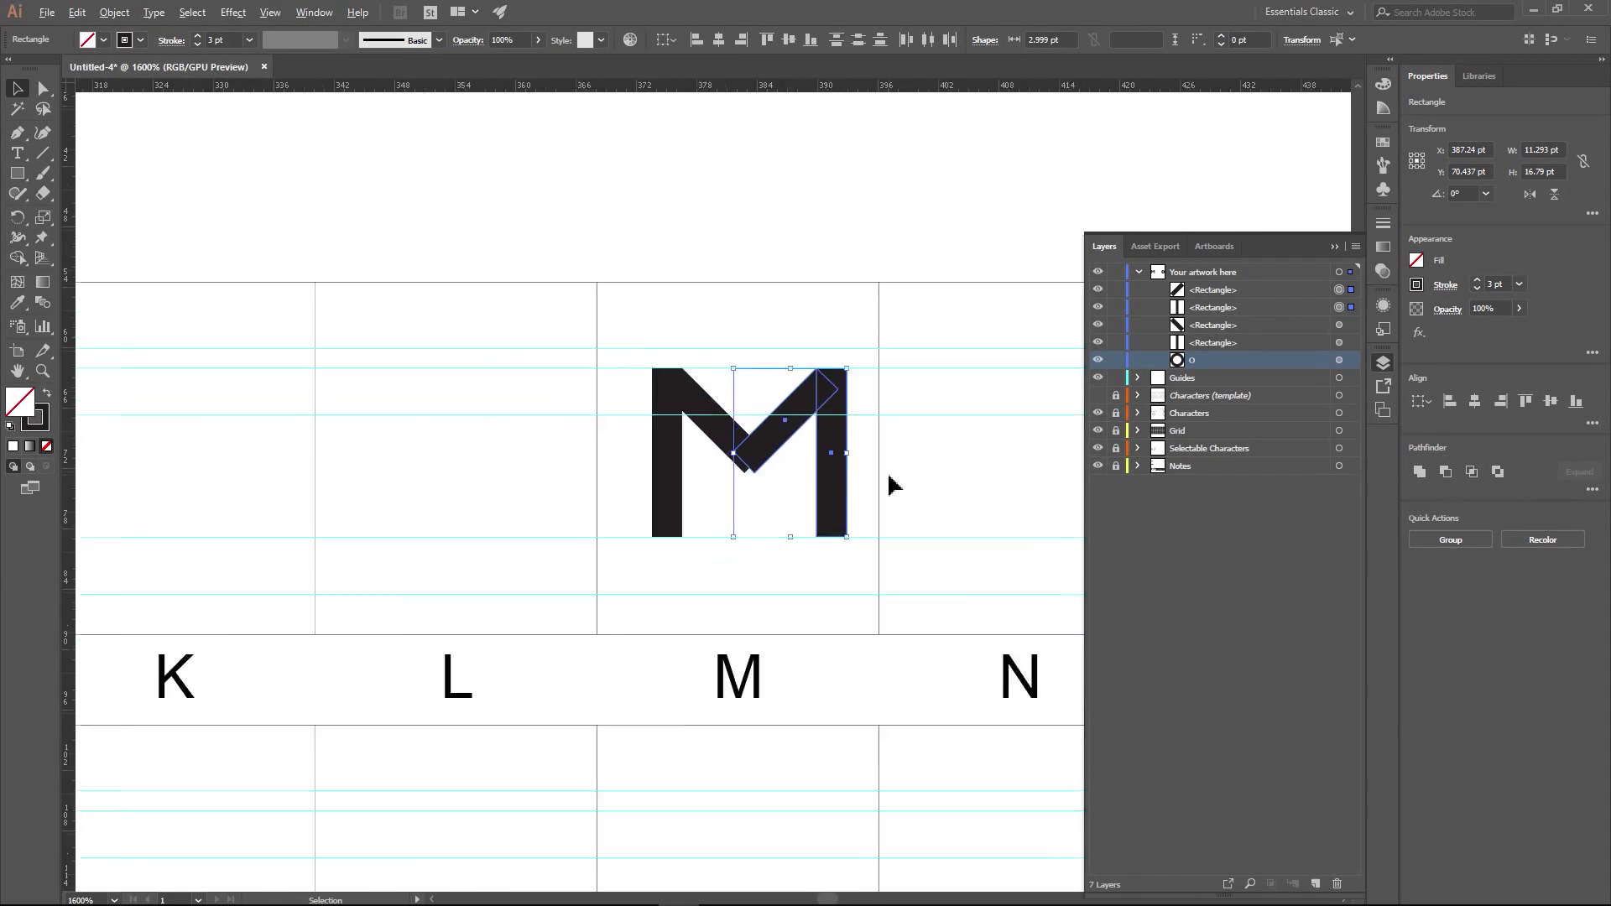
# - Place a copy of the O over the M as a width reference, keeping its vertical position
pyautogui.moveTo(947, 475); pyautogui.dragTo(588, 434)
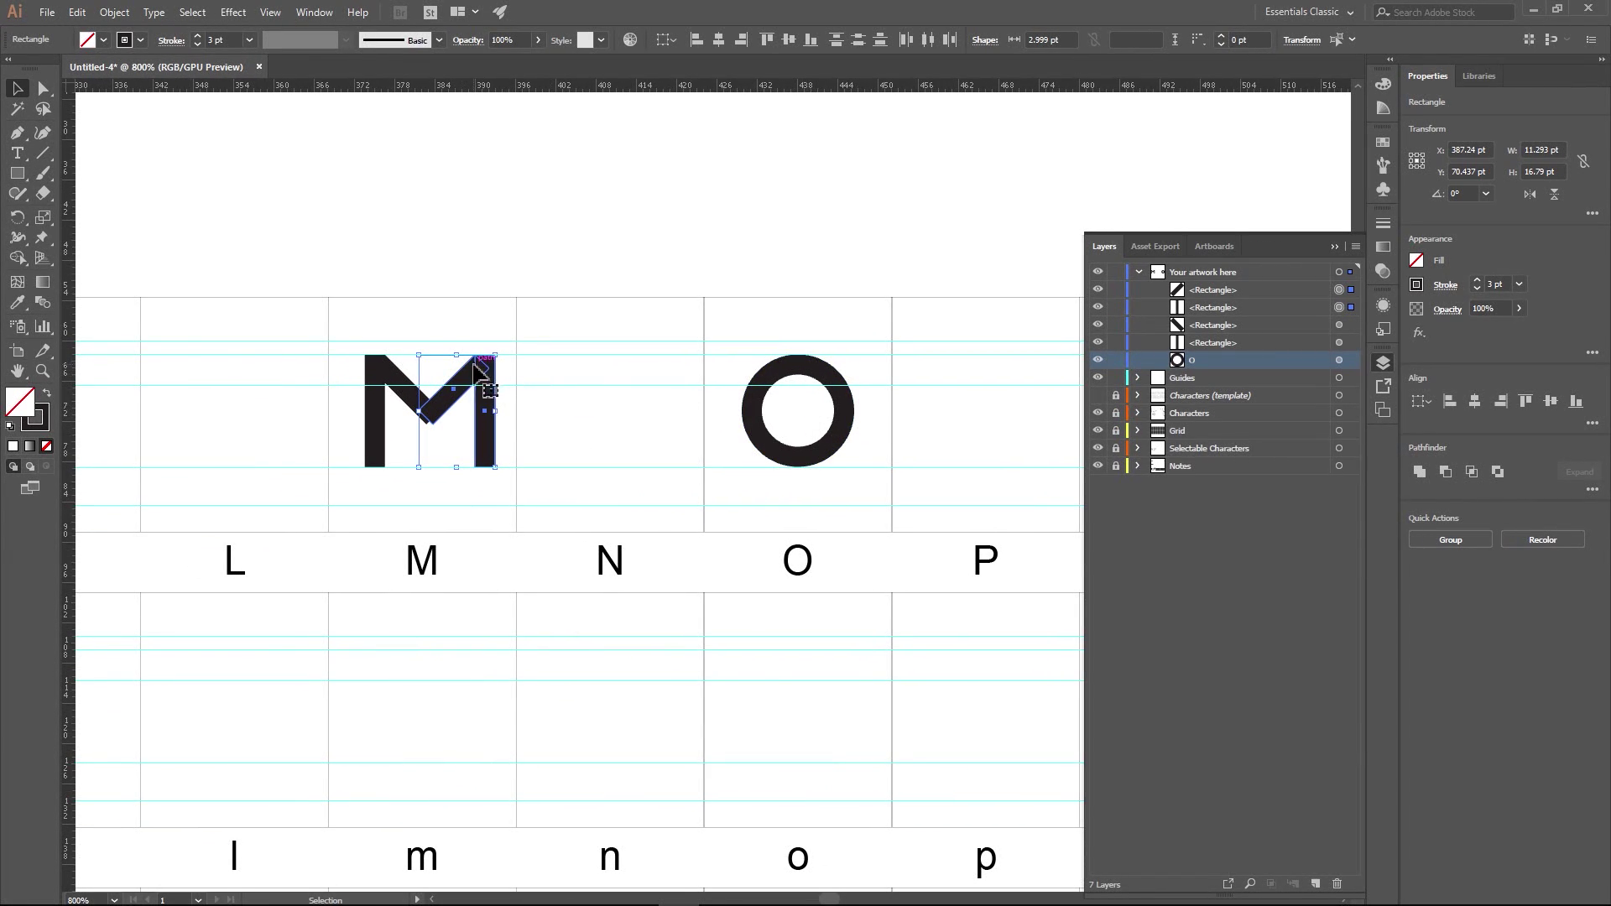
pyautogui.click(475, 277)
pyautogui.click(848, 413)
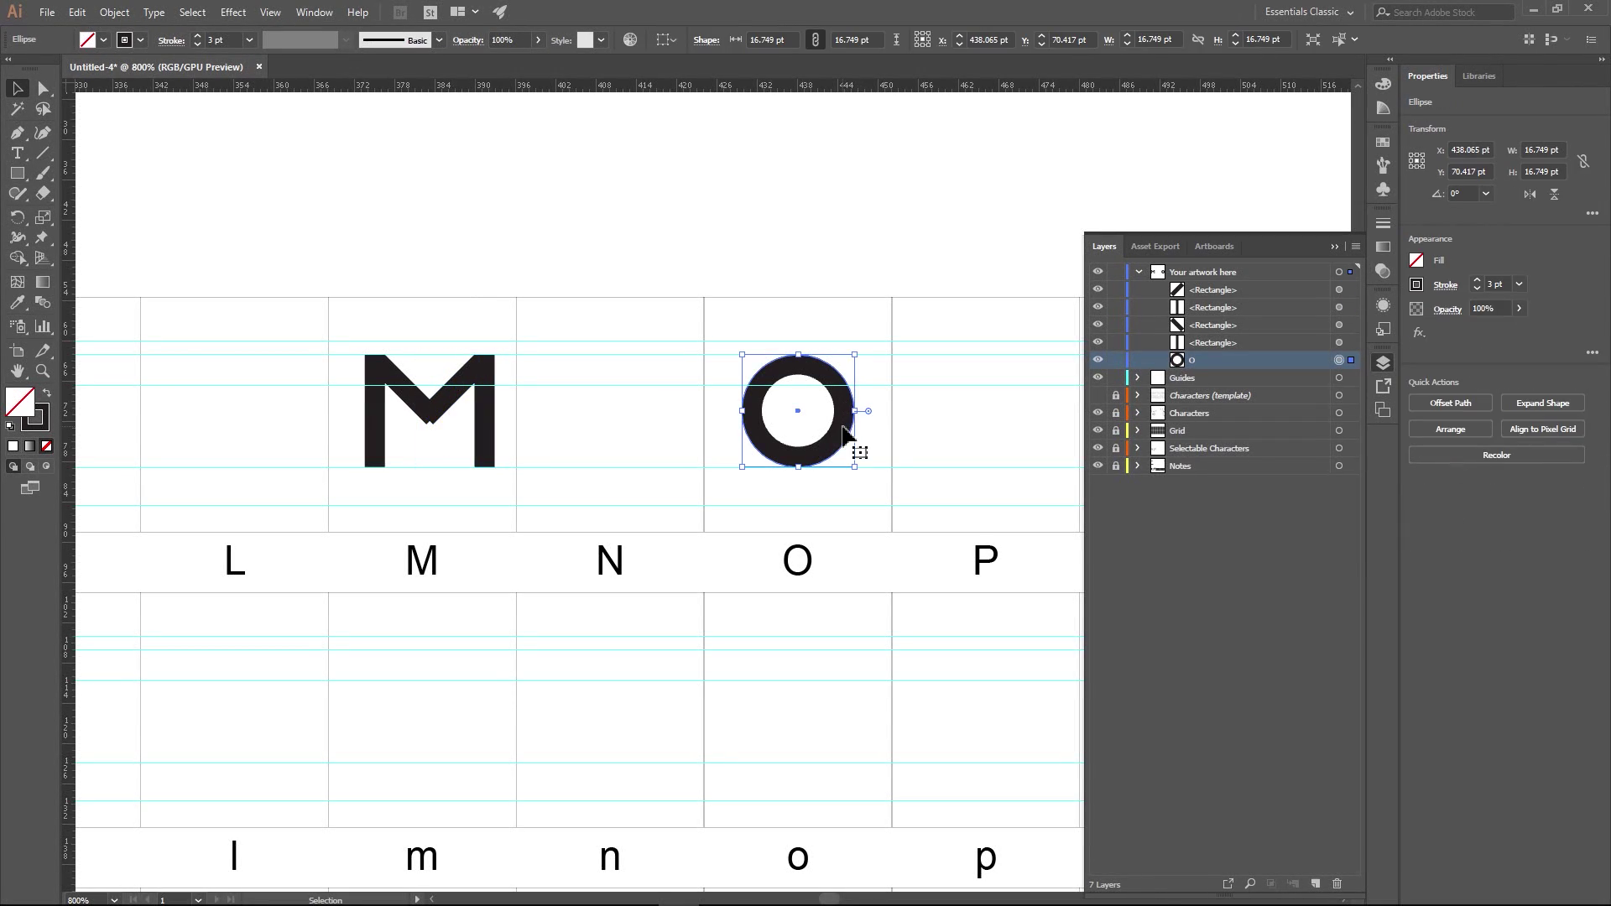
pyautogui.moveTo(848, 438); pyautogui.dragTo(473, 431)
# - Move the M's right stem and diagonal horizontally inward until the stem's outer edge meets the O copy's right edge
pyautogui.scroll(4, 439, 439)
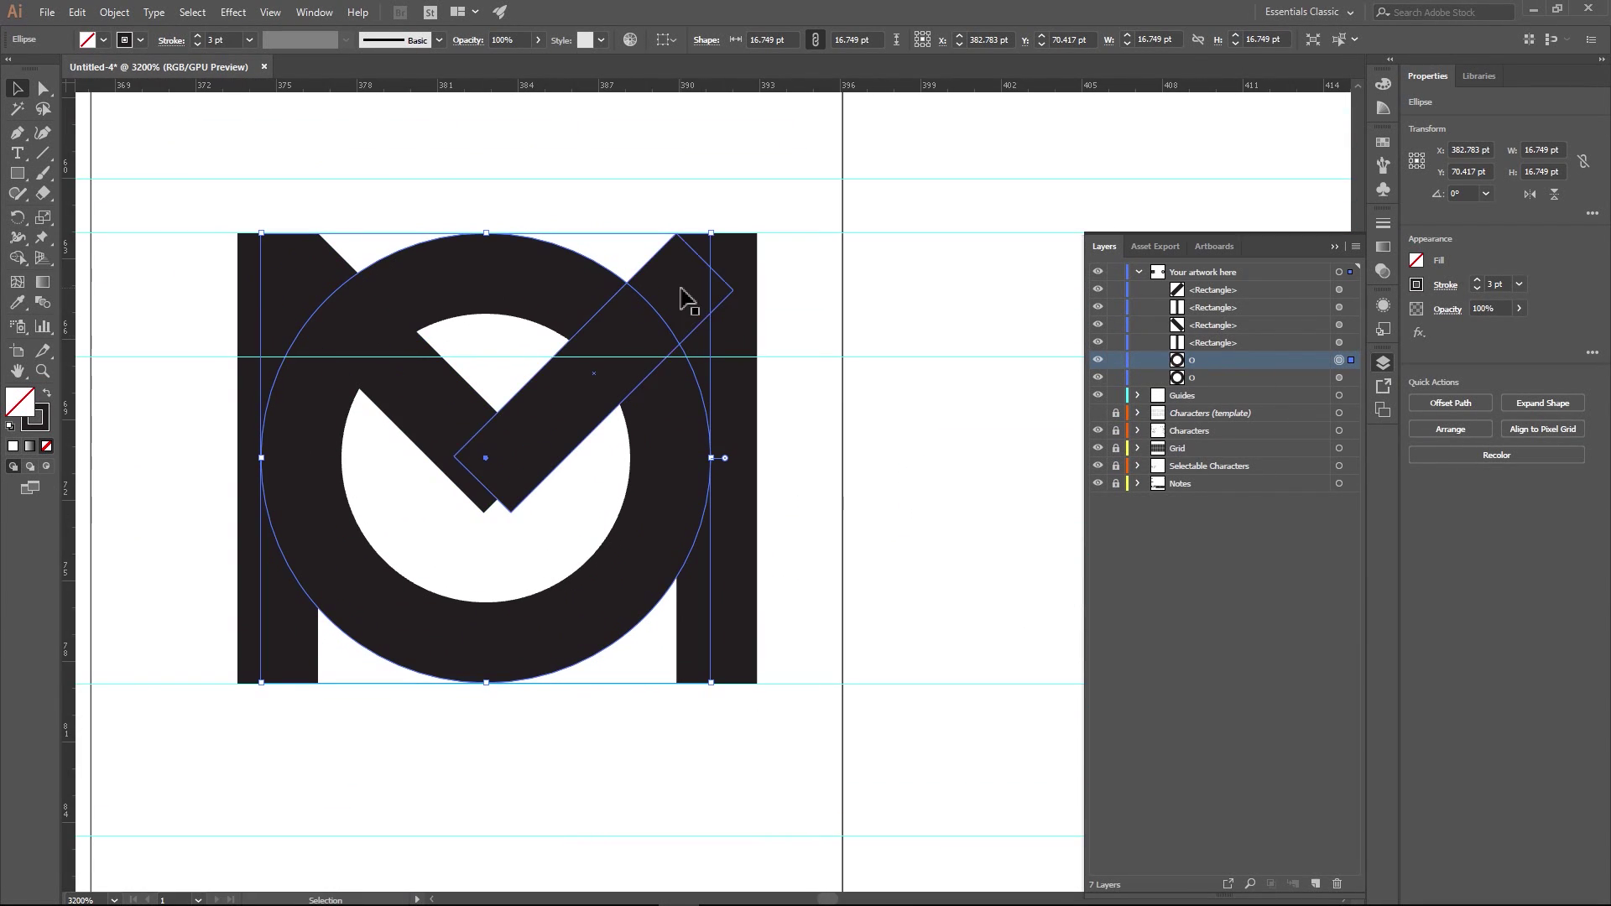
pyautogui.click(722, 342)
pyautogui.keyDown('shift'); pyautogui.click(668, 270); pyautogui.keyUp('shift')
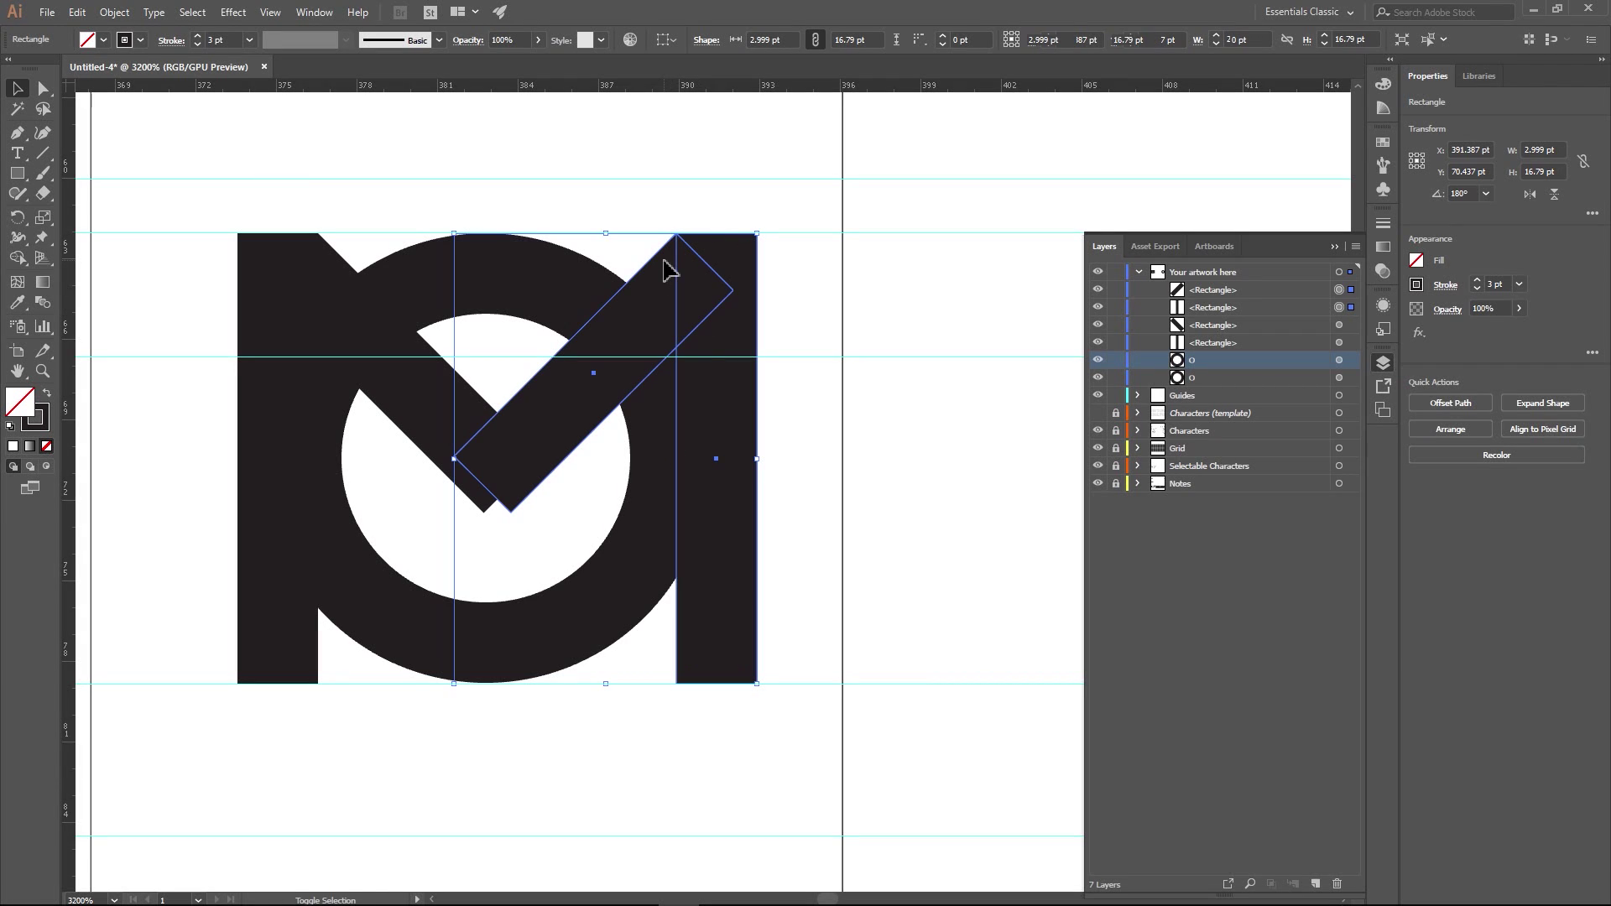
pyautogui.moveTo(667, 265); pyautogui.dragTo(621, 265)
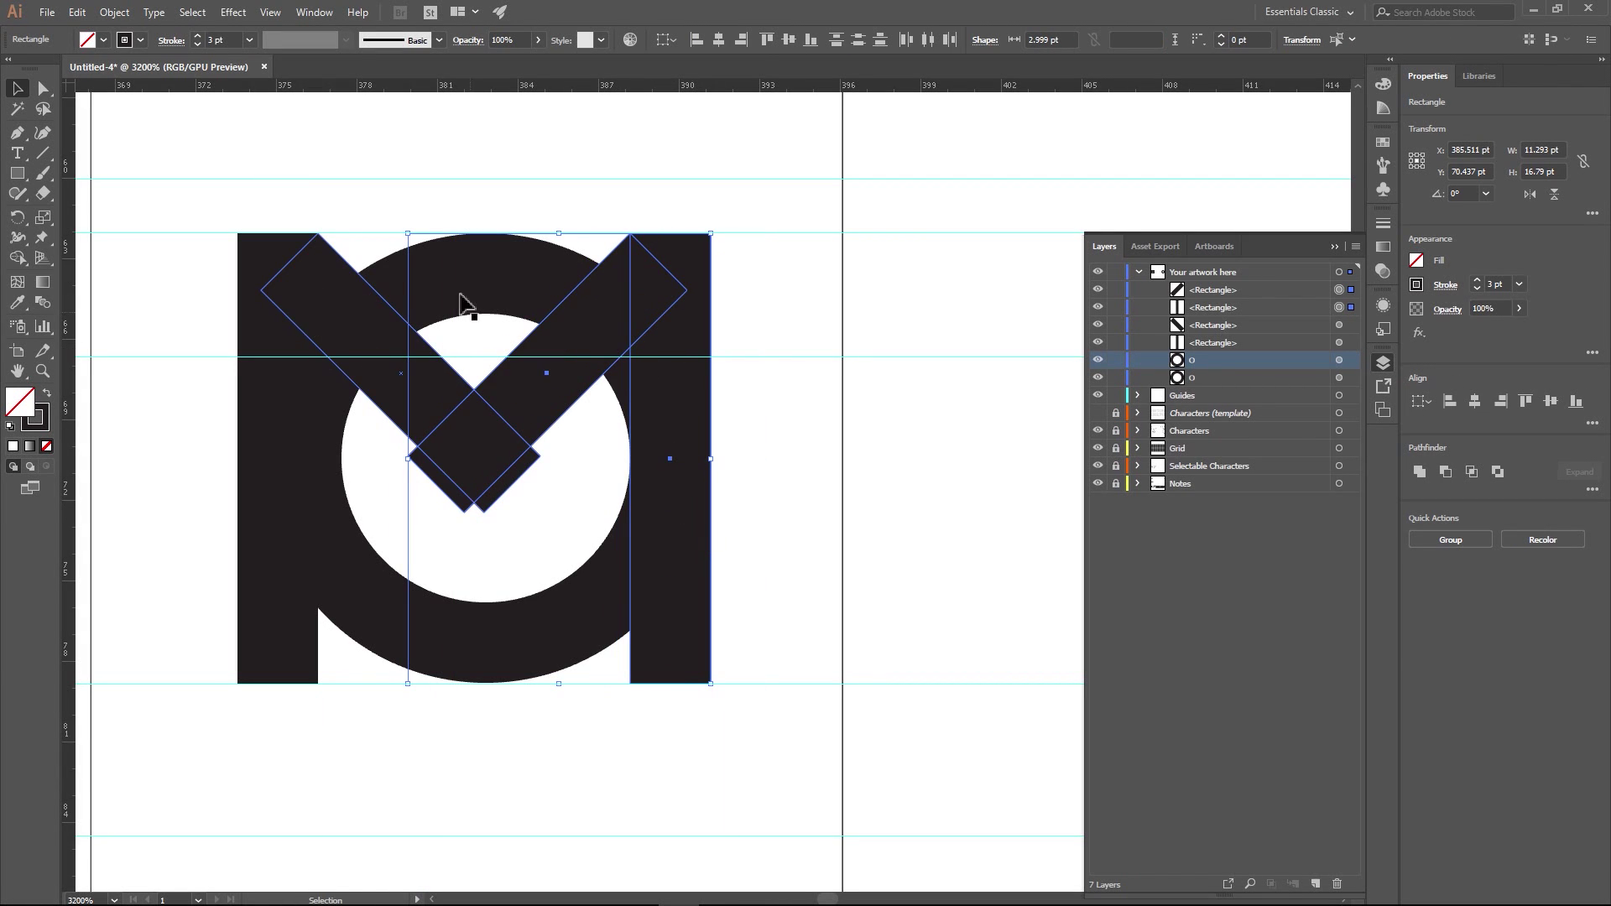
# - Move the left stem and diagonal inward to the O copy's left edge, and delete the O copy
pyautogui.click(252, 255)
pyautogui.keyDown('shift'); pyautogui.click(351, 291); pyautogui.keyUp('shift')
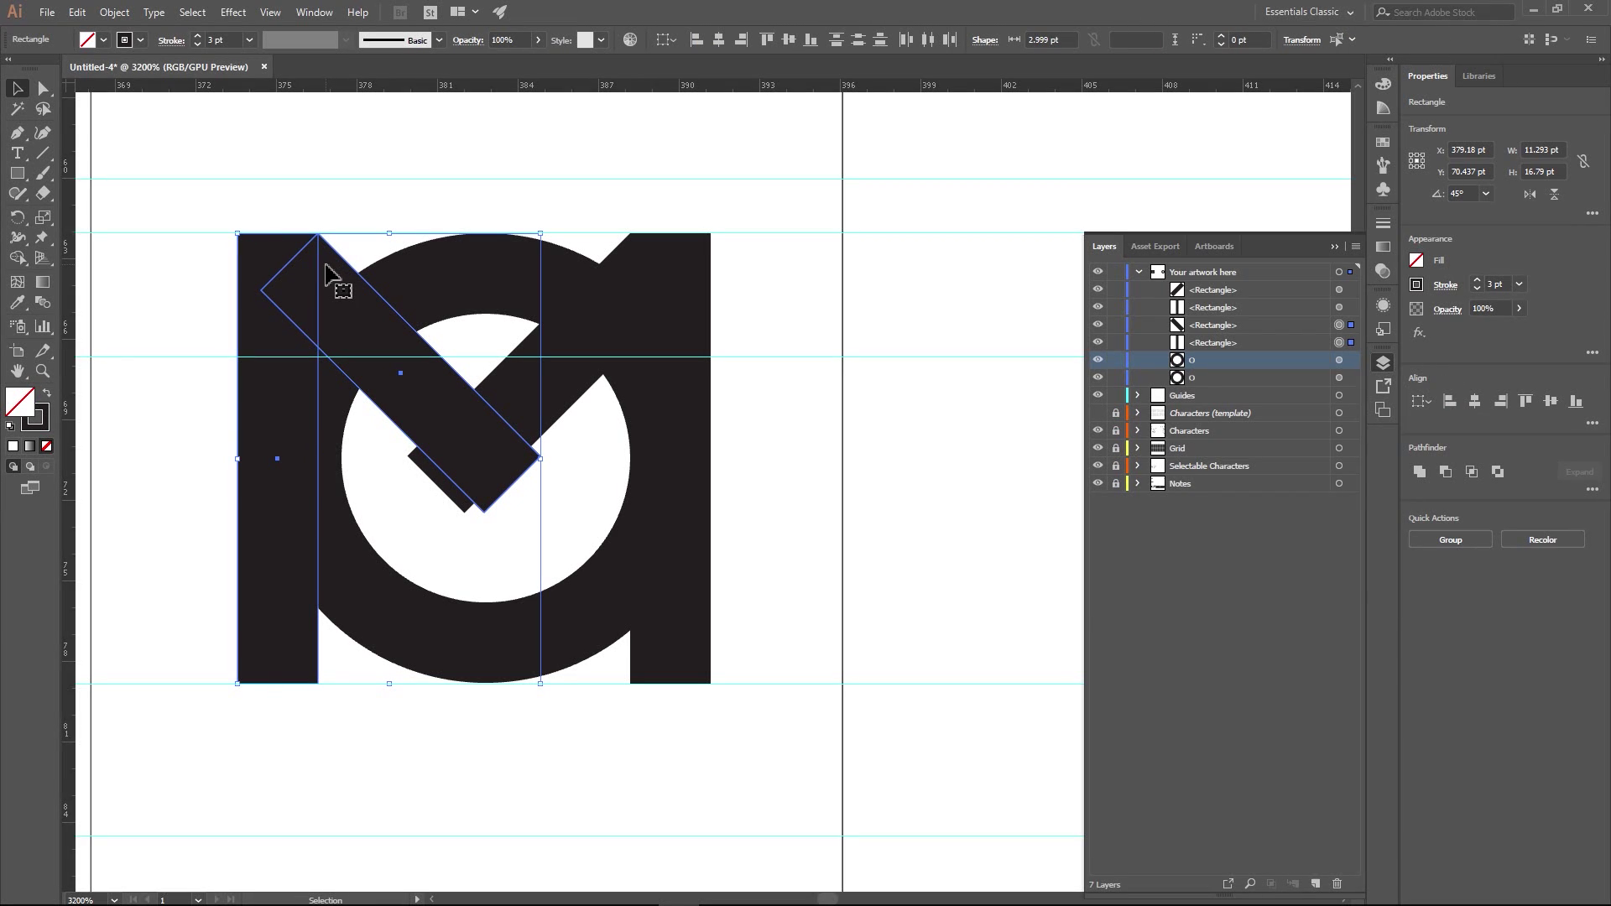
pyautogui.moveTo(339, 267); pyautogui.dragTo(363, 266)
pyautogui.click(398, 168)
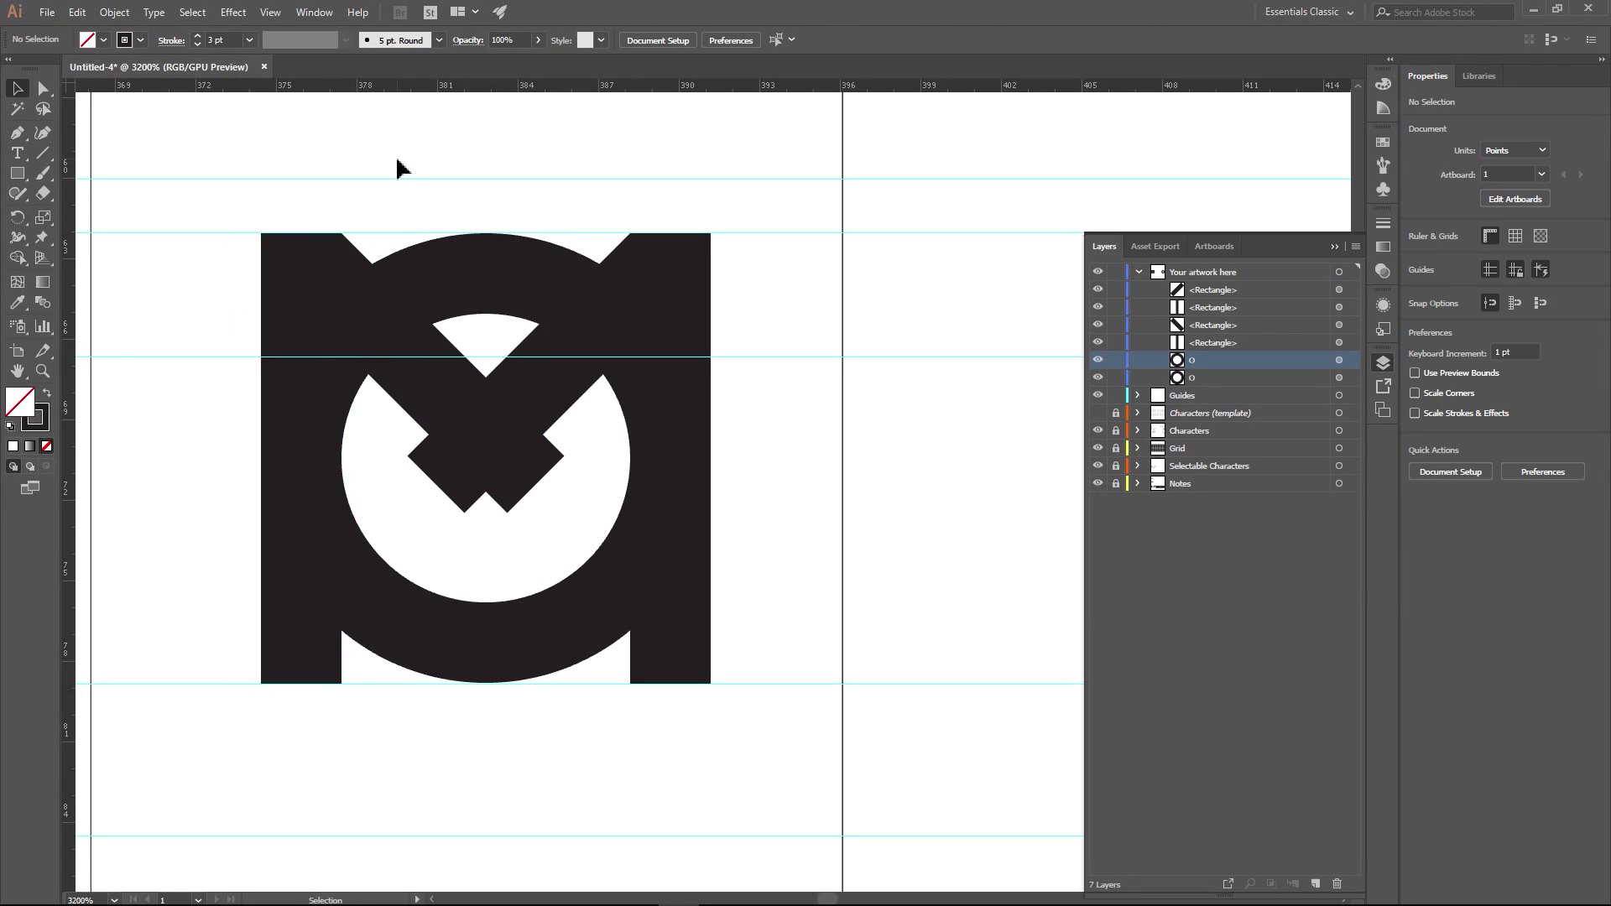
pyautogui.click(517, 273)
pyautogui.press('Delete')
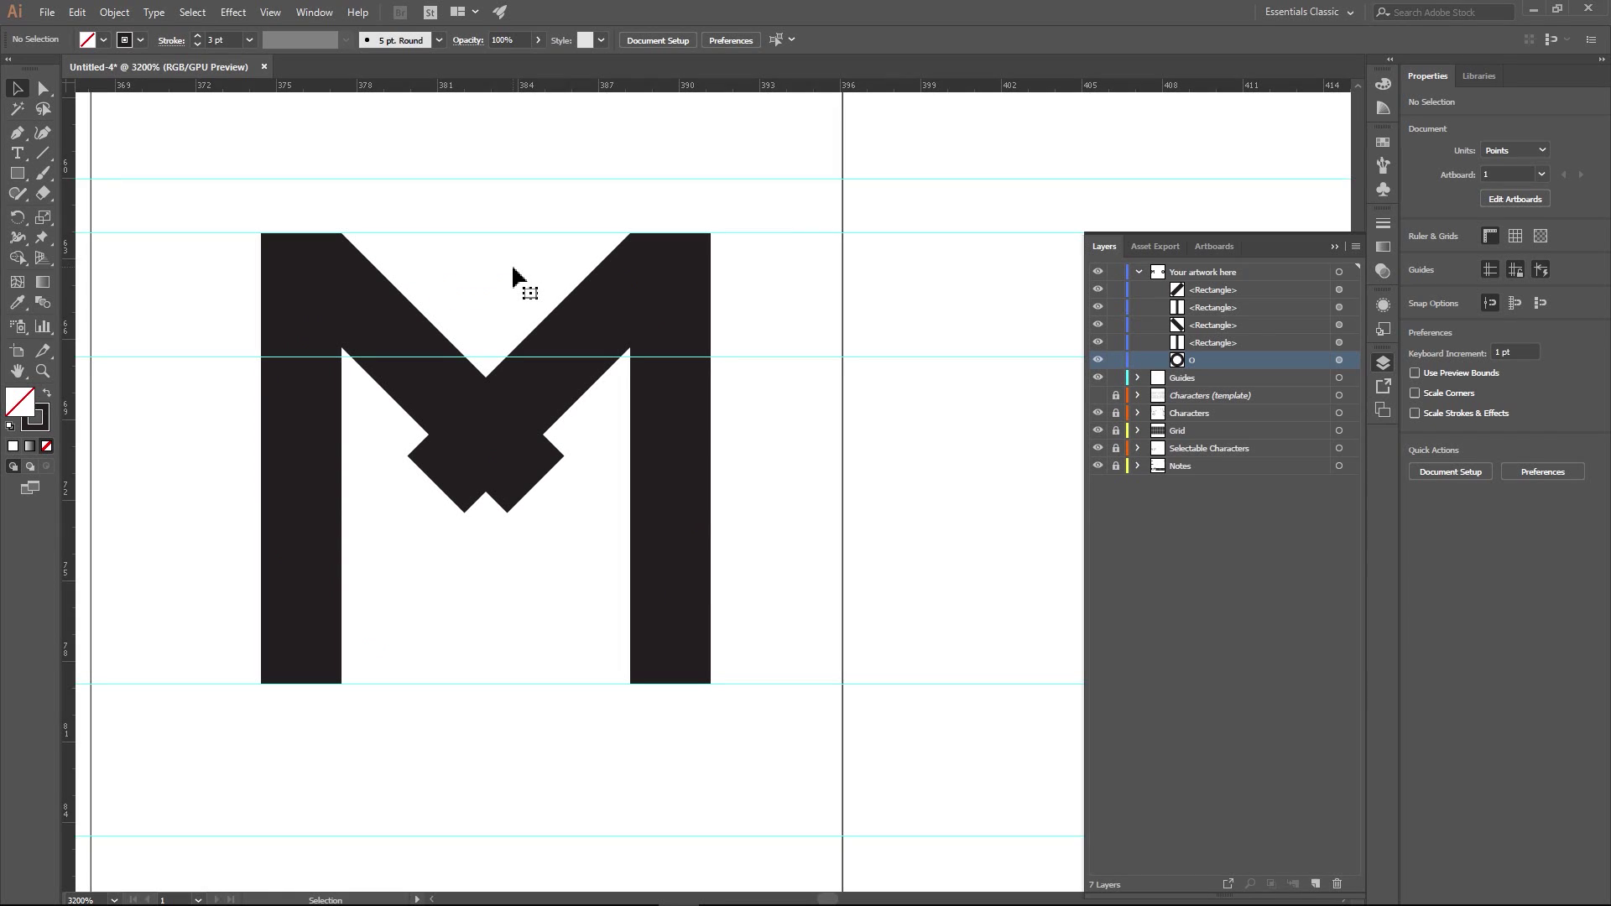
# - Shorten both of the M's diagonals so they meet in one clean point at the centre, and deselect
pyautogui.click(530, 403)
pyautogui.moveTo(439, 487)
pyautogui.mouseDown()
pyautogui.moveTo(480, 458)
pyautogui.moveTo(461, 461)
pyautogui.moveTo(523, 467)
pyautogui.mouseUp()
pyautogui.click(539, 482)
pyautogui.click(549, 569)
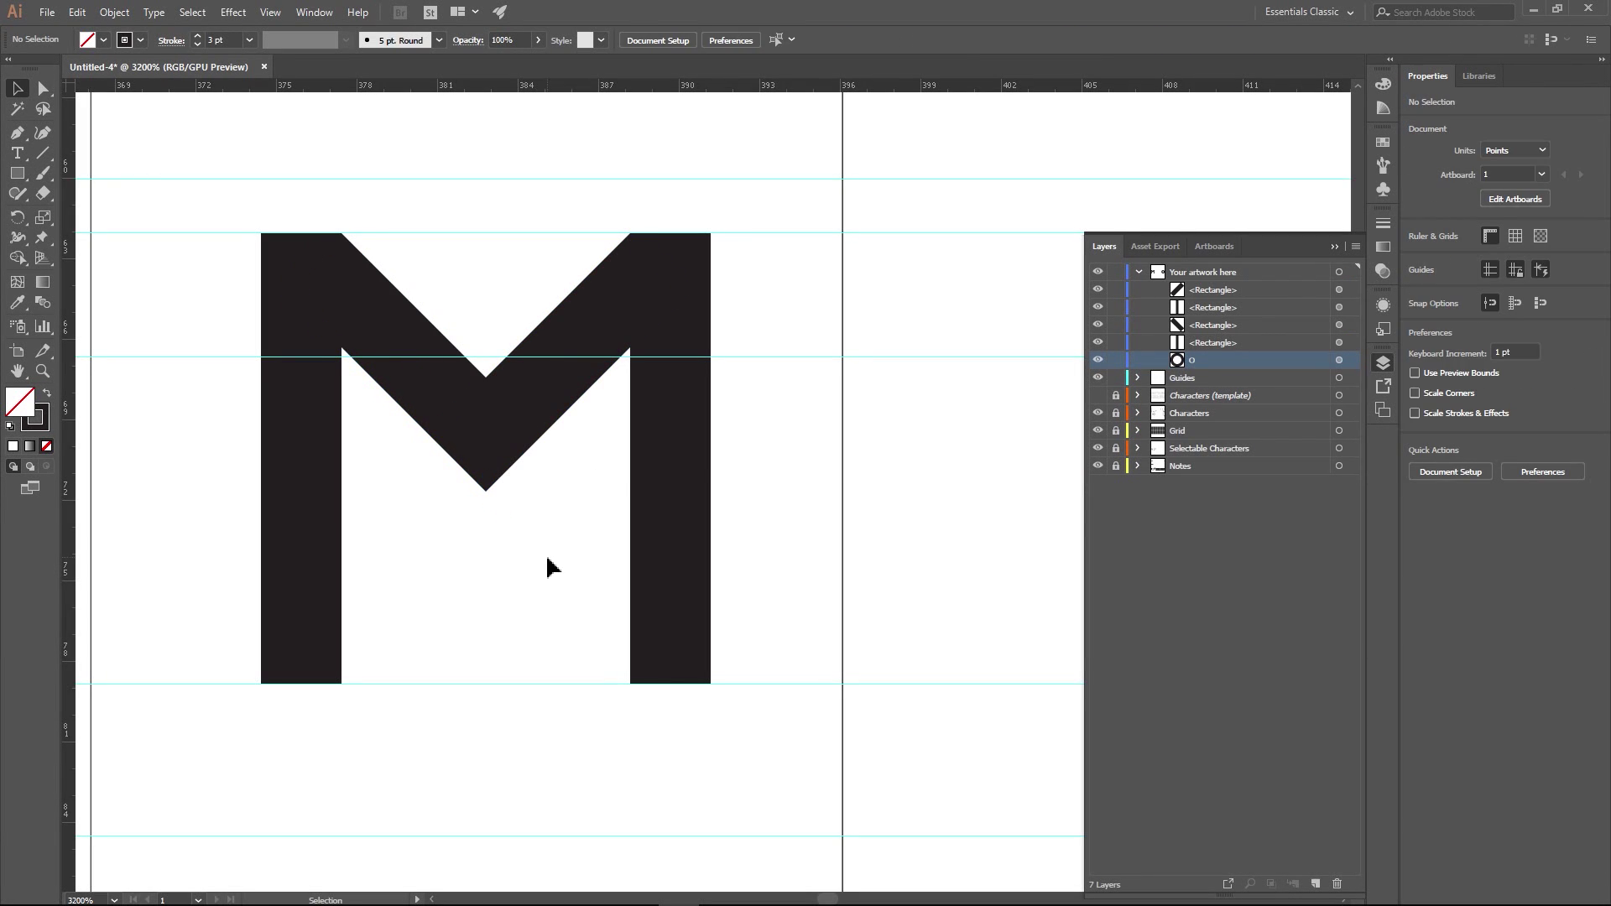
# - Examine the M beside the O in the template's uppercase row, checking its overall width and proportions
pyautogui.hotkey('ctrl', '0')
pyautogui.scroll(3, 720, 313)
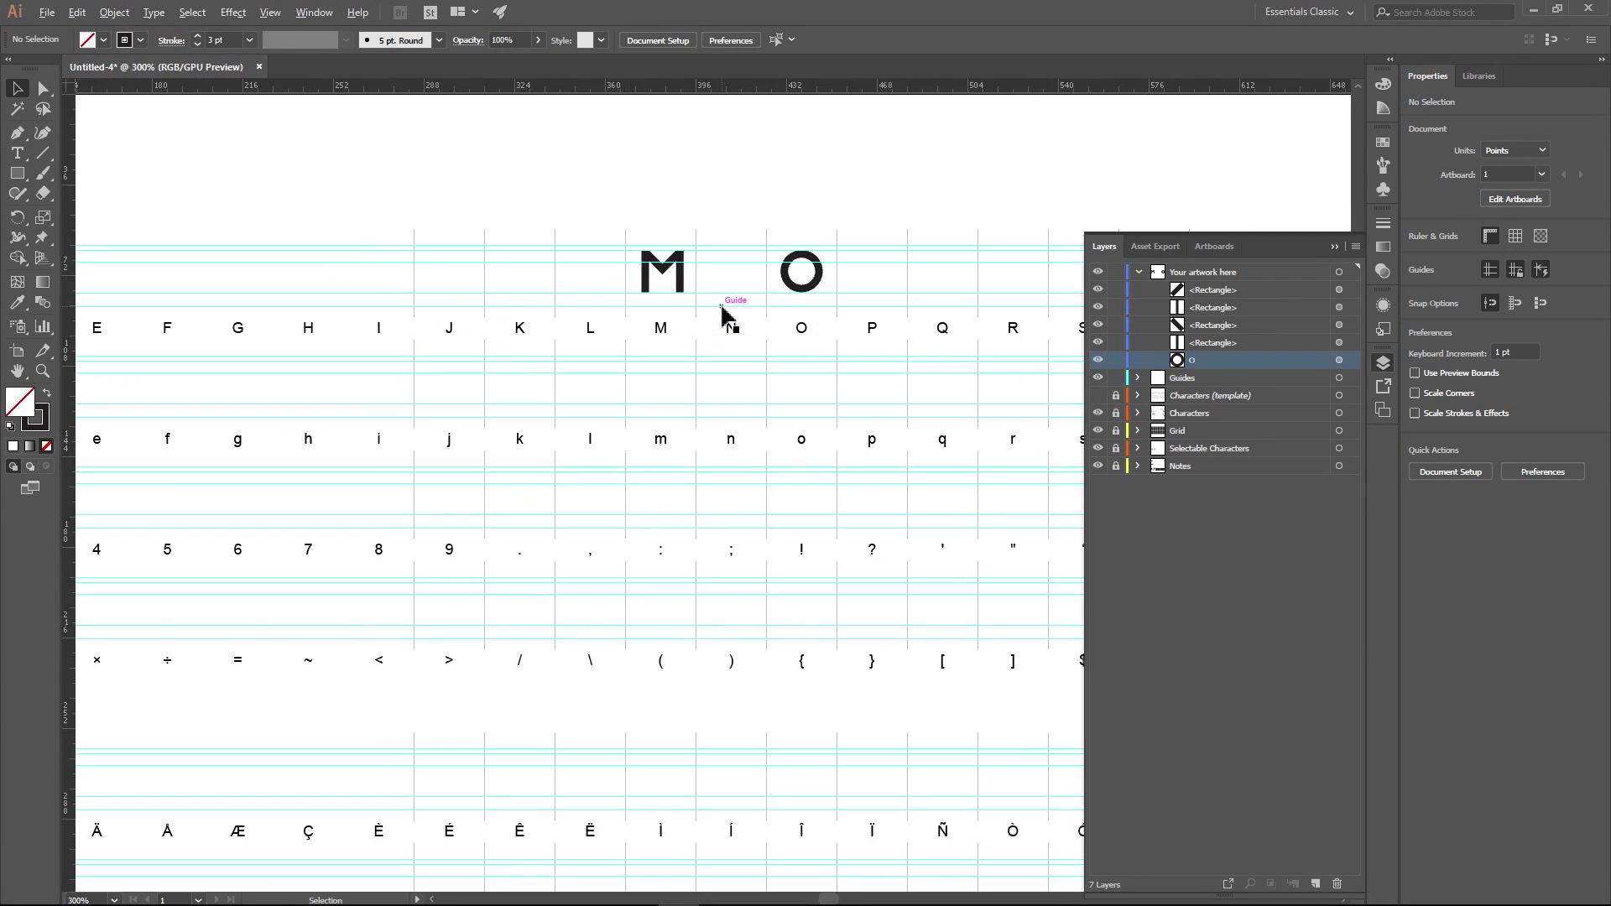
pyautogui.moveTo(779, 283); pyautogui.dragTo(618, 392)
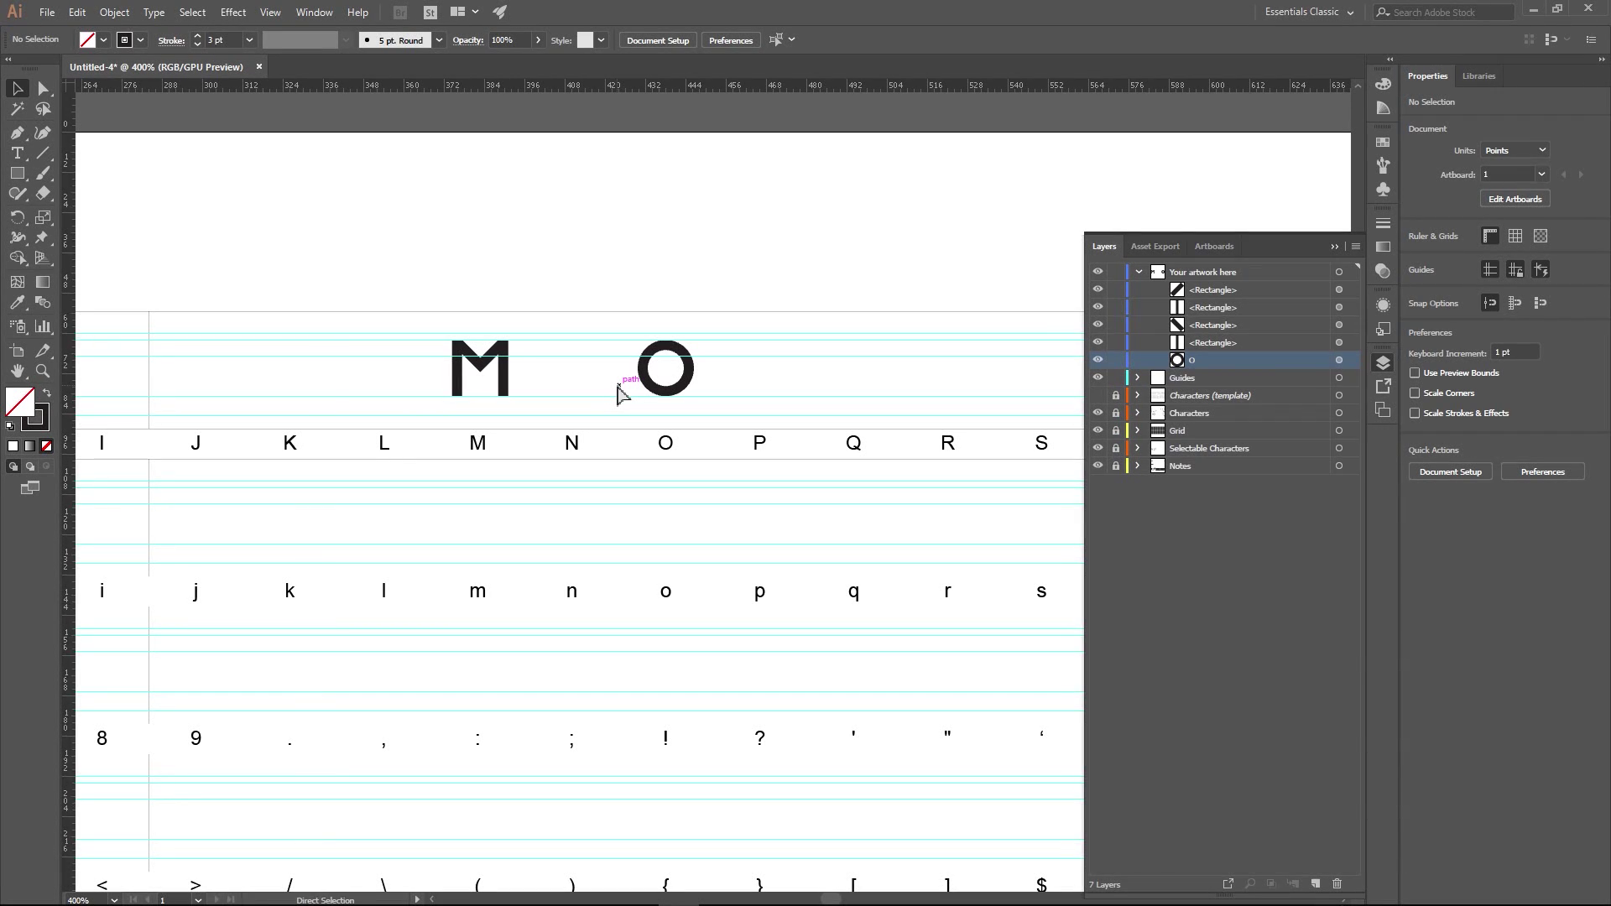
pyautogui.hotkey('ctrl', '1')
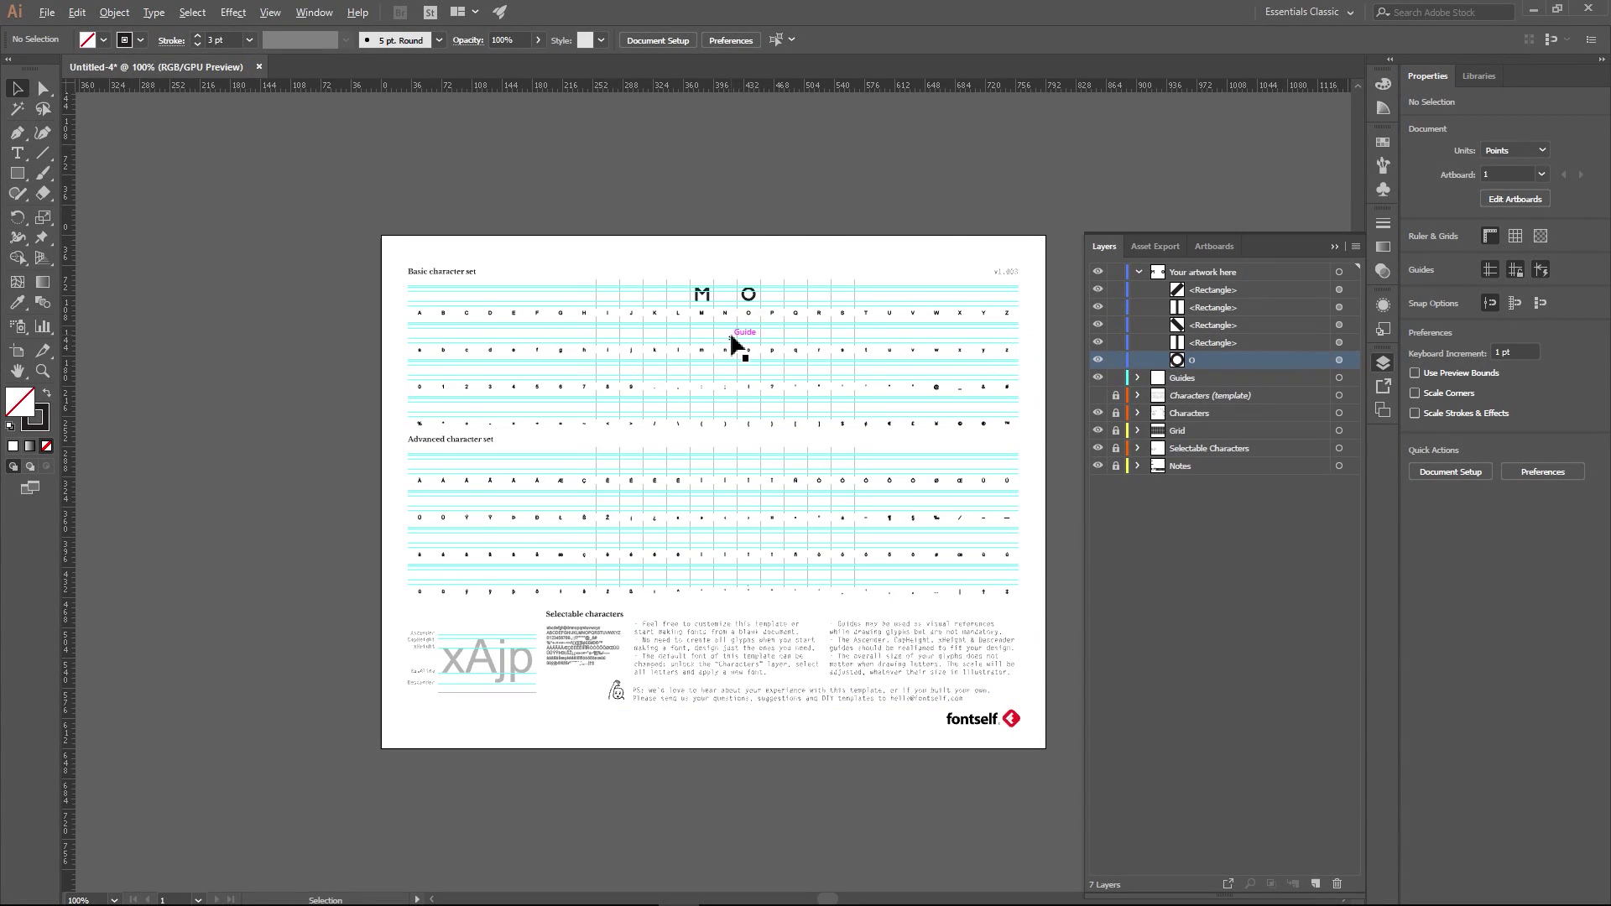
pyautogui.scroll(3, 732, 344)
pyautogui.moveTo(719, 259); pyautogui.dragTo(644, 456)
pyautogui.scroll(1, 635, 459)
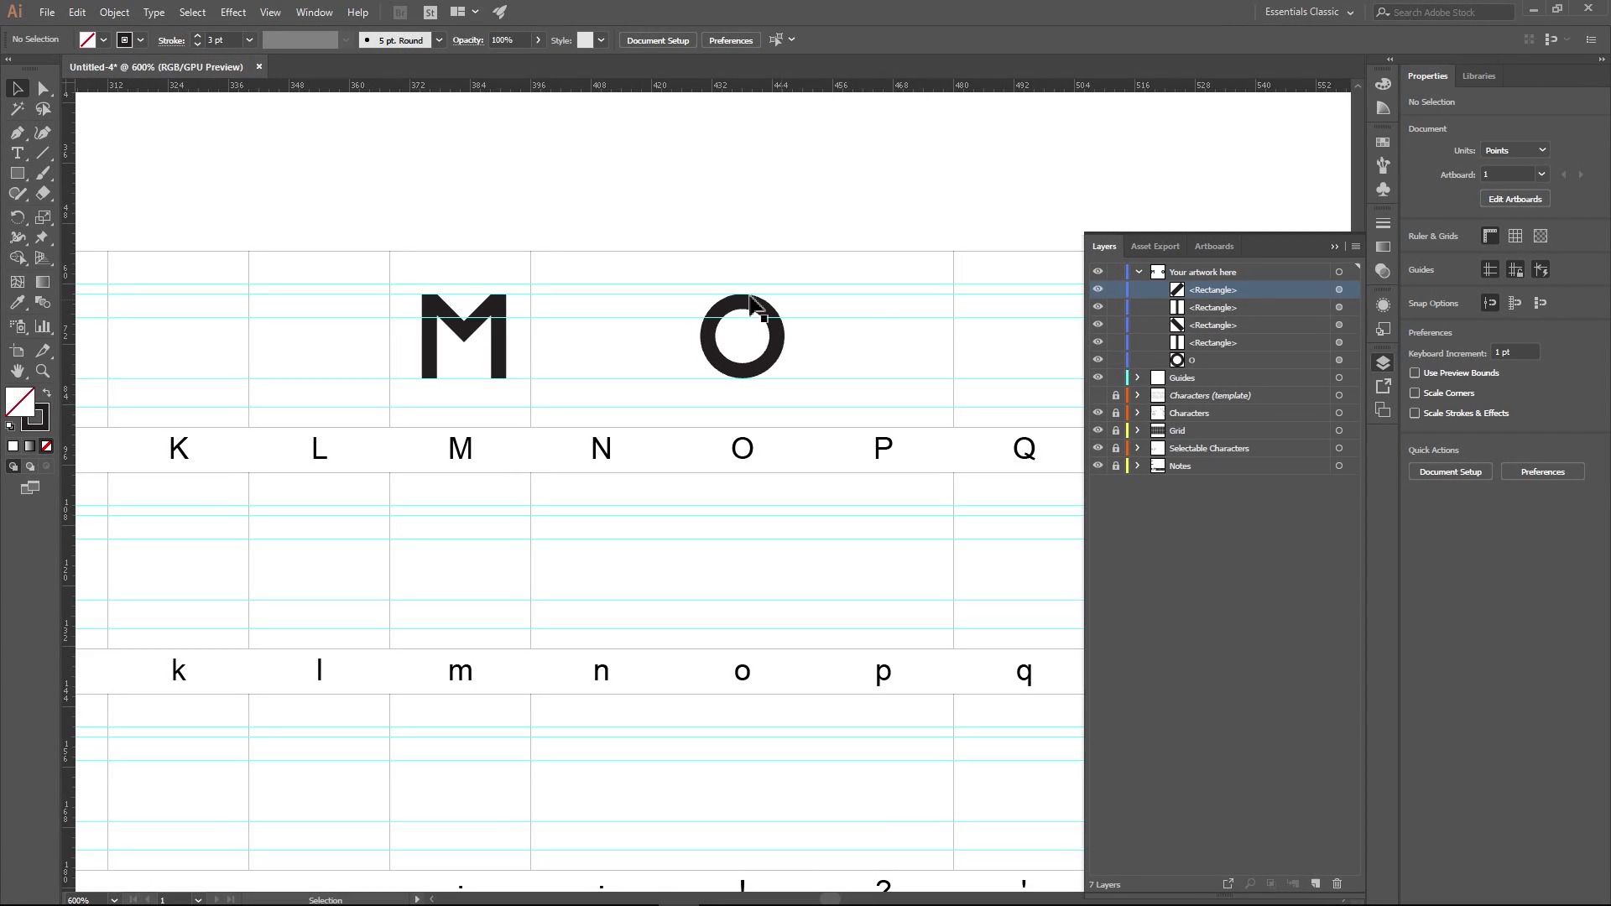
pyautogui.click(499, 340)
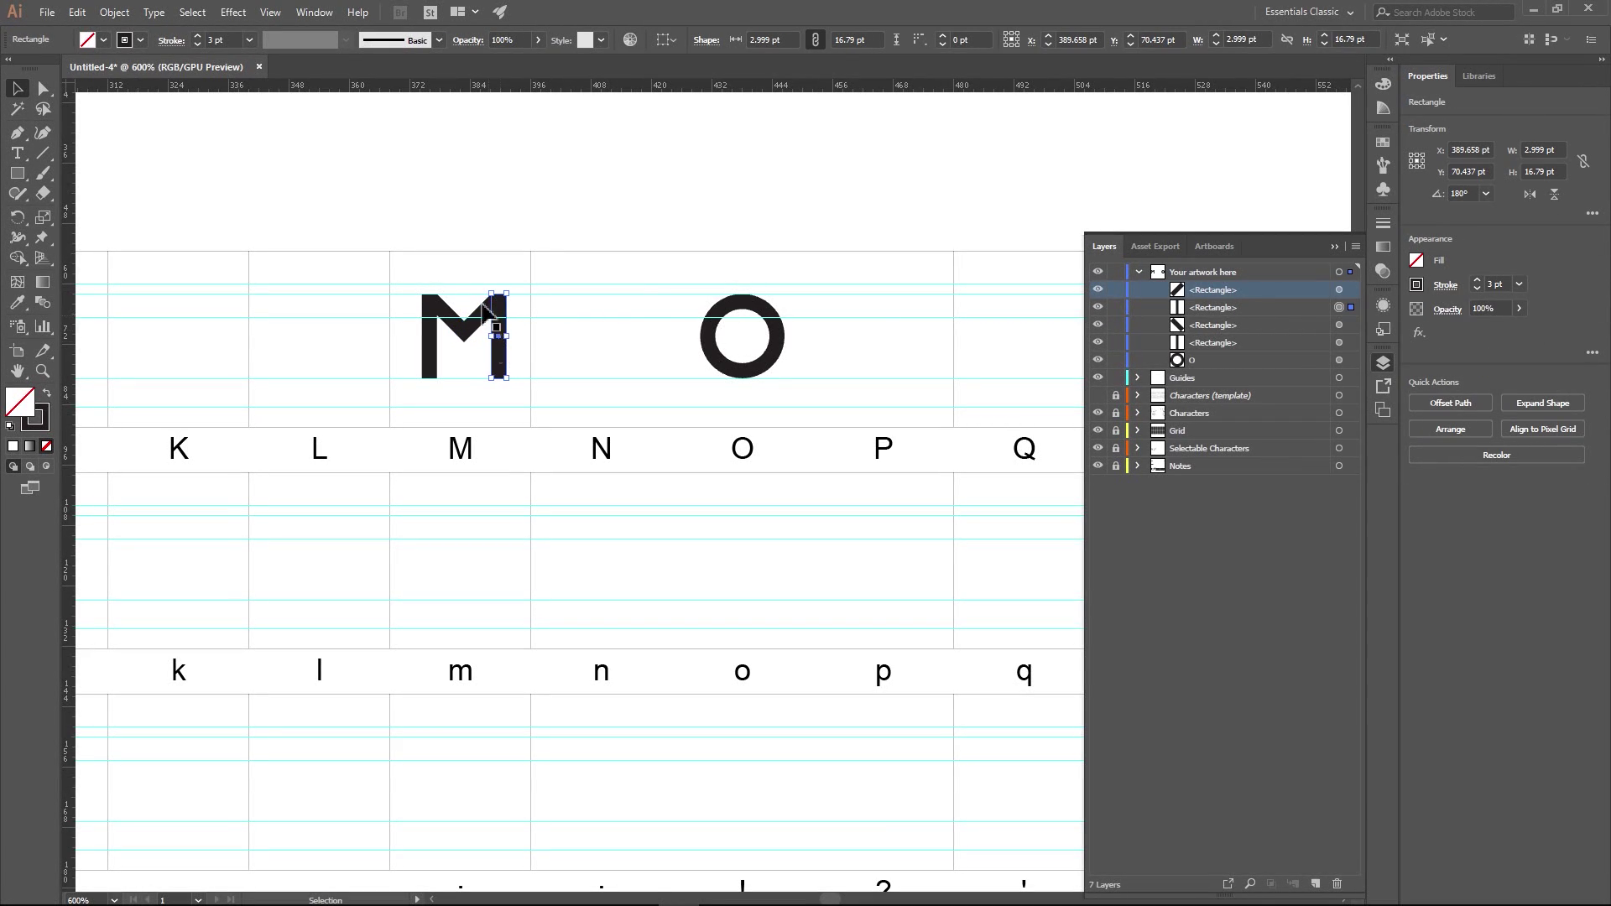
pyautogui.click(434, 356)
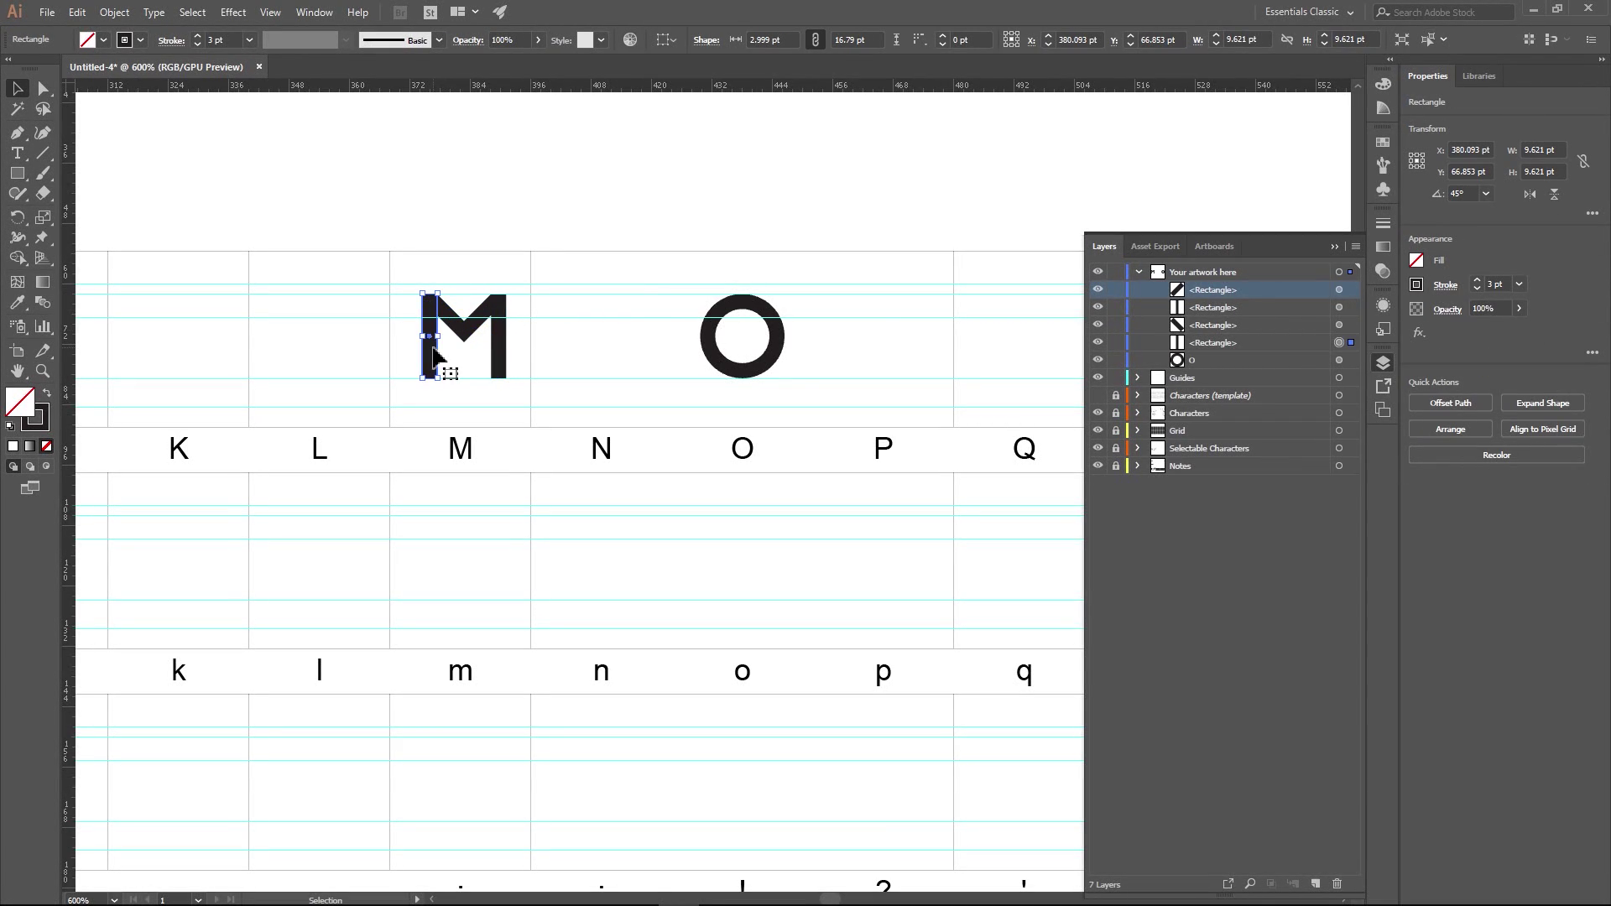
pyautogui.click(467, 209)
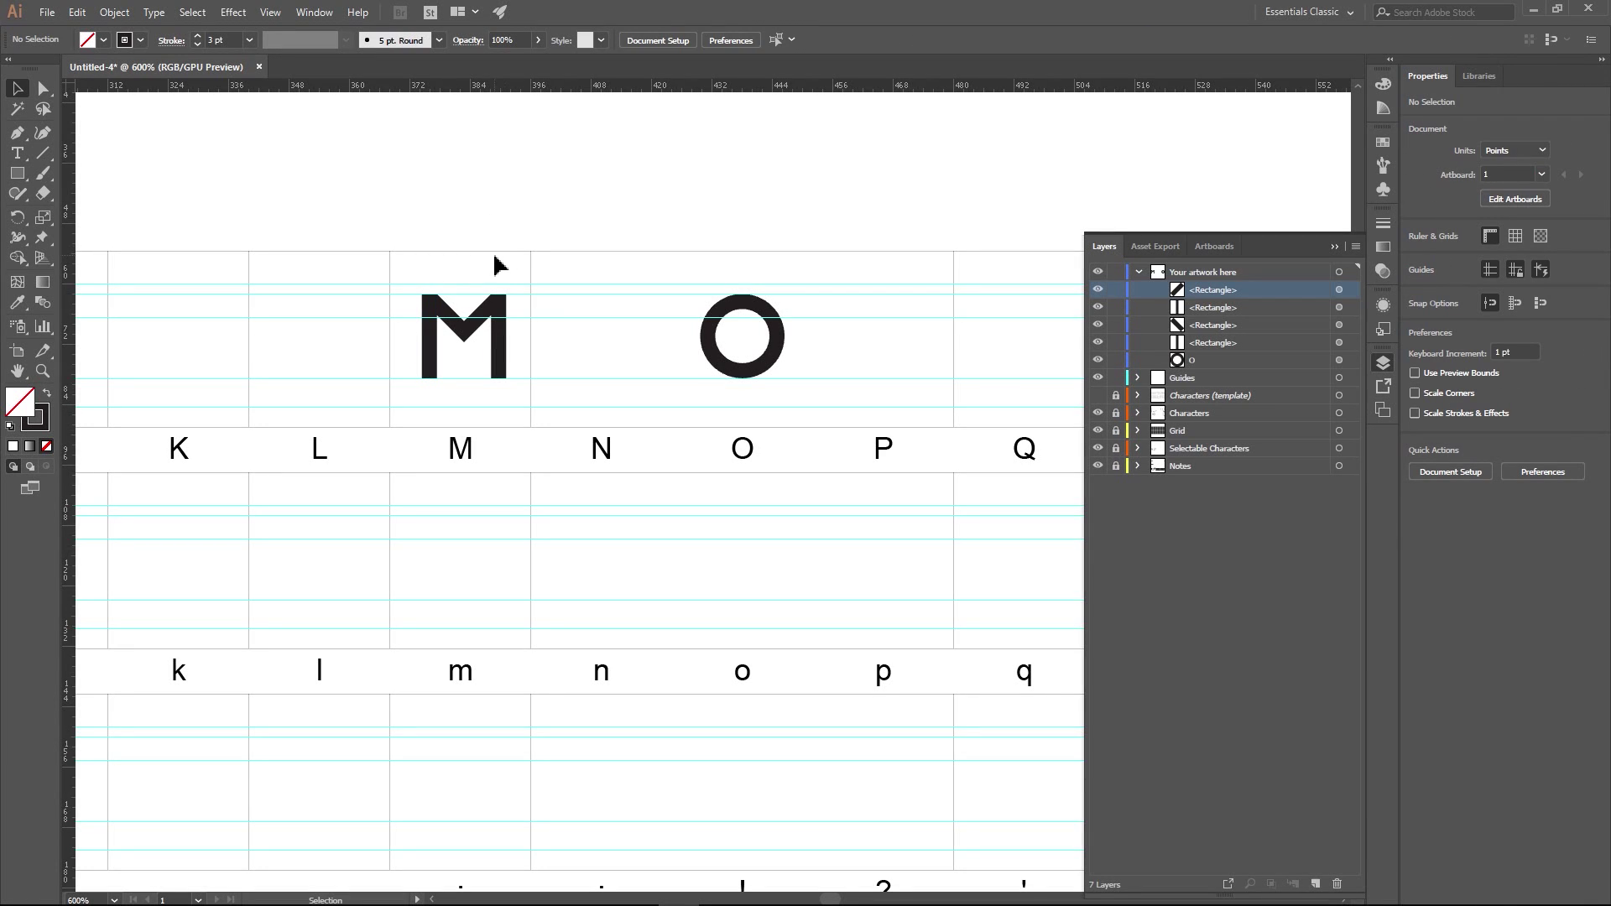
# - Select all four rectangles of the M and move them about 0.9 pt left to centre the letter in its cell
pyautogui.scroll(3, 484, 303)
pyautogui.moveTo(581, 342); pyautogui.dragTo(692, 316)
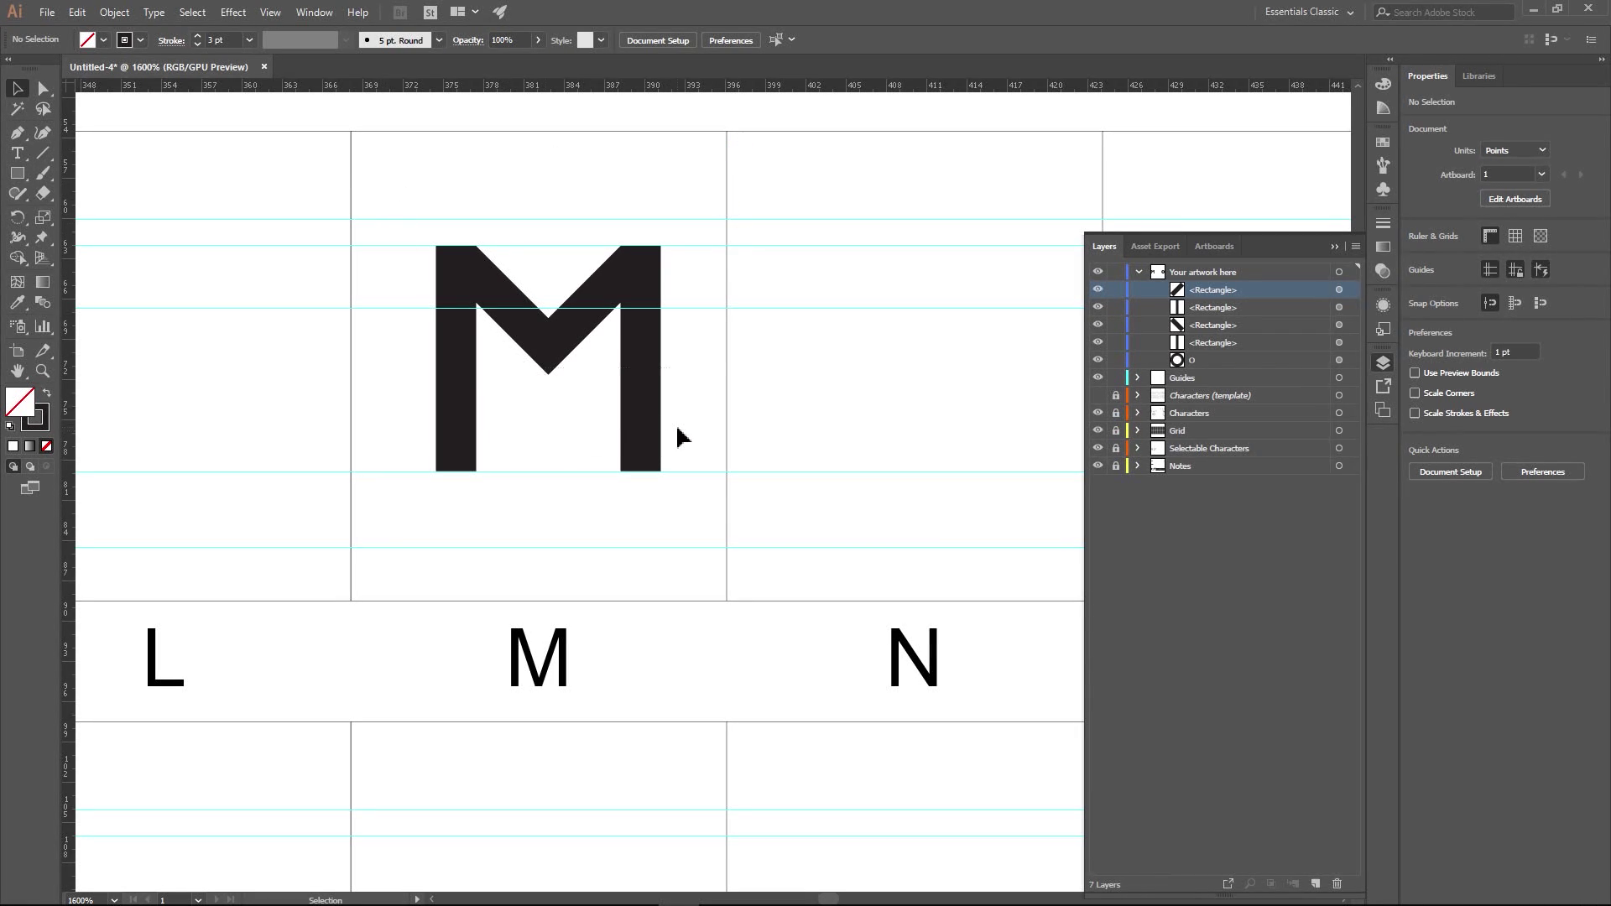
pyautogui.moveTo(682, 434); pyautogui.dragTo(420, 304)
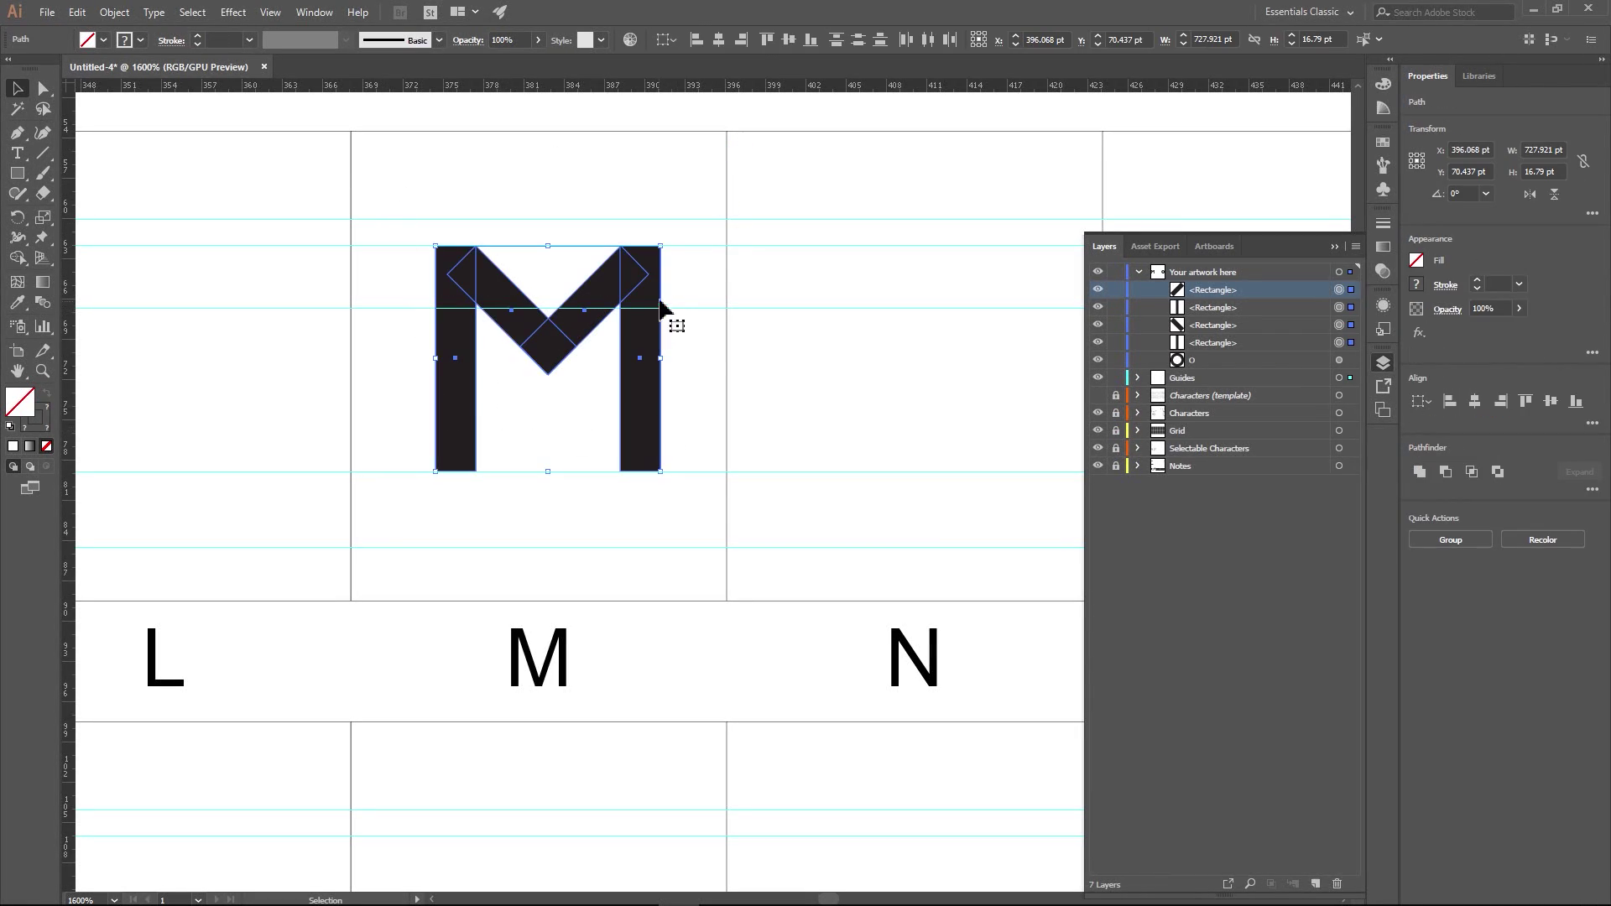
pyautogui.moveTo(650, 287); pyautogui.dragTo(571, 333)
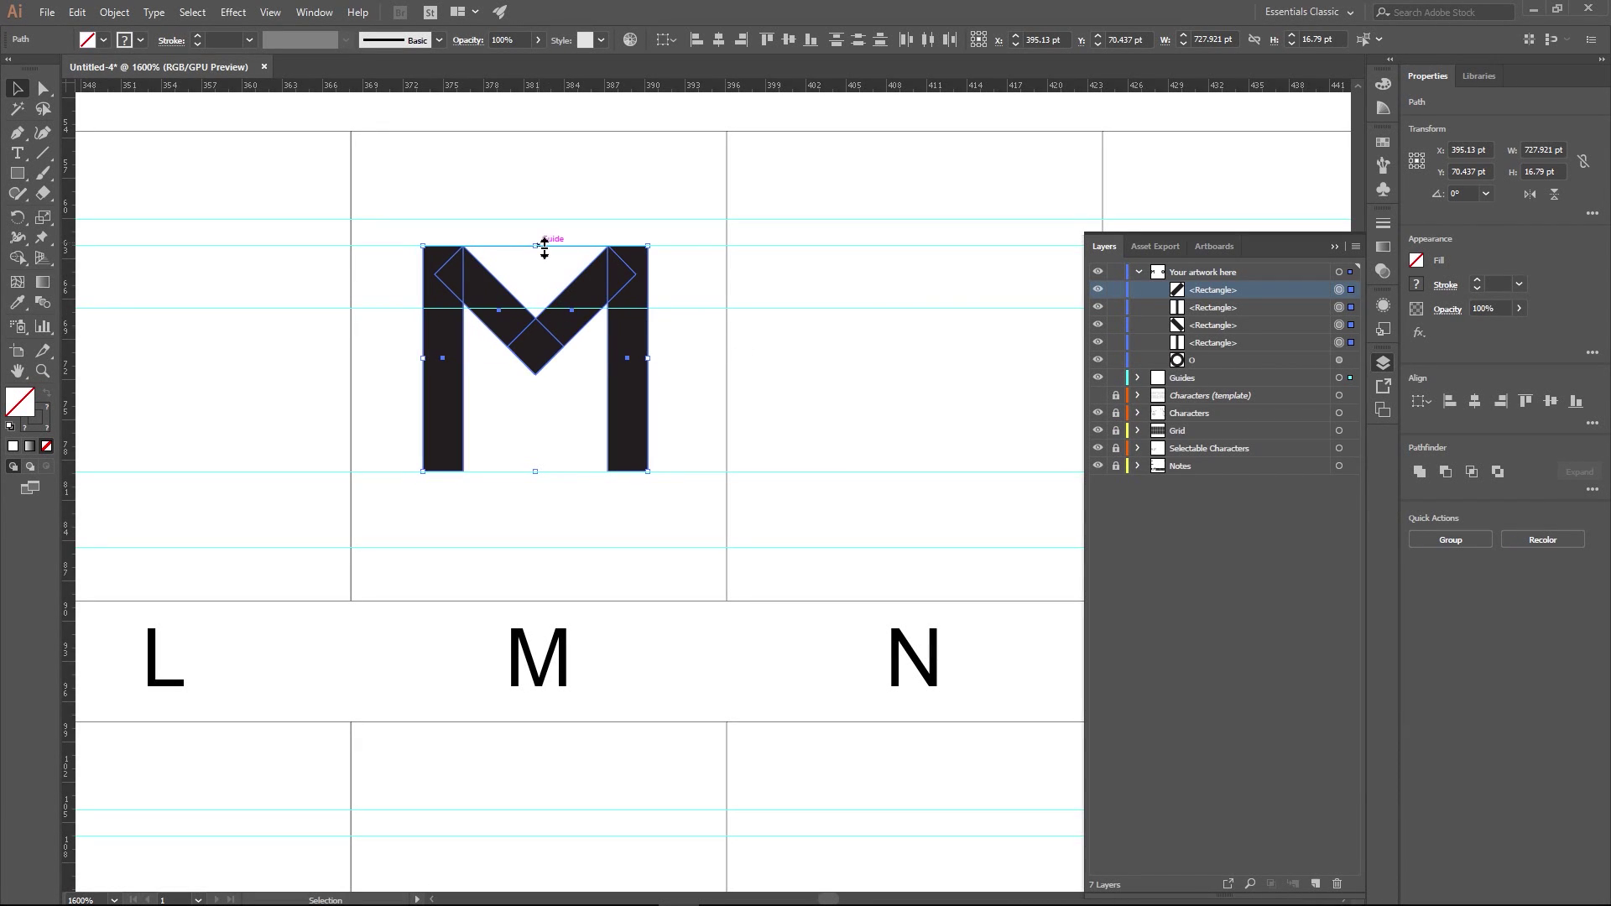
# - Nudge the M vertically to Y 70.417 pt, level with the O, and deselect it
pyautogui.scroll(-1, 562, 310)
pyautogui.hscroll(-2, 585, 299)
pyautogui.scroll(1, 584, 298)
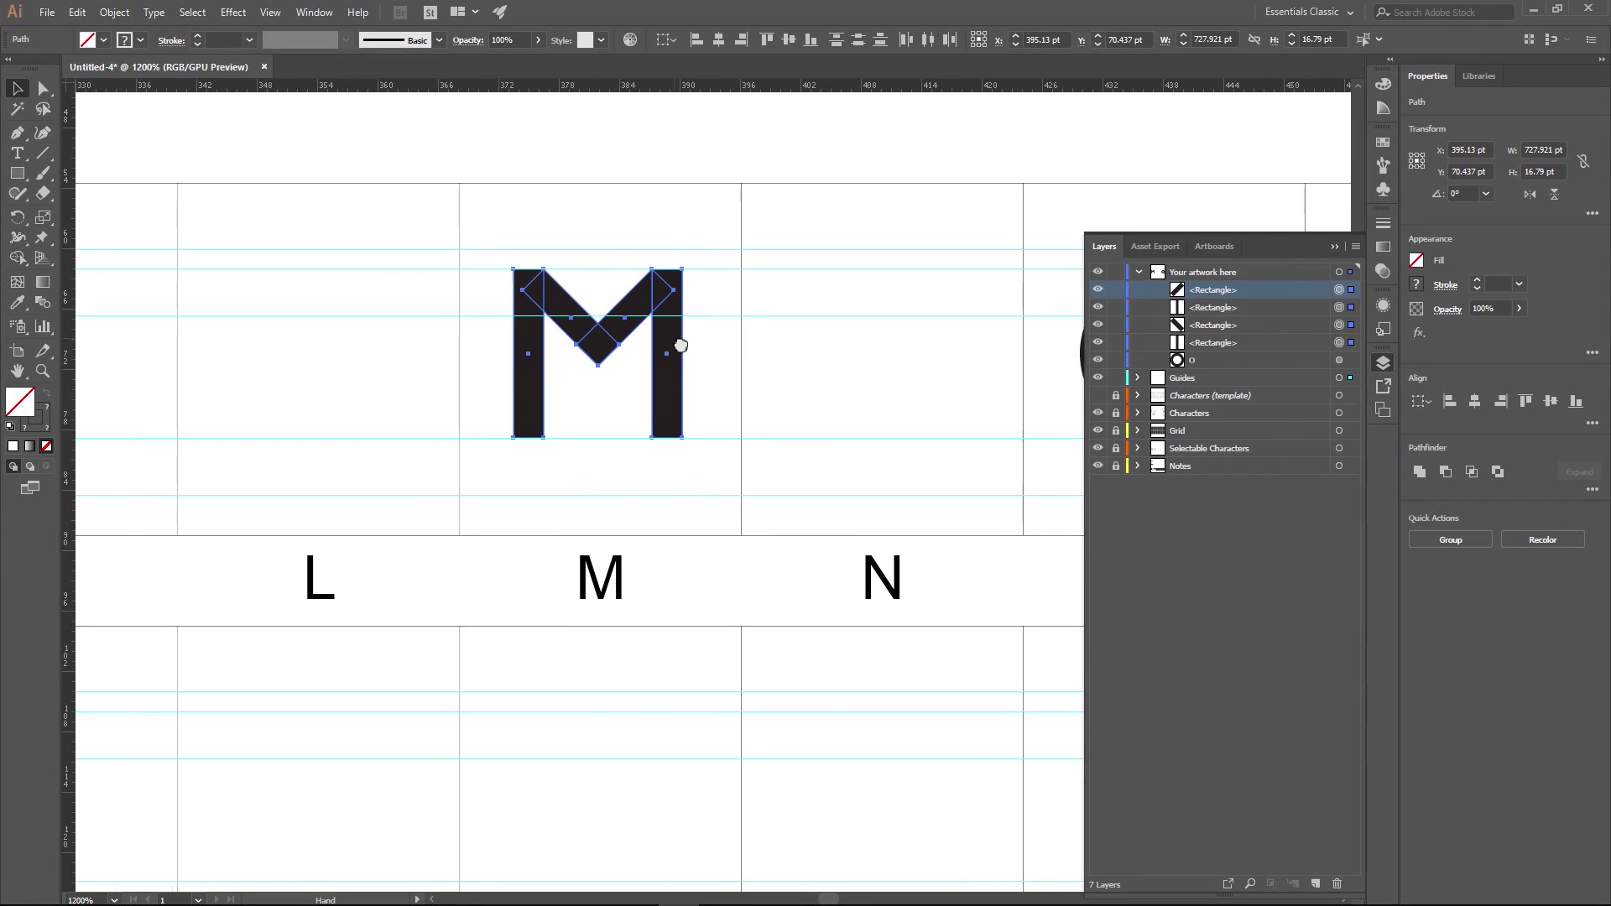
pyautogui.moveTo(607, 370)
pyautogui.mouseDown()
pyautogui.moveTo(599, 340)
pyautogui.moveTo(608, 375)
pyautogui.mouseUp()
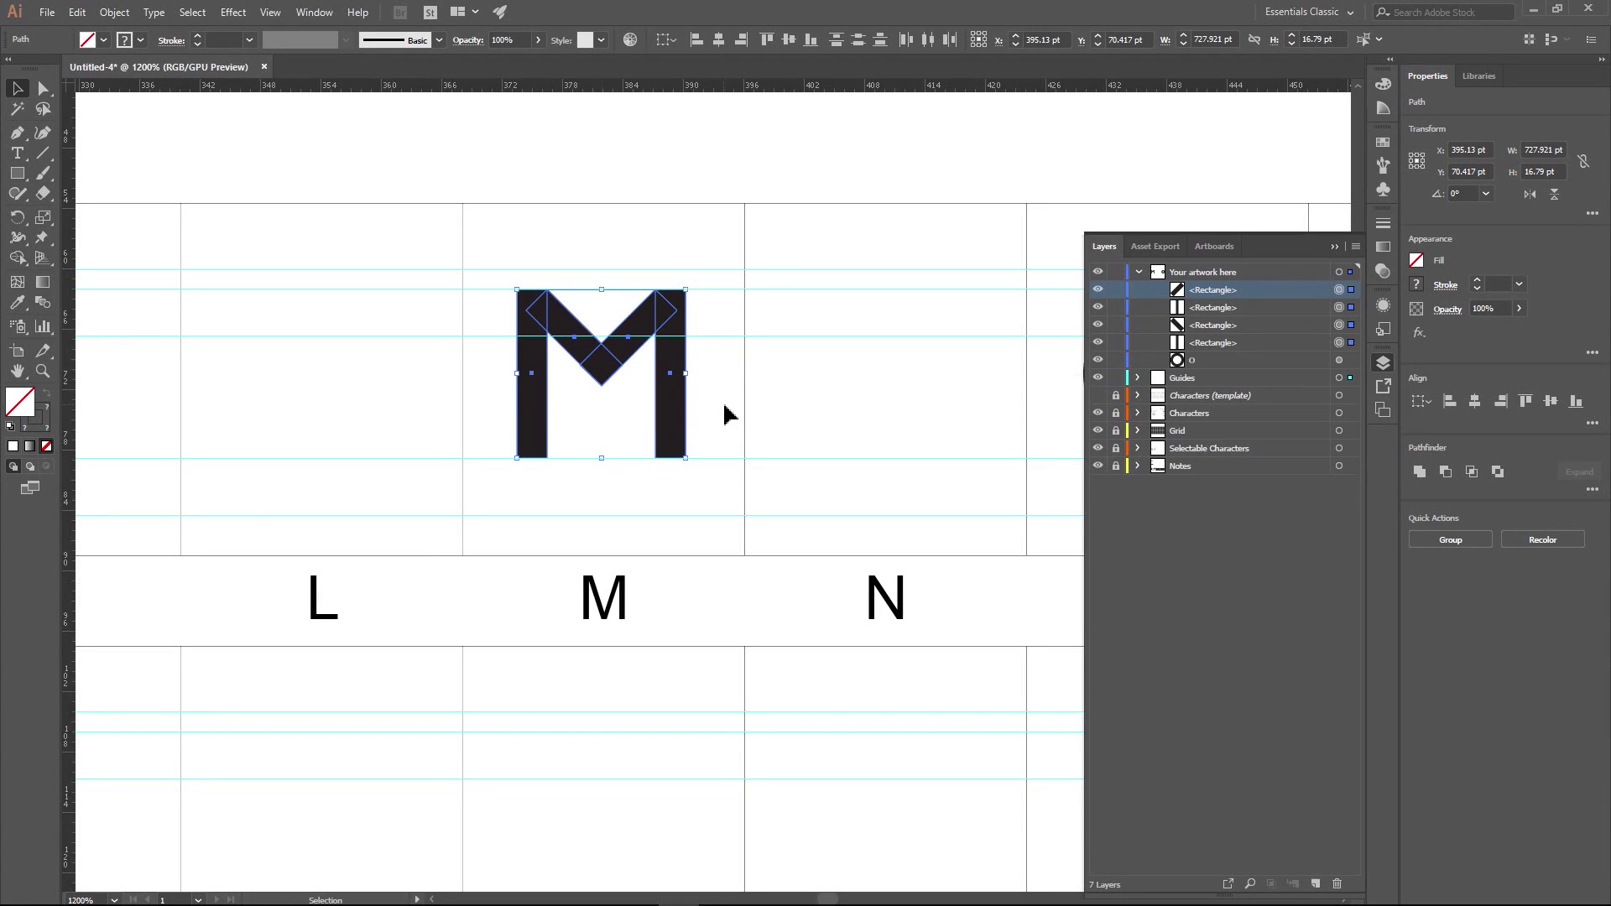
pyautogui.click(734, 375)
# - Examine the M's fit against the guides and cell borders, and look over the template's character rows
pyautogui.scroll(3, 621, 418)
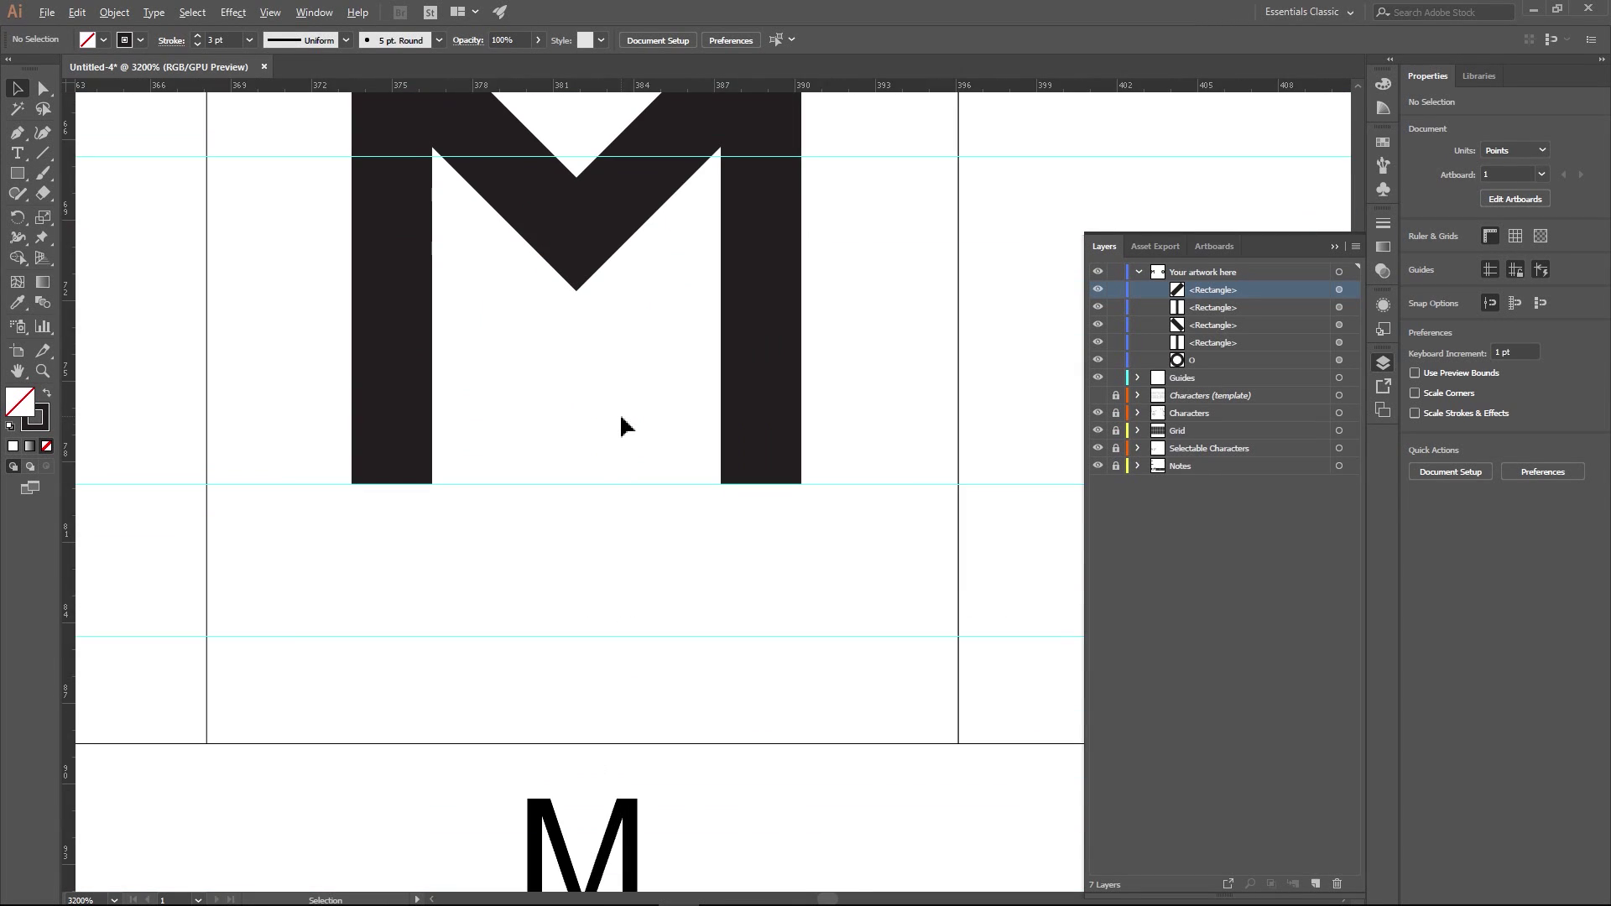
pyautogui.moveTo(581, 391); pyautogui.dragTo(636, 463)
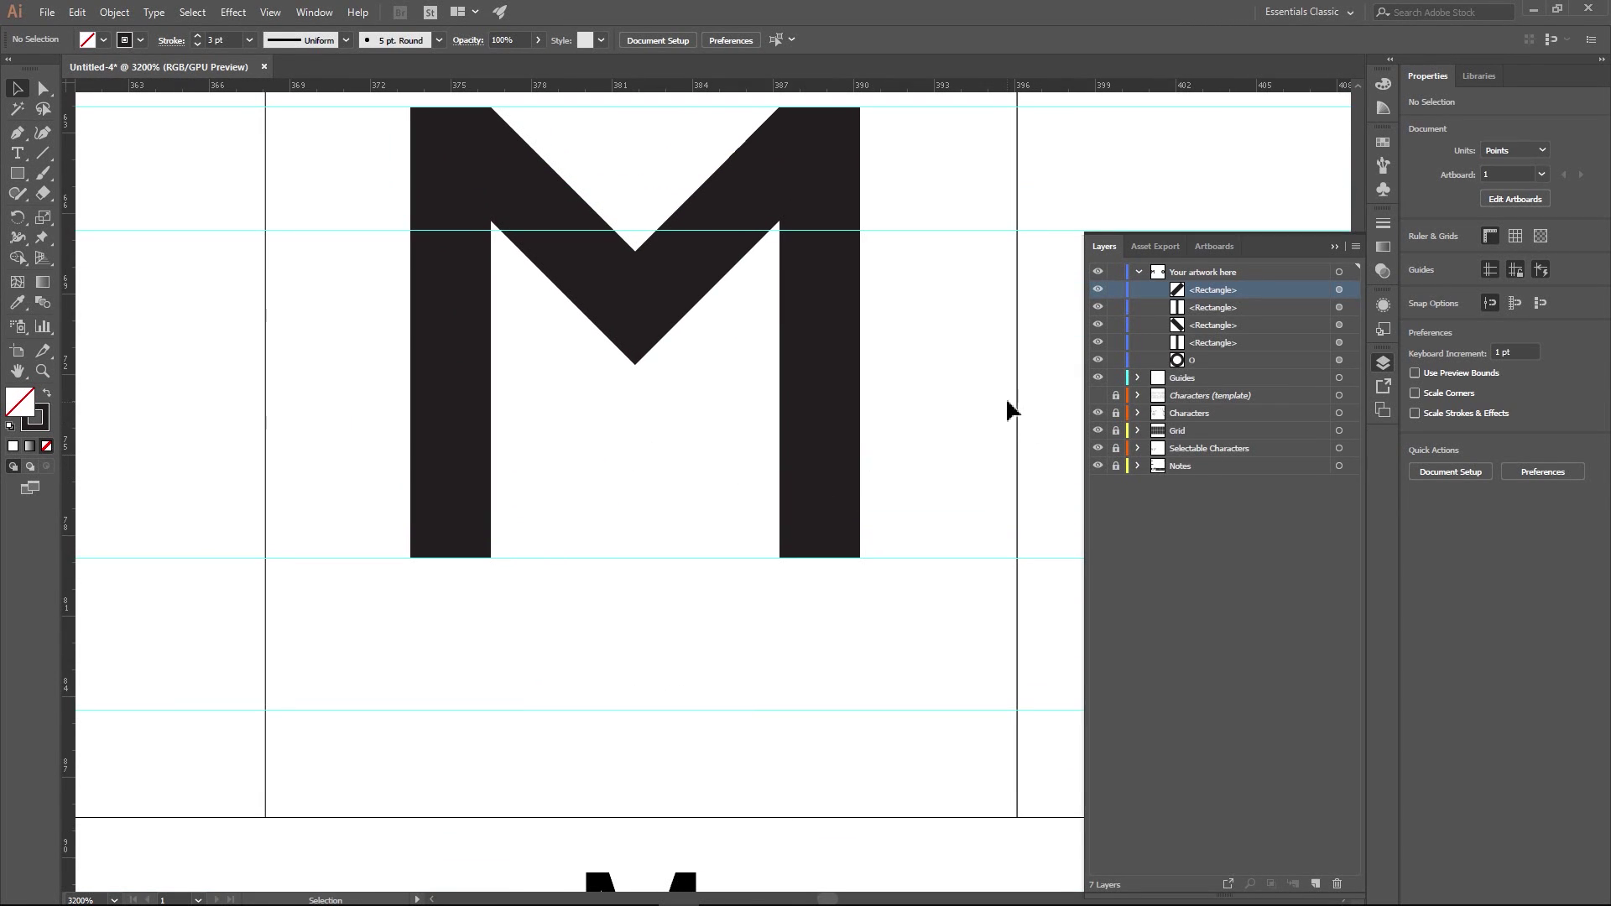
pyautogui.moveTo(283, 390); pyautogui.dragTo(395, 423)
pyautogui.scroll(-2, 612, 396)
pyautogui.scroll(-3, 629, 421)
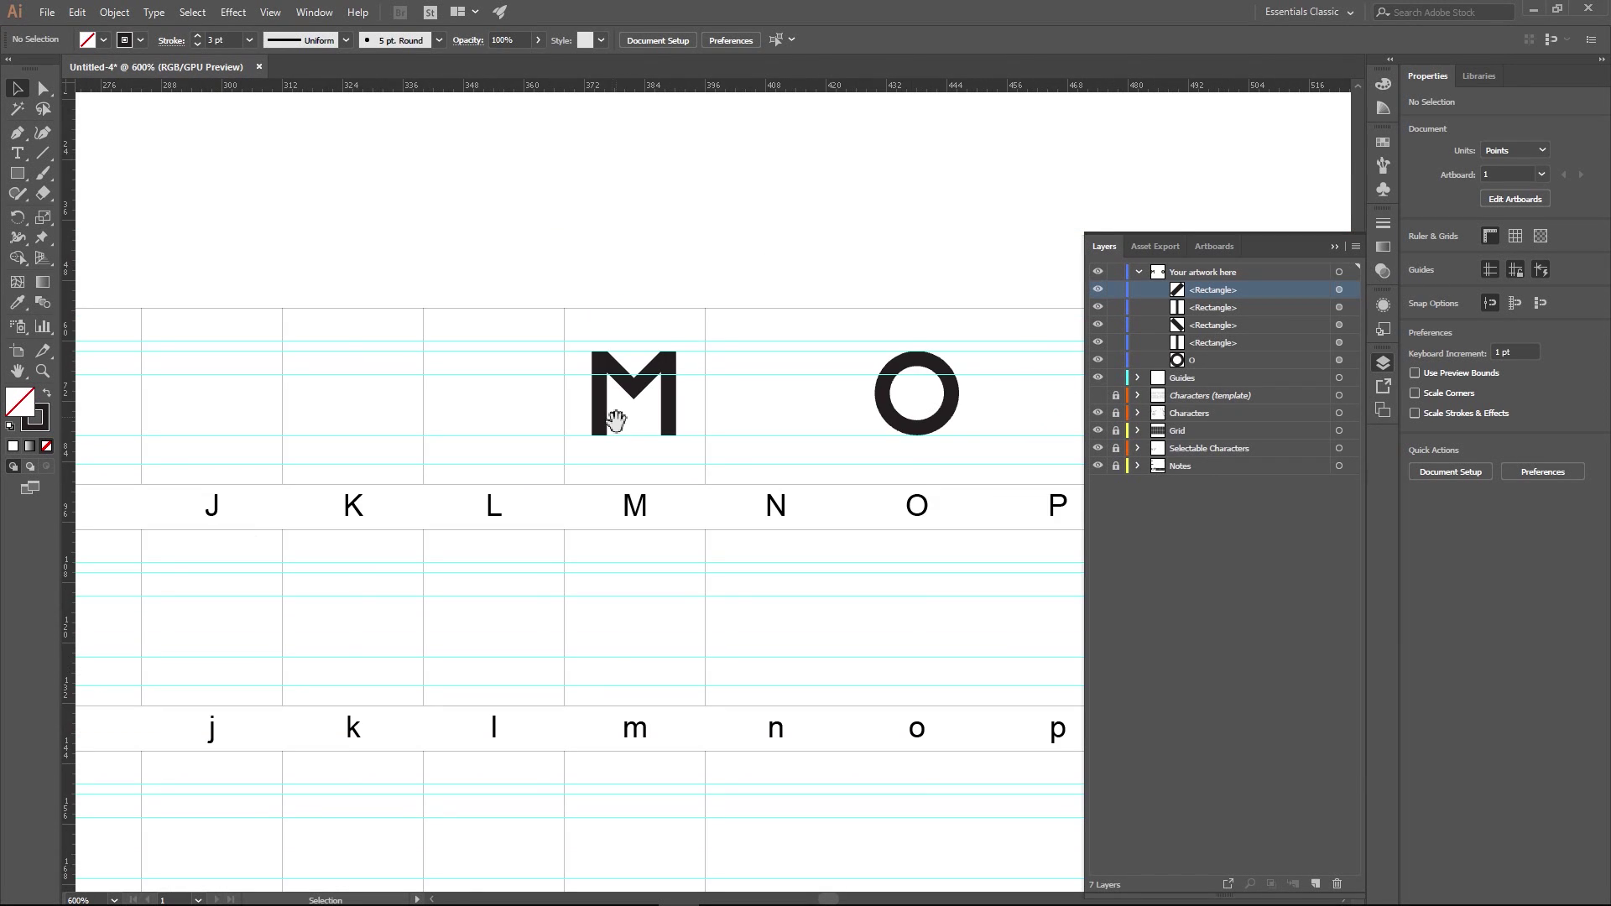
pyautogui.moveTo(616, 420); pyautogui.dragTo(640, 414)
pyautogui.scroll(-1, 528, 417)
pyautogui.moveTo(497, 441); pyautogui.dragTo(594, 411)
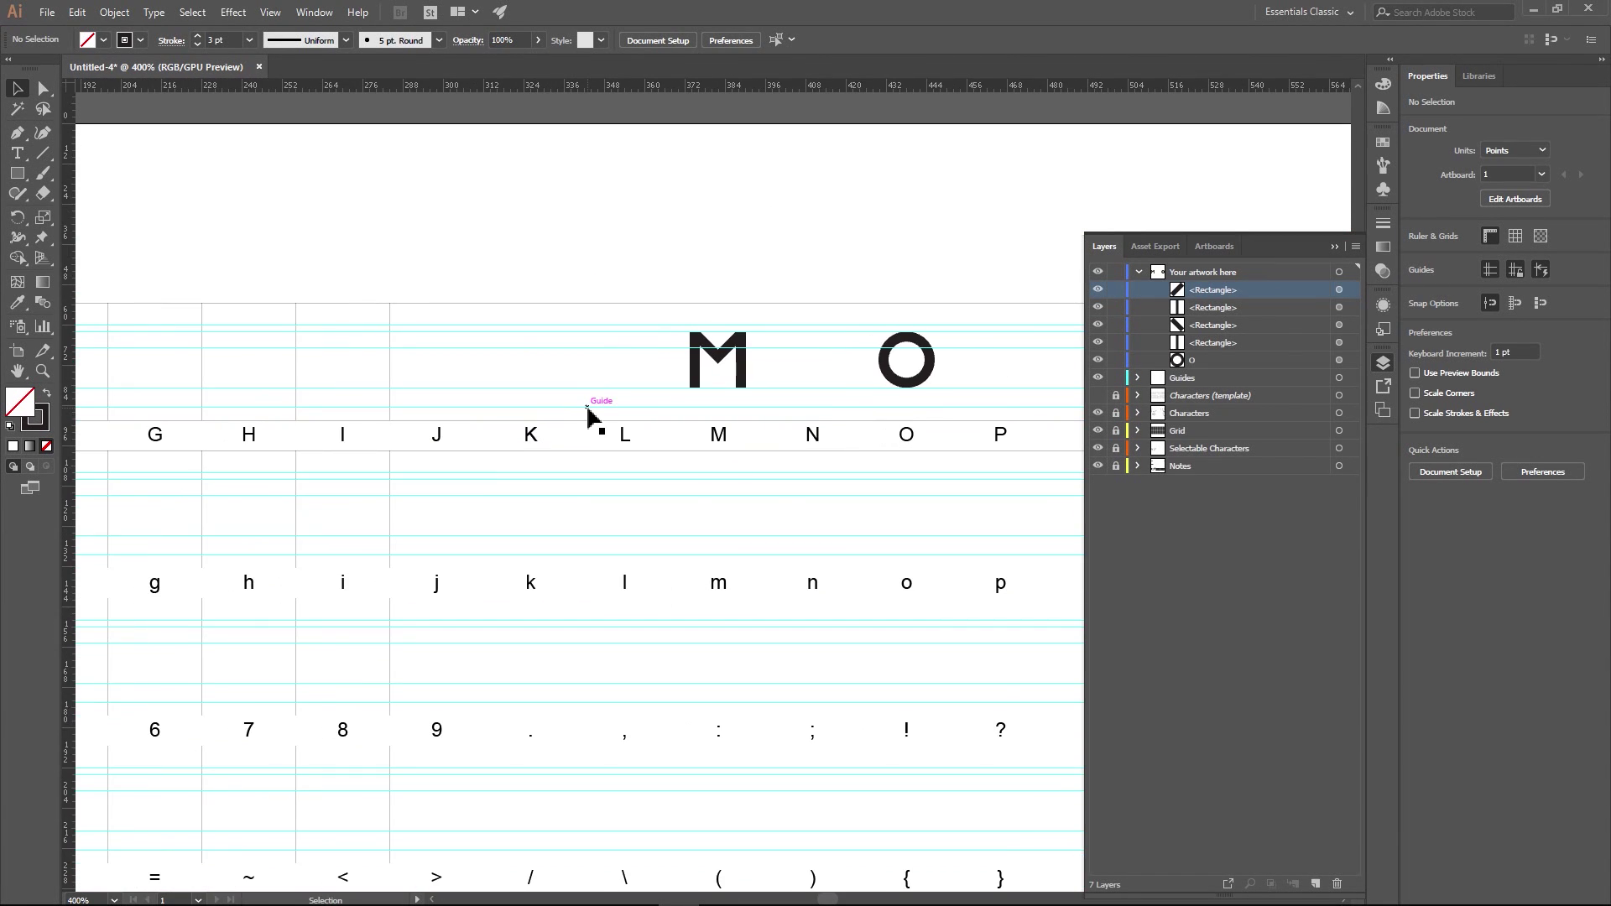
pyautogui.scroll(-3, 588, 411)
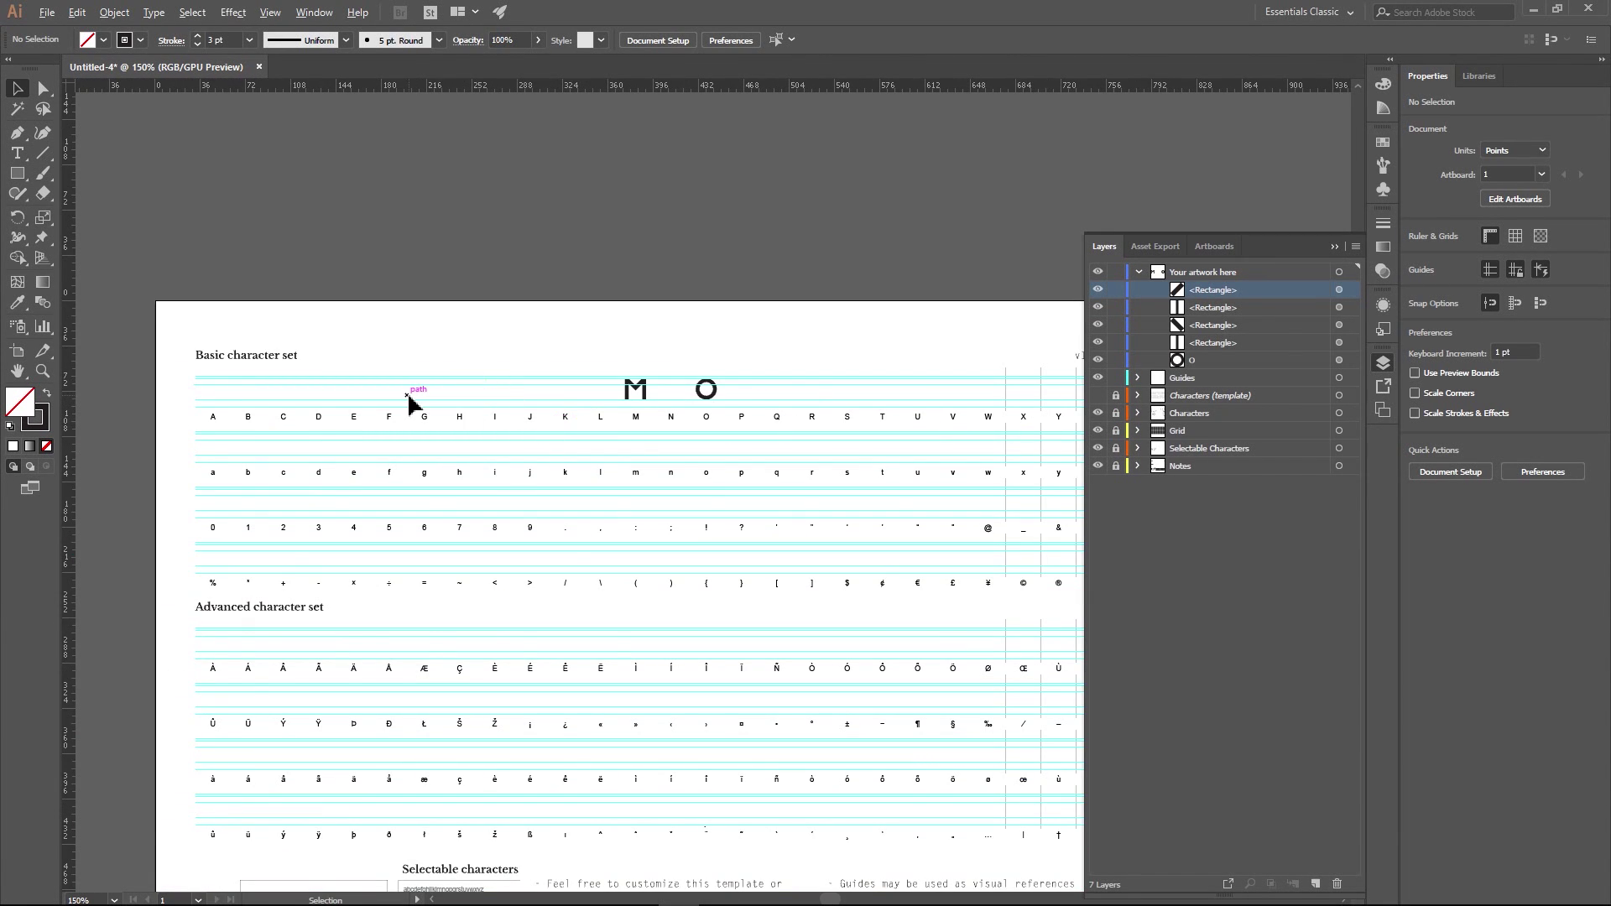
pyautogui.scroll(1, 409, 402)
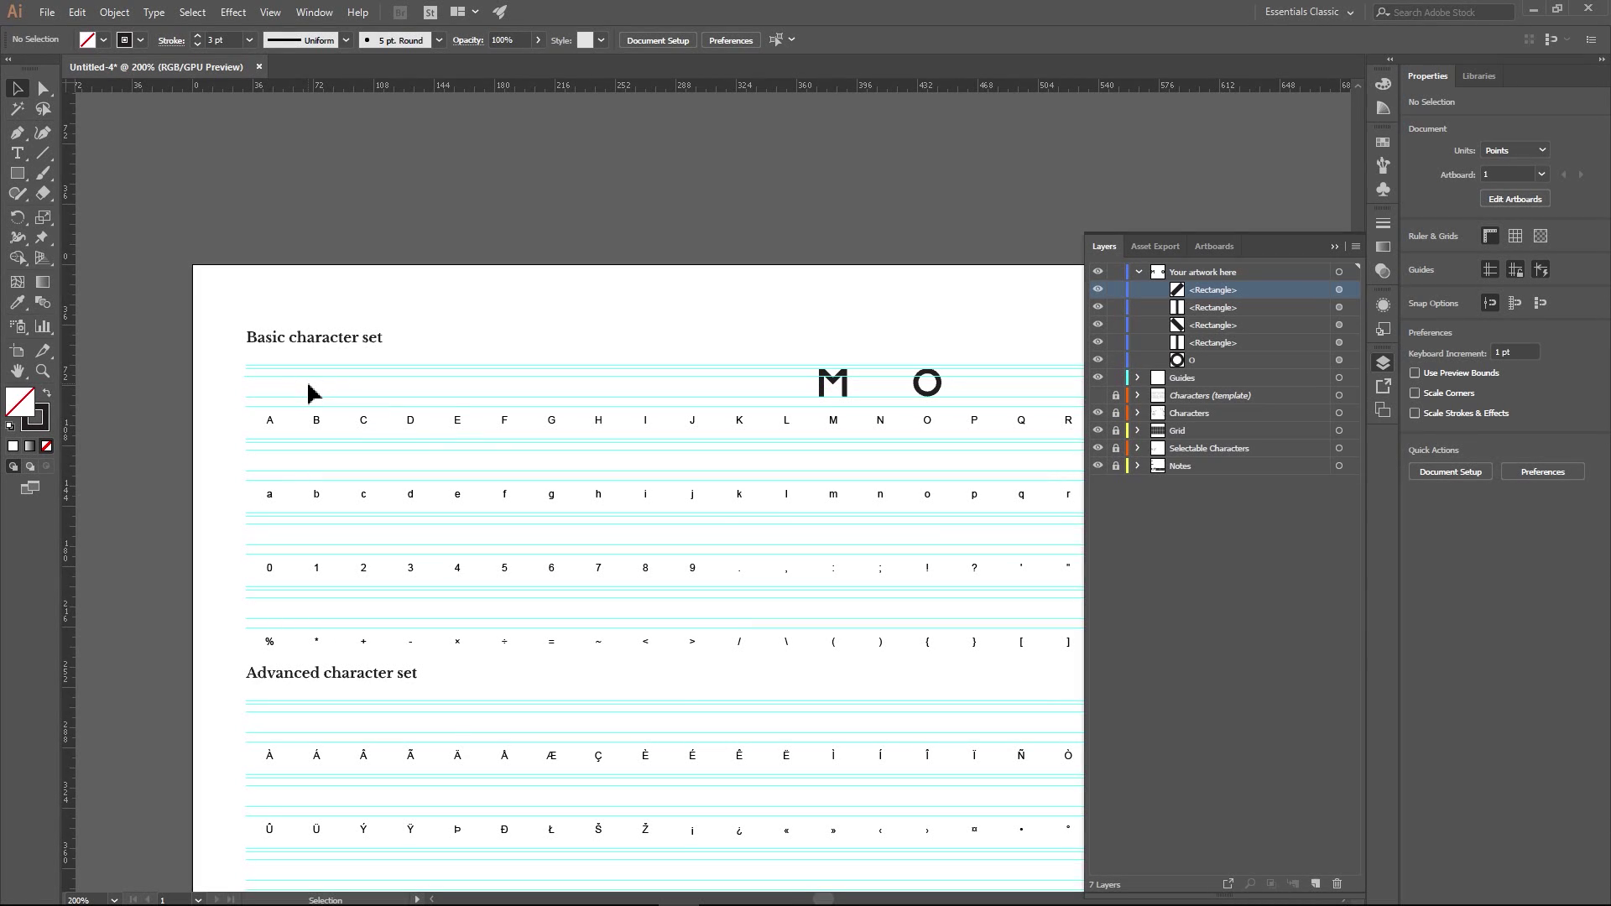
# - Duplicate the M's left stem in place and move the copy out into the uppercase I cell
pyautogui.click(821, 385)
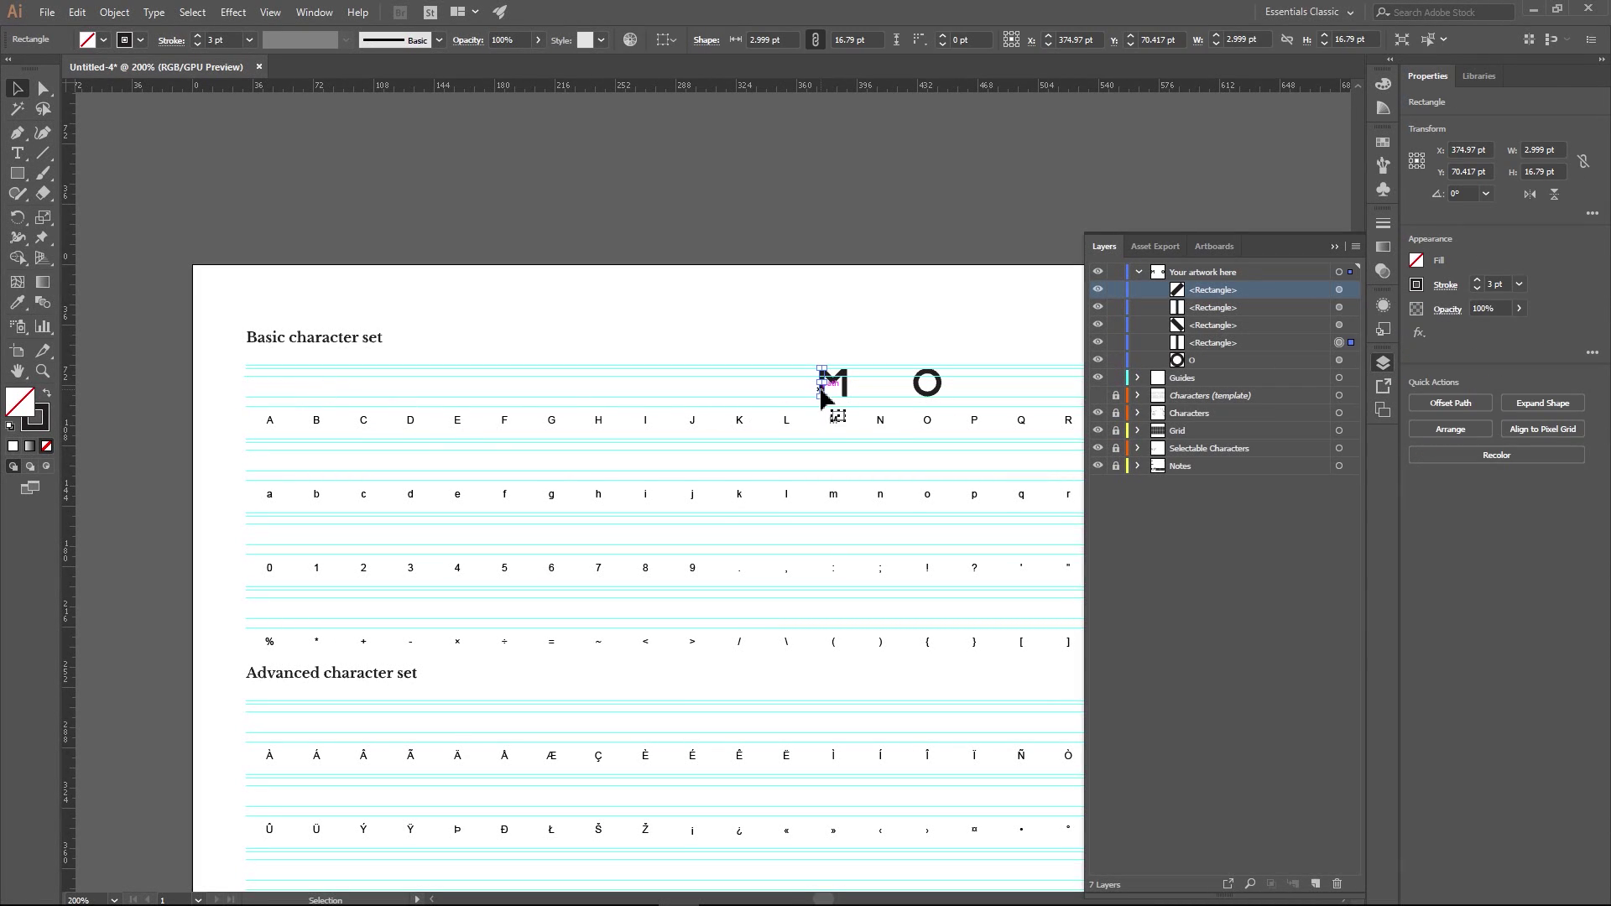
pyautogui.scroll(4, 827, 392)
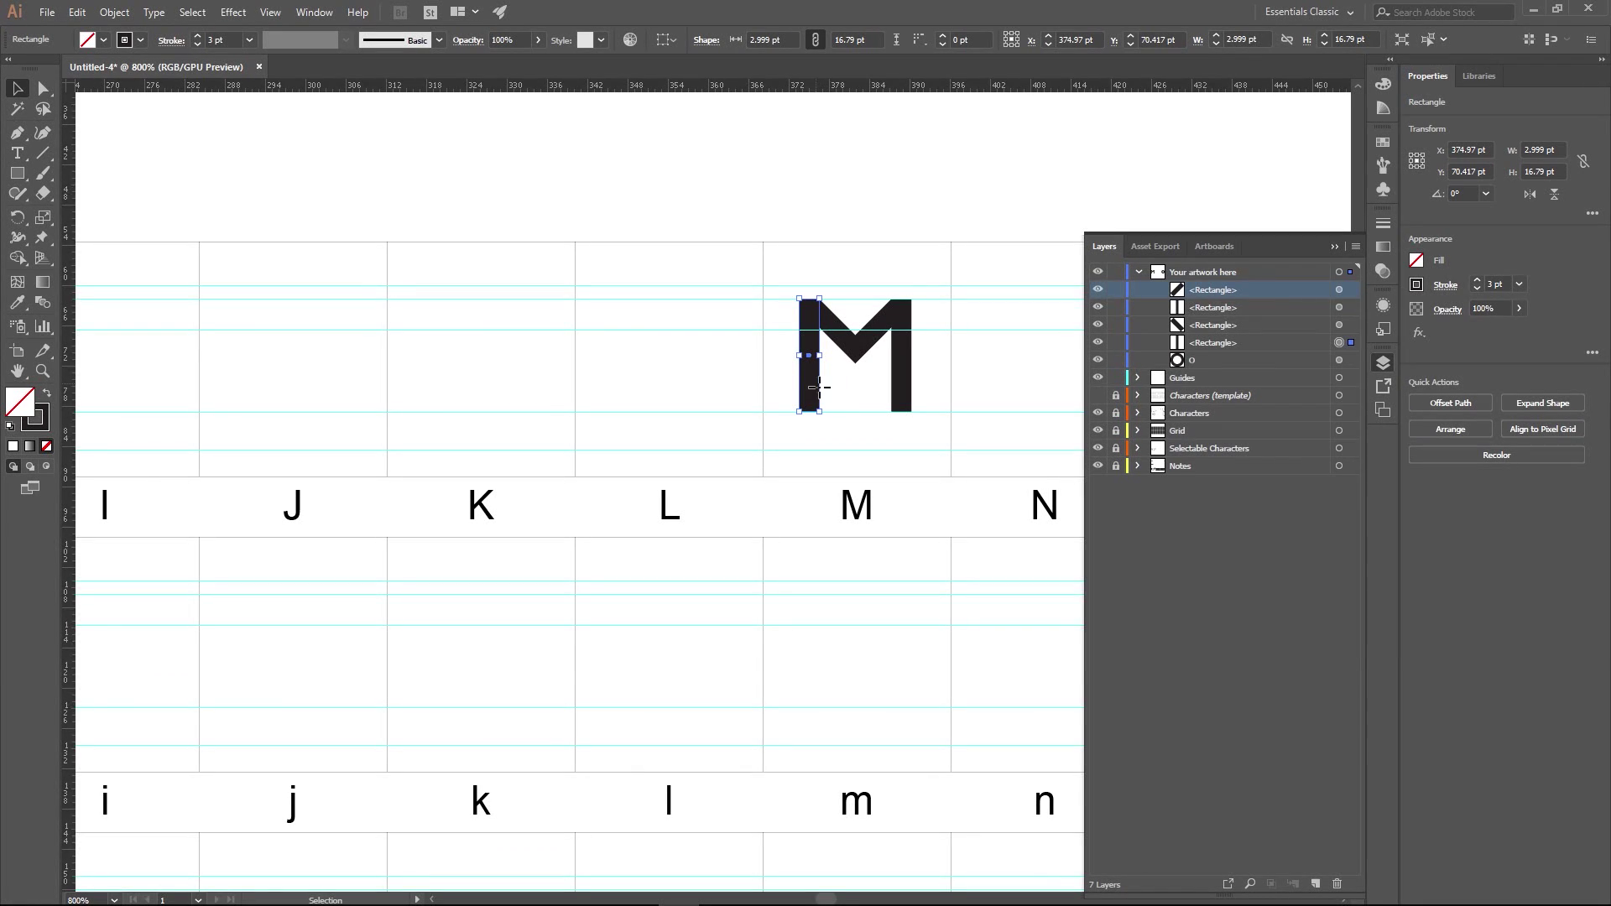
pyautogui.hotkey('ctrl', 'c')
pyautogui.hotkey('ctrl', 'f')
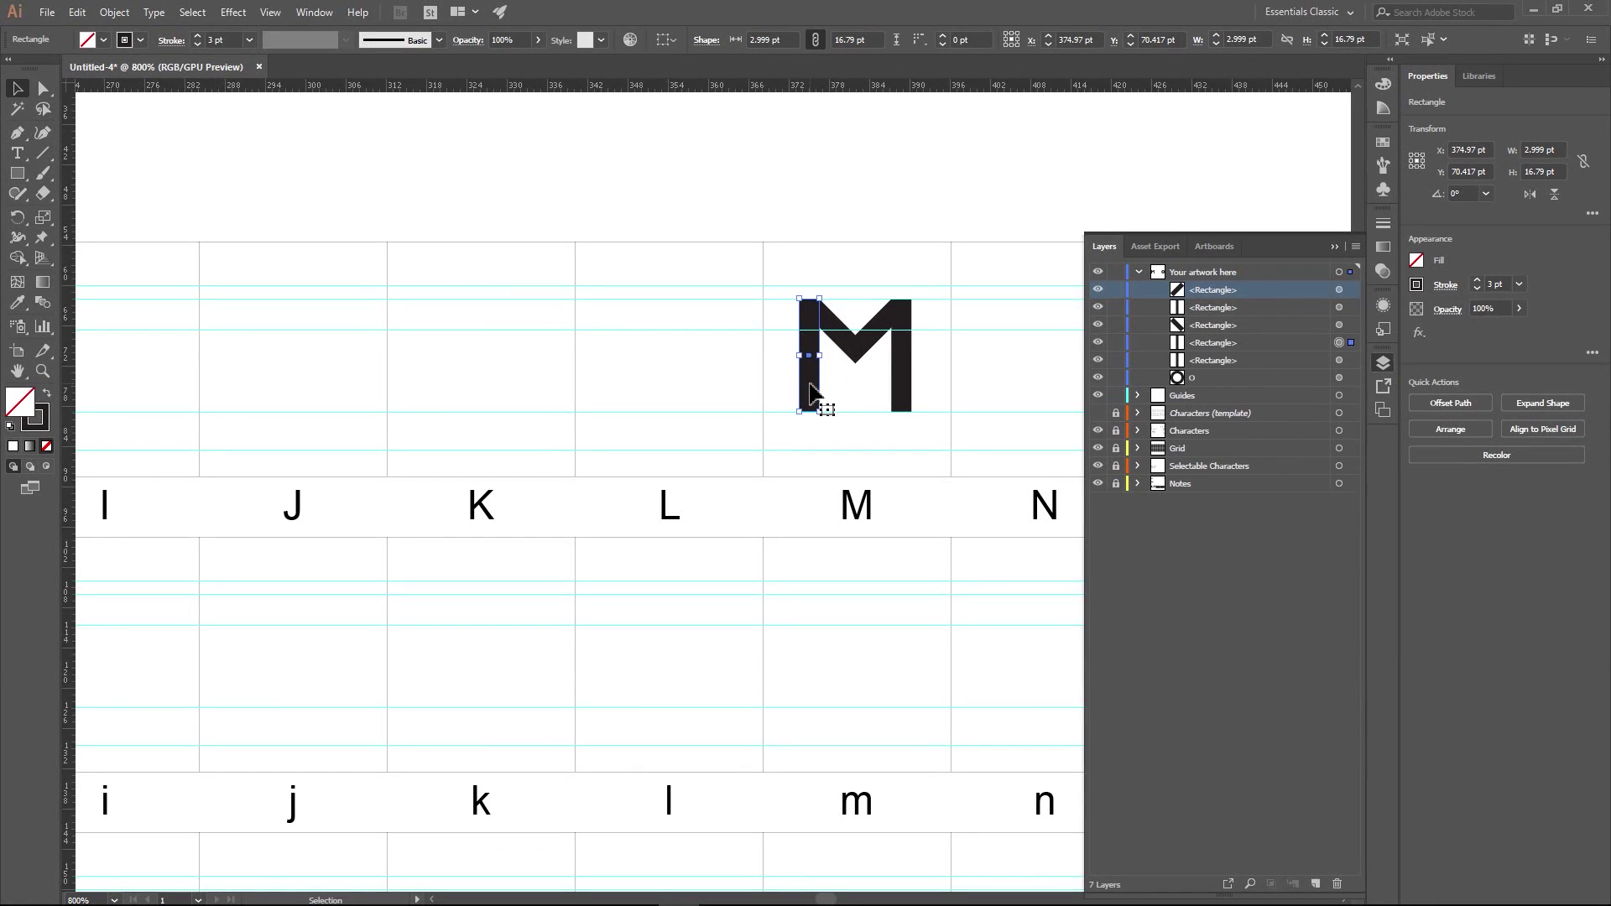
pyautogui.moveTo(810, 392); pyautogui.dragTo(186, 367)
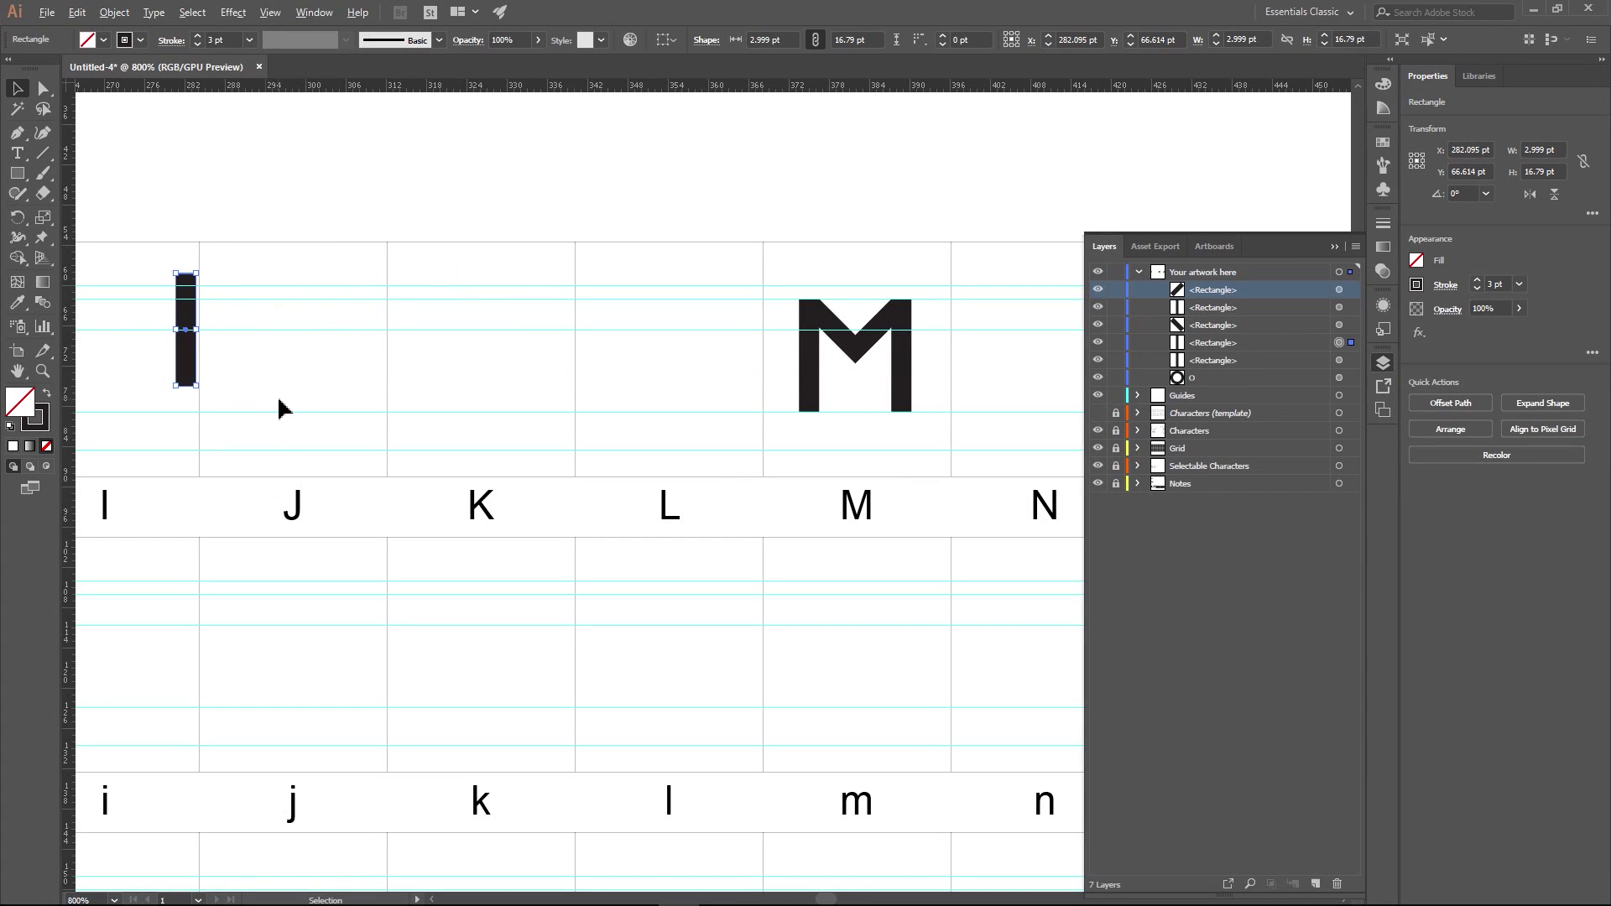
# - Move the copied stem from the I cell into the uppercase B cell
pyautogui.click(319, 413)
pyautogui.scroll(-3, 286, 393)
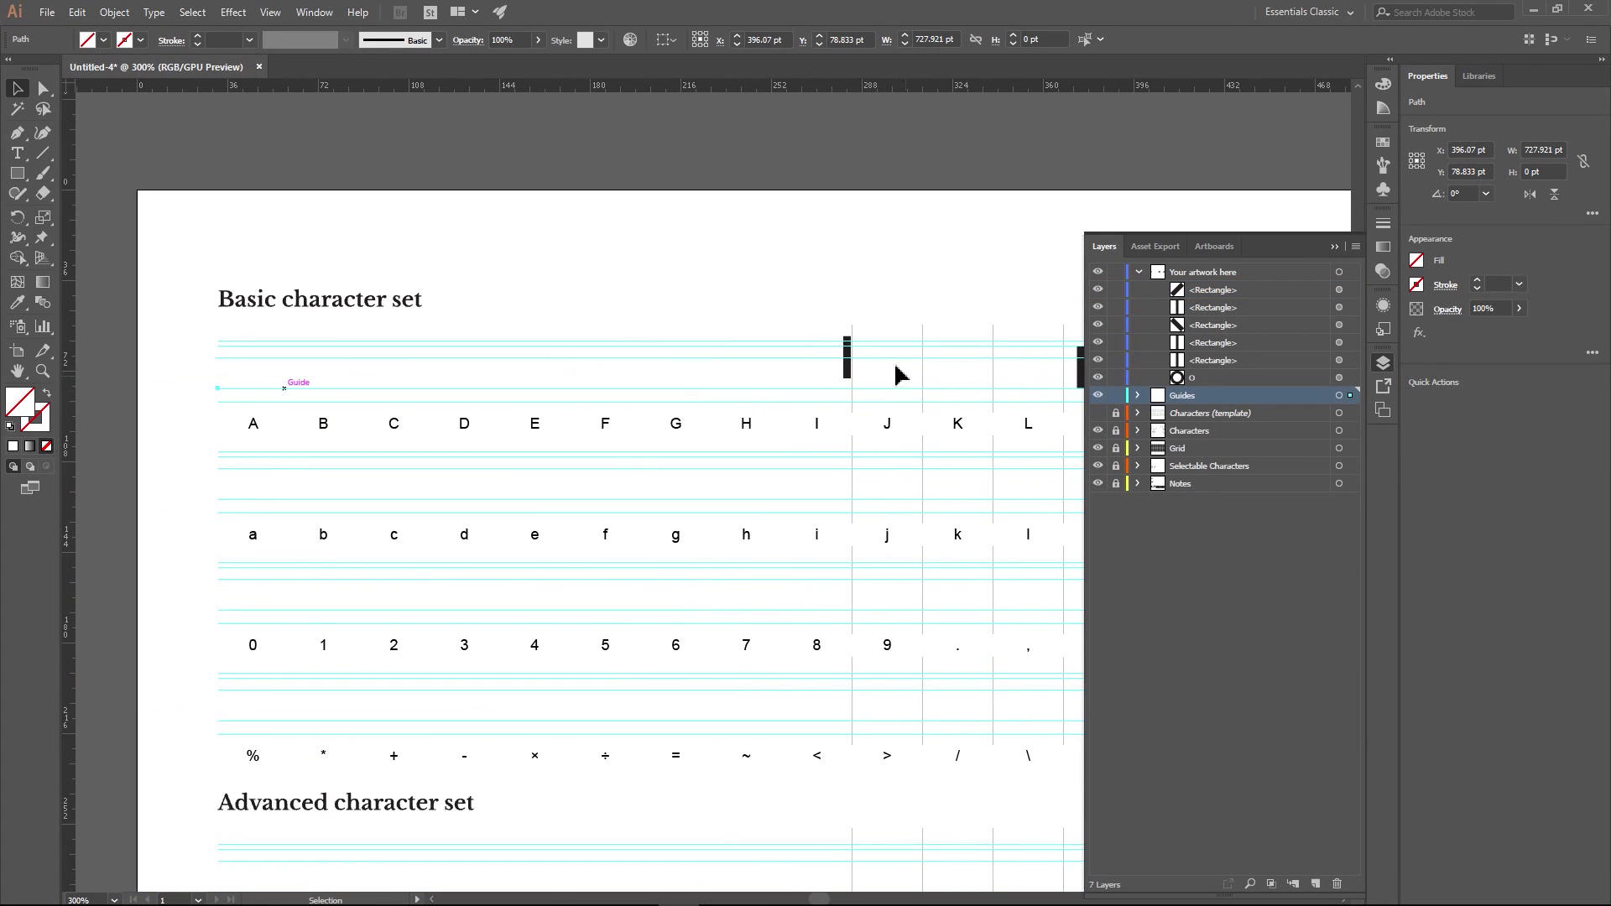
pyautogui.moveTo(853, 370); pyautogui.dragTo(637, 569)
pyautogui.scroll(5, 319, 371)
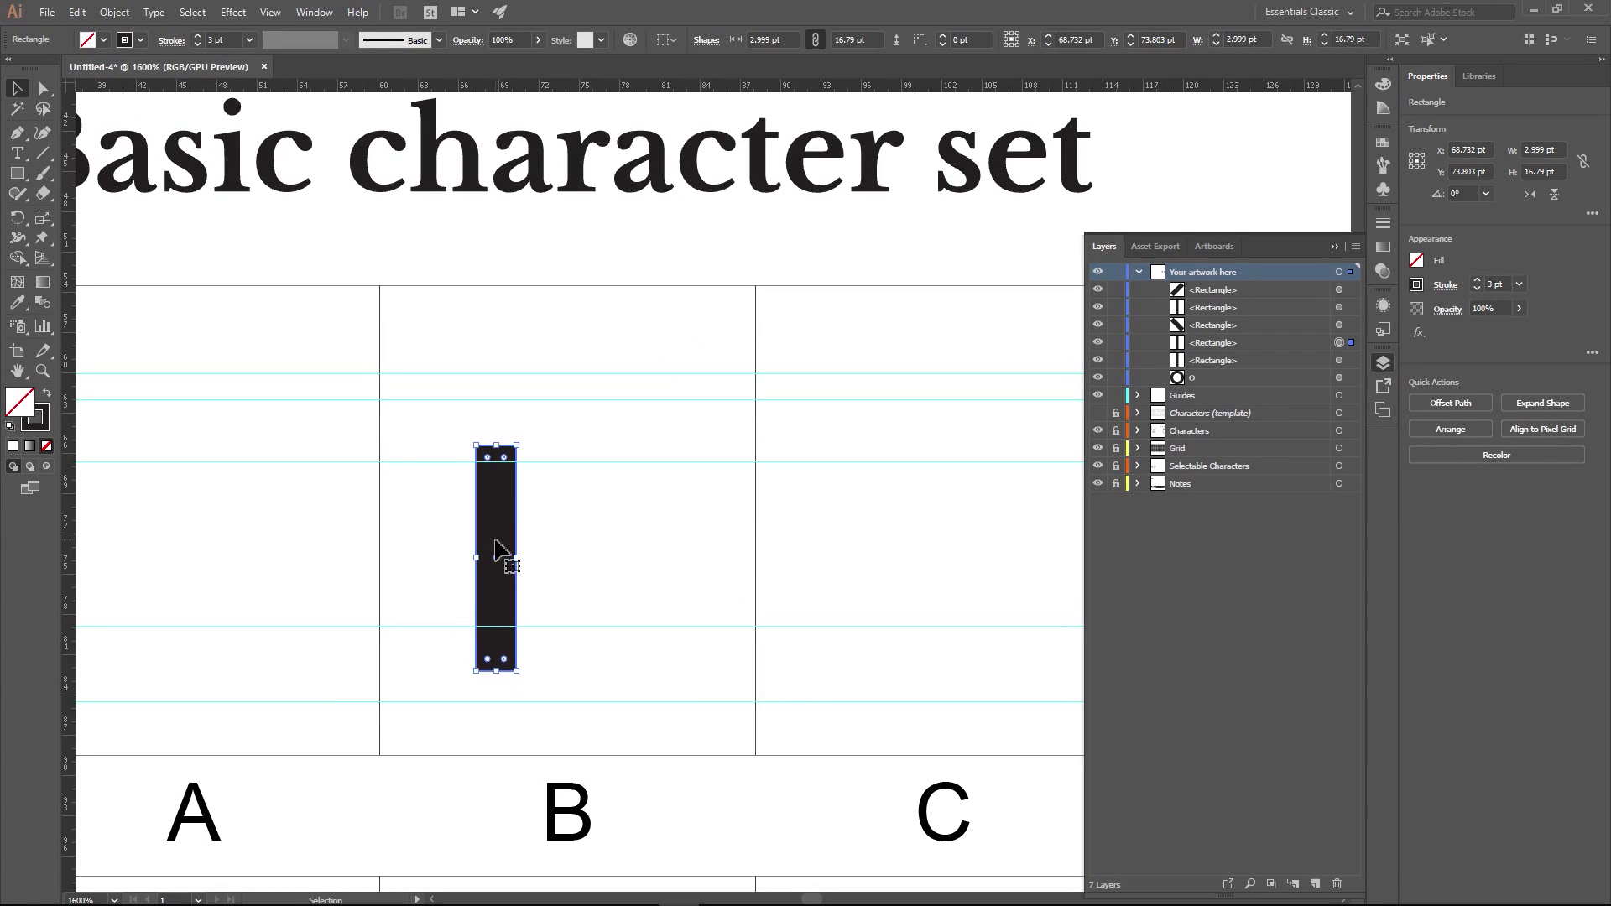
# - Move the copied stem up between the B cell's cap-height and baseline guides, at Y 70.396 pt, and shift it slightly right
pyautogui.moveTo(503, 558); pyautogui.dragTo(485, 498)
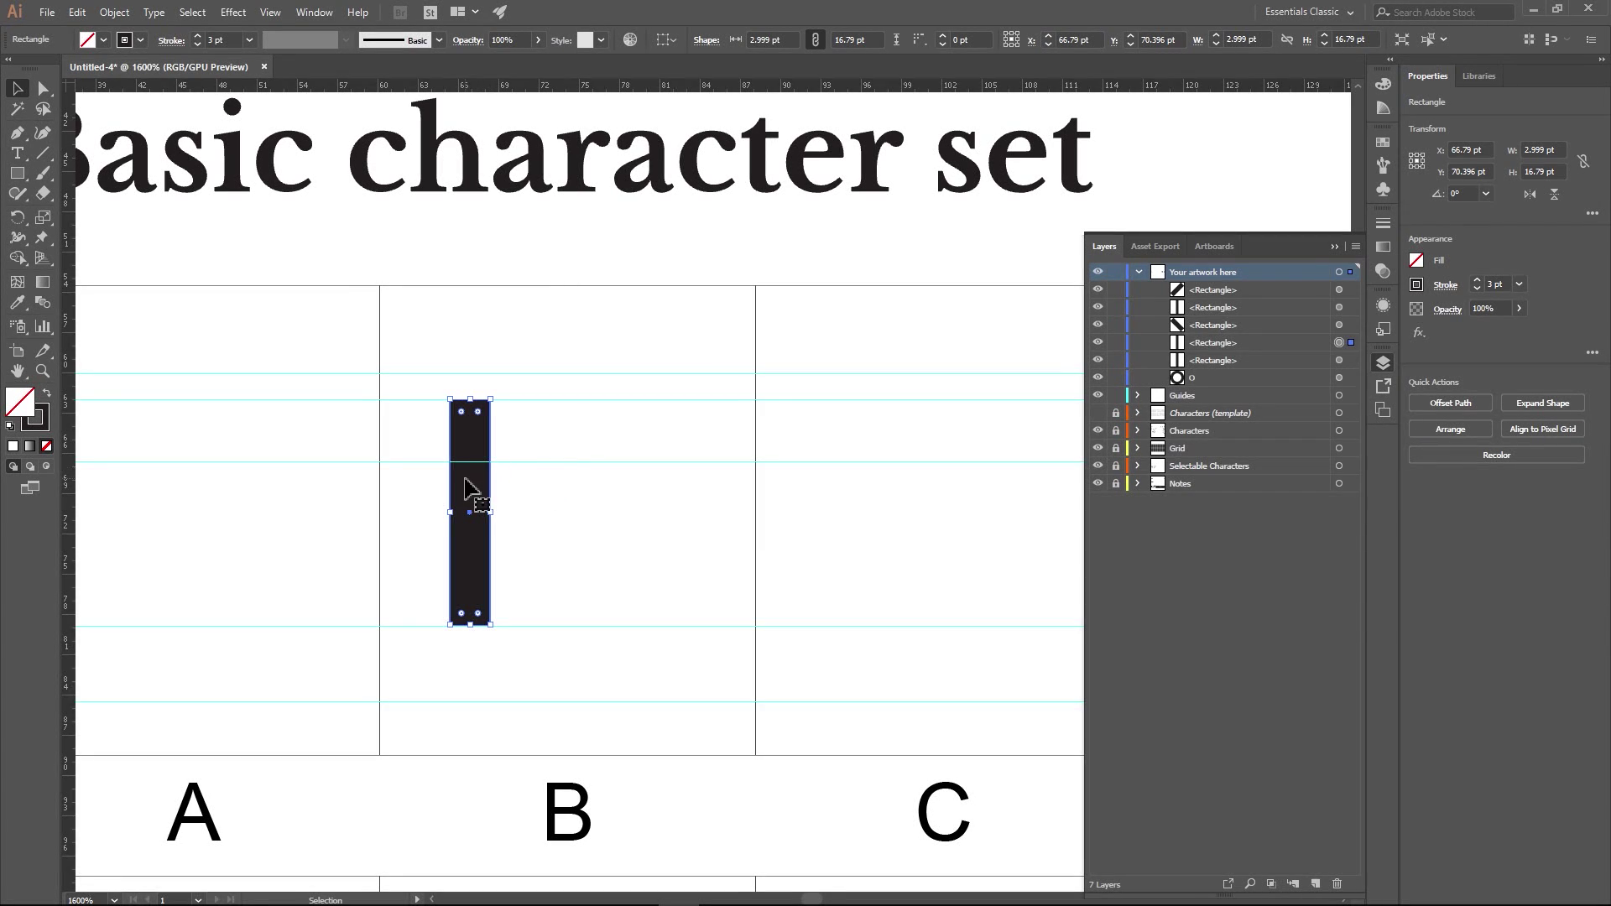
pyautogui.moveTo(467, 489); pyautogui.dragTo(487, 490)
pyautogui.click(612, 521)
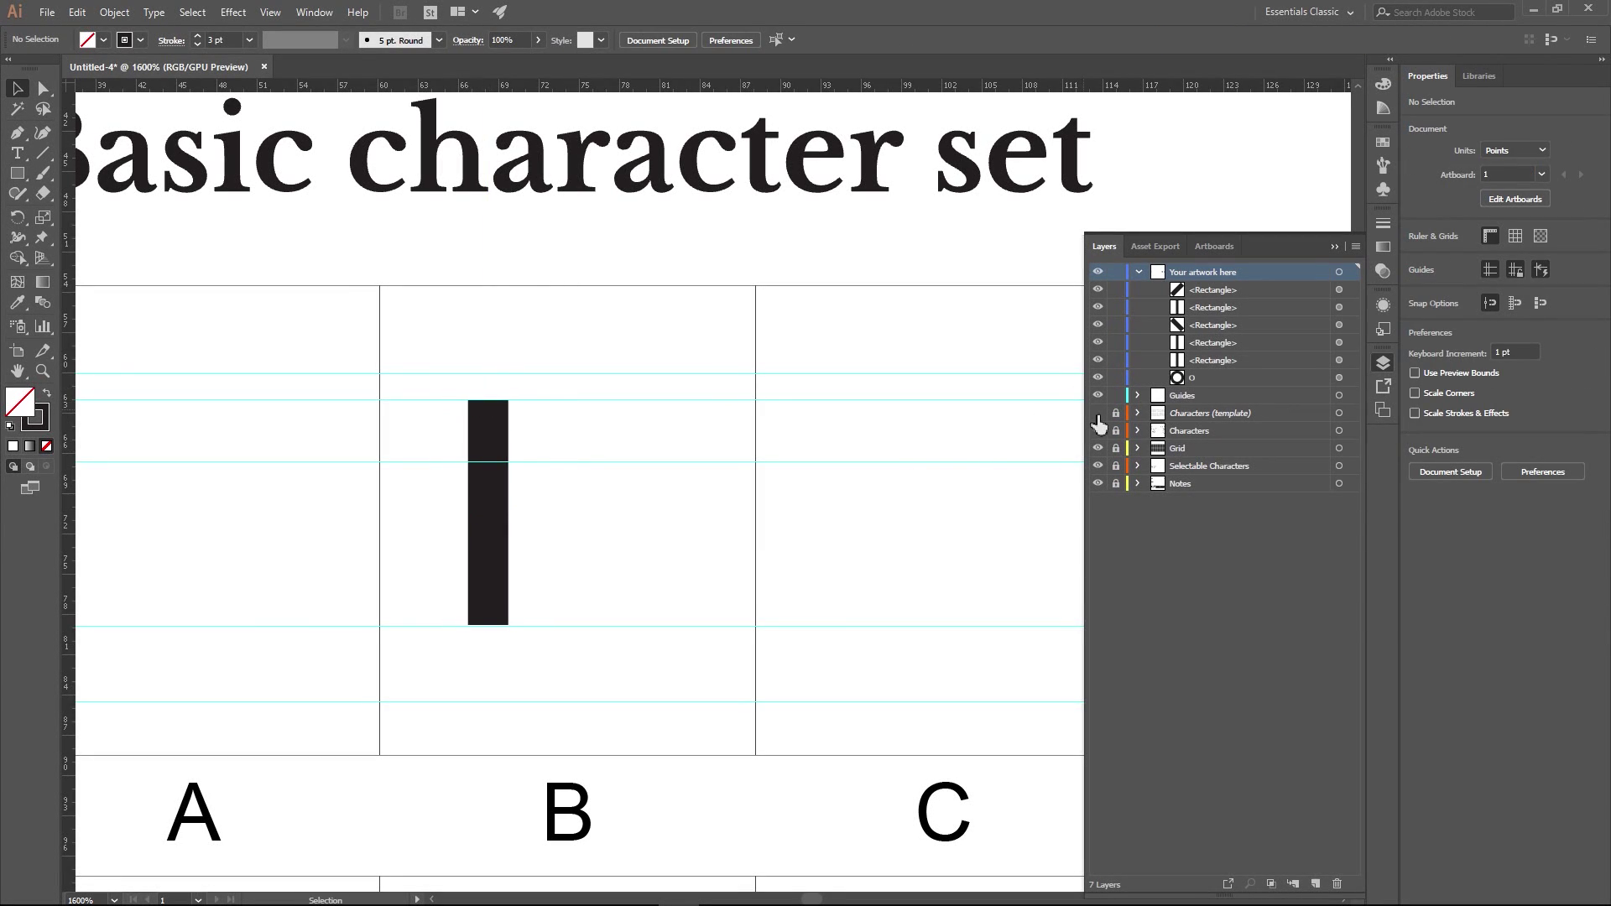
# - Show the template characters, shift the stem to X 68.562 pt over the grey B's stem, and hide the template again
pyautogui.click(1098, 430)
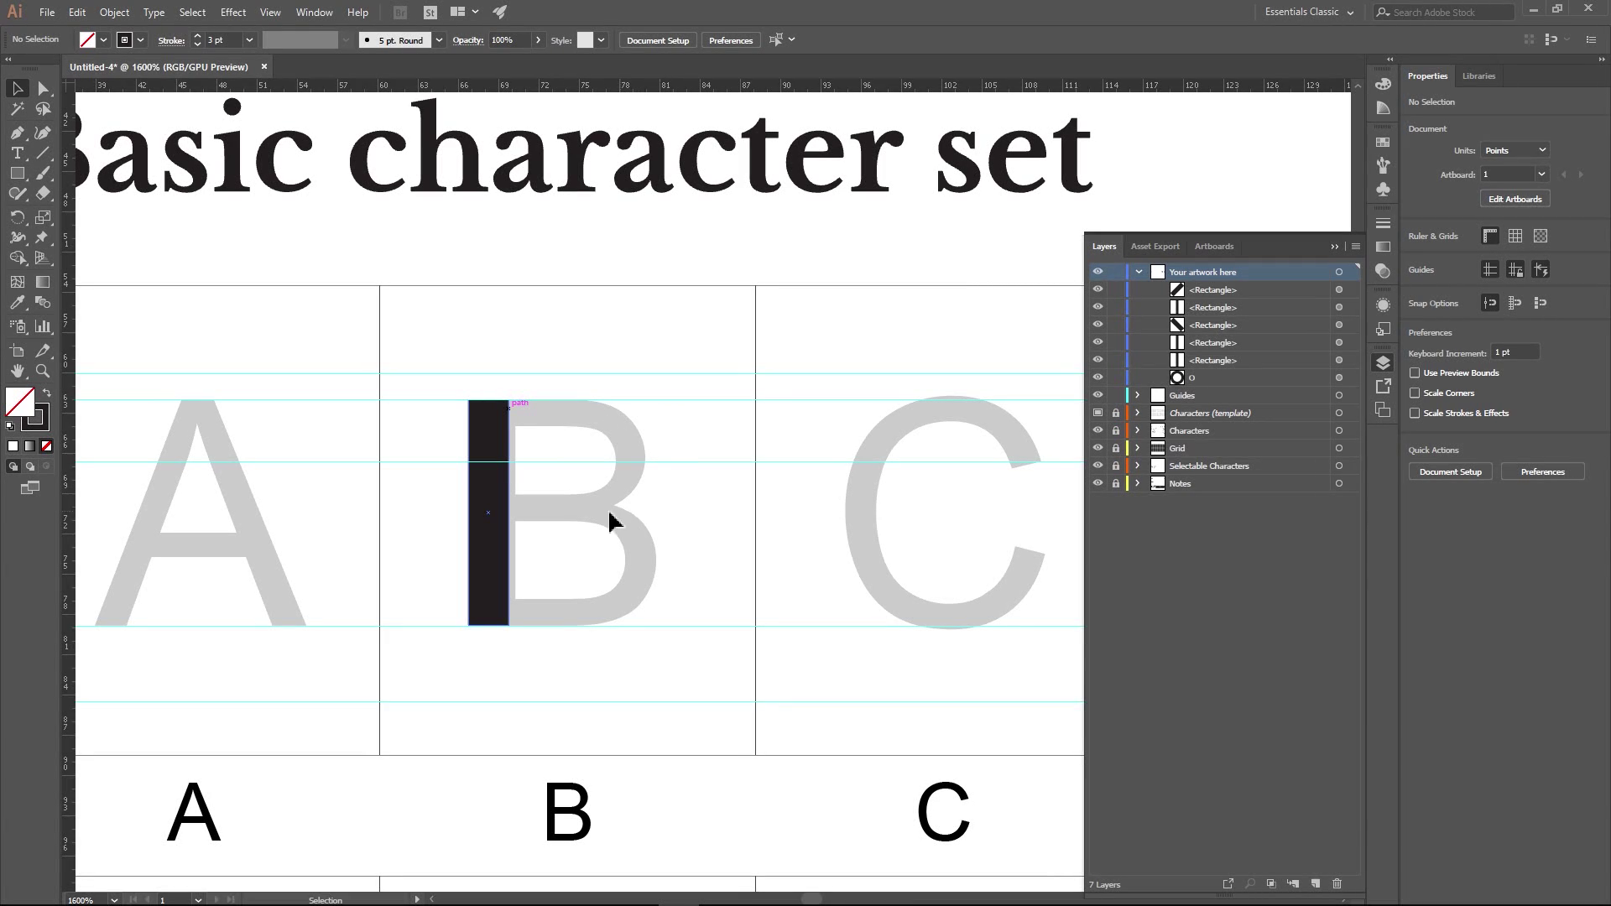
pyautogui.click(494, 433)
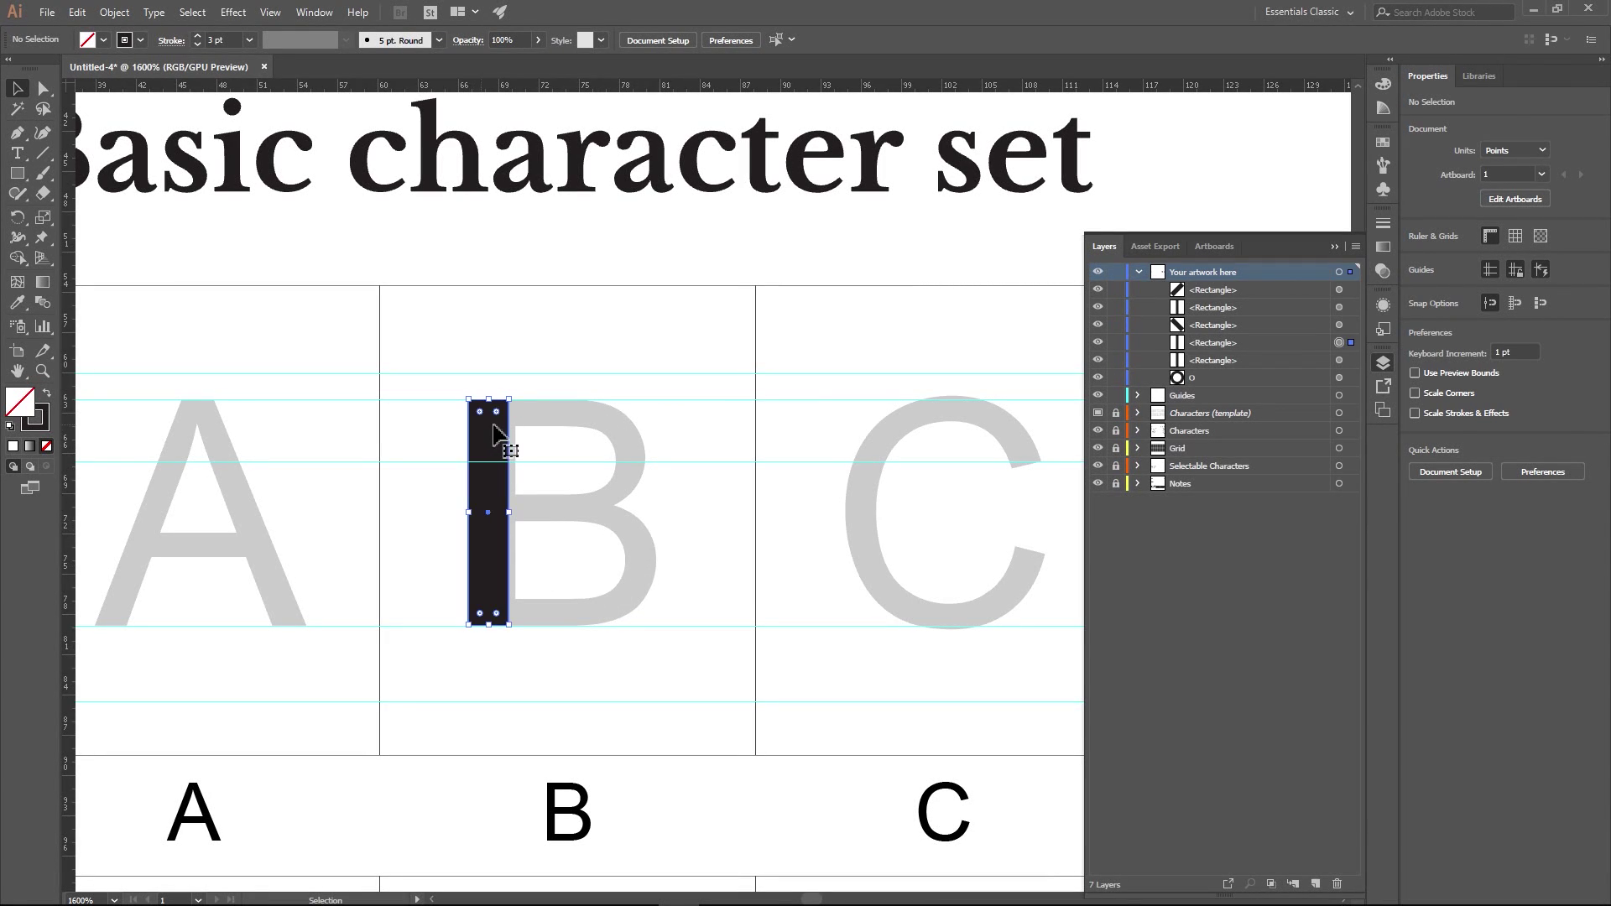
pyautogui.moveTo(494, 433); pyautogui.dragTo(492, 449)
pyautogui.click(612, 478)
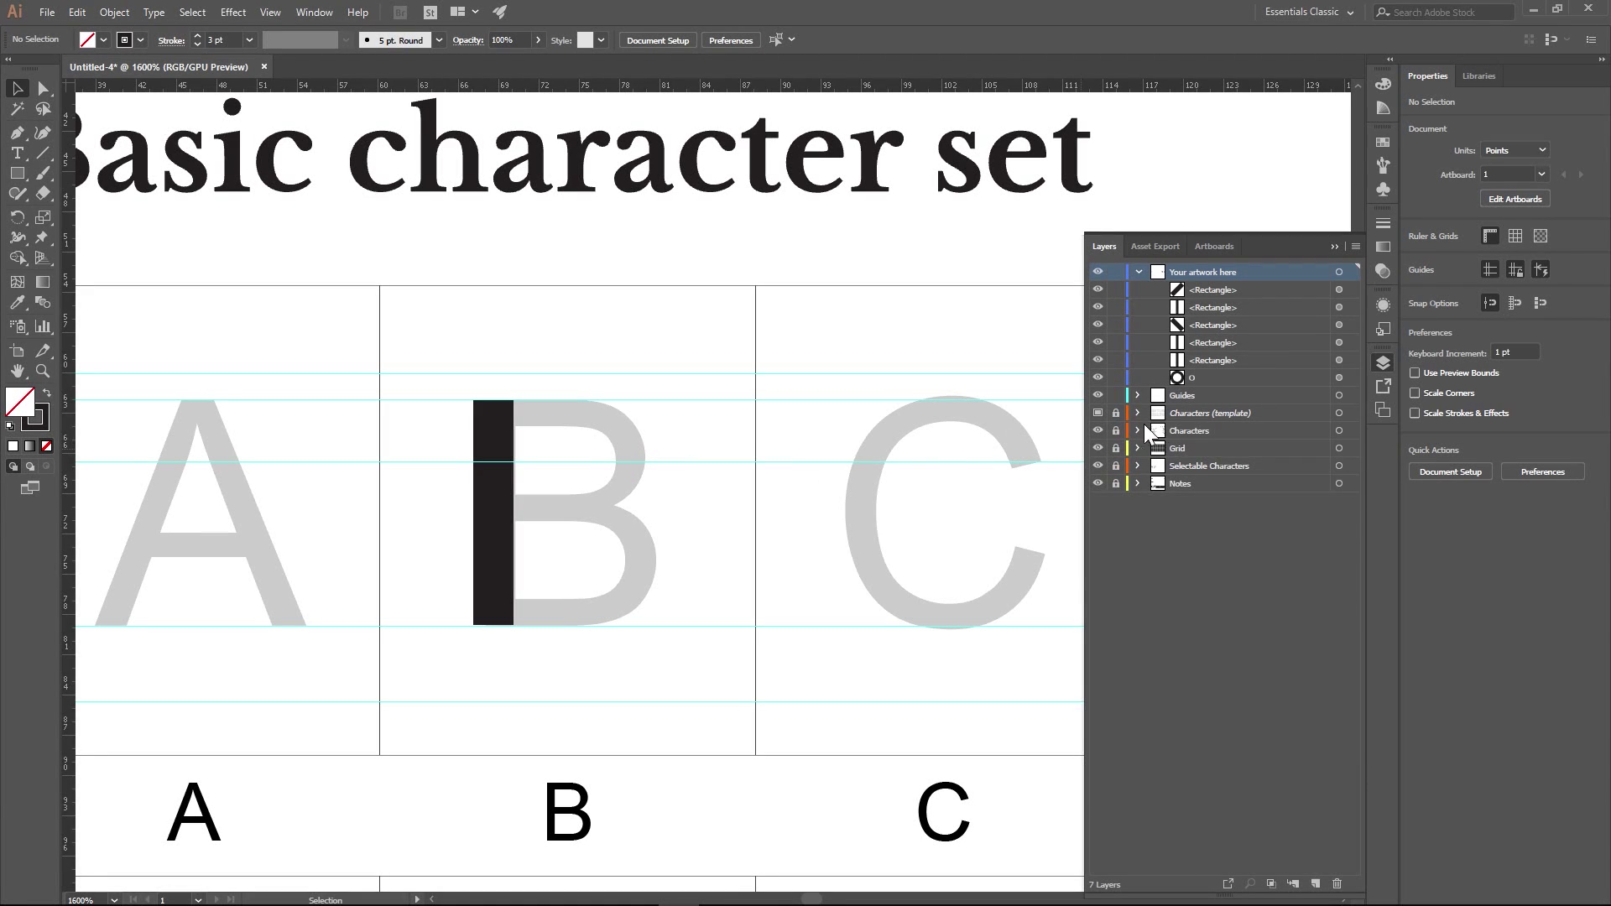
pyautogui.click(1098, 413)
# - Examine the B stem's placement in its cell and compare it with the finished M and O in the uppercase row
pyautogui.scroll(1, 579, 507)
pyautogui.moveTo(647, 503); pyautogui.dragTo(540, 457)
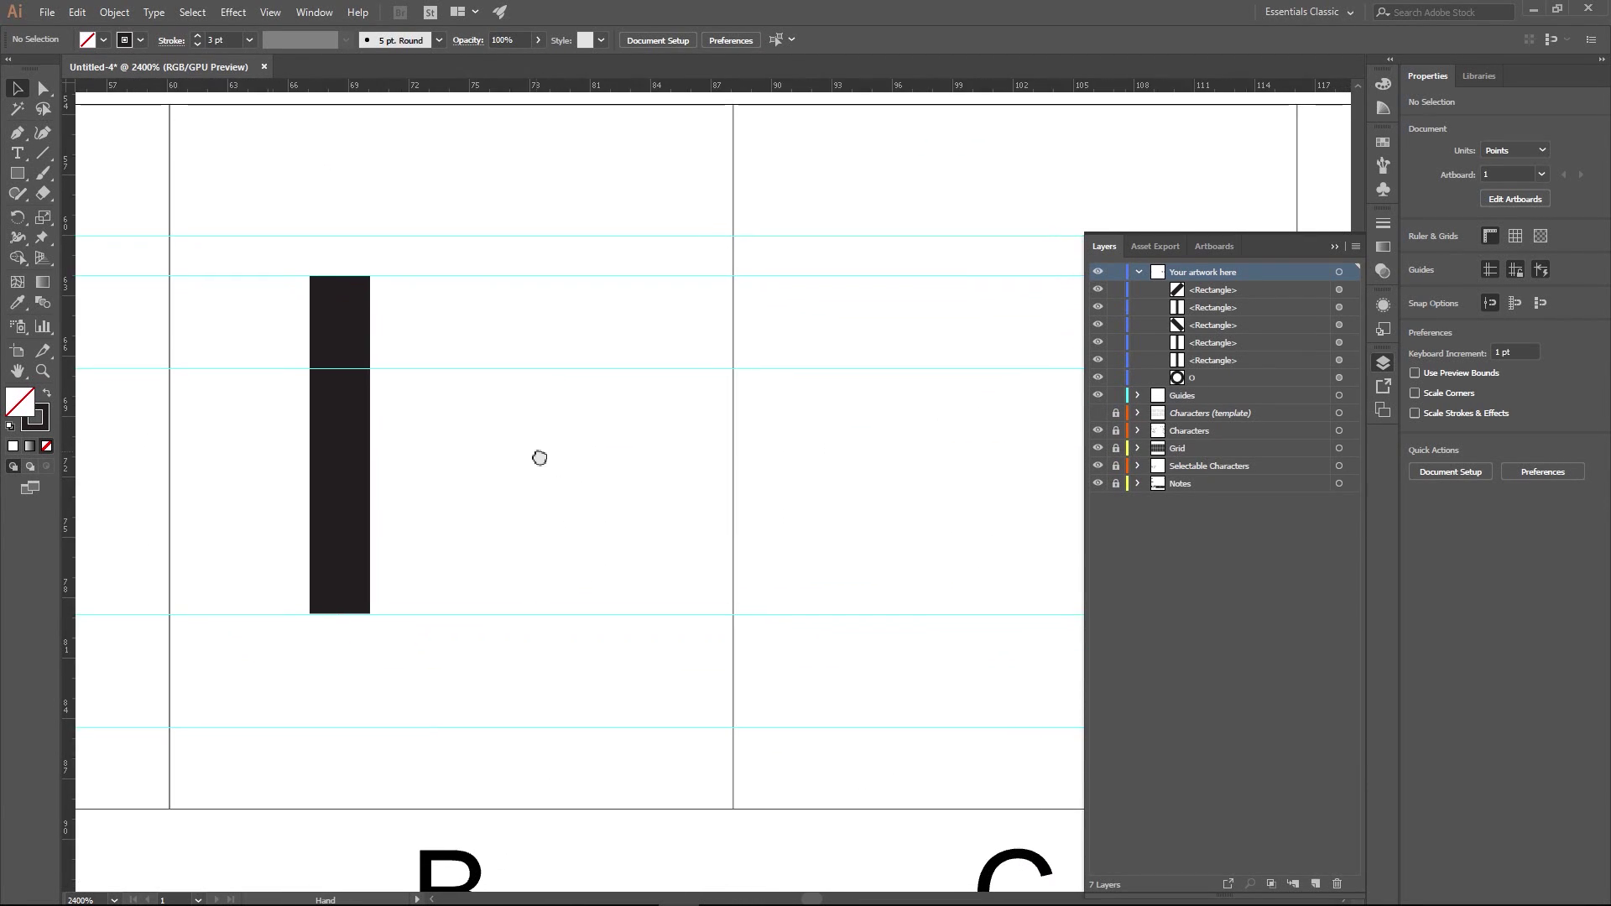
pyautogui.scroll(-1, 554, 458)
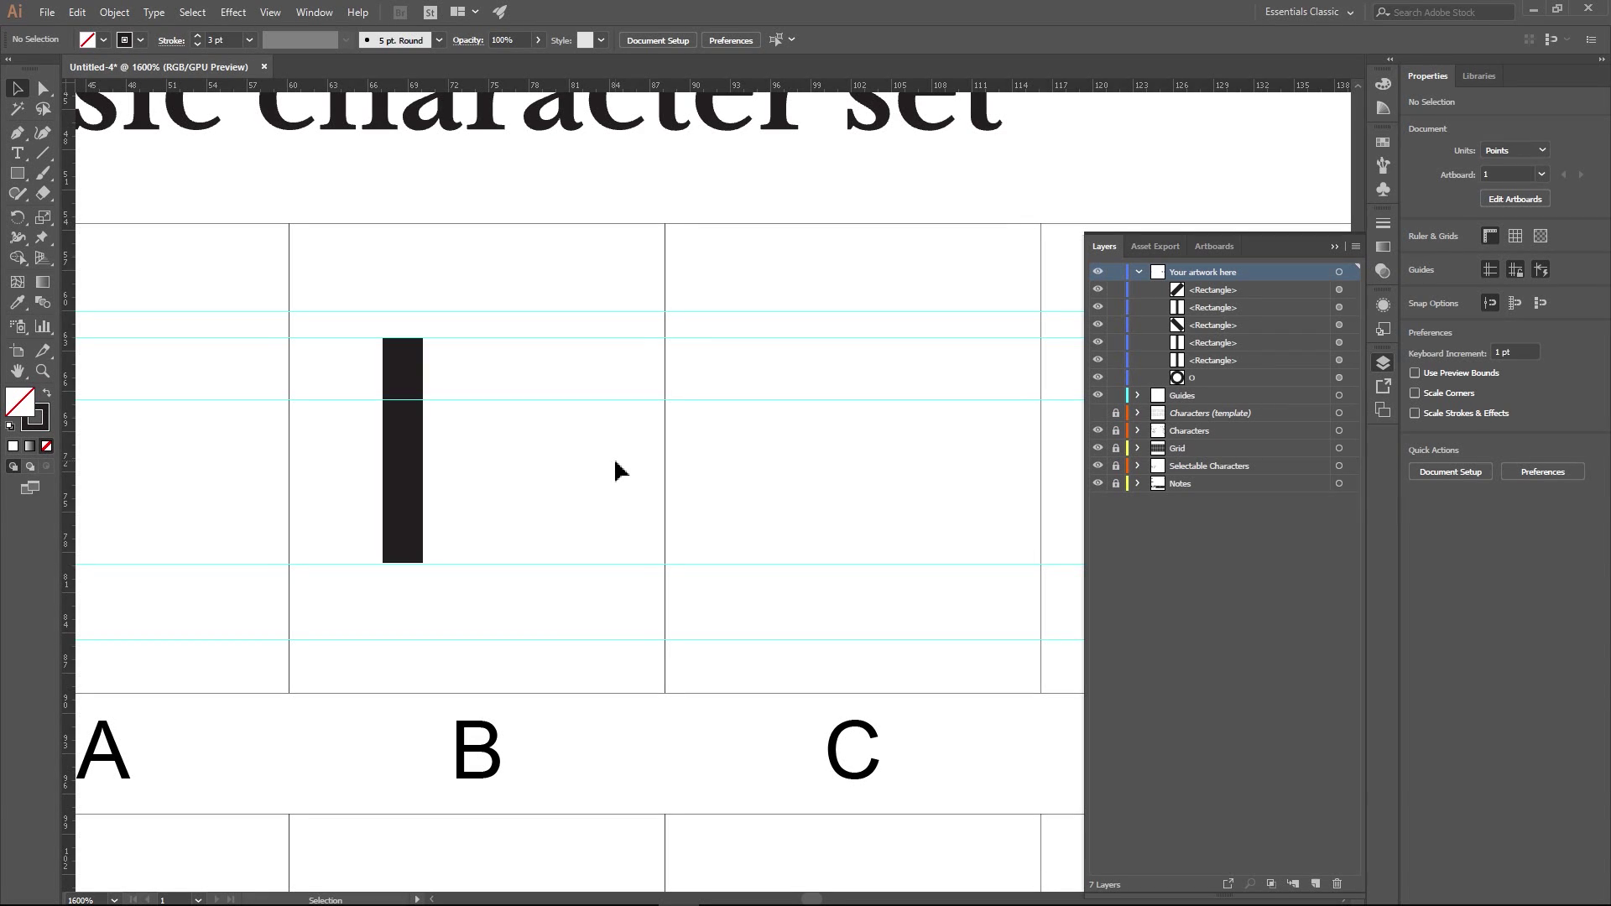
pyautogui.scroll(-4, 615, 470)
pyautogui.moveTo(809, 493); pyautogui.dragTo(424, 478)
pyautogui.scroll(-3, 521, 492)
pyautogui.moveTo(701, 499)
pyautogui.mouseDown()
pyautogui.moveTo(600, 491)
pyautogui.moveTo(684, 496)
pyautogui.mouseUp()
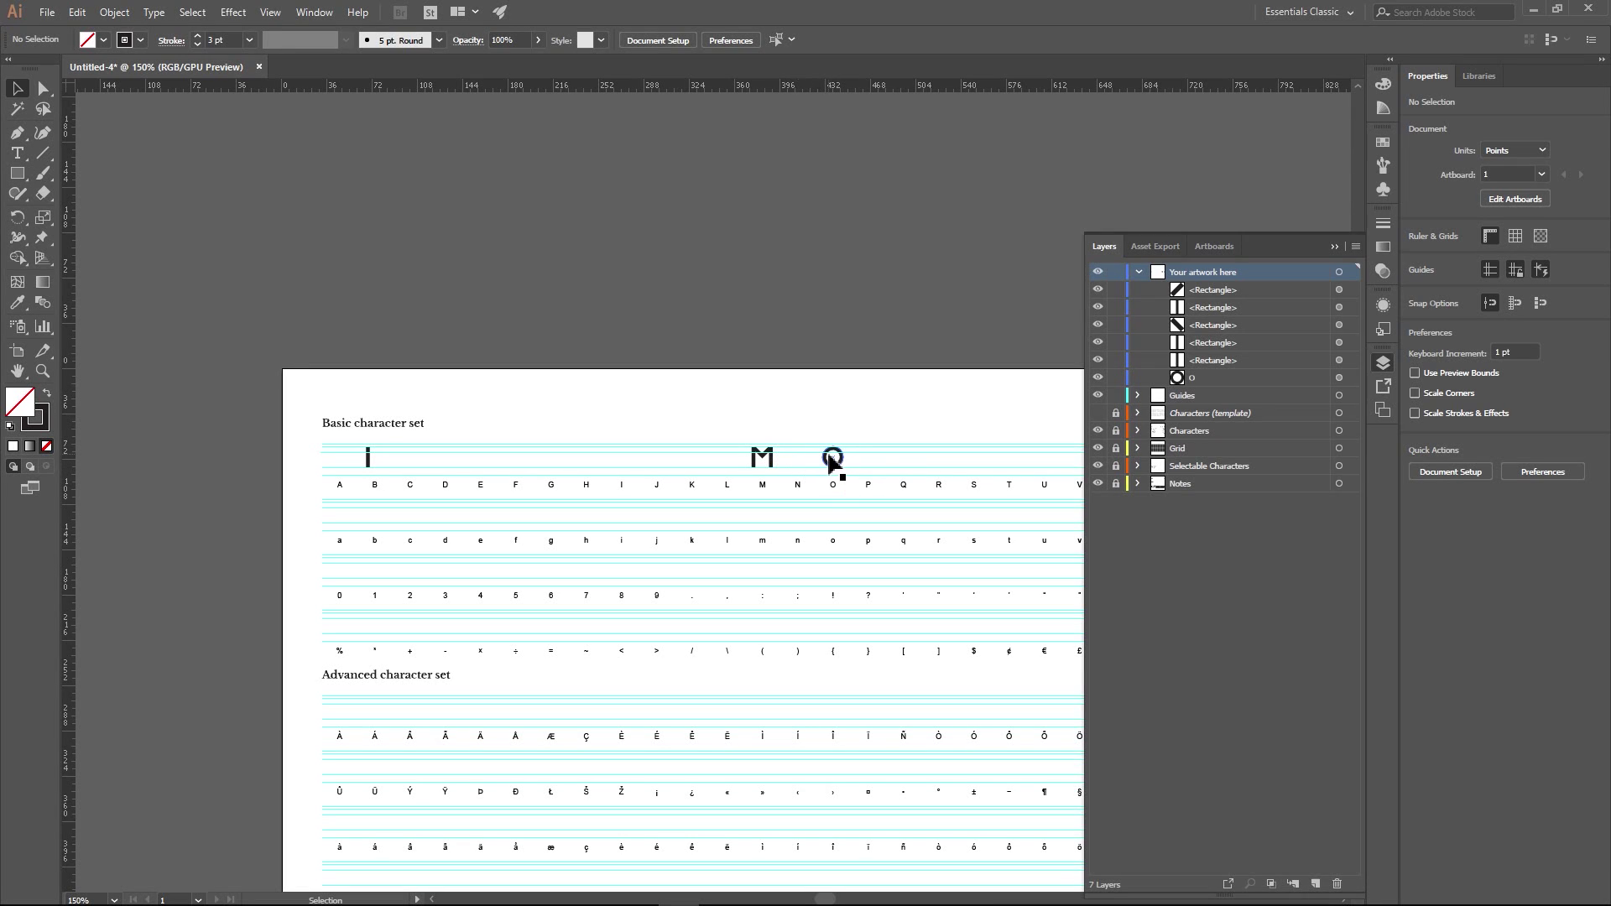
pyautogui.moveTo(774, 466); pyautogui.dragTo(763, 461)
pyautogui.scroll(7, 364, 459)
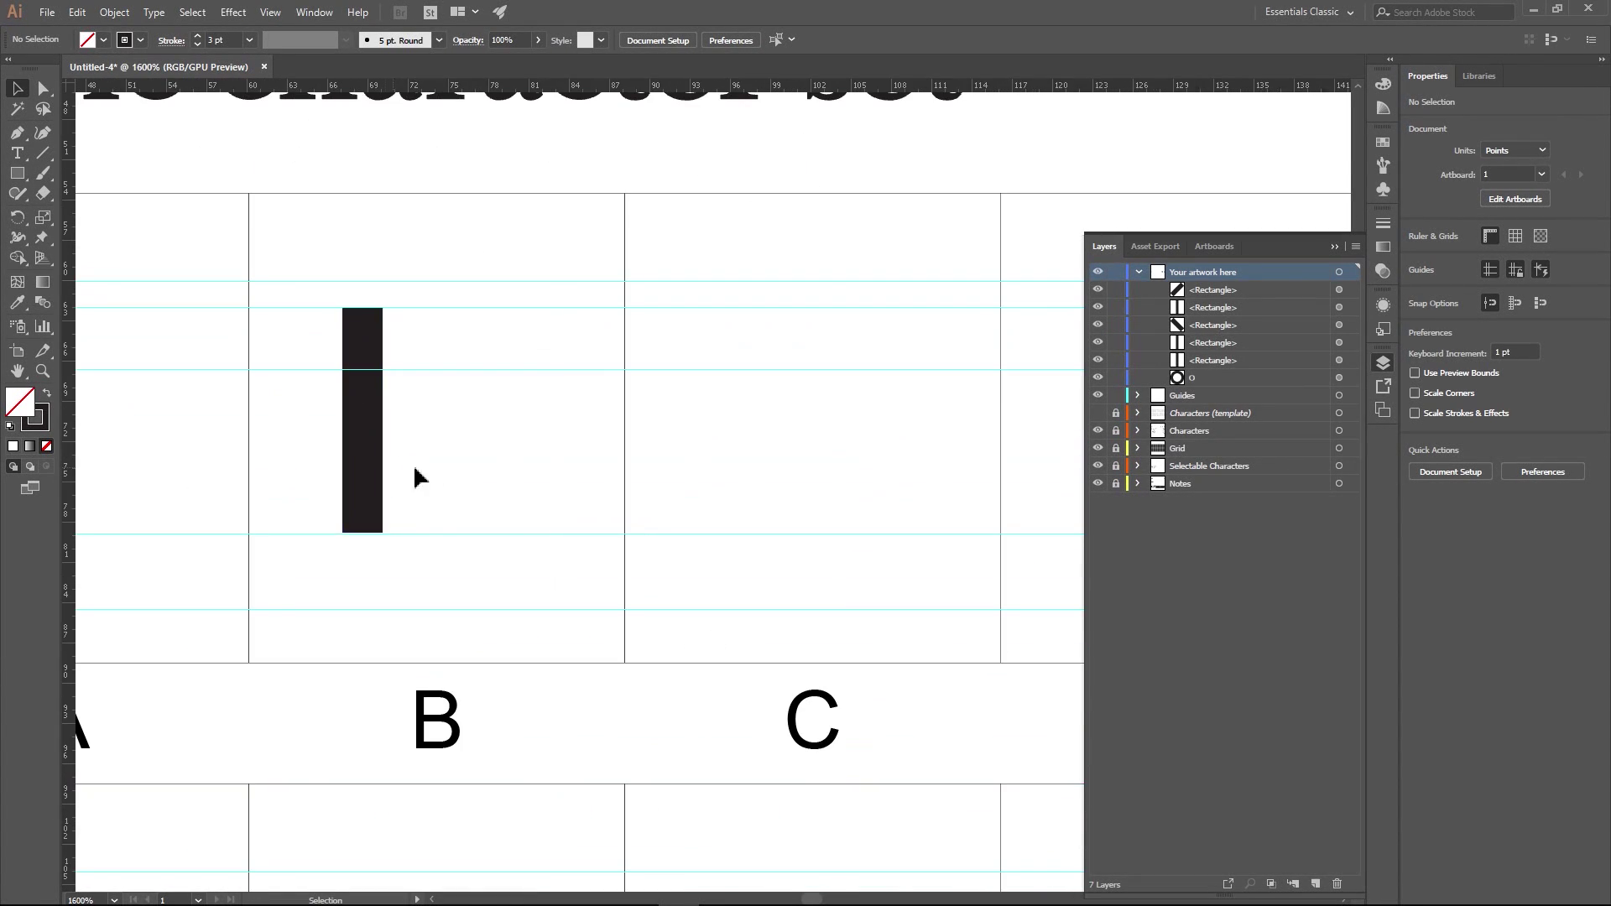
pyautogui.moveTo(447, 469); pyautogui.dragTo(569, 457)
pyautogui.scroll(1, 501, 464)
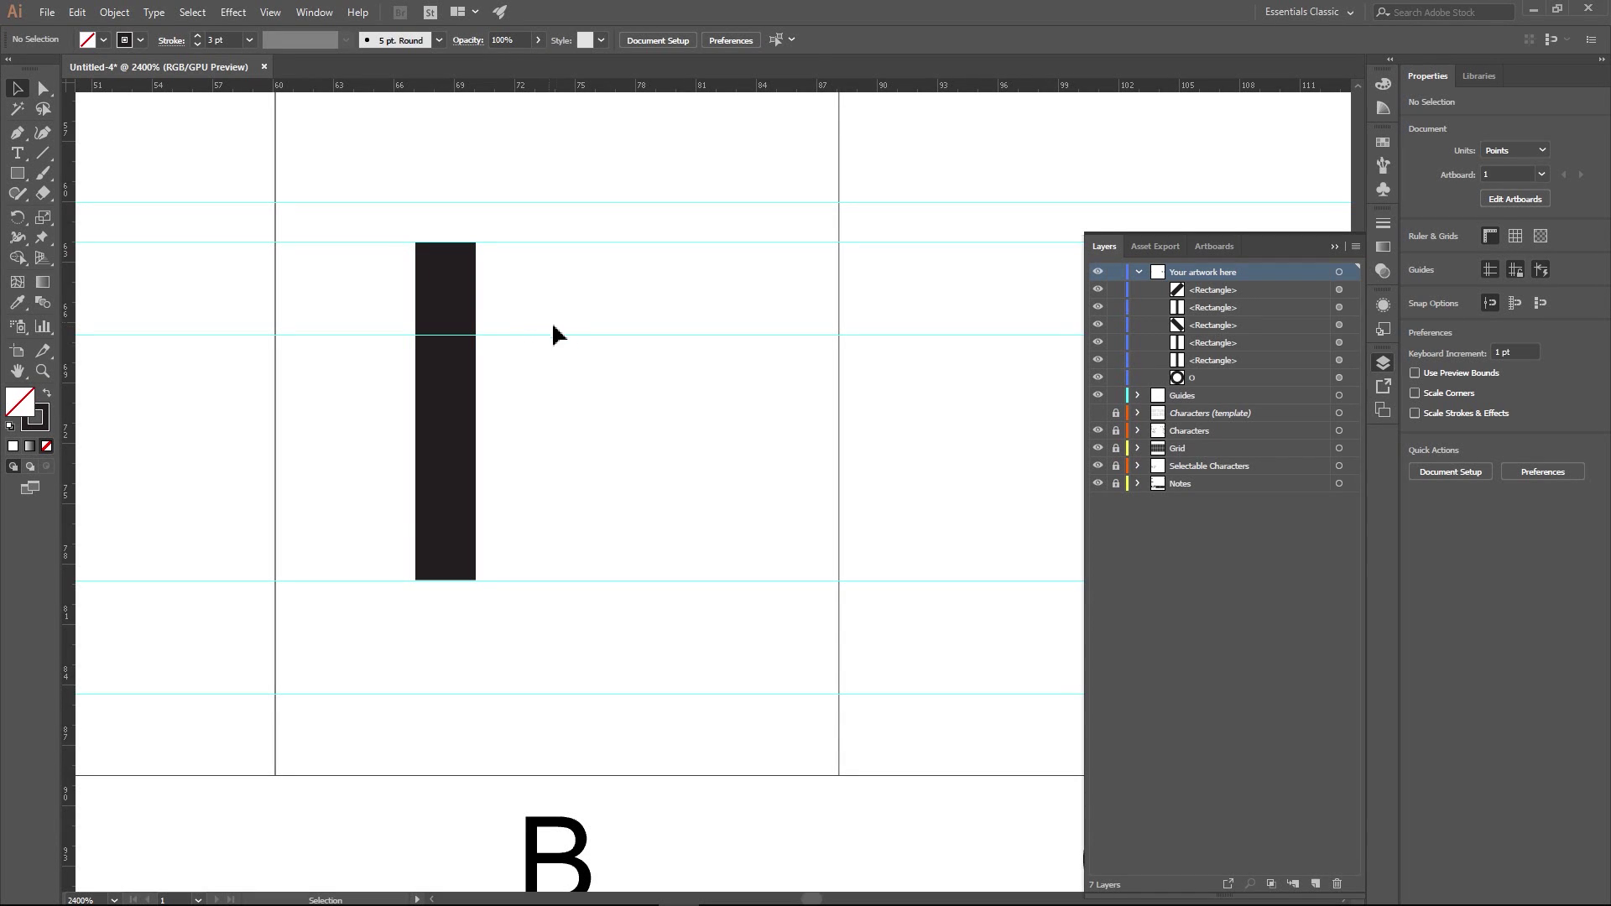
pyautogui.scroll(-1, 578, 340)
# - Show the template characters again and make Rounded Rectangle the current shape tool
pyautogui.click(487, 312)
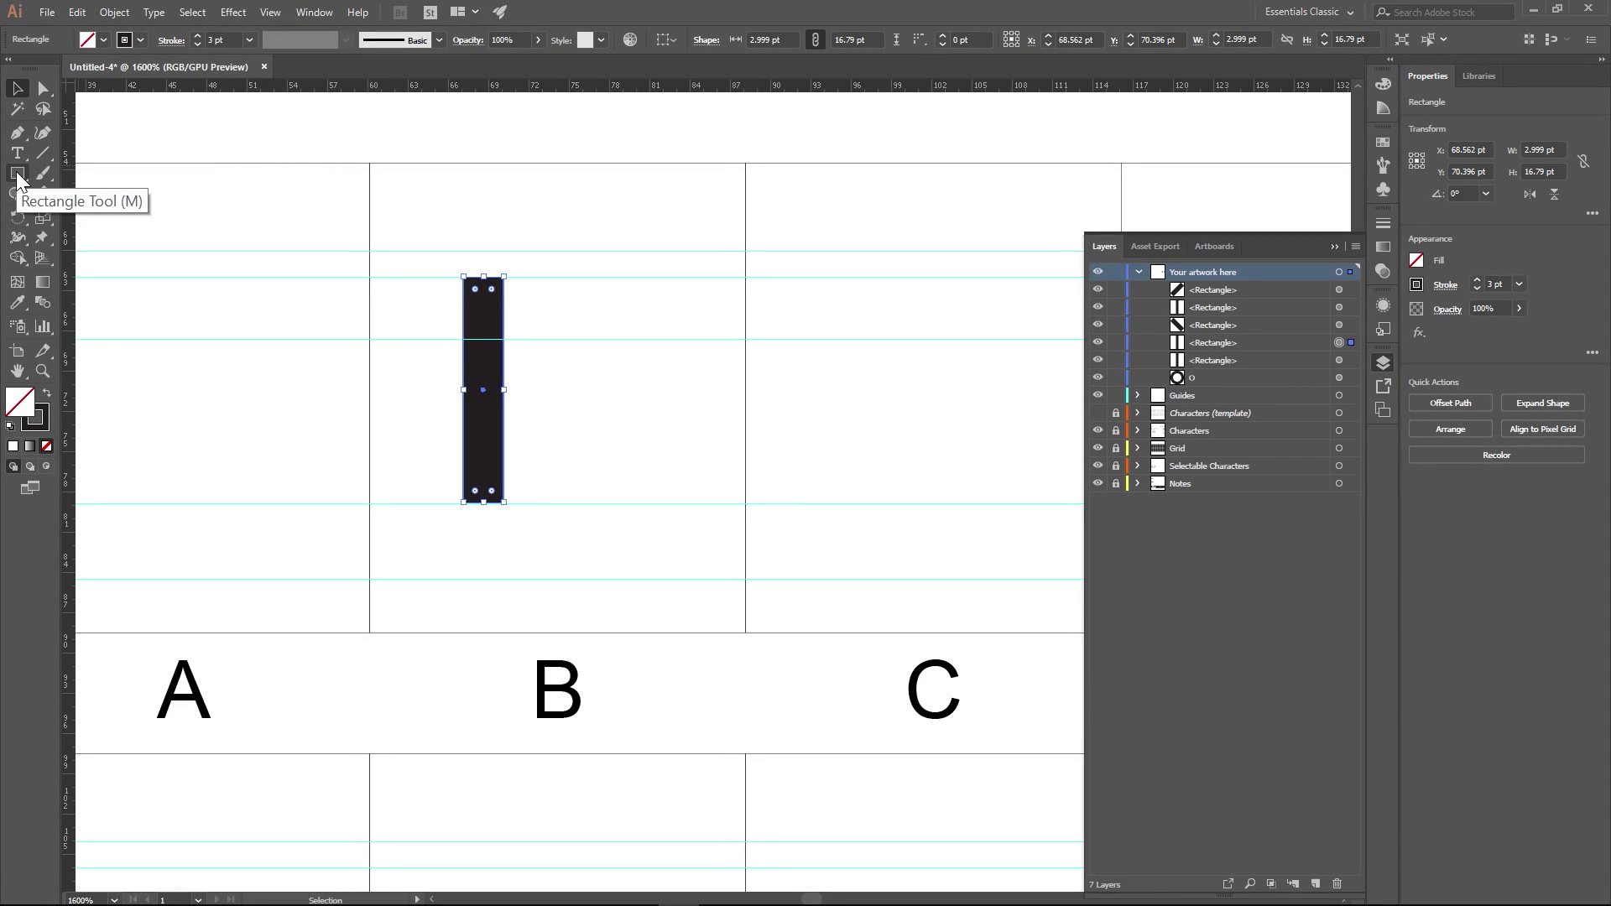
pyautogui.click(514, 417)
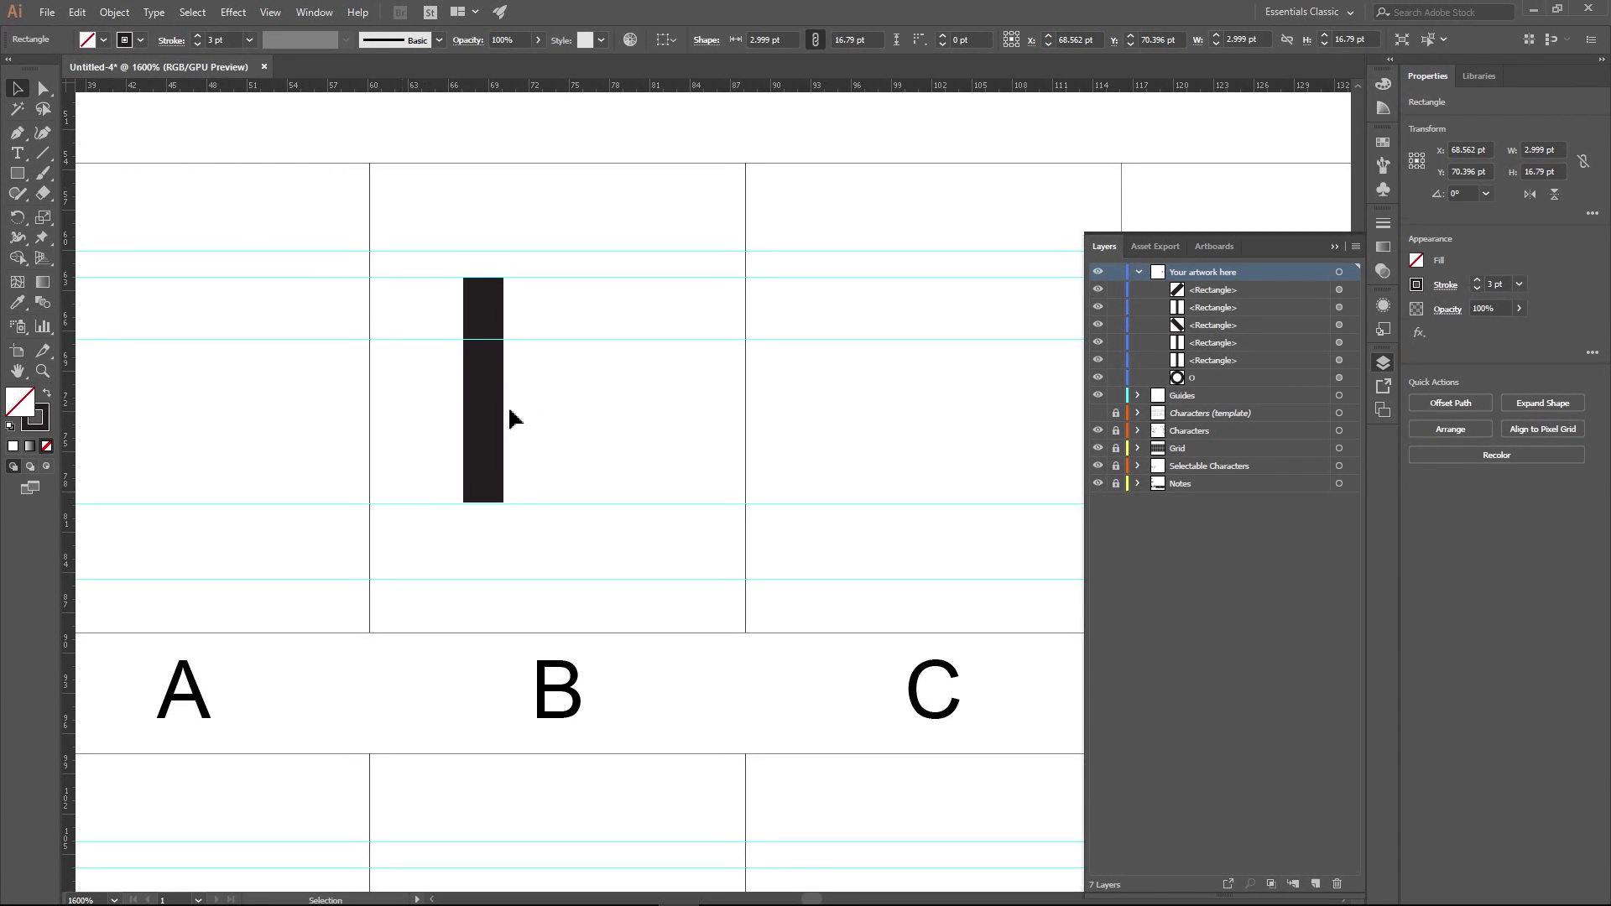
pyautogui.click(1098, 413)
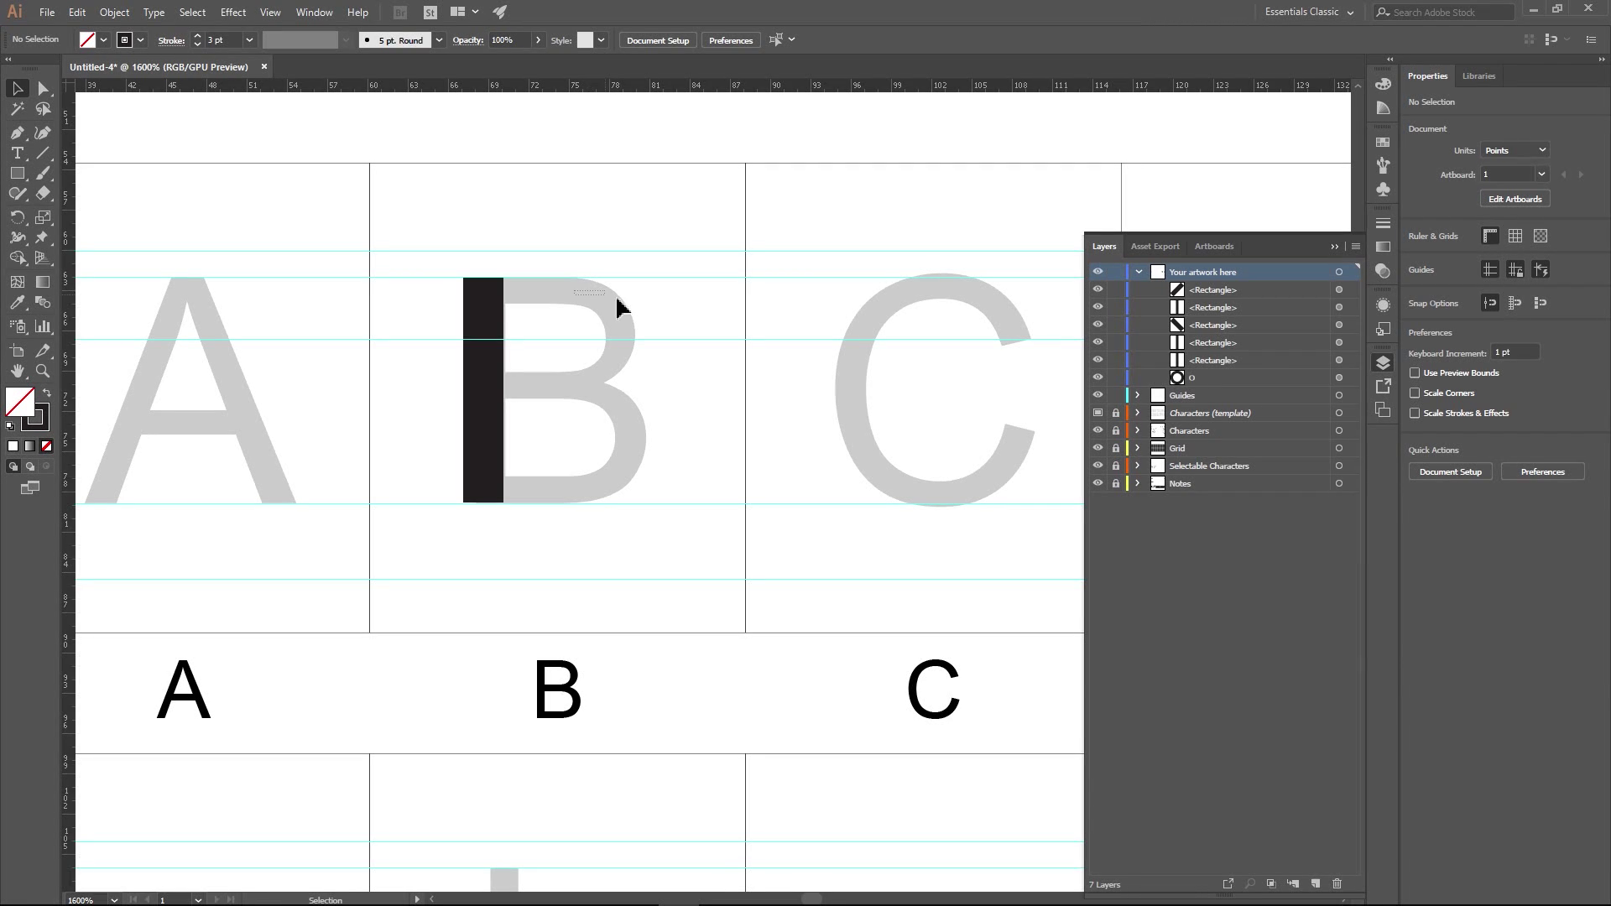
pyautogui.moveTo(628, 367); pyautogui.dragTo(623, 369)
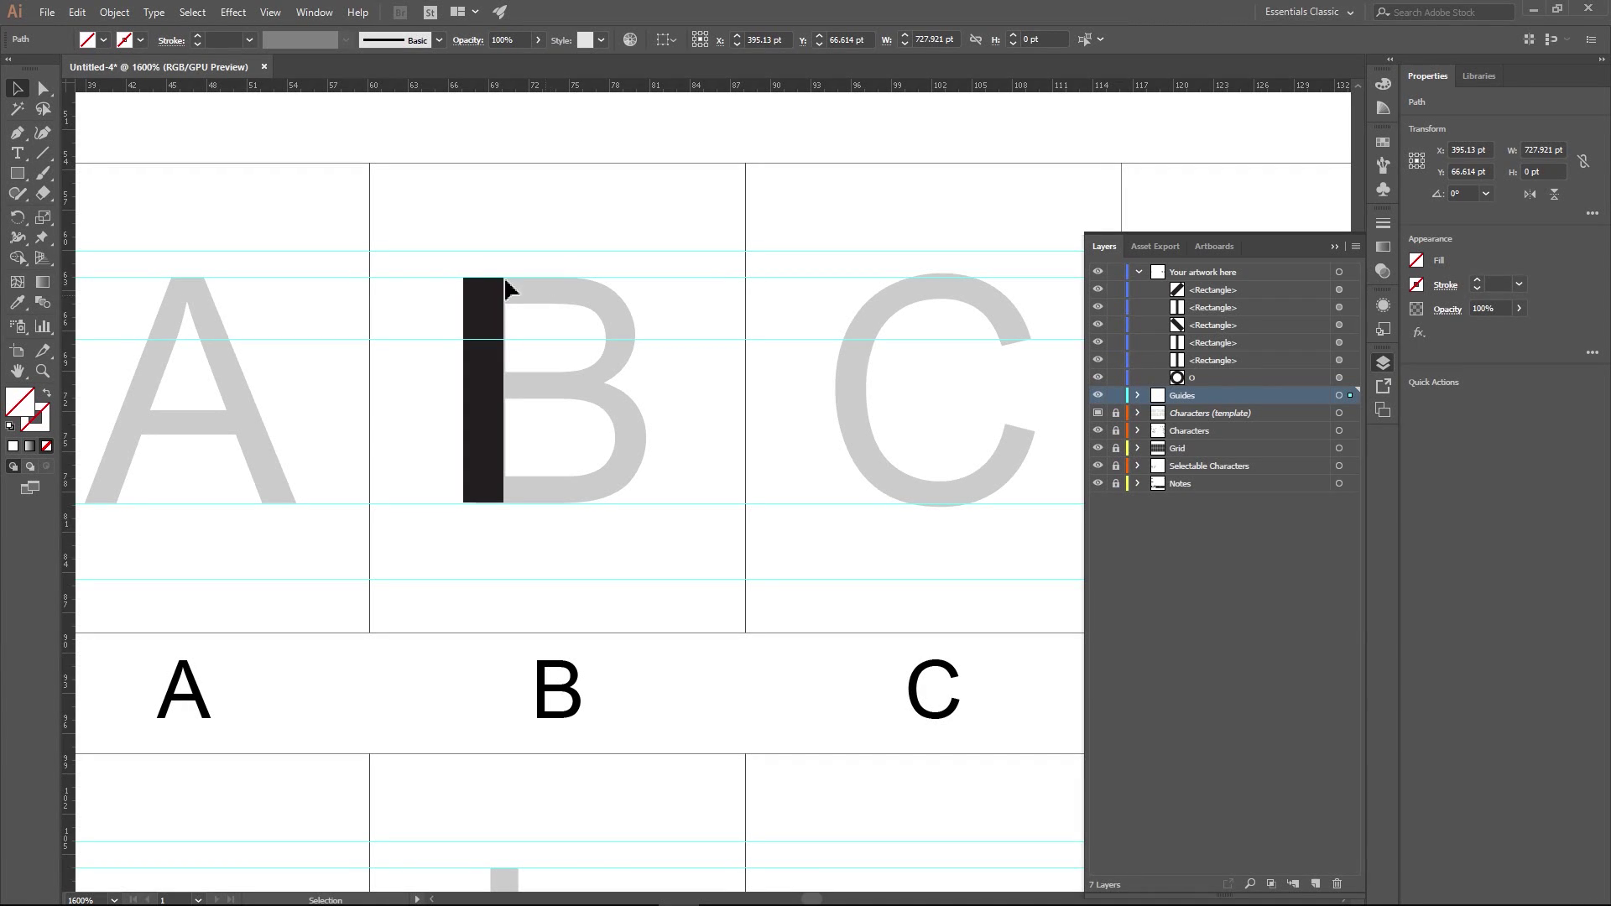
pyautogui.click(18, 173)
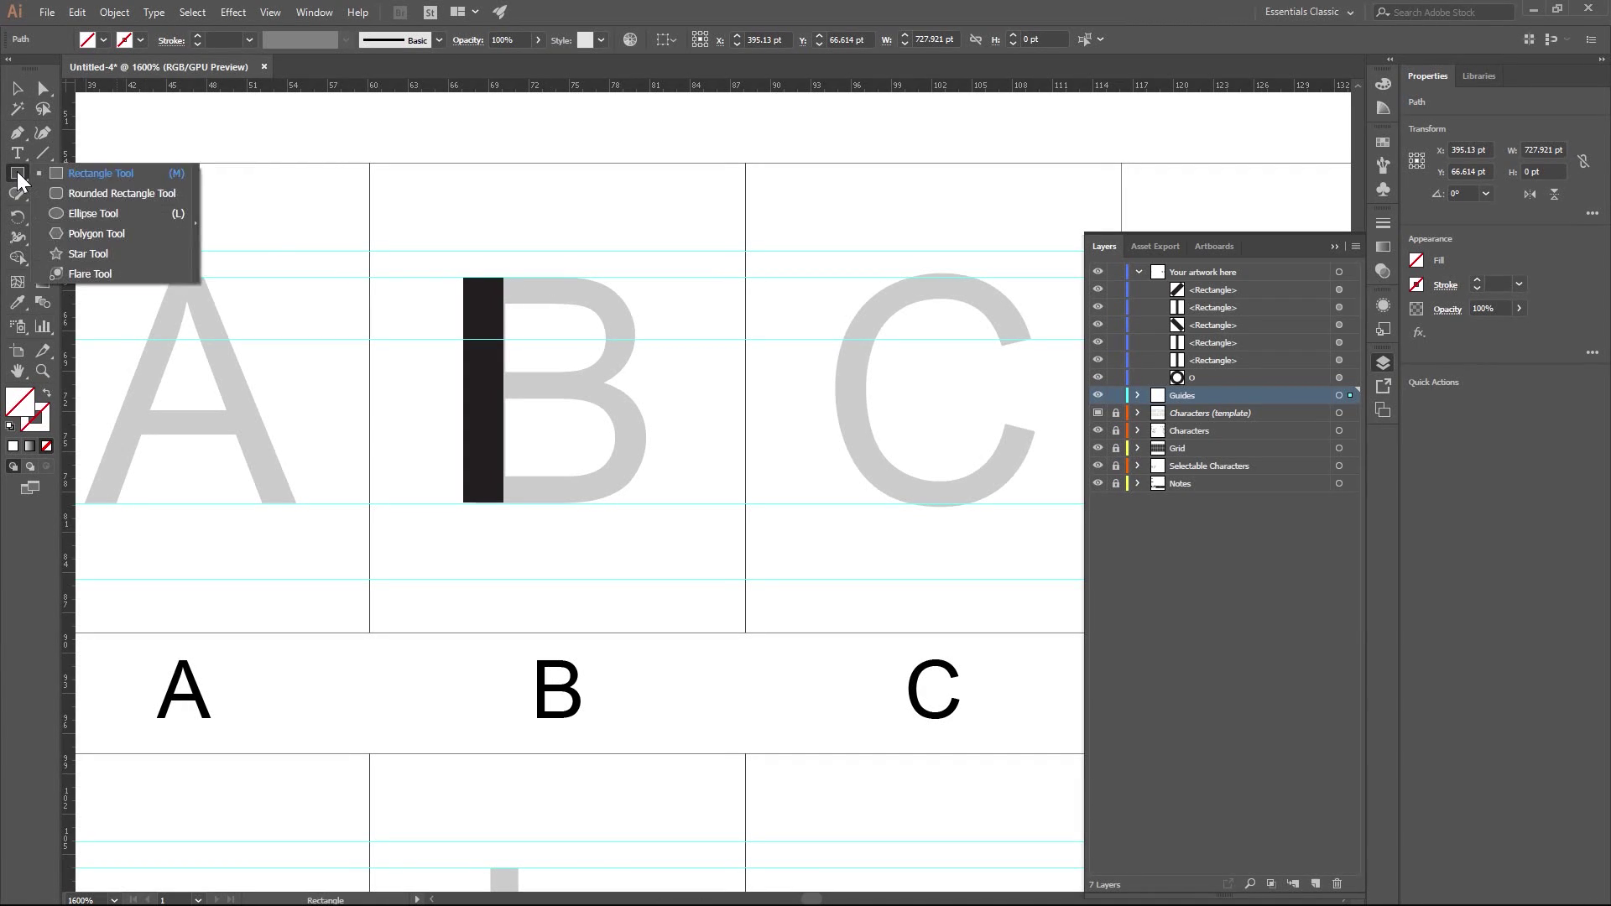
pyautogui.click(72, 193)
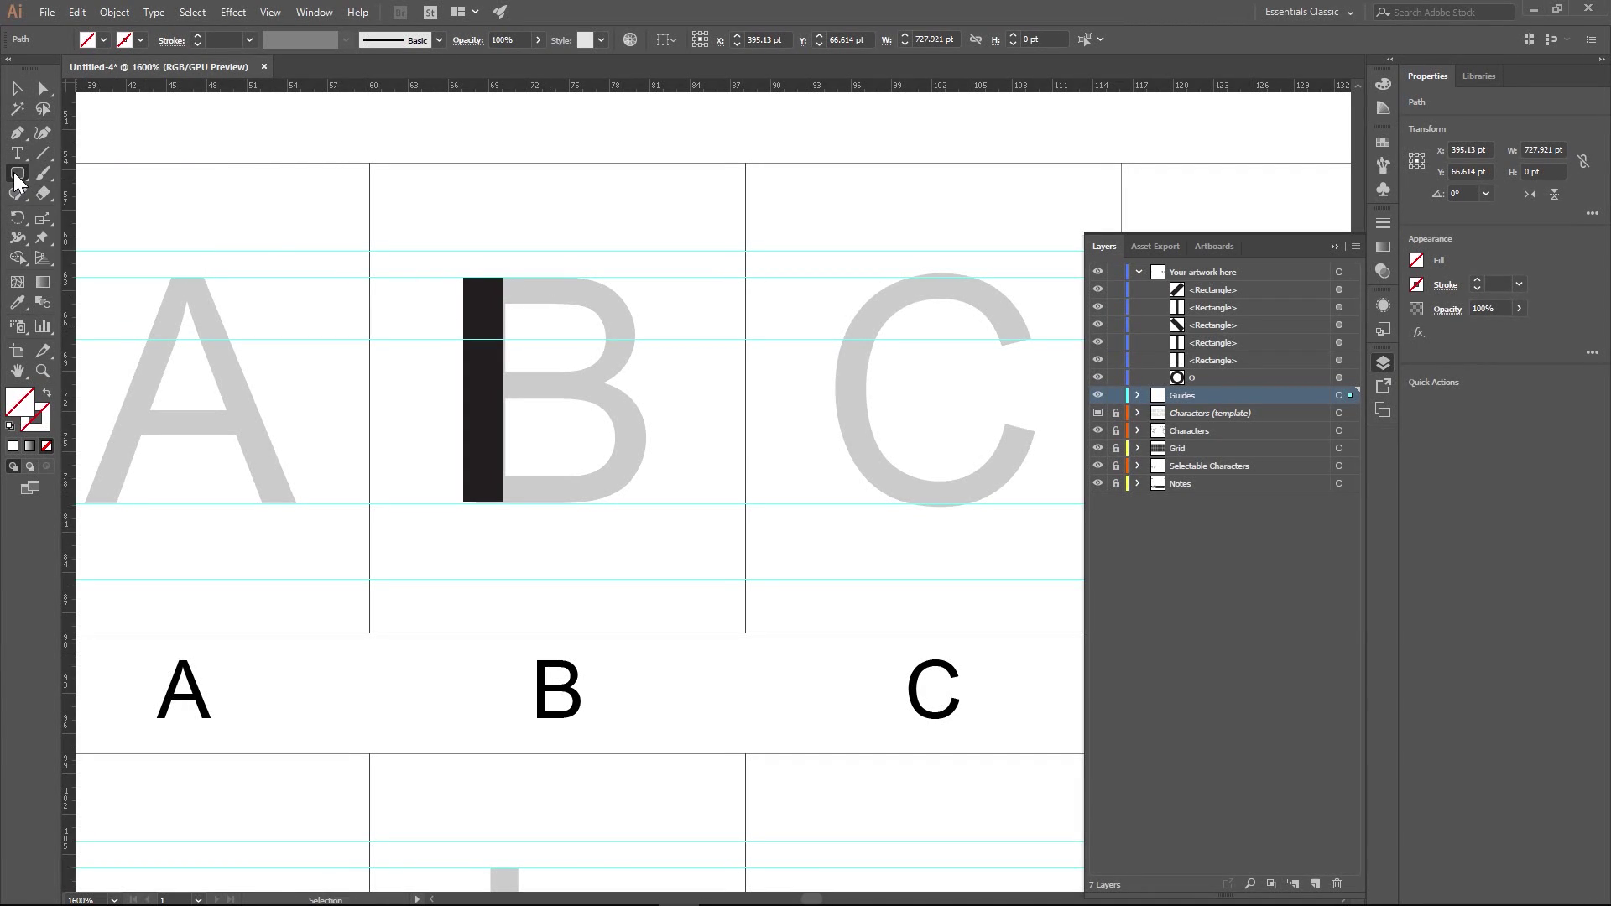
pyautogui.click(16, 88)
# - Duplicate the B's stem in place, rotate the copy to 270°, and shorten it to 8.395 pt as a crossbar starting at the stem's centre
pyautogui.click(485, 330)
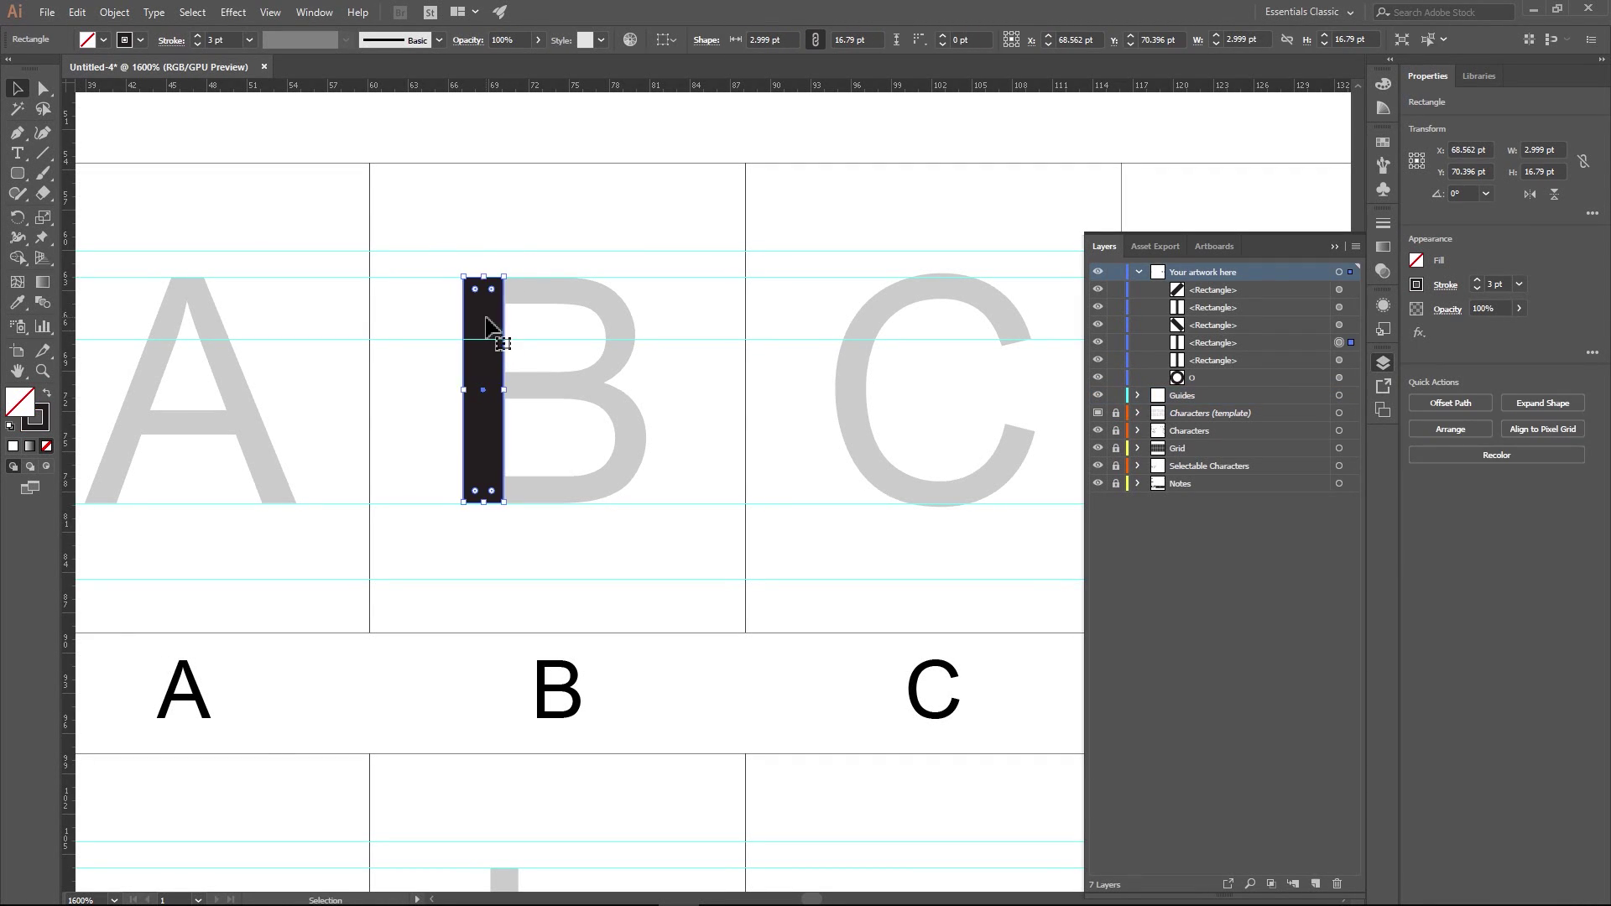
pyautogui.hotkey('ctrl', 'c')
pyautogui.hotkey('ctrl', 'f')
pyautogui.moveTo(516, 515); pyautogui.dragTo(311, 466)
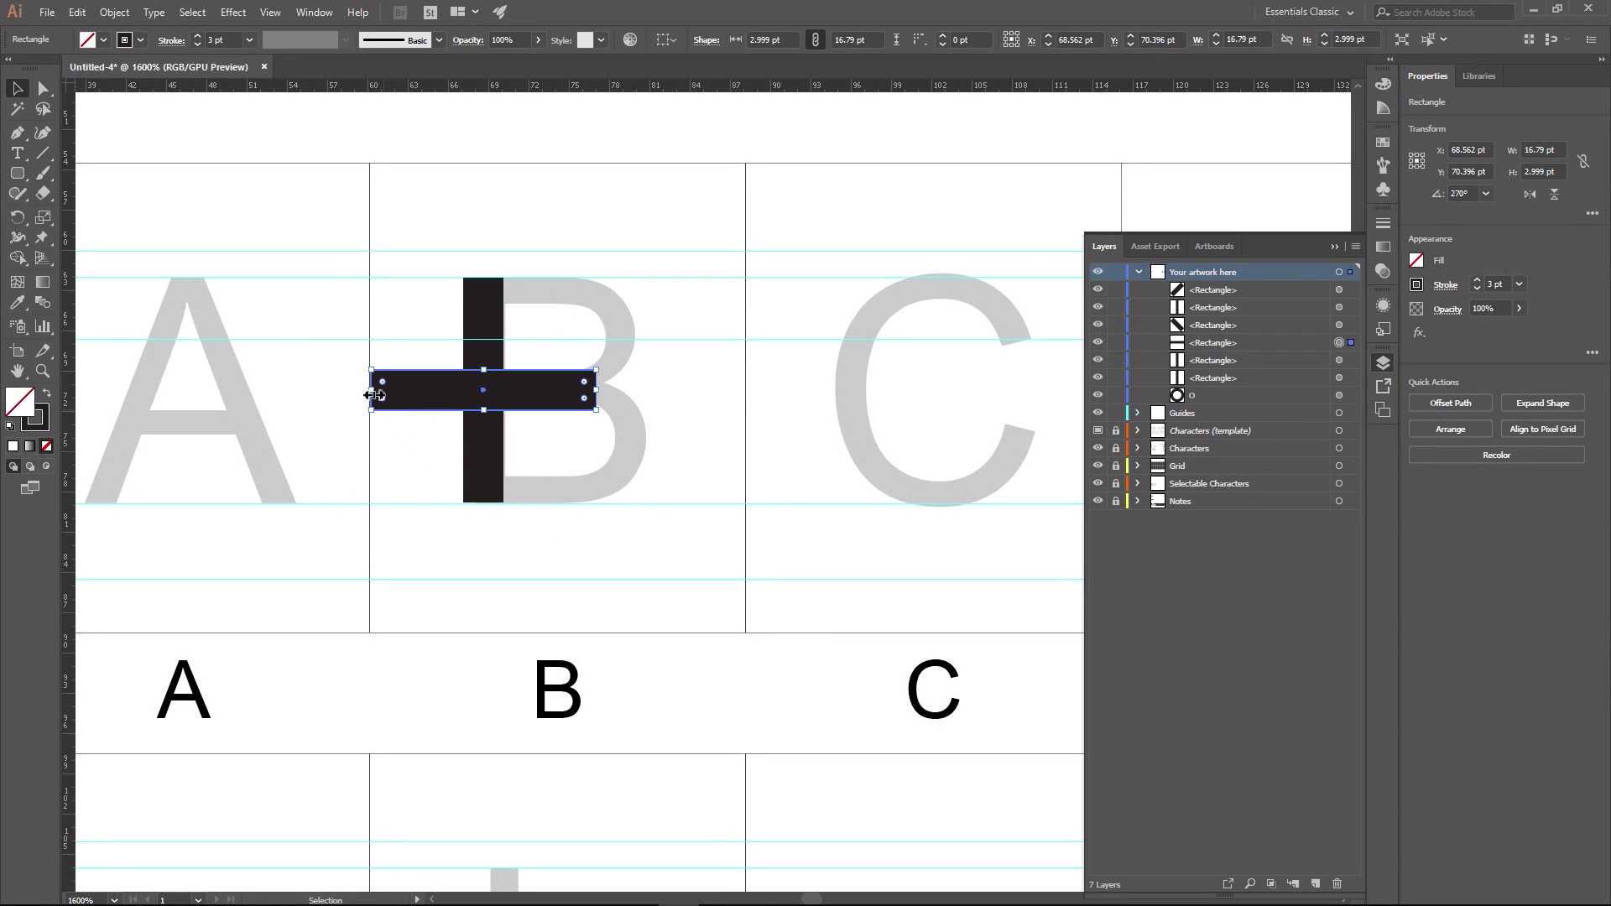
pyautogui.moveTo(375, 395); pyautogui.dragTo(484, 391)
# - Move the B's crossbar up to Y 69.496 pt, level with the junction of the grey B's bowls, and deselect it
pyautogui.hotkey('ctrl', '+')
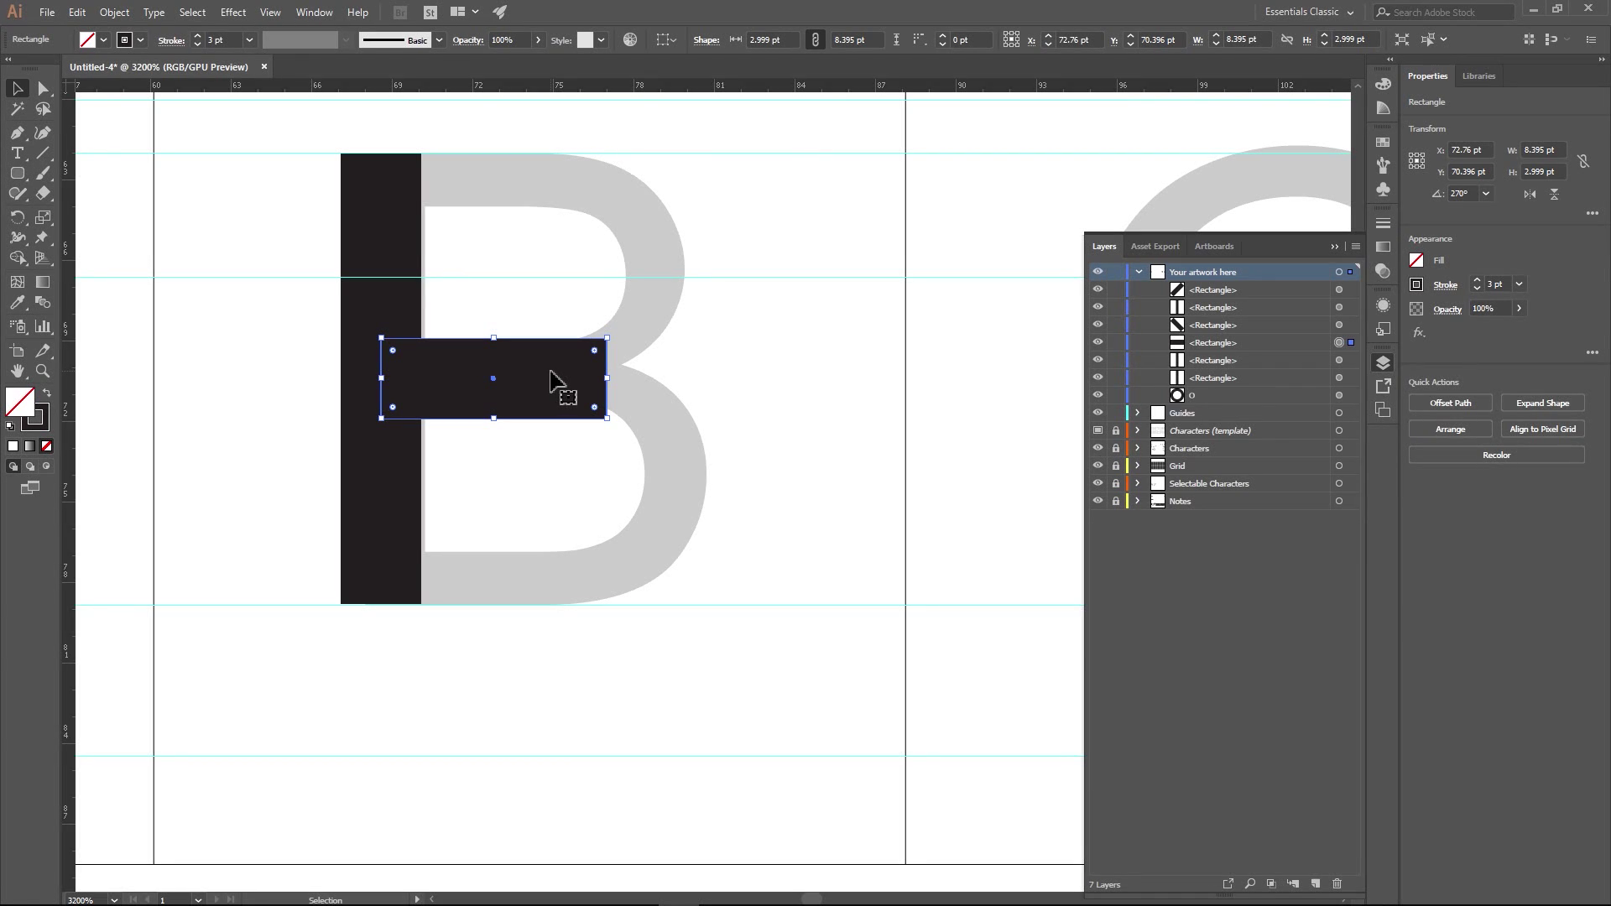
pyautogui.click(391, 502)
pyautogui.click(247, 403)
pyautogui.click(542, 371)
pyautogui.moveTo(539, 392); pyautogui.dragTo(540, 358)
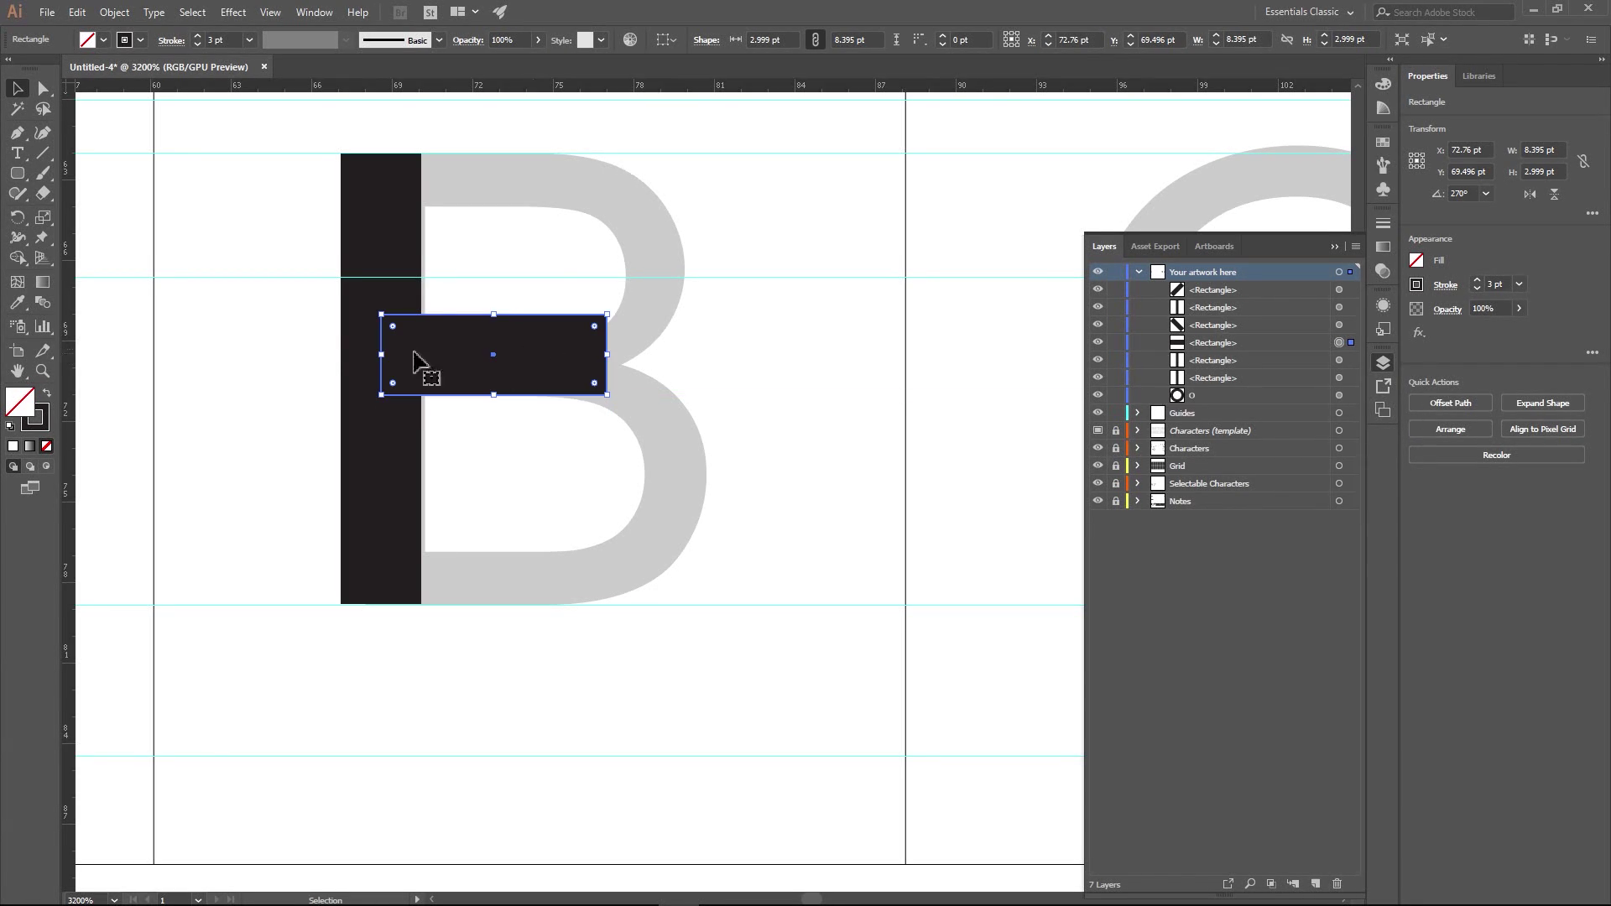
pyautogui.click(260, 339)
# - Draw a rounded rectangle about 12.4 by 9 pt from the stem's top corner to the crossbar's lower edge, and hide the crossbar
pyautogui.click(20, 172)
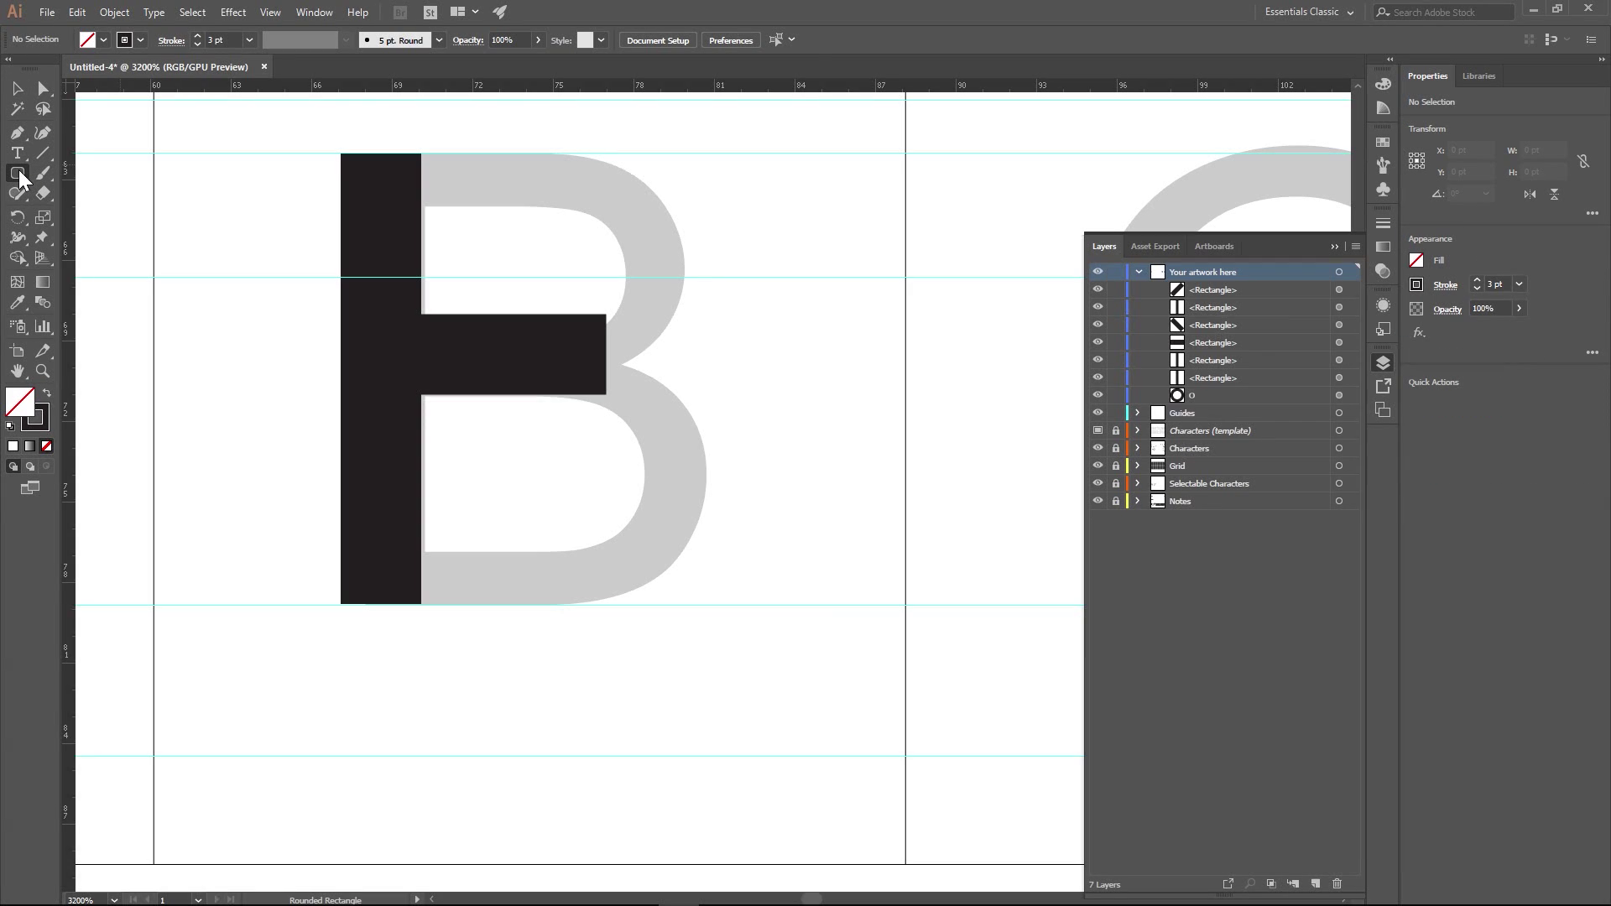
pyautogui.click(21, 173)
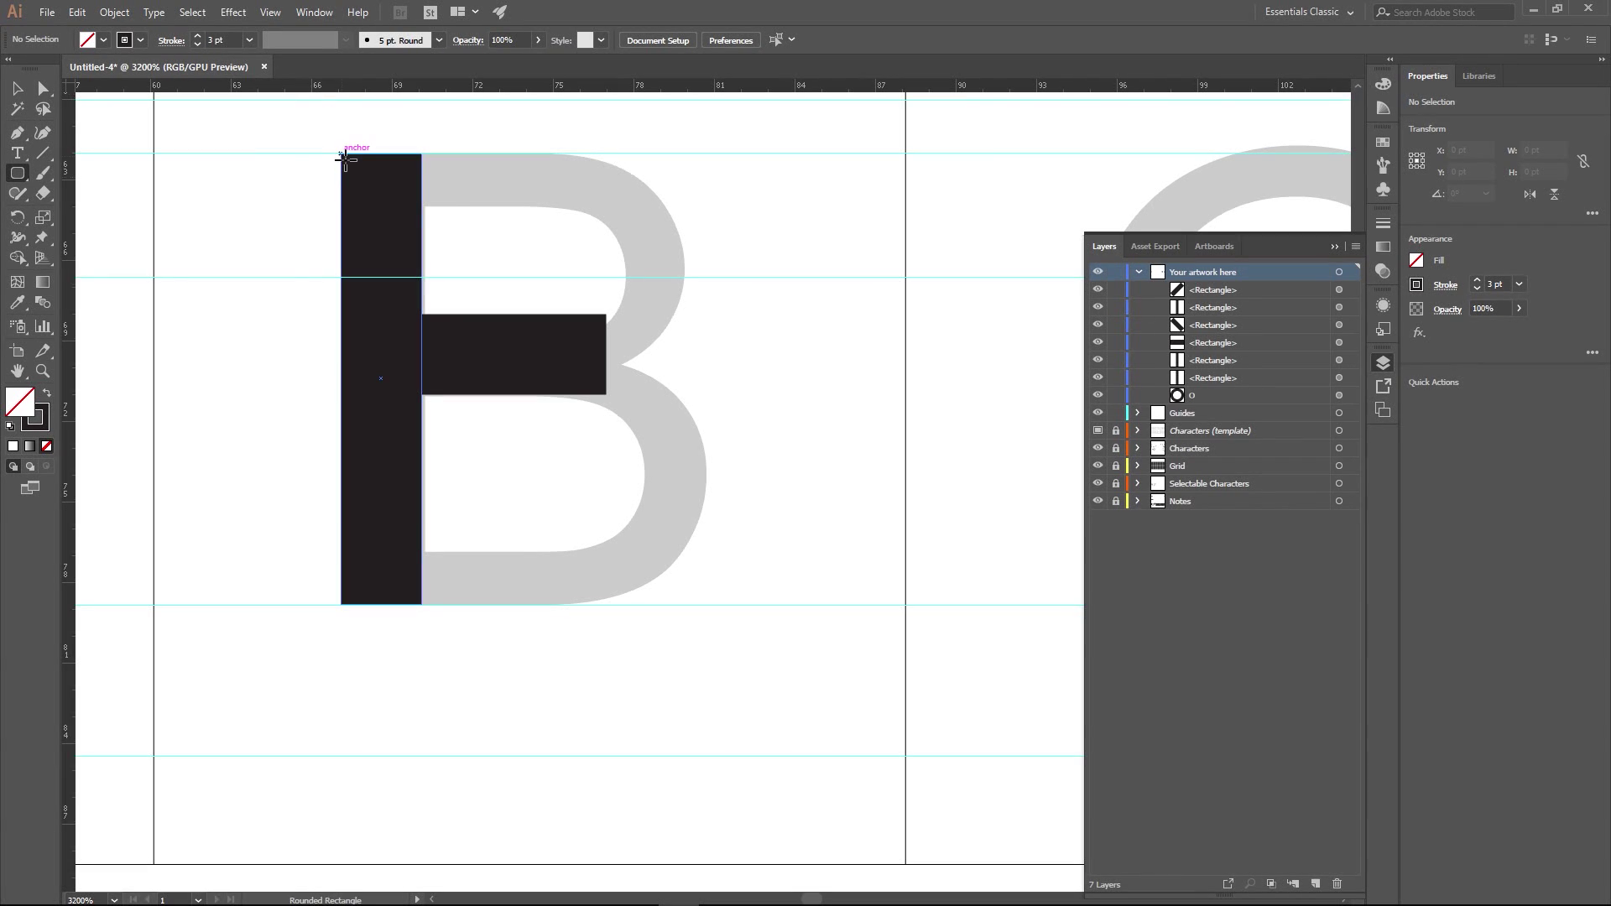
pyautogui.moveTo(344, 157); pyautogui.dragTo(680, 399)
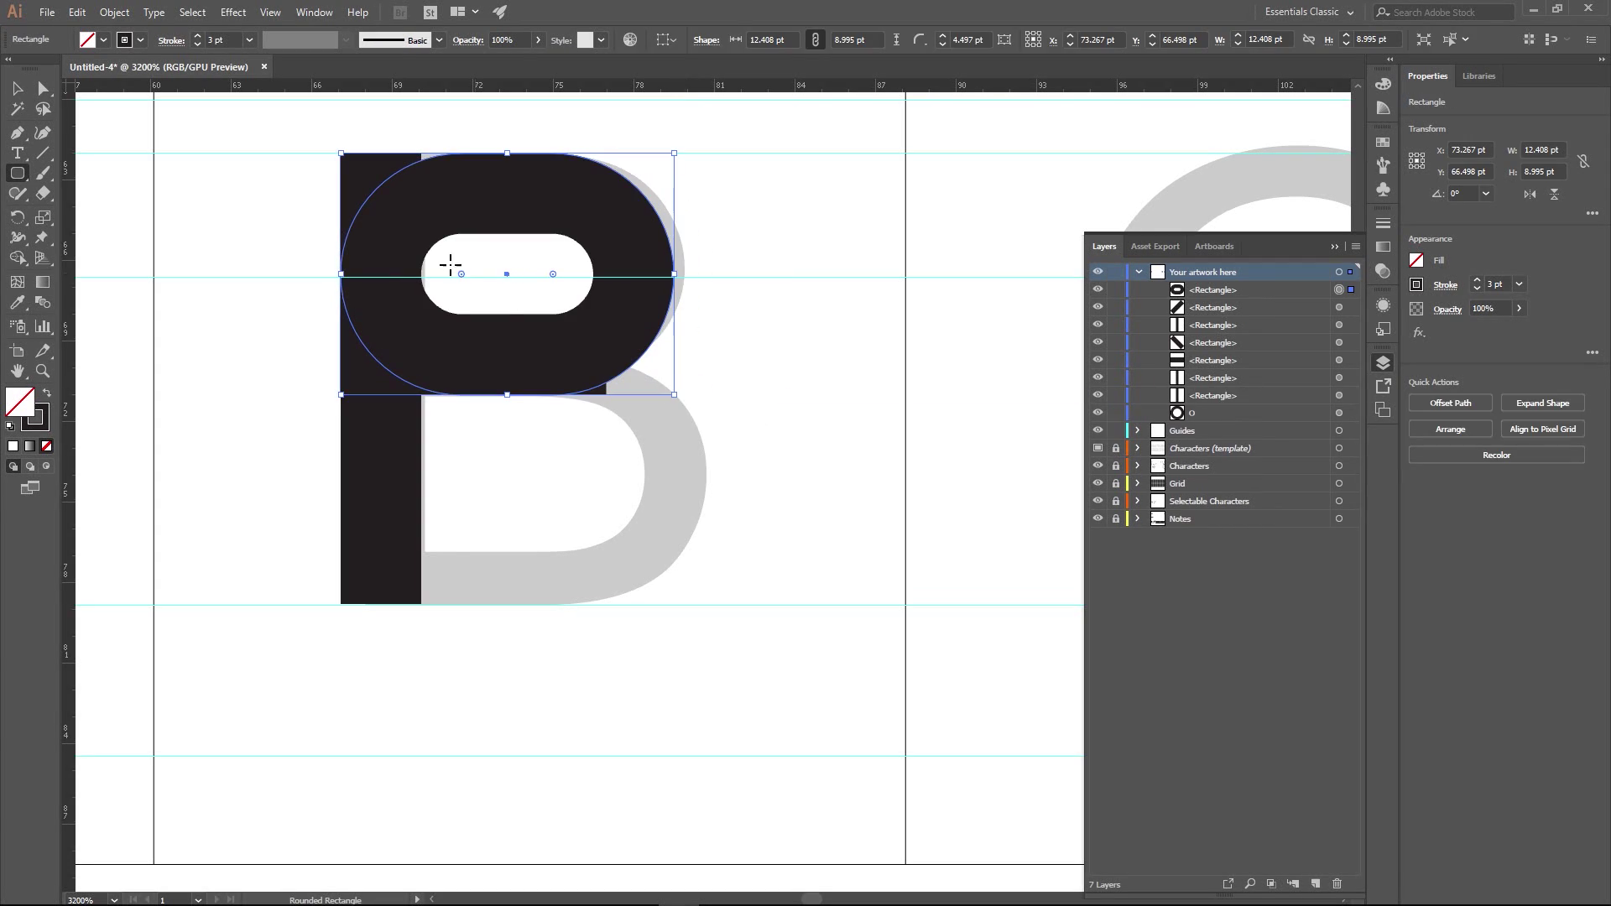
pyautogui.click(16, 91)
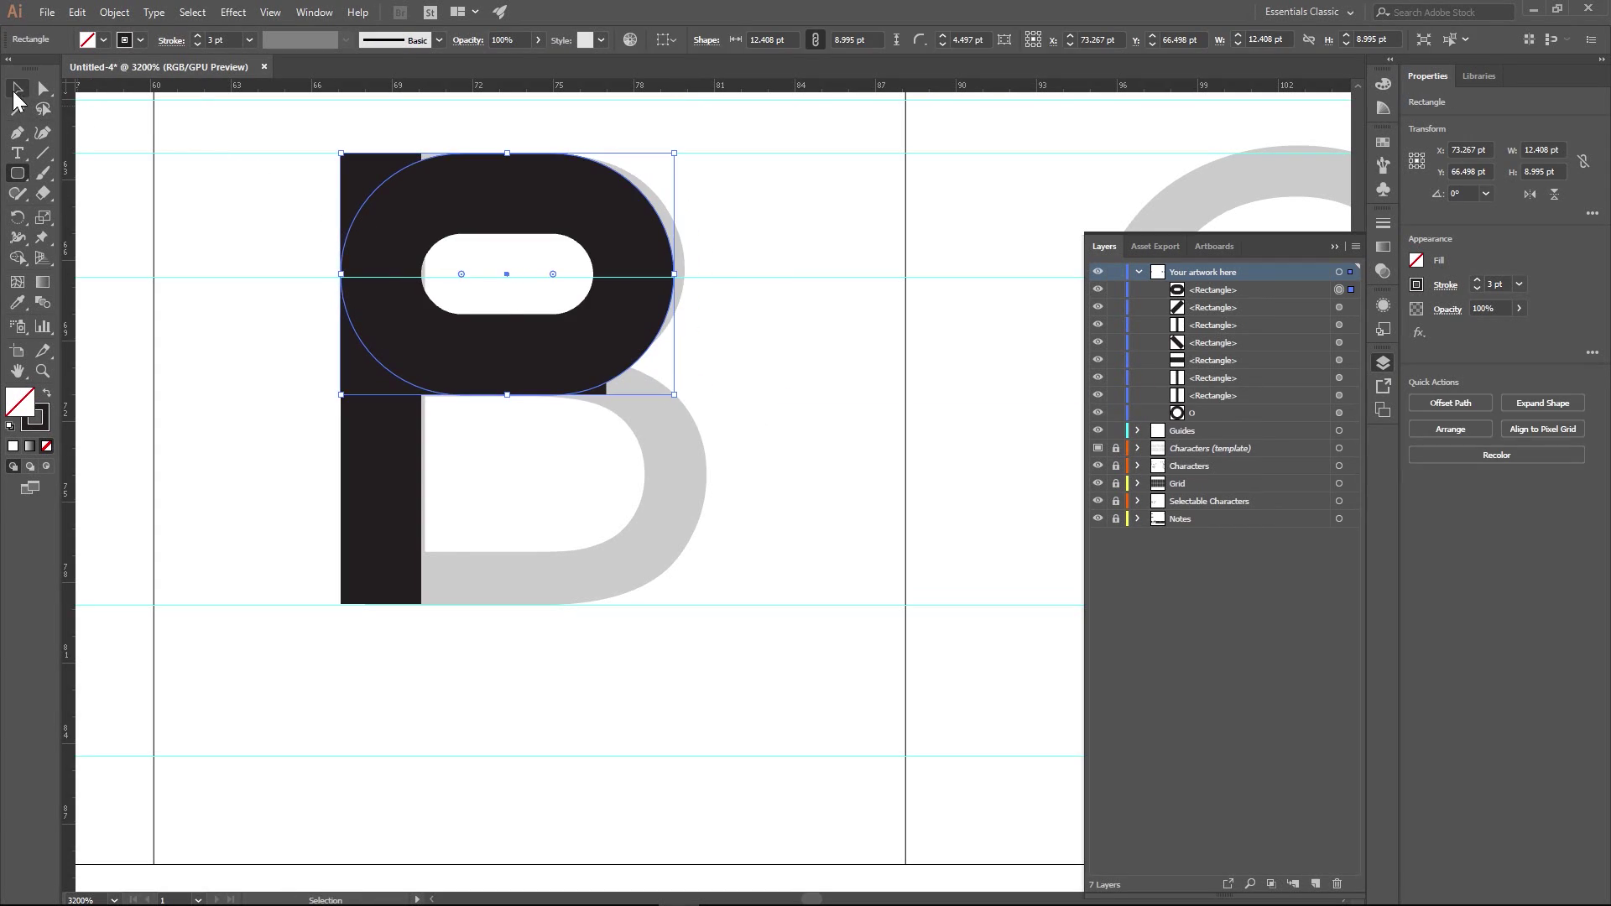
pyautogui.click(281, 256)
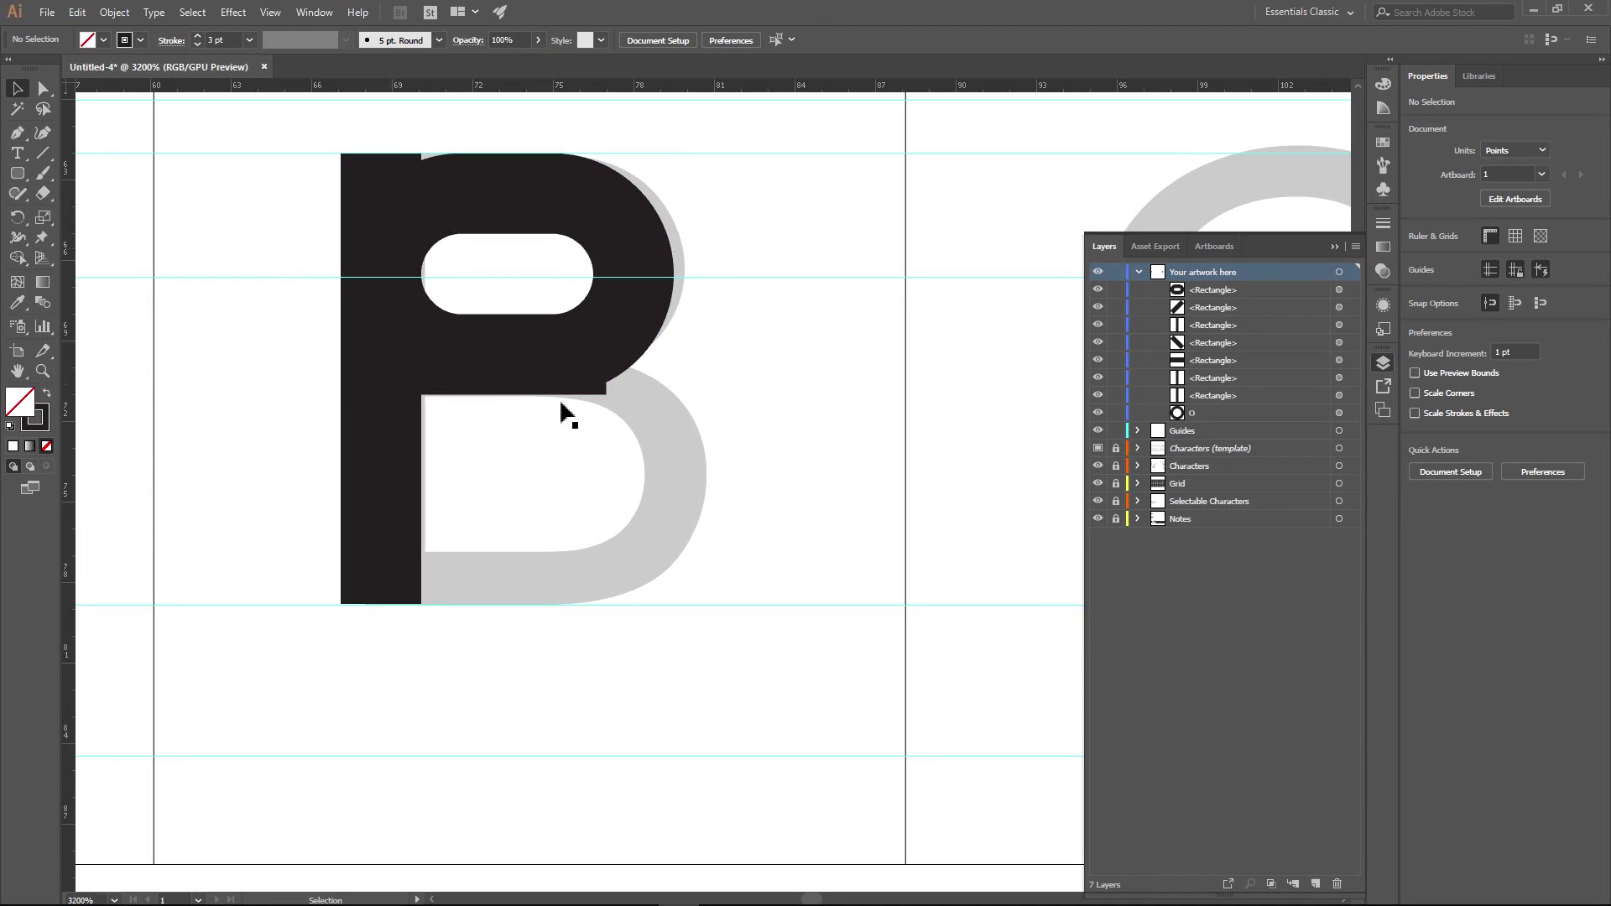
pyautogui.click(604, 396)
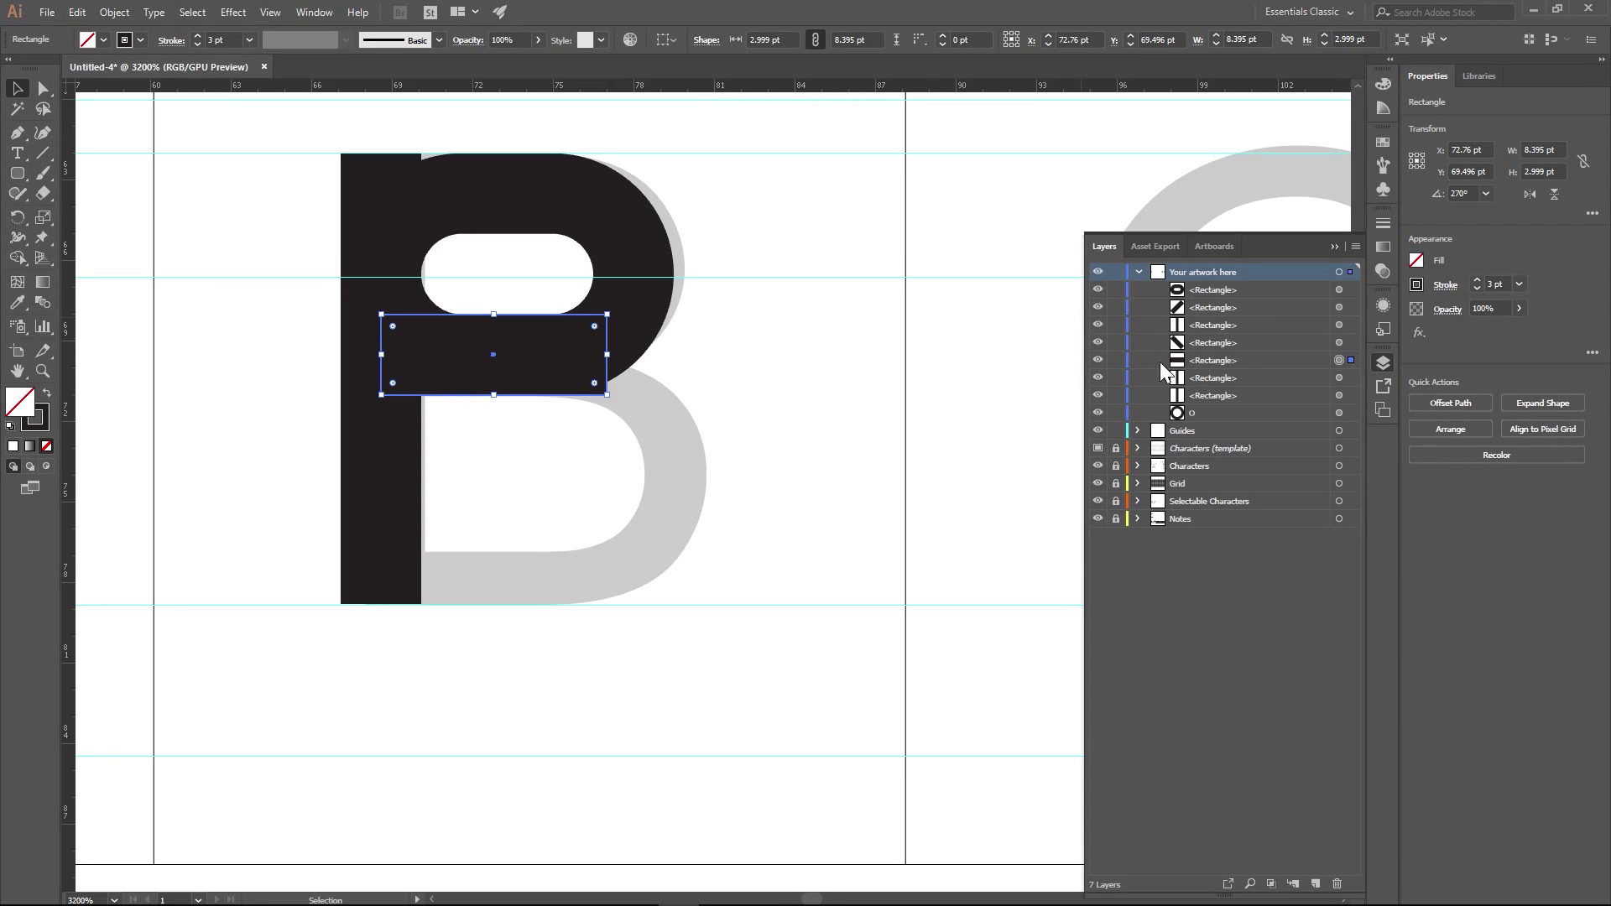
pyautogui.click(1097, 360)
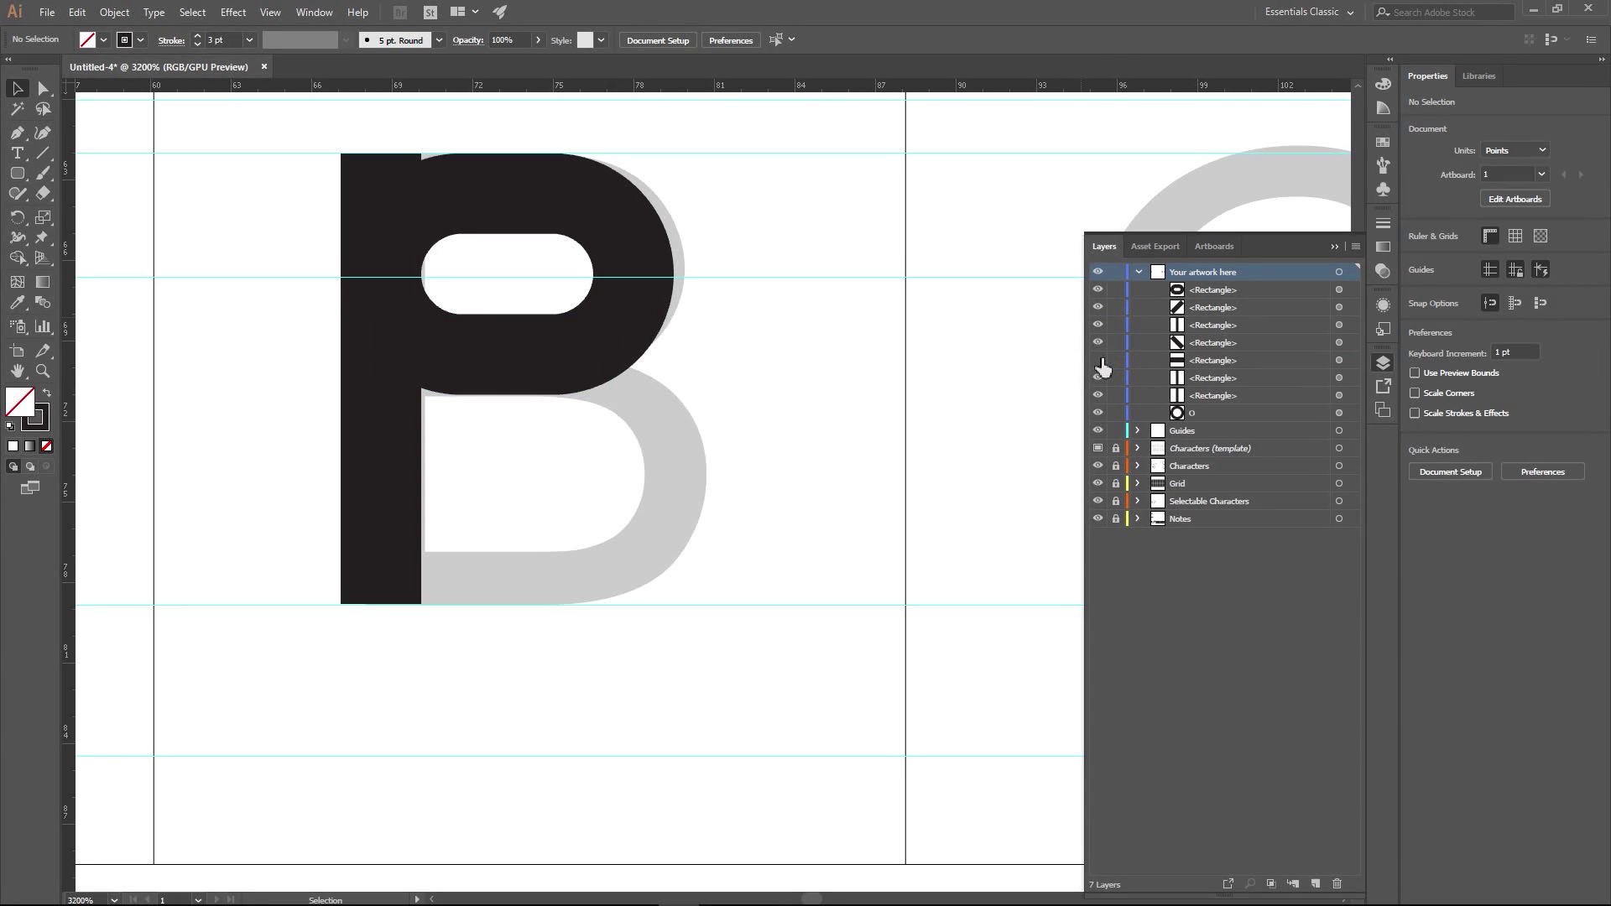
# - Duplicate the B's upper bowl in place and move the copy down to Y 72.498 pt so the two bowls overlap by one stroke
pyautogui.click(502, 350)
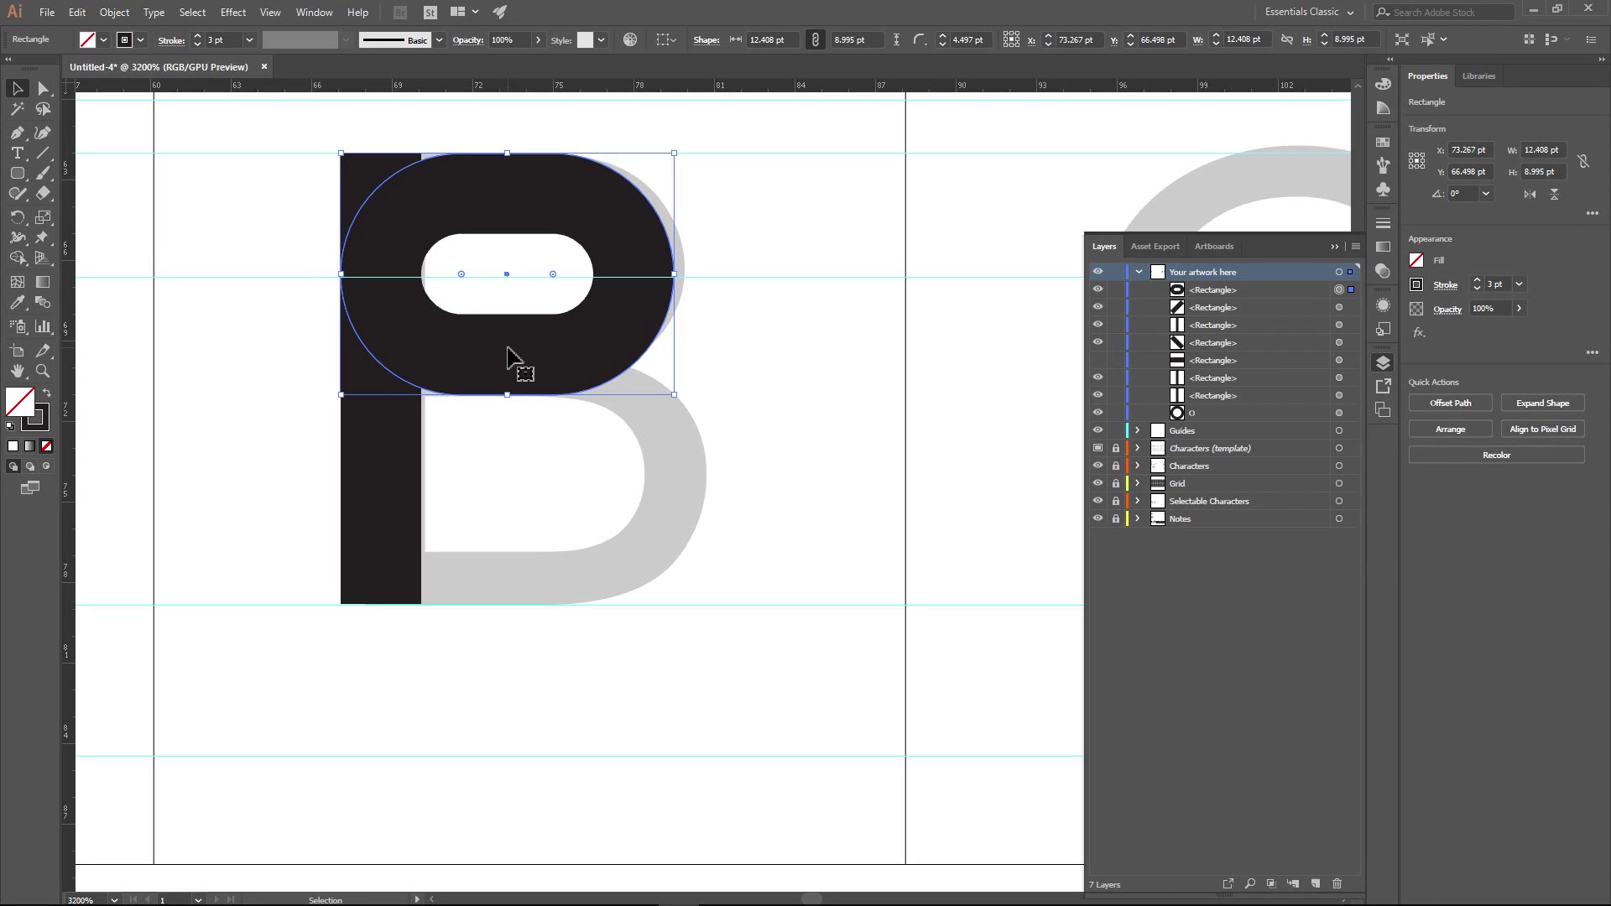
pyautogui.hotkey('ctrl', 'c')
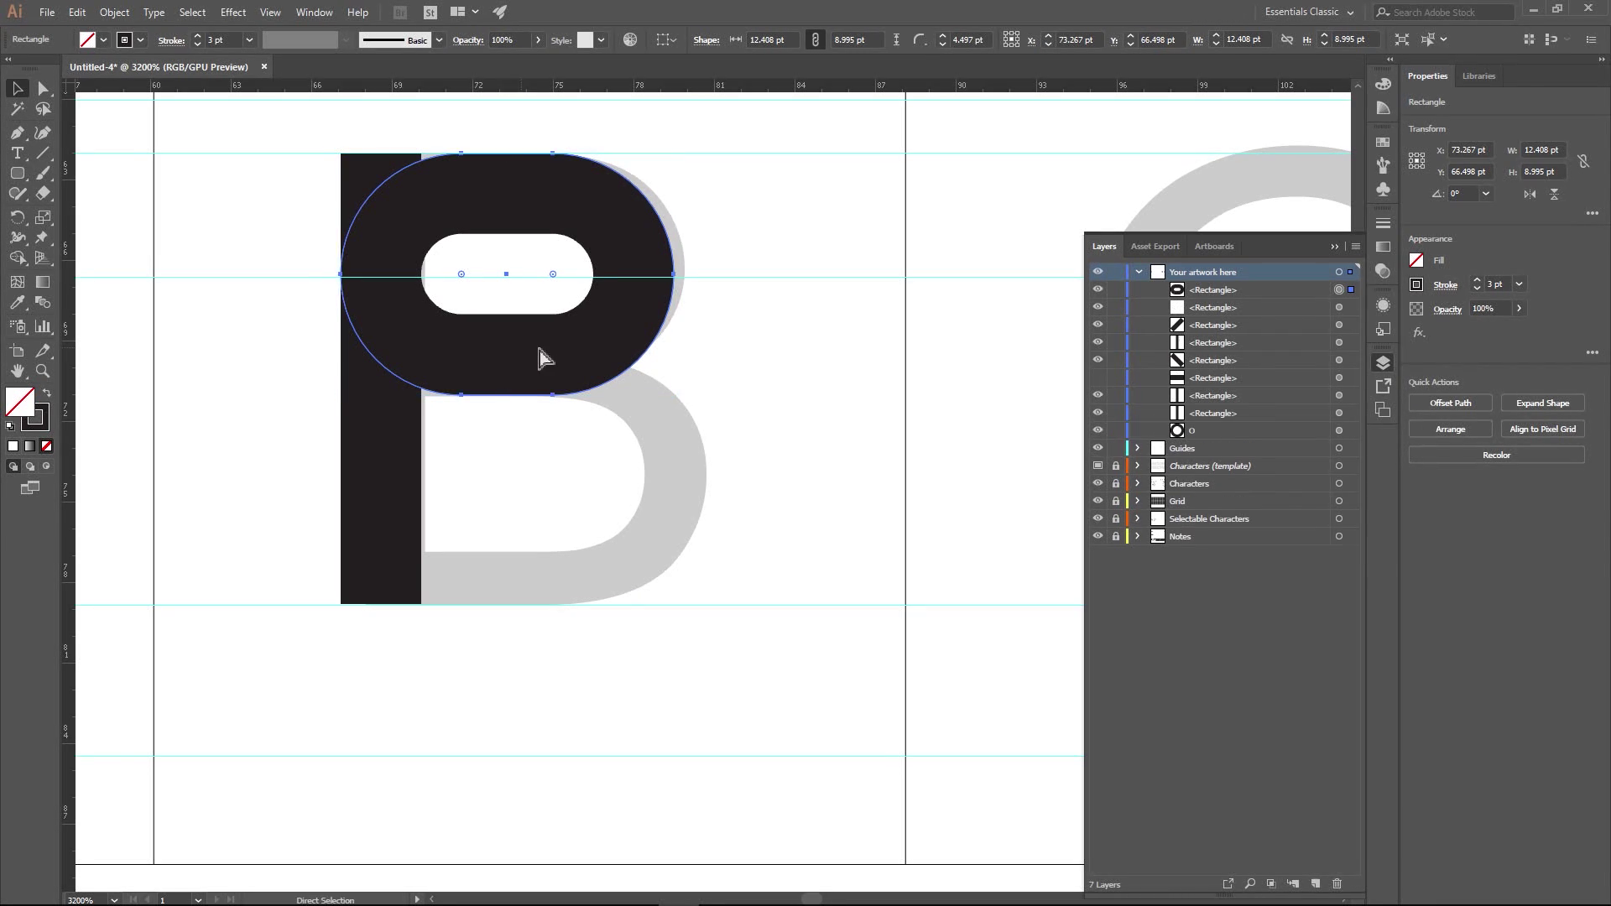
pyautogui.hotkey('ctrl', 'f')
pyautogui.moveTo(621, 337); pyautogui.dragTo(619, 503)
pyautogui.click(199, 367)
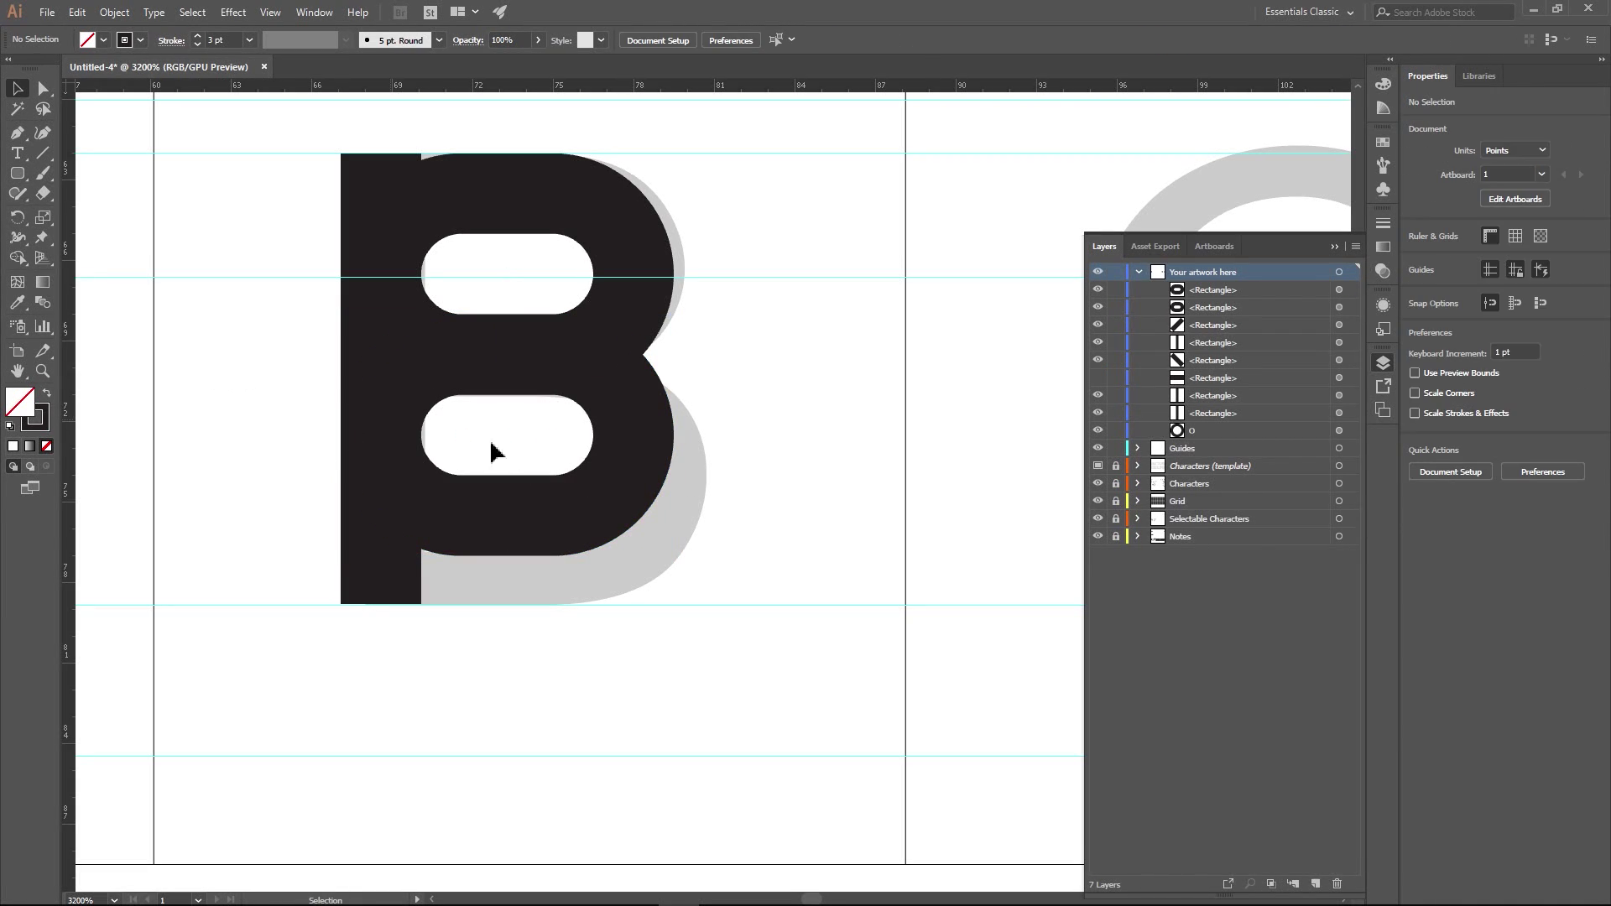
# - Enlarge the B's lower bowl to 14.877 by 10.784 pt, reaching the baseline guide, and hide the template characters
pyautogui.click(635, 495)
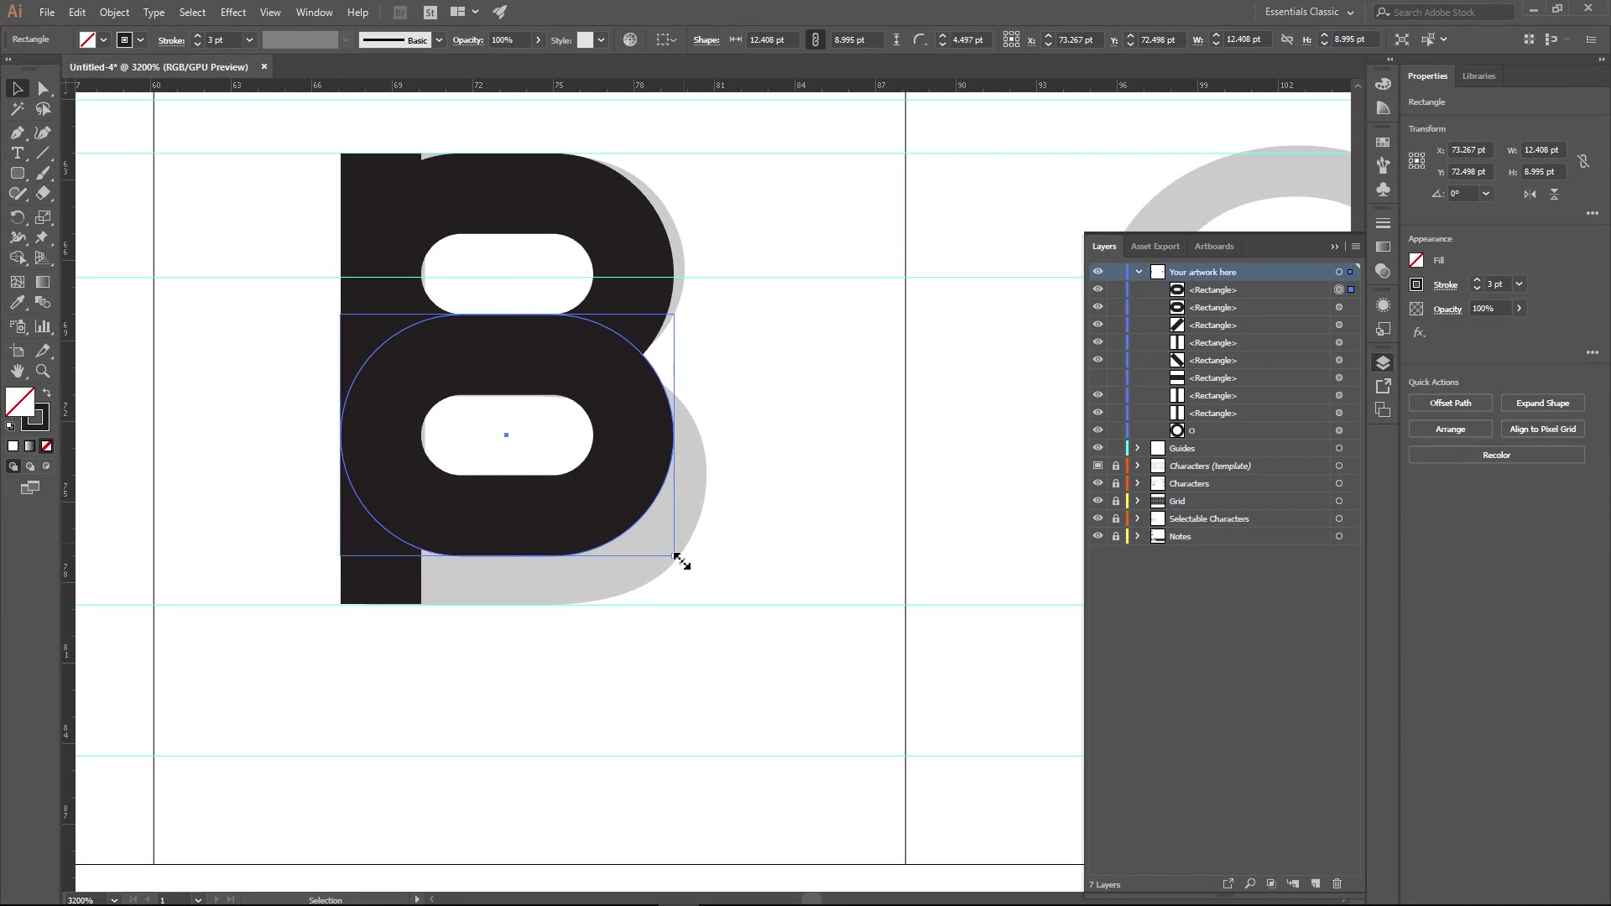
pyautogui.moveTo(681, 562); pyautogui.dragTo(746, 612)
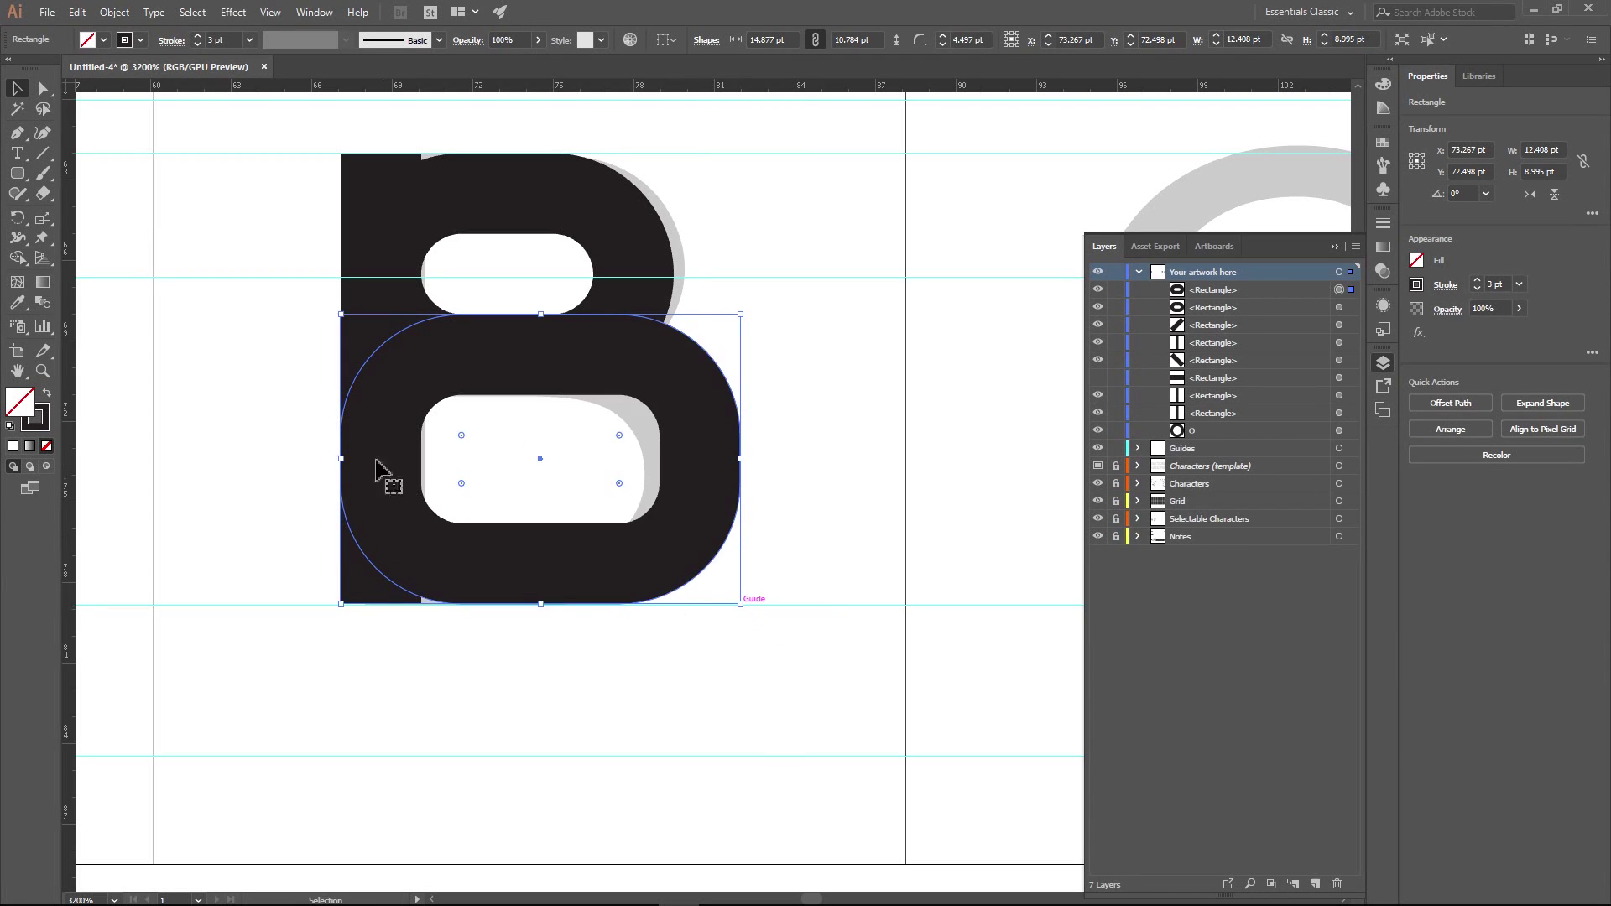
pyautogui.click(250, 396)
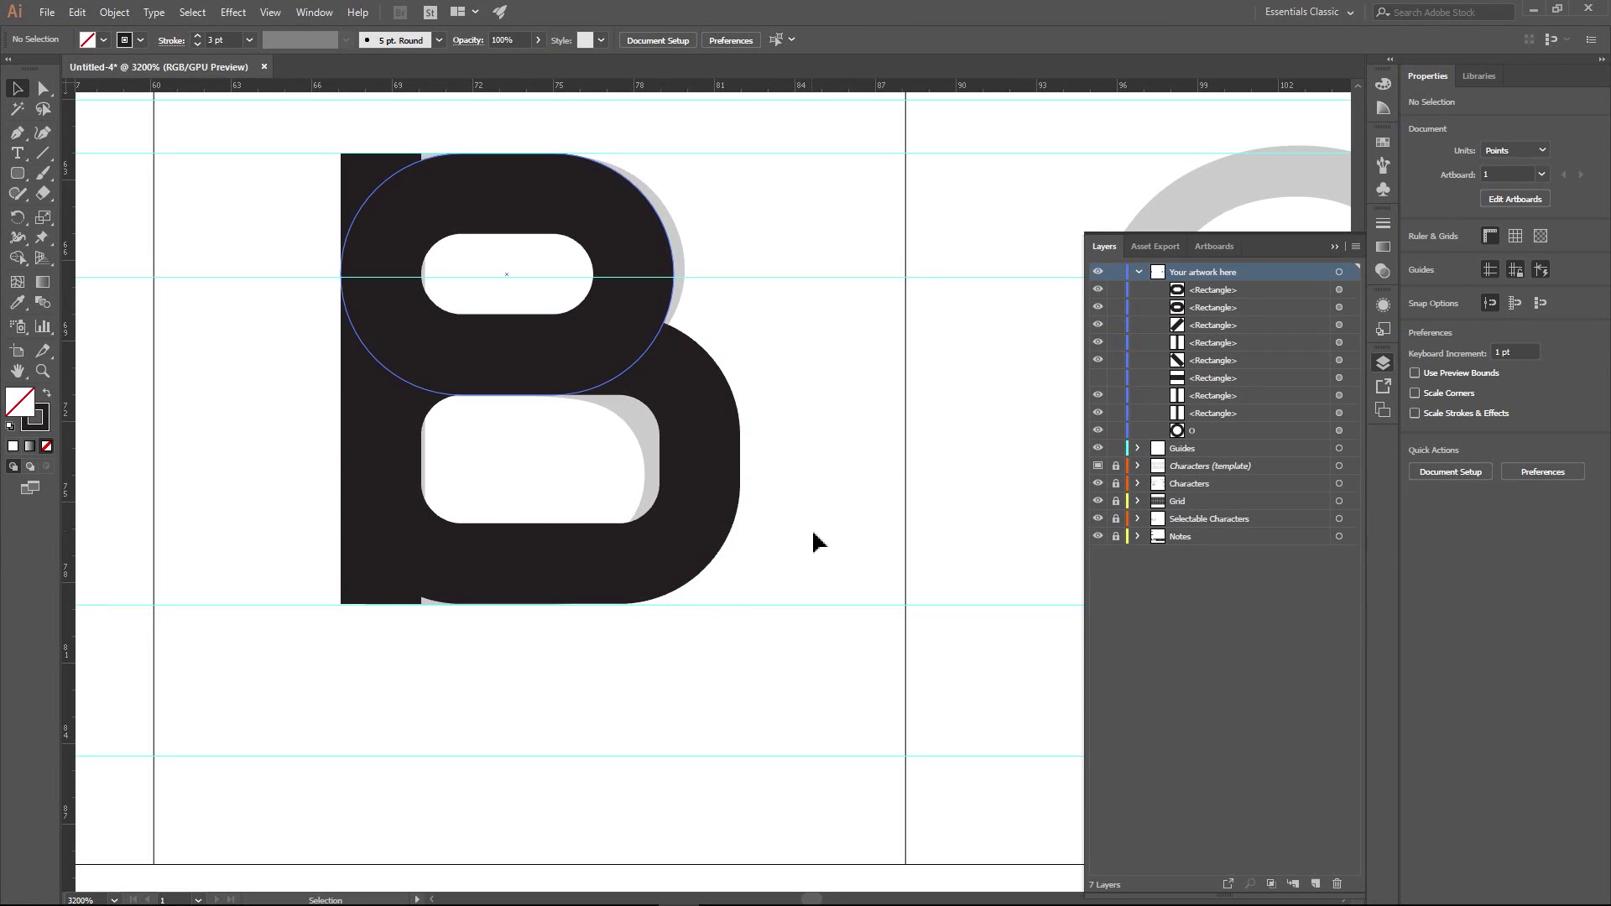
pyautogui.click(1100, 467)
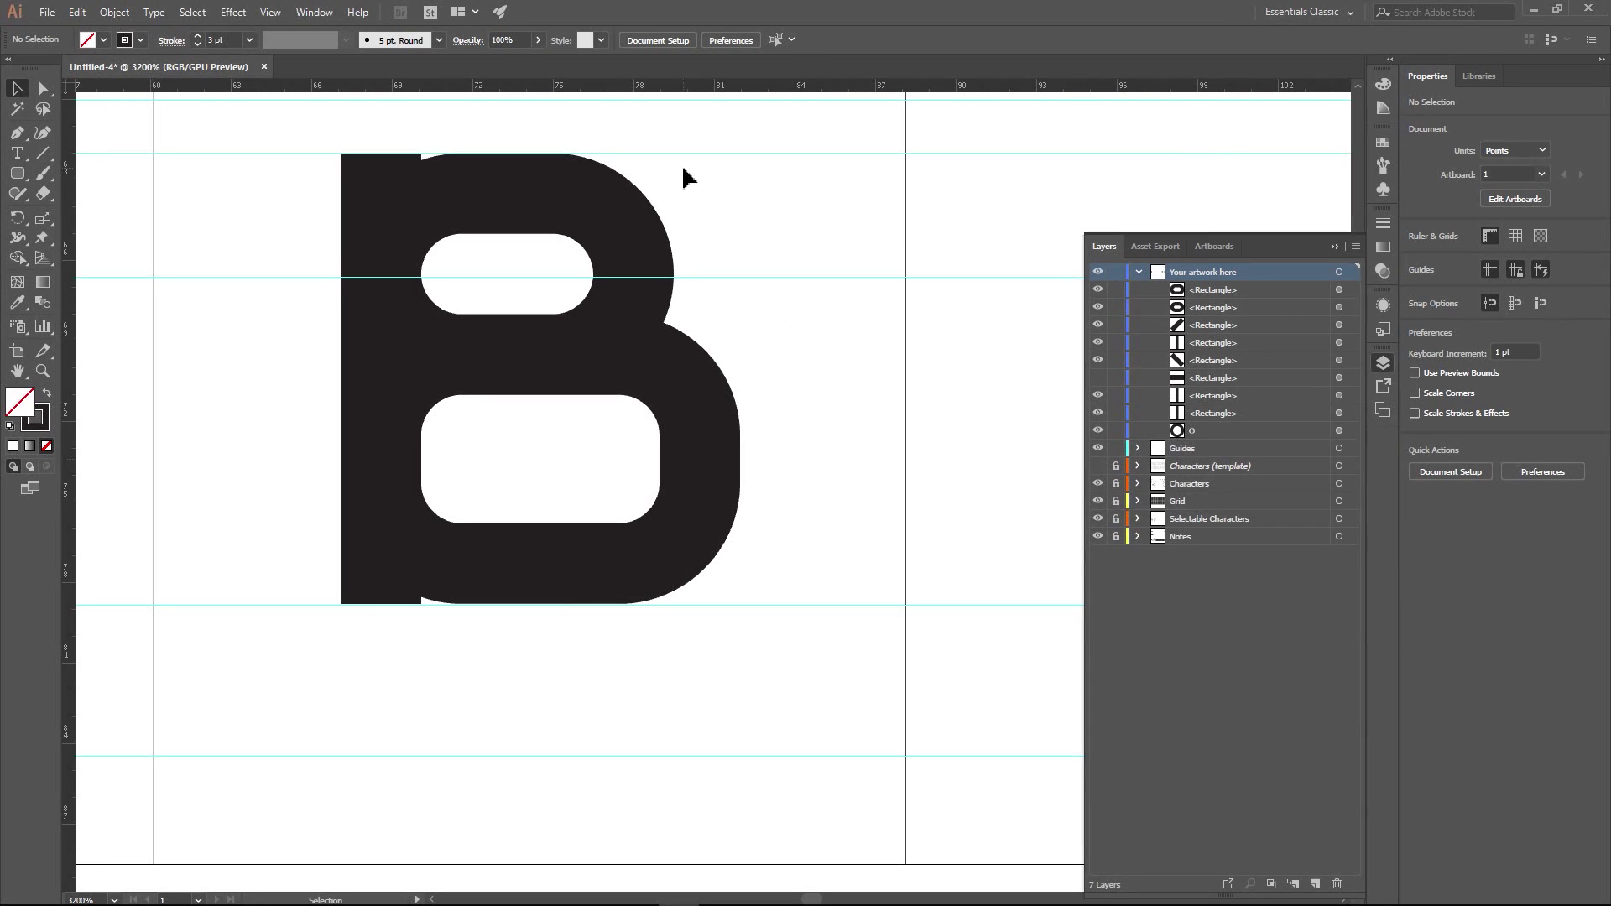
pyautogui.click(706, 491)
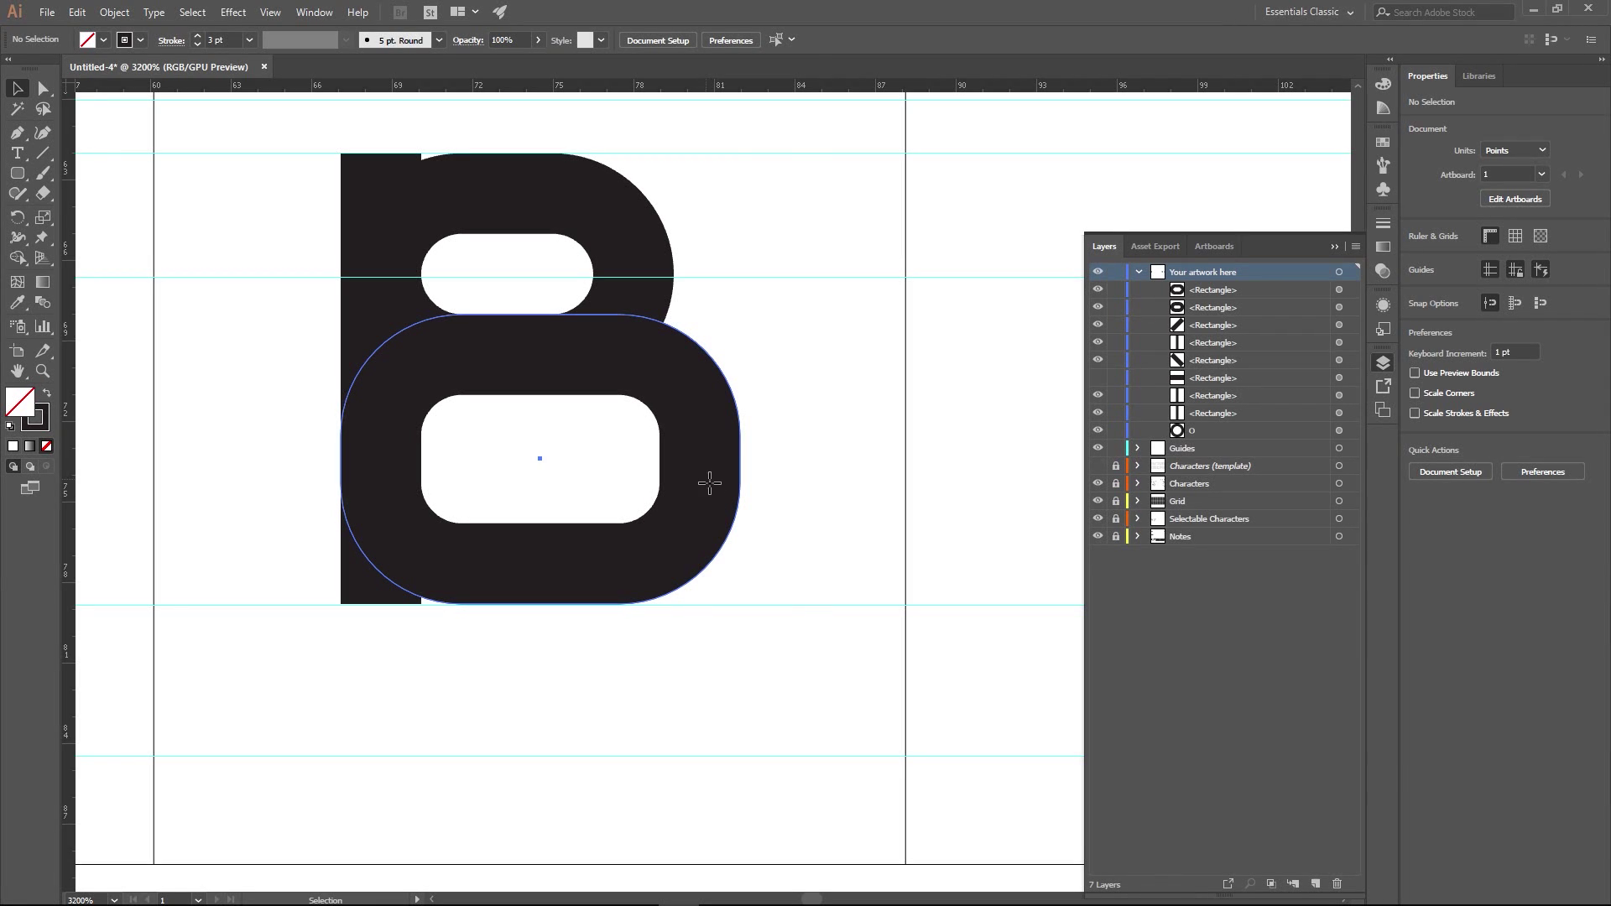
# - Unlink the corner radii of the B's upper bowl, set its top-left corner radius to 0 pt, and deselect it
pyautogui.scroll(5, 548, 607)
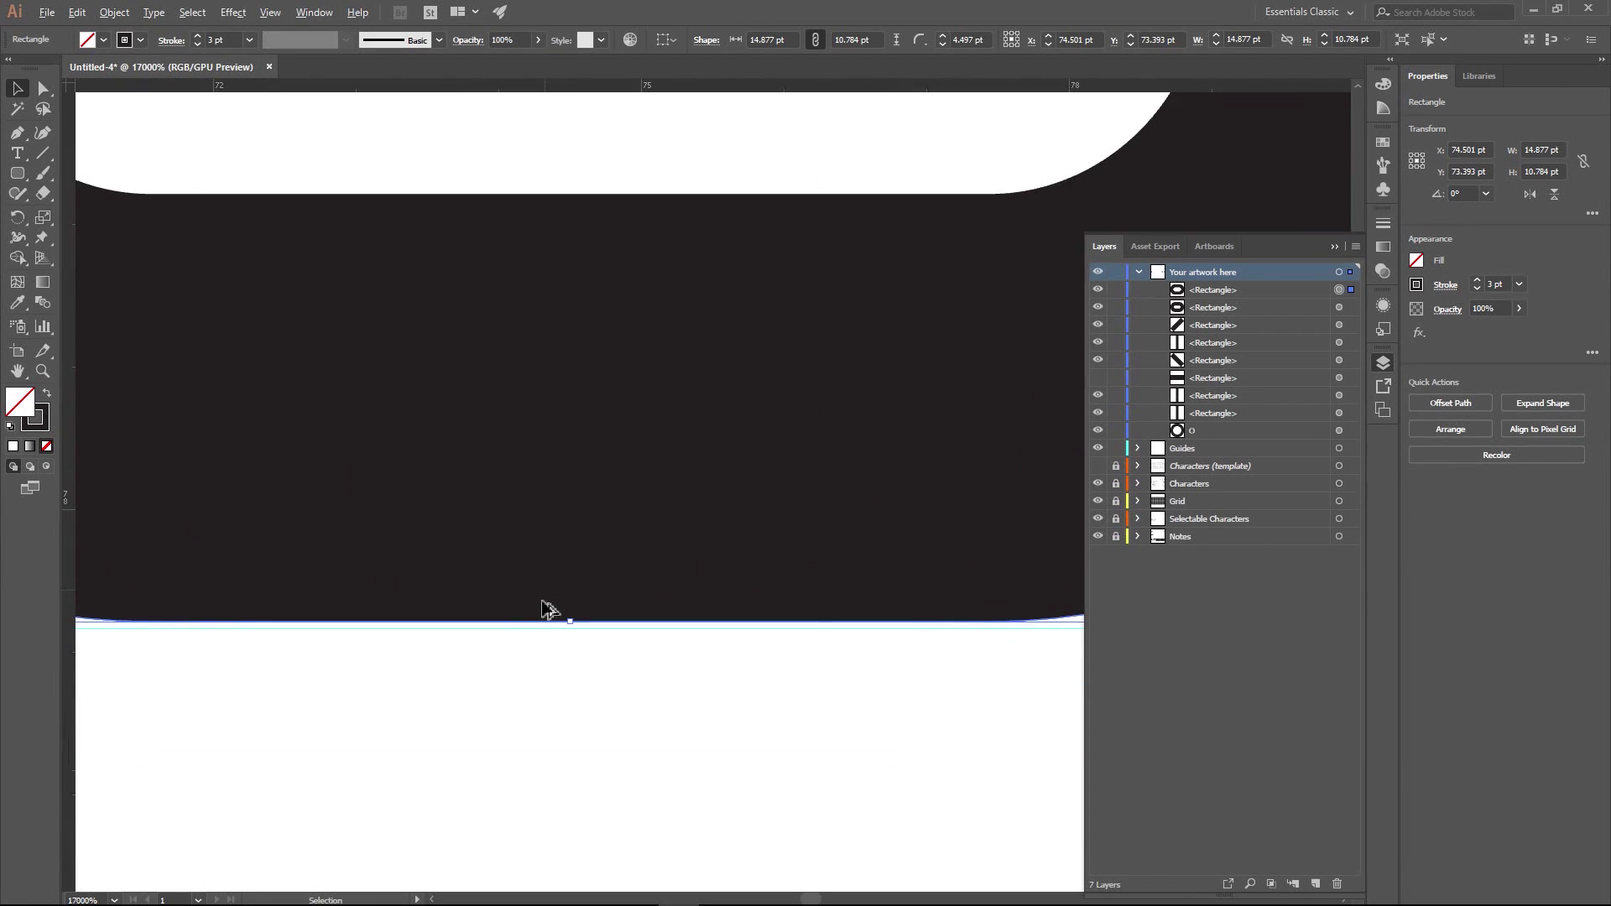
pyautogui.scroll(-2, 550, 608)
pyautogui.moveTo(568, 546); pyautogui.dragTo(634, 529)
pyautogui.scroll(-3, 842, 537)
pyautogui.scroll(-2, 673, 511)
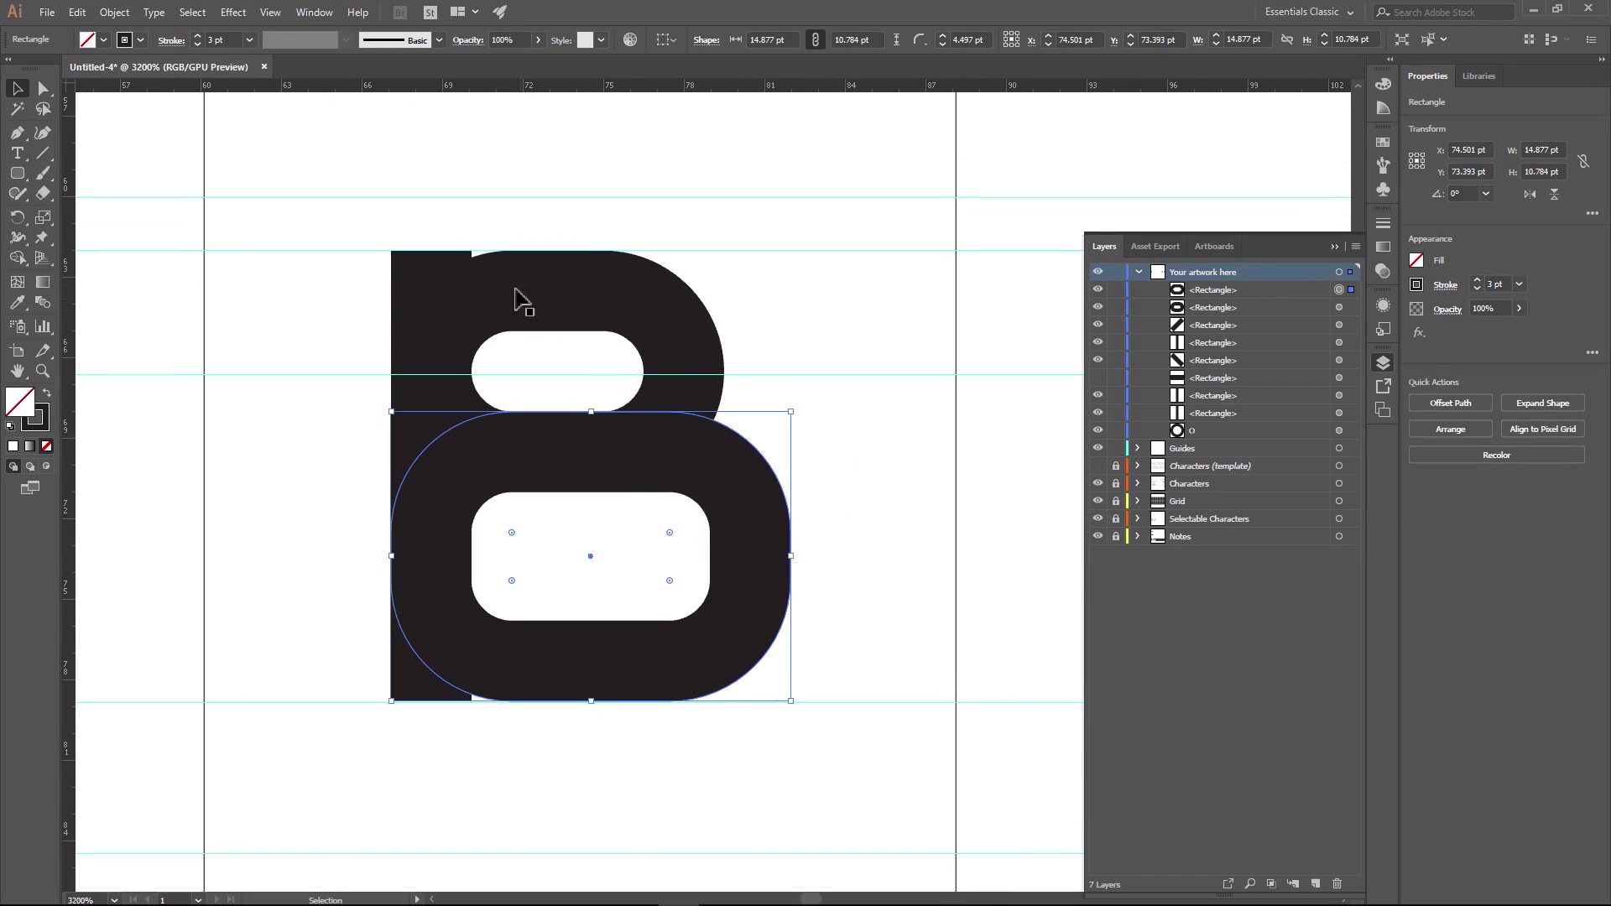
pyautogui.click(529, 267)
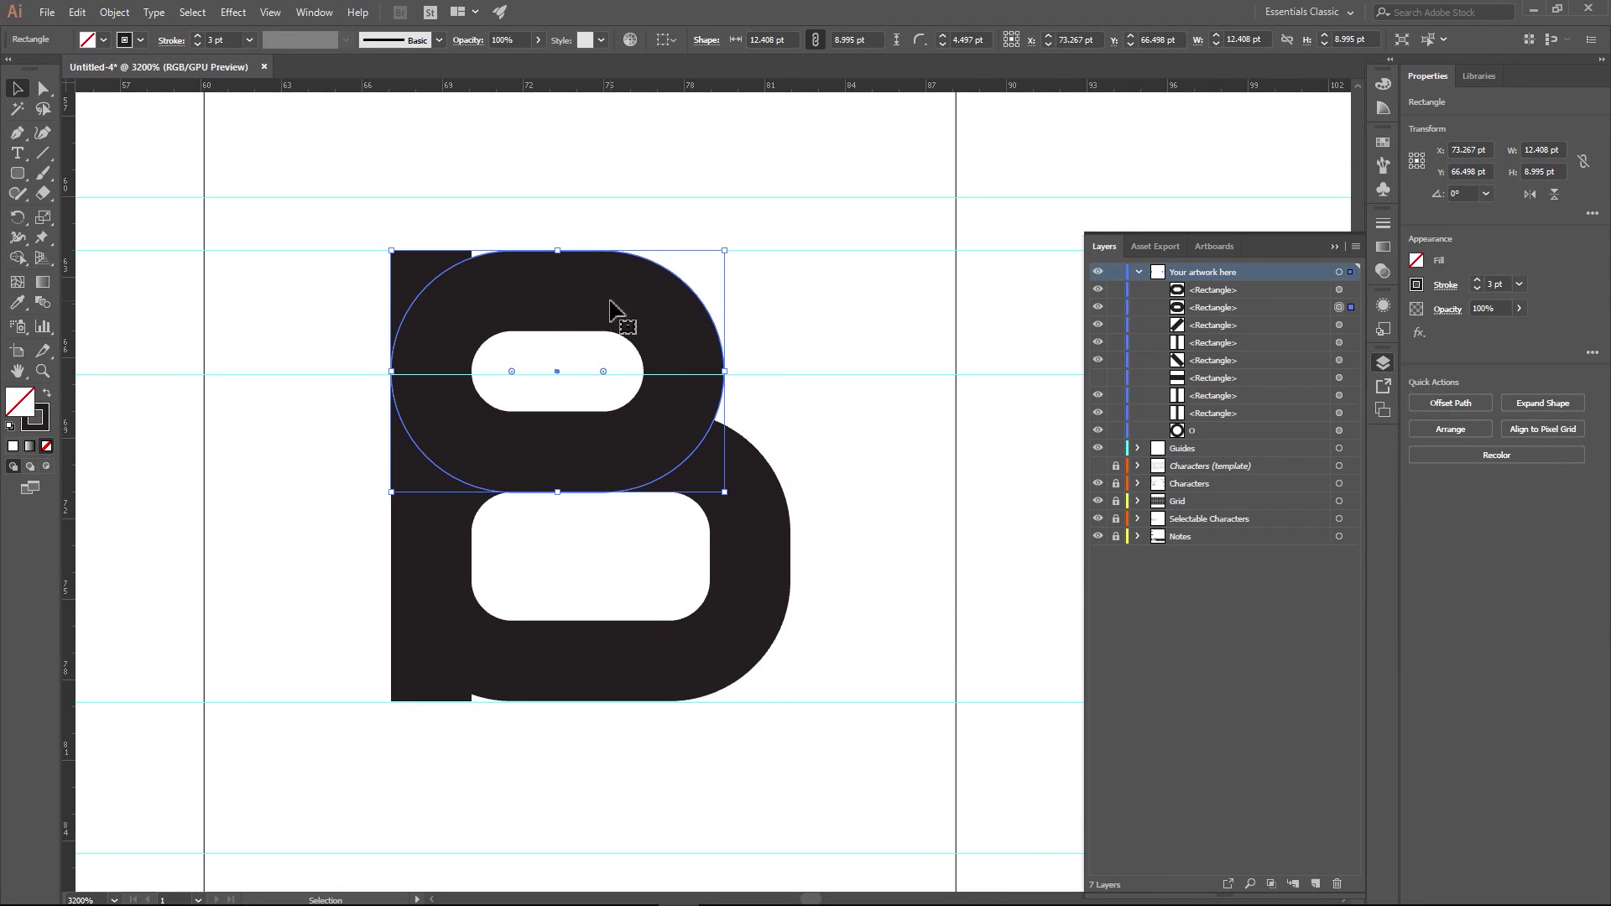
pyautogui.click(1593, 213)
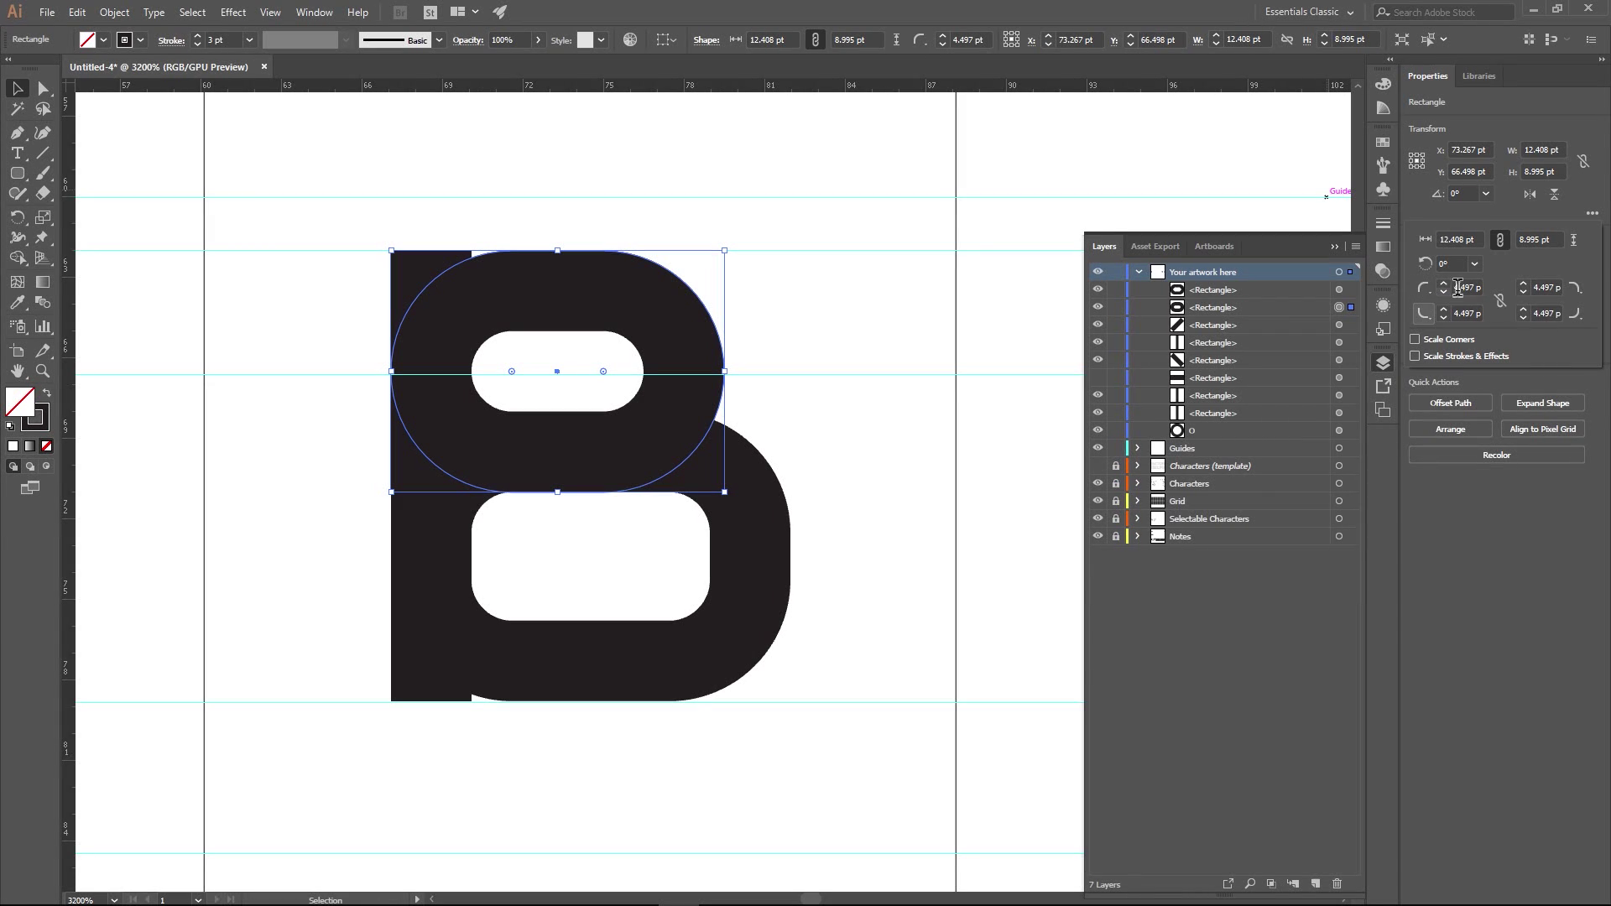
pyautogui.click(1502, 300)
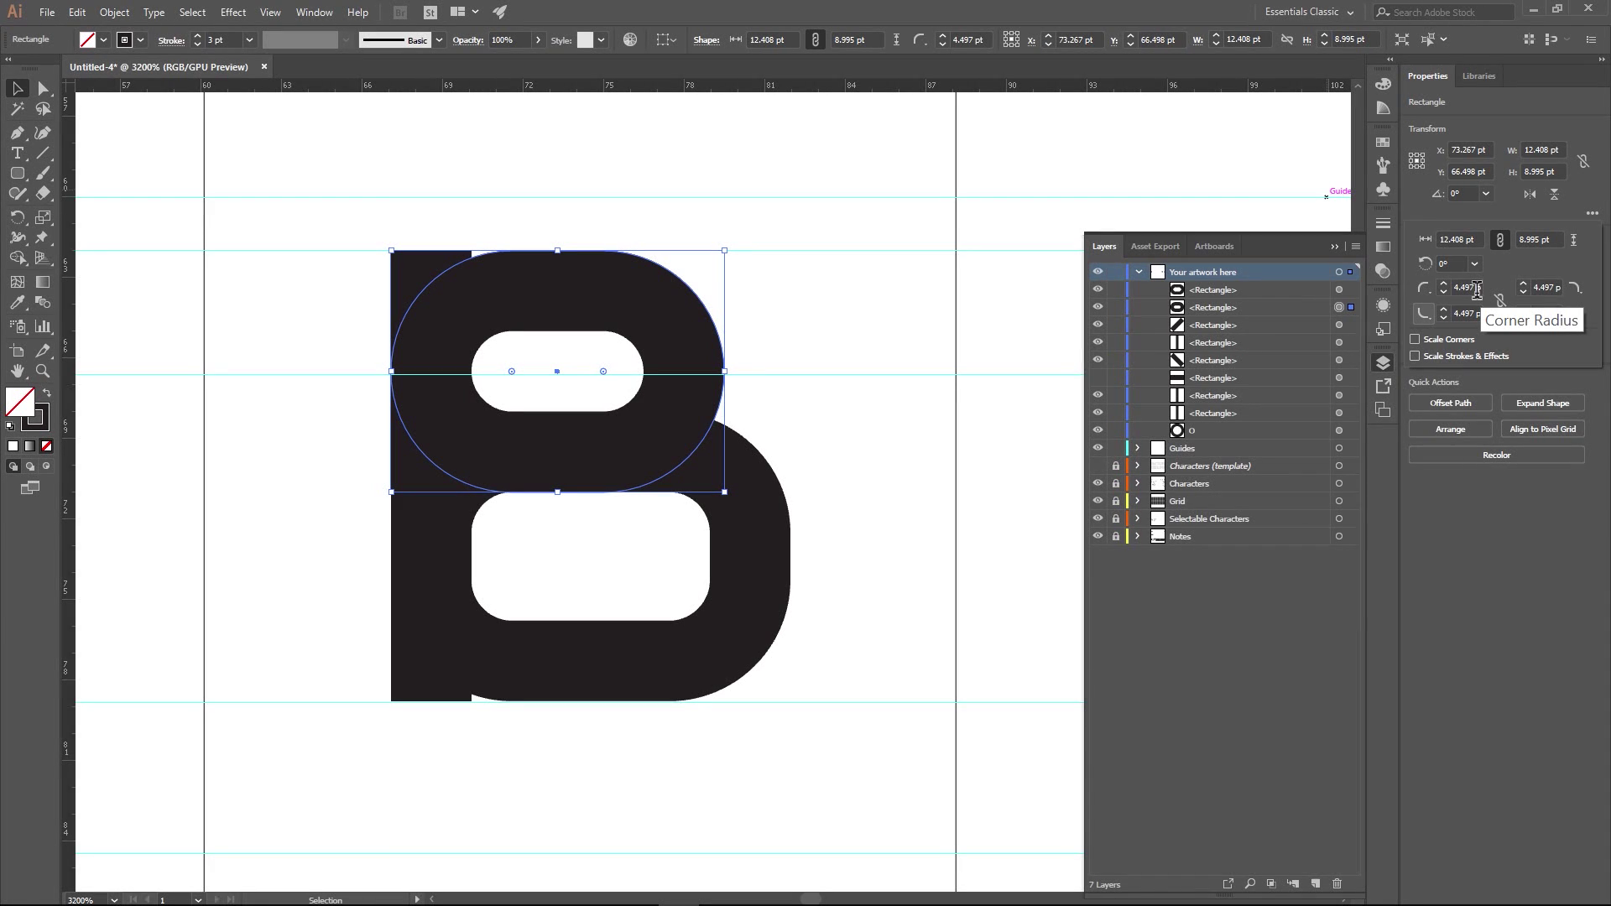
pyautogui.doubleClick(1477, 289)
pyautogui.write('0pt')
pyautogui.press('Return')
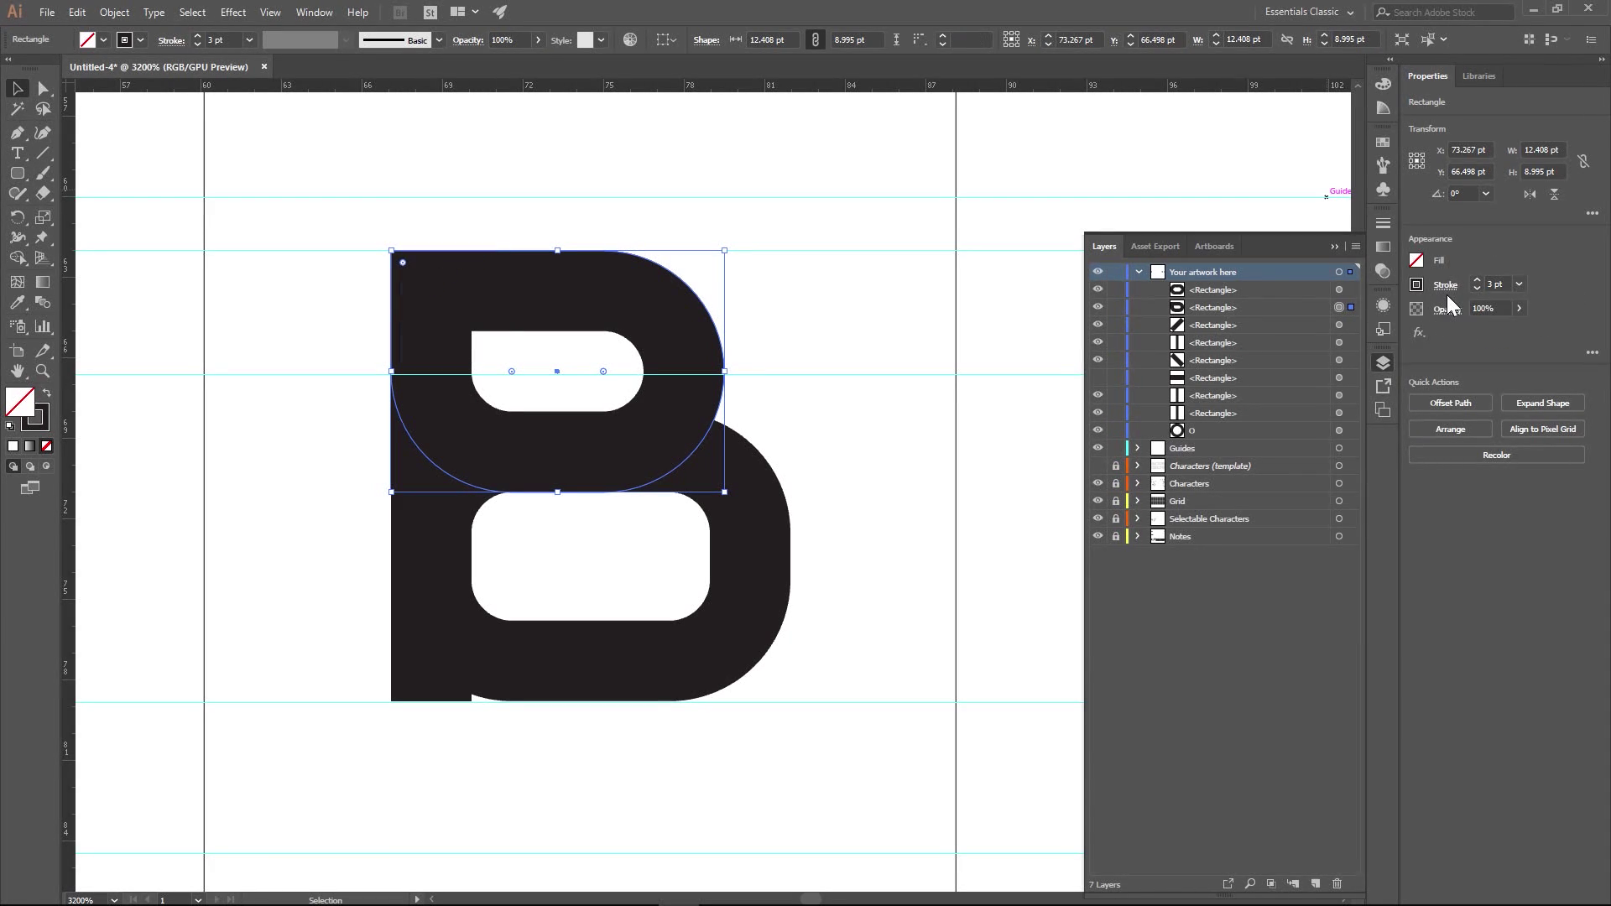
pyautogui.click(806, 246)
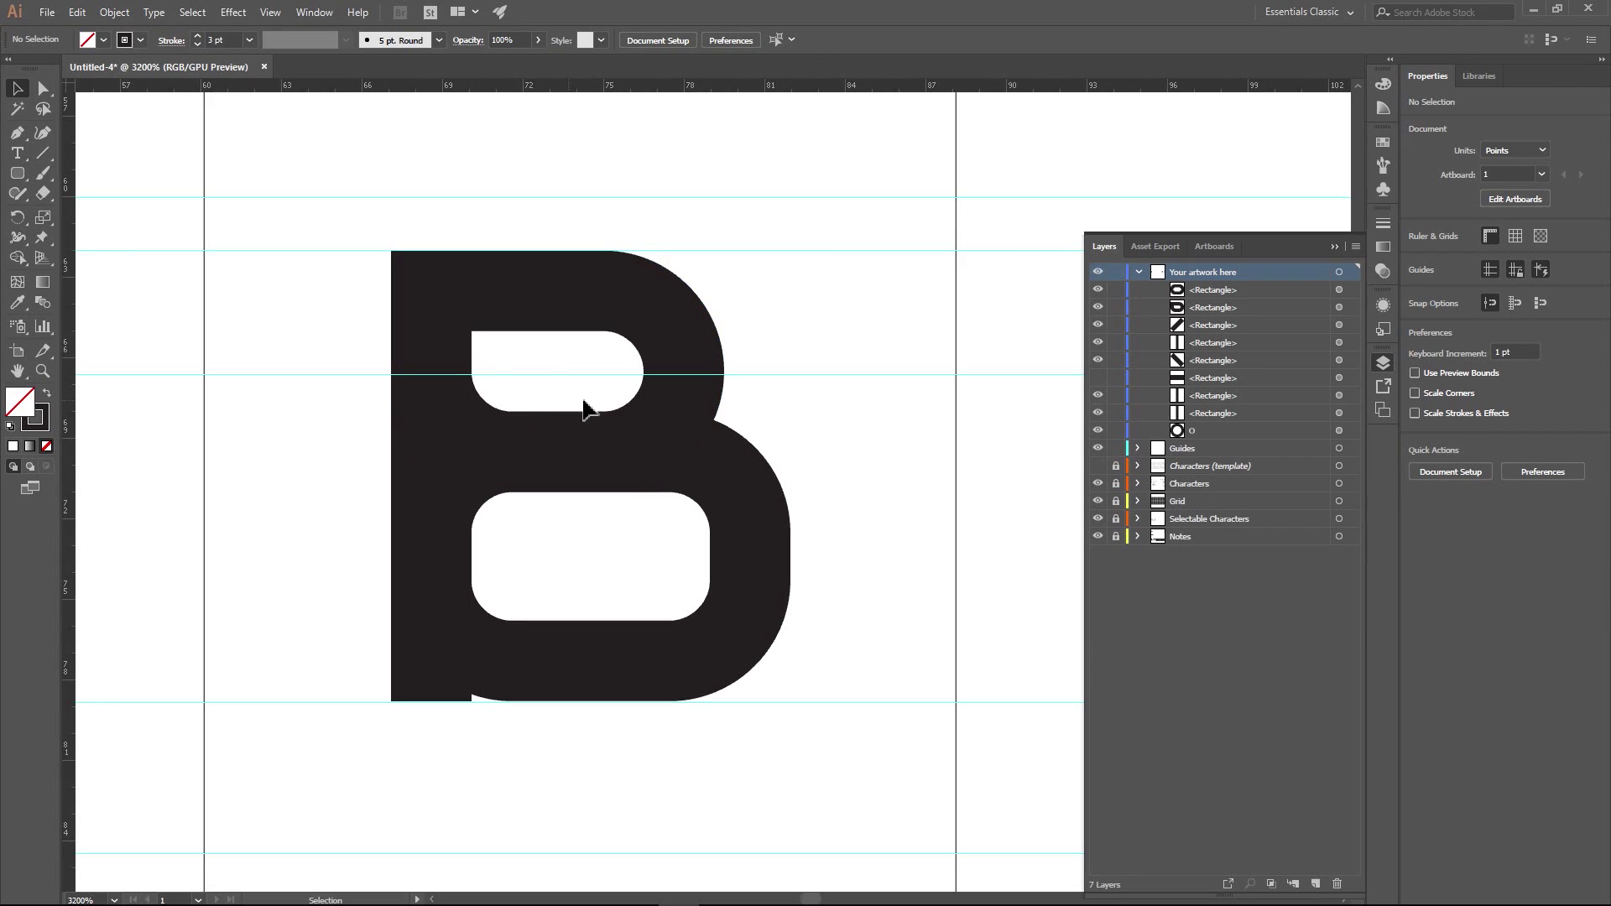
# - Set the bottom-left corner radius of the B's upper bowl to 0 pt and deselect it
pyautogui.click(590, 295)
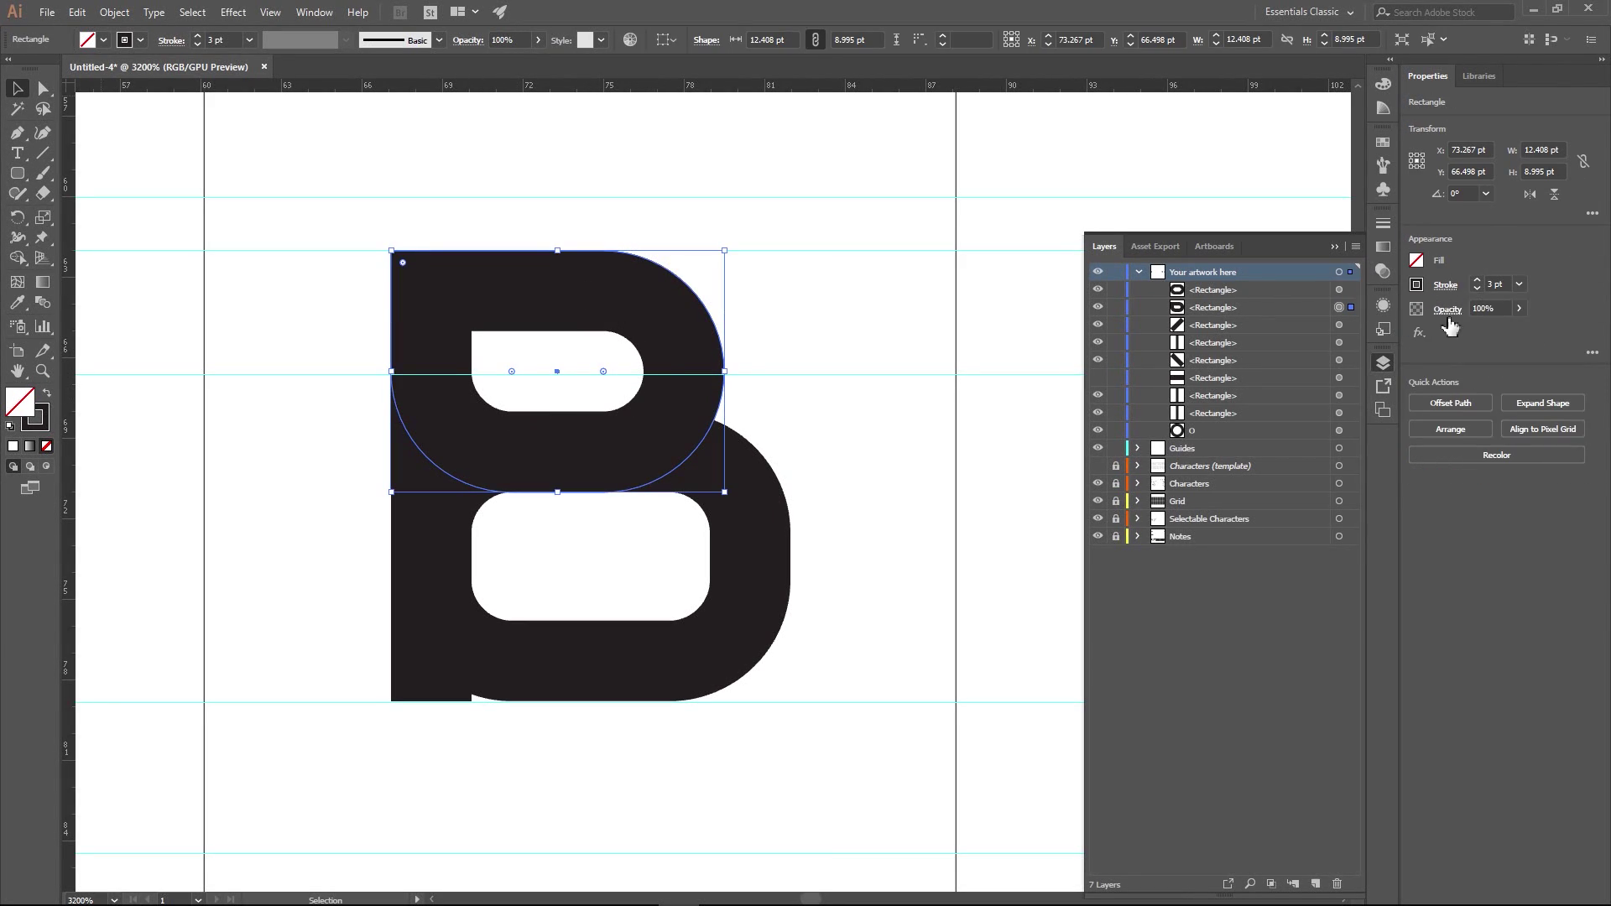
pyautogui.click(1592, 214)
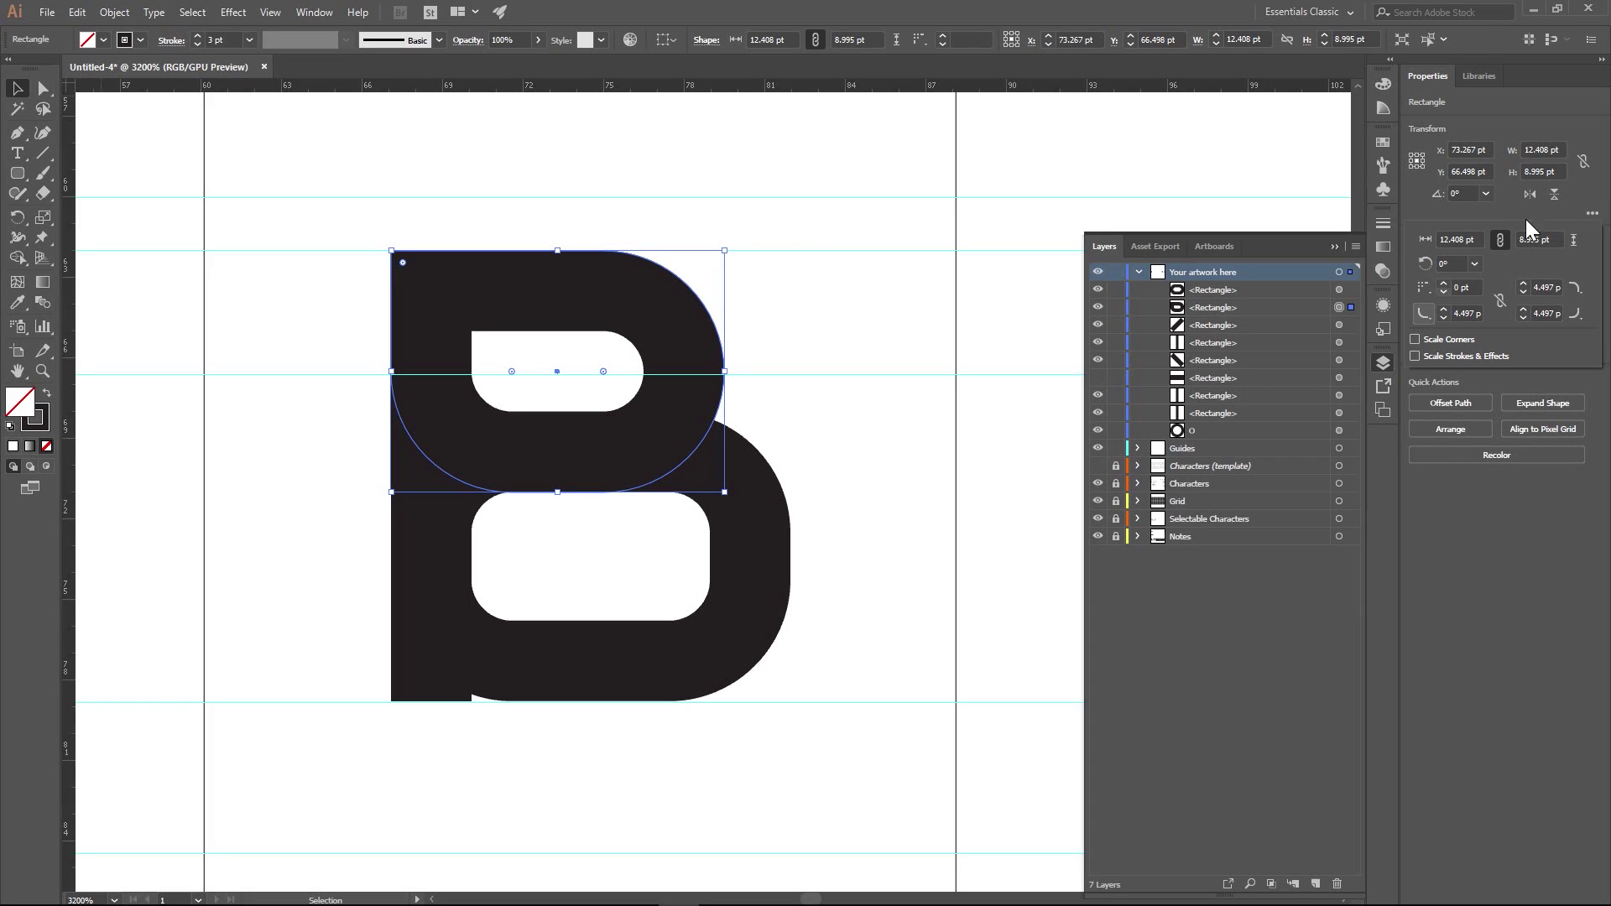
pyautogui.click(1471, 314)
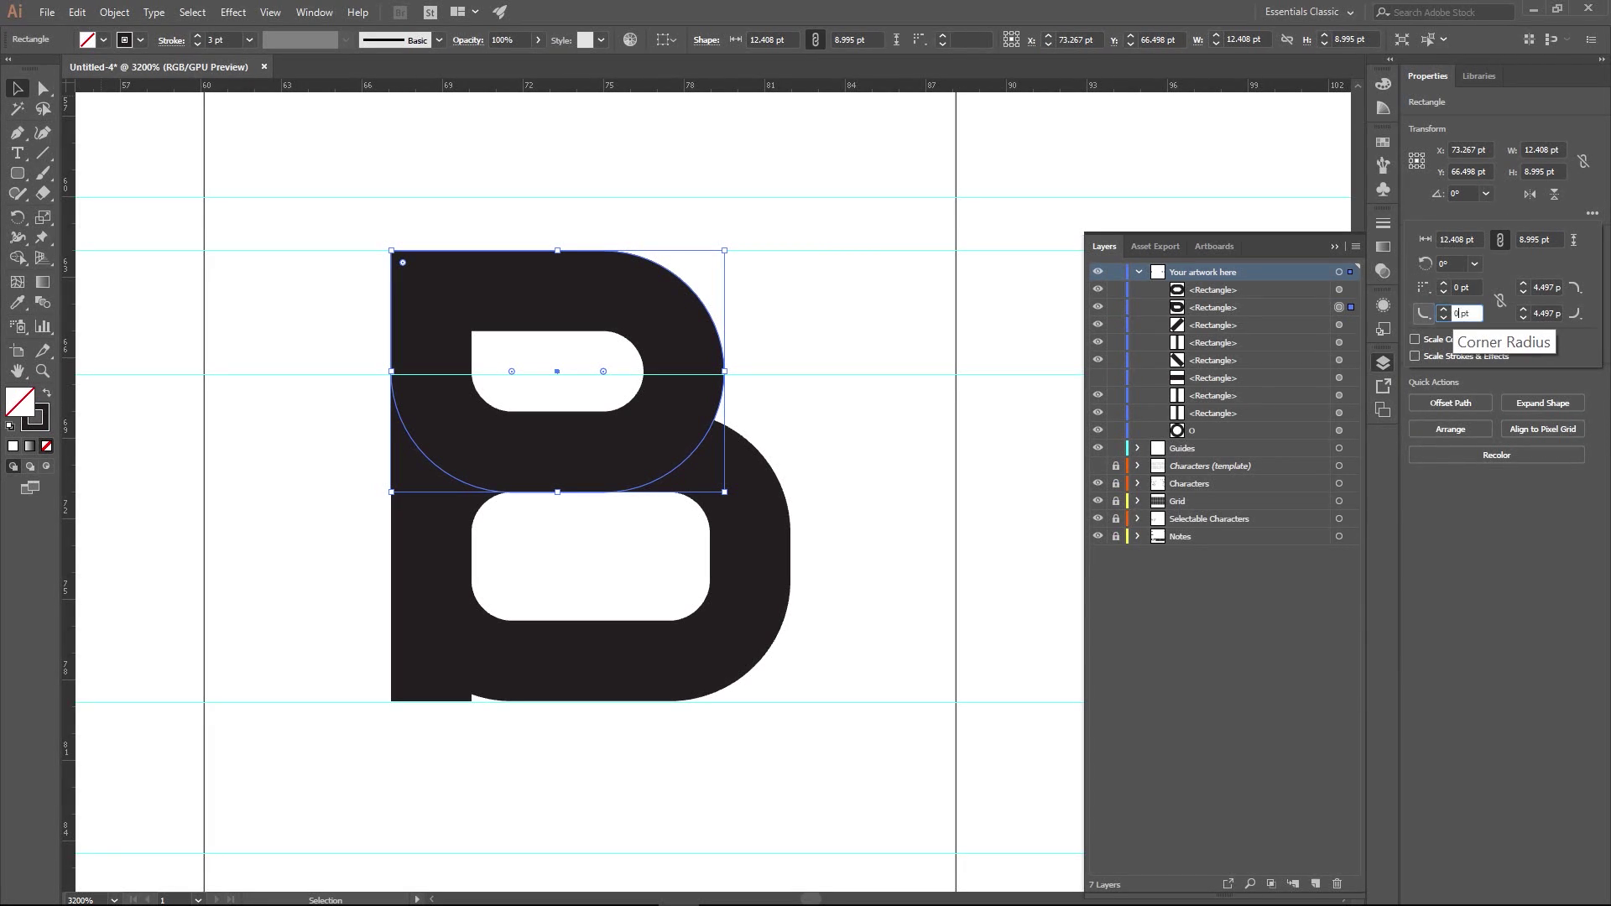
pyautogui.press('Return')
pyautogui.click(856, 327)
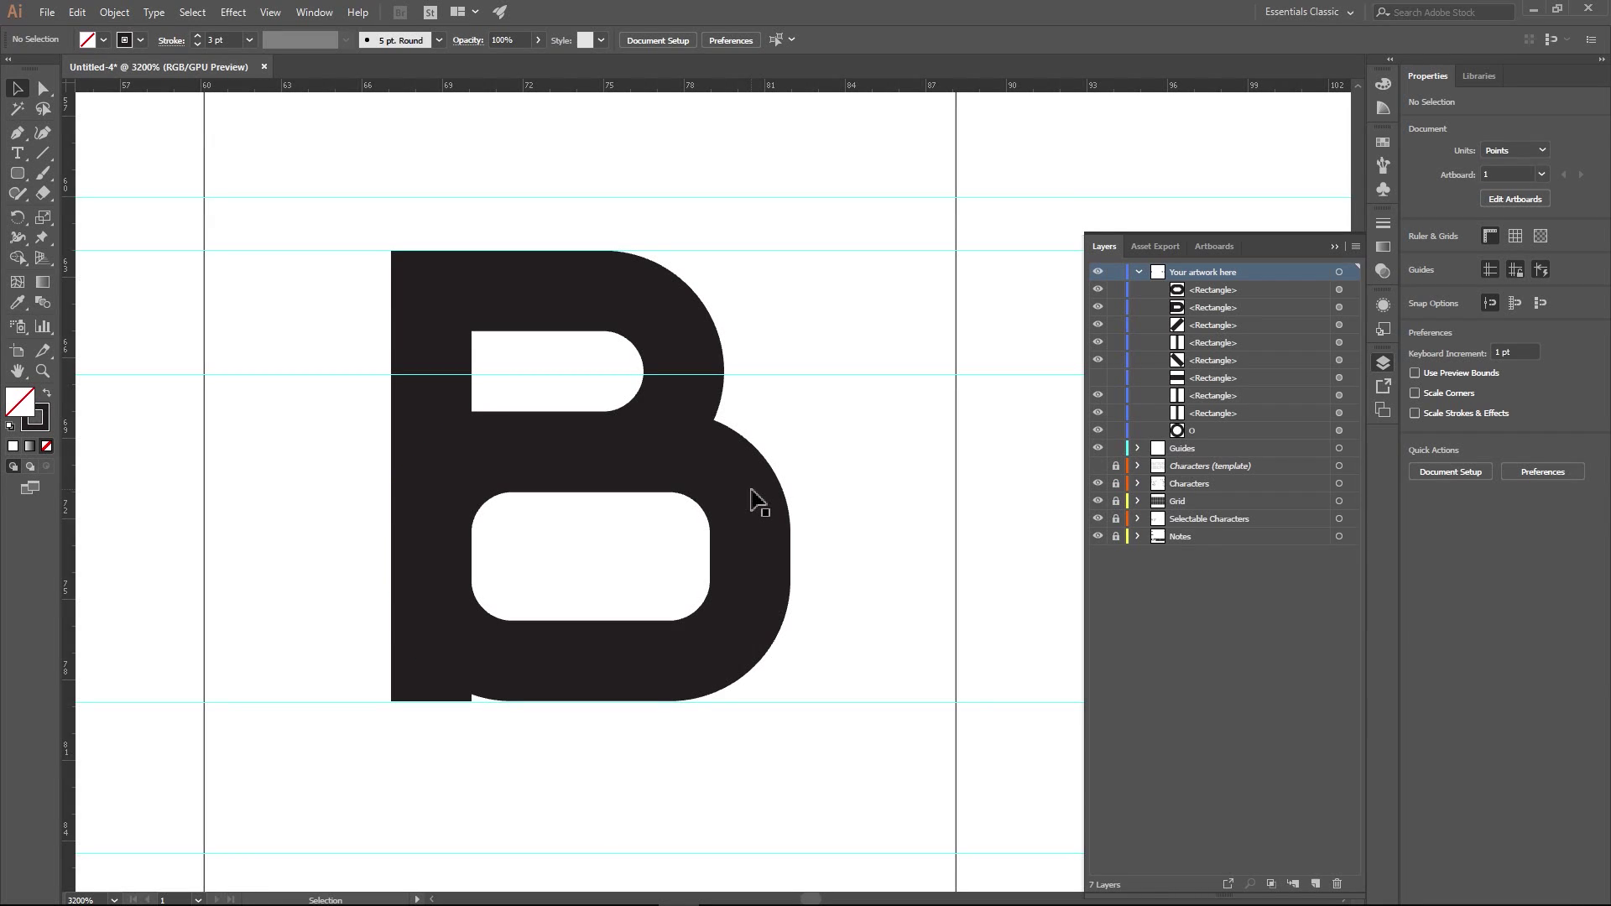
# - Square off both stem-side corners of the B's lower bowl by setting their radii to 0 pt
pyautogui.click(760, 547)
pyautogui.click(1593, 213)
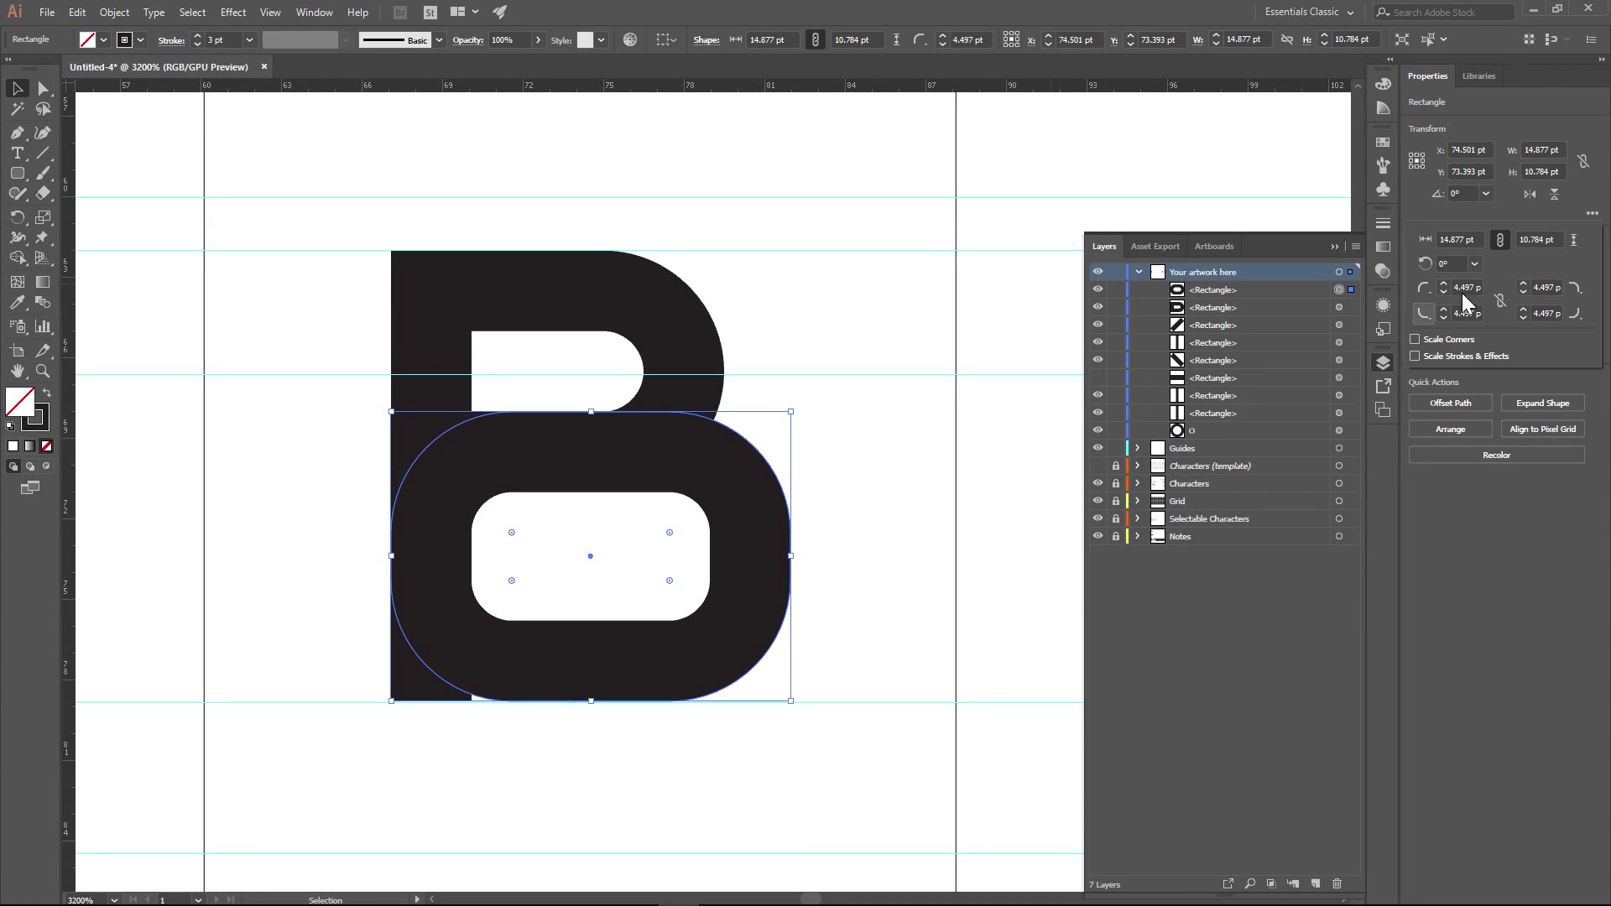
pyautogui.moveTo(1480, 287); pyautogui.dragTo(1453, 287)
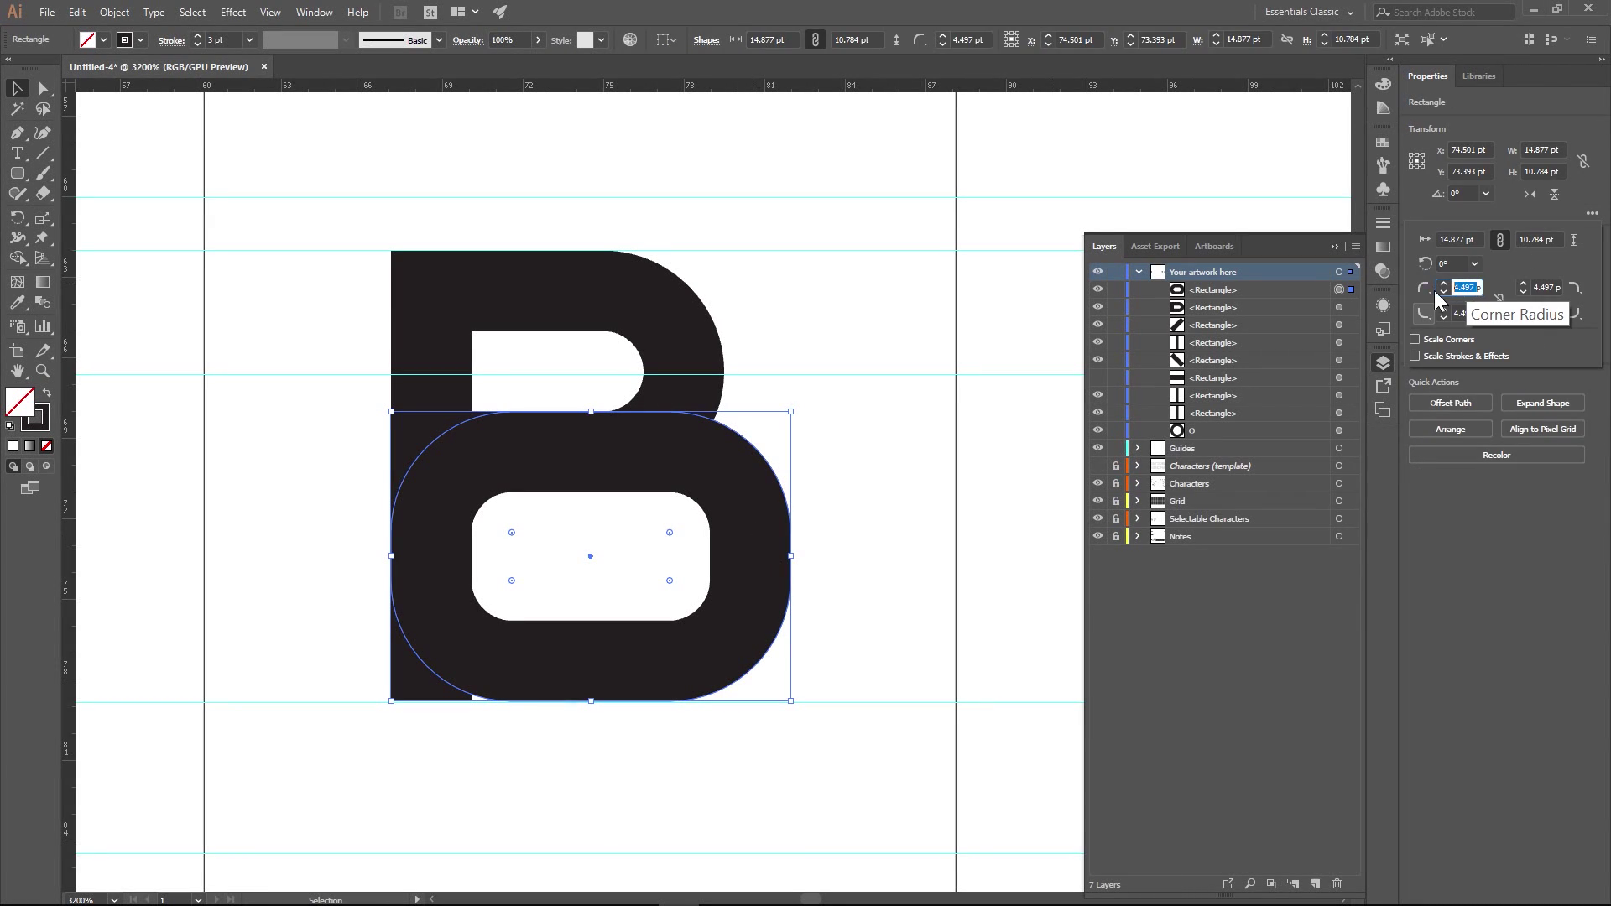
pyautogui.write('0pt')
pyautogui.doubleClick(1471, 315)
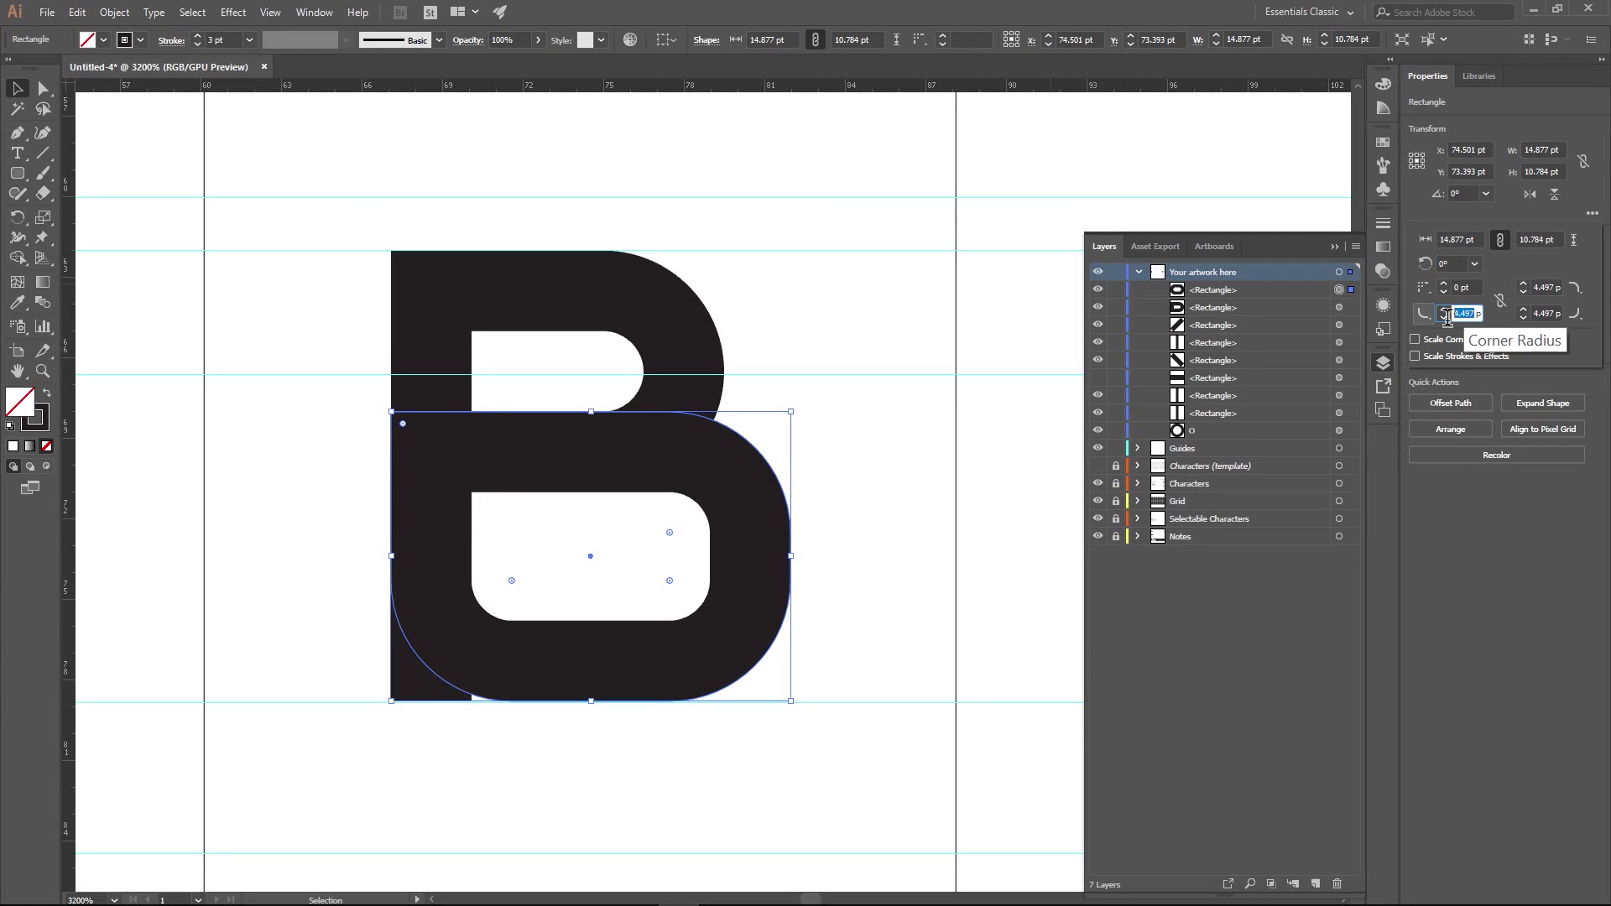
pyautogui.write('0')
pyautogui.press('Return')
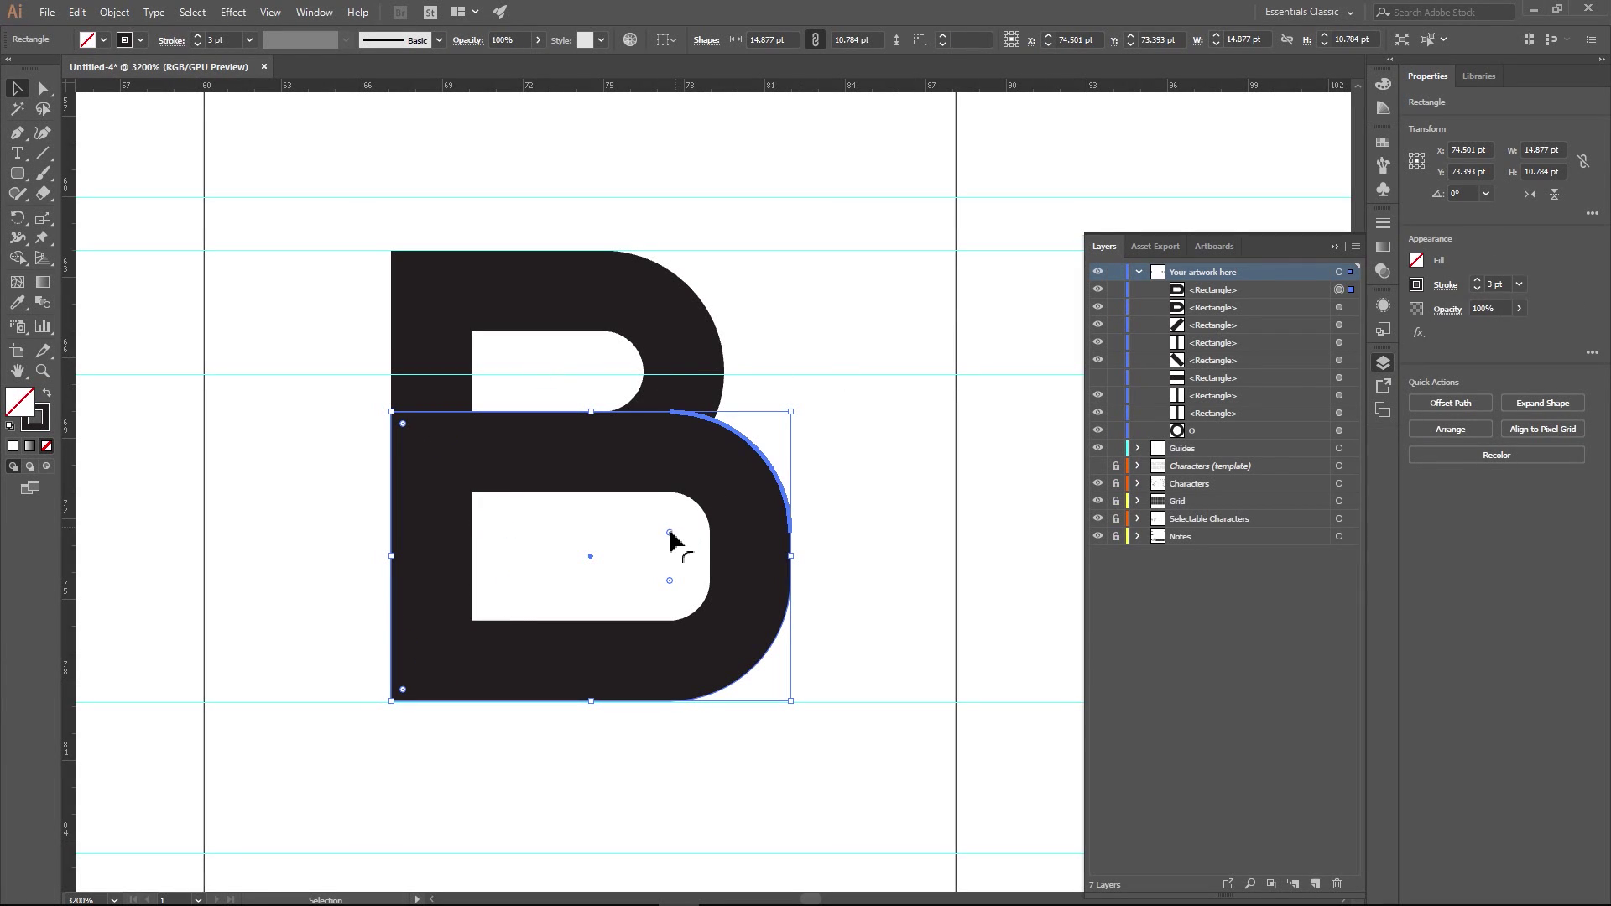
# - Round the B's lower bowl to its maximum corner radius, try the same on the upper bowl, and deselect
pyautogui.moveTo(672, 542); pyautogui.dragTo(591, 585)
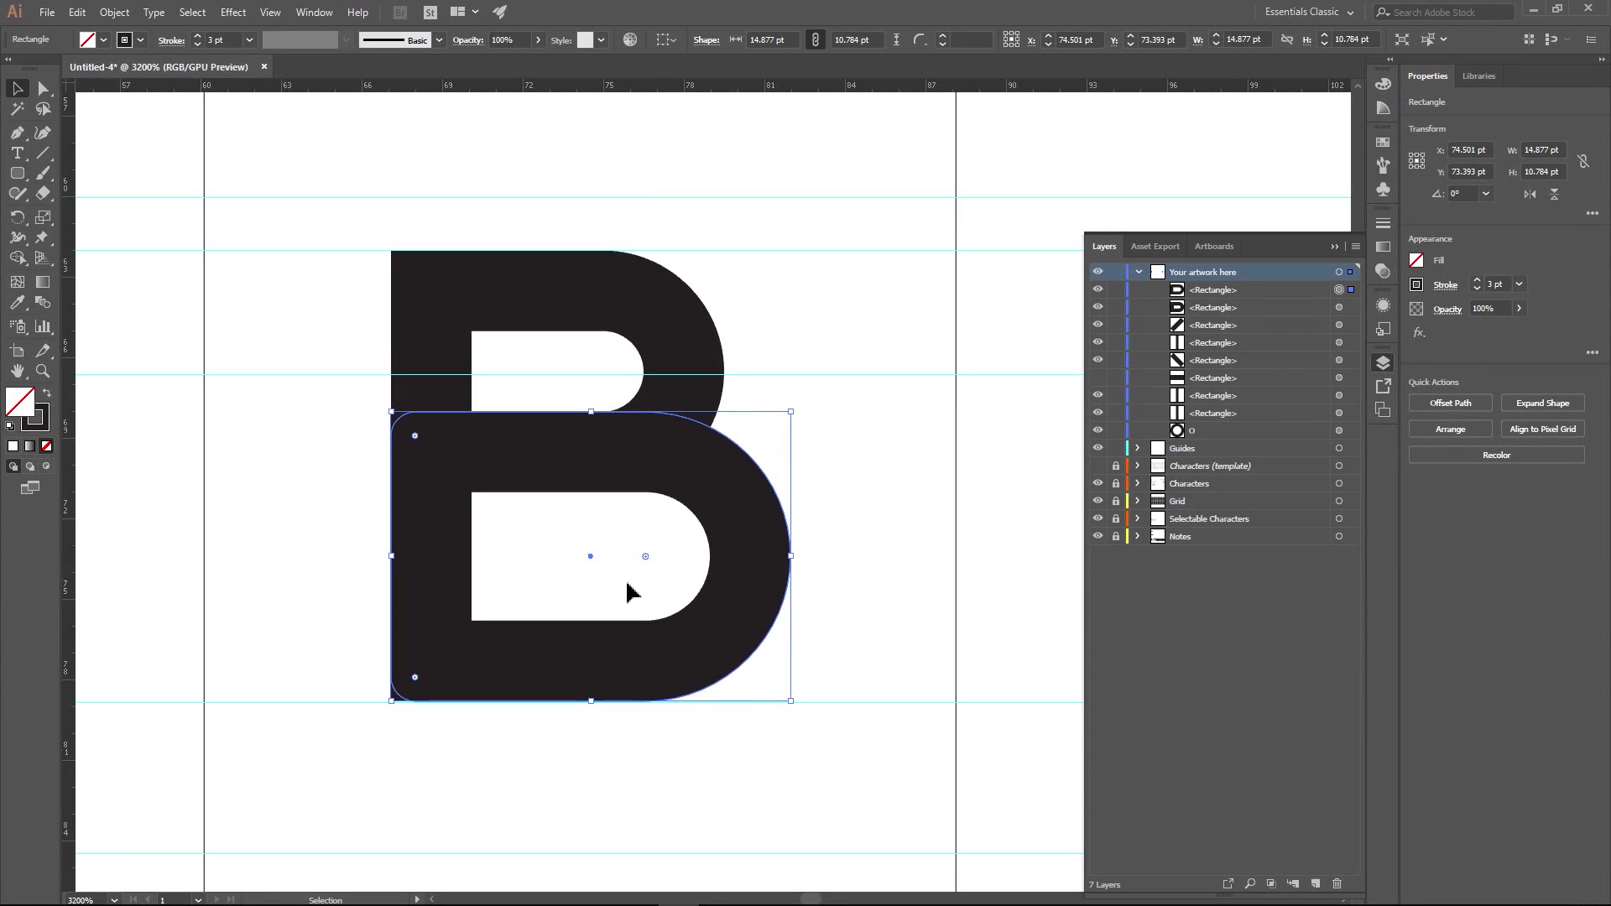
pyautogui.click(659, 310)
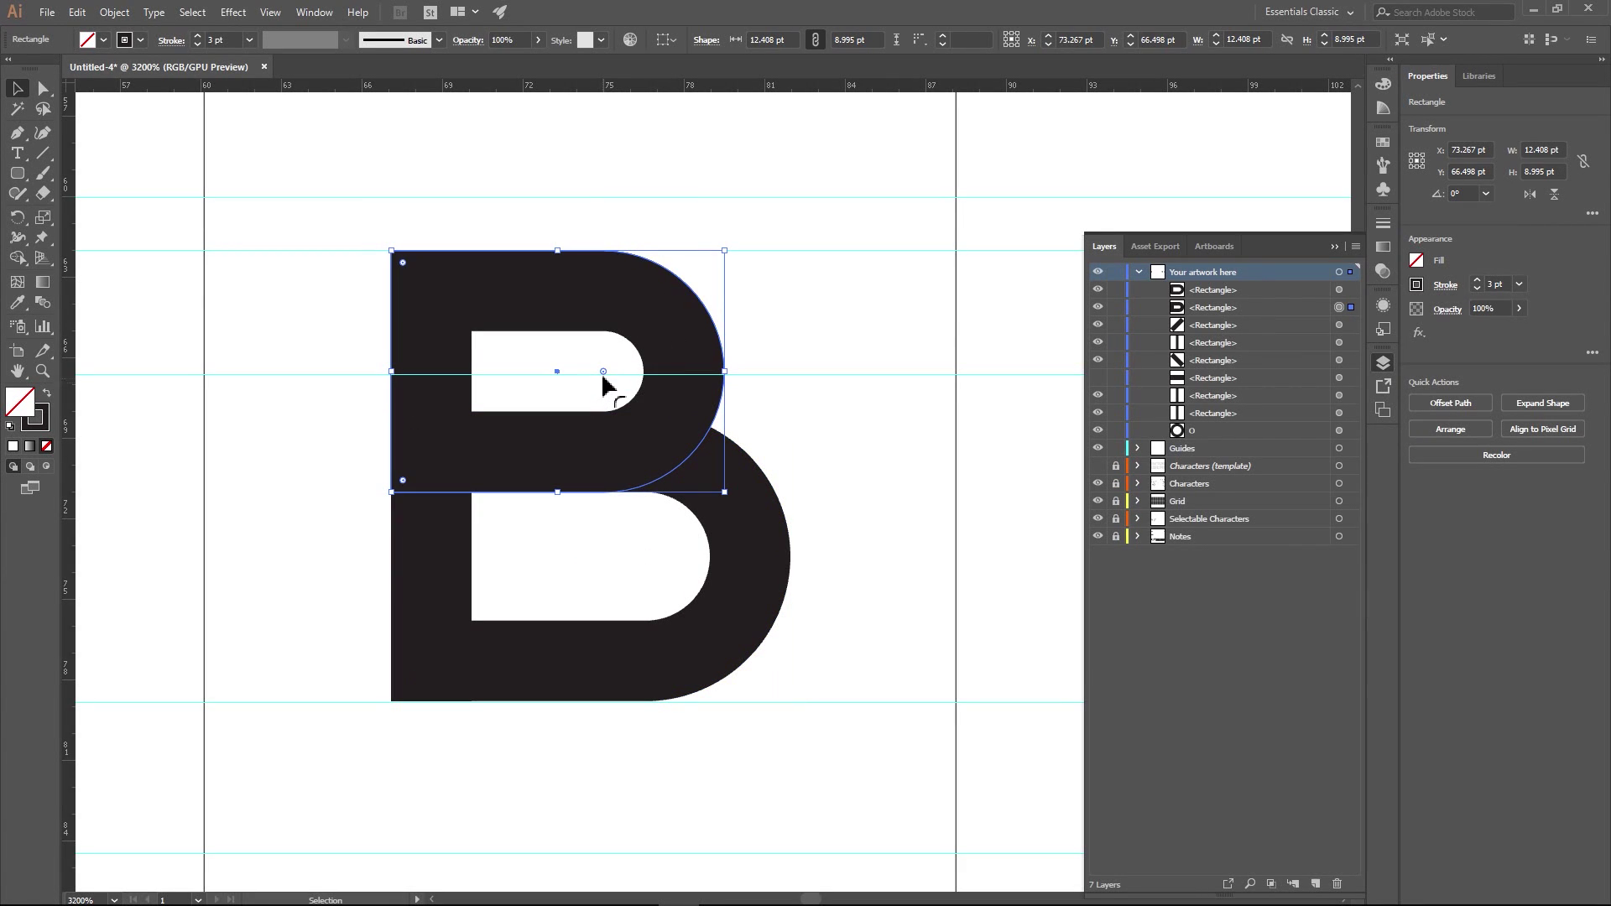
pyautogui.moveTo(604, 370); pyautogui.dragTo(563, 406)
pyautogui.click(798, 302)
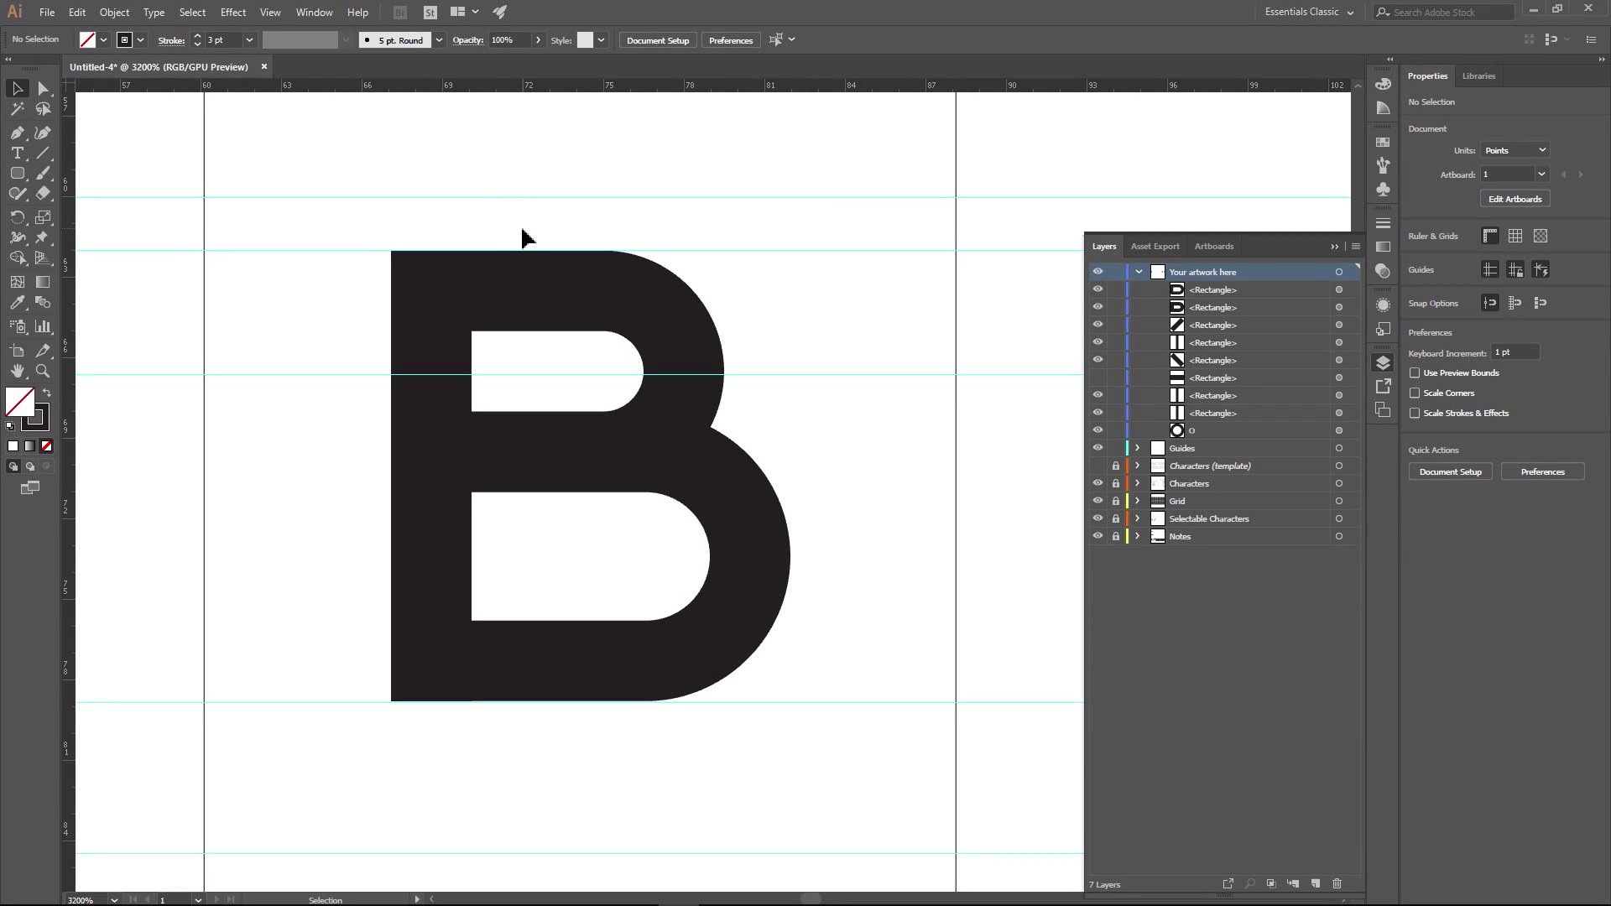
# - Duplicate the O from its own cell, place the copy over the B's lower half, and deselect it
pyautogui.scroll(-4, 838, 464)
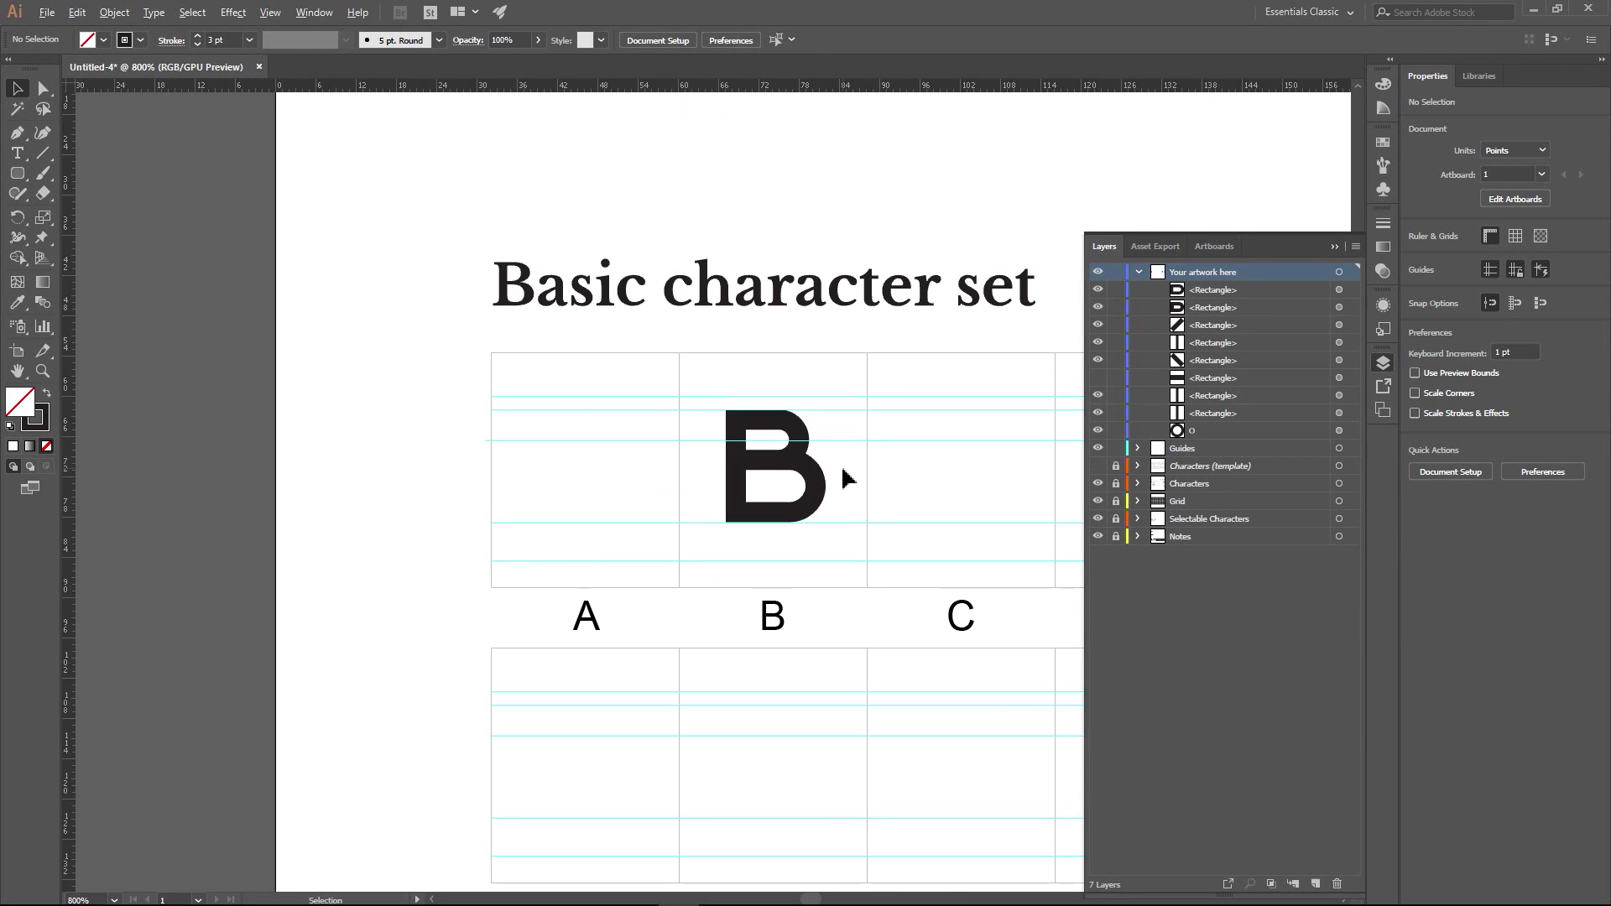
pyautogui.moveTo(894, 485); pyautogui.dragTo(428, 455)
pyautogui.scroll(-3, 702, 421)
pyautogui.moveTo(743, 437); pyautogui.dragTo(582, 445)
pyautogui.scroll(-3, 680, 445)
pyautogui.hscroll(3, 622, 512)
pyautogui.scroll(3, 622, 512)
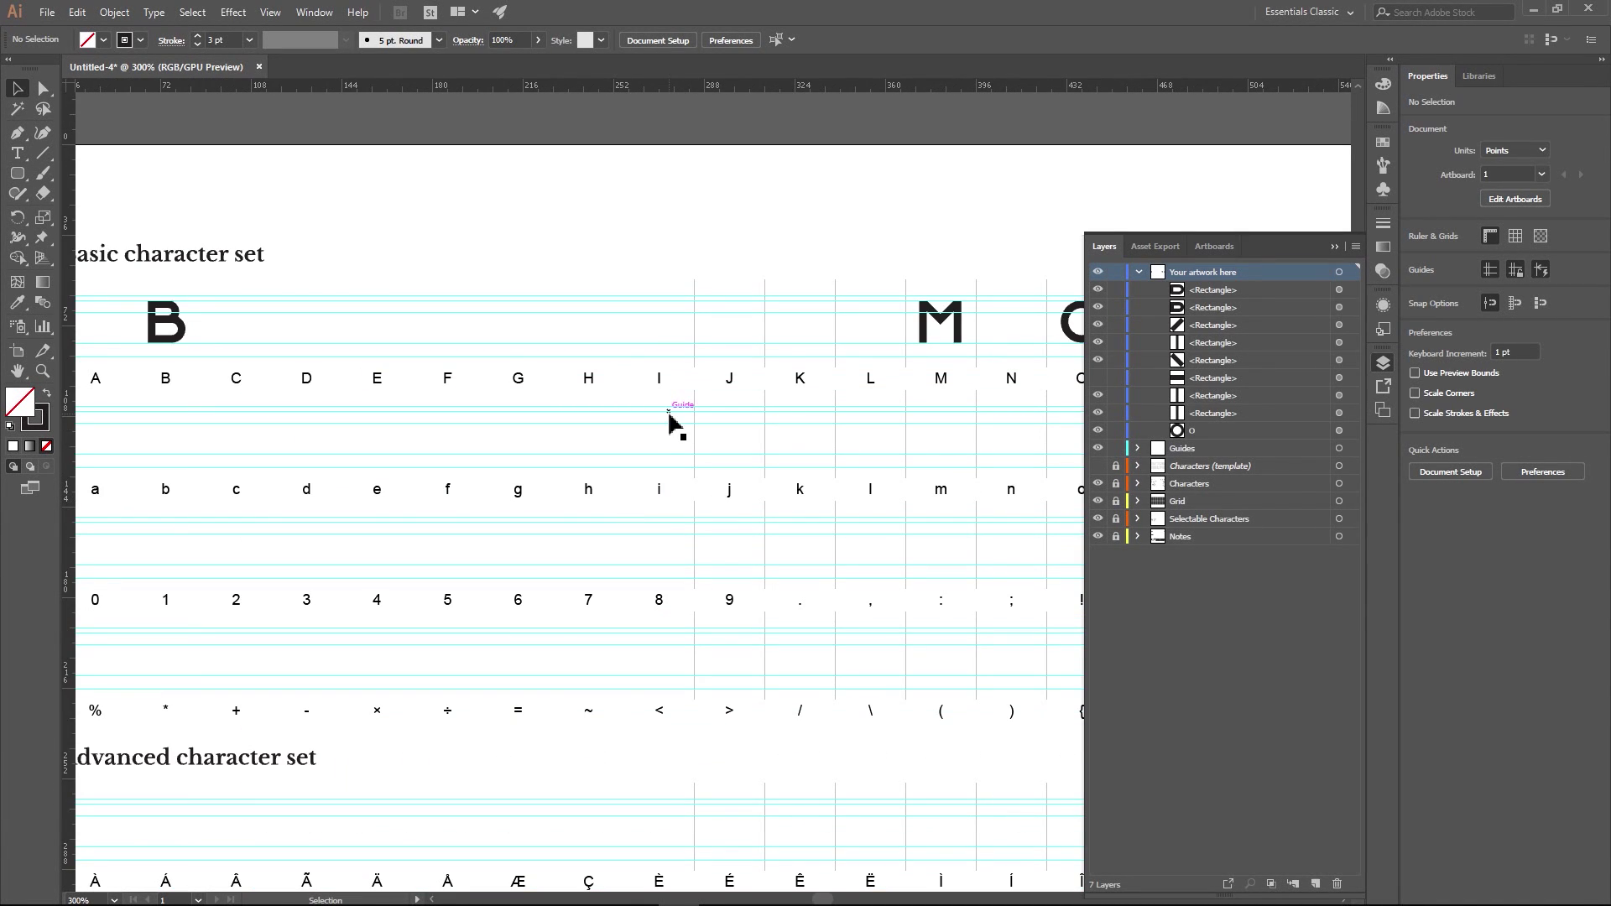
pyautogui.click(1068, 330)
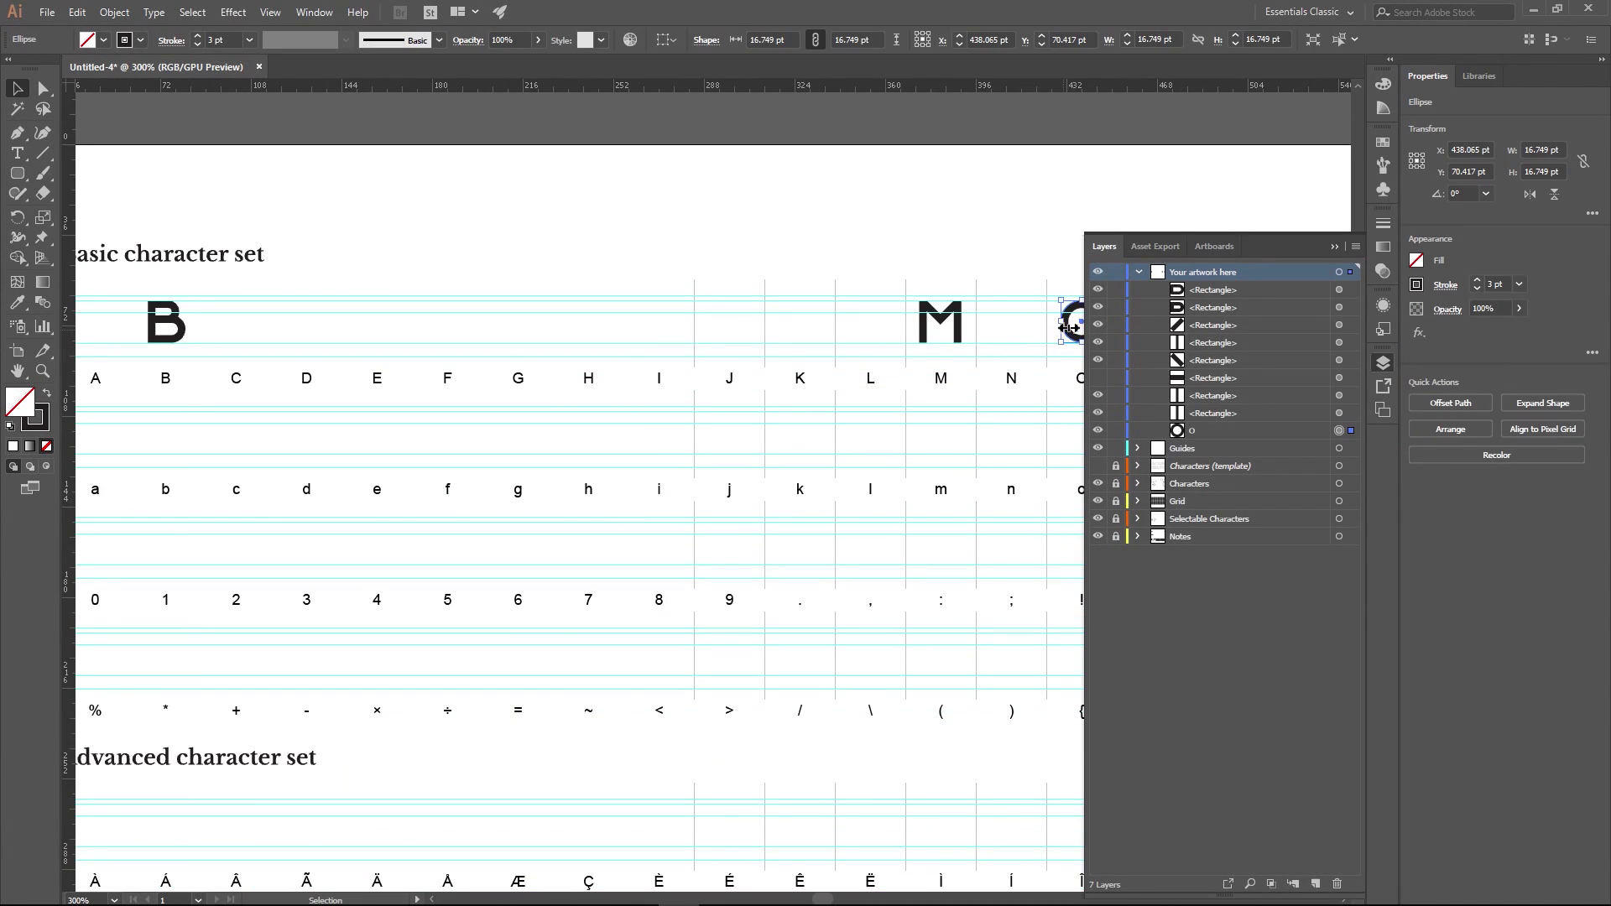
pyautogui.moveTo(1067, 330); pyautogui.dragTo(162, 362)
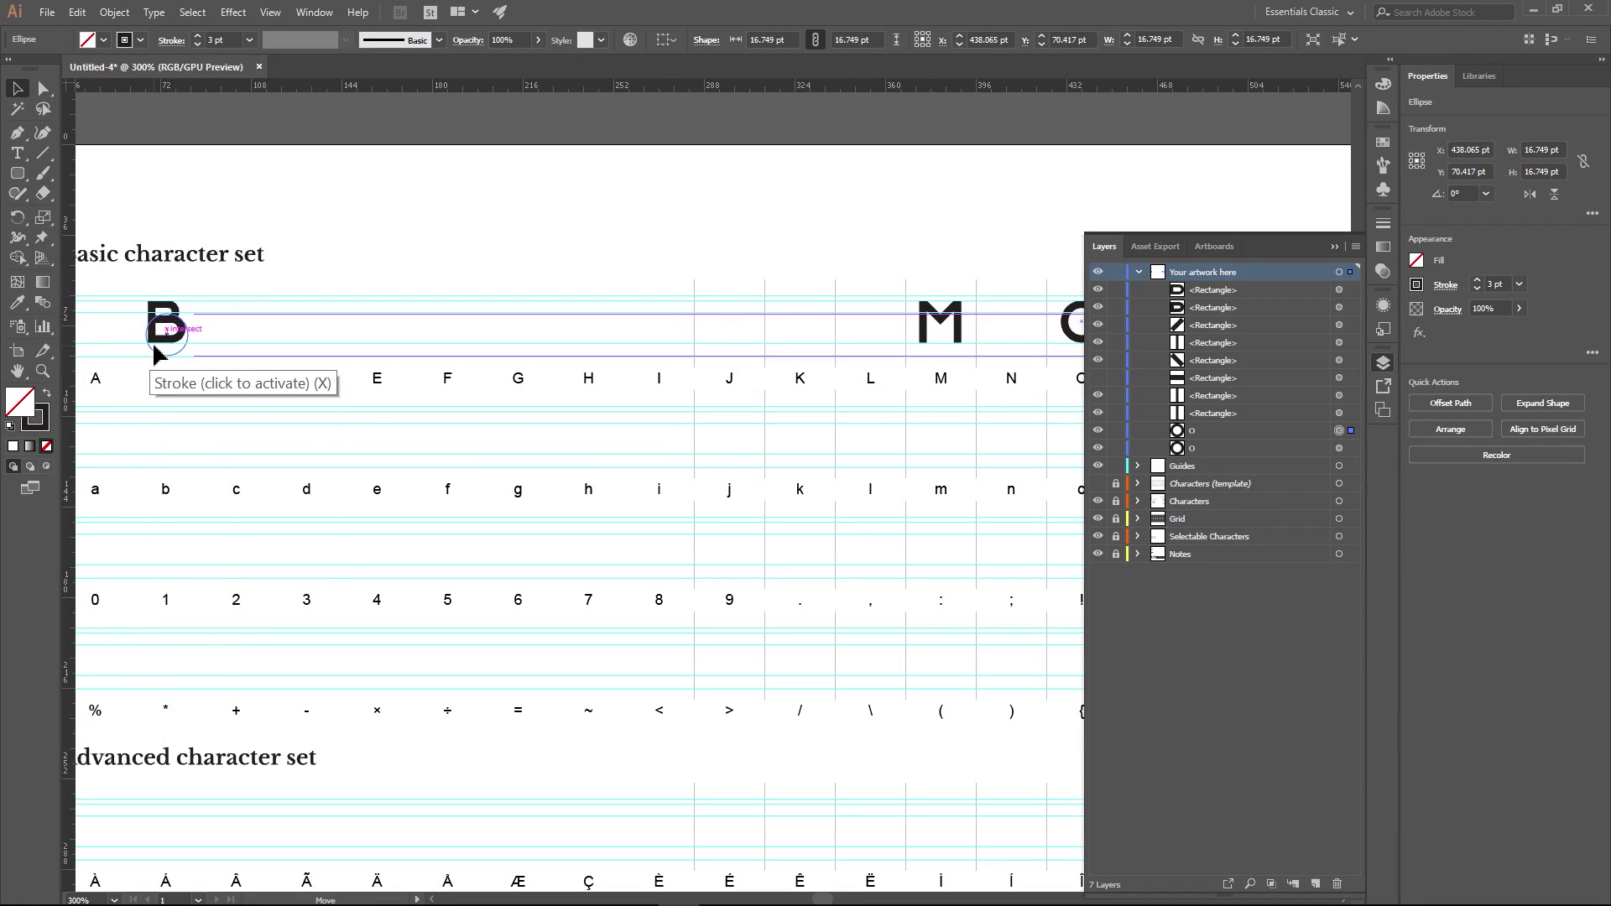
pyautogui.scroll(5, 162, 363)
pyautogui.scroll(3, 435, 422)
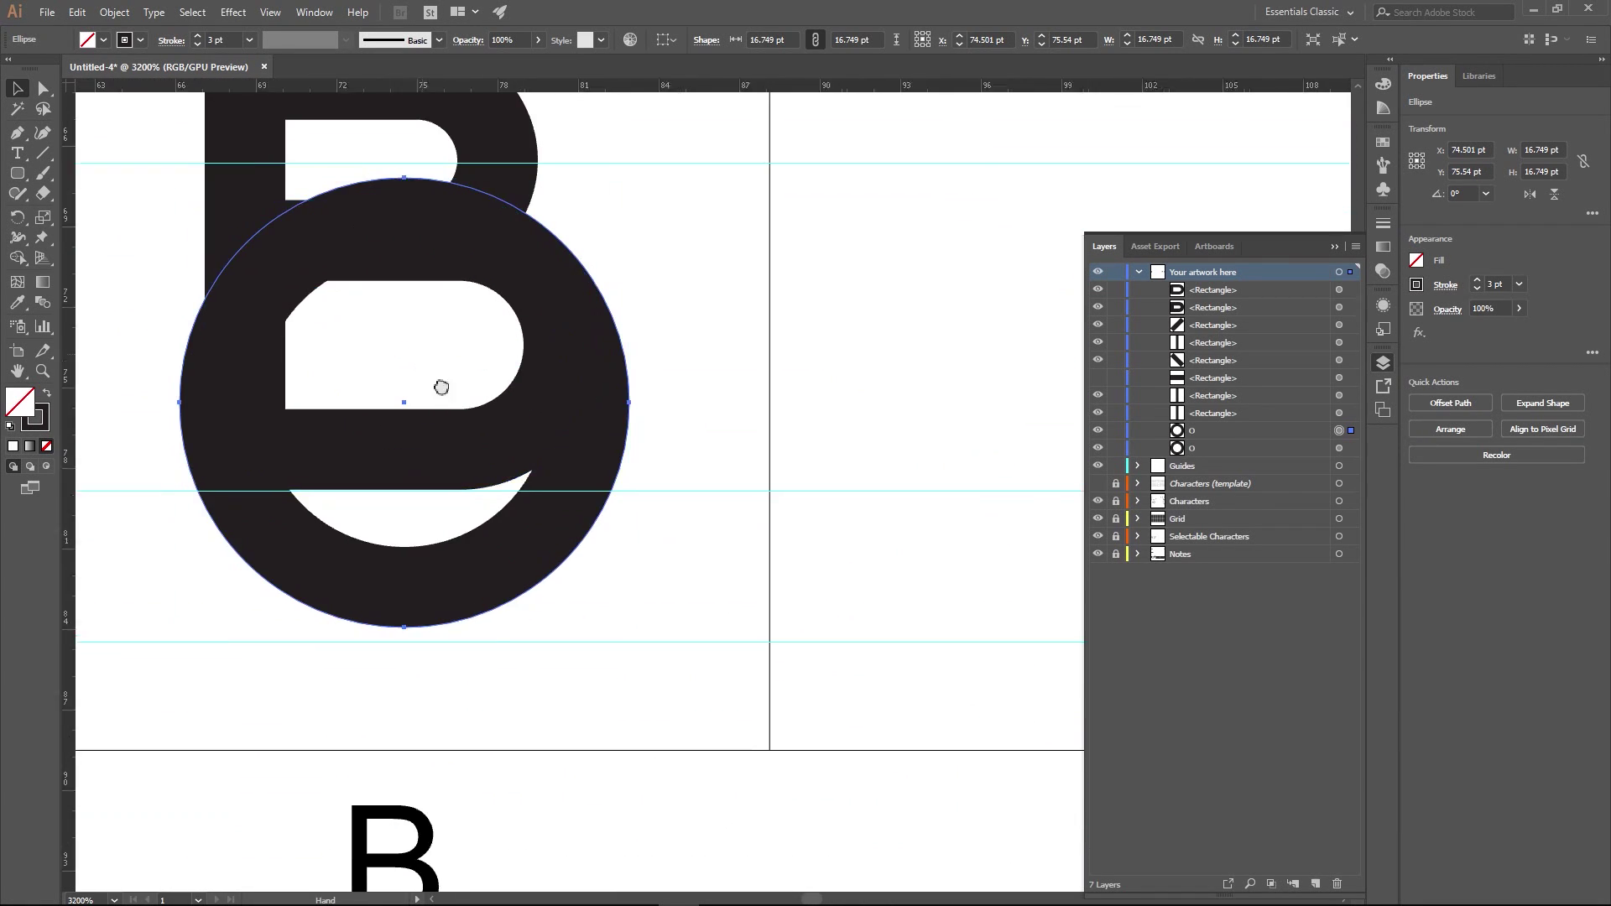
pyautogui.click(892, 453)
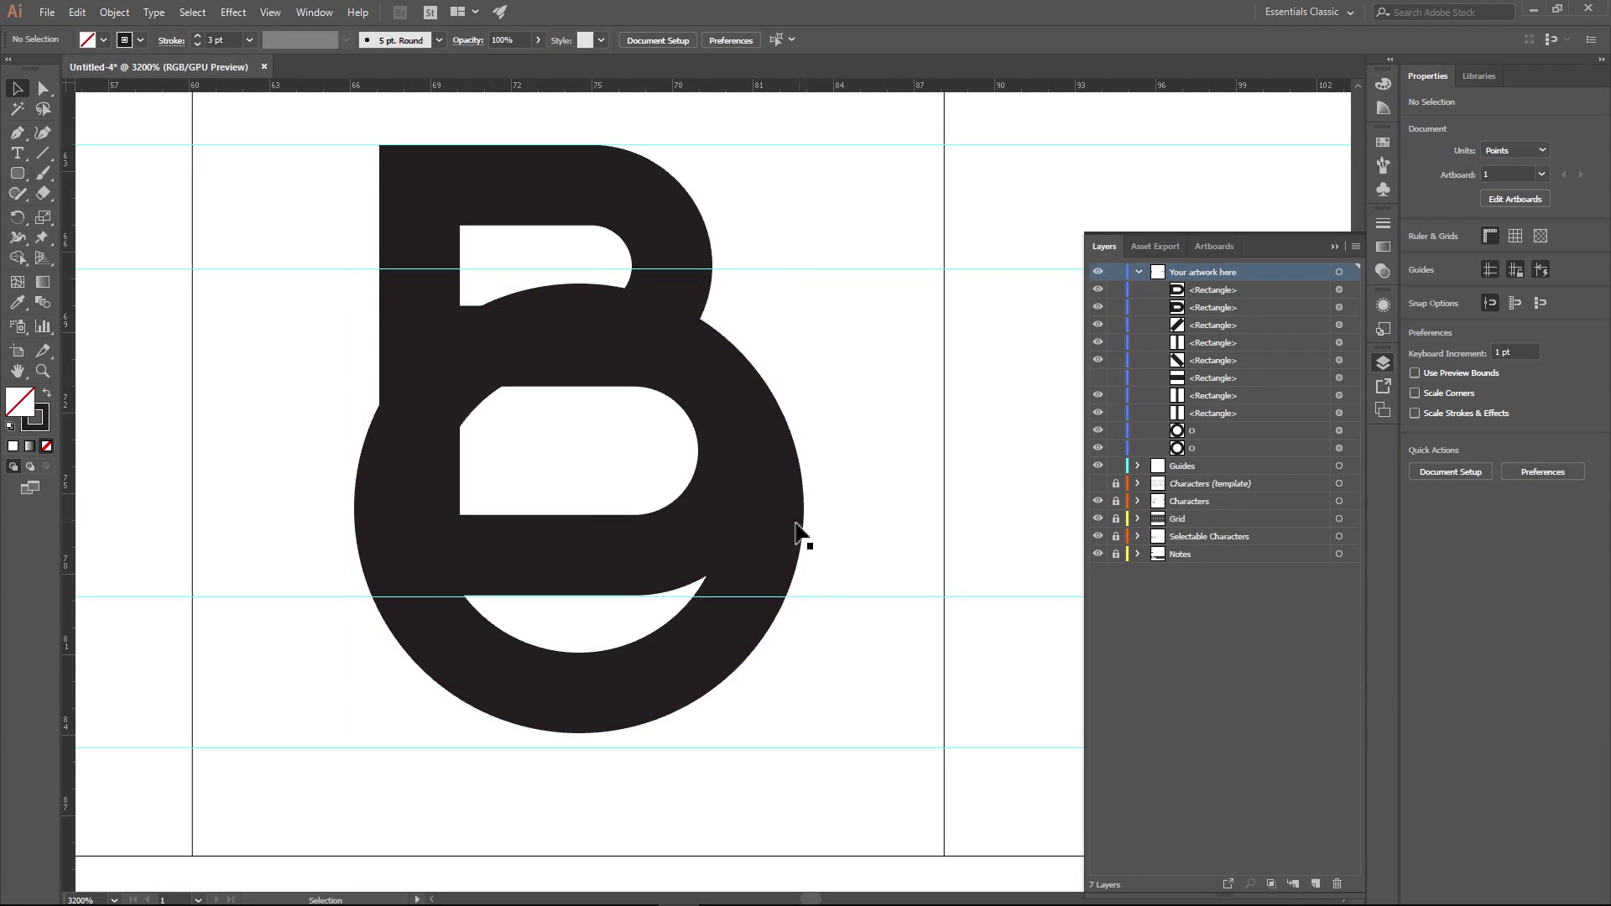
# - Move the O copy over the B to X 74.102 pt, Y 70.417 pt, fitting between the cap-height and baseline guides
pyautogui.moveTo(803, 549); pyautogui.dragTo(803, 428)
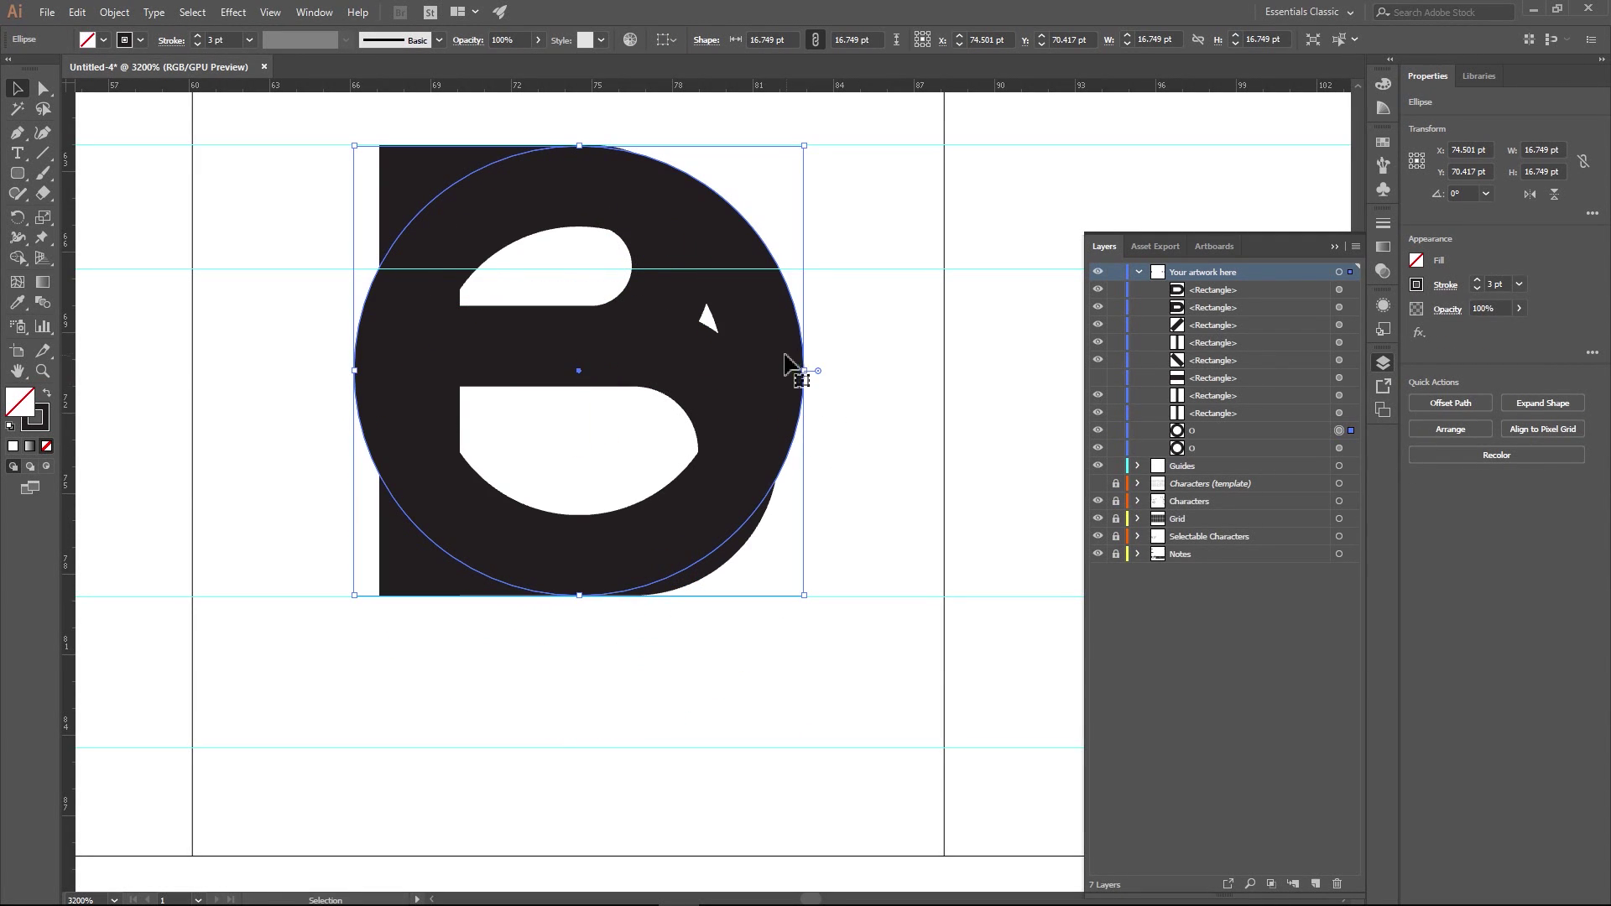
pyautogui.moveTo(788, 350); pyautogui.dragTo(777, 355)
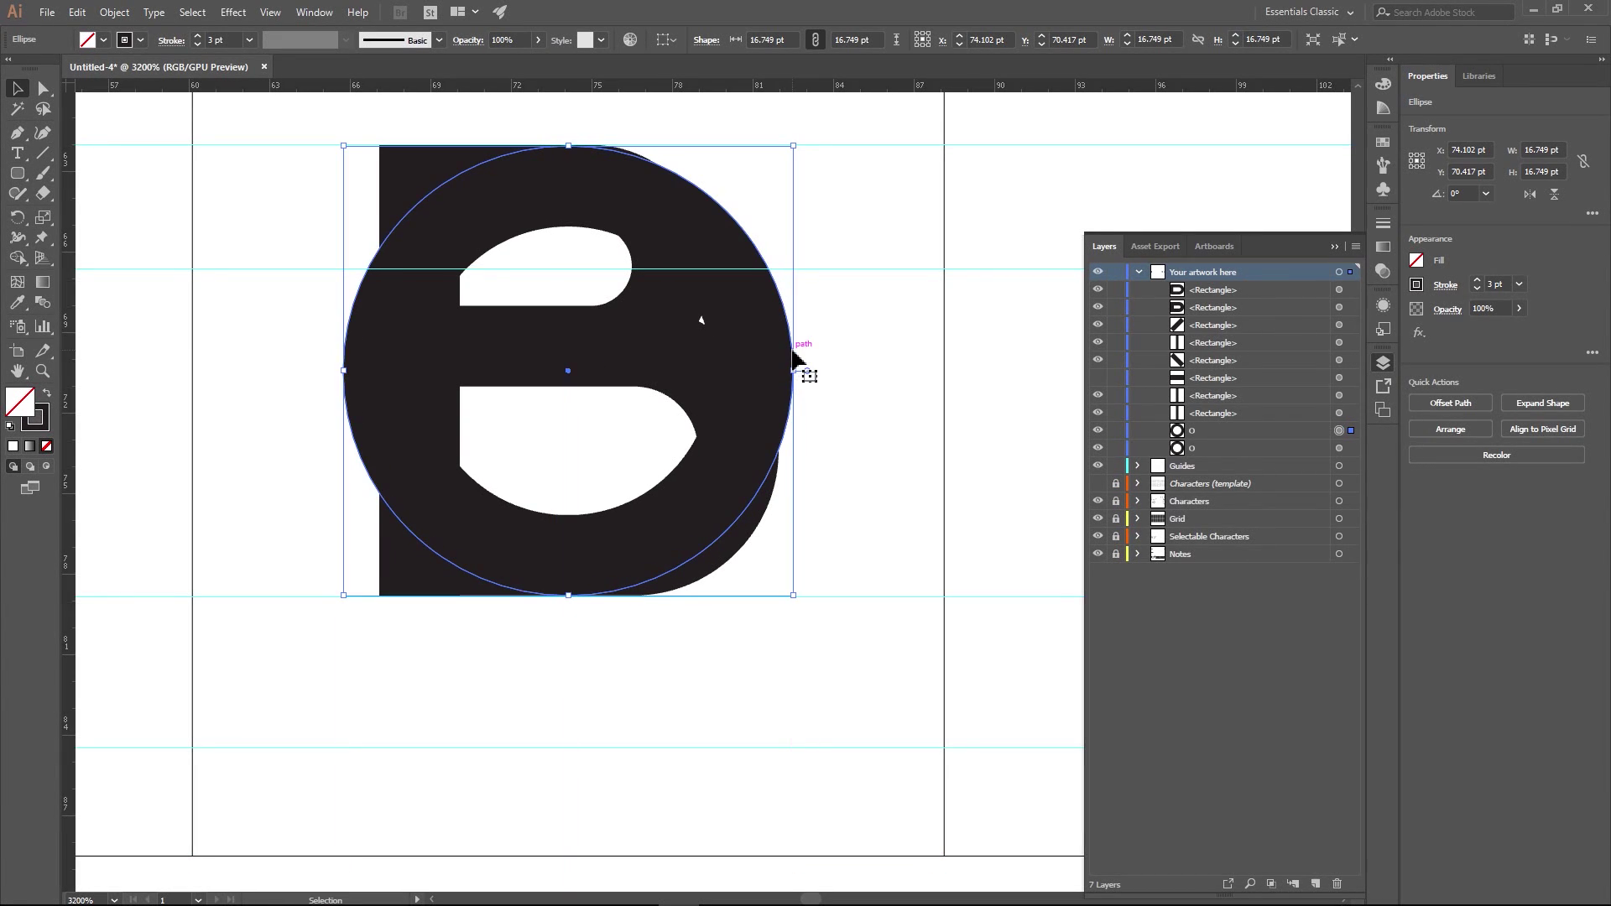
pyautogui.click(867, 445)
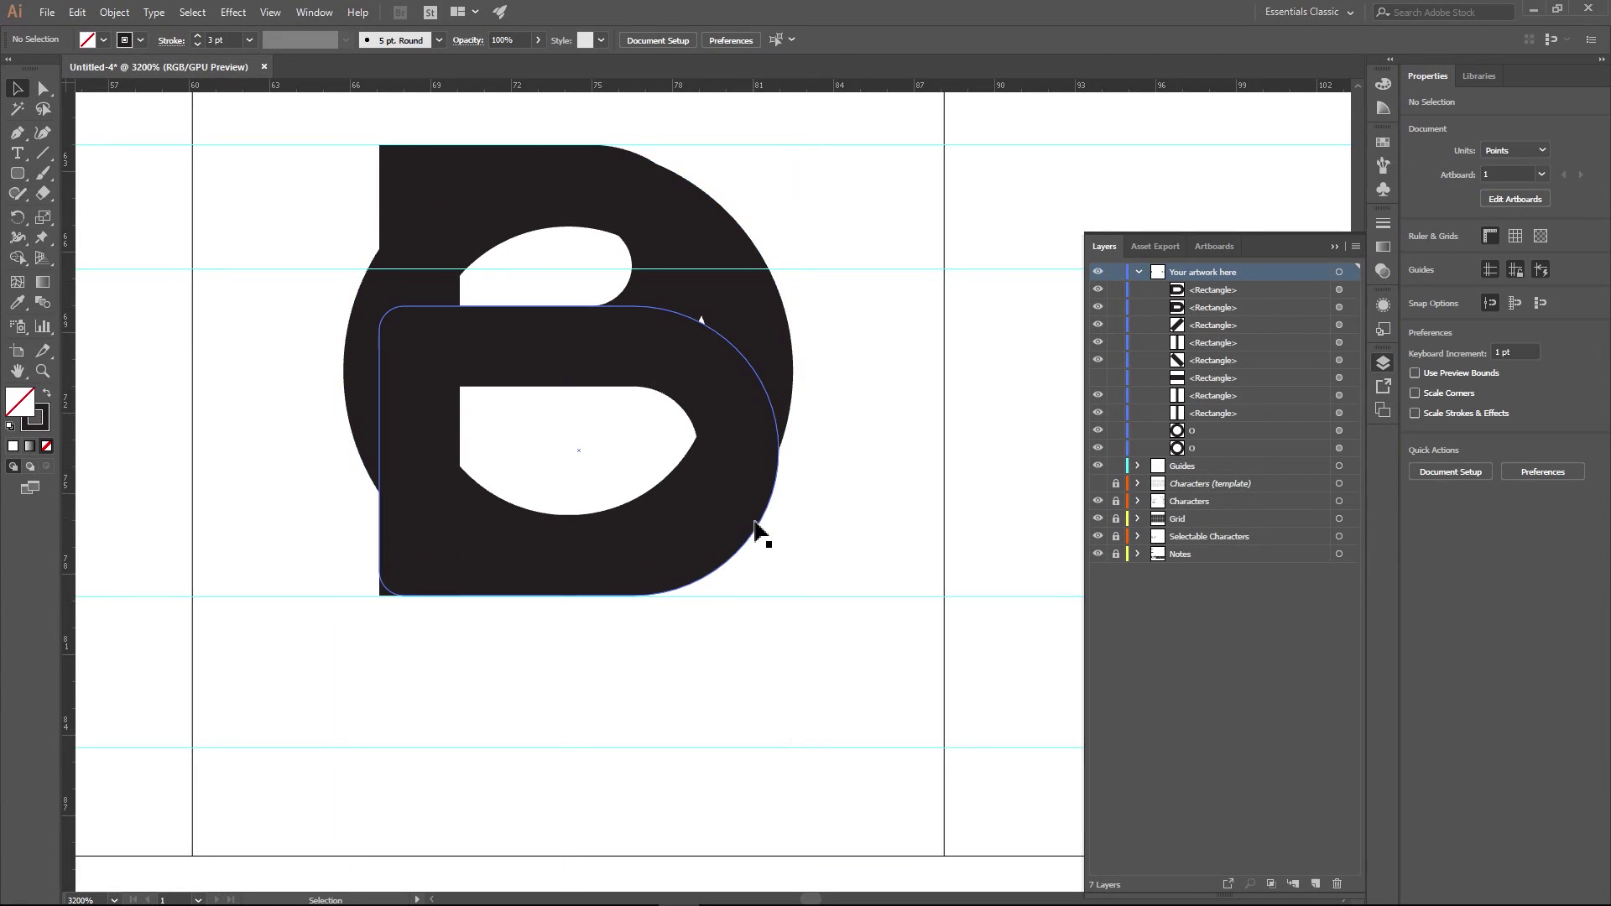
# - Lower the O copy's opacity to 18% and shift it slightly to the right behind the B
pyautogui.click(794, 370)
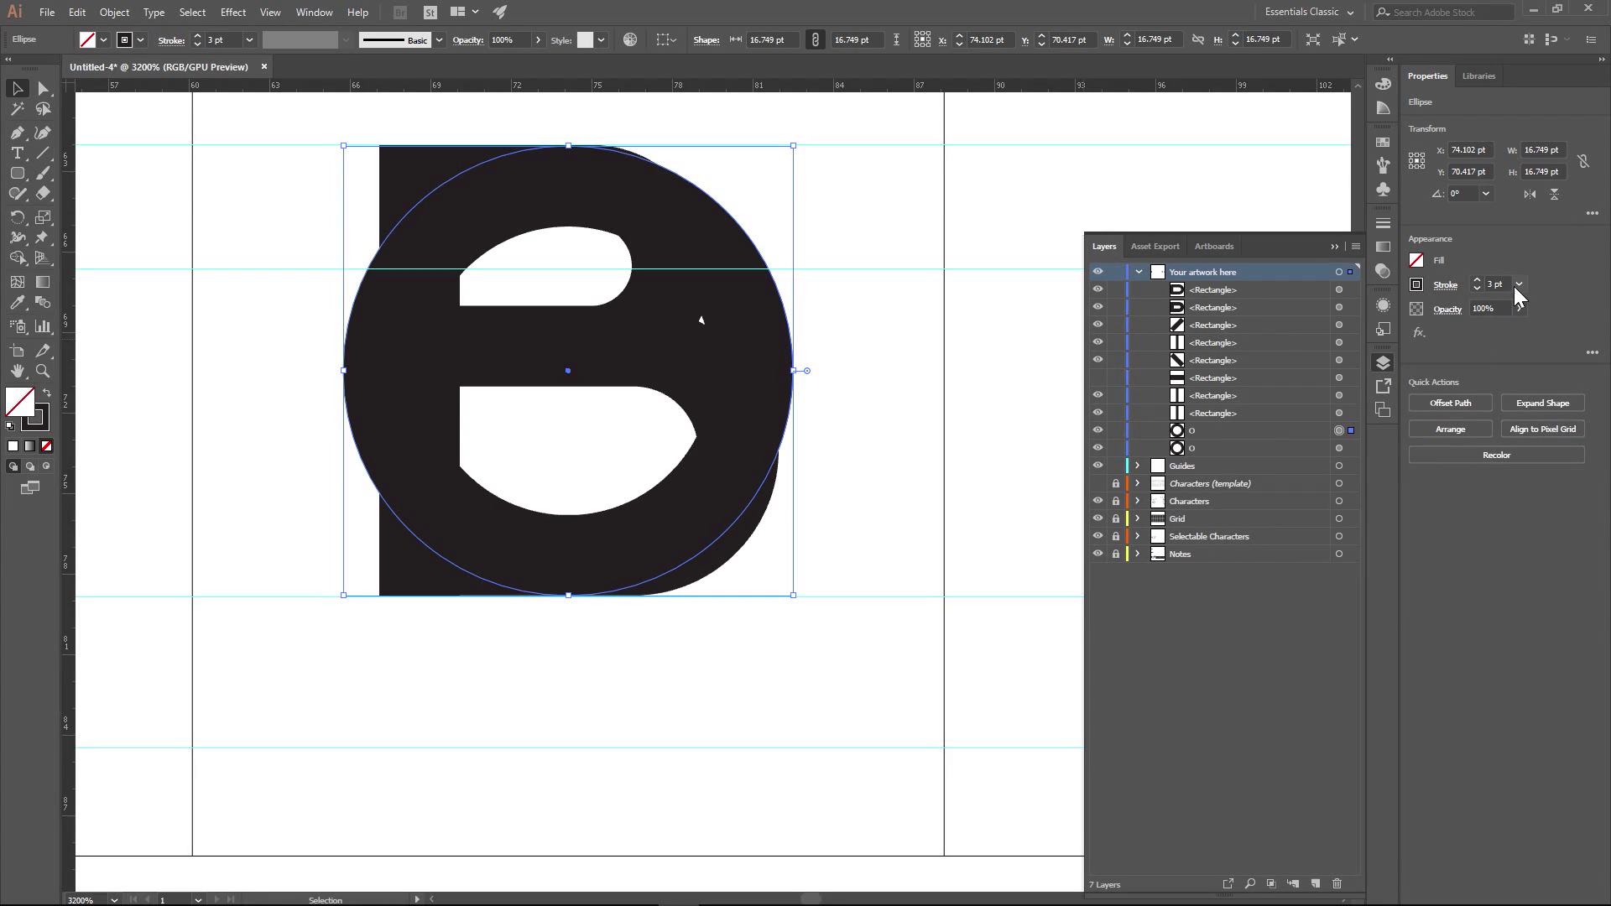
pyautogui.moveTo(1478, 330); pyautogui.dragTo(1467, 329)
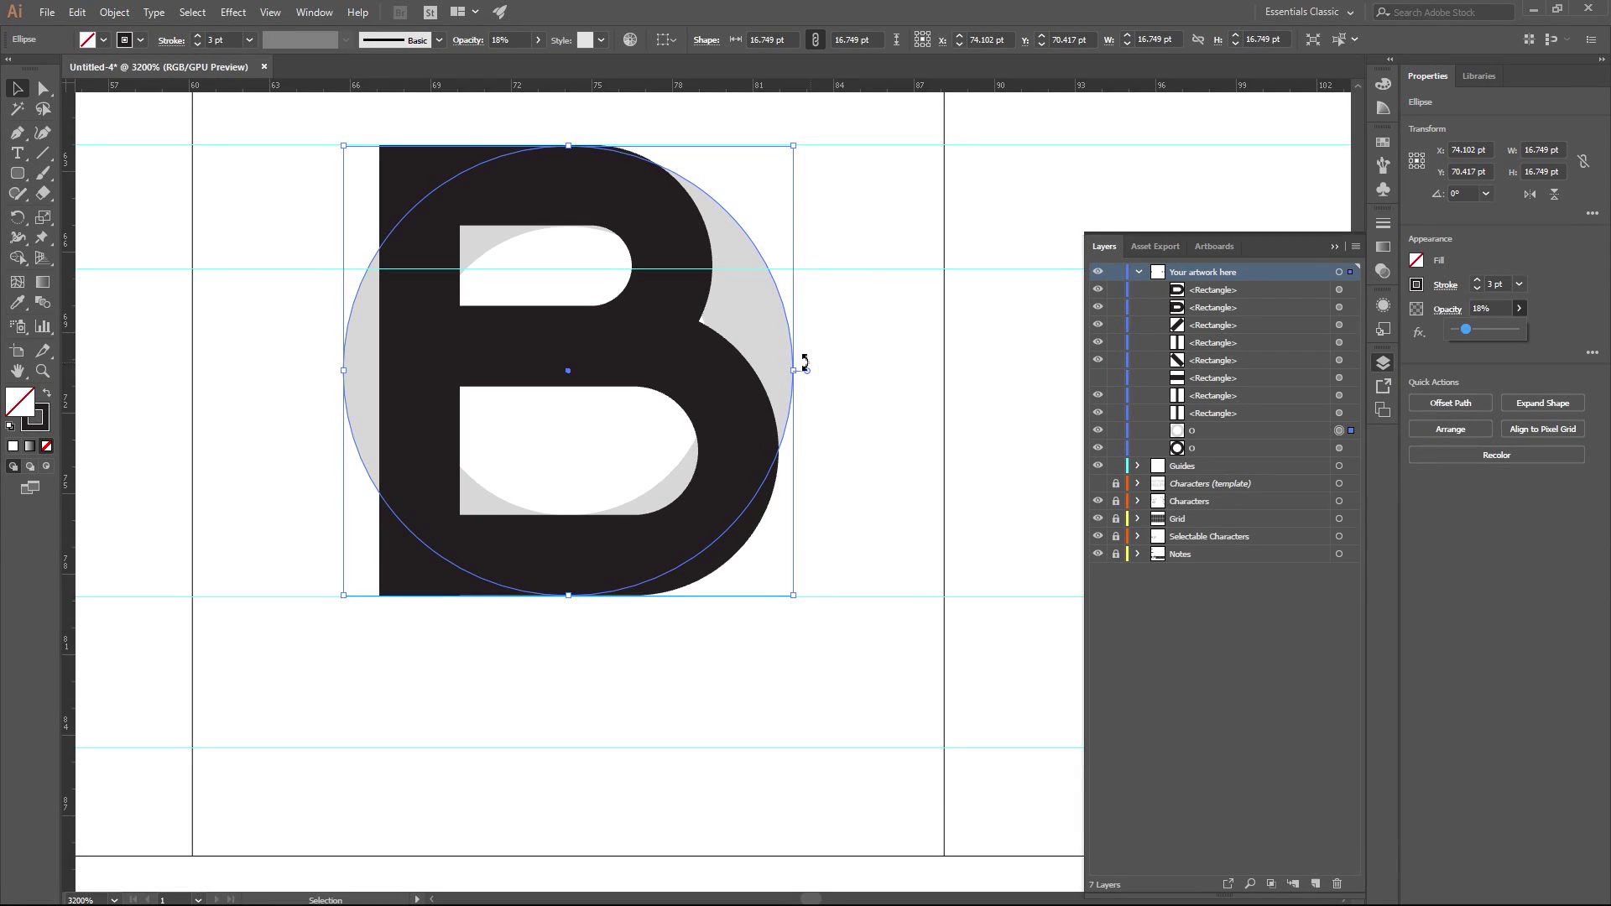
pyautogui.moveTo(778, 340); pyautogui.dragTo(785, 345)
pyautogui.click(866, 335)
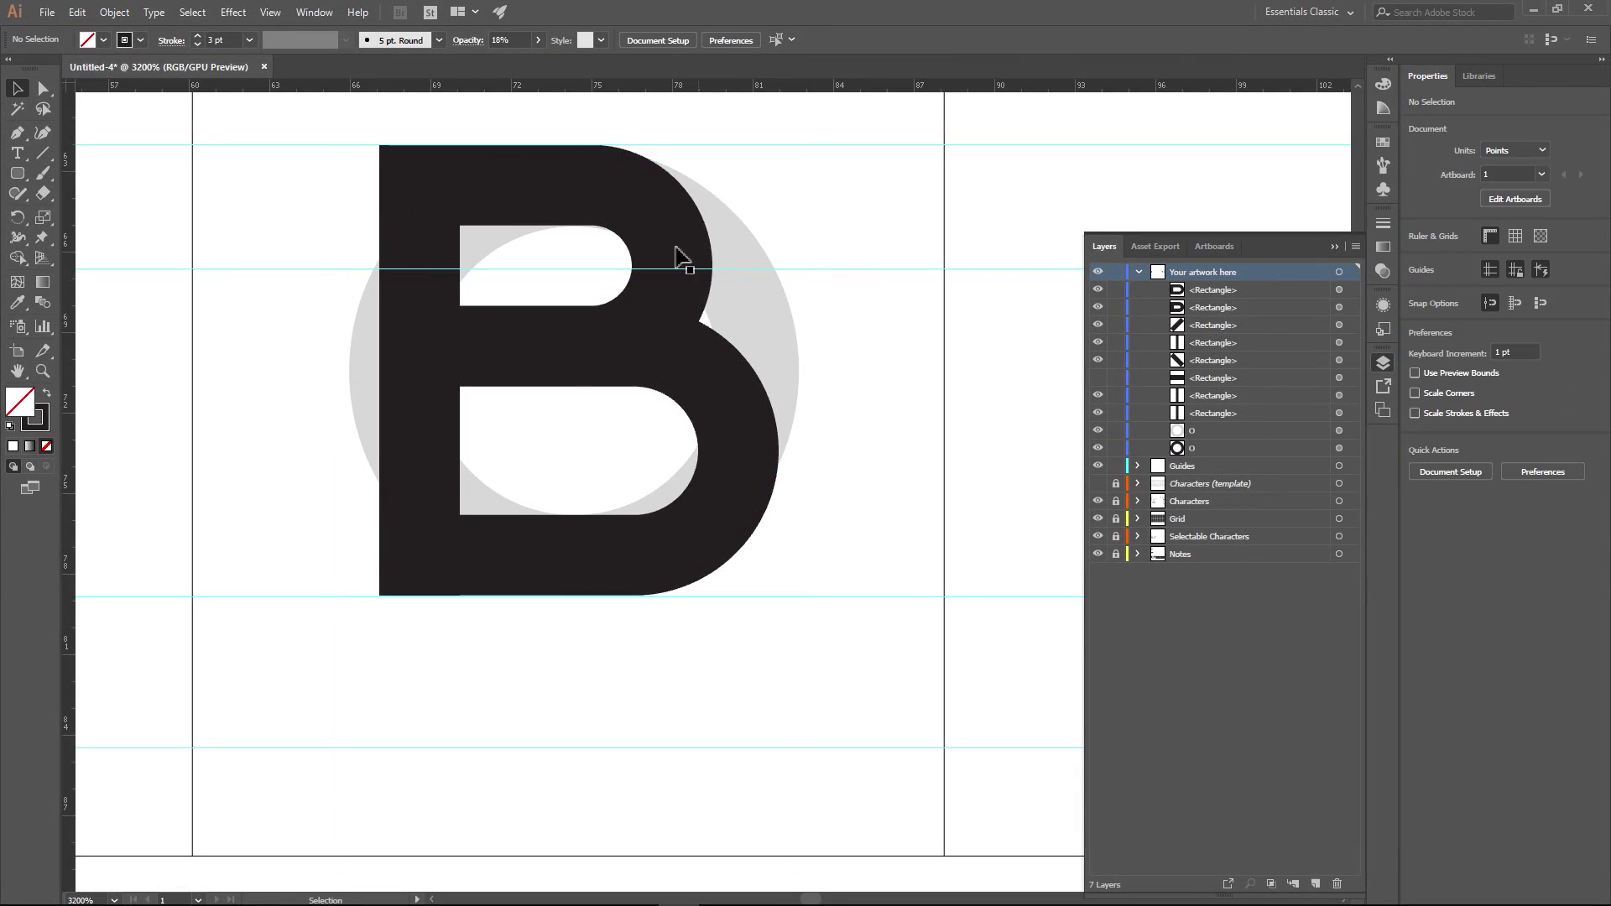
# - Widen the B's upper bowl slightly to the right and the lower bowl to 15.633 pt, reaching the faded O's right edge
pyautogui.click(585, 216)
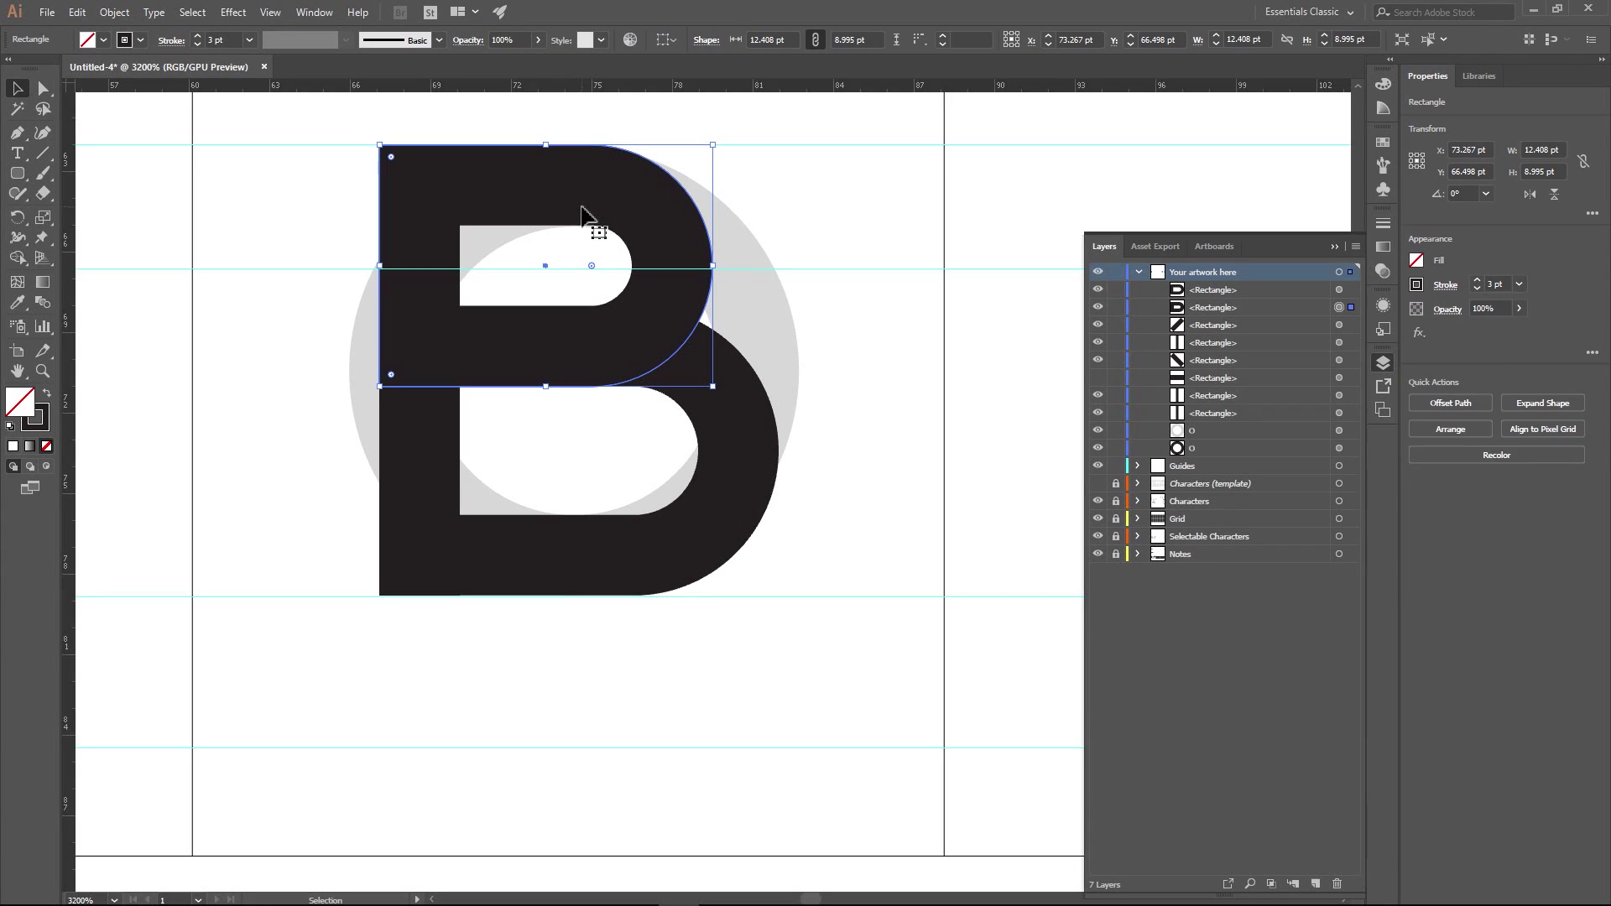
pyautogui.keyDown('shift'); pyautogui.click(764, 434); pyautogui.keyUp('shift')
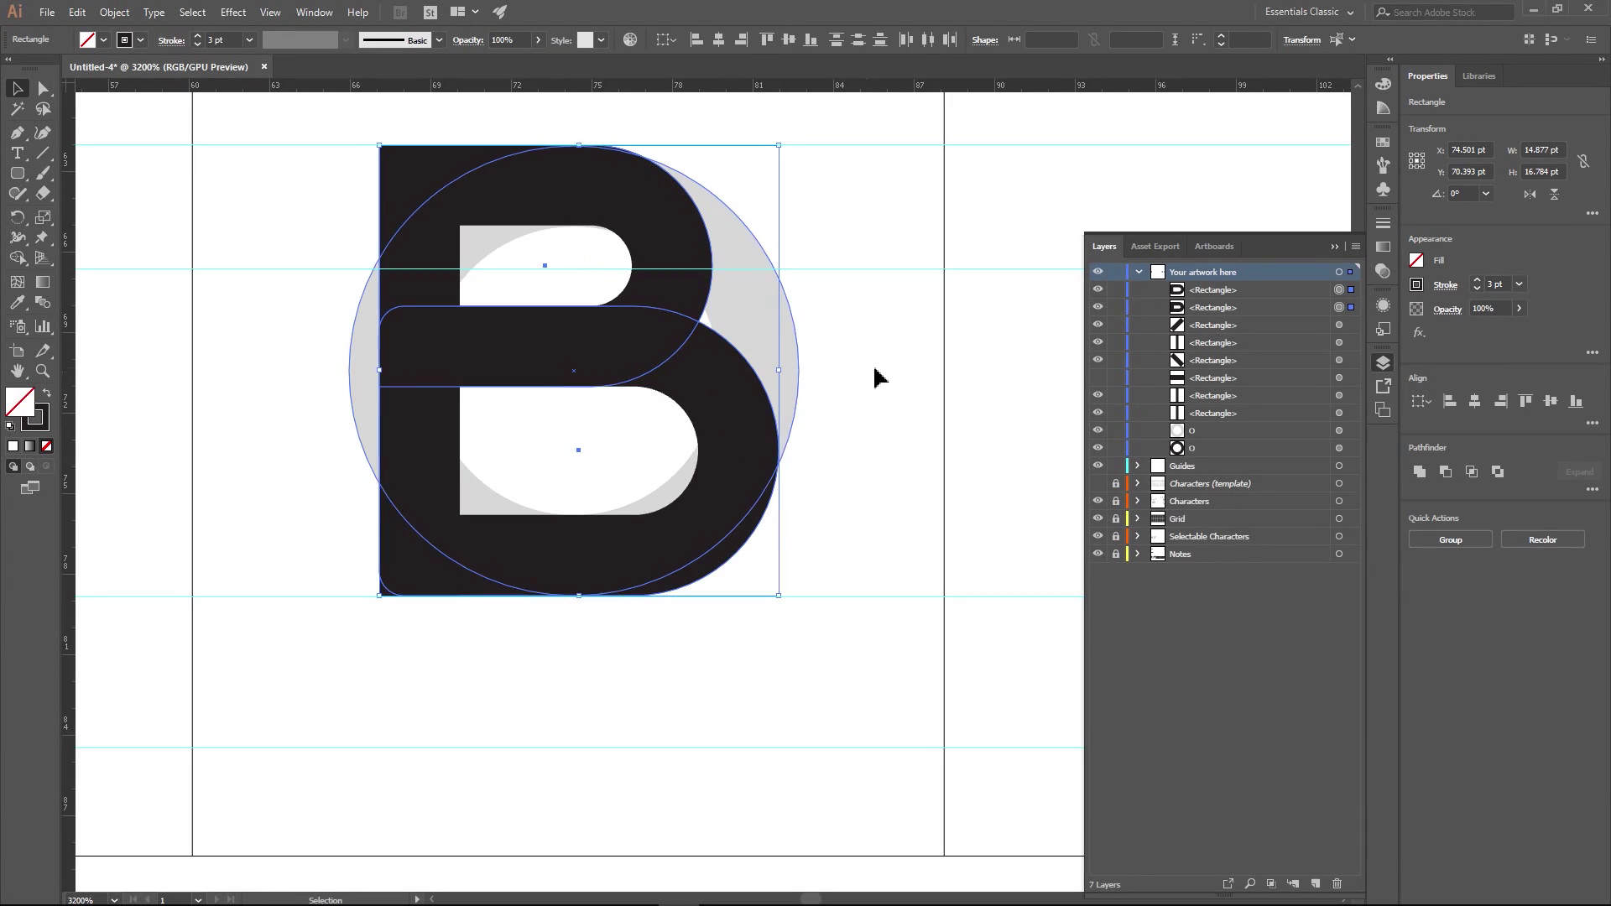
pyautogui.keyDown('shift'); pyautogui.click(739, 353); pyautogui.keyUp('shift')
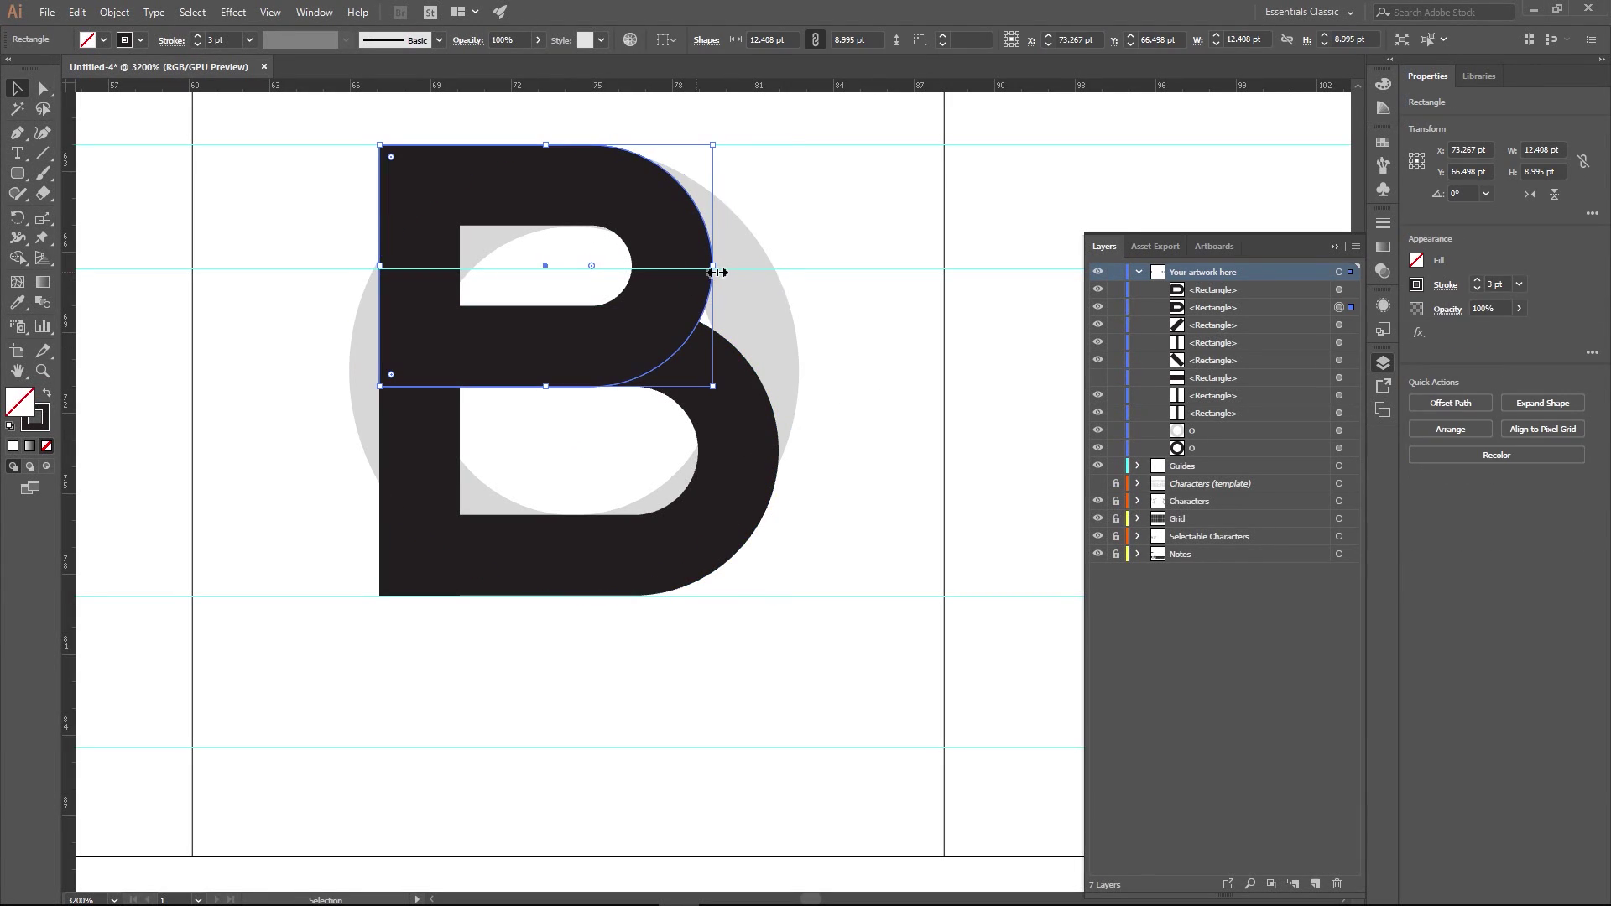
pyautogui.moveTo(710, 274)
pyautogui.mouseDown()
pyautogui.moveTo(744, 272)
pyautogui.moveTo(726, 273)
pyautogui.mouseUp()
pyautogui.click(766, 453)
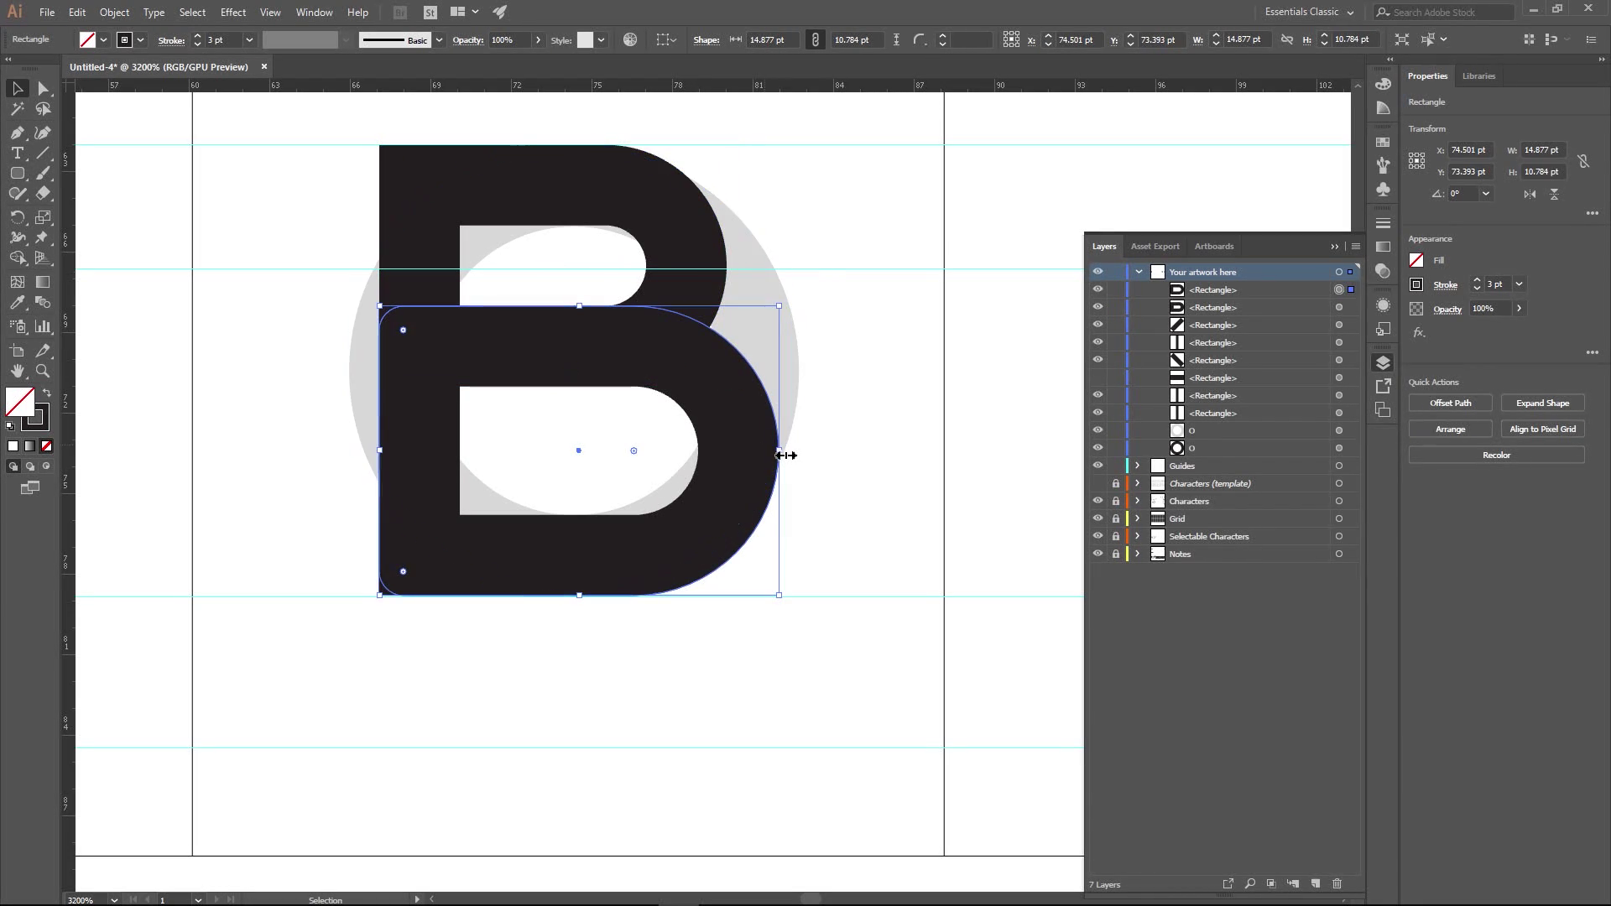
pyautogui.moveTo(780, 455); pyautogui.dragTo(799, 454)
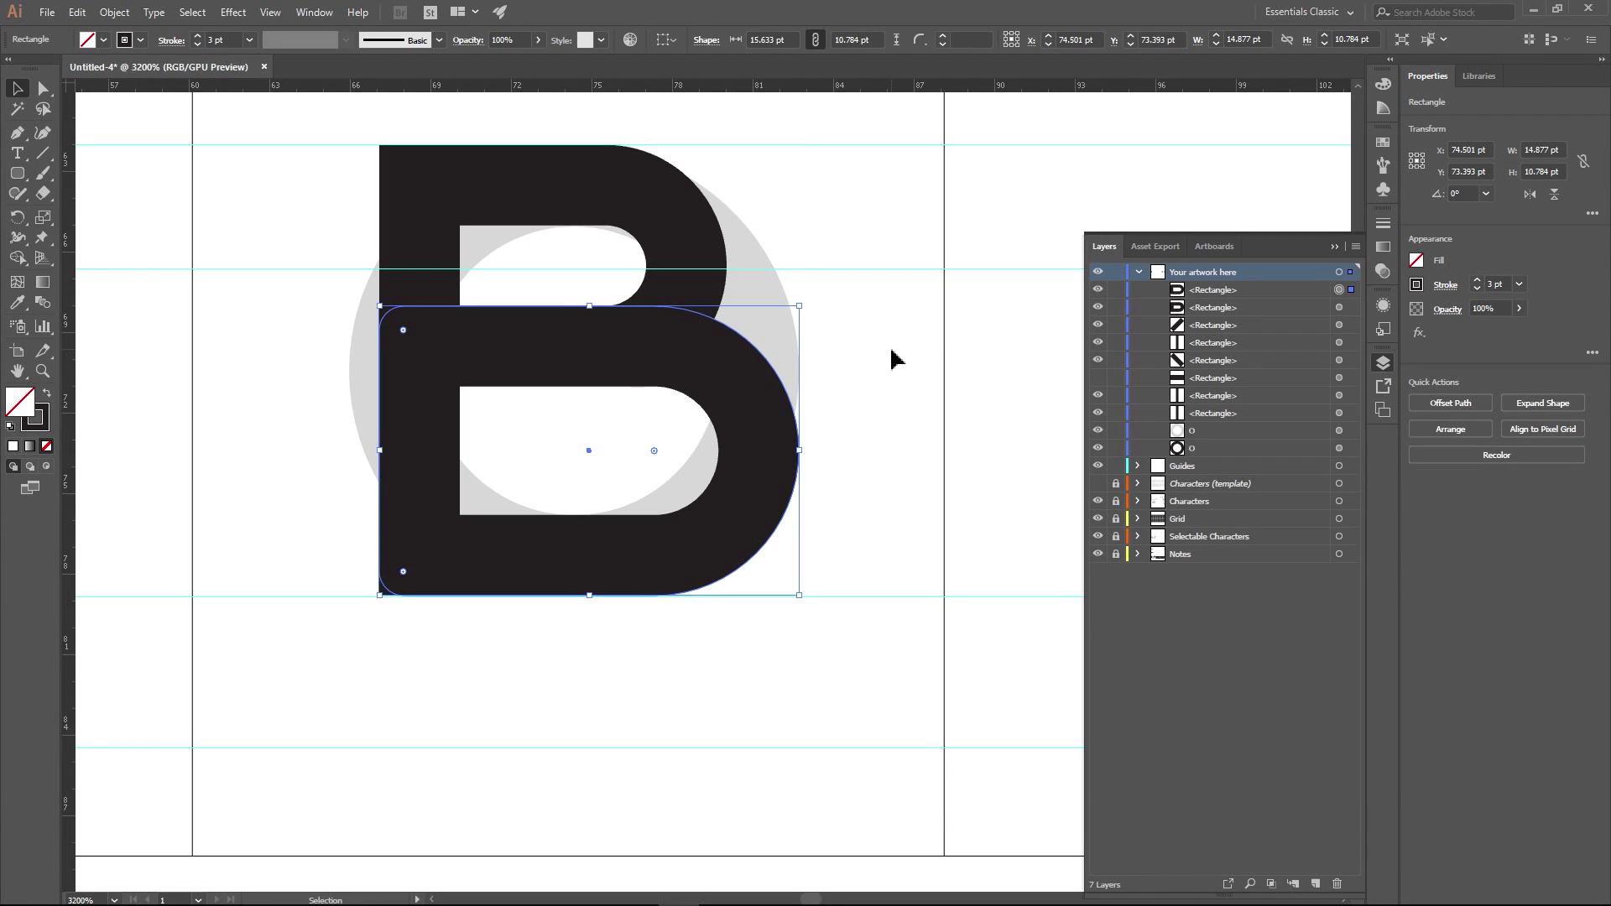
# - Move the B's upper and lower bowls together to the left, near the faded O's left edge
pyautogui.click(892, 357)
pyautogui.click(419, 370)
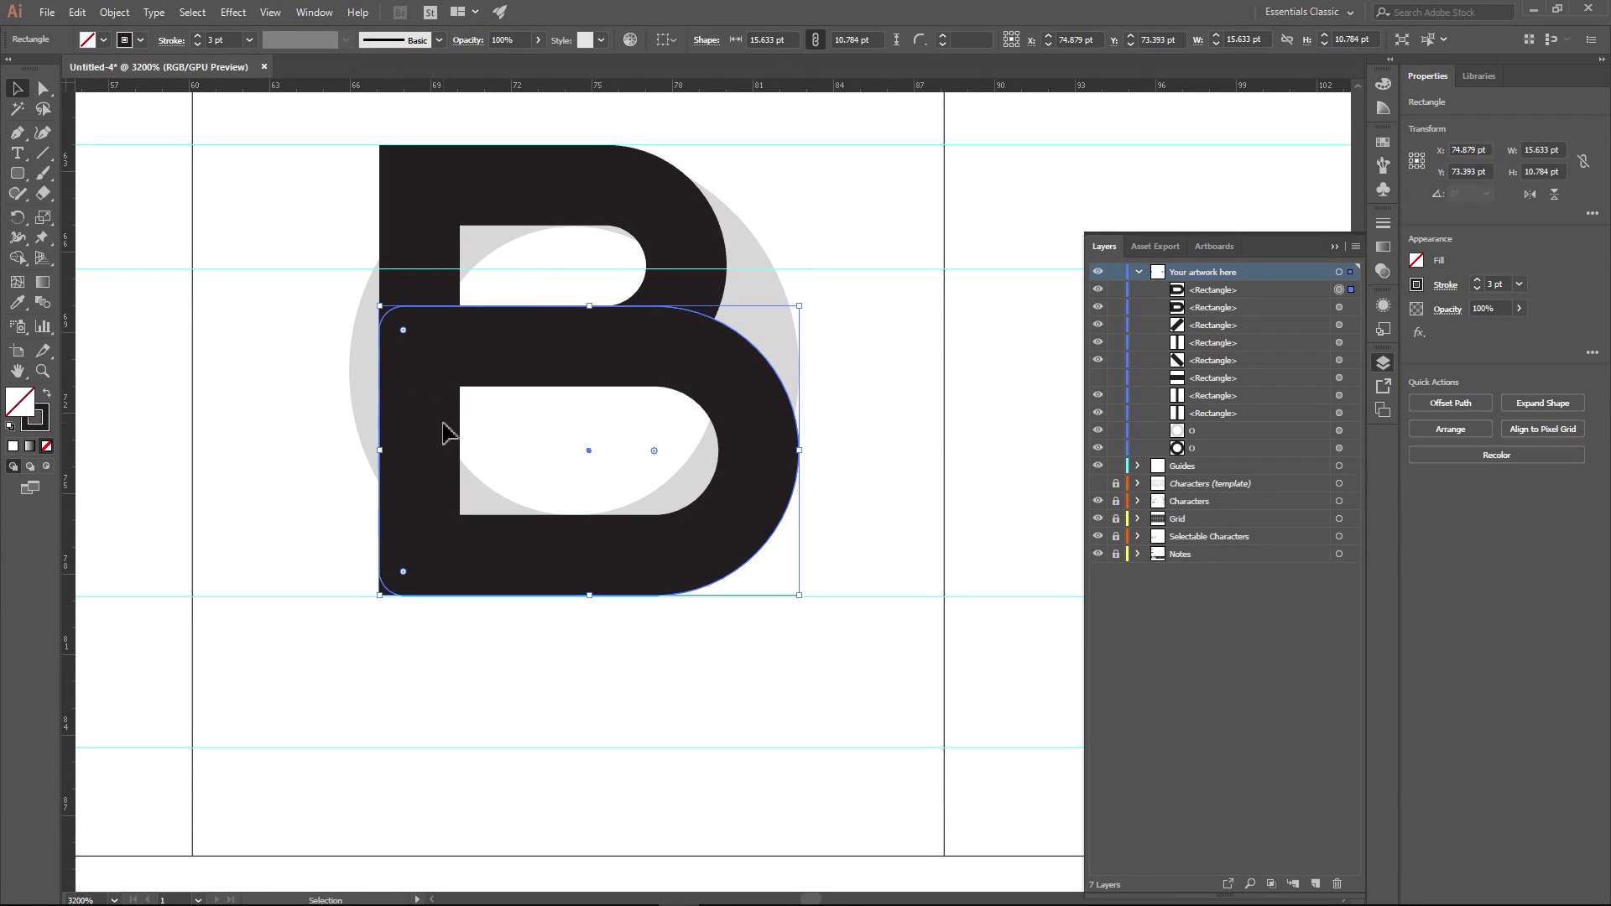
pyautogui.keyDown('shift'); pyautogui.click(442, 251); pyautogui.keyUp('shift')
pyautogui.moveTo(604, 206)
pyautogui.mouseDown()
pyautogui.moveTo(568, 205)
pyautogui.moveTo(582, 209)
pyautogui.mouseUp()
pyautogui.click(867, 330)
# - Widen the B's lower bowl to 16.539 pt, reaching the faded O's right edge, and extend the upper bowl slightly to the right
pyautogui.click(731, 403)
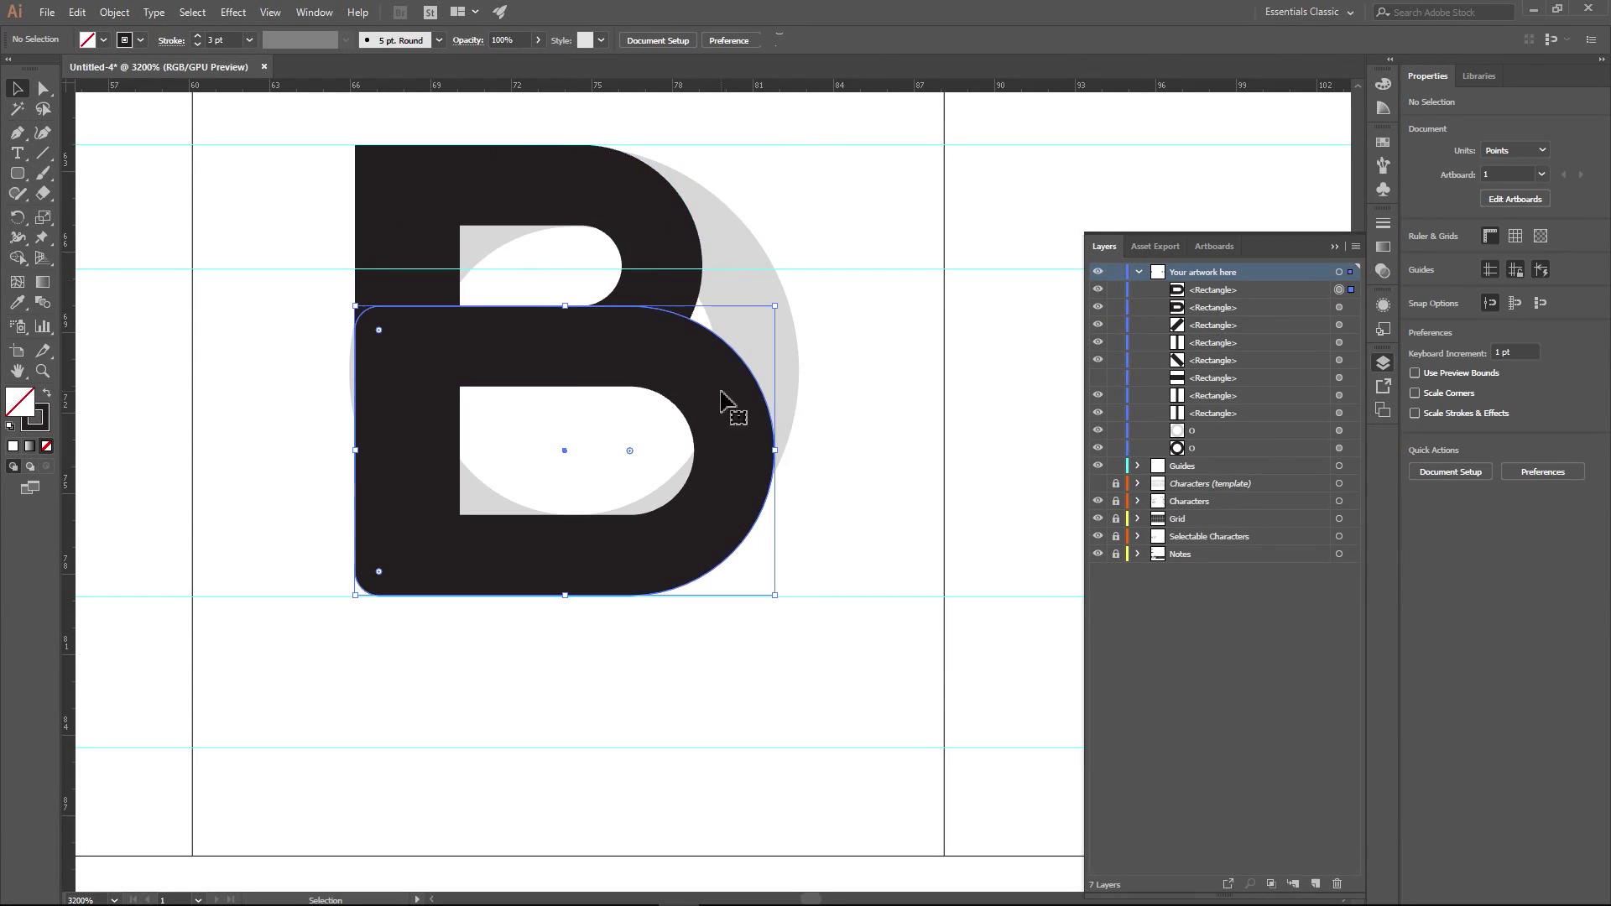
pyautogui.moveTo(779, 458); pyautogui.dragTo(799, 455)
pyautogui.click(674, 286)
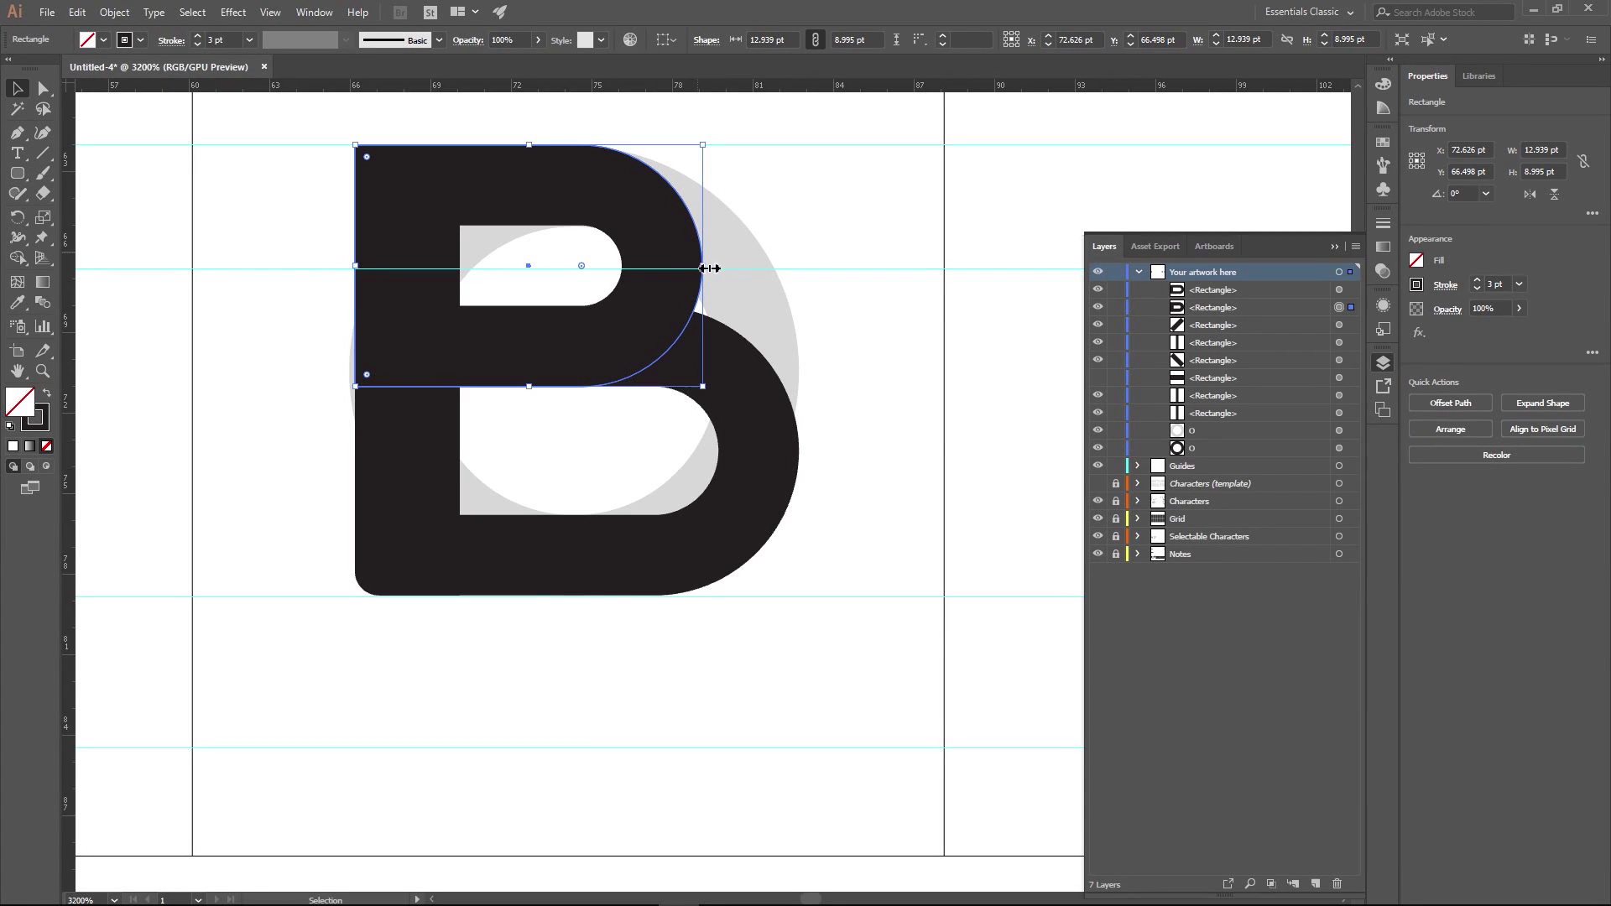
pyautogui.moveTo(709, 268); pyautogui.dragTo(723, 271)
pyautogui.click(853, 377)
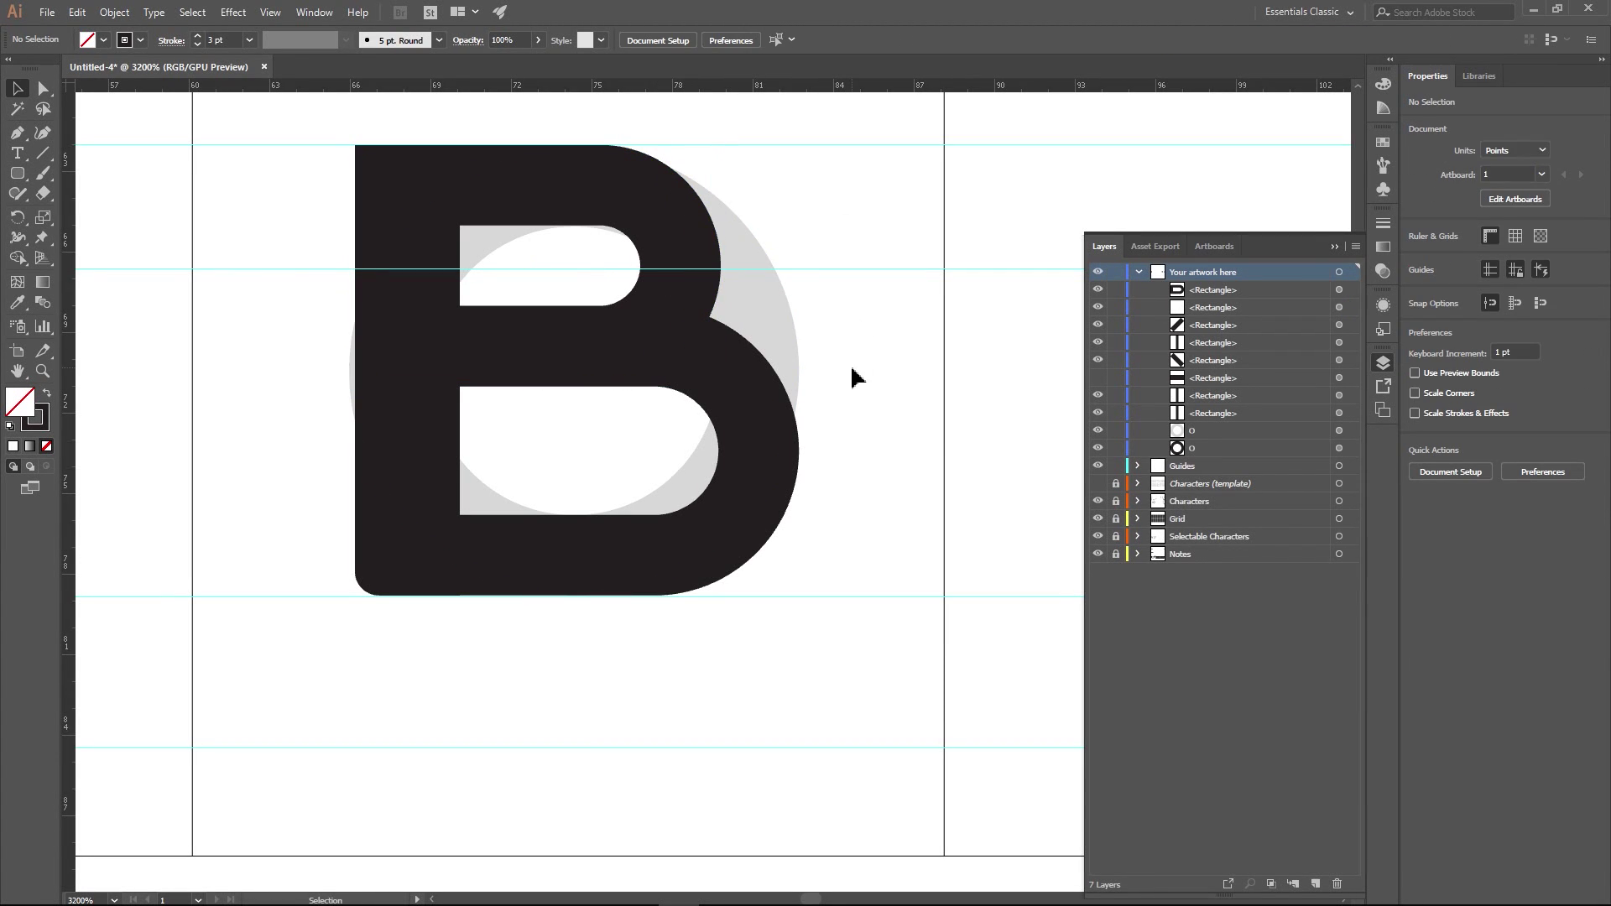
pyautogui.scroll(-3, 852, 378)
pyautogui.scroll(2, 852, 378)
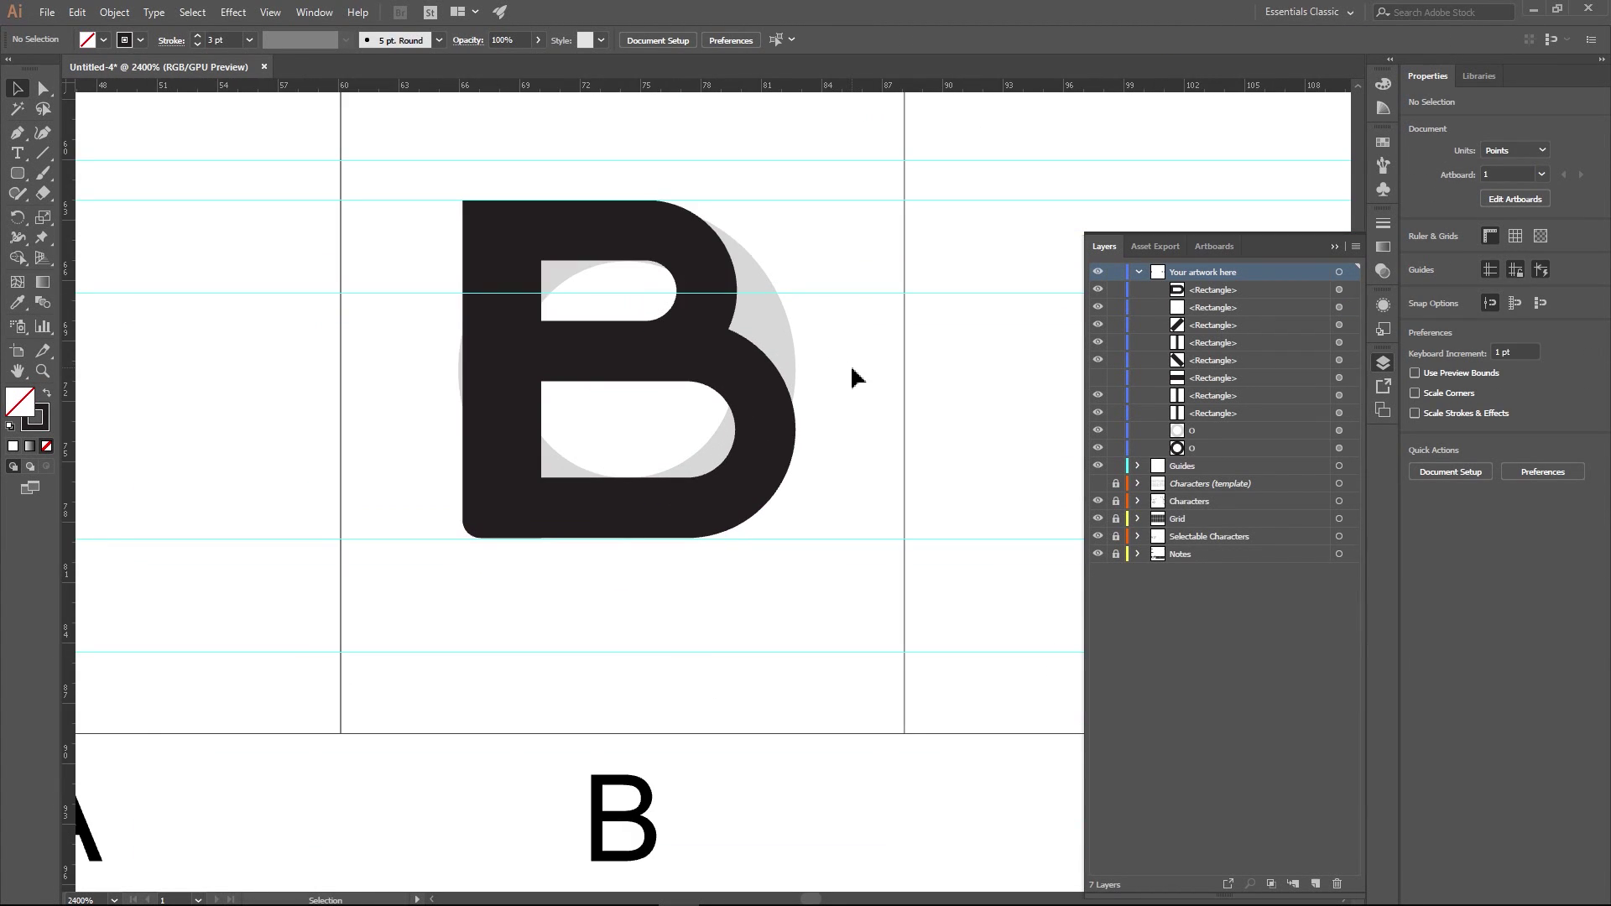
# - Shift the B's vertical stem left to align with the bowls' left edge, and delete the faded O copy
pyautogui.click(480, 514)
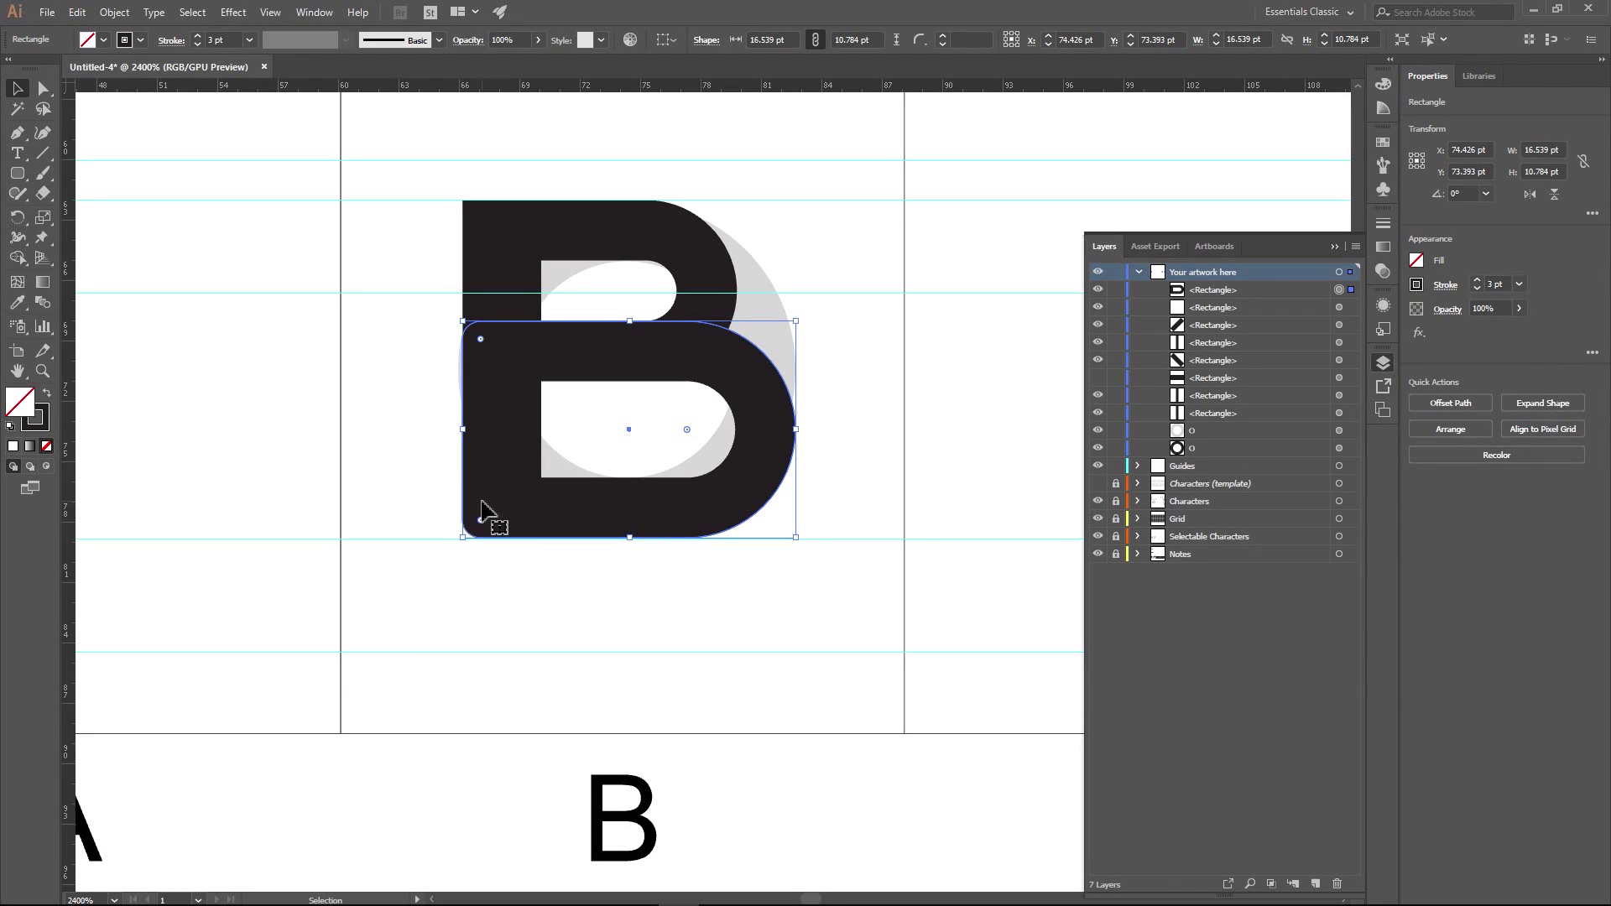
pyautogui.click(539, 301)
pyautogui.moveTo(542, 298); pyautogui.dragTo(523, 298)
pyautogui.click(375, 299)
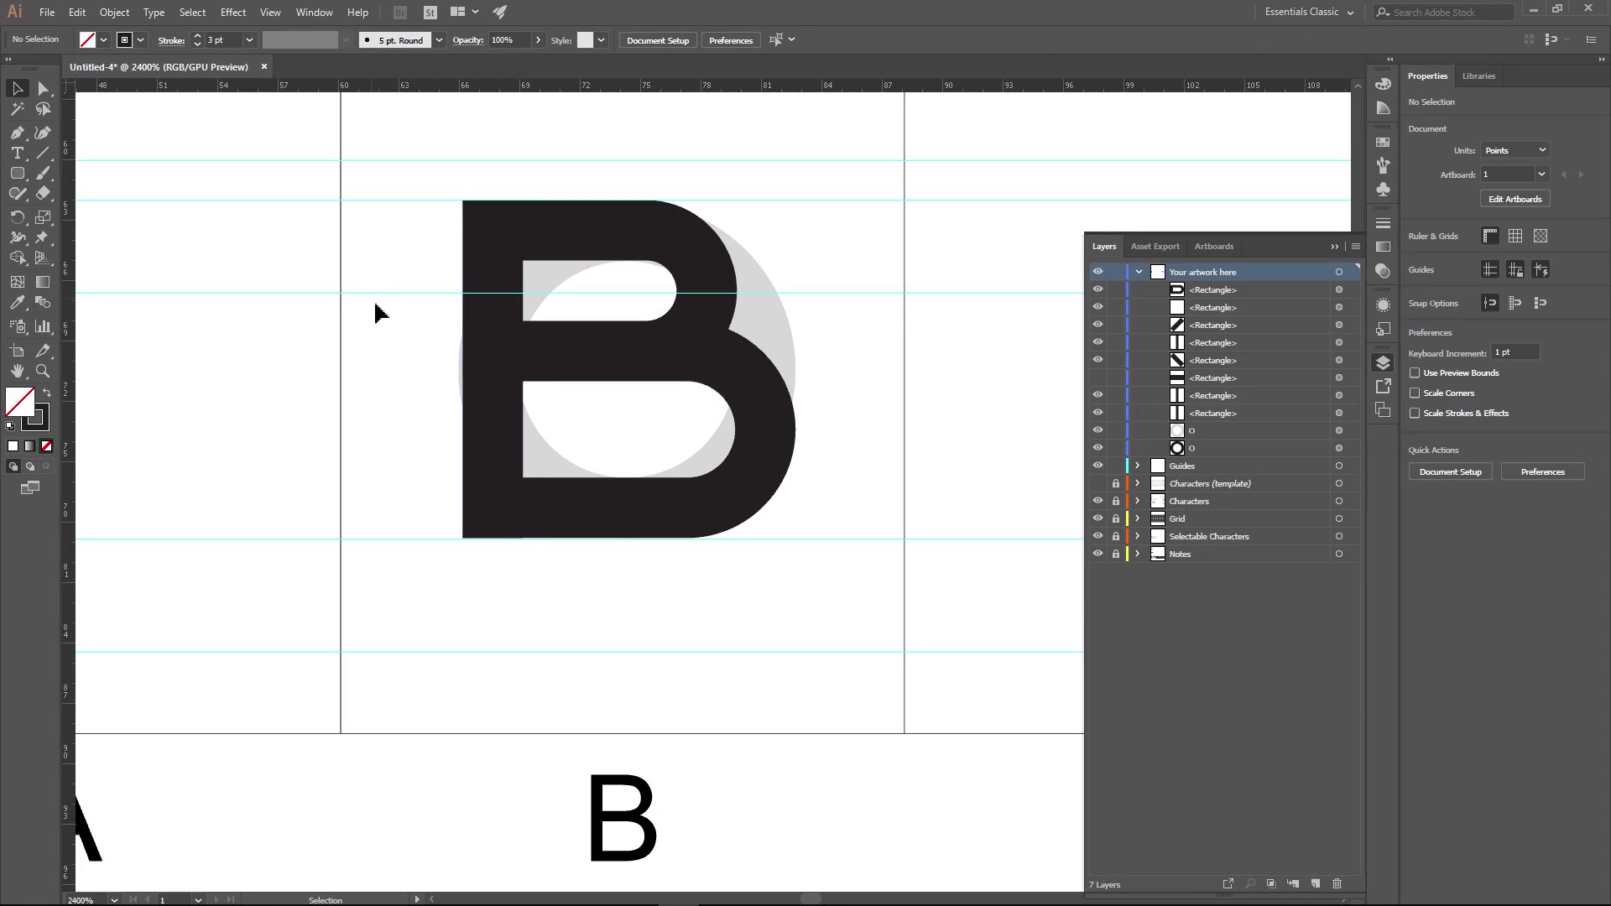
pyautogui.click(780, 332)
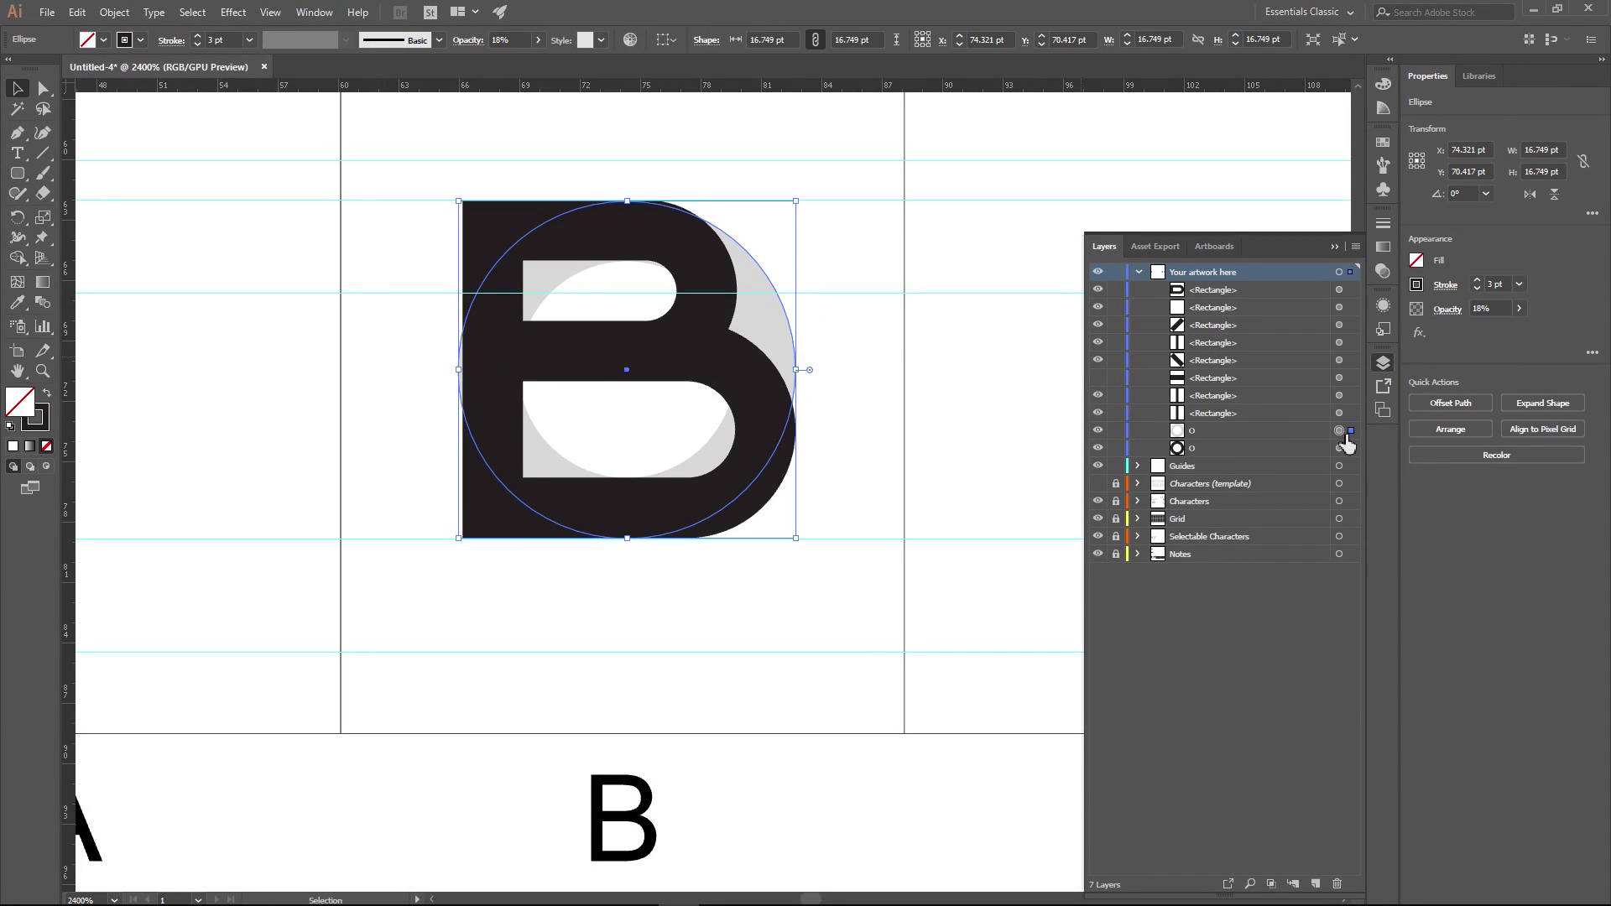
pyautogui.press('Delete')
# - Examine the B's shape up close and compare it with the M and O in the basic character set
pyautogui.scroll(-3, 808, 315)
pyautogui.moveTo(845, 334); pyautogui.dragTo(335, 399)
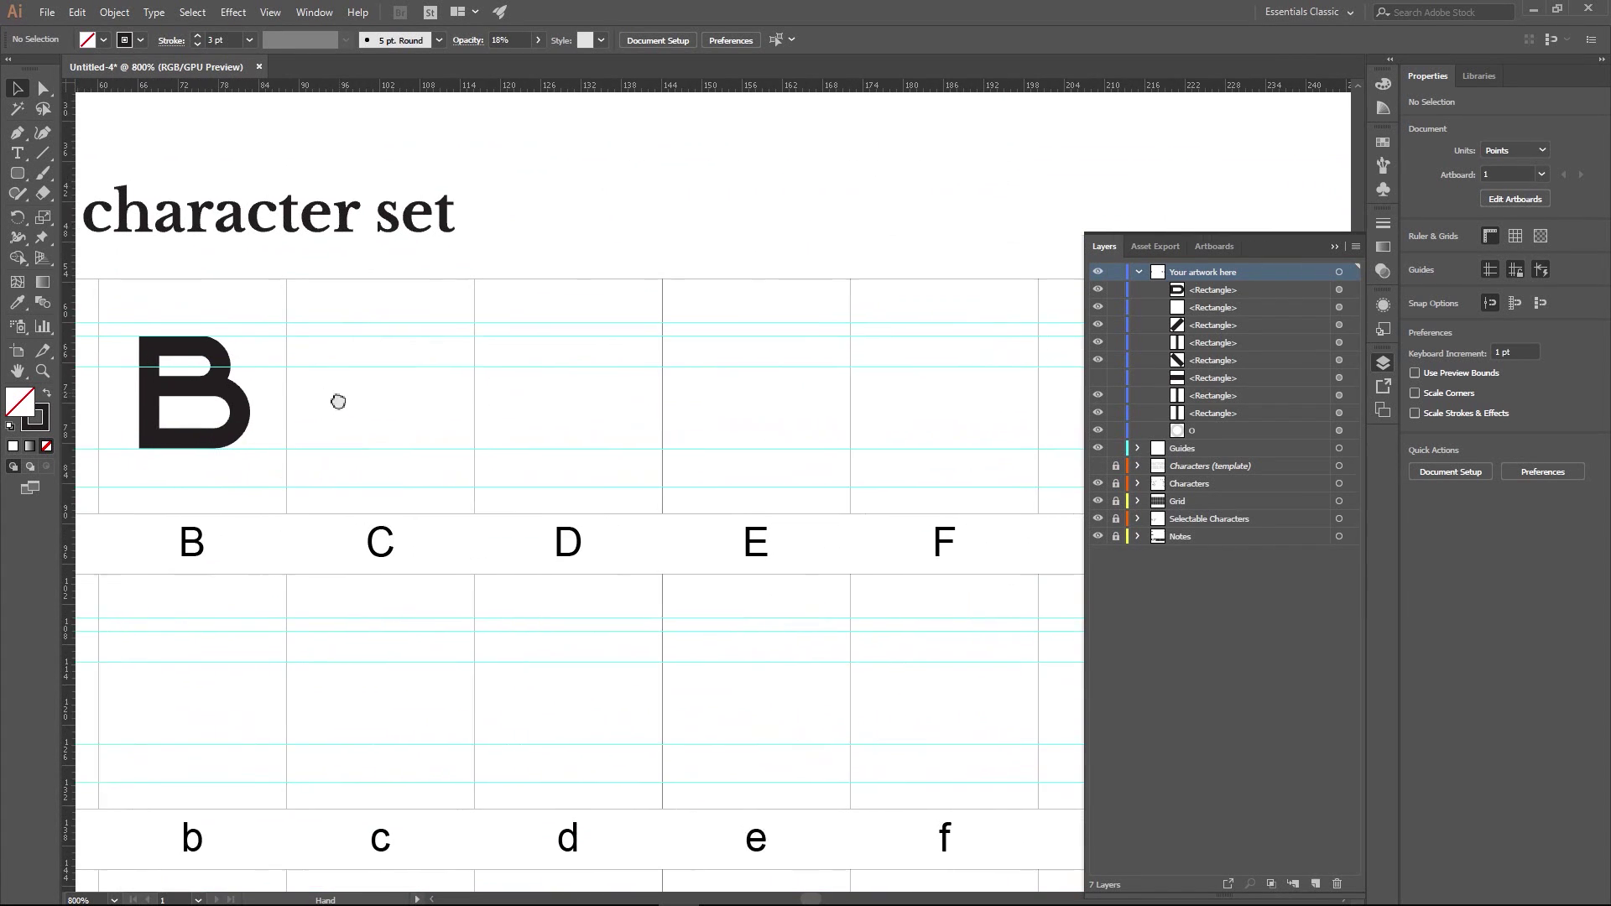
pyautogui.scroll(-3, 335, 399)
pyautogui.moveTo(777, 429); pyautogui.dragTo(577, 396)
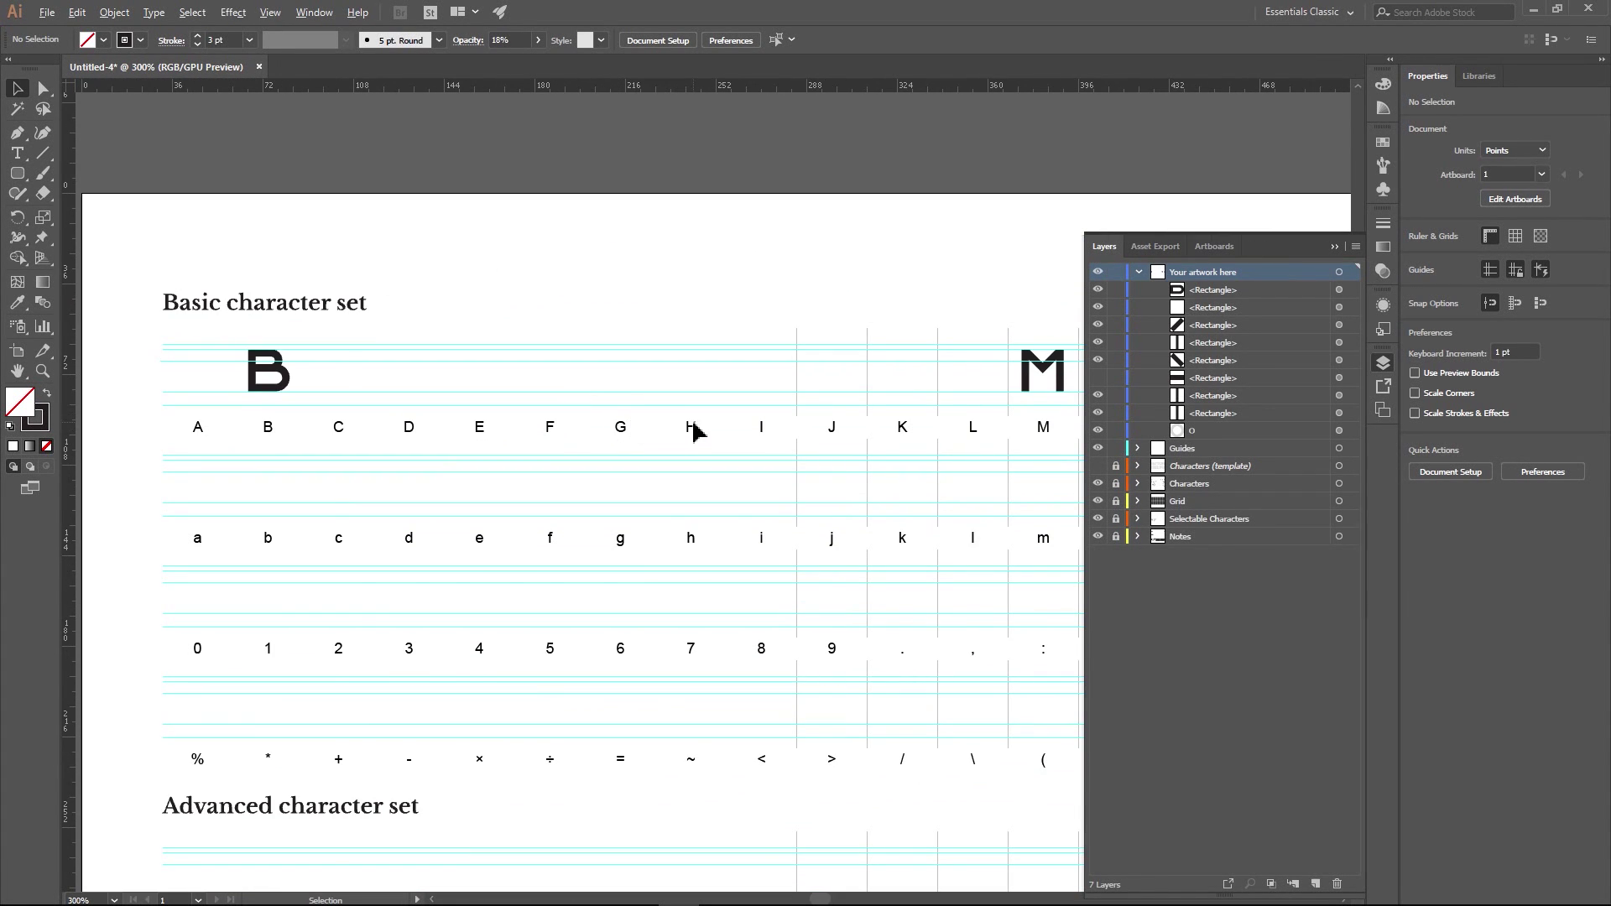
pyautogui.scroll(-1, 694, 429)
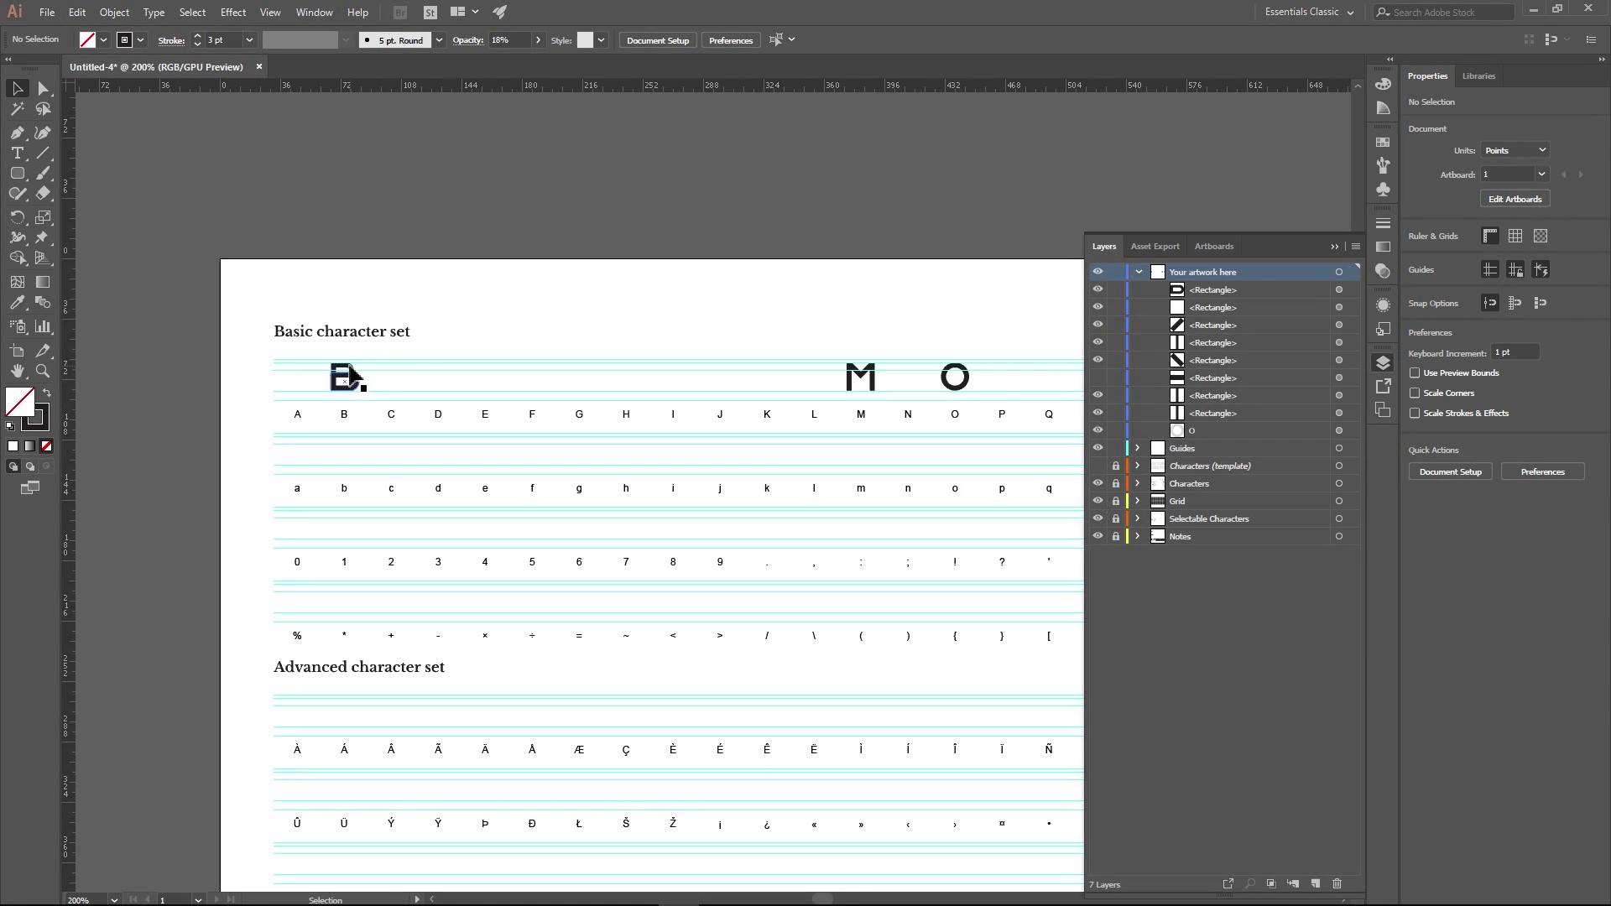
pyautogui.scroll(5, 342, 379)
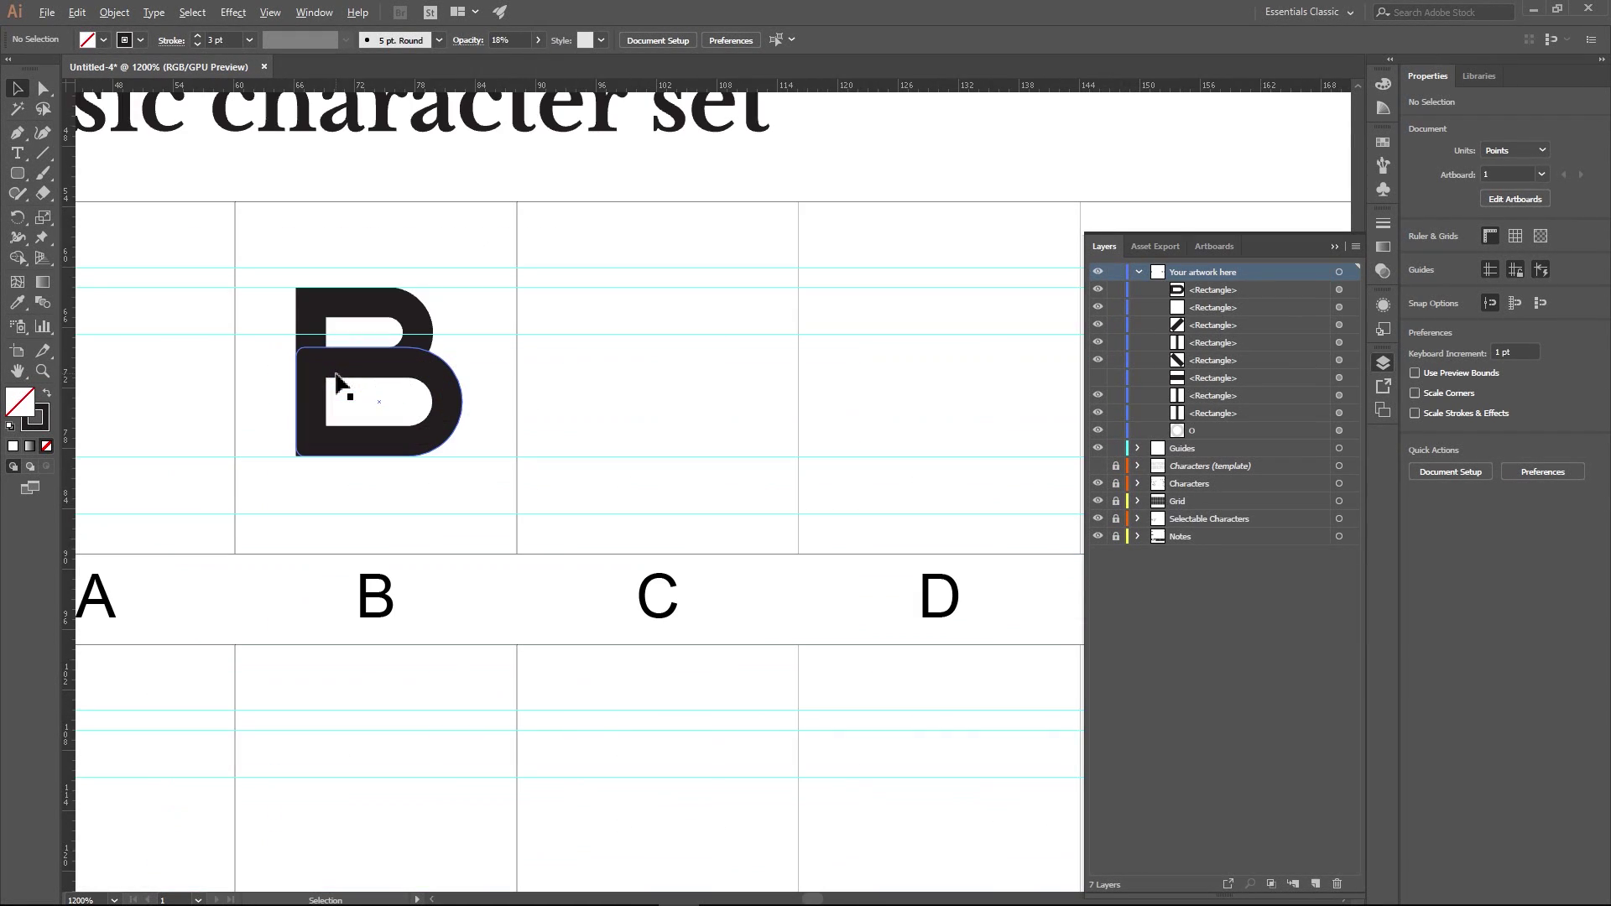
pyautogui.scroll(2, 386, 374)
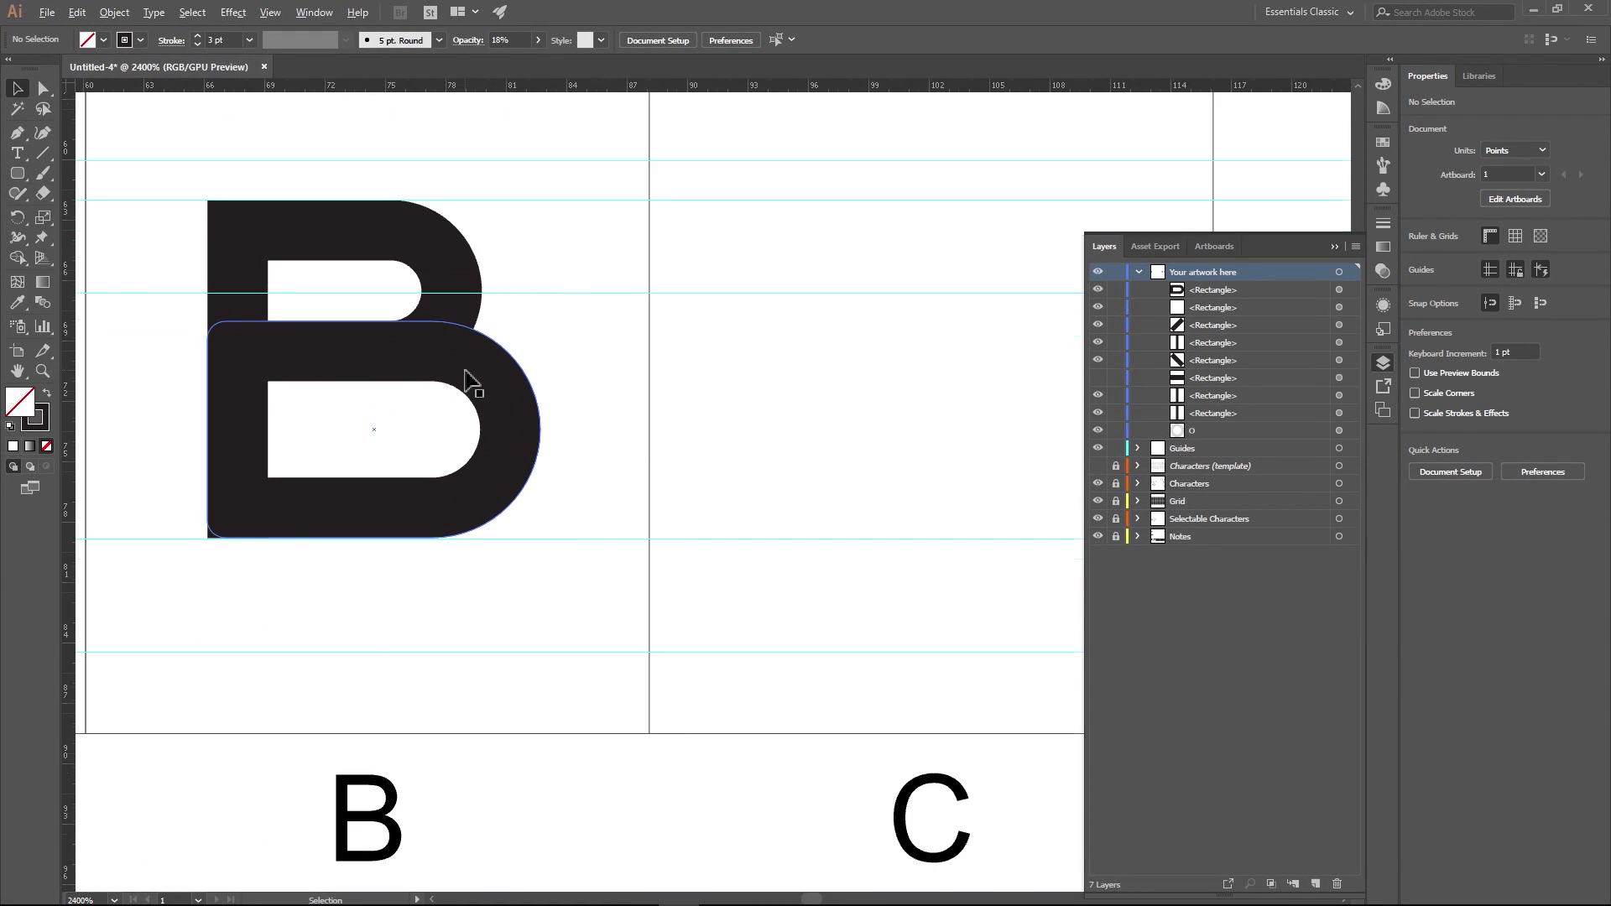
pyautogui.scroll(-1, 470, 382)
pyautogui.scroll(-5, 471, 382)
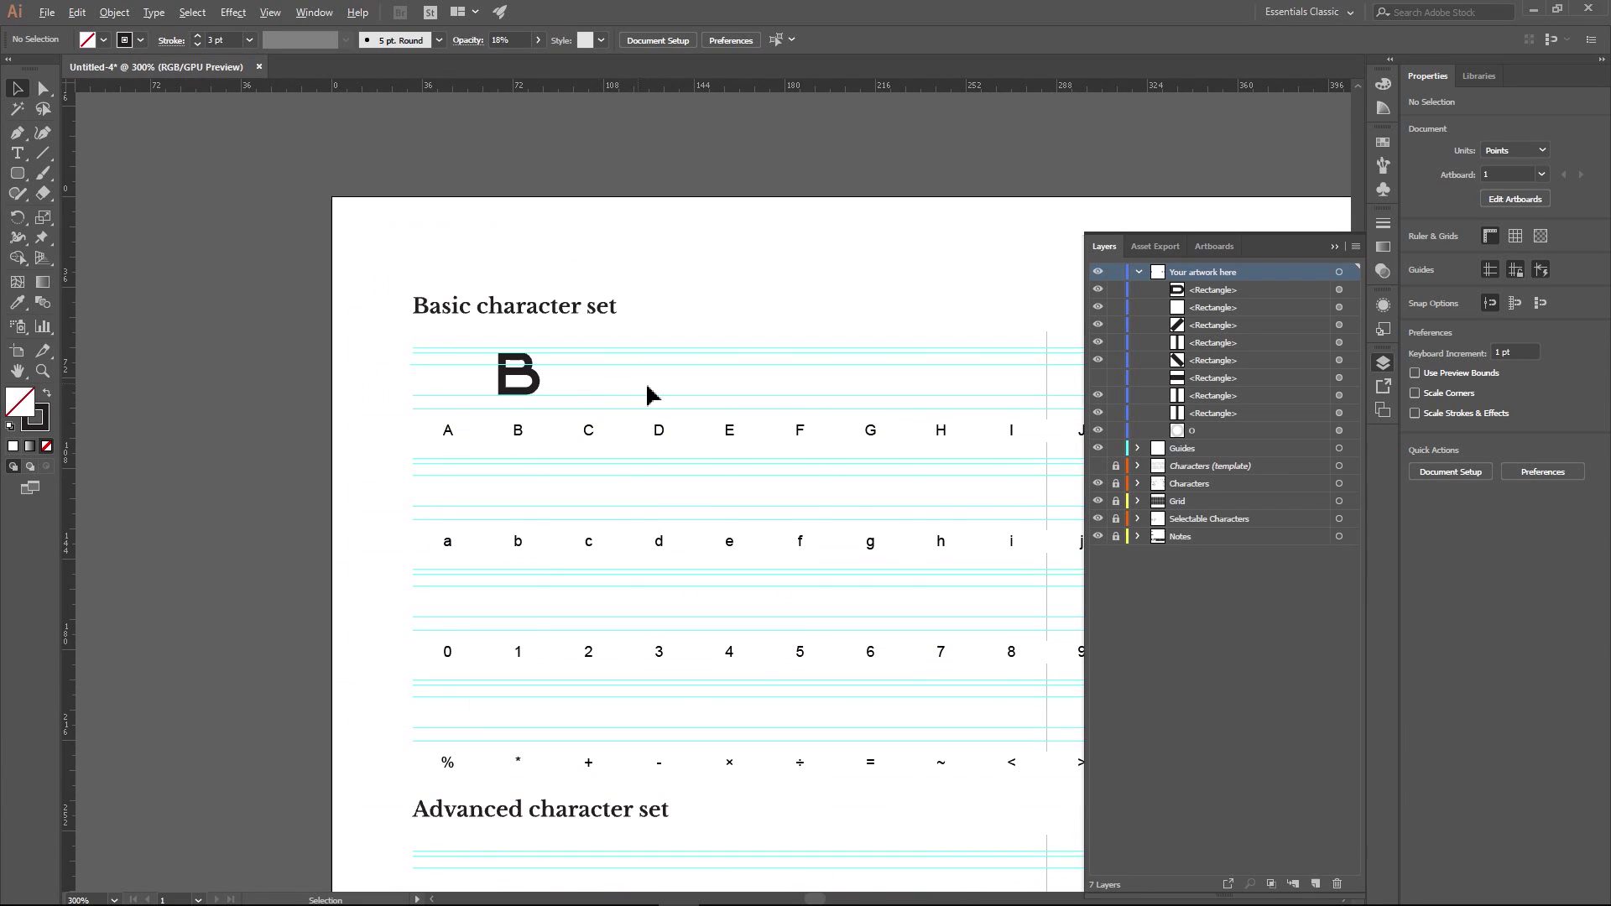
pyautogui.moveTo(720, 406); pyautogui.dragTo(504, 399)
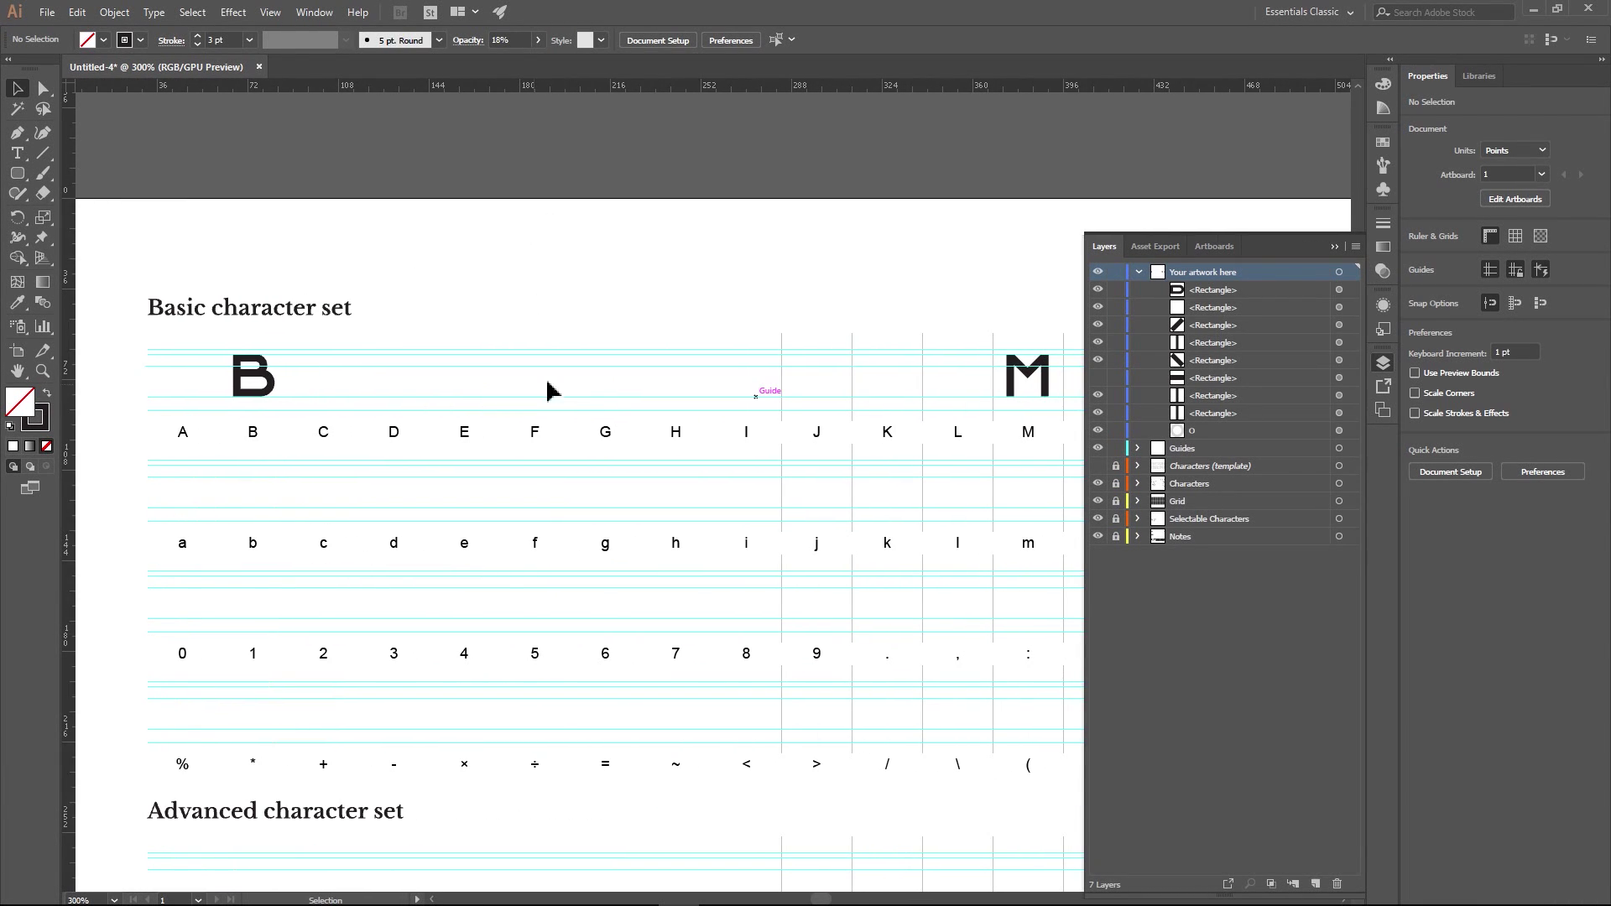
pyautogui.scroll(-2, 615, 385)
pyautogui.moveTo(651, 401); pyautogui.dragTo(624, 396)
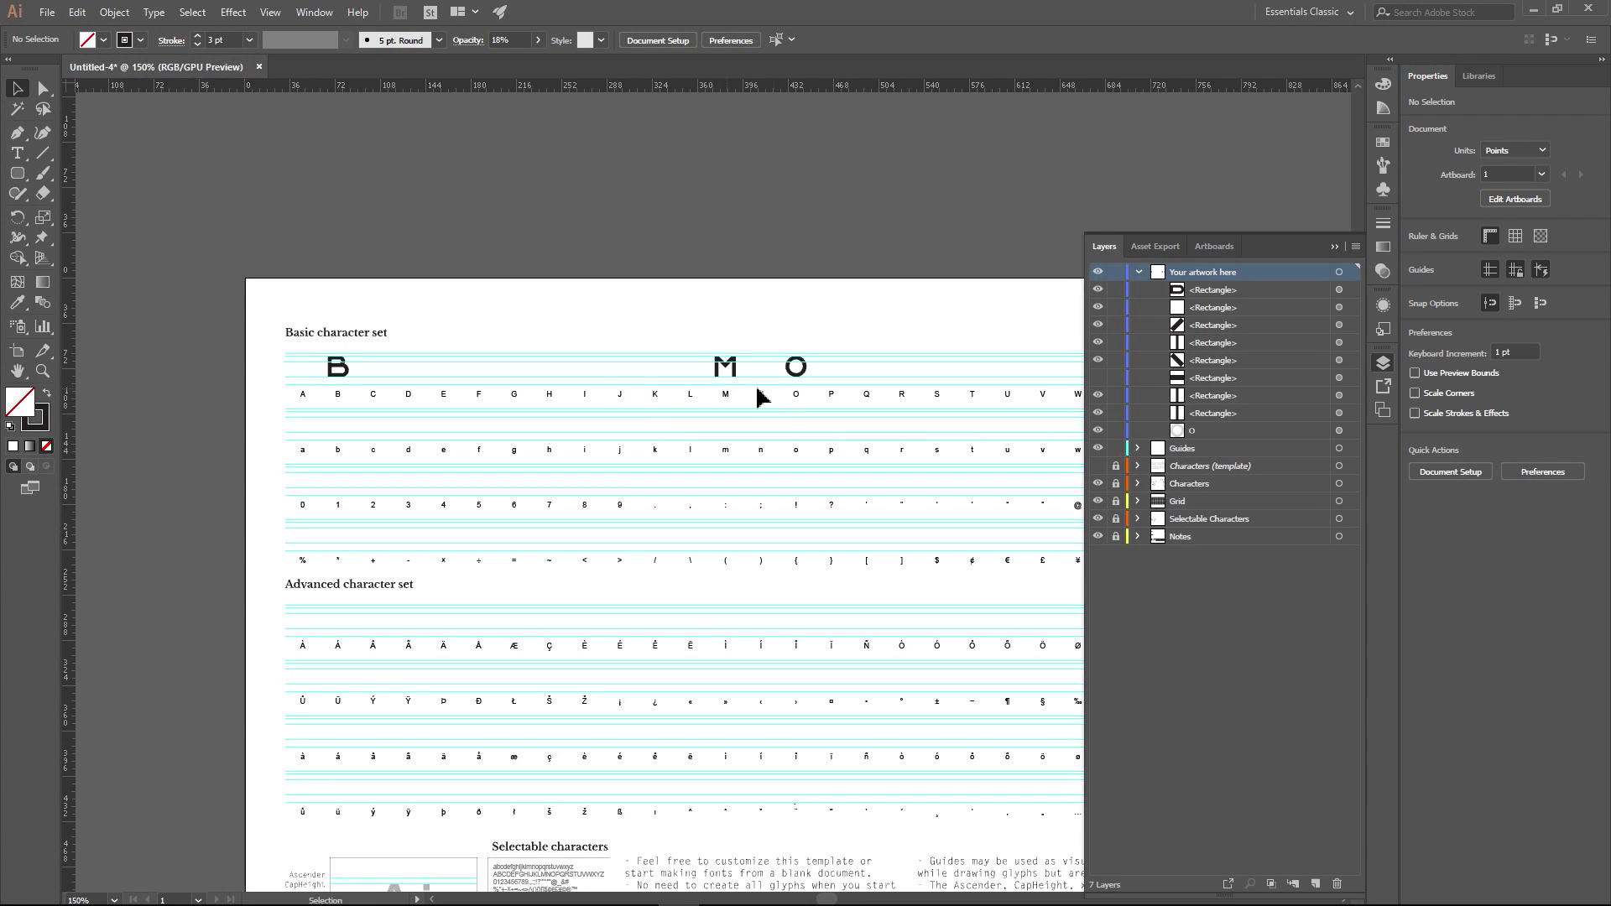
# - Duplicate the O into the uppercase G cell at X 214.089 pt, Y 70.417 pt, and deselect the copy
pyautogui.click(794, 366)
pyautogui.scroll(4, 659, 458)
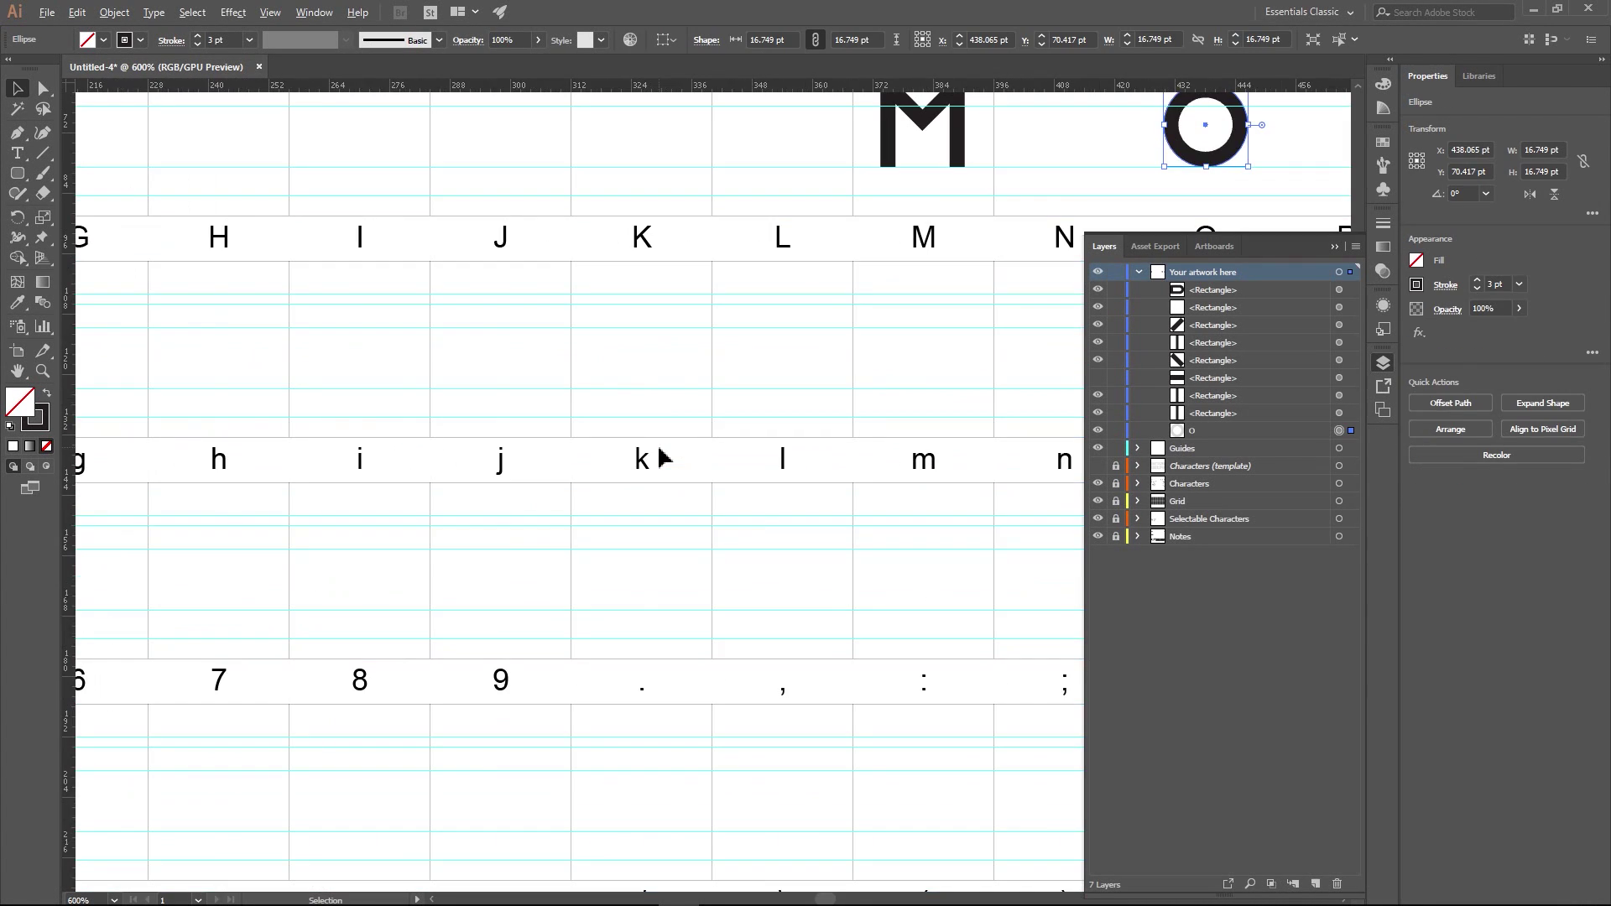
pyautogui.scroll(3, 683, 456)
pyautogui.scroll(-1, 638, 453)
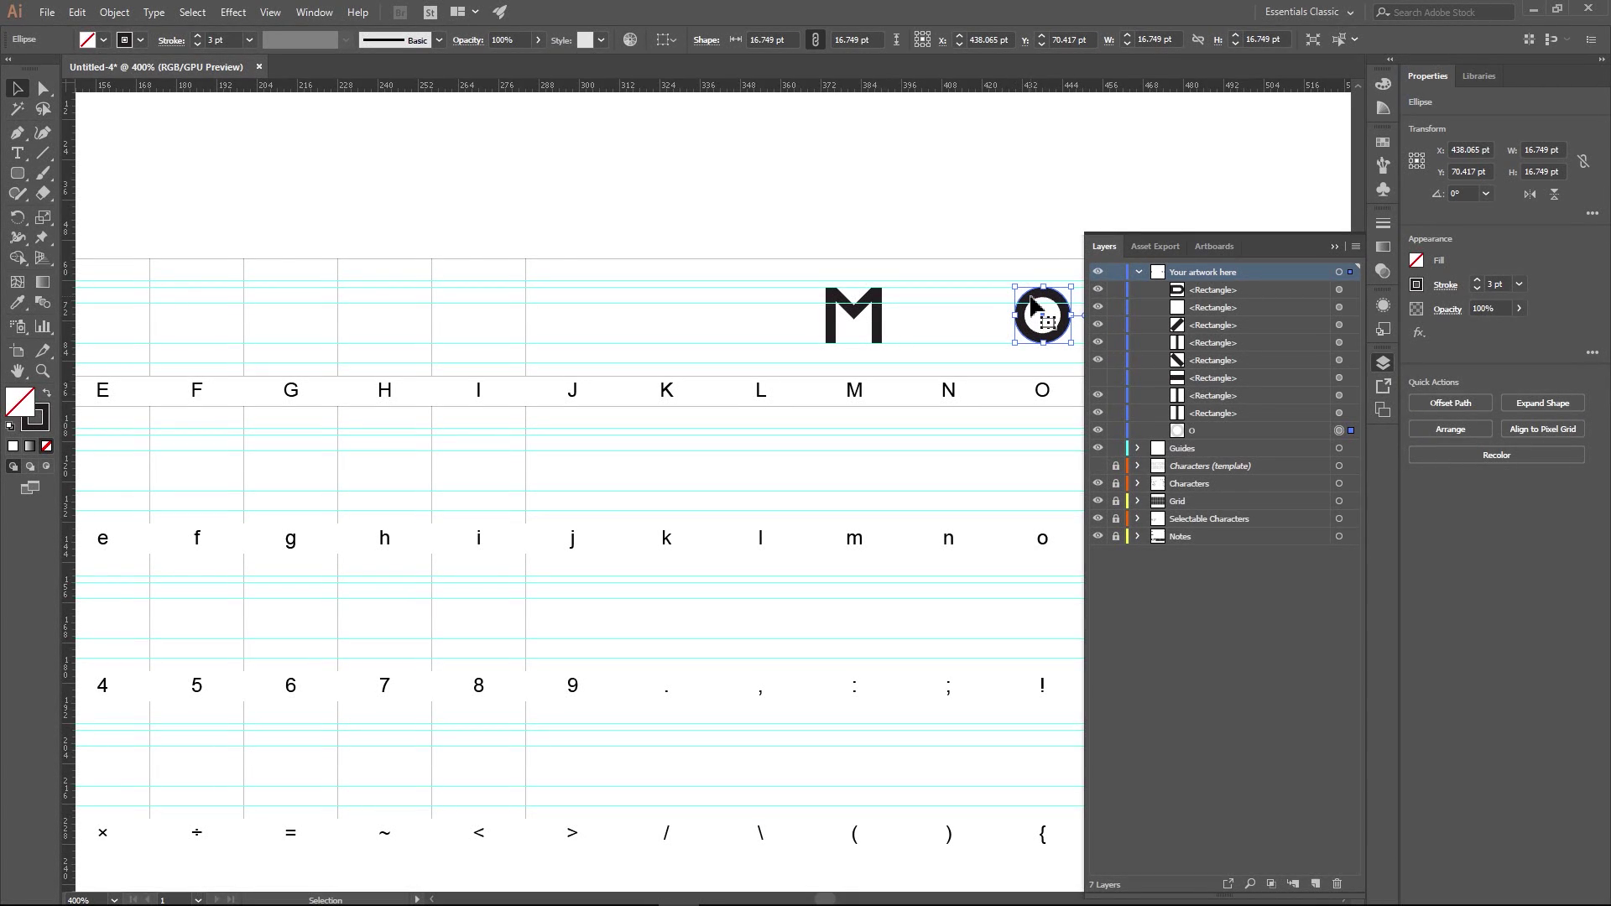
pyautogui.moveTo(1032, 306); pyautogui.dragTo(284, 313)
pyautogui.scroll(3, 245, 319)
pyautogui.scroll(1, 245, 319)
pyautogui.scroll(1, 453, 299)
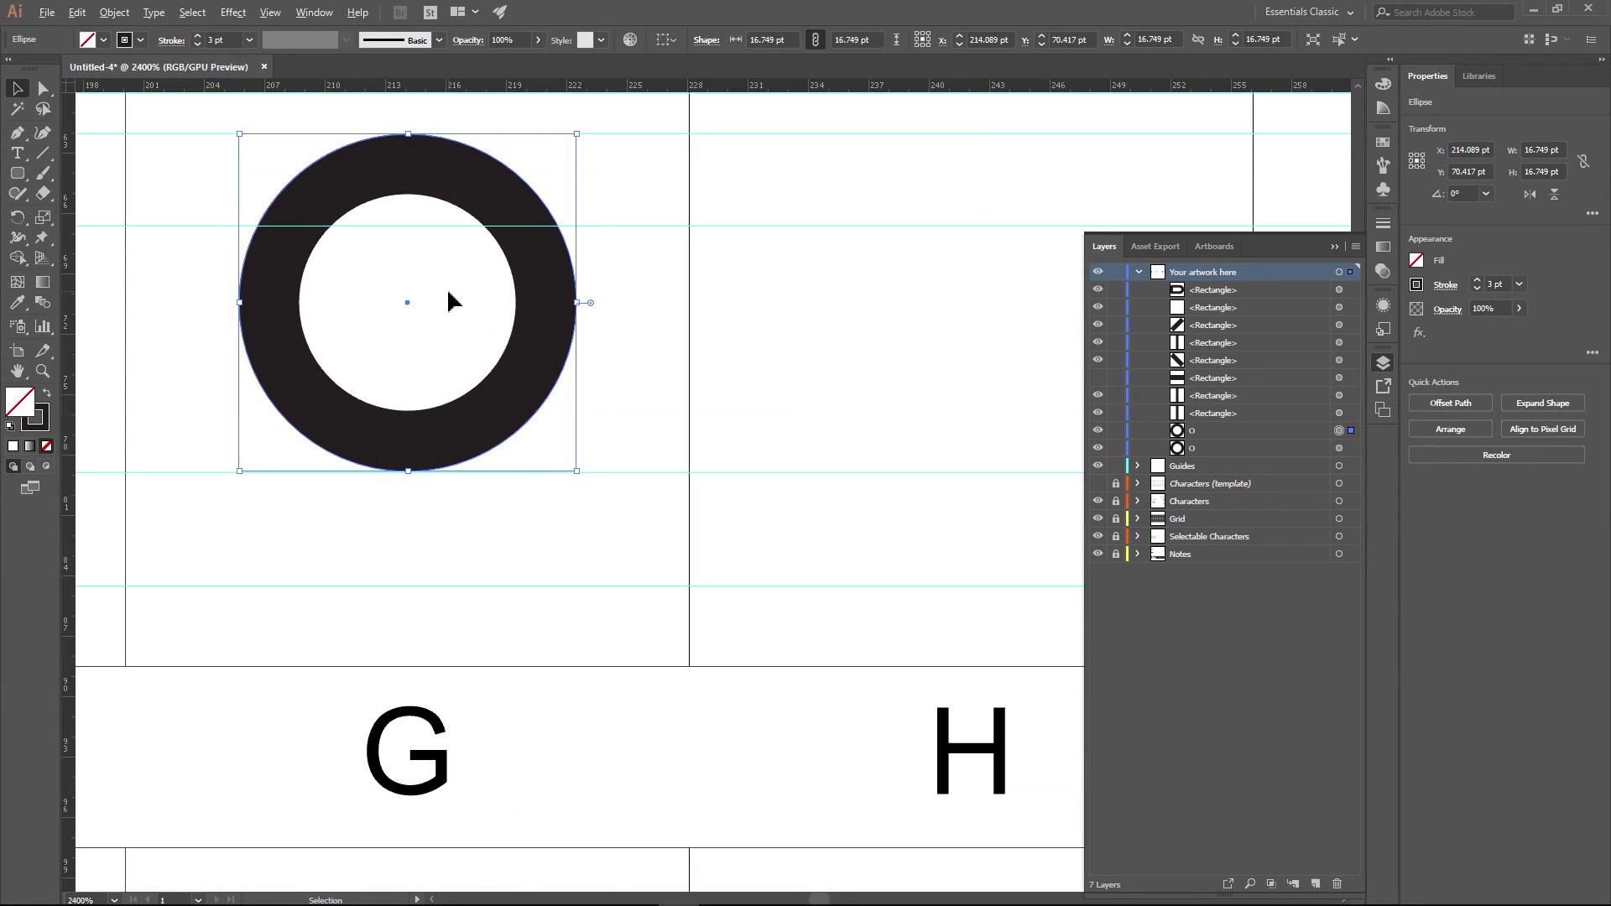
pyautogui.moveTo(453, 299); pyautogui.dragTo(609, 351)
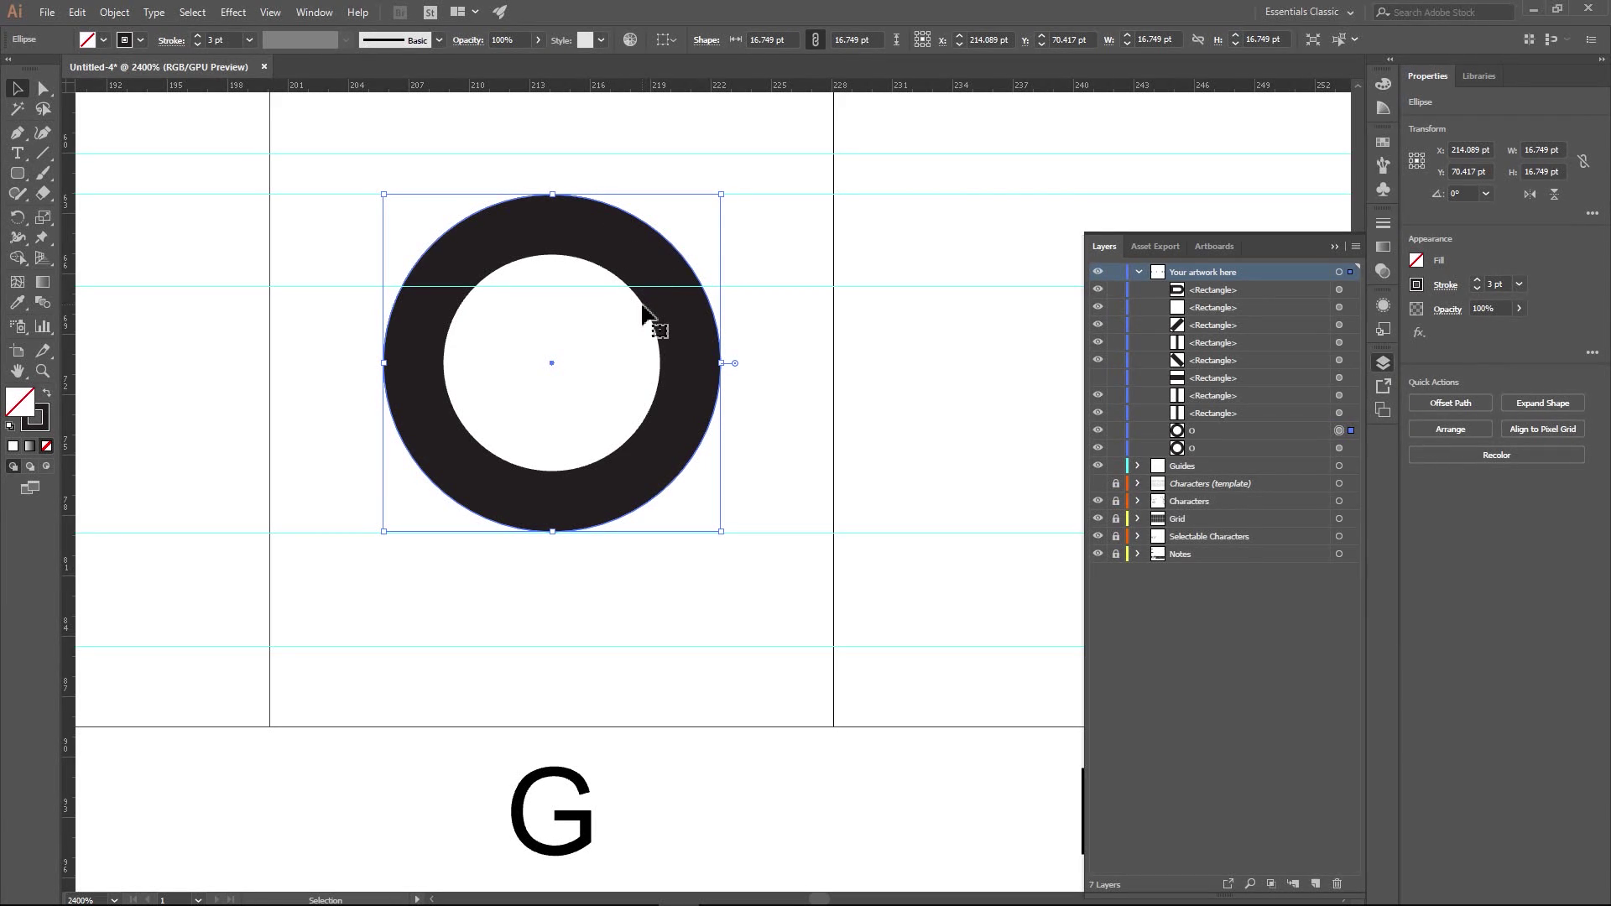
pyautogui.click(575, 347)
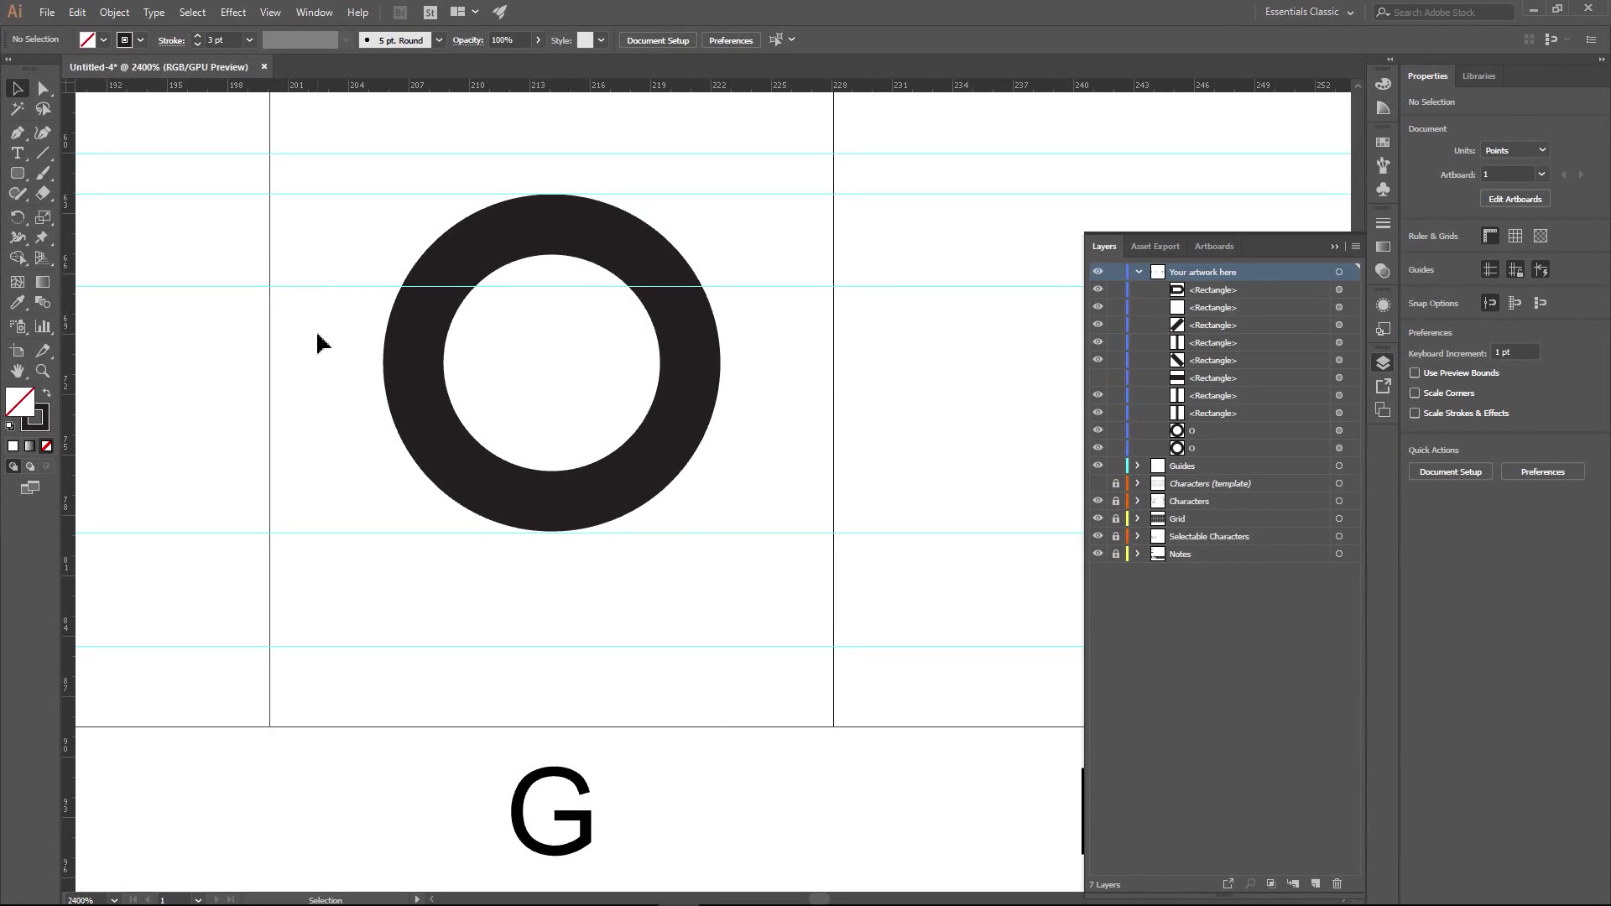
# - Set up the Pen tool with a white fill and no stroke
pyautogui.click(20, 132)
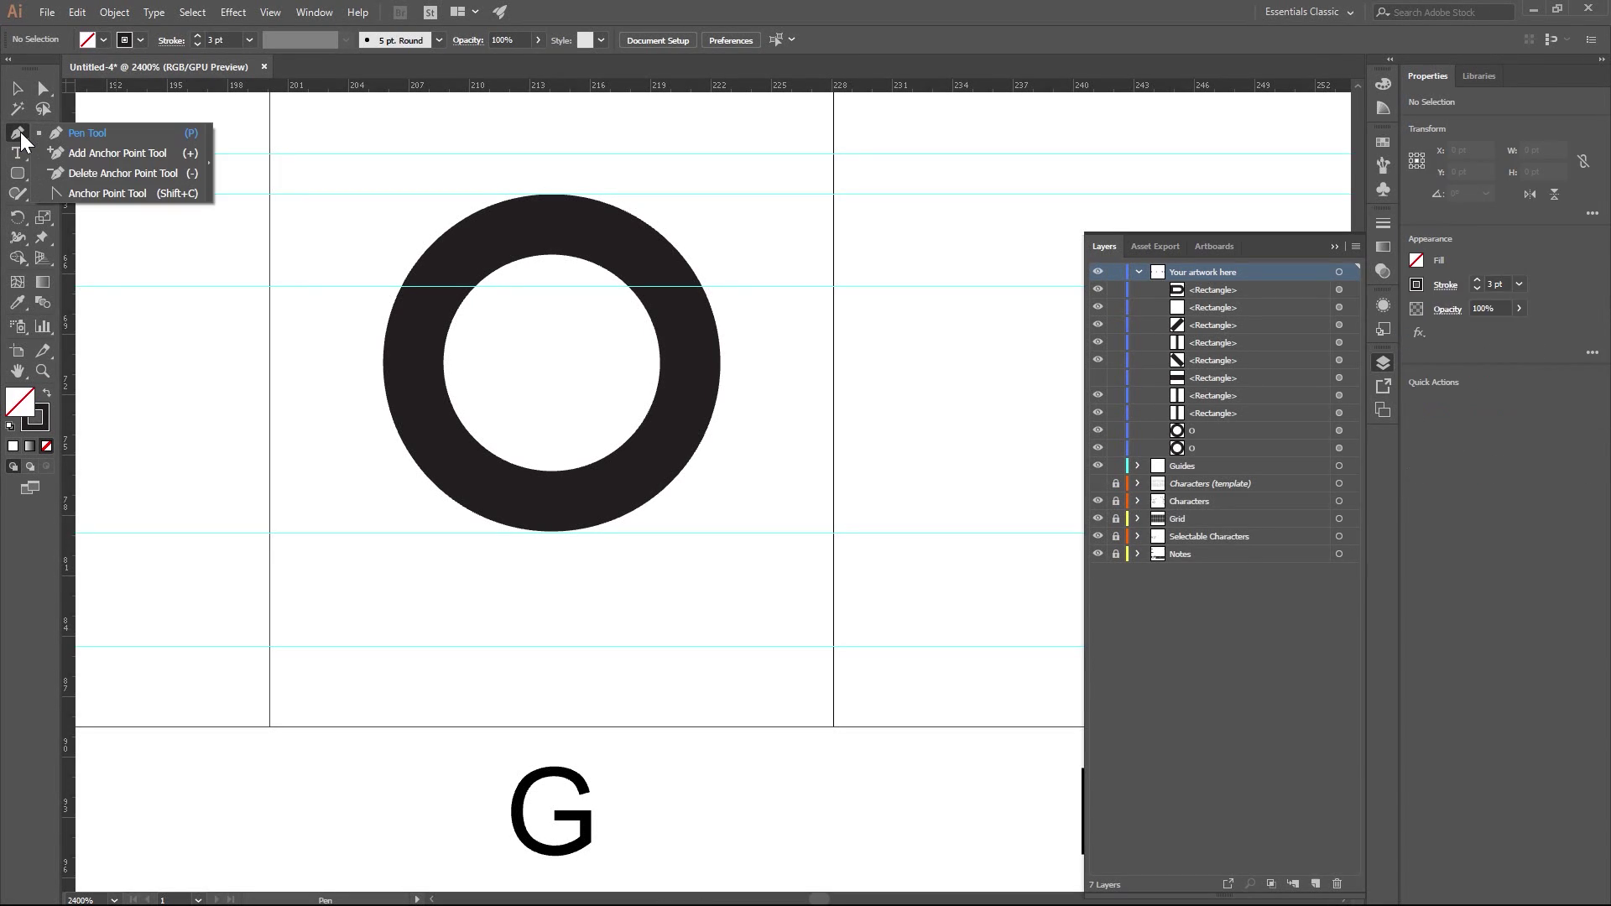
pyautogui.click(101, 41)
pyautogui.click(34, 71)
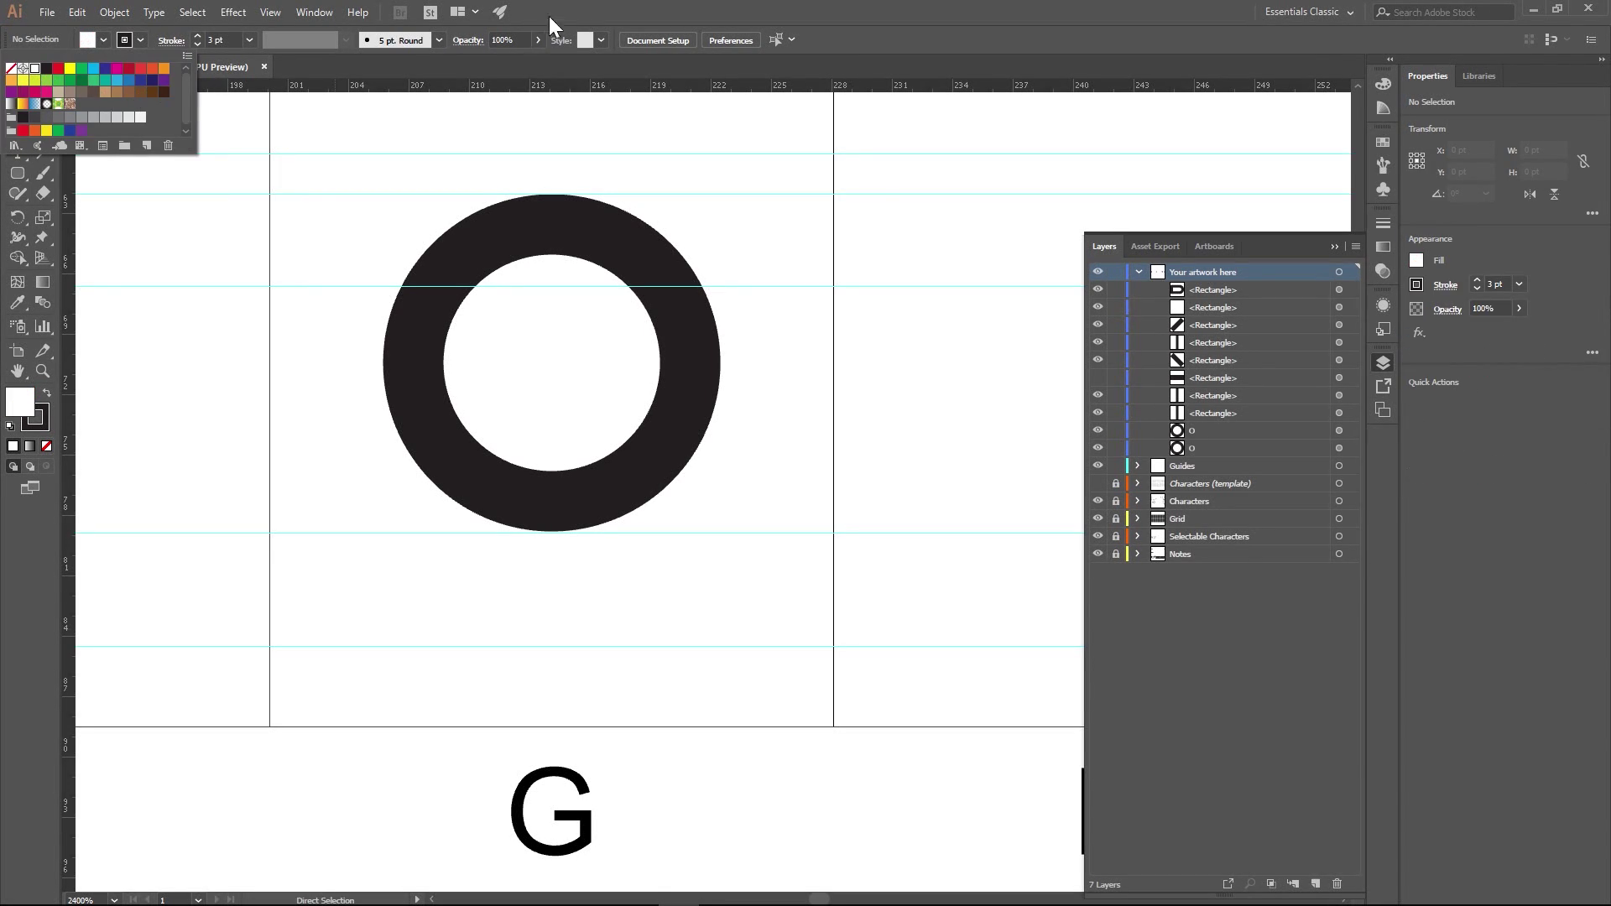
pyautogui.click(134, 39)
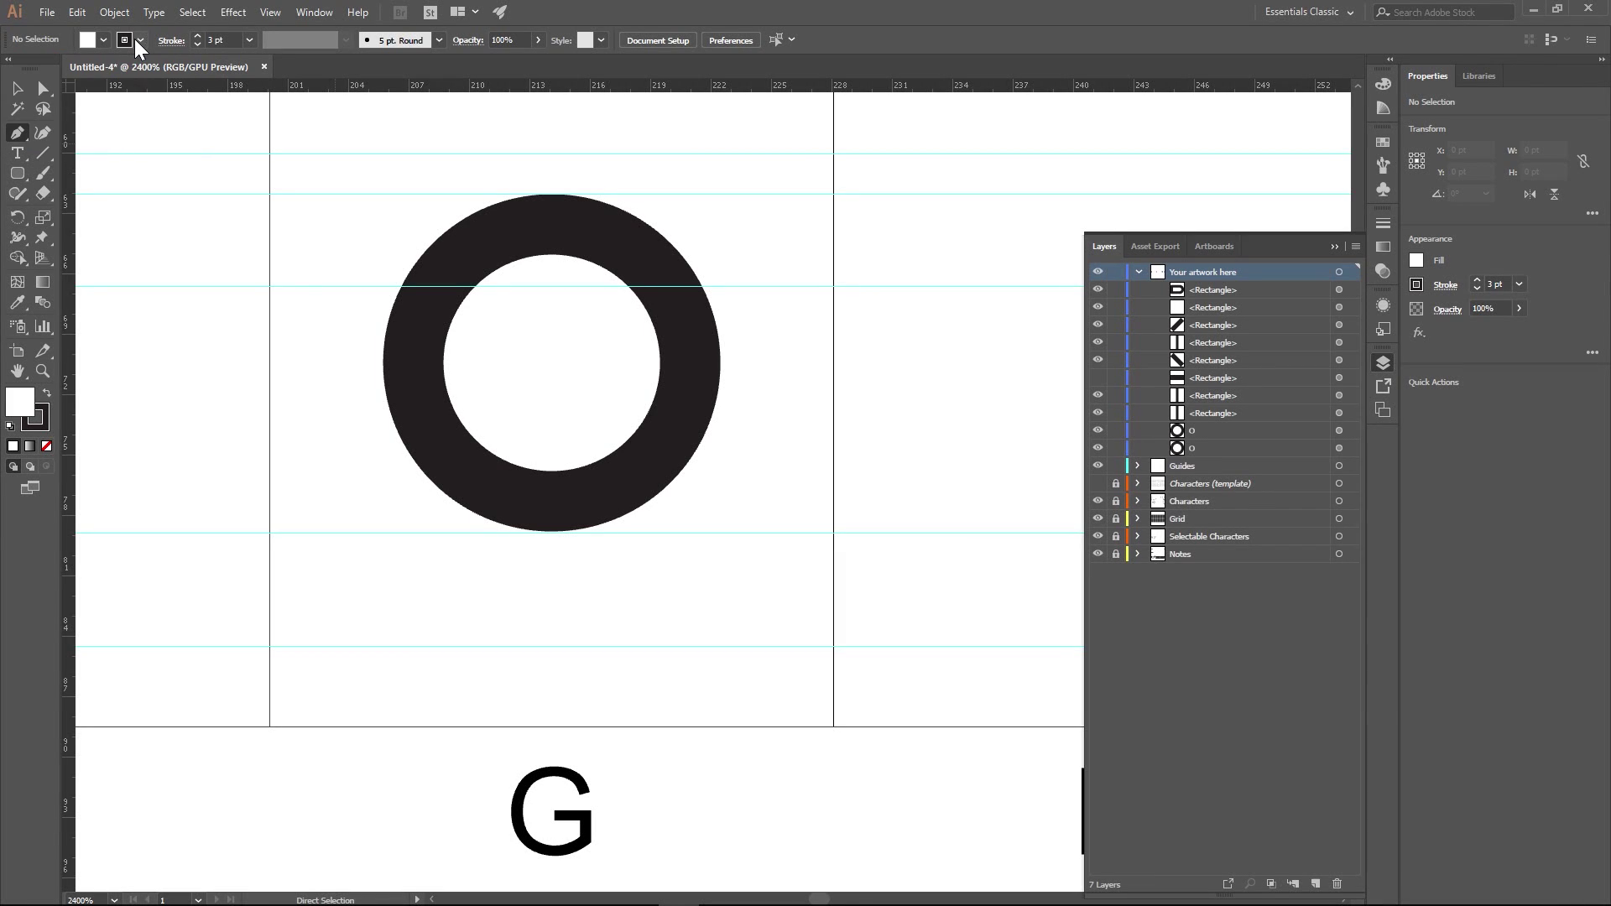
pyautogui.click(138, 42)
pyautogui.click(12, 69)
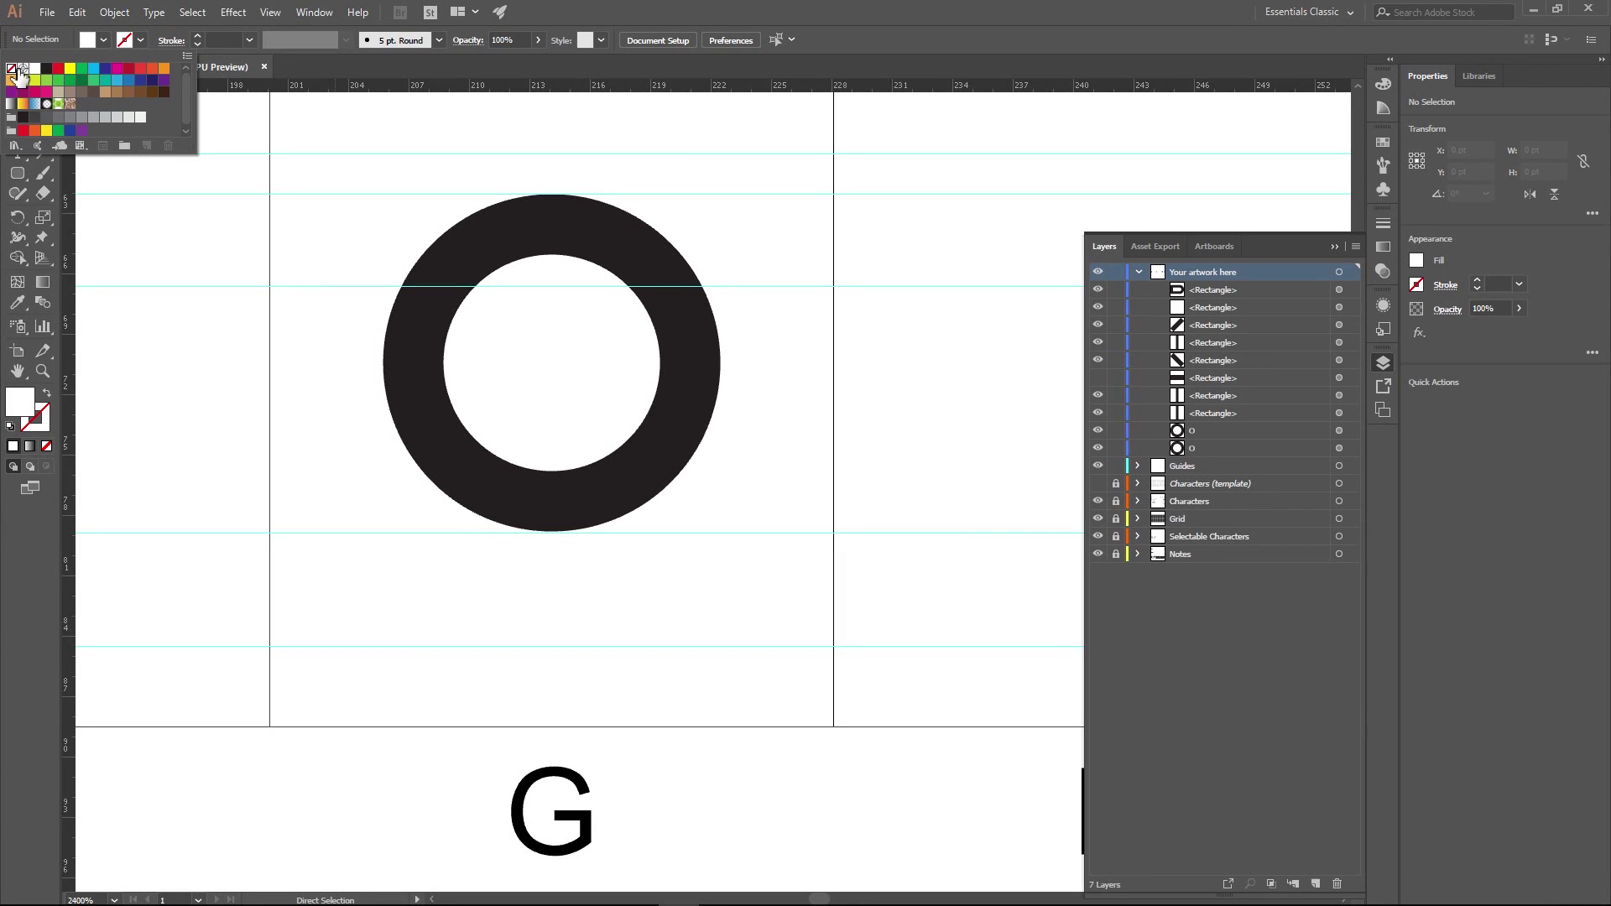
pyautogui.press('p')
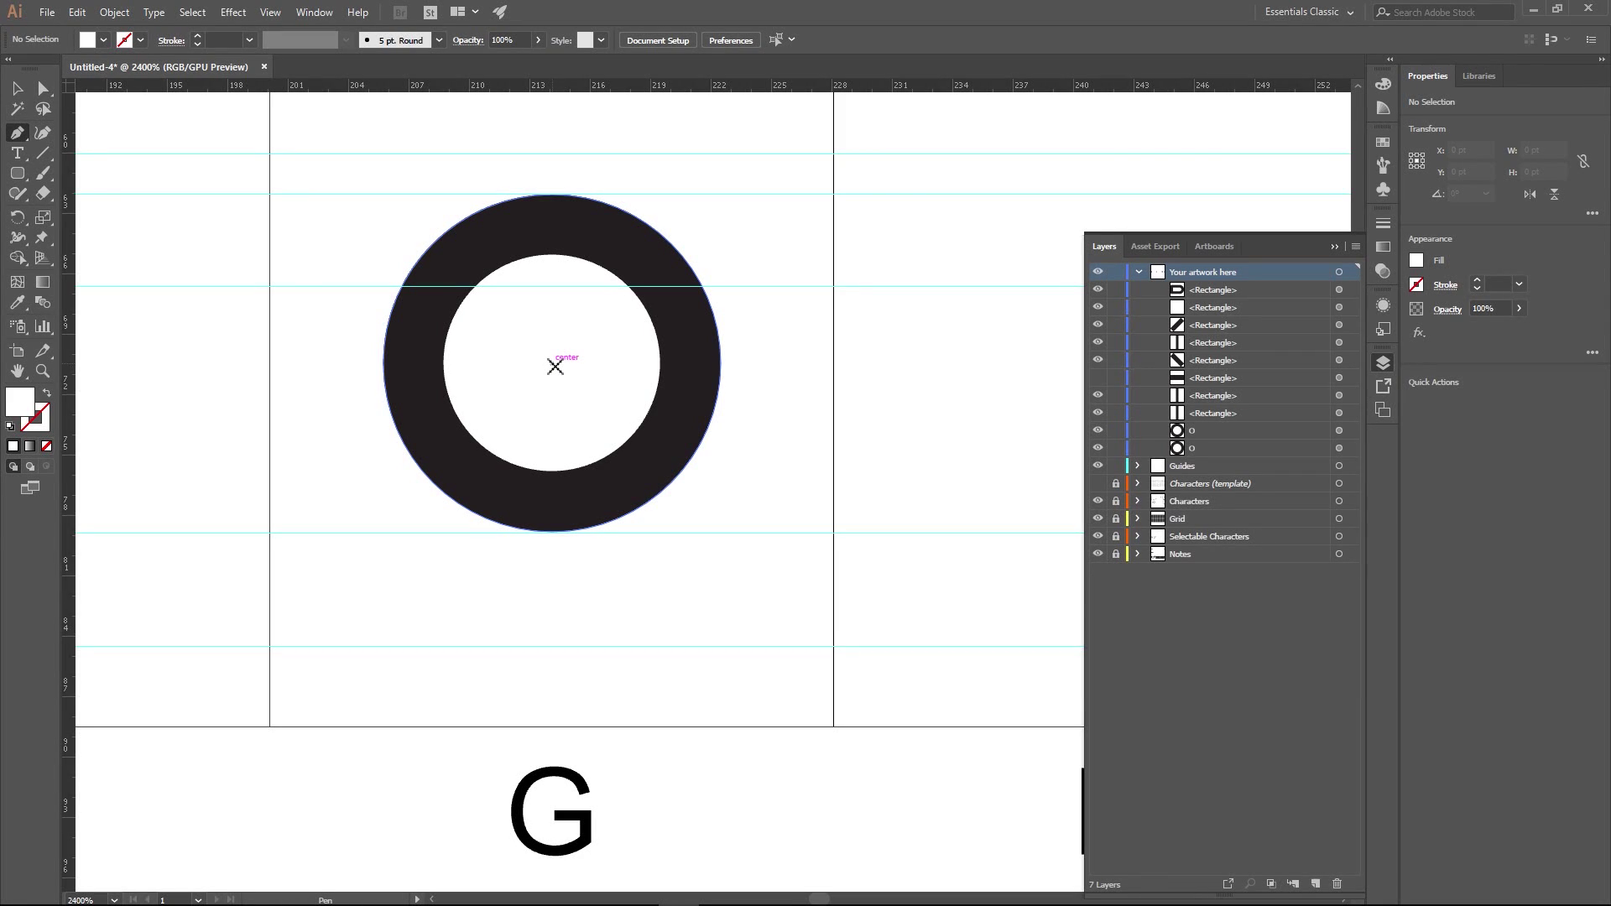
# - Draw a closed white wedge about 9.14 by 7.25 pt from the circle's centre over its upper-right part, opening the G's gap
pyautogui.click(555, 367)
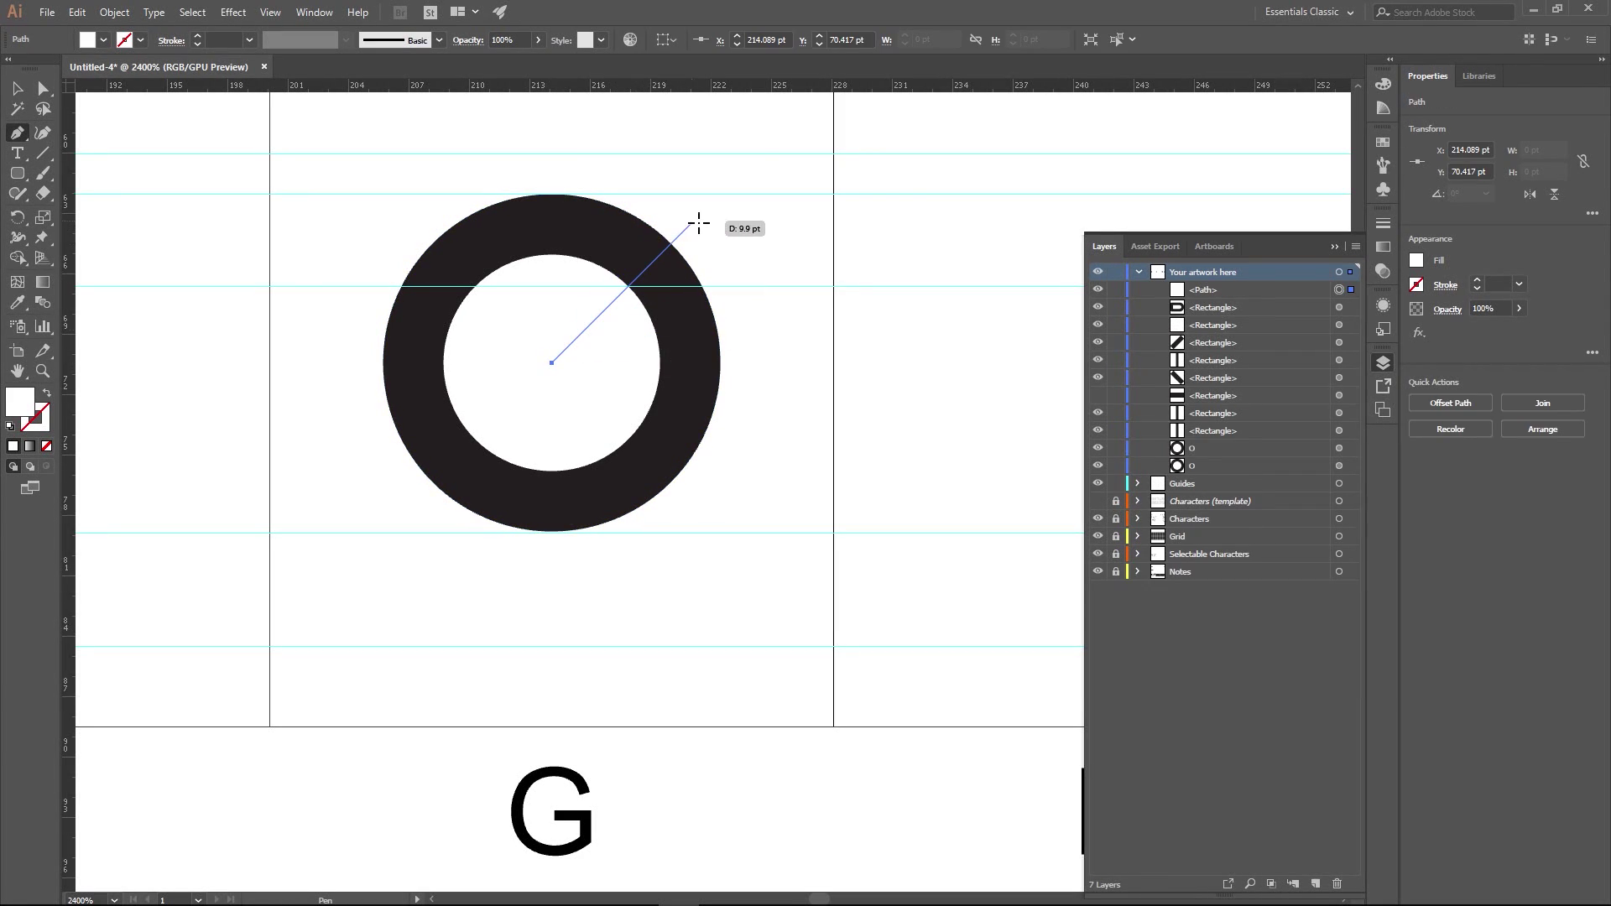
pyautogui.click(698, 217)
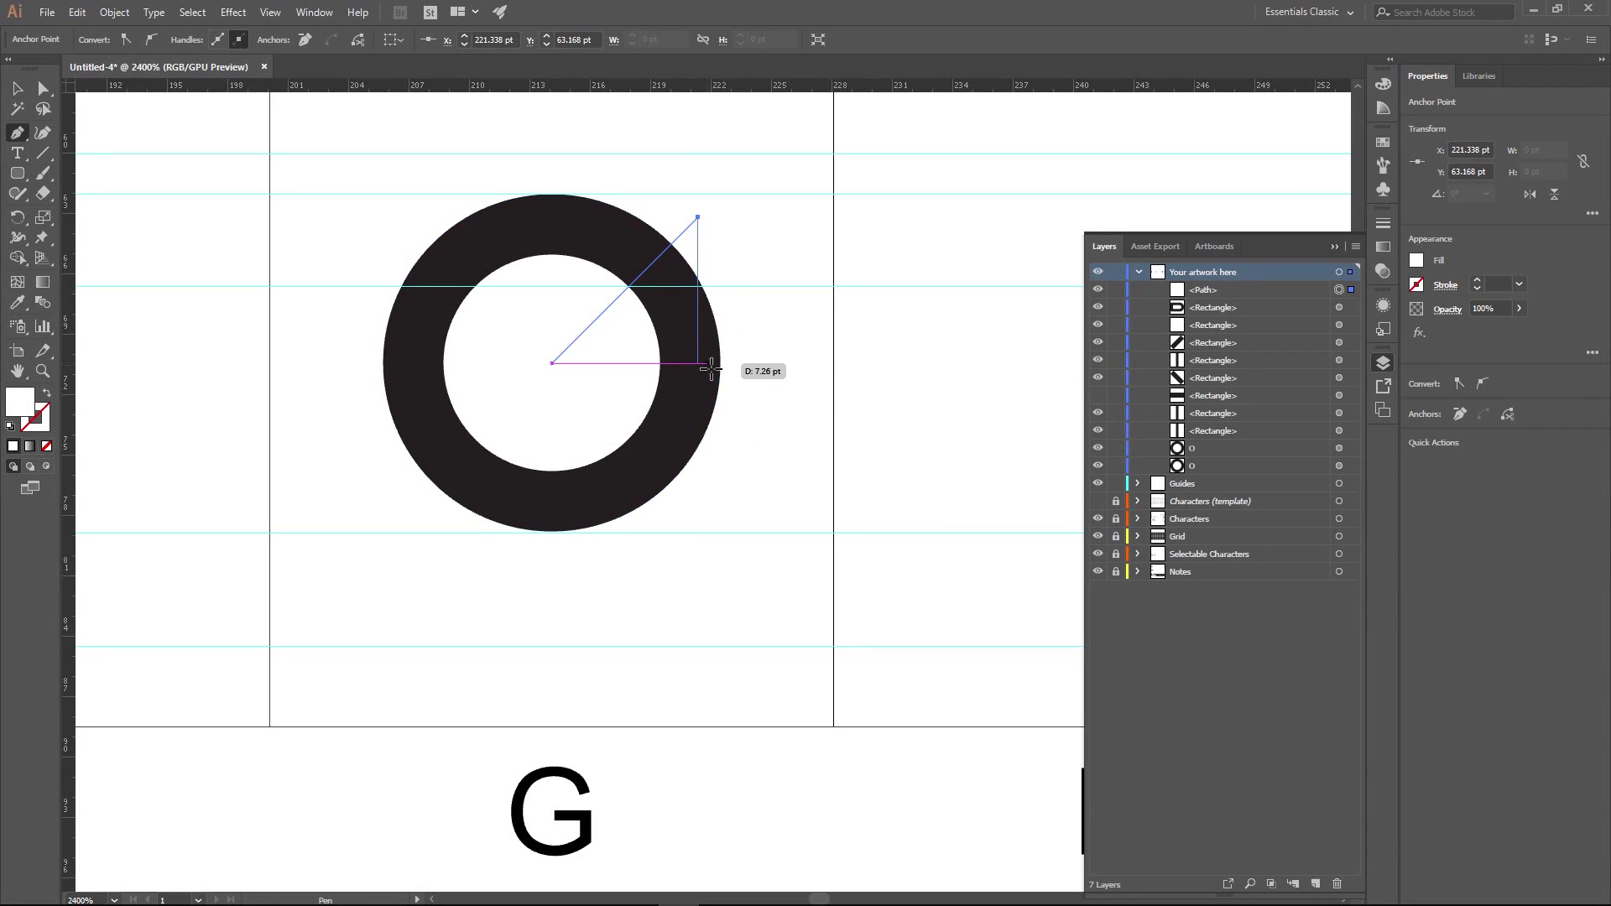
pyautogui.click(736, 272)
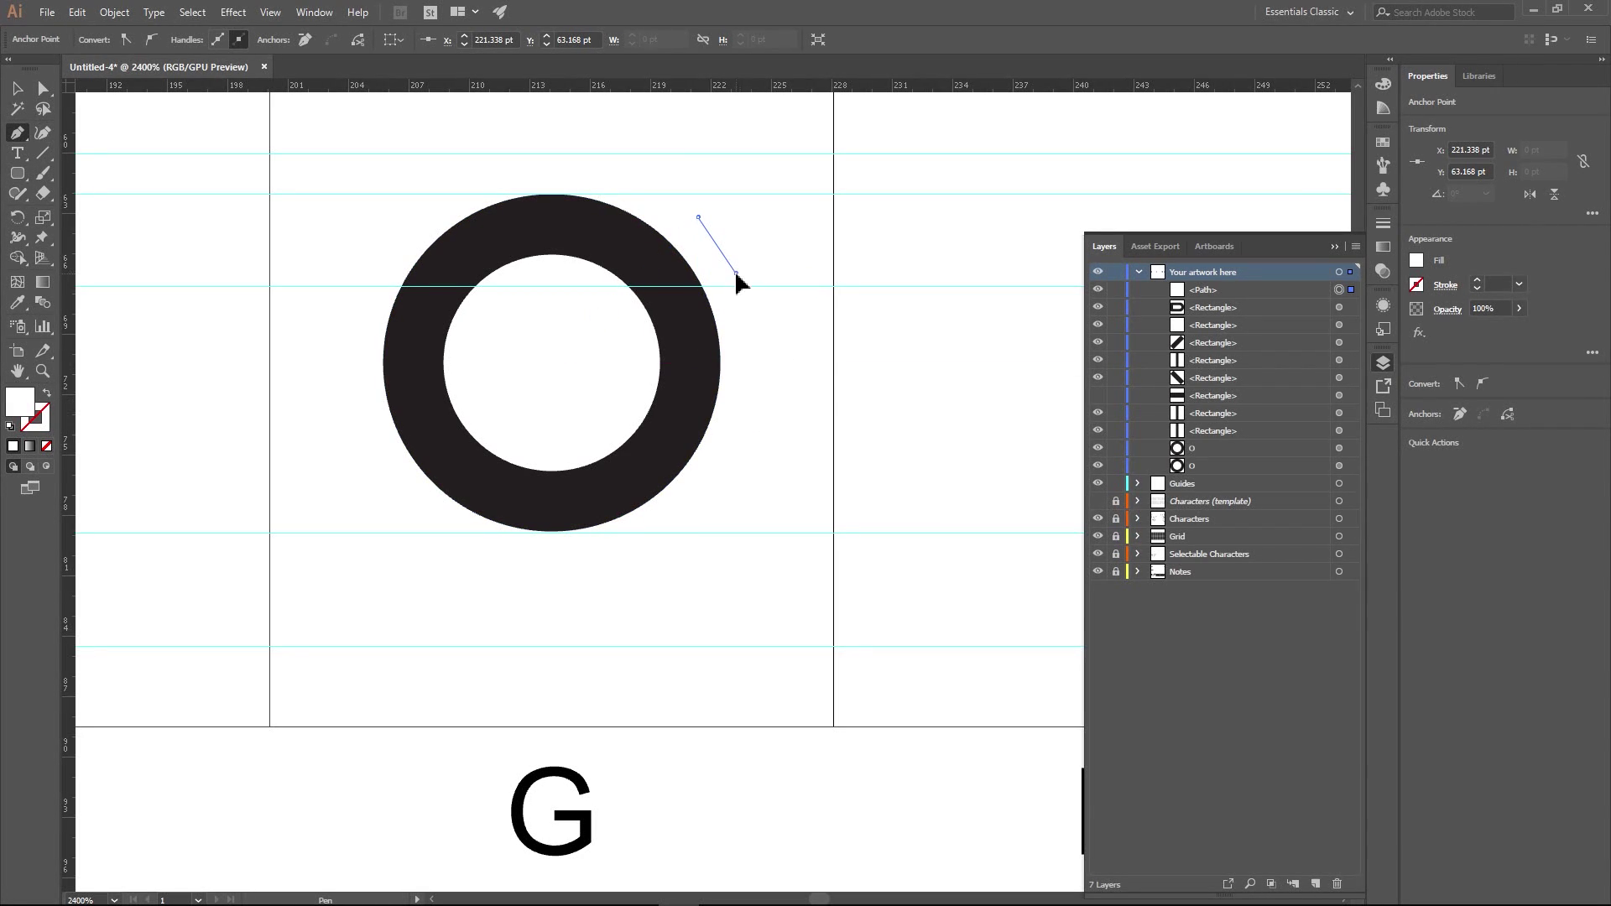
pyautogui.click(736, 363)
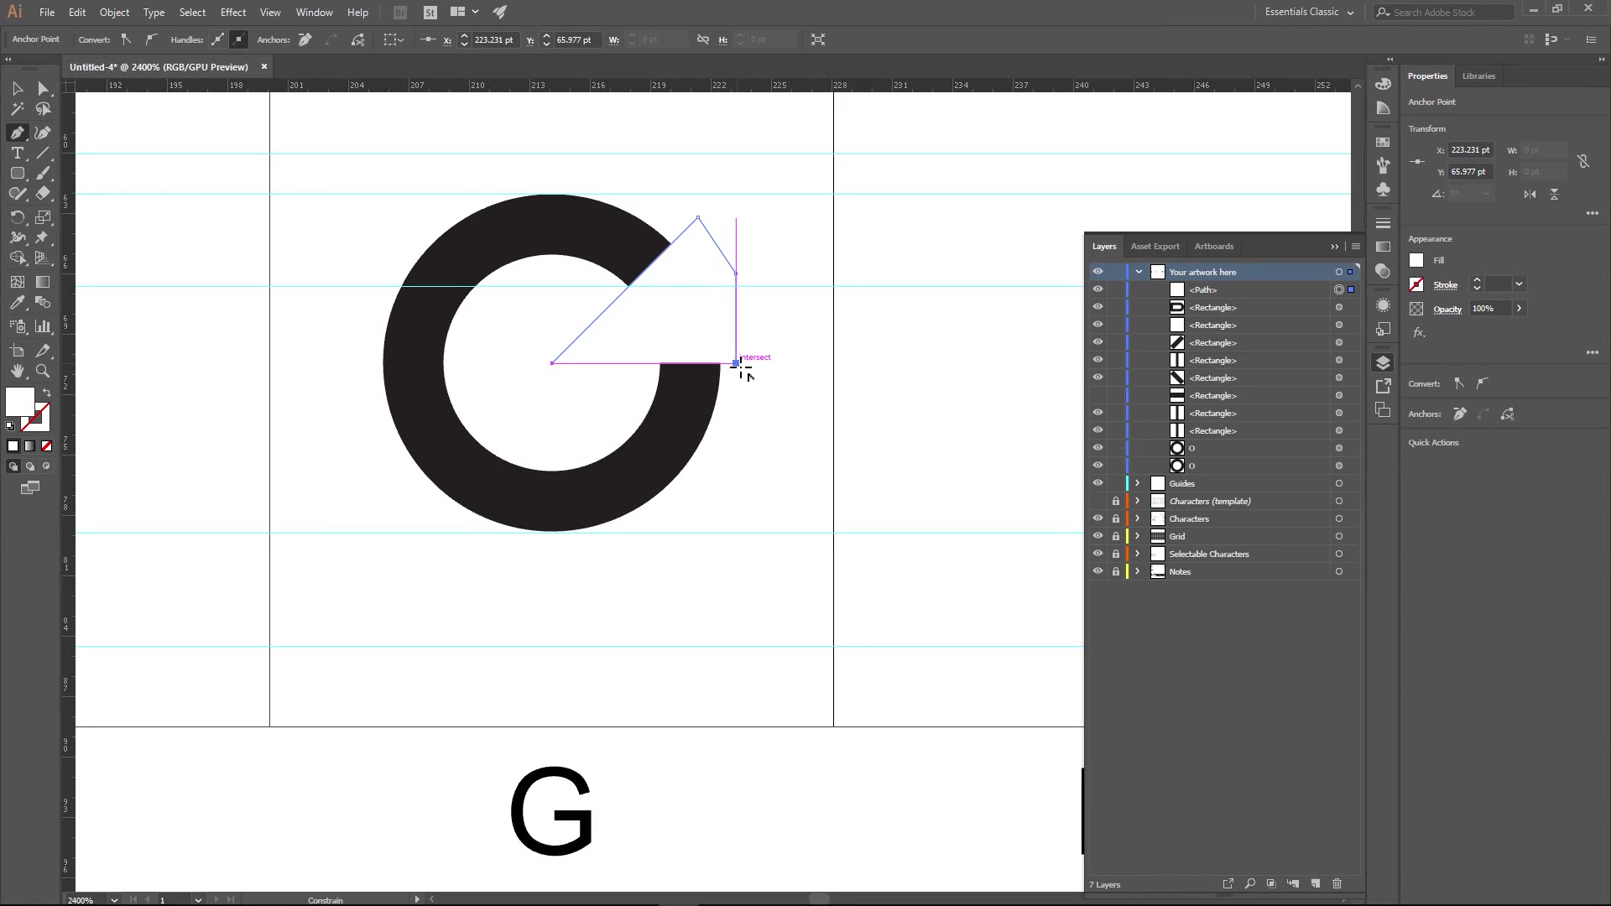
pyautogui.click(553, 363)
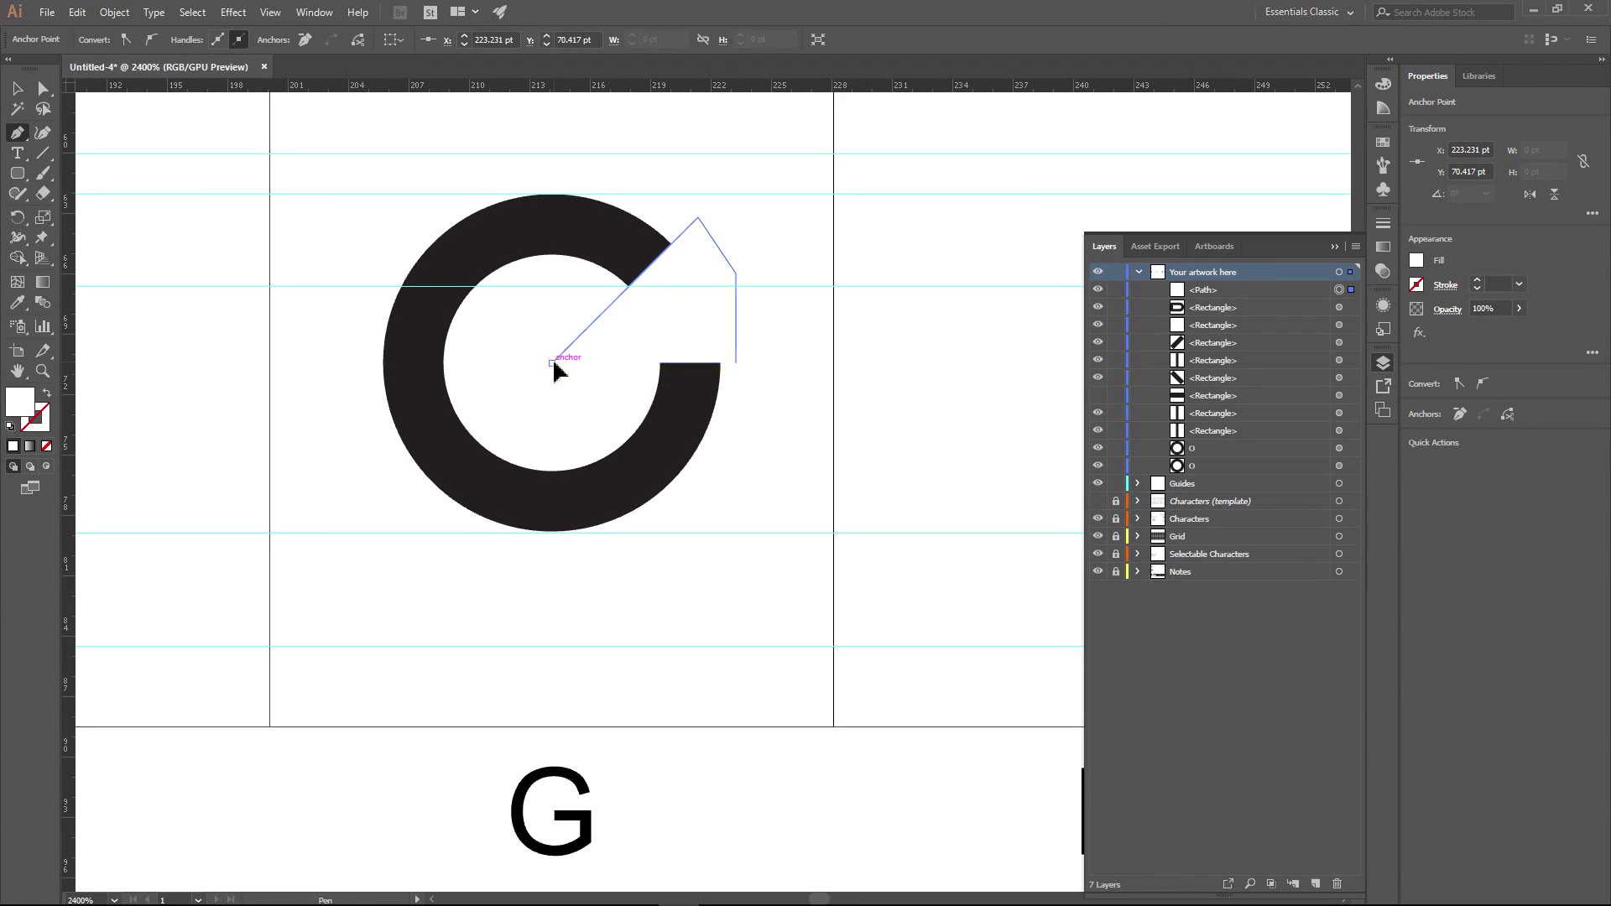
pyautogui.click(16, 89)
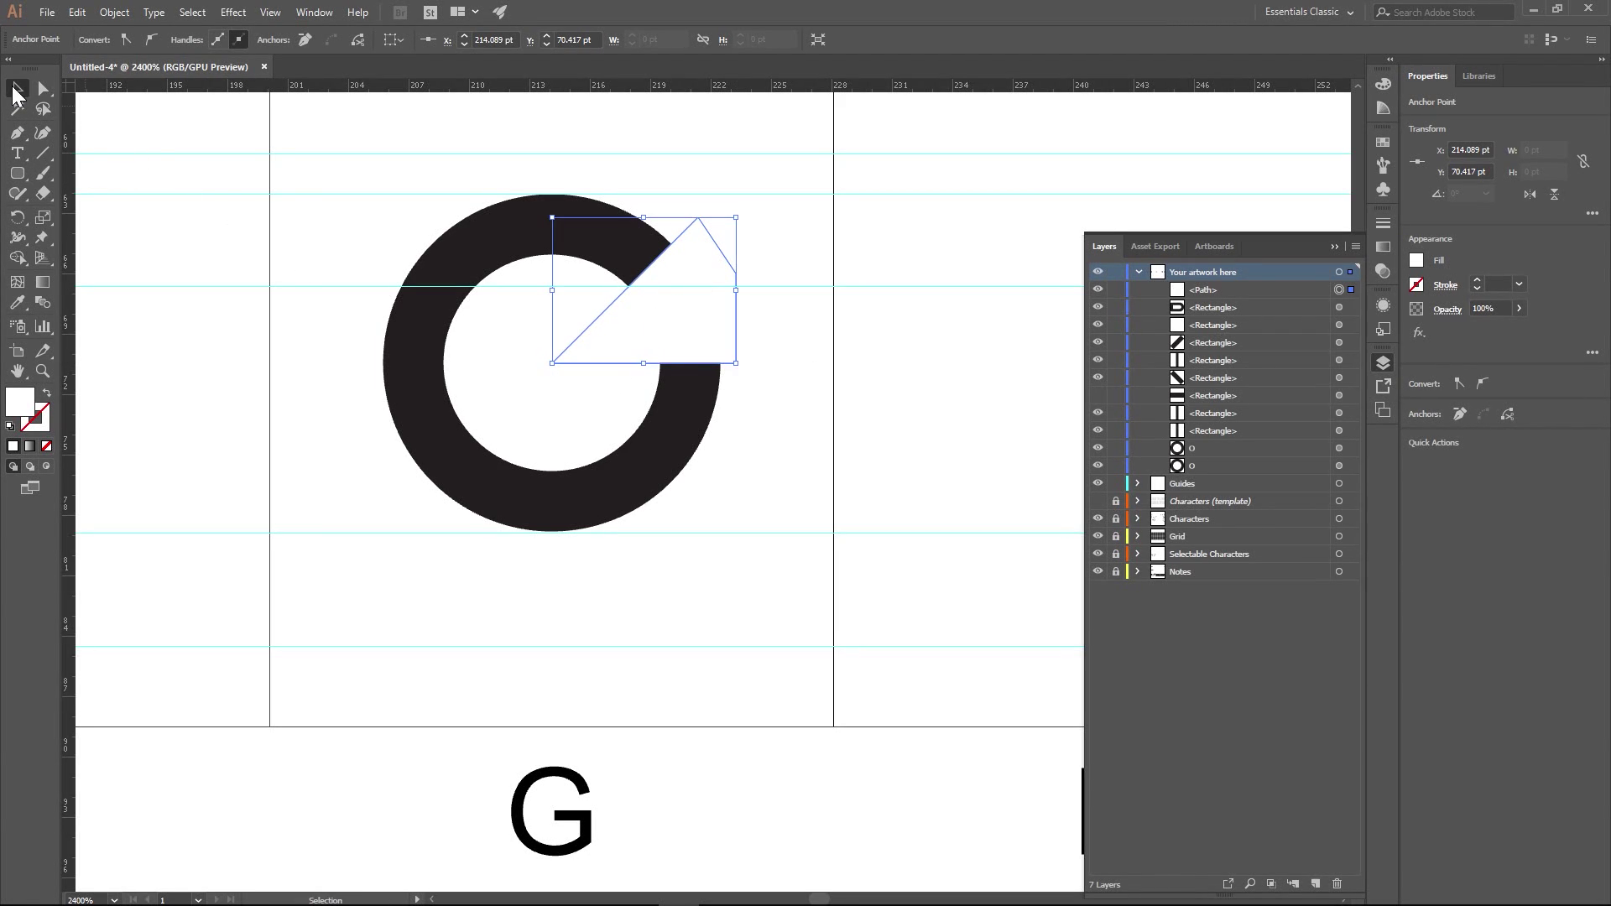
pyautogui.click(179, 367)
pyautogui.click(702, 341)
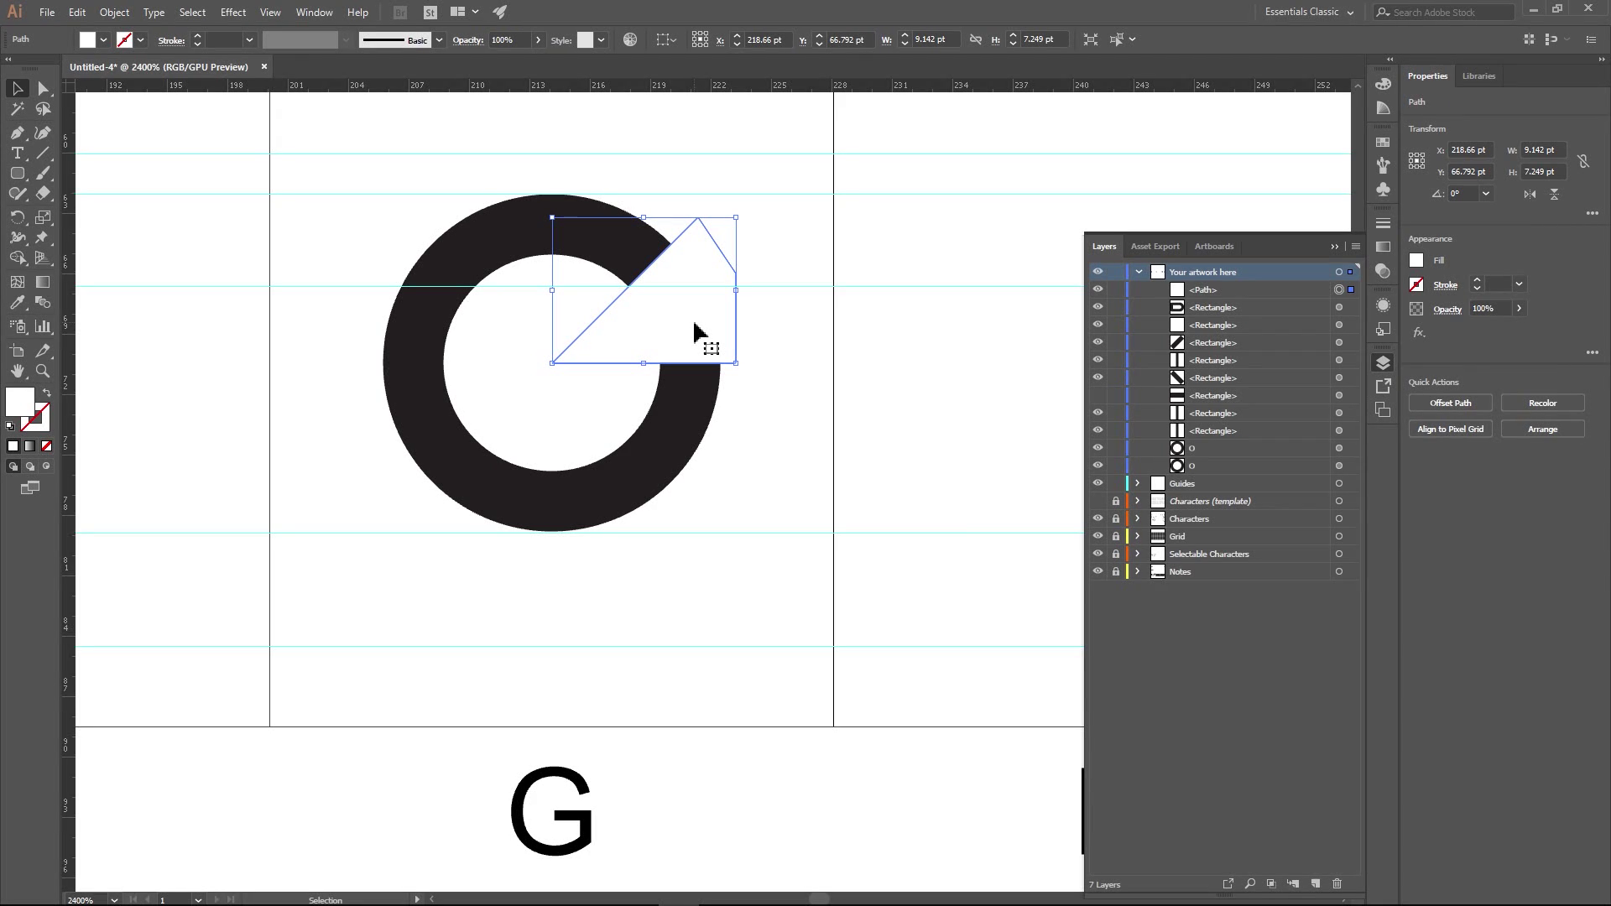
pyautogui.click(787, 432)
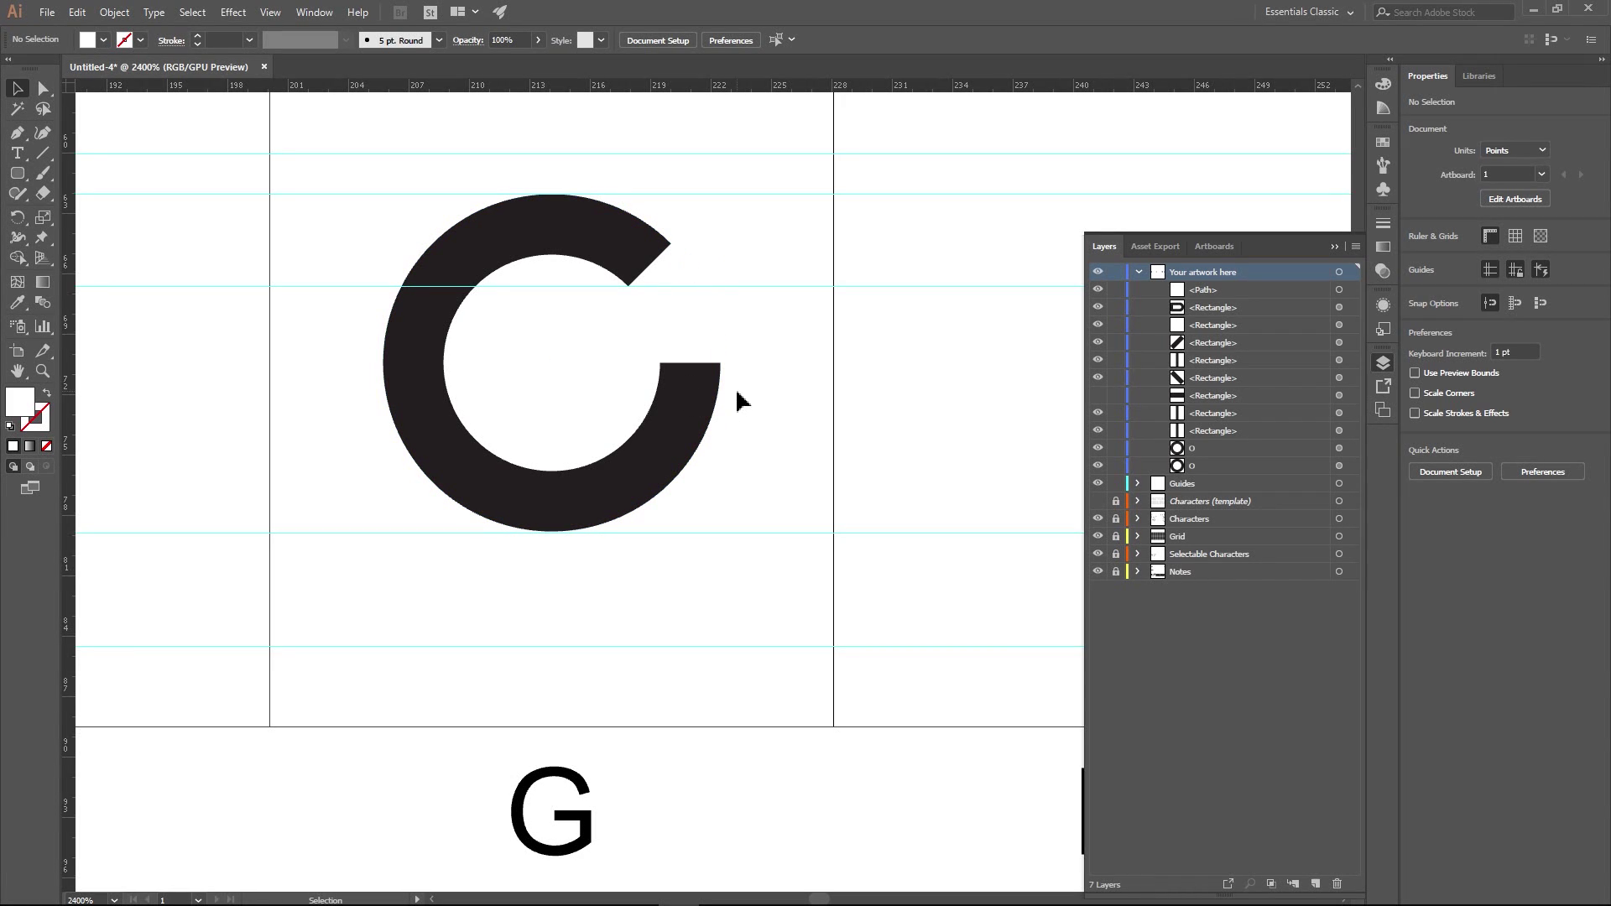
pyautogui.scroll(-4, 774, 390)
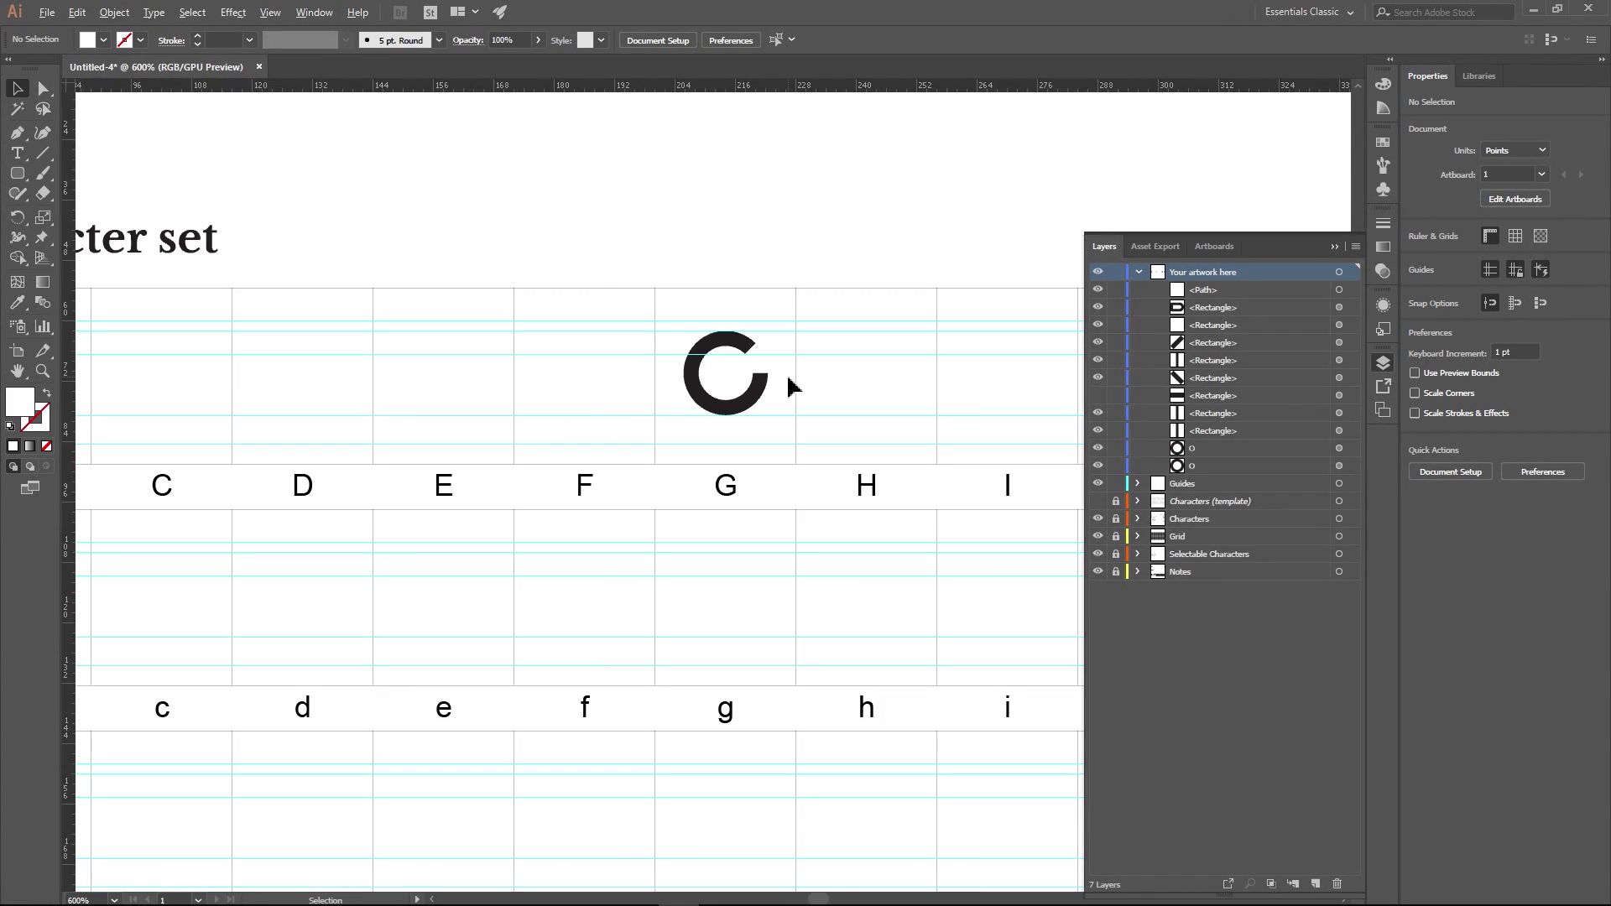
# - Duplicate the M's left stem into the G cell, over the circle's right side at X 220.964 pt, Y 70.417 pt
pyautogui.scroll(-2, 394, 382)
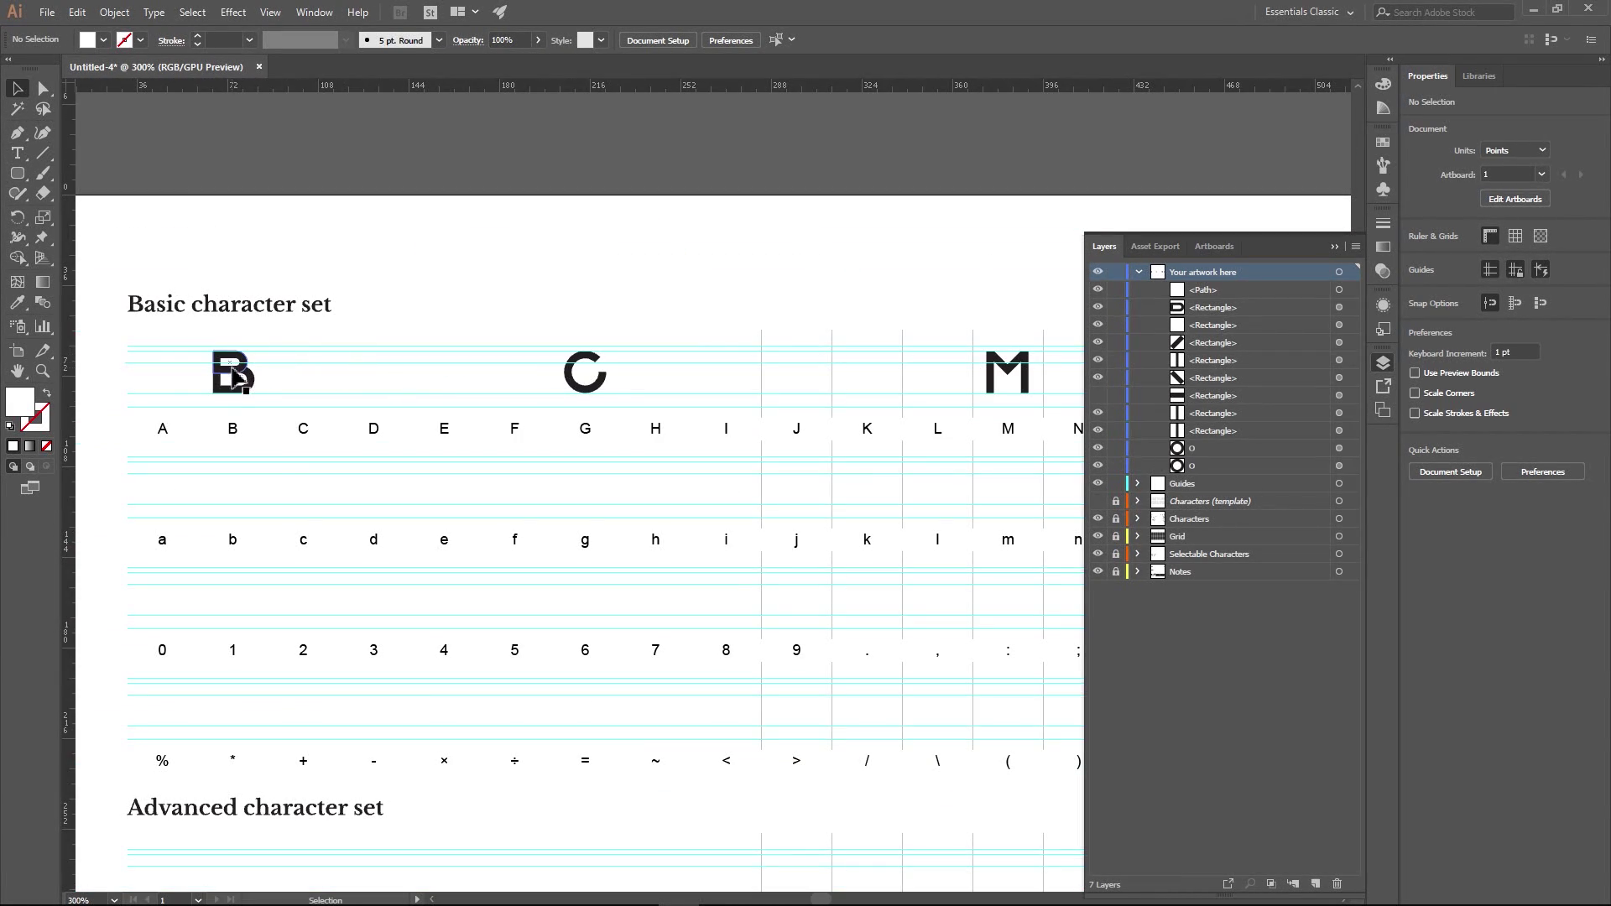
pyautogui.click(991, 381)
pyautogui.scroll(2, 978, 392)
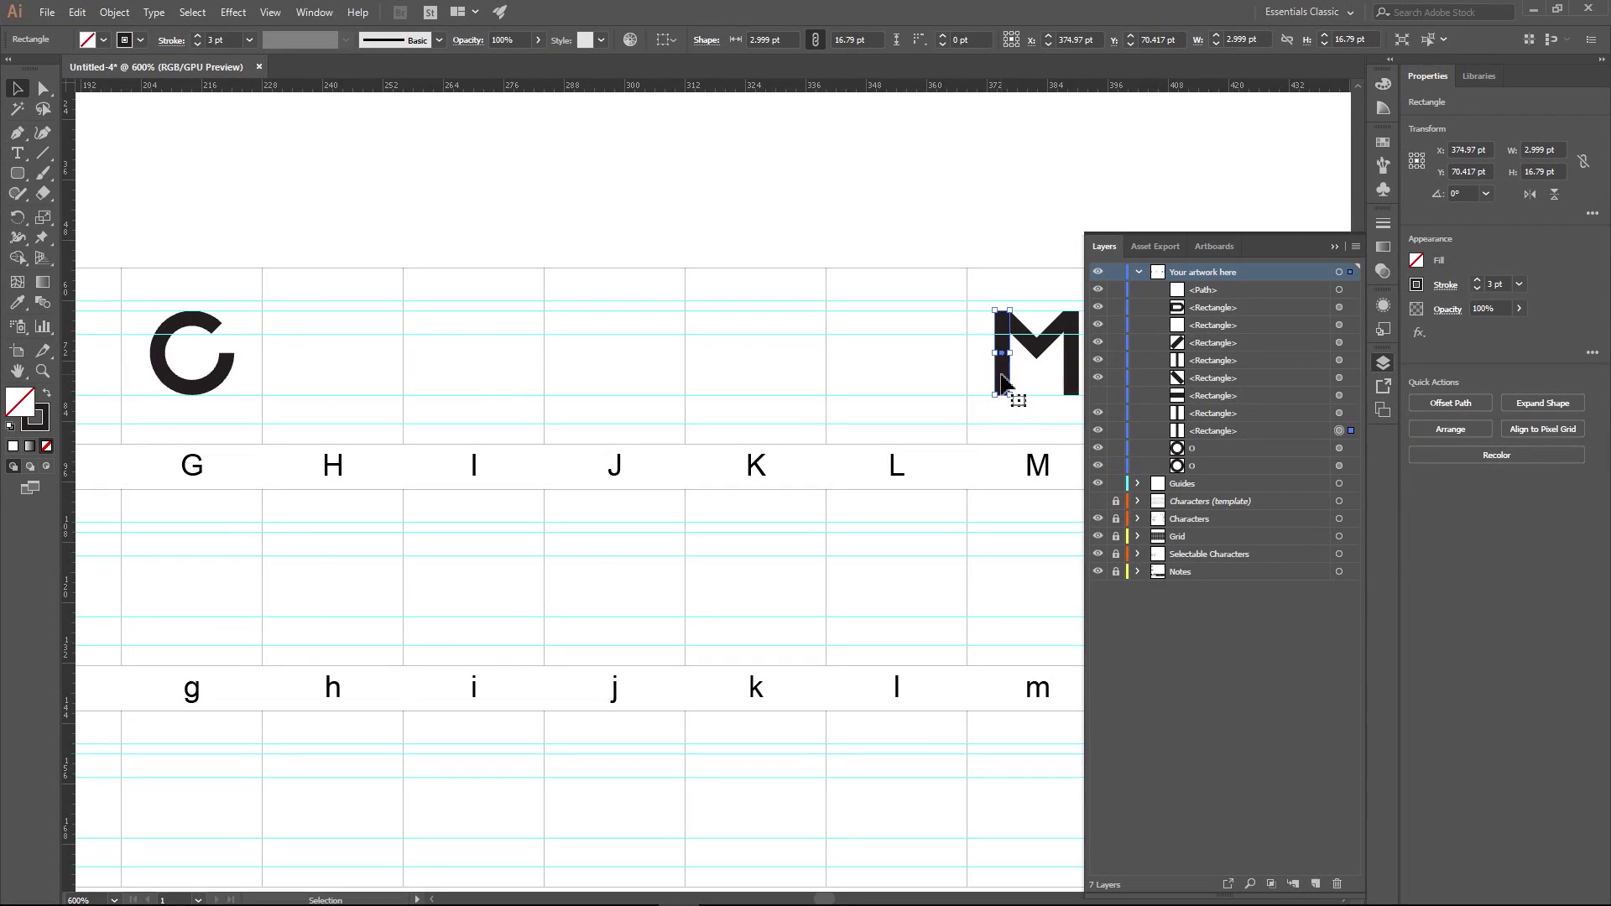
pyautogui.press('a')
pyautogui.hotkey('ctrl', 'c')
pyautogui.hotkey('ctrl', 'f')
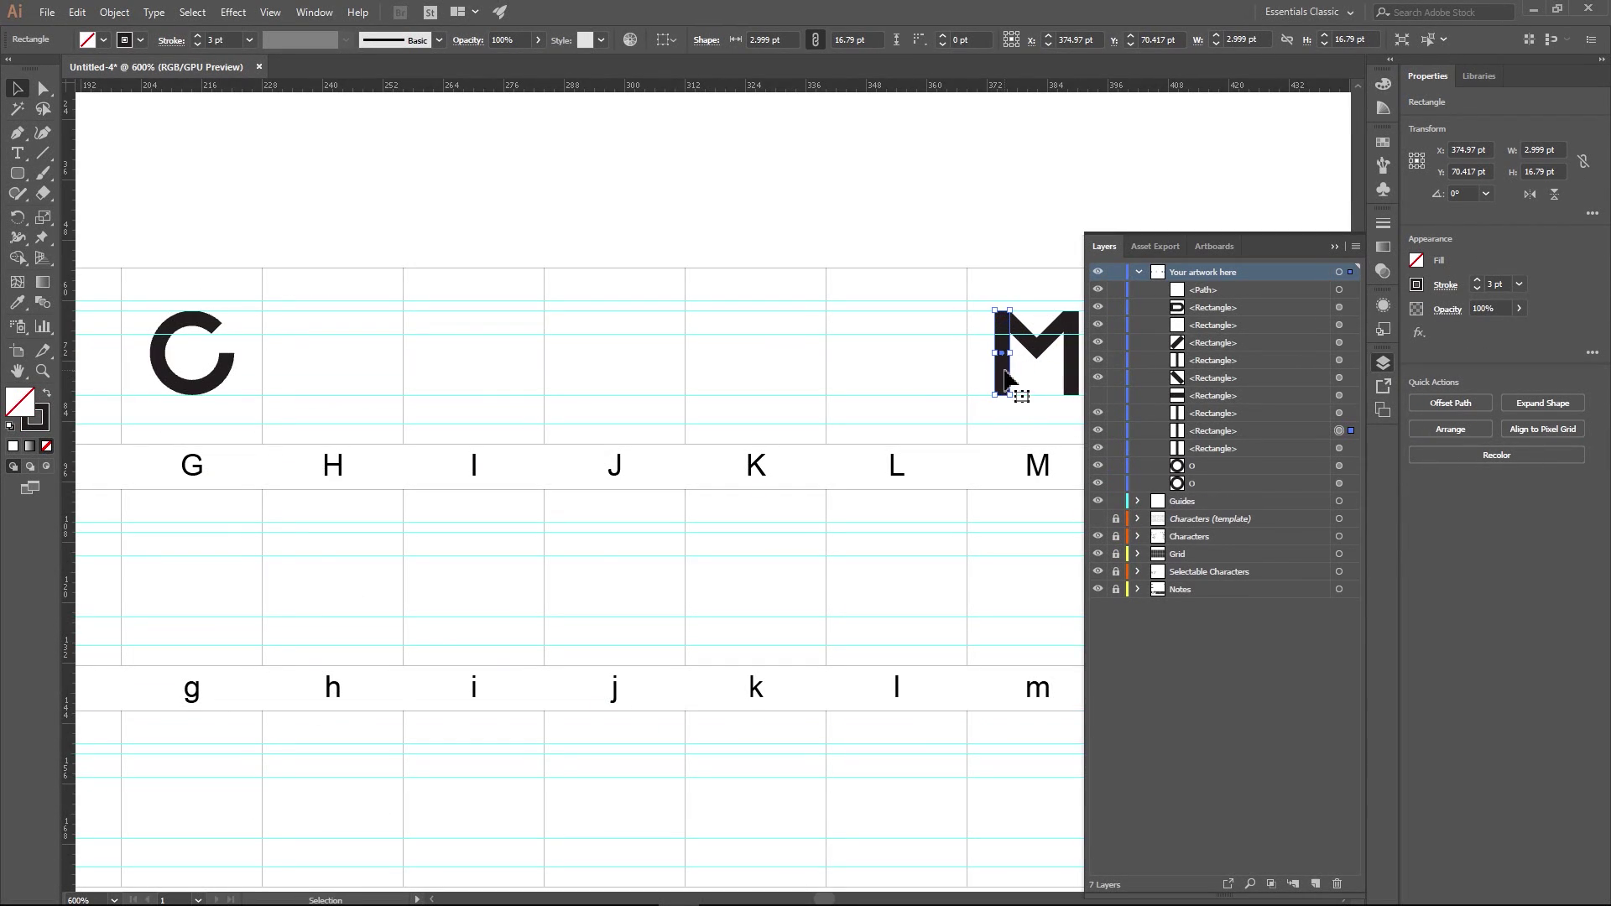
pyautogui.moveTo(1005, 377); pyautogui.dragTo(663, 478)
pyautogui.scroll(5, 232, 376)
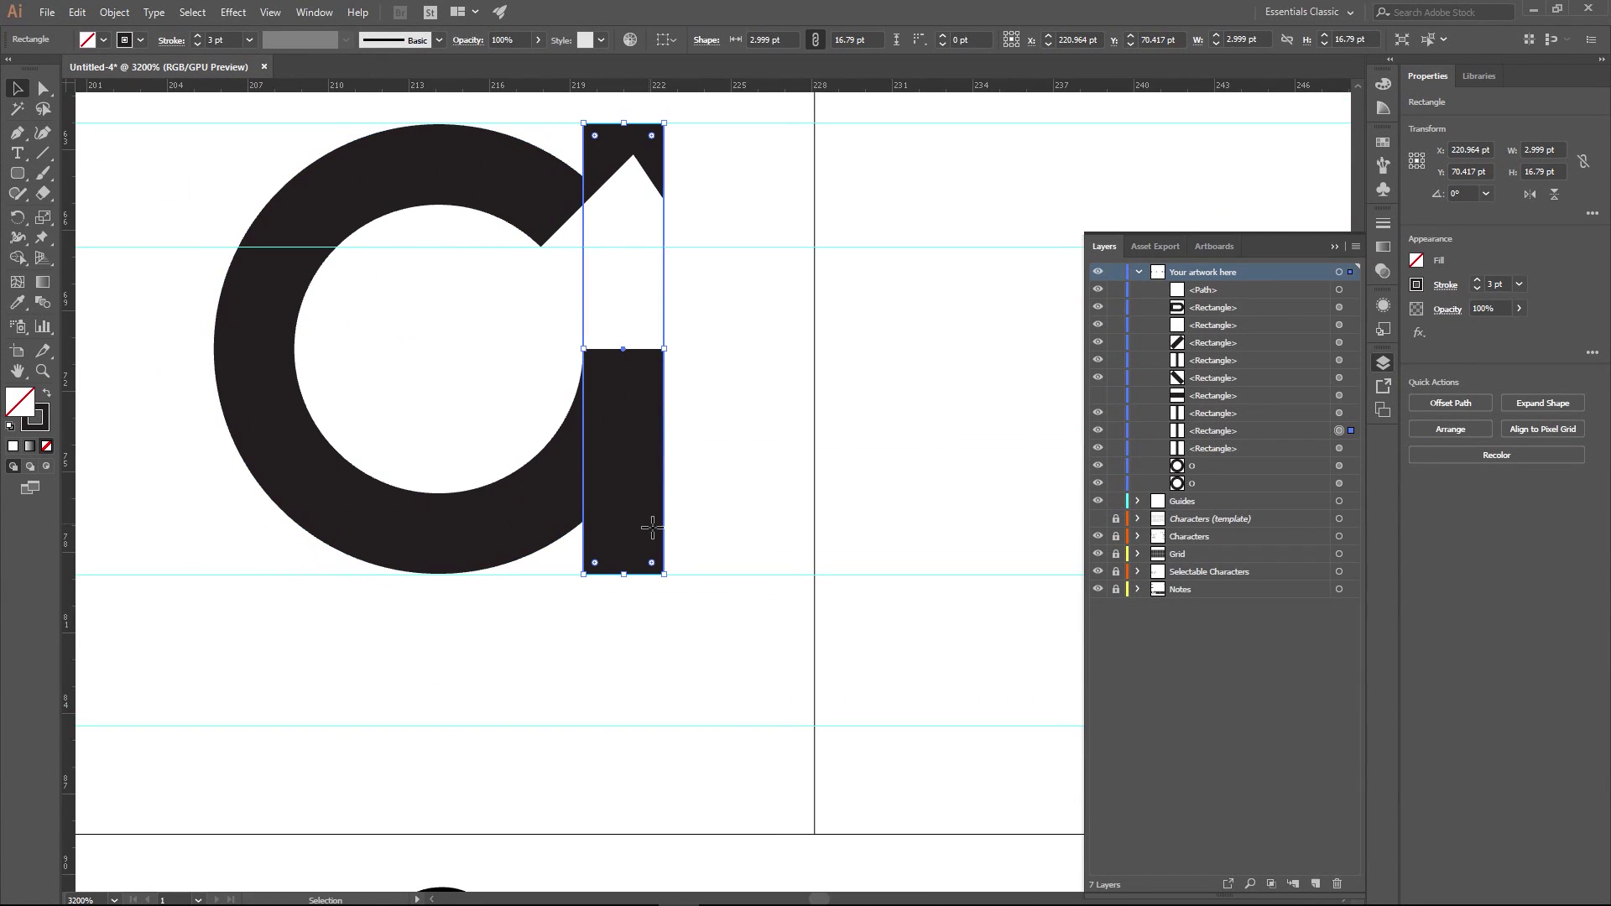
# - Rotate the stem copy 90° into a crossbar at Y 71.917 pt and shorten its right end to a length of about 9.277 pt
pyautogui.moveTo(672, 585); pyautogui.dragTo(821, 321)
pyautogui.moveTo(753, 347); pyautogui.dragTo(727, 387)
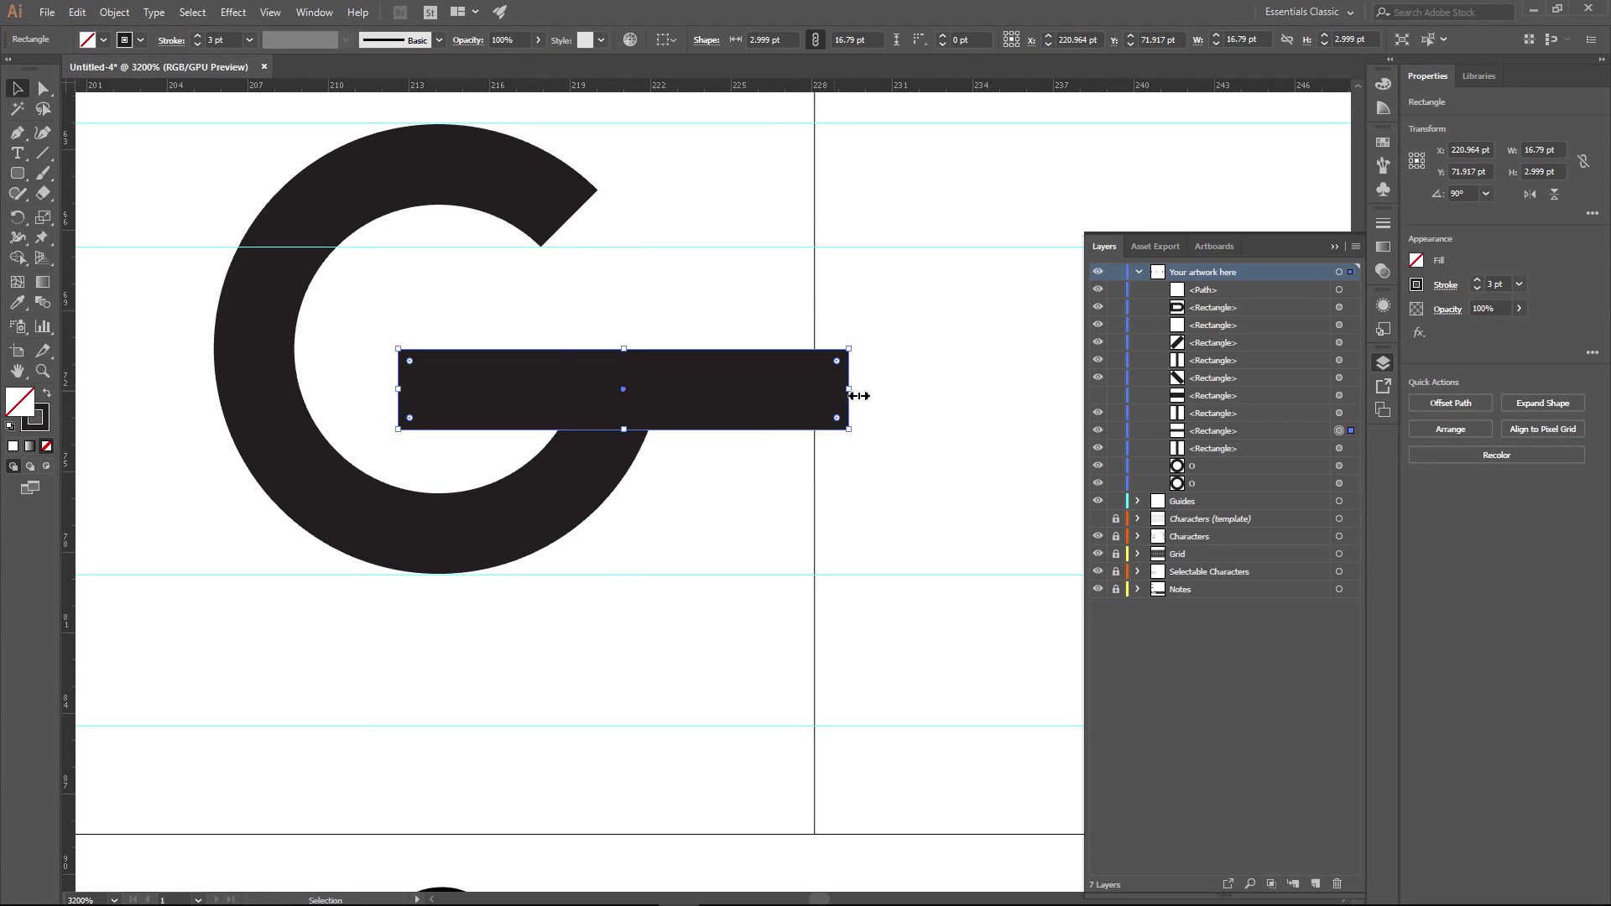
pyautogui.moveTo(851, 394); pyautogui.dragTo(663, 399)
pyautogui.click(779, 362)
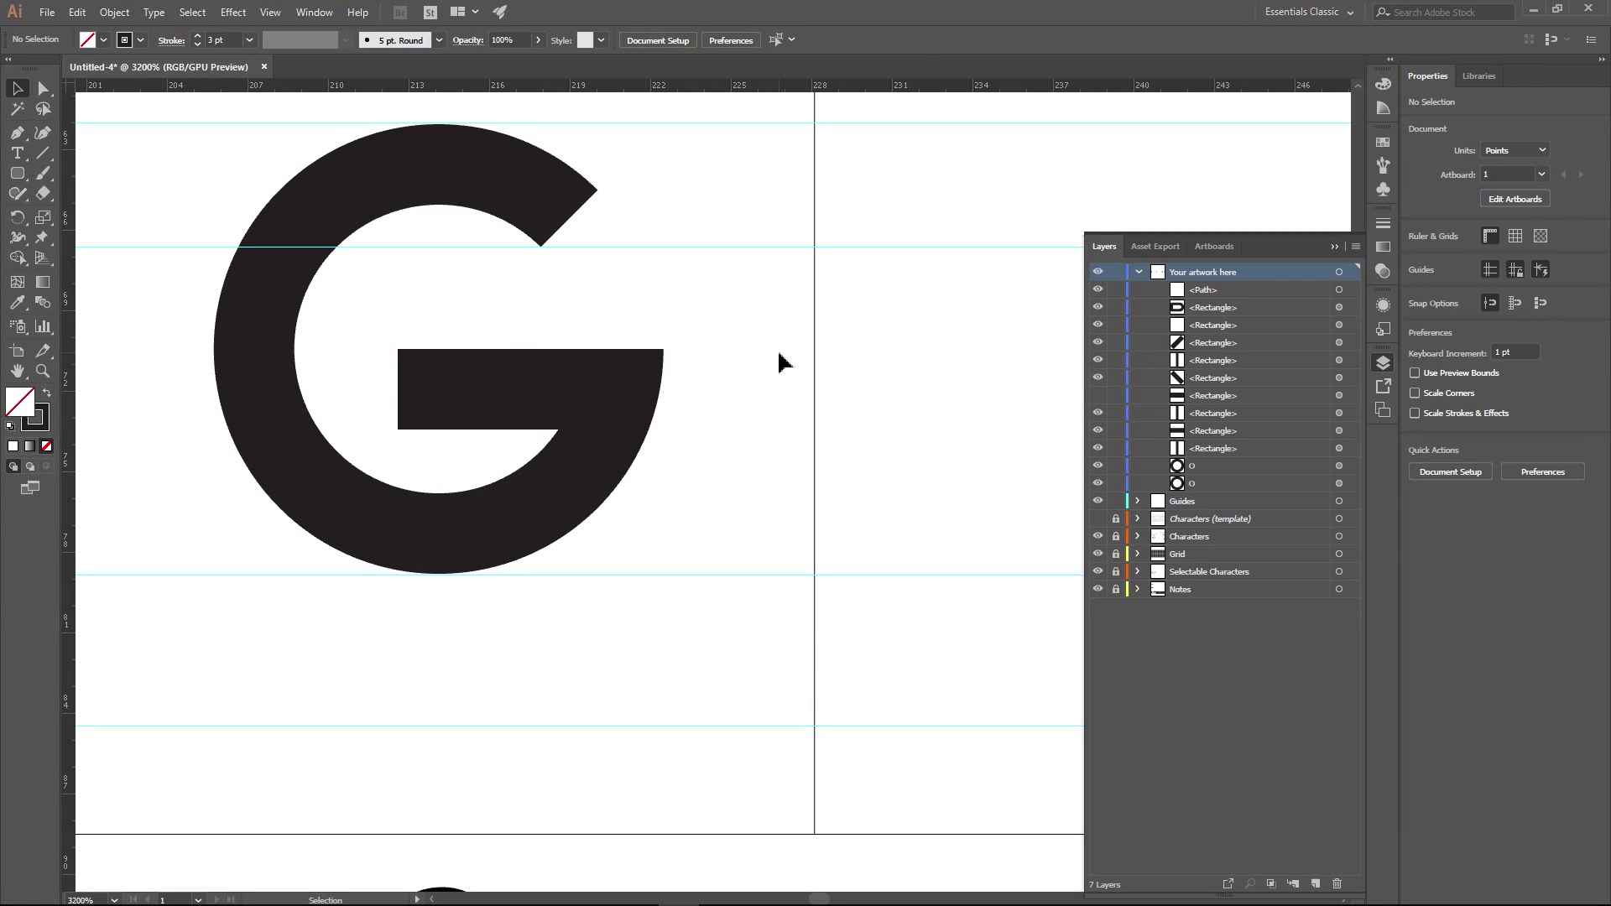
pyautogui.click(612, 411)
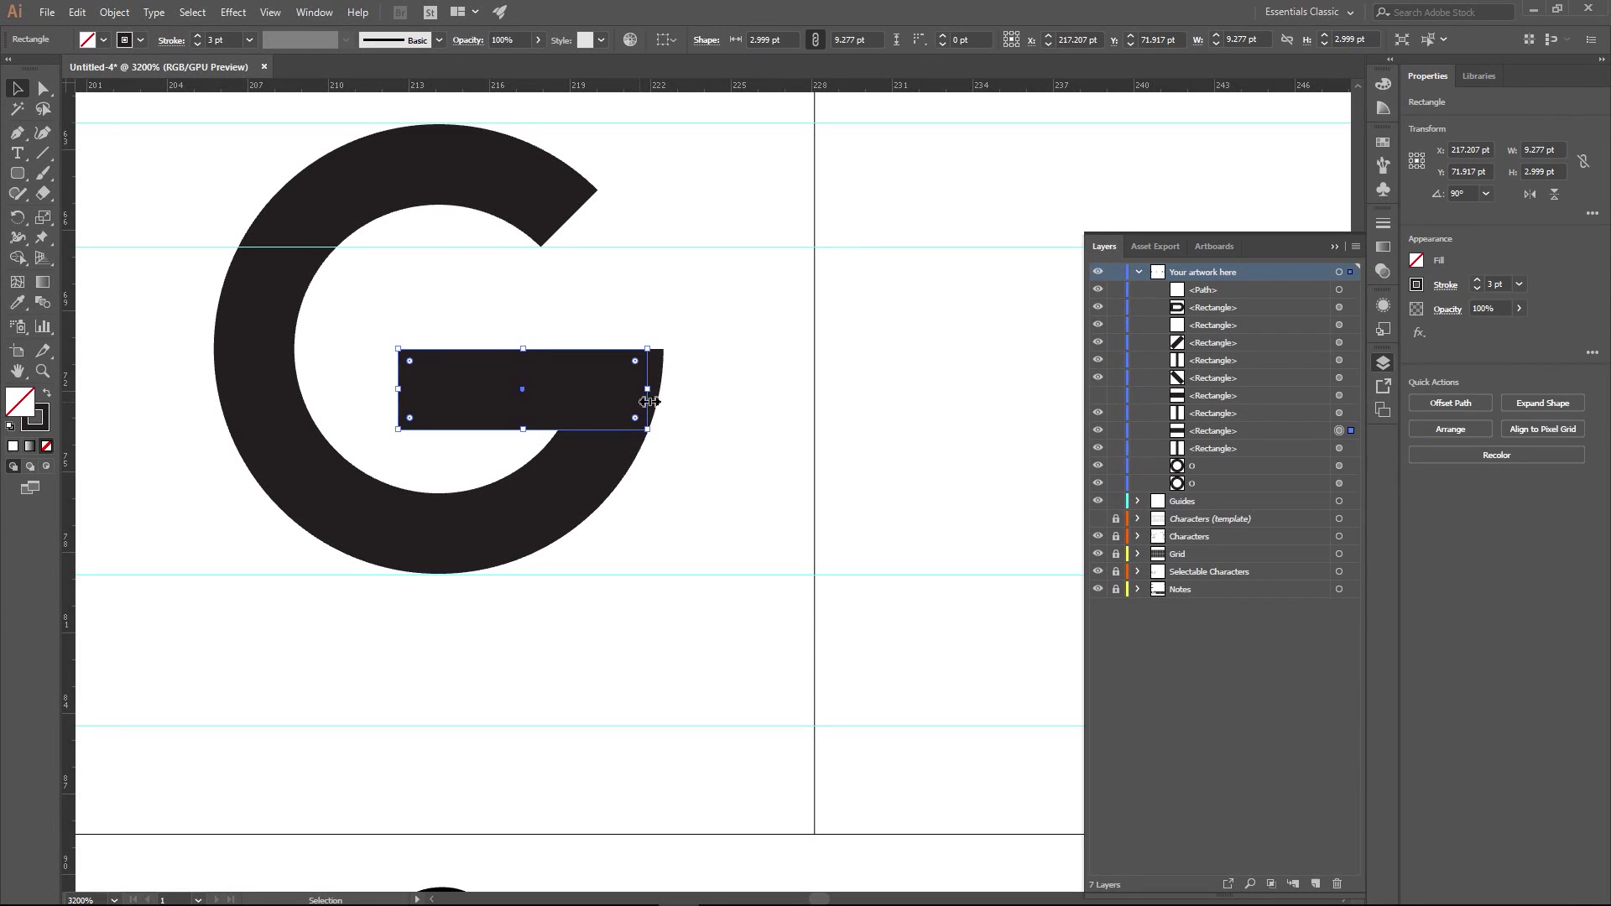
pyautogui.moveTo(642, 388); pyautogui.dragTo(643, 388)
pyautogui.click(760, 396)
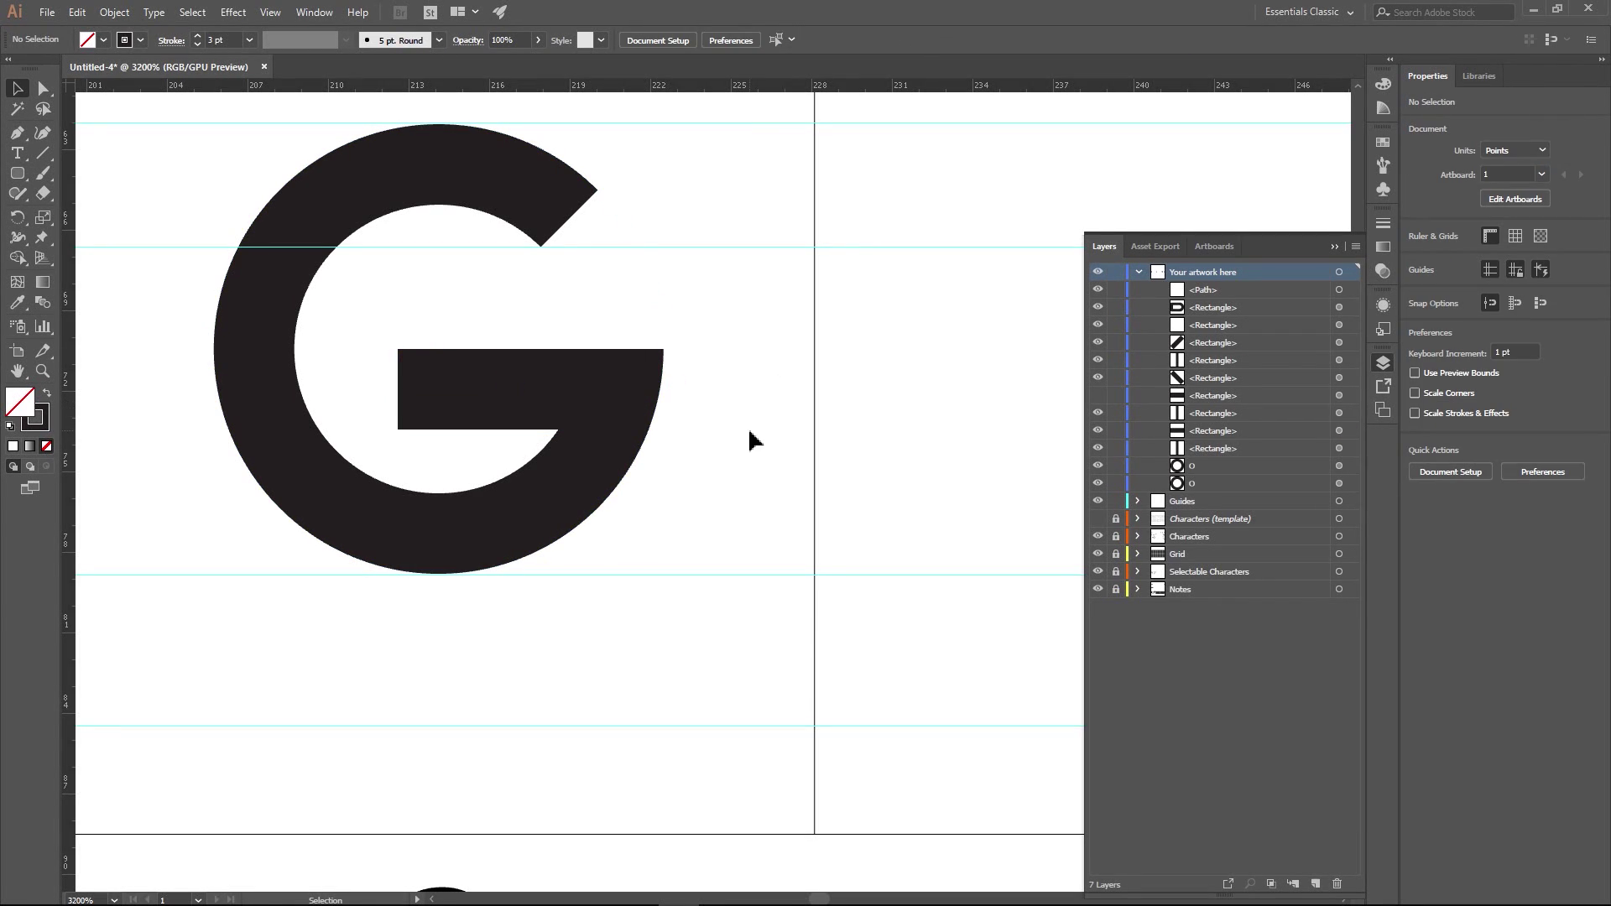
# - Shorten the G's crossbar from its inner end so that it starts at the circle's centre, and deselect it
pyautogui.click(398, 374)
pyautogui.moveTo(399, 388); pyautogui.dragTo(439, 388)
pyautogui.click(780, 447)
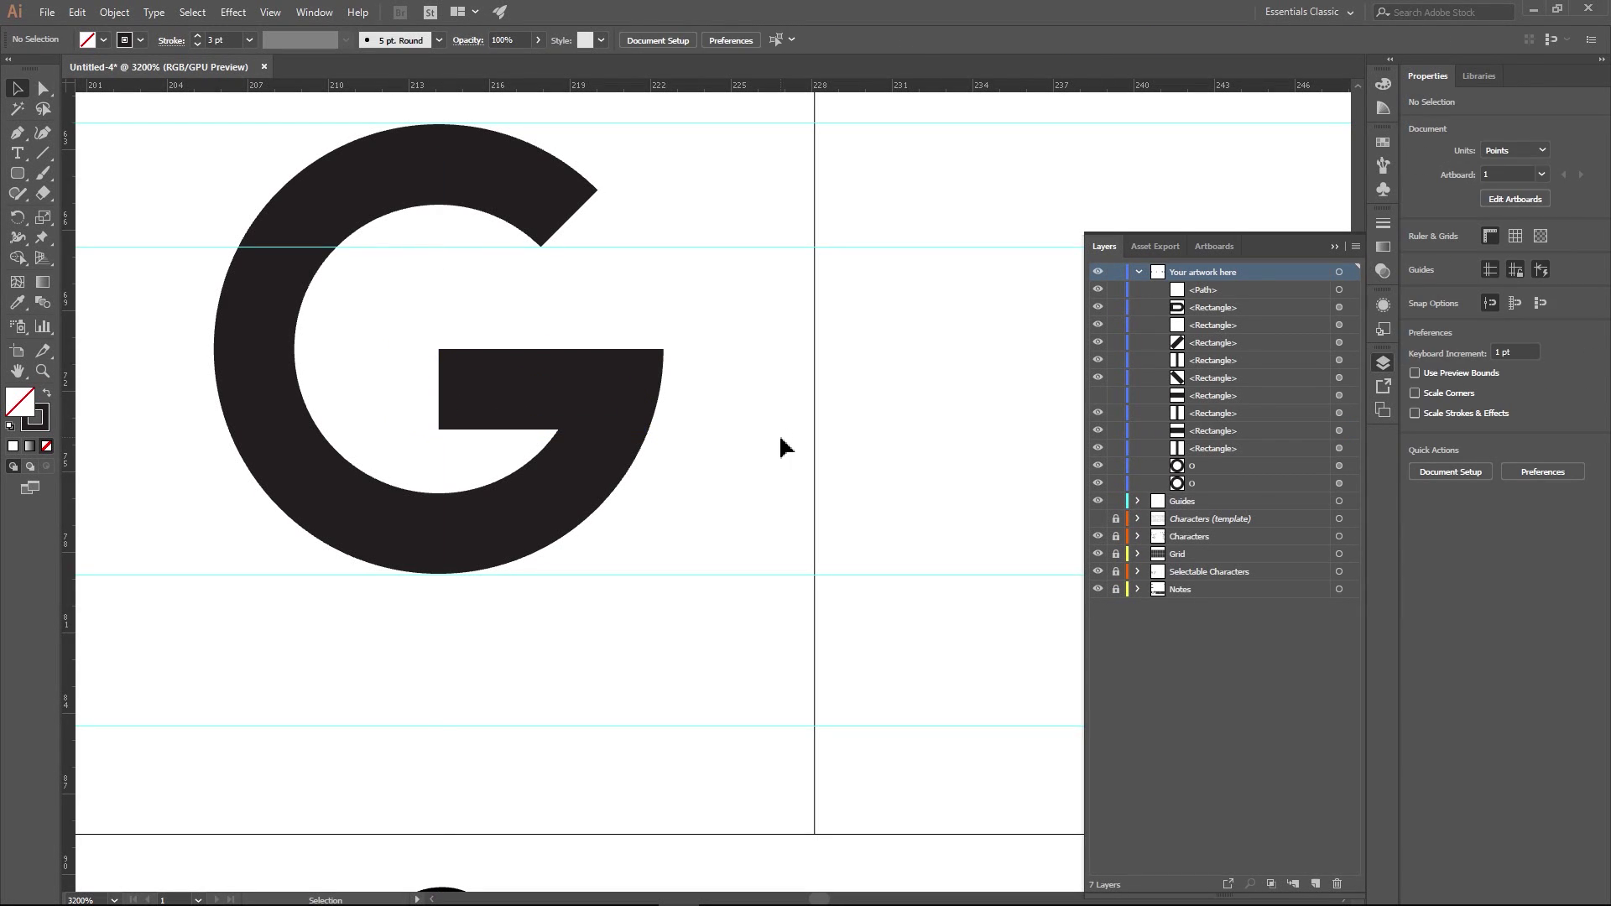
pyautogui.scroll(-4, 791, 360)
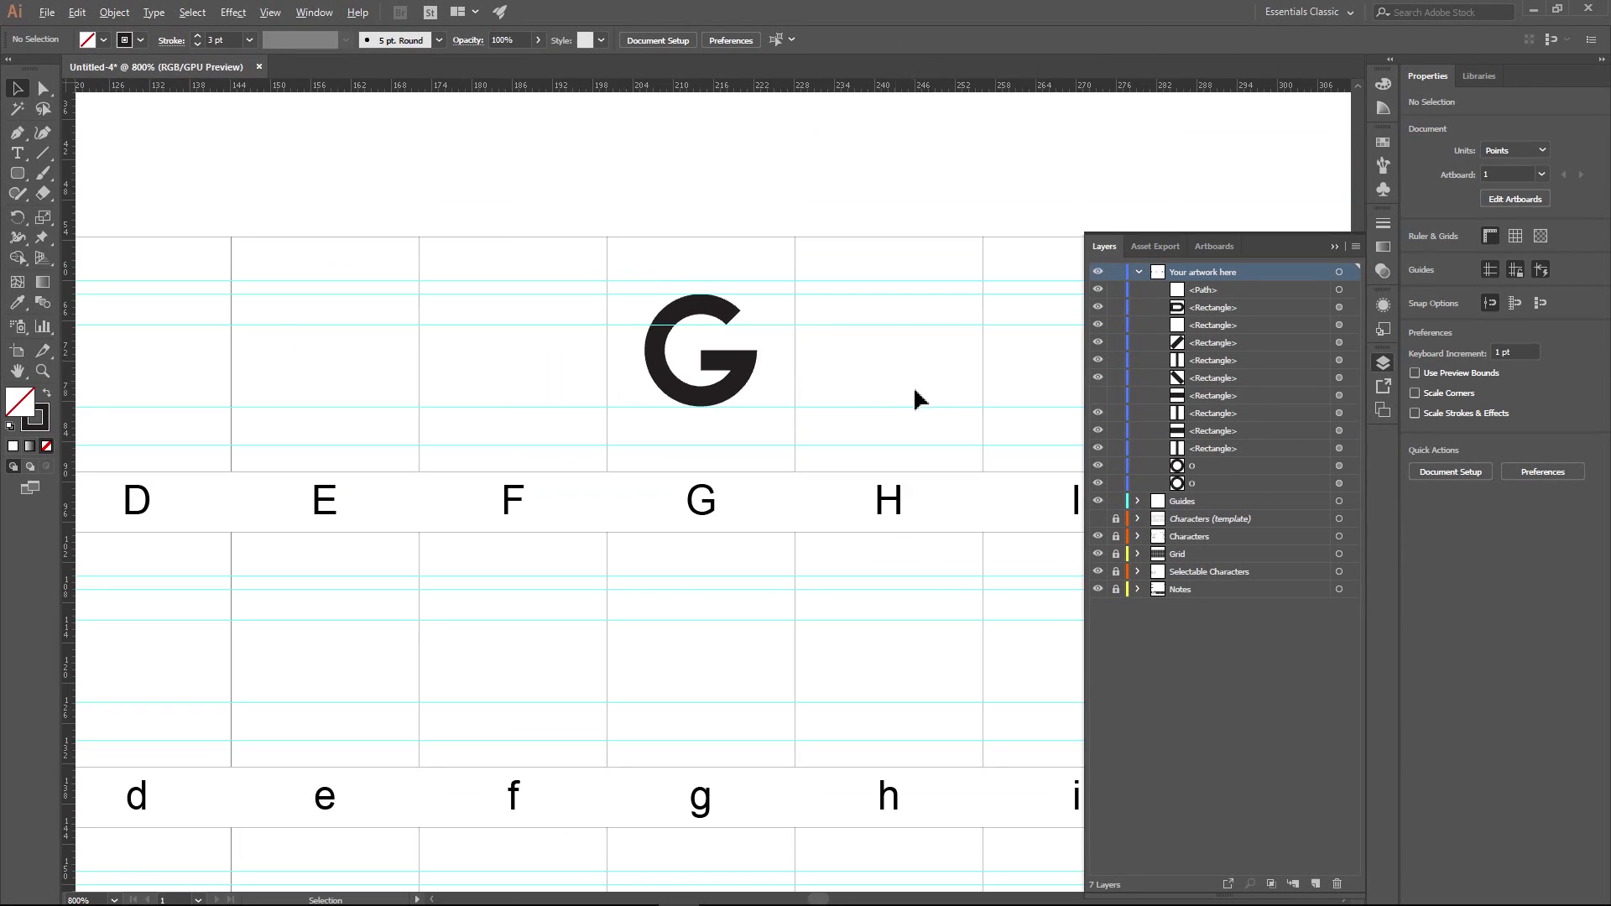
pyautogui.scroll(-4, 938, 392)
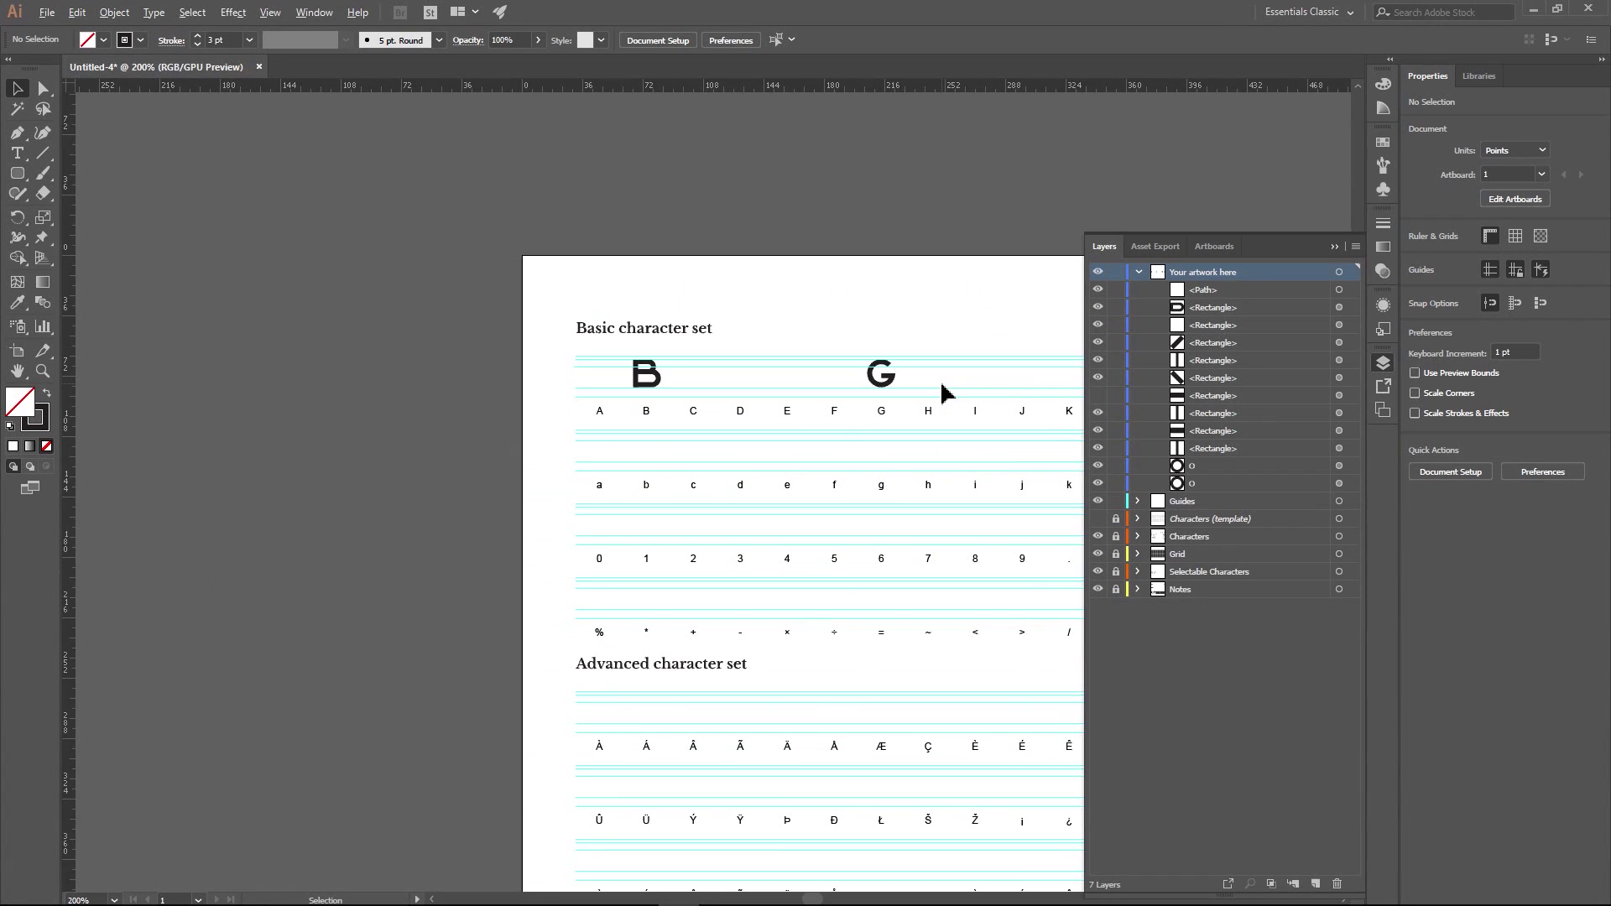
pyautogui.moveTo(939, 392); pyautogui.dragTo(593, 392)
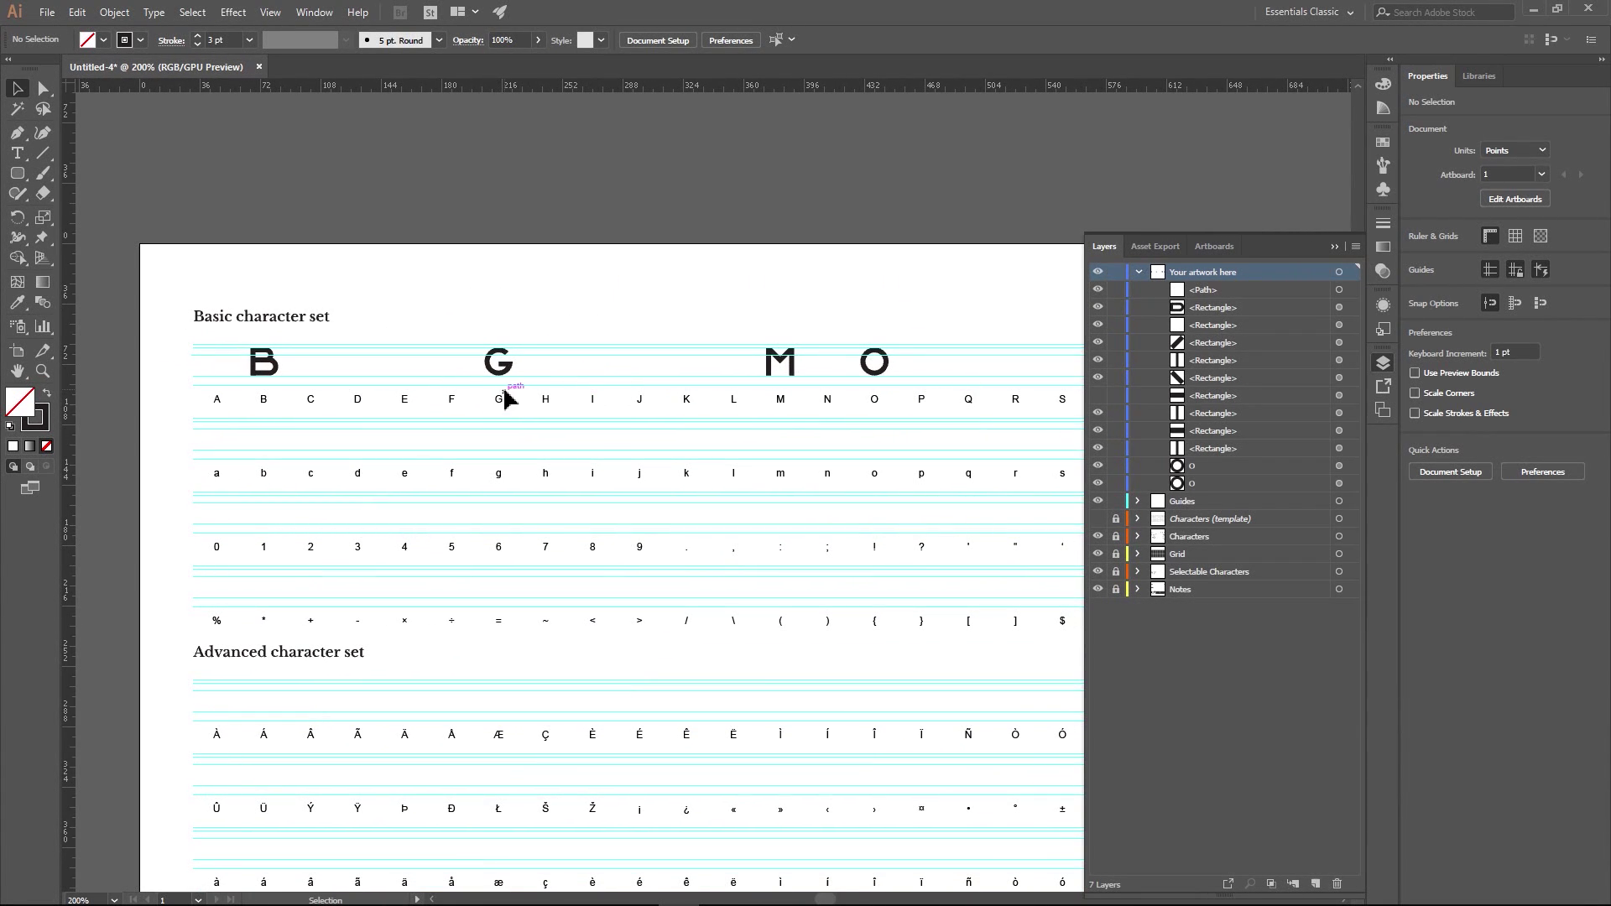
# - Open the Pathfinder options beside the G and select the white wedge over its gap
pyautogui.scroll(5, 509, 397)
pyautogui.moveTo(550, 299); pyautogui.dragTo(773, 492)
pyautogui.scroll(3, 701, 425)
pyautogui.moveTo(726, 380); pyautogui.dragTo(780, 430)
pyautogui.click(705, 361)
pyautogui.click(705, 406)
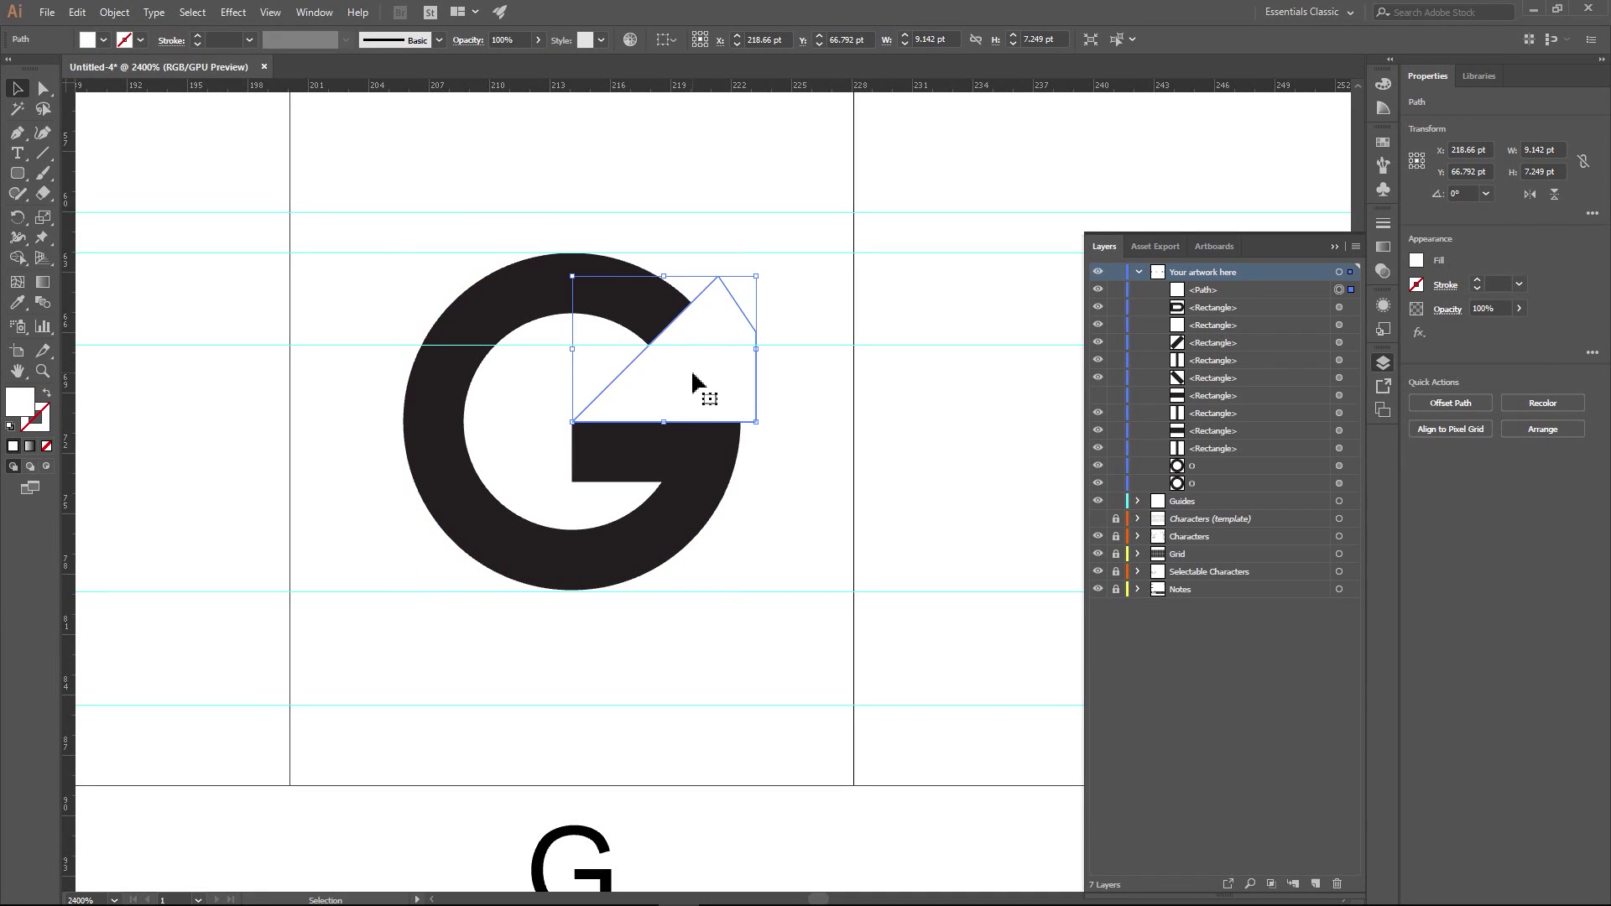
pyautogui.click(314, 13)
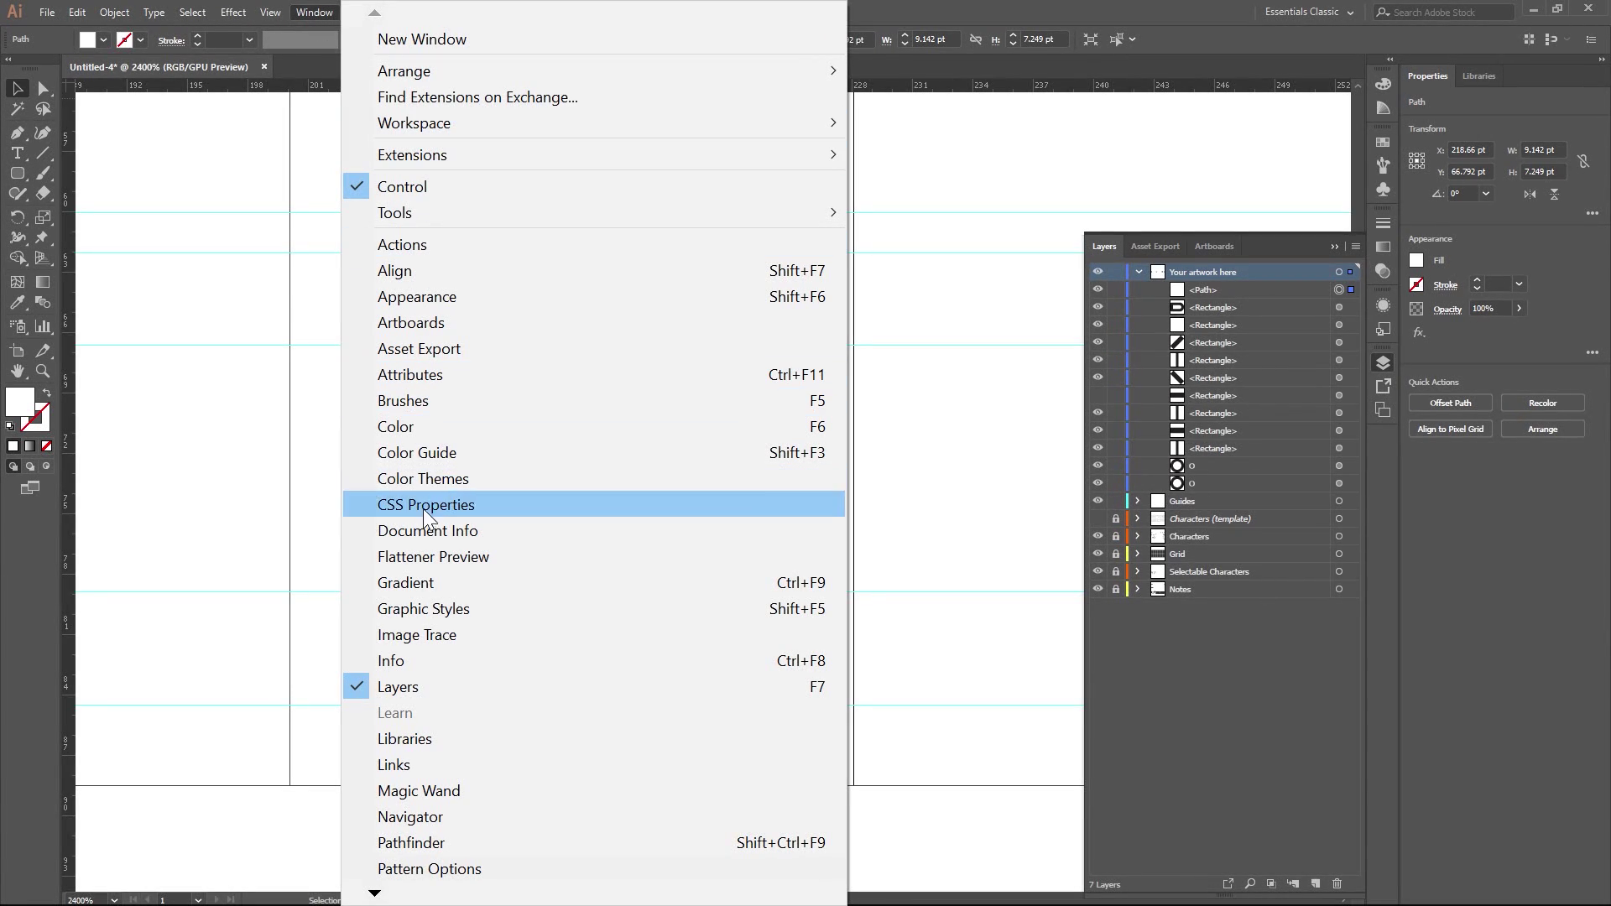
pyautogui.click(417, 836)
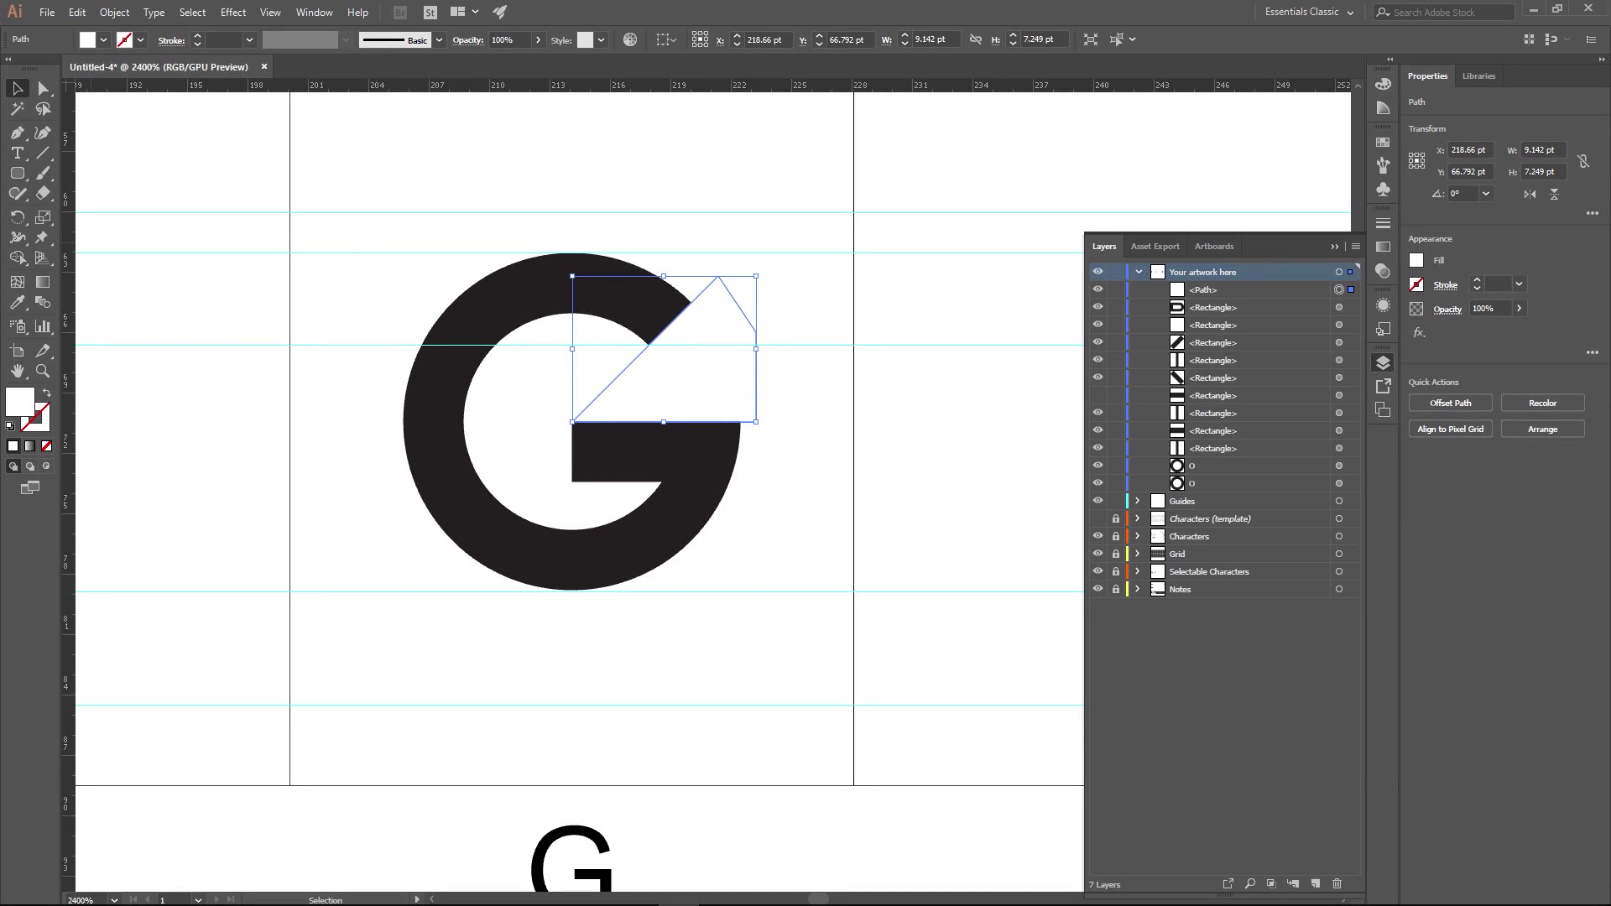
pyautogui.moveTo(852, 412); pyautogui.dragTo(369, 163)
pyautogui.click(695, 214)
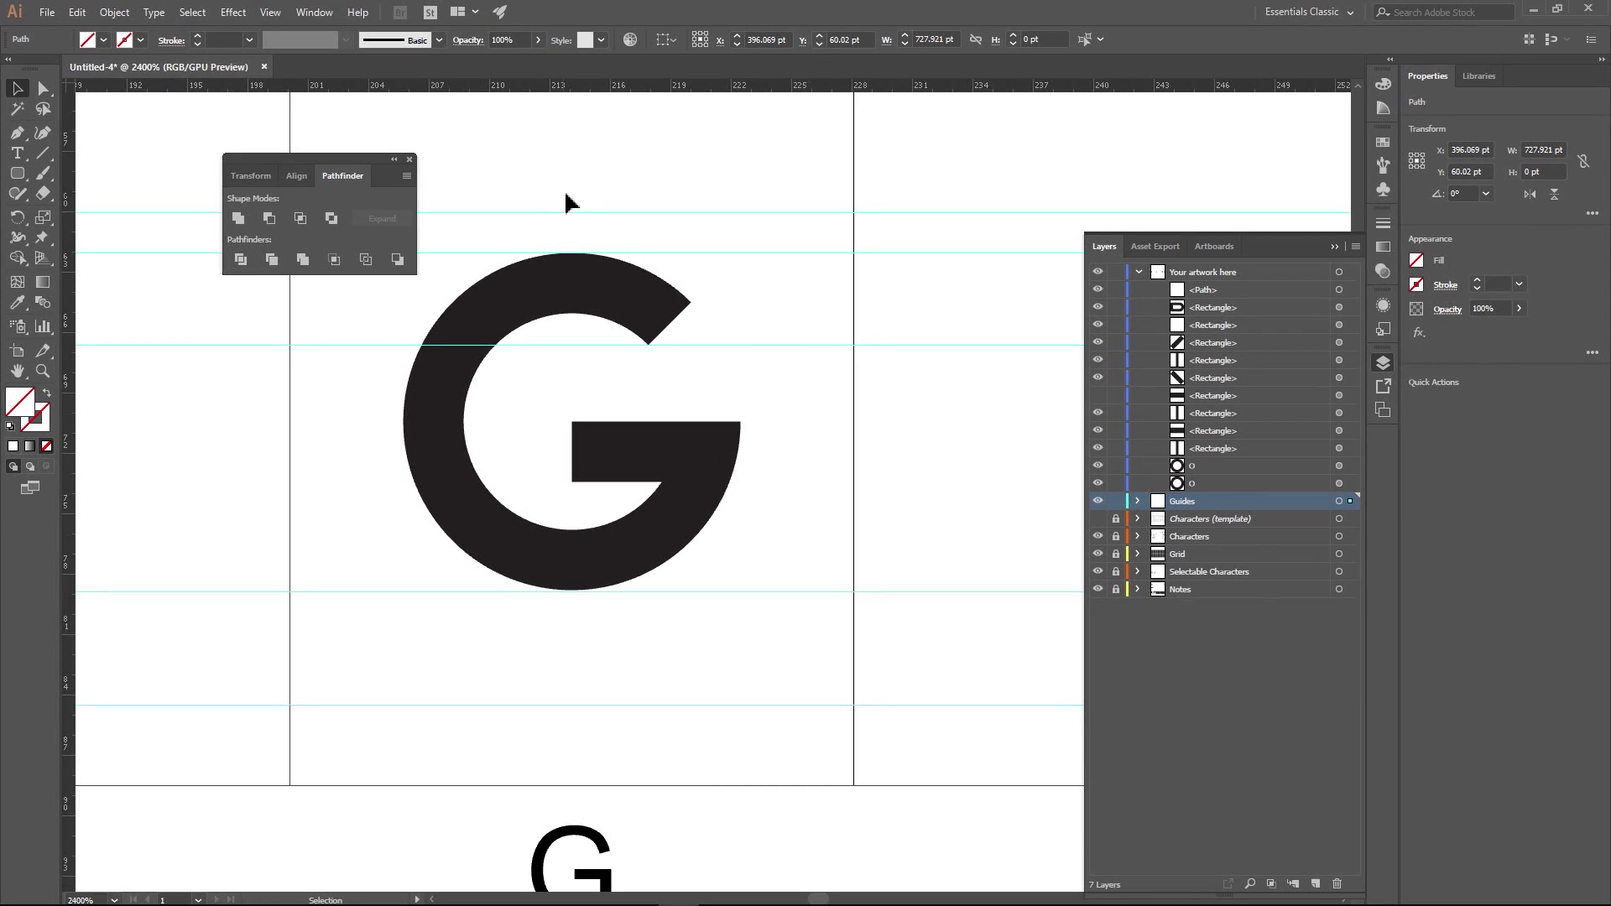
pyautogui.click(702, 378)
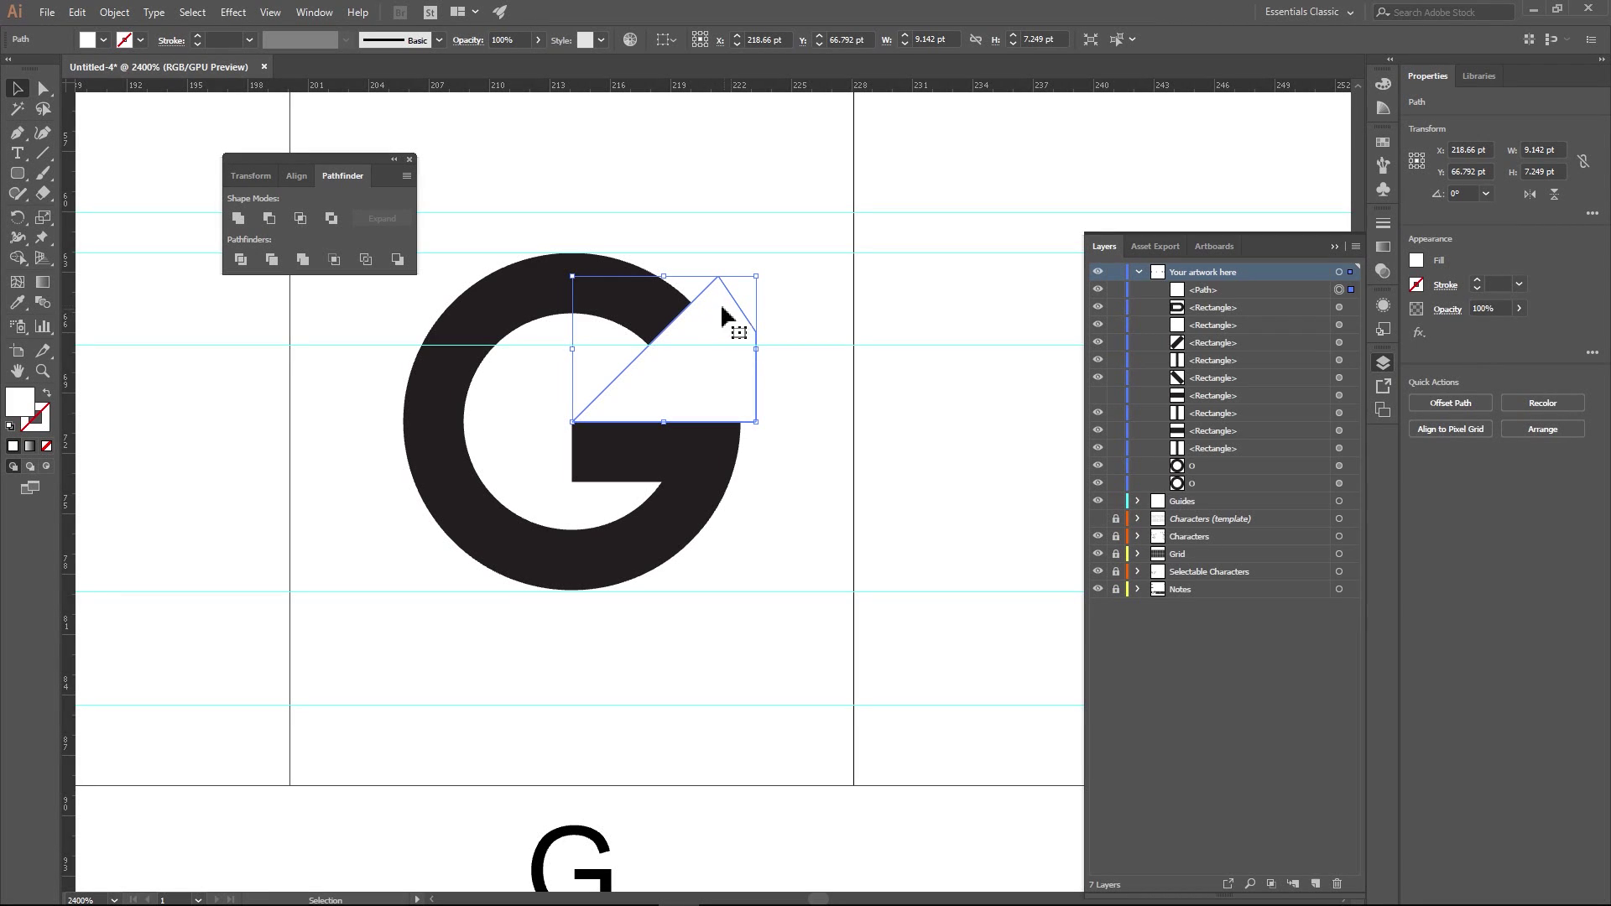
# - Outline the stroke of the G's circle to turn it into a filled compound path
pyautogui.click(512, 307)
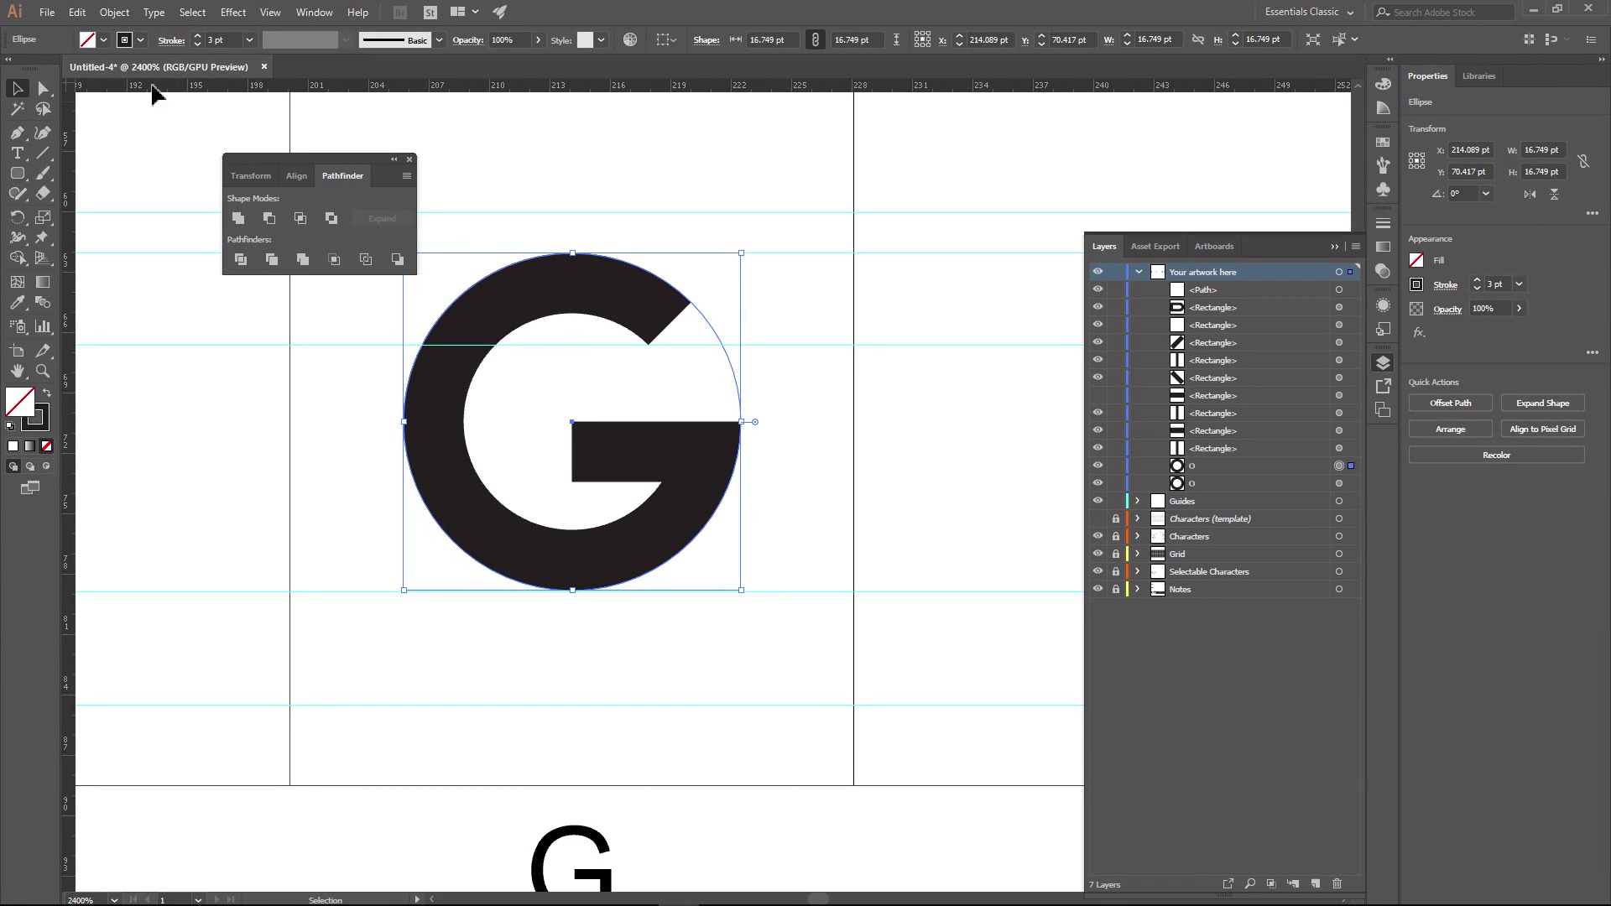
pyautogui.click(114, 11)
pyautogui.moveTo(376, 535)
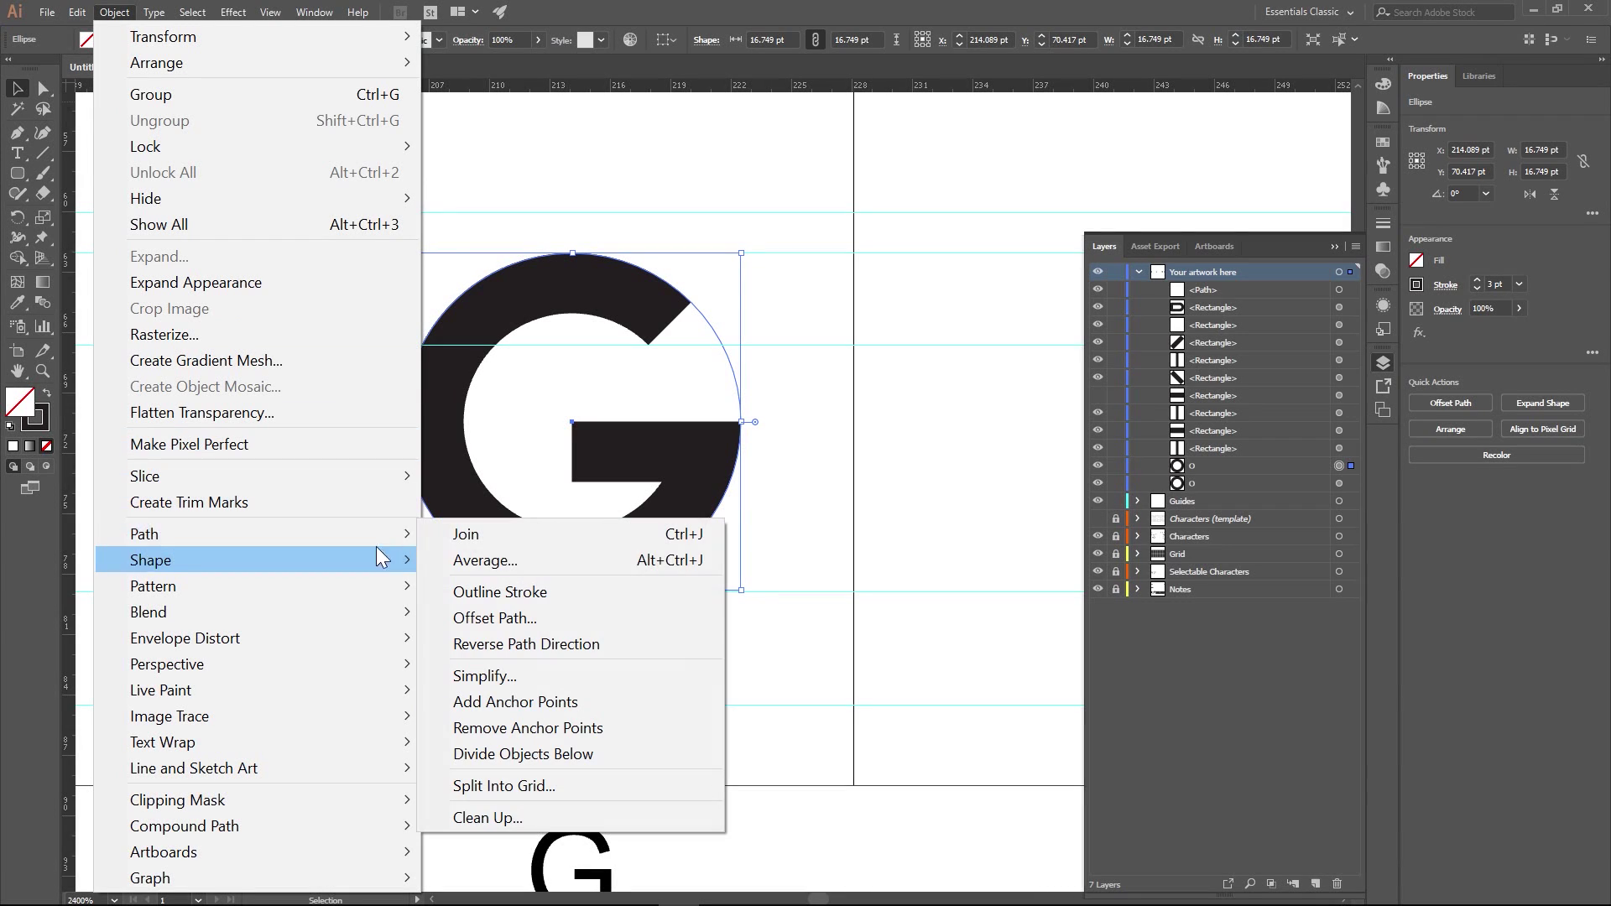
pyautogui.click(507, 589)
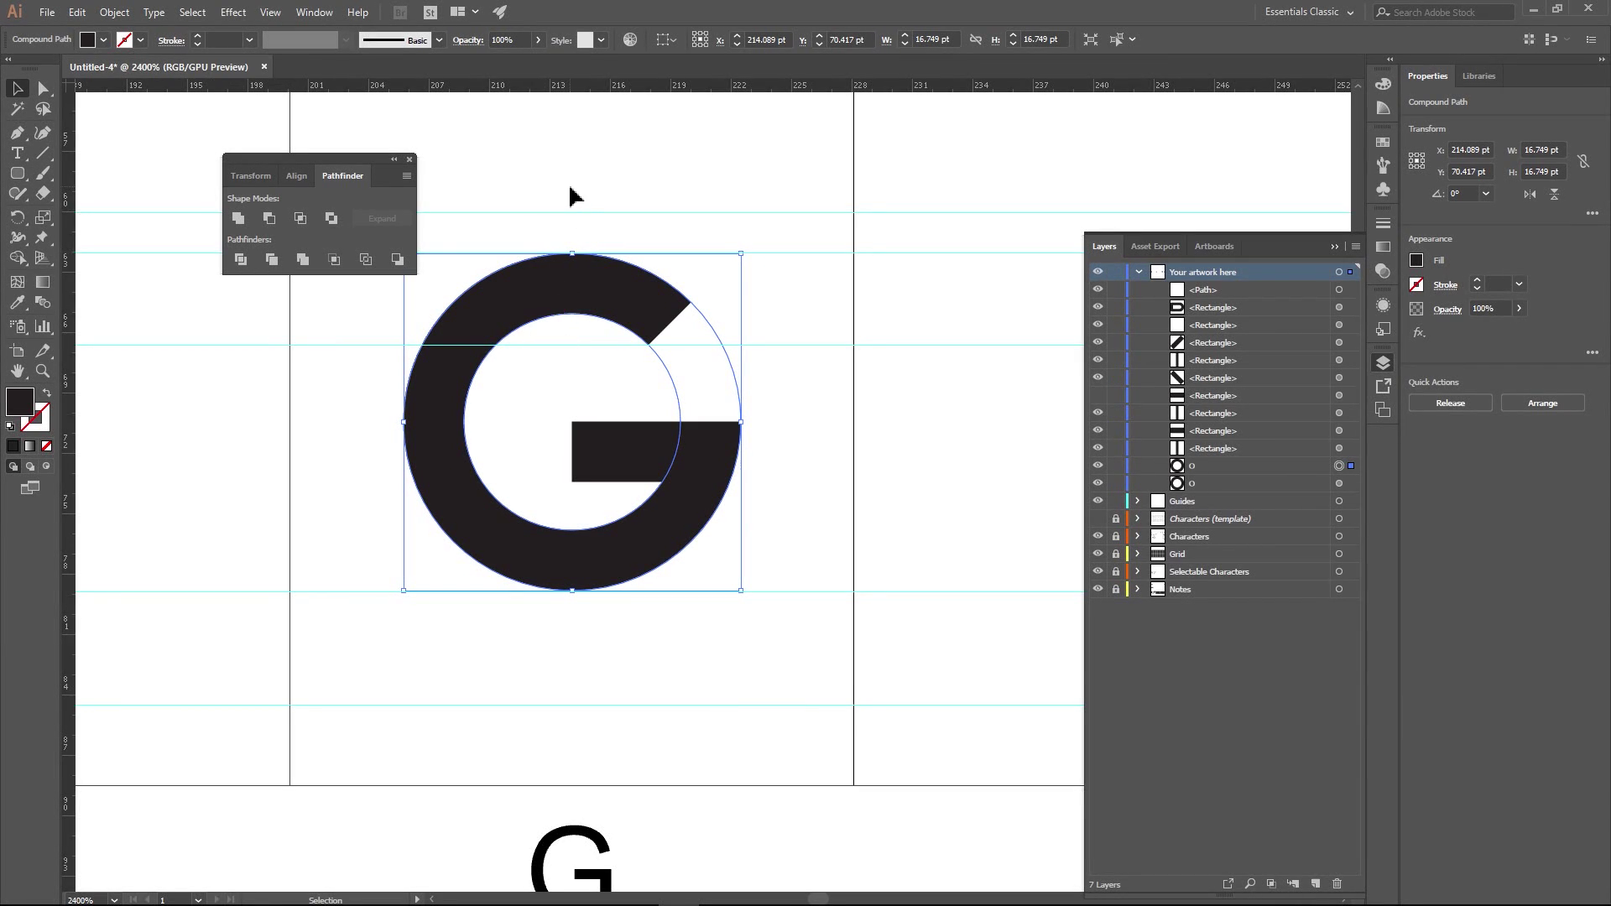
# - Subtract the white wedge from the G's outlined circle with Pathfinder's Minus Front, and deselect the result
pyautogui.click(698, 359)
pyautogui.click(674, 344)
pyautogui.keyDown('shift'); pyautogui.click(633, 317); pyautogui.keyUp('shift')
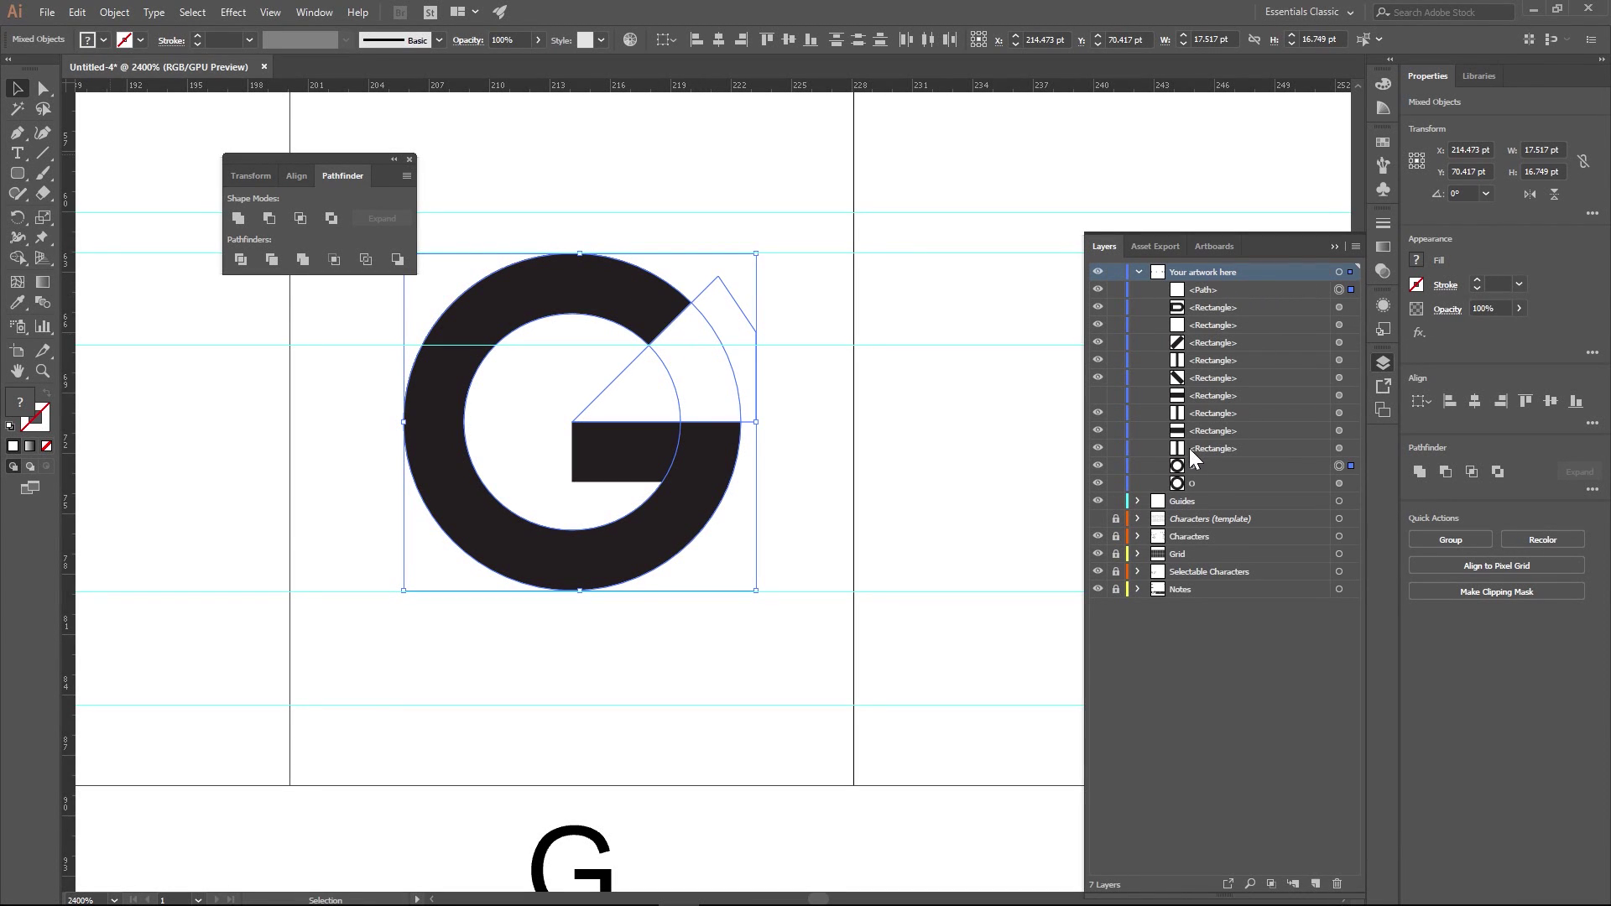
pyautogui.click(268, 220)
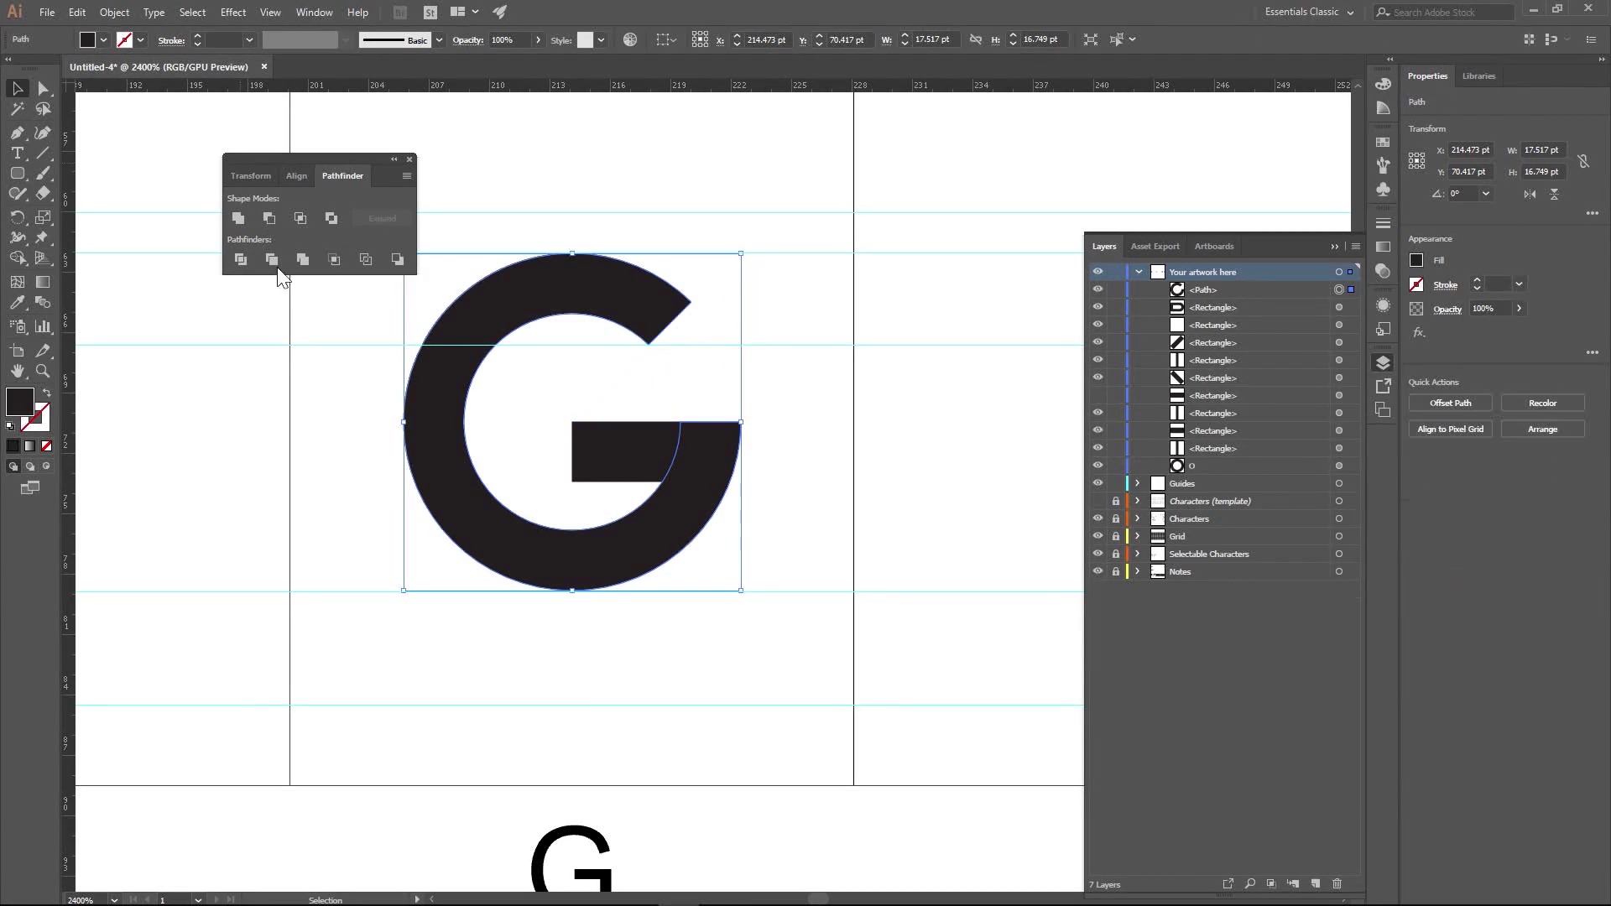
pyautogui.click(302, 513)
pyautogui.moveTo(752, 345)
pyautogui.mouseDown()
pyautogui.moveTo(702, 386)
pyautogui.moveTo(763, 338)
pyautogui.mouseUp()
pyautogui.click(701, 375)
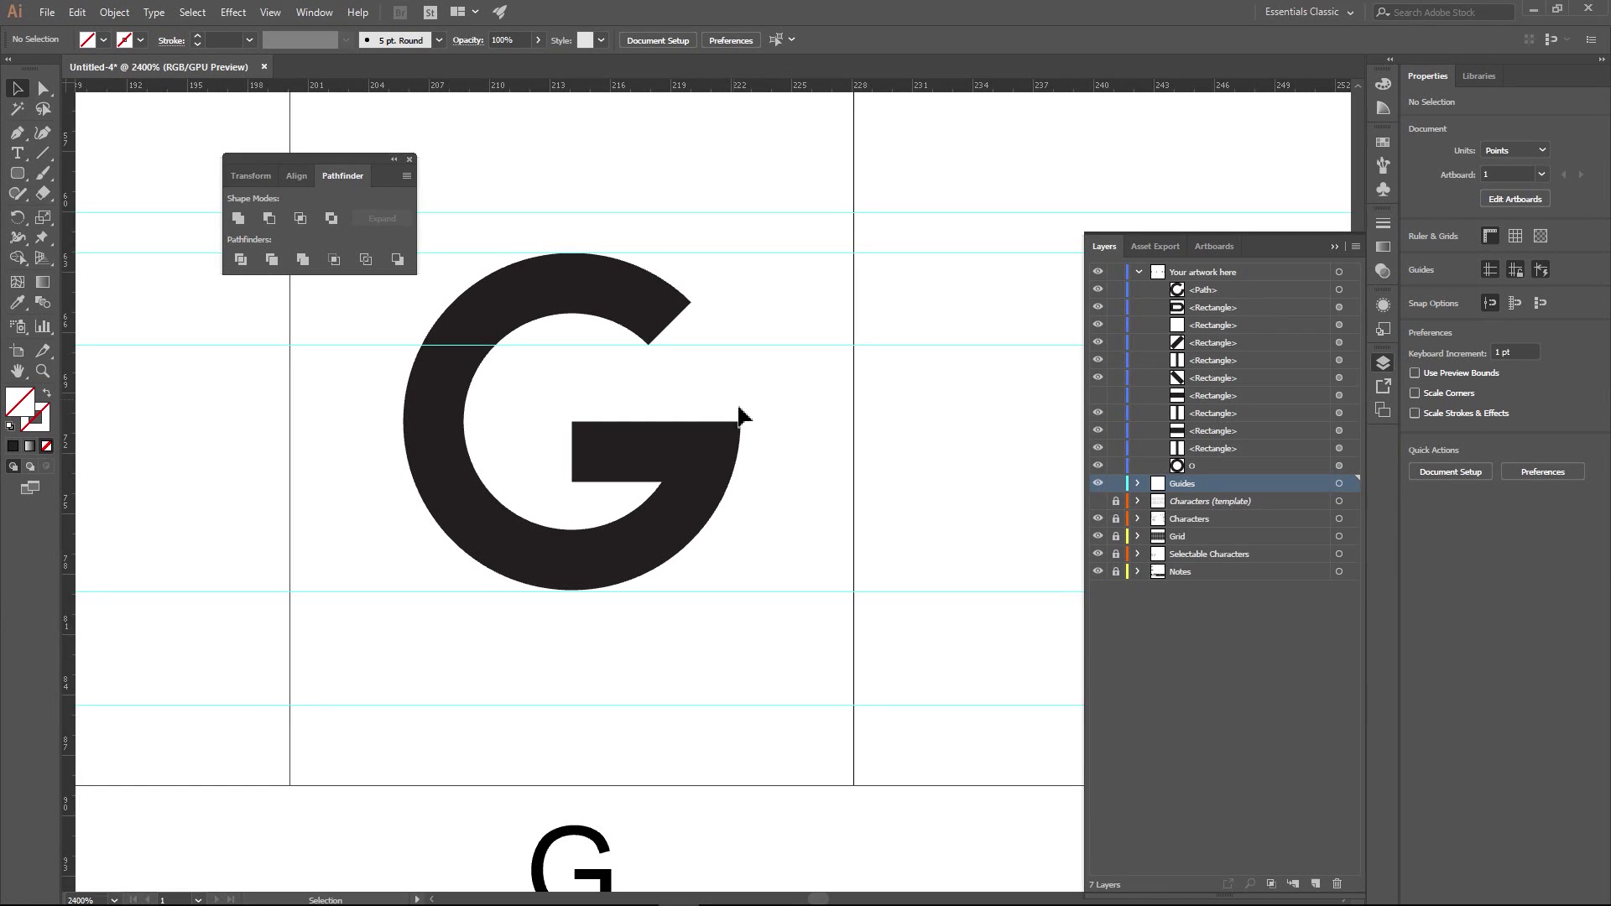
# - Compare the G with the B, M and O in the basic character set and view the lowercase o cell
pyautogui.scroll(-5, 781, 406)
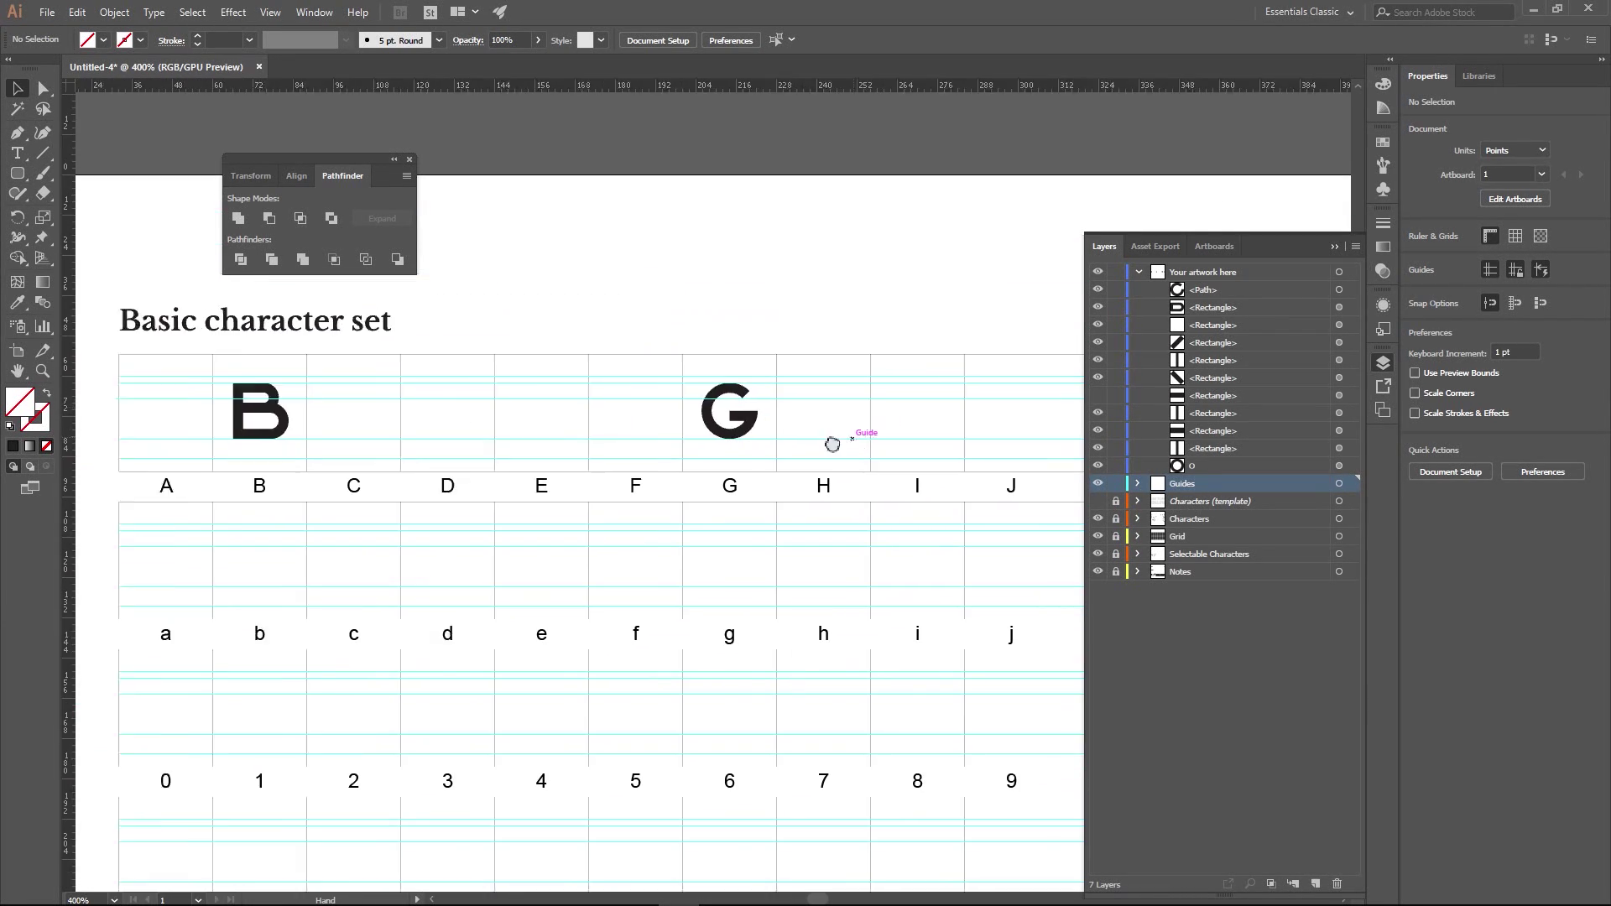
pyautogui.moveTo(831, 442); pyautogui.dragTo(701, 424)
pyautogui.scroll(-1, 773, 403)
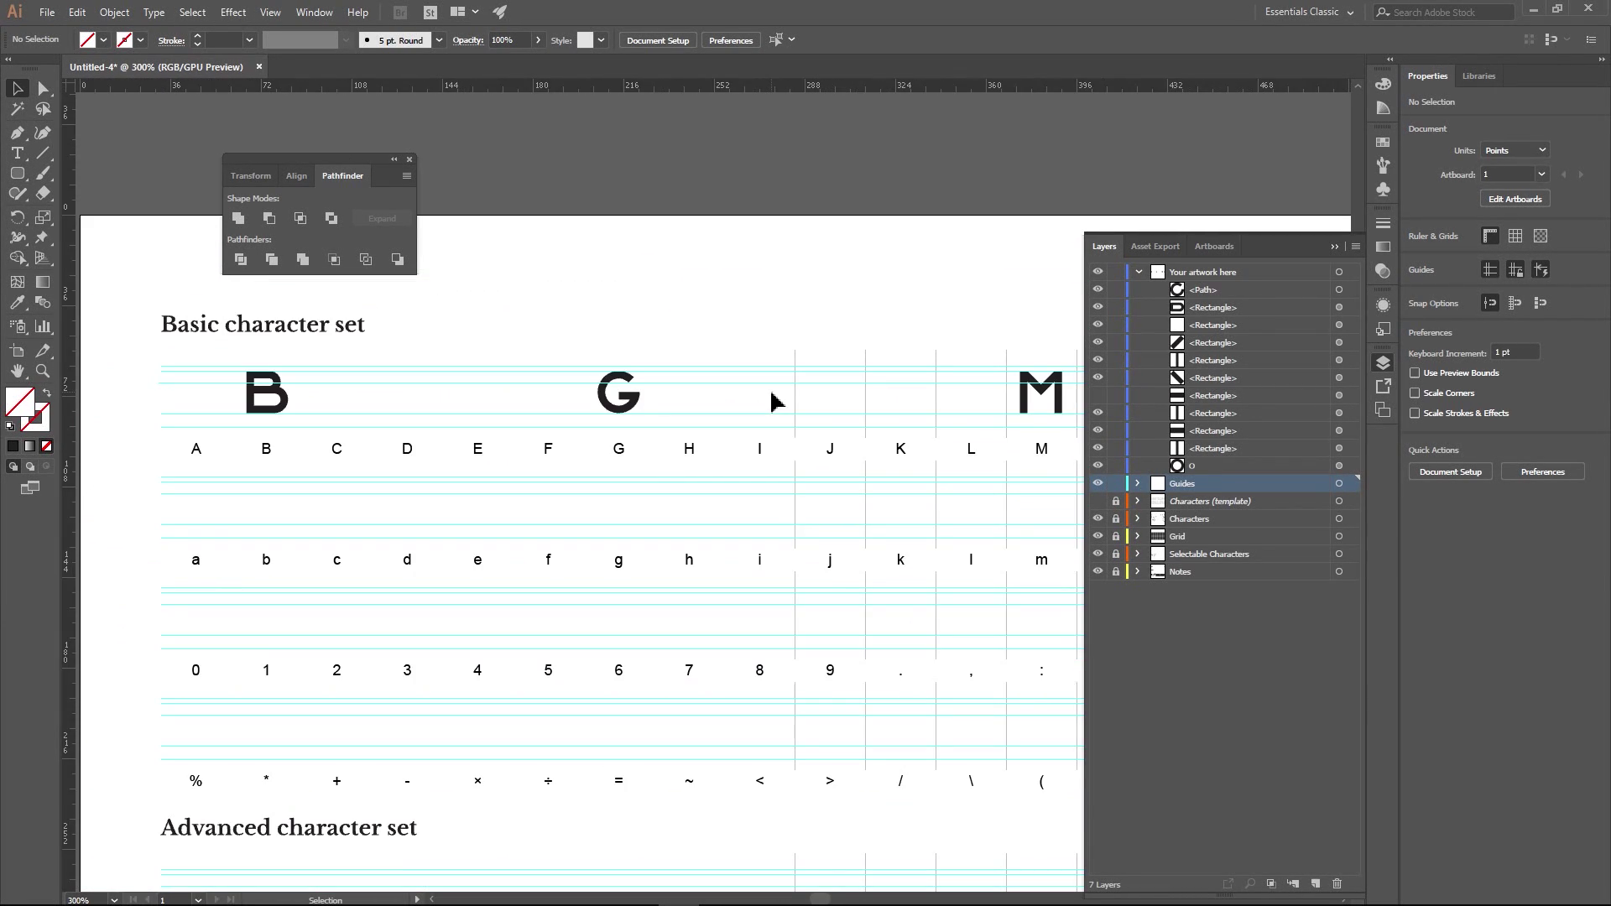
pyautogui.scroll(-1, 799, 403)
pyautogui.moveTo(828, 414); pyautogui.dragTo(706, 428)
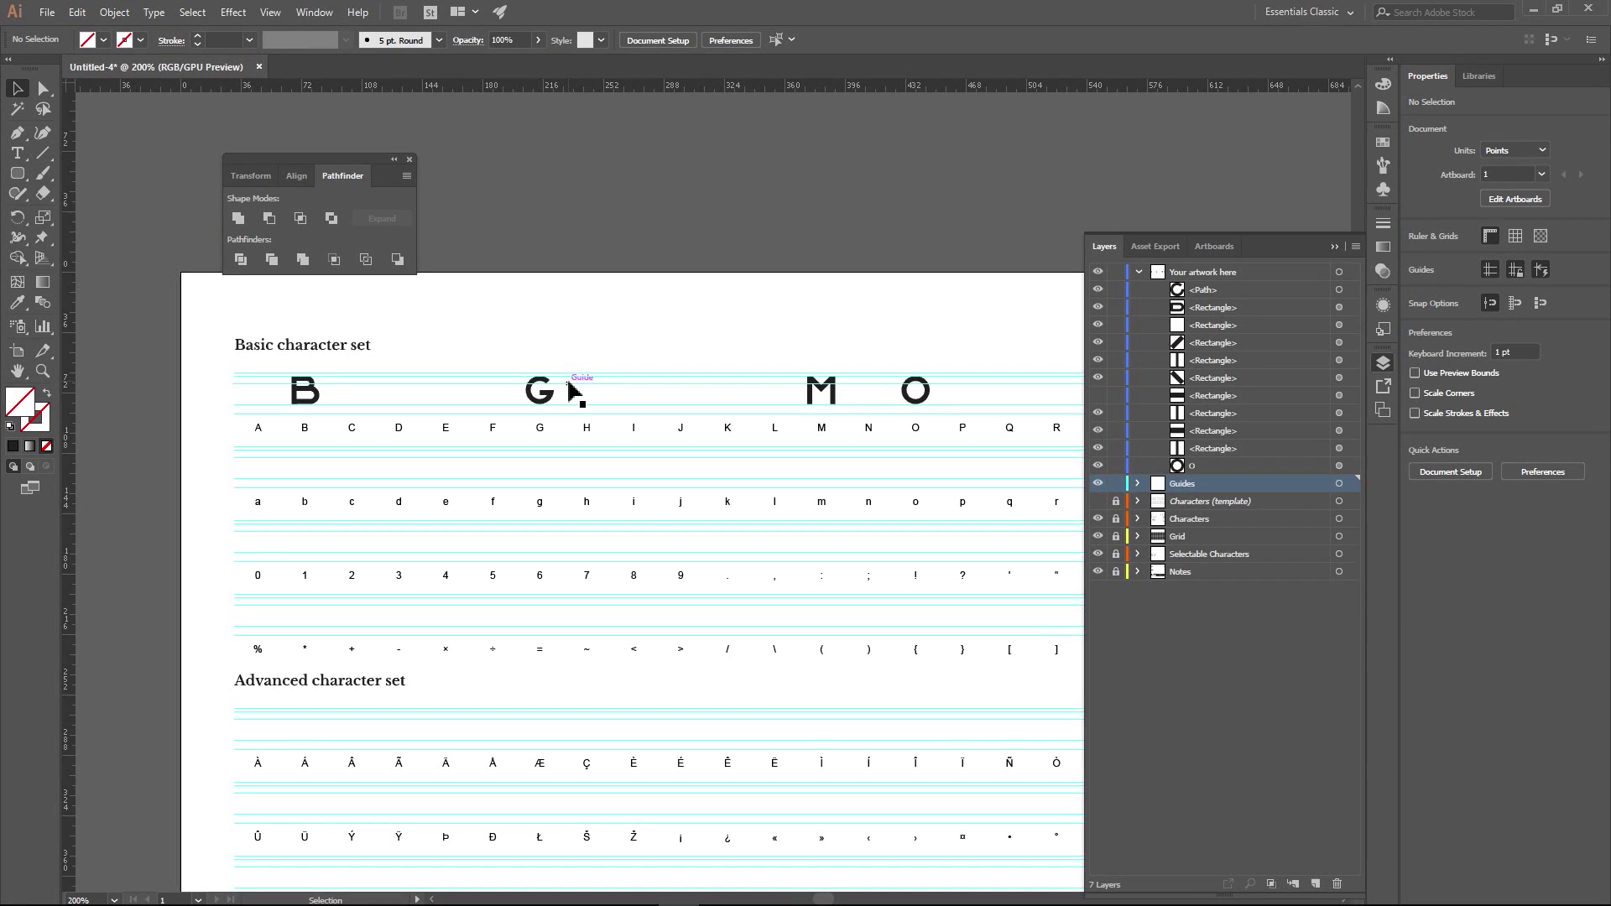
pyautogui.scroll(5, 958, 468)
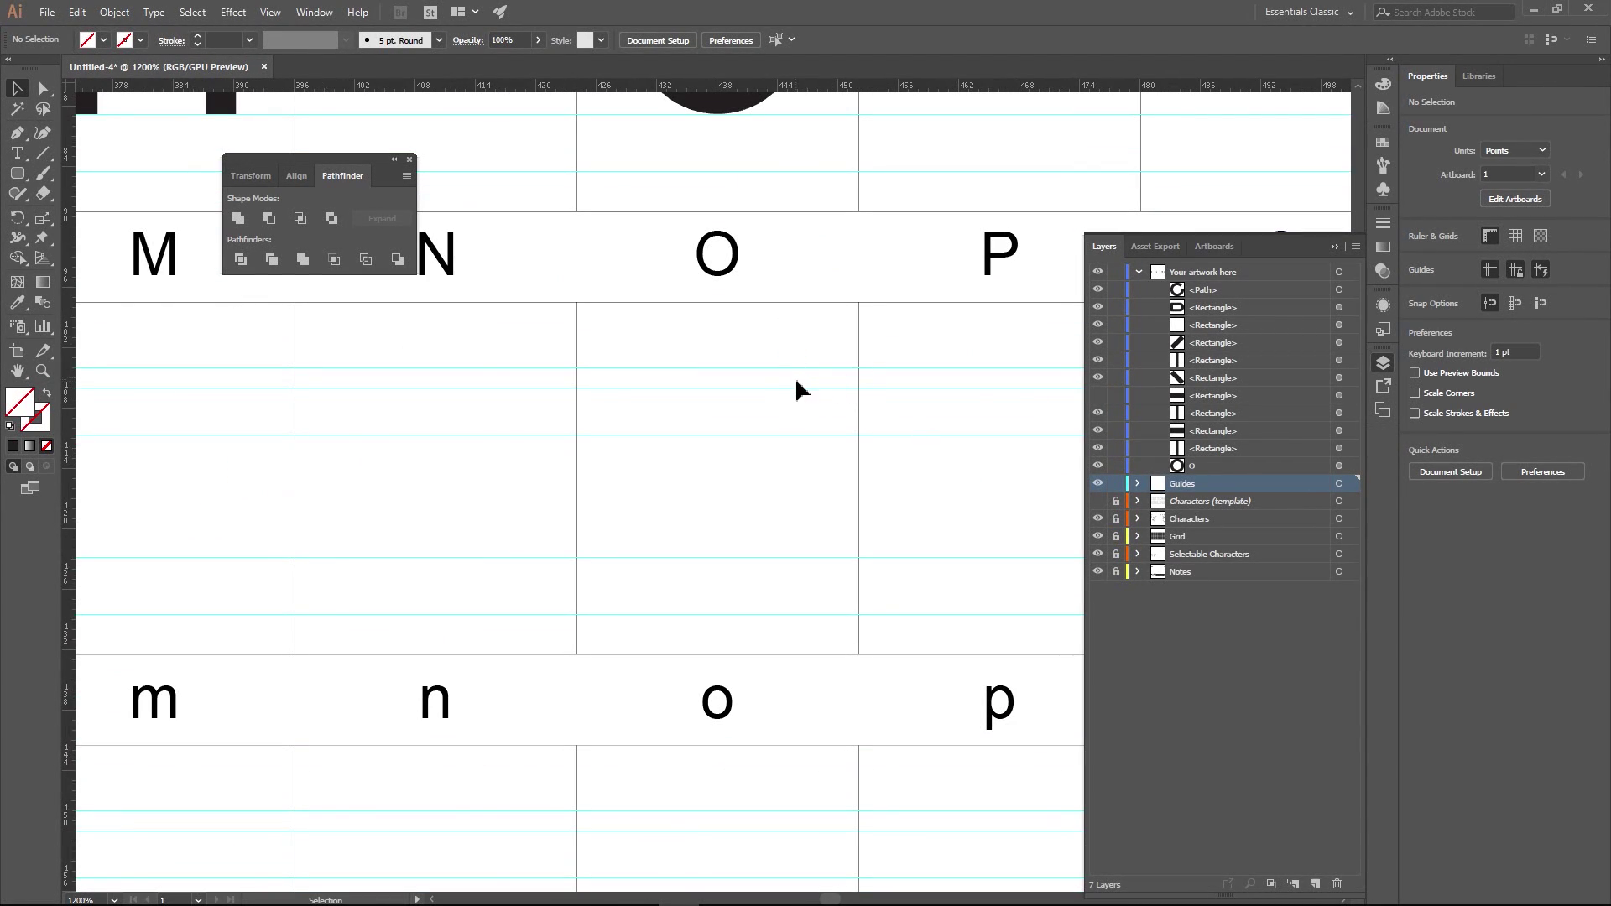
# - Outline the stroke of the uppercase O and place a copy of it in the lowercase o cell
pyautogui.scroll(3, 799, 381)
pyautogui.scroll(1, 801, 380)
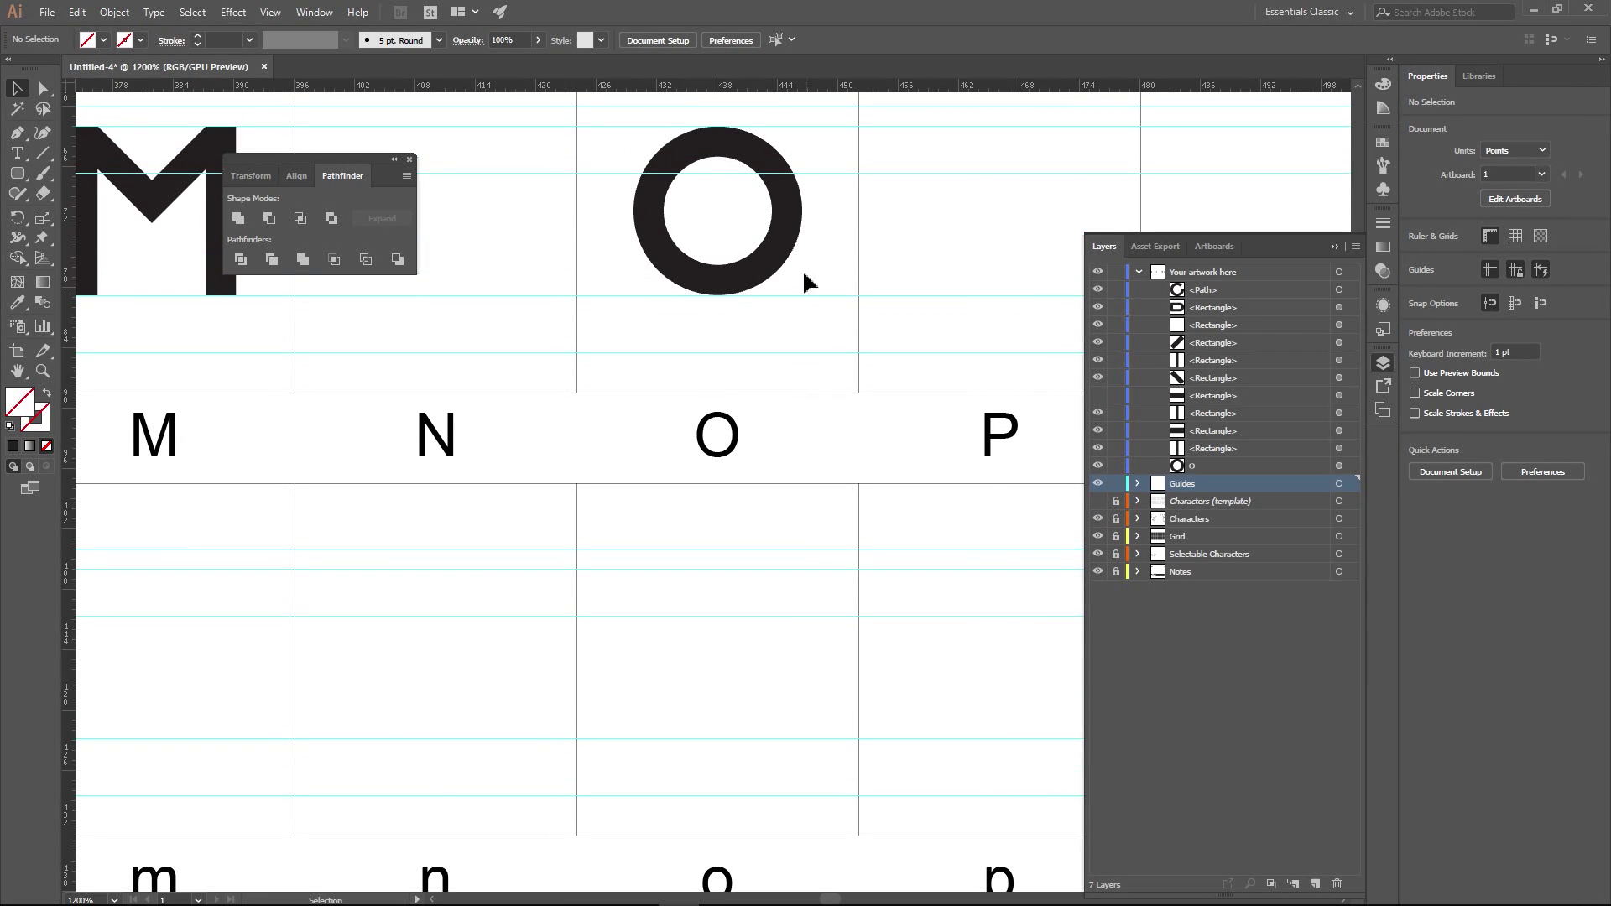
pyautogui.click(787, 220)
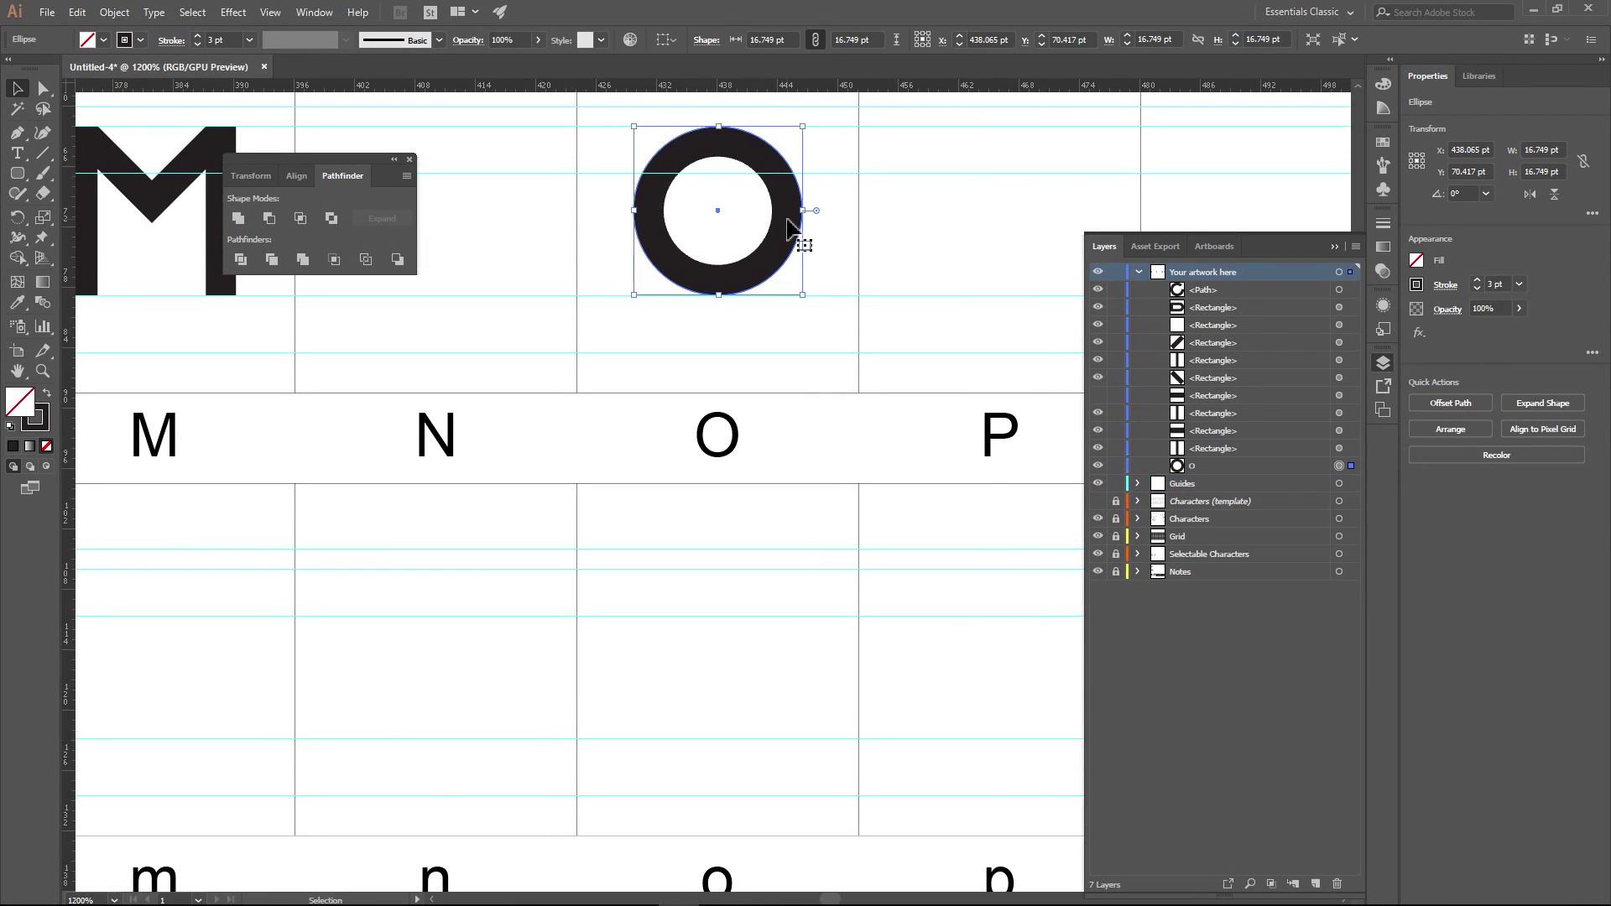
pyautogui.click(114, 12)
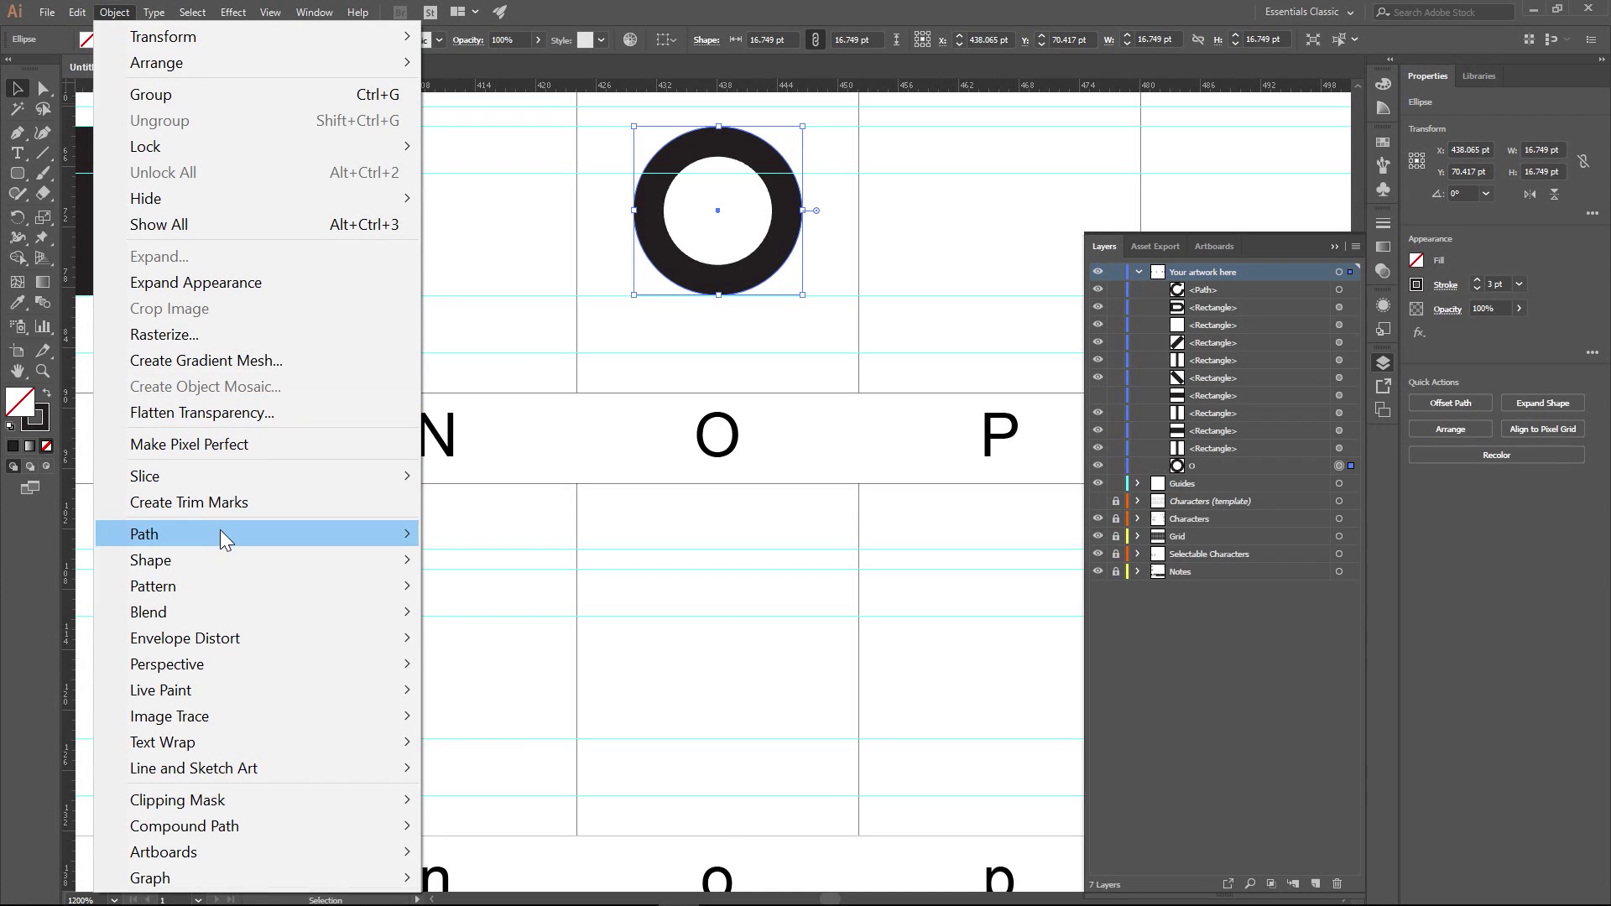
pyautogui.moveTo(220, 533)
pyautogui.click(525, 592)
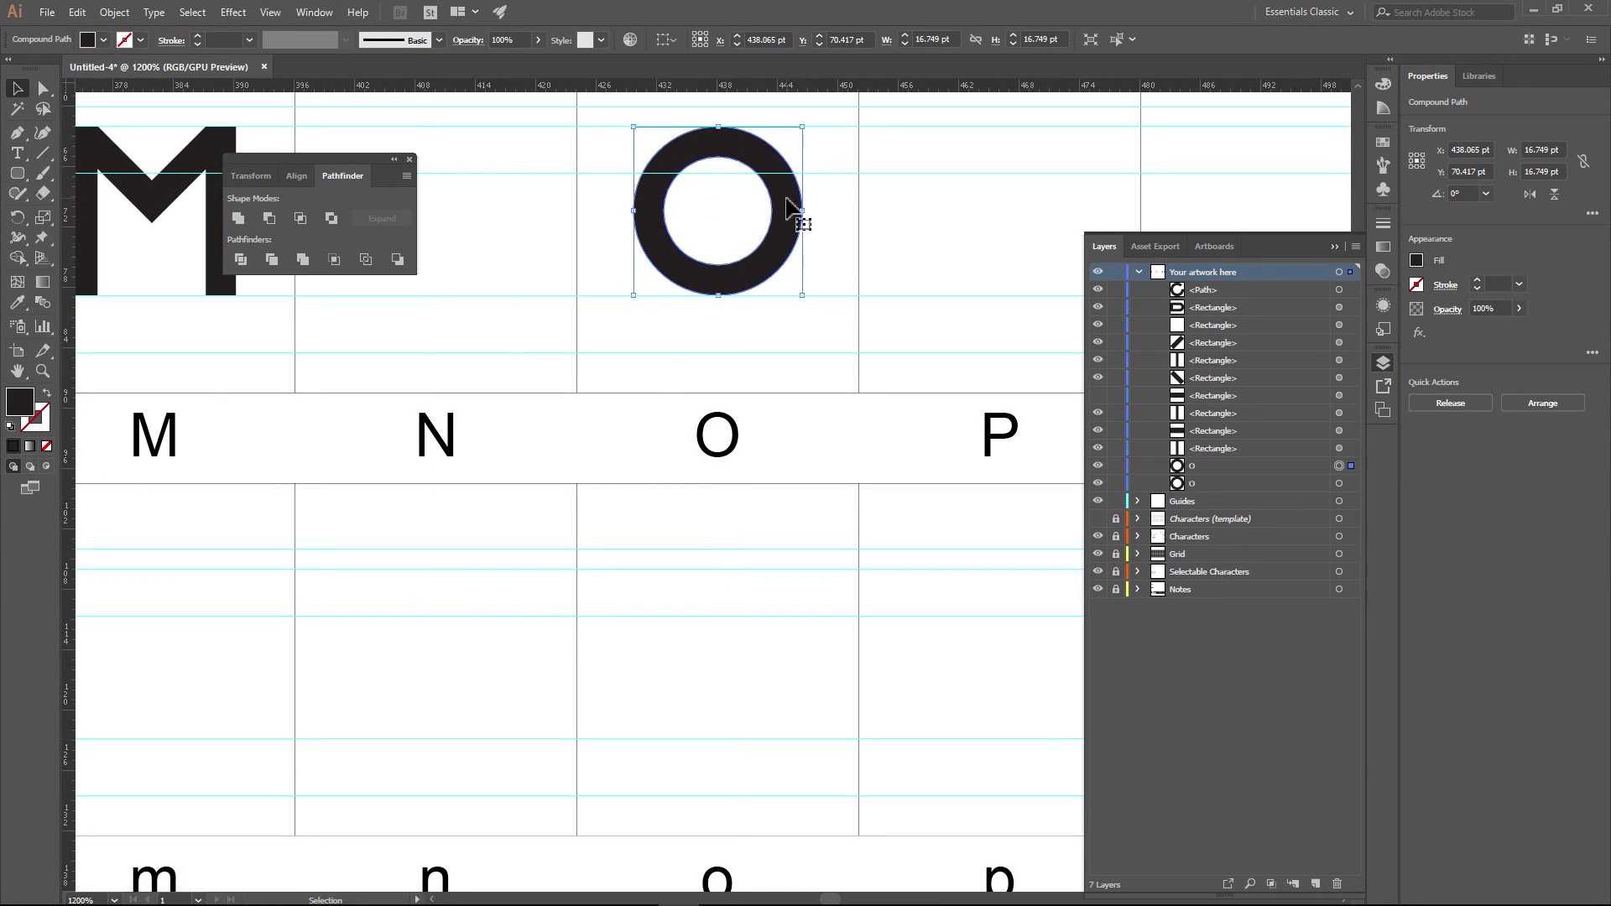
pyautogui.moveTo(794, 216); pyautogui.dragTo(789, 652)
pyautogui.scroll(3, 744, 669)
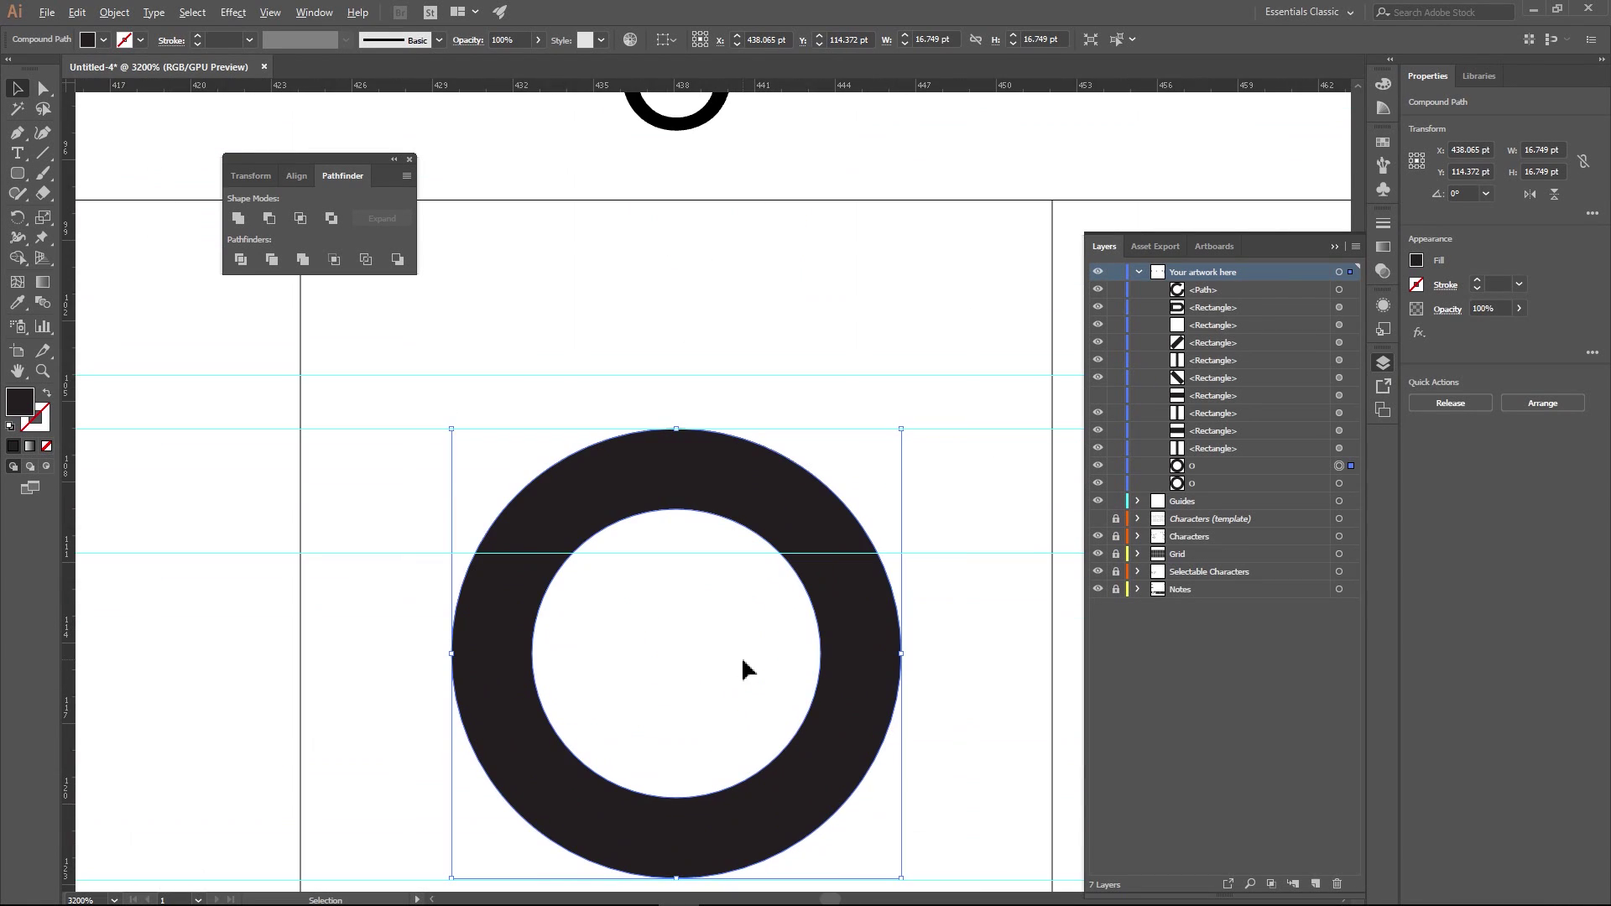
# - Undo the lowercase copy and the stroke outlining of the uppercase O
pyautogui.hotkey('ctrl', 'z')
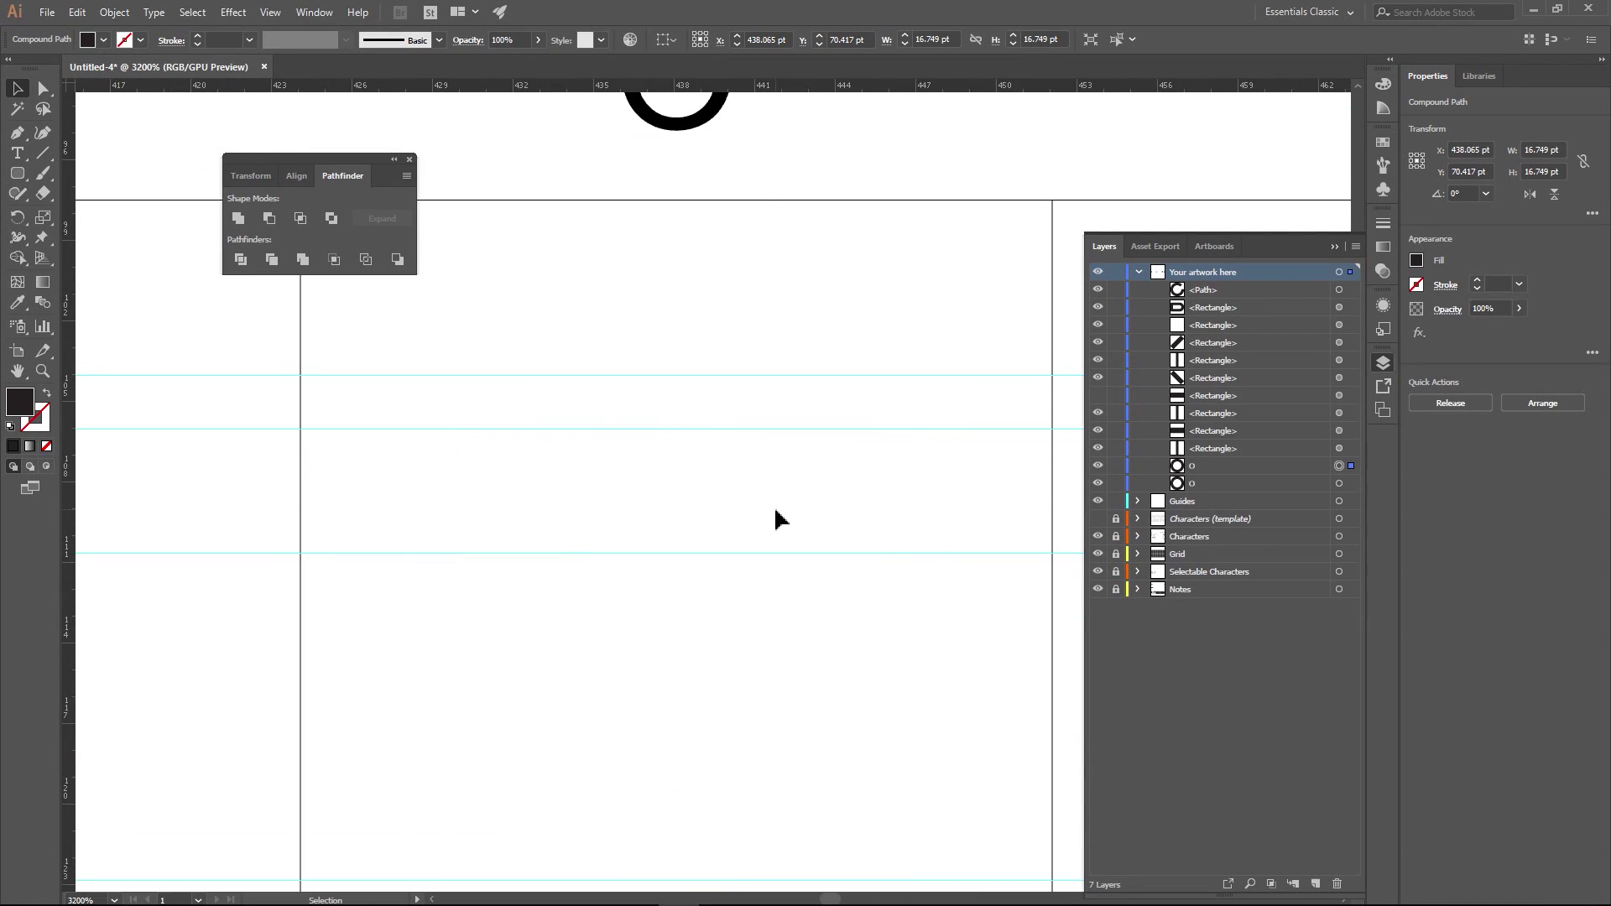
pyautogui.scroll(-4, 773, 506)
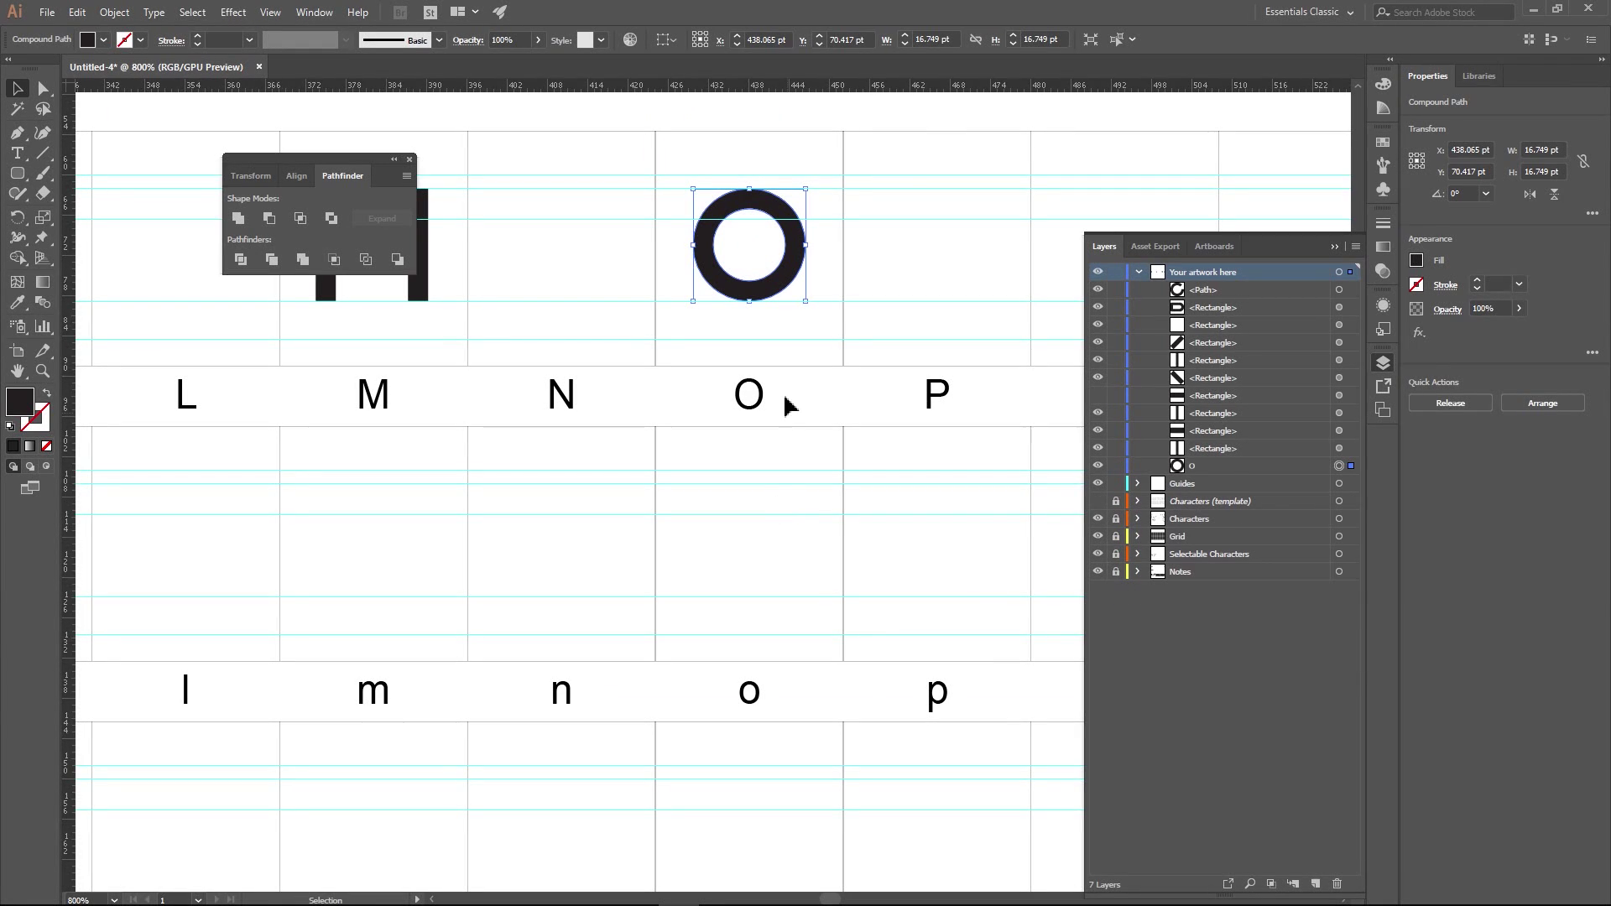
pyautogui.hotkey('ctrl', 'z')
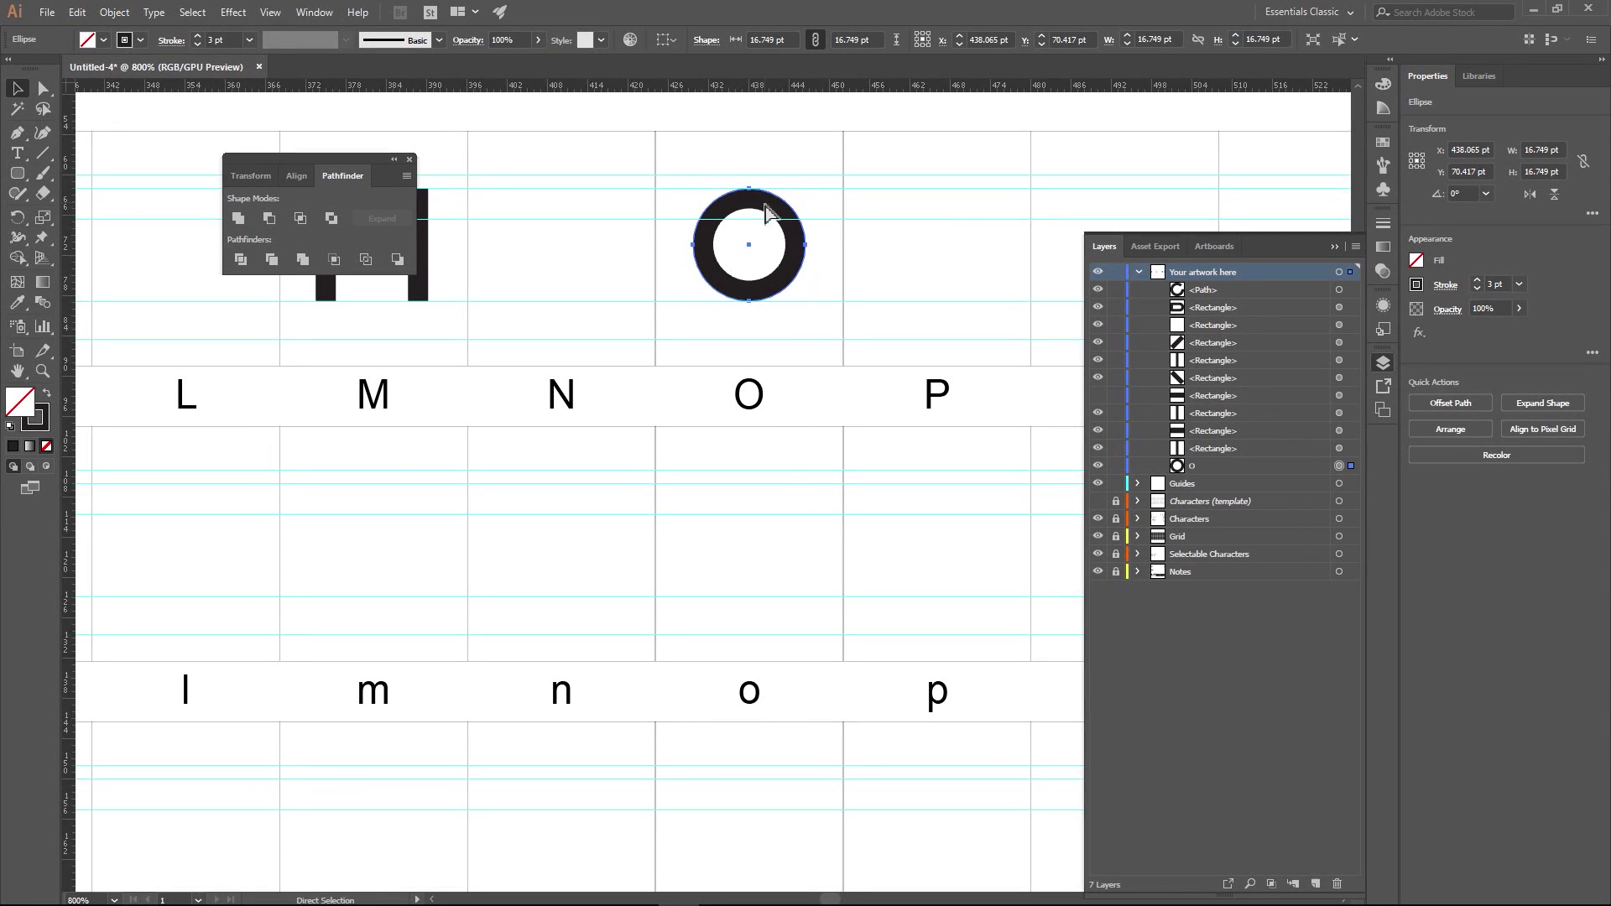
# - Duplicate the live-stroke uppercase O in place and move the duplicate straight down into the lowercase o cell
pyautogui.hotkey('ctrl', 'c')
pyautogui.hotkey('ctrl', 'f')
pyautogui.moveTo(762, 203); pyautogui.dragTo(781, 345)
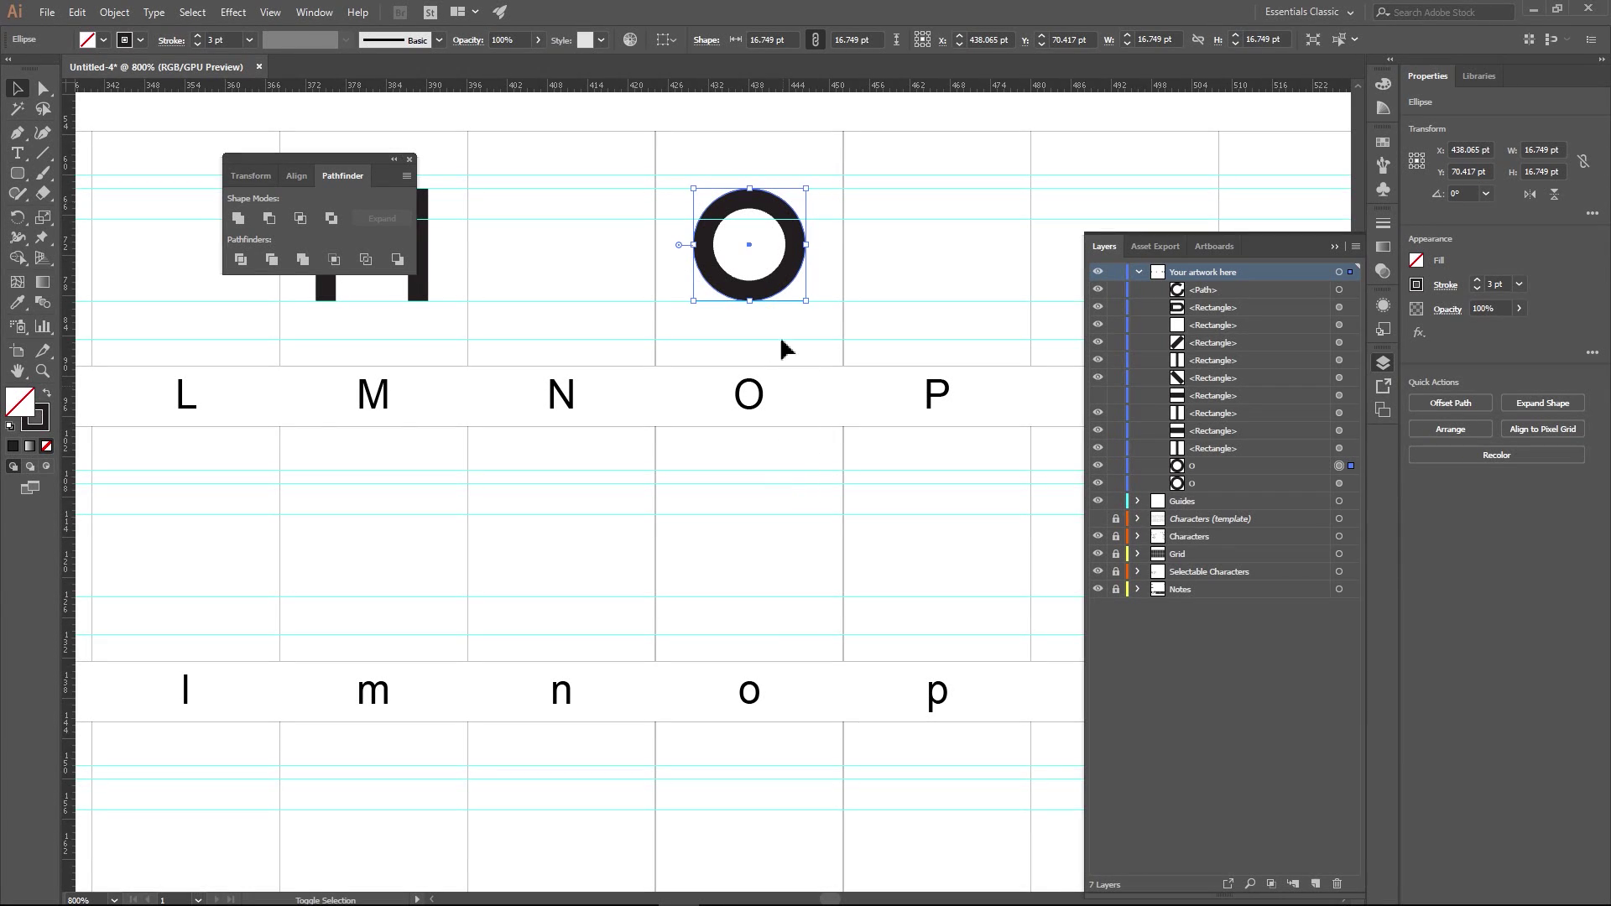
pyautogui.moveTo(773, 227); pyautogui.dragTo(783, 508)
pyautogui.scroll(4, 789, 564)
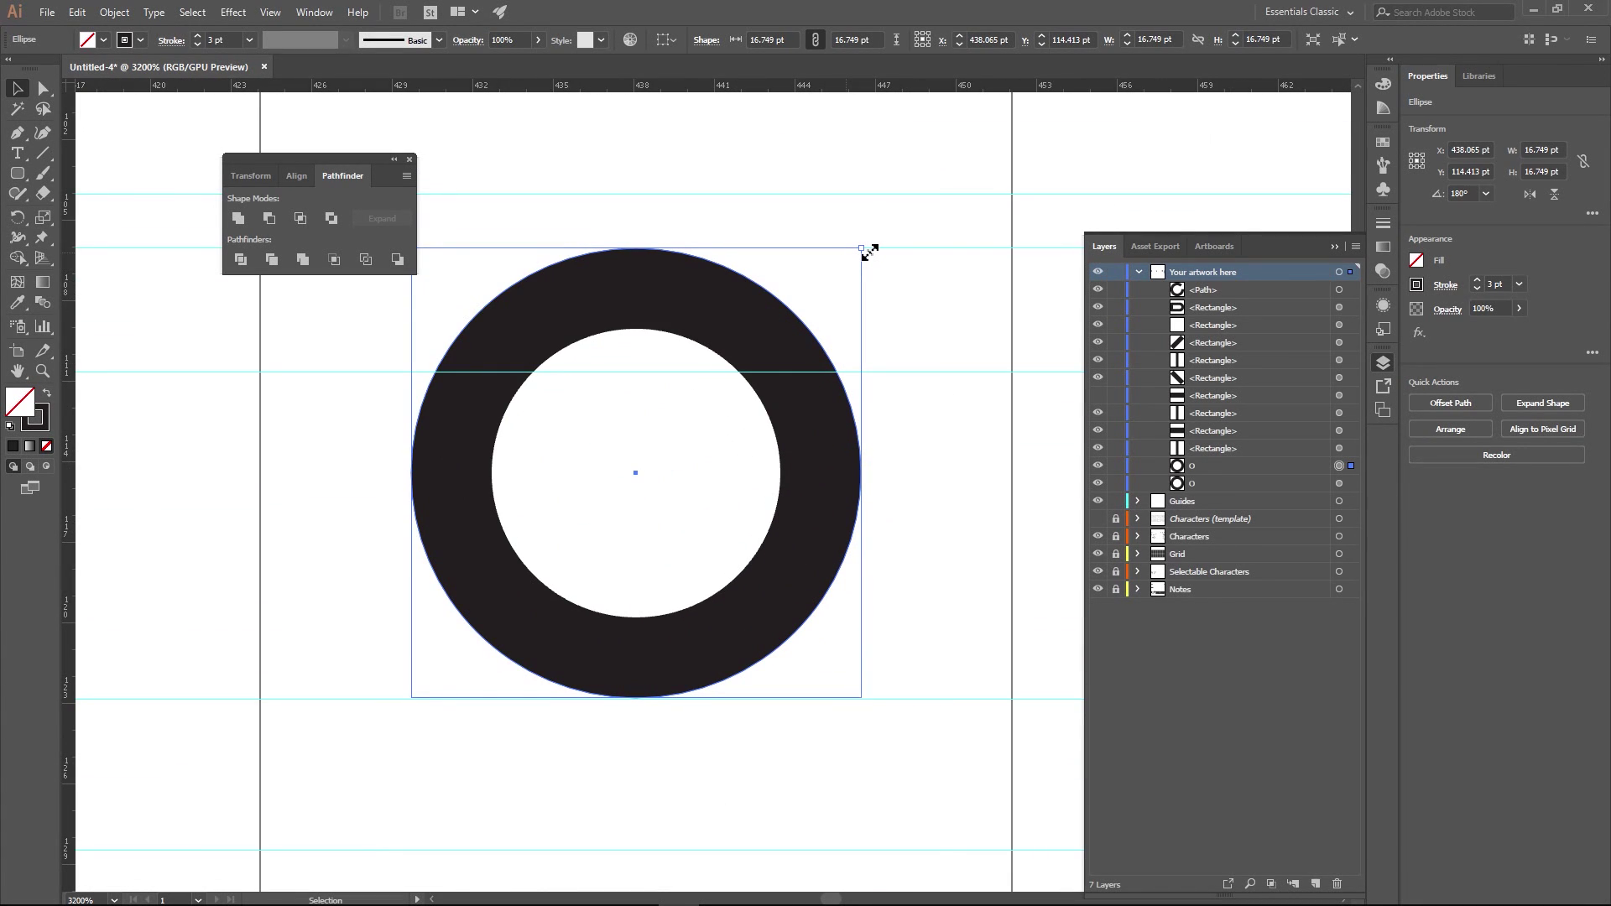
# - Scale the duplicated circle down to about 12.12 pt so it fits between the lowercase guides, centred in its cell
pyautogui.moveTo(870, 252); pyautogui.dragTo(738, 335)
pyautogui.moveTo(684, 449)
pyautogui.mouseDown()
pyautogui.moveTo(657, 439)
pyautogui.moveTo(701, 442)
pyautogui.mouseUp()
pyautogui.click(872, 468)
pyautogui.scroll(-5, 874, 471)
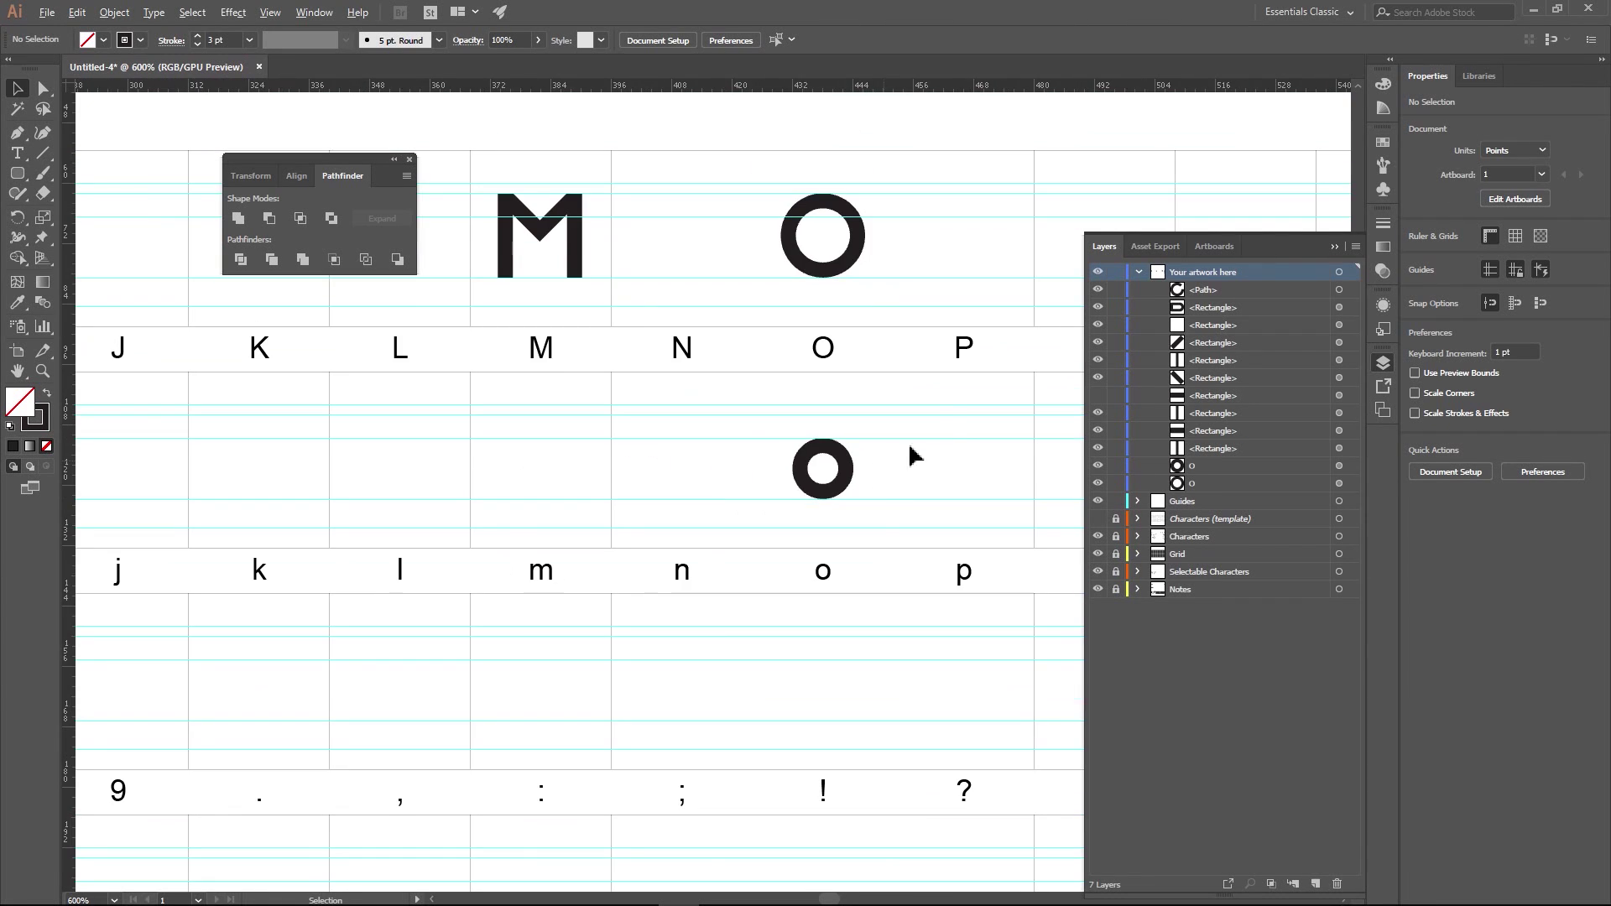
# - Select the uppercase and lowercase O circles together and convert both strokes to outlines
pyautogui.moveTo(908, 441); pyautogui.dragTo(873, 504)
pyautogui.scroll(-1, 574, 590)
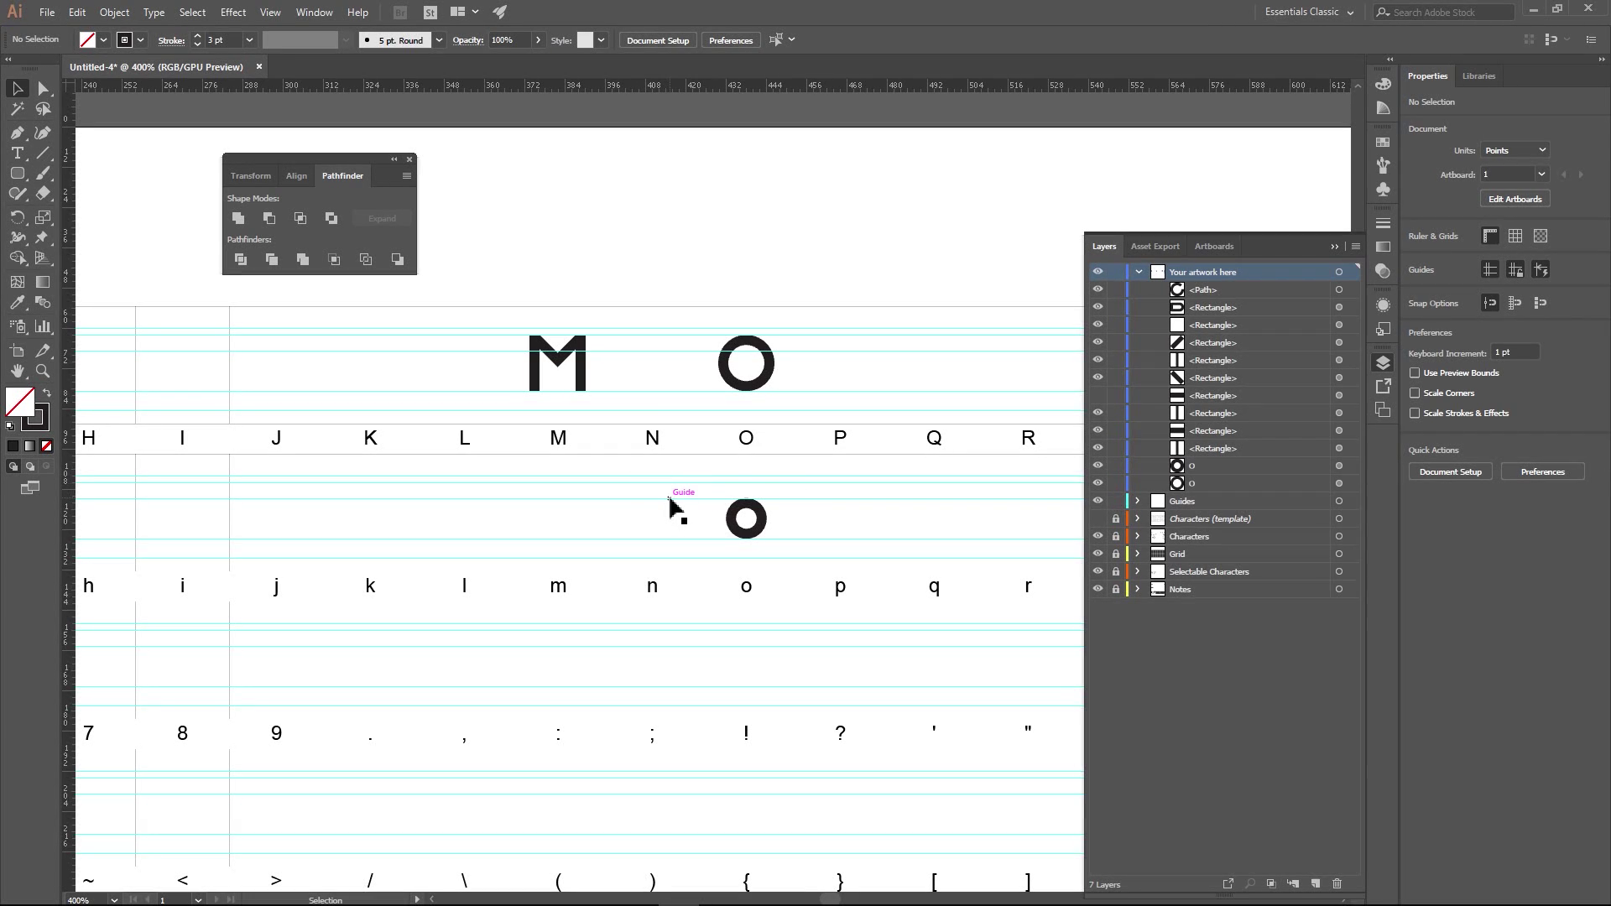
pyautogui.scroll(-1, 648, 506)
pyautogui.moveTo(651, 508); pyautogui.dragTo(809, 482)
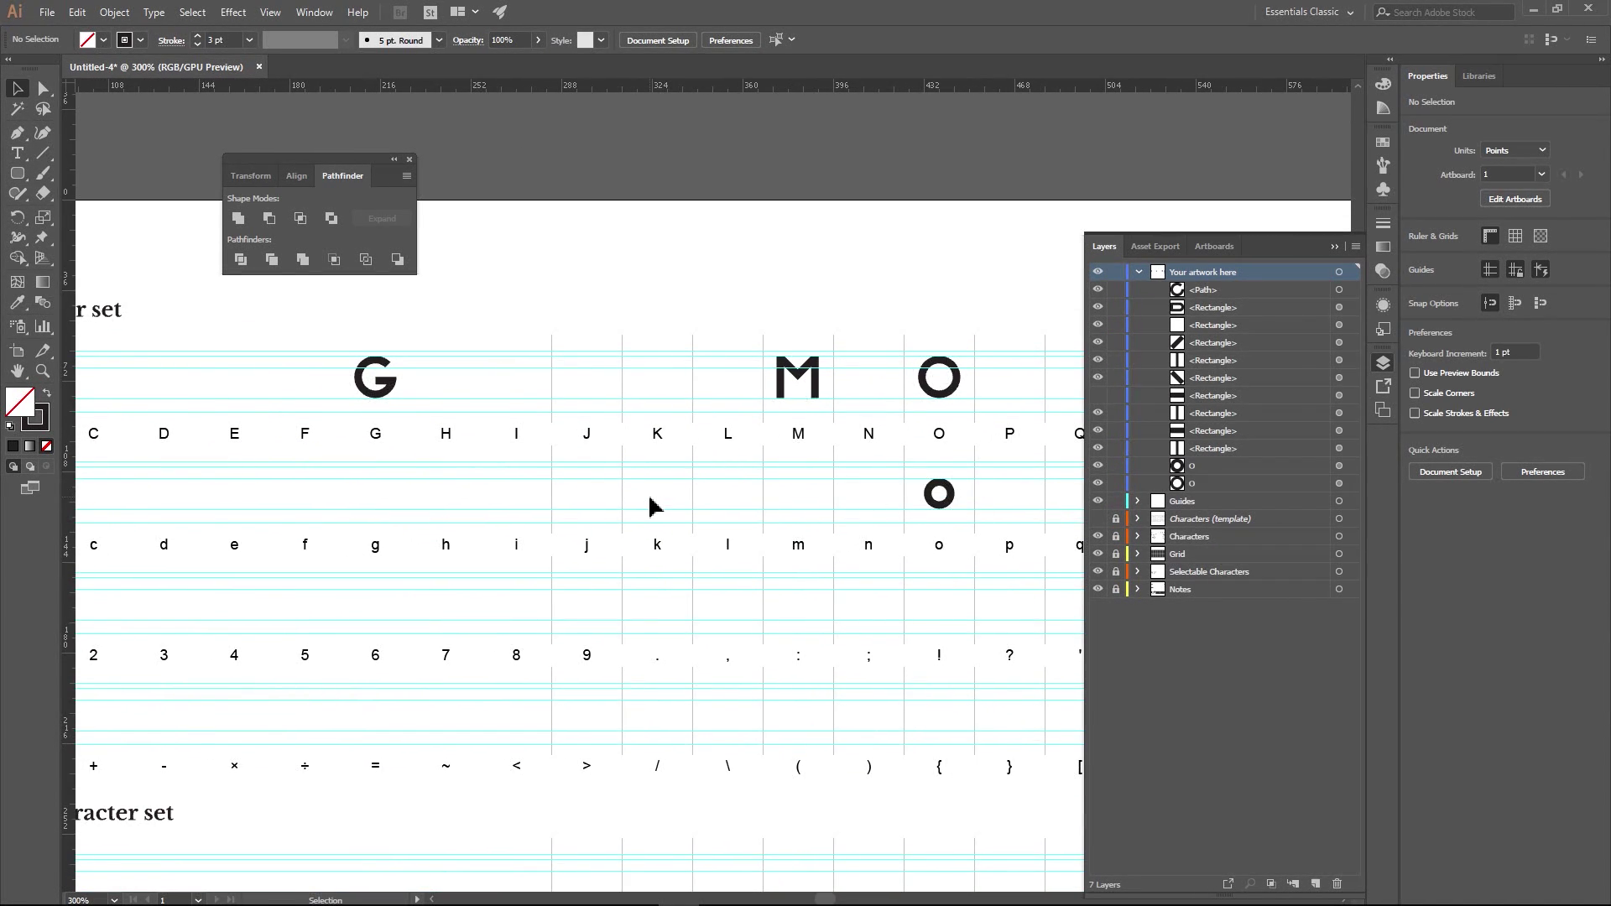
pyautogui.scroll(-1, 651, 507)
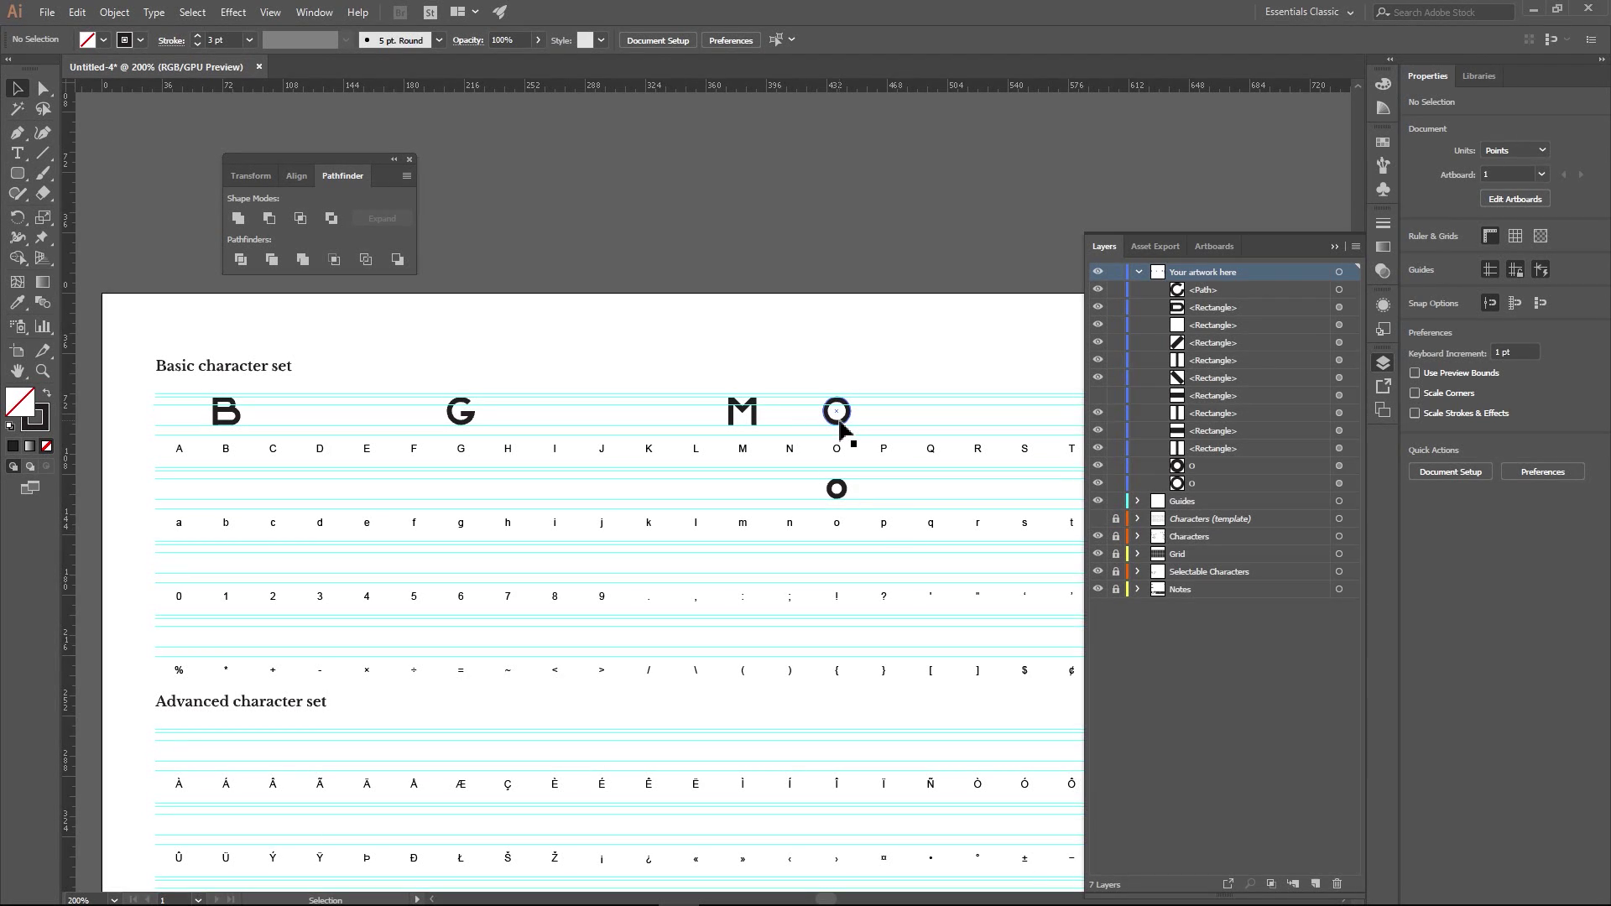
pyautogui.moveTo(875, 372); pyautogui.dragTo(874, 375)
pyautogui.click(836, 413)
pyautogui.keyDown('shift'); pyautogui.click(837, 488); pyautogui.keyUp('shift')
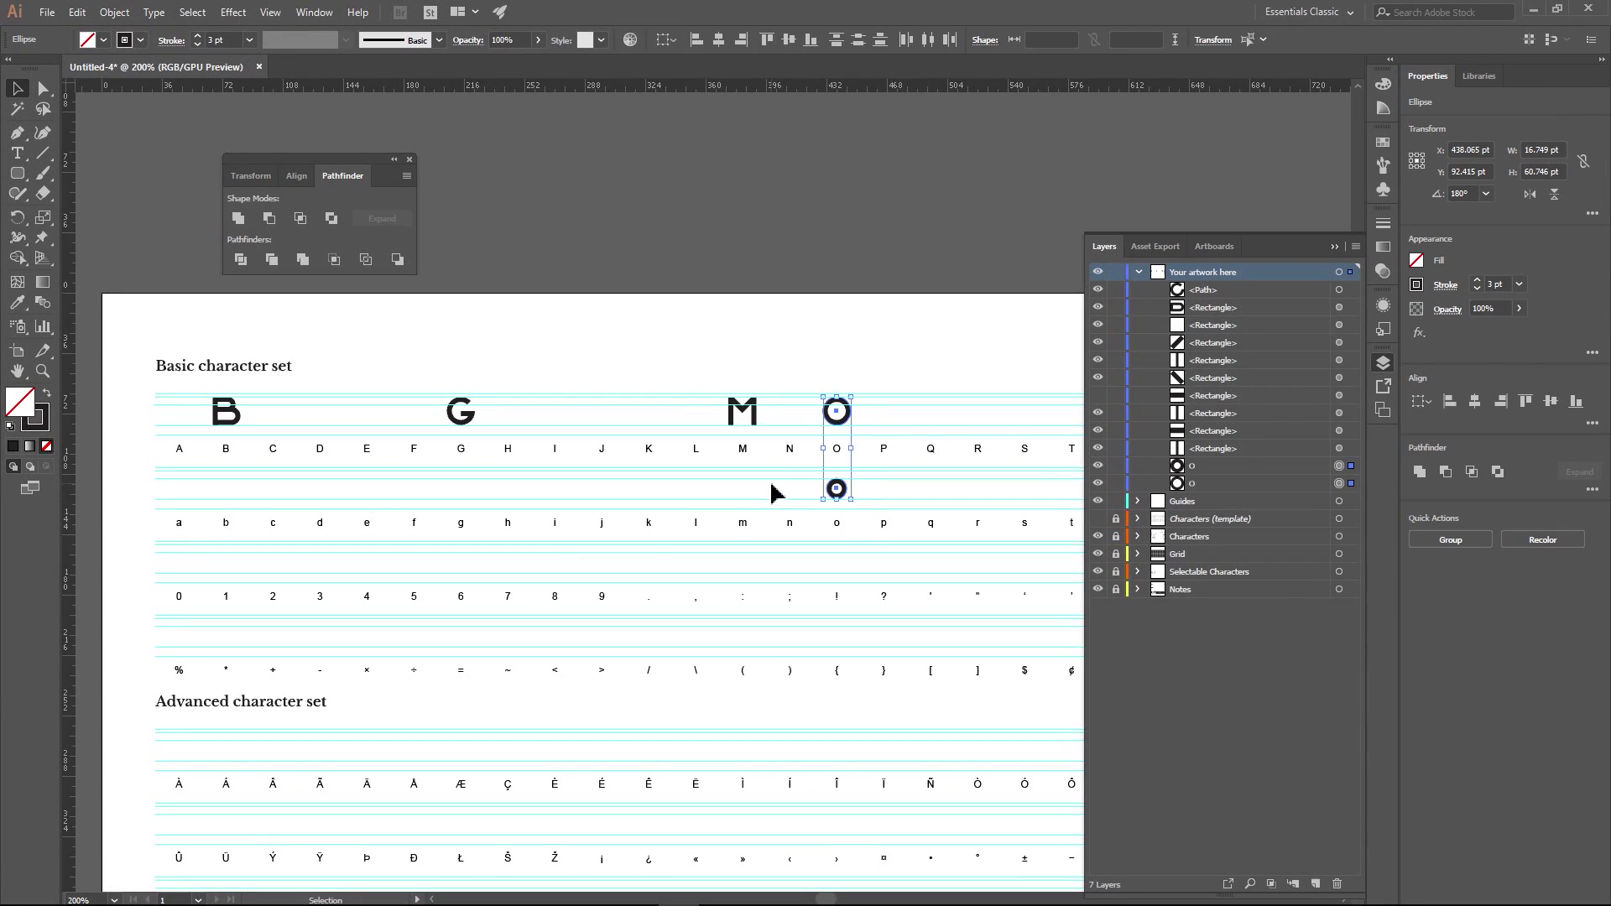
pyautogui.scroll(3, 890, 428)
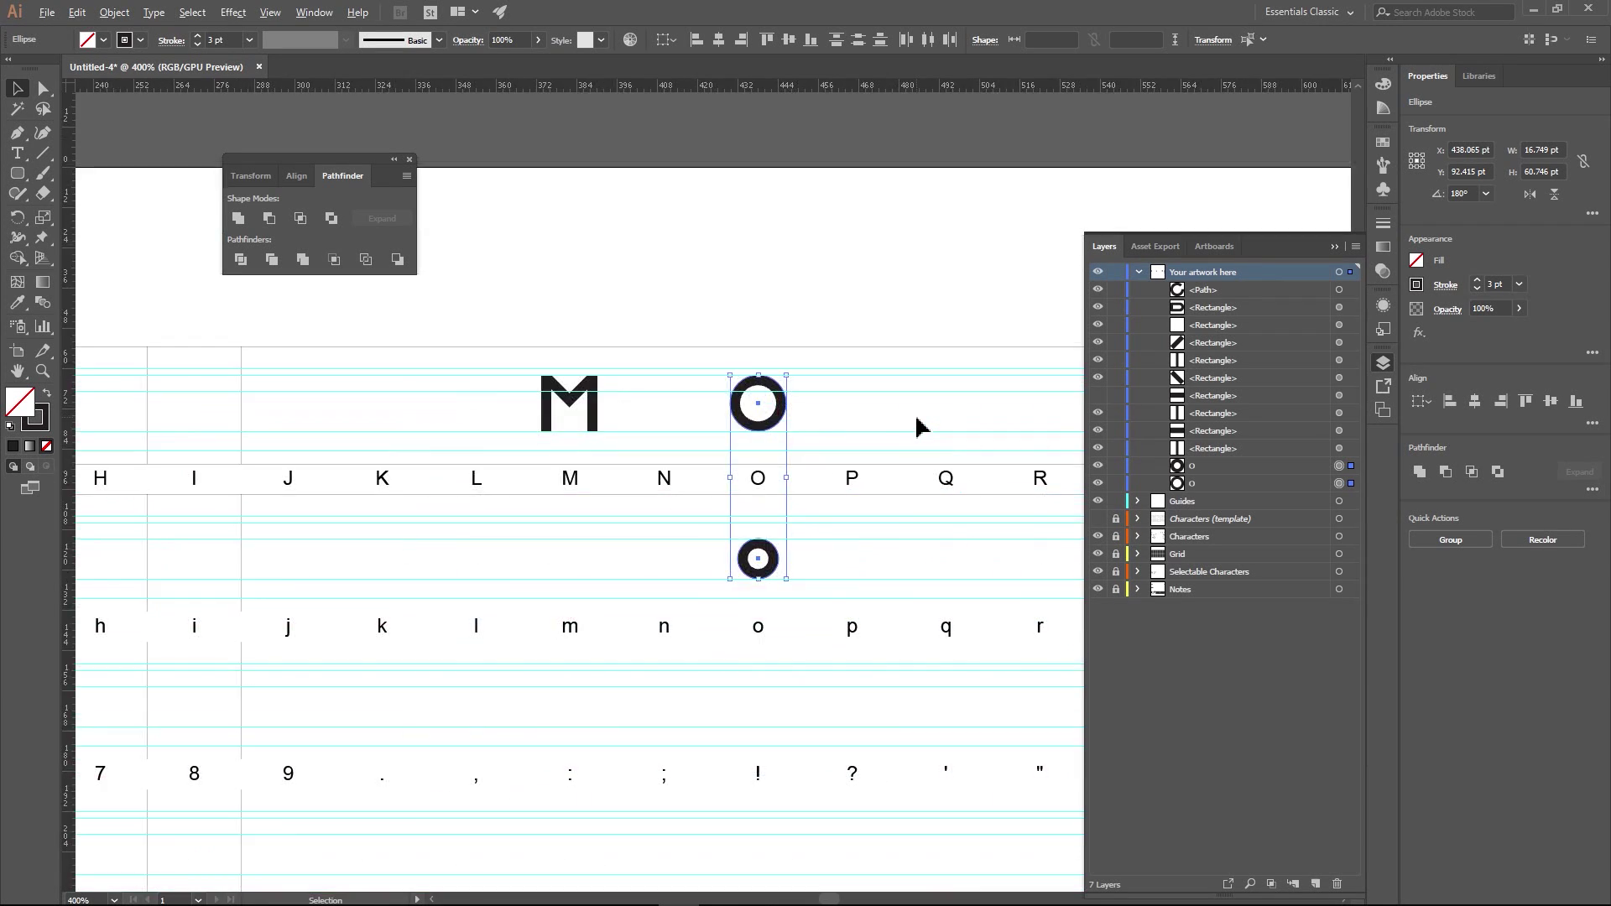
pyautogui.click(114, 11)
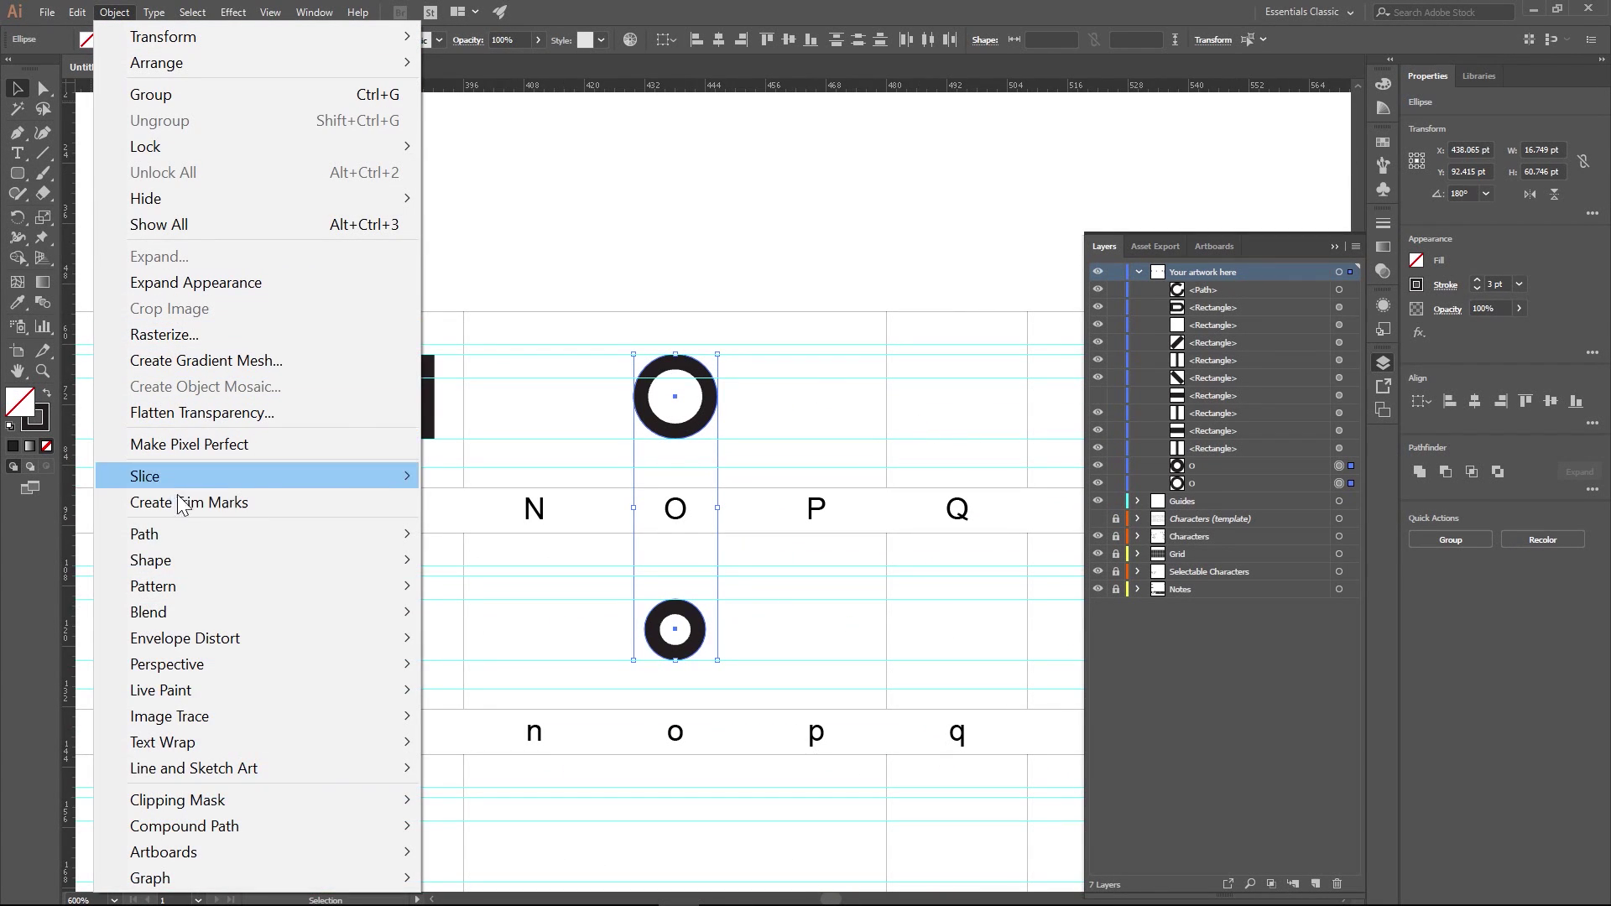
pyautogui.moveTo(241, 540)
pyautogui.click(455, 593)
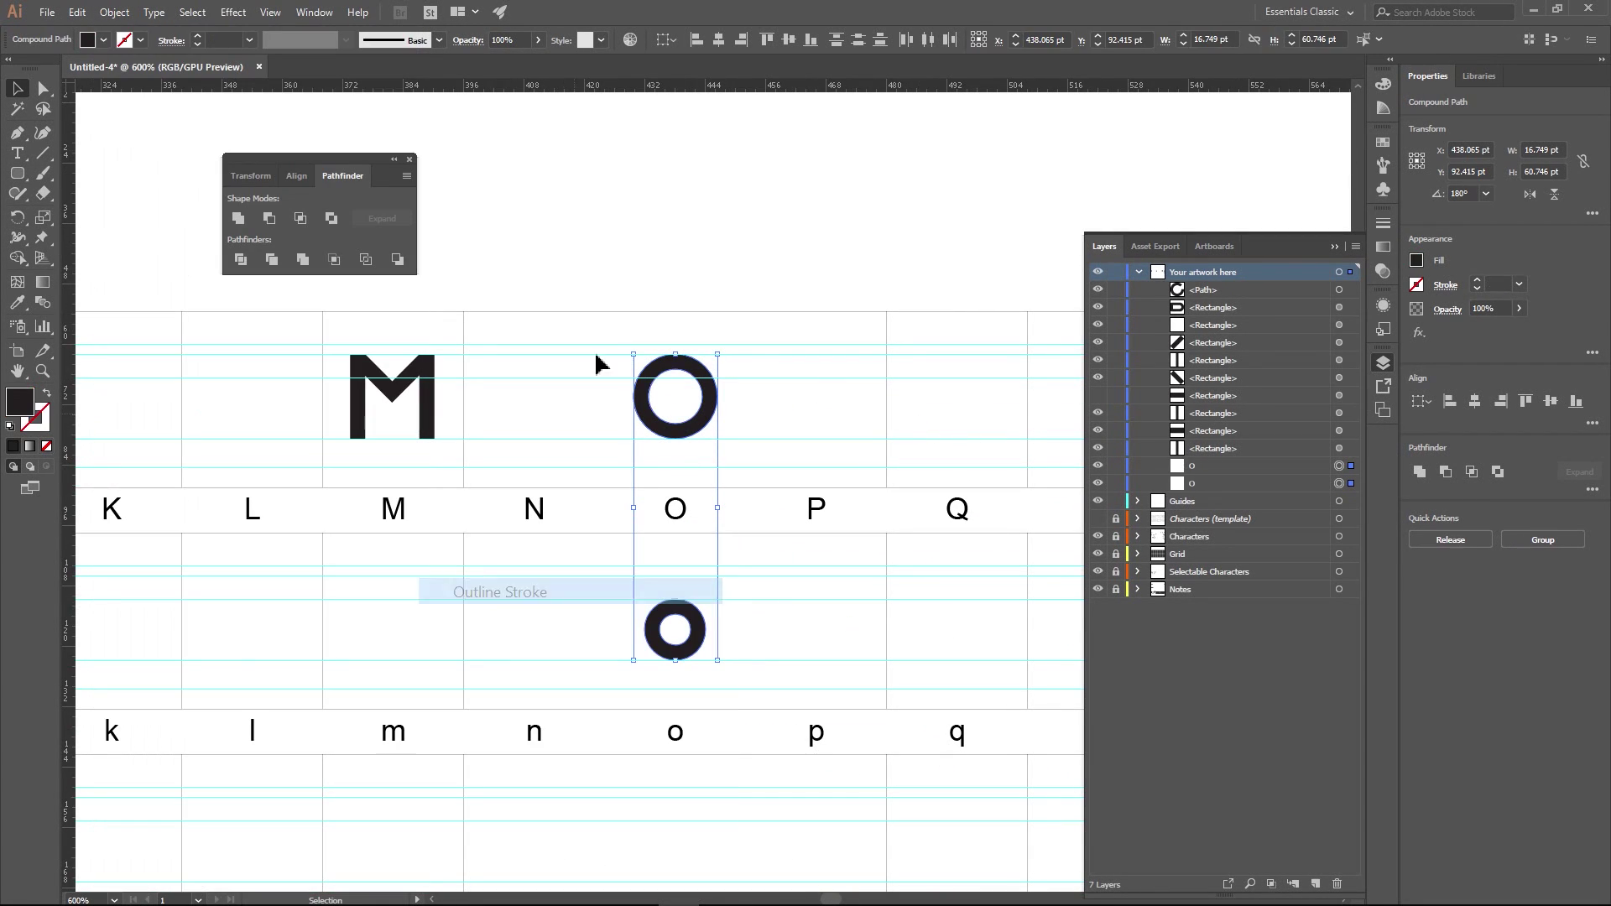
# - Rename the smaller circle's layer item to a lowercase "o"
pyautogui.click(631, 246)
pyautogui.click(711, 399)
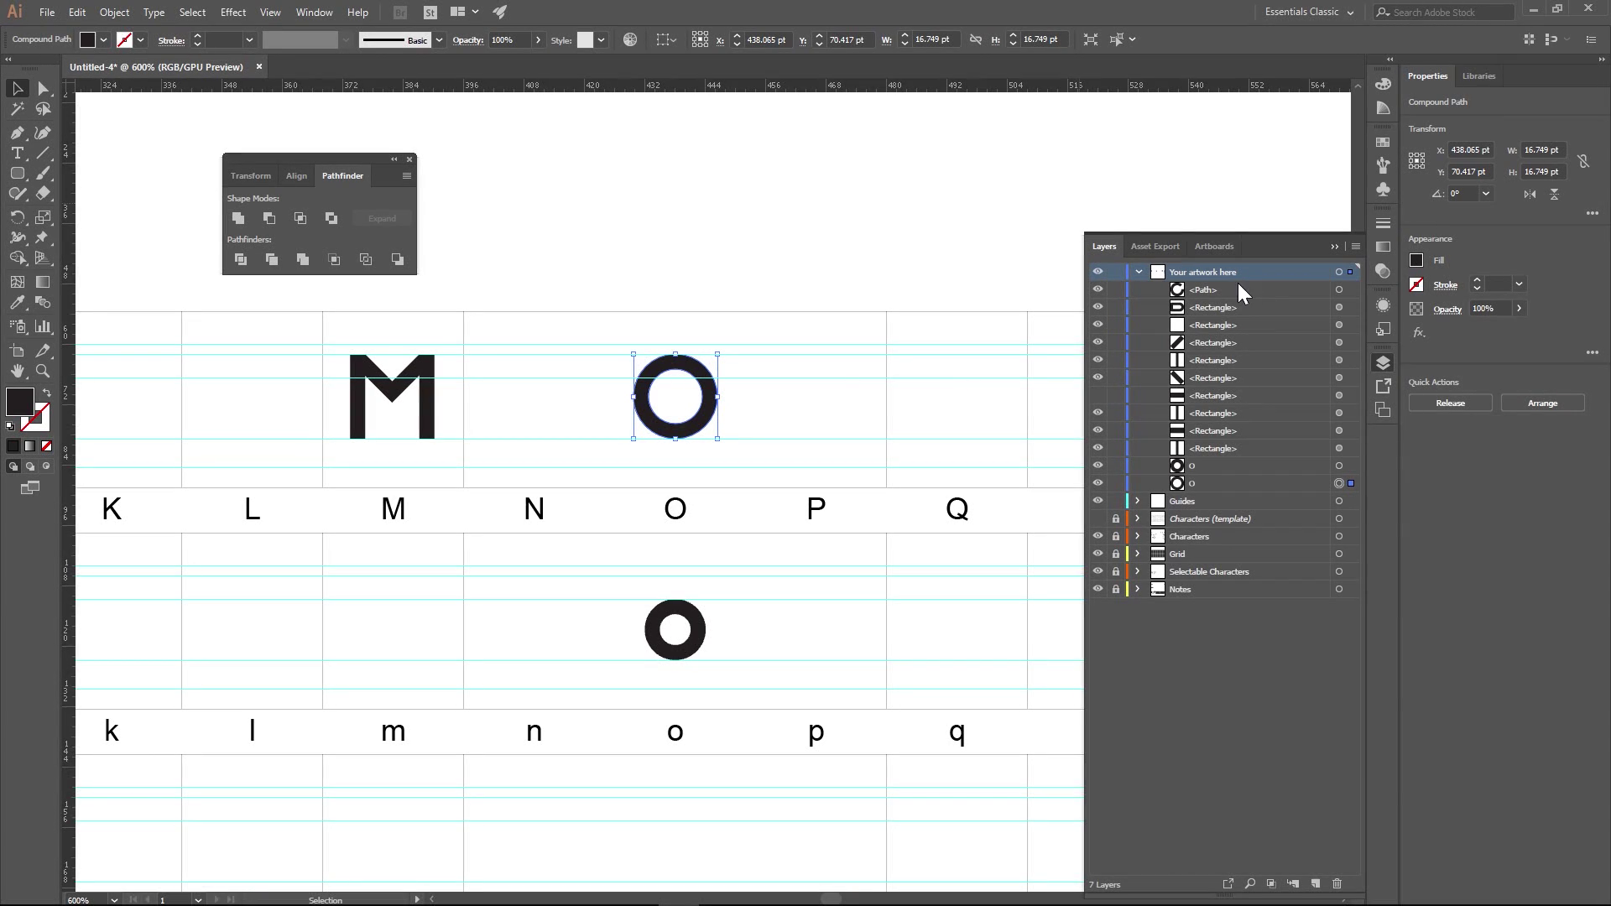
pyautogui.click(695, 651)
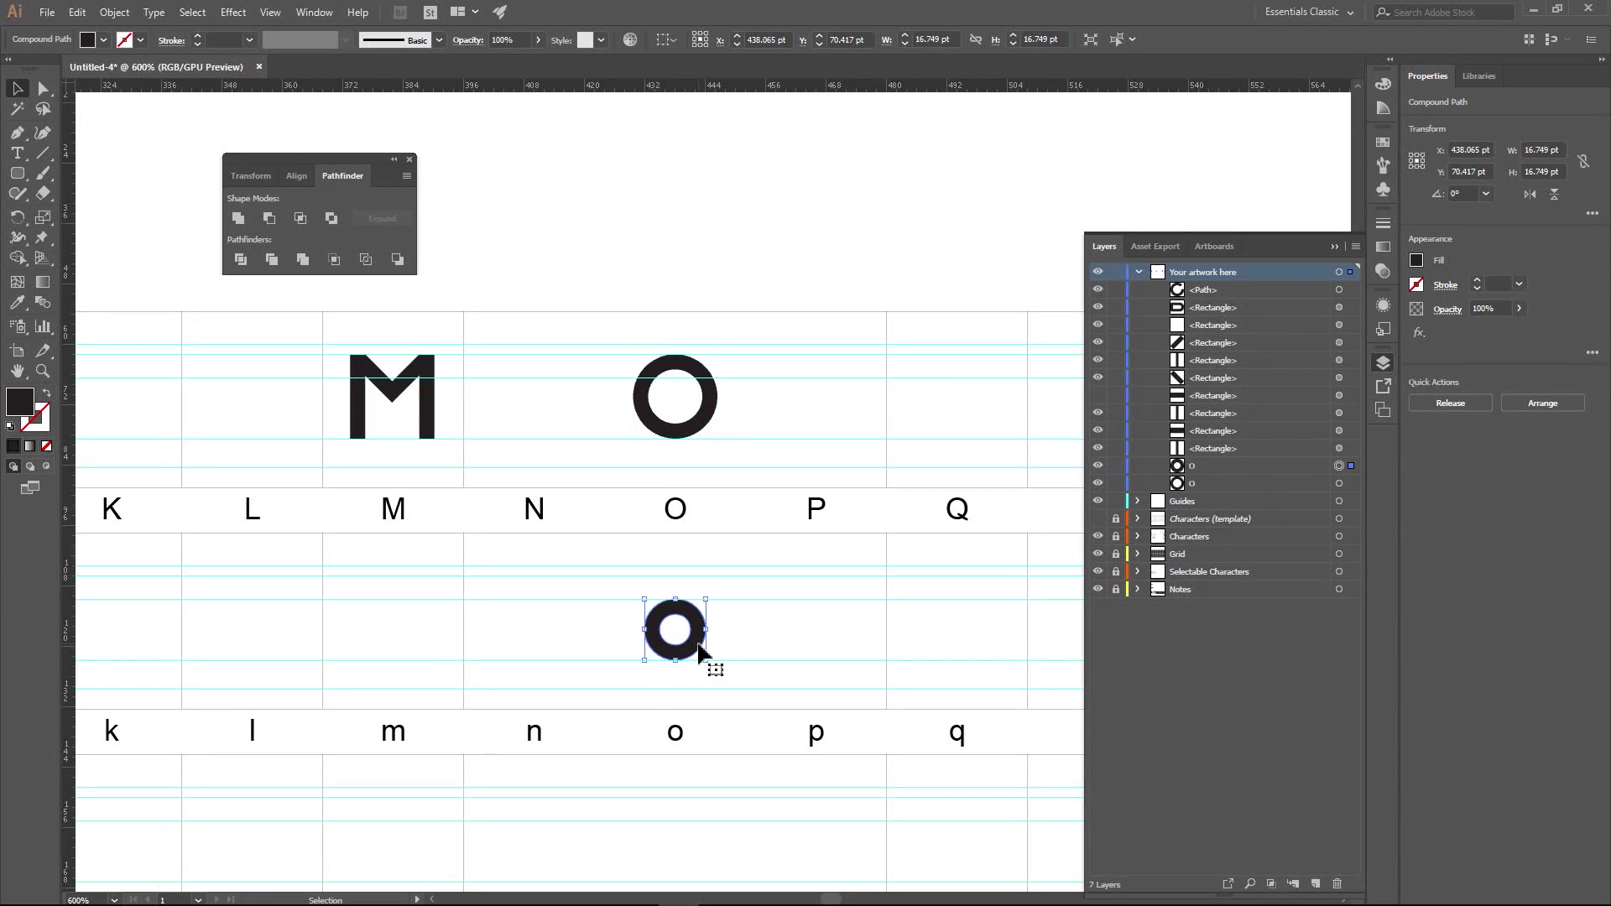
pyautogui.doubleClick(1198, 465)
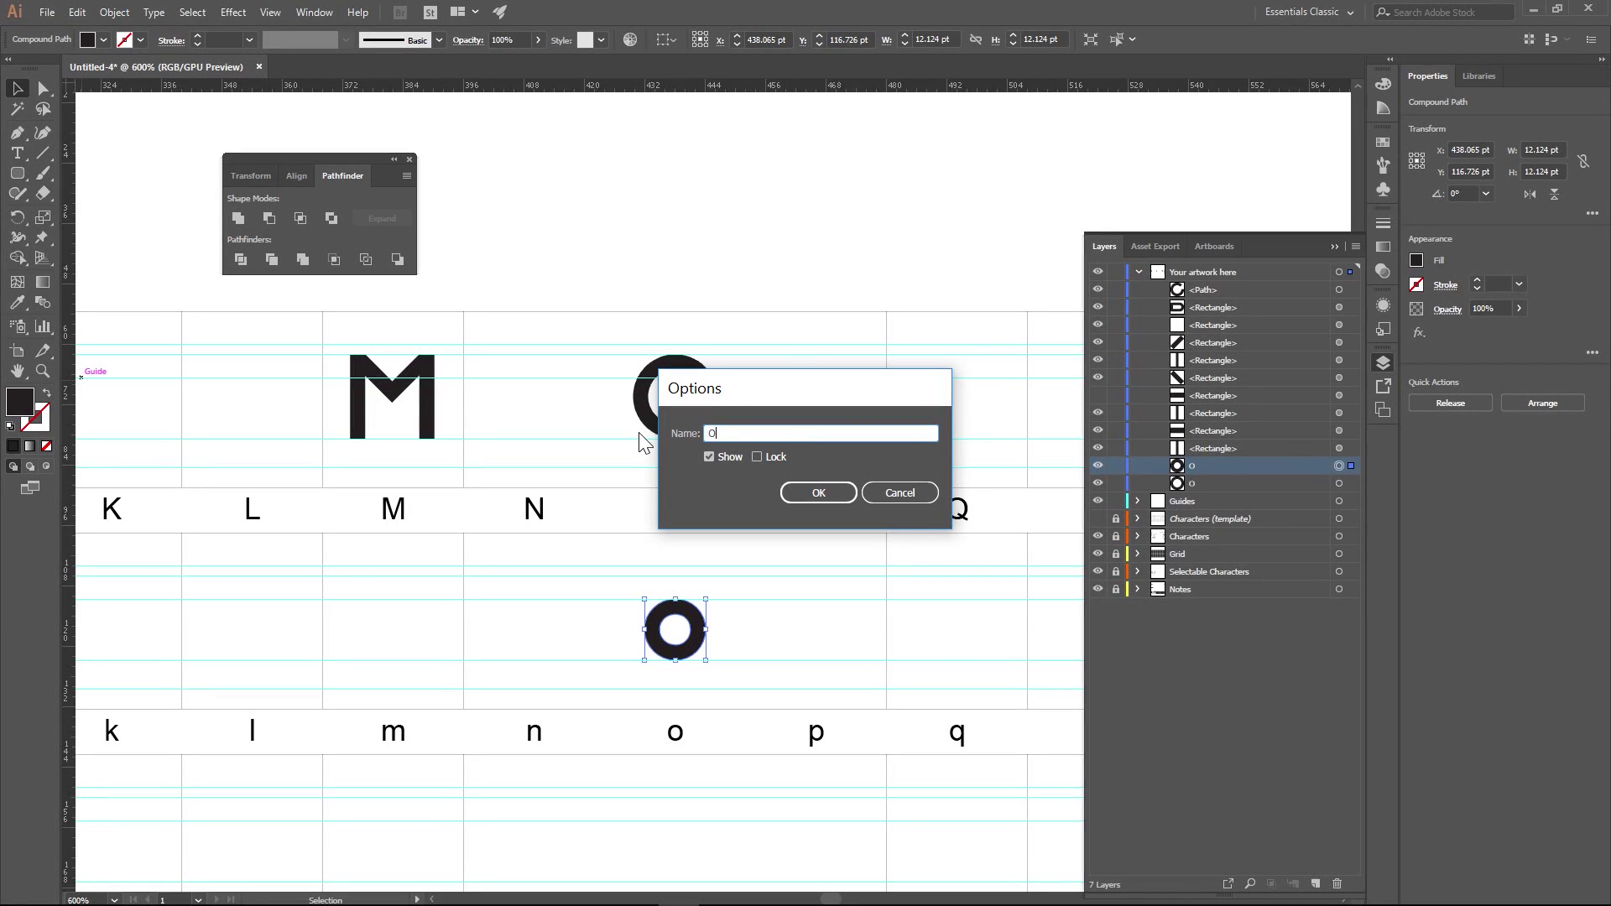
pyautogui.click(836, 494)
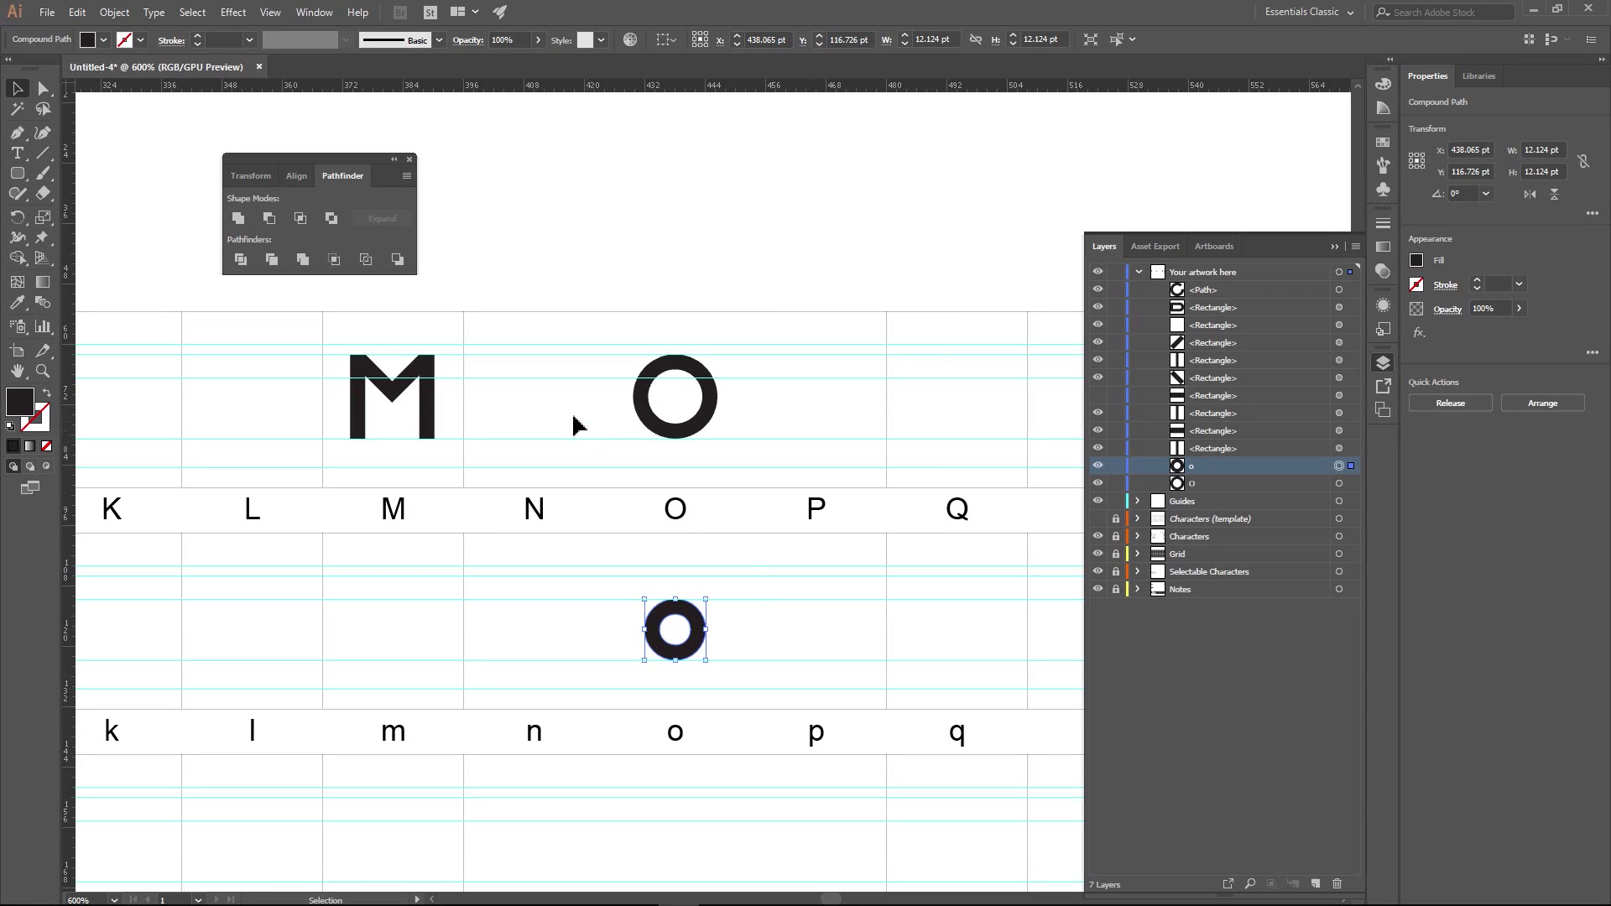
# - Examine the separate rectangles that make up the letter M
pyautogui.click(424, 395)
pyautogui.click(425, 370)
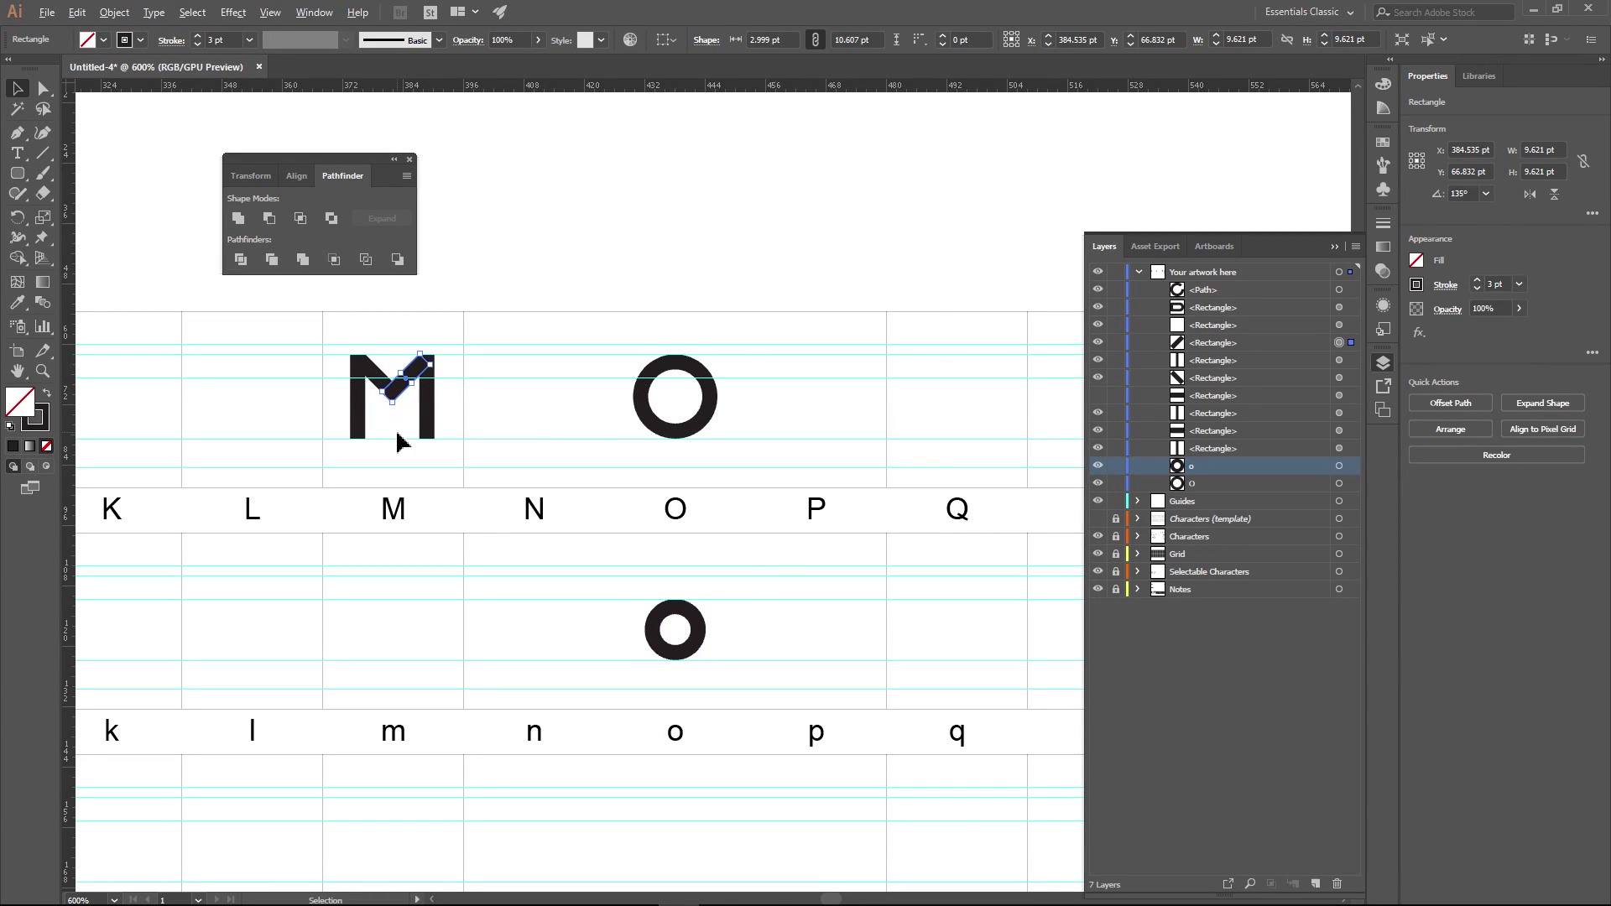
pyautogui.scroll(1, 403, 439)
pyautogui.moveTo(401, 436); pyautogui.dragTo(571, 474)
pyautogui.scroll(1, 570, 487)
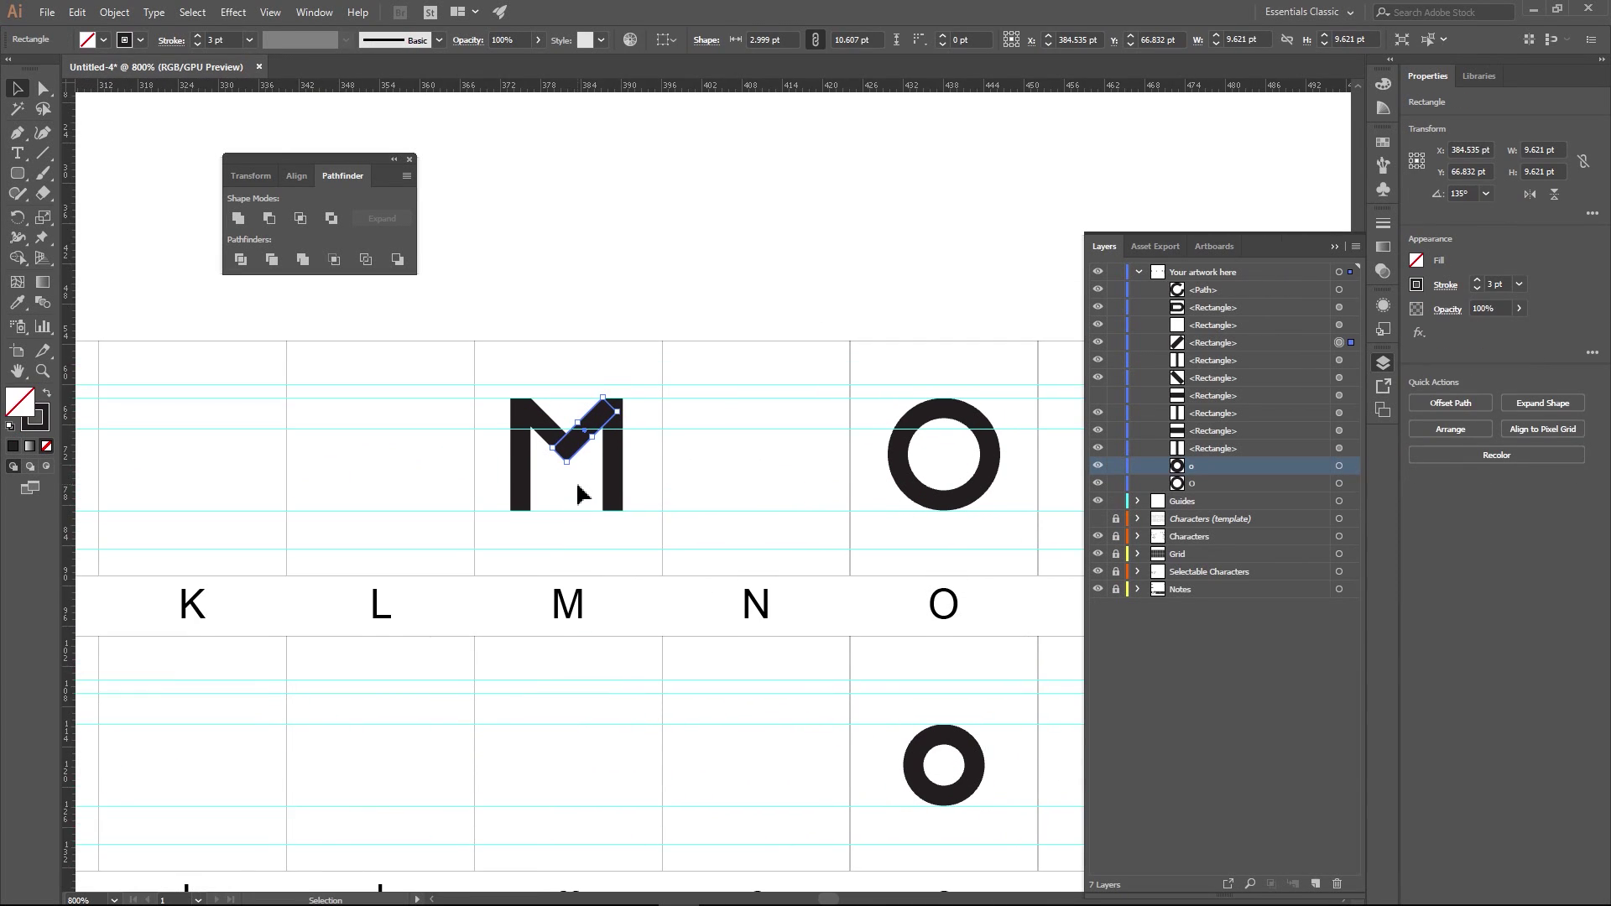
pyautogui.scroll(1, 577, 495)
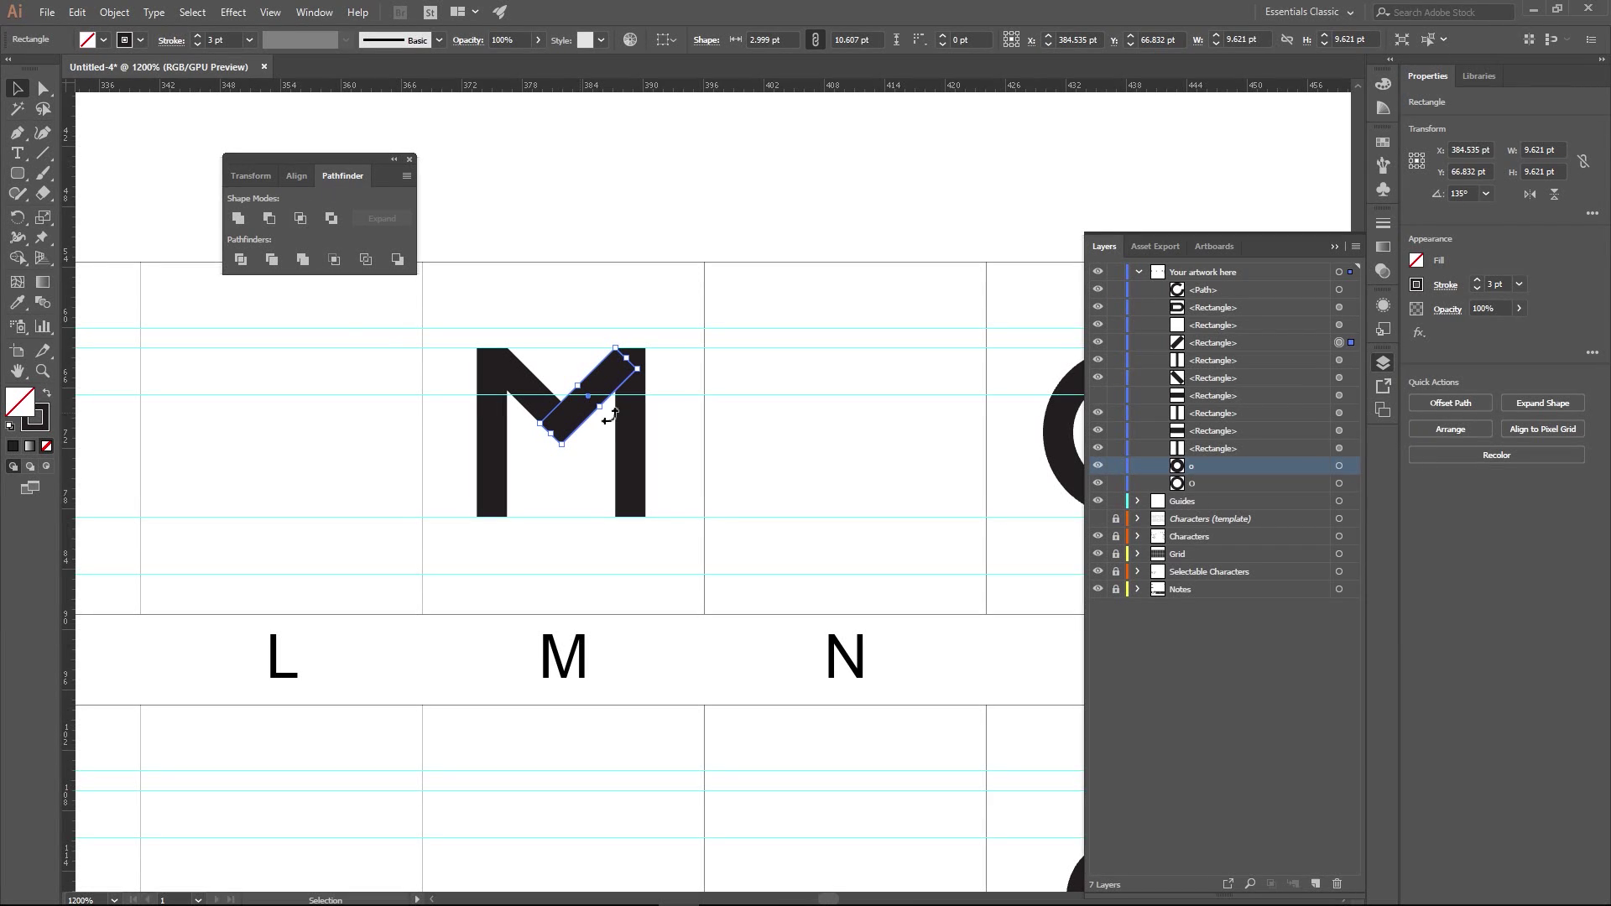
pyautogui.click(633, 445)
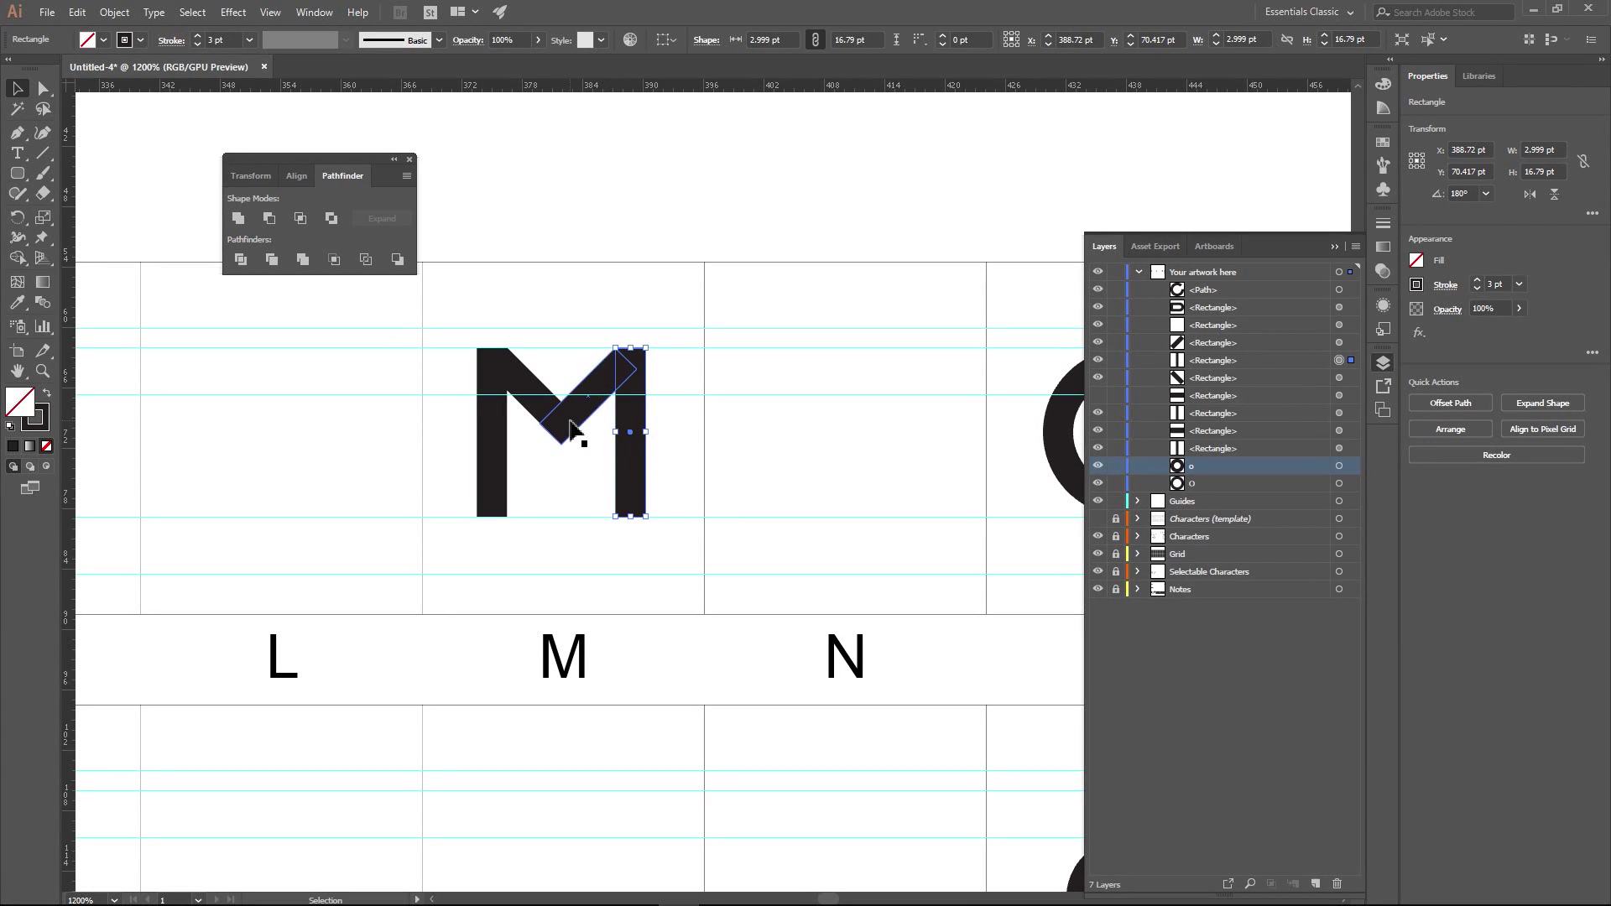
pyautogui.click(565, 365)
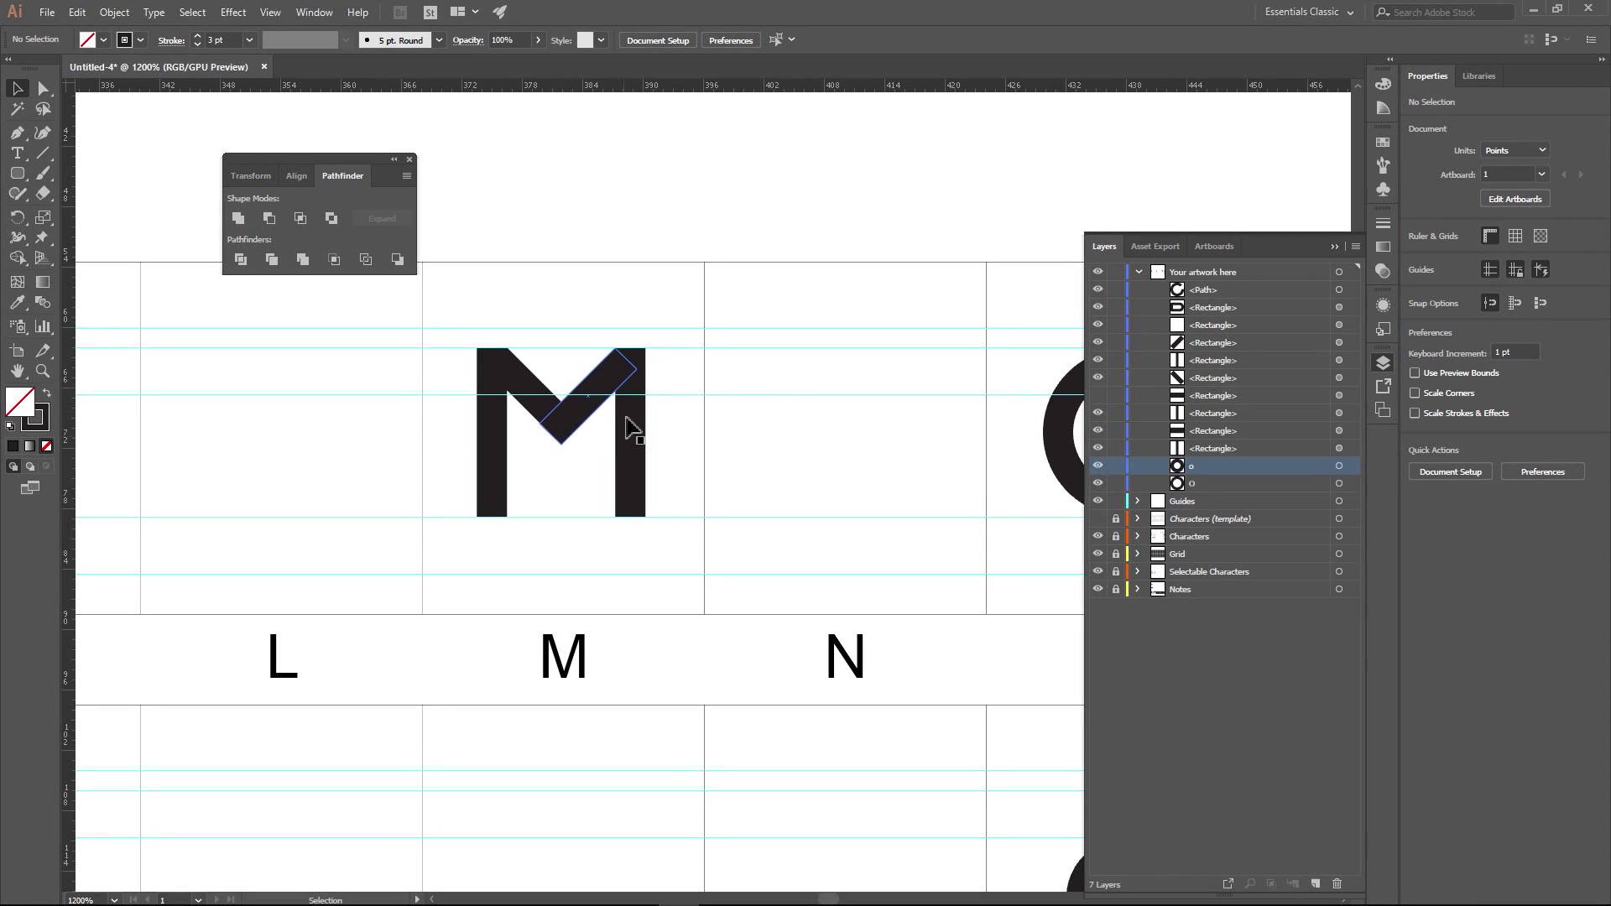
# - Select the two rounded rectangles forming the letter B and convert their strokes to outlines
pyautogui.scroll(-2, 561, 381)
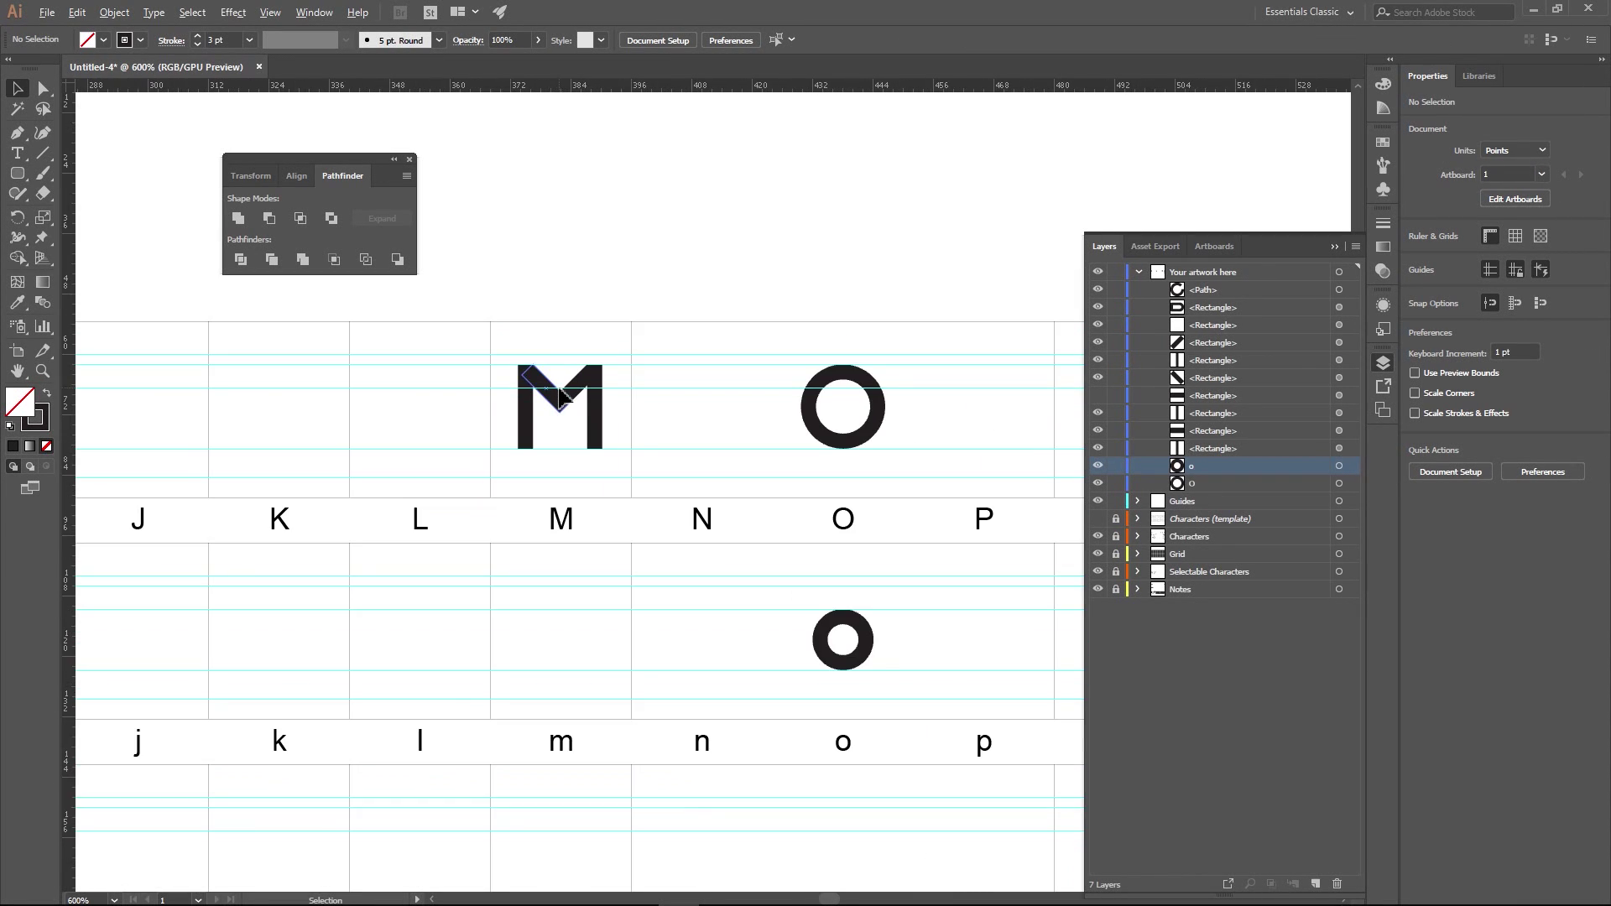
pyautogui.moveTo(385, 429); pyautogui.dragTo(951, 448)
pyautogui.moveTo(326, 447); pyautogui.dragTo(709, 425)
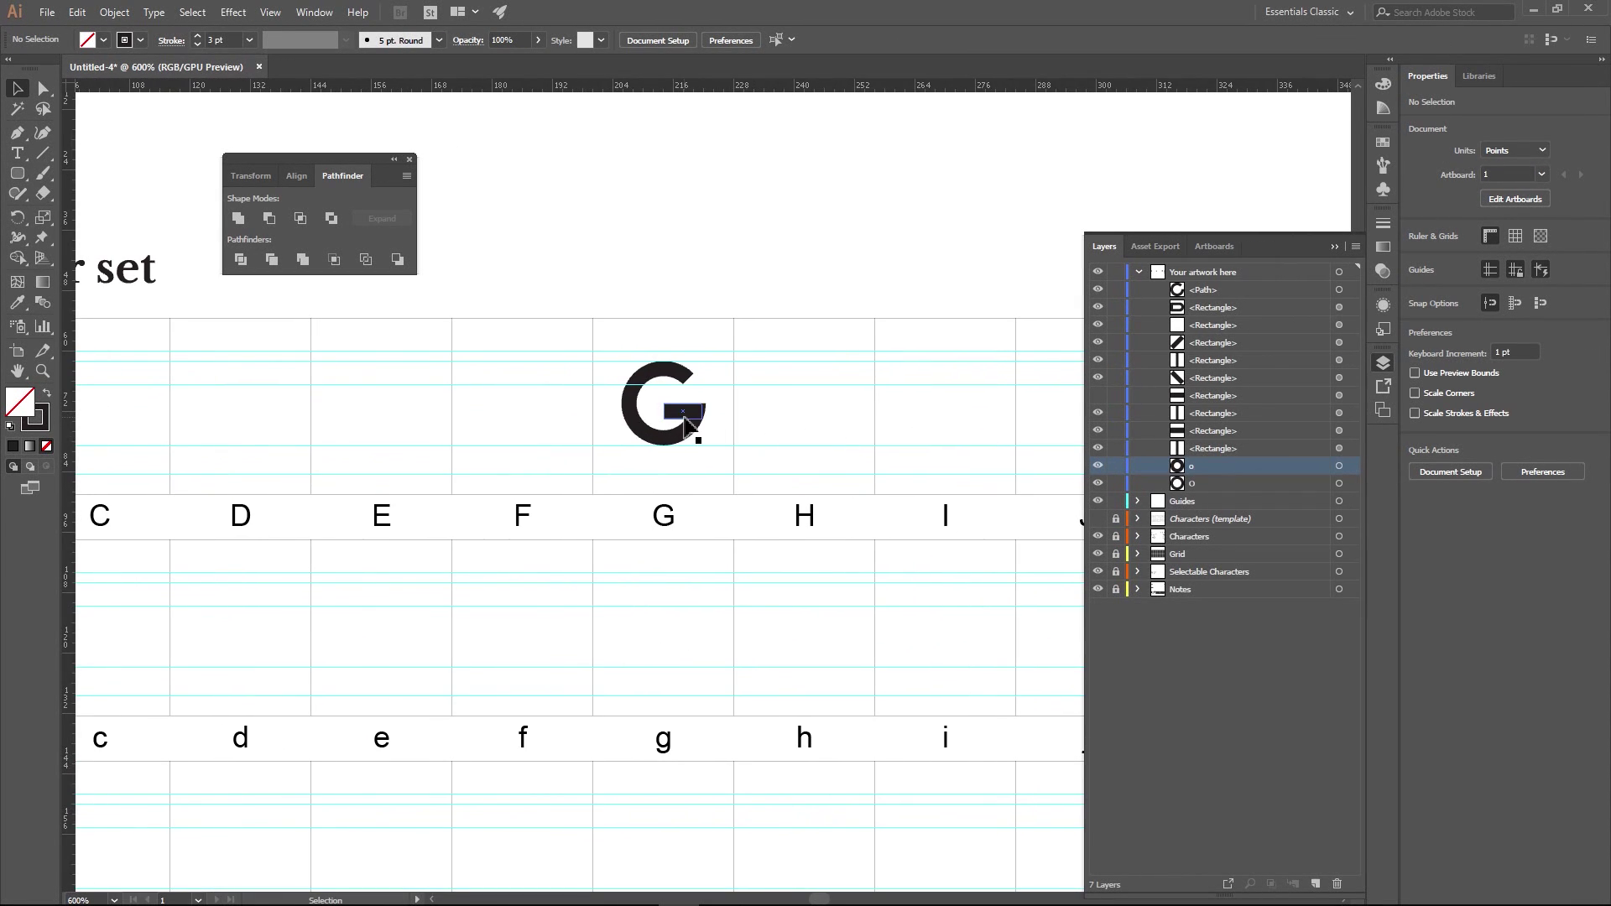
pyautogui.scroll(-2, 470, 461)
pyautogui.hscroll(-3, 618, 467)
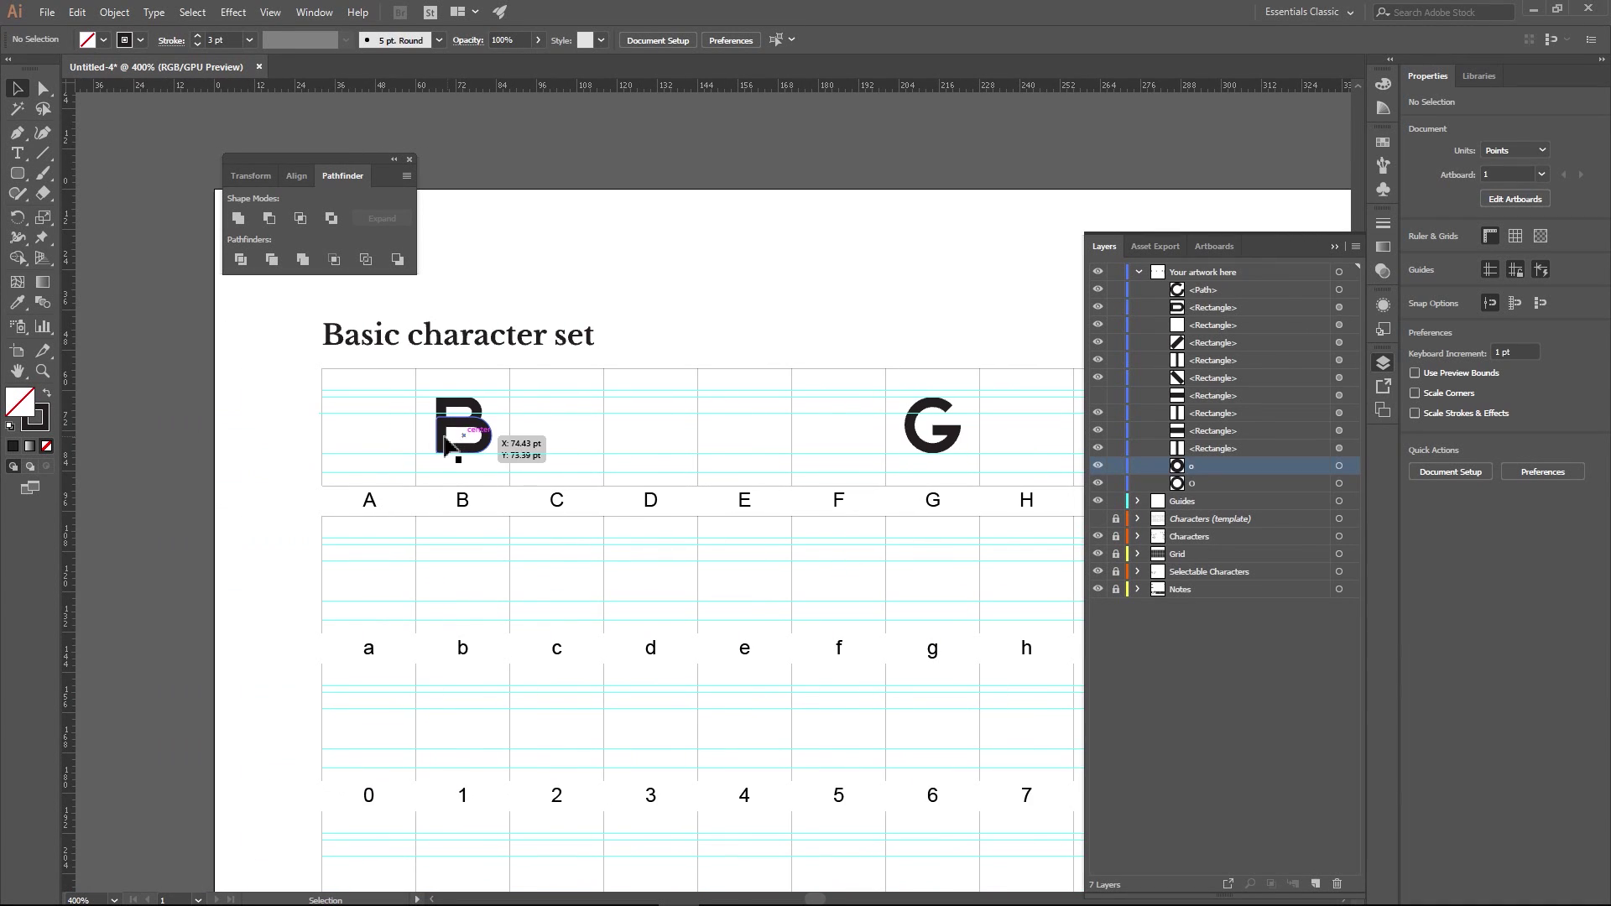
pyautogui.scroll(3, 450, 433)
pyautogui.scroll(4, 451, 432)
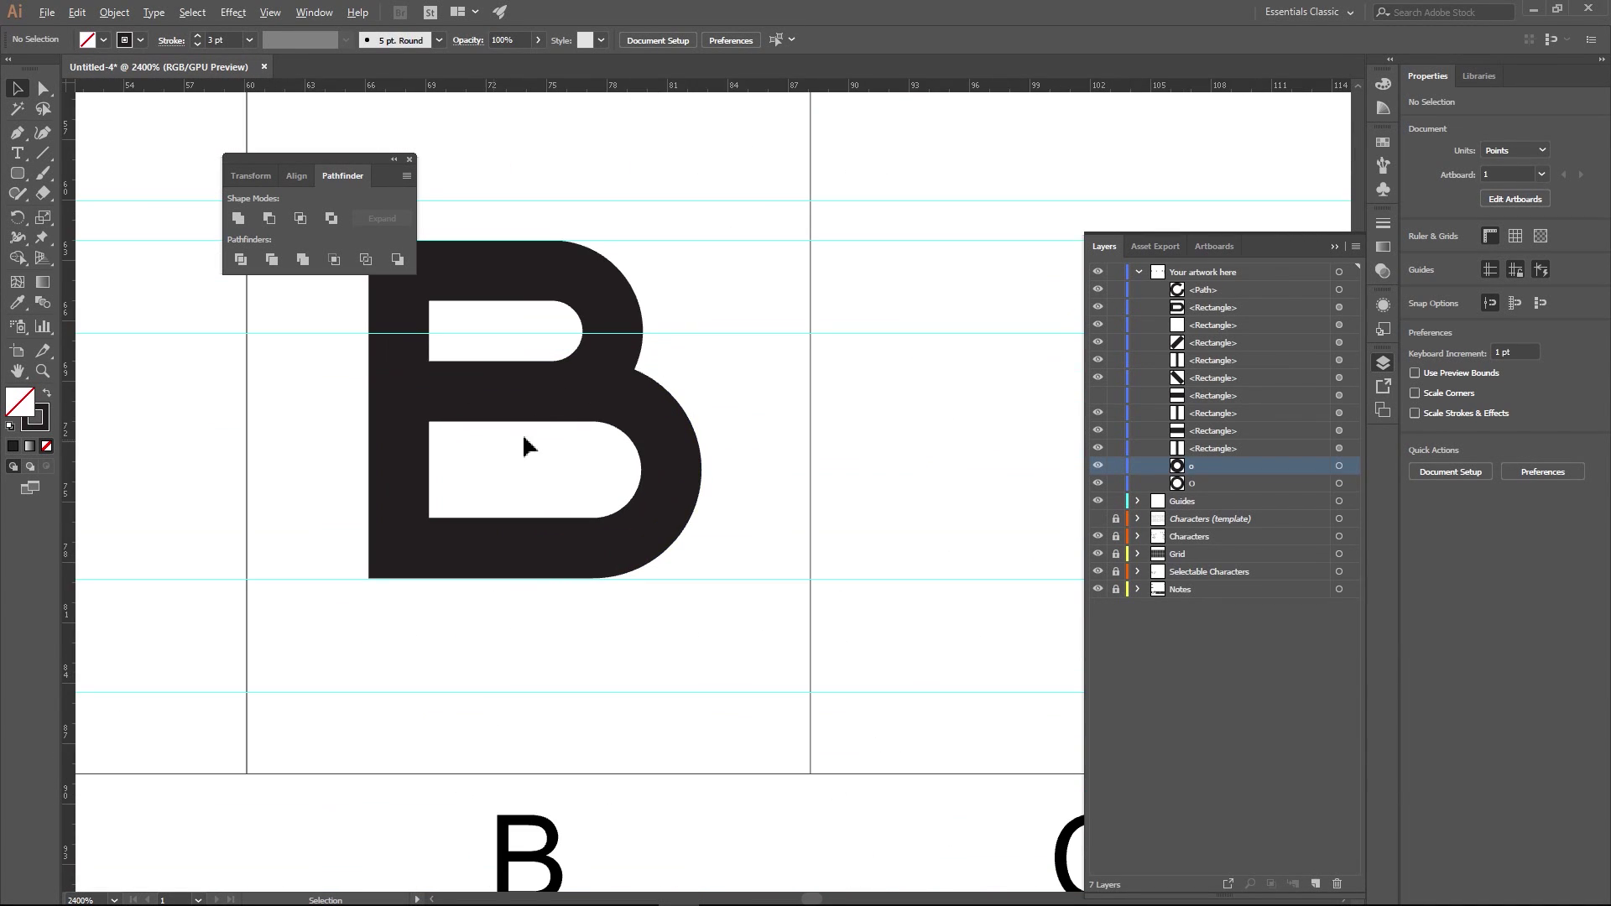
pyautogui.click(535, 396)
pyautogui.keyDown('shift'); pyautogui.click(593, 322); pyautogui.keyUp('shift')
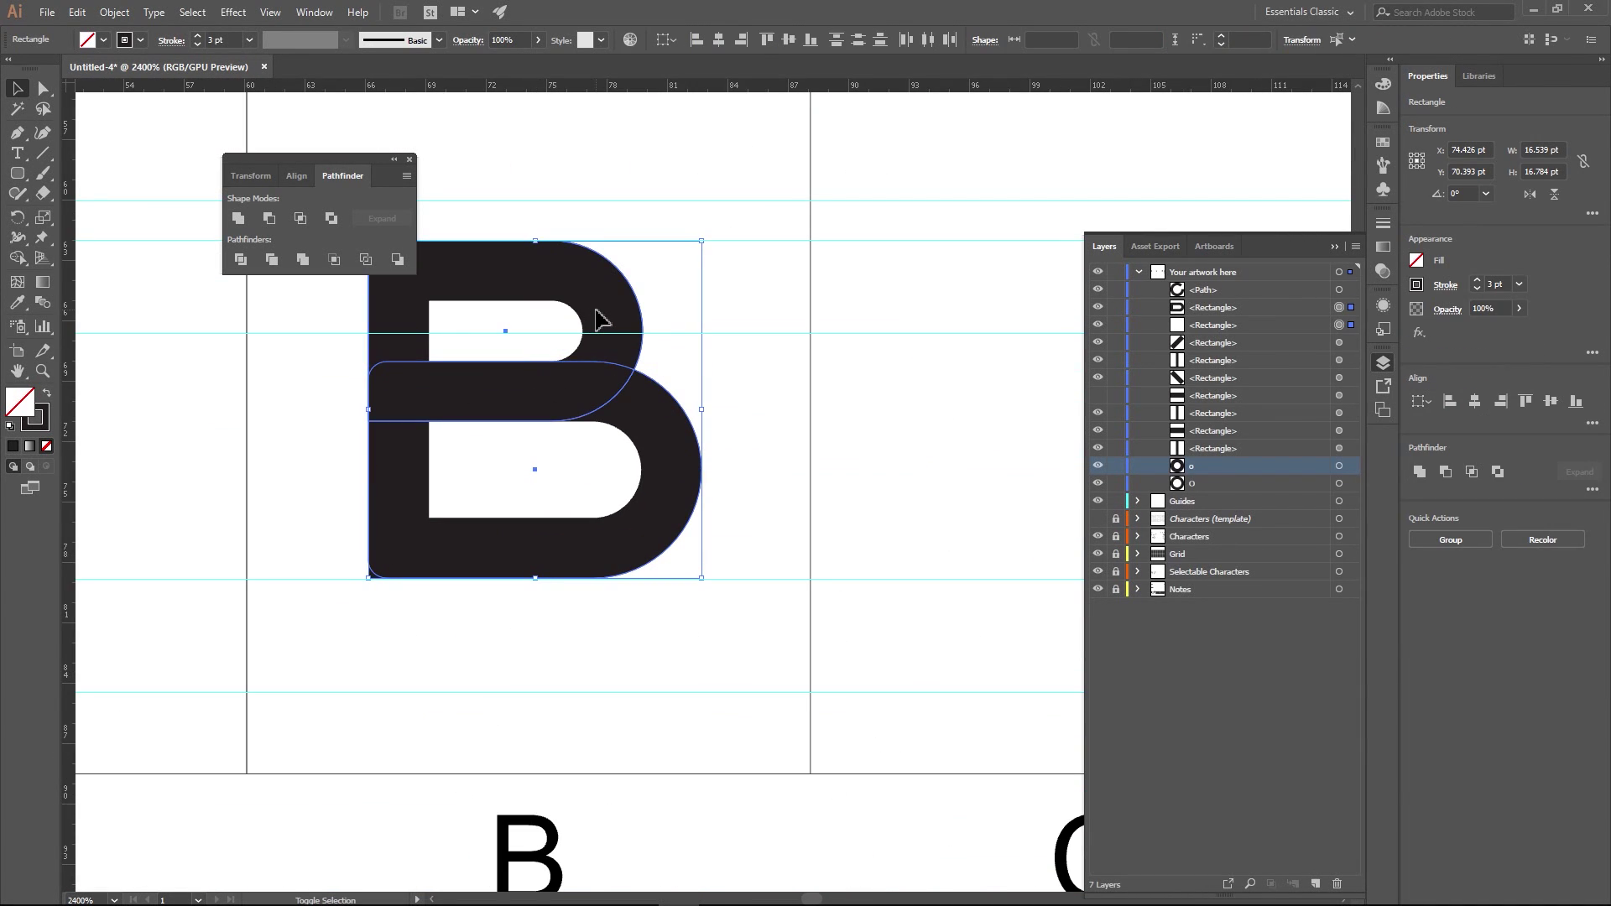
pyautogui.click(115, 12)
pyautogui.moveTo(394, 532)
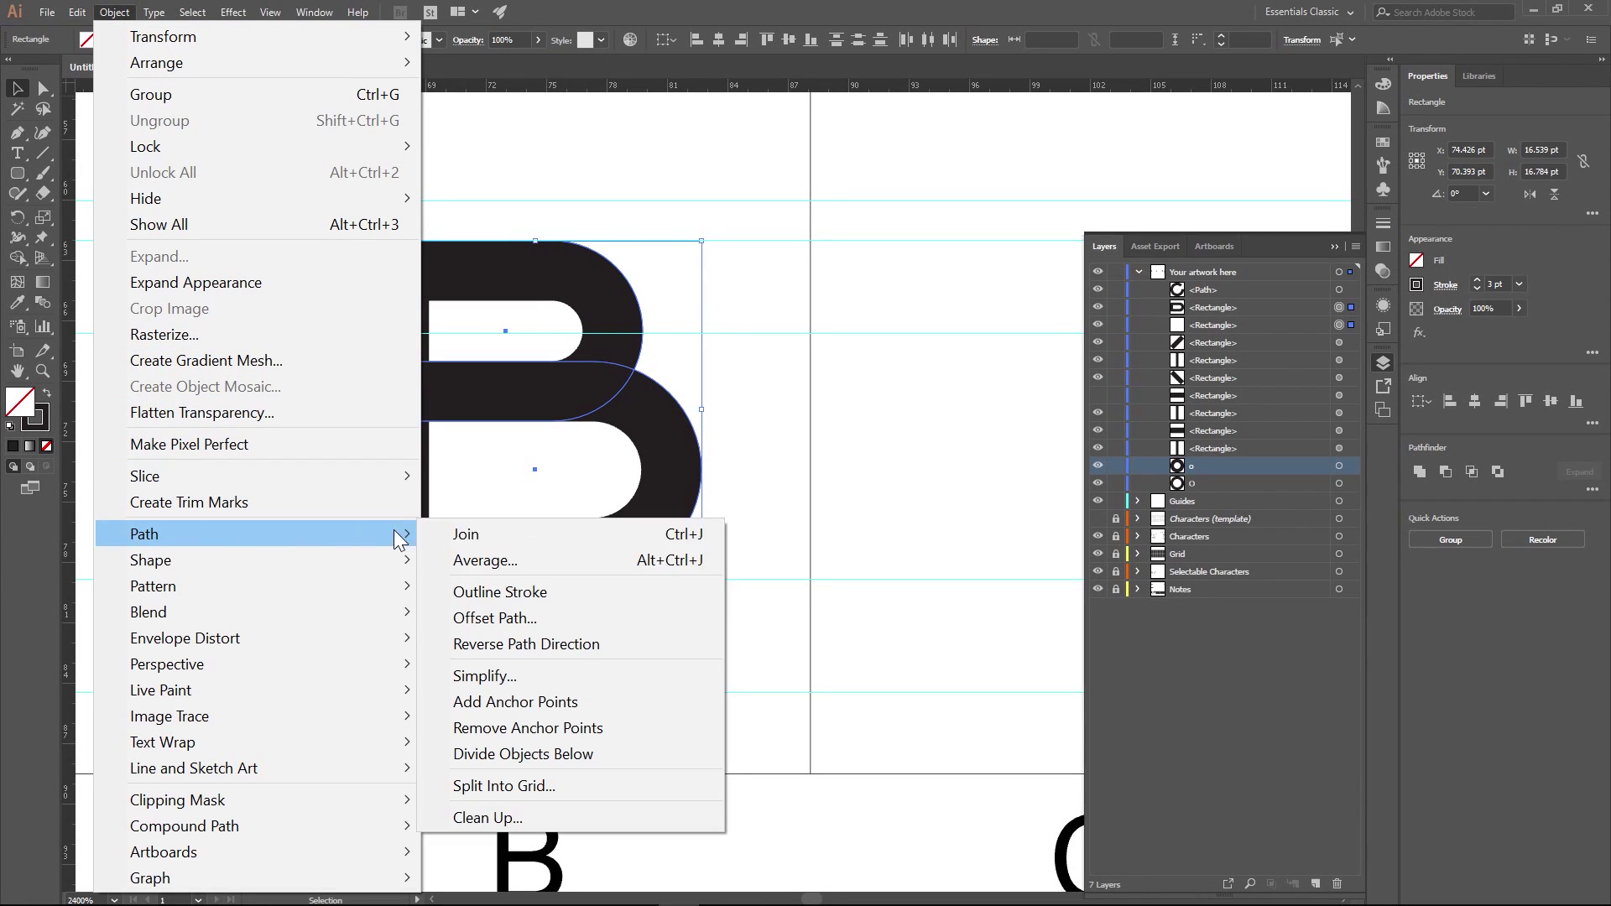
pyautogui.click(513, 591)
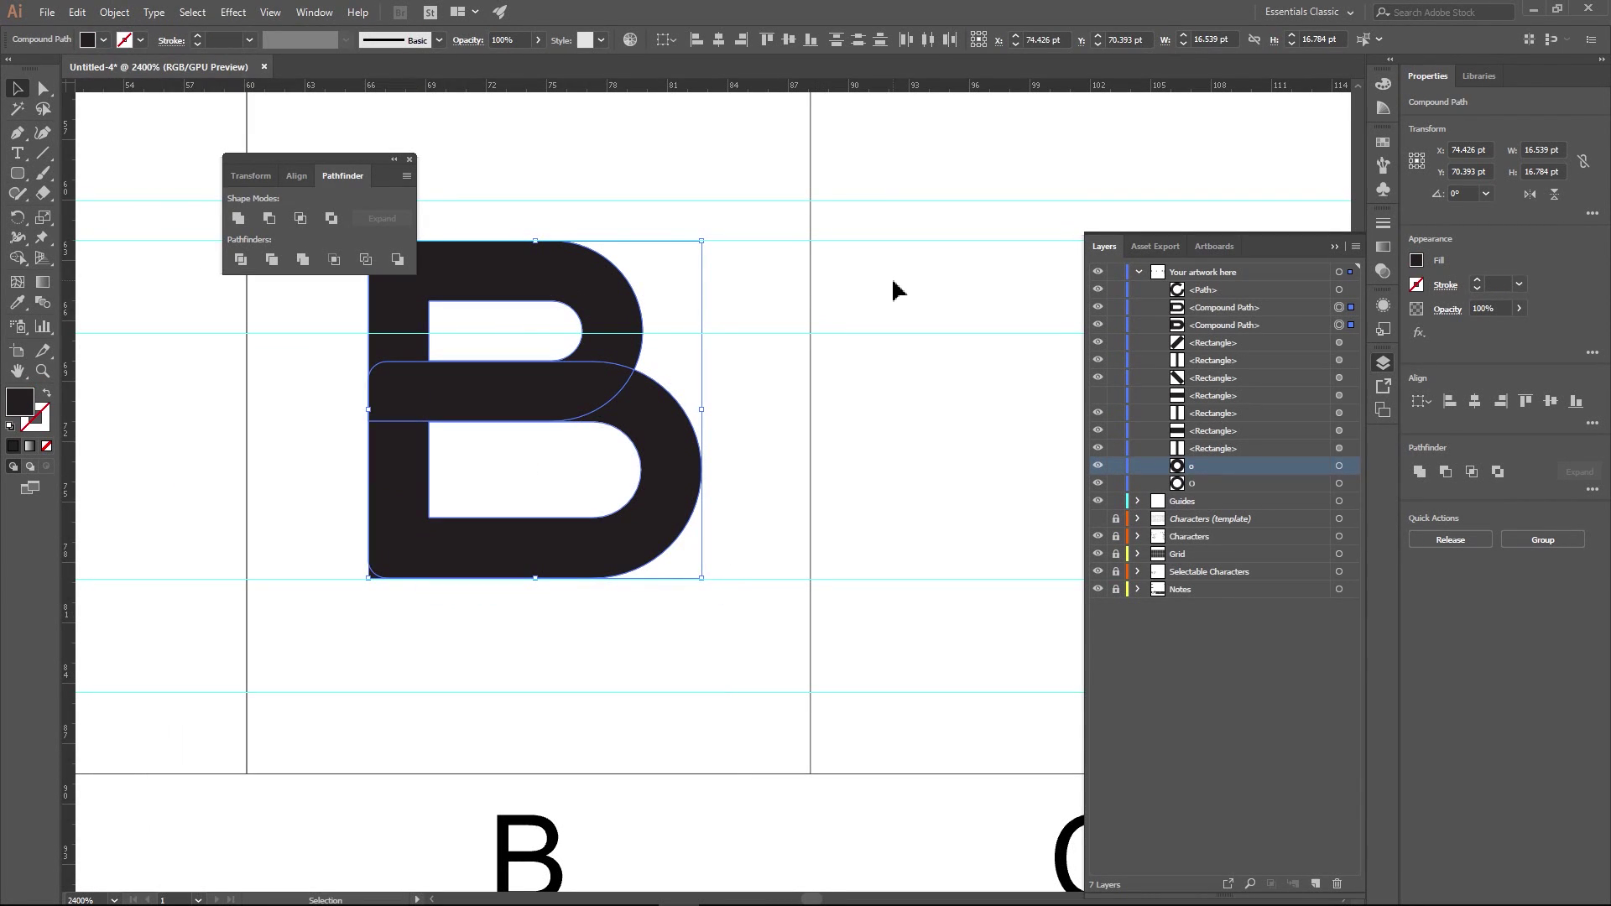
pyautogui.click(919, 336)
pyautogui.scroll(-3, 919, 340)
pyautogui.hscroll(5, 957, 411)
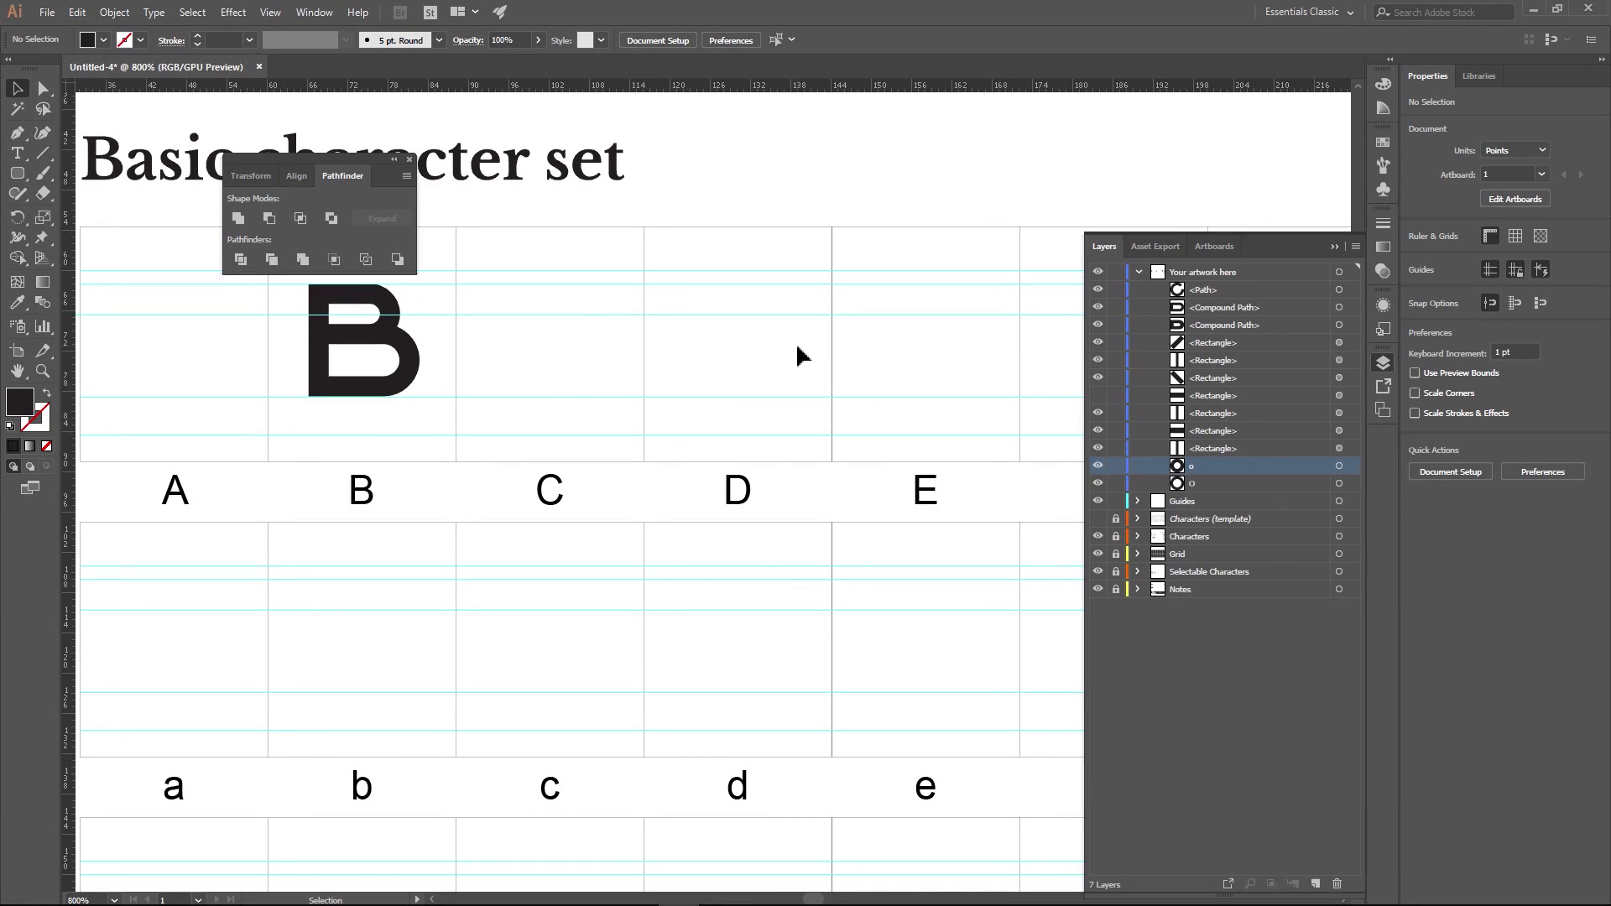
# - Duplicate the M's right diagonal rectangle in place and move the copy diagonally up-left until it sits flush against the original's upper edge
pyautogui.scroll(-2, 798, 353)
pyautogui.moveTo(906, 396); pyautogui.dragTo(353, 403)
pyautogui.scroll(-1, 882, 410)
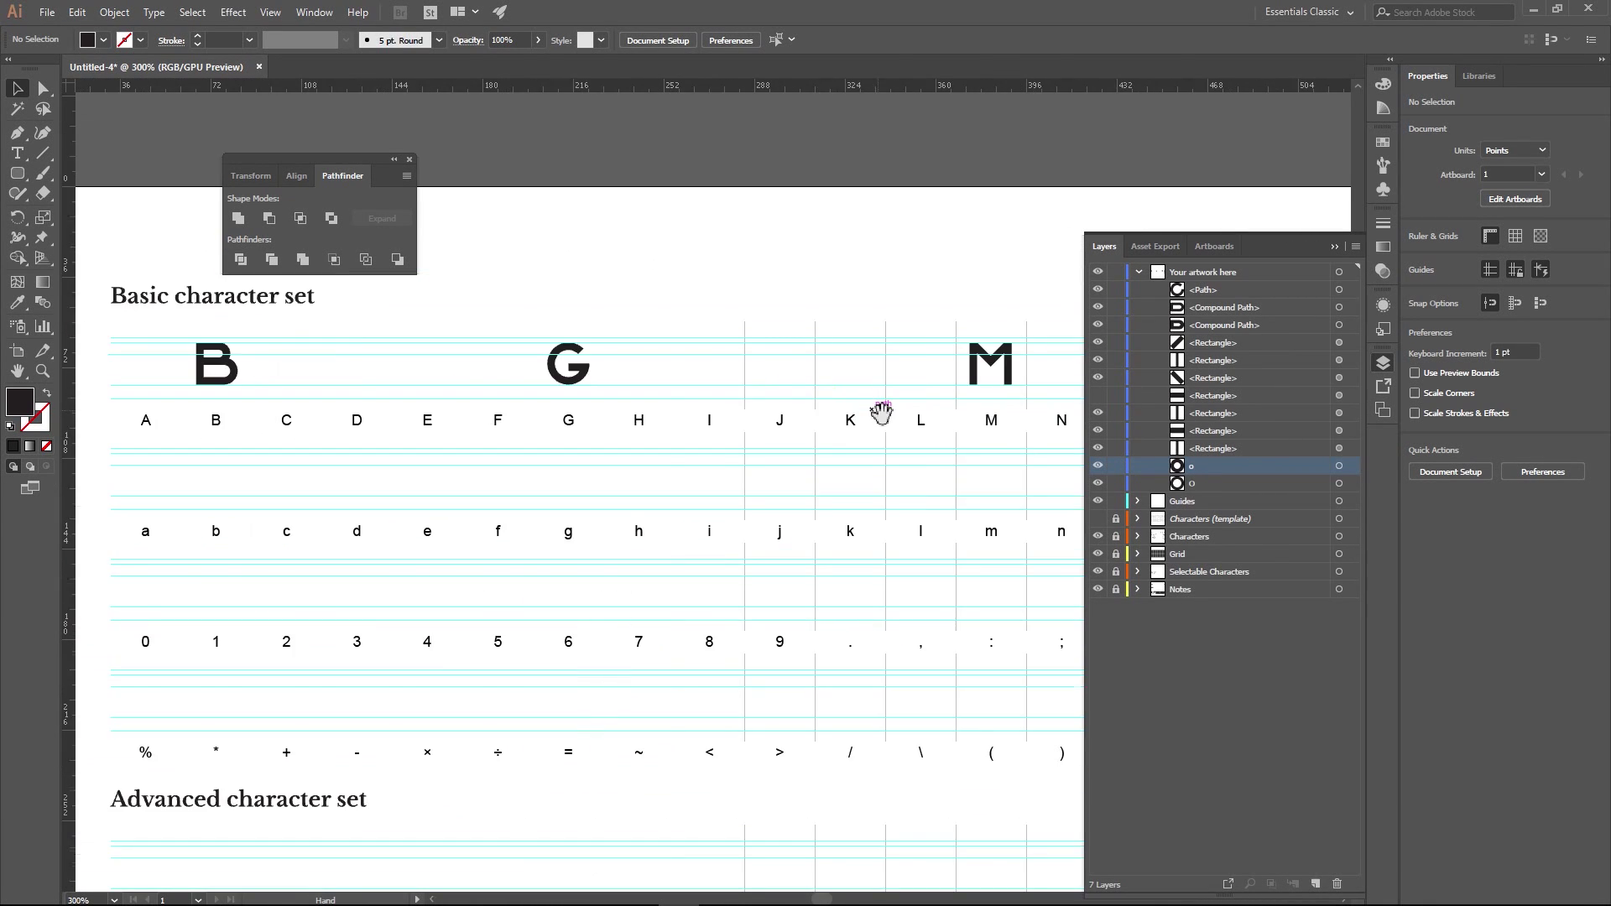
pyautogui.moveTo(881, 410); pyautogui.dragTo(557, 403)
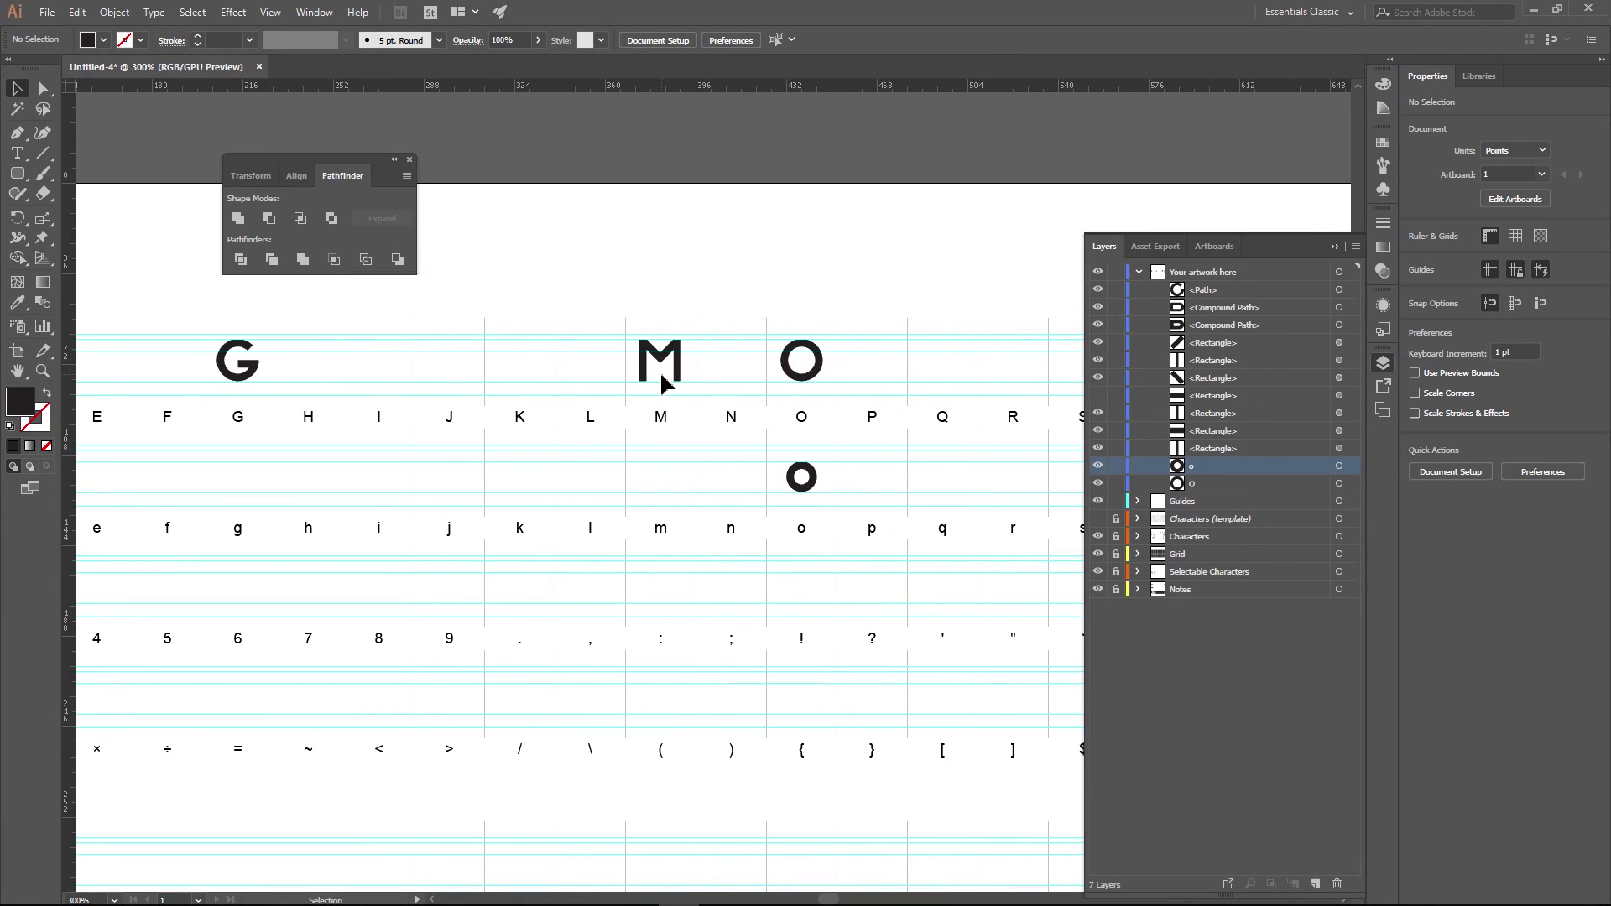
pyautogui.scroll(5, 676, 367)
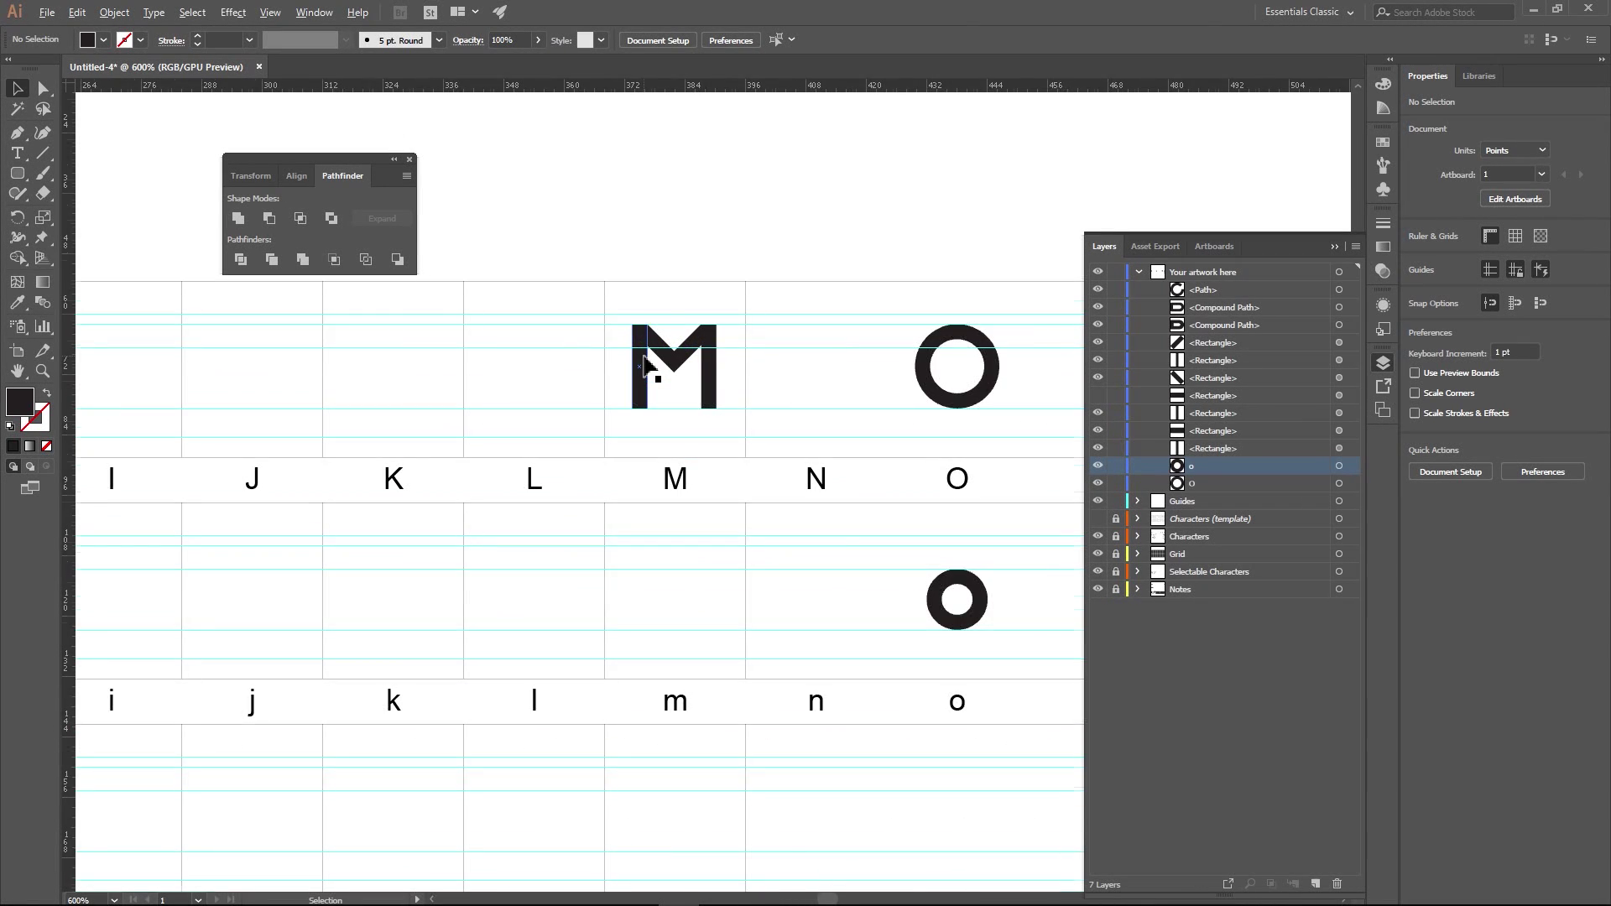
pyautogui.scroll(2, 778, 359)
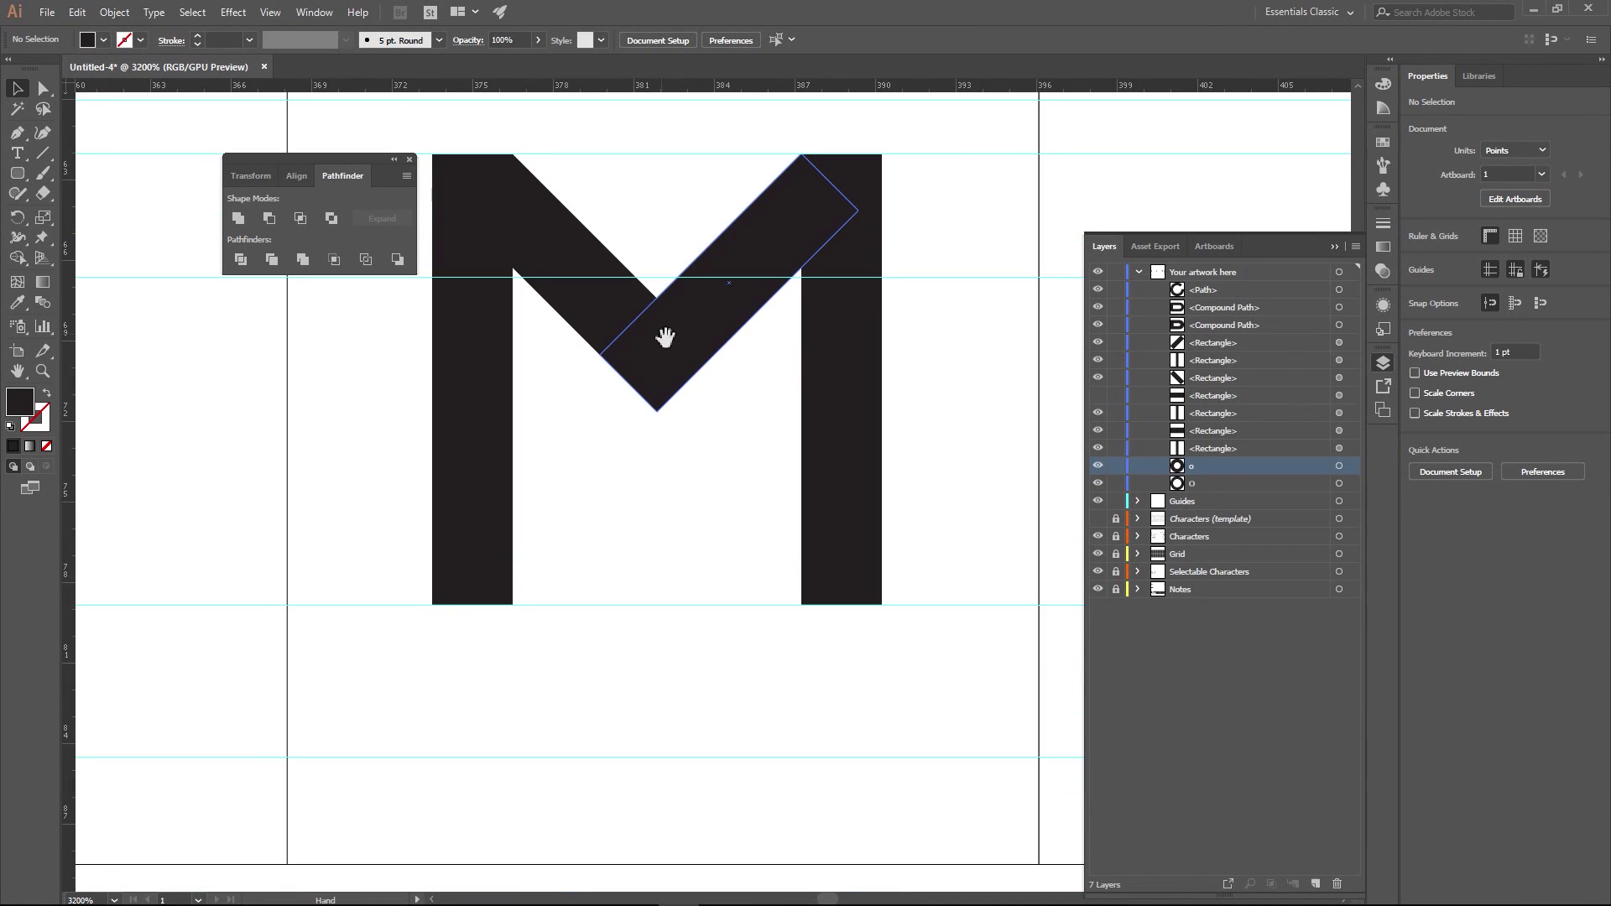
pyautogui.moveTo(663, 341); pyautogui.dragTo(678, 444)
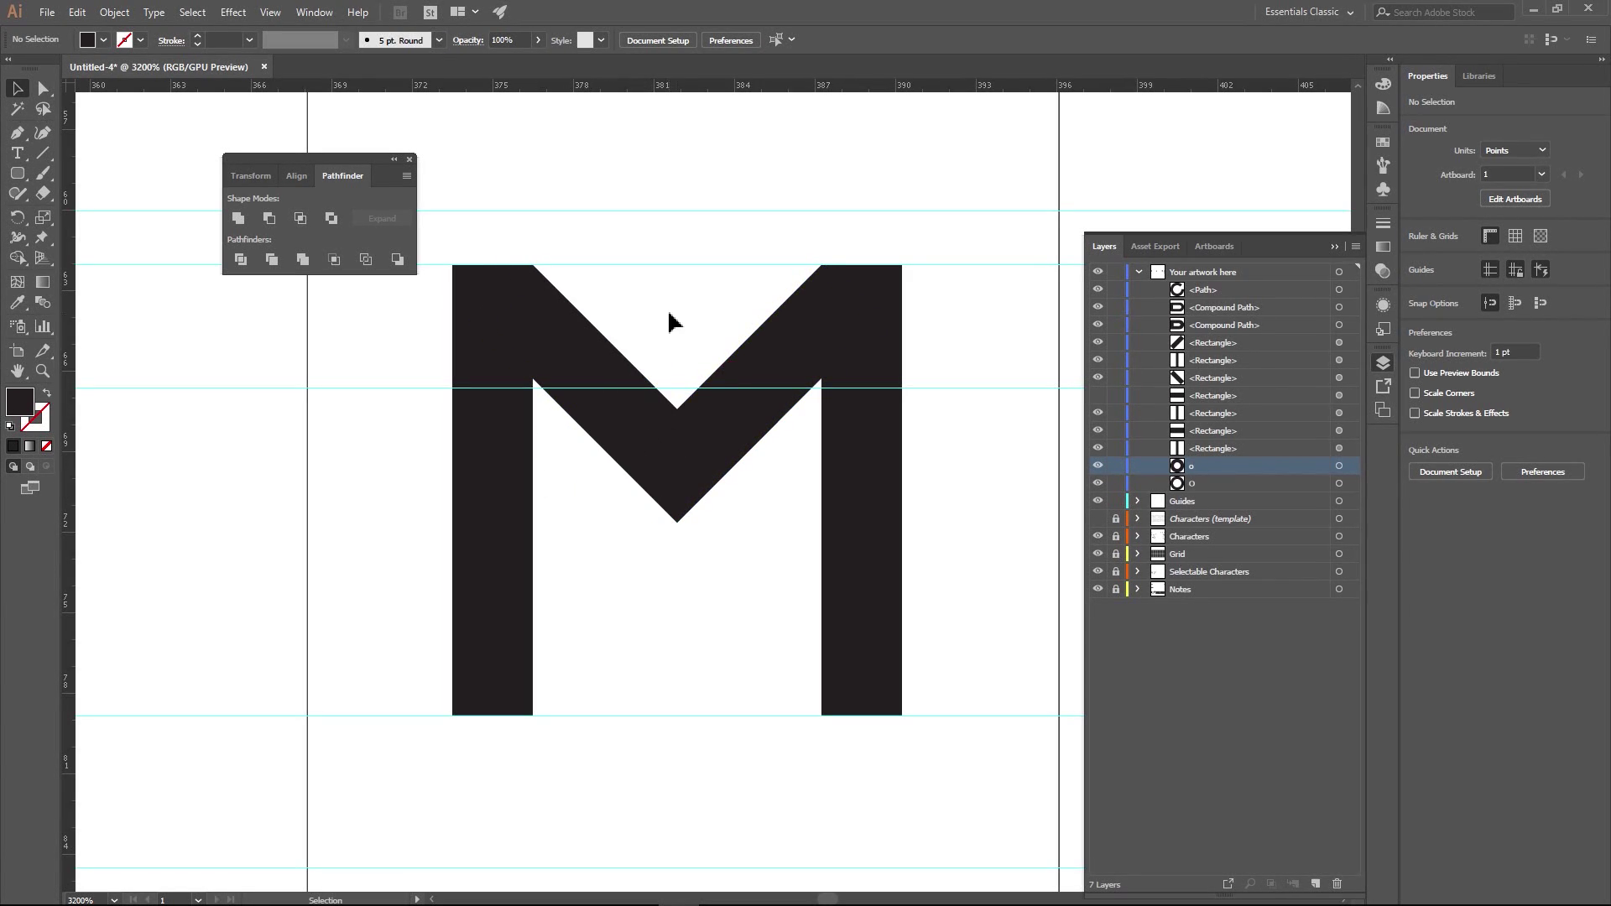
pyautogui.click(797, 365)
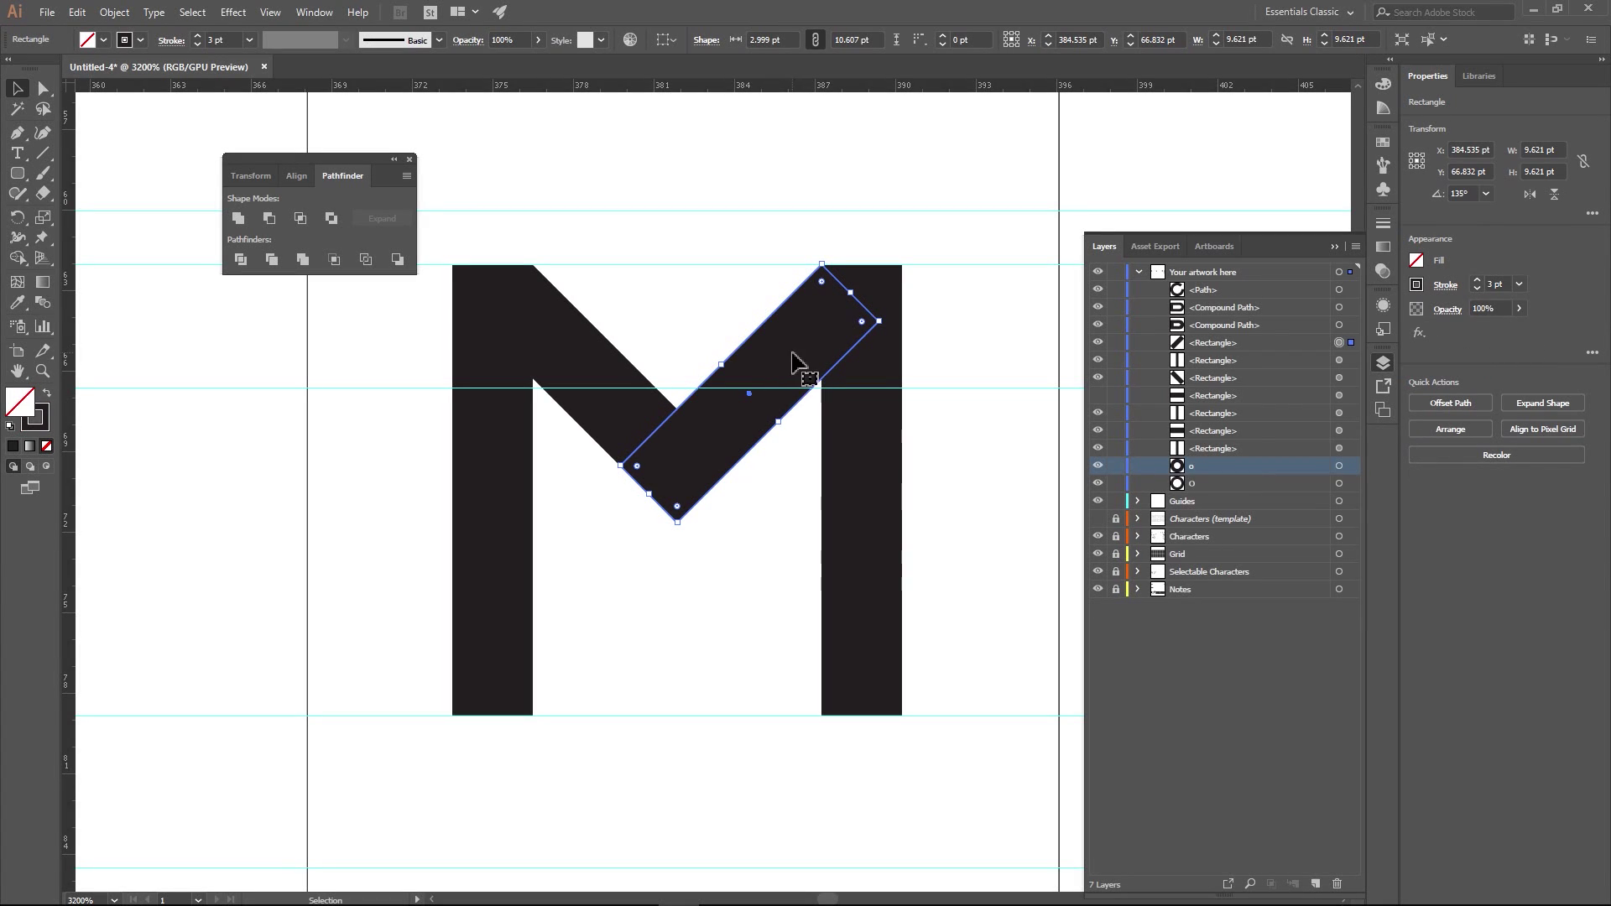
pyautogui.hotkey('ctrl', 'f')
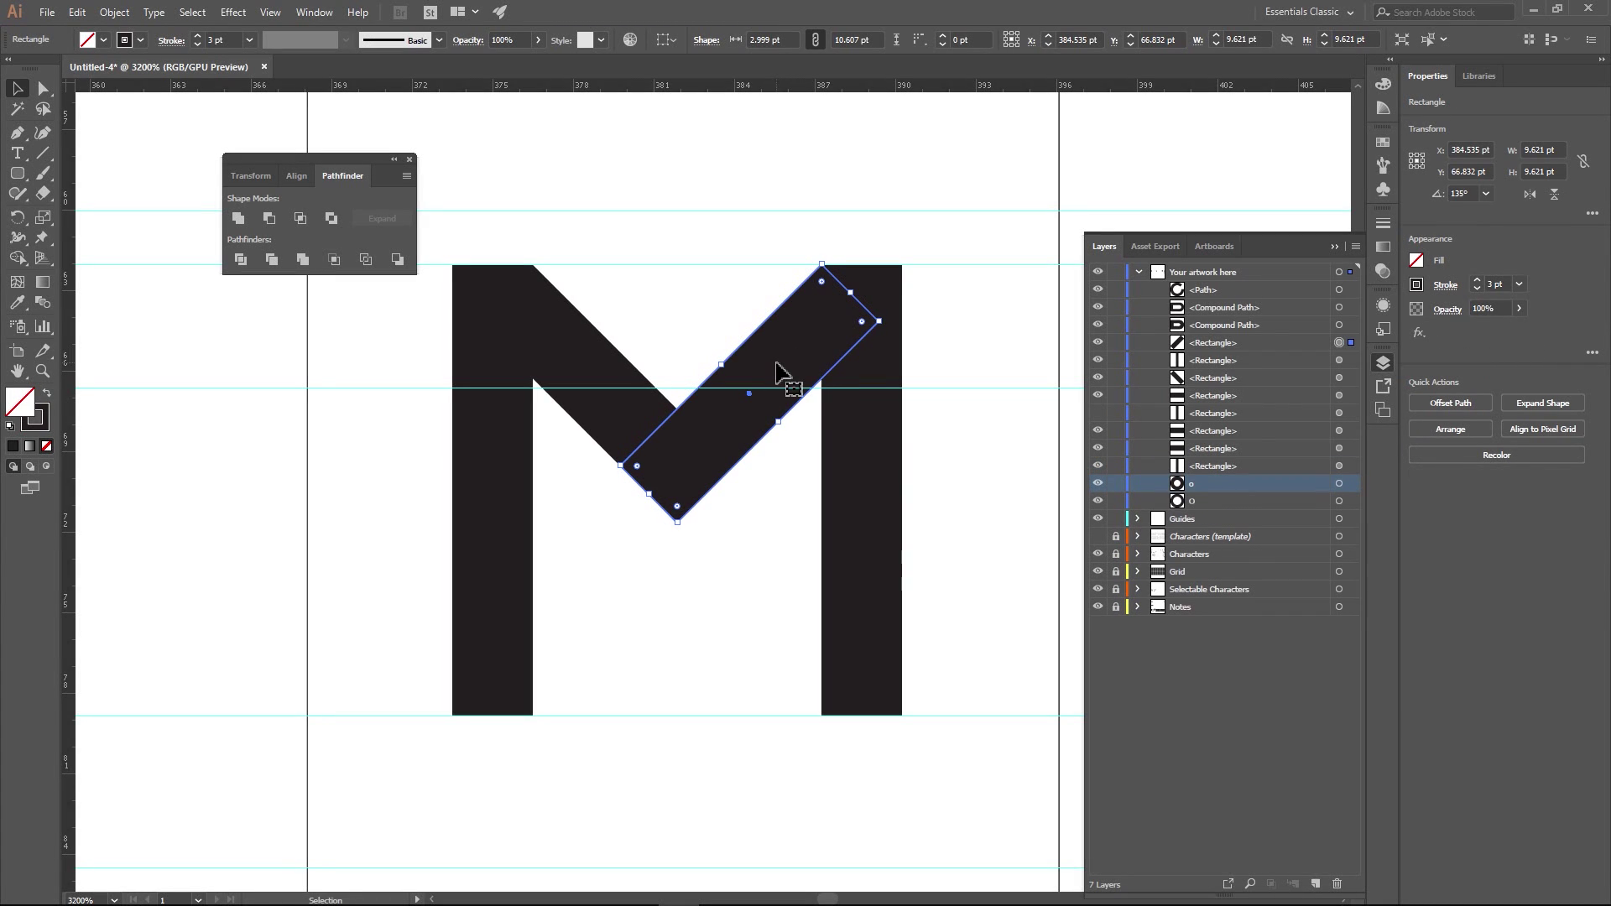
pyautogui.moveTo(779, 372); pyautogui.dragTo(715, 316)
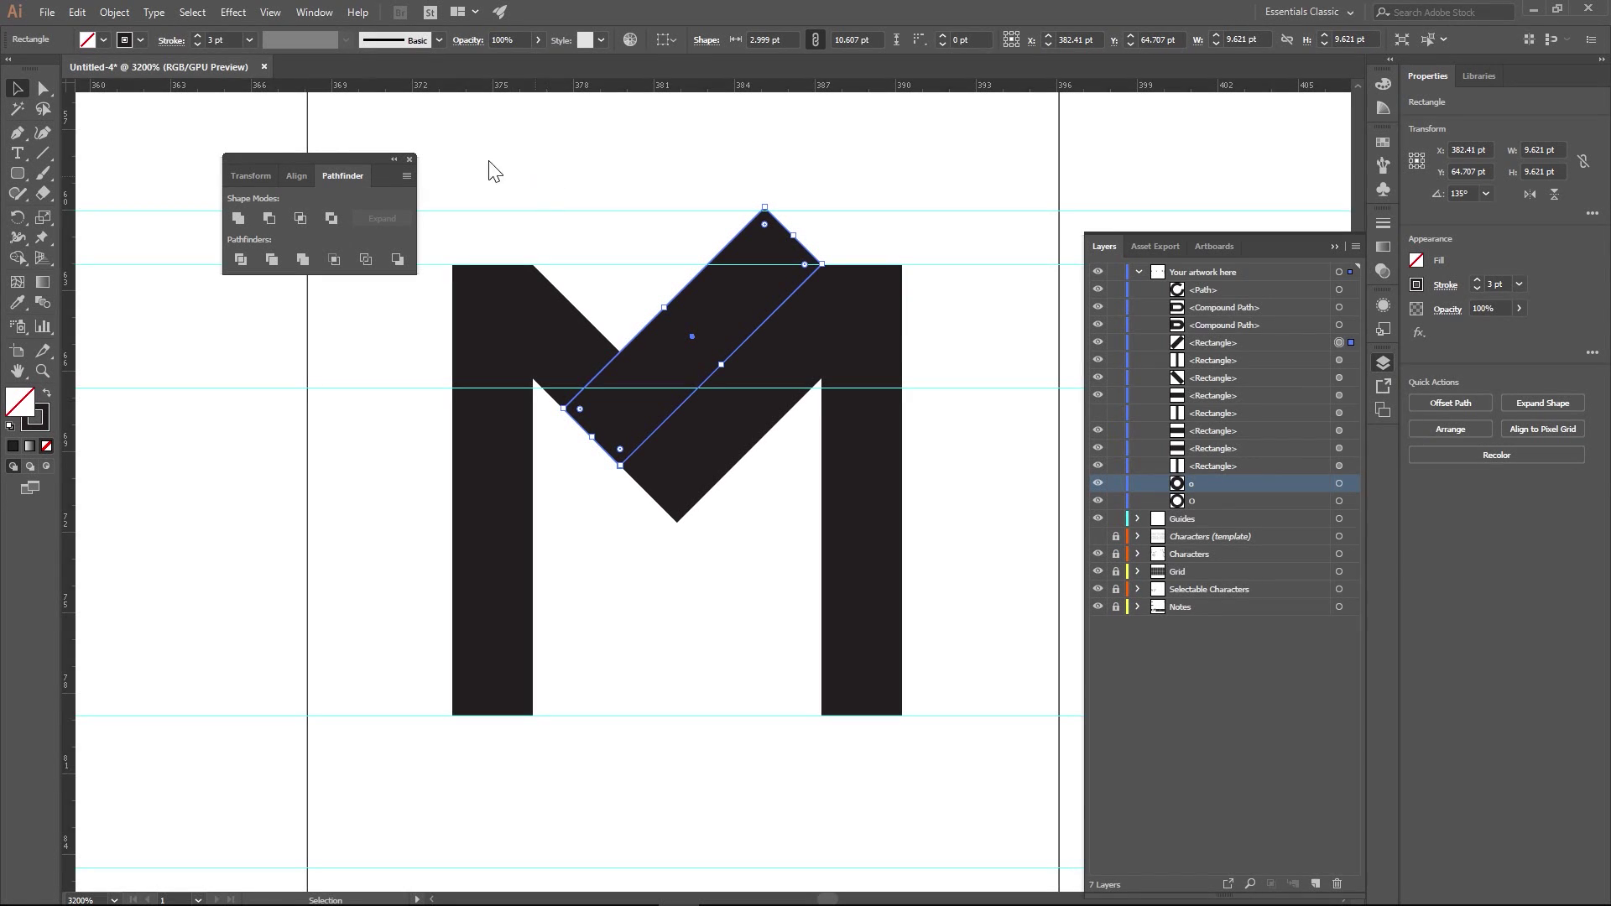
# - Give the copied diagonal rectangle a white fill and set its stroke weight to 0
pyautogui.click(88, 42)
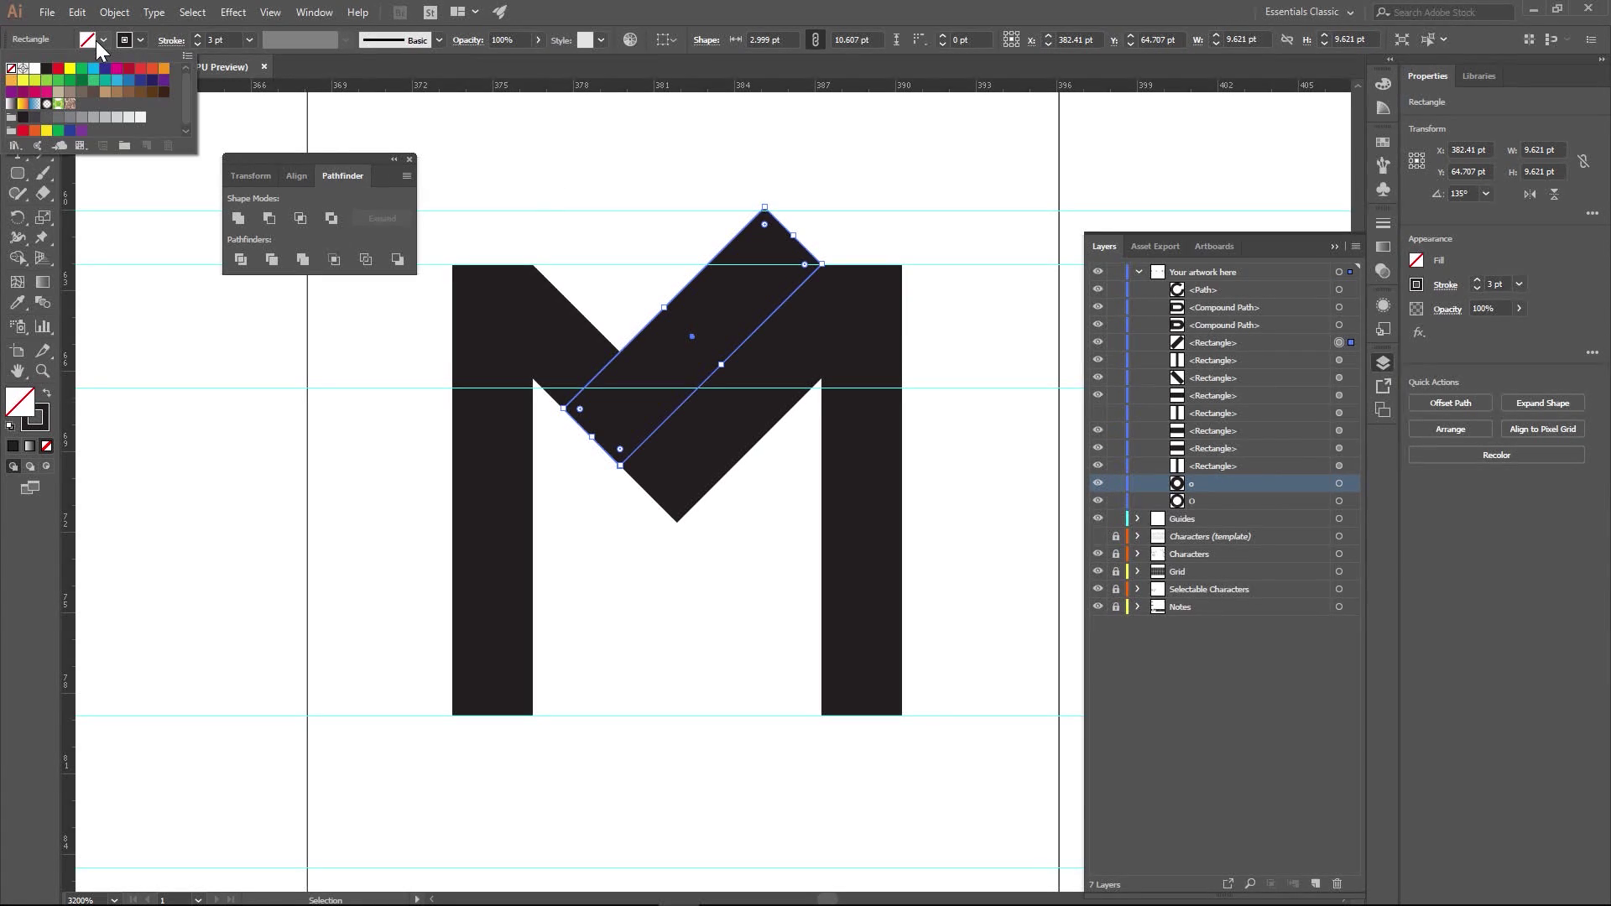
pyautogui.click(41, 71)
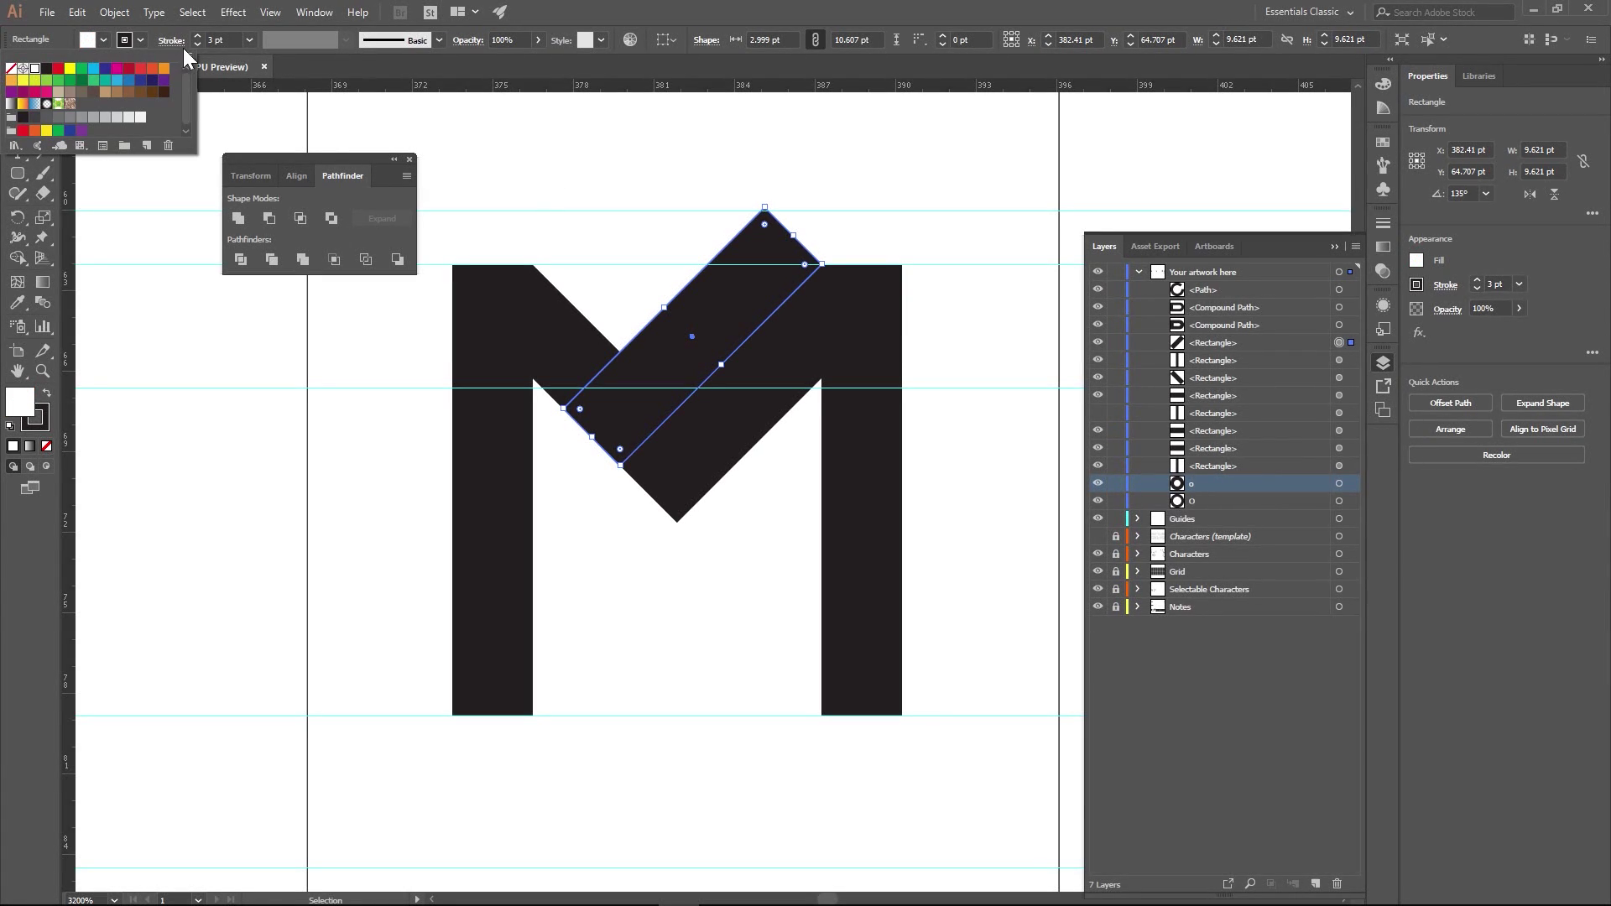
pyautogui.click(227, 40)
pyautogui.click(228, 40)
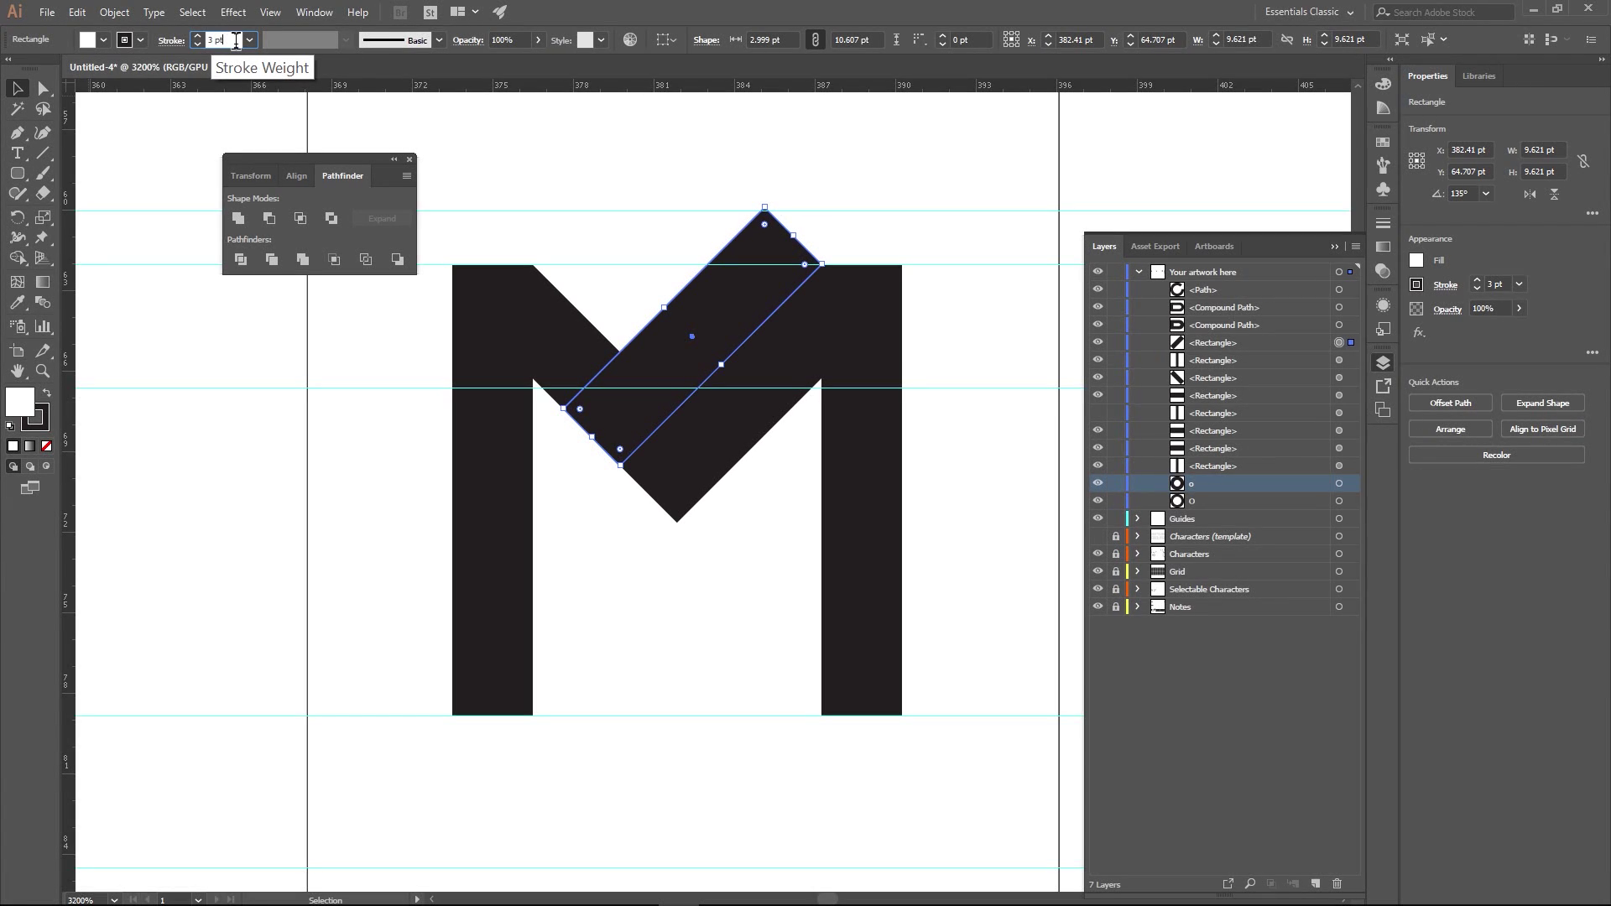
pyautogui.moveTo(236, 41); pyautogui.dragTo(206, 45)
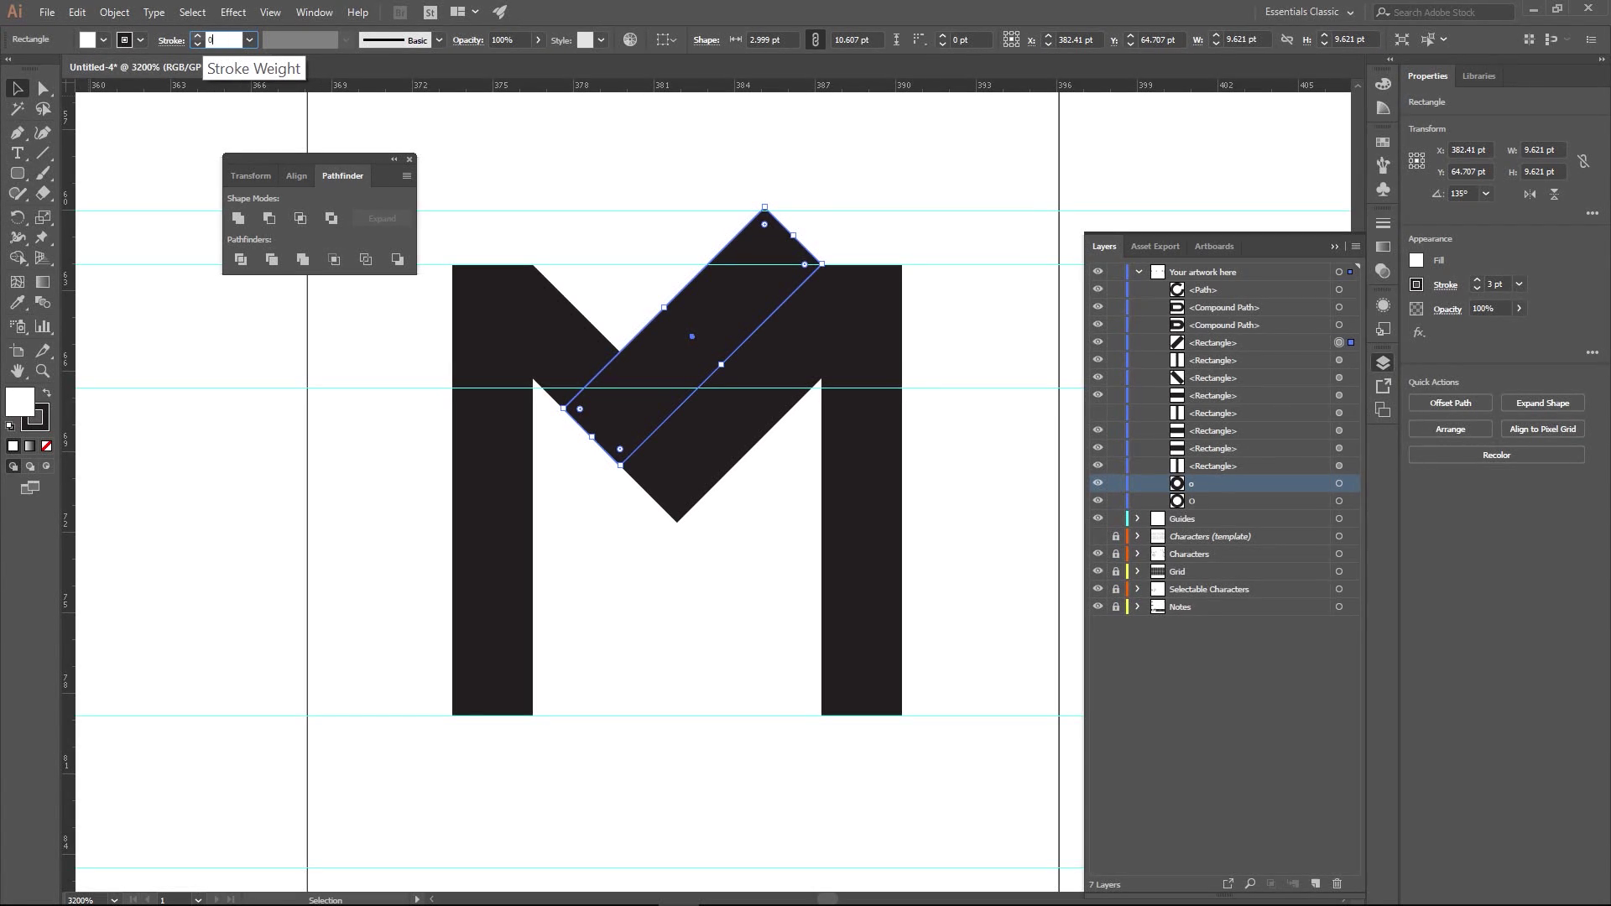
pyautogui.press('Return')
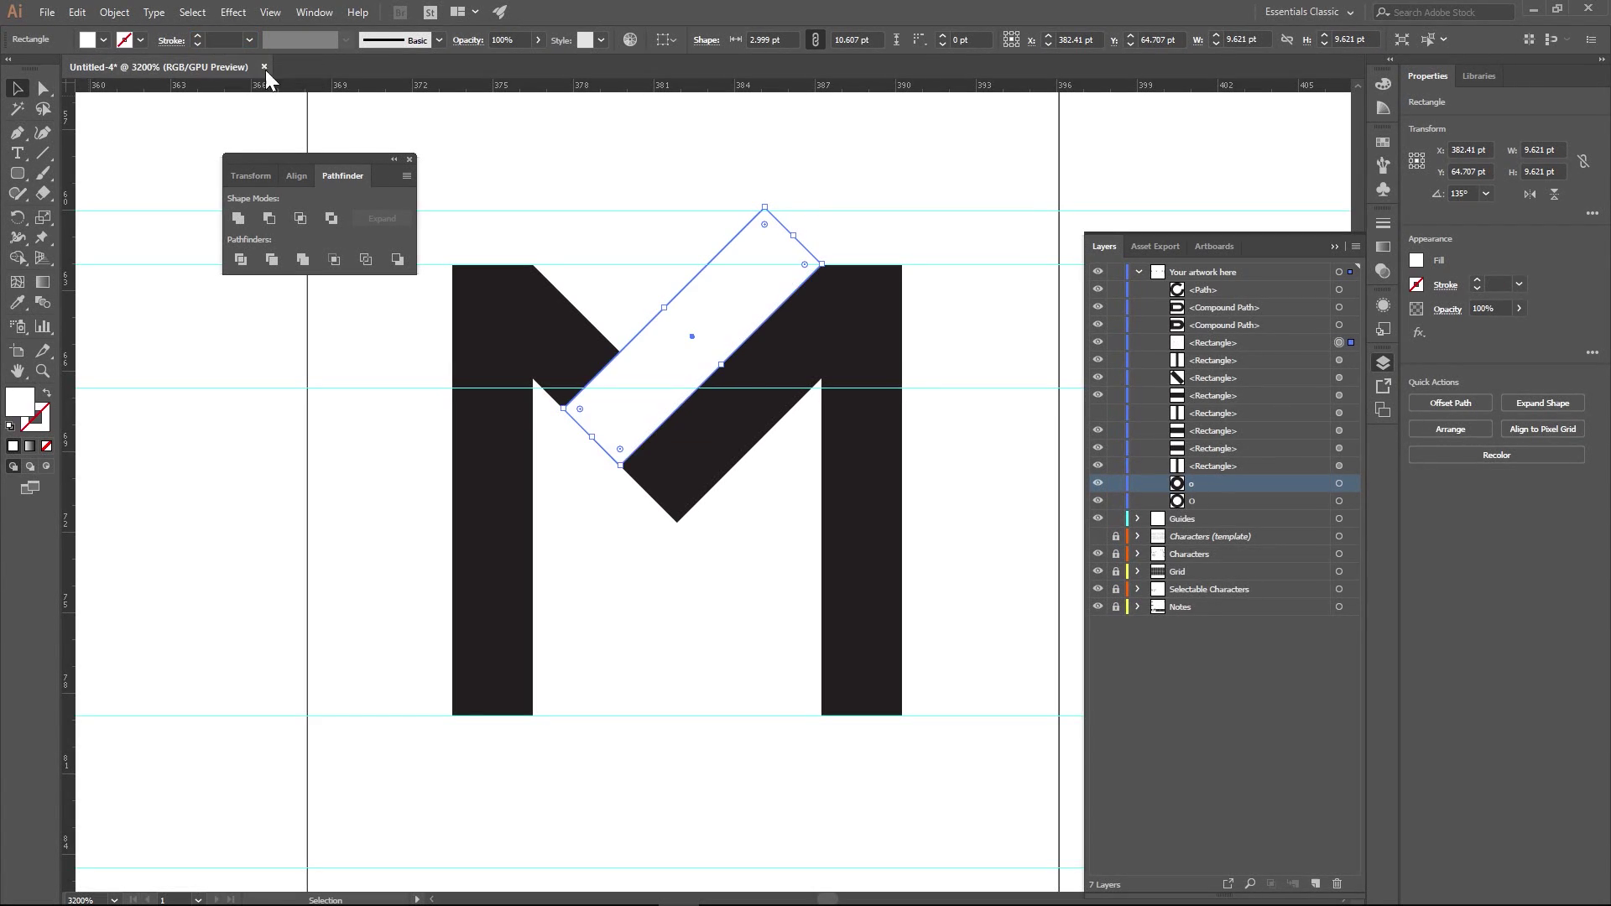
# - Select the M's two stems and two diagonals together, set their stroke weight to 0 and fill them with black
pyautogui.click(659, 225)
pyautogui.click(808, 363)
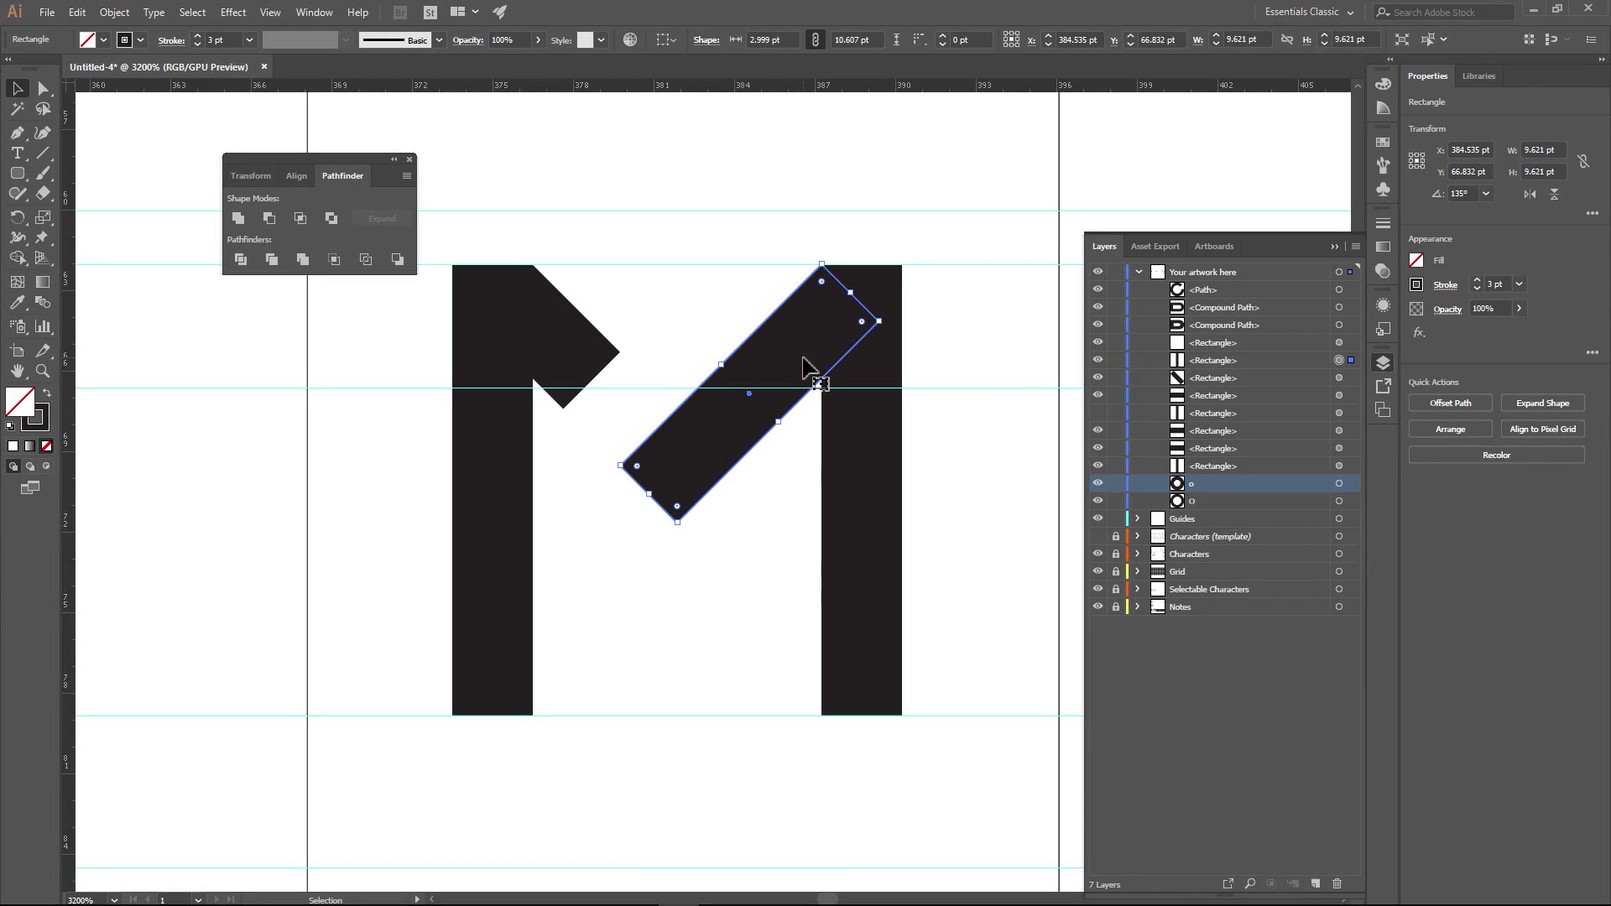
pyautogui.keyDown('shift'); pyautogui.click(867, 521); pyautogui.keyUp('shift')
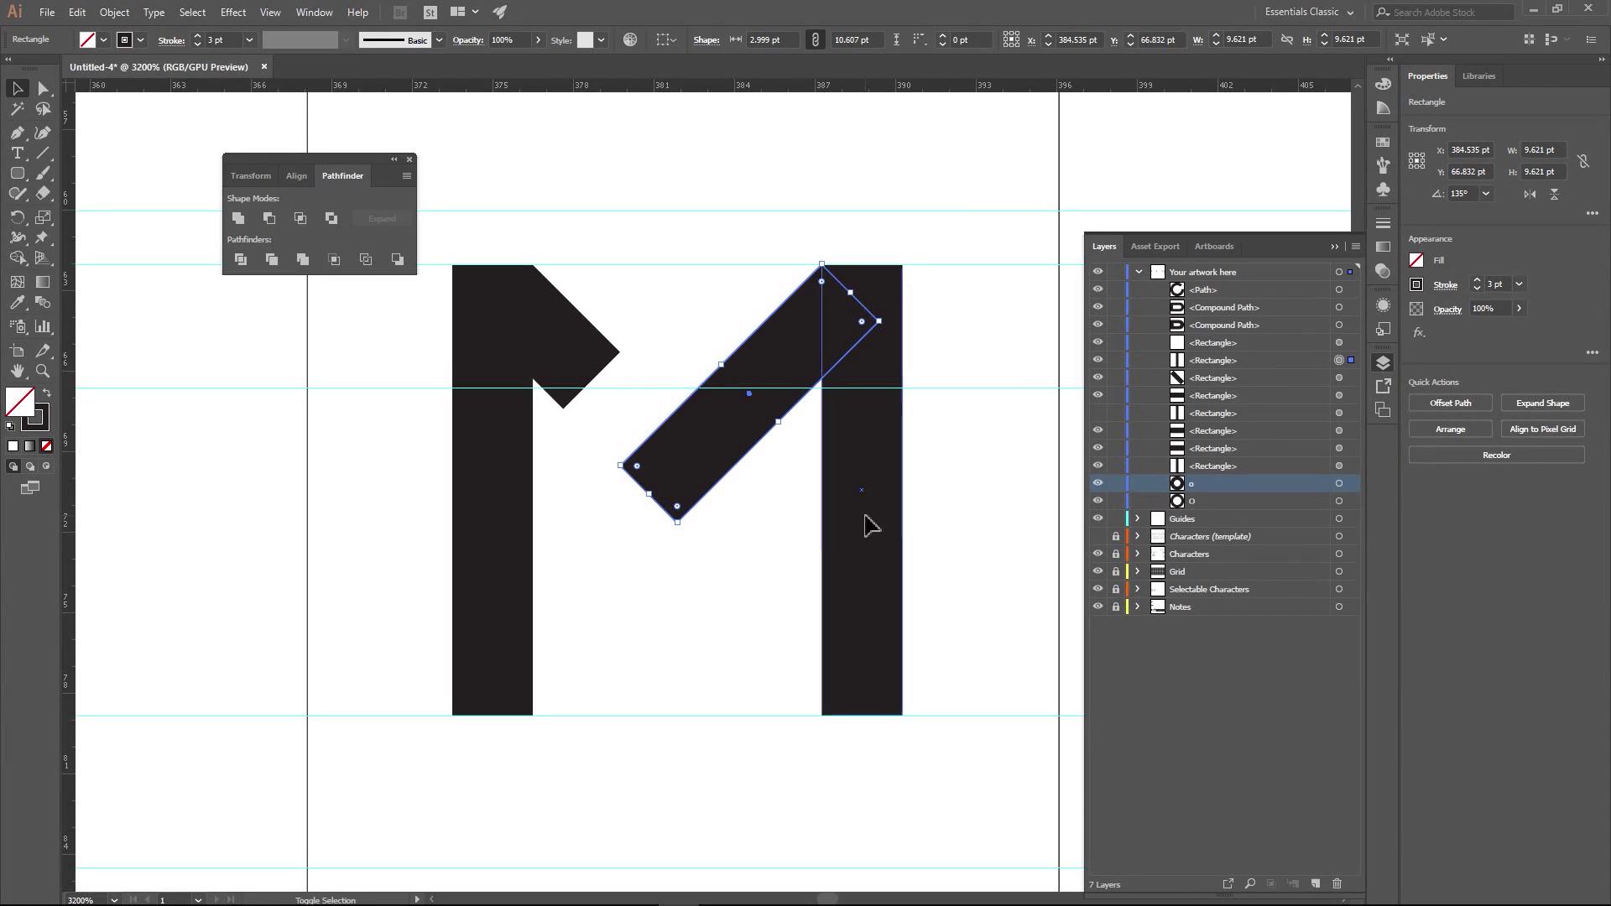
pyautogui.keyDown('shift'); pyautogui.click(532, 514); pyautogui.keyUp('shift')
pyautogui.keyDown('shift'); pyautogui.click(576, 341); pyautogui.keyUp('shift')
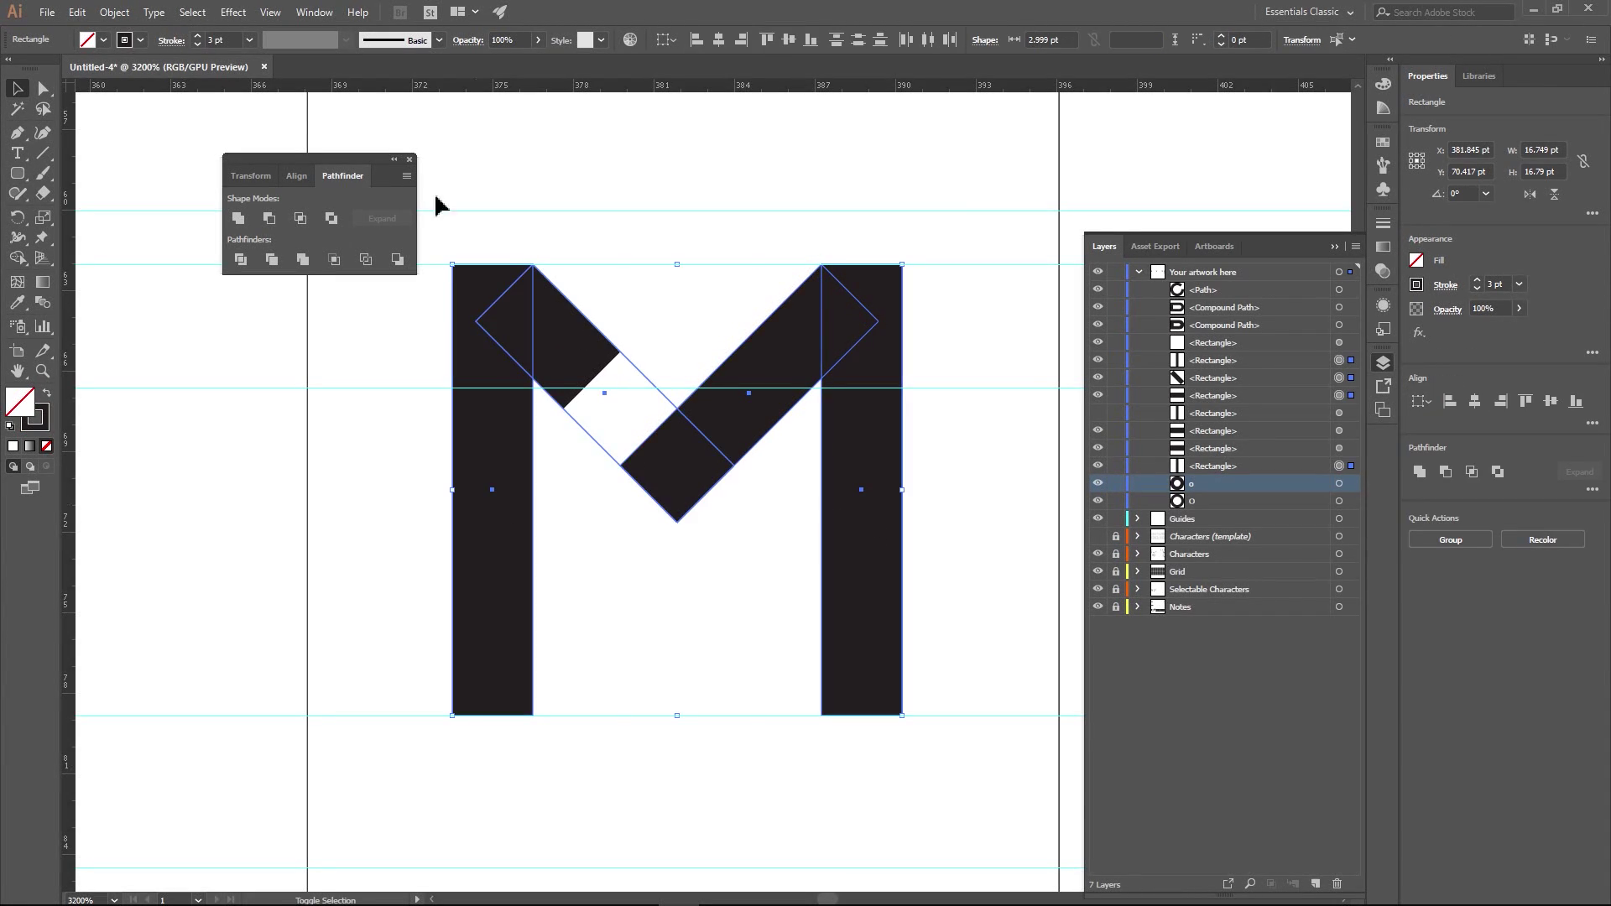
pyautogui.click(233, 40)
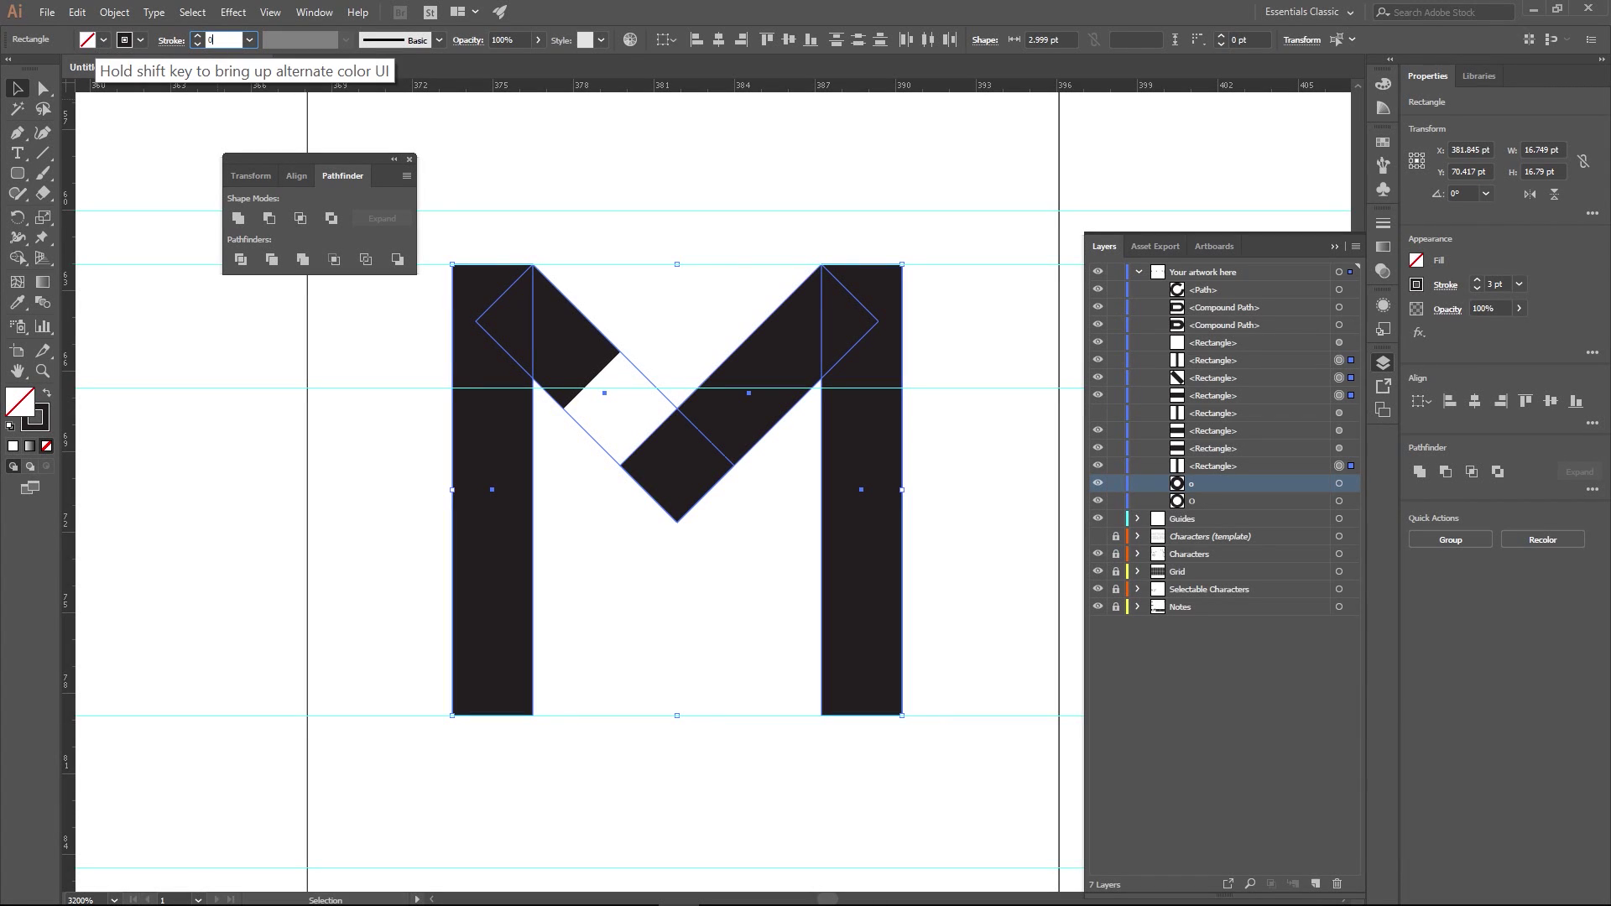
pyautogui.write('0')
pyautogui.press('Return')
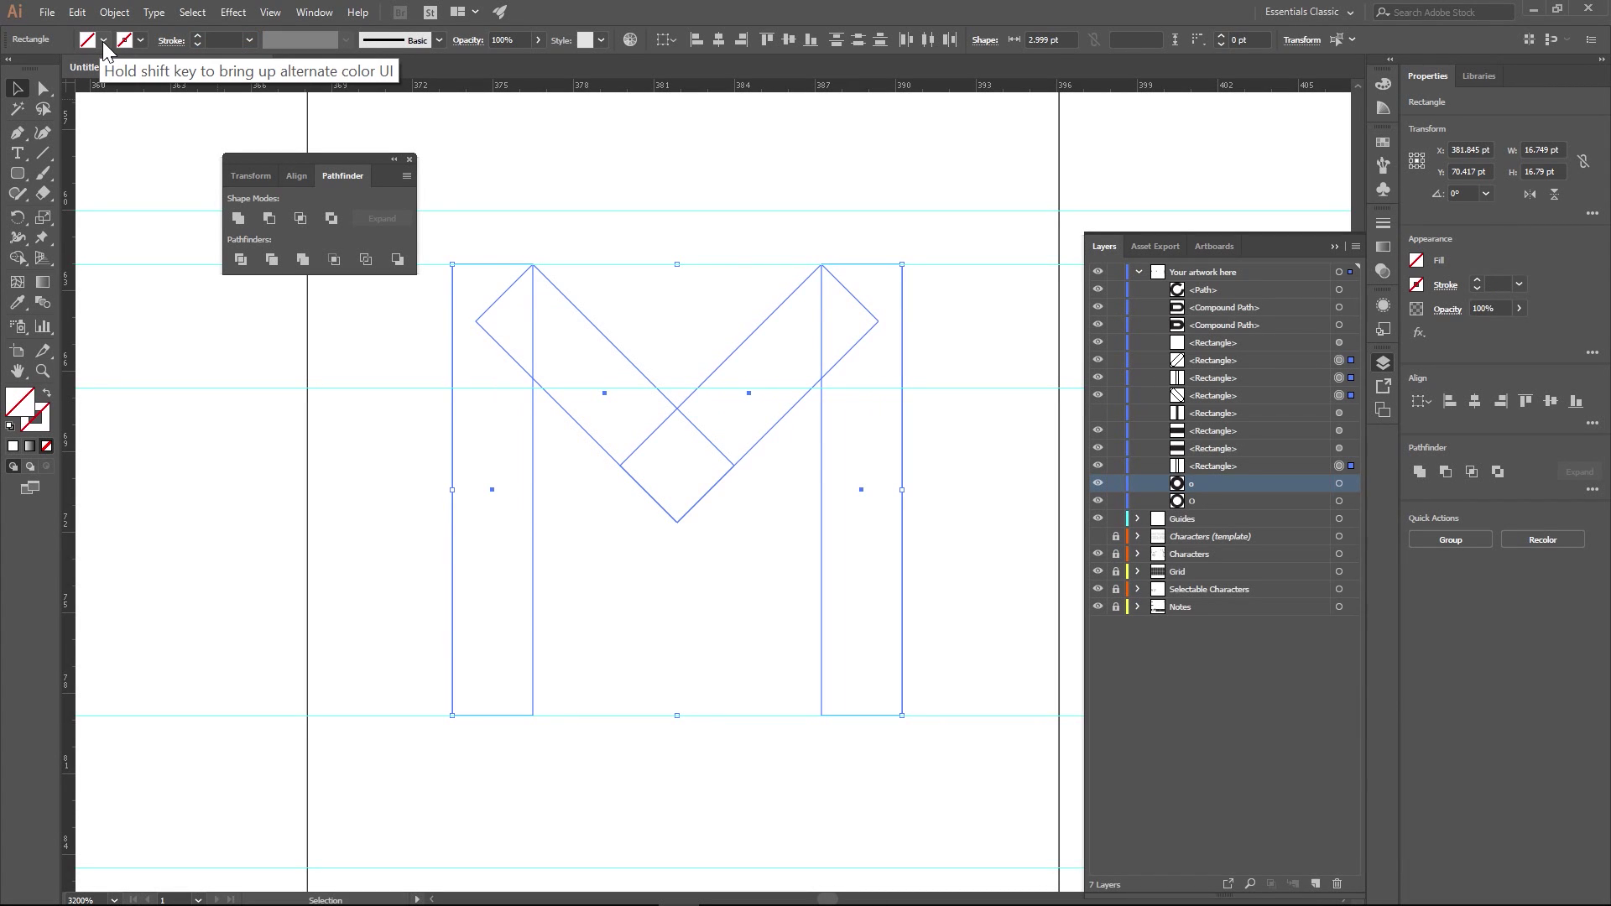
pyautogui.click(104, 40)
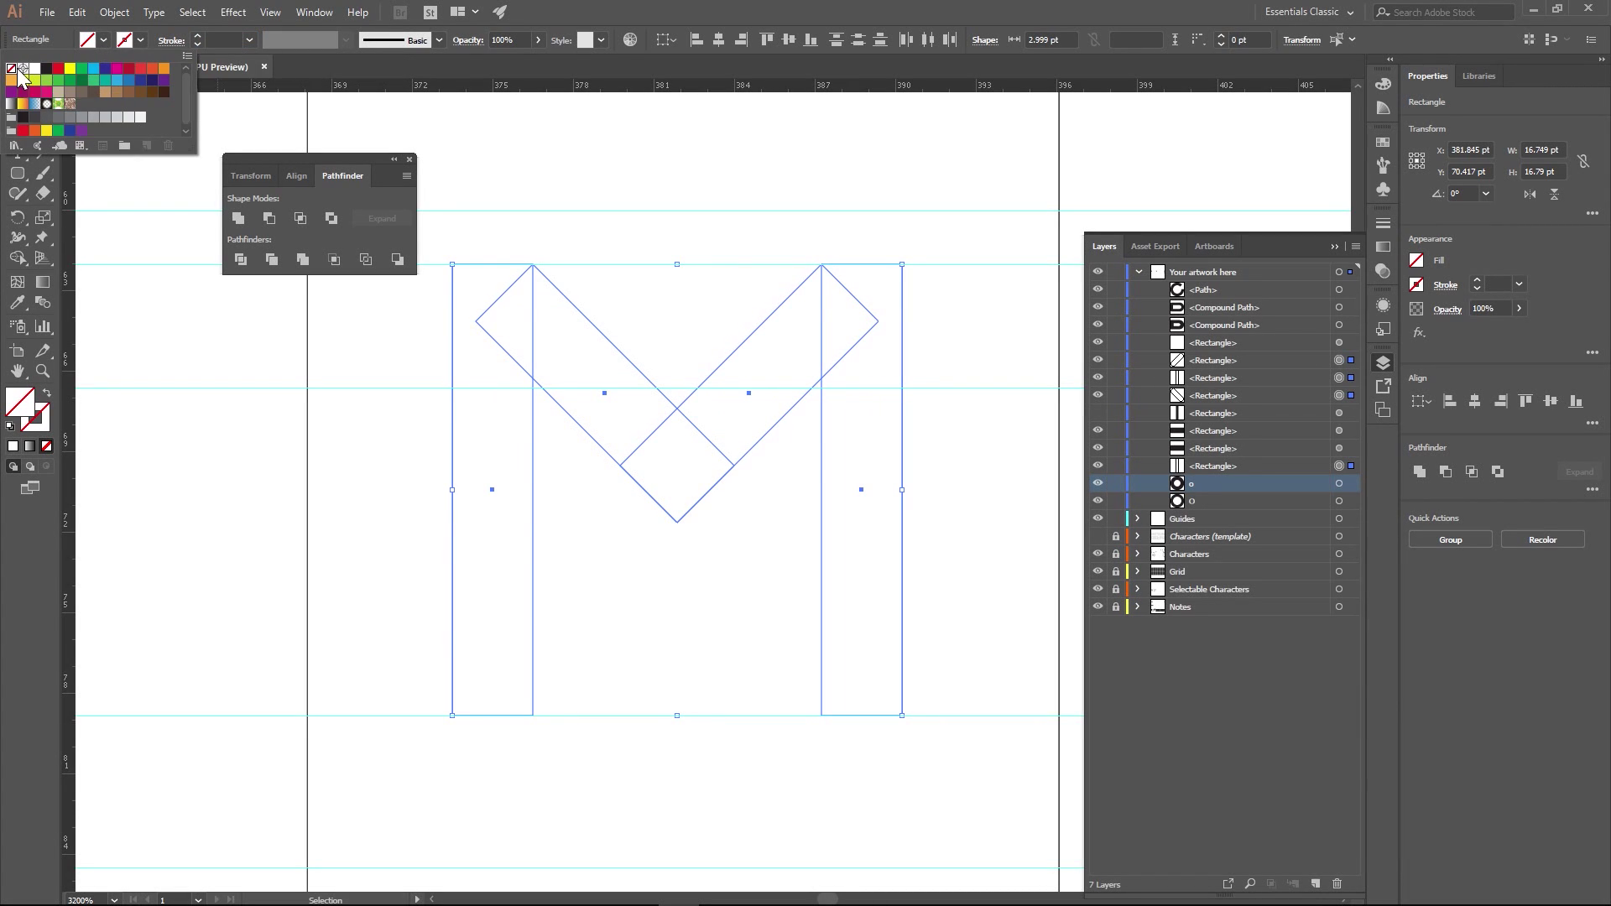
pyautogui.click(50, 72)
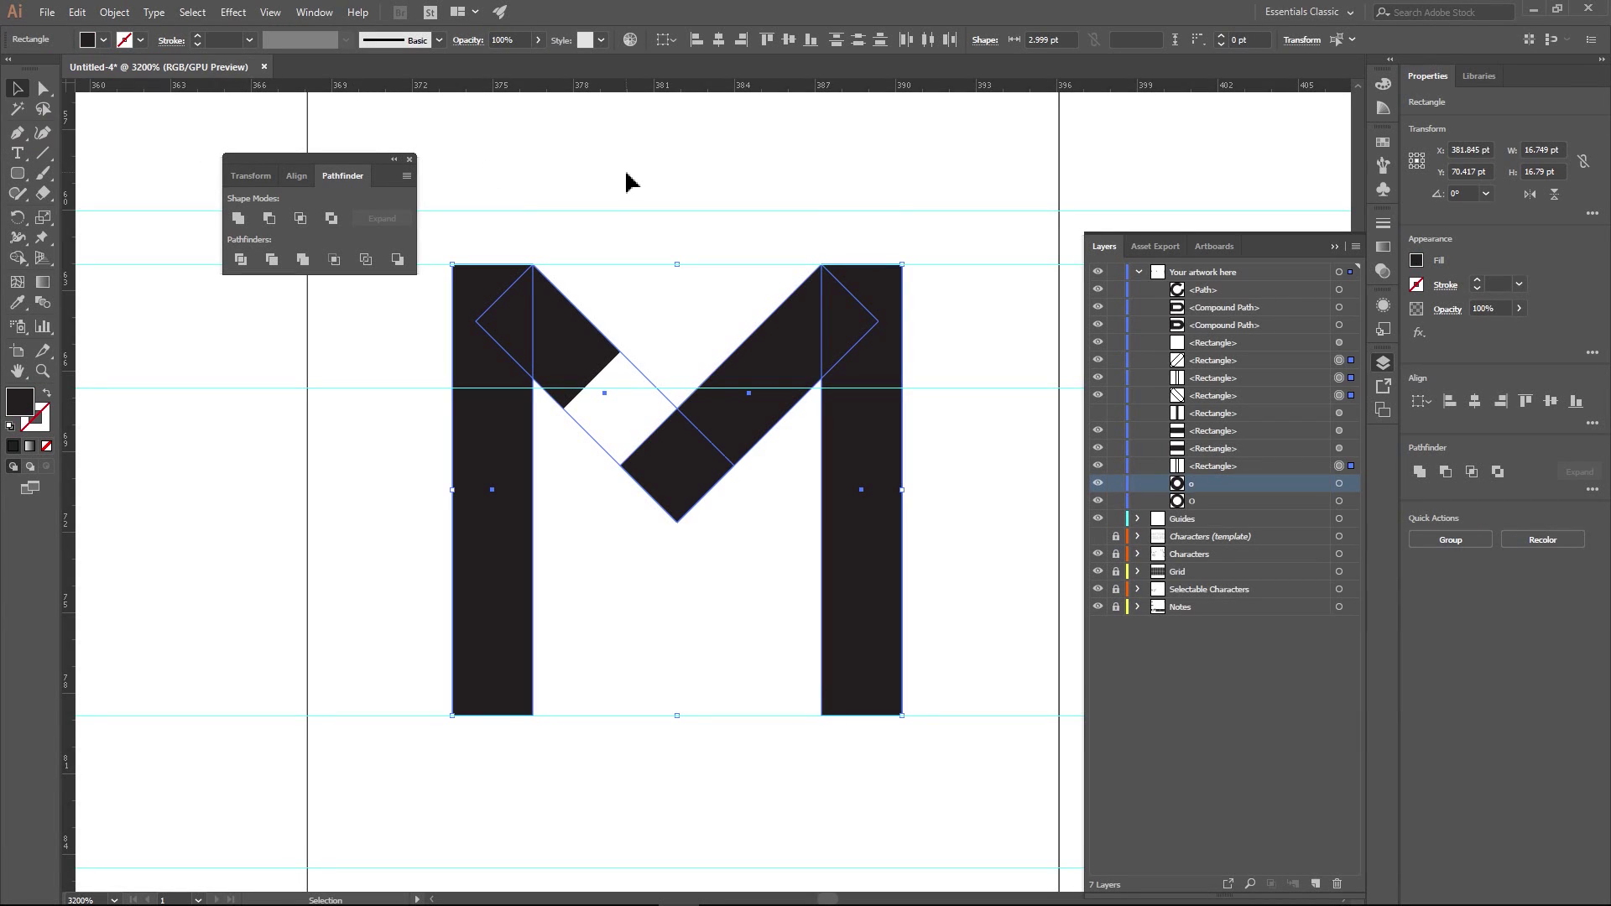
# - Extend the white rectangle's lower end past the left diagonal, to a length of about 11.04 pt
pyautogui.click(611, 370)
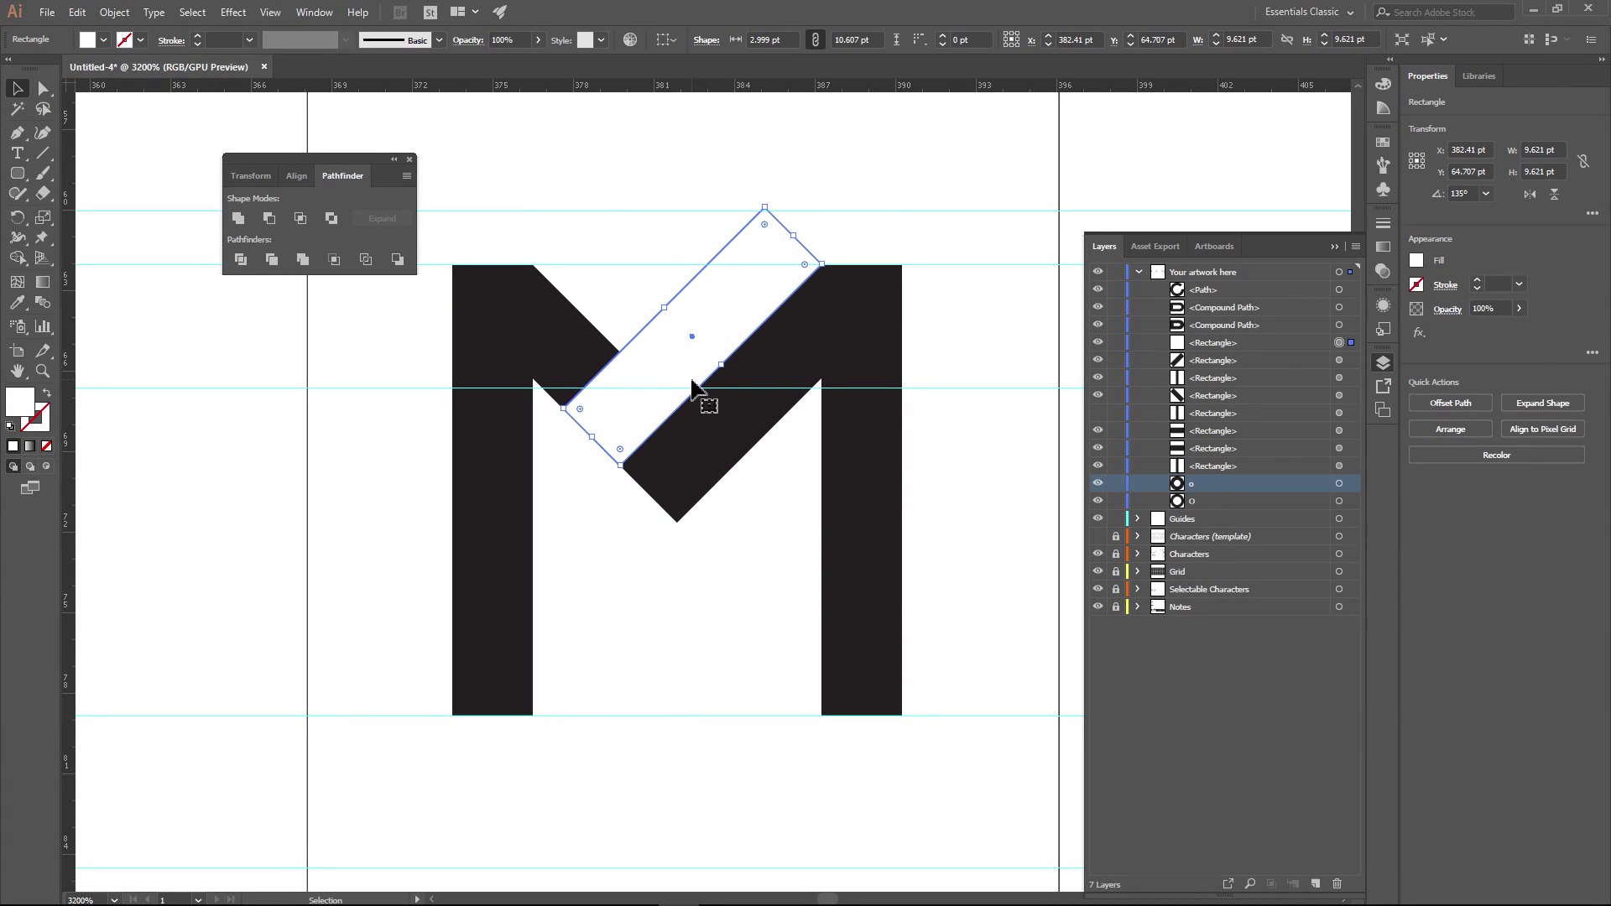
pyautogui.moveTo(595, 446); pyautogui.dragTo(586, 454)
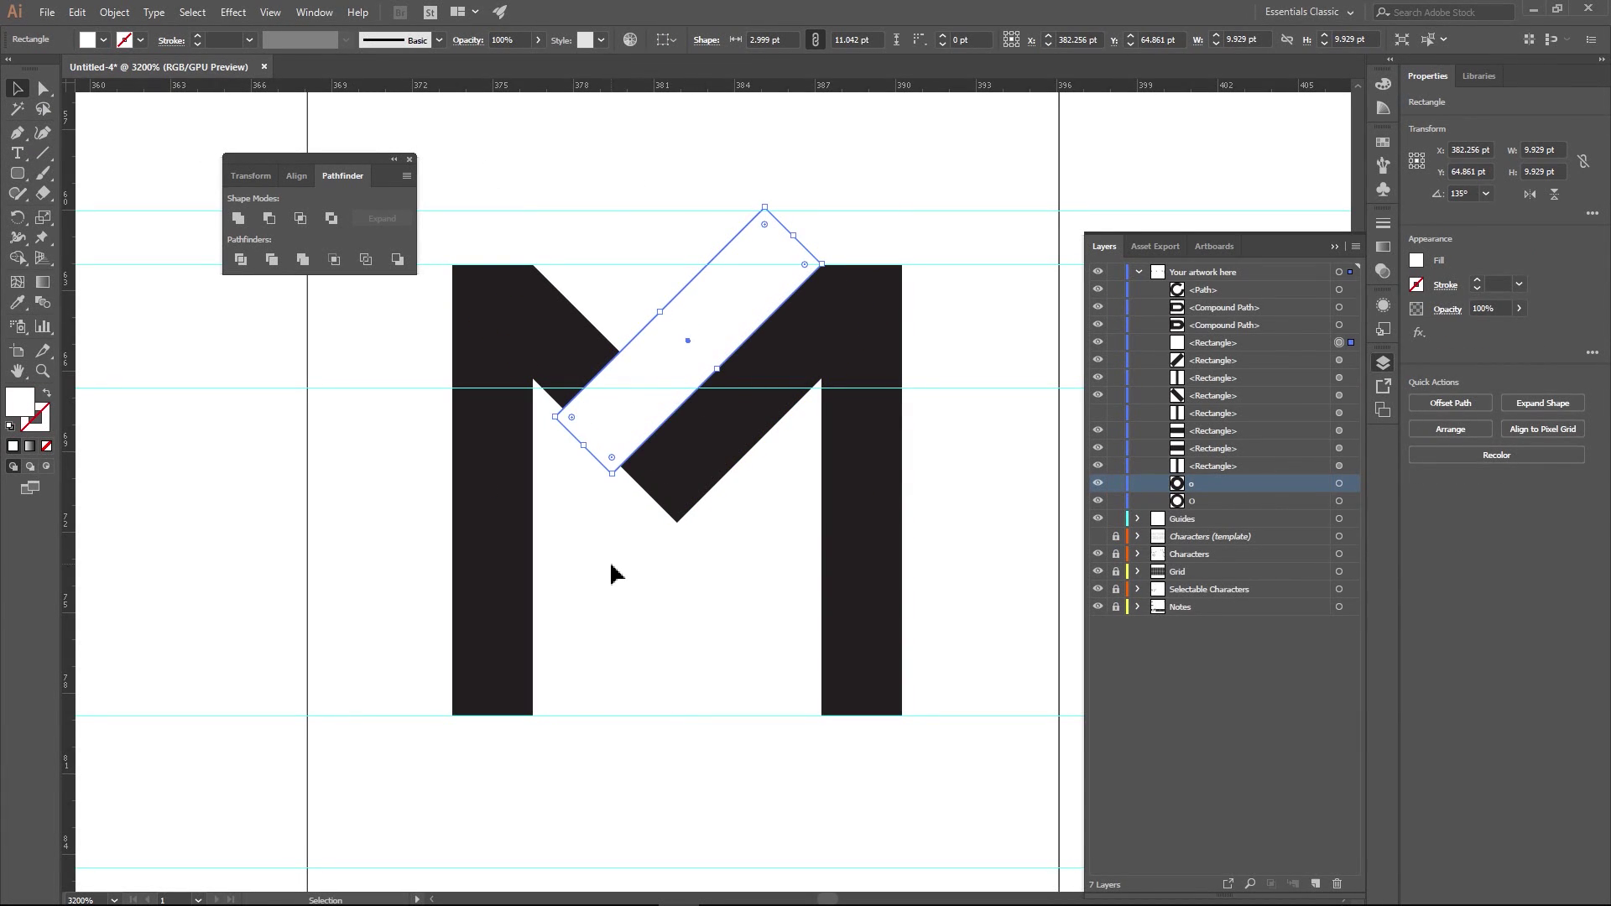
pyautogui.click(654, 615)
pyautogui.click(598, 415)
pyautogui.click(632, 293)
pyautogui.scroll(-8, 632, 292)
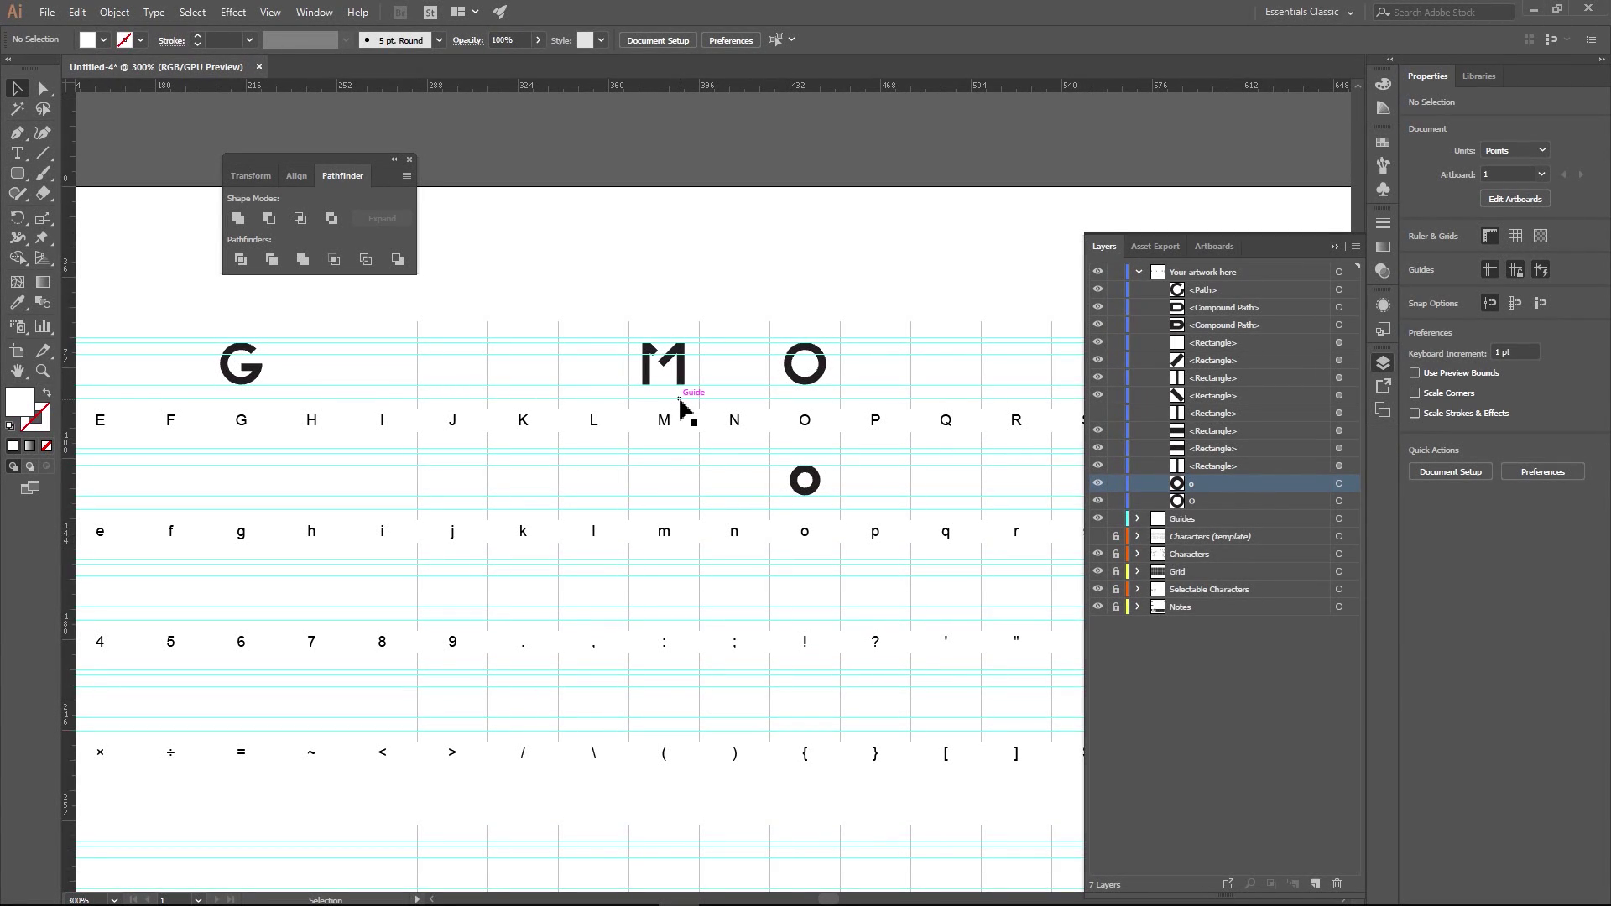
# - Narrow the white rectangle from its upper-left edge to about 2.23 pt wide, tightening the gap in the M, and check the letter
pyautogui.scroll(7, 672, 391)
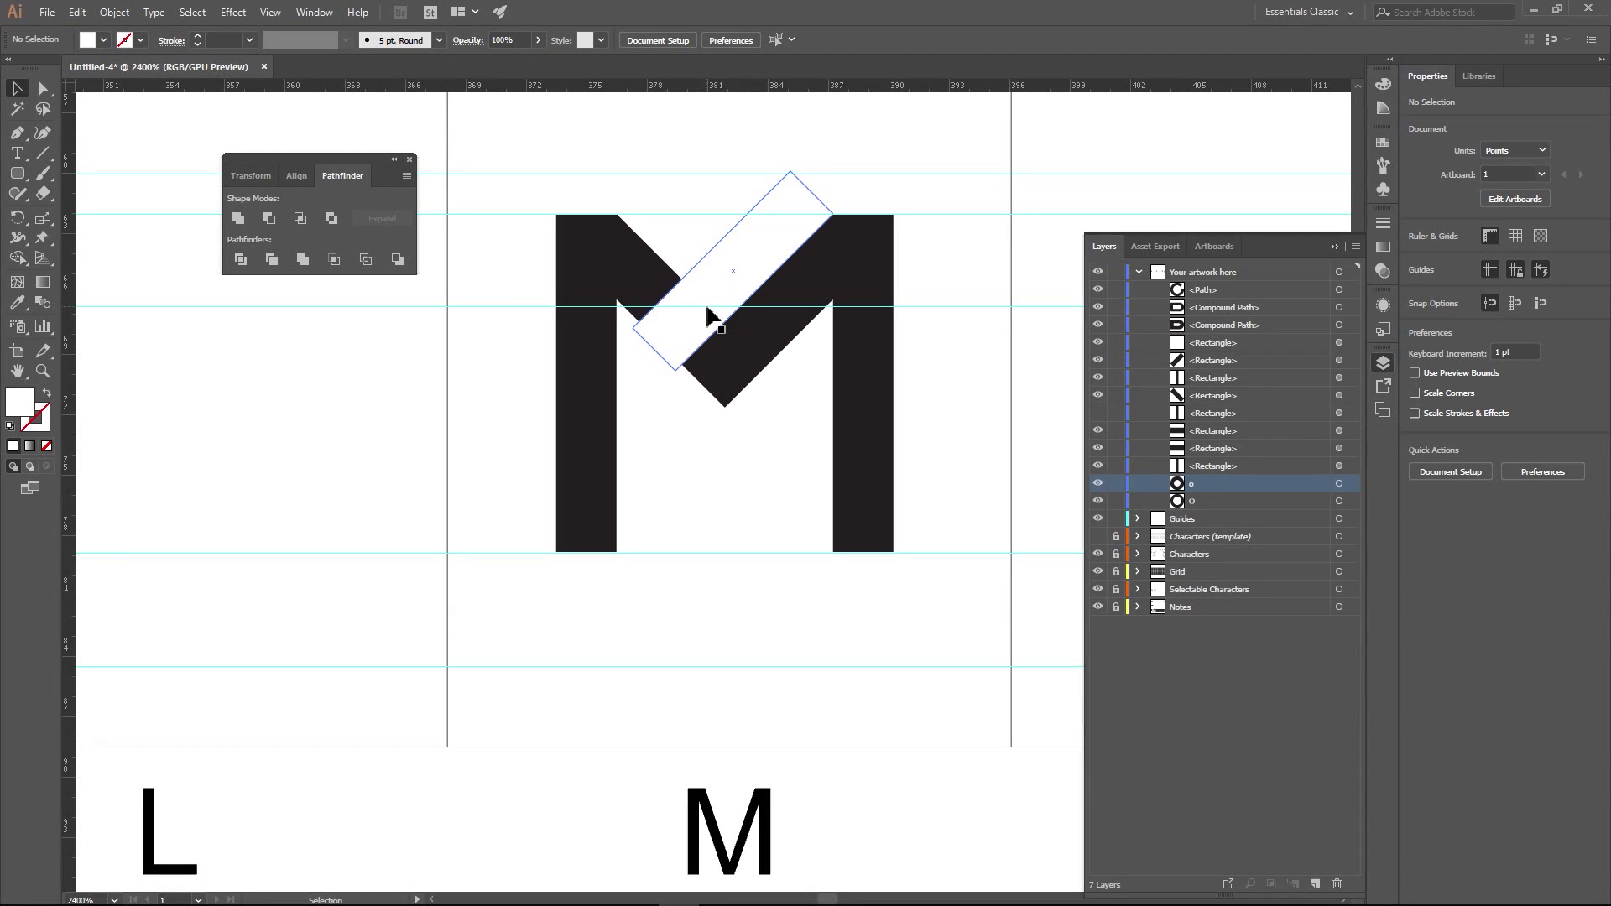
pyautogui.click(725, 294)
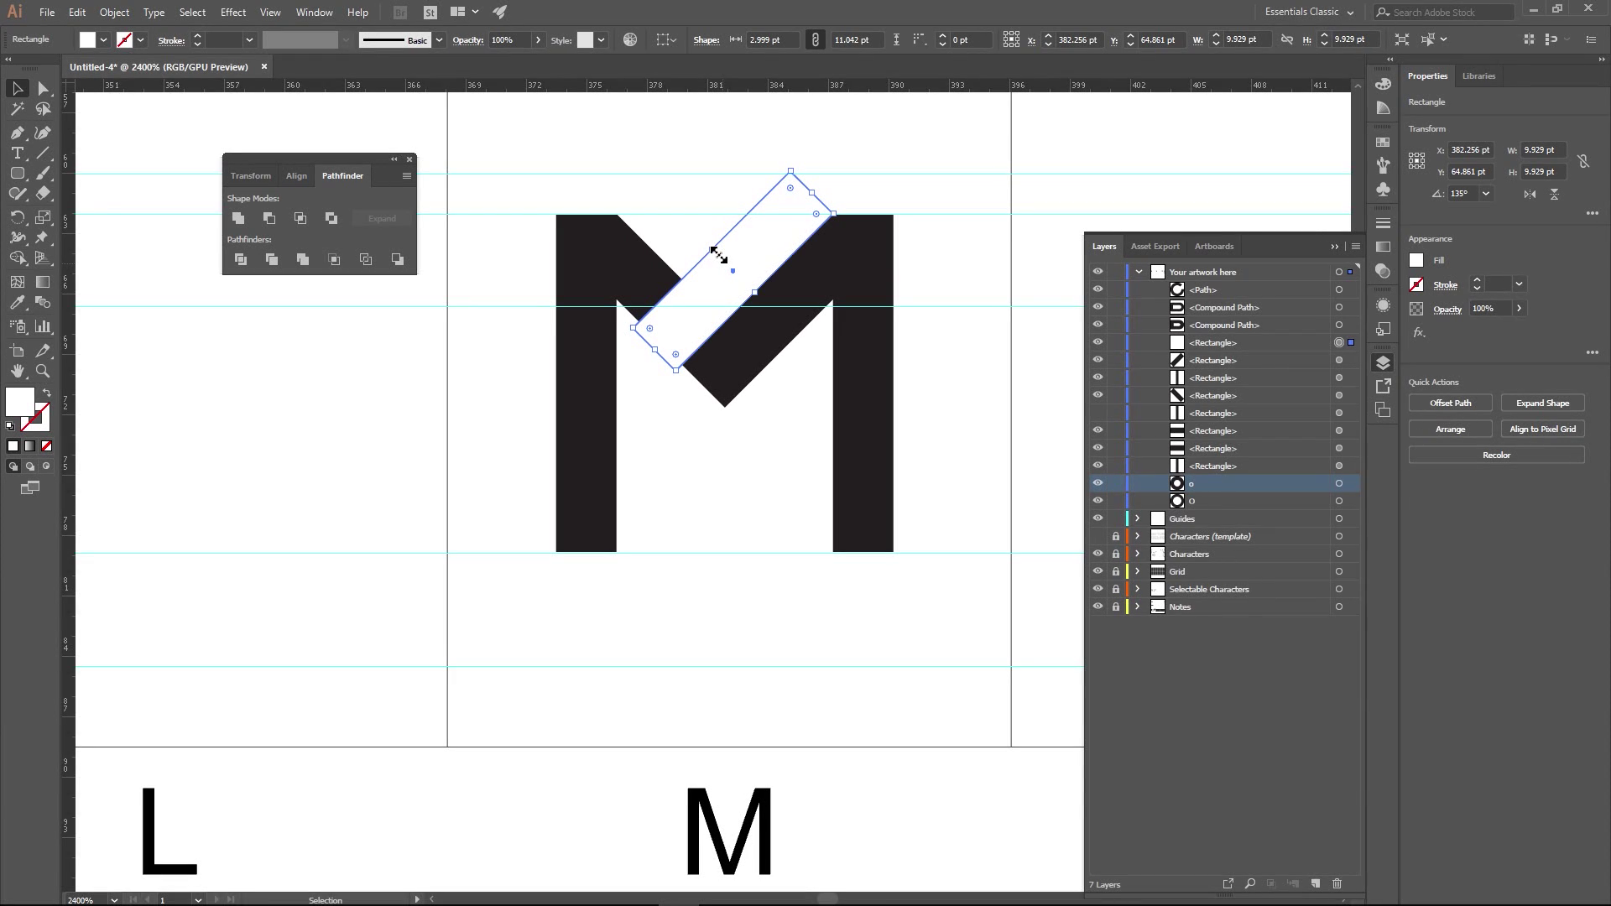
pyautogui.click(672, 243)
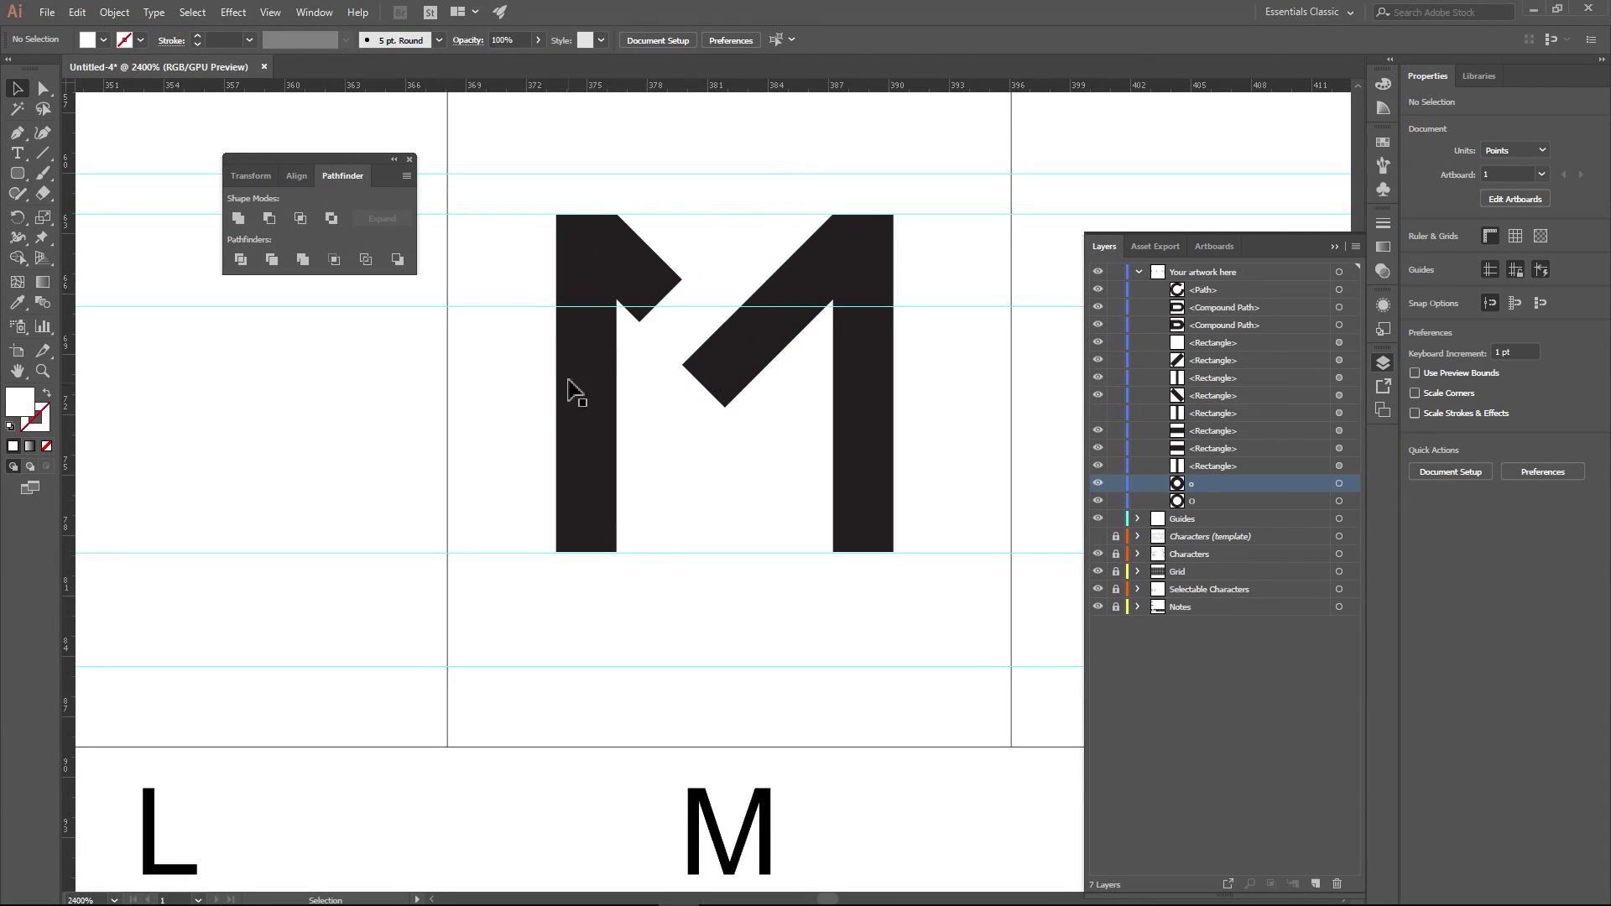
pyautogui.click(720, 289)
pyautogui.moveTo(717, 255); pyautogui.dragTo(731, 268)
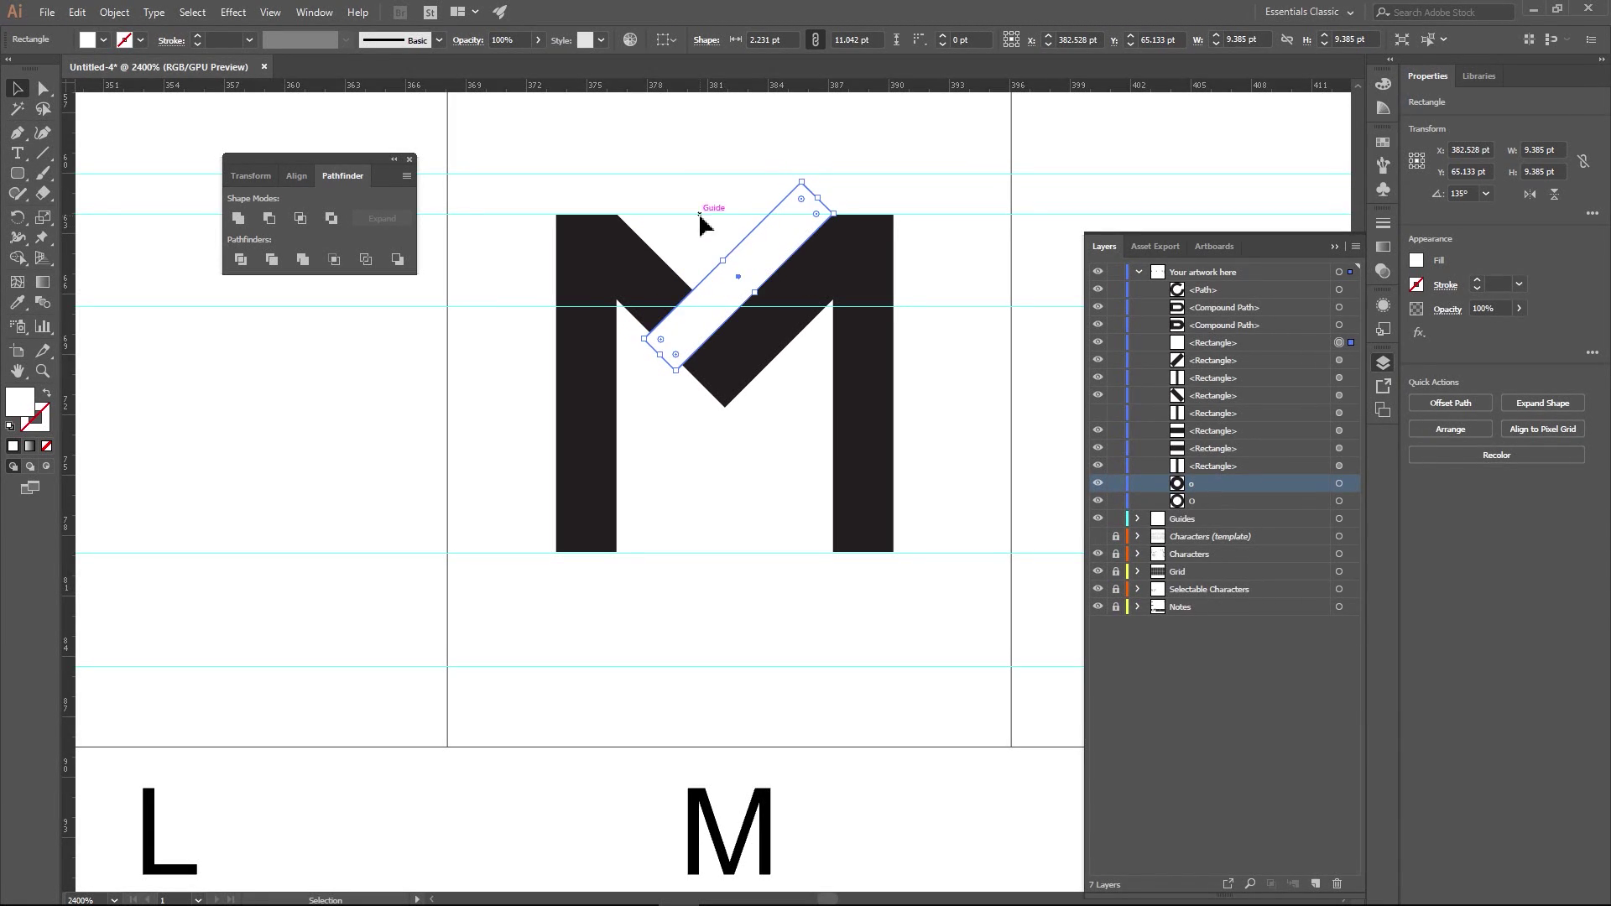
pyautogui.click(699, 214)
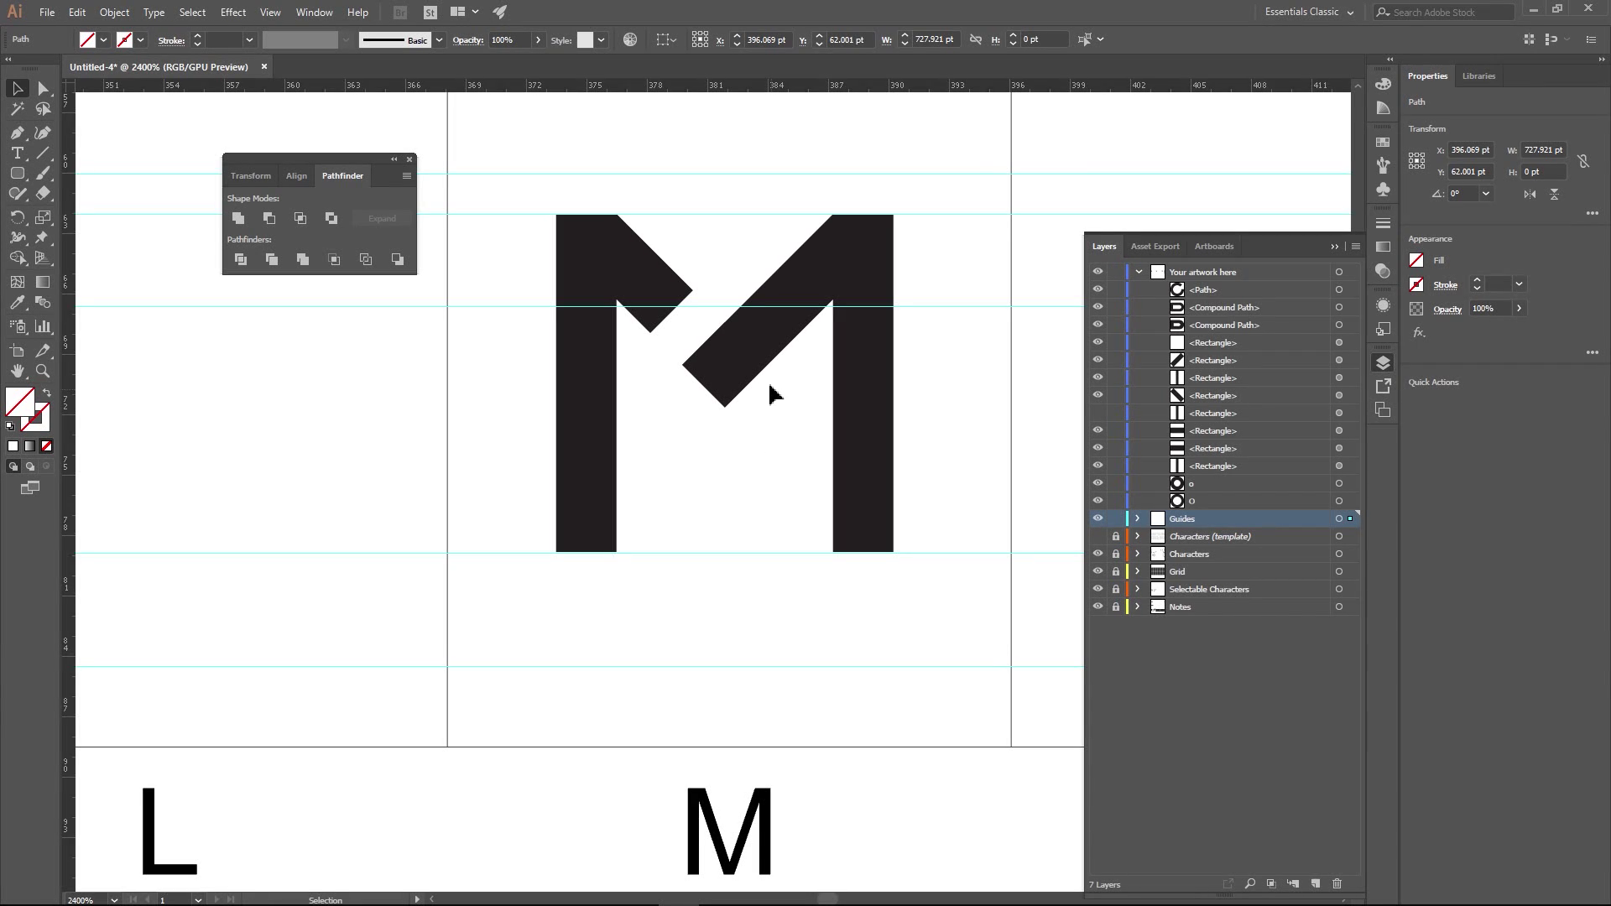
pyautogui.click(730, 425)
pyautogui.scroll(-5, 748, 428)
pyautogui.scroll(5, 753, 462)
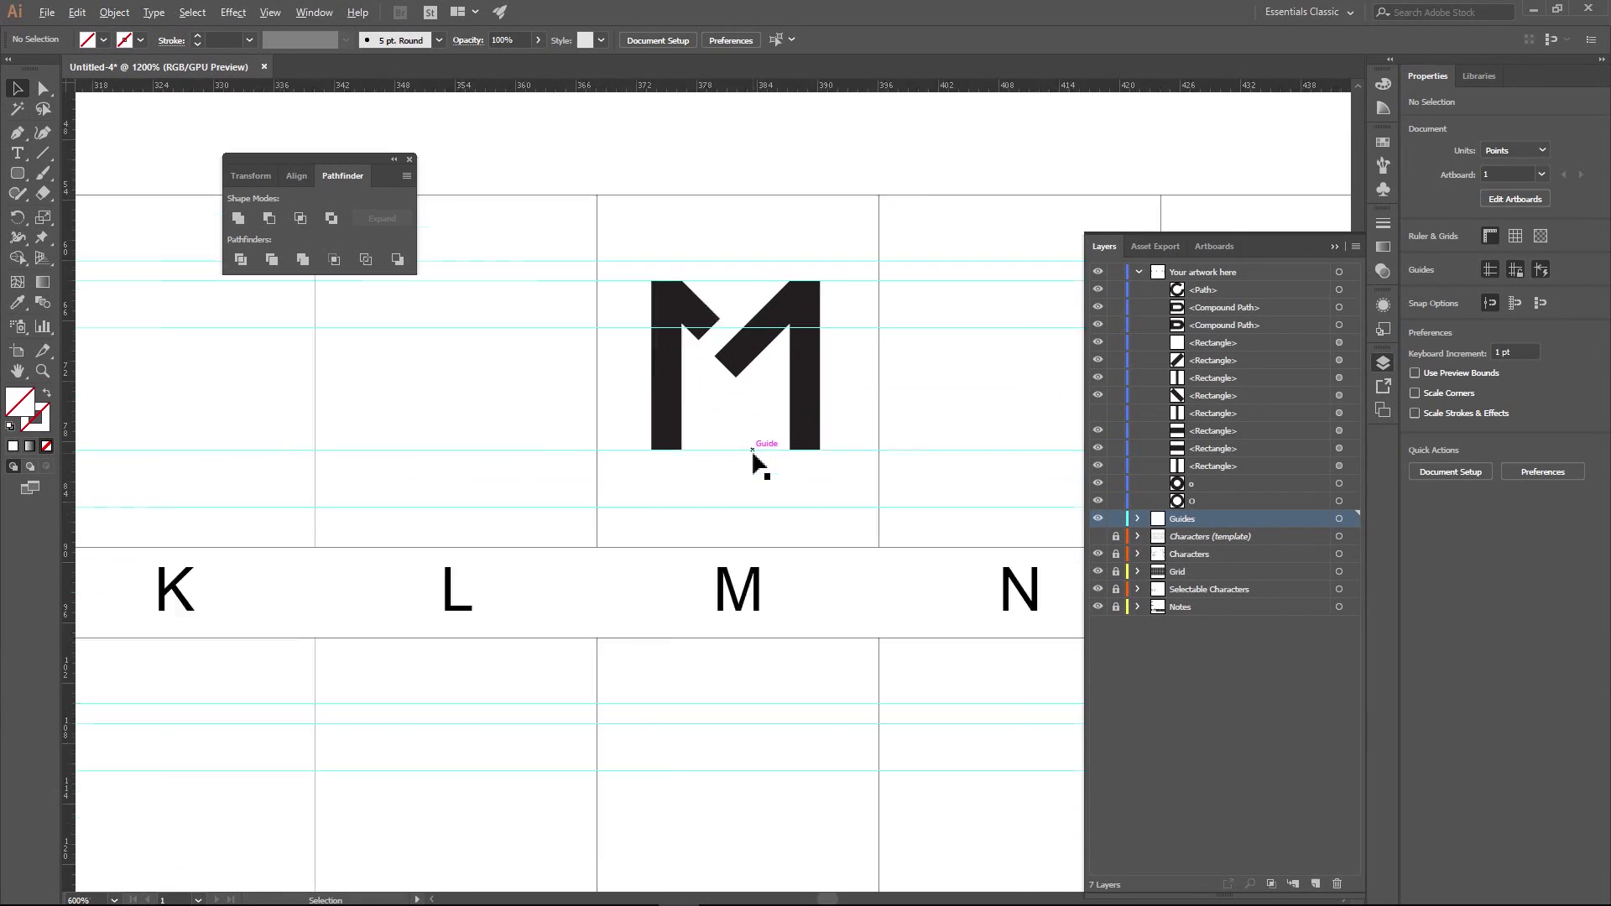
pyautogui.moveTo(737, 382); pyautogui.dragTo(719, 349)
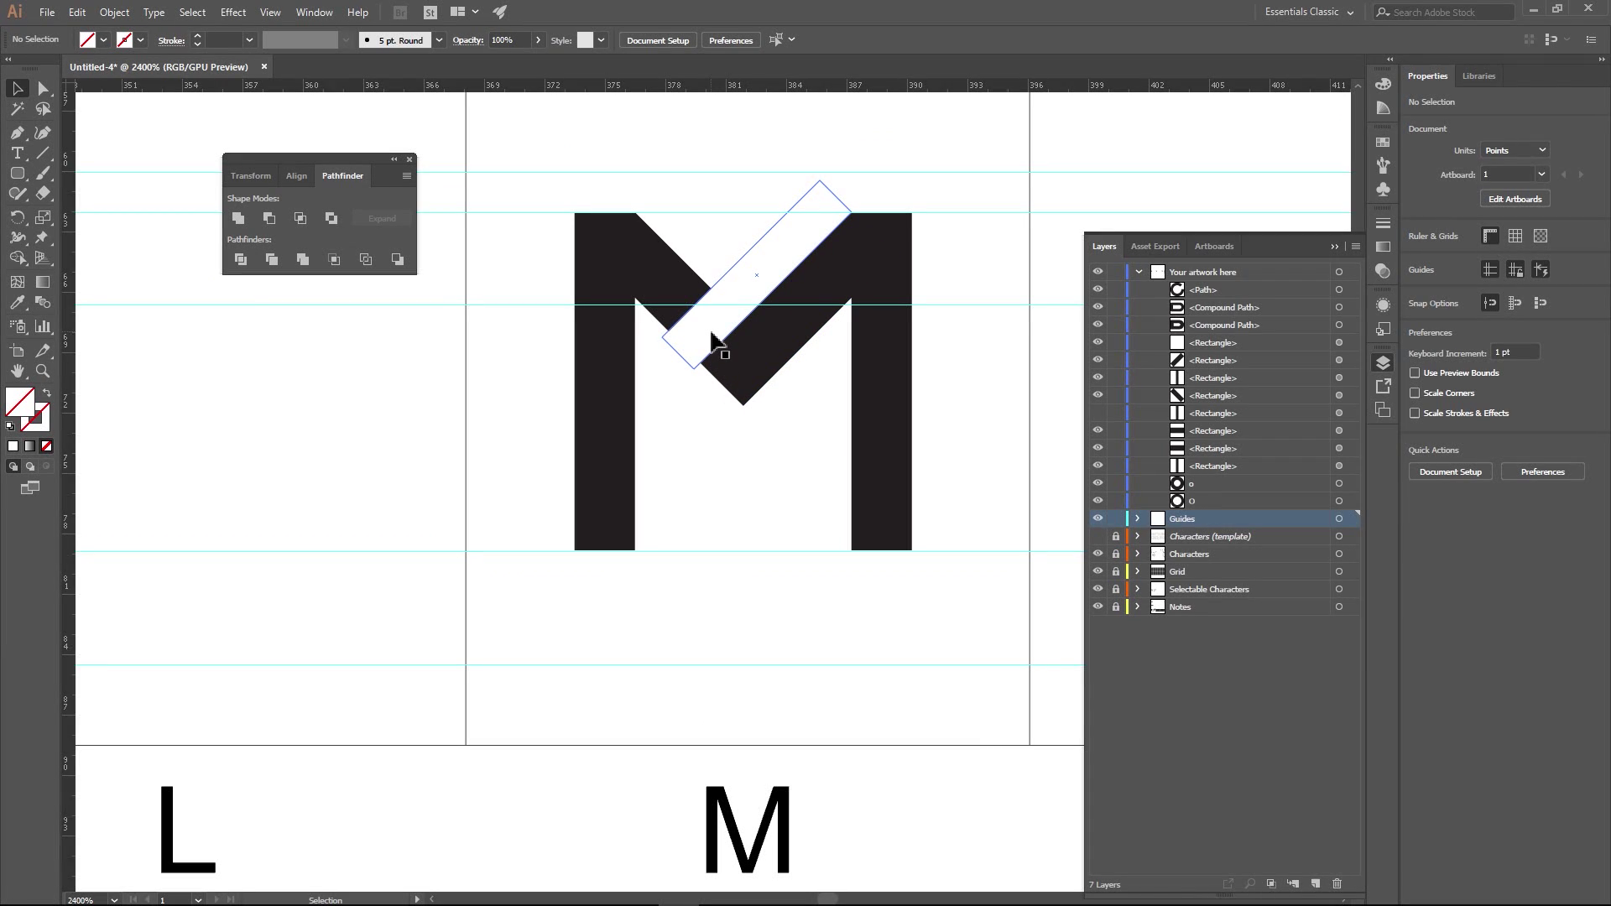
# - Place a duplicate of the white rectangle beside the upper end of the M's left stem
pyautogui.click(707, 238)
pyautogui.click(764, 274)
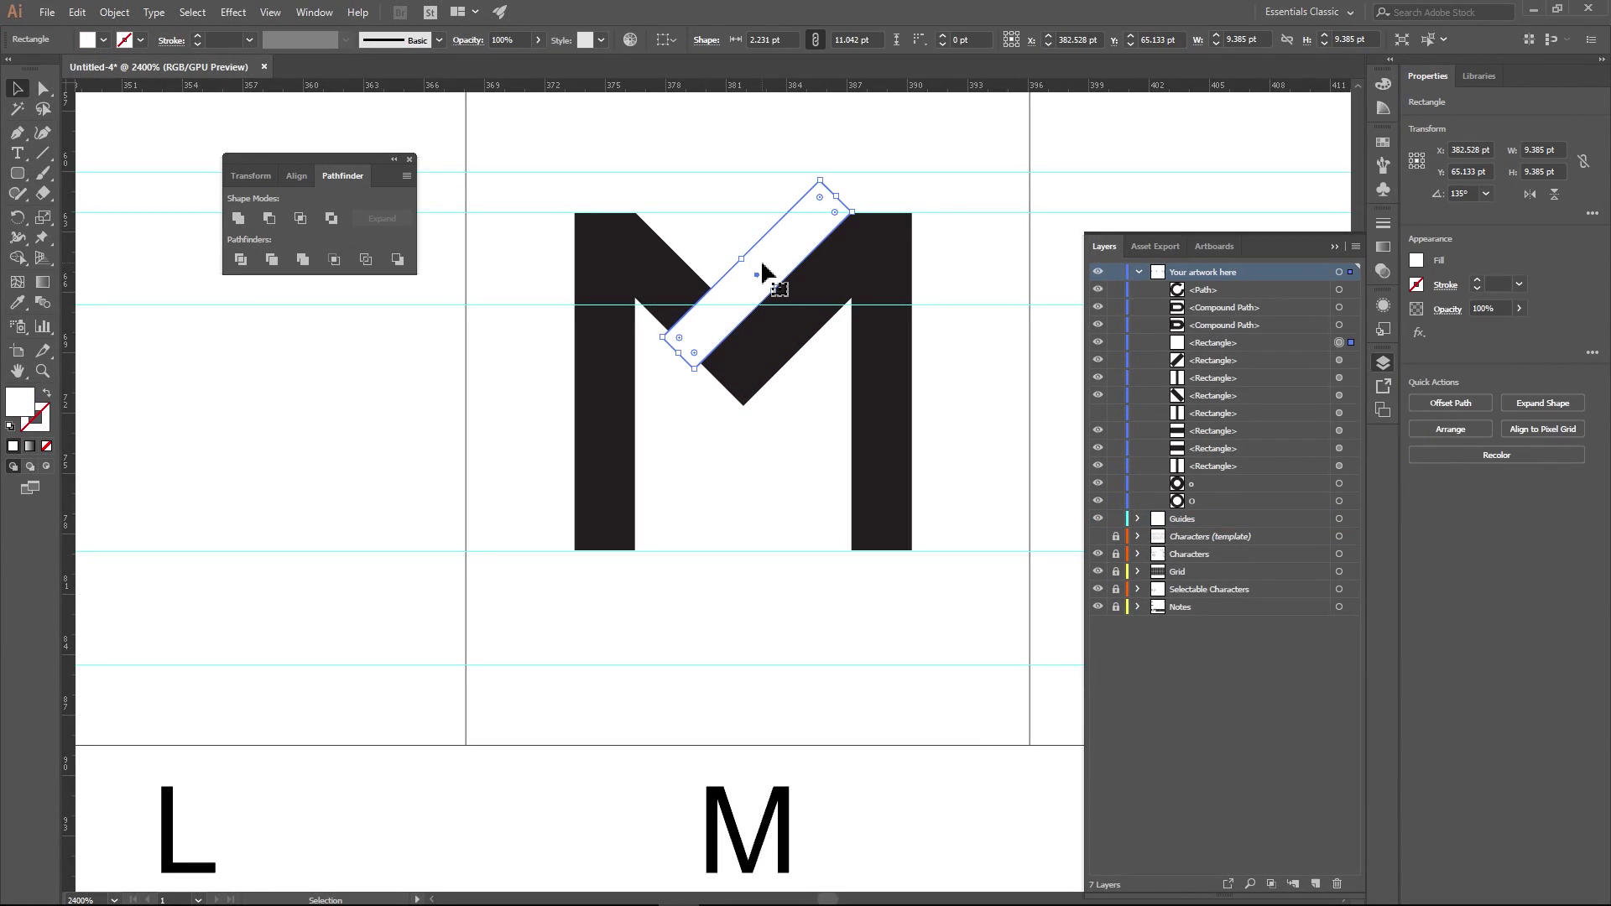
pyautogui.moveTo(785, 255); pyautogui.dragTo(527, 261)
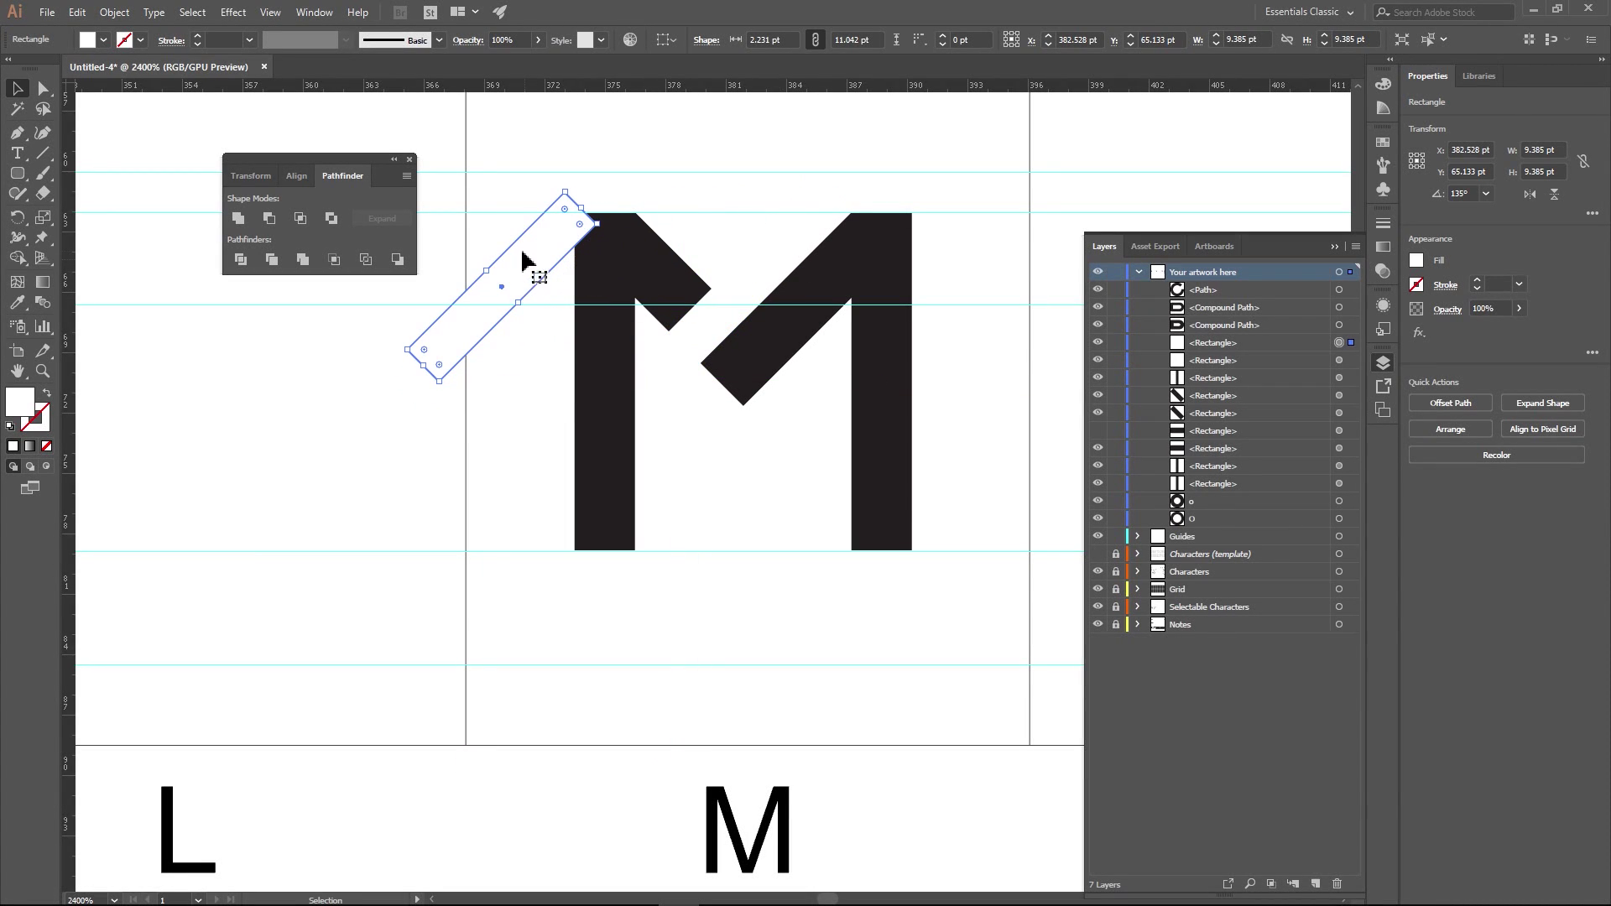
pyautogui.click(709, 343)
pyautogui.click(558, 227)
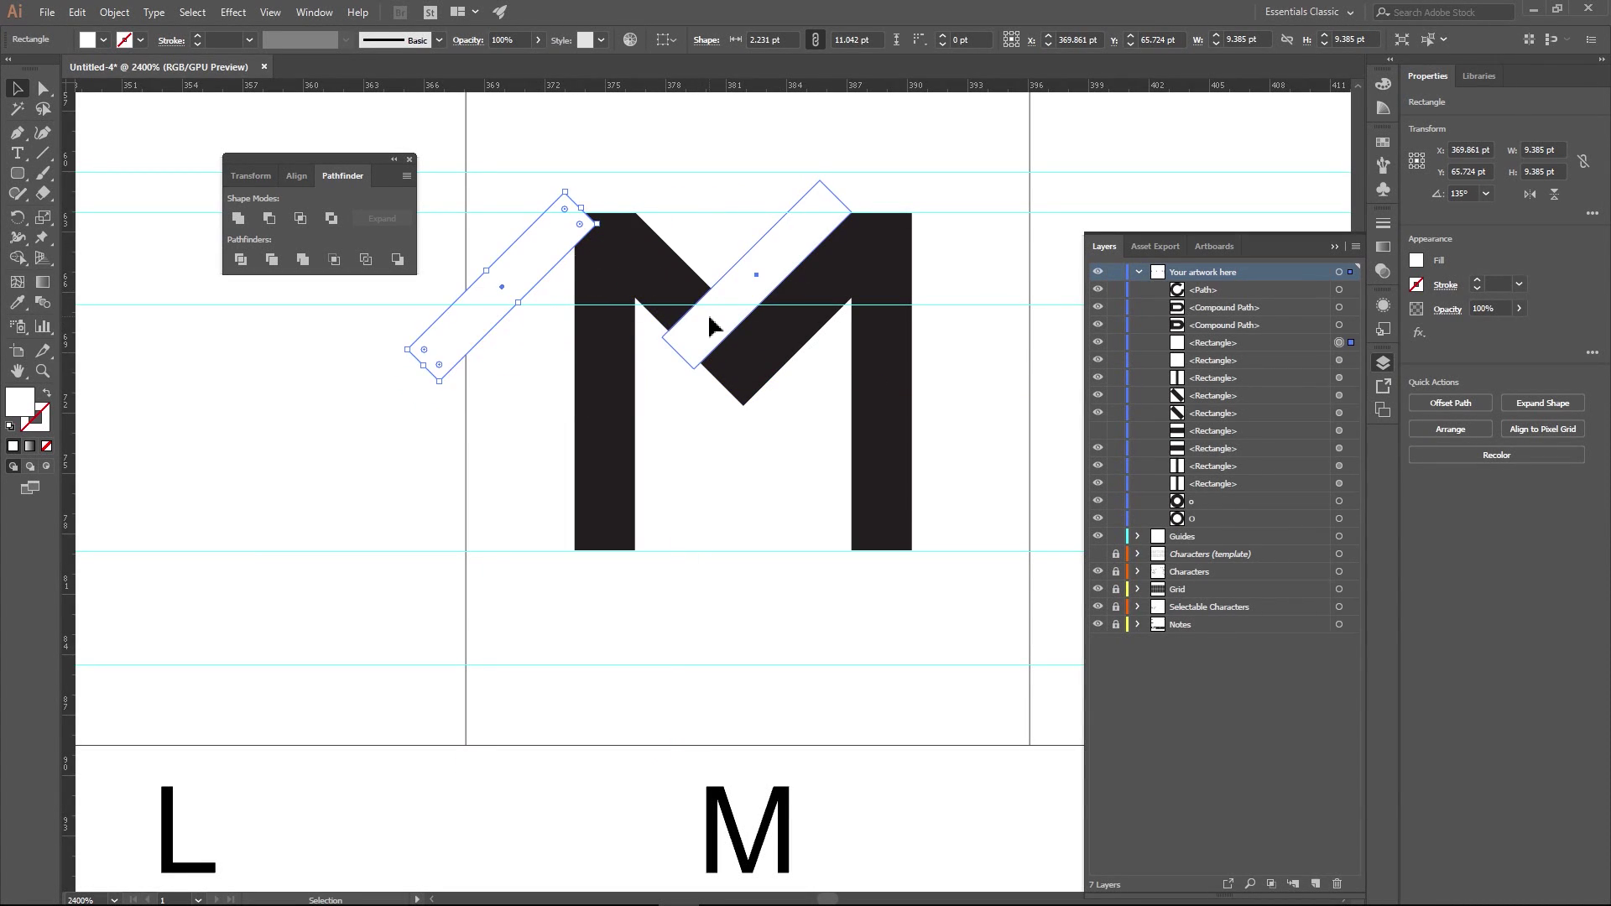
# - Subtract the white rectangle crossing the M from its left diagonal, leaving a real gap
pyautogui.hotkey('ctrl', 'z')
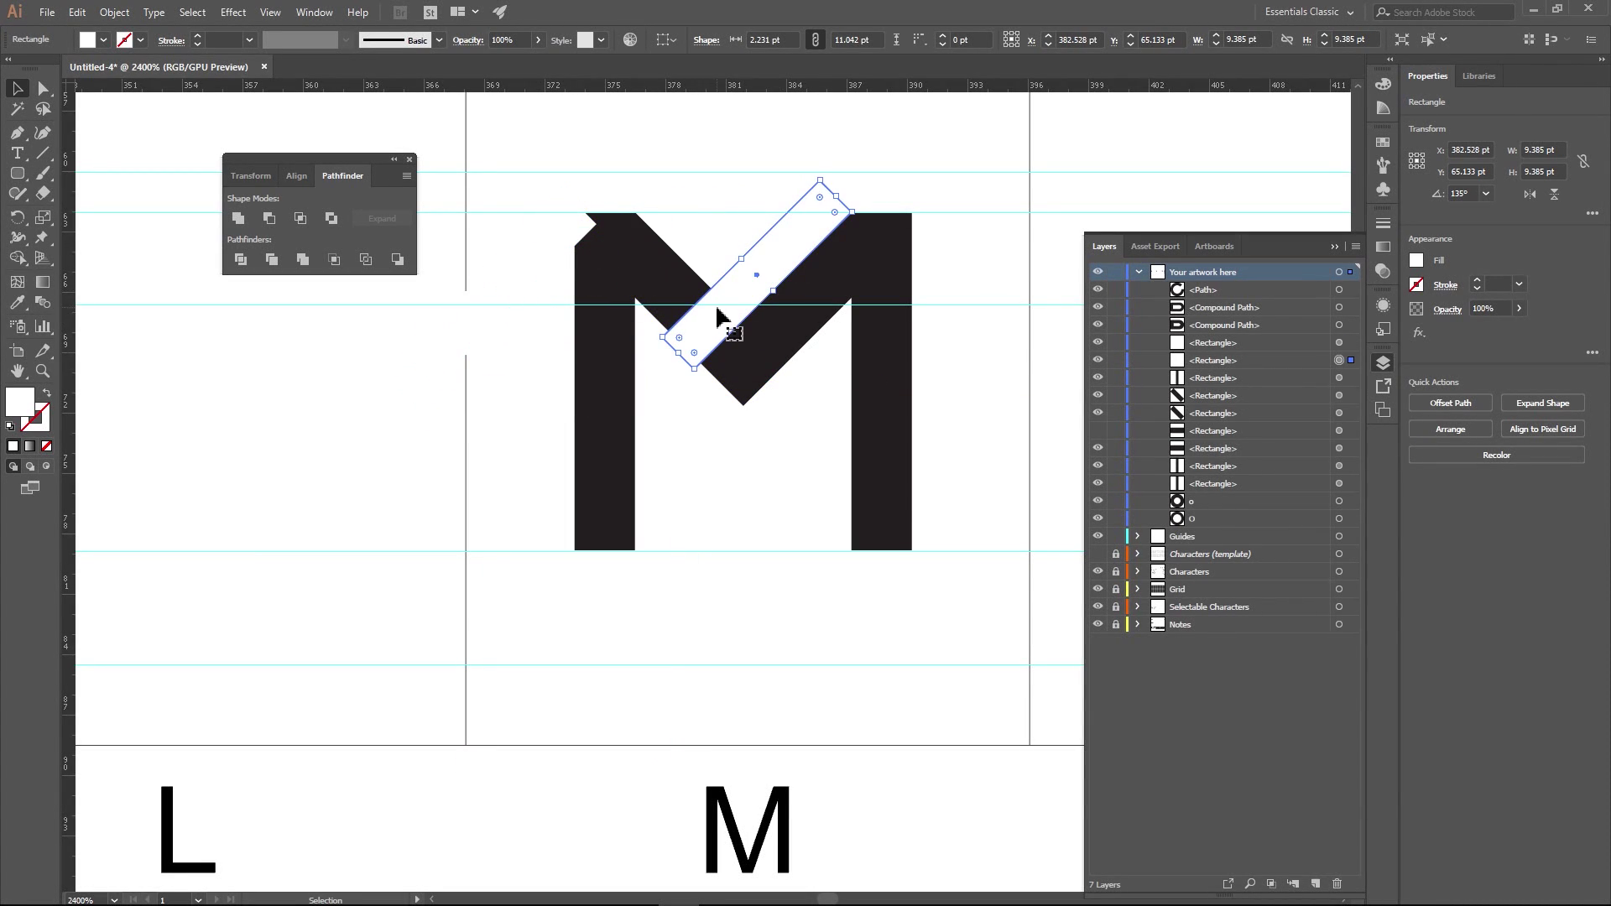
pyautogui.click(663, 287)
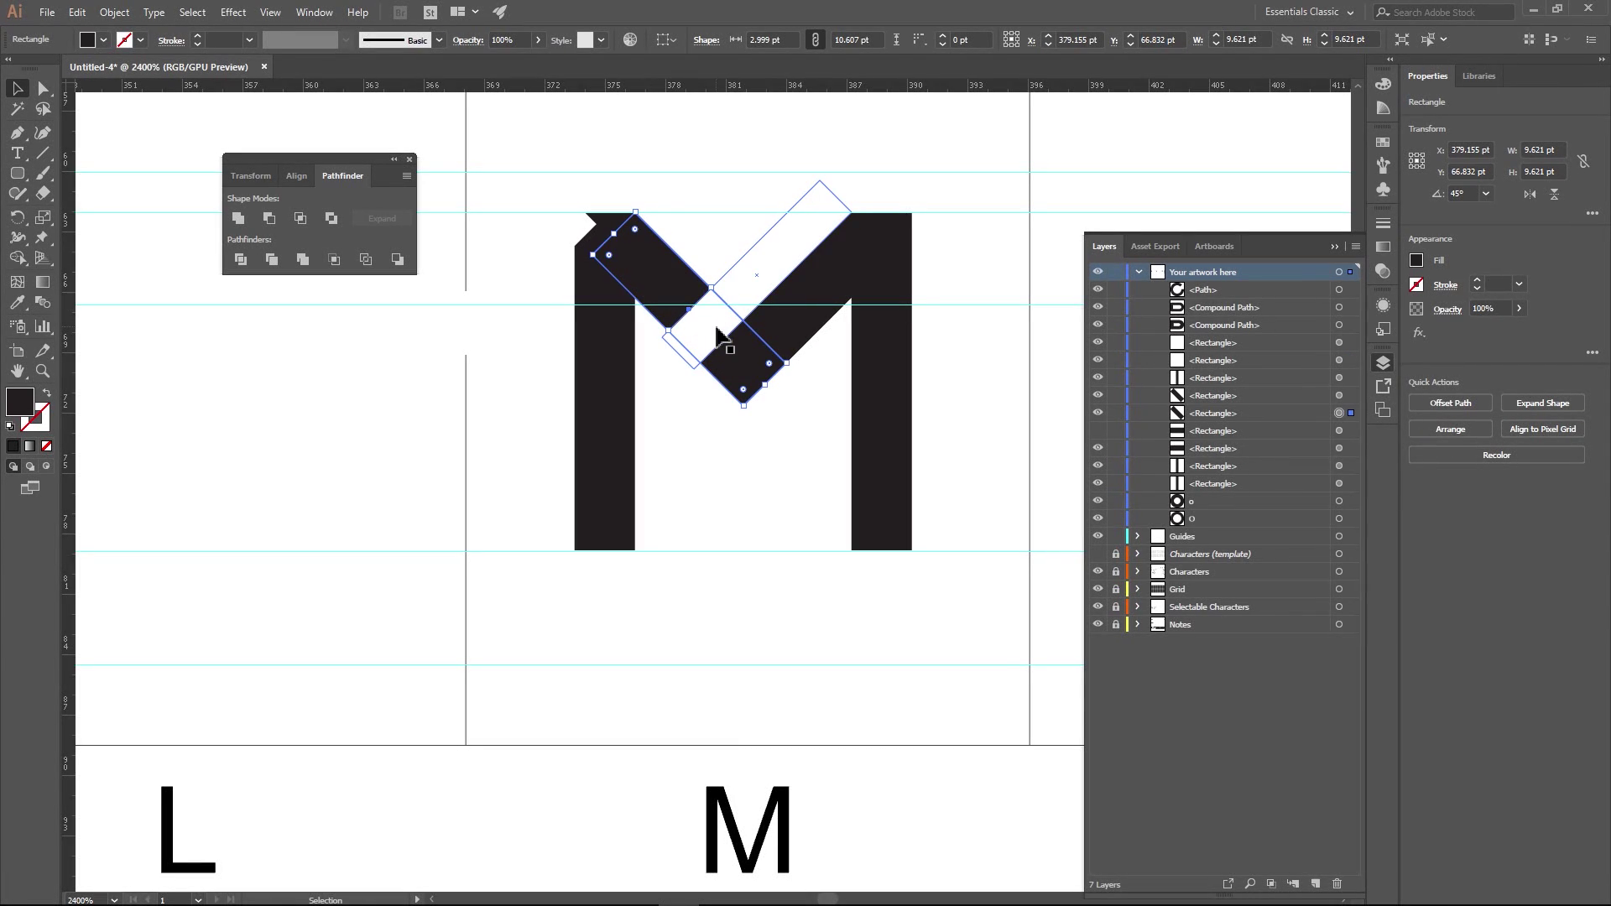
pyautogui.keyDown('shift'); pyautogui.click(774, 269); pyautogui.keyUp('shift')
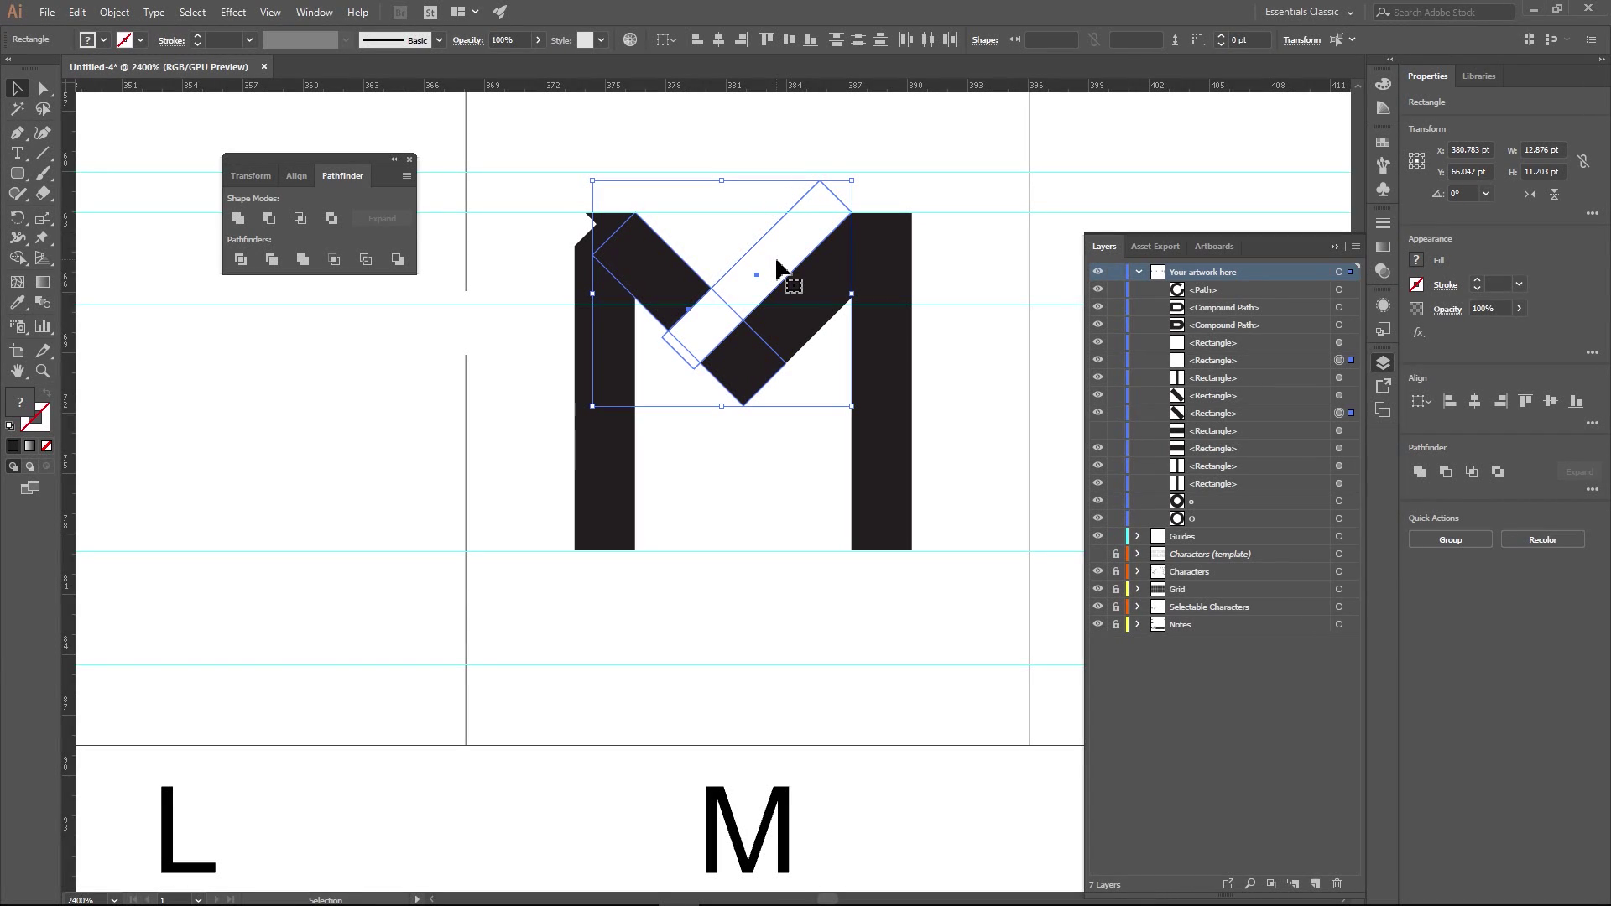
pyautogui.click(271, 215)
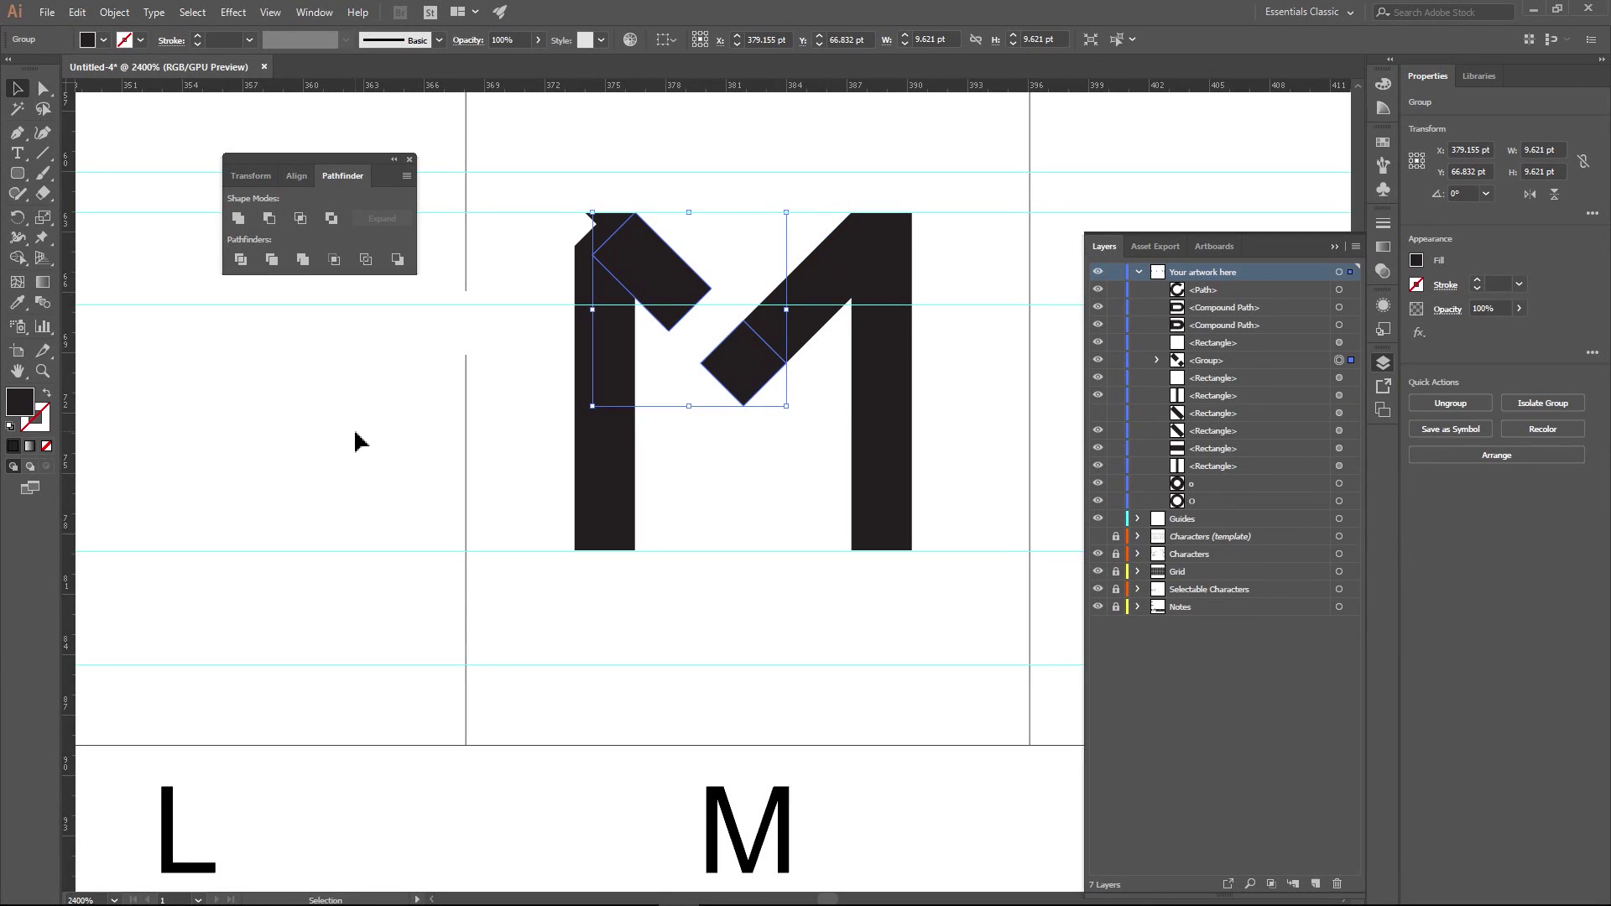
pyautogui.click(356, 439)
# - Move the spare white rectangle from beside the M to the area just beside the letter G
pyautogui.click(581, 242)
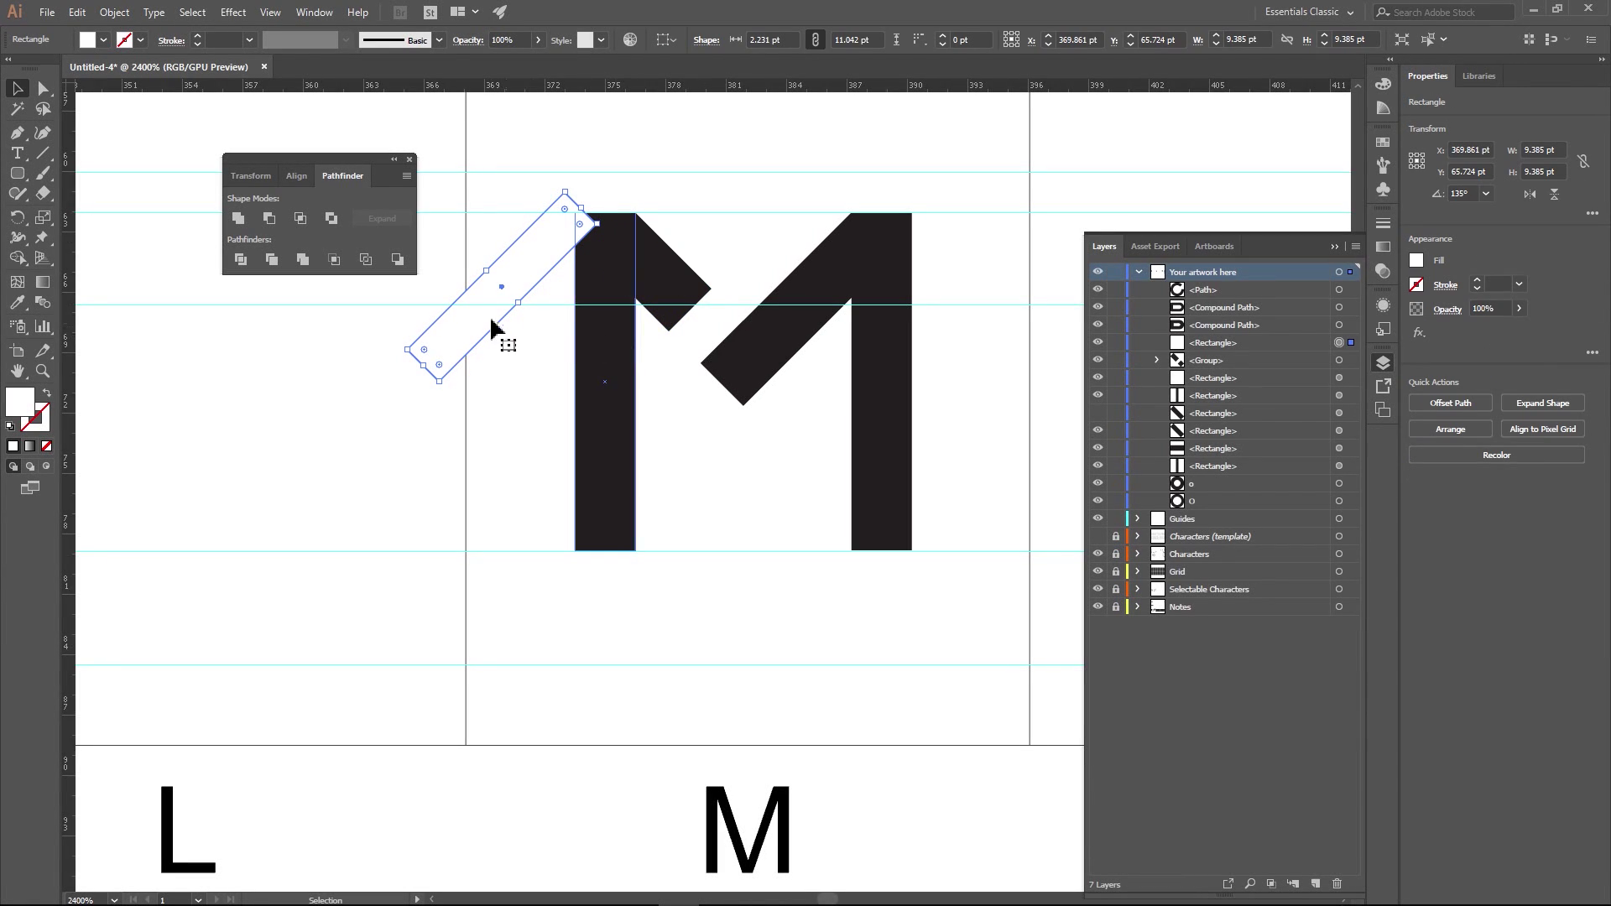
pyautogui.scroll(-2, 468, 413)
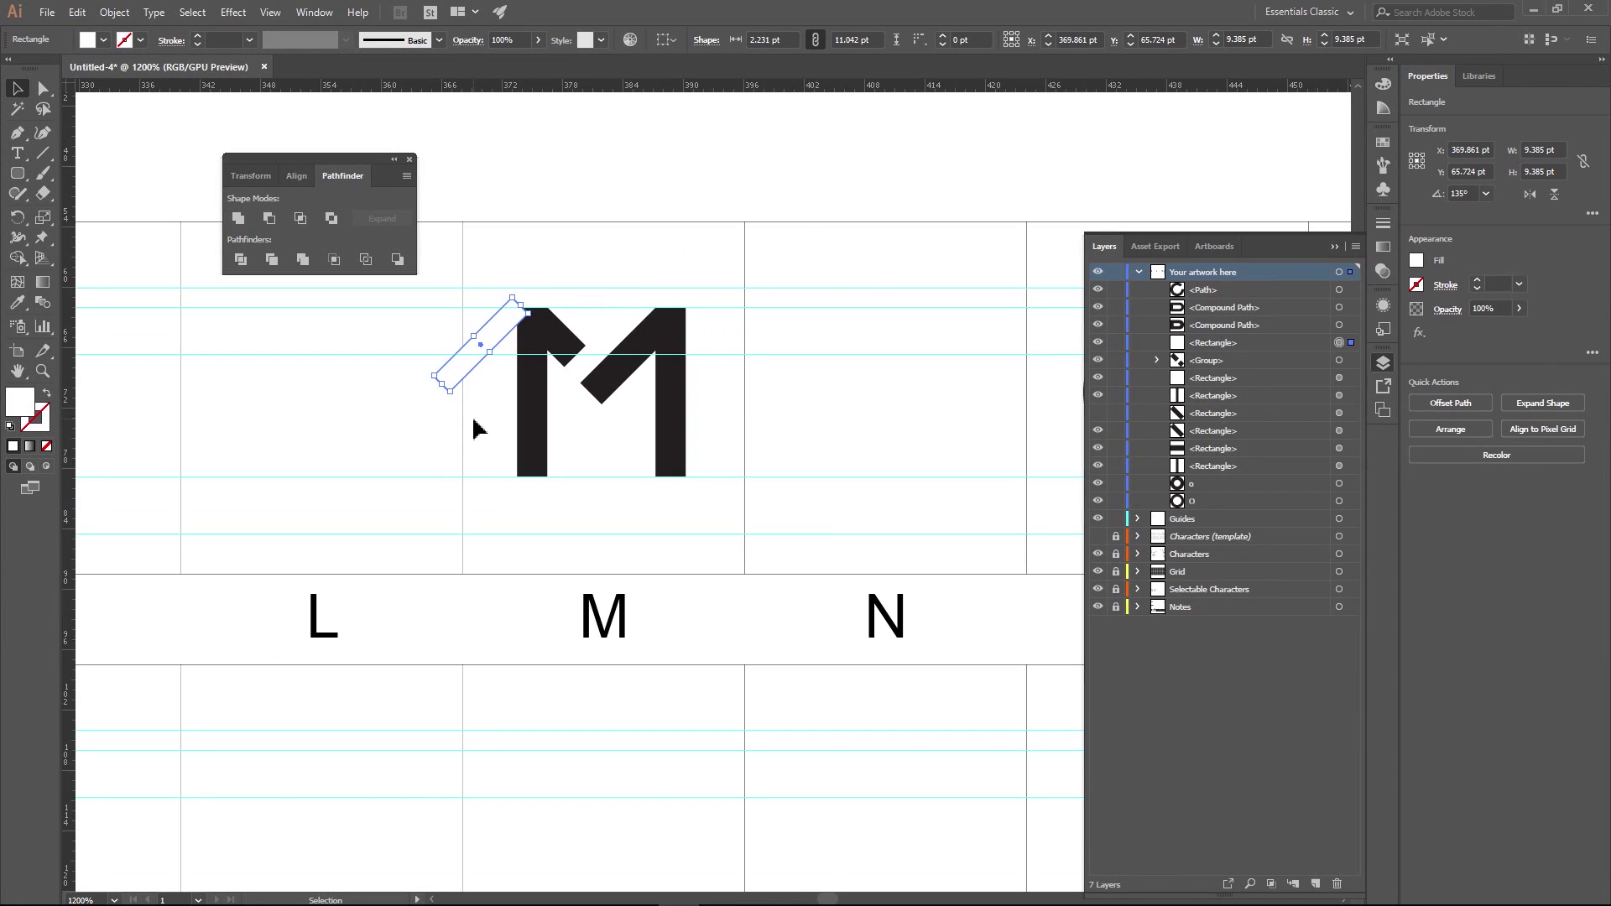
pyautogui.moveTo(474, 429); pyautogui.dragTo(928, 452)
pyautogui.scroll(-1, 923, 451)
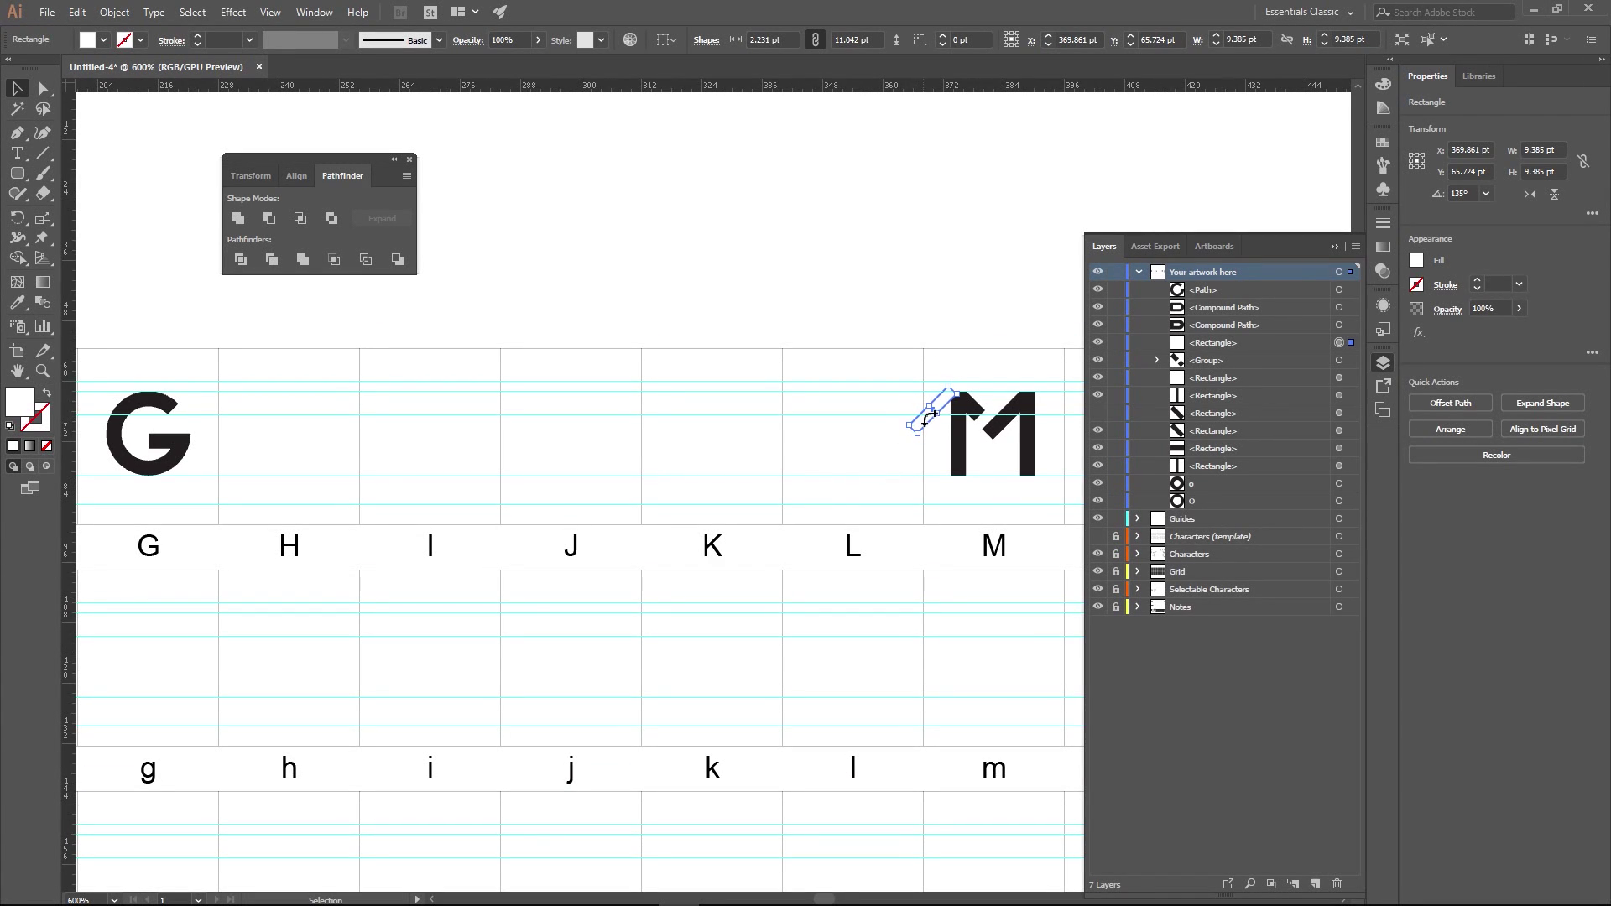
pyautogui.scroll(2, 924, 449)
pyautogui.moveTo(926, 386); pyautogui.dragTo(75, 417)
pyautogui.moveTo(192, 456); pyautogui.dragTo(1029, 445)
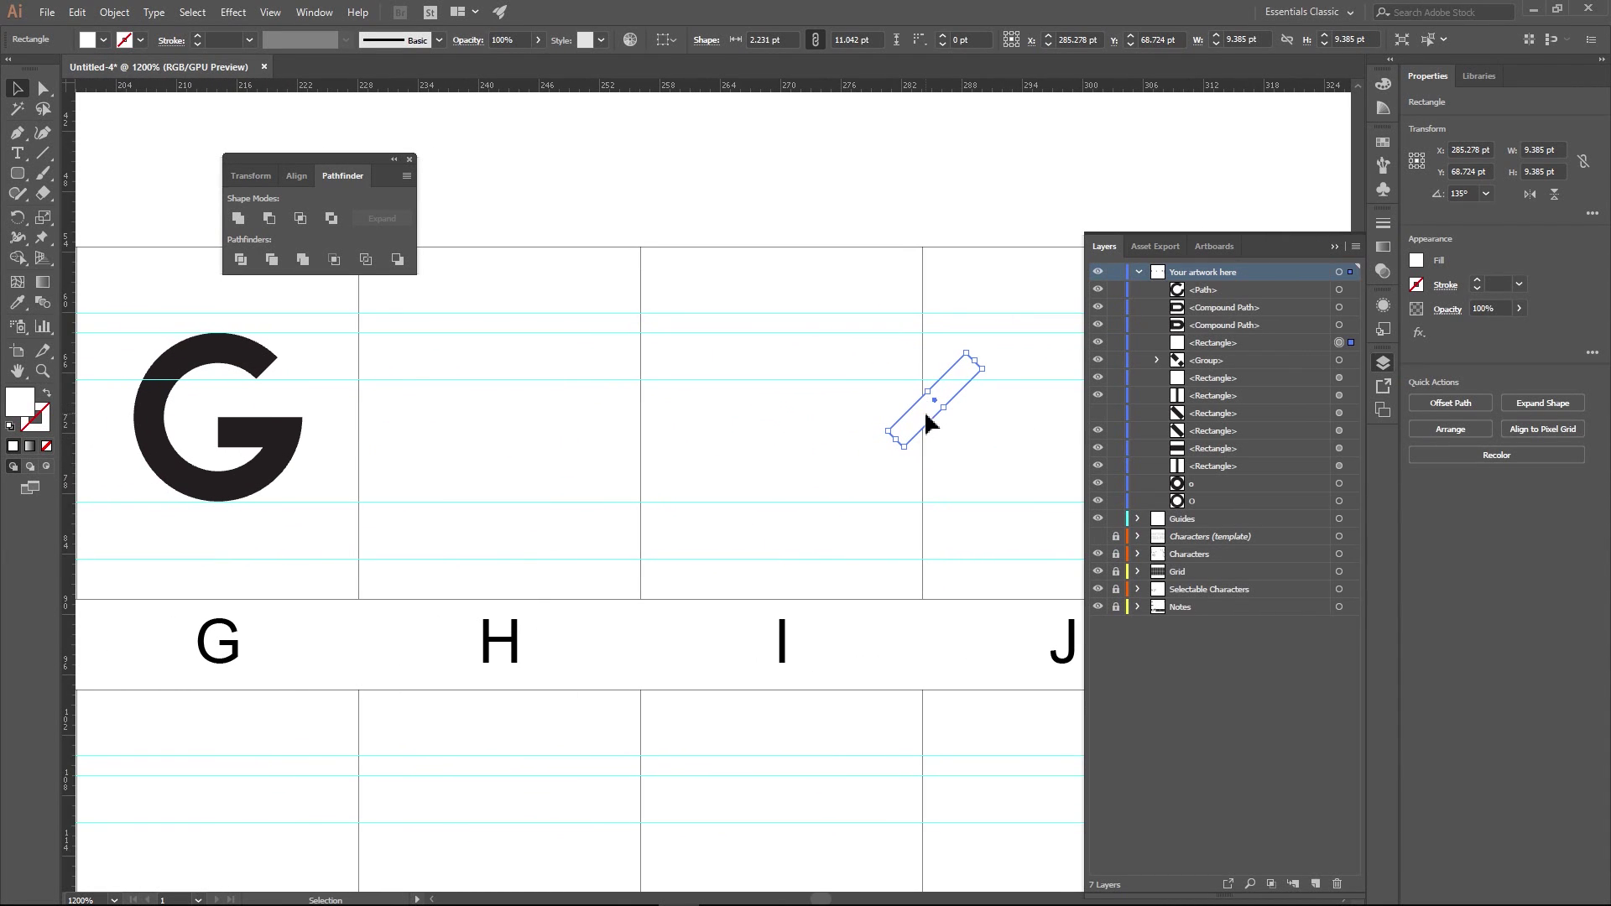
pyautogui.moveTo(925, 420); pyautogui.dragTo(342, 443)
pyautogui.scroll(3, 425, 533)
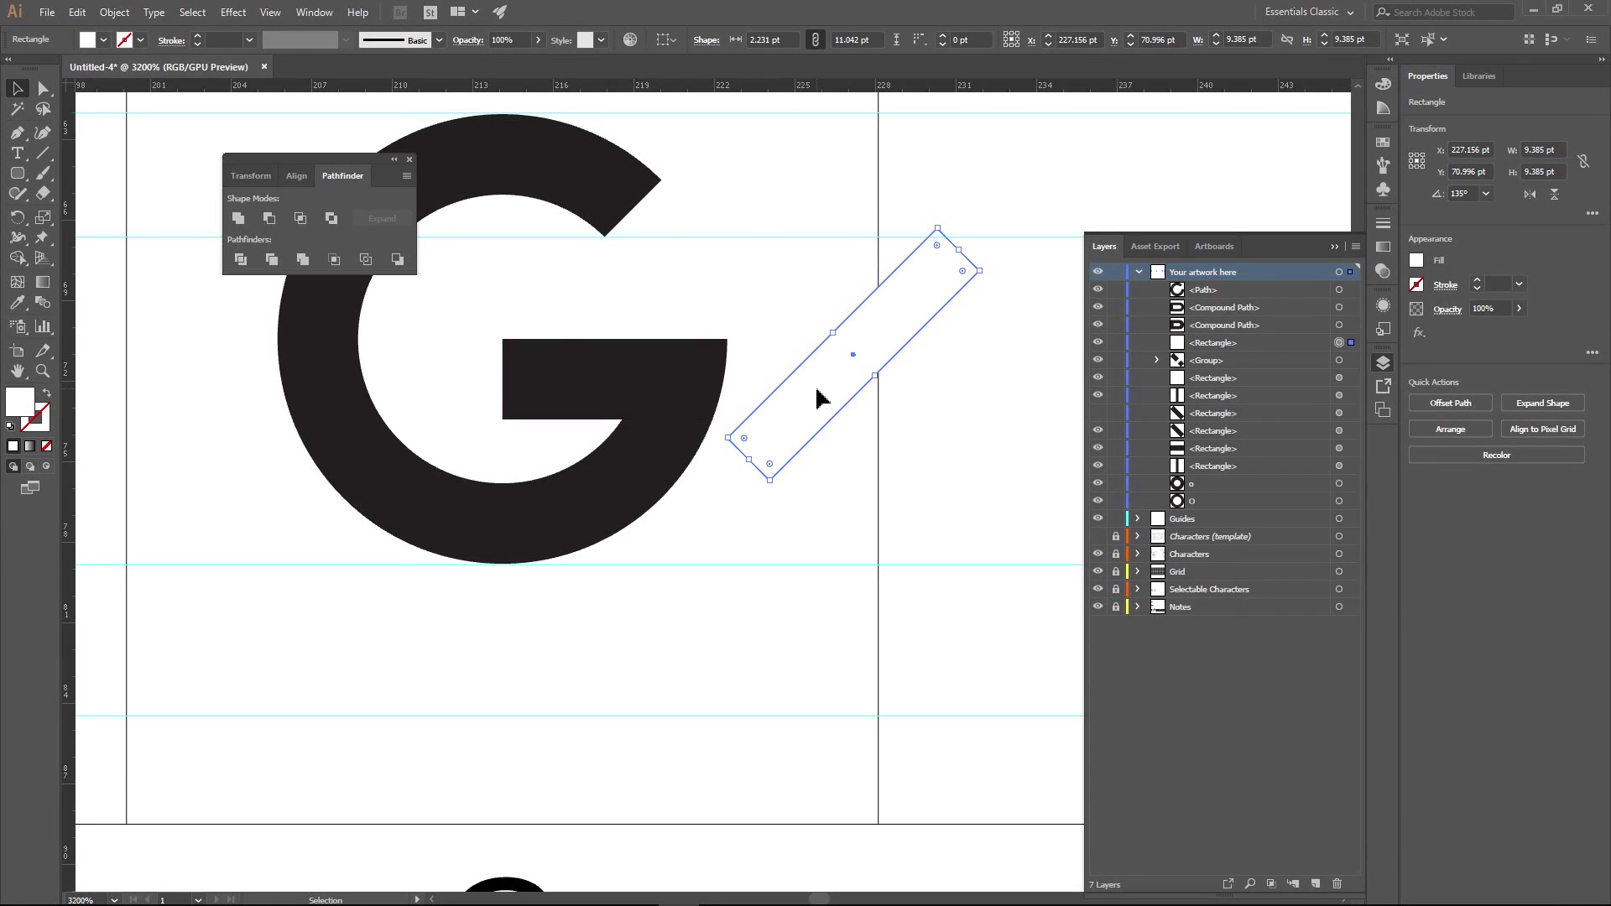
# - Place a duplicate of the white rectangle, shortened to about 4.77 pt long, over the inner end of the G's crossbar
pyautogui.moveTo(810, 401); pyautogui.dragTo(914, 340)
pyautogui.moveTo(967, 233); pyautogui.dragTo(544, 347)
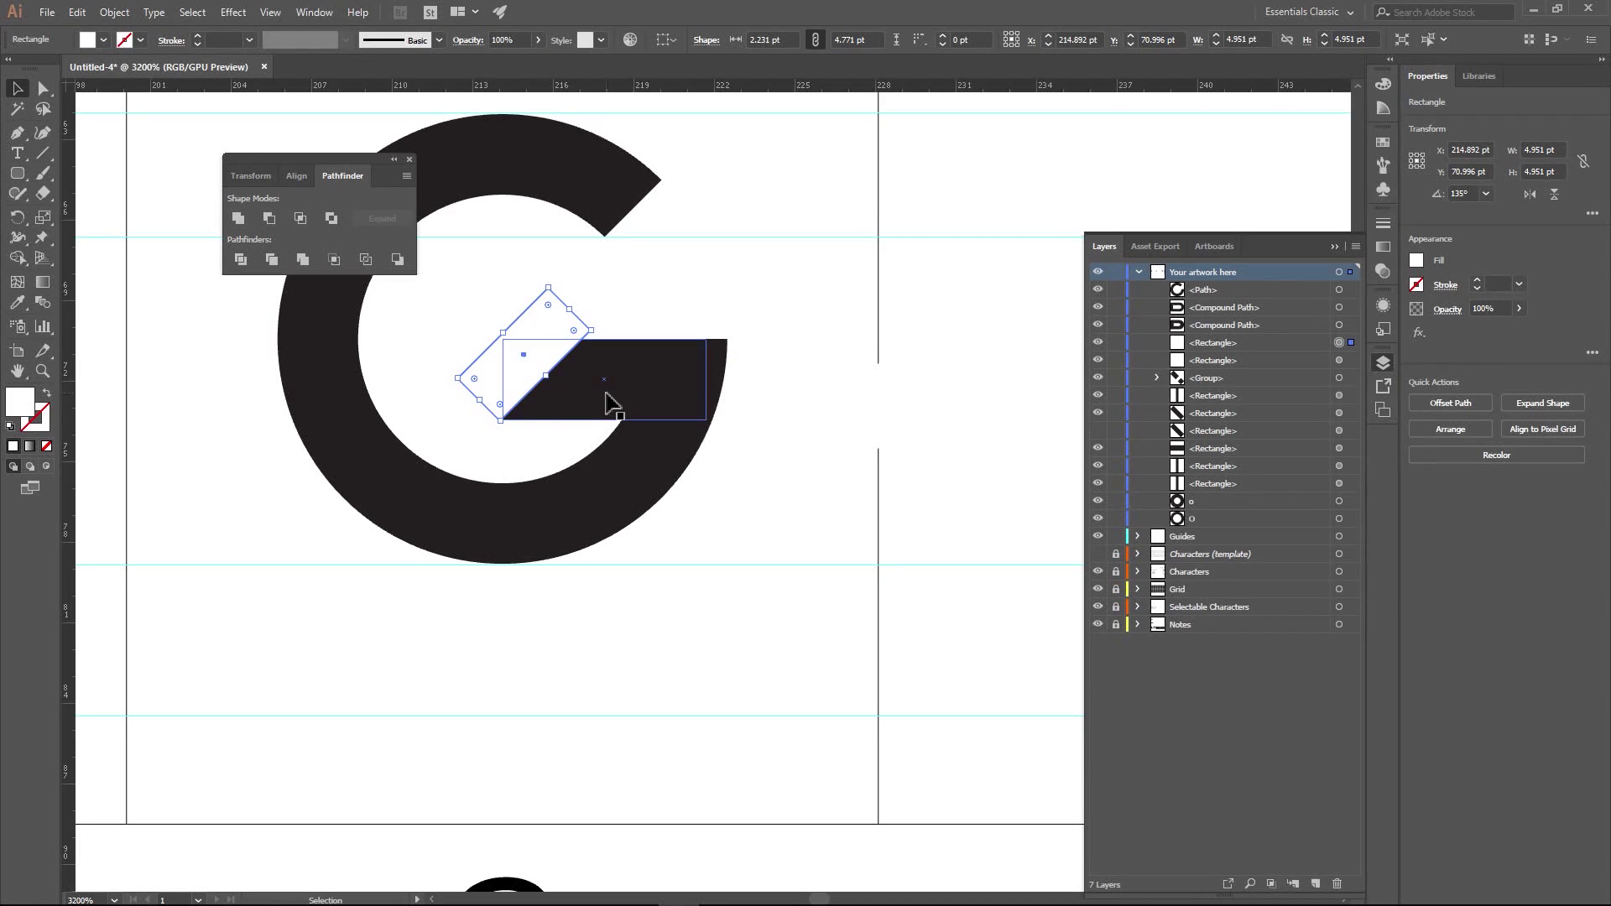
pyautogui.click(621, 306)
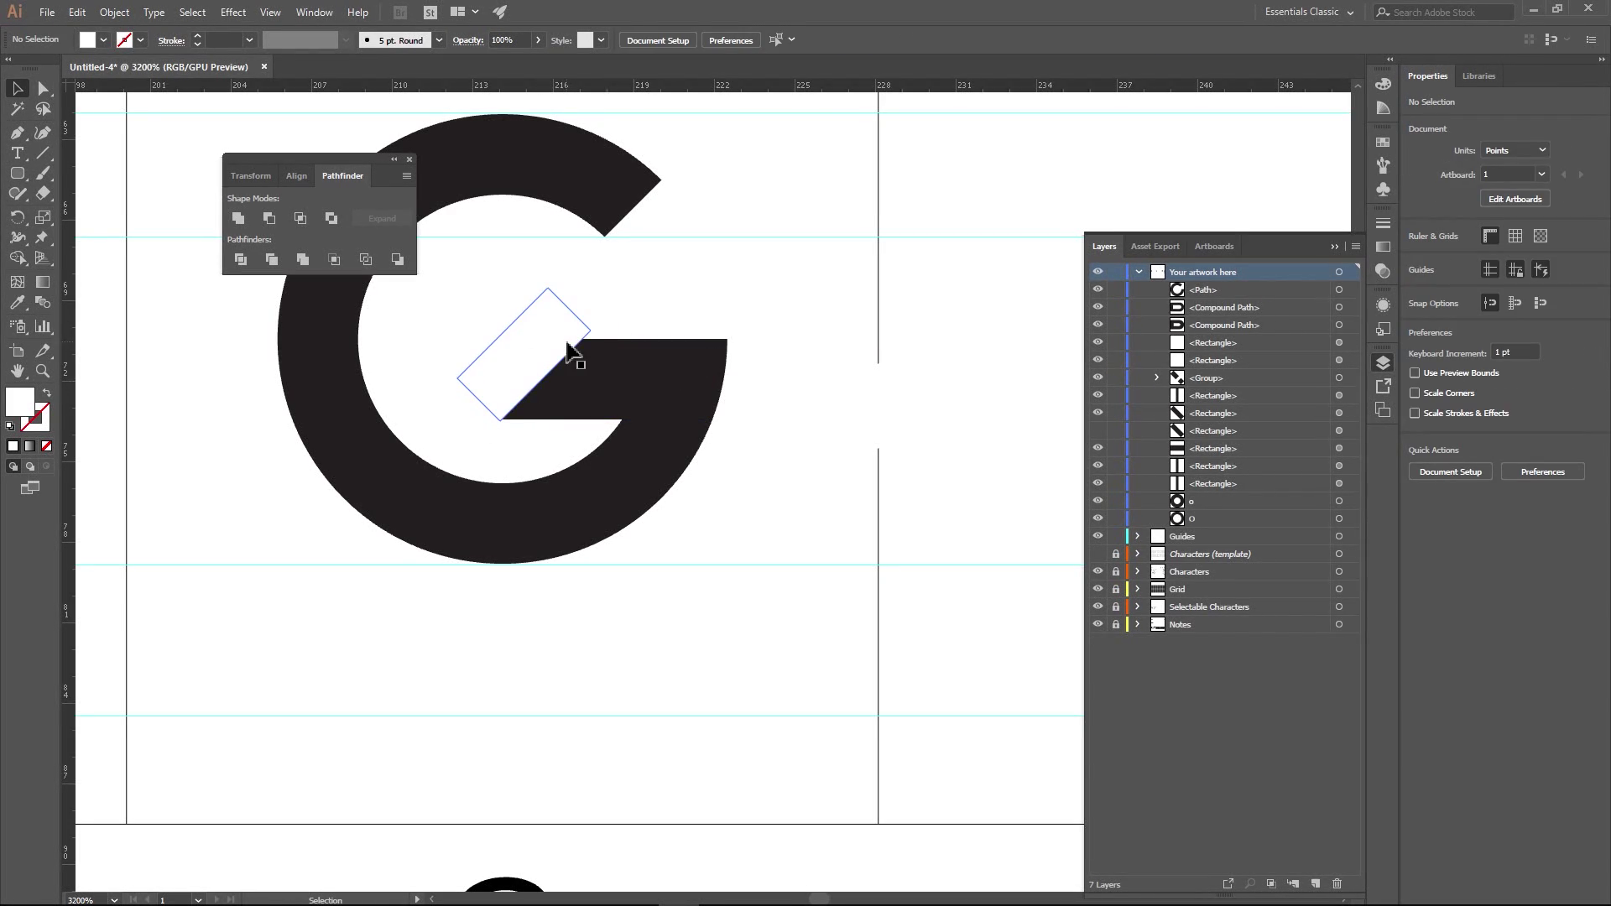
pyautogui.click(532, 379)
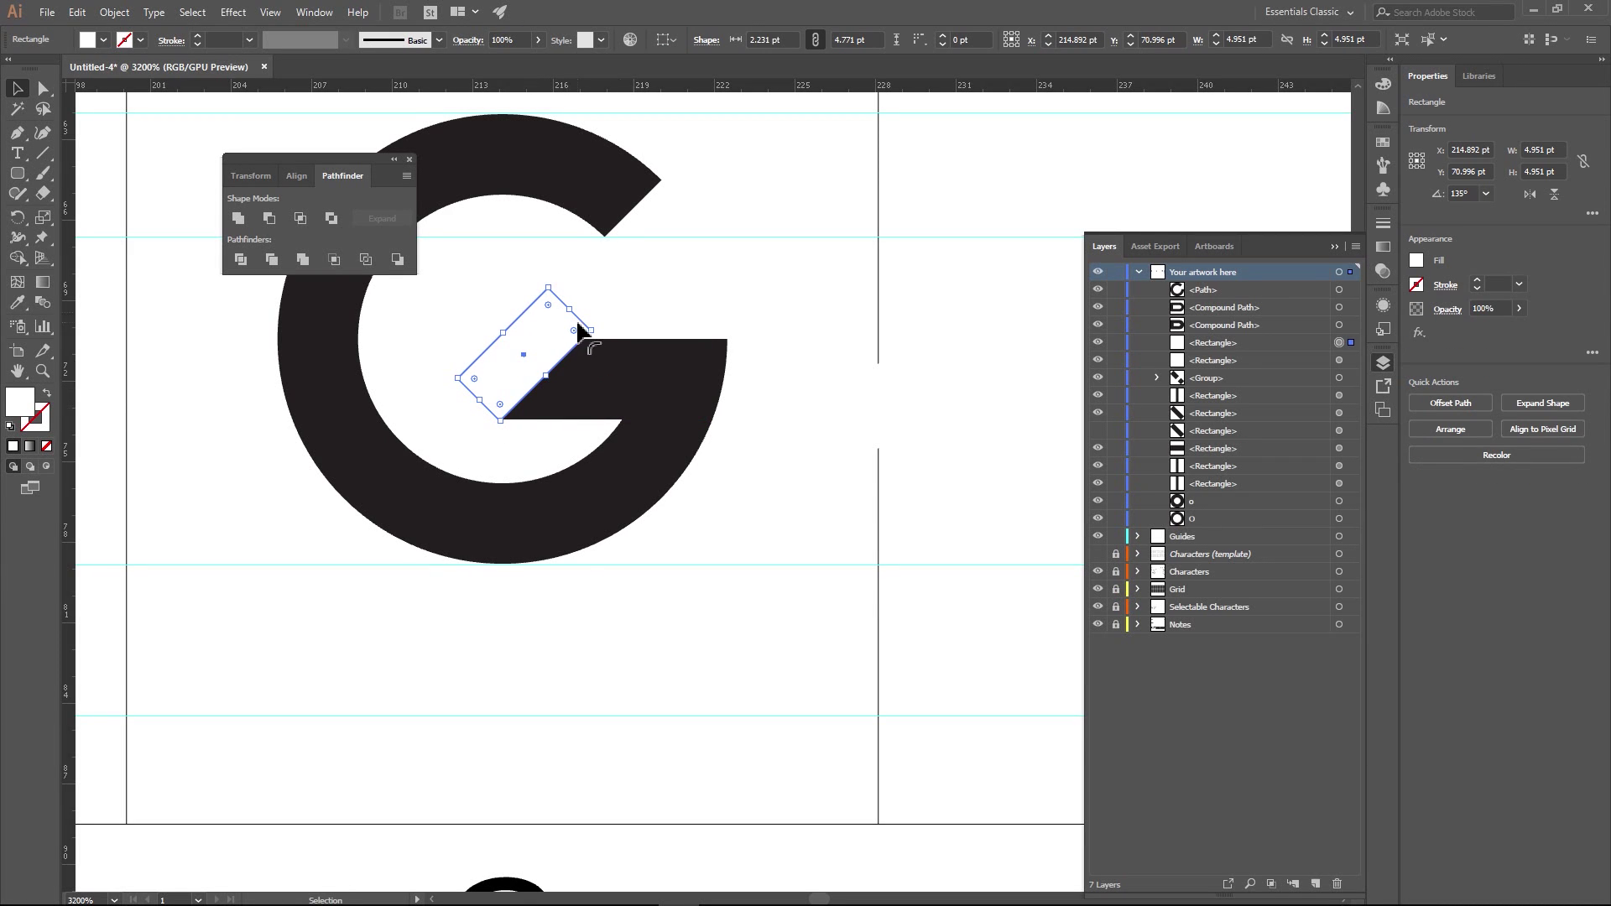
# - Nudge the shortened rectangle slightly toward the crossbar so its long edge meets the bar's lower inner corner
pyautogui.moveTo(640, 309); pyautogui.dragTo(747, 324)
pyautogui.scroll(1, 751, 387)
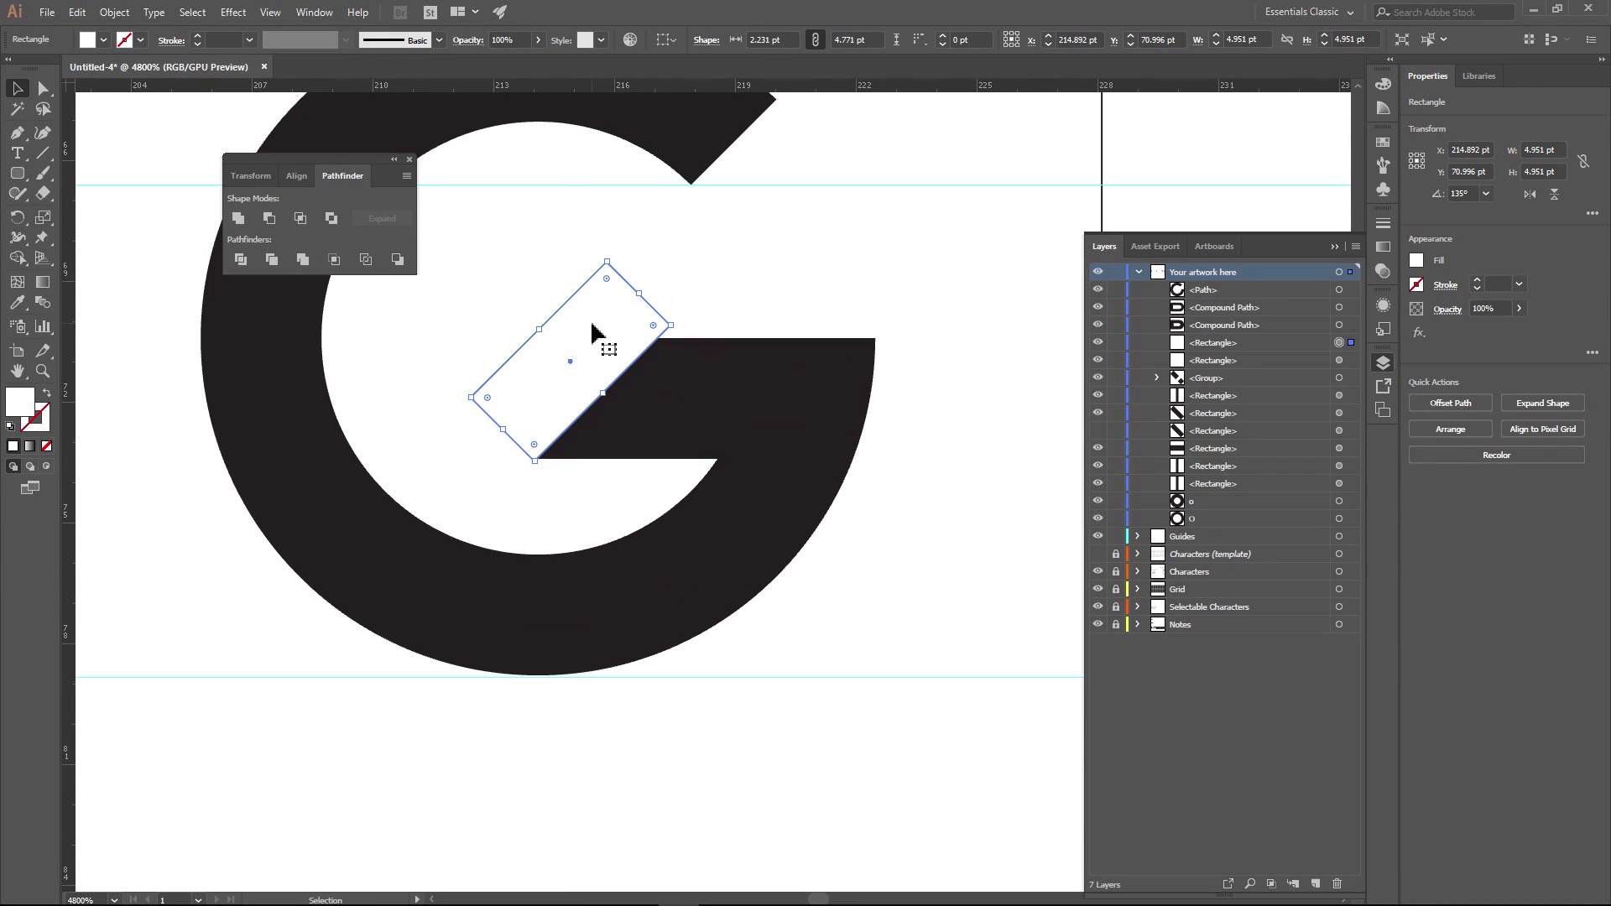
pyautogui.click(537, 298)
pyautogui.scroll(3, 583, 431)
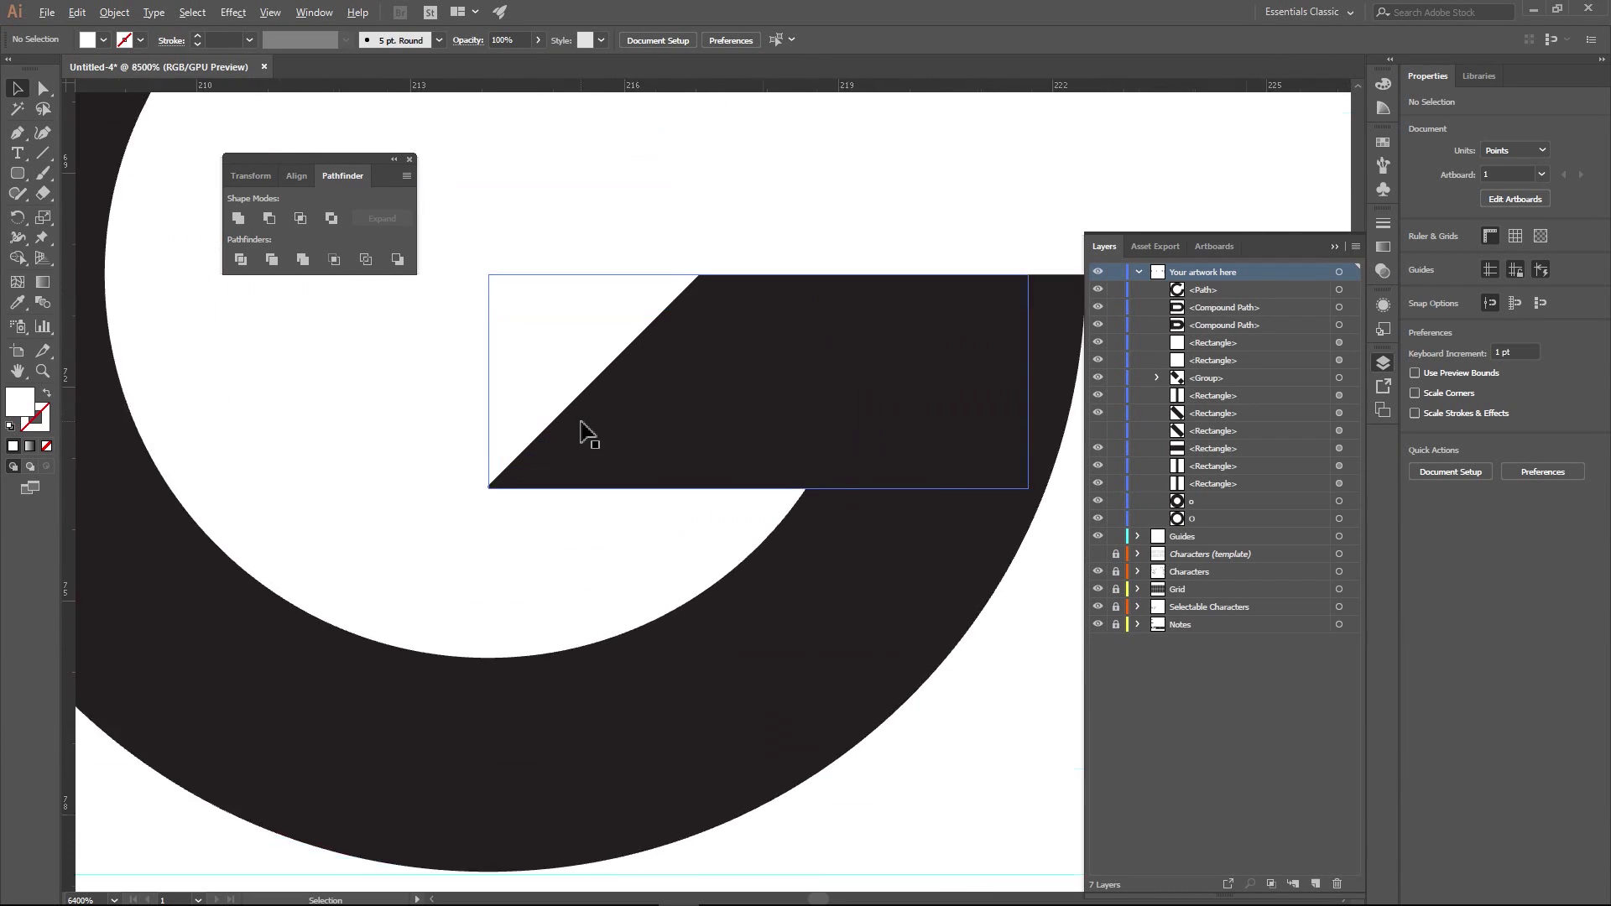
pyautogui.moveTo(503, 328); pyautogui.dragTo(506, 328)
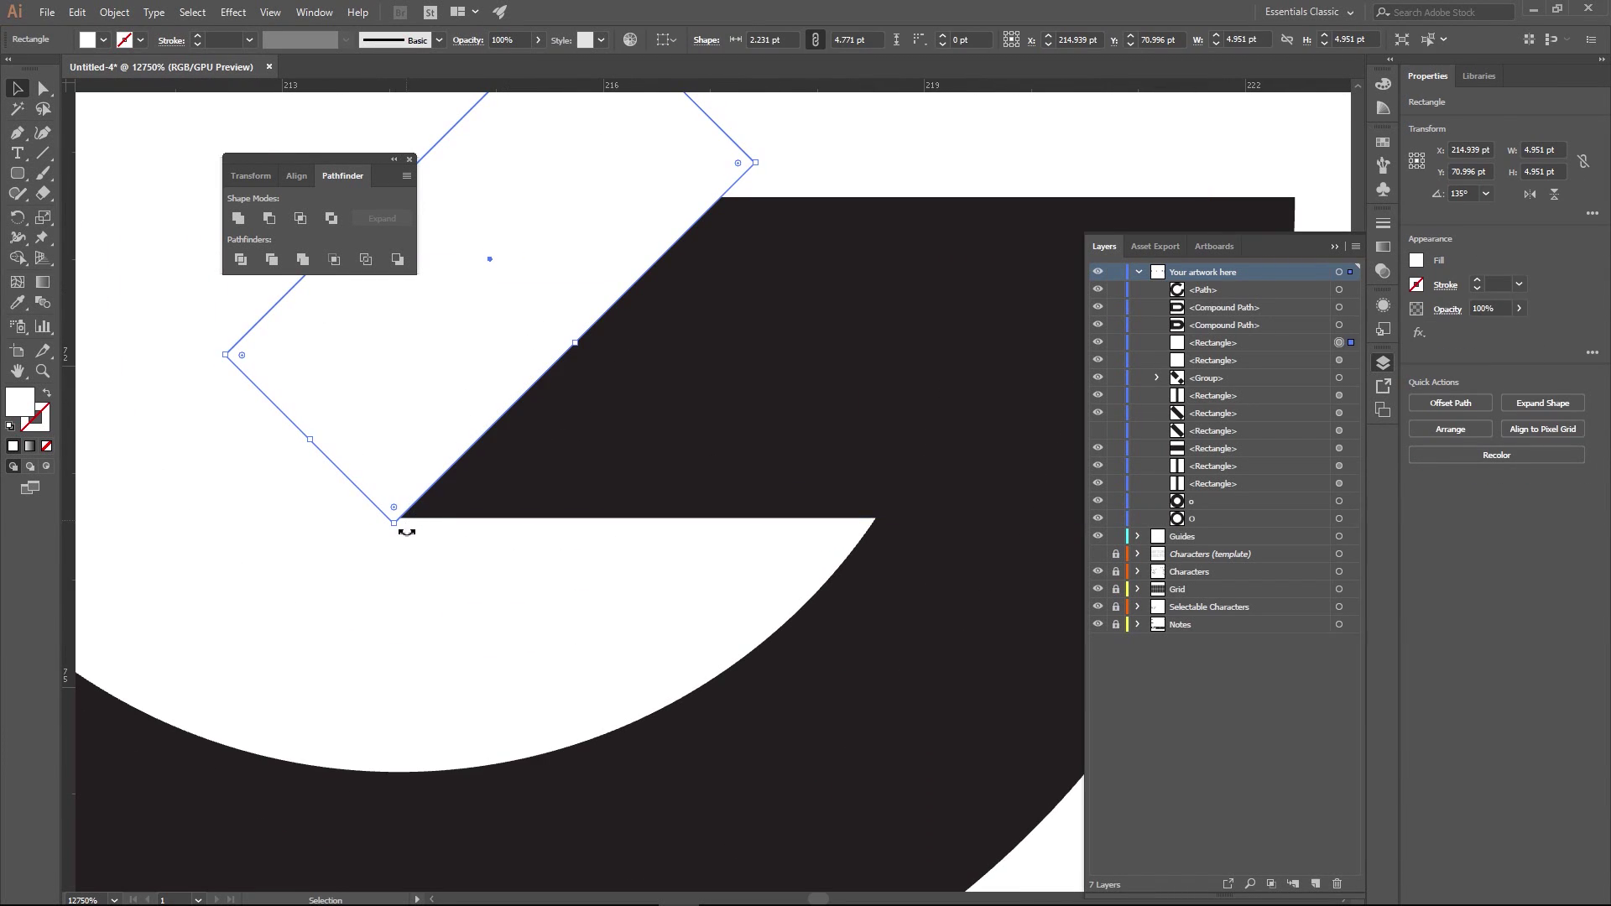
pyautogui.click(417, 527)
pyautogui.click(495, 415)
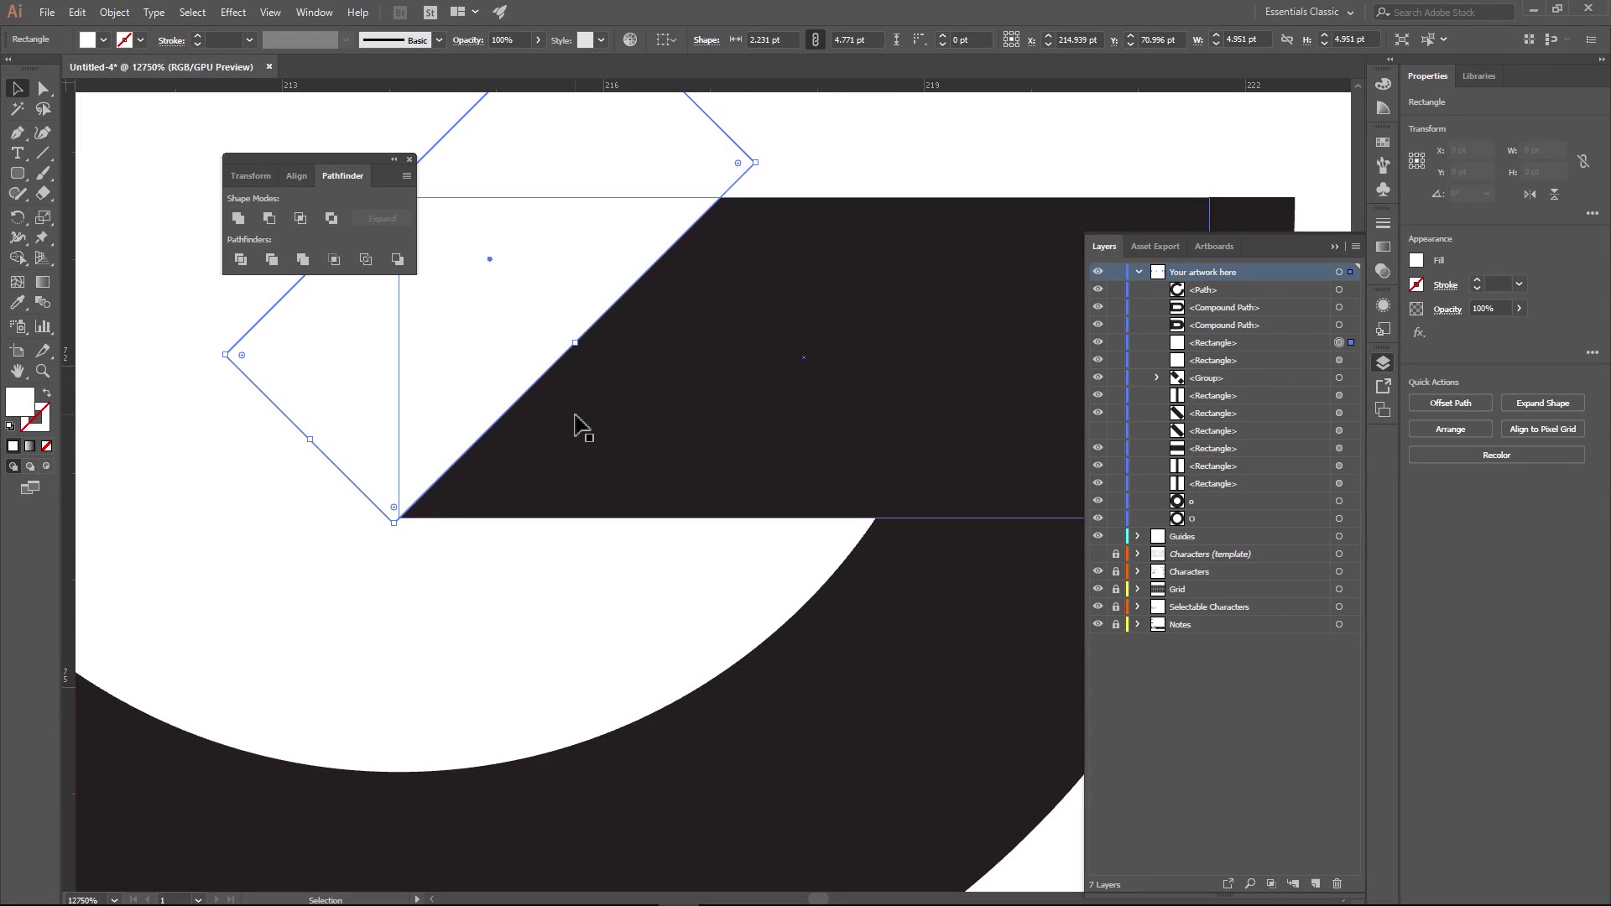
pyautogui.scroll(-2, 578, 427)
pyautogui.scroll(-1, 590, 436)
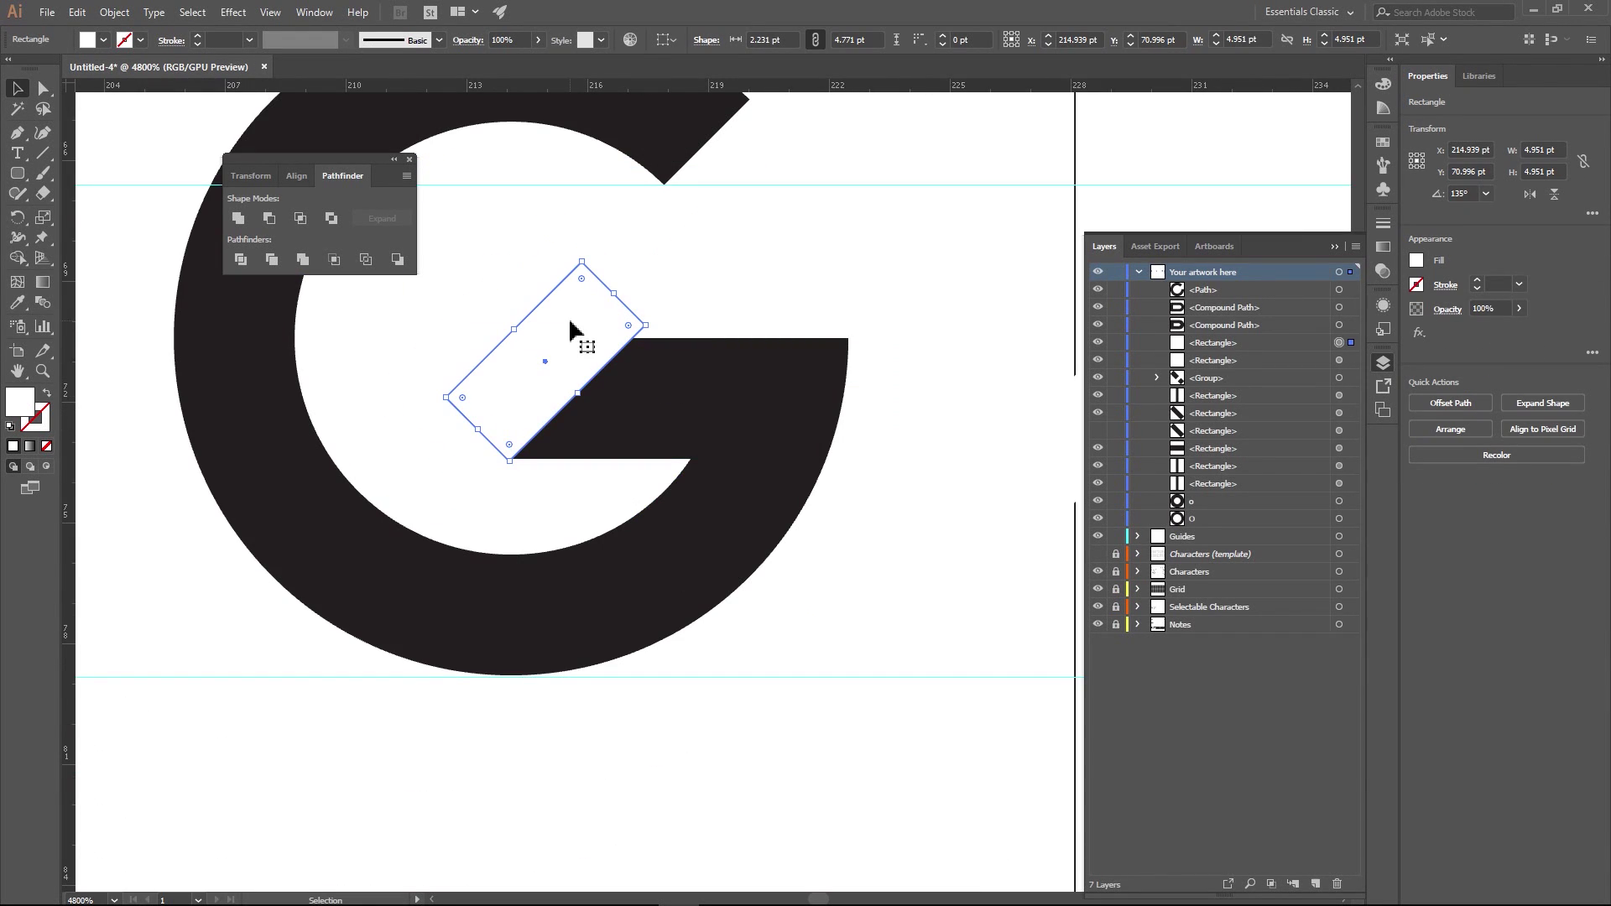
# - Subtract the shortened rectangle from the G's crossbar to give the bar a diagonal inner end
pyautogui.keyDown('shift'); pyautogui.click(663, 415); pyautogui.keyUp('shift')
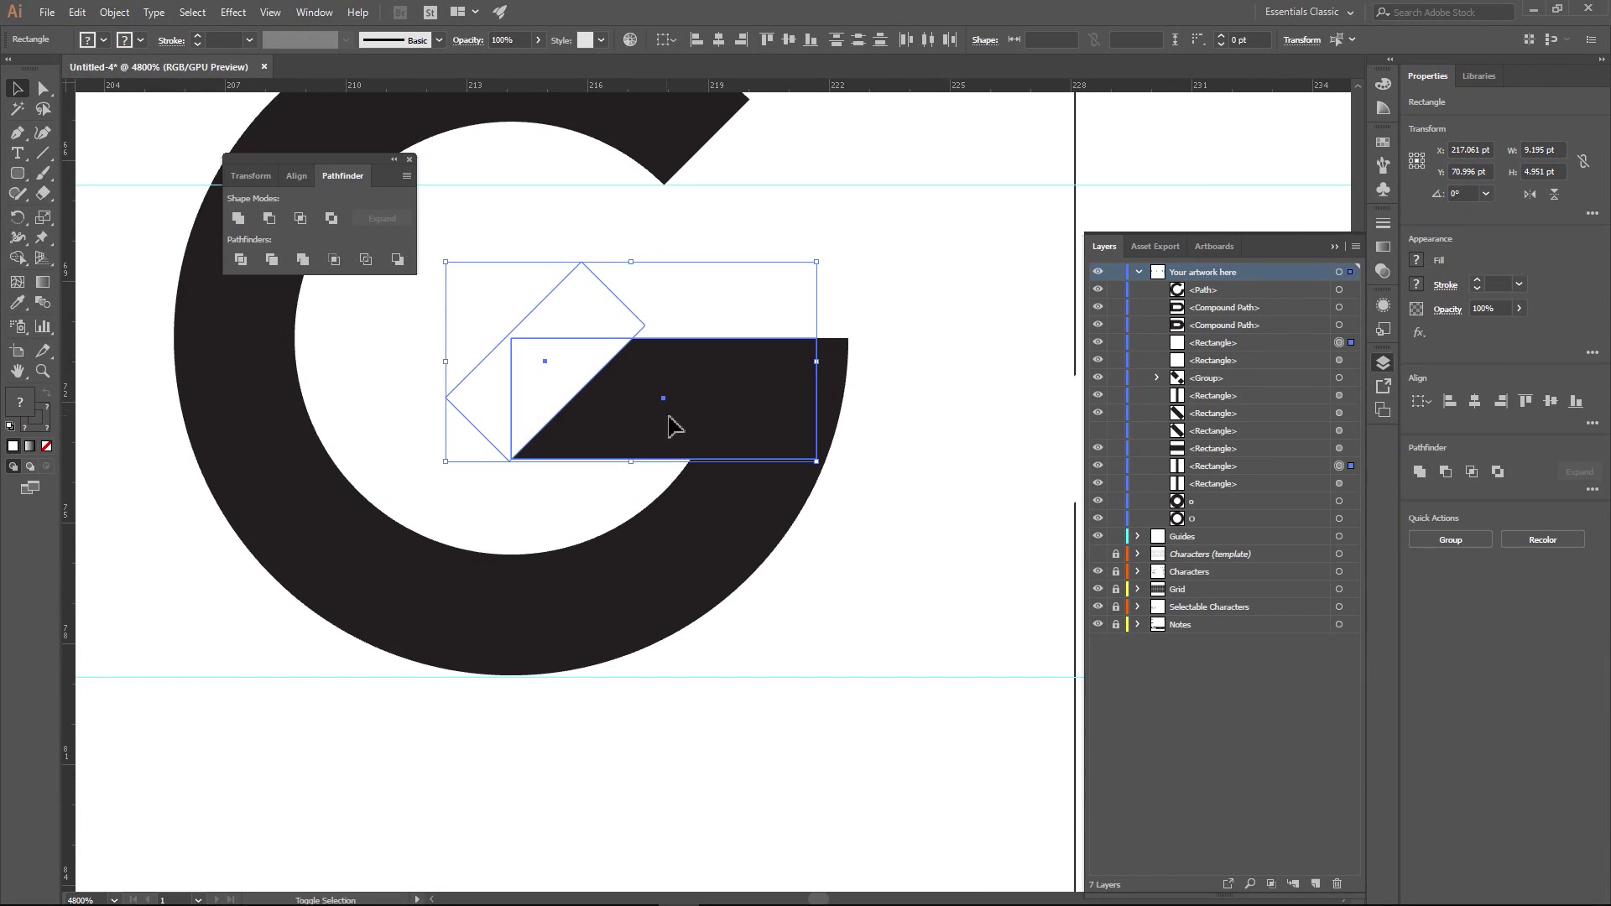
pyautogui.click(269, 217)
pyautogui.click(853, 352)
pyautogui.scroll(-1, 850, 344)
pyautogui.moveTo(655, 344); pyautogui.dragTo(600, 386)
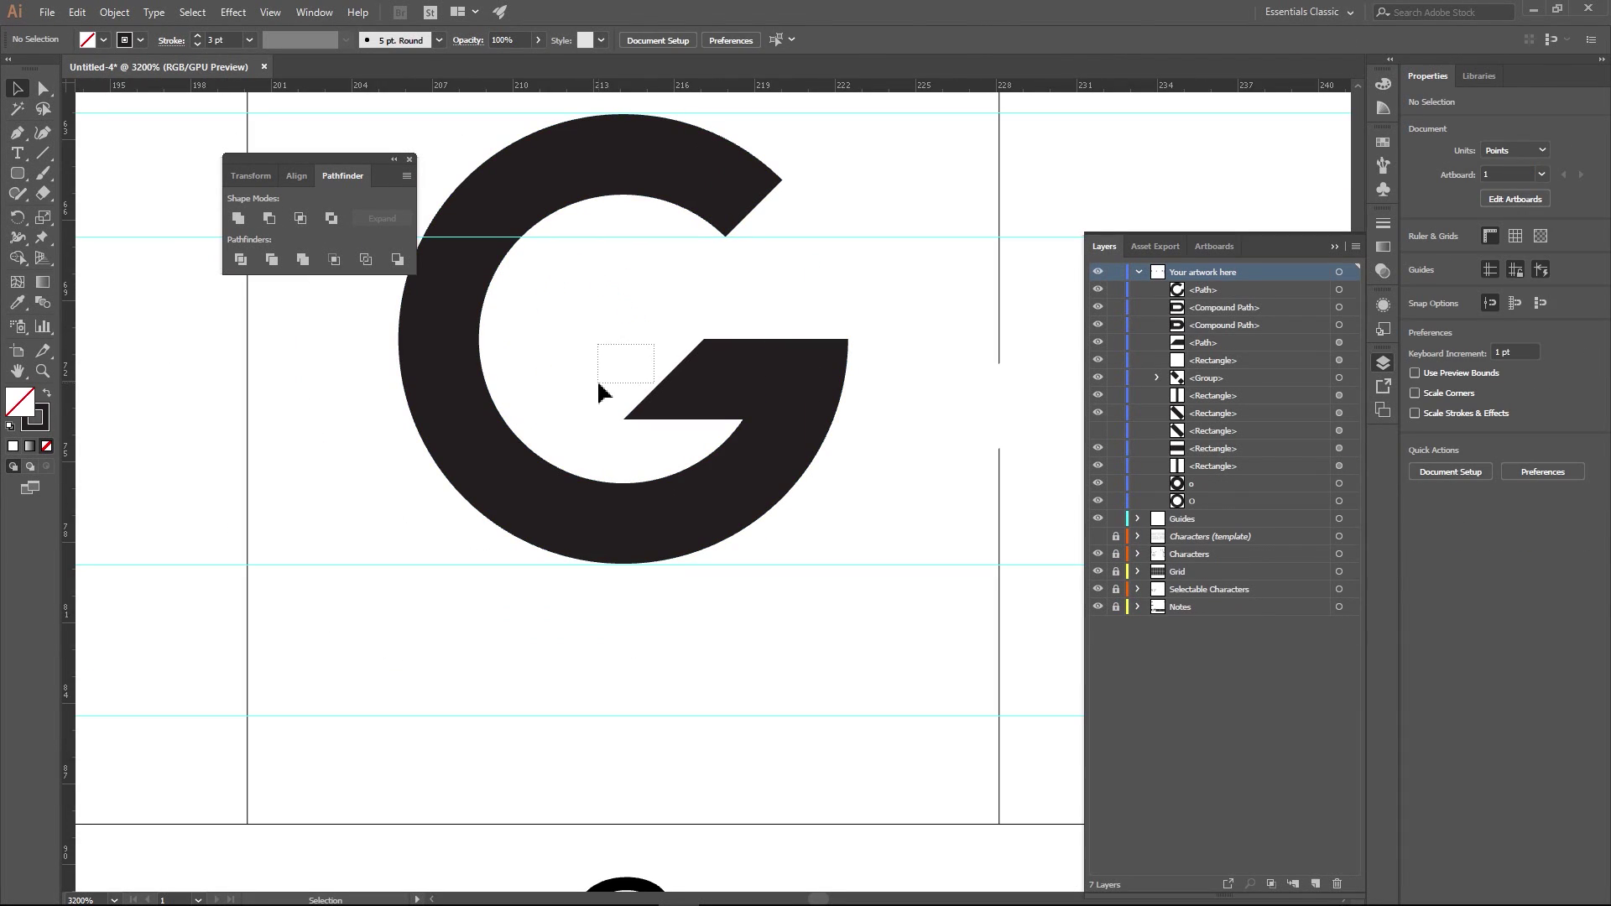
# - Move the spare white rectangle diagonally across the G's lower-left curve and bring it to the front of the layer
pyautogui.scroll(-1, 910, 345)
pyautogui.moveTo(910, 345); pyautogui.dragTo(742, 395)
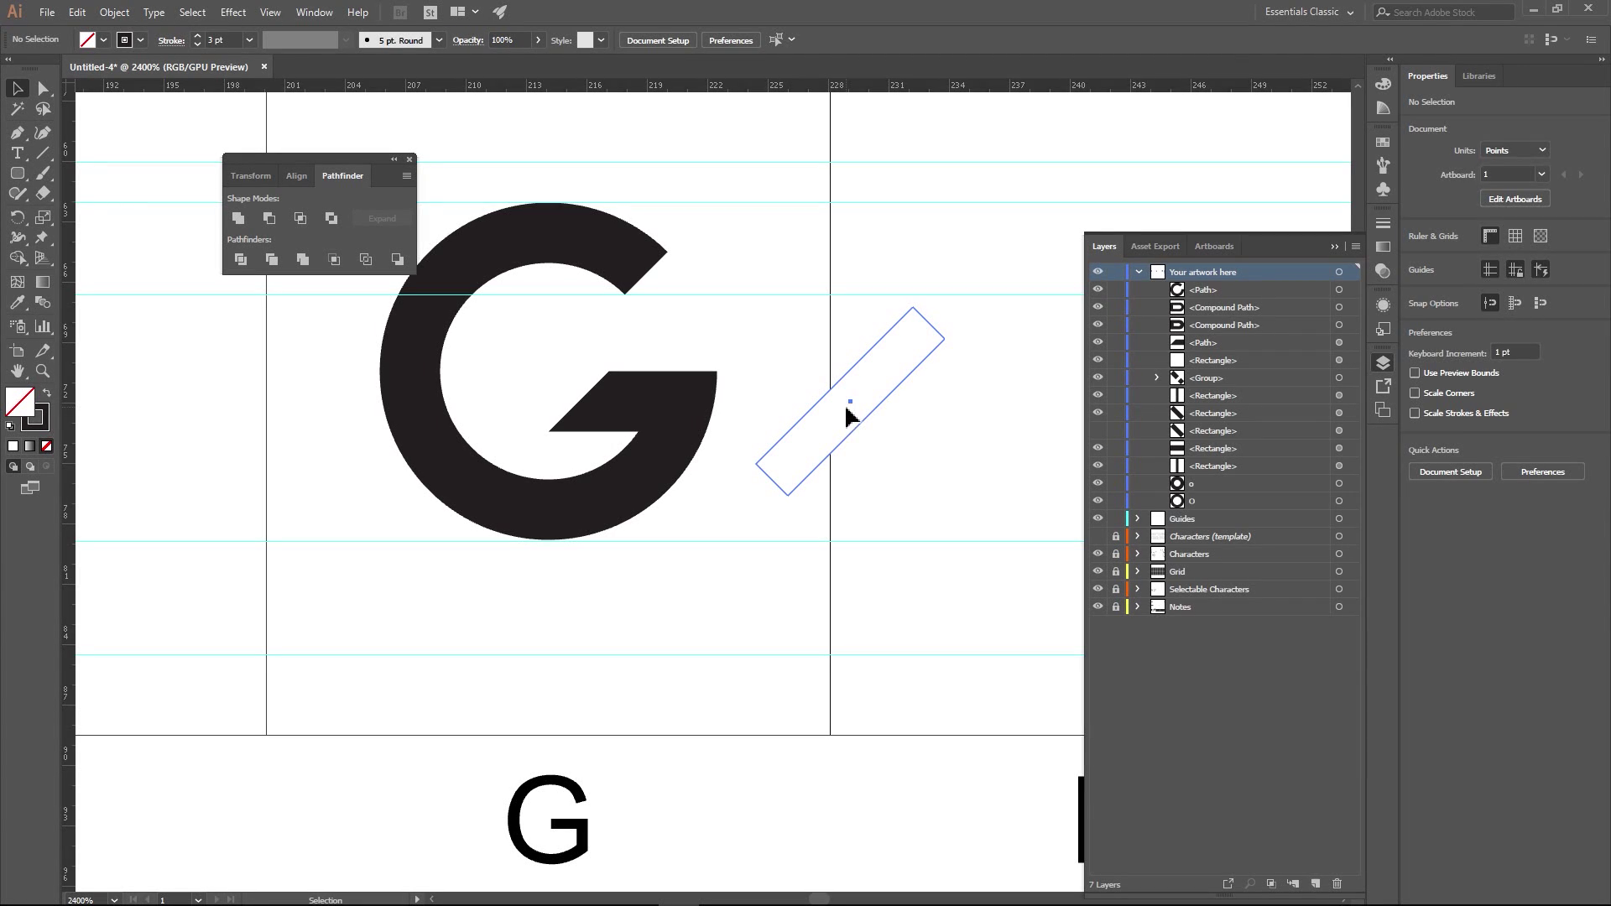
pyautogui.click(848, 415)
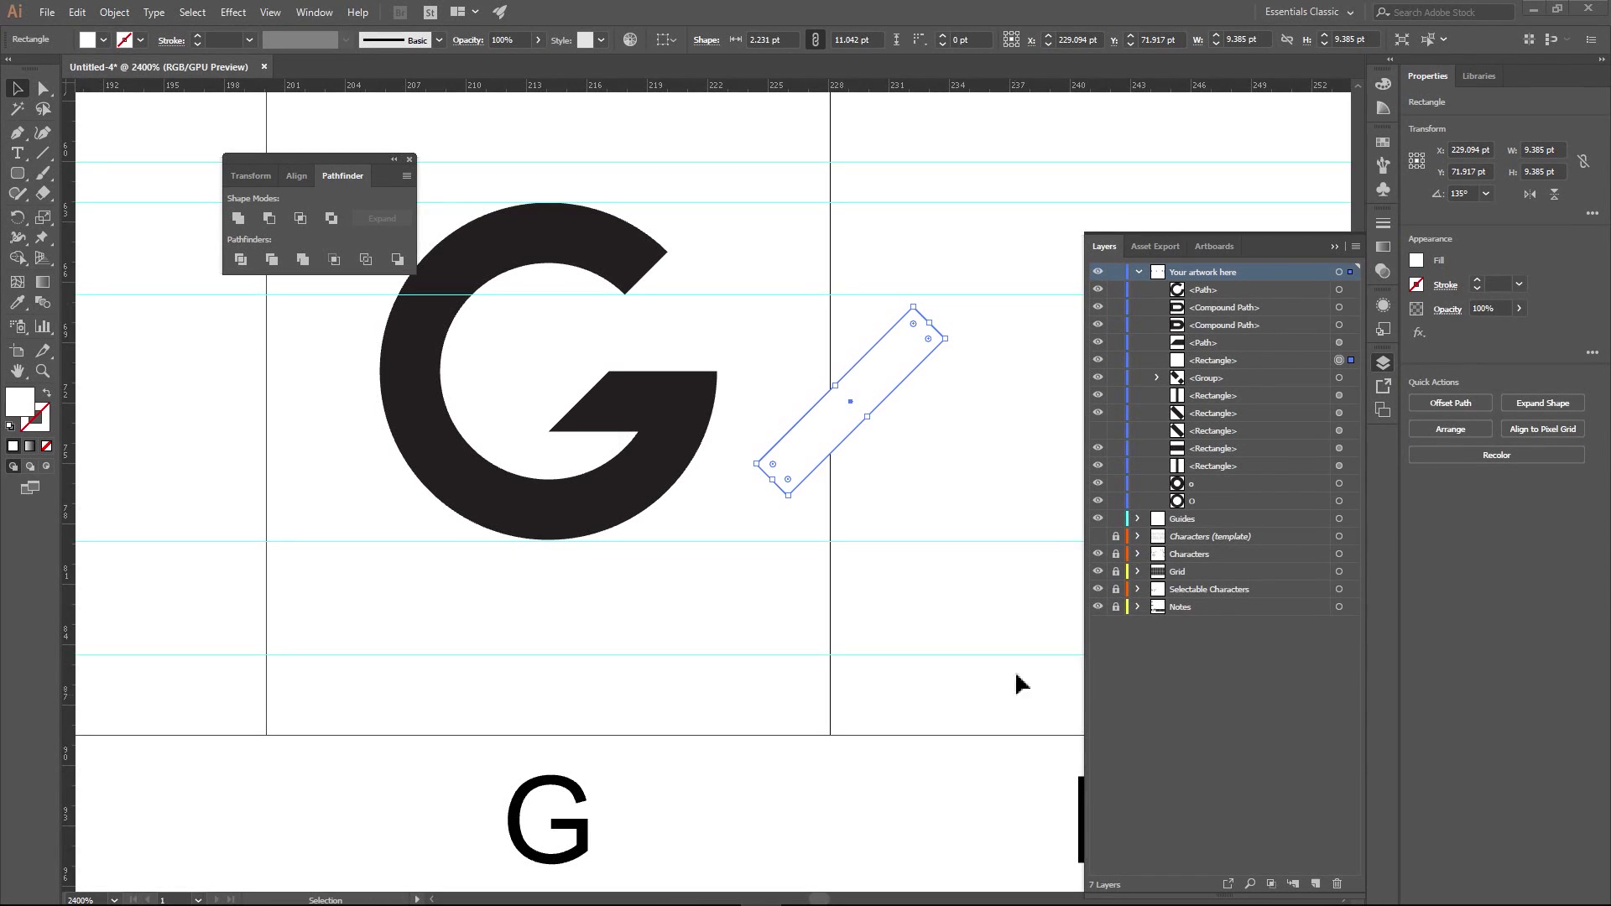
pyautogui.hotkey('ctrl', 'z')
pyautogui.hotkey('ctrl', 'shift', 'z')
pyautogui.moveTo(882, 379); pyautogui.dragTo(513, 435)
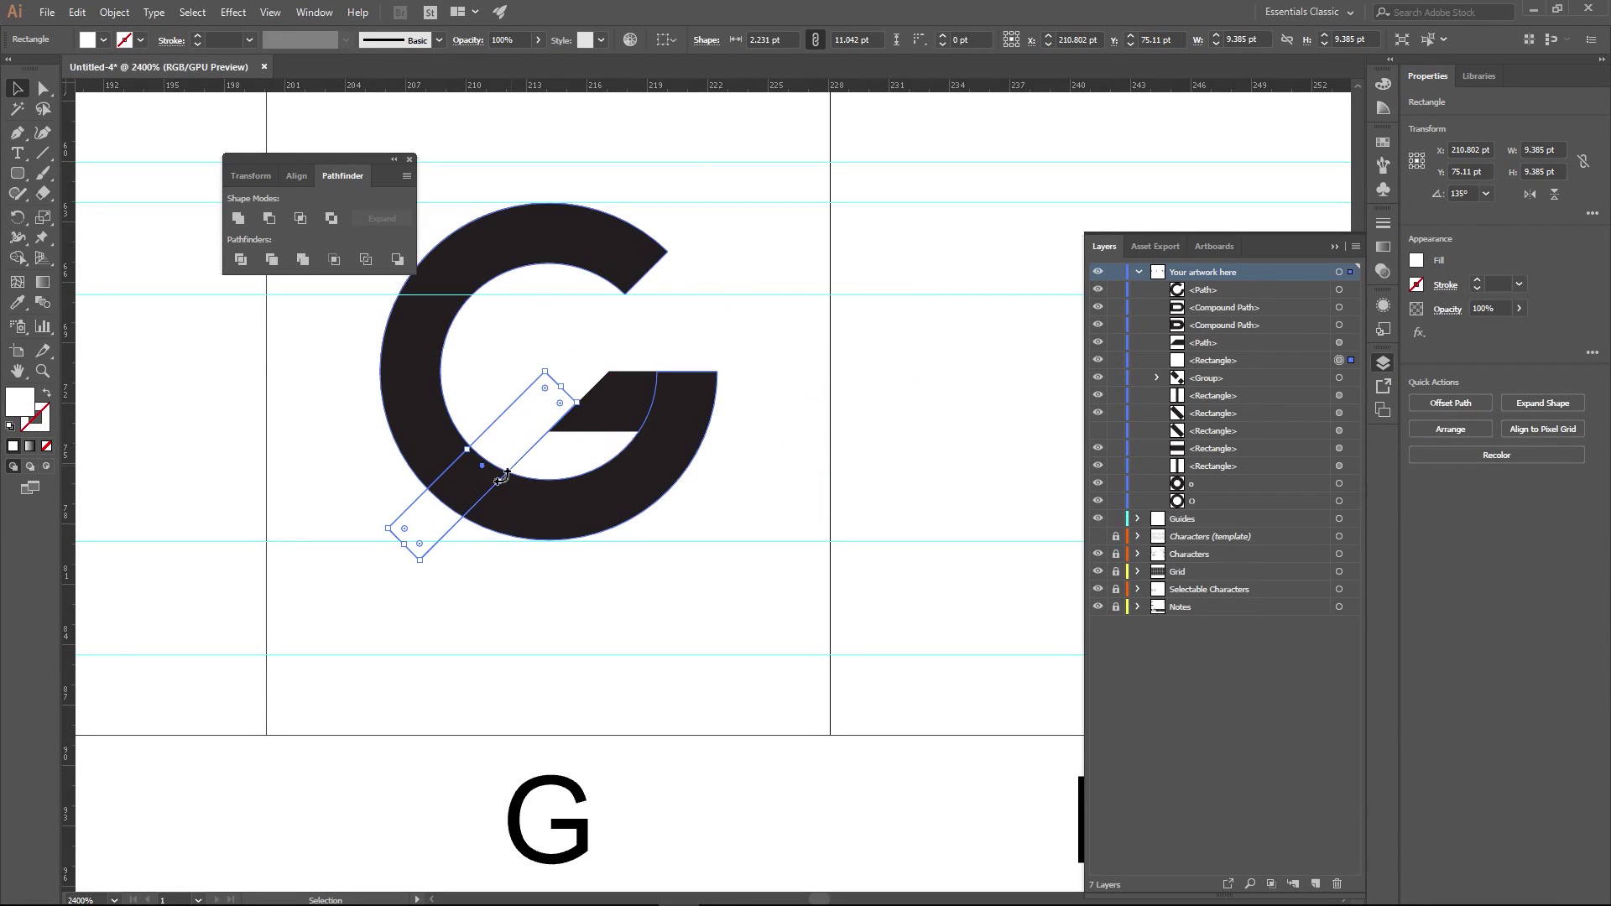
pyautogui.moveTo(1219, 362); pyautogui.dragTo(1217, 284)
pyautogui.click(514, 372)
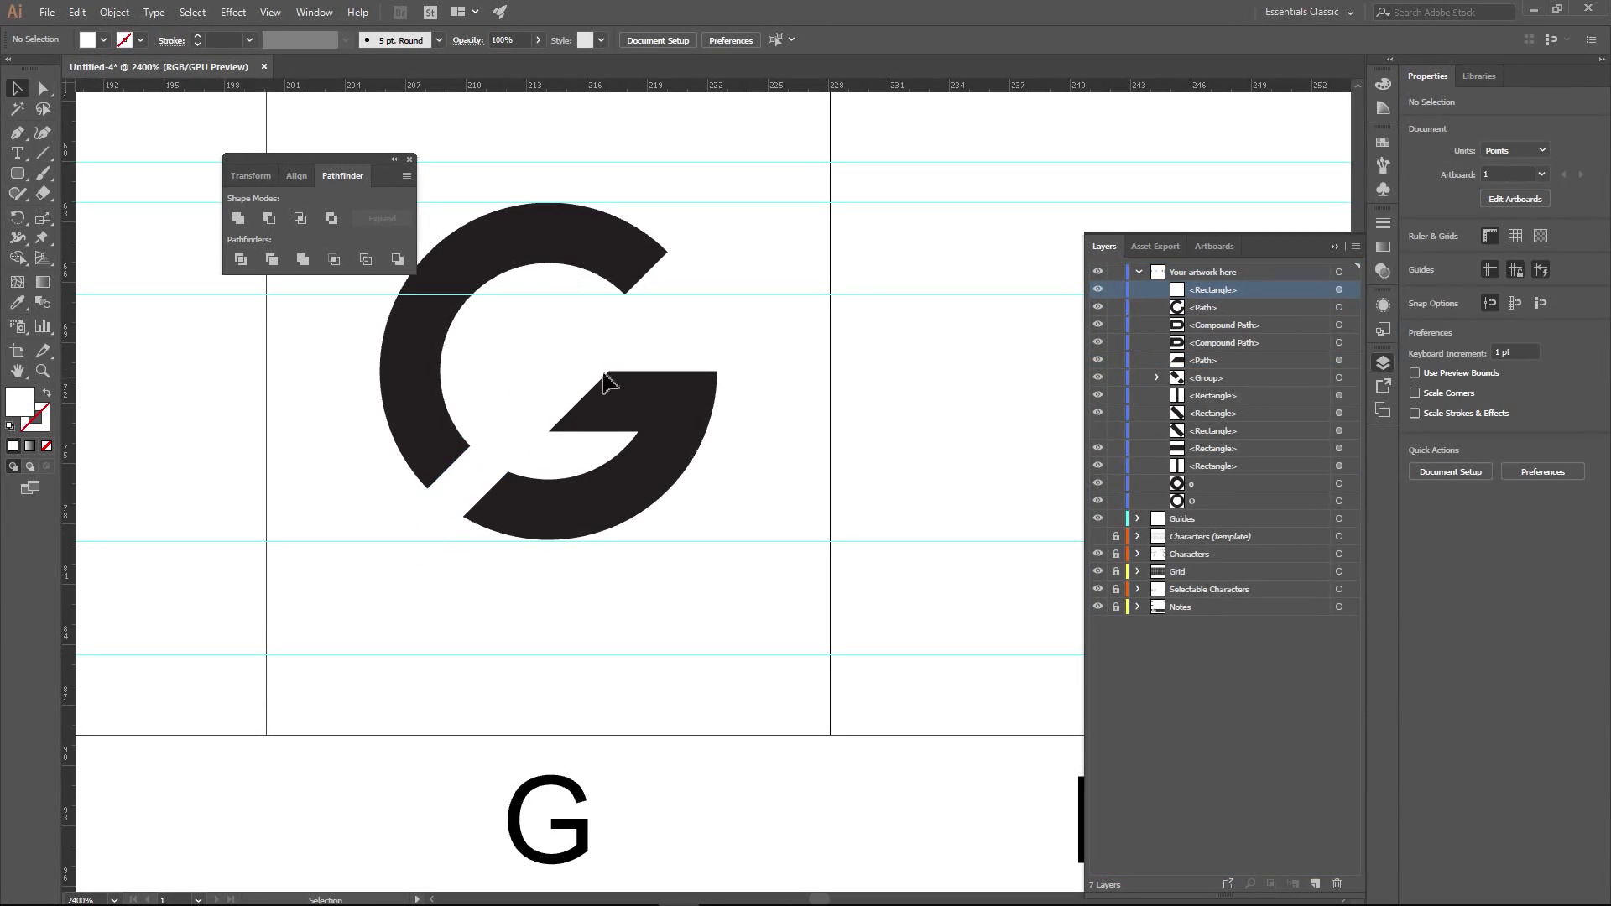
# - Duplicate the white rectangle crossing the G and set the copy aside to the left of the letter
pyautogui.click(457, 502)
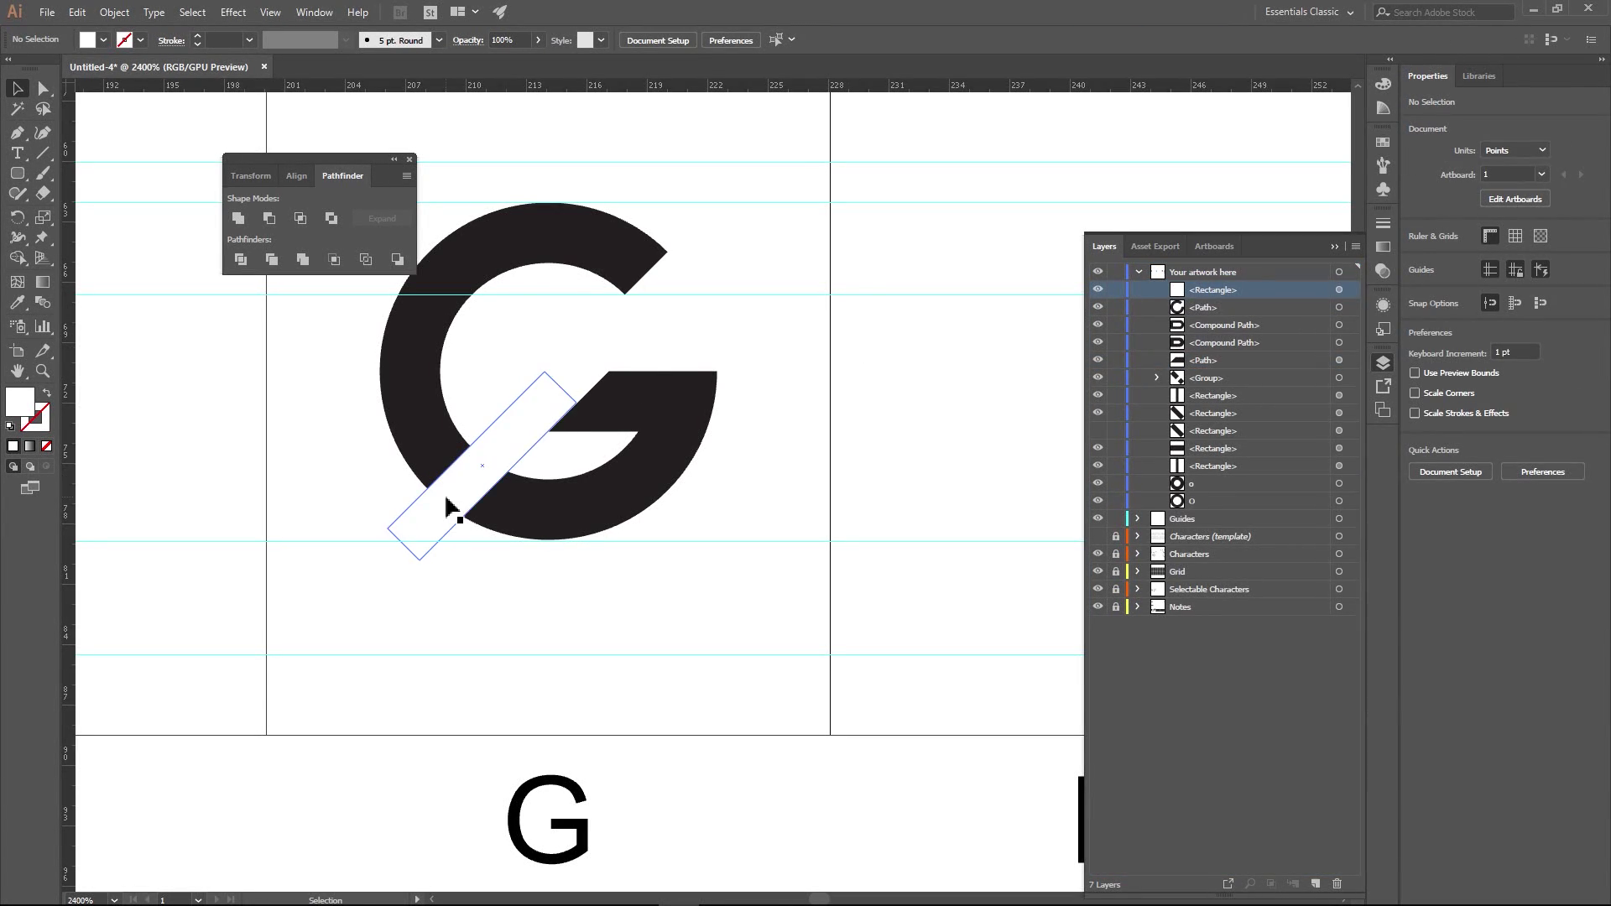
pyautogui.keyDown('shift'); pyautogui.click(438, 434); pyautogui.keyUp('shift')
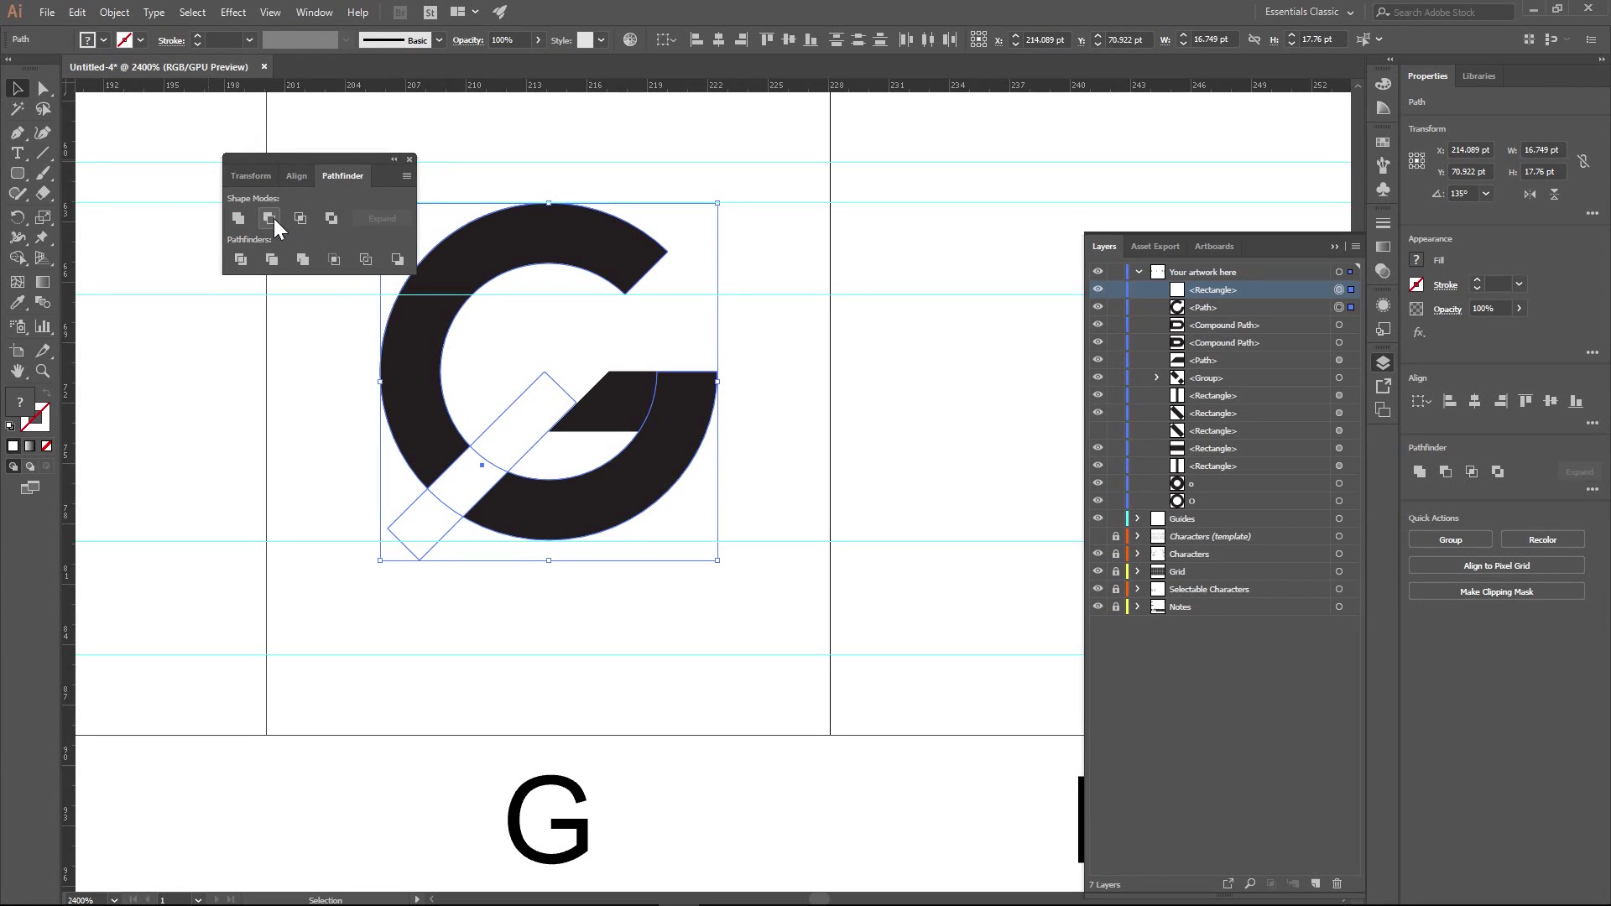
pyautogui.click(333, 470)
pyautogui.click(453, 496)
pyautogui.hotkey('ctrl', 'c')
pyautogui.hotkey('ctrl', 'f')
pyautogui.moveTo(472, 494); pyautogui.dragTo(270, 525)
pyautogui.hotkey('ctrl', 'z')
# - Subtract the white rectangle from the G's curved path to cut the diagonal gap
pyautogui.keyDown('shift'); pyautogui.click(427, 415); pyautogui.keyUp('shift')
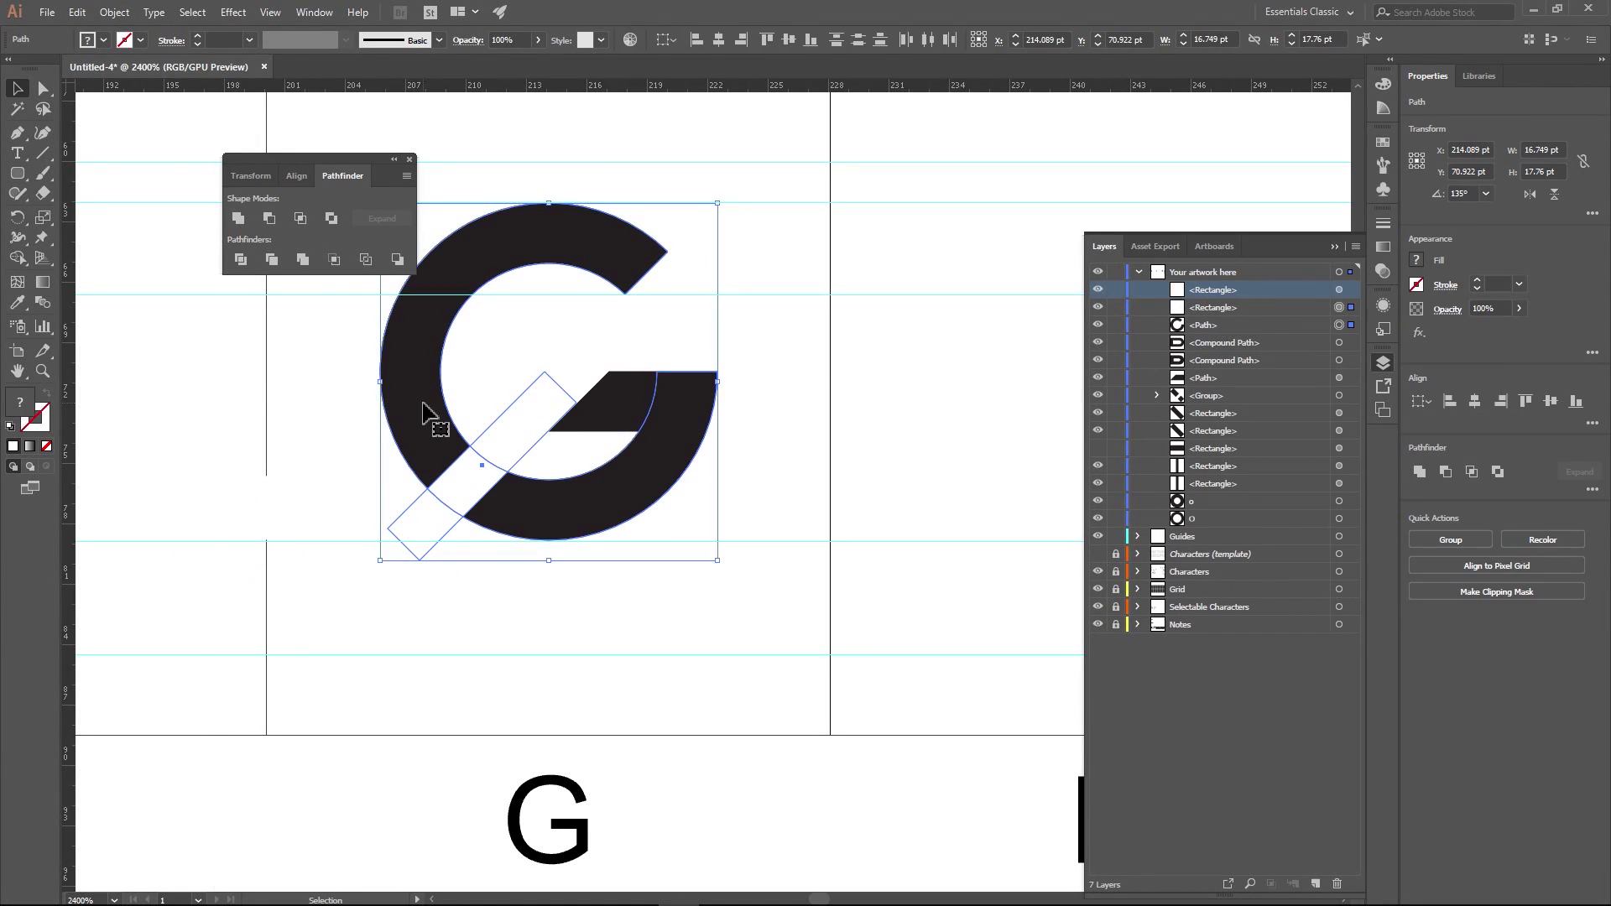
pyautogui.click(270, 218)
pyautogui.click(448, 554)
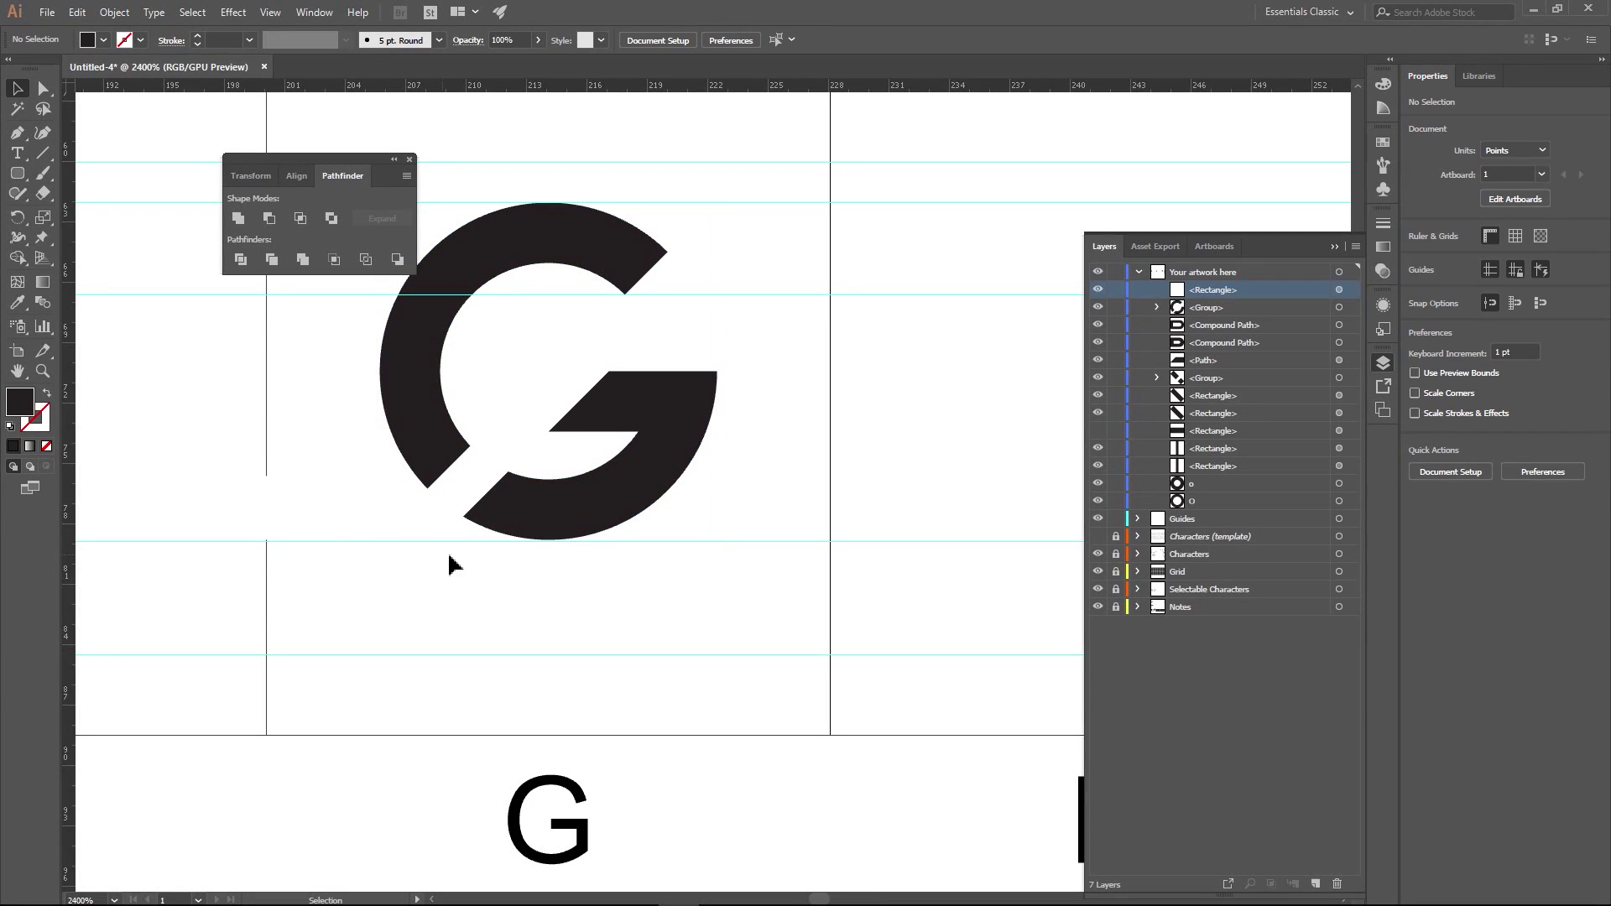
# - Move the spare white rectangle from beside the G into the C cell, next to the letter B
pyautogui.scroll(-3, 451, 560)
pyautogui.click(396, 532)
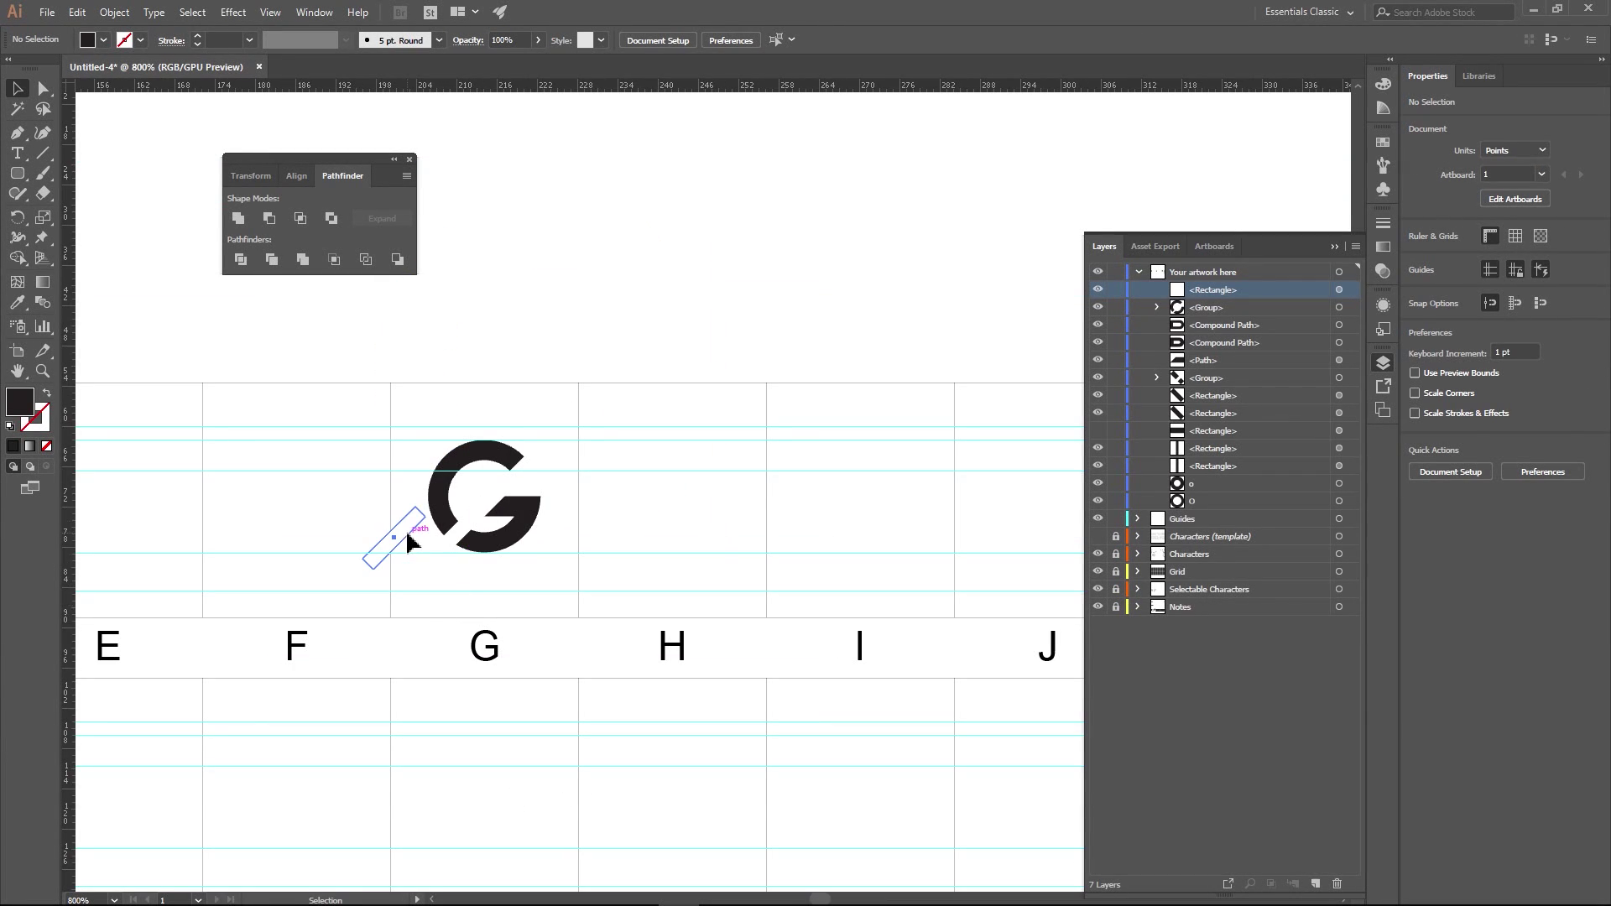
pyautogui.moveTo(371, 606); pyautogui.dragTo(773, 565)
pyautogui.scroll(-2, 772, 566)
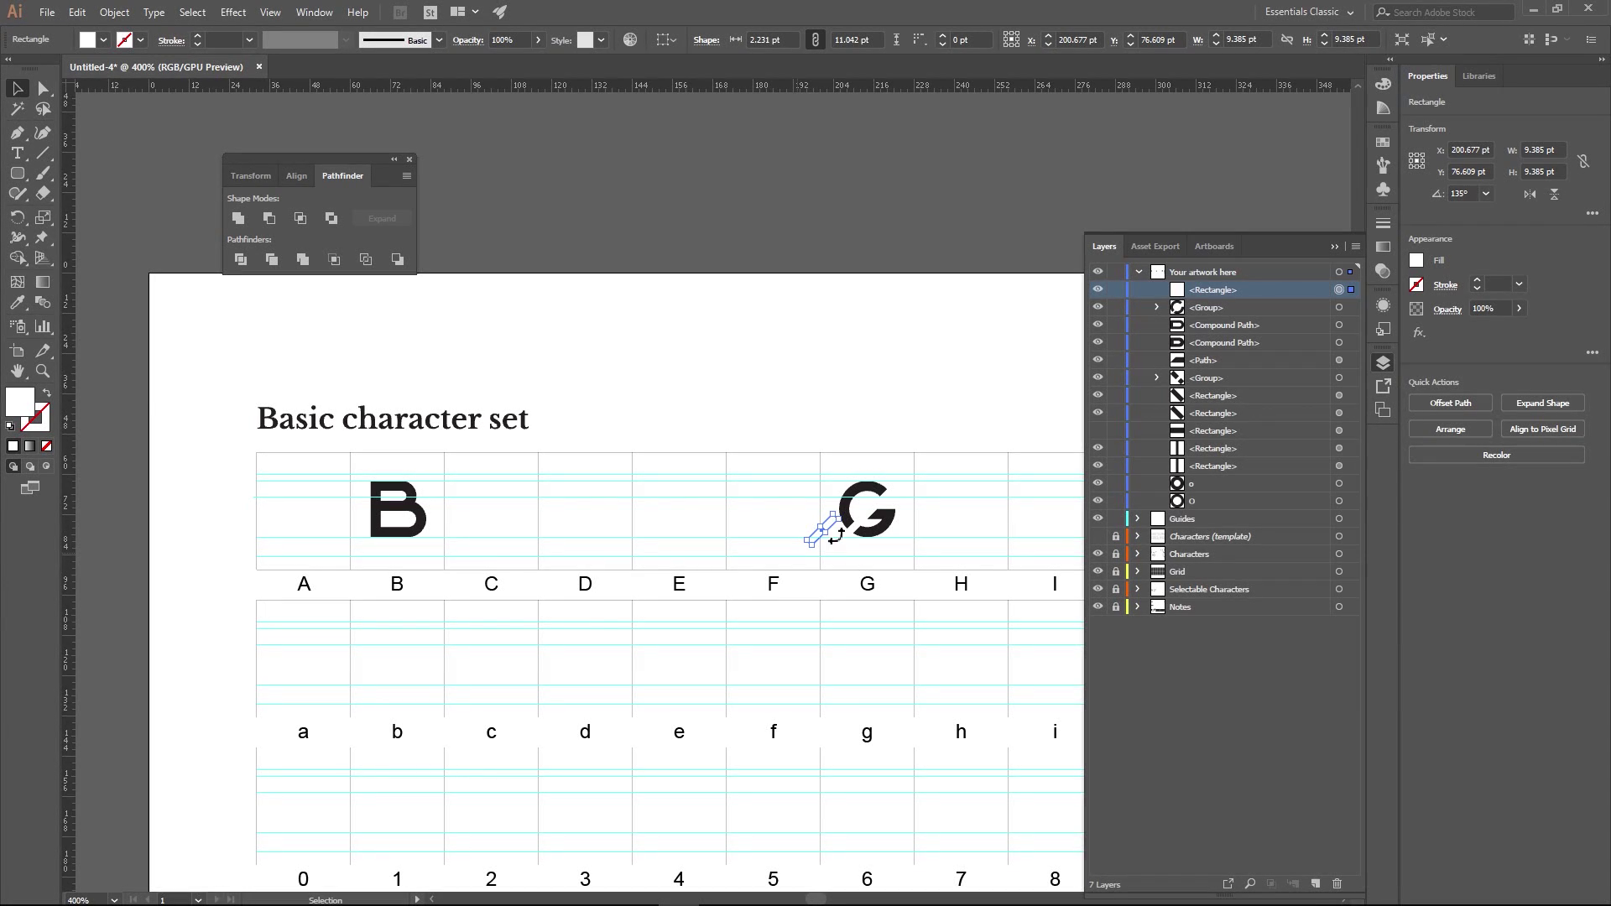
pyautogui.scroll(2, 835, 537)
pyautogui.moveTo(827, 516); pyautogui.dragTo(164, 495)
pyautogui.moveTo(259, 529); pyautogui.dragTo(849, 540)
pyautogui.scroll(2, 751, 514)
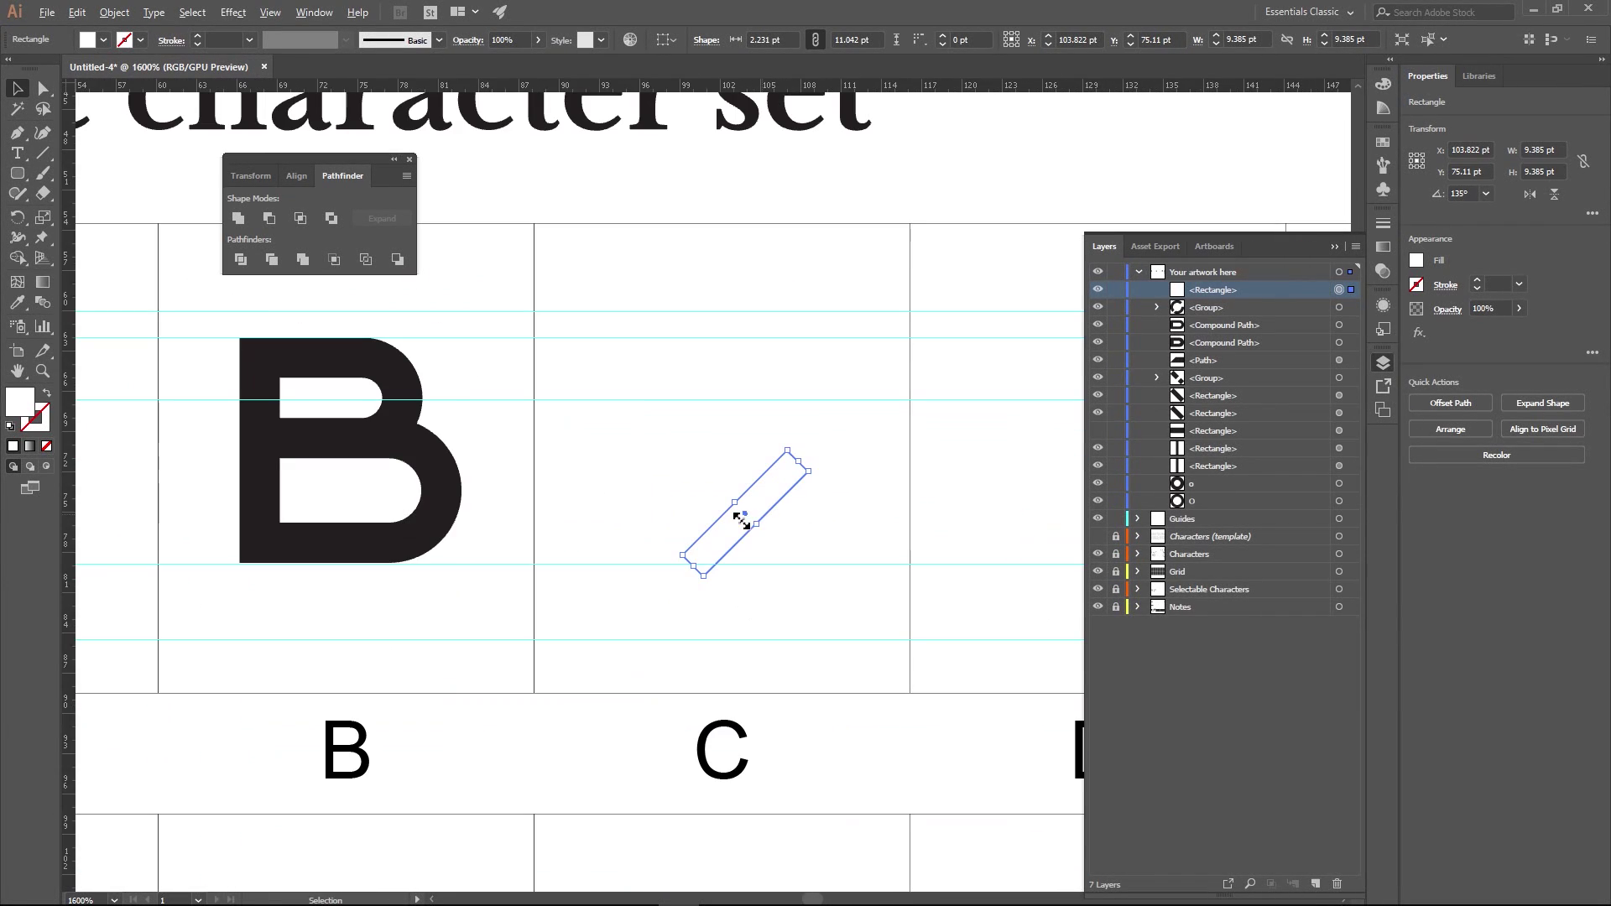
# - Try the white rectangle diagonally across the lower-left corner of the B
pyautogui.moveTo(763, 498); pyautogui.dragTo(315, 527)
pyautogui.scroll(2, 377, 540)
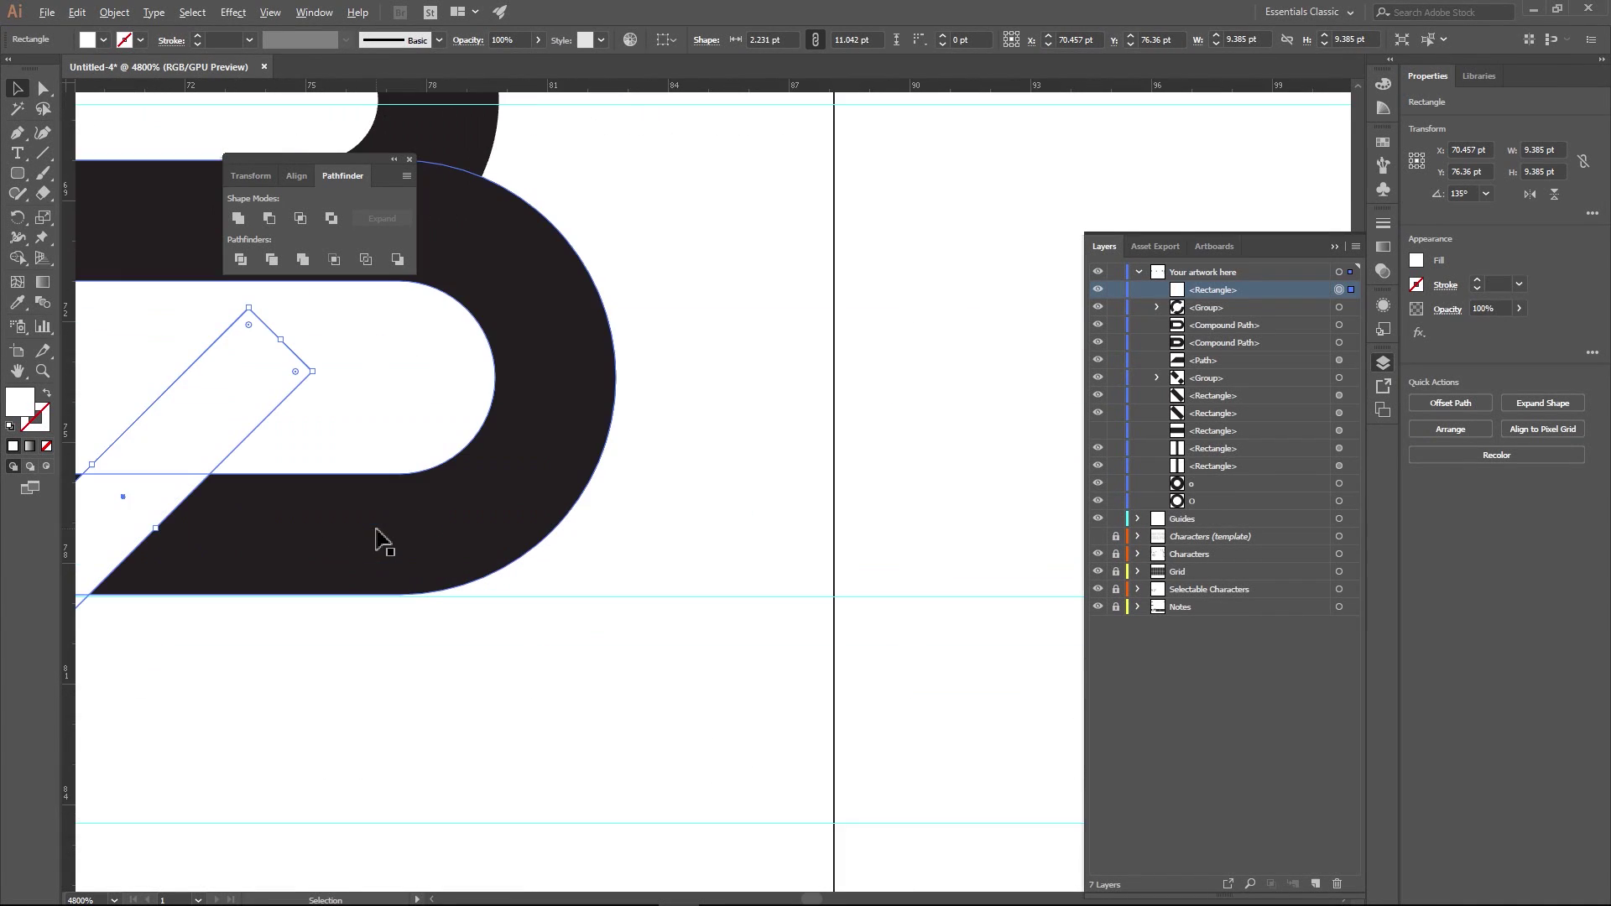
pyautogui.scroll(1, 744, 677)
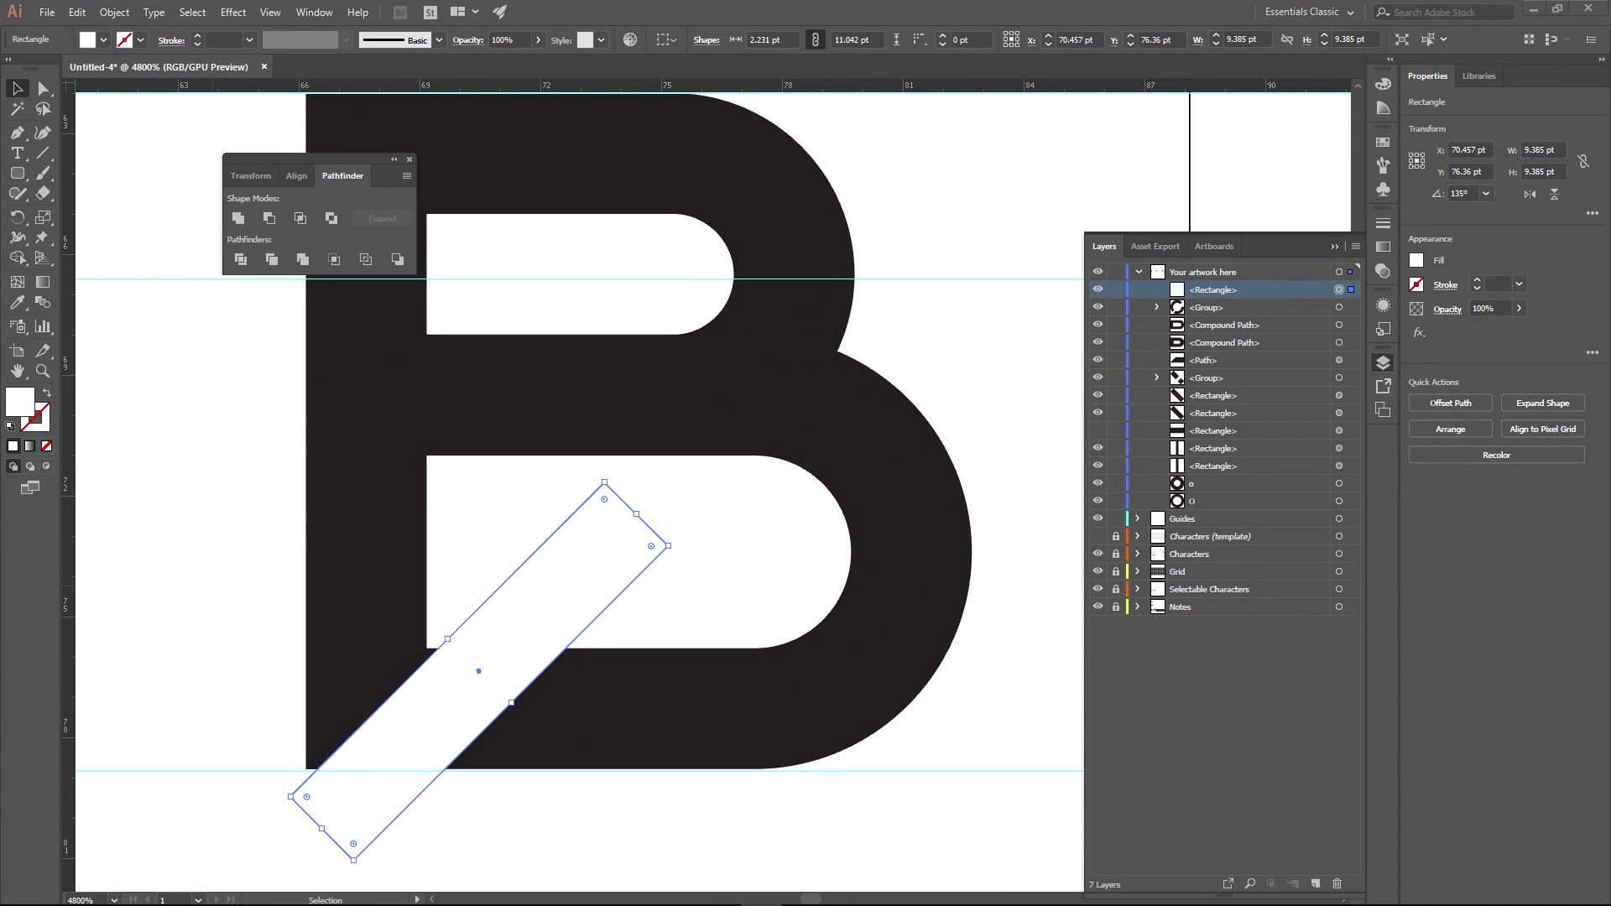
# - Place the white rectangle diagonally across the B's middle bar, linking its upper and lower counters, and check the cut
pyautogui.moveTo(562, 612); pyautogui.dragTo(618, 370)
pyautogui.scroll(-1, 647, 457)
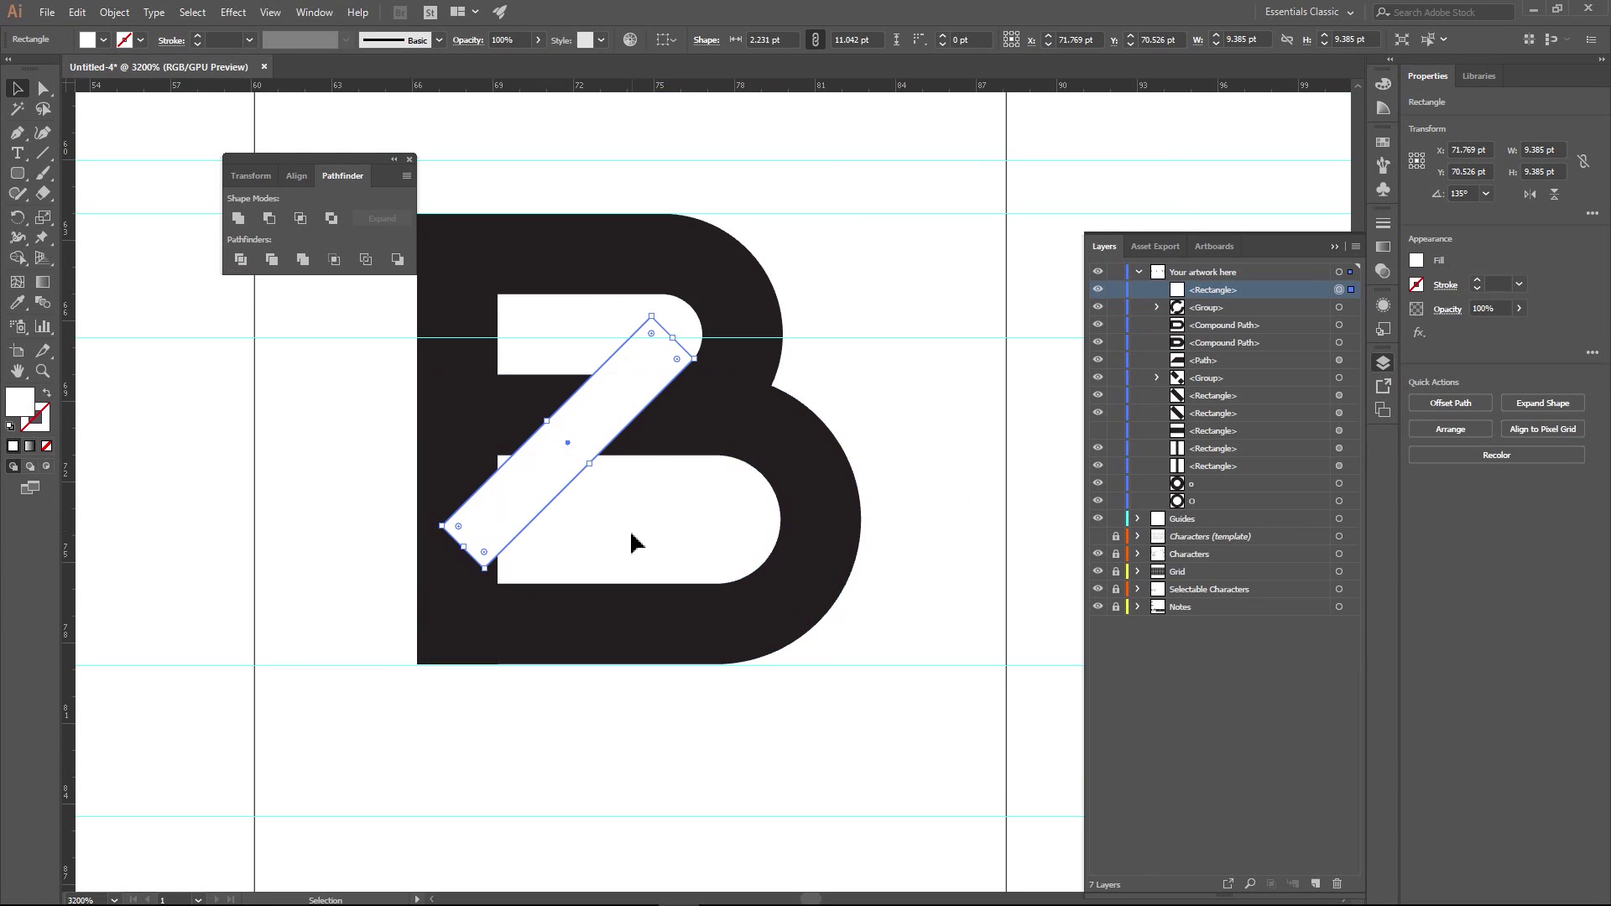
pyautogui.scroll(2, 631, 546)
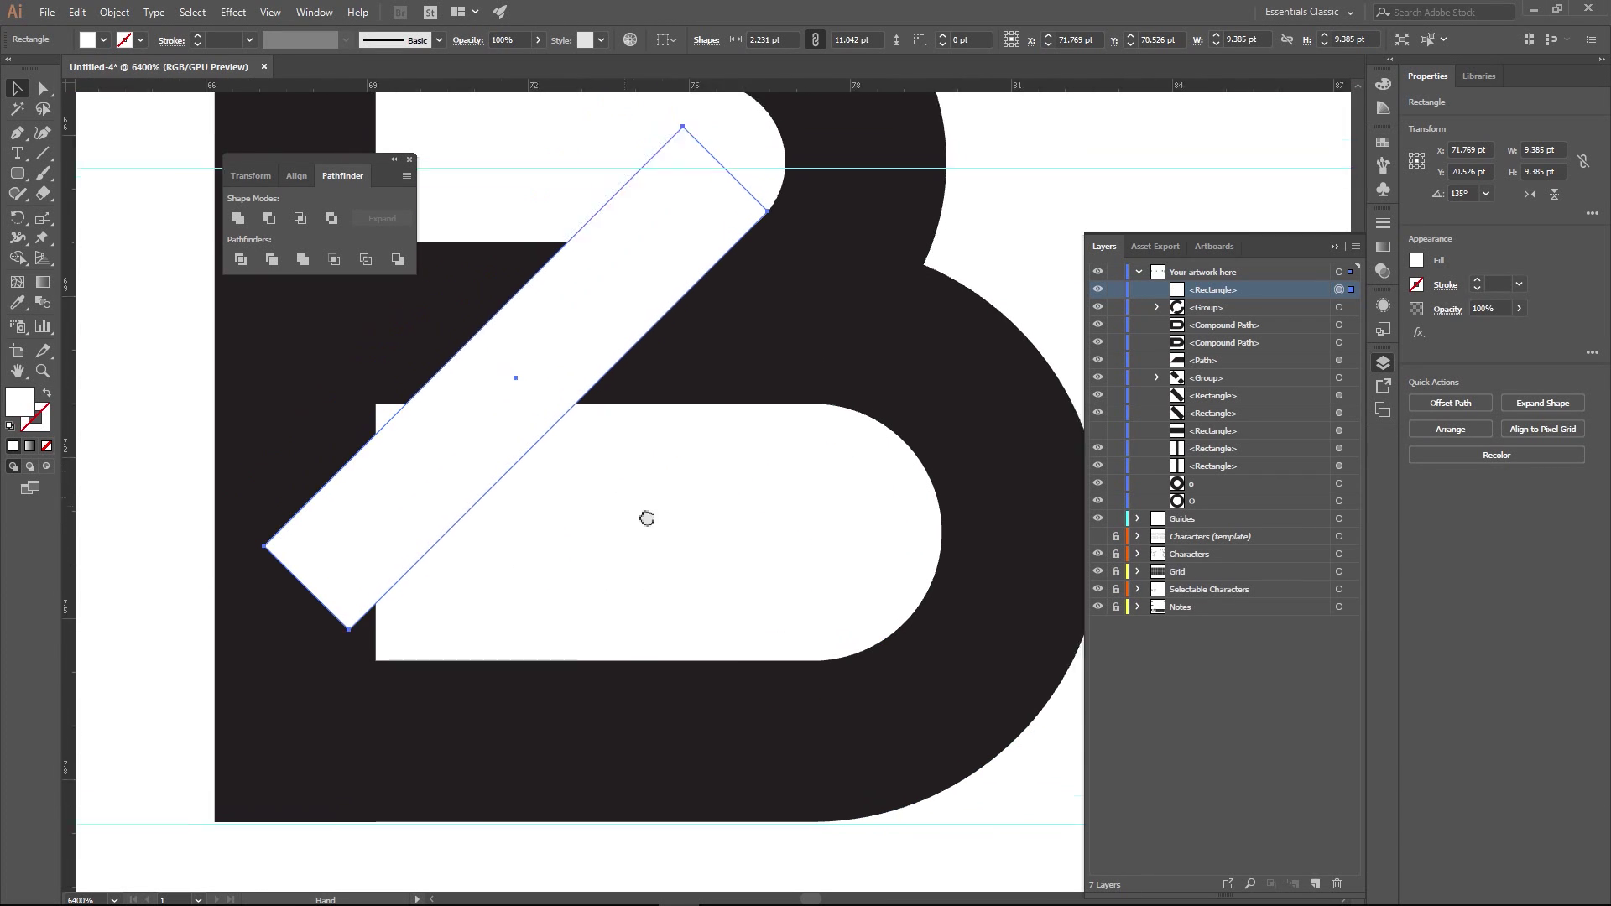
pyautogui.click(828, 582)
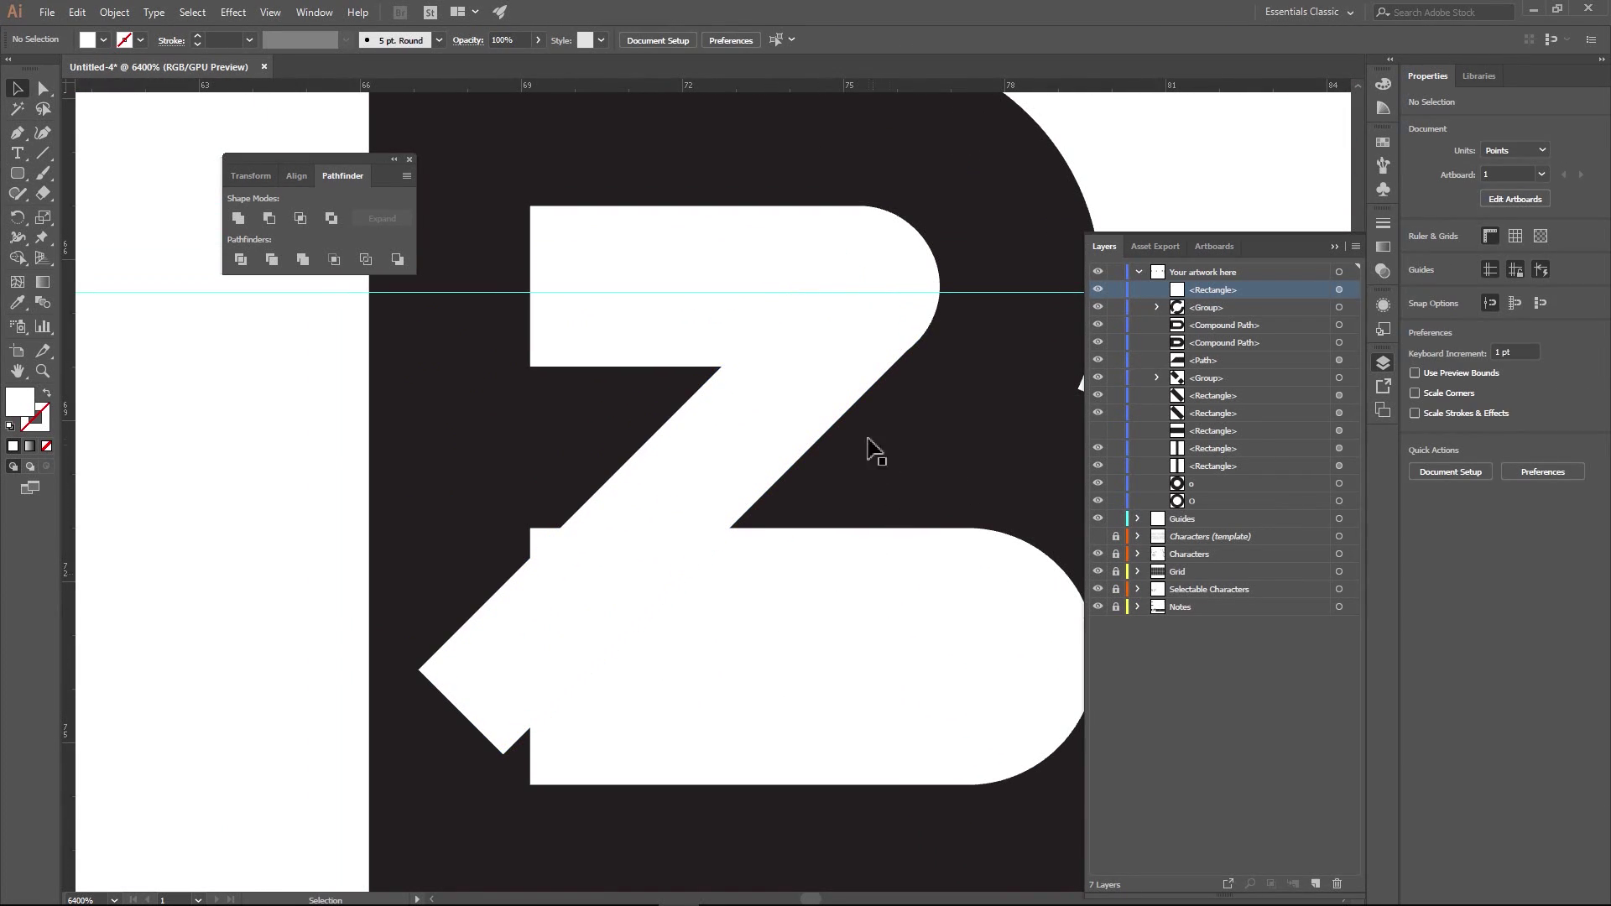
# - Shift the white rectangle horizontally left by about 0.55 pt so its edge meets the upper-left corner of the B's lower counter
pyautogui.moveTo(820, 424); pyautogui.dragTo(823, 410)
pyautogui.click(633, 380)
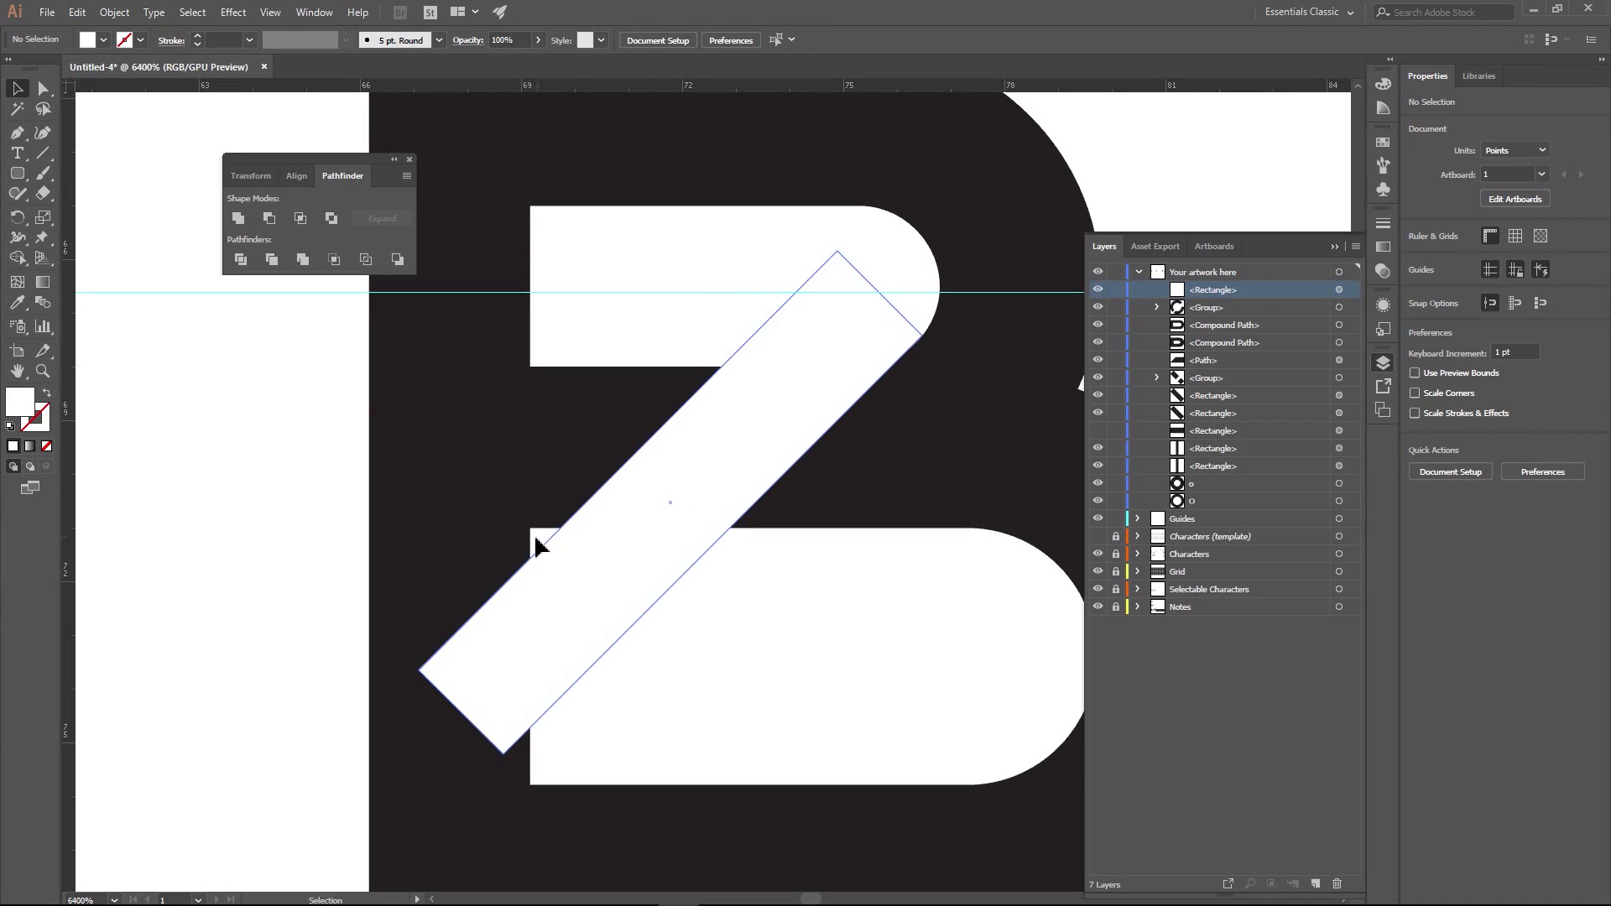
pyautogui.click(663, 491)
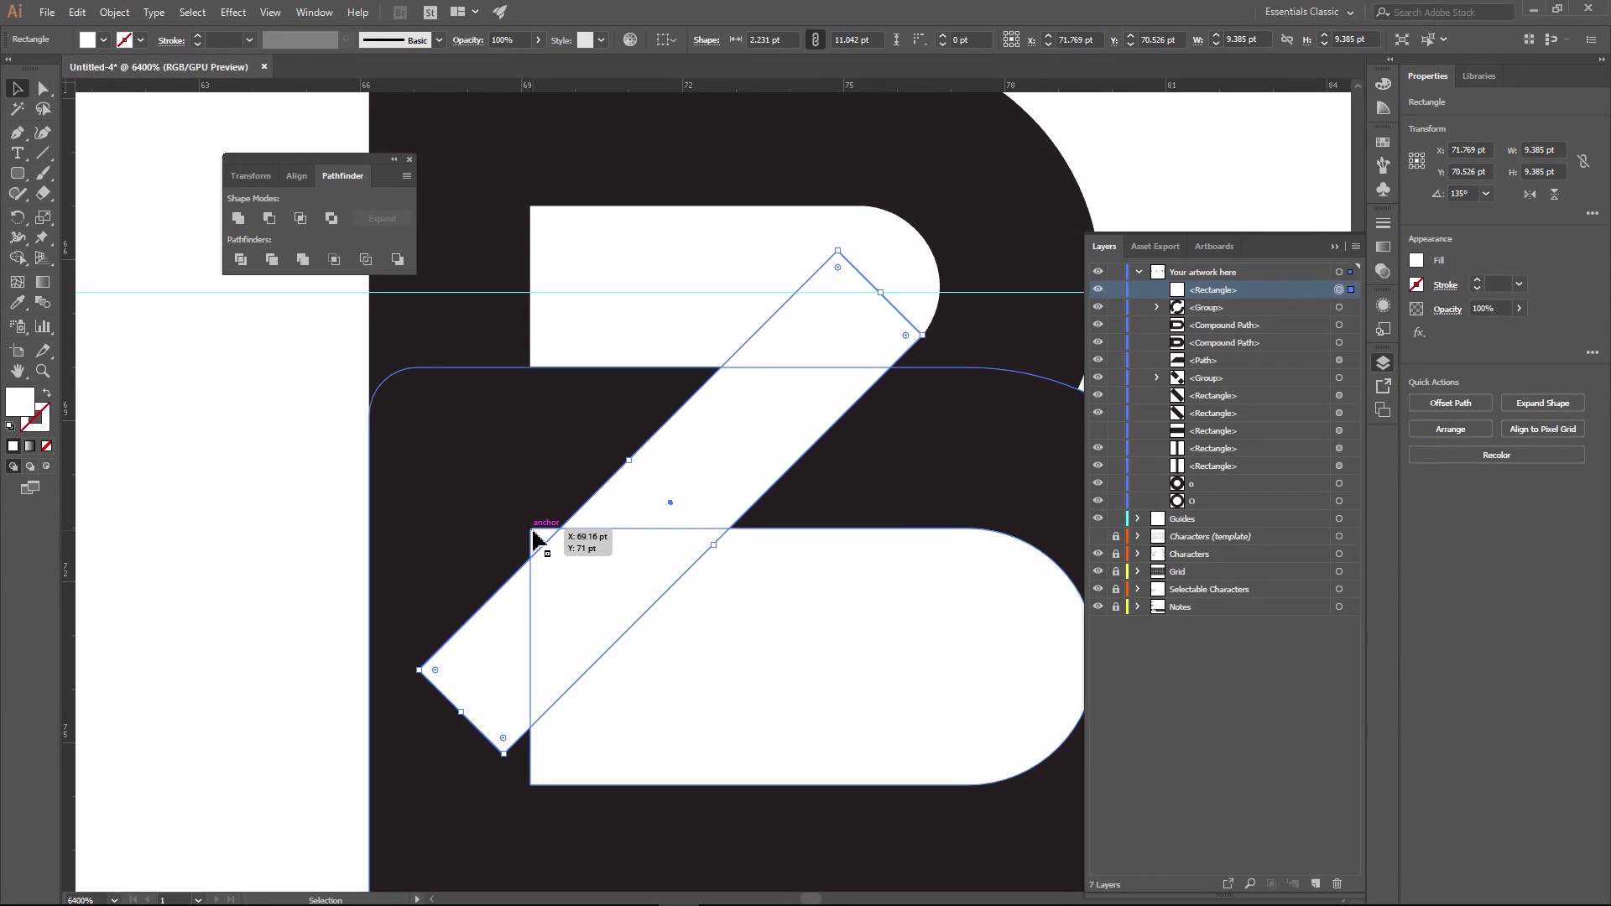
pyautogui.click(680, 324)
pyautogui.moveTo(813, 360); pyautogui.dragTo(782, 363)
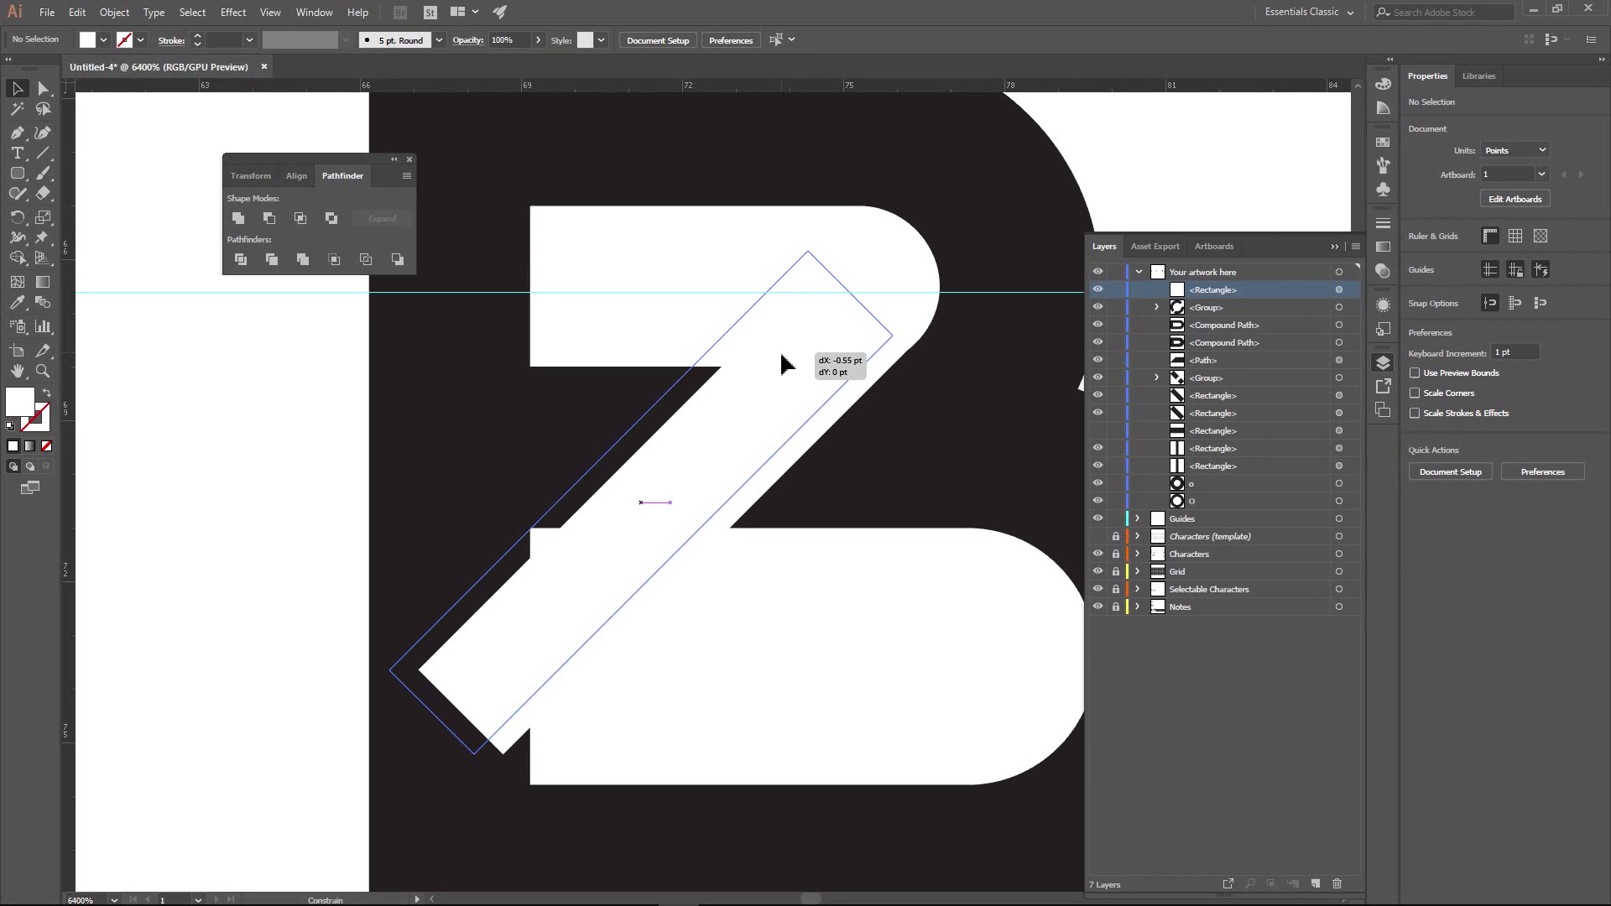
pyautogui.moveTo(781, 362); pyautogui.dragTo(784, 360)
pyautogui.click(654, 336)
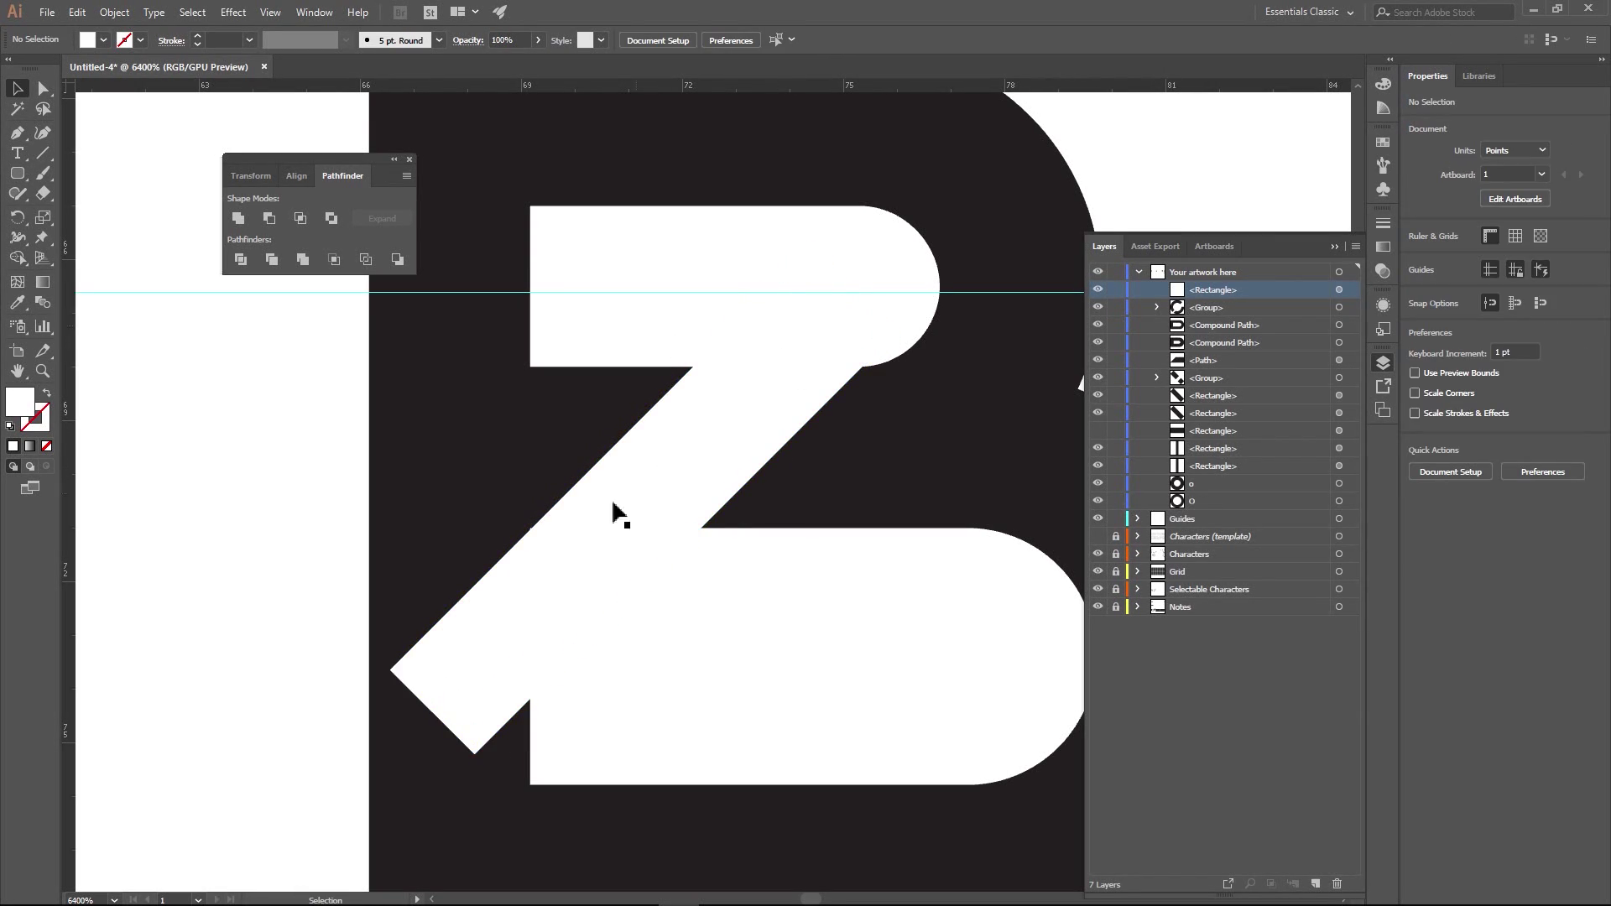
pyautogui.scroll(5, 612, 510)
pyautogui.click(644, 551)
pyautogui.moveTo(644, 550); pyautogui.dragTo(646, 548)
pyautogui.scroll(-5, 661, 551)
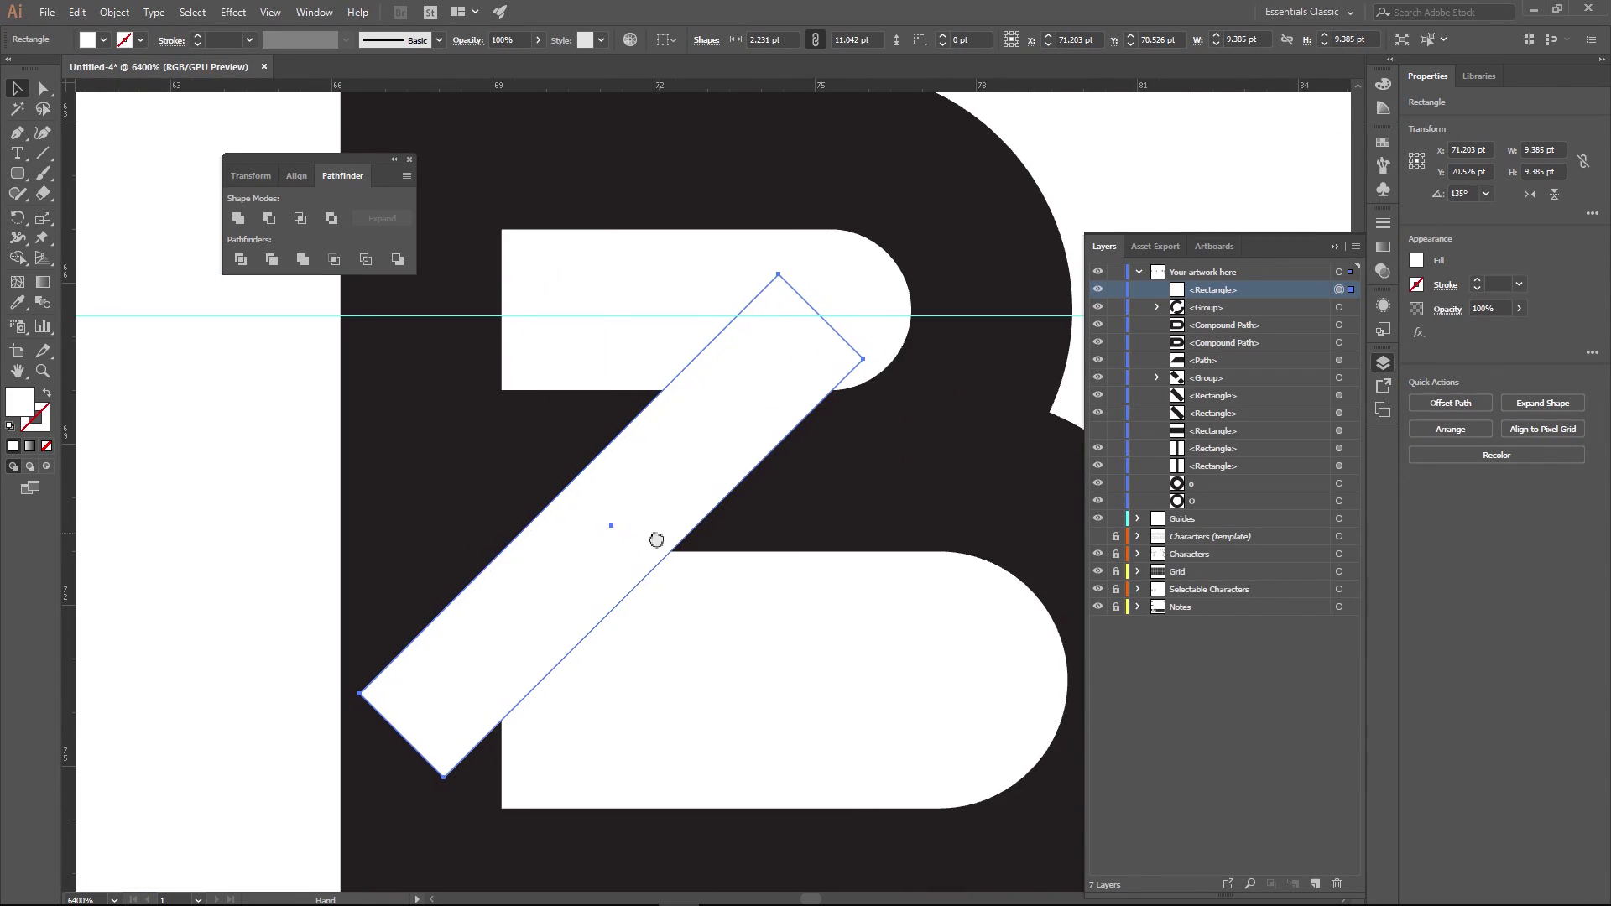
# - Lock the B's lower bowl and the white diagonal rectangle, leaving the upper bowl editable
pyautogui.click(720, 316)
pyautogui.scroll(-1, 755, 369)
pyautogui.click(804, 316)
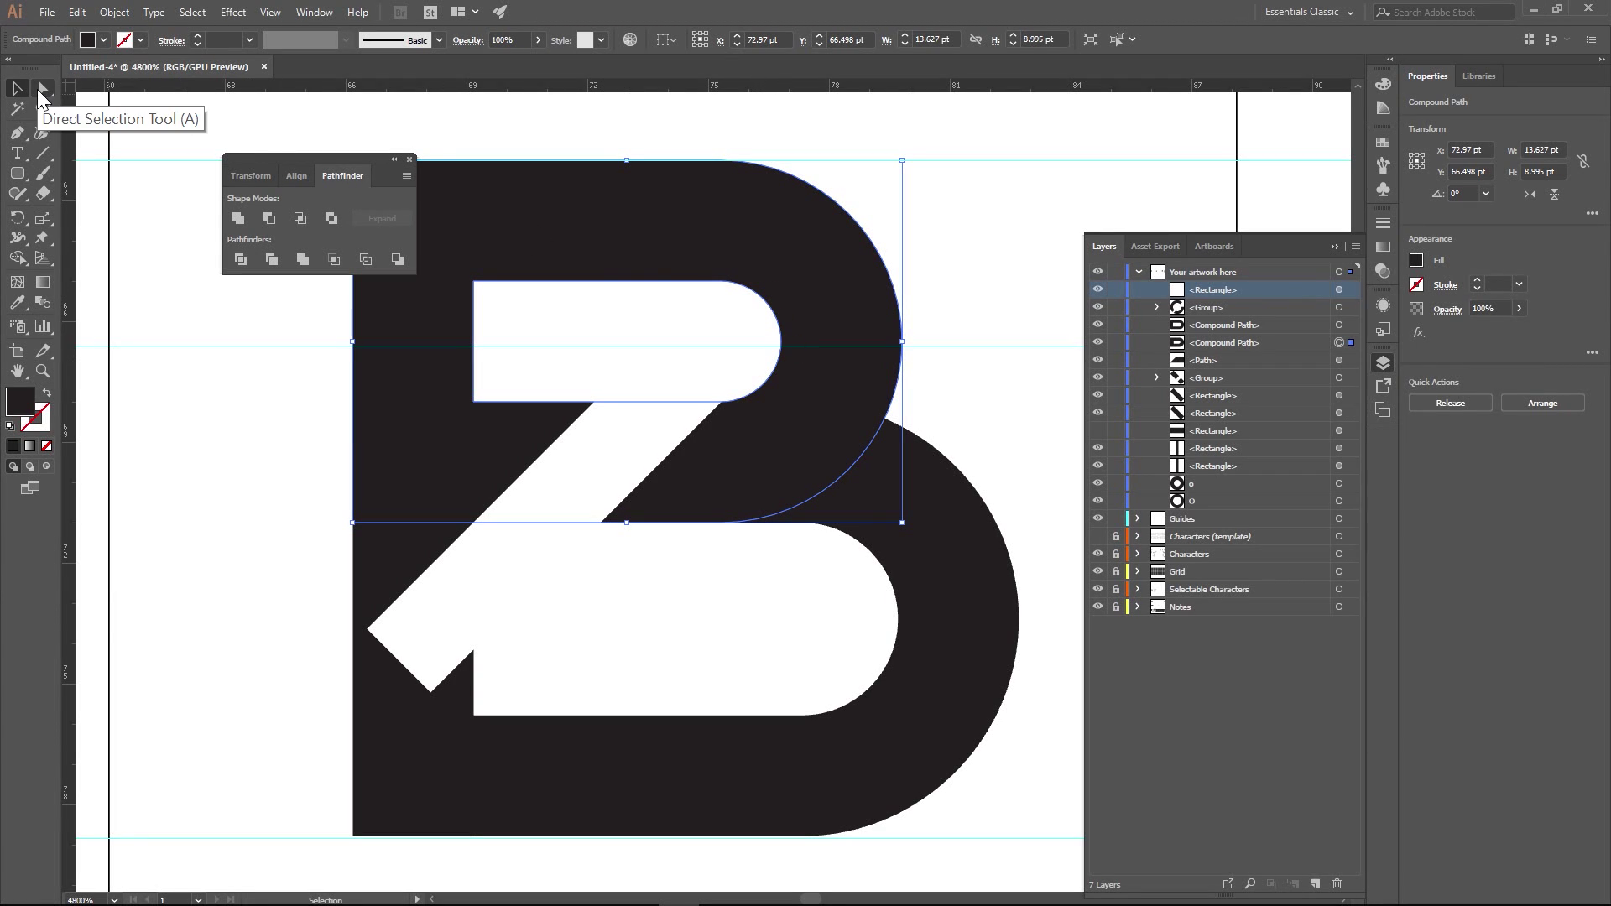
pyautogui.click(962, 604)
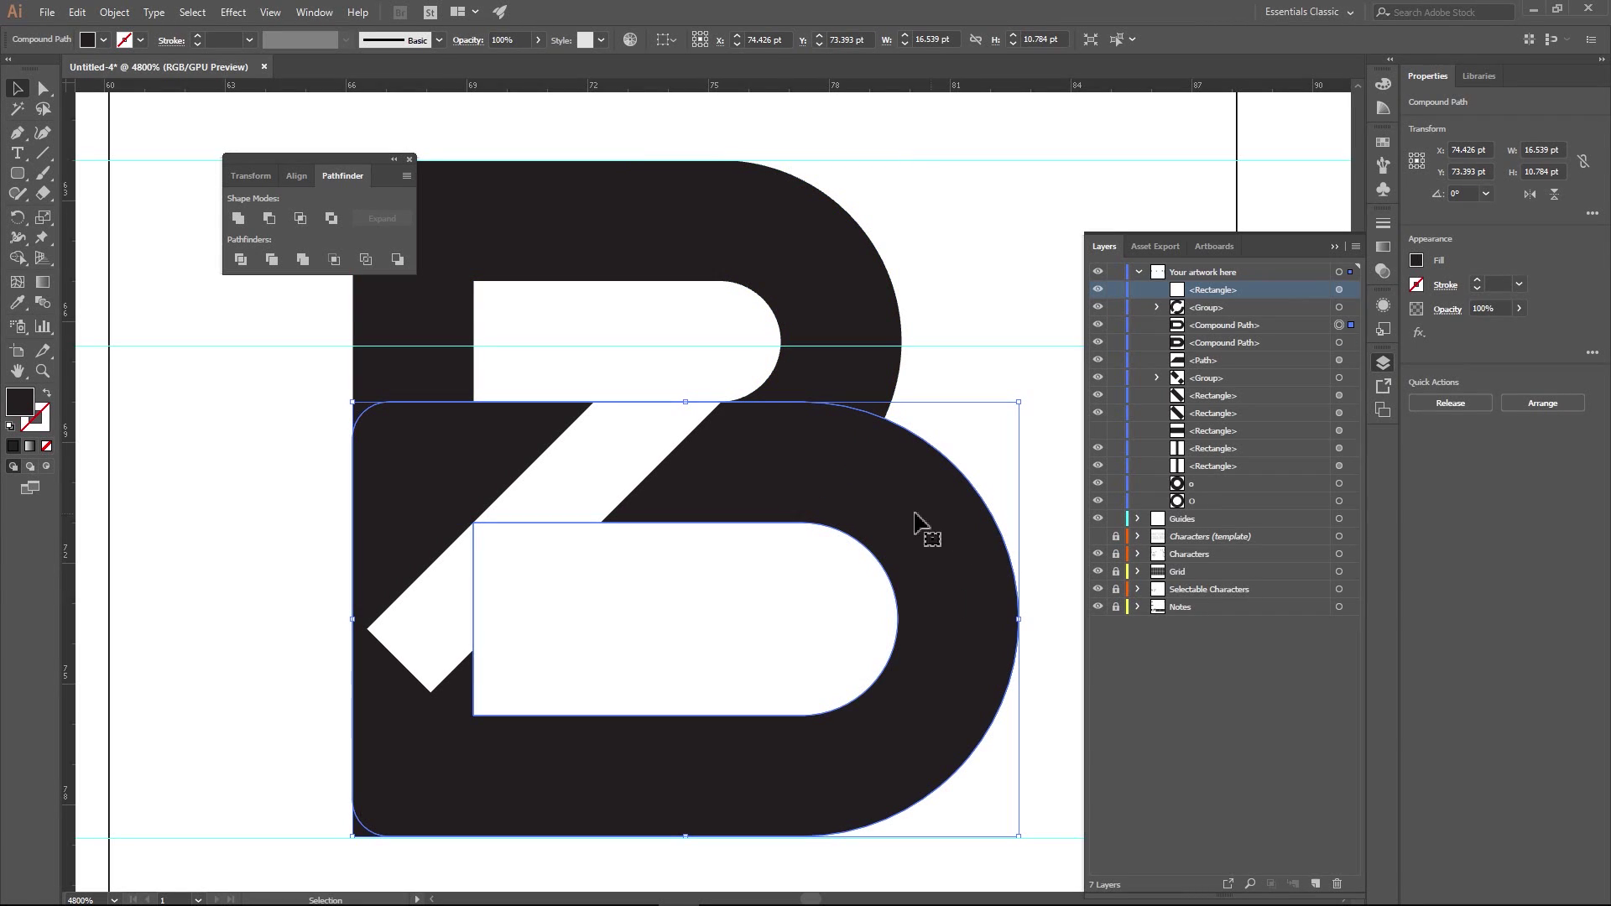
pyautogui.click(1117, 326)
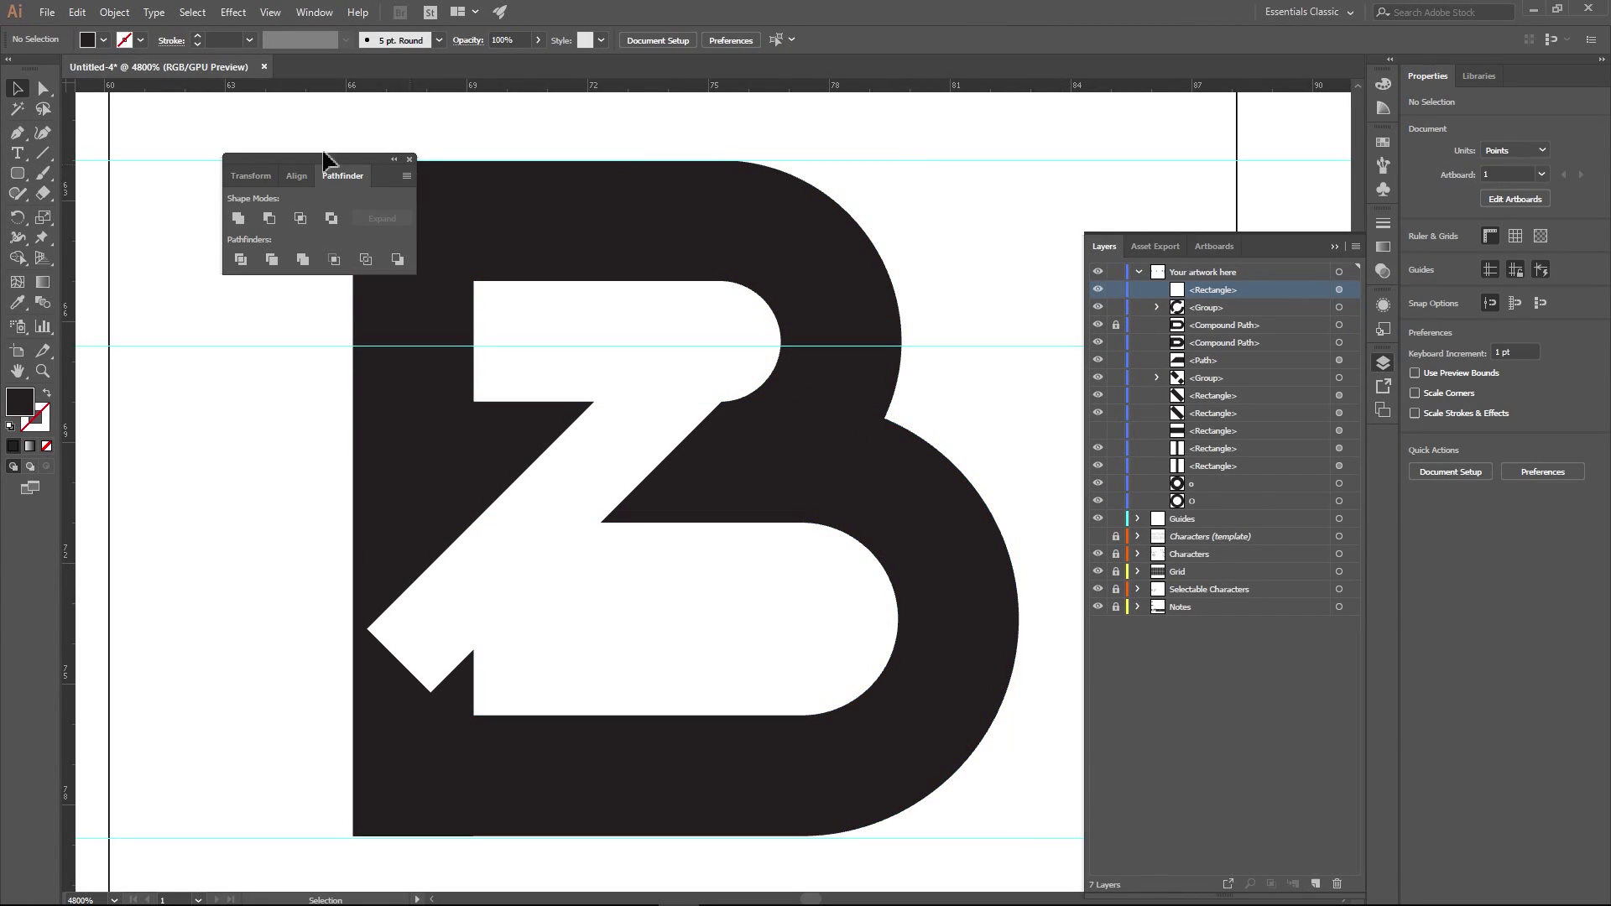
pyautogui.click(43, 88)
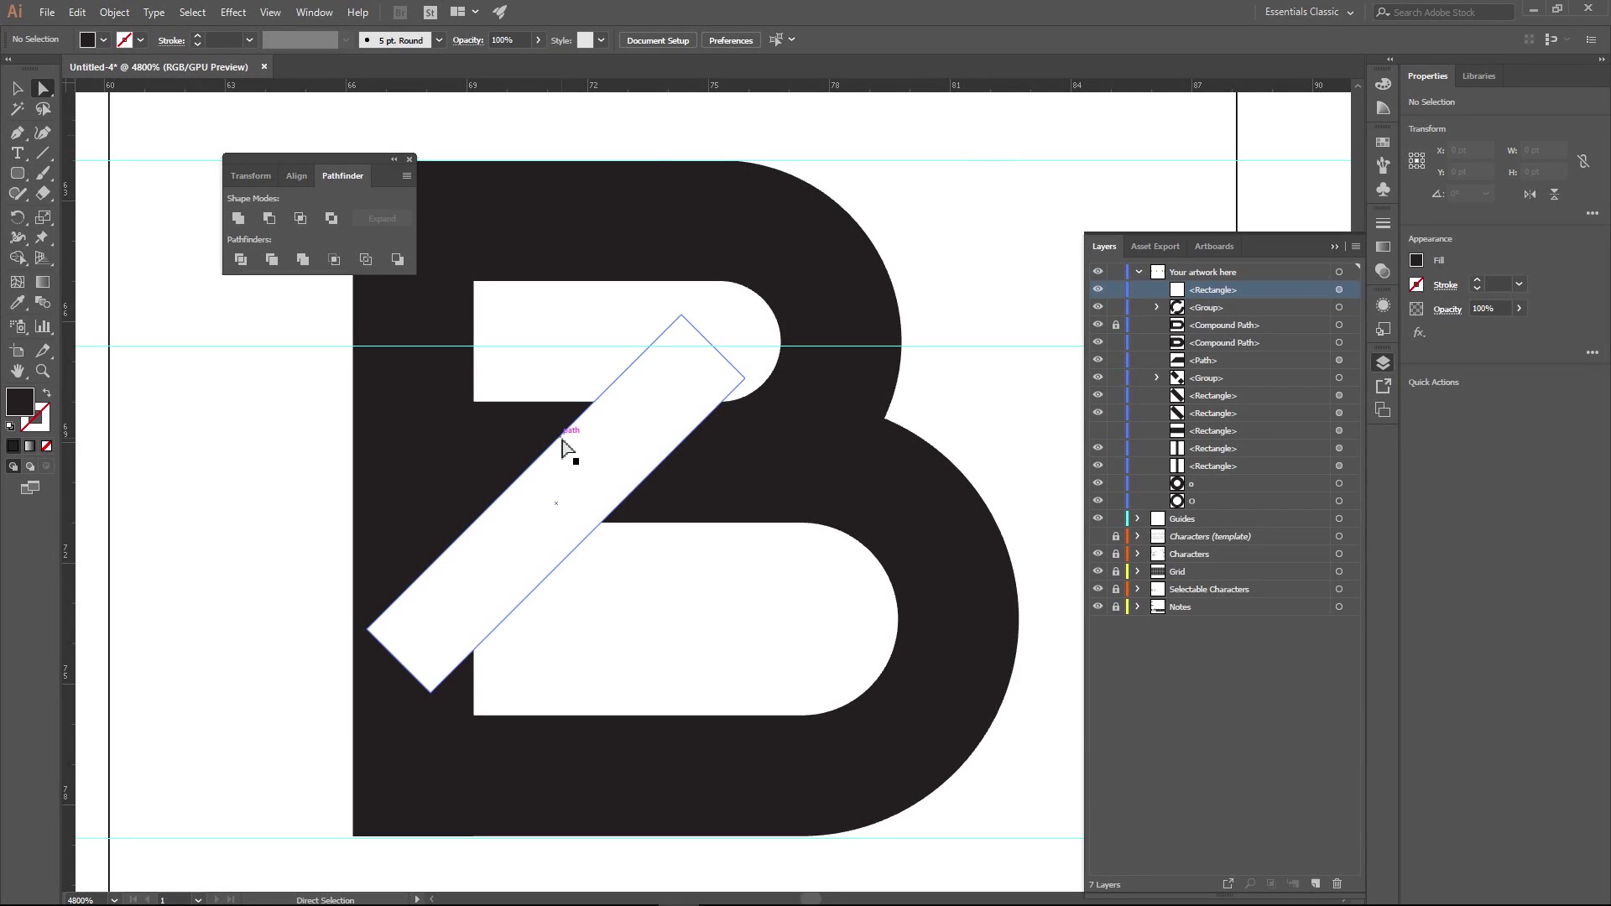
pyautogui.click(587, 461)
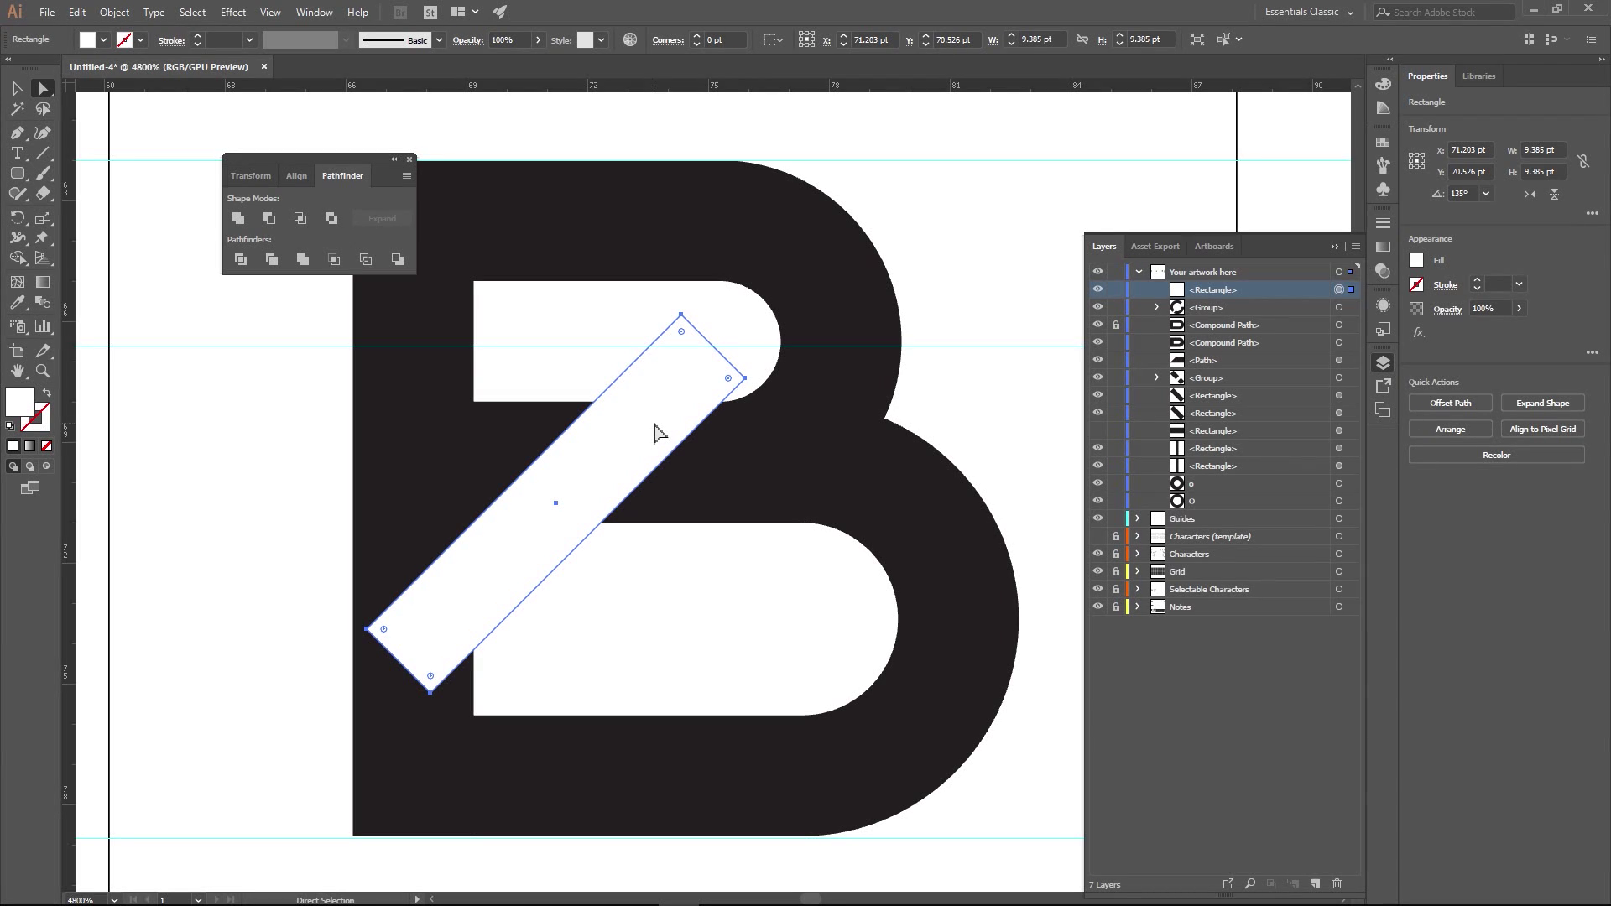
pyautogui.click(1116, 289)
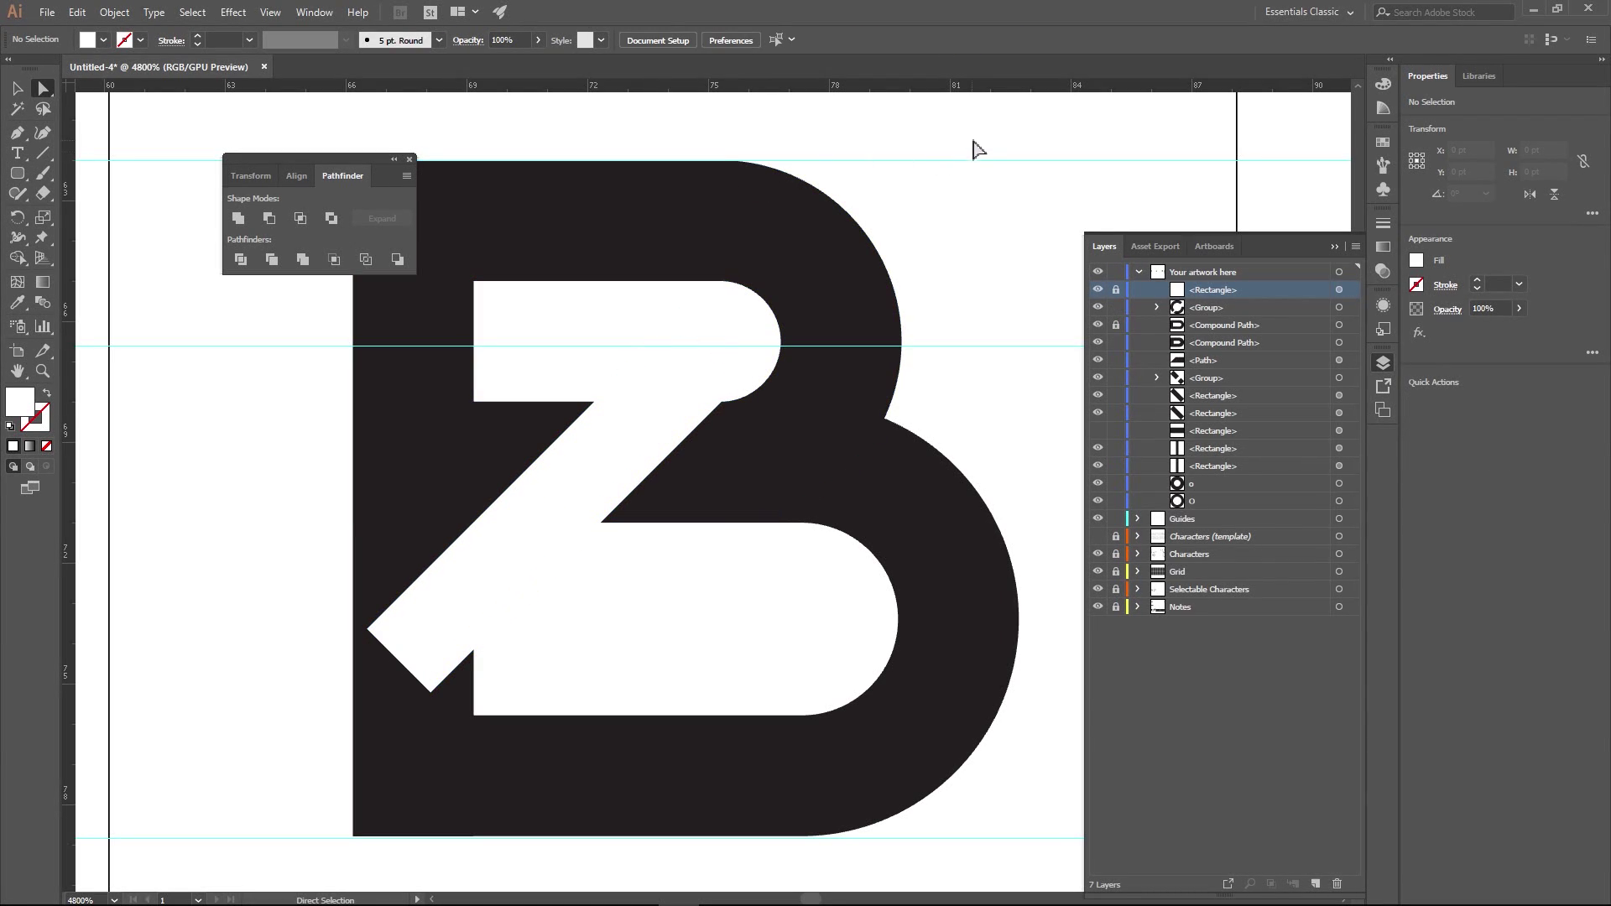
# - Move the rounded-end anchors of the B's upper bowl left by about 0.6 pt to align the counter's curve with the diagonal
pyautogui.click(649, 585)
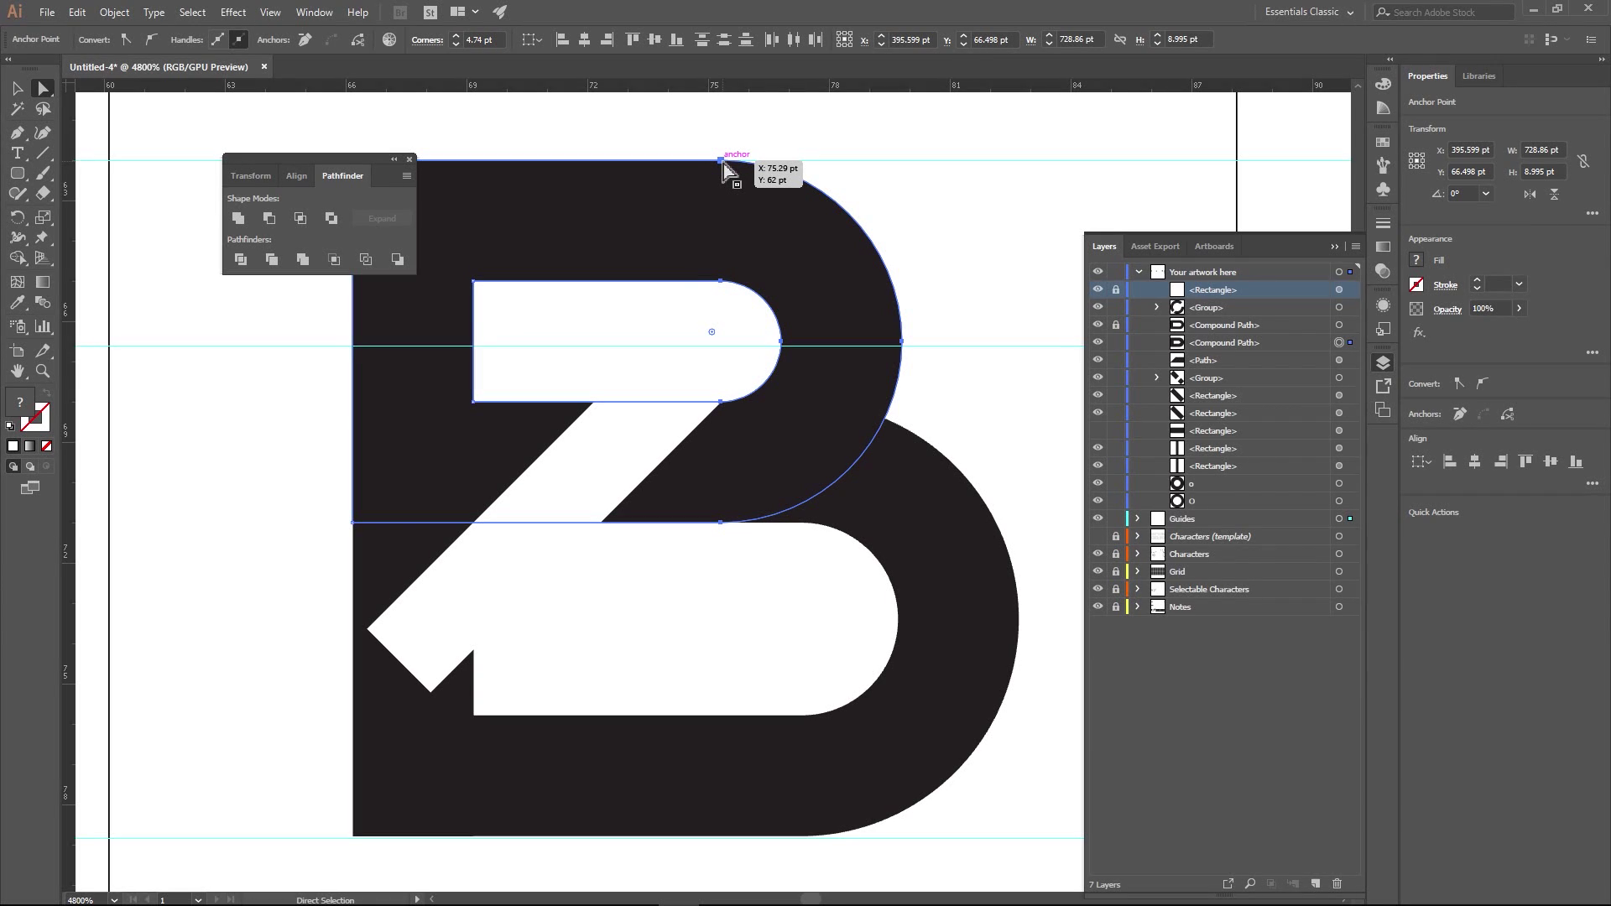
pyautogui.moveTo(722, 163); pyautogui.dragTo(695, 167)
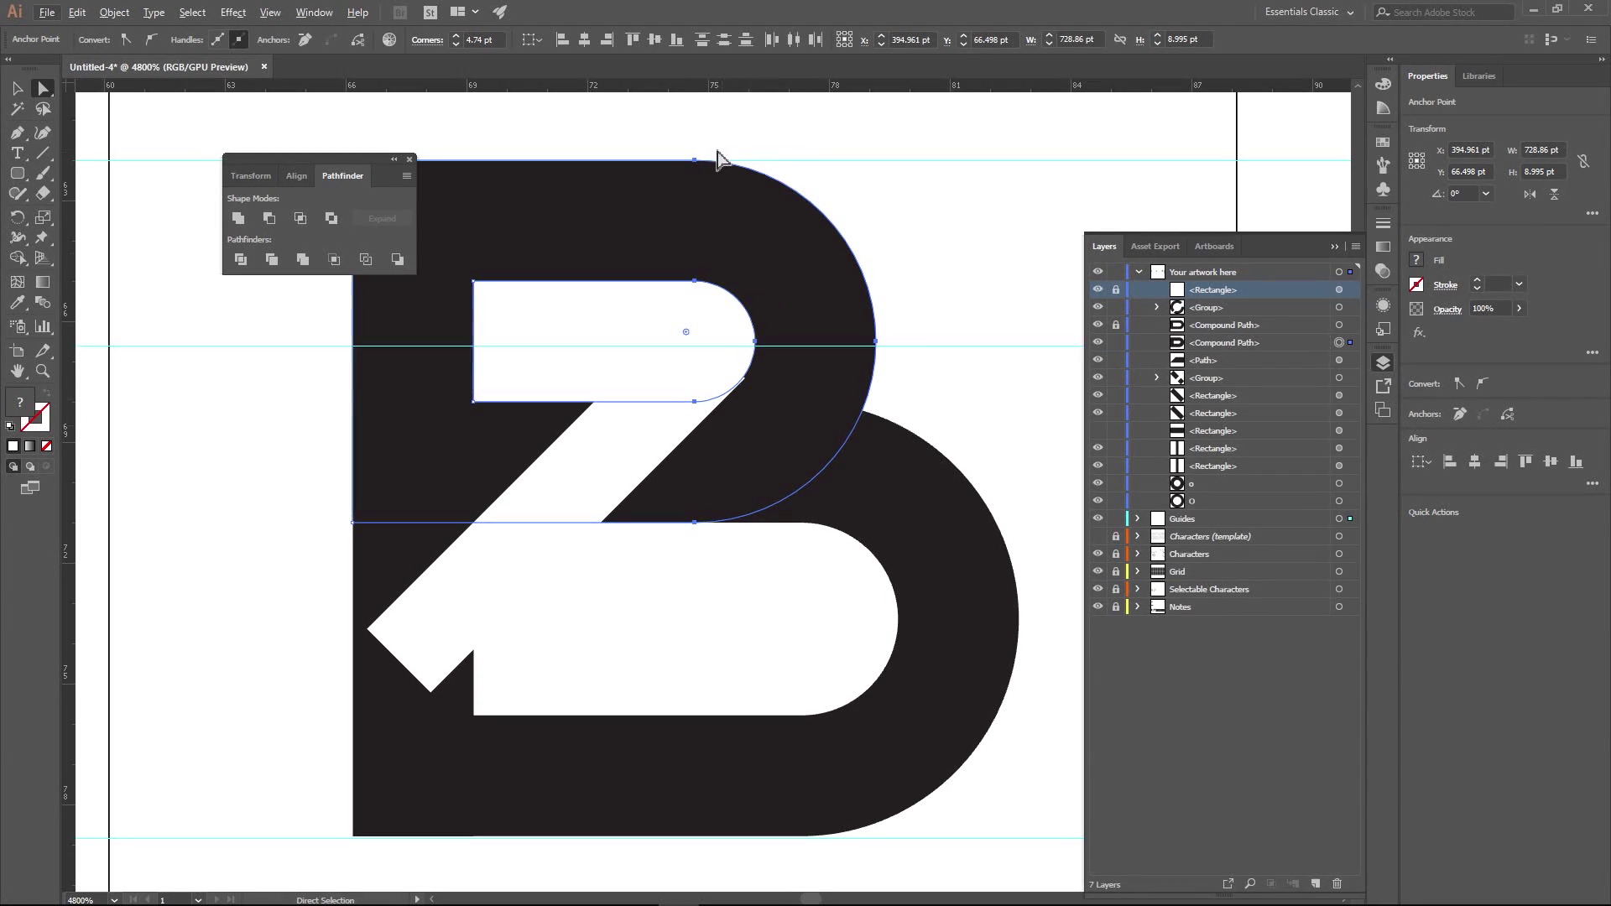
pyautogui.moveTo(695, 164); pyautogui.dragTo(699, 164)
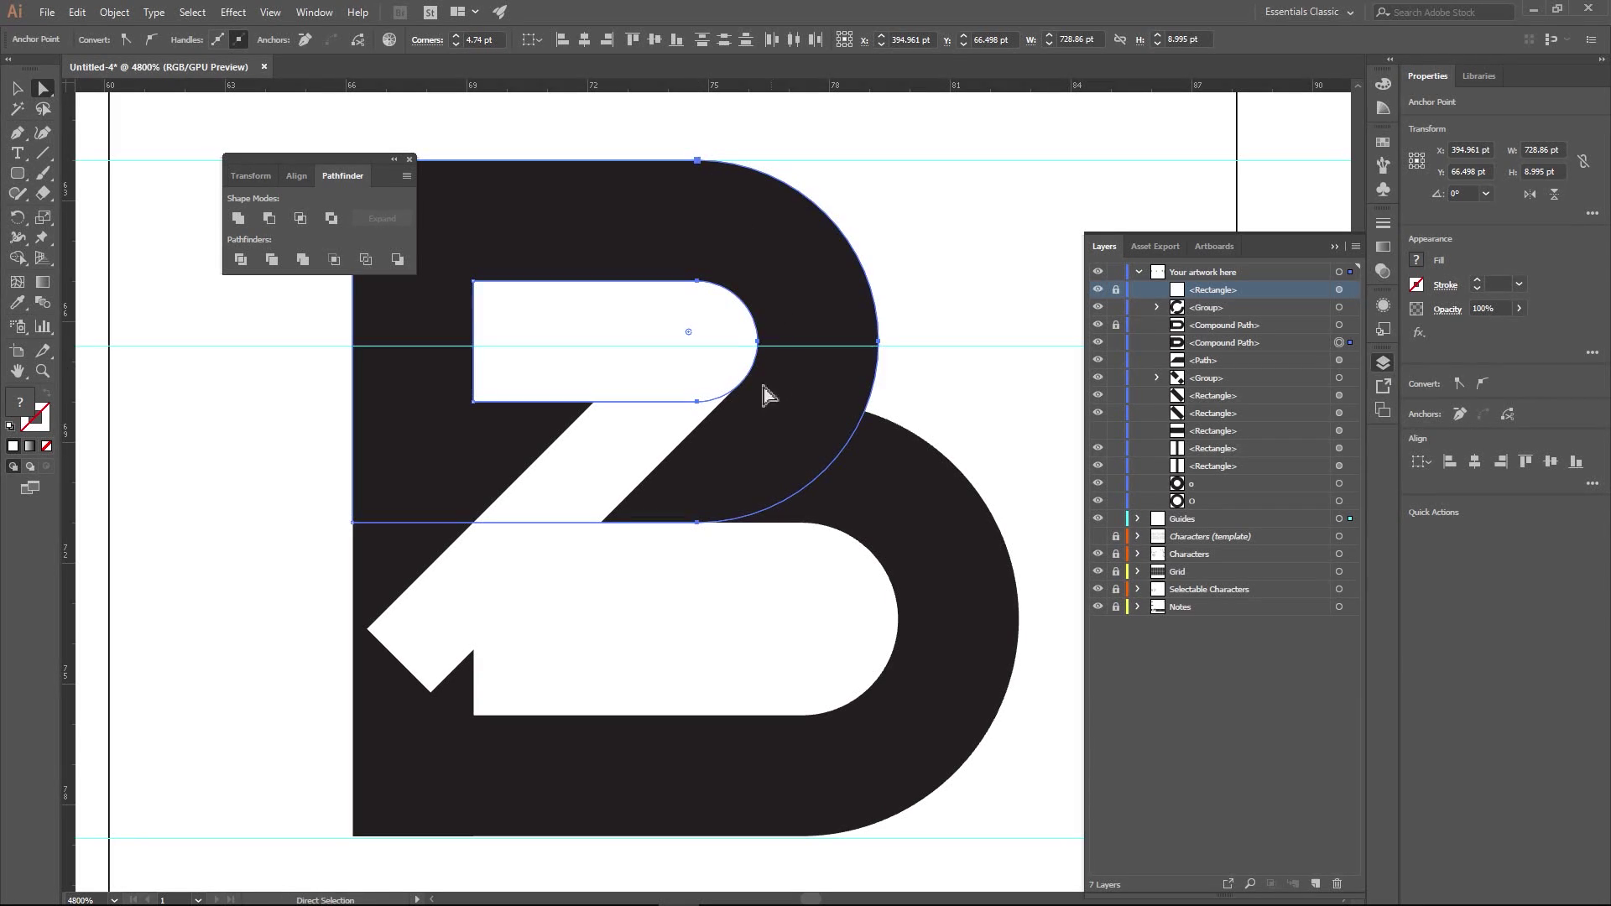
pyautogui.click(717, 344)
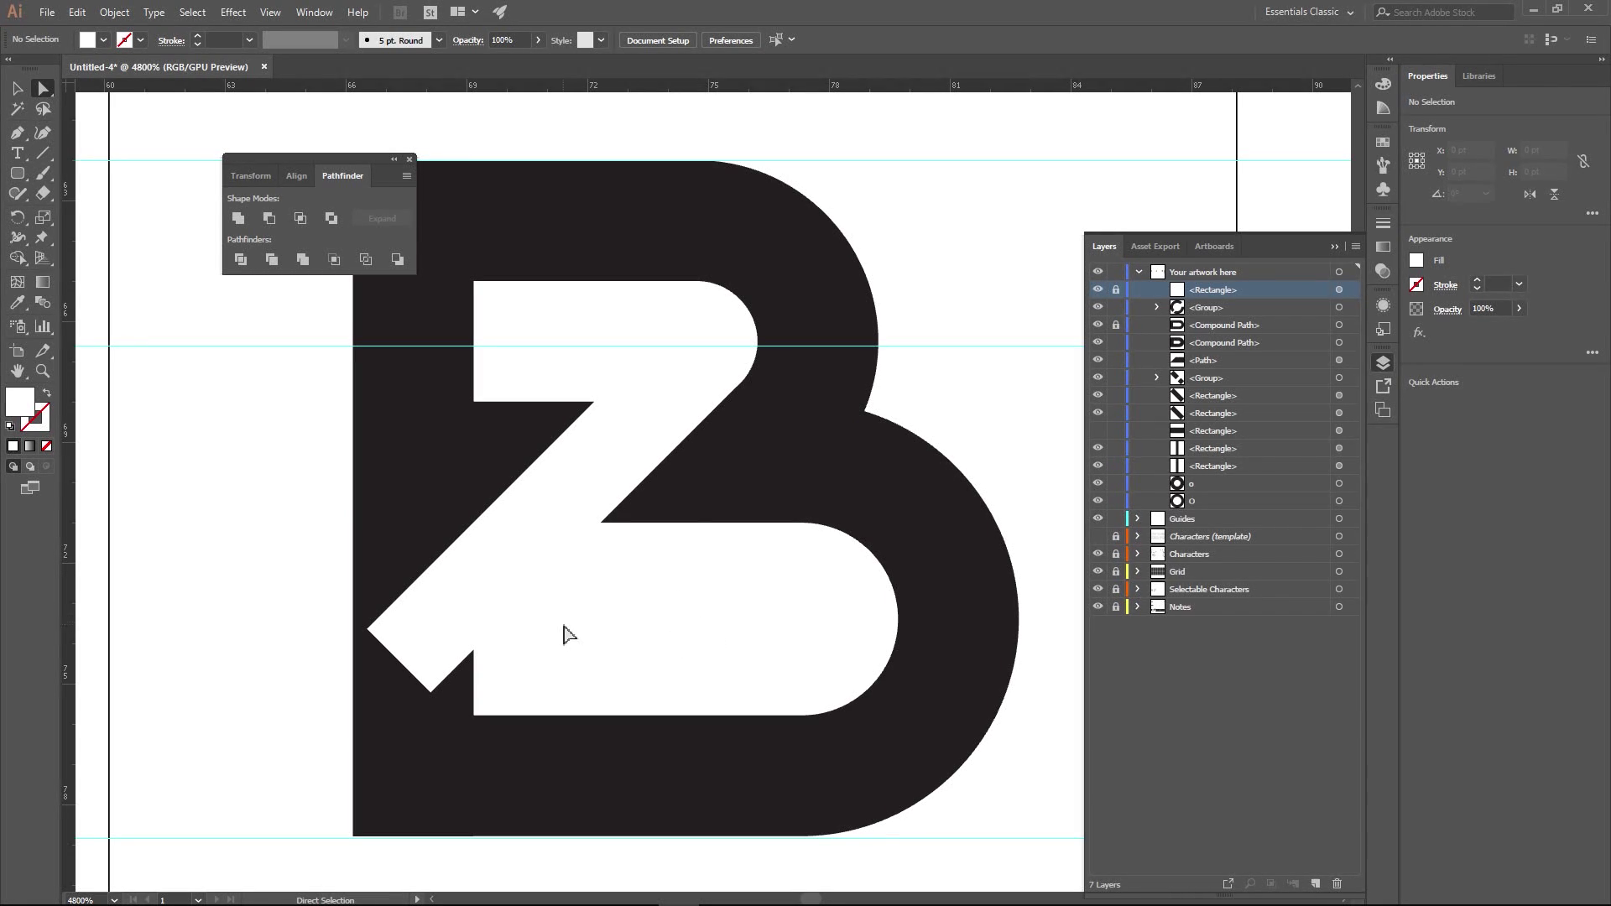
# - Unlock the B's lower bowl and the white diagonal rectangle
pyautogui.click(581, 489)
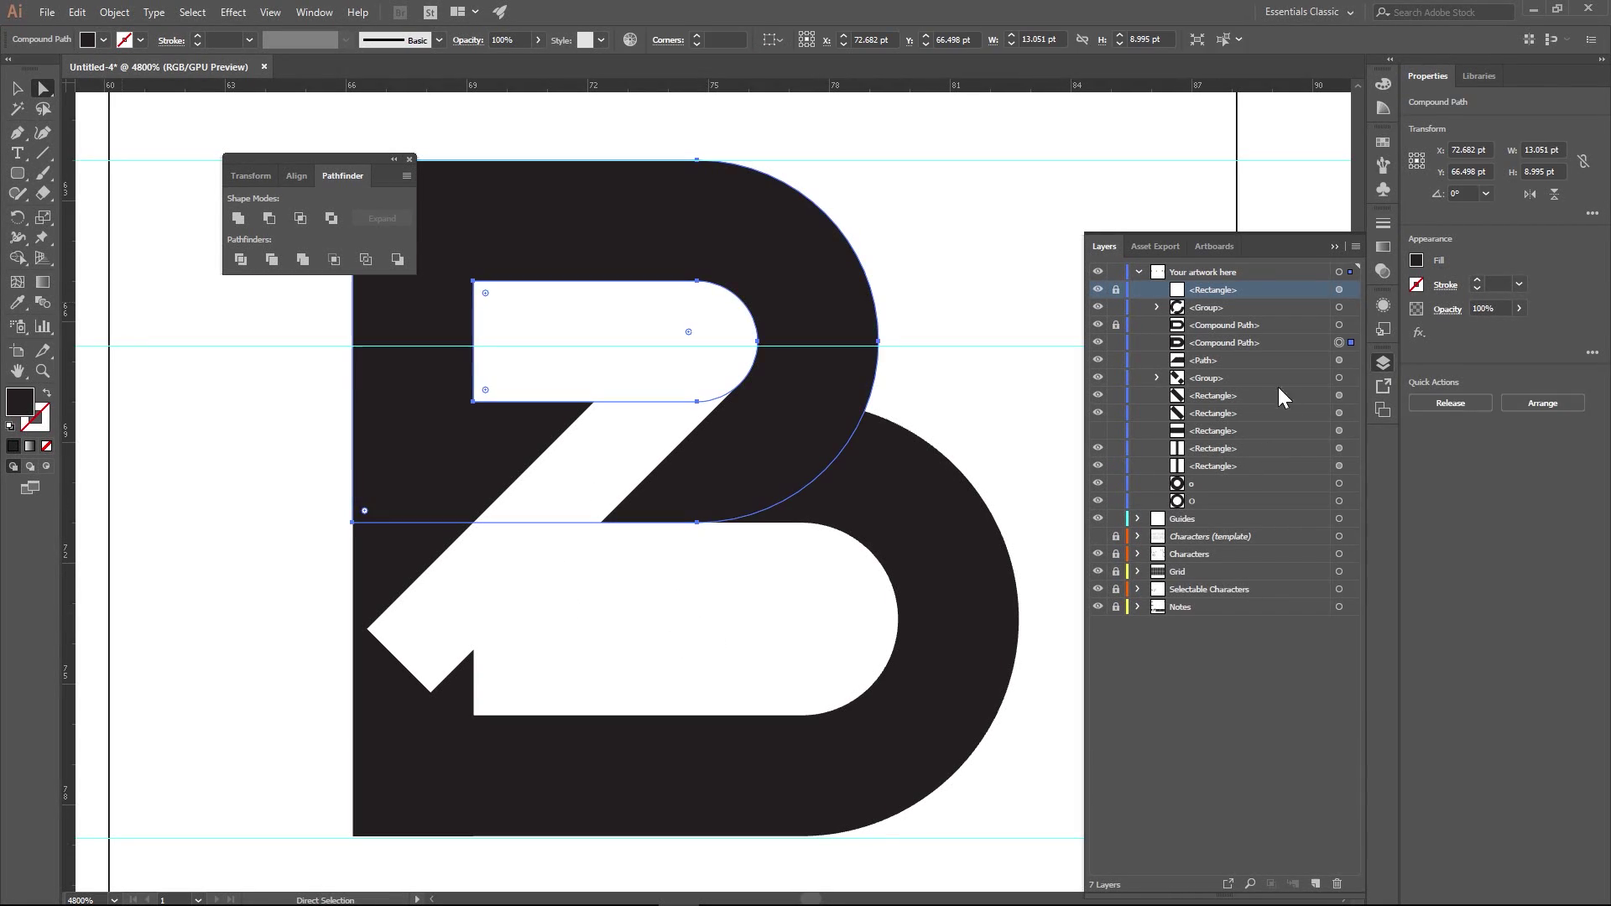
pyautogui.click(1116, 325)
pyautogui.click(1117, 290)
pyautogui.click(15, 92)
pyautogui.click(665, 486)
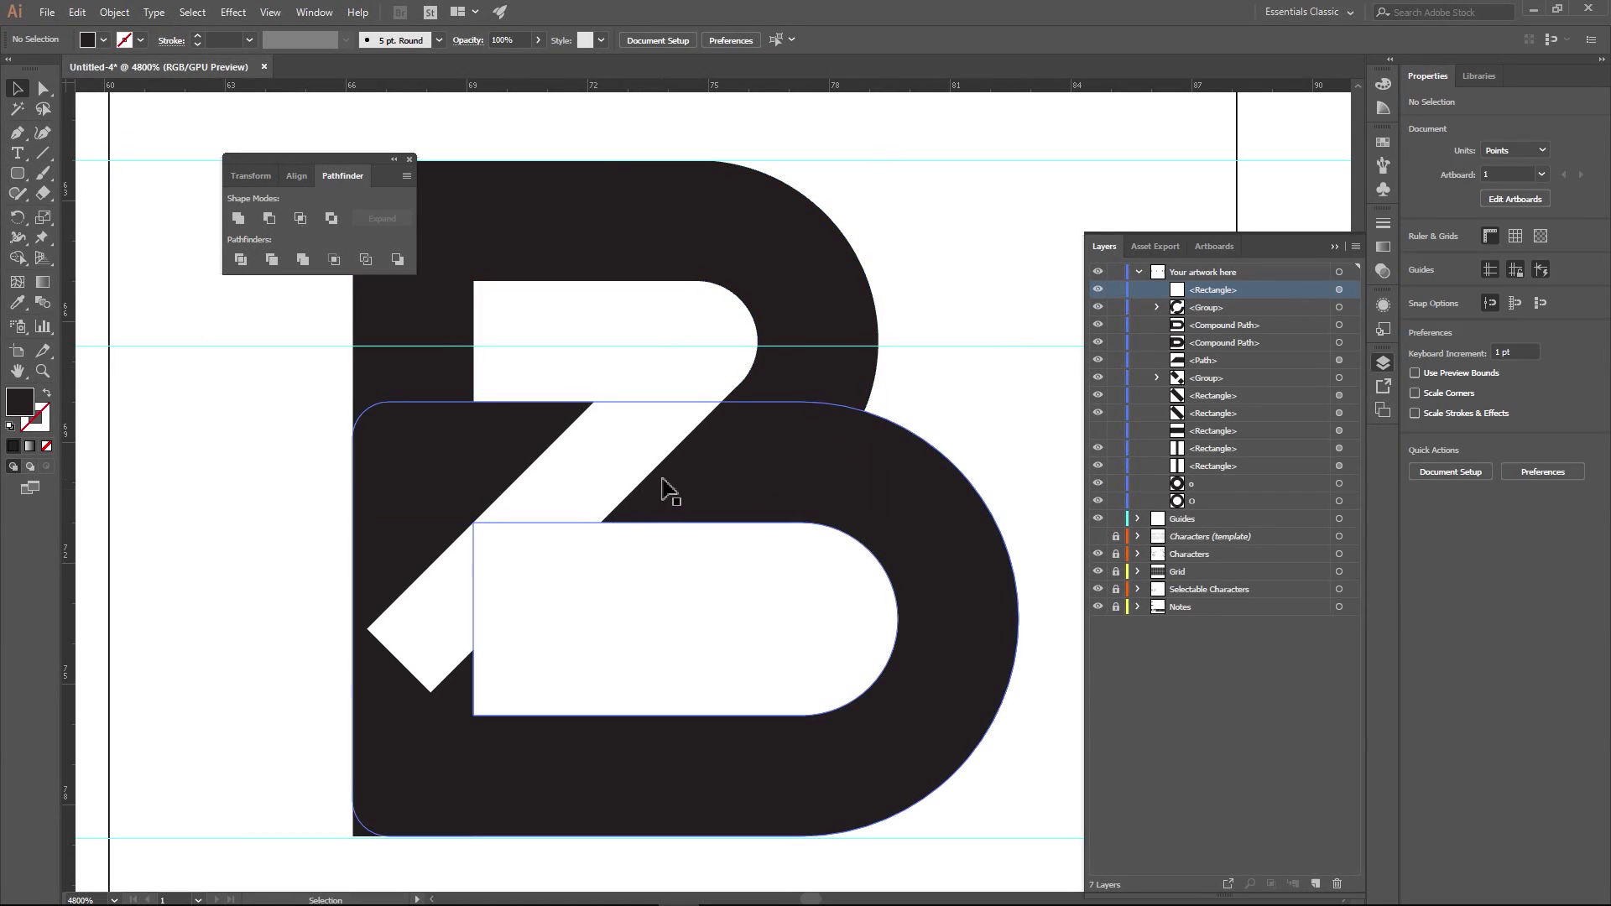
# - Duplicate the white rectangle and place the copy across the B's bottom bar, offset about 3.2 pt right and 7.6 pt down
pyautogui.click(619, 454)
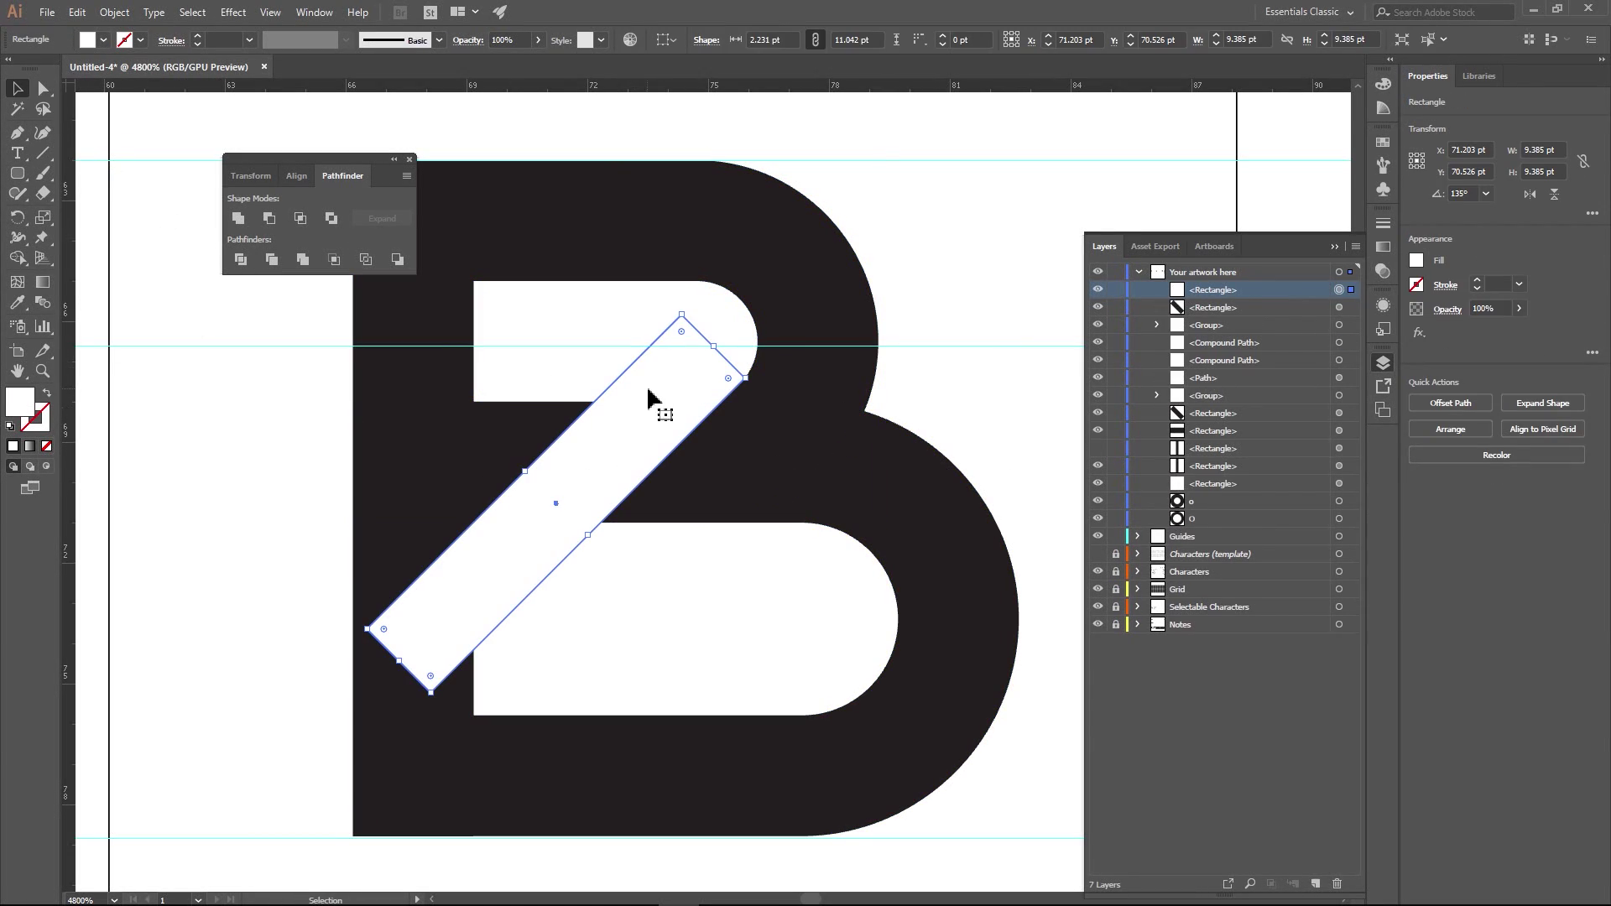
pyautogui.moveTo(658, 401); pyautogui.dragTo(666, 671)
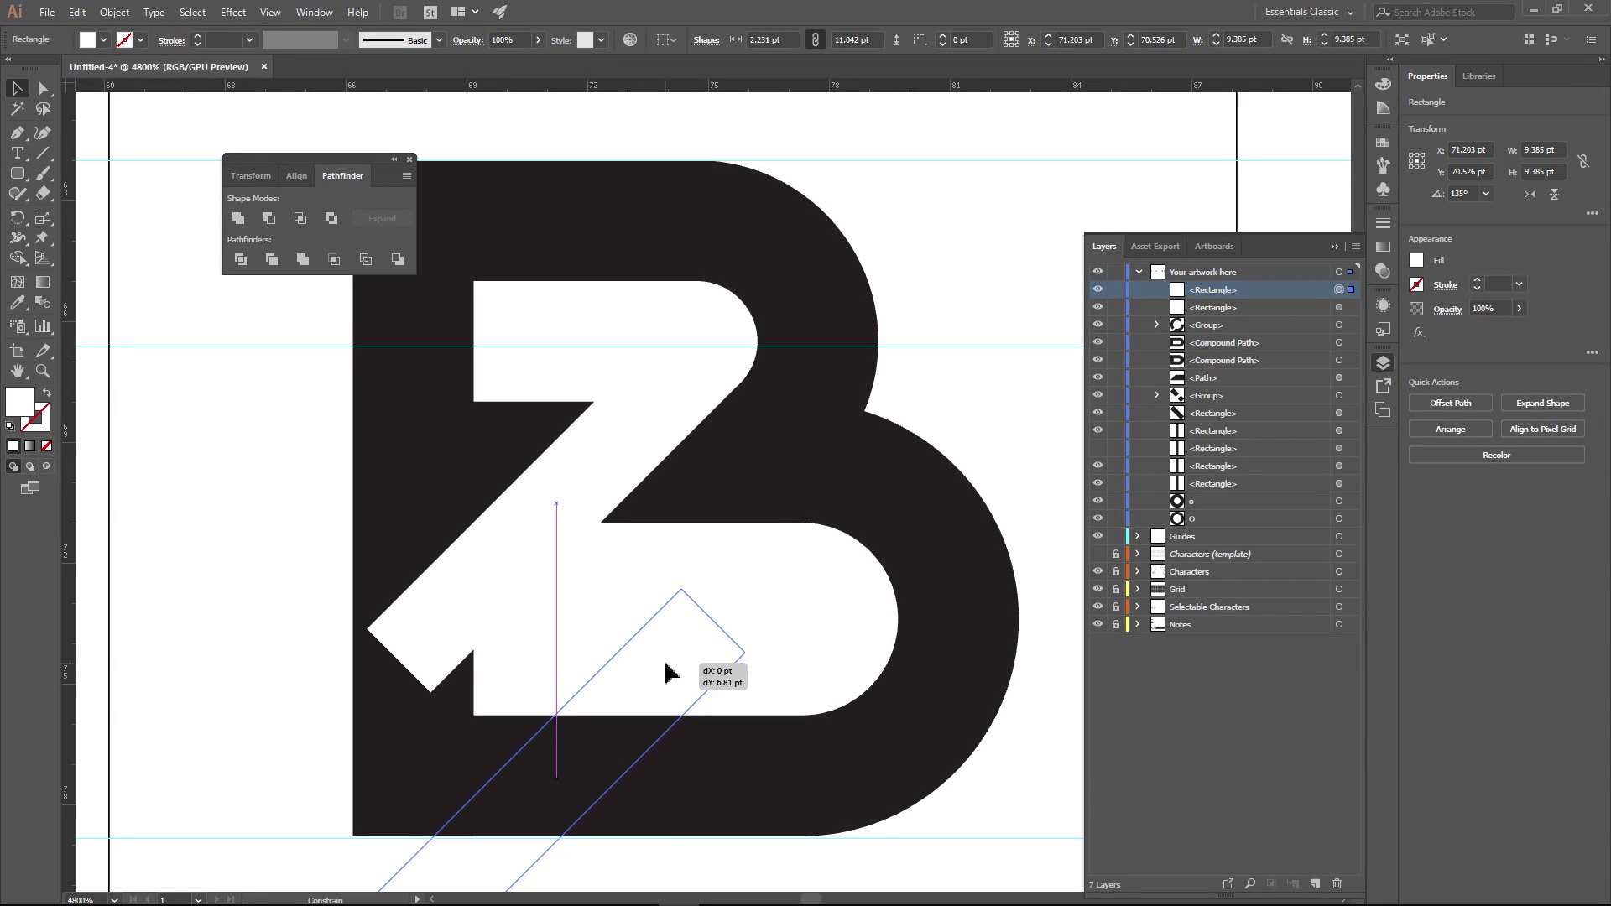
pyautogui.moveTo(665, 663); pyautogui.dragTo(775, 696)
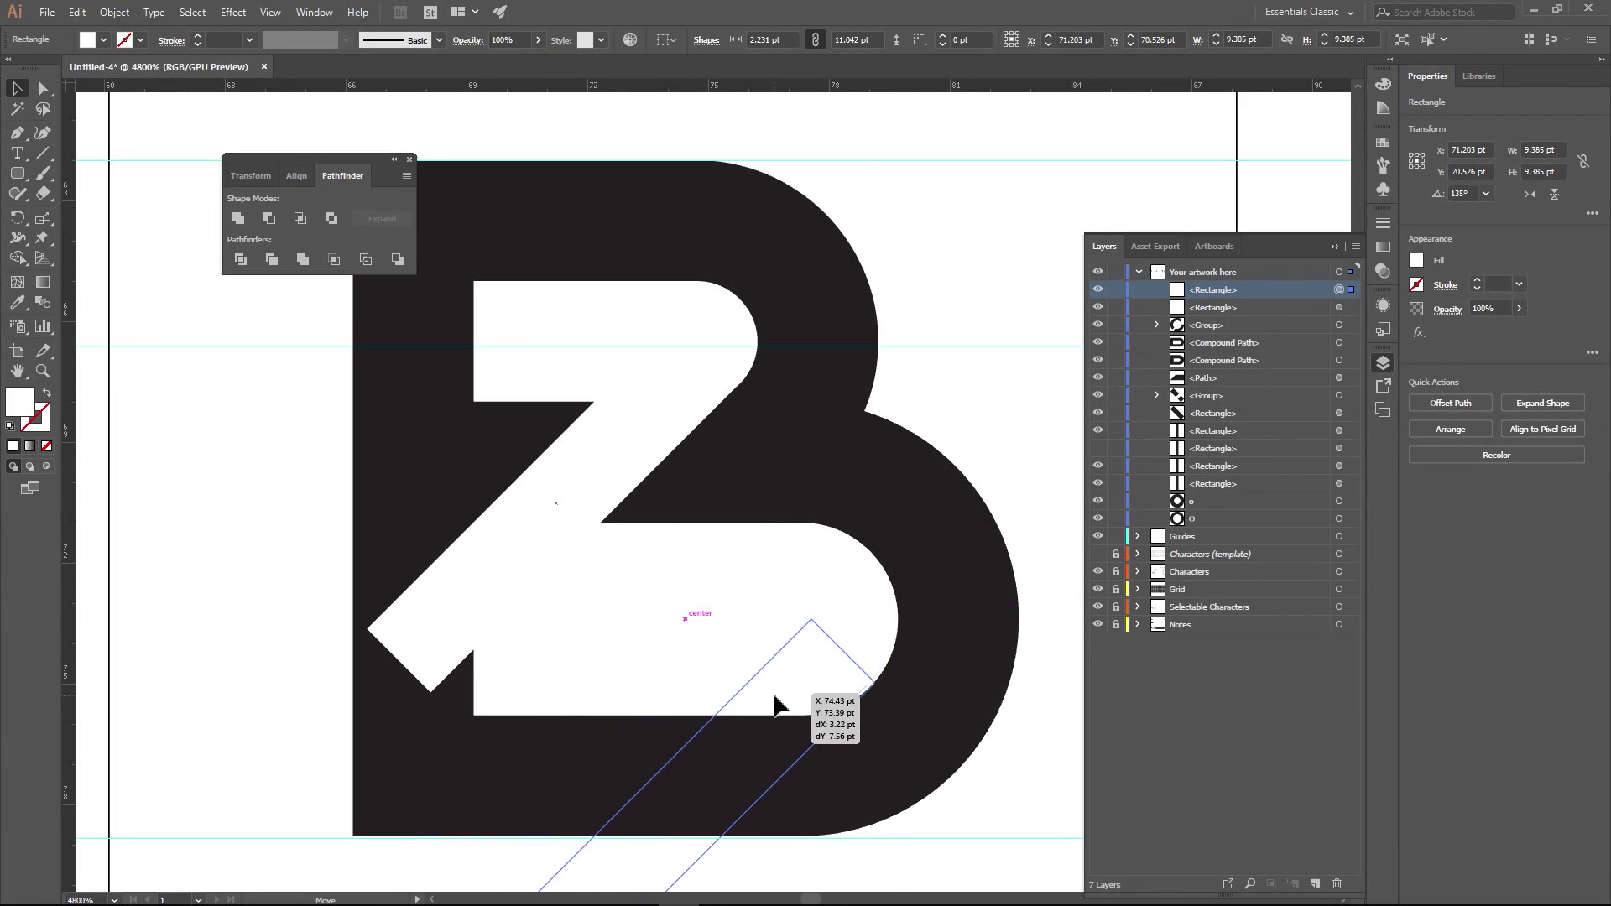
pyautogui.click(720, 619)
# - Reshape the original white rectangle by moving its two lower-left corner points onto the left edge of the B's lower counter
pyautogui.click(532, 540)
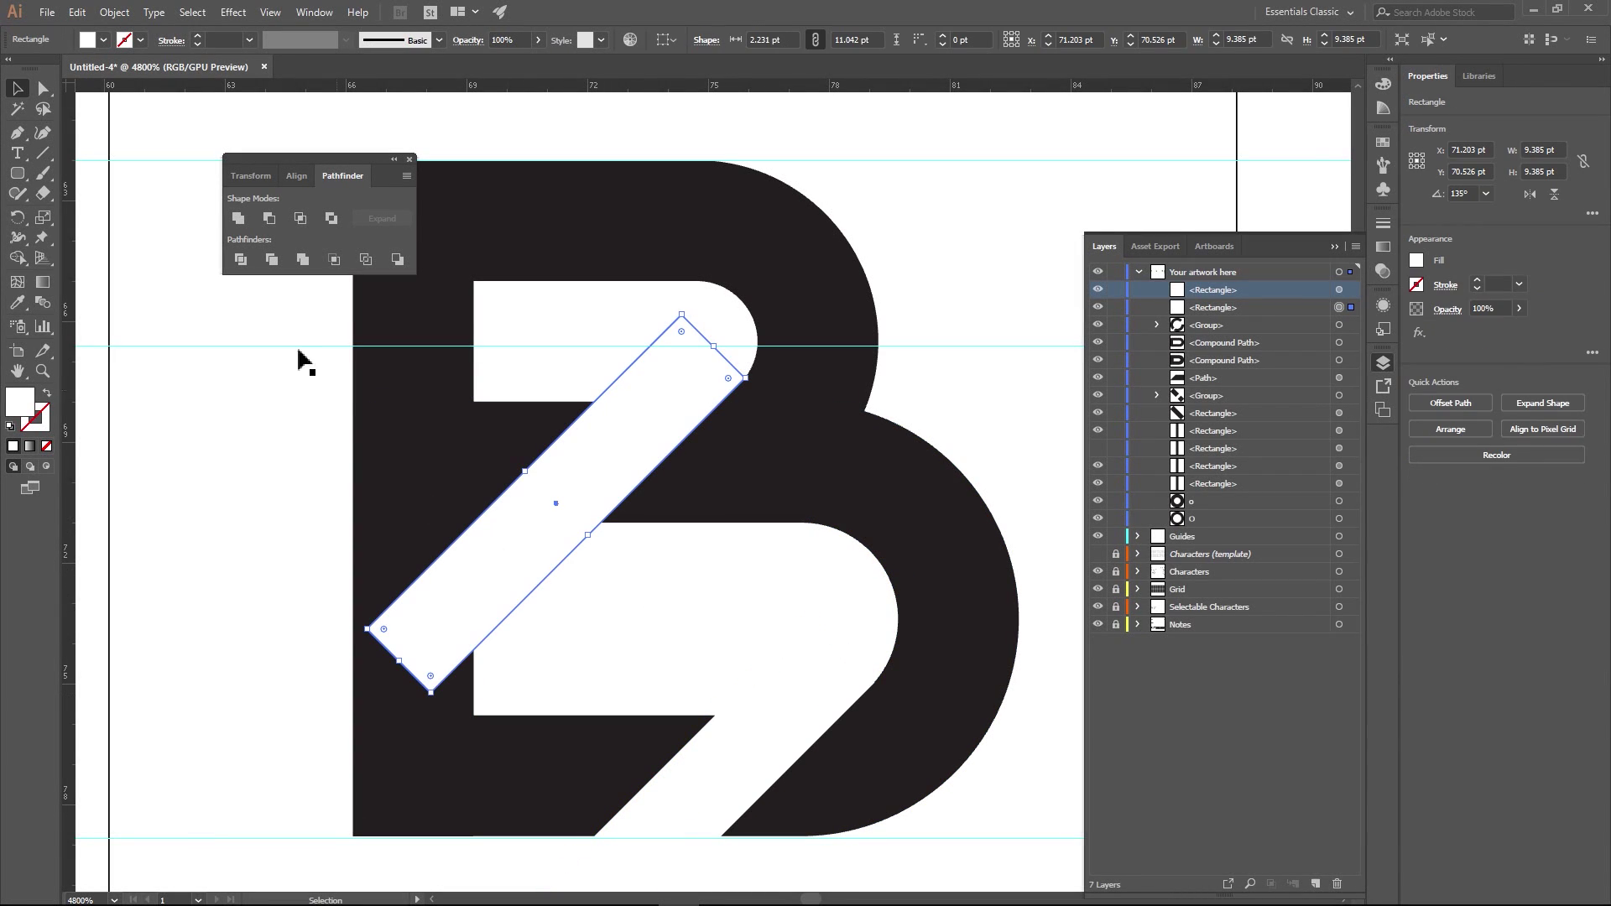
pyautogui.click(43, 88)
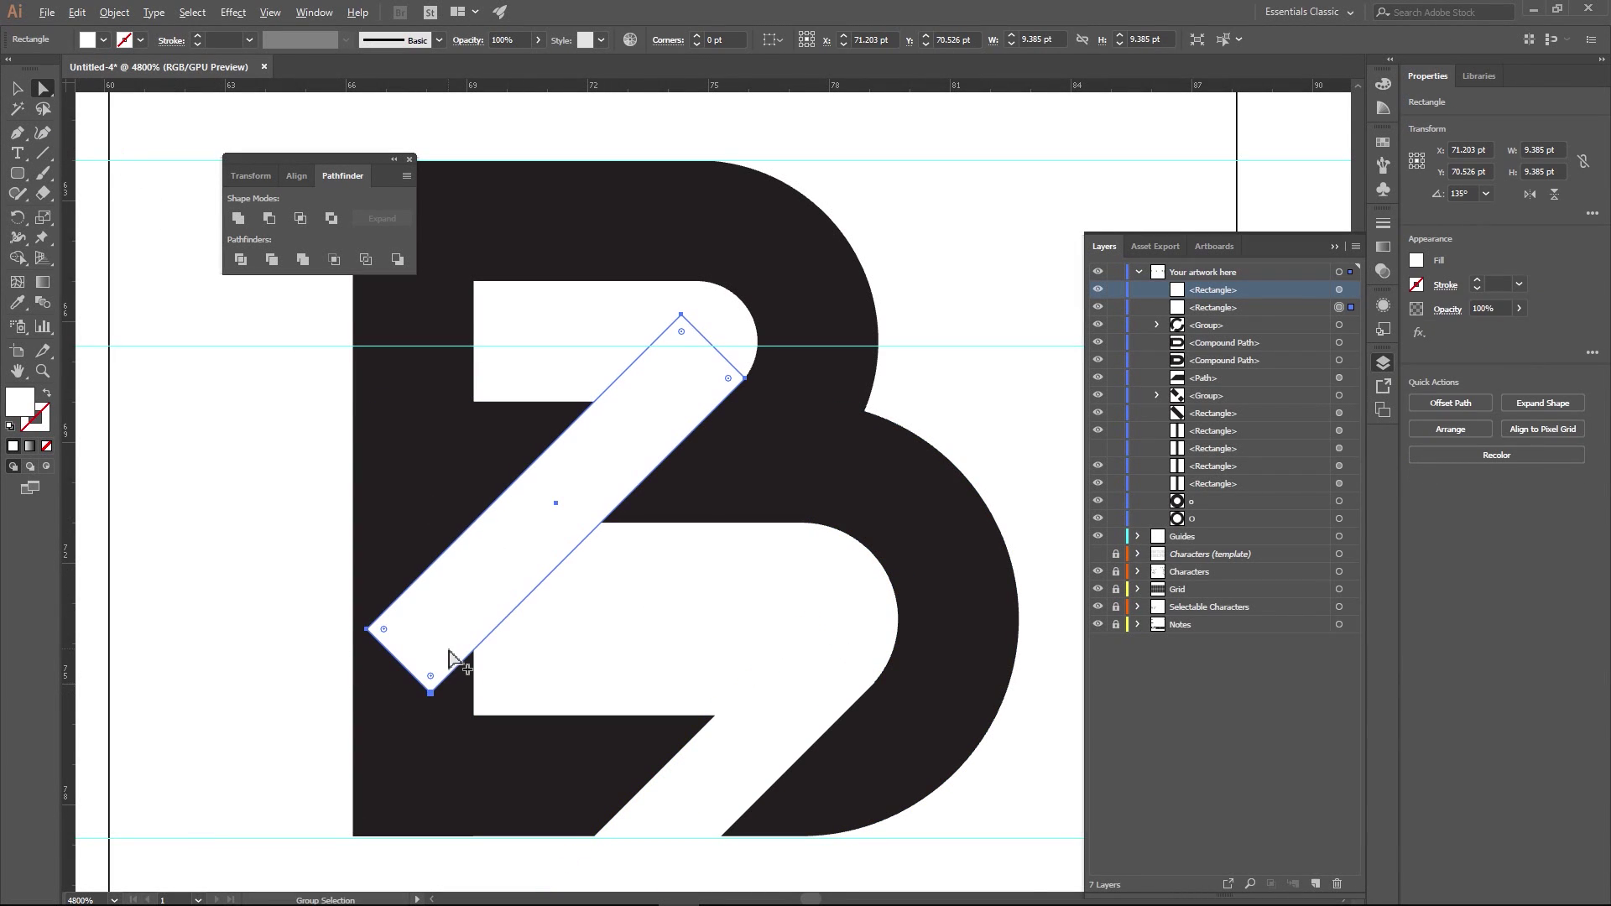
pyautogui.scroll(3, 448, 661)
pyautogui.moveTo(410, 393); pyautogui.dragTo(435, 527)
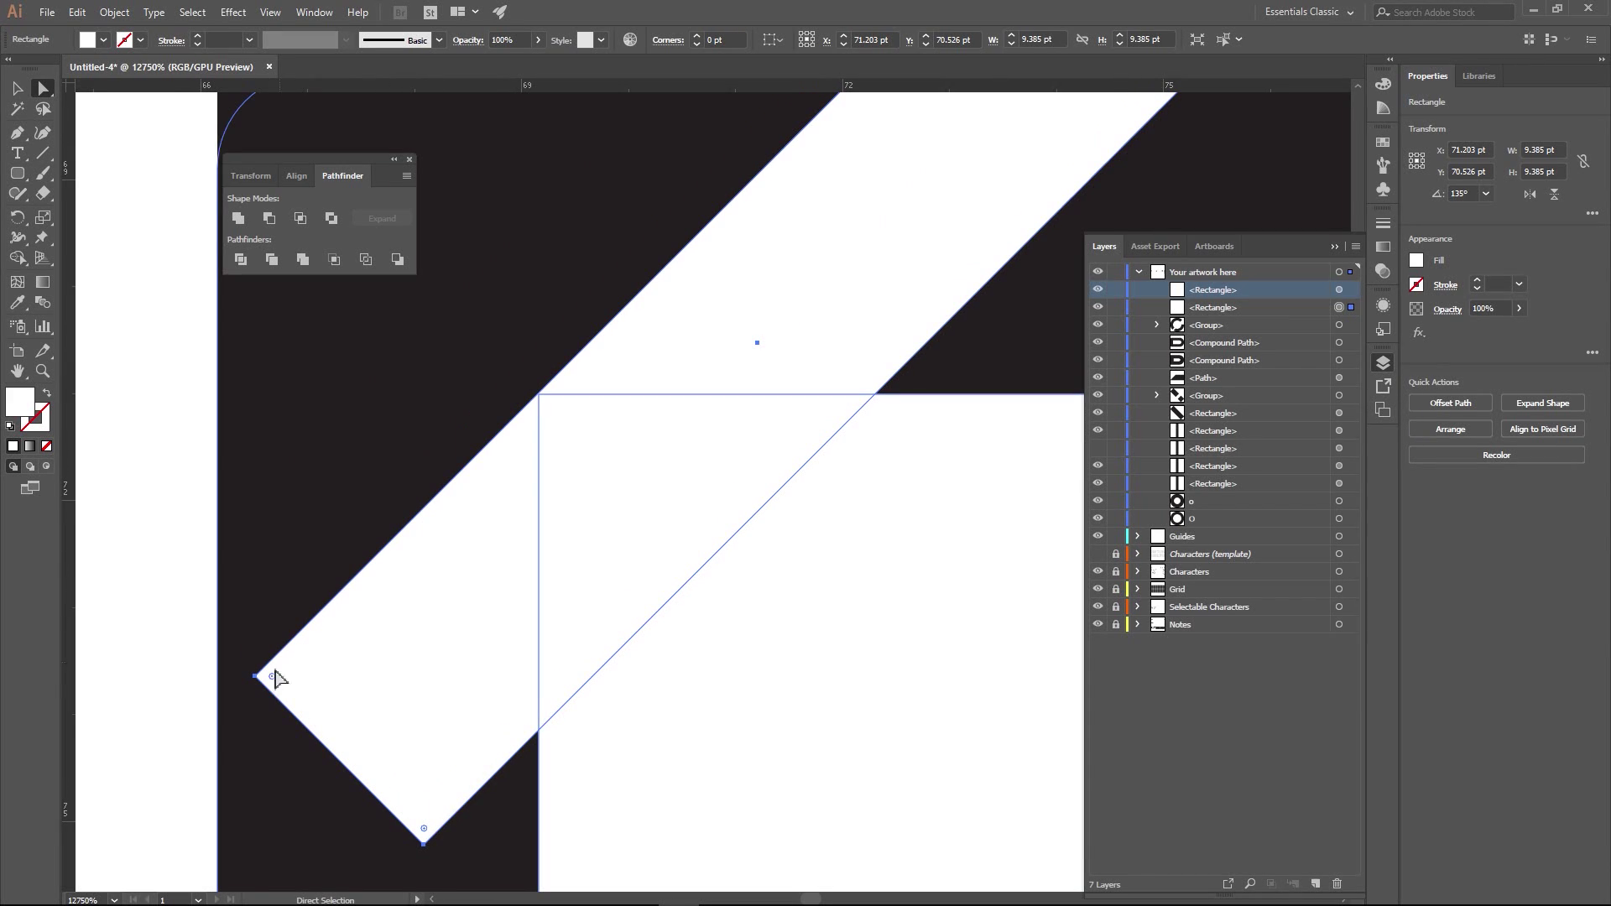
pyautogui.moveTo(259, 688); pyautogui.dragTo(578, 408)
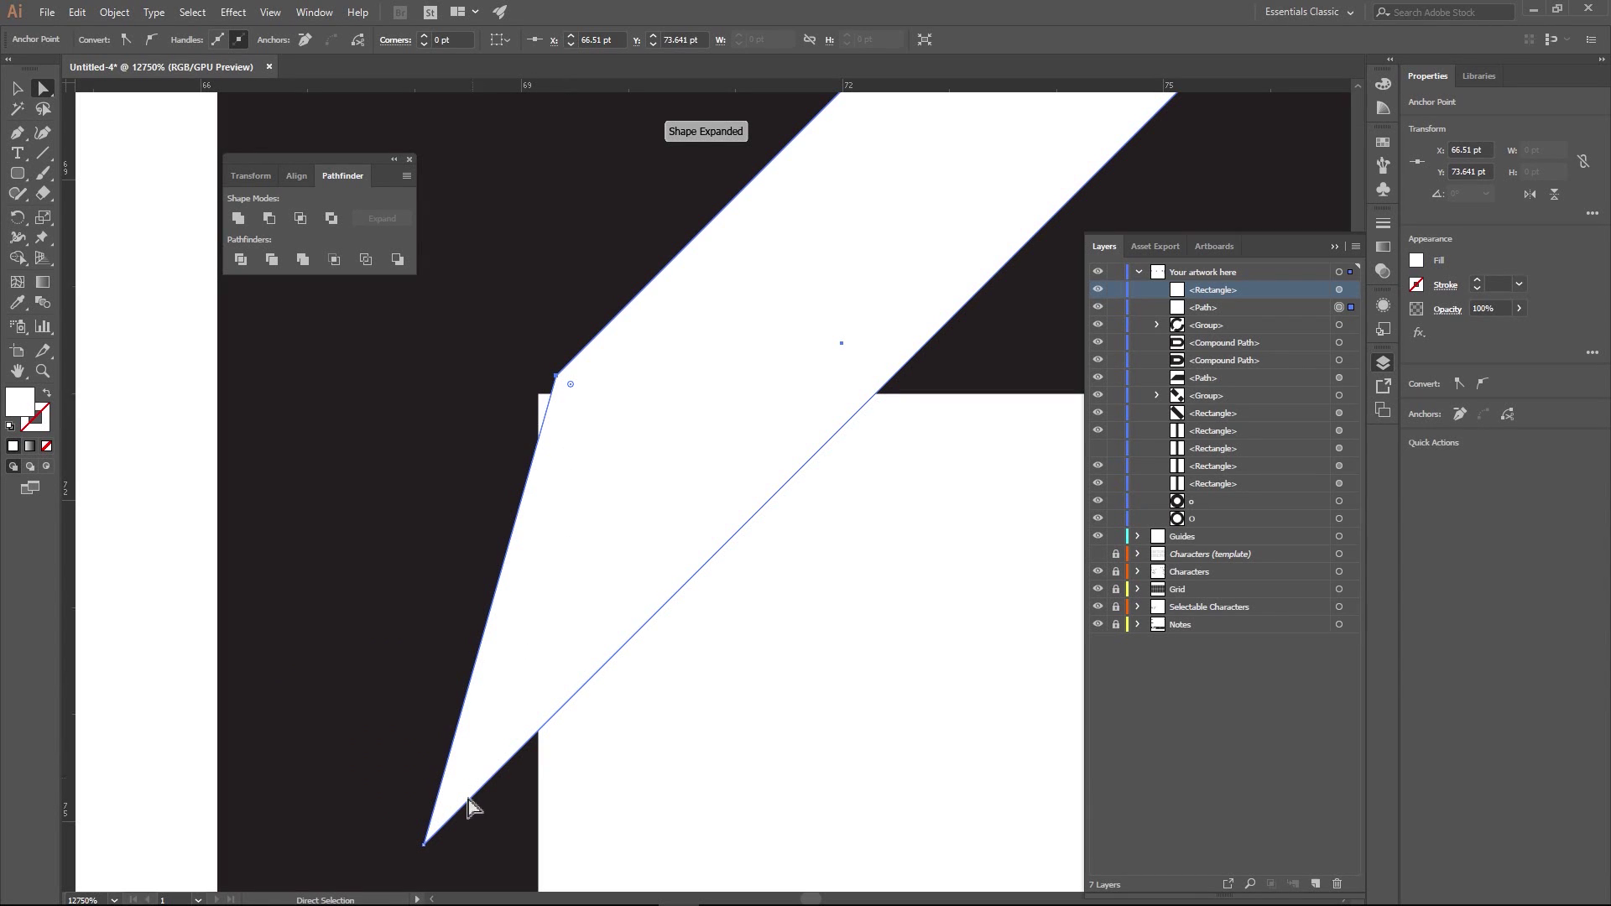
pyautogui.moveTo(417, 851); pyautogui.dragTo(548, 745)
pyautogui.moveTo(557, 379); pyautogui.dragTo(540, 394)
pyautogui.click(874, 544)
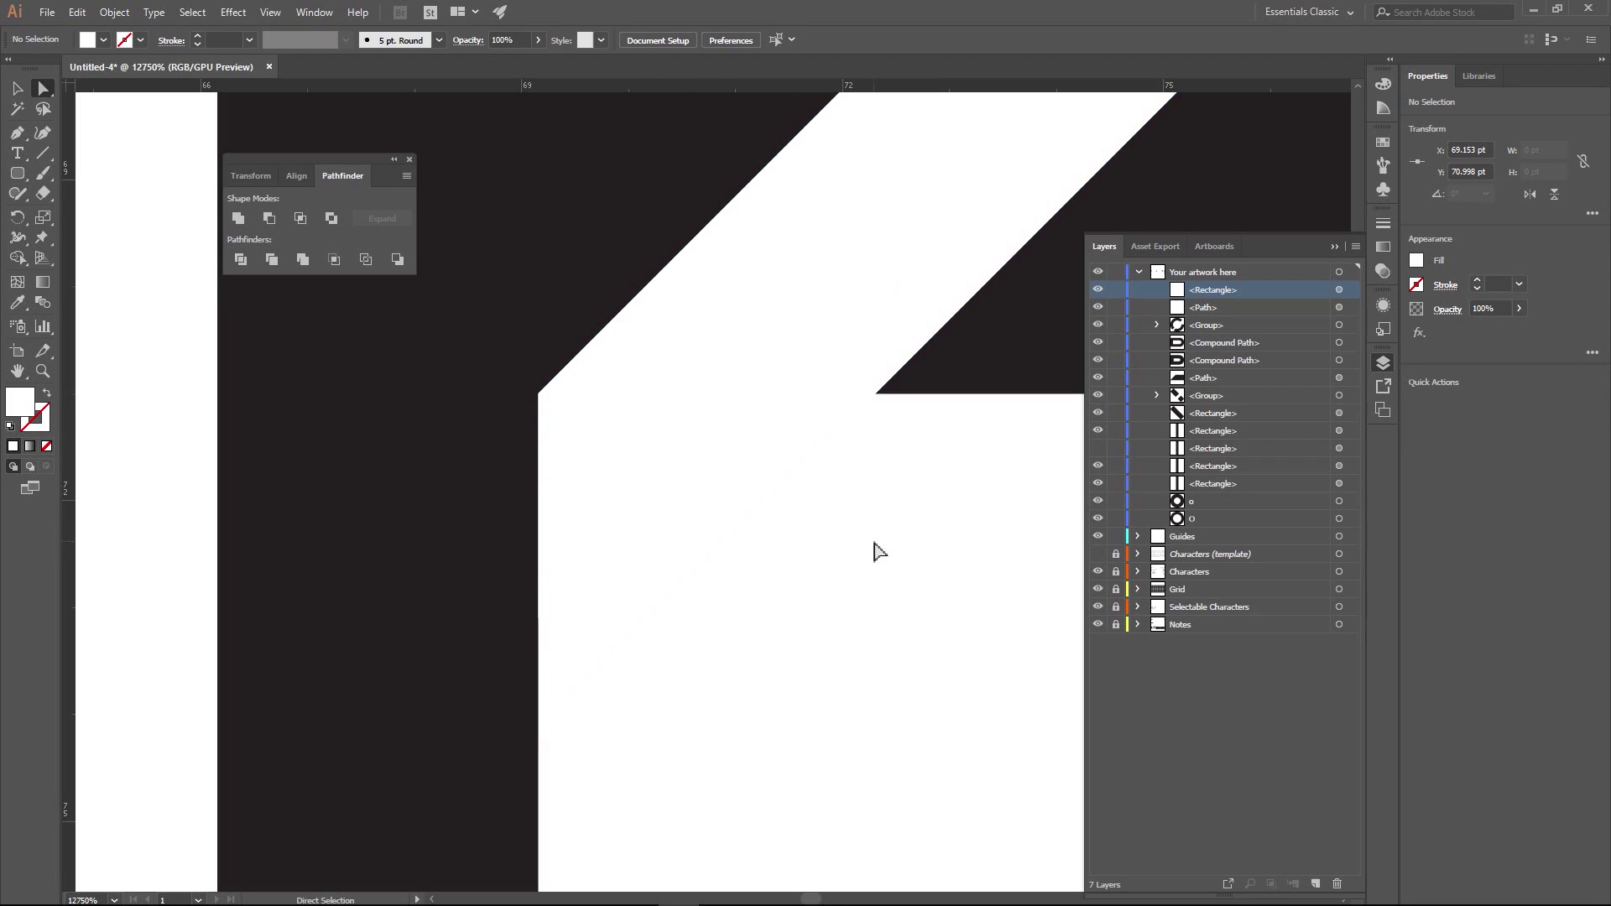
# - Try subtracting the trimmed white diagonal from the B's upper bowl, and undo the subtraction
pyautogui.scroll(-3, 875, 544)
pyautogui.moveTo(910, 537); pyautogui.dragTo(663, 540)
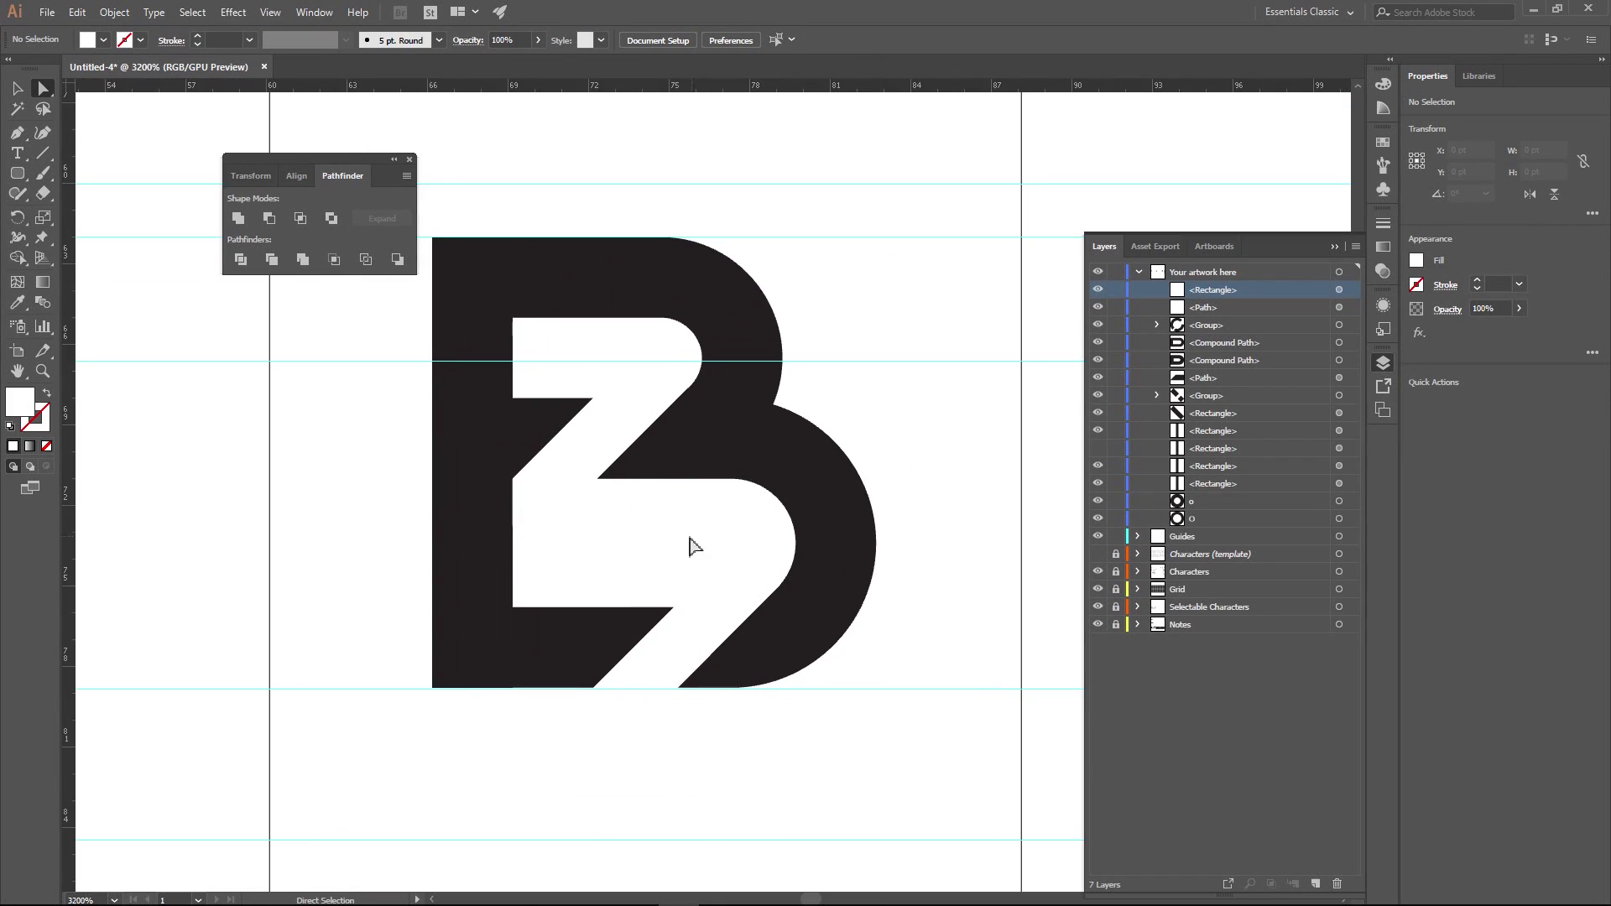
pyautogui.click(594, 430)
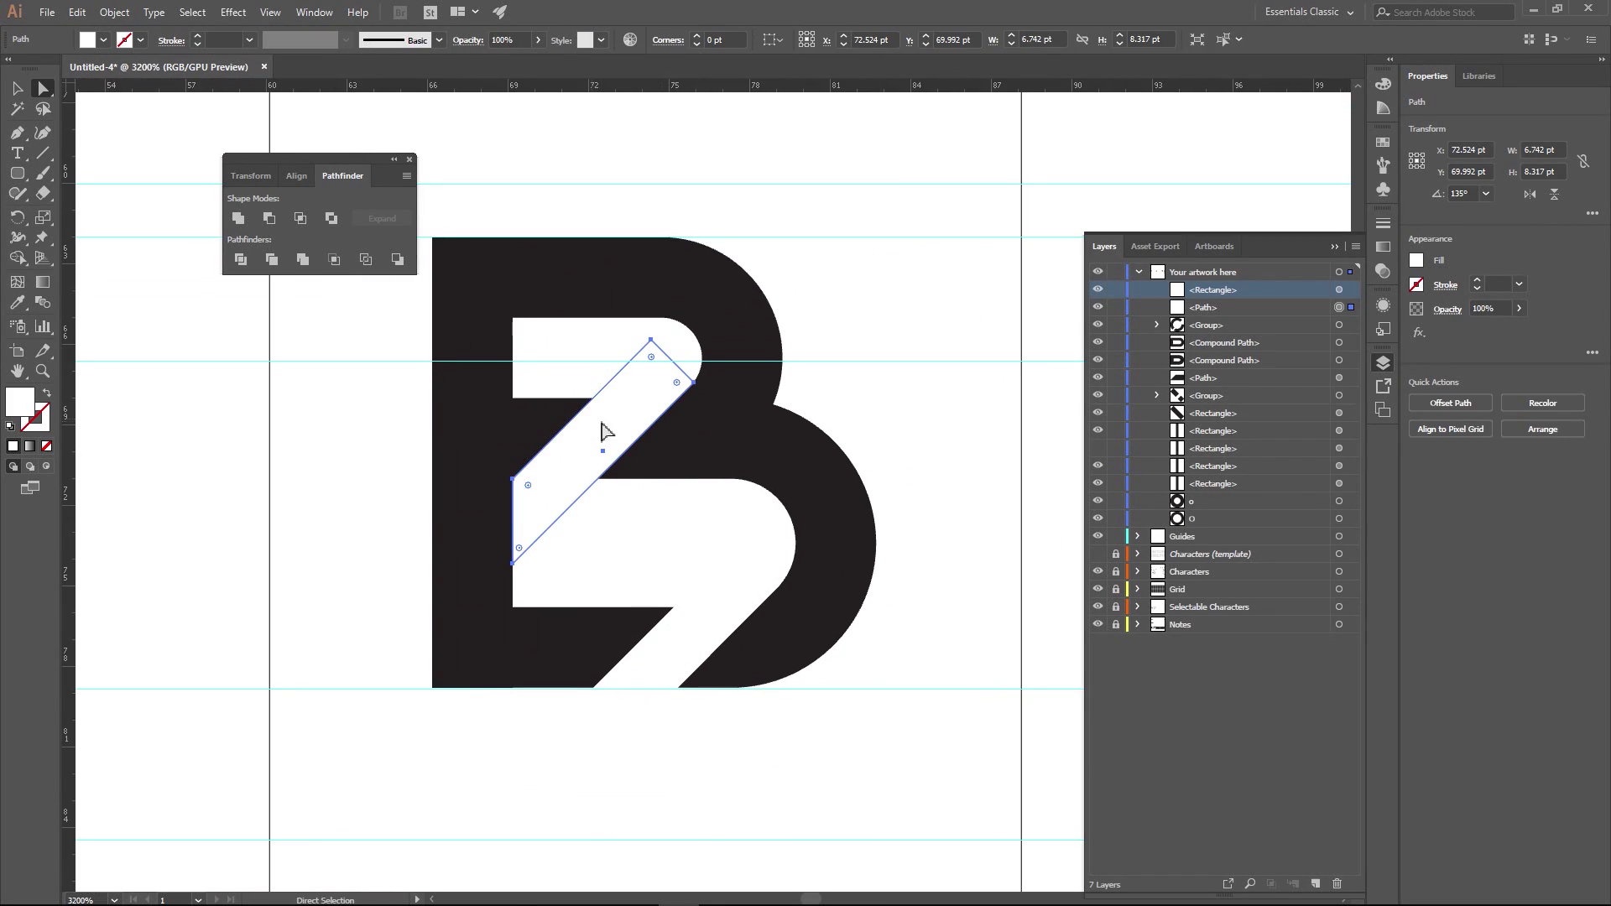
pyautogui.keyDown('shift'); pyautogui.click(750, 384); pyautogui.keyUp('shift')
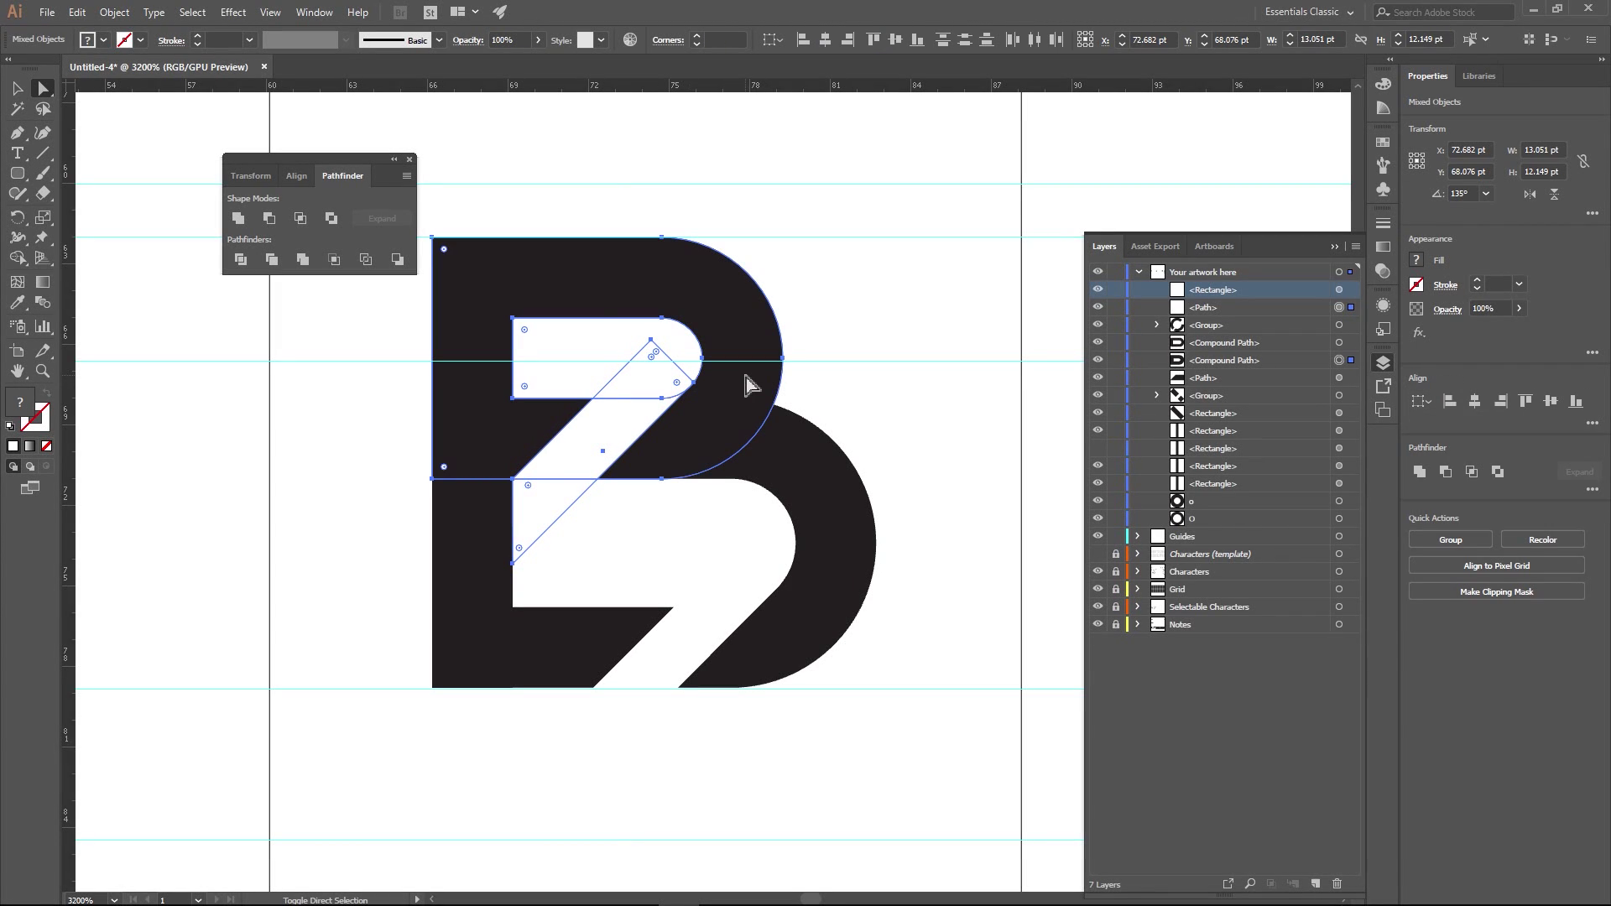
pyautogui.click(268, 218)
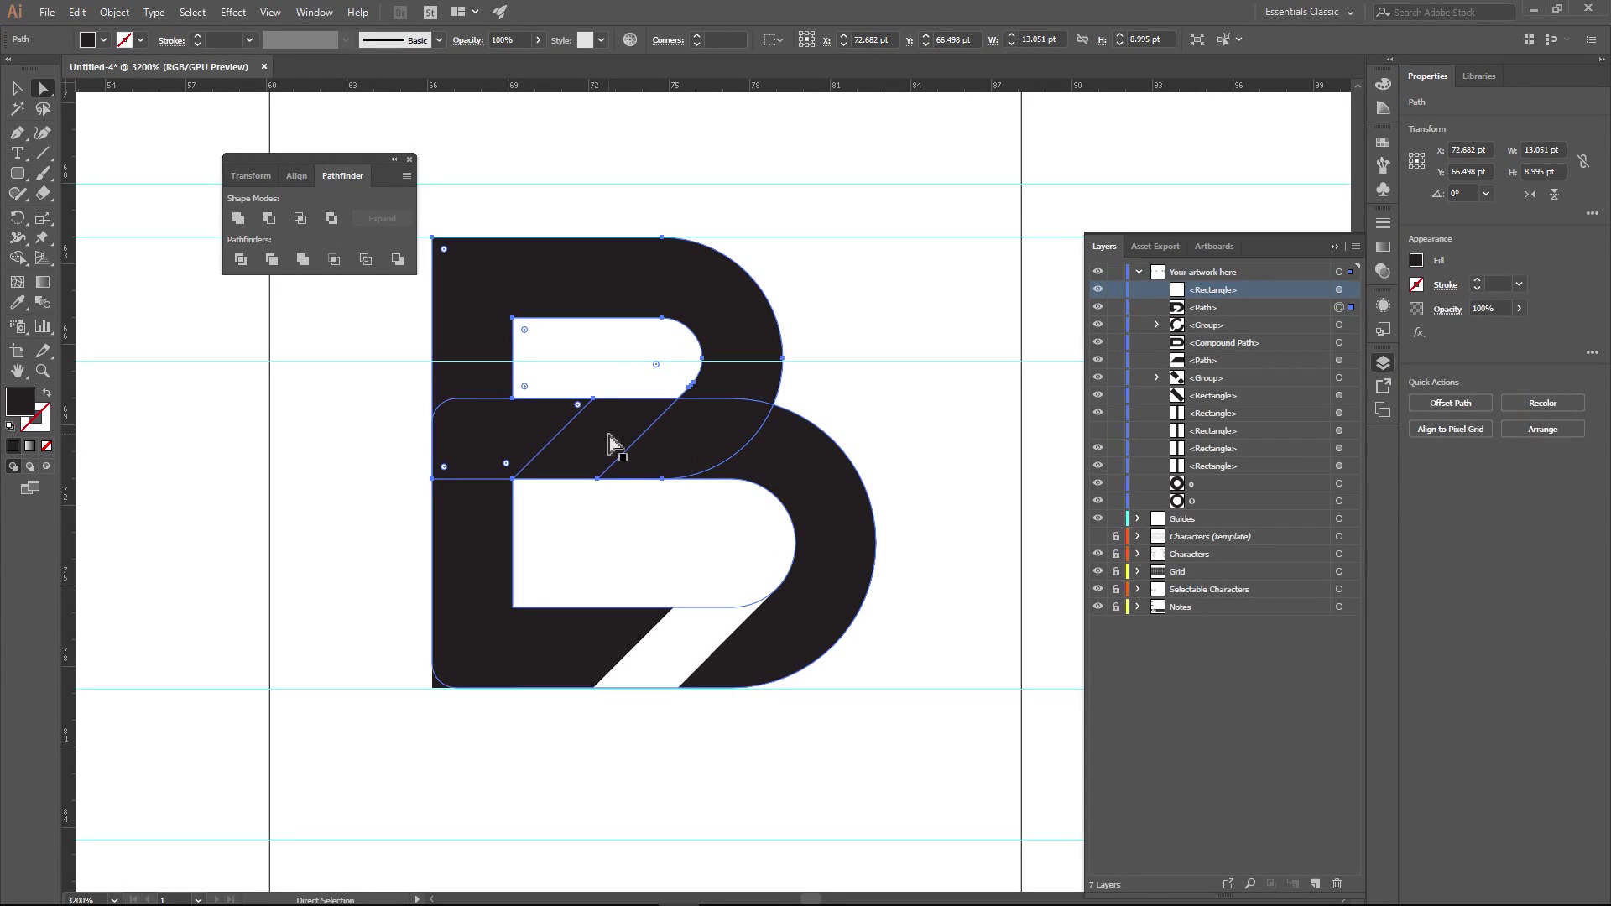
pyautogui.hotkey('ctrl', 'z')
# - Unite the upper and lower bowls of the B into a single shape
pyautogui.click(888, 271)
pyautogui.click(763, 368)
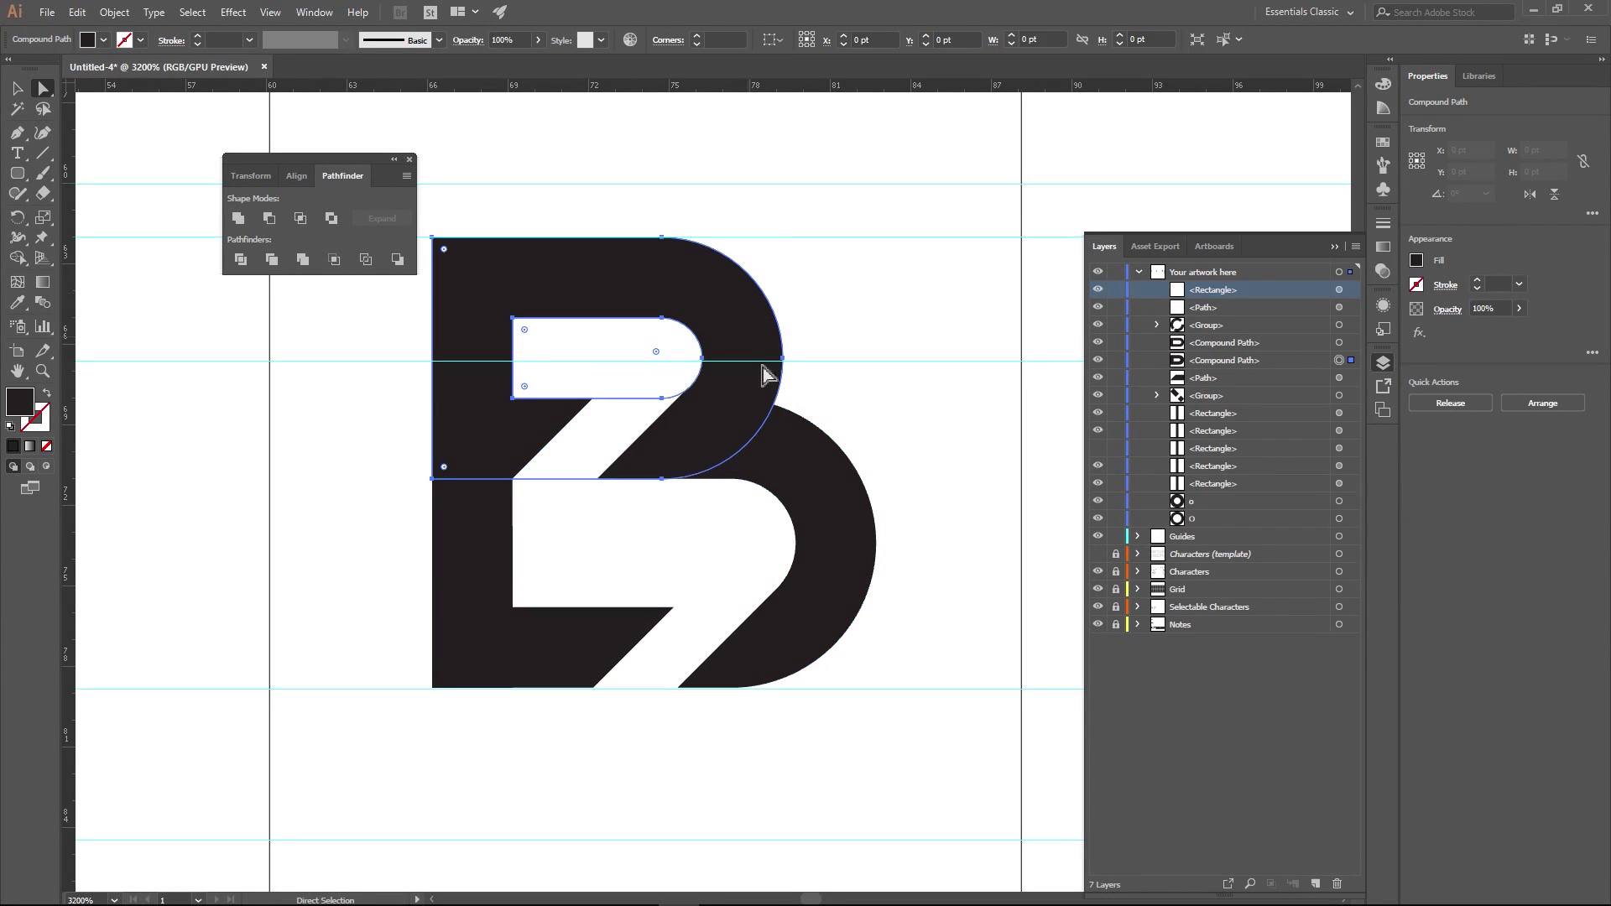
pyautogui.keyDown('shift'); pyautogui.click(821, 506); pyautogui.keyUp('shift')
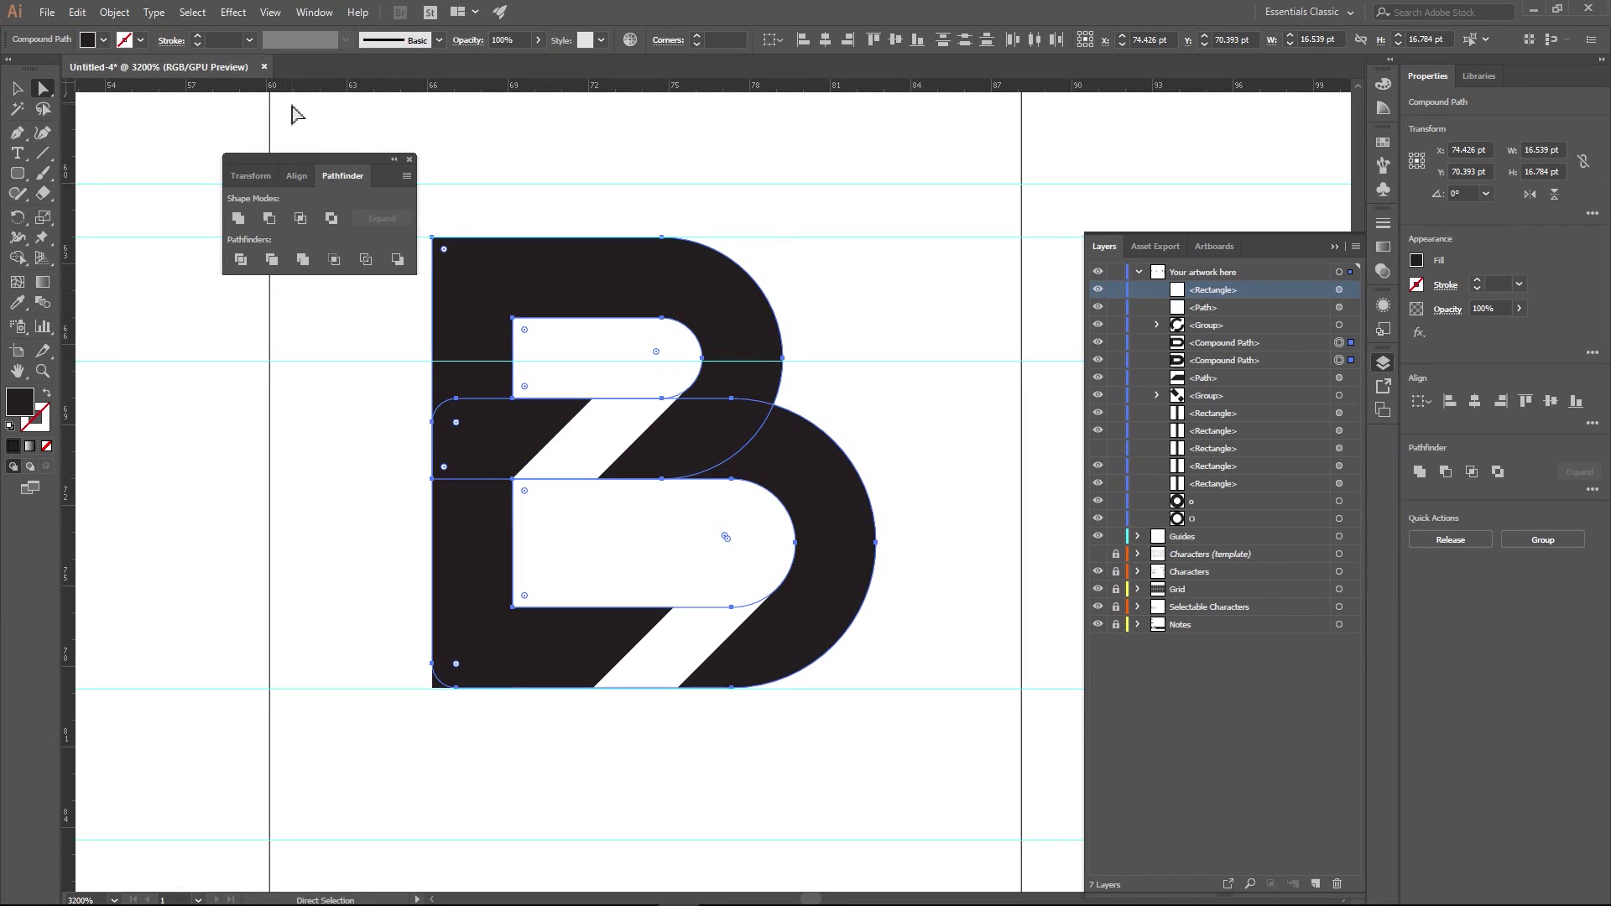
pyautogui.click(238, 219)
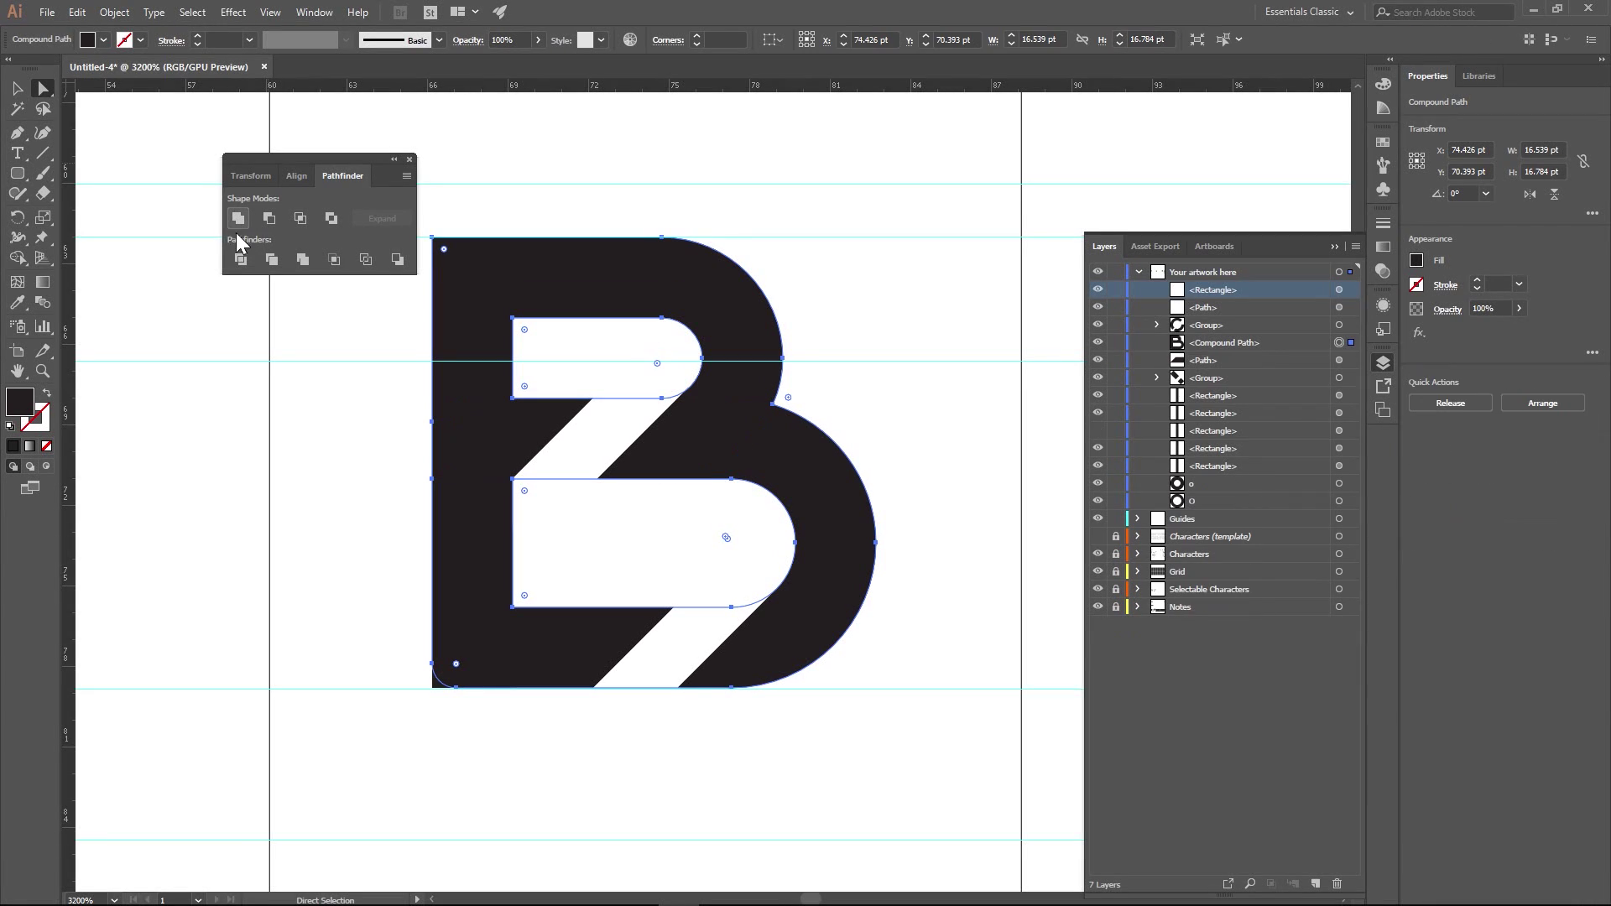
# - Subtract the trimmed white diagonal from the united B to cut the gap through its middle bar
pyautogui.click(593, 417)
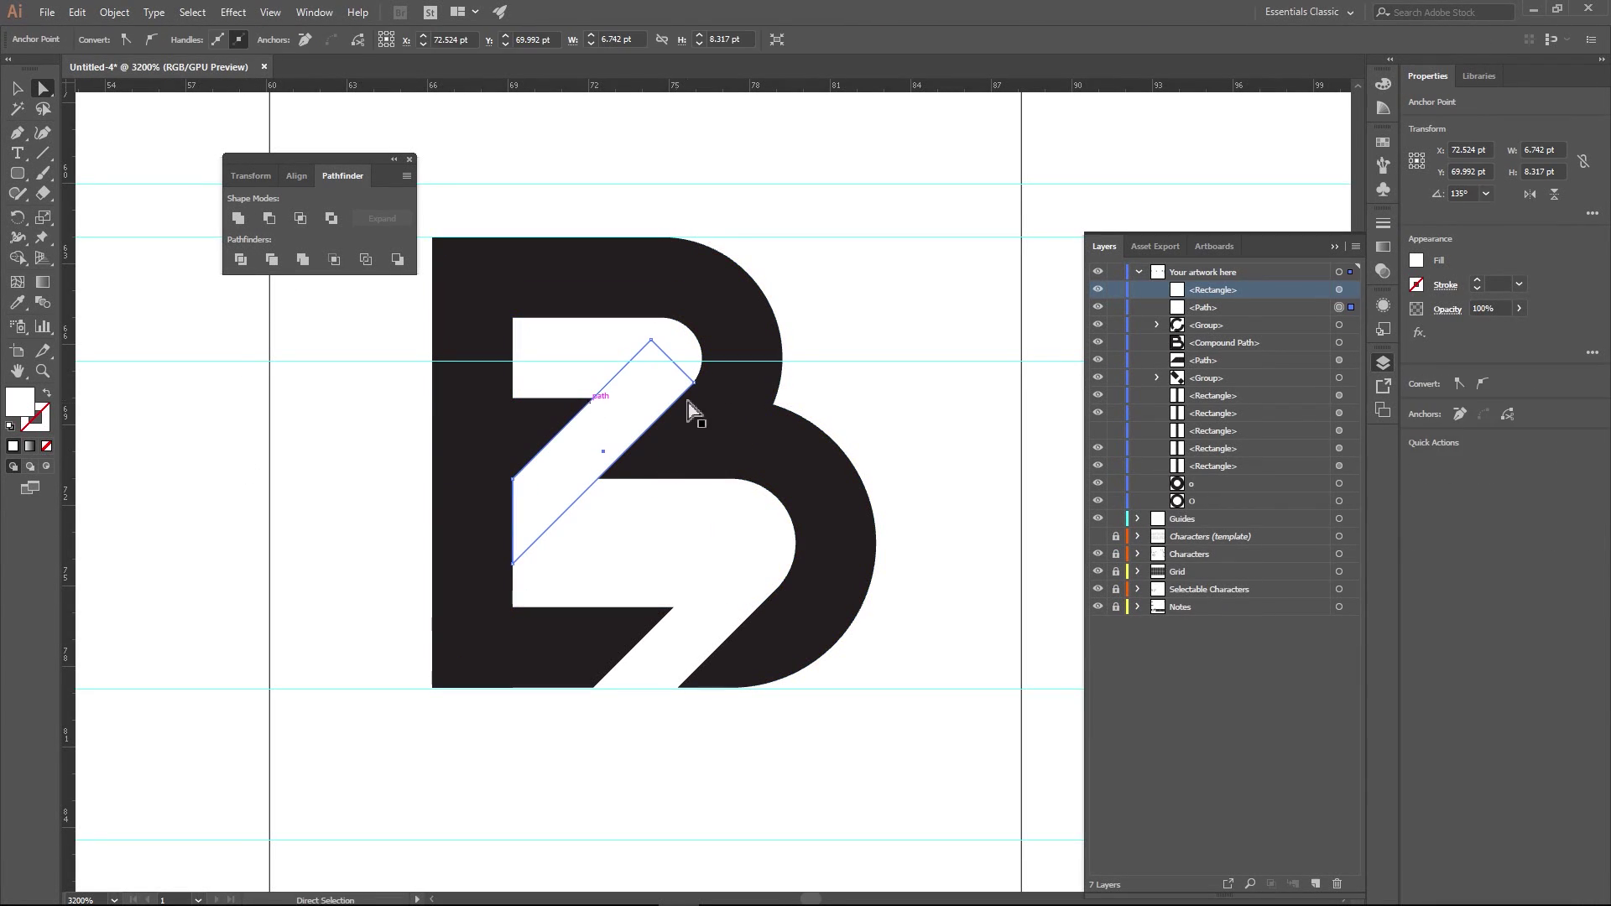
pyautogui.keyDown('shift'); pyautogui.click(709, 431); pyautogui.keyUp('shift')
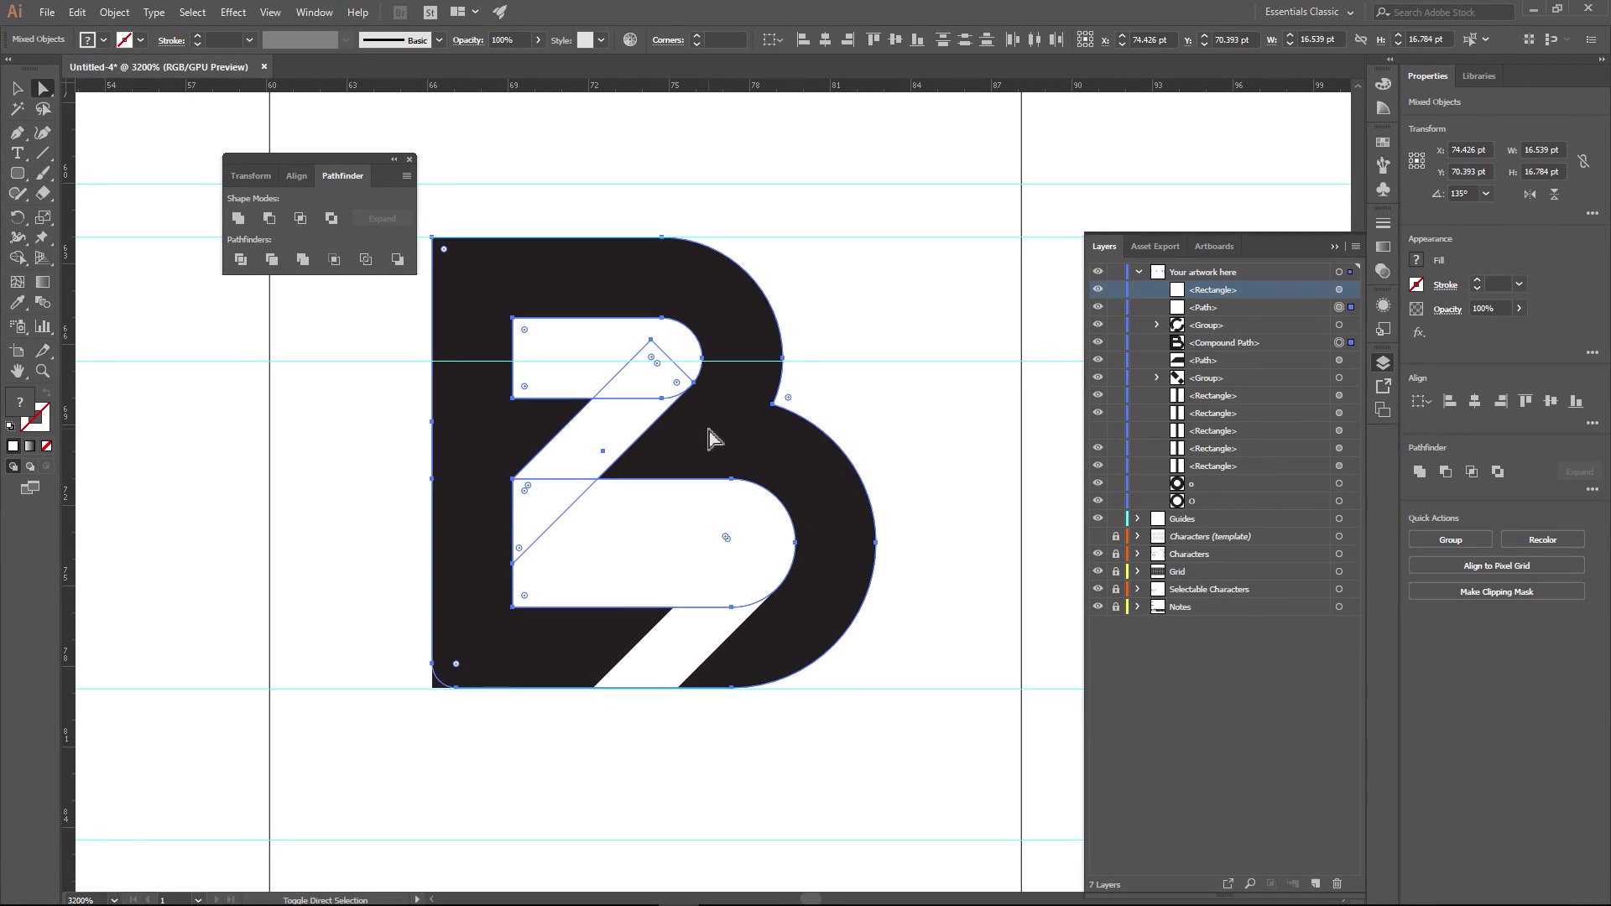
pyautogui.click(270, 220)
pyautogui.click(306, 478)
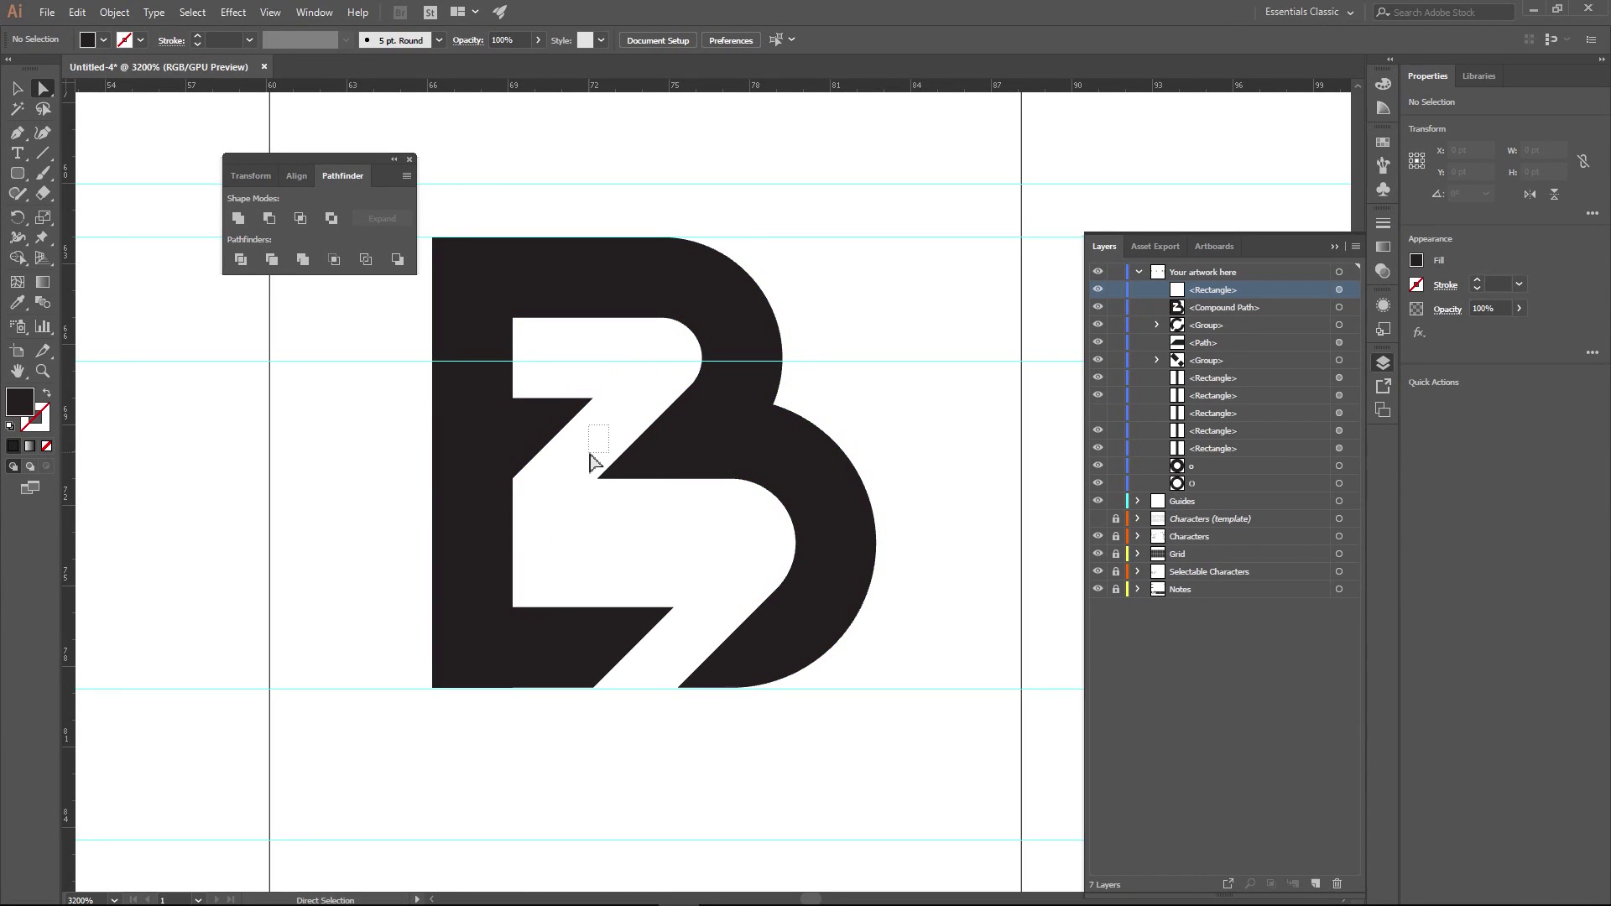
# - Try subtracting the lower white diagonal from the B, and undo the subtraction
pyautogui.click(723, 631)
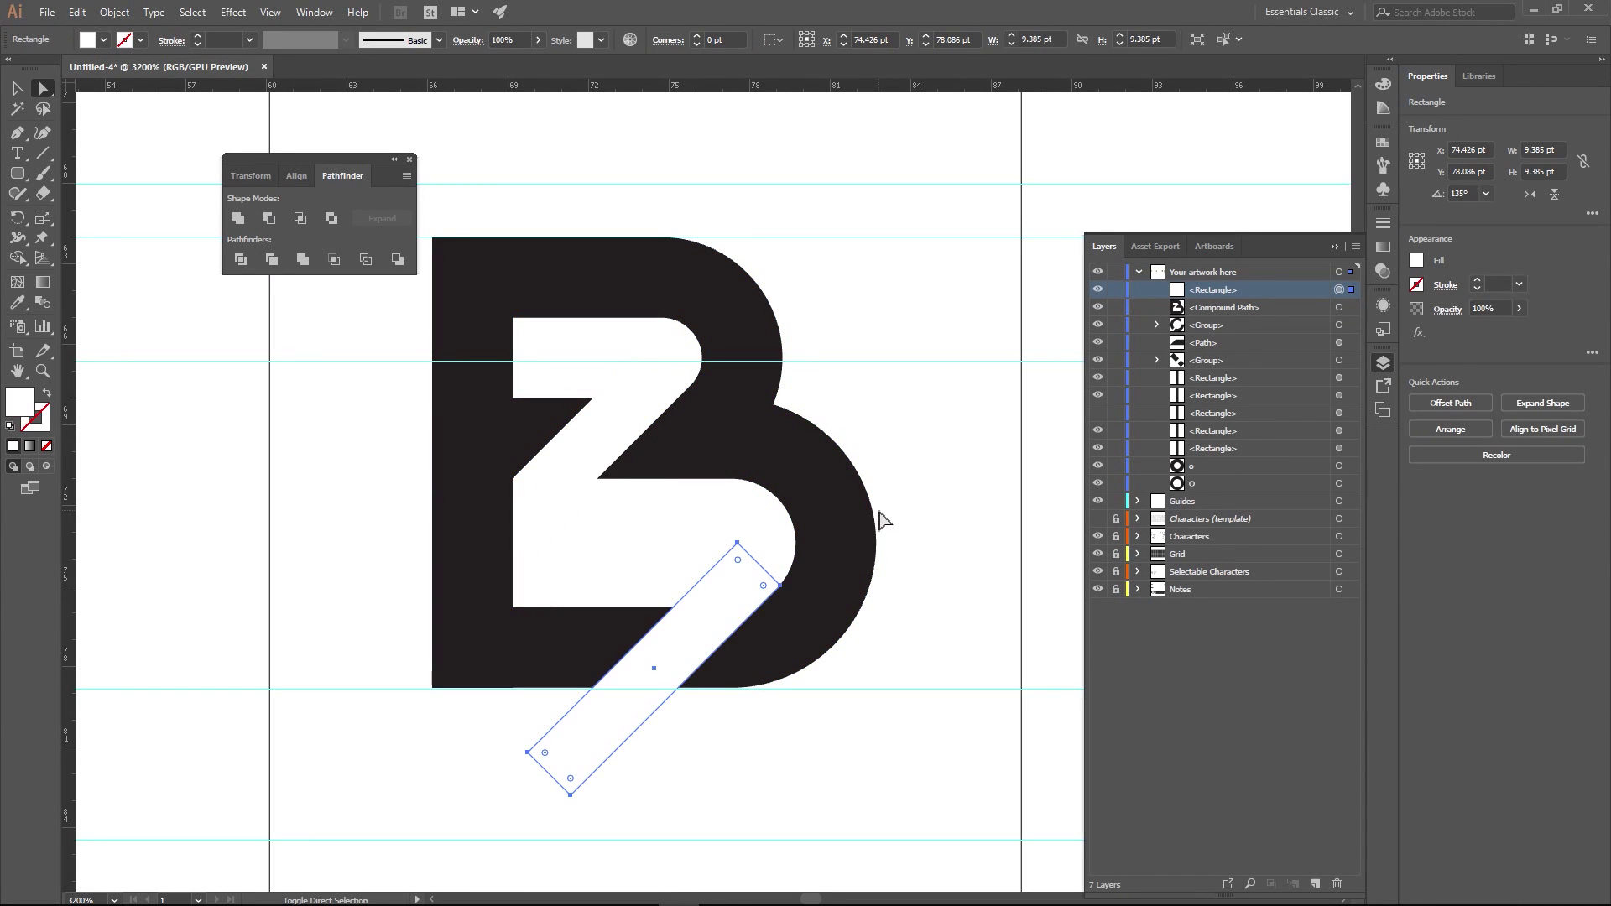
pyautogui.keyDown('shift'); pyautogui.click(837, 541); pyautogui.keyUp('shift')
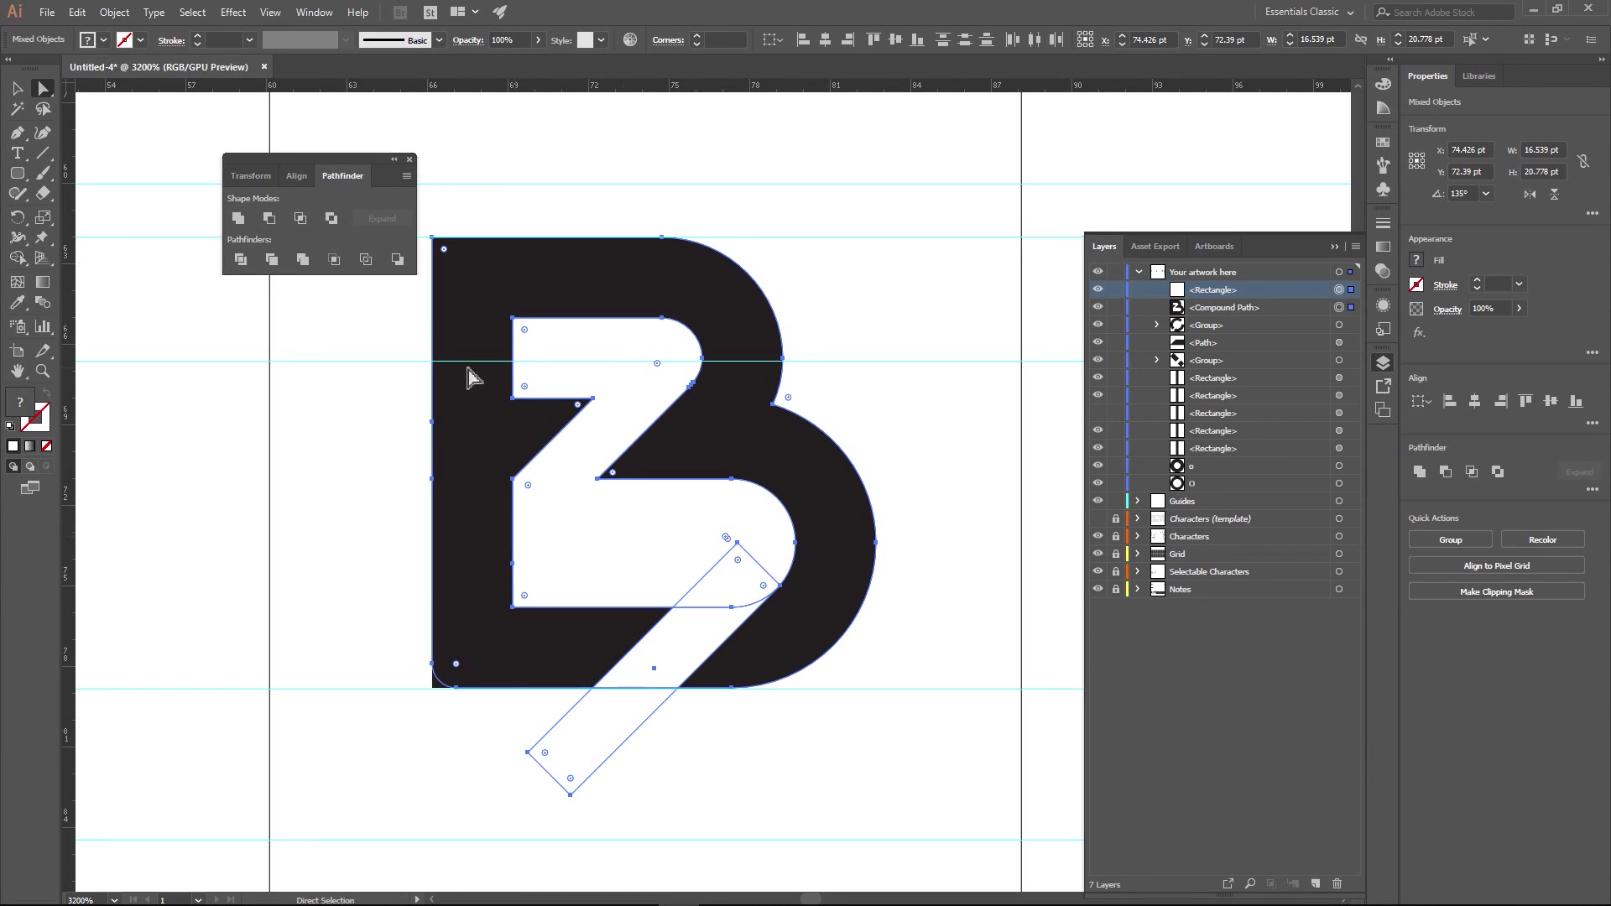
pyautogui.click(270, 219)
pyautogui.click(298, 485)
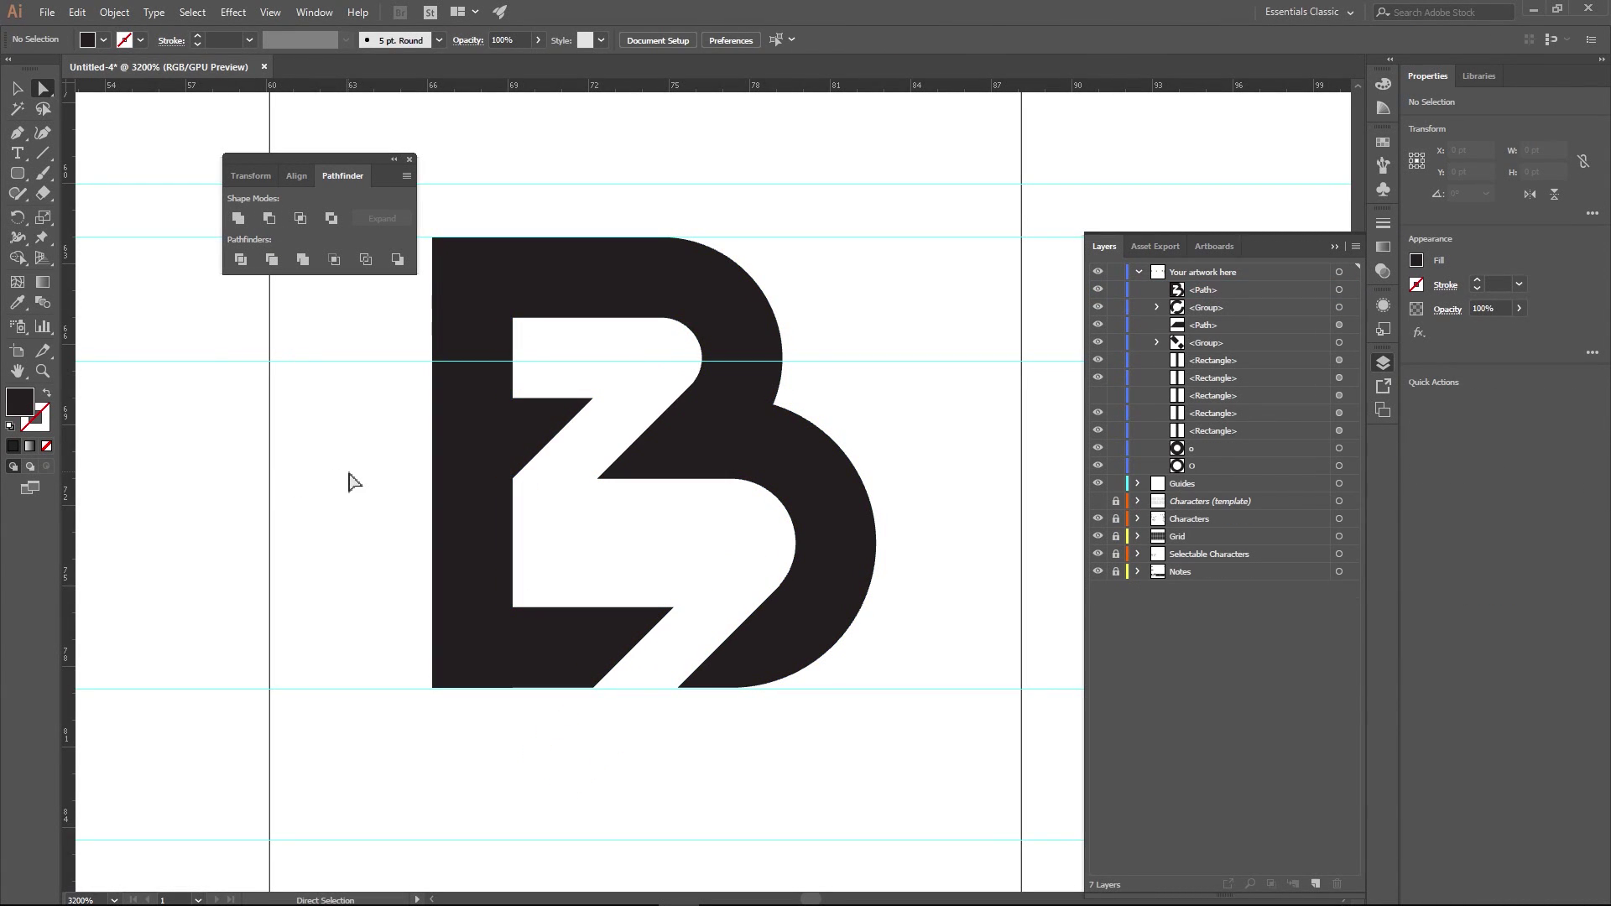
pyautogui.hotkey('ctrl', 'z')
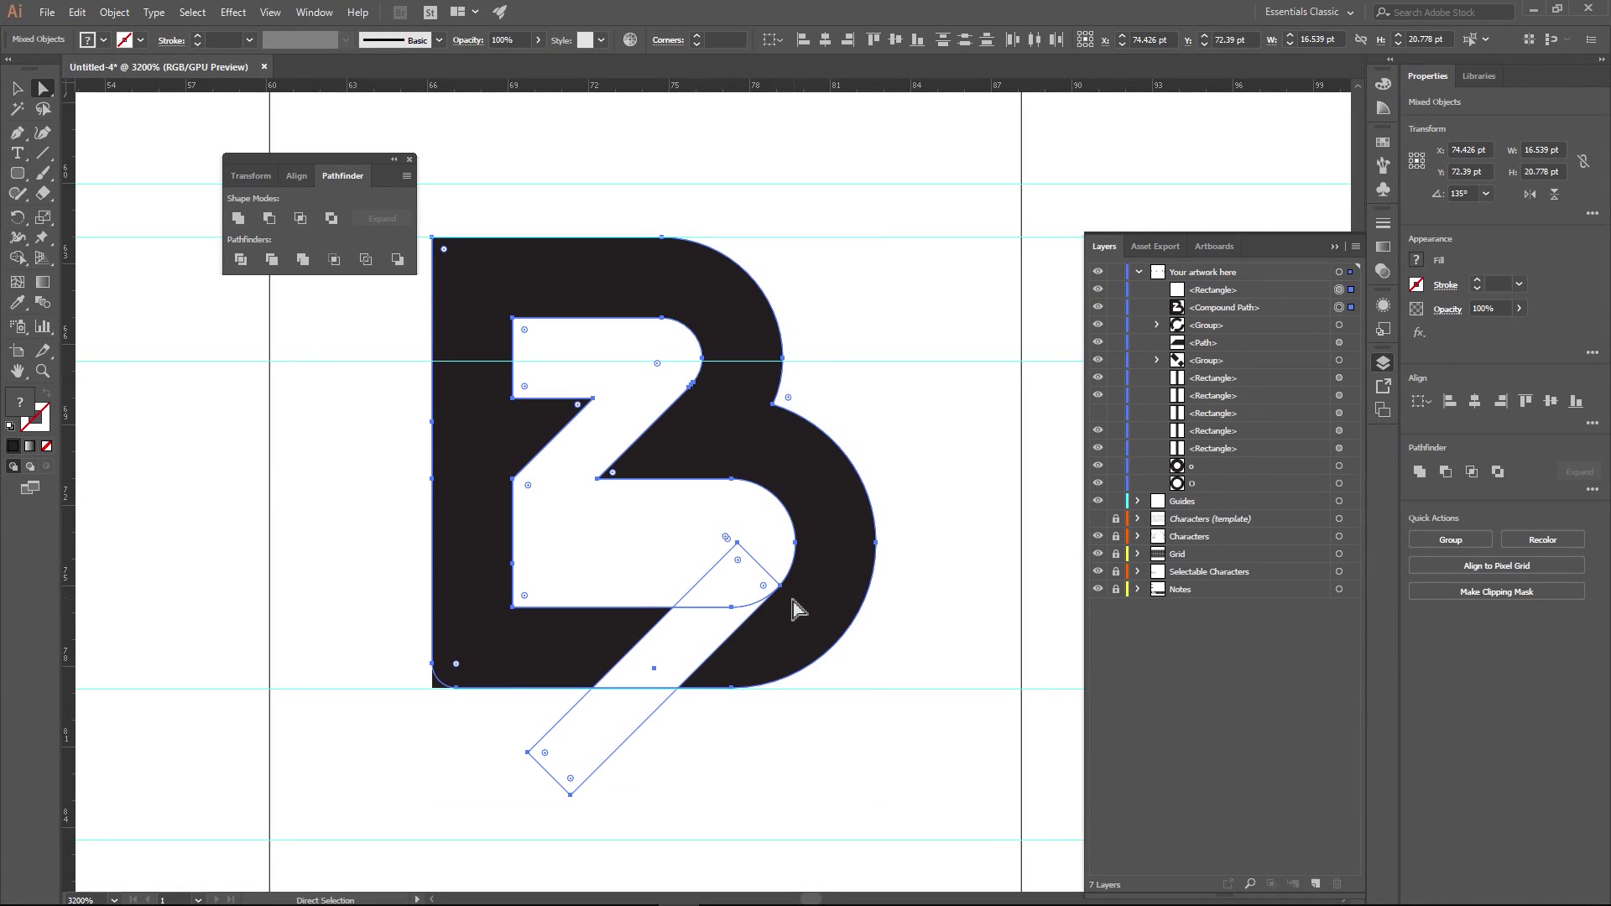
# - Nudge the lower white diagonal to about X 74.34 pt, Y 78.16 pt so its edge meets the B's lower counter curve smoothly
pyautogui.scroll(6, 796, 608)
pyautogui.moveTo(705, 369); pyautogui.dragTo(790, 417)
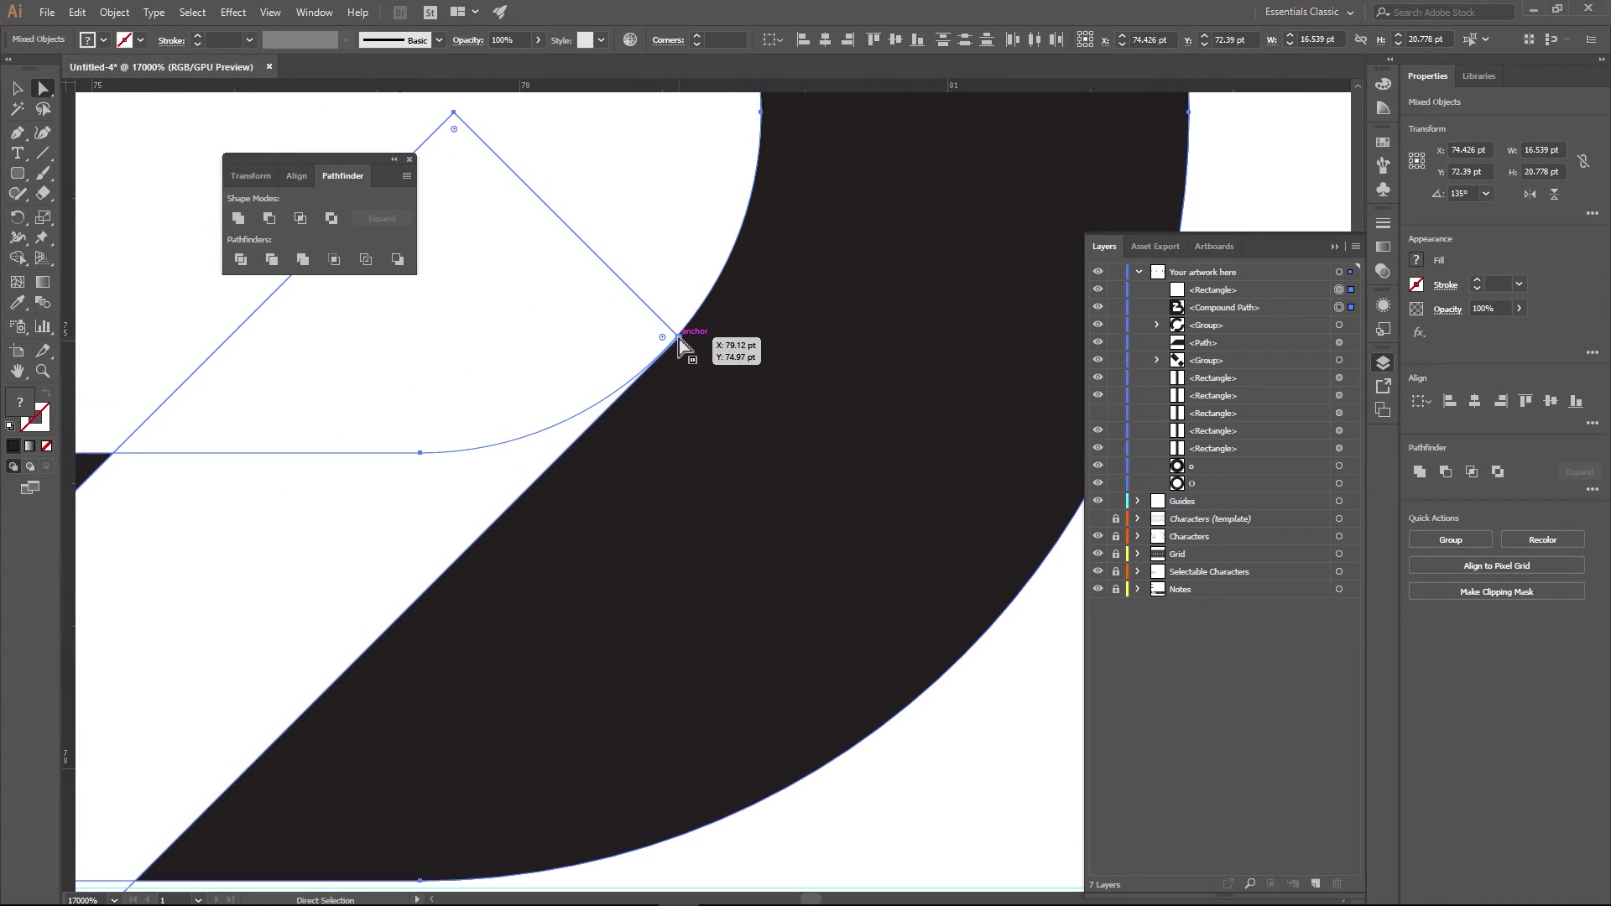
pyautogui.click(665, 295)
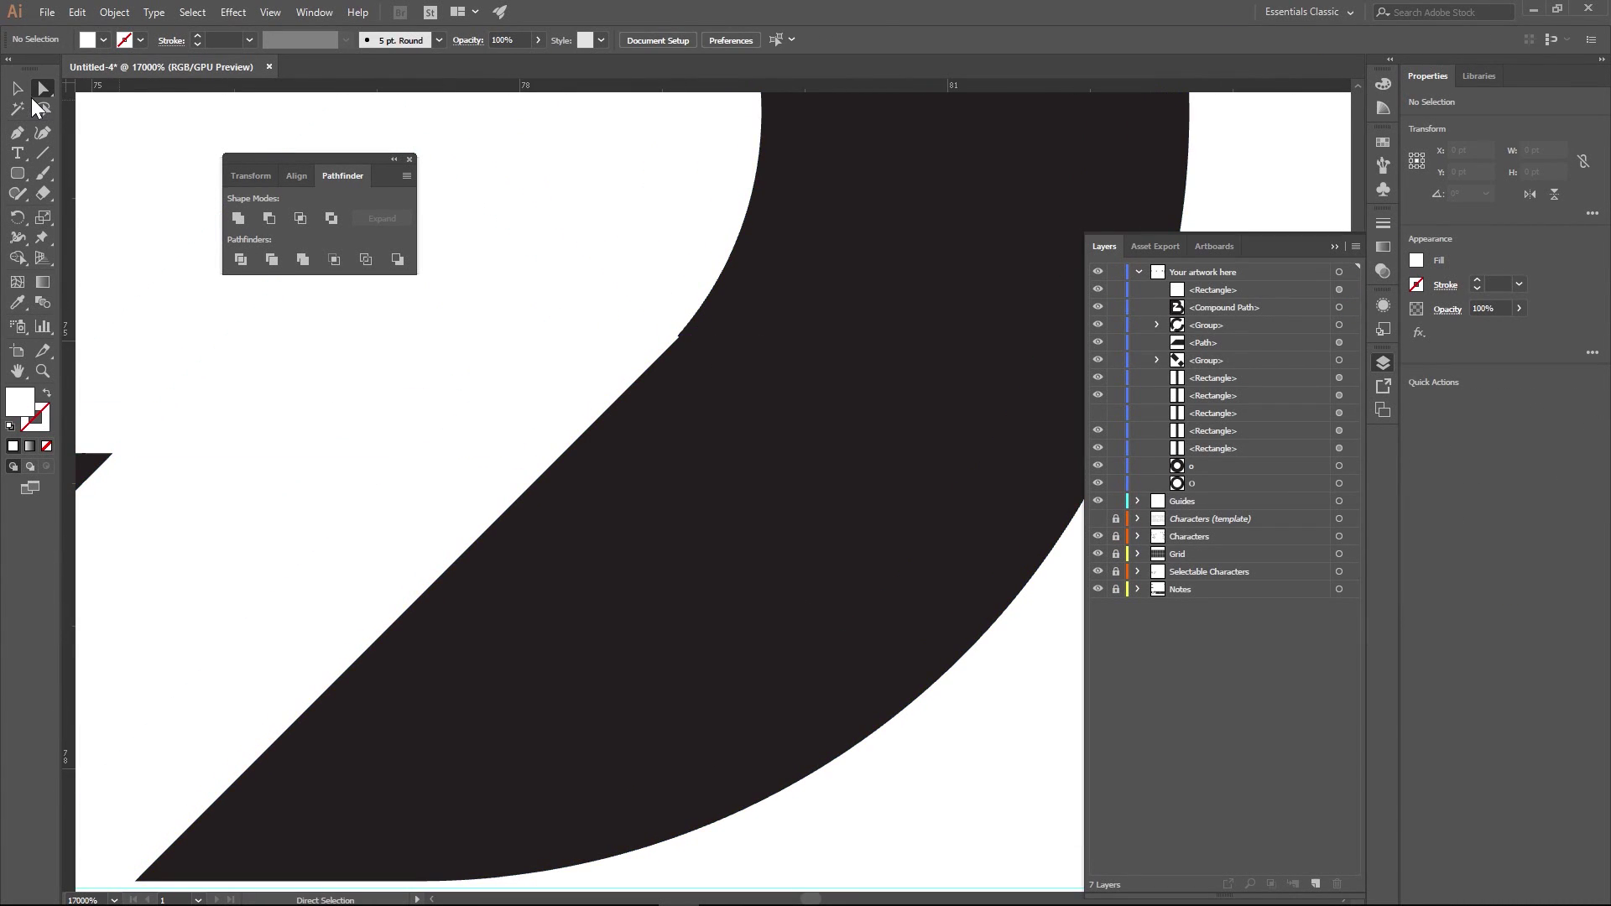
pyautogui.click(18, 88)
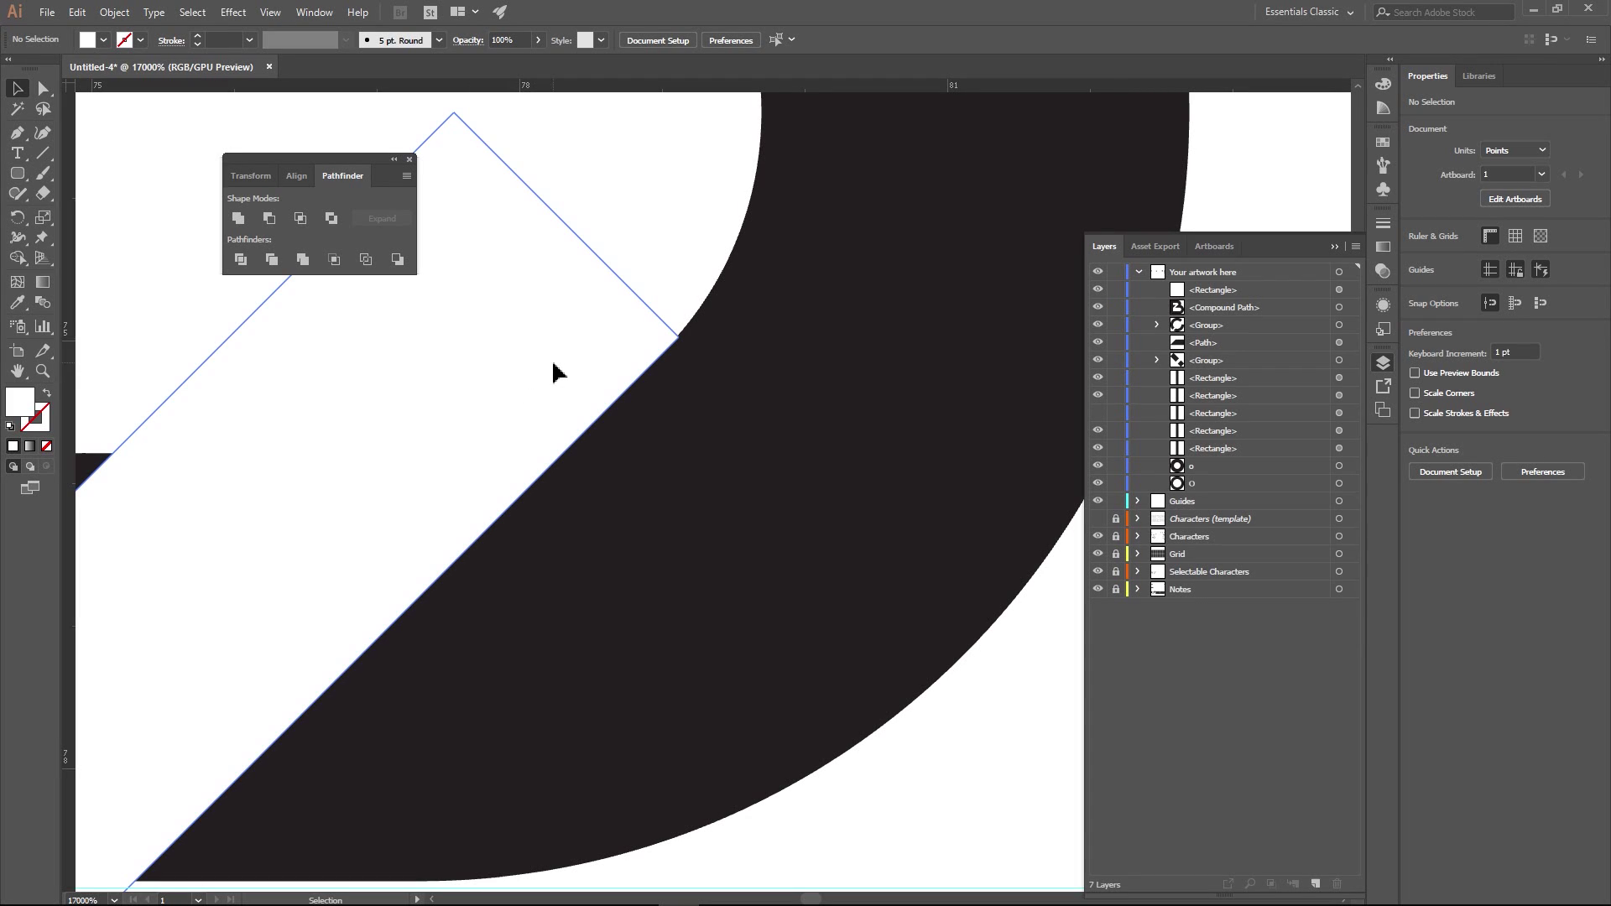
pyautogui.moveTo(554, 370); pyautogui.dragTo(575, 358)
pyautogui.click(628, 252)
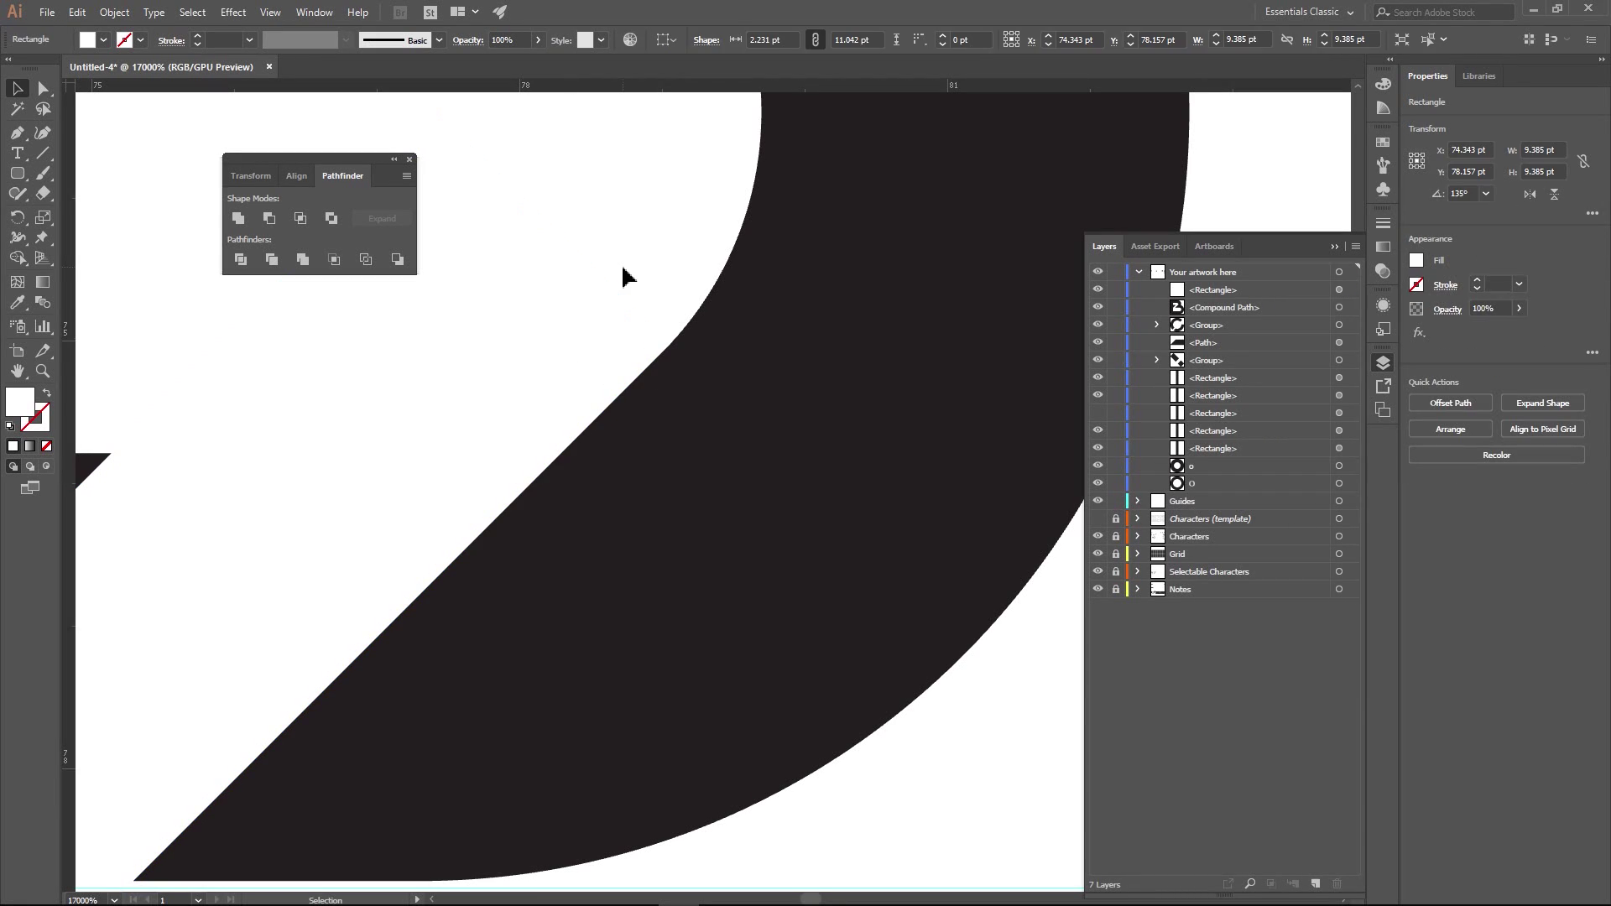
pyautogui.click(622, 267)
# - Try subtracting the repositioned white diagonal from the B to cut the gap through its base
pyautogui.scroll(-1, 548, 361)
pyautogui.scroll(-1, 683, 389)
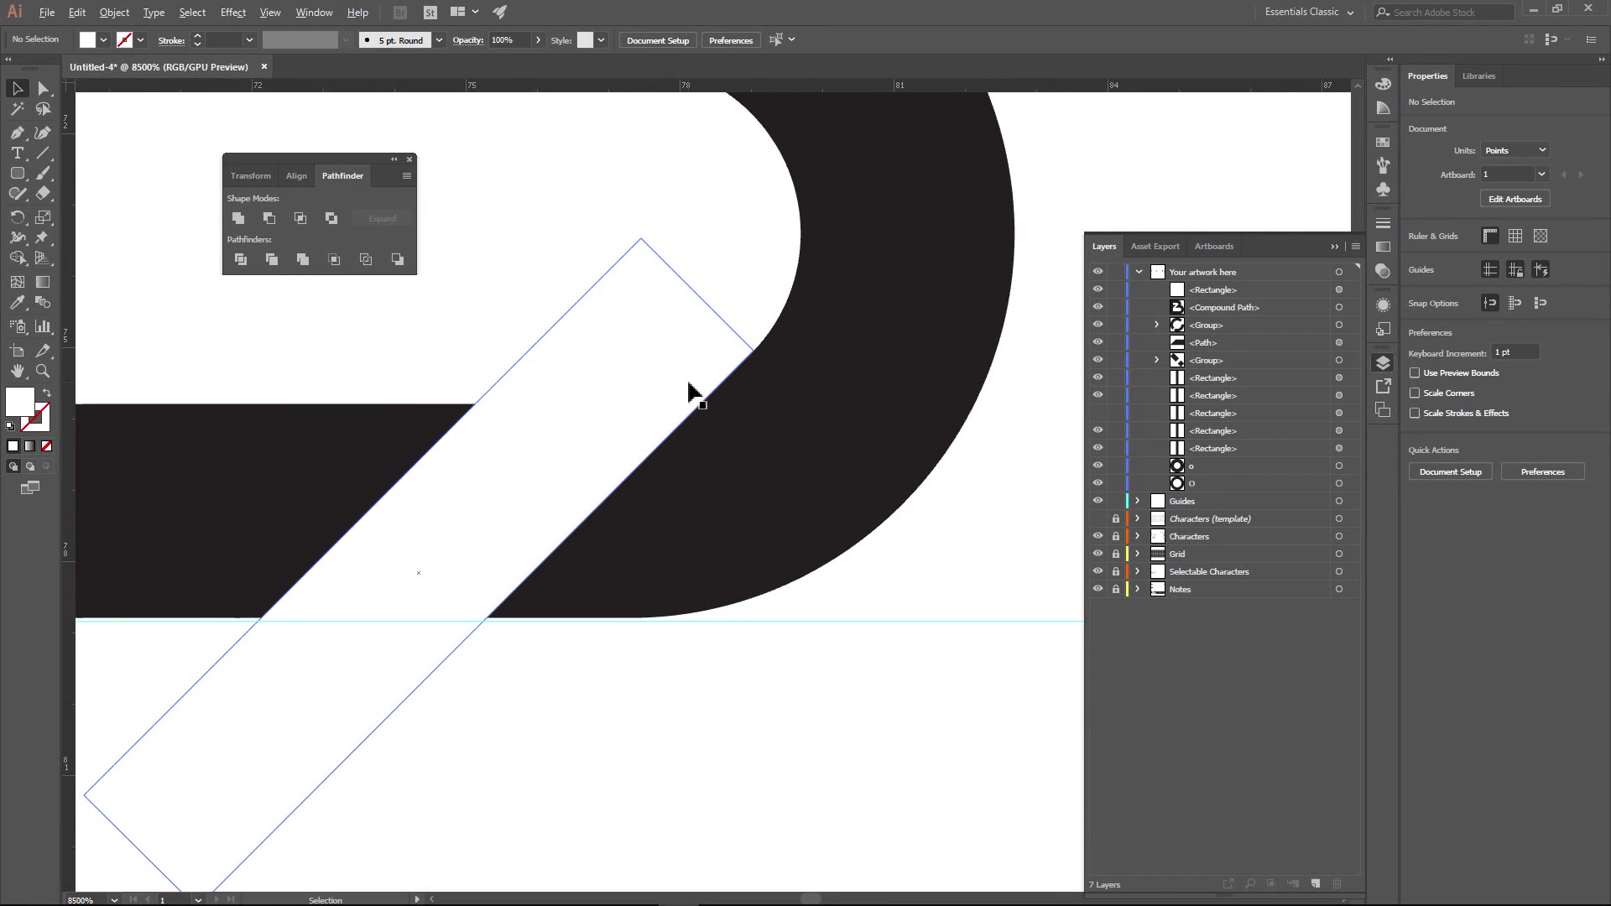
pyautogui.scroll(-1, 640, 388)
pyautogui.click(640, 389)
pyautogui.keyDown('shift'); pyautogui.click(431, 437); pyautogui.keyUp('shift')
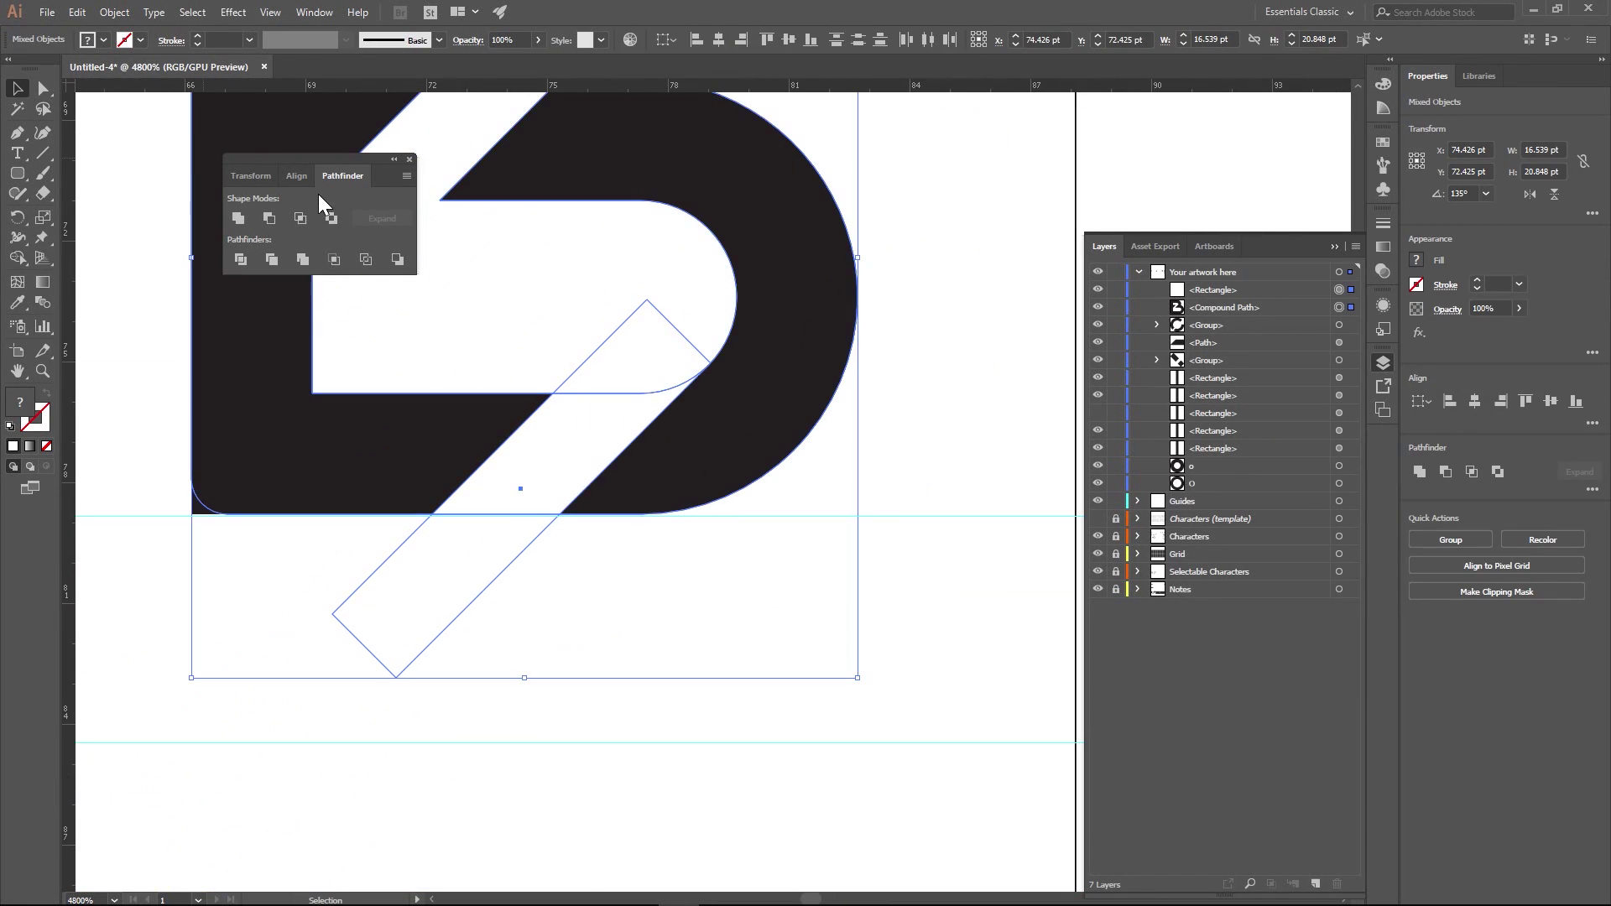
pyautogui.click(268, 218)
pyautogui.click(518, 283)
pyautogui.scroll(-2, 518, 283)
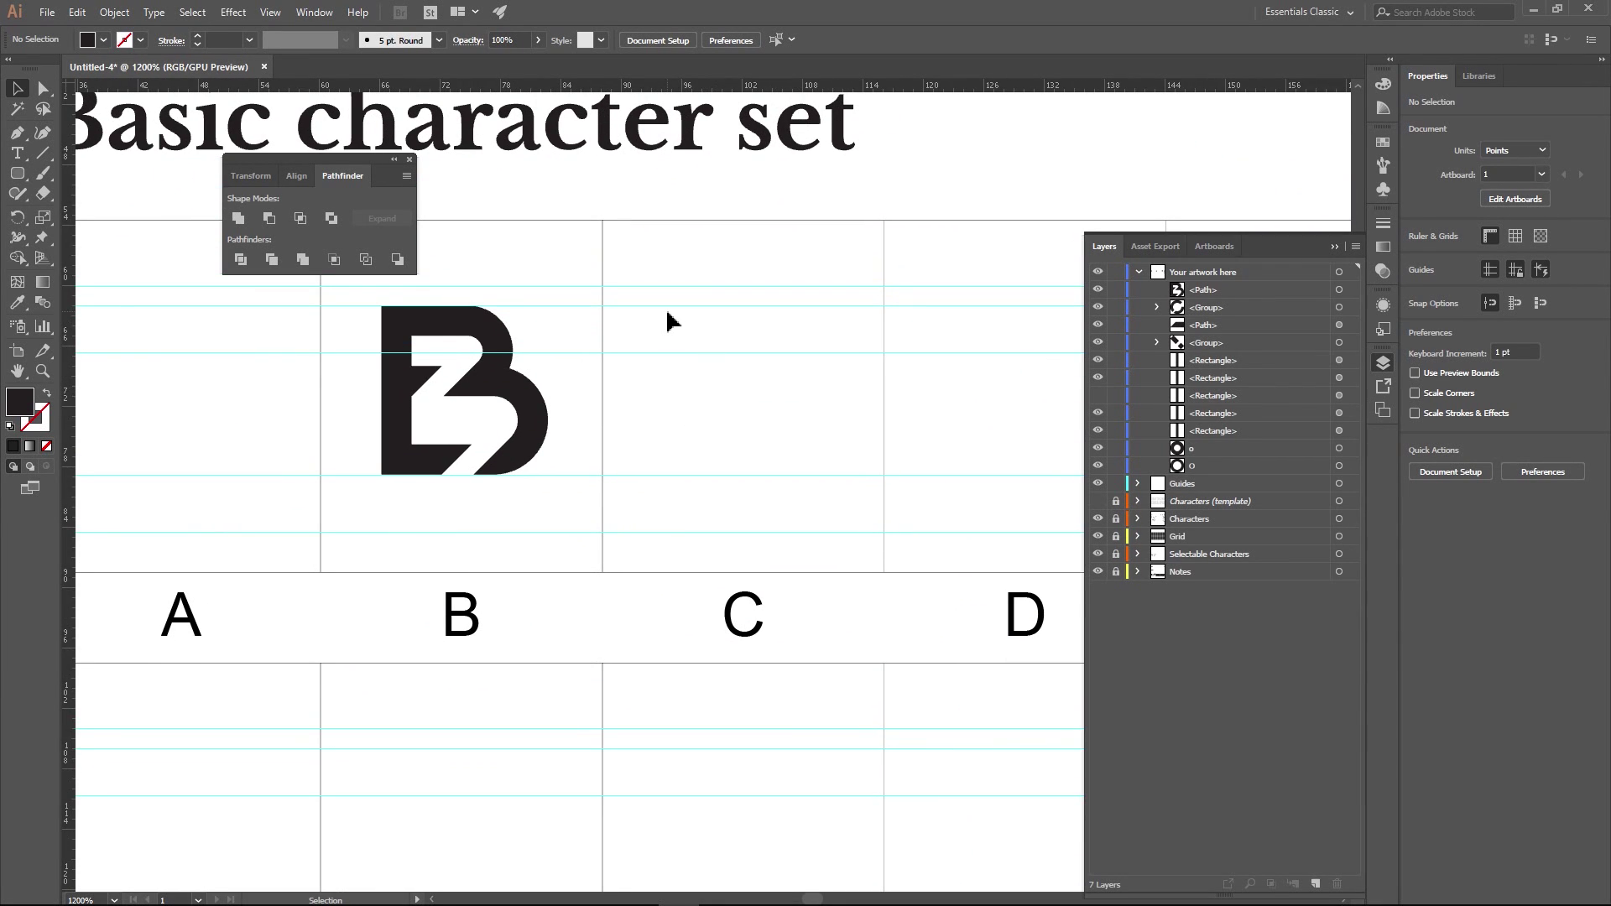
# - Compare the cut B with the G in the character grid, and undo the B's diagonal subtraction
pyautogui.scroll(-1, 759, 330)
pyautogui.moveTo(812, 334); pyautogui.dragTo(439, 439)
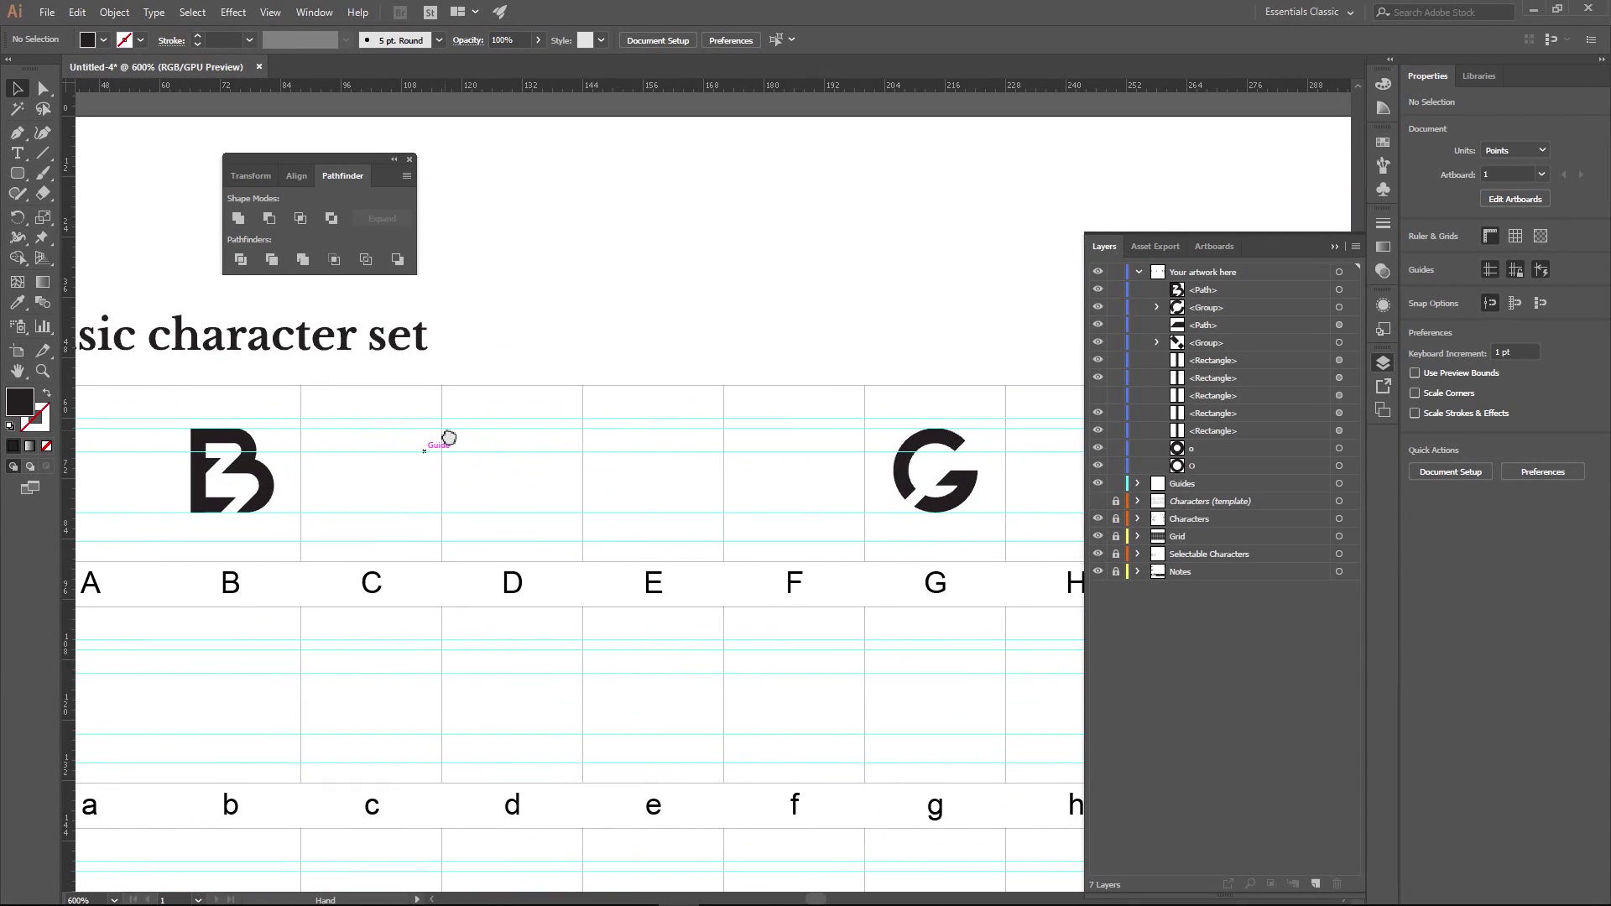
pyautogui.scroll(-1, 727, 410)
pyautogui.moveTo(748, 450); pyautogui.dragTo(524, 447)
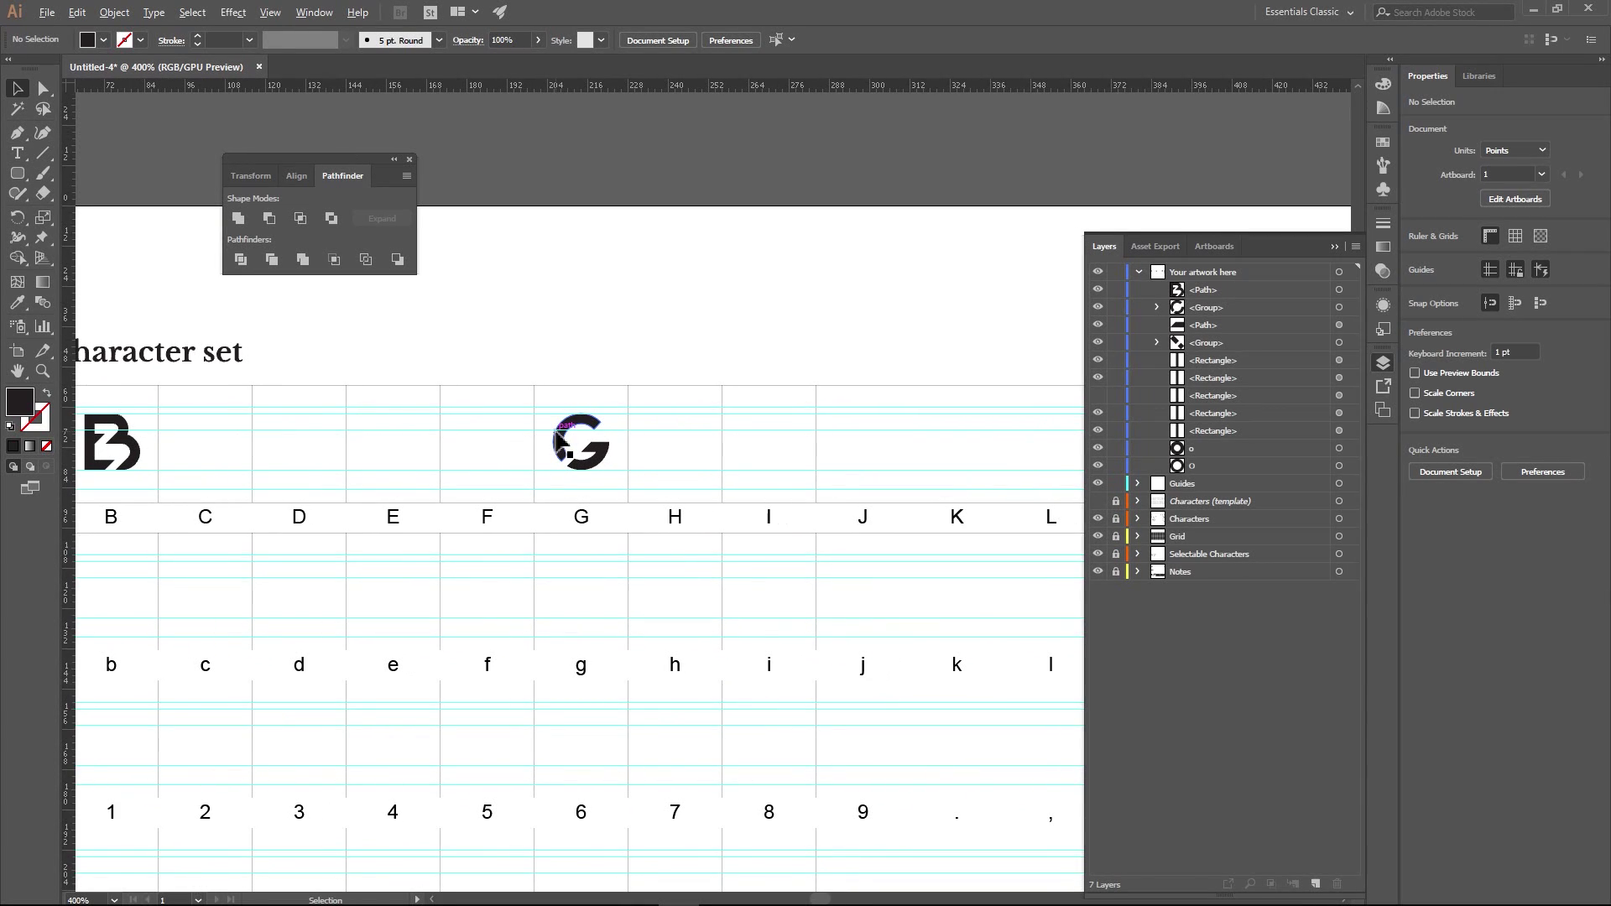
pyautogui.scroll(1, 186, 466)
pyautogui.moveTo(218, 456); pyautogui.dragTo(856, 466)
pyautogui.scroll(3, 762, 476)
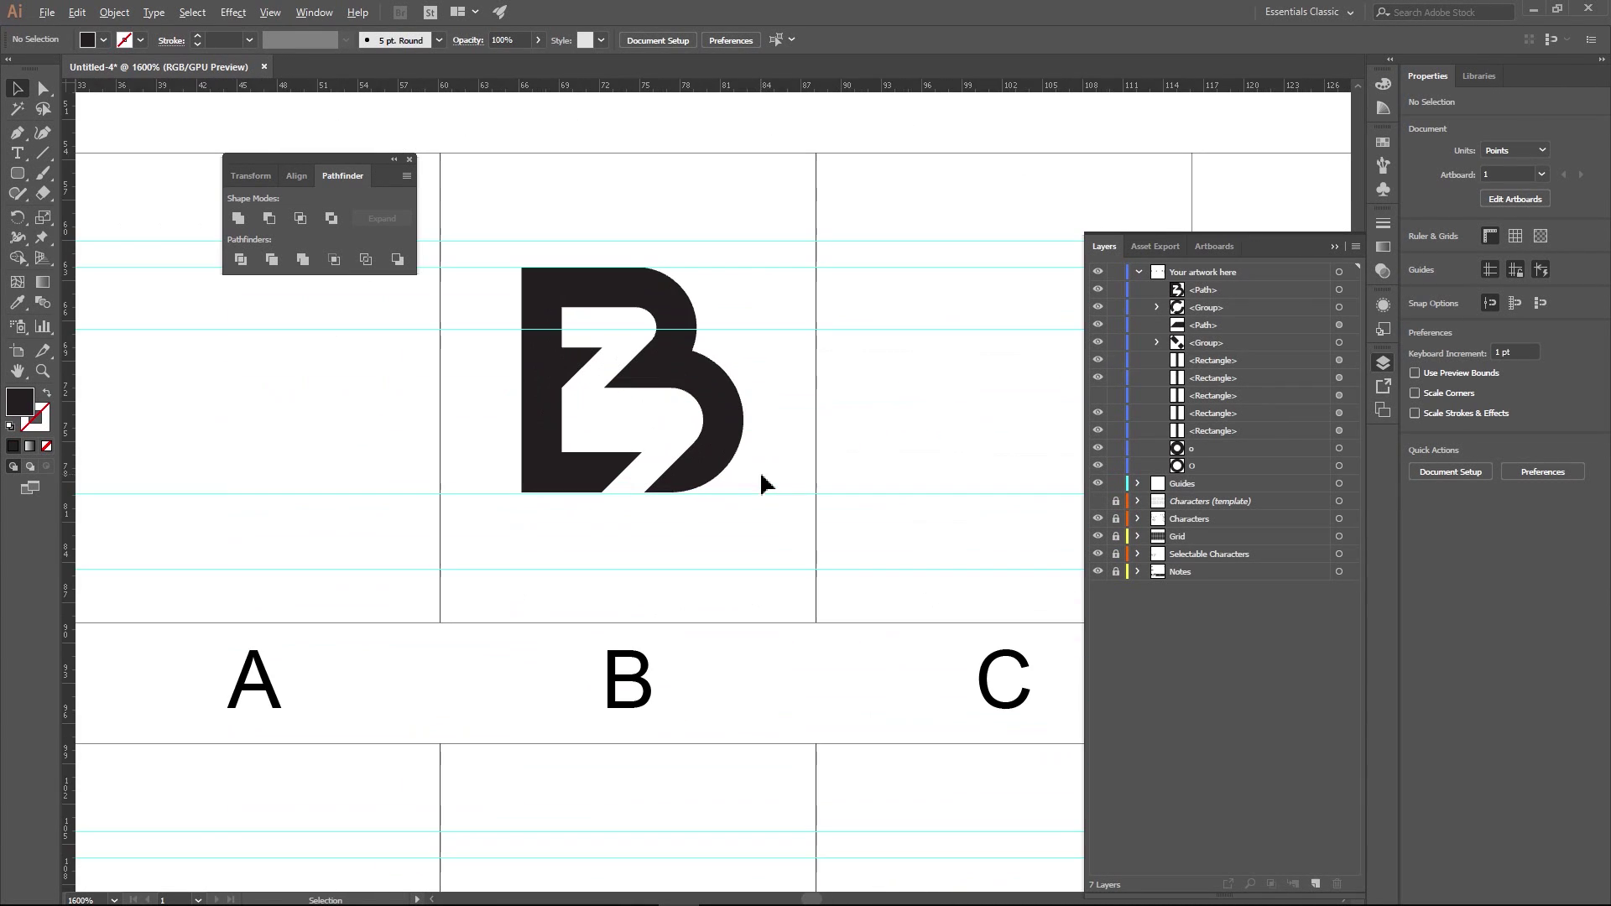
pyautogui.moveTo(462, 409); pyautogui.dragTo(509, 514)
pyautogui.hotkey('ctrl', 'z')
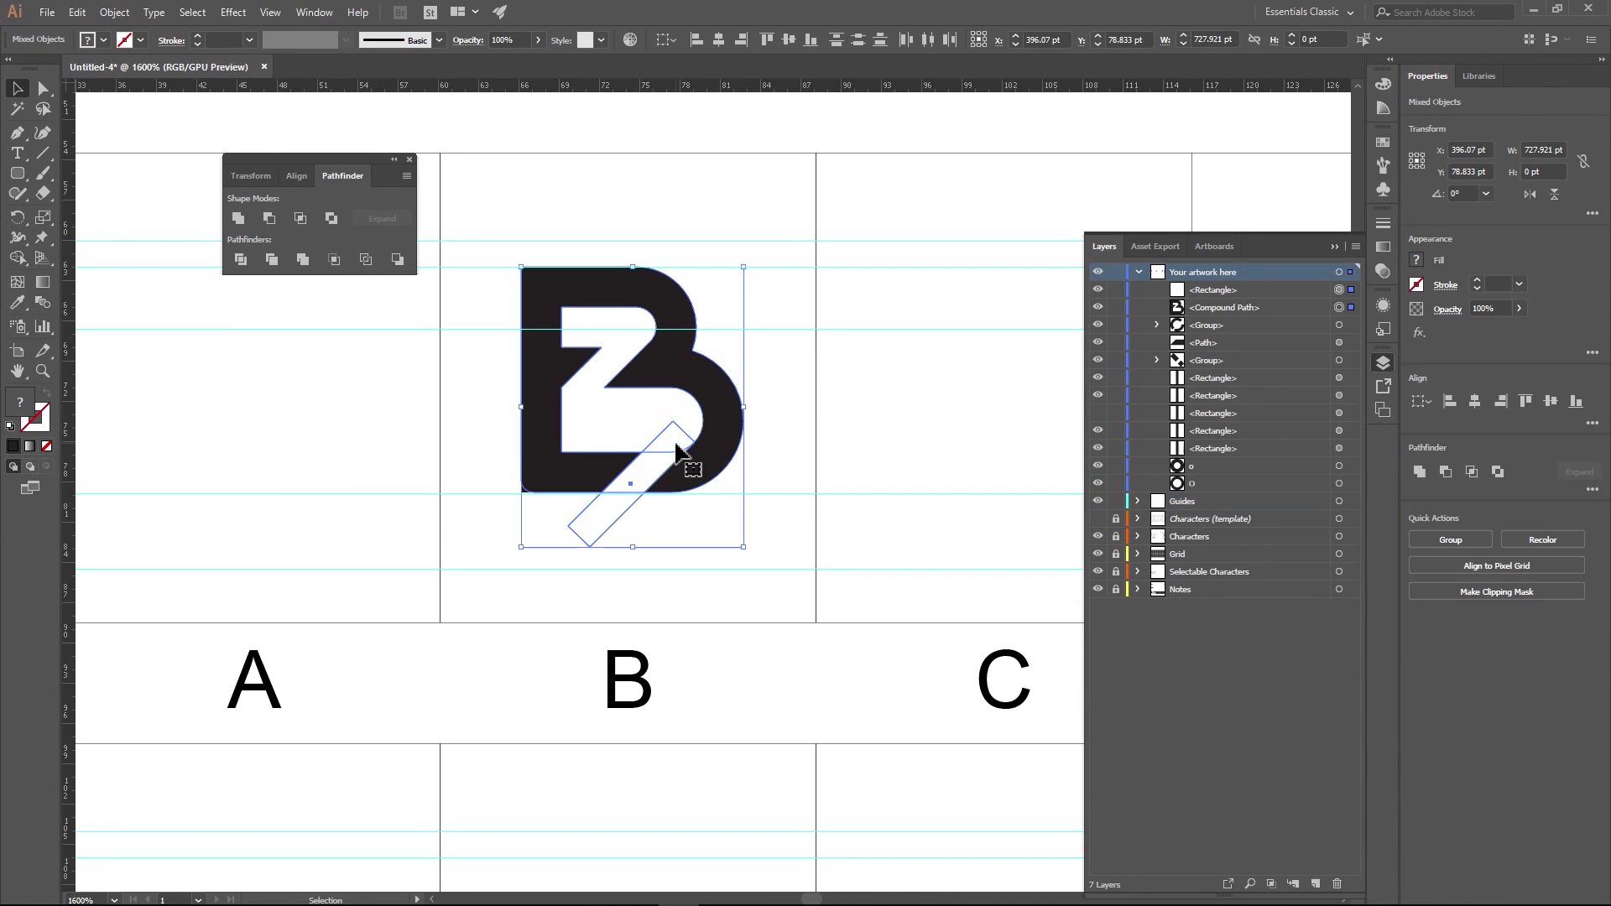
# - Duplicate the white diagonal about 6 pt to the right, and subtract the original from the B to cut its lower gap
pyautogui.click(627, 460)
pyautogui.moveTo(627, 460)
pyautogui.mouseDown()
pyautogui.moveTo(834, 460)
pyautogui.moveTo(629, 460)
pyautogui.mouseUp()
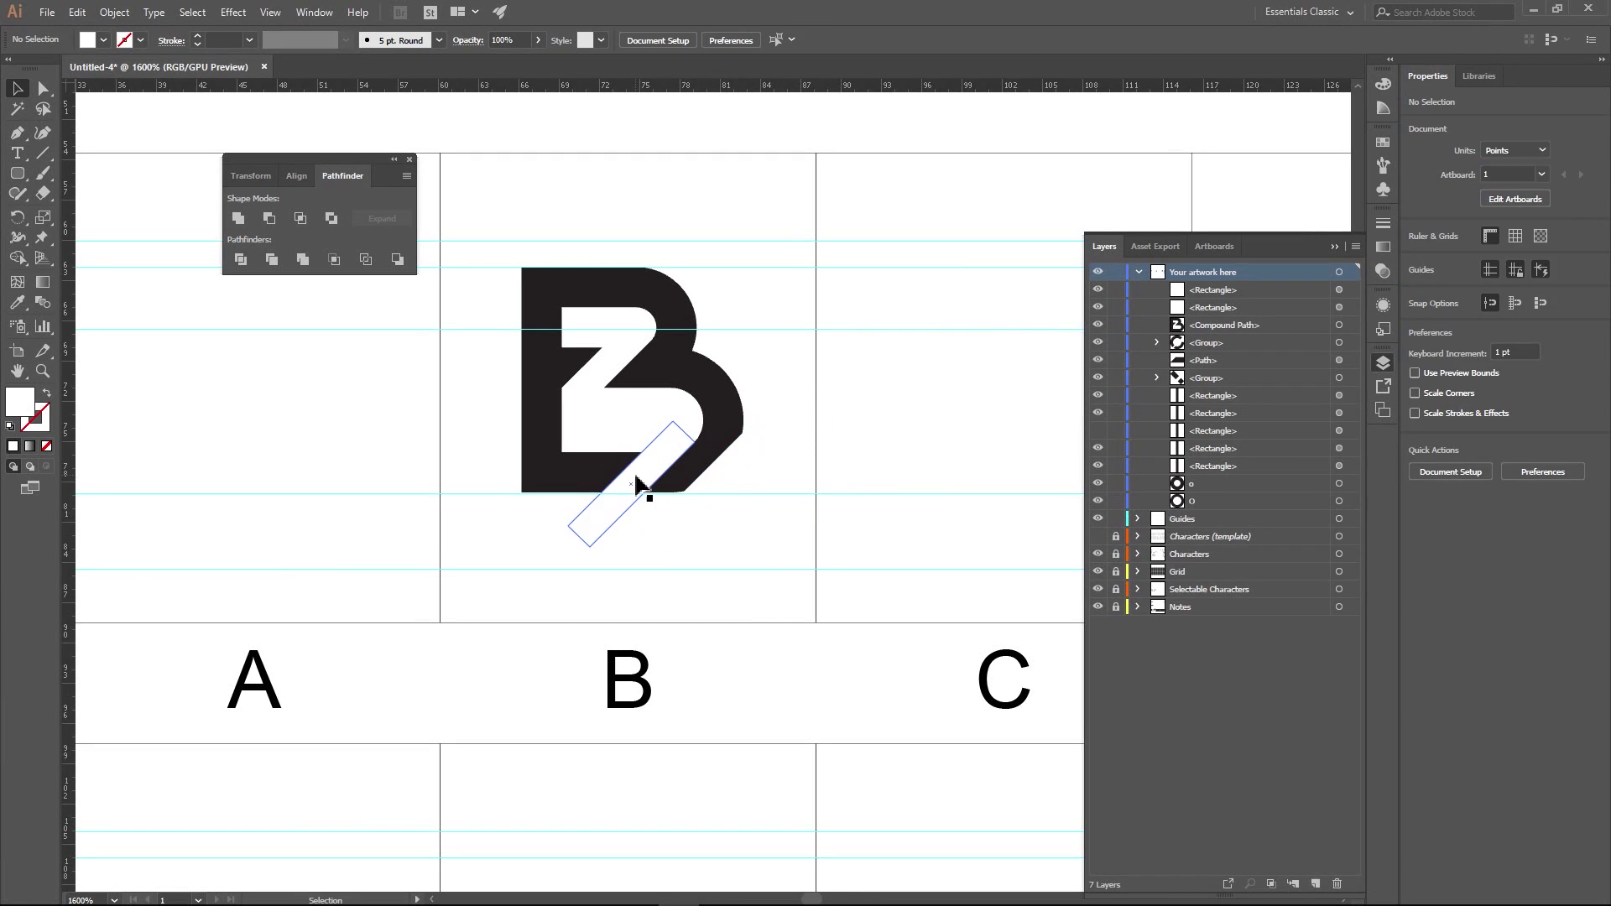
pyautogui.keyDown('shift'); pyautogui.click(728, 424); pyautogui.keyUp('shift')
pyautogui.click(269, 218)
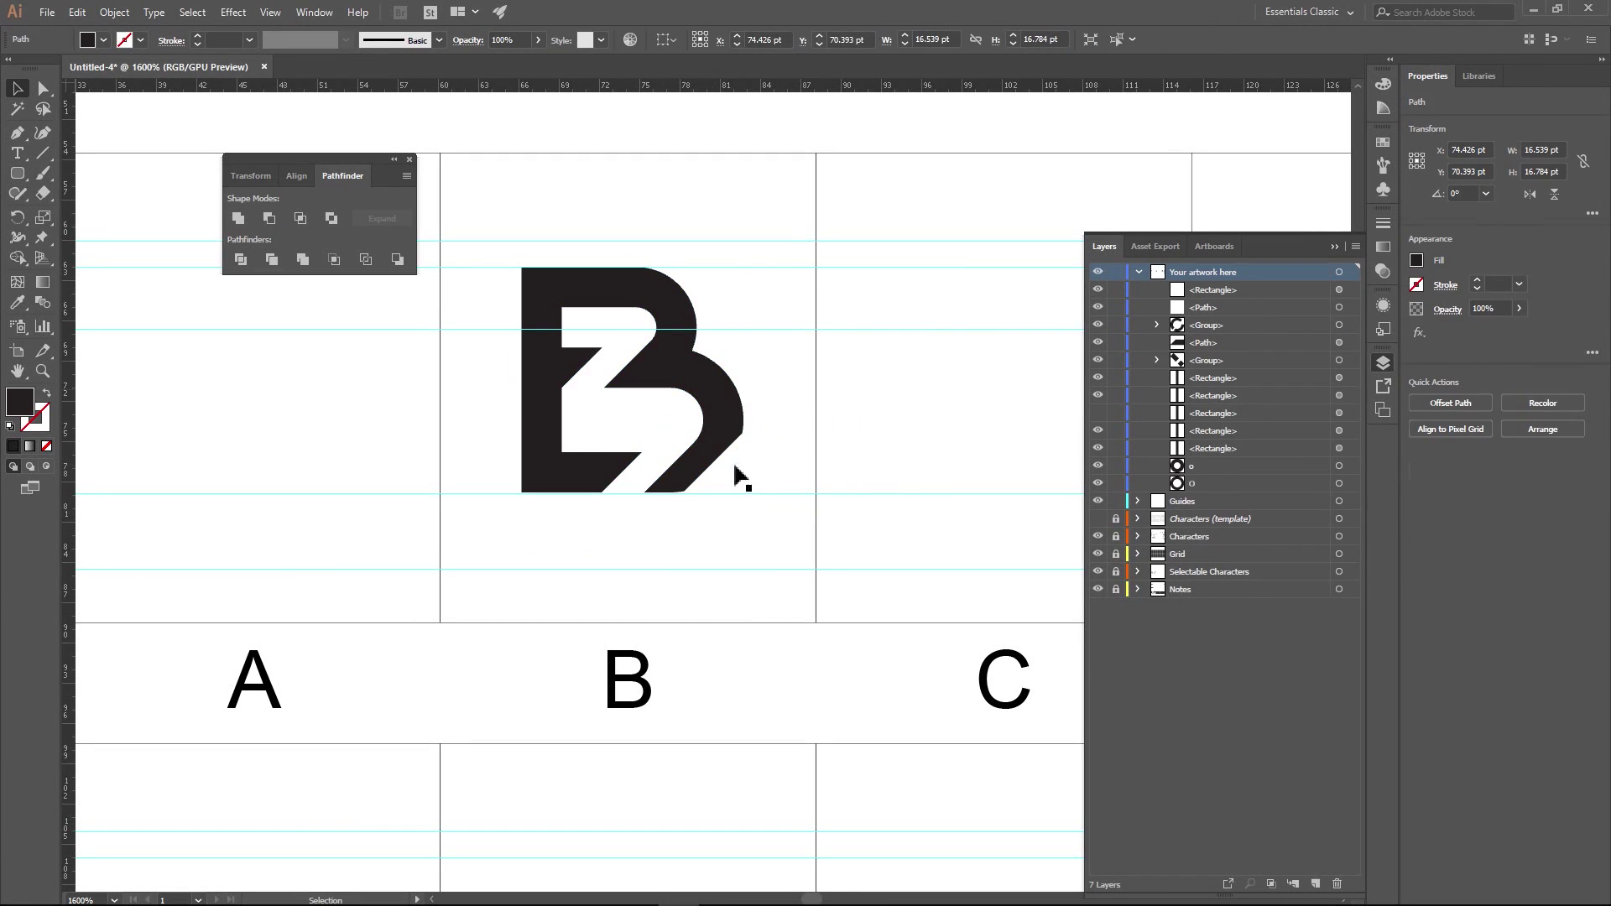
# - Move the spare white diagonal from the B across the character row to the empty space beside the O
pyautogui.click(758, 479)
pyautogui.click(758, 478)
pyautogui.scroll(-5, 788, 471)
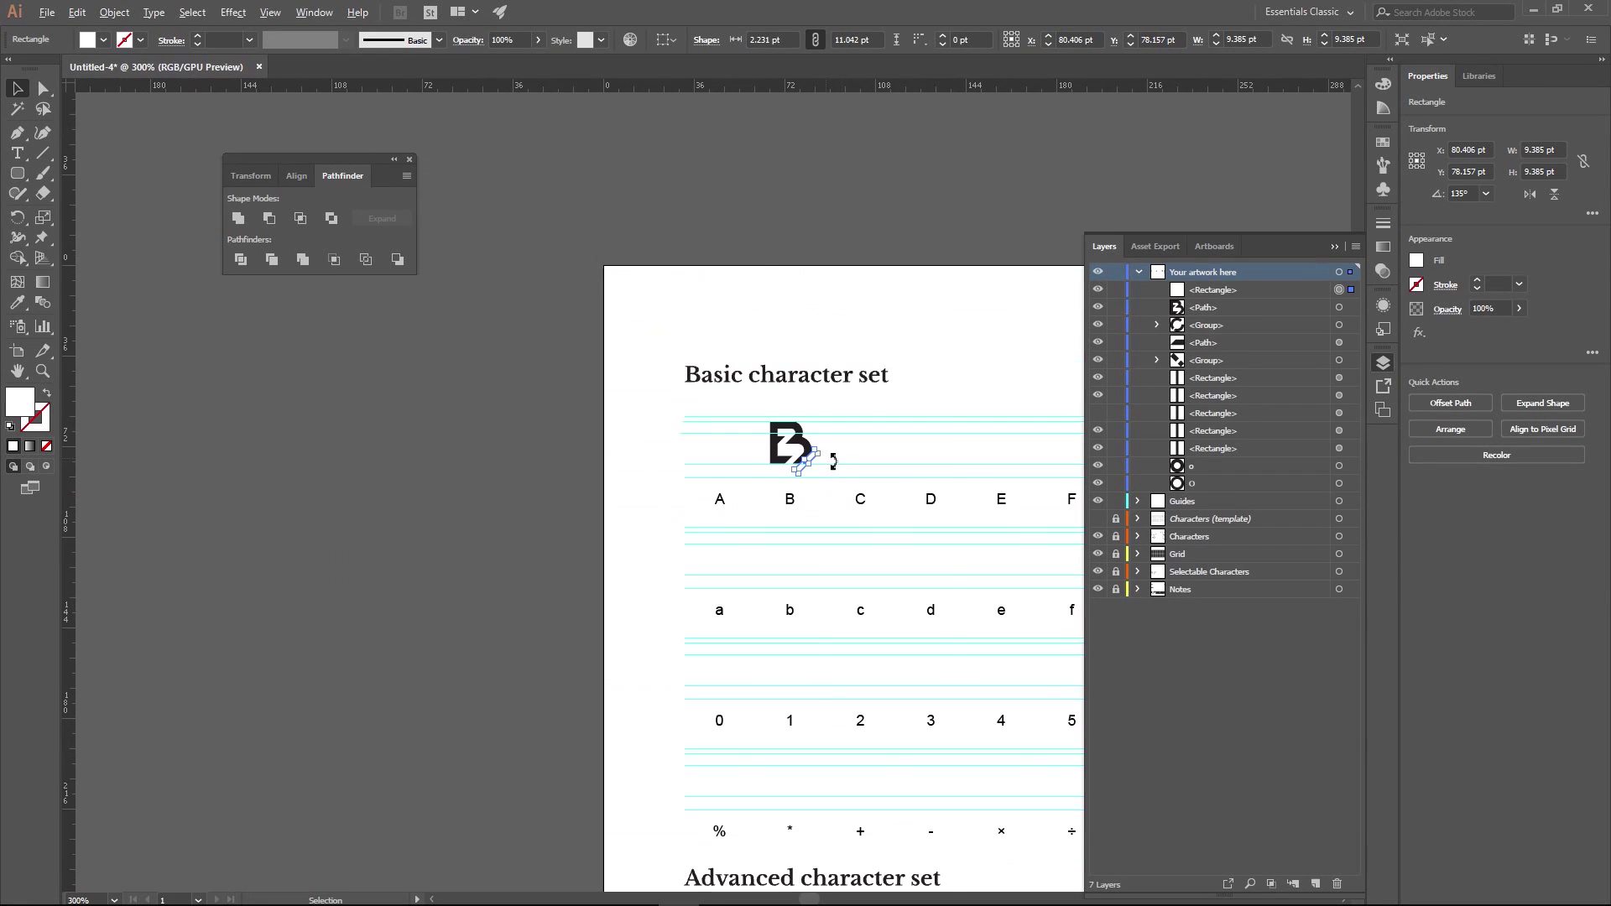
pyautogui.moveTo(904, 489); pyautogui.dragTo(366, 498)
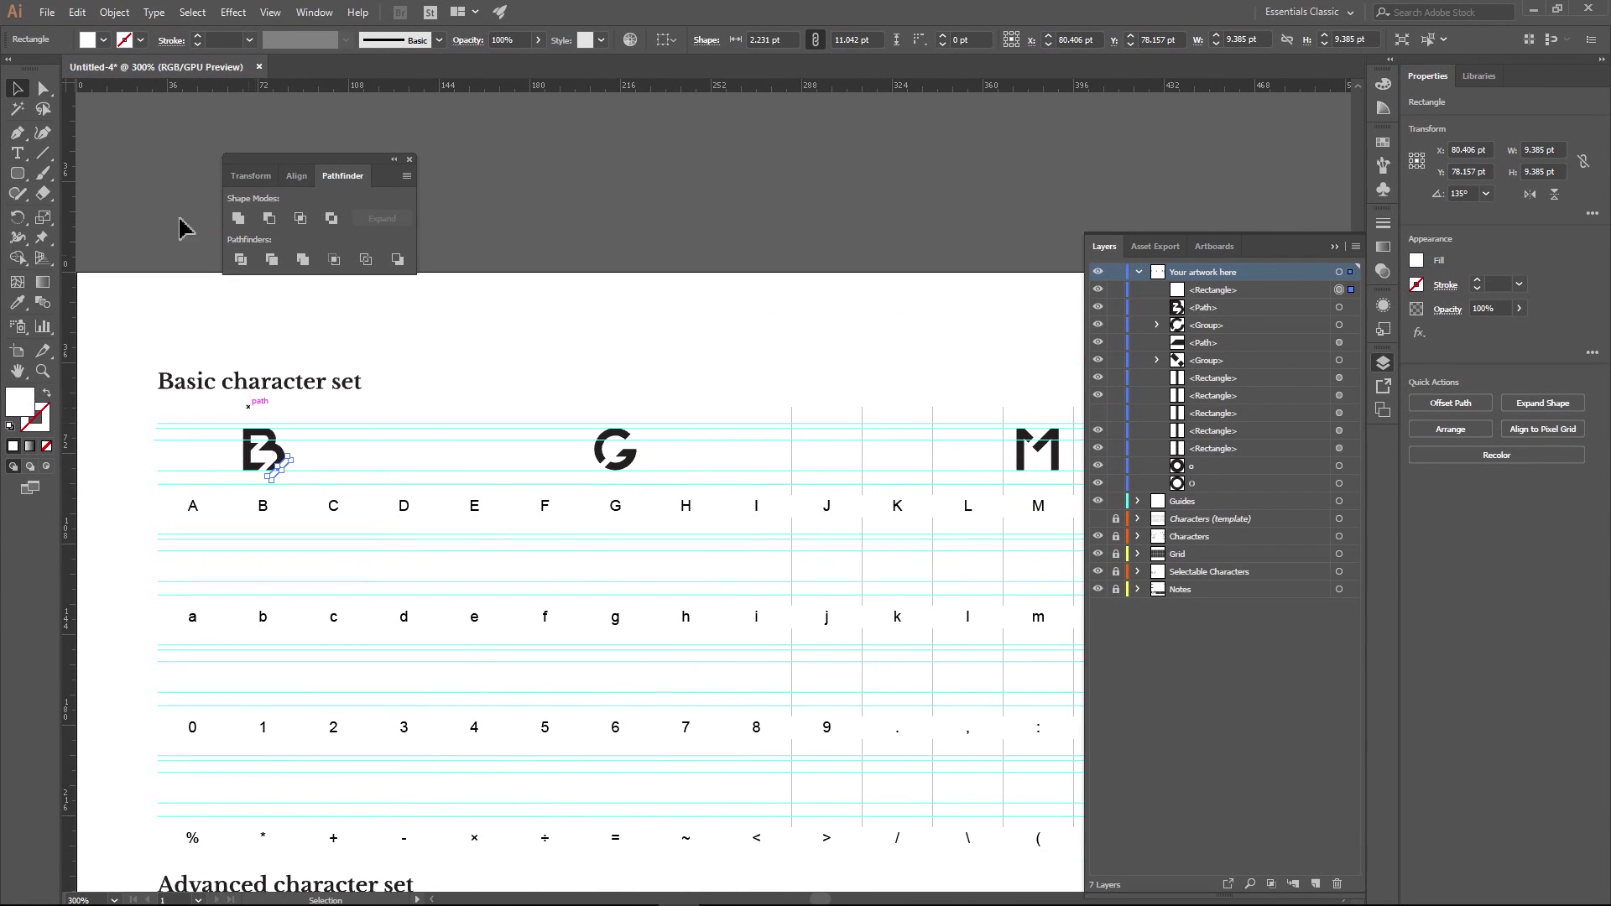
pyautogui.scroll(2, 369, 484)
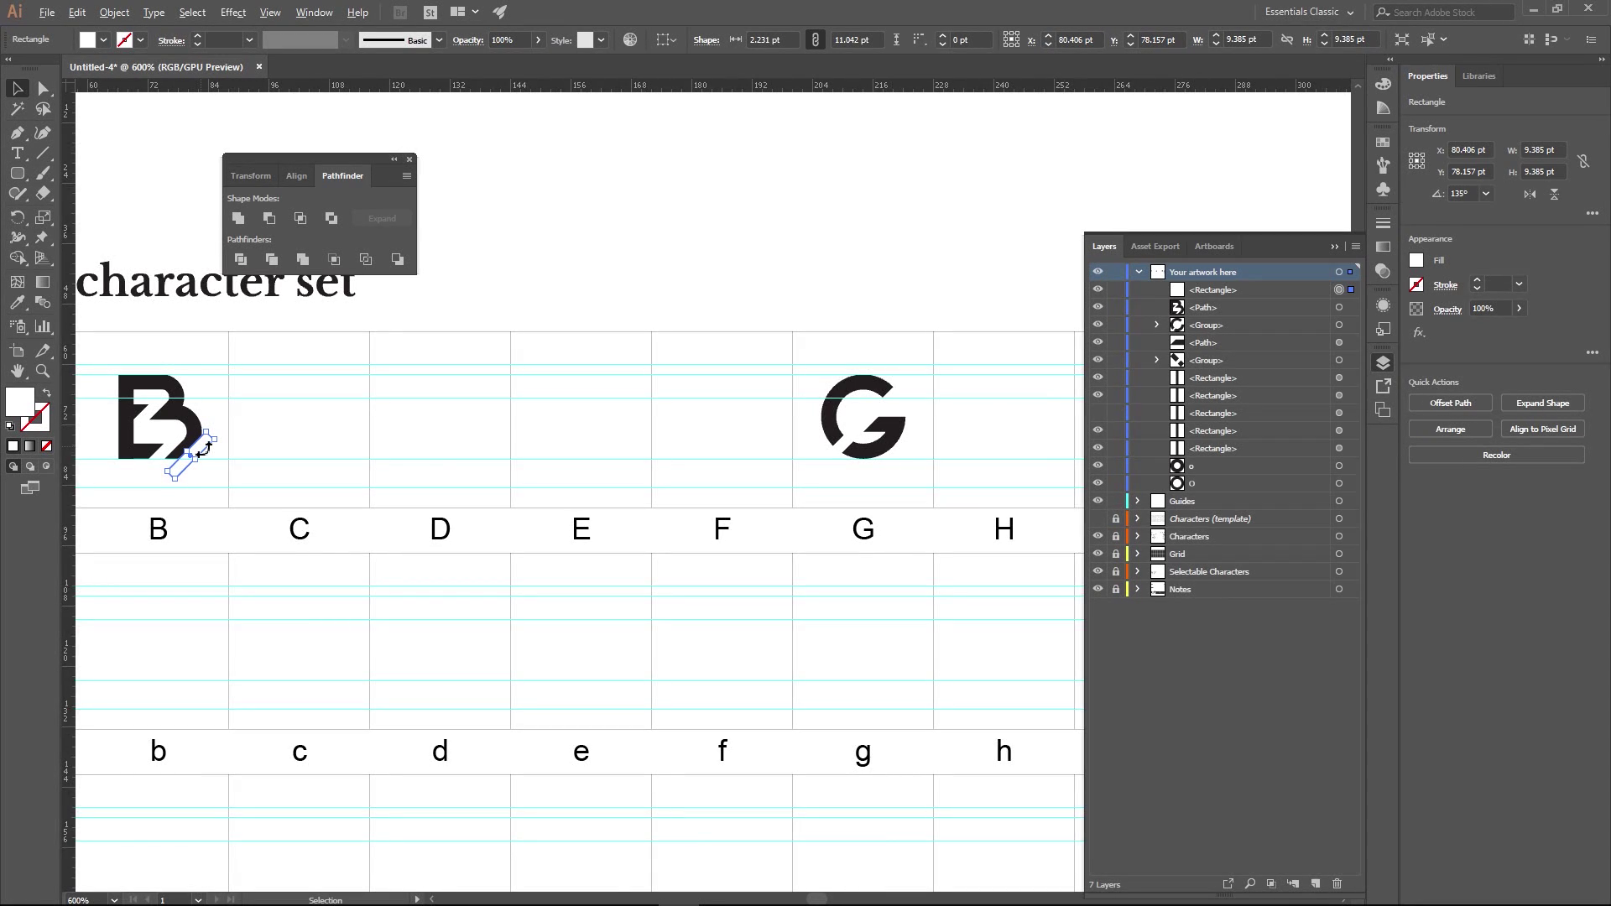
pyautogui.scroll(1, 203, 449)
pyautogui.moveTo(204, 449); pyautogui.dragTo(1334, 162)
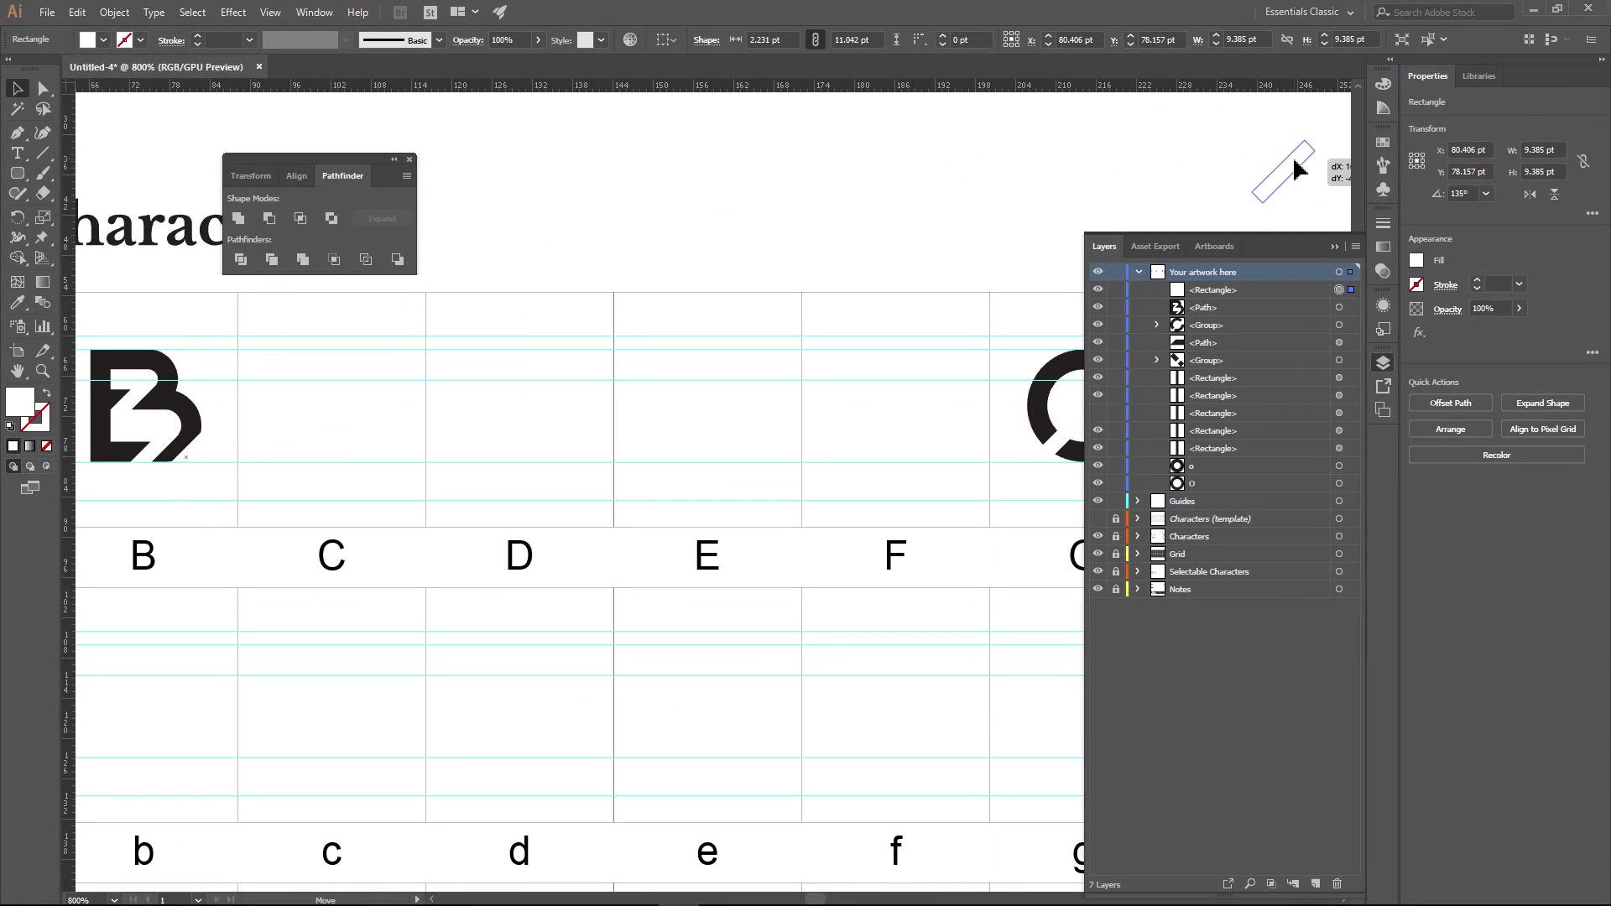
pyautogui.moveTo(1070, 212); pyautogui.dragTo(219, 371)
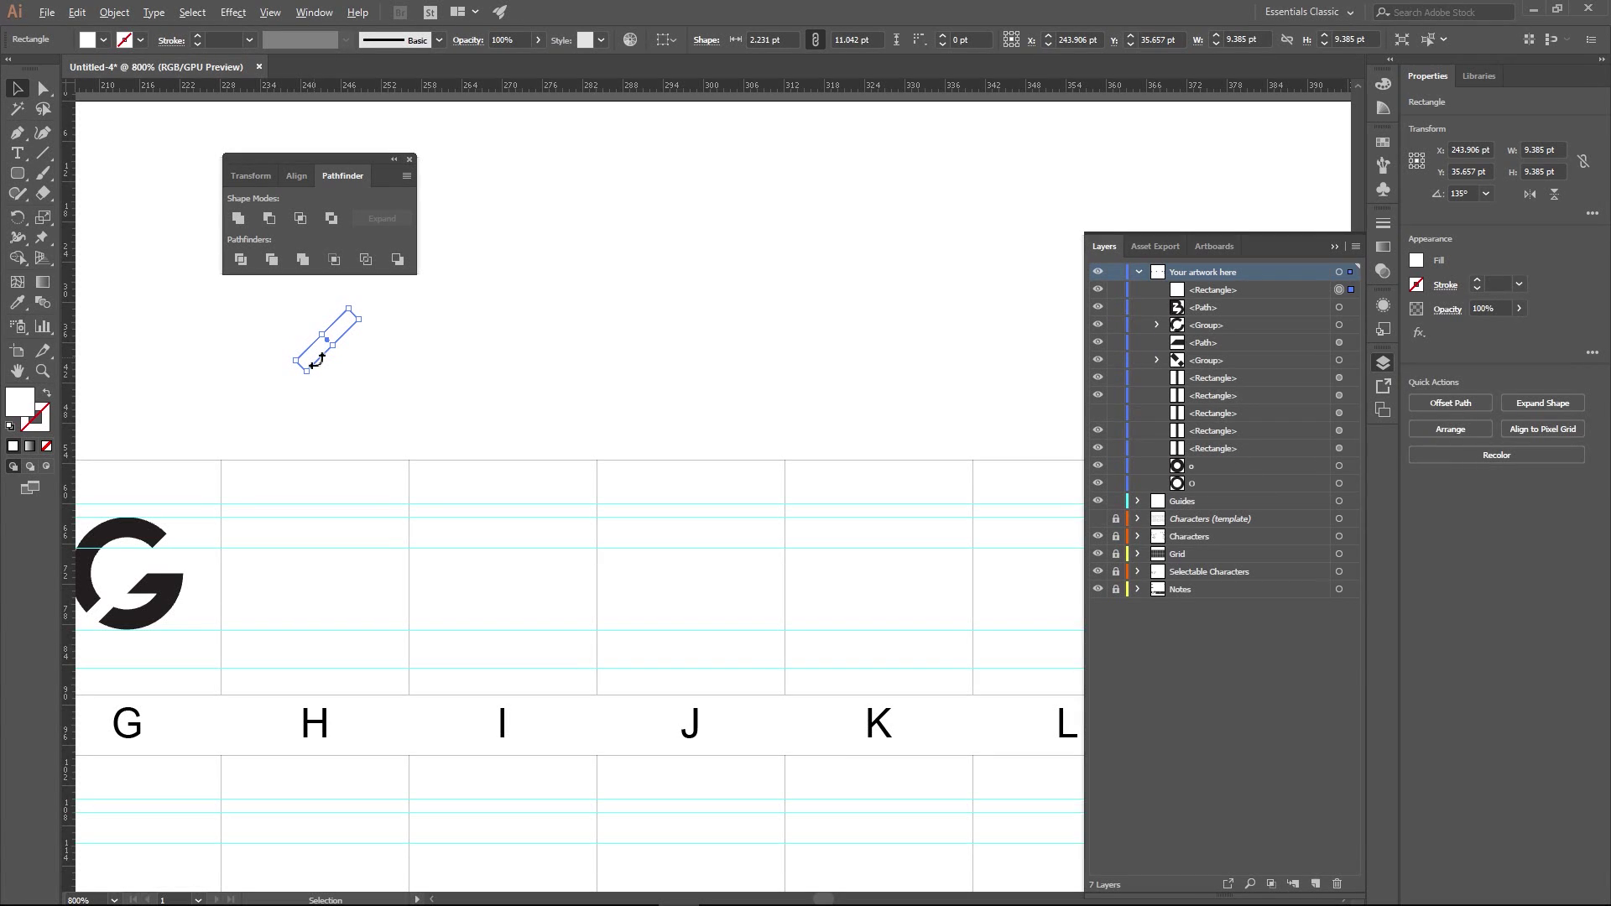
pyautogui.scroll(1, 319, 361)
pyautogui.moveTo(324, 353); pyautogui.dragTo(56, 489)
pyautogui.moveTo(205, 340); pyautogui.dragTo(1049, 438)
pyautogui.moveTo(1014, 540); pyautogui.dragTo(252, 421)
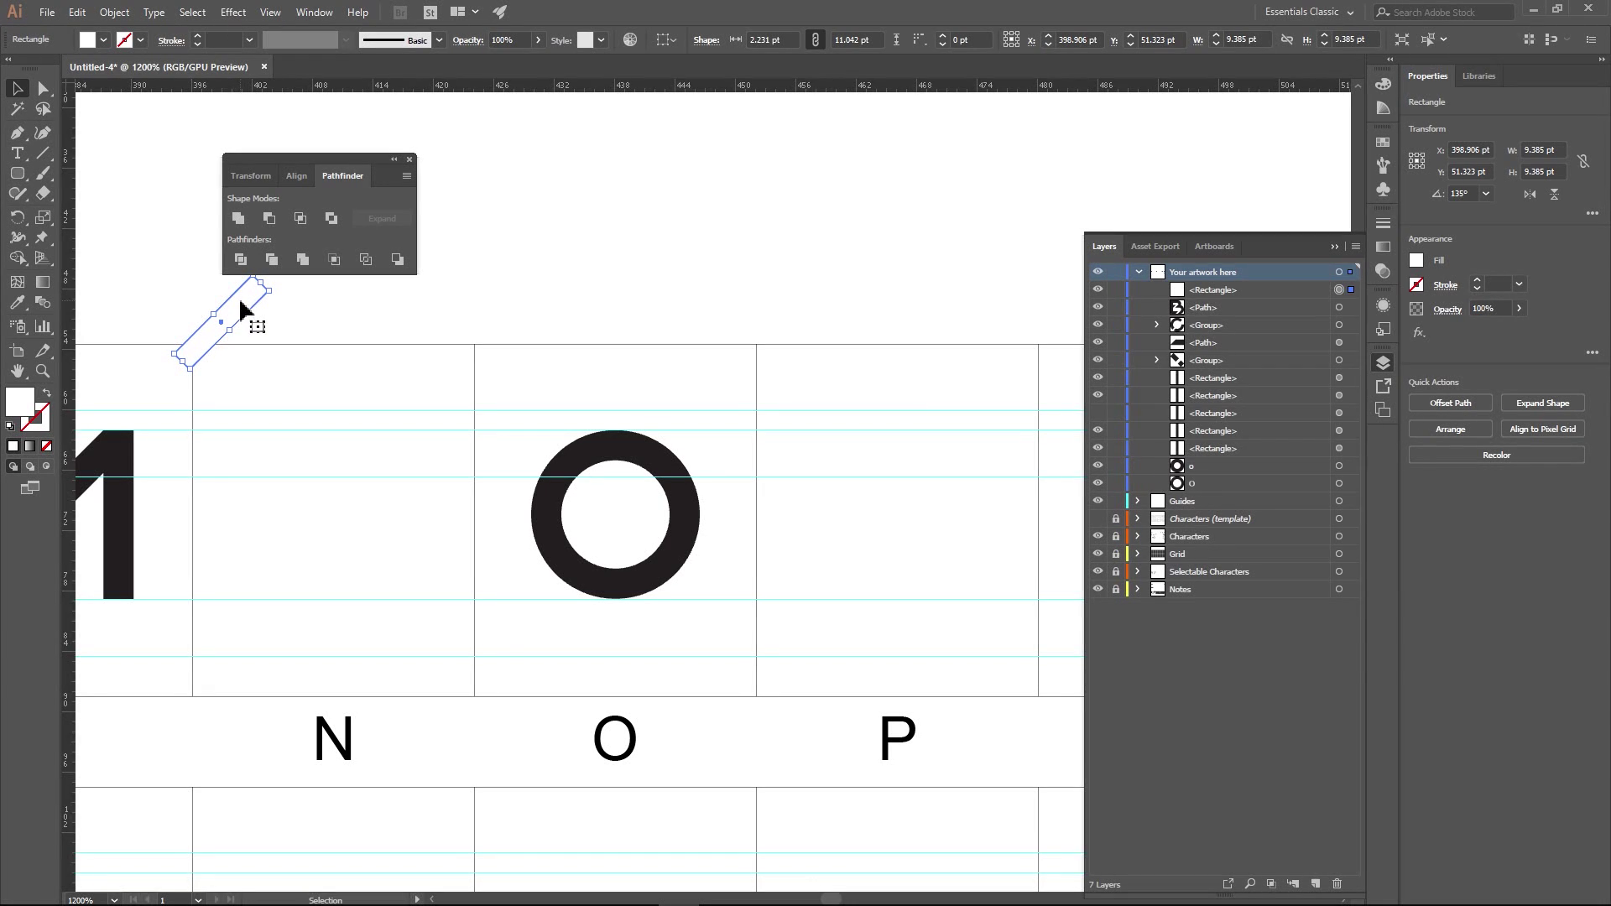
# - Position the white diagonal across the bottom of the uppercase O, with its upper corner meeting the inner circle smoothly
pyautogui.moveTo(242, 310); pyautogui.dragTo(813, 576)
pyautogui.scroll(4, 702, 598)
pyautogui.moveTo(619, 461); pyautogui.dragTo(612, 496)
pyautogui.hotkey('ctrl', 'shift', 'a')
pyautogui.click(678, 351)
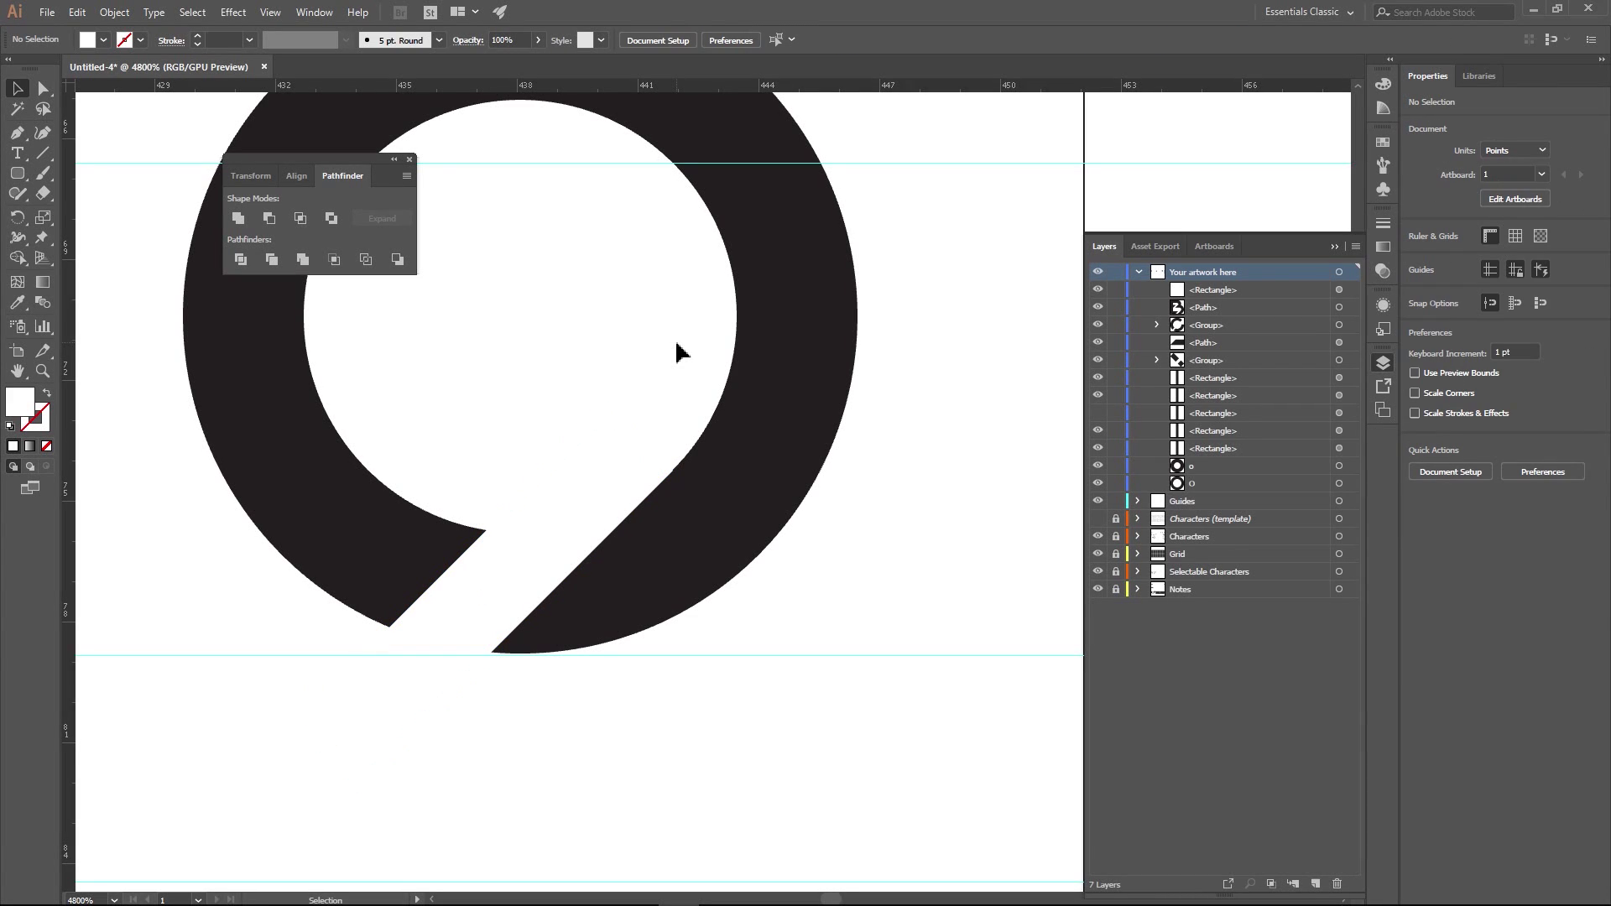
pyautogui.scroll(3, 626, 529)
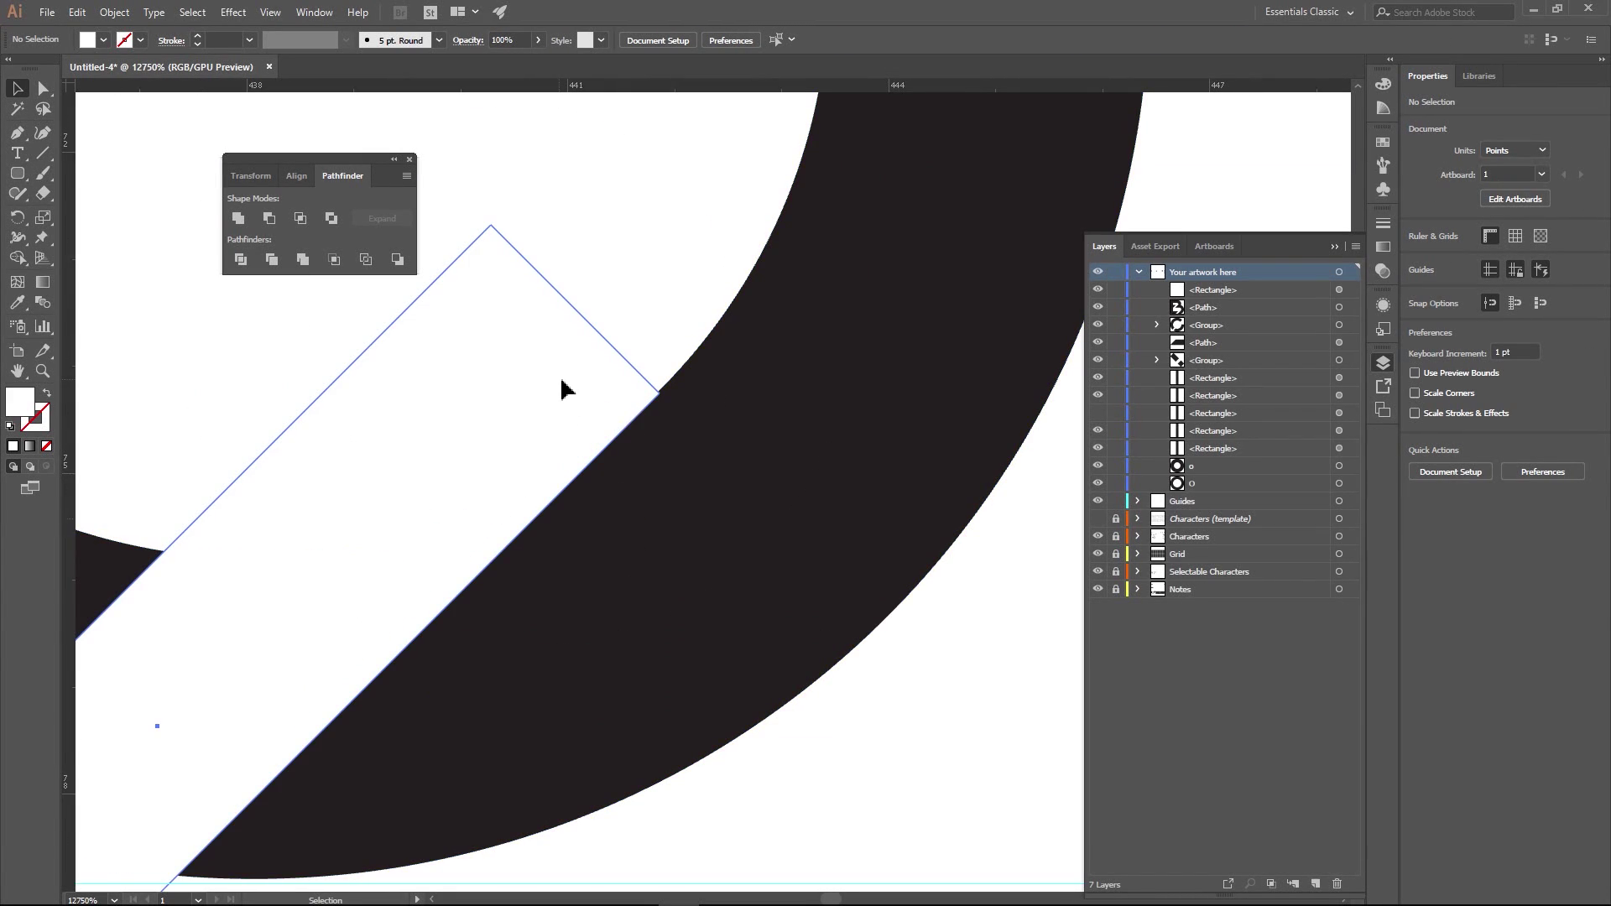
pyautogui.moveTo(565, 383); pyautogui.dragTo(558, 386)
pyautogui.click(662, 352)
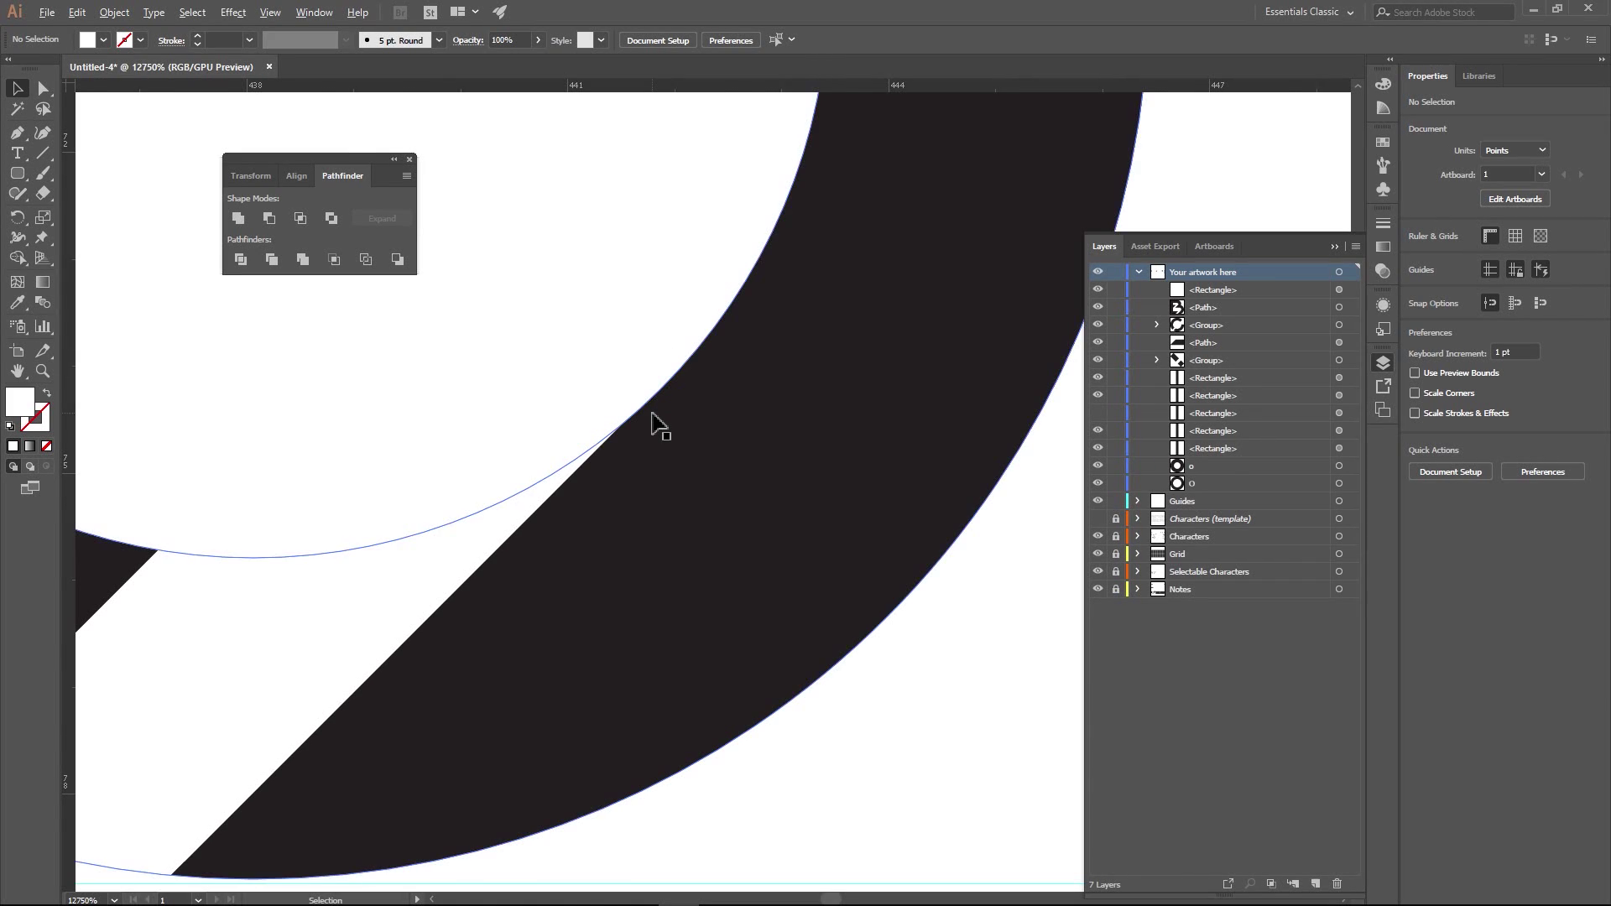
# - Subtract the white diagonal from the uppercase O to cut a gap through the bottom of its ring
pyautogui.scroll(-6, 655, 421)
pyautogui.click(696, 425)
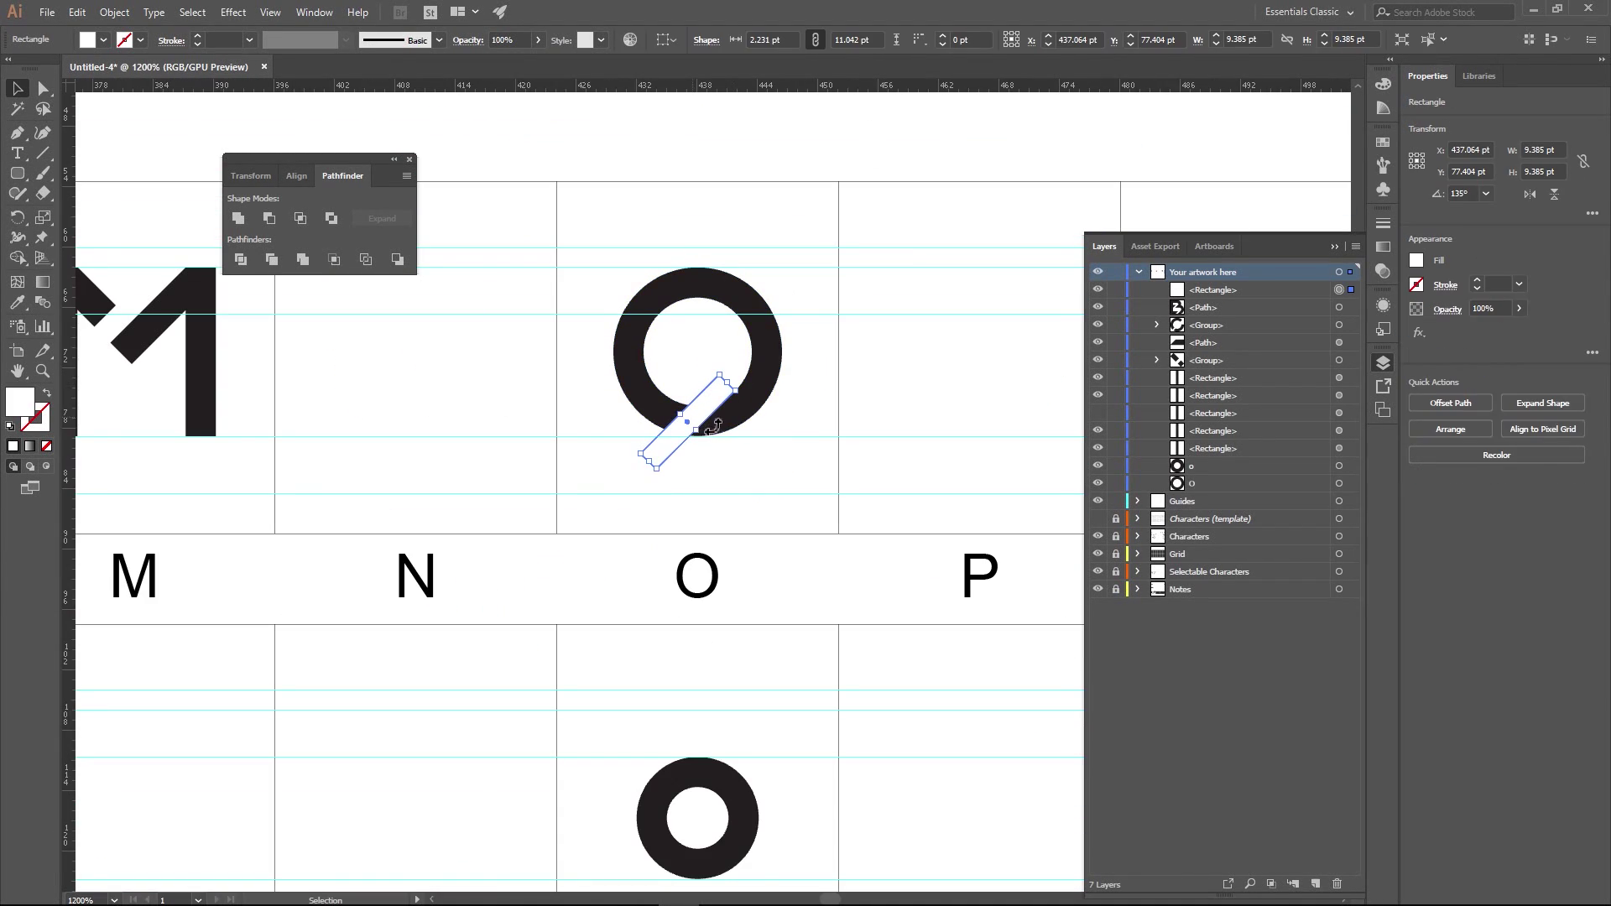
pyautogui.keyDown('shift'); pyautogui.click(642, 313); pyautogui.keyUp('shift')
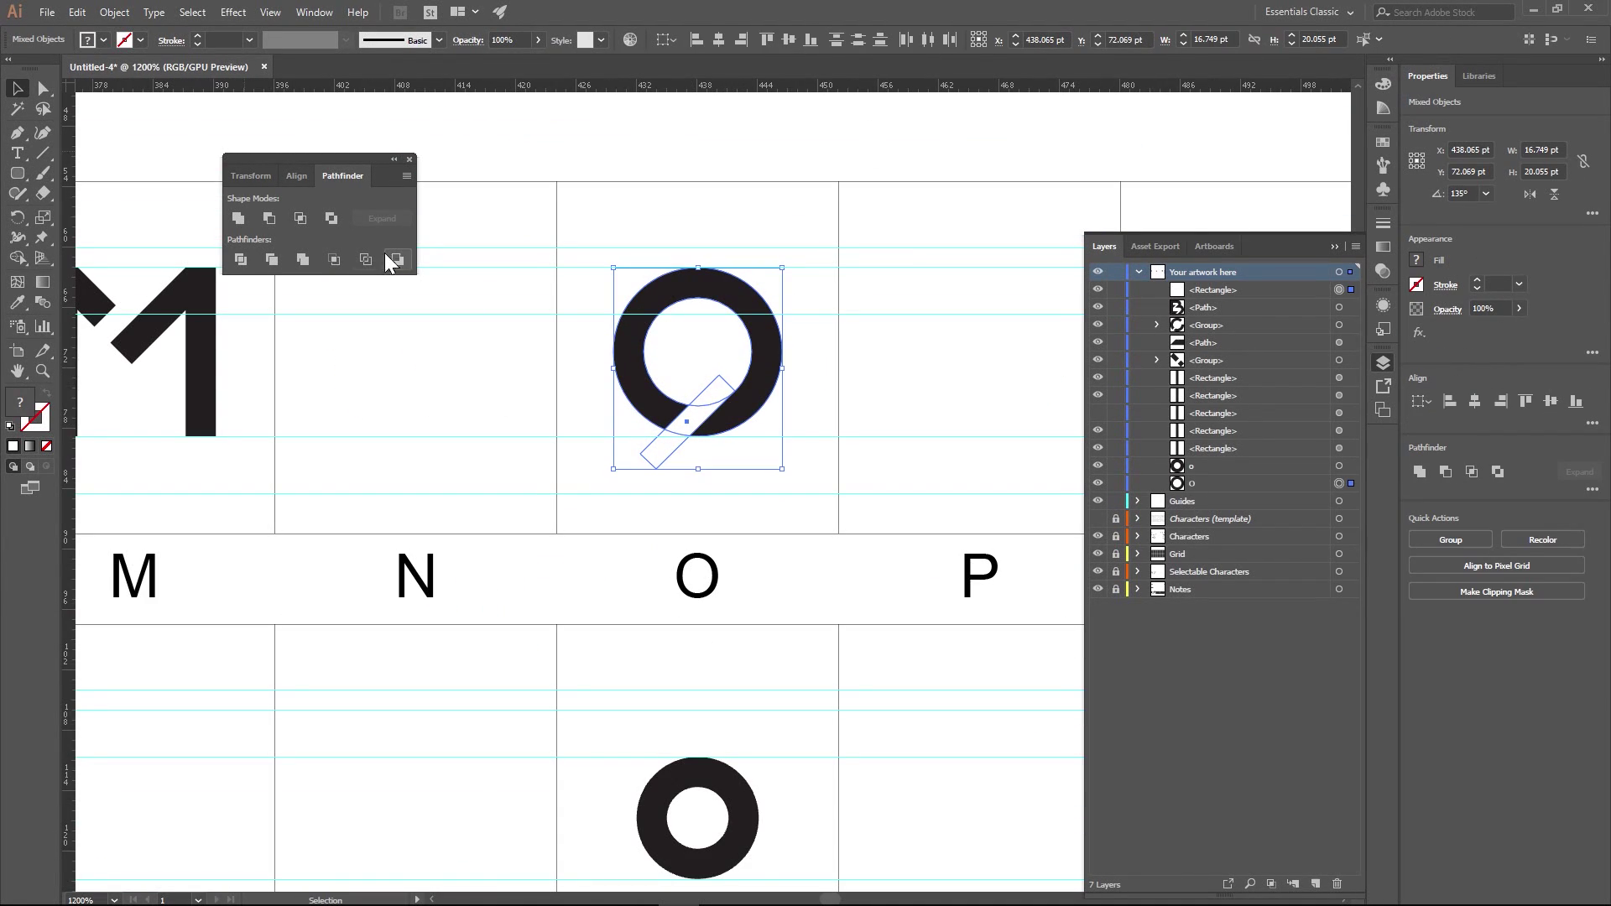
pyautogui.click(269, 218)
# - Rename the finished B letterform's path in the layer list as B
pyautogui.scroll(-5, 453, 400)
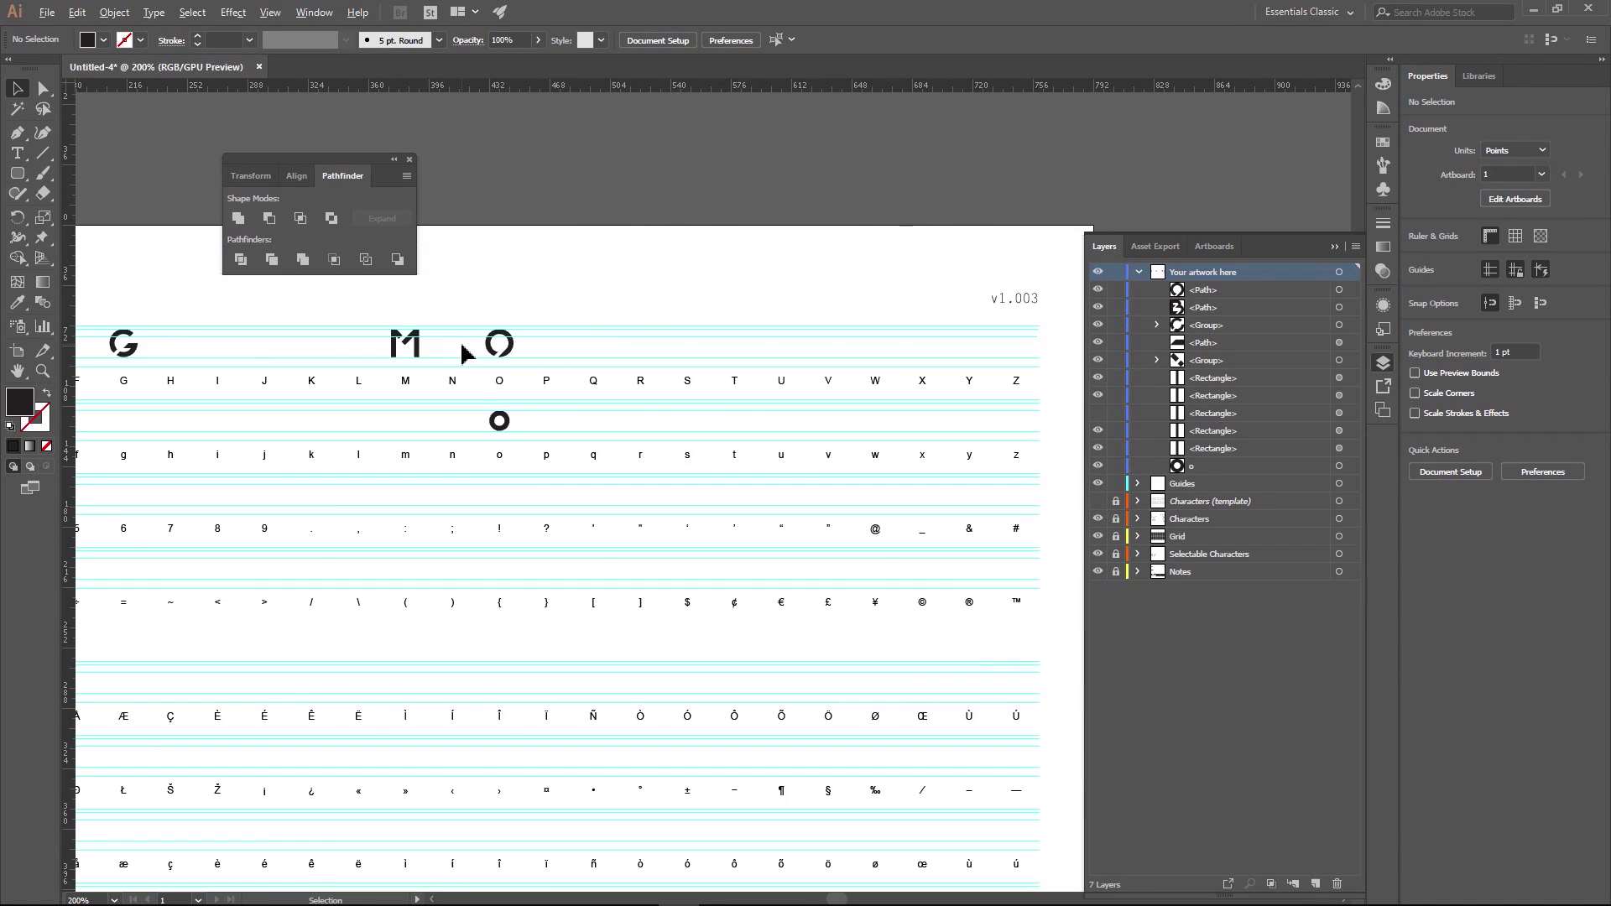
pyautogui.moveTo(460, 349); pyautogui.dragTo(717, 462)
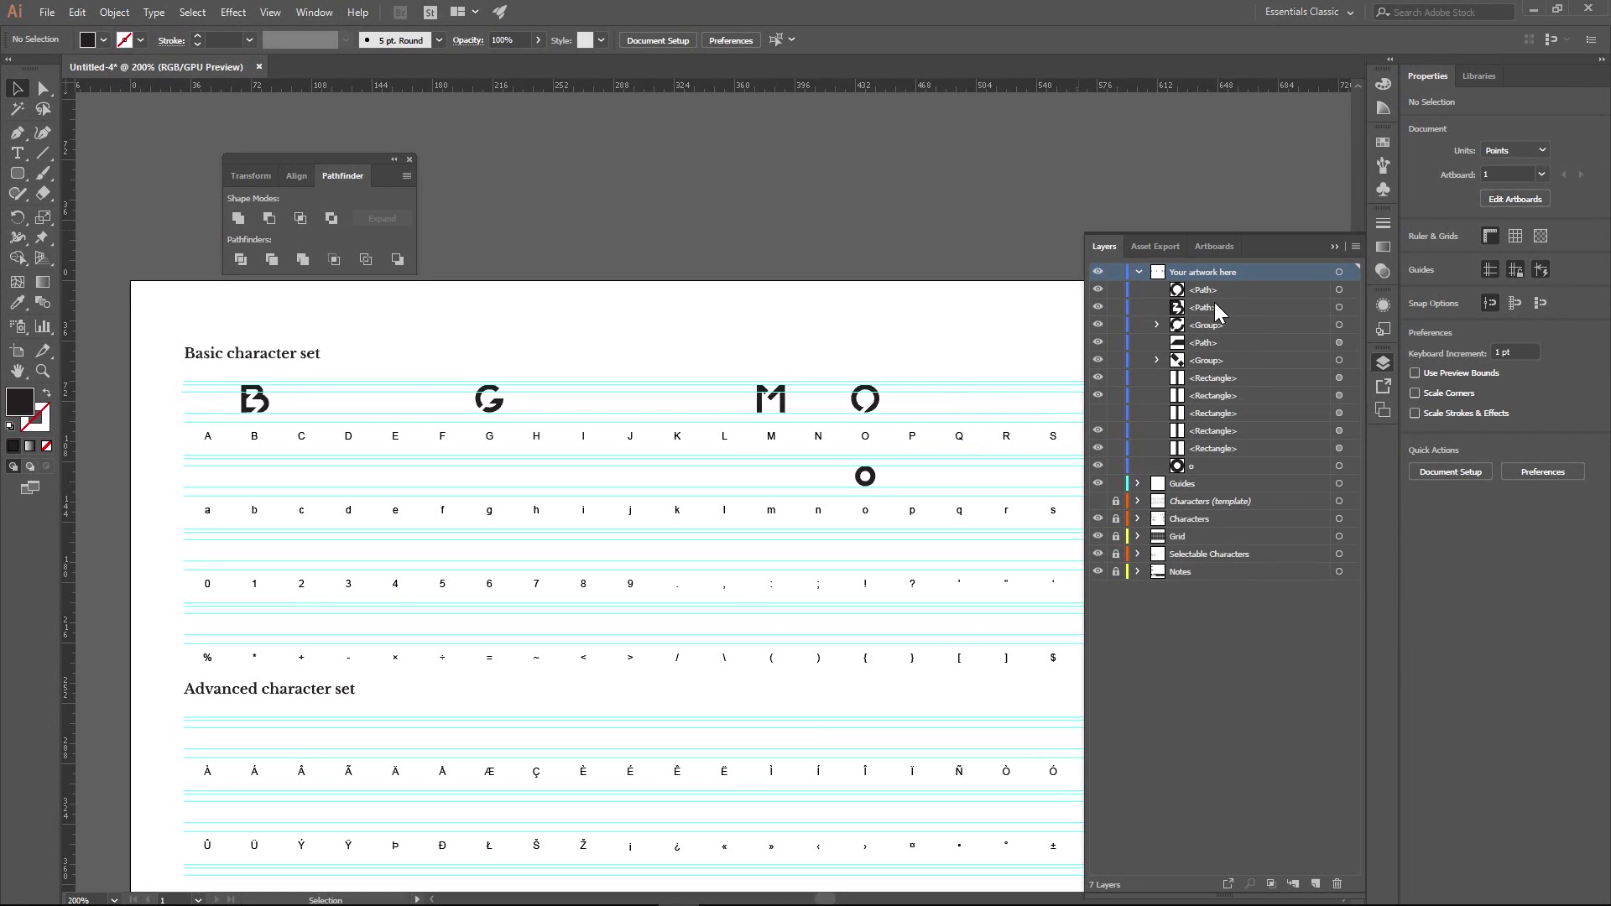
pyautogui.click(261, 406)
pyautogui.scroll(5, 270, 409)
pyautogui.hscroll(-3, 270, 409)
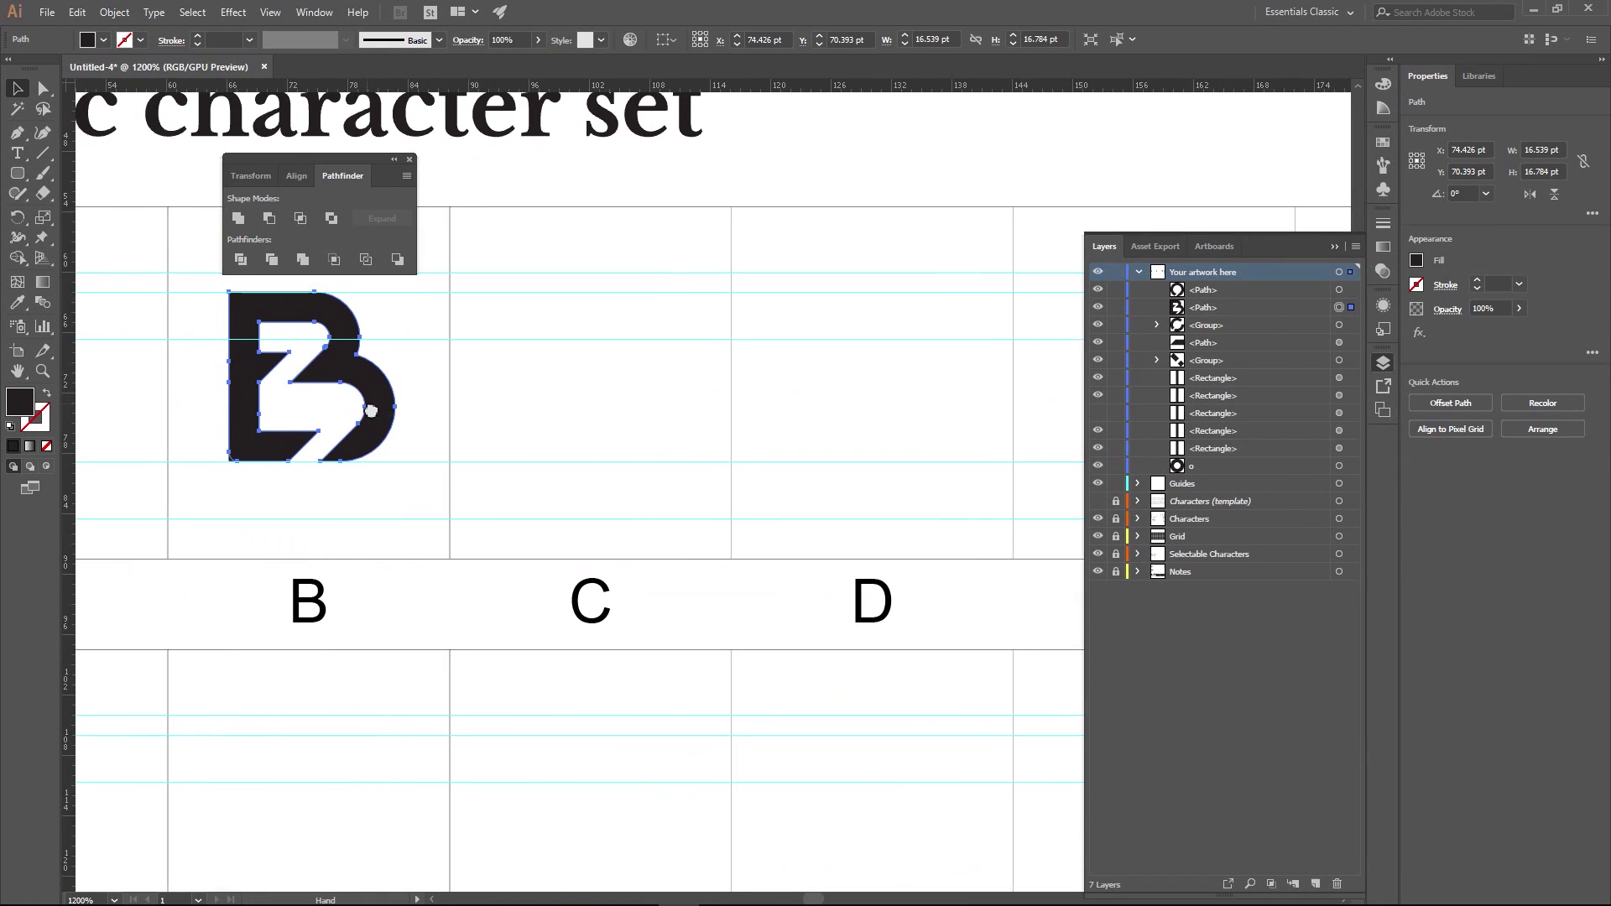
pyautogui.doubleClick(1205, 308)
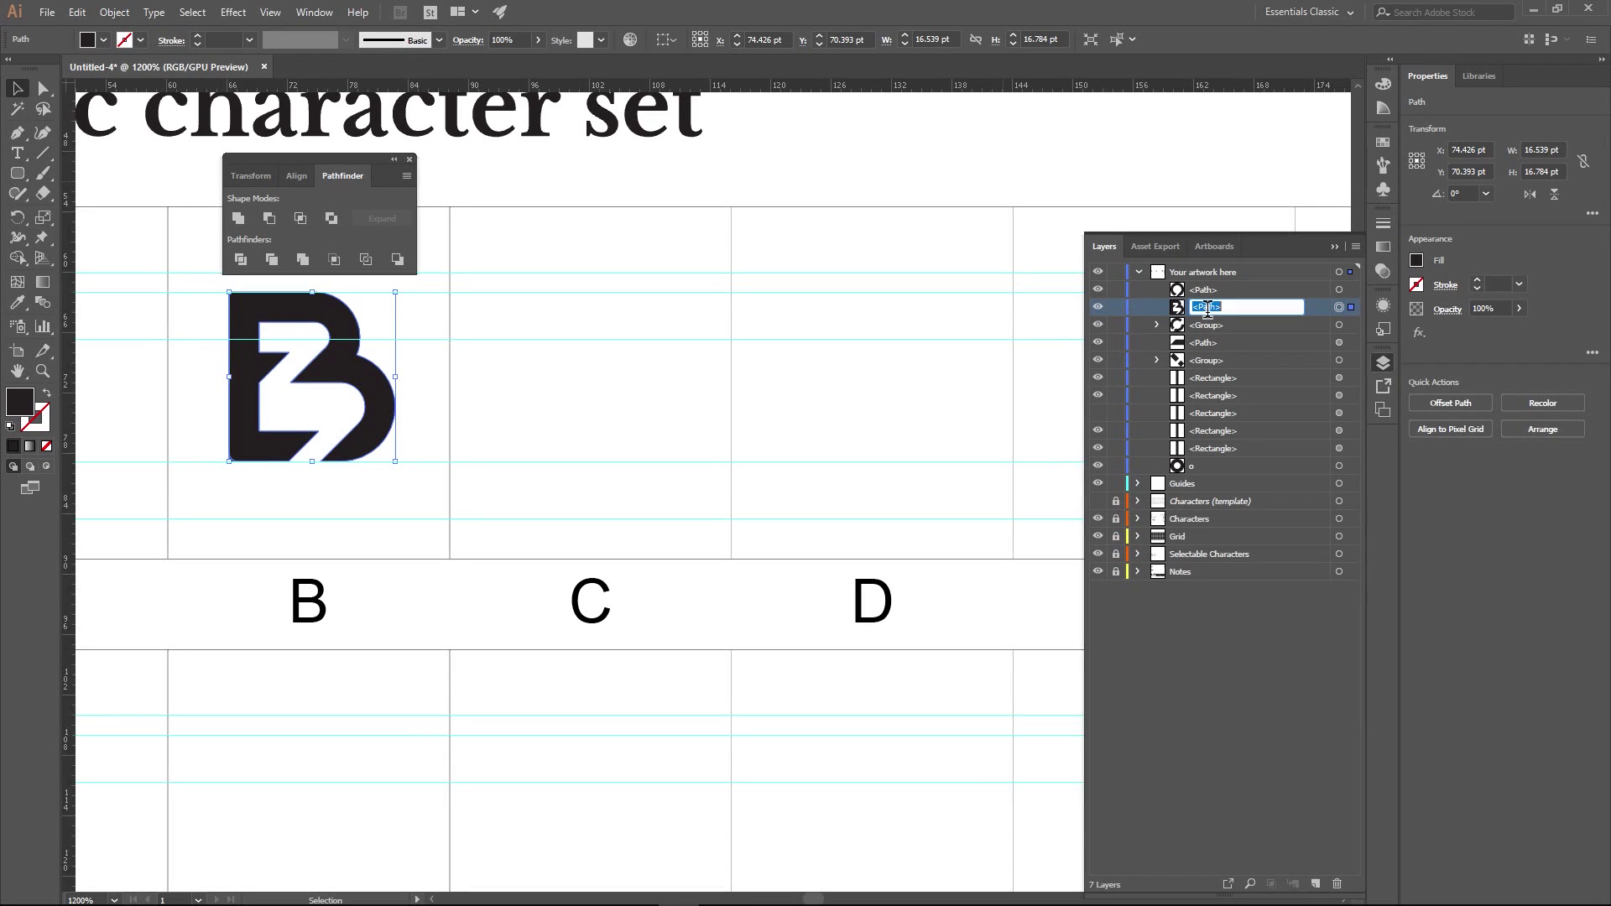
pyautogui.write('B')
pyautogui.press('Return')
# - Unite the G's ring pieces and its crossbar into a single letterform with the Pathfinder
pyautogui.scroll(-2, 655, 352)
pyautogui.moveTo(766, 414); pyautogui.dragTo(295, 460)
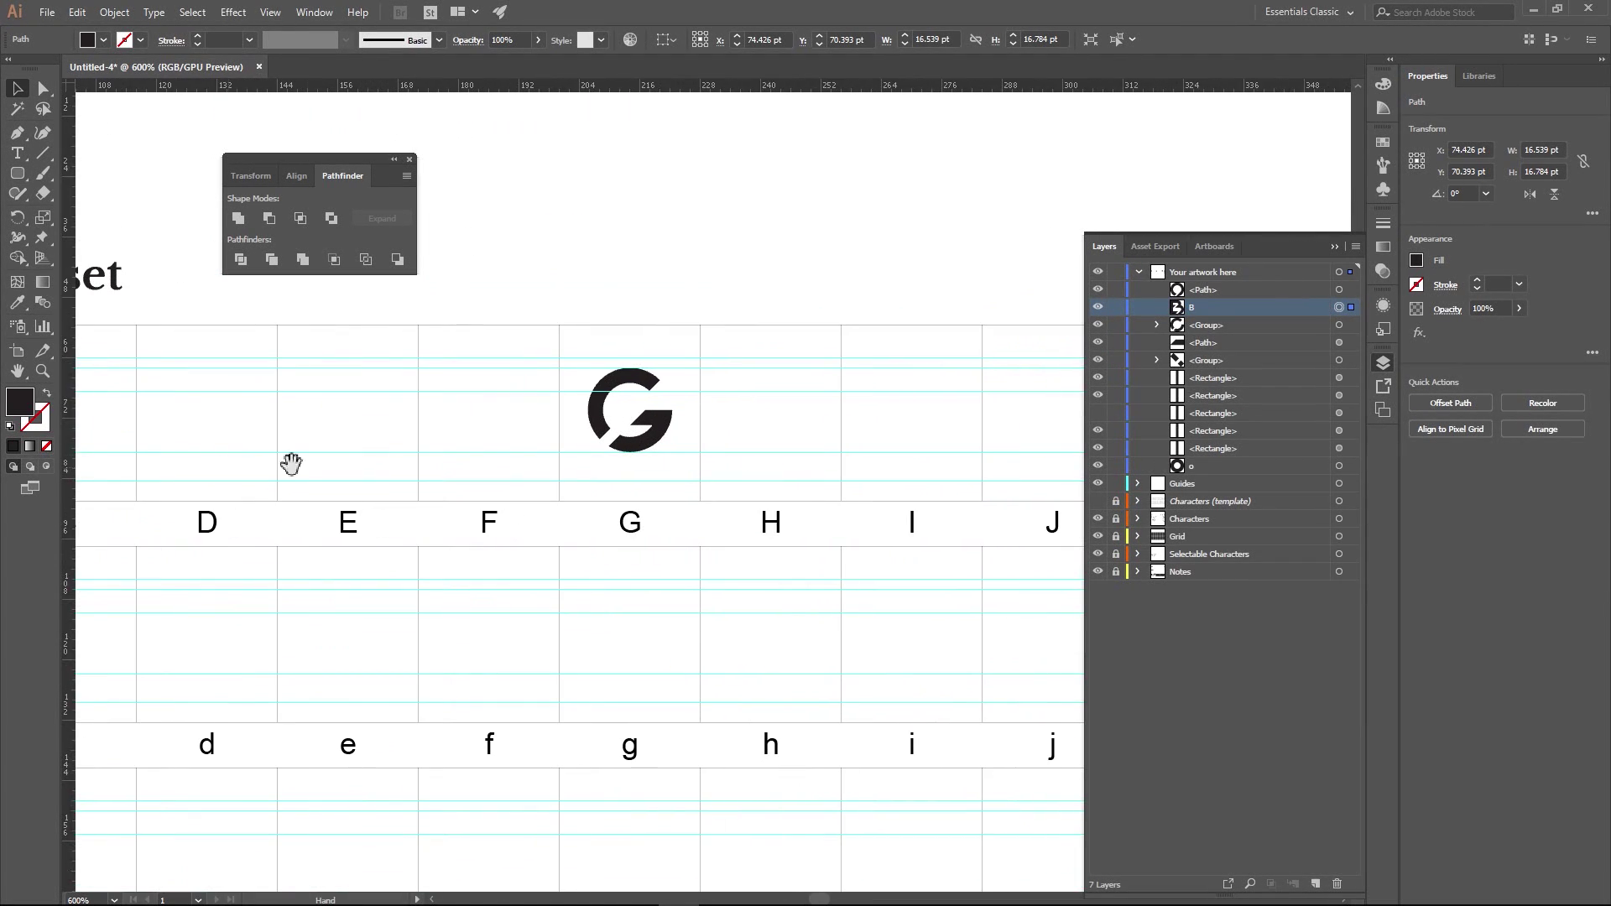
pyautogui.click(616, 388)
pyautogui.scroll(3, 642, 428)
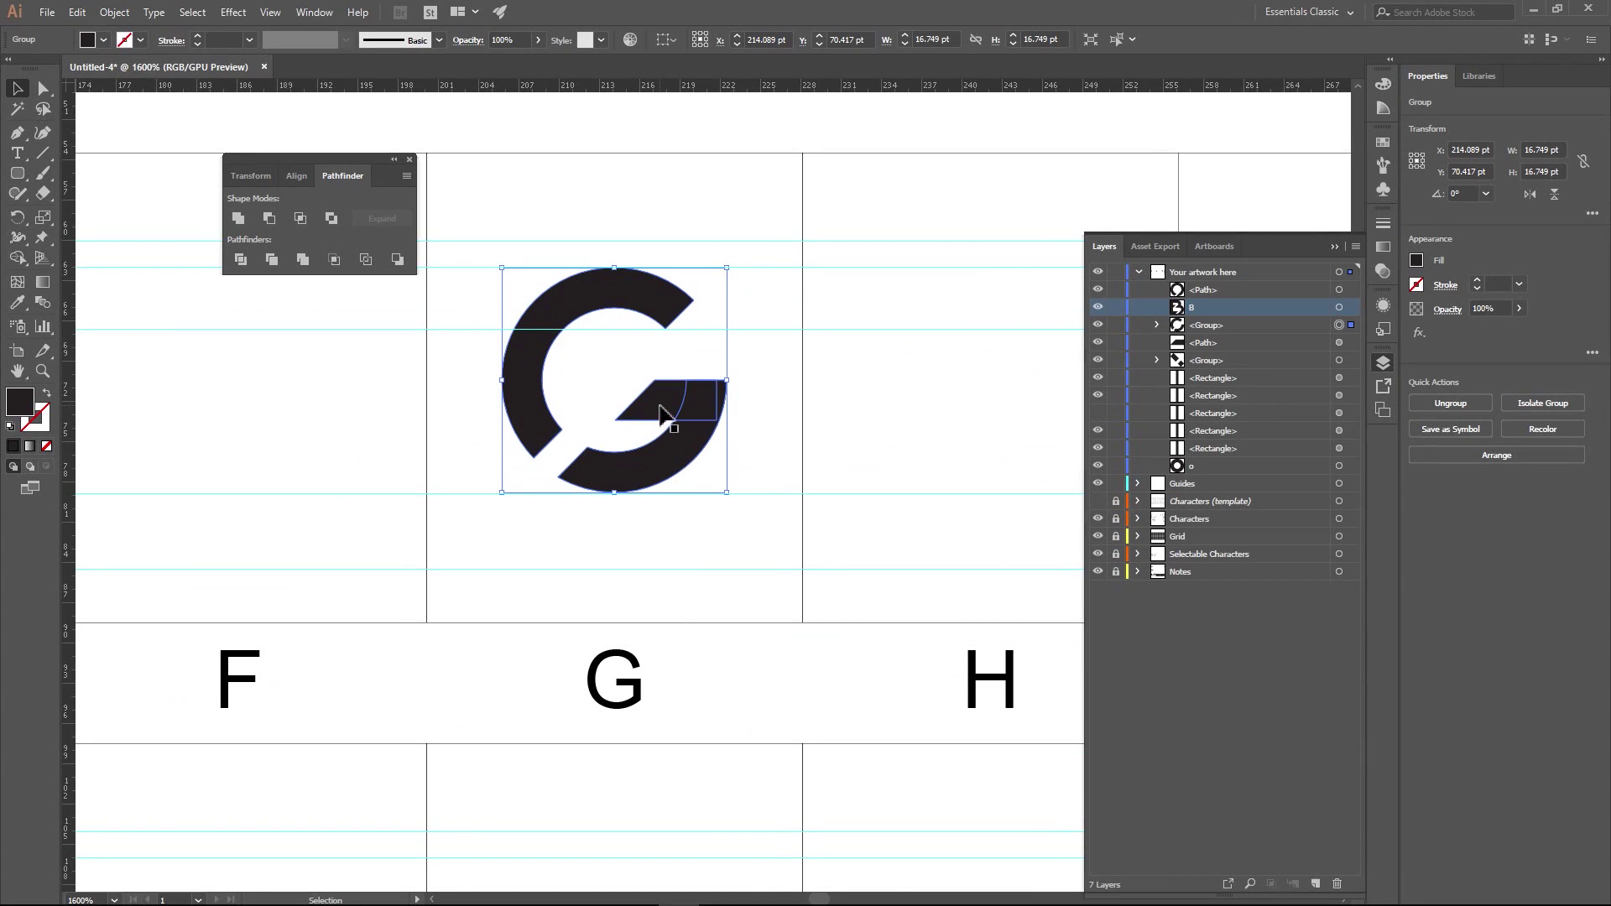
pyautogui.keyDown('shift'); pyautogui.click(667, 415); pyautogui.keyUp('shift')
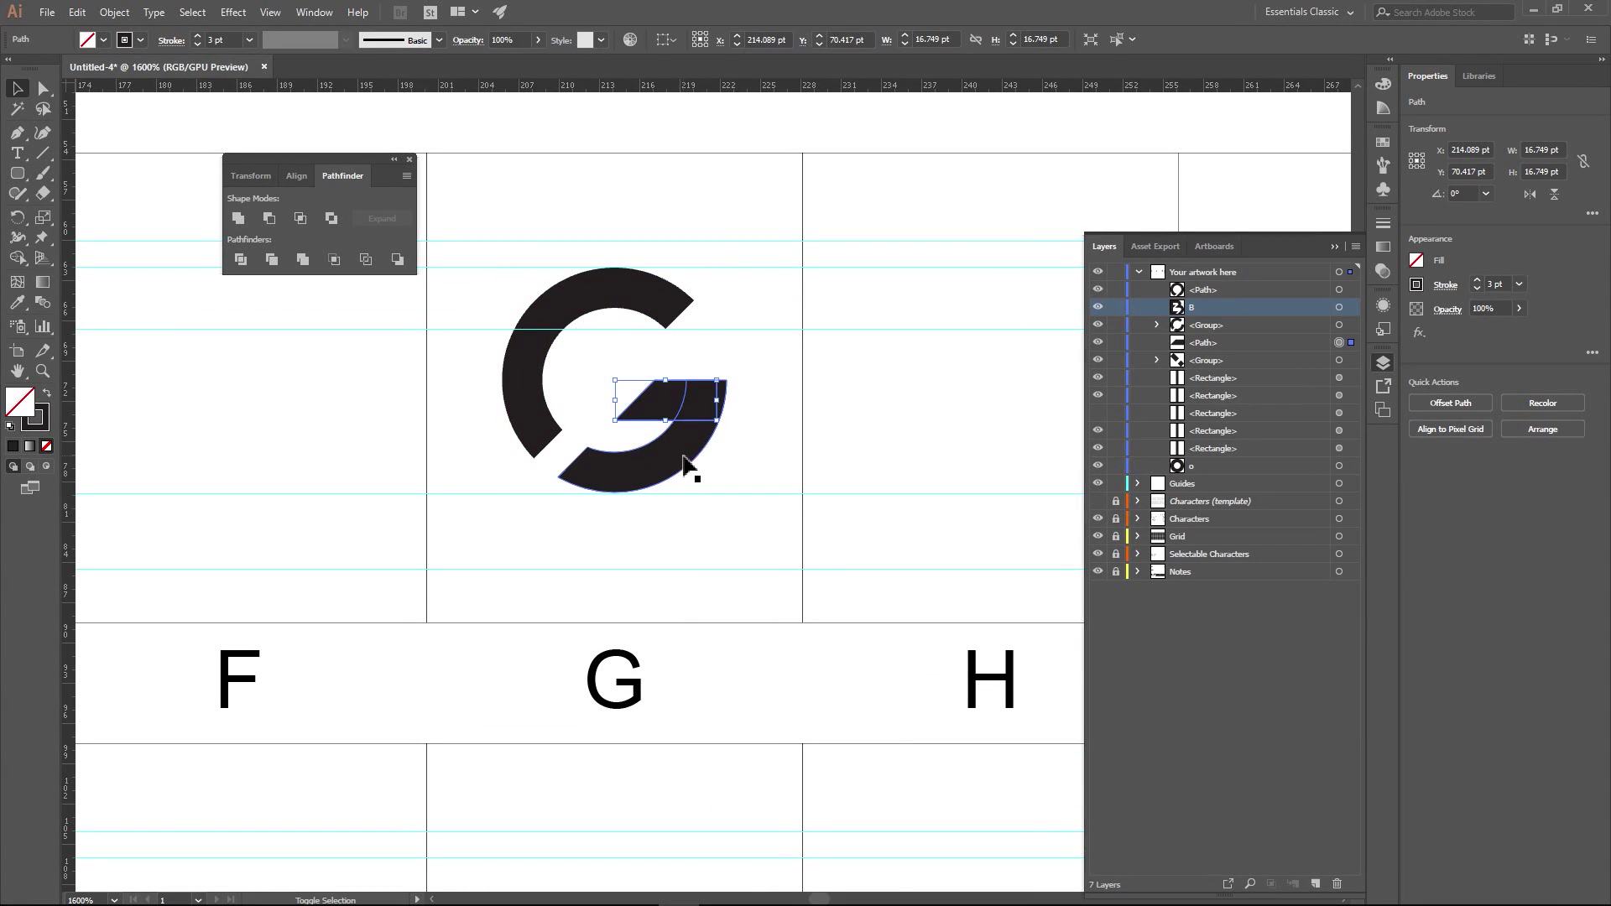
pyautogui.click(270, 220)
pyautogui.hotkey('ctrl', 'z')
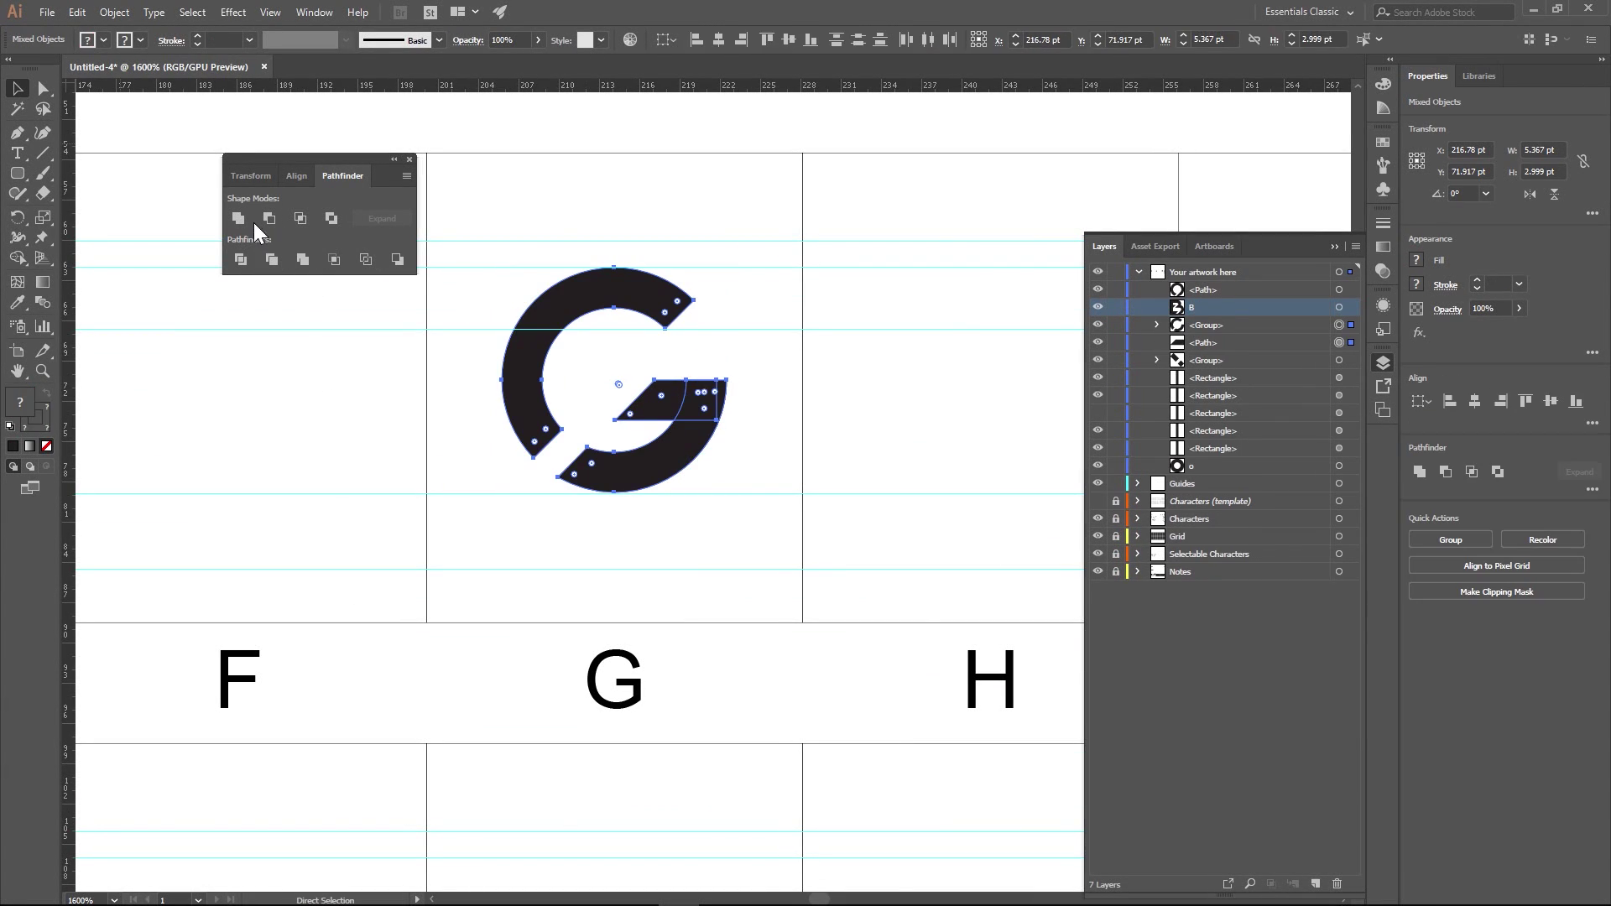
pyautogui.click(236, 222)
pyautogui.press('v')
# - Rename the united G letterform's group in the layer list as G
pyautogui.click(330, 409)
pyautogui.click(655, 412)
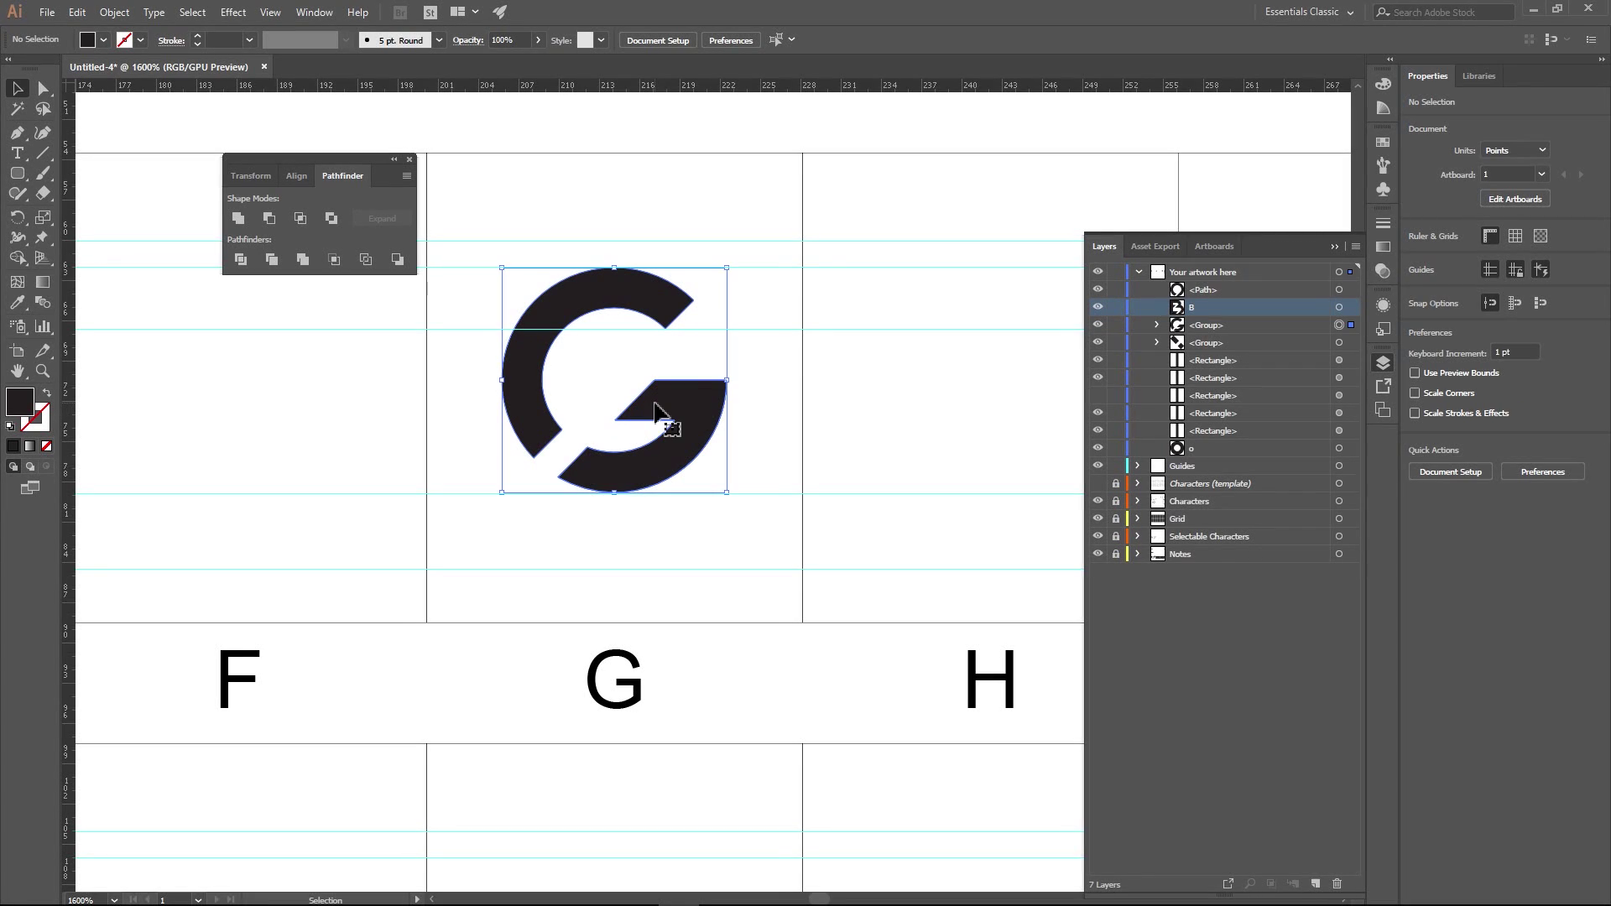
pyautogui.doubleClick(1206, 324)
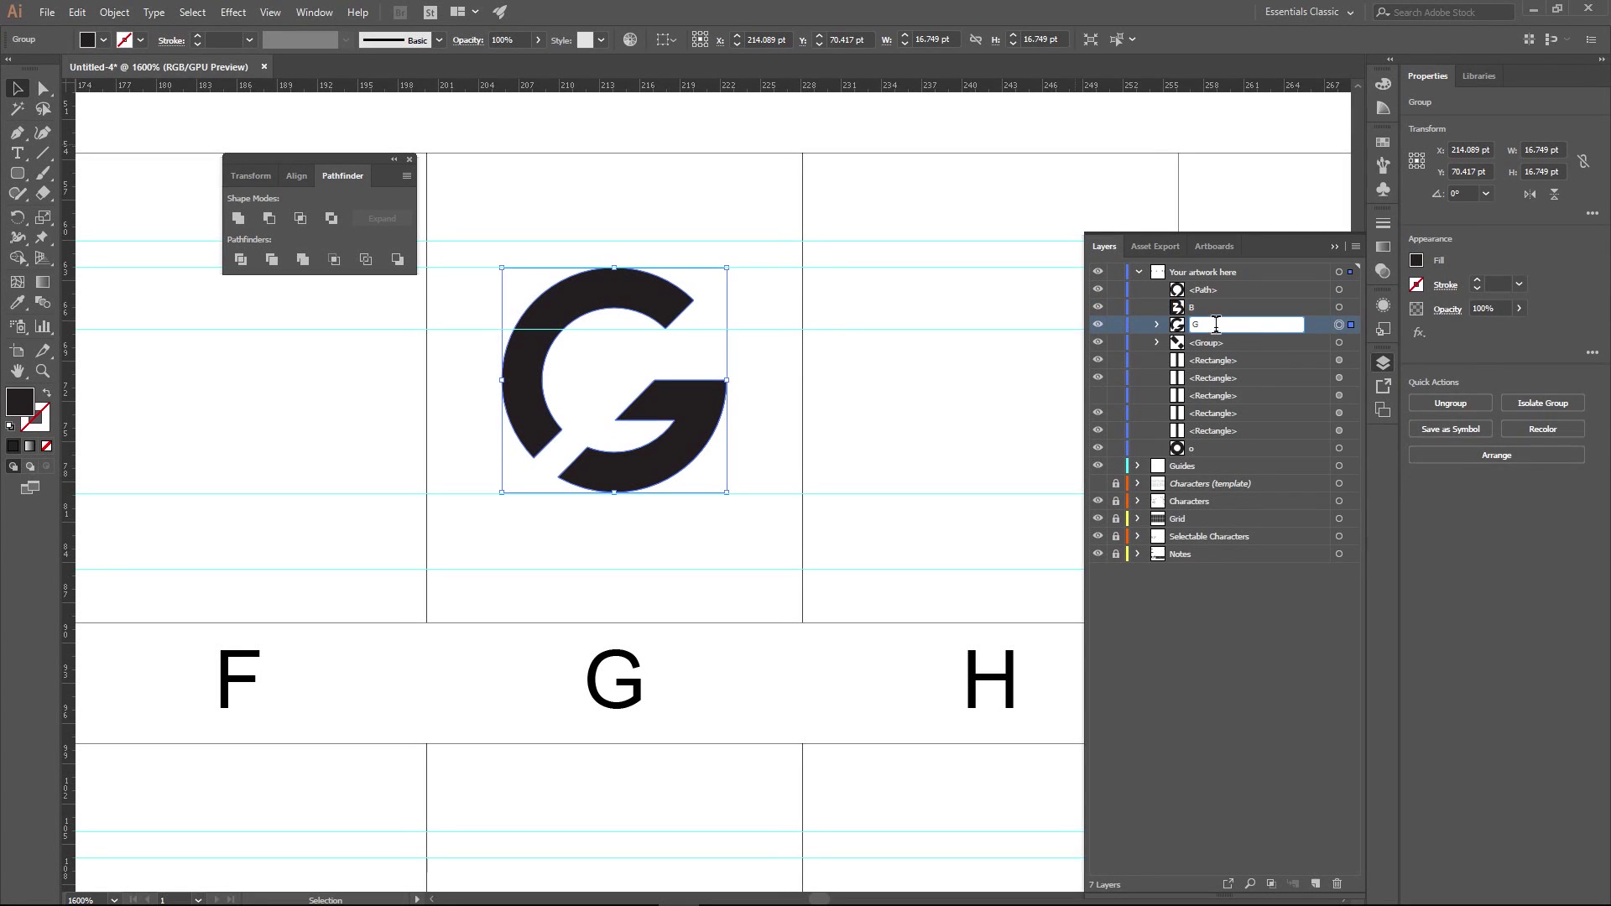
pyautogui.press('Return')
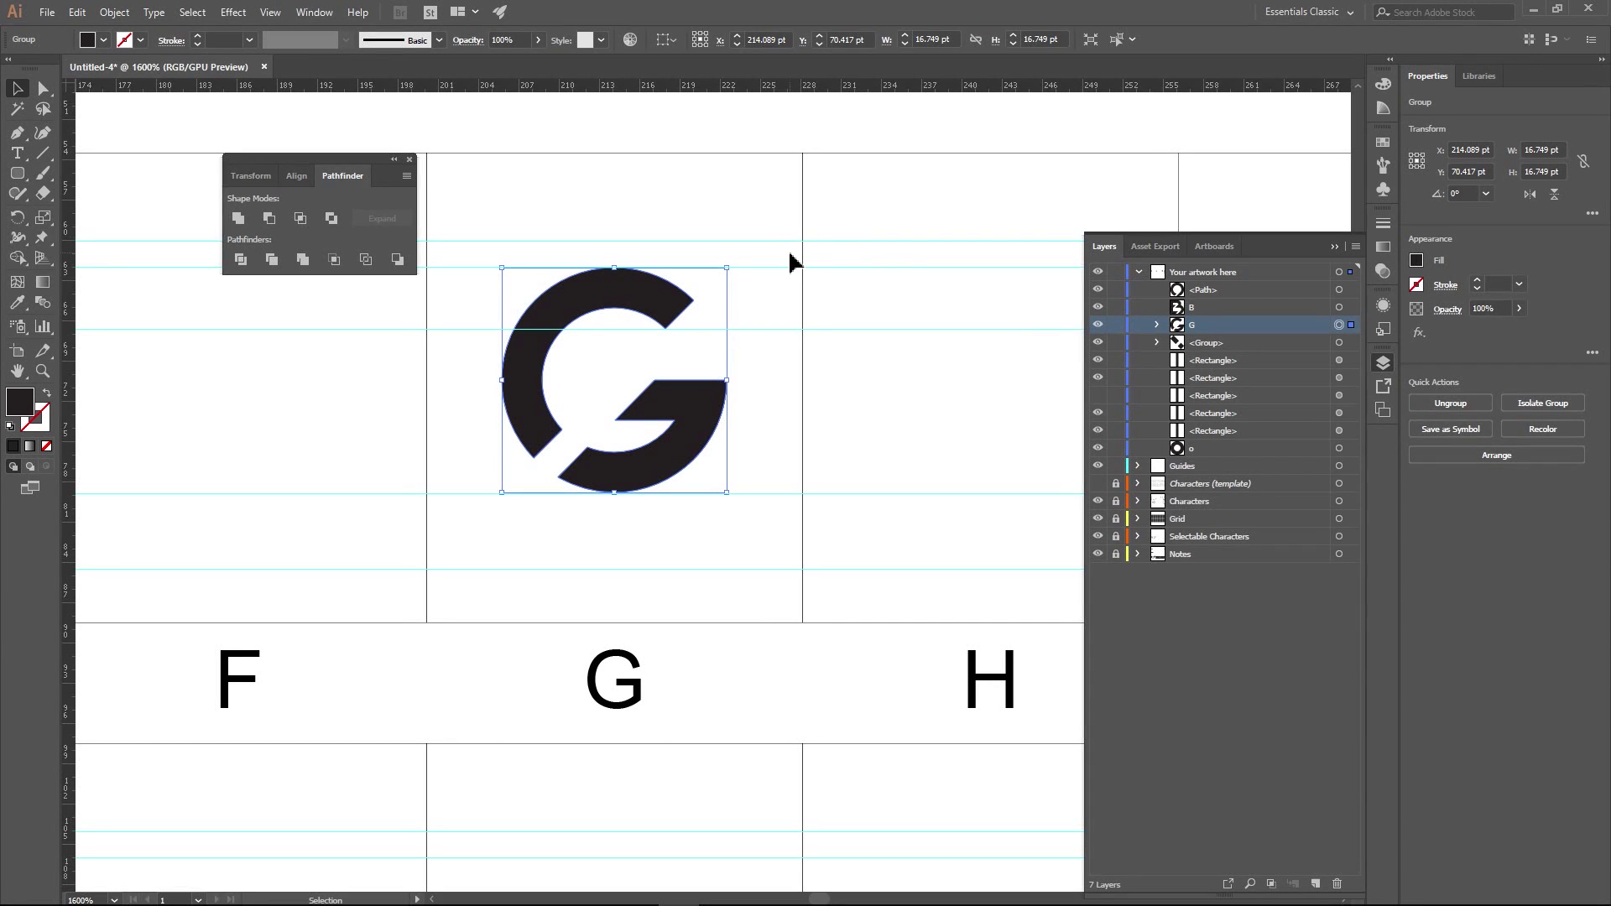
# - Unite the M's two vertical stems with its diagonal pieces using the Pathfinder
pyautogui.click(907, 334)
pyautogui.scroll(-3, 917, 343)
pyautogui.moveTo(951, 378); pyautogui.dragTo(125, 414)
pyautogui.scroll(2, 838, 392)
pyautogui.moveTo(862, 386); pyautogui.dragTo(539, 456)
pyautogui.scroll(2, 537, 462)
pyautogui.click(549, 437)
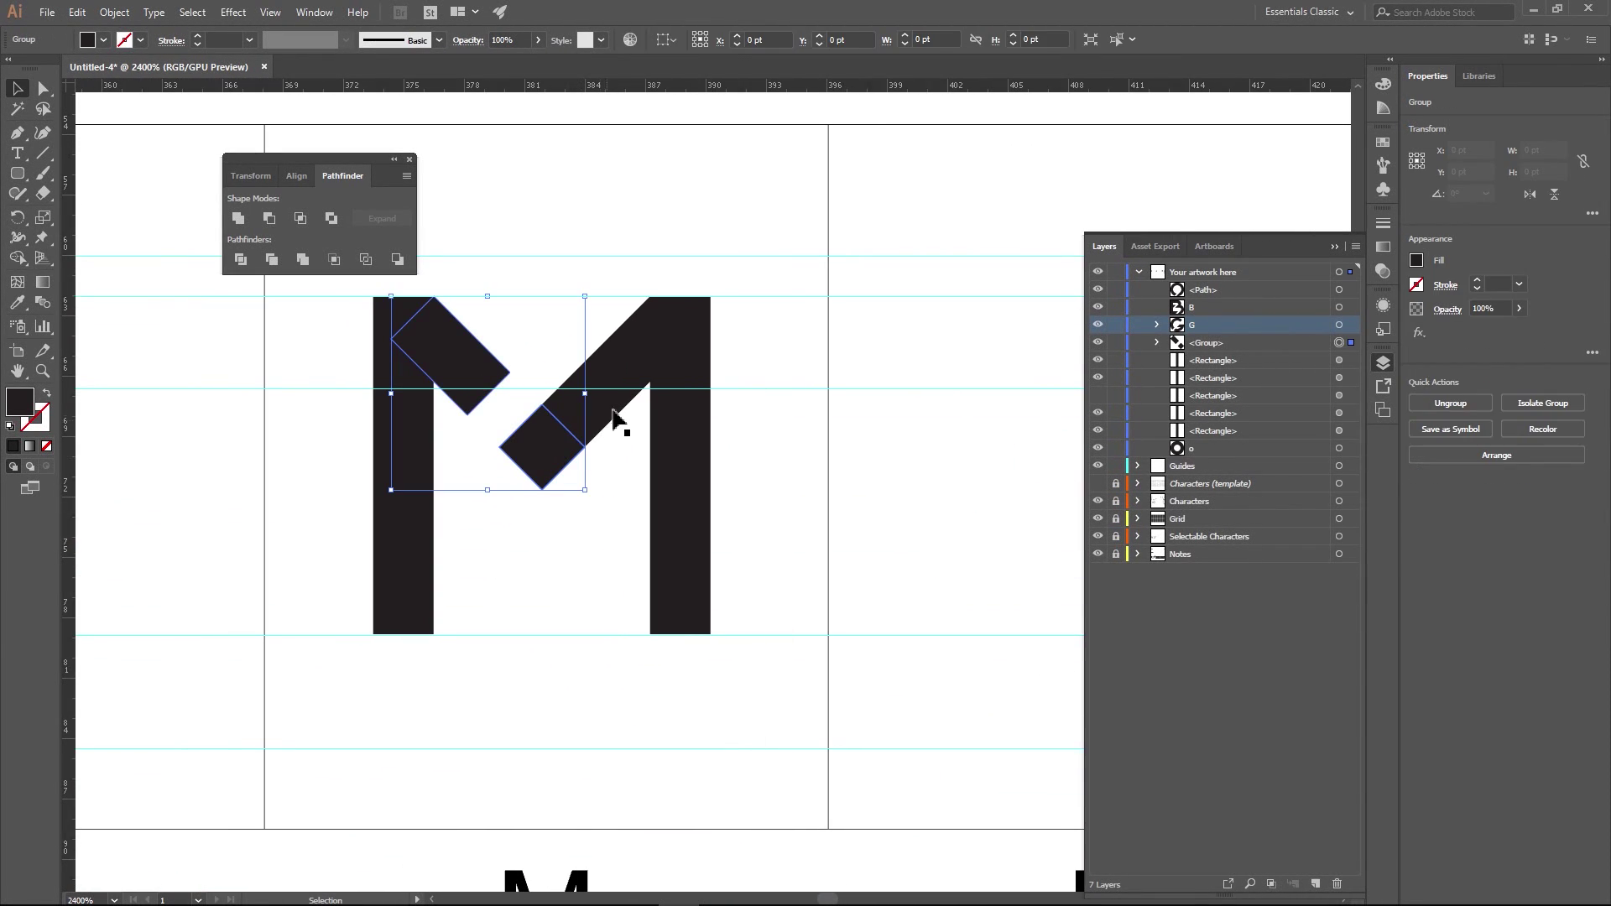
pyautogui.keyDown('shift'); pyautogui.click(618, 409); pyautogui.keyUp('shift')
pyautogui.keyDown('shift'); pyautogui.click(683, 461); pyautogui.keyUp('shift')
pyautogui.keyDown('shift'); pyautogui.click(412, 465); pyautogui.keyUp('shift')
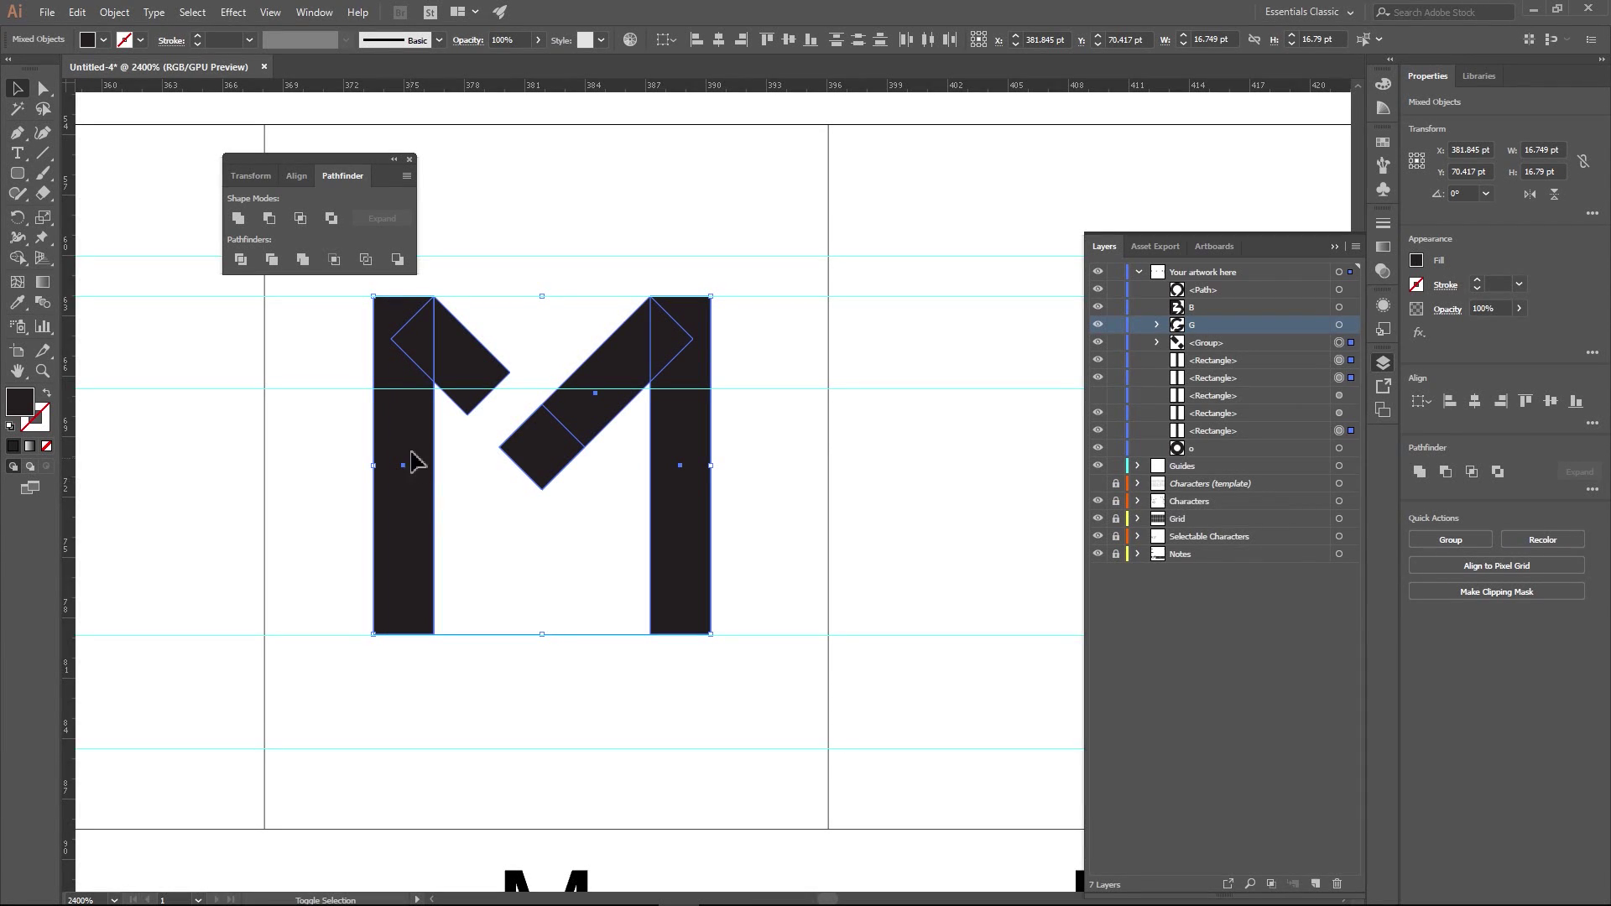
pyautogui.click(237, 220)
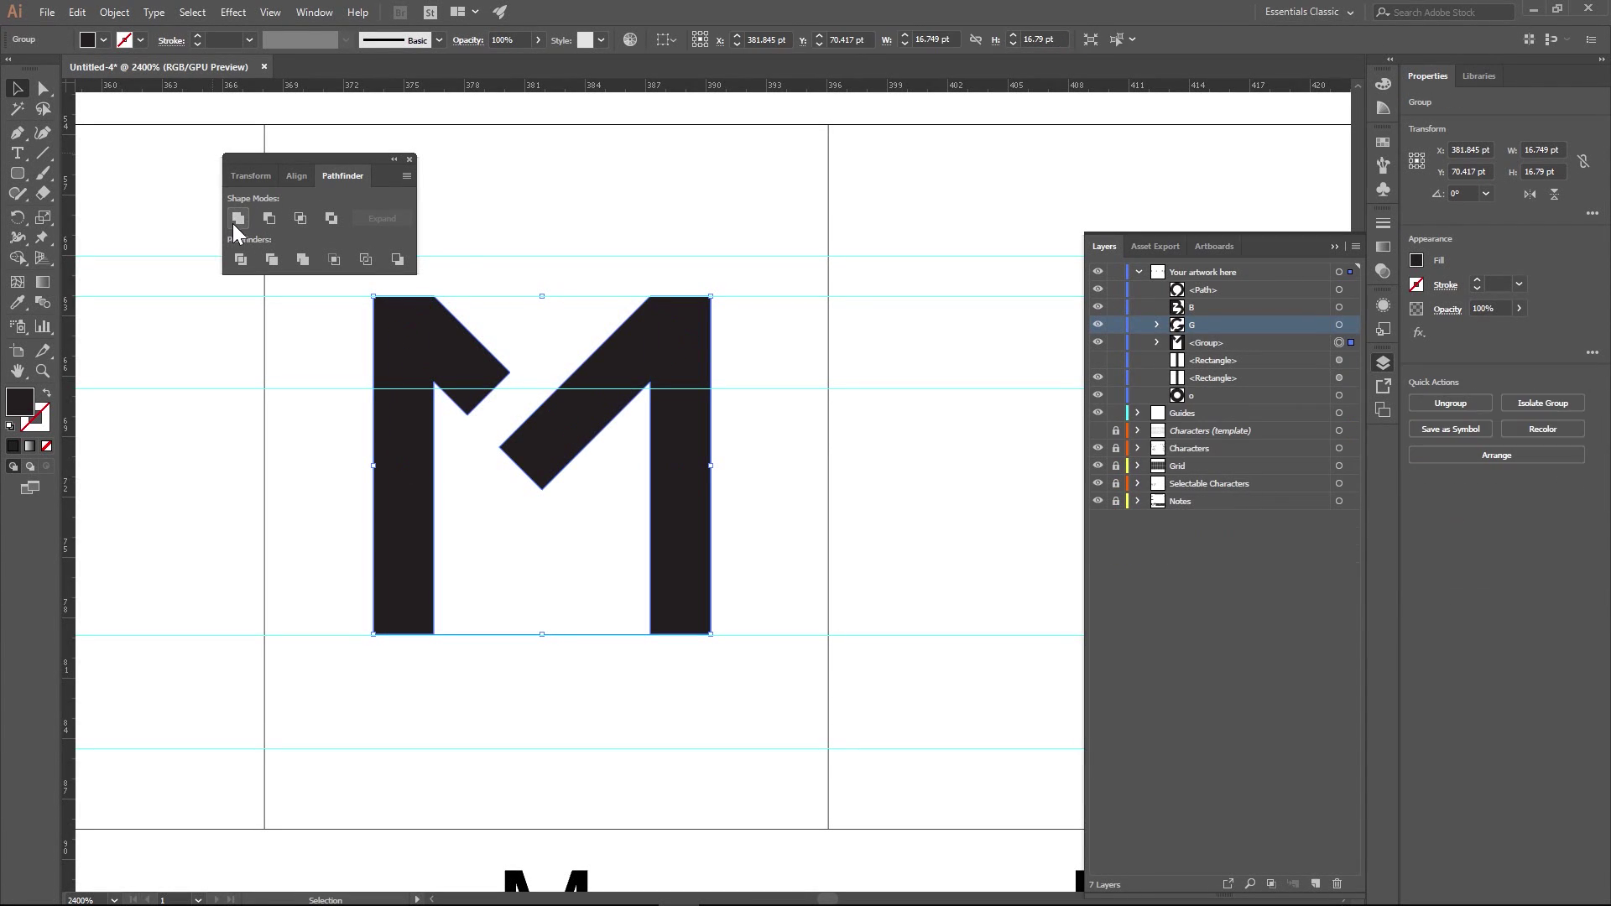
# - Rename the united M letterform's group as M and check the paths it contains
pyautogui.click(1224, 347)
pyautogui.doubleClick(1205, 340)
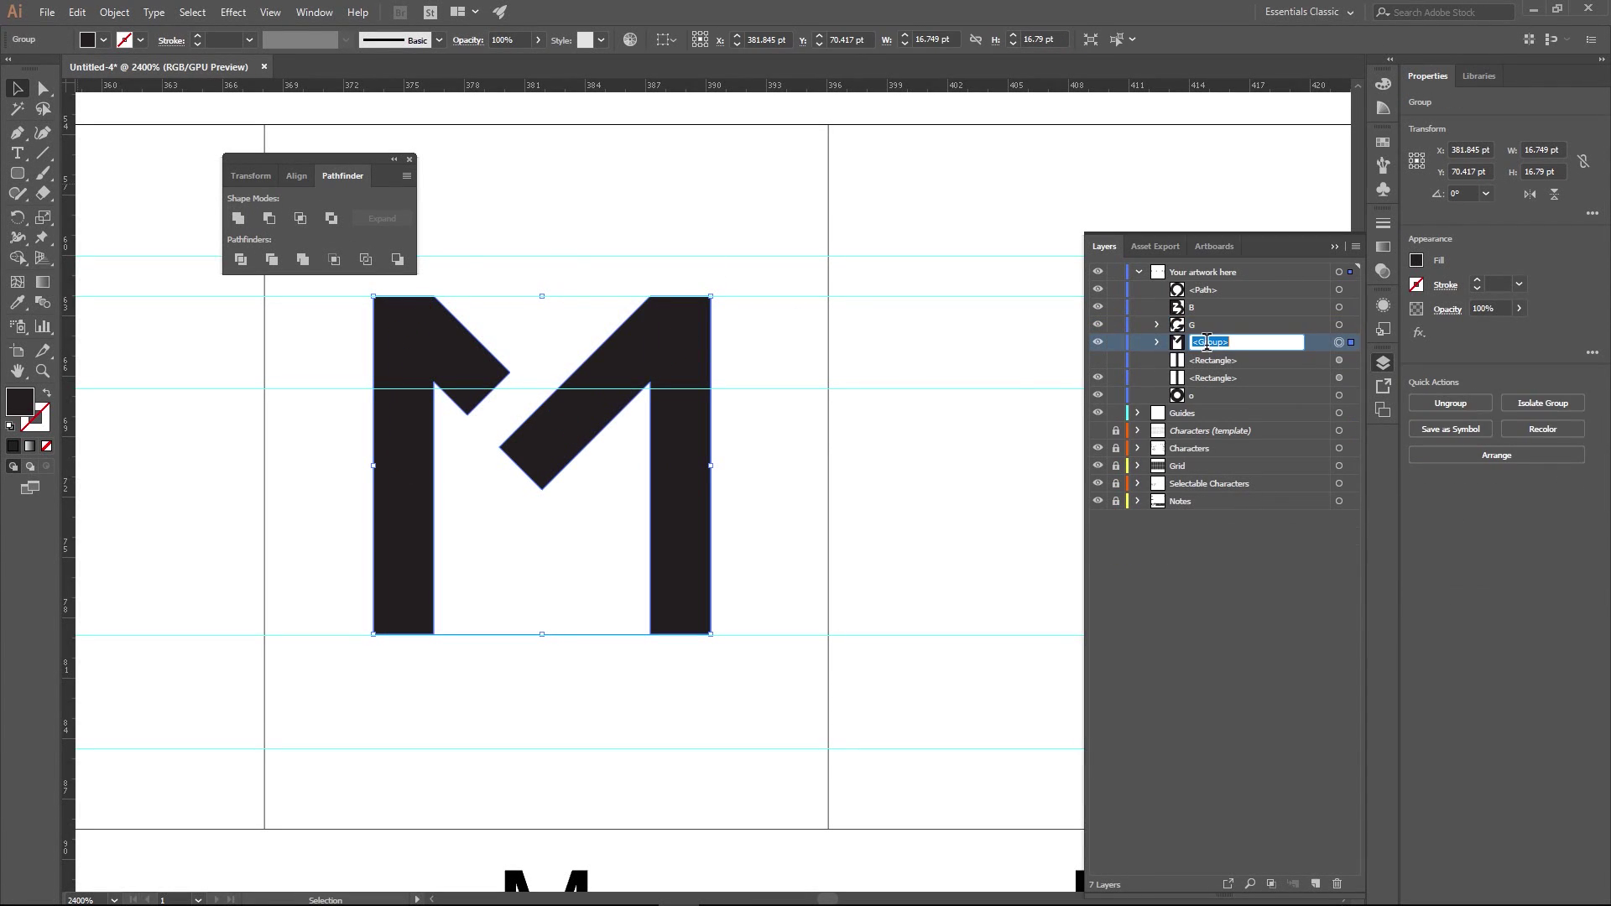
pyautogui.write('M')
pyautogui.press('Return')
pyautogui.click(598, 257)
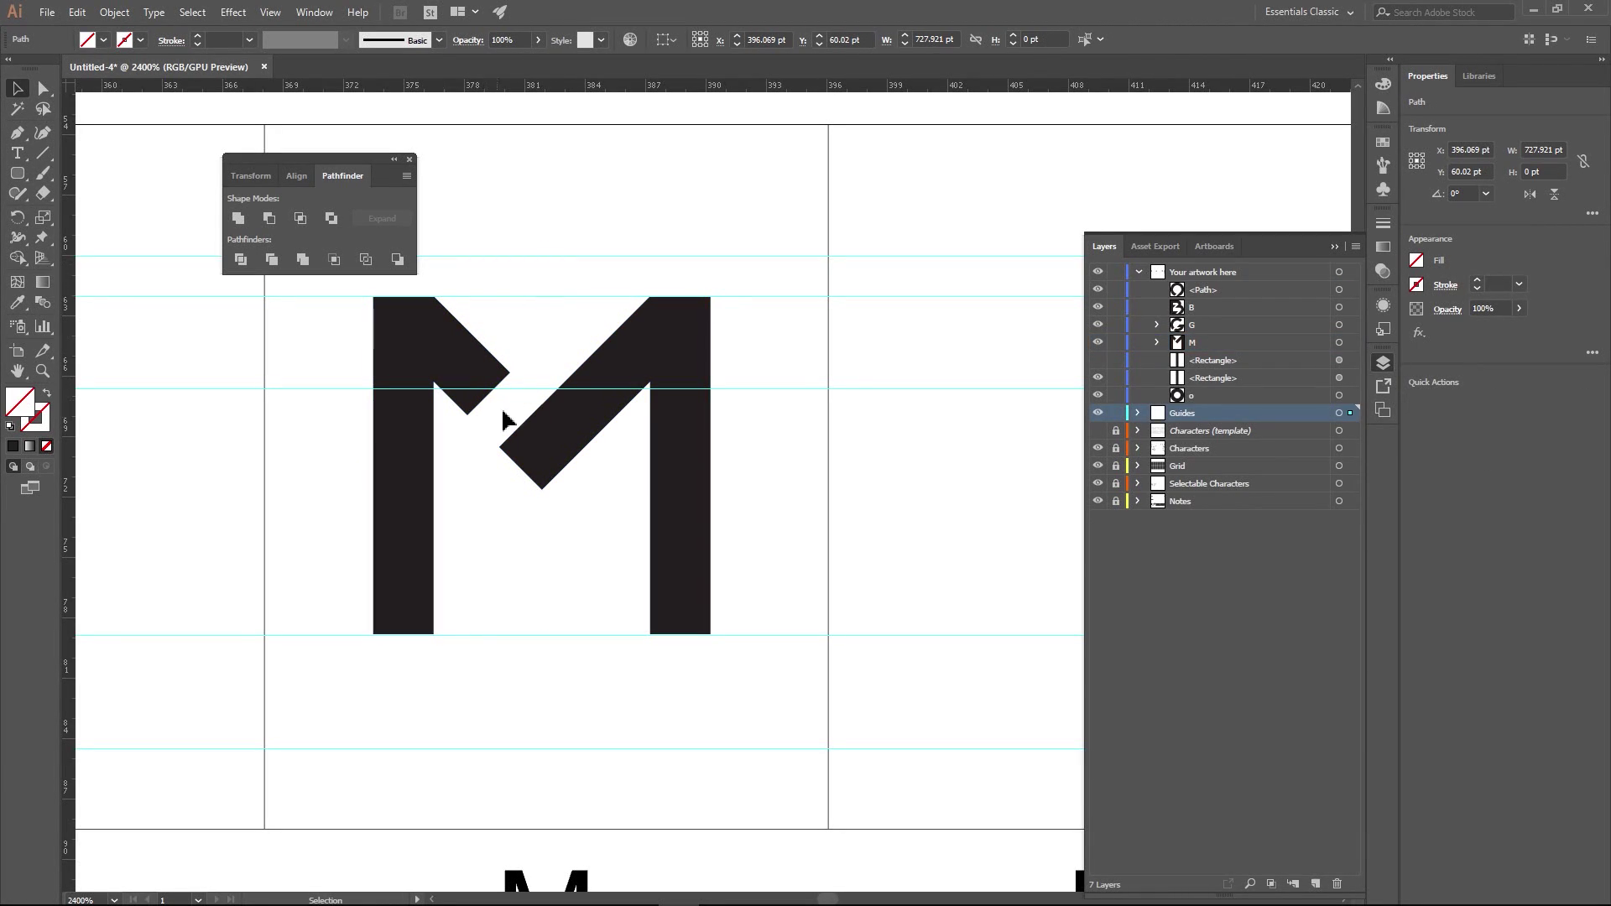
pyautogui.click(514, 423)
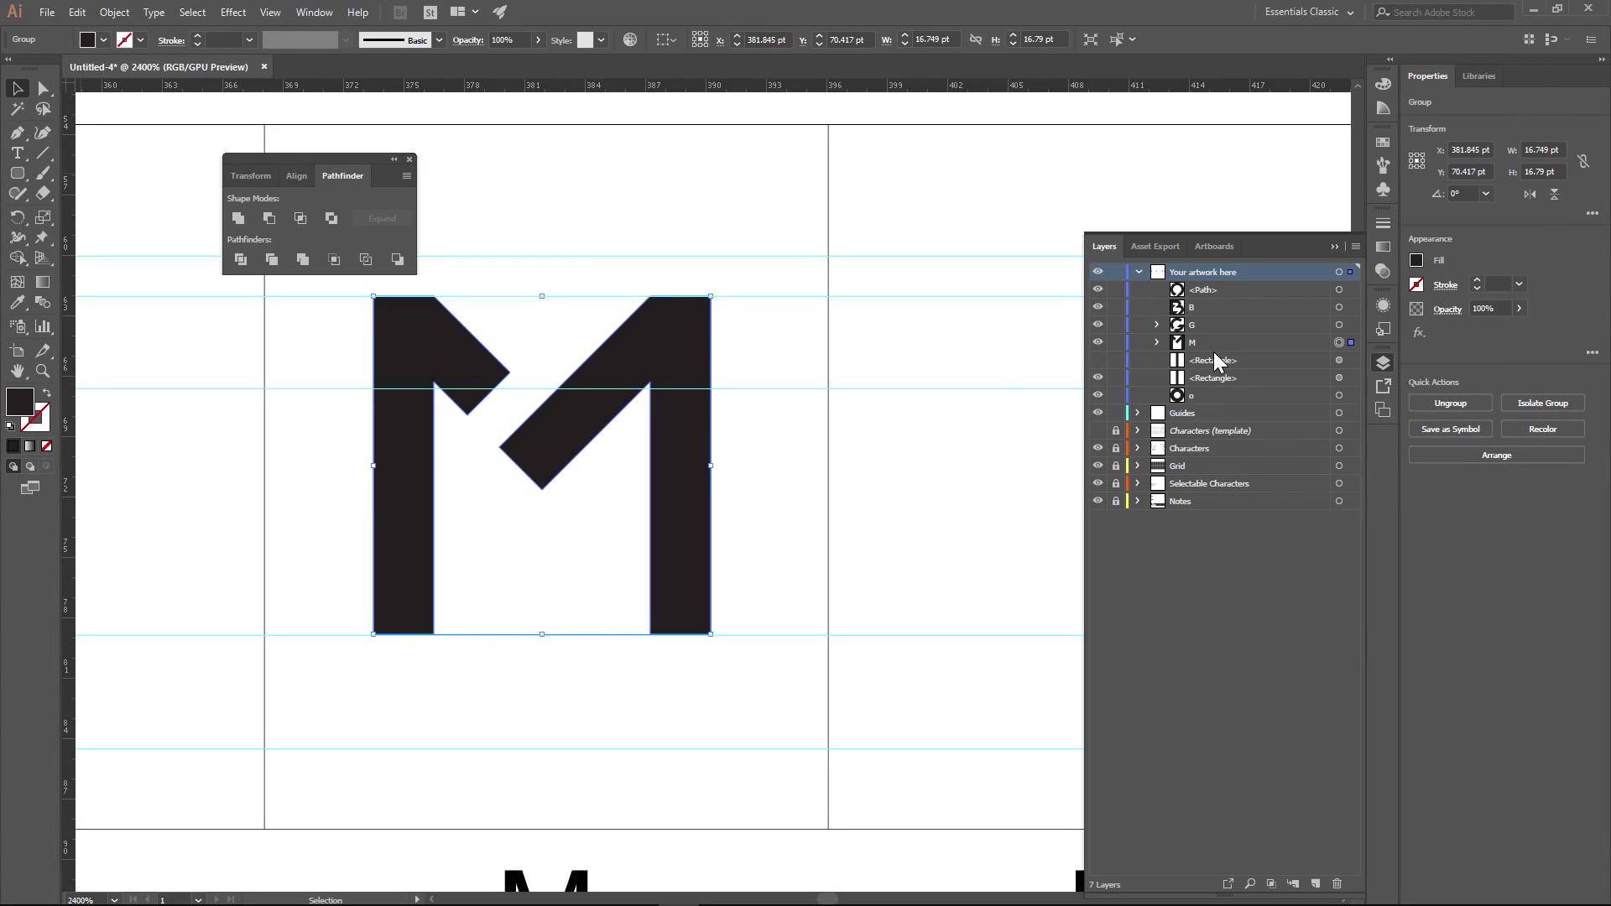
pyautogui.click(1158, 342)
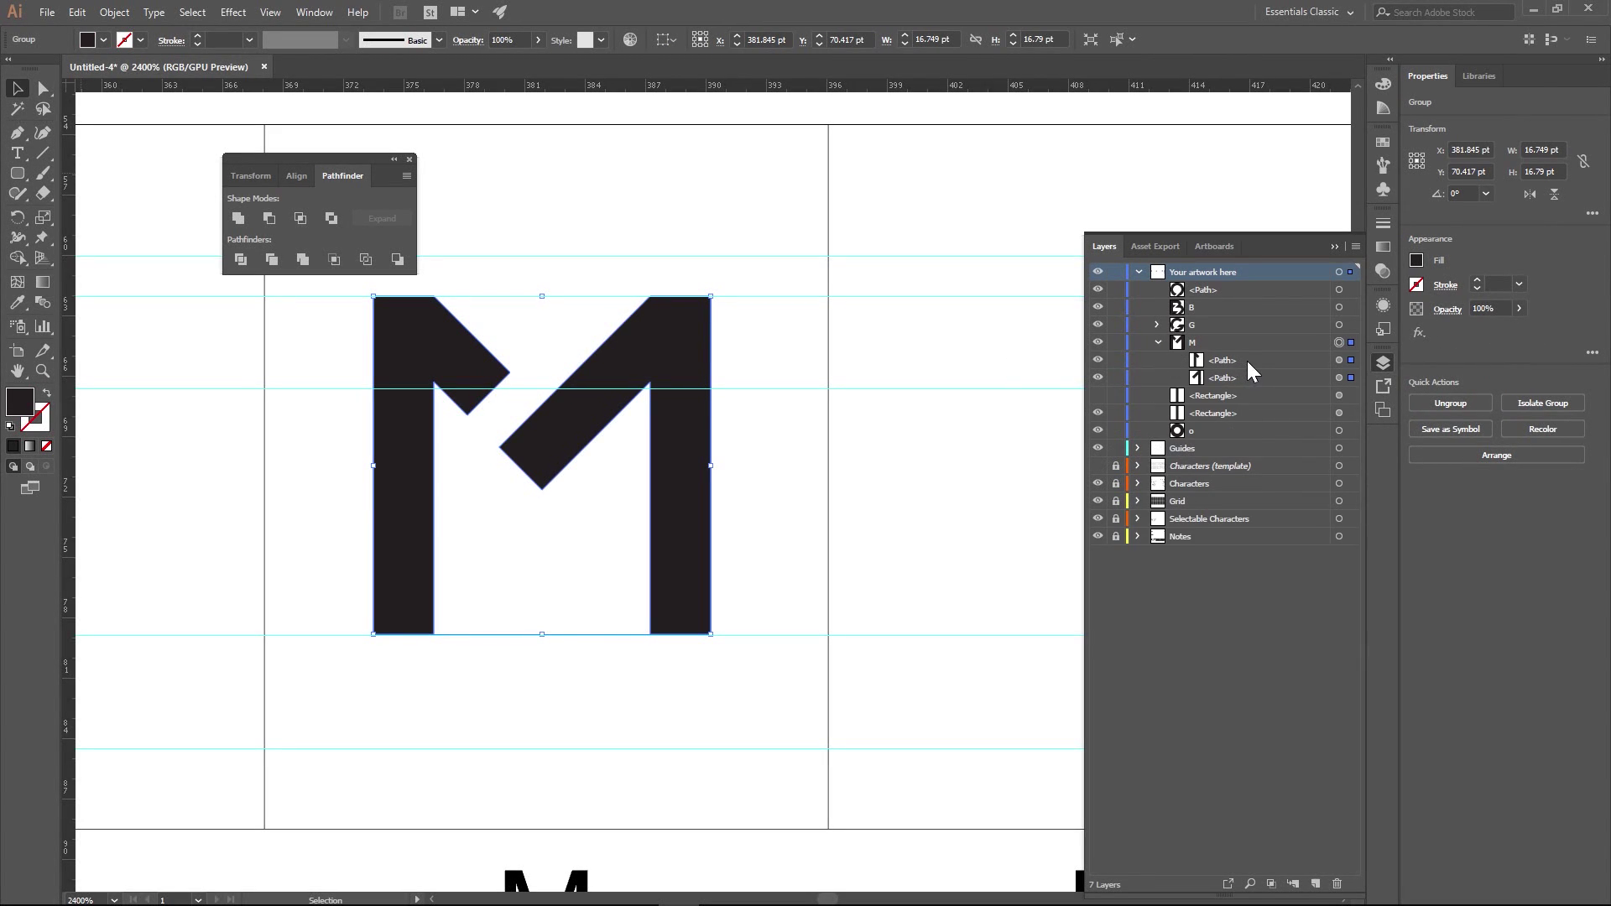
pyautogui.click(1158, 342)
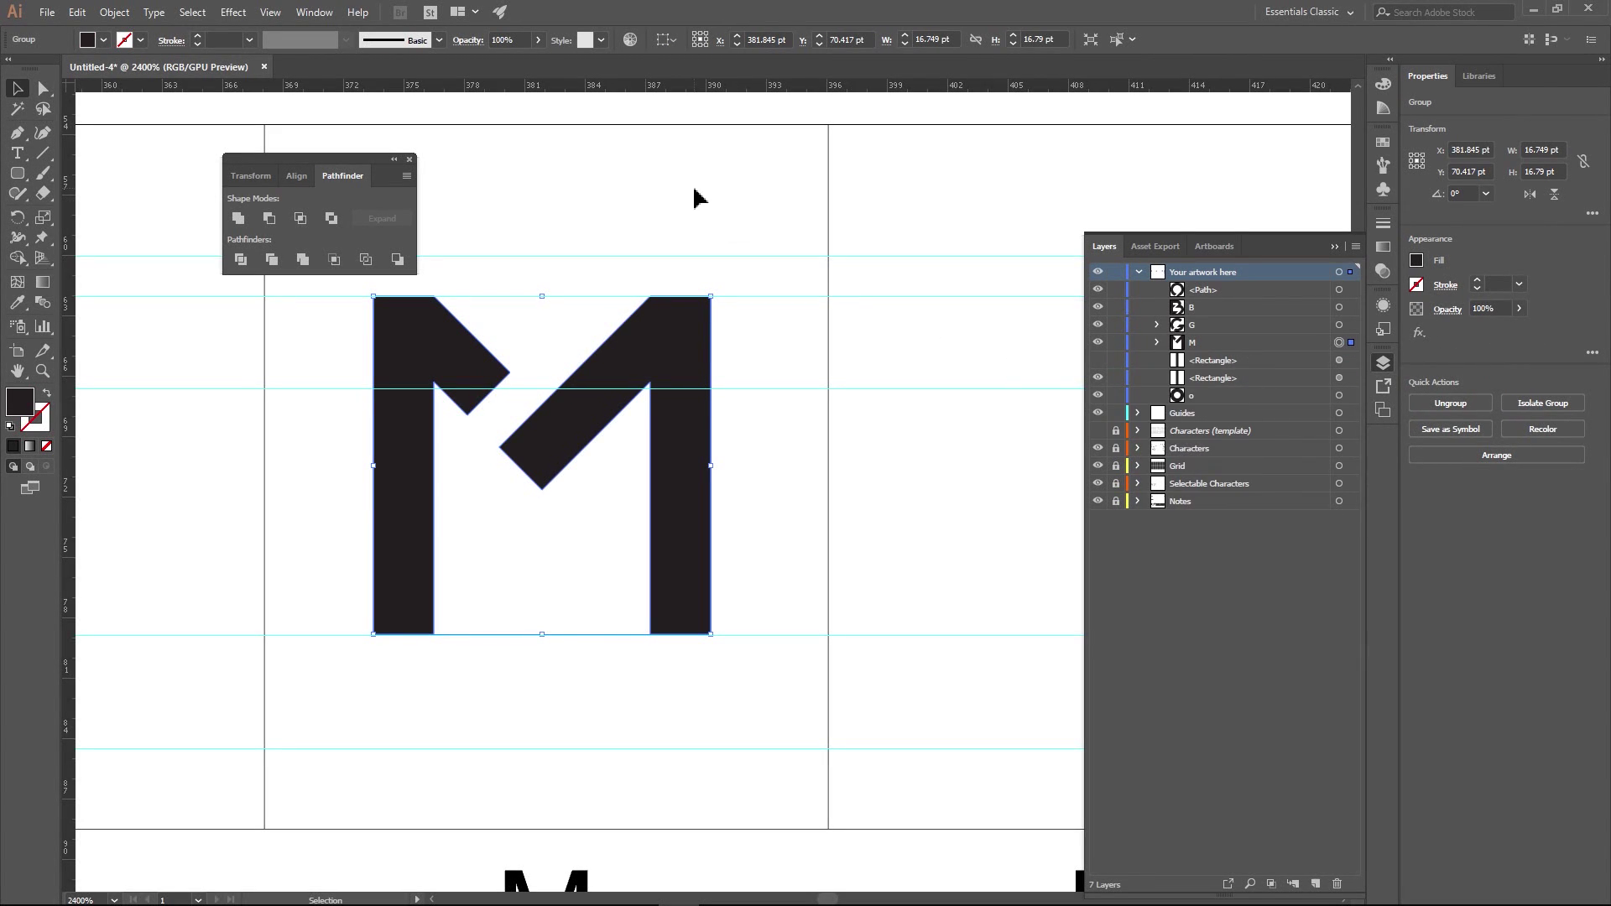
# - Rename the uppercase O letterform's path in the layer list as O, using a capital letter
pyautogui.click(694, 198)
pyautogui.scroll(-3, 974, 496)
pyautogui.moveTo(962, 501); pyautogui.dragTo(558, 366)
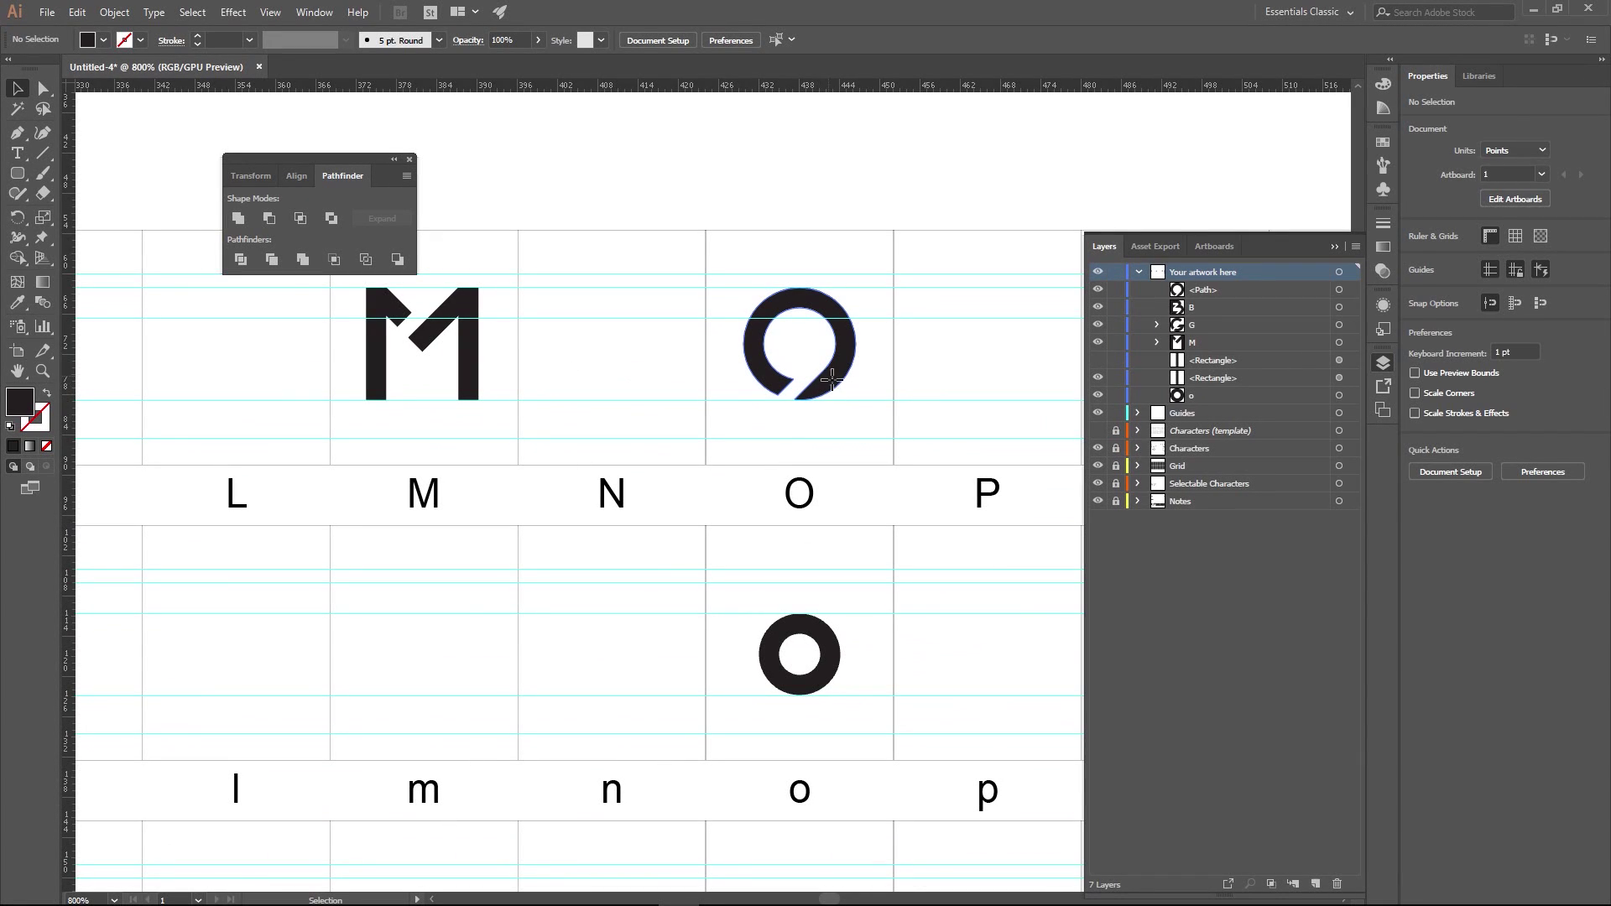
pyautogui.click(818, 382)
pyautogui.hotkey('ctrl', '=')
pyautogui.doubleClick(1206, 291)
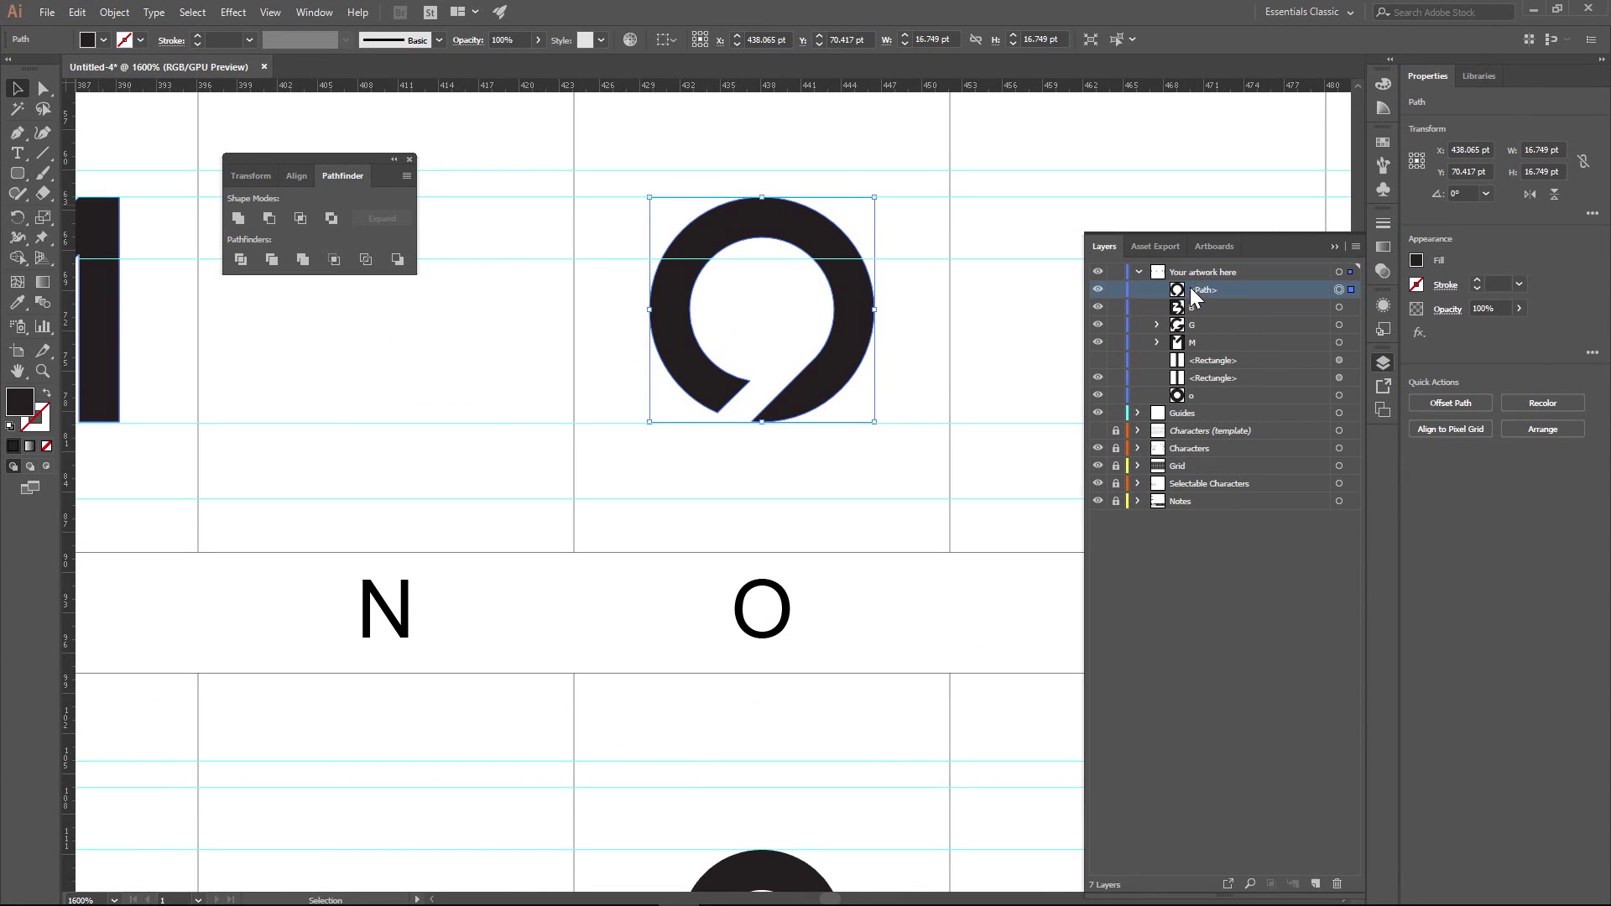
pyautogui.write('o')
pyautogui.press('Return')
pyautogui.doubleClick(1194, 289)
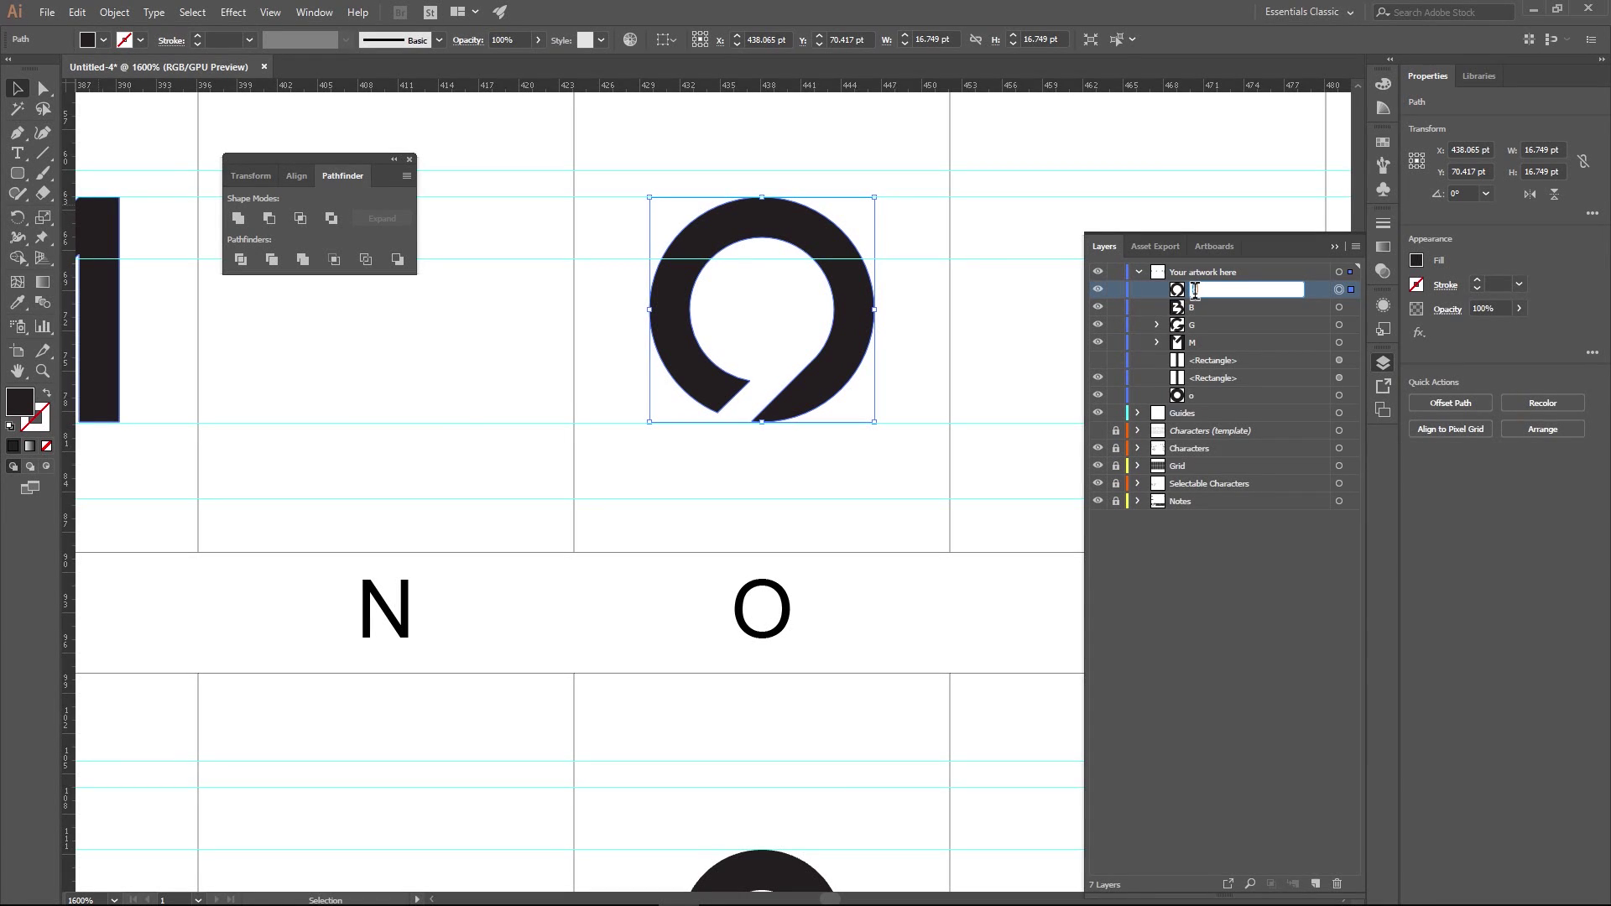
pyautogui.write('O')
pyautogui.press('Return')
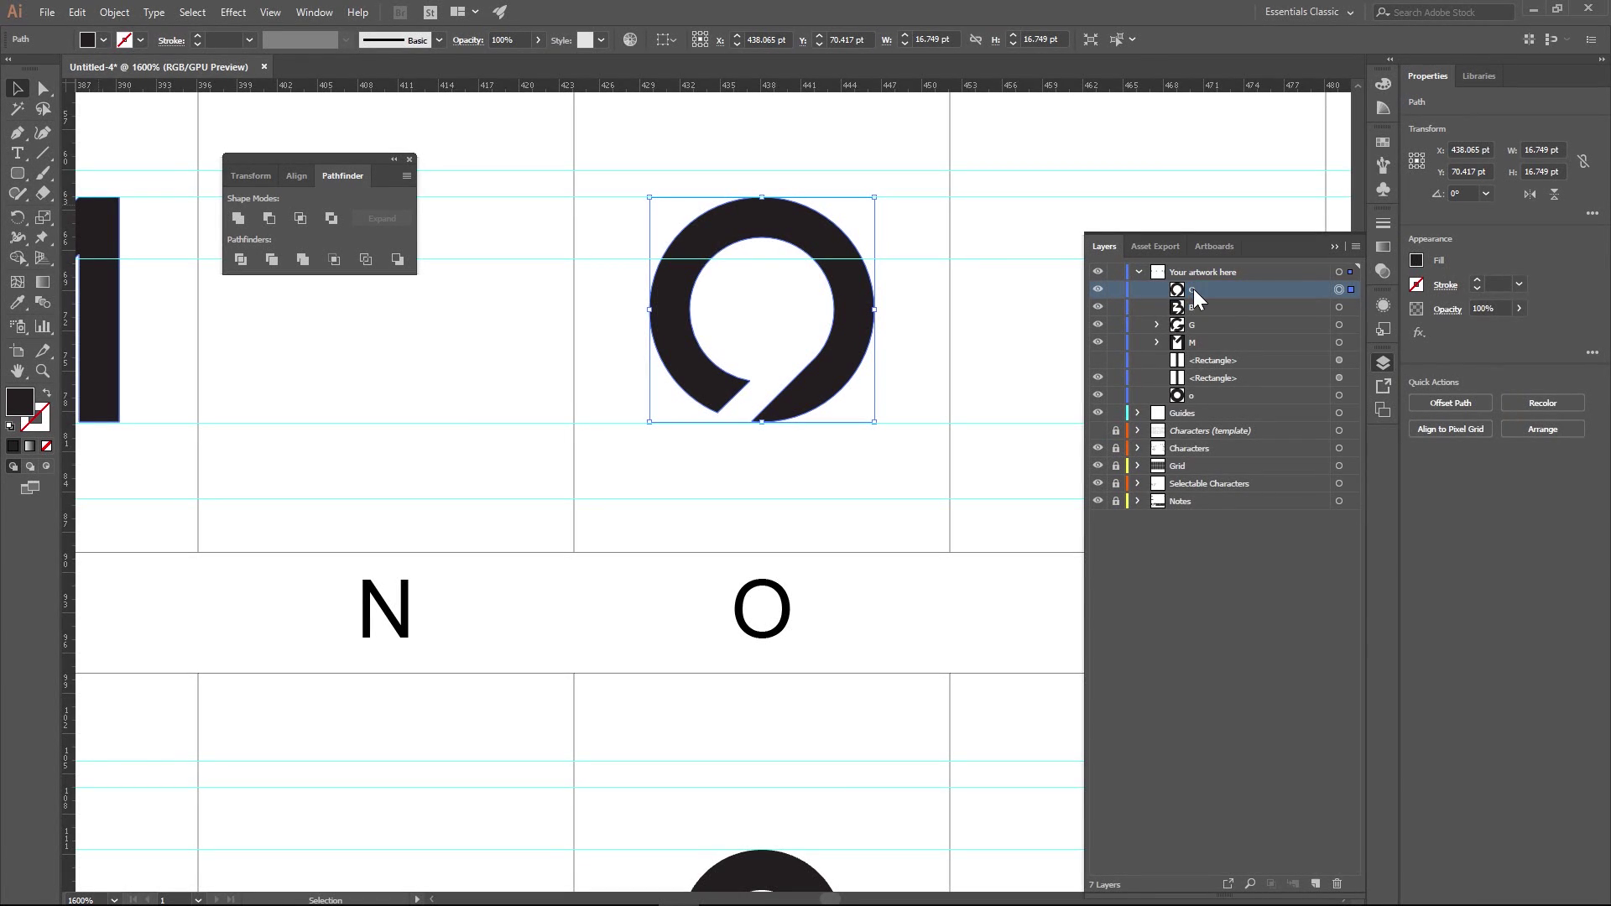
# - Check the lowercase o's centring within its character cell
pyautogui.click(982, 486)
pyautogui.hotkey('ctrl', '-')
pyautogui.hotkey('ctrl', '-')
pyautogui.moveTo(839, 515); pyautogui.dragTo(797, 361)
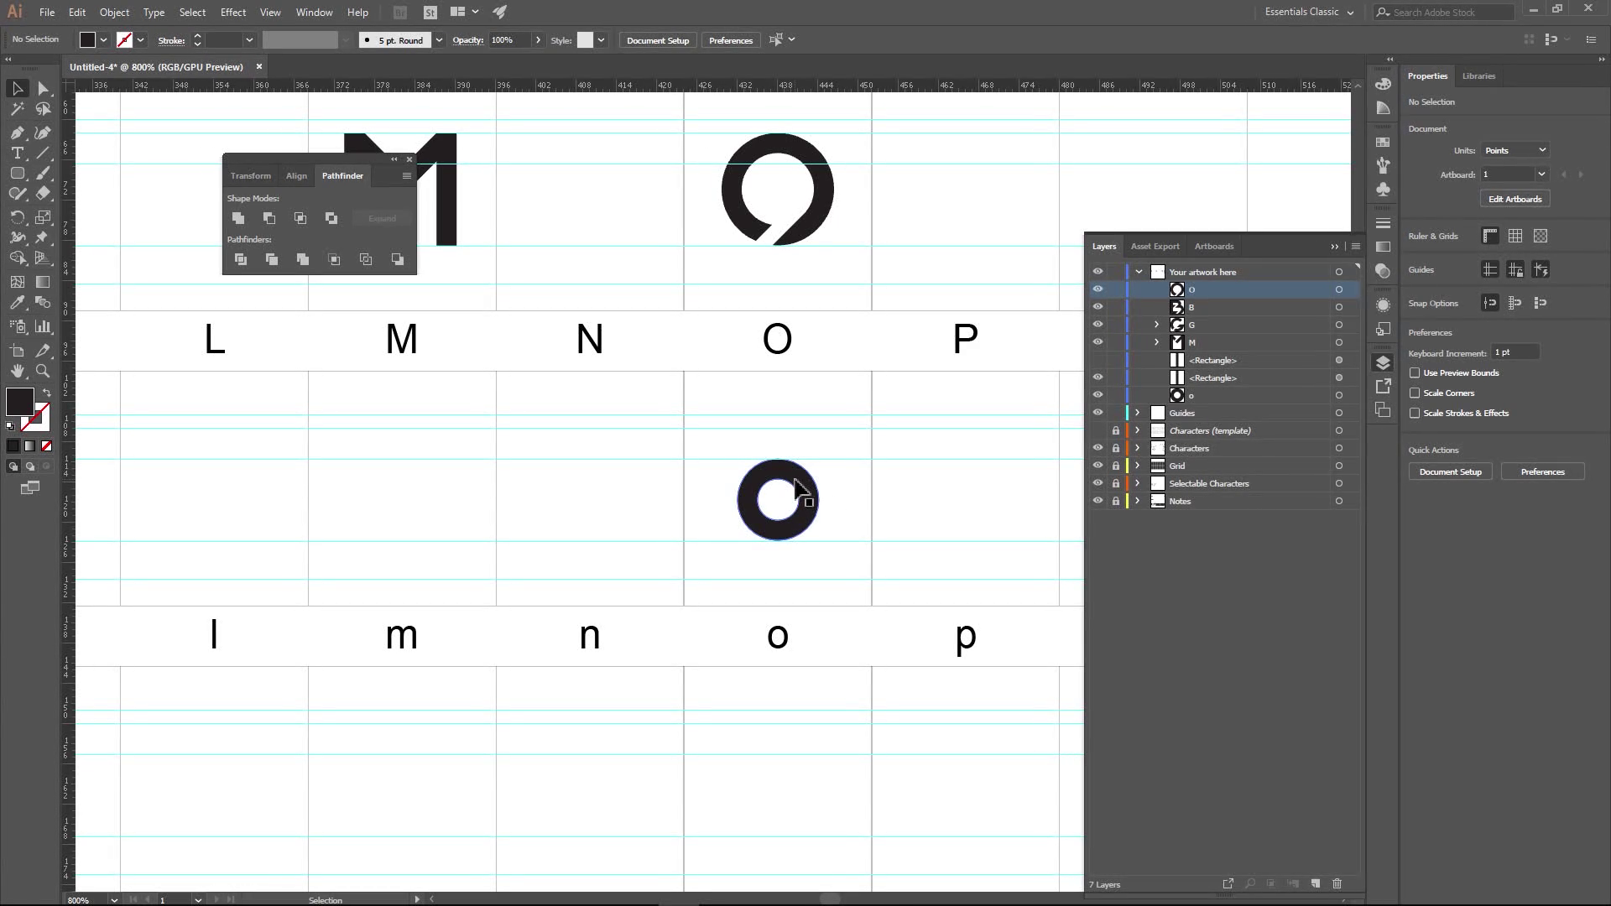
pyautogui.click(796, 487)
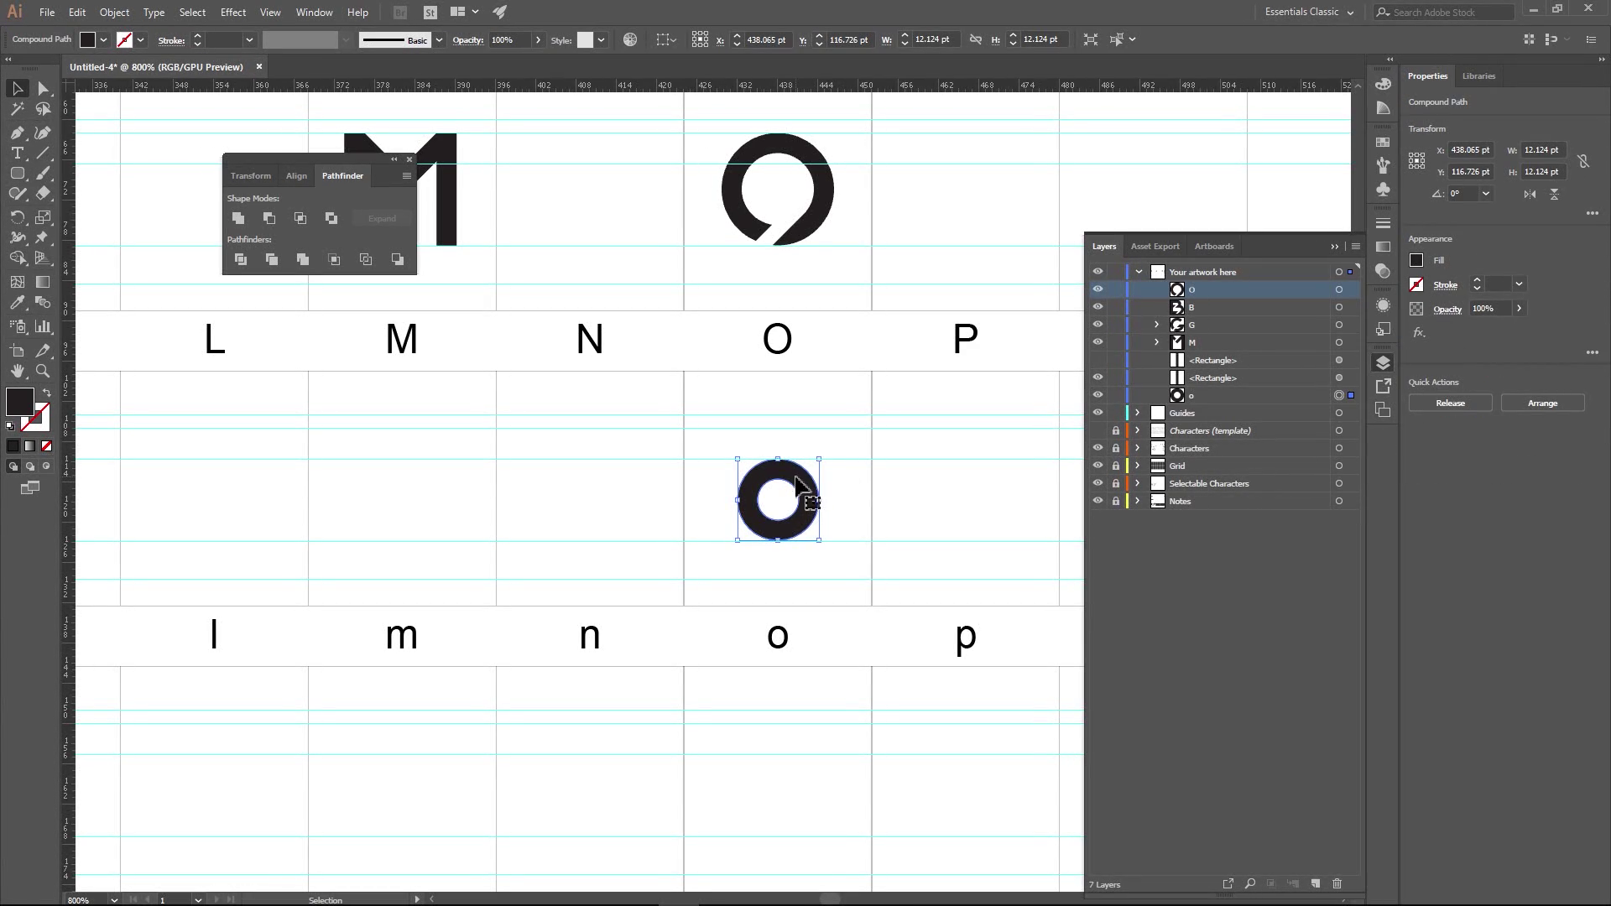
pyautogui.moveTo(795, 486); pyautogui.dragTo(787, 485)
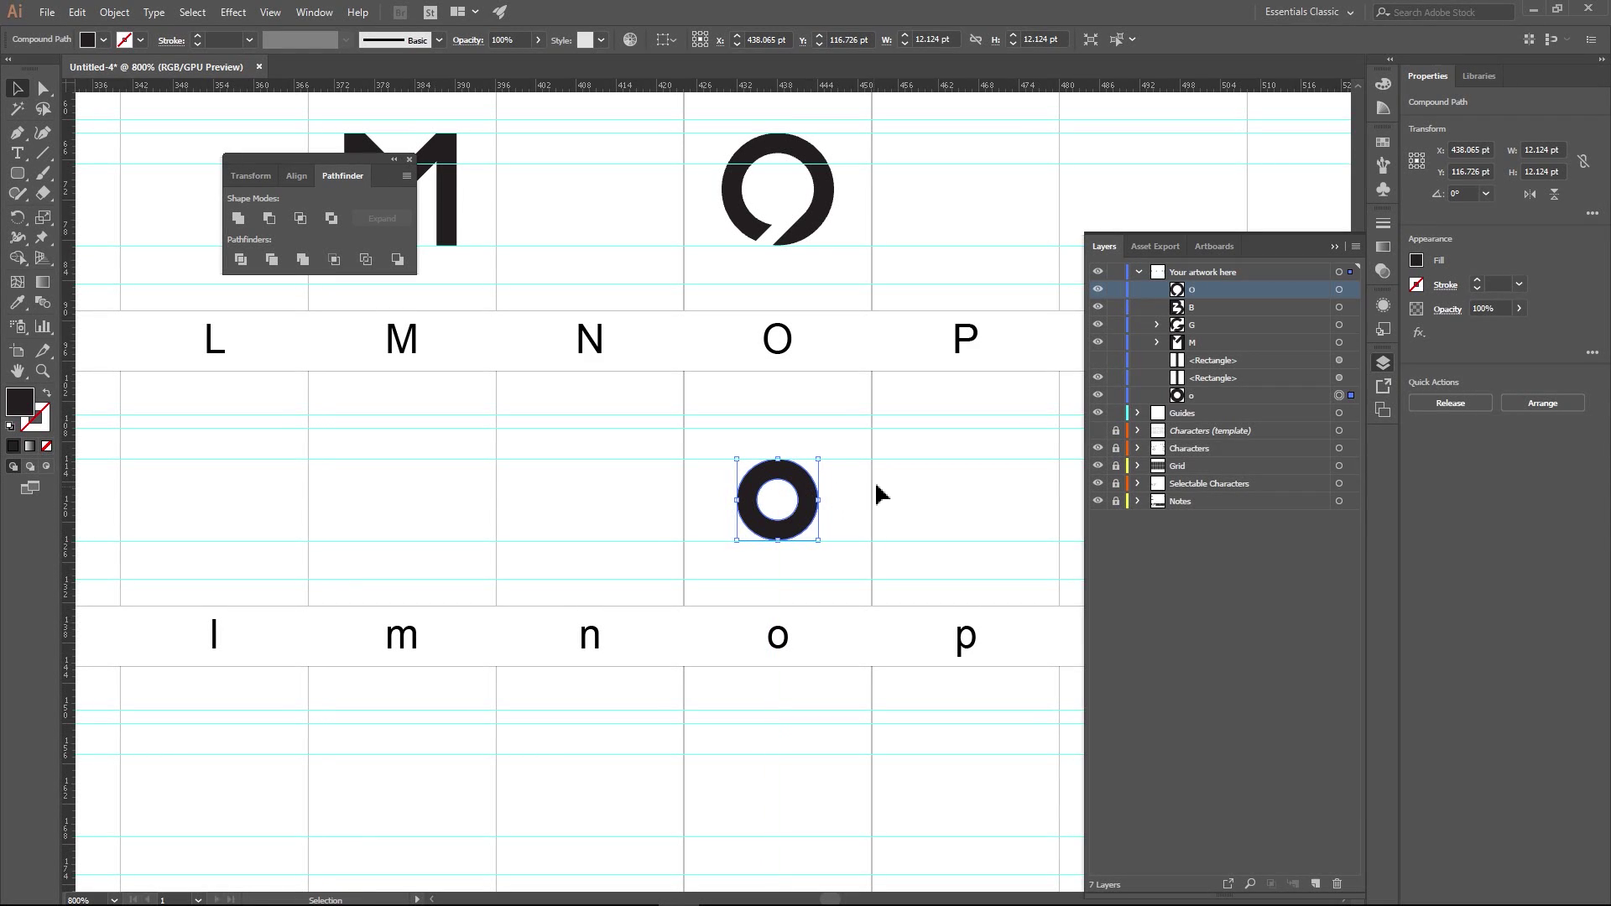
pyautogui.click(878, 493)
# - Check the horizontal centring of the uppercase O, M and G within their character cells
pyautogui.hotkey('ctrl', '-')
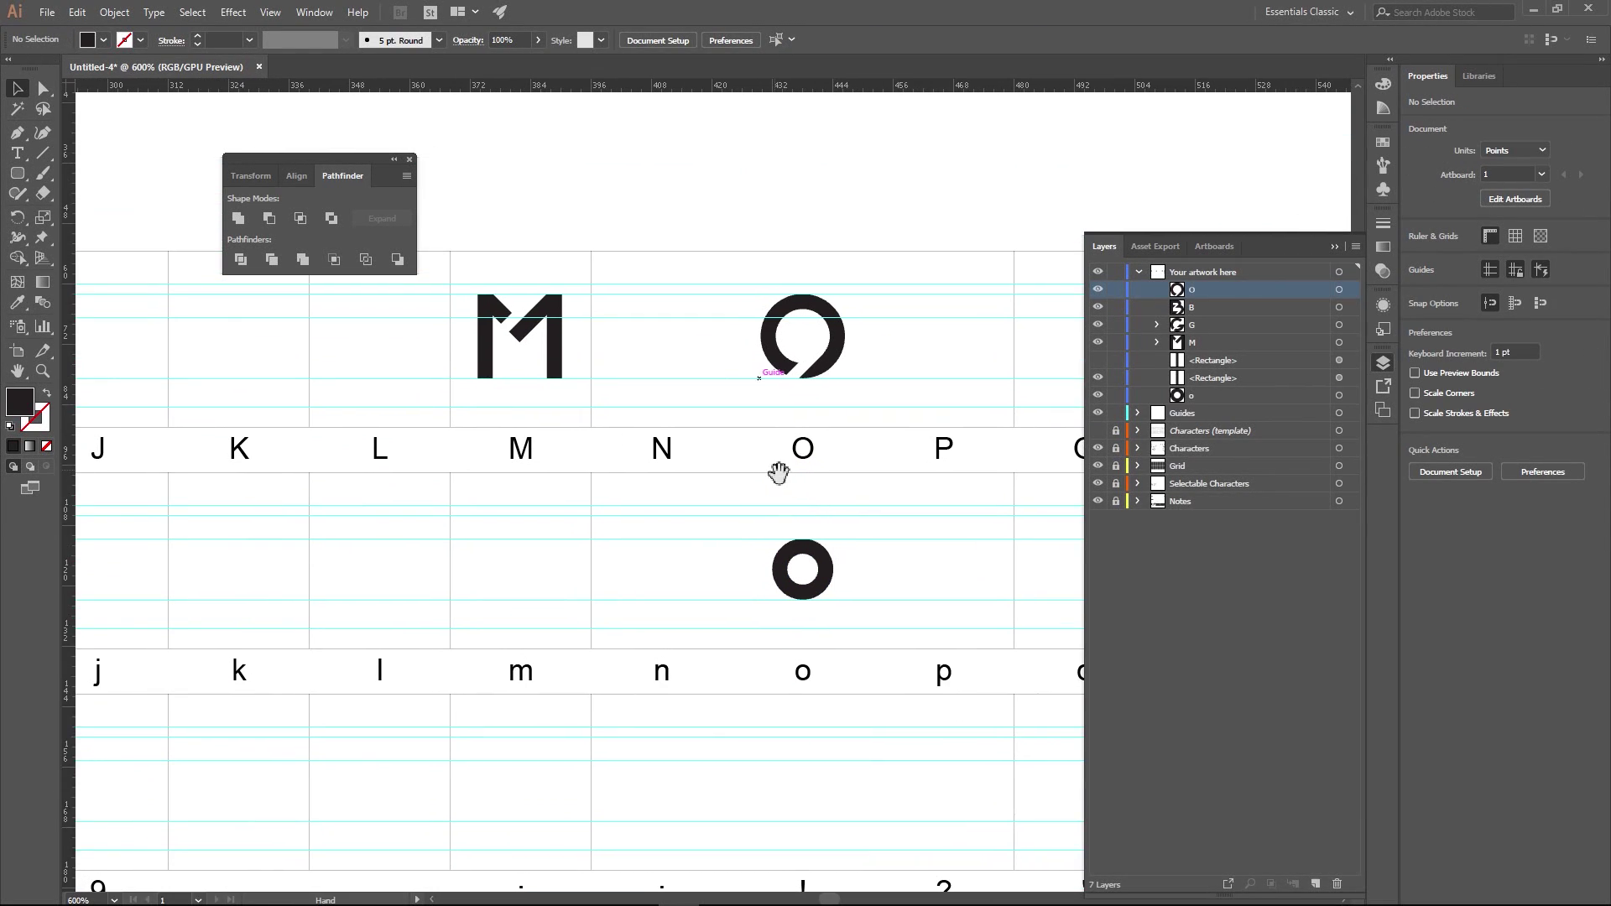
pyautogui.scroll(3, 835, 344)
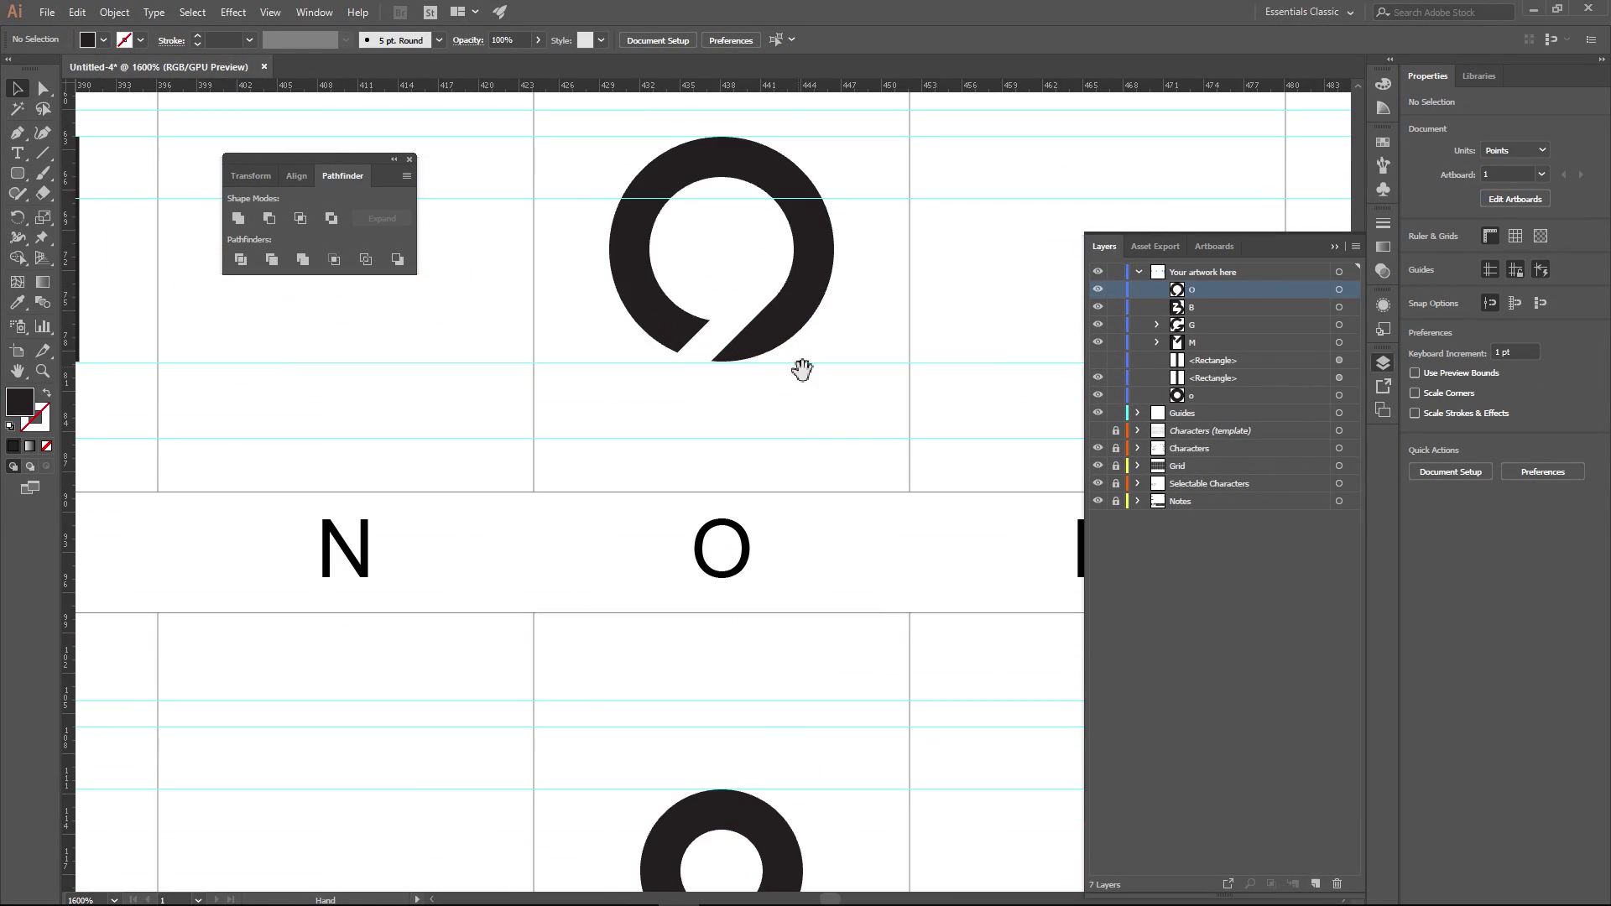
pyautogui.click(826, 327)
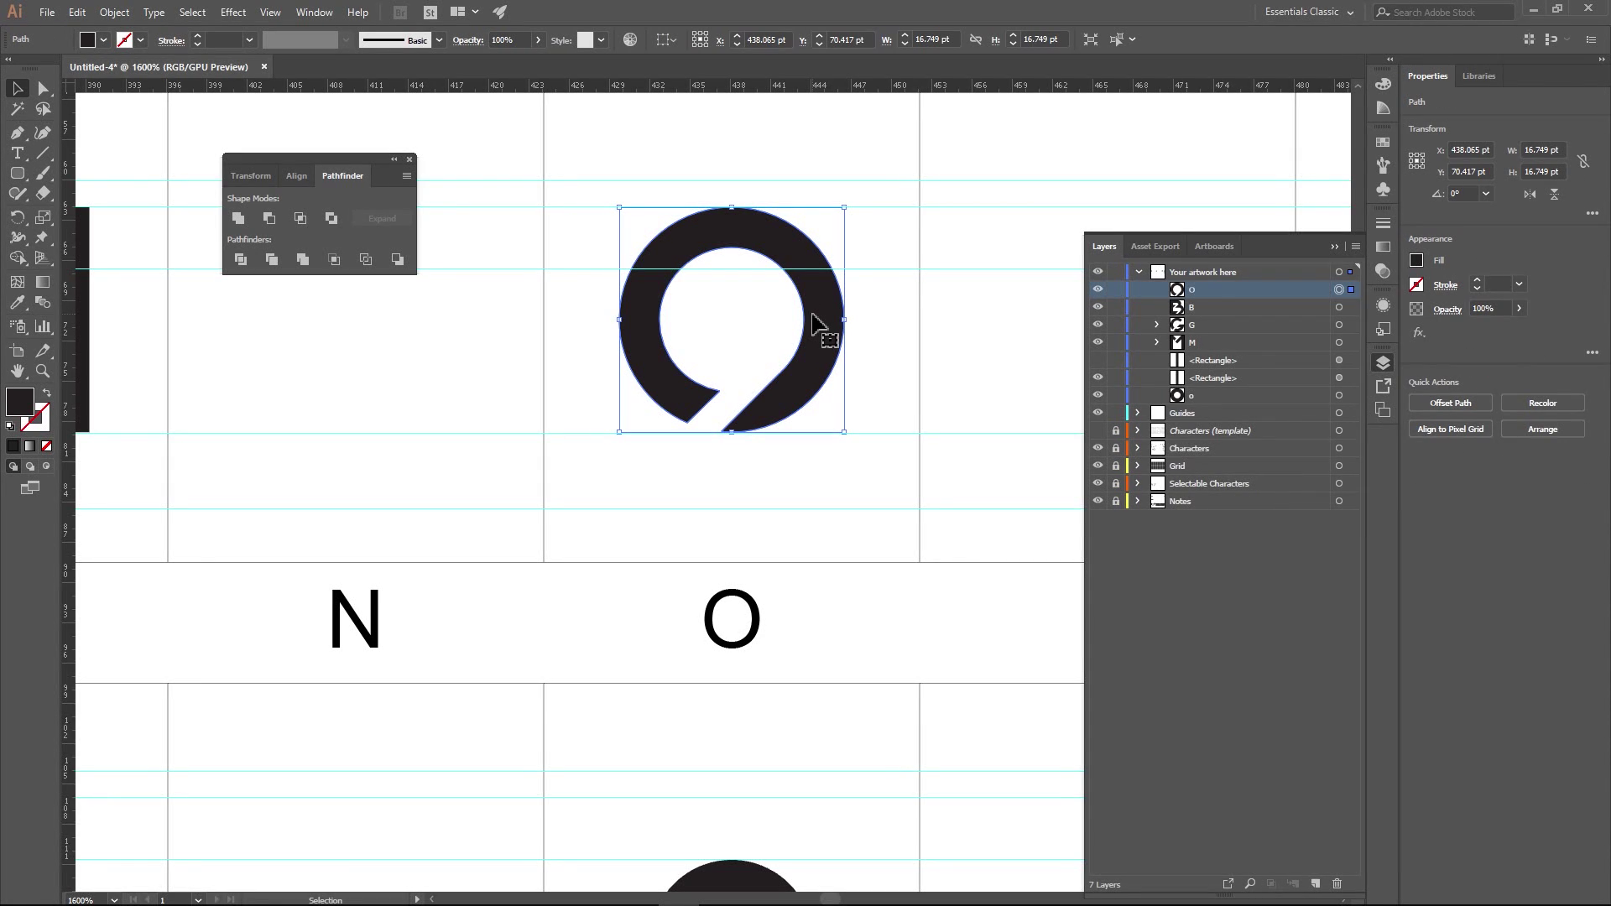
pyautogui.moveTo(428, 383); pyautogui.dragTo(915, 392)
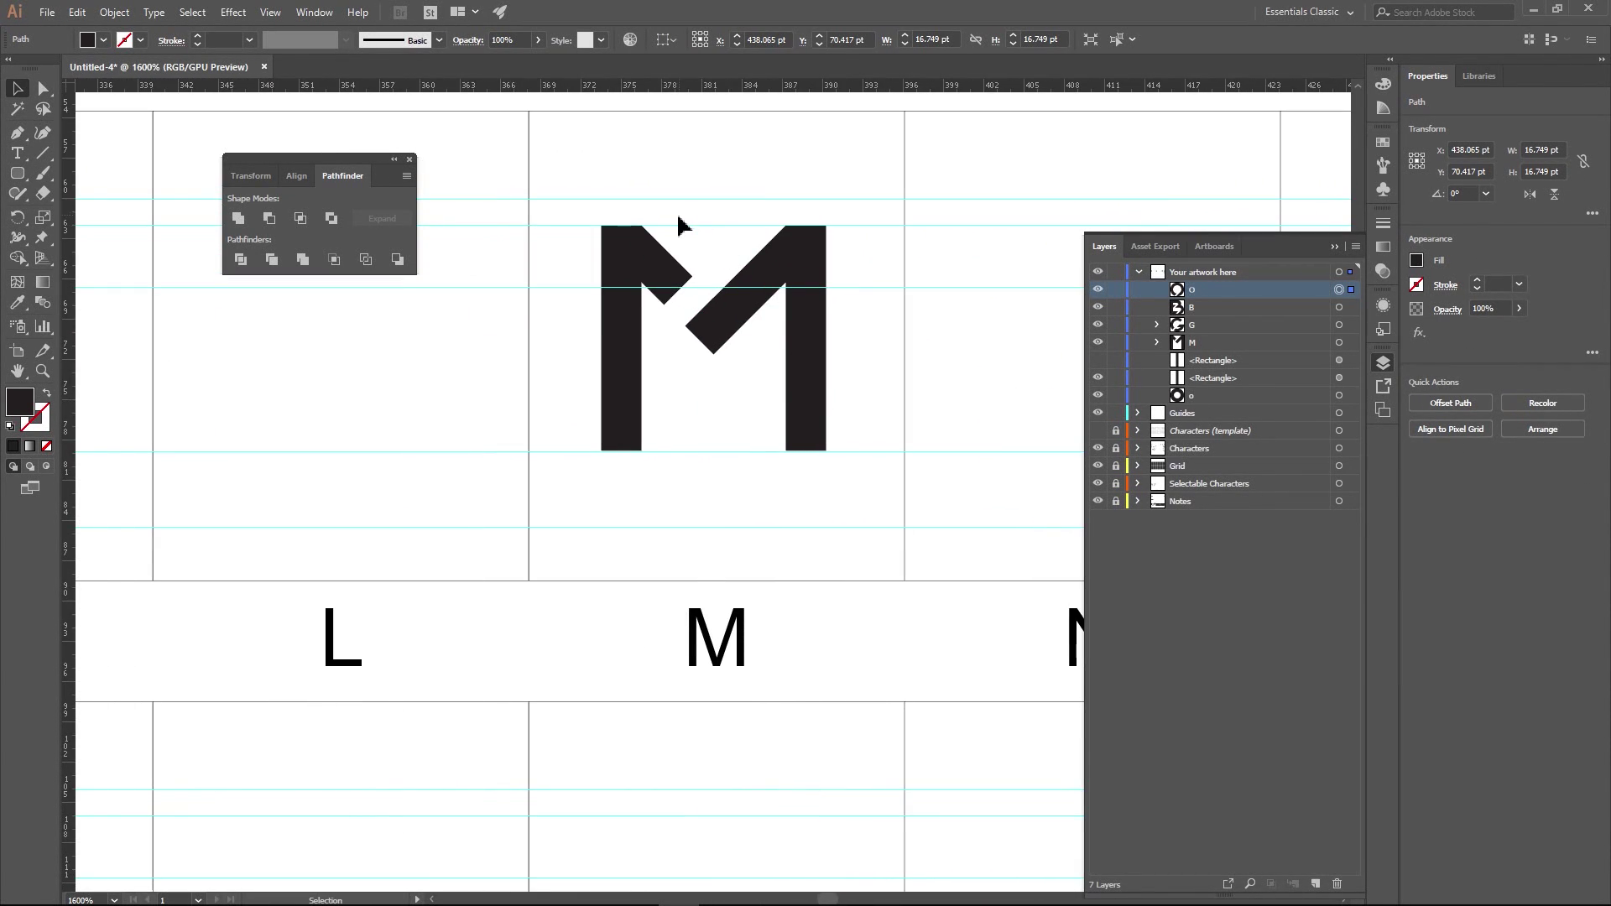
pyautogui.click(718, 337)
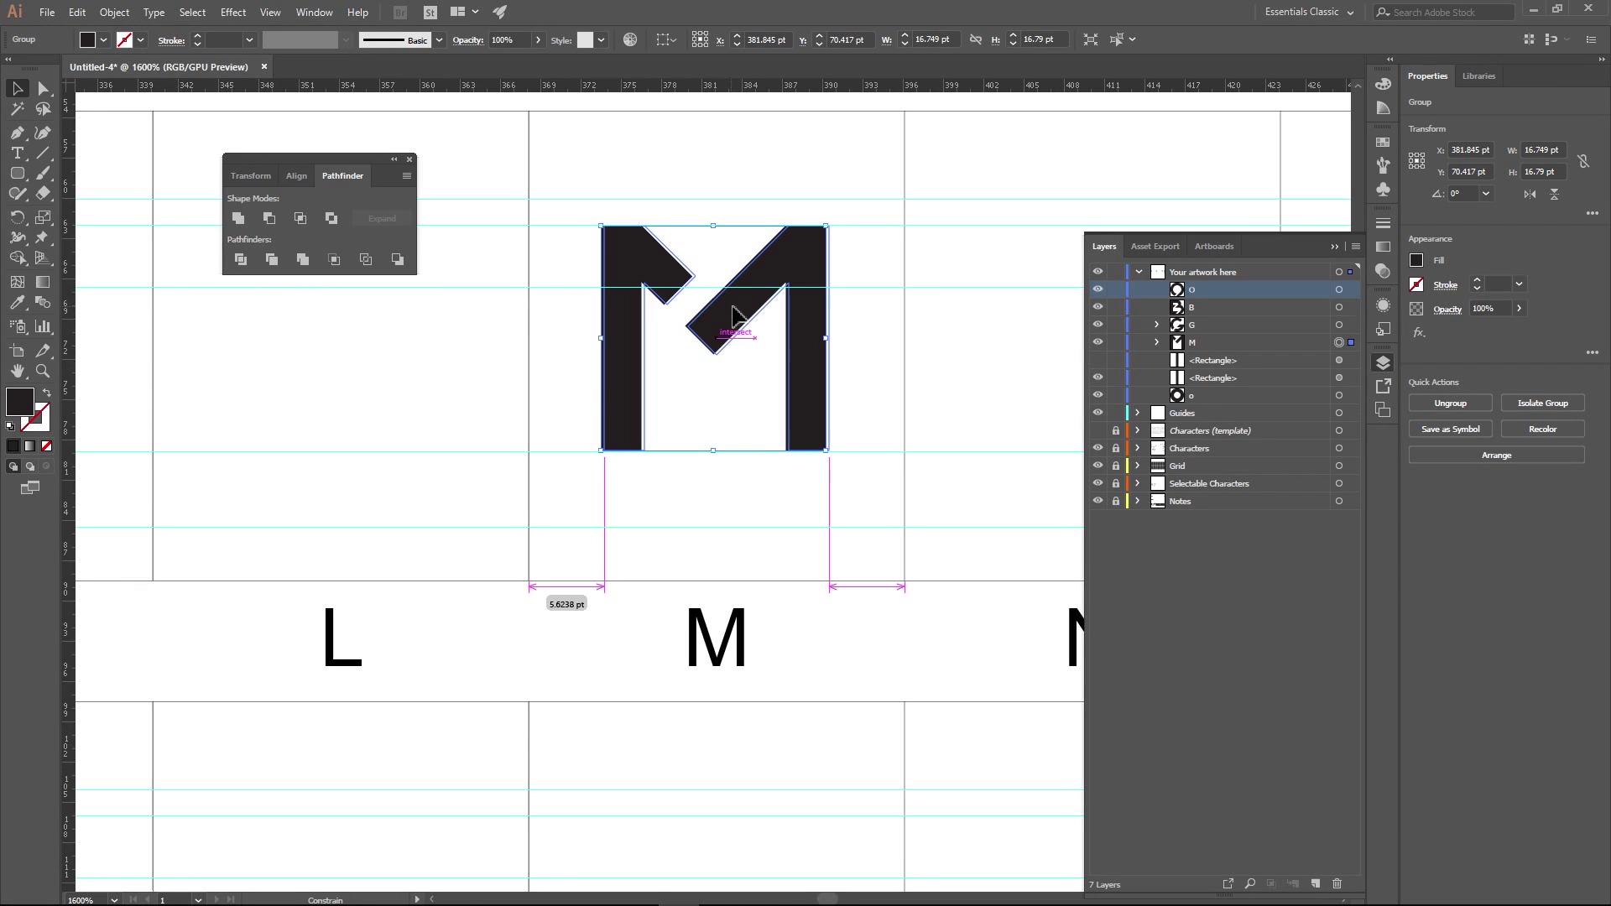
pyautogui.click(666, 431)
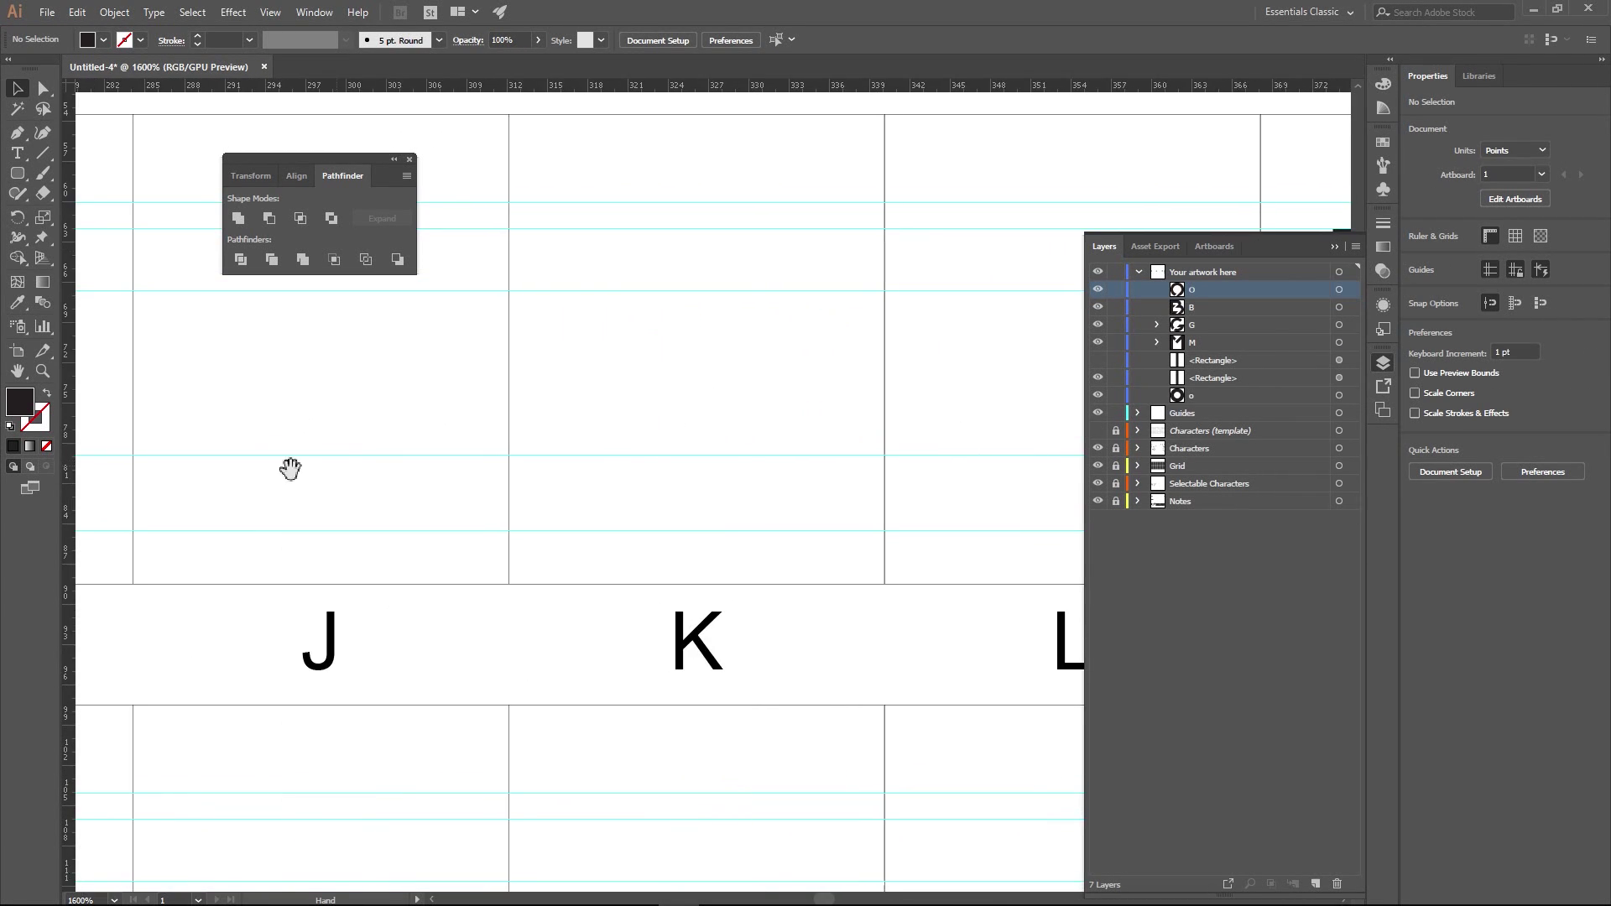
pyautogui.click(676, 429)
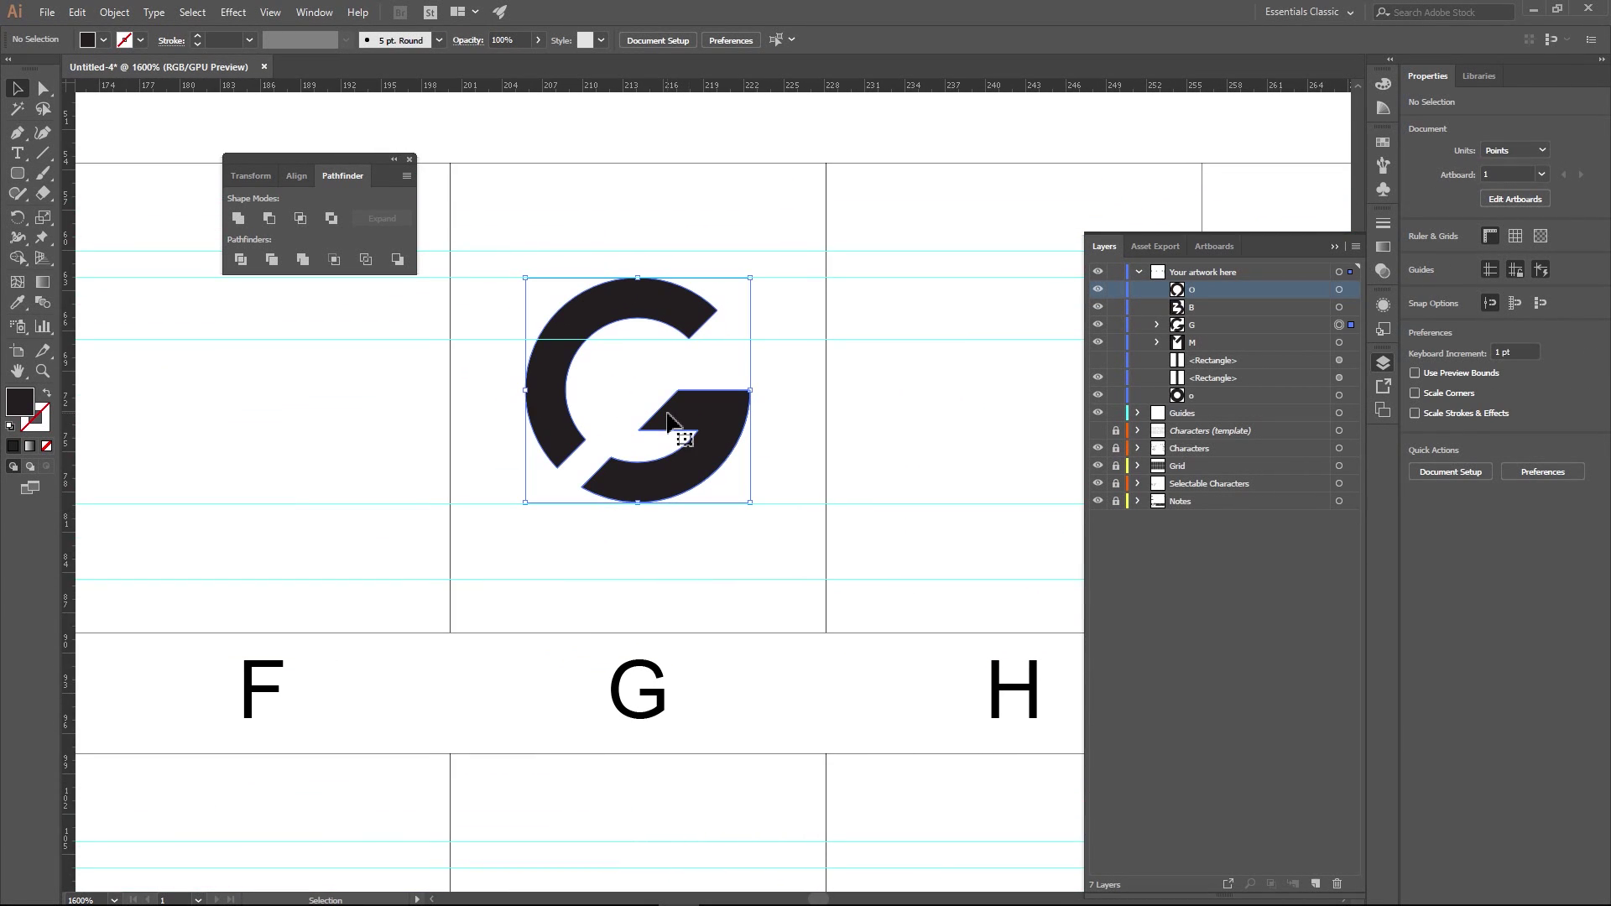
pyautogui.moveTo(694, 414); pyautogui.dragTo(691, 410)
pyautogui.keyDown('alt'); pyautogui.scroll(-1, 643, 550); pyautogui.keyUp('alt')
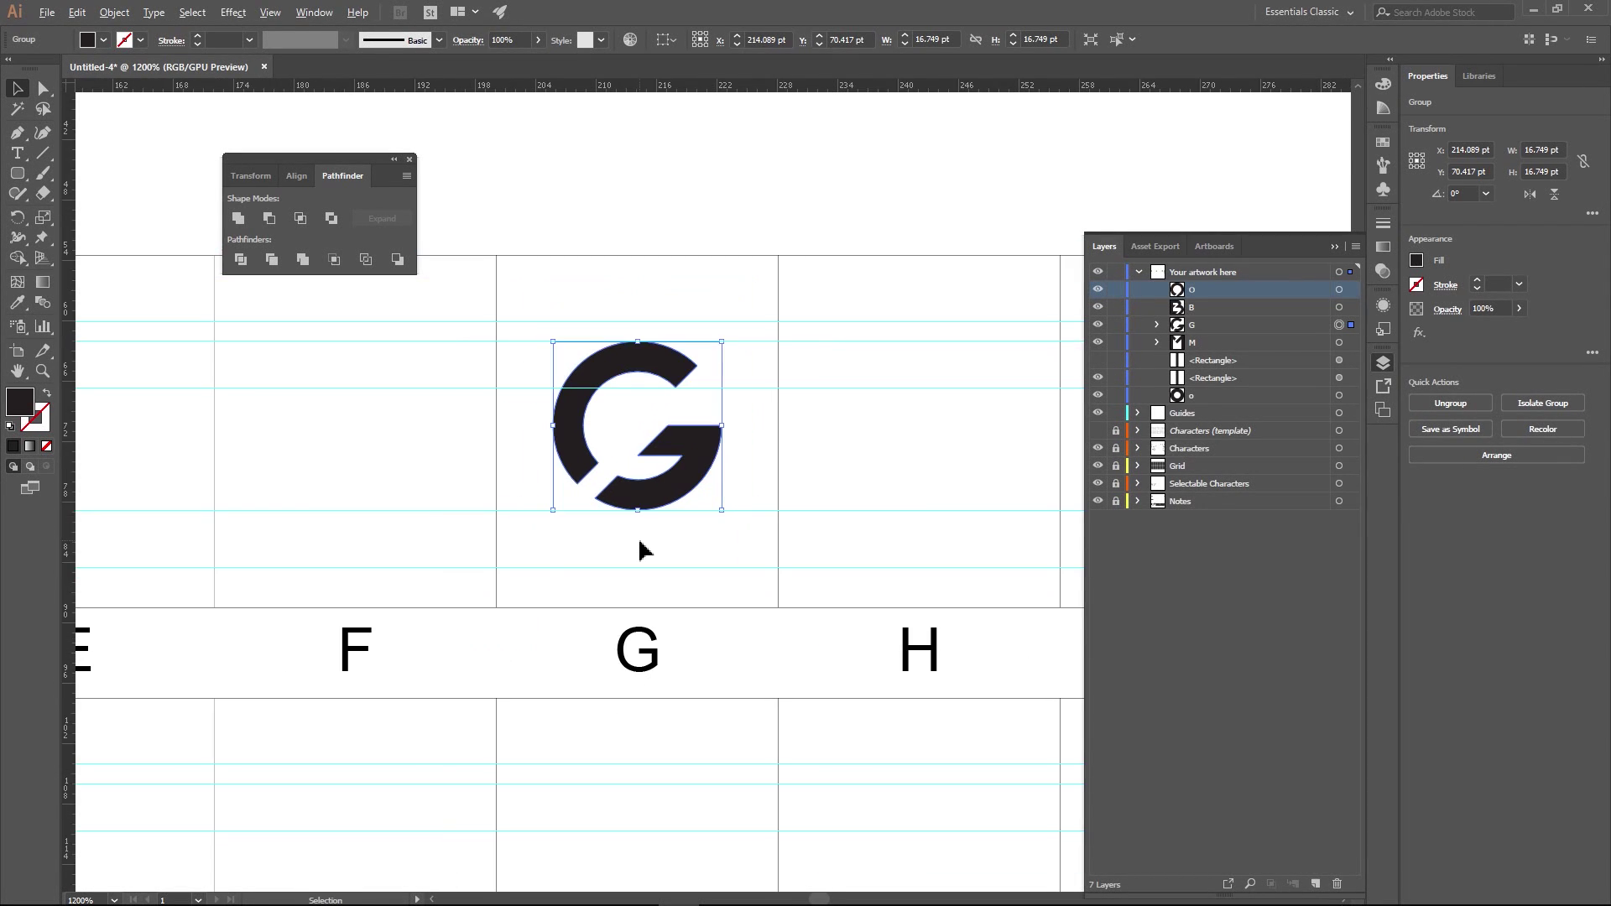
# - Check the uppercase B's placement within its character cell
pyautogui.moveTo(644, 550); pyautogui.dragTo(902, 480)
pyautogui.keyDown('alt'); pyautogui.scroll(-2, 414, 442); pyautogui.keyUp('alt')
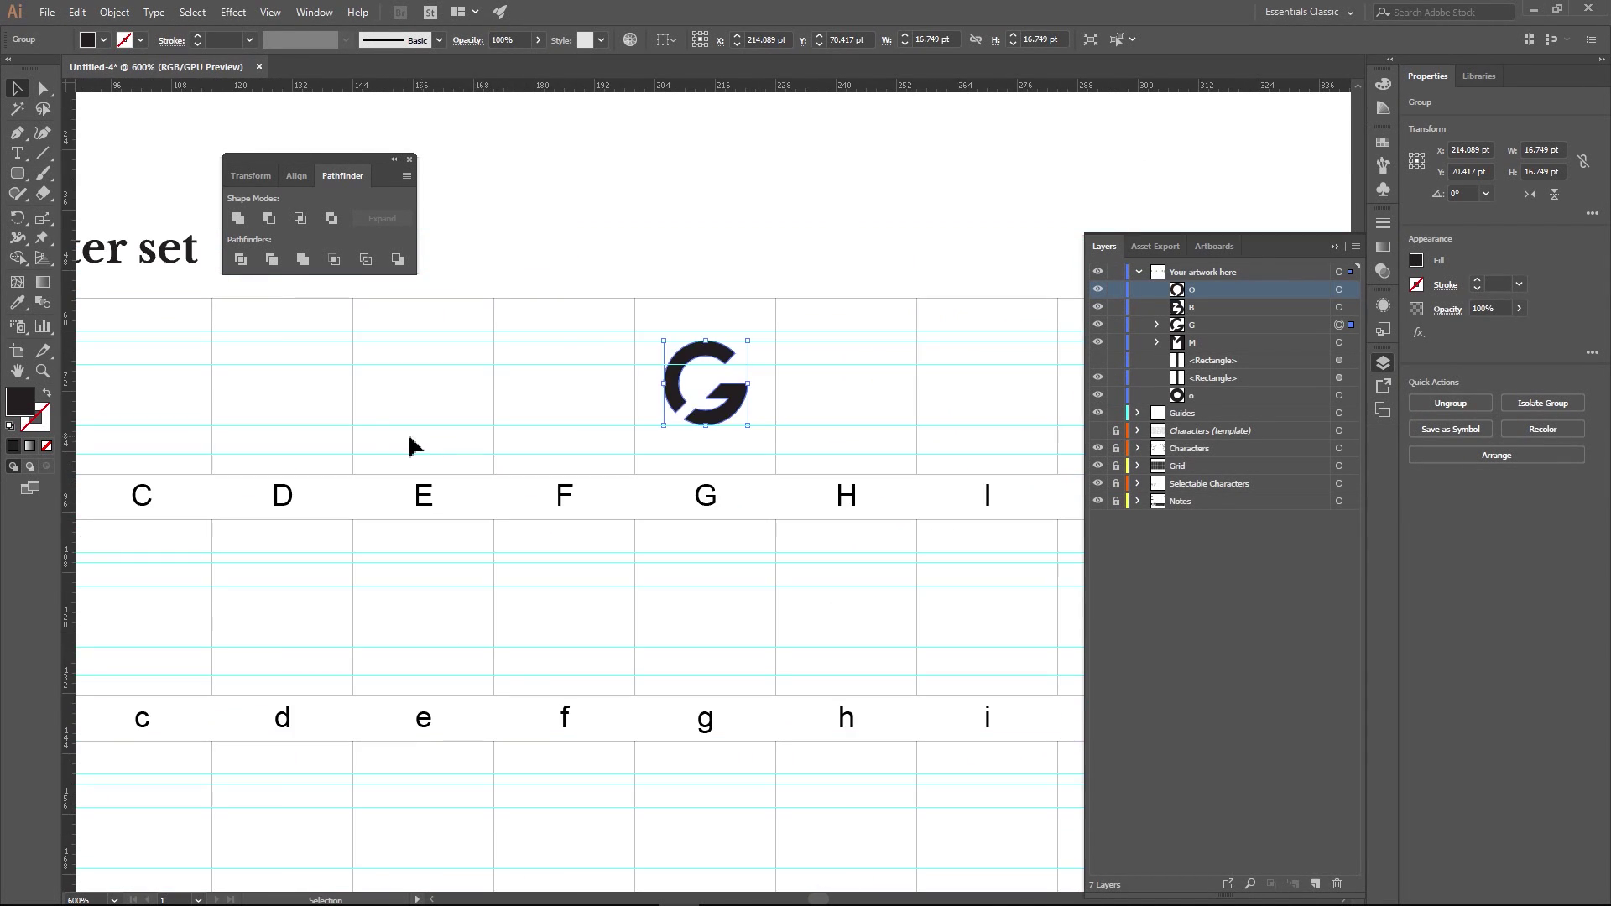
pyautogui.moveTo(414, 443); pyautogui.dragTo(946, 421)
pyautogui.moveTo(889, 856); pyautogui.dragTo(715, 722)
pyautogui.moveTo(593, 392); pyautogui.dragTo(647, 632)
pyautogui.moveTo(605, 458); pyautogui.dragTo(683, 425)
pyautogui.keyDown('alt'); pyautogui.scroll(2, 546, 460); pyautogui.keyUp('alt')
pyautogui.keyDown('alt'); pyautogui.scroll(2, 545, 461); pyautogui.keyUp('alt')
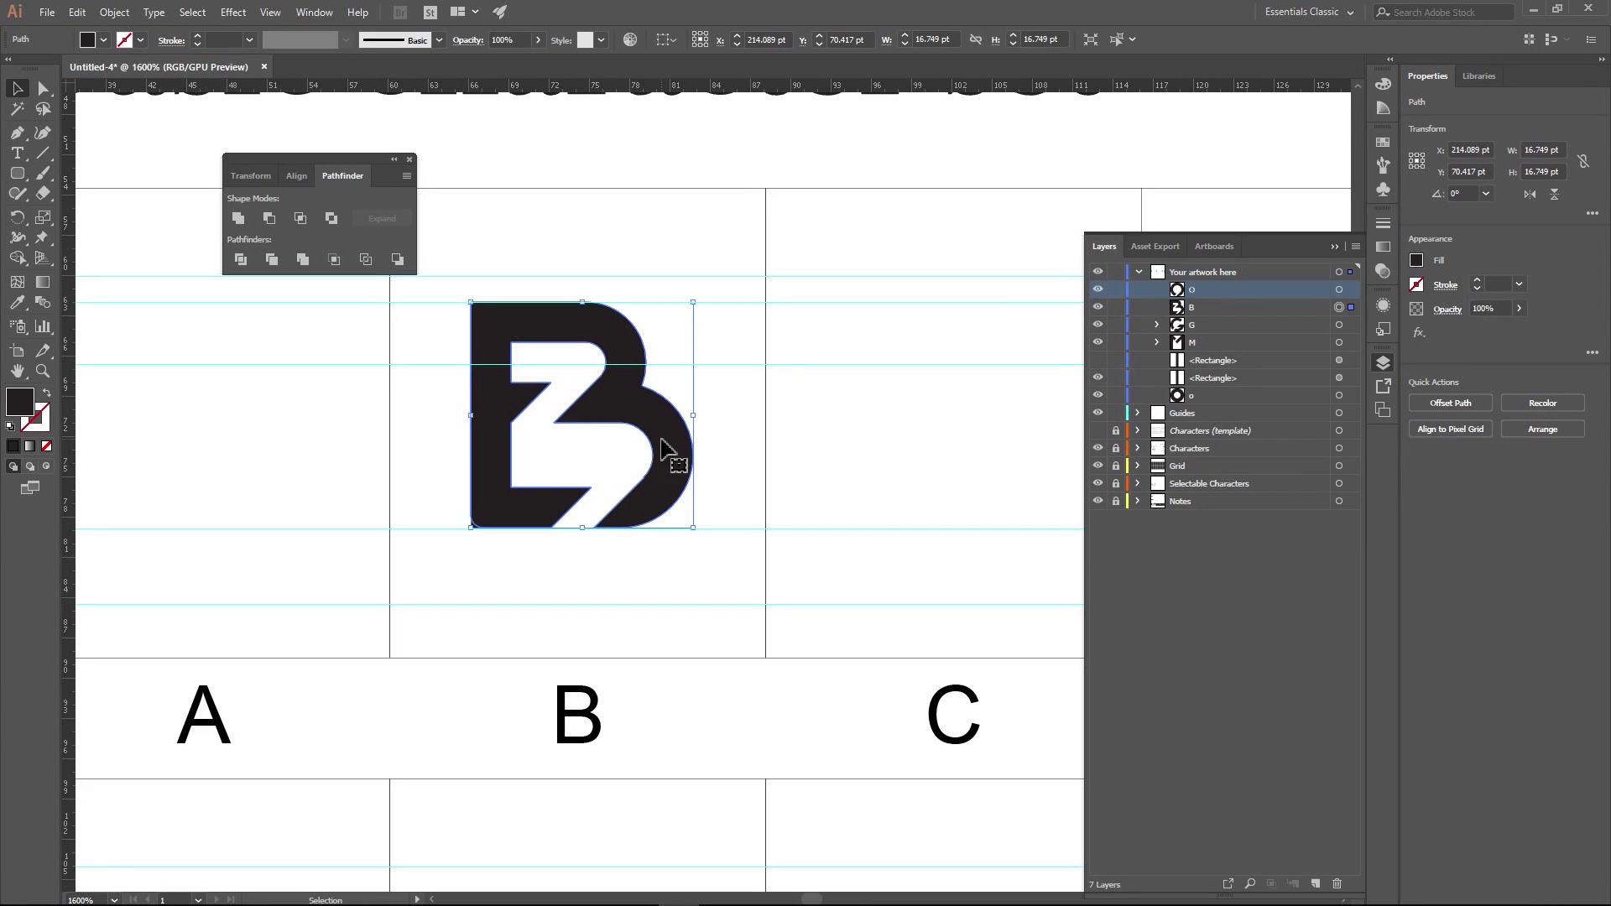
pyautogui.click(750, 449)
# - Delete the visible leftover rectangle listed directly above the lowercase o in the artwork layer
pyautogui.keyDown('alt'); pyautogui.scroll(-7, 750, 449); pyautogui.keyUp('alt')
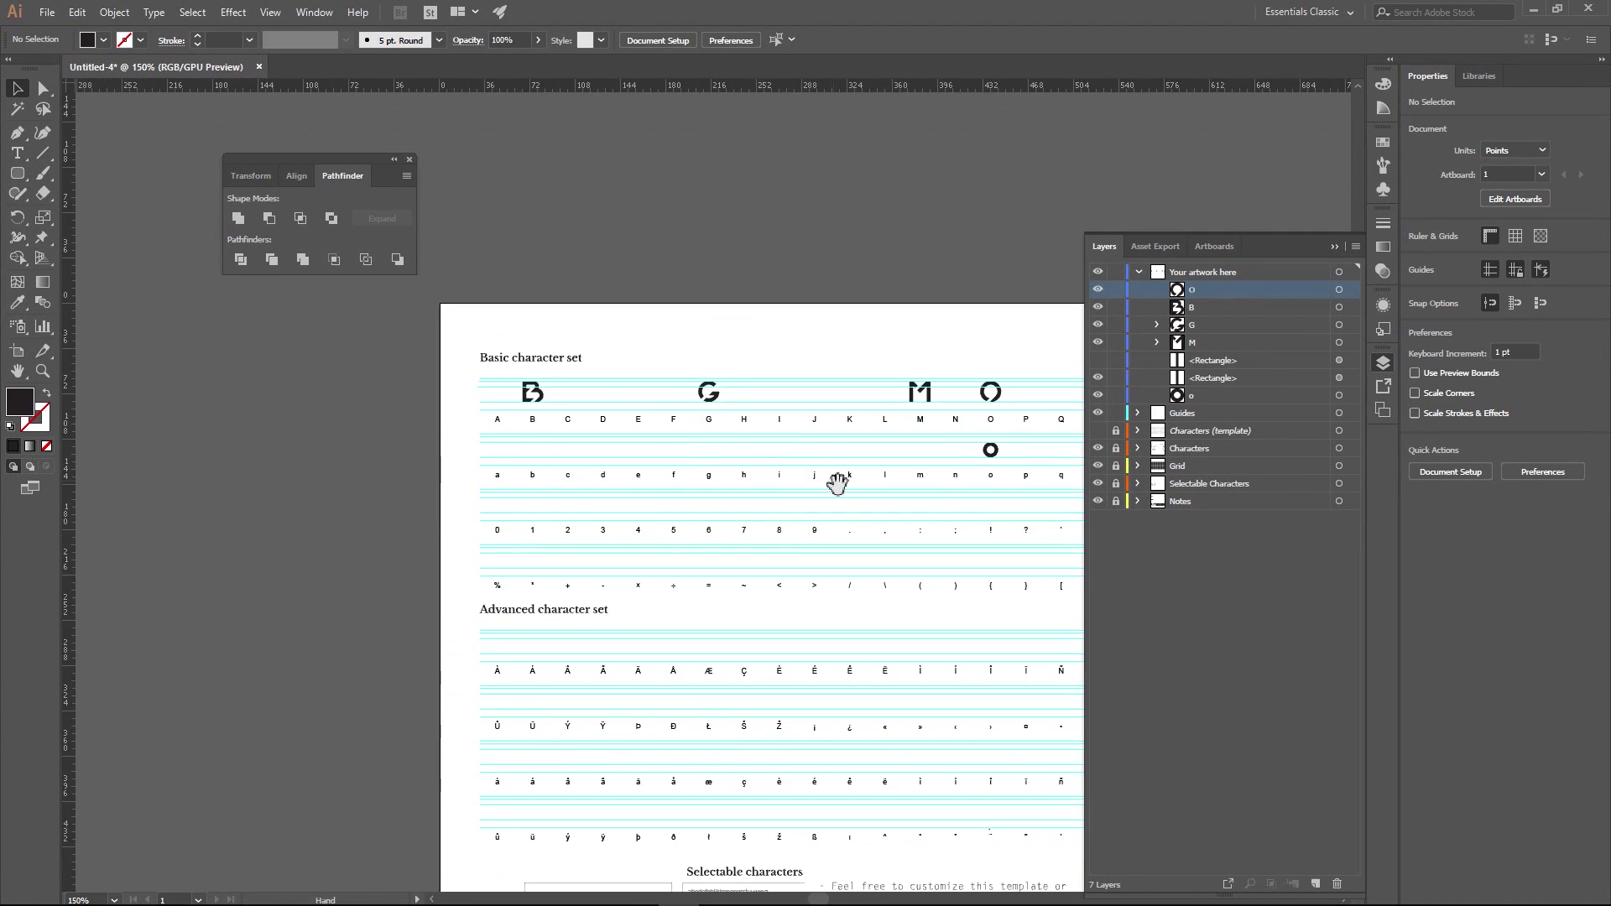
pyautogui.keyDown('alt'); pyautogui.scroll(1, 708, 468); pyautogui.keyUp('alt')
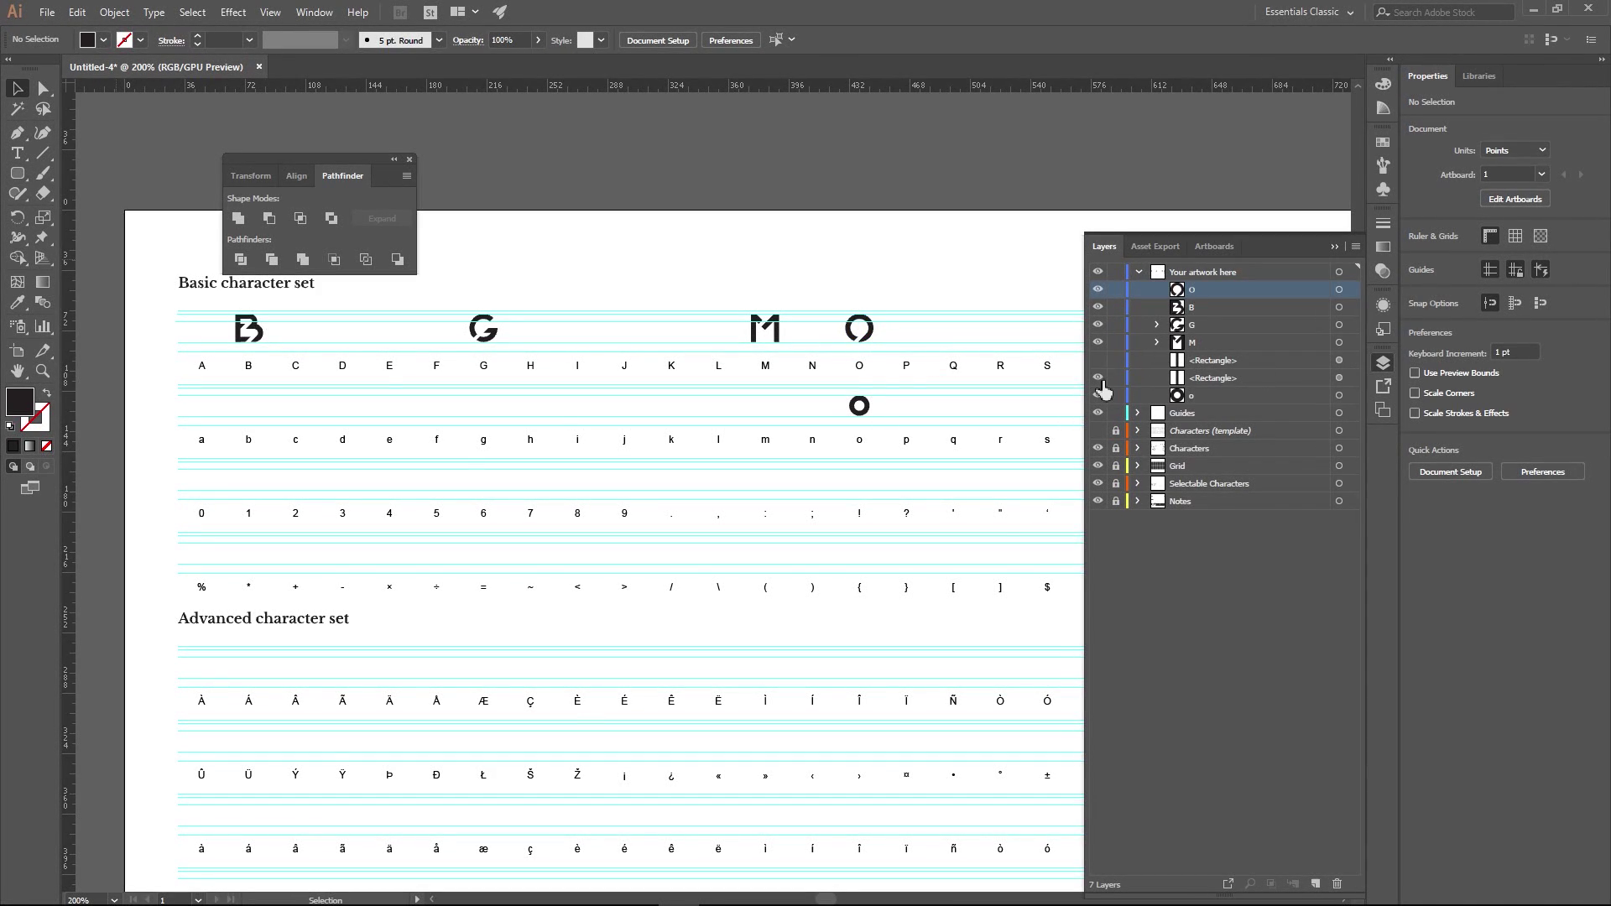
pyautogui.click(1340, 376)
pyautogui.press('Delete')
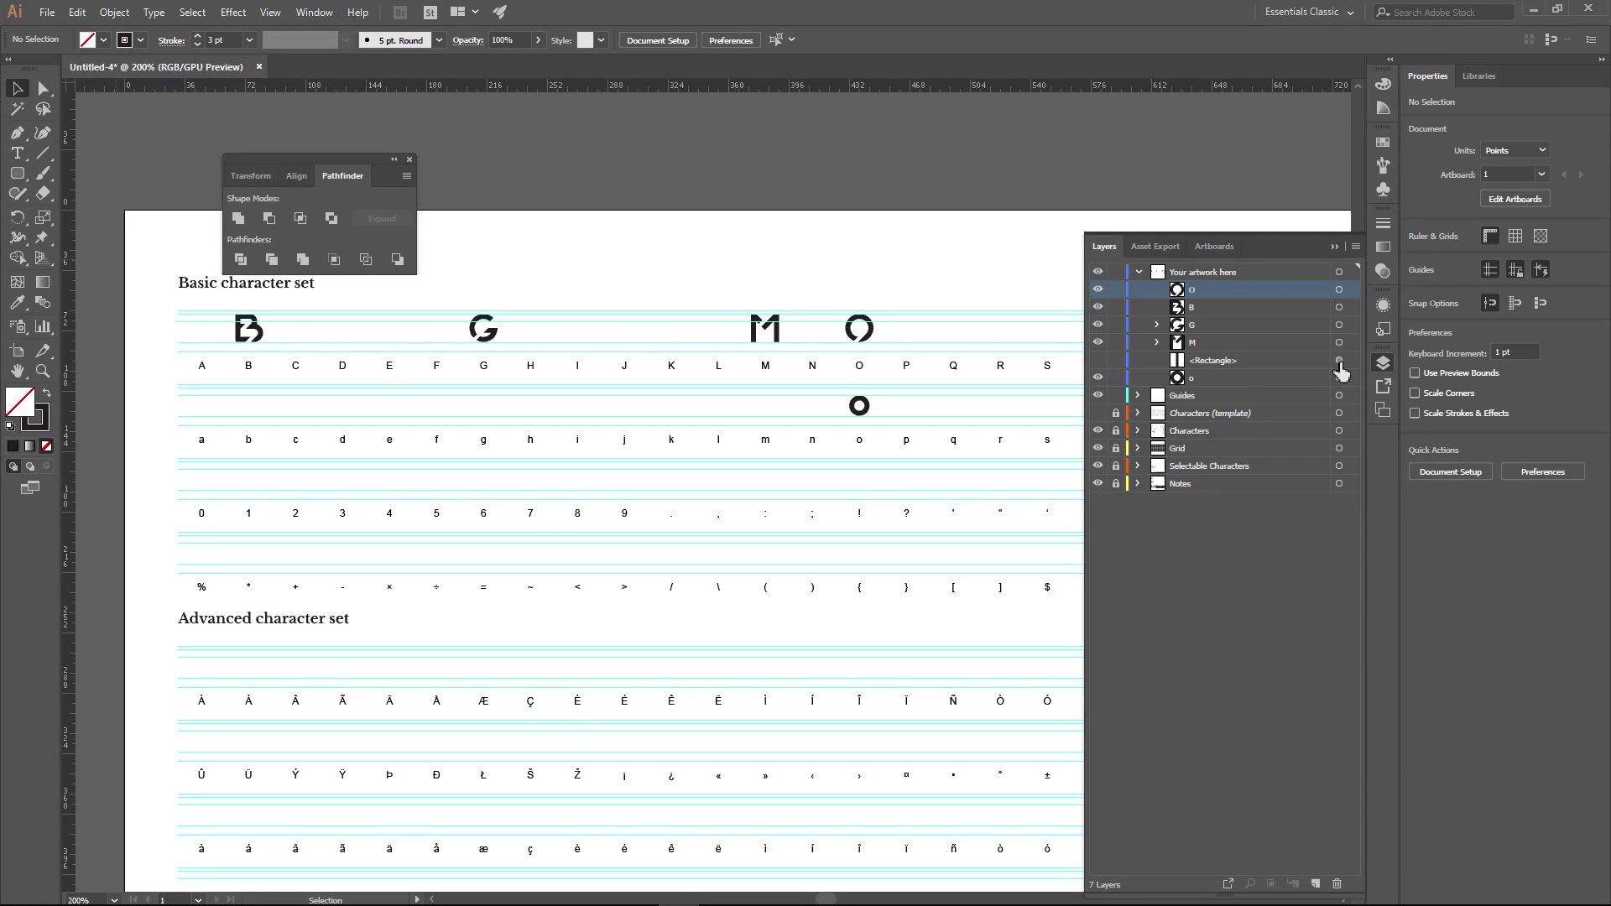
# - Delete the hidden leftover rectangle between M and the lowercase o in the artwork layer, and close the Pathfinder panel
pyautogui.click(1098, 360)
pyautogui.click(1340, 361)
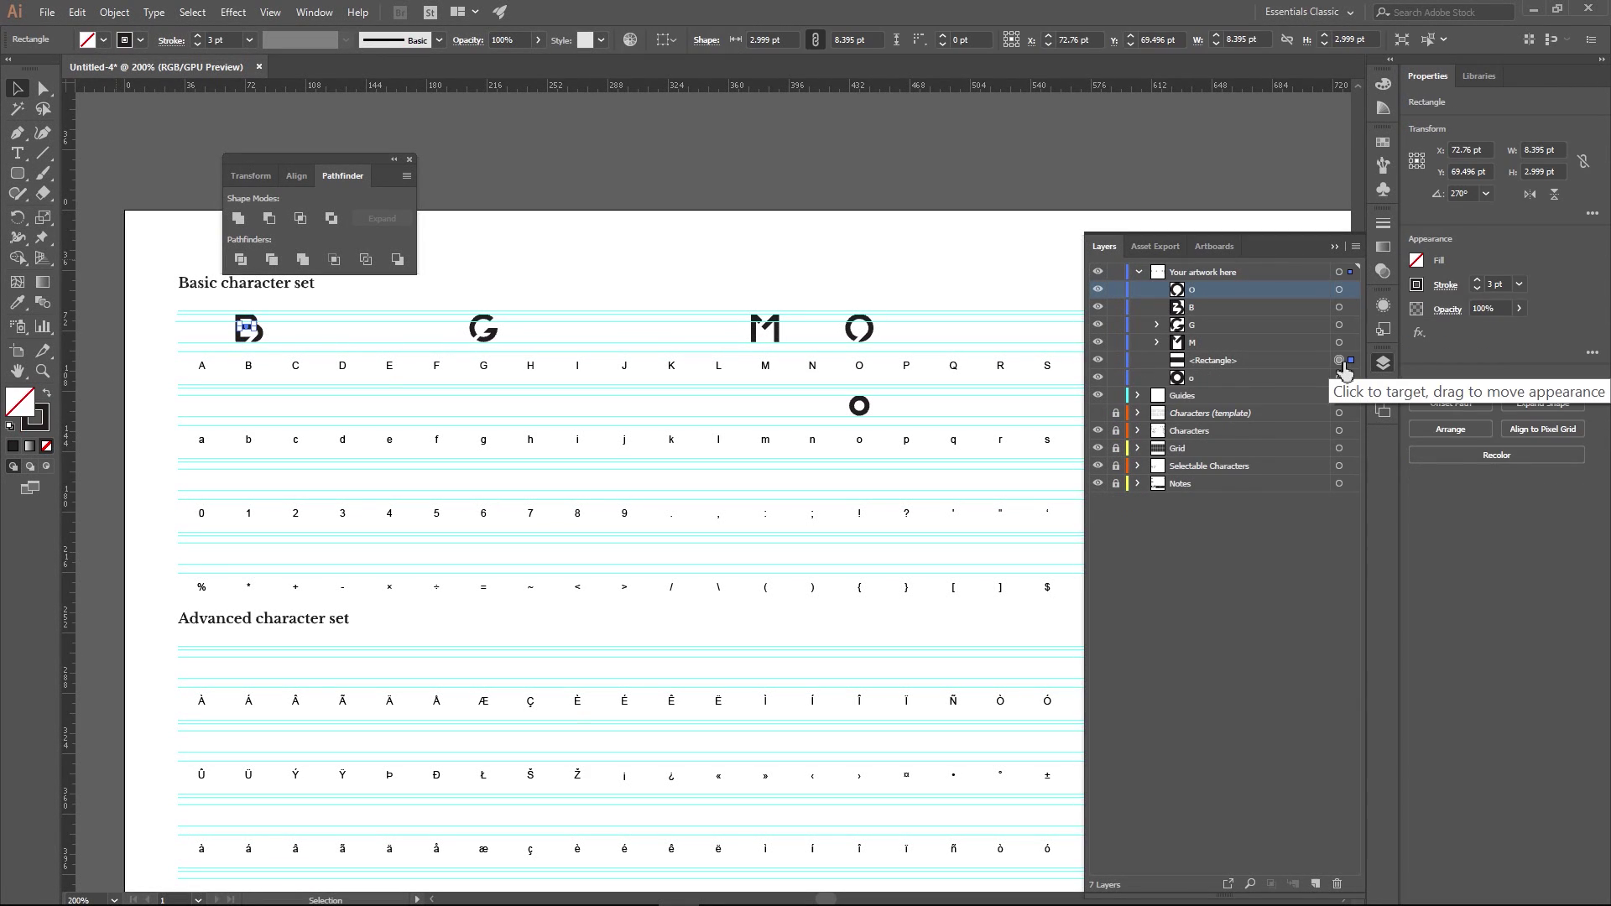
pyautogui.press('Delete')
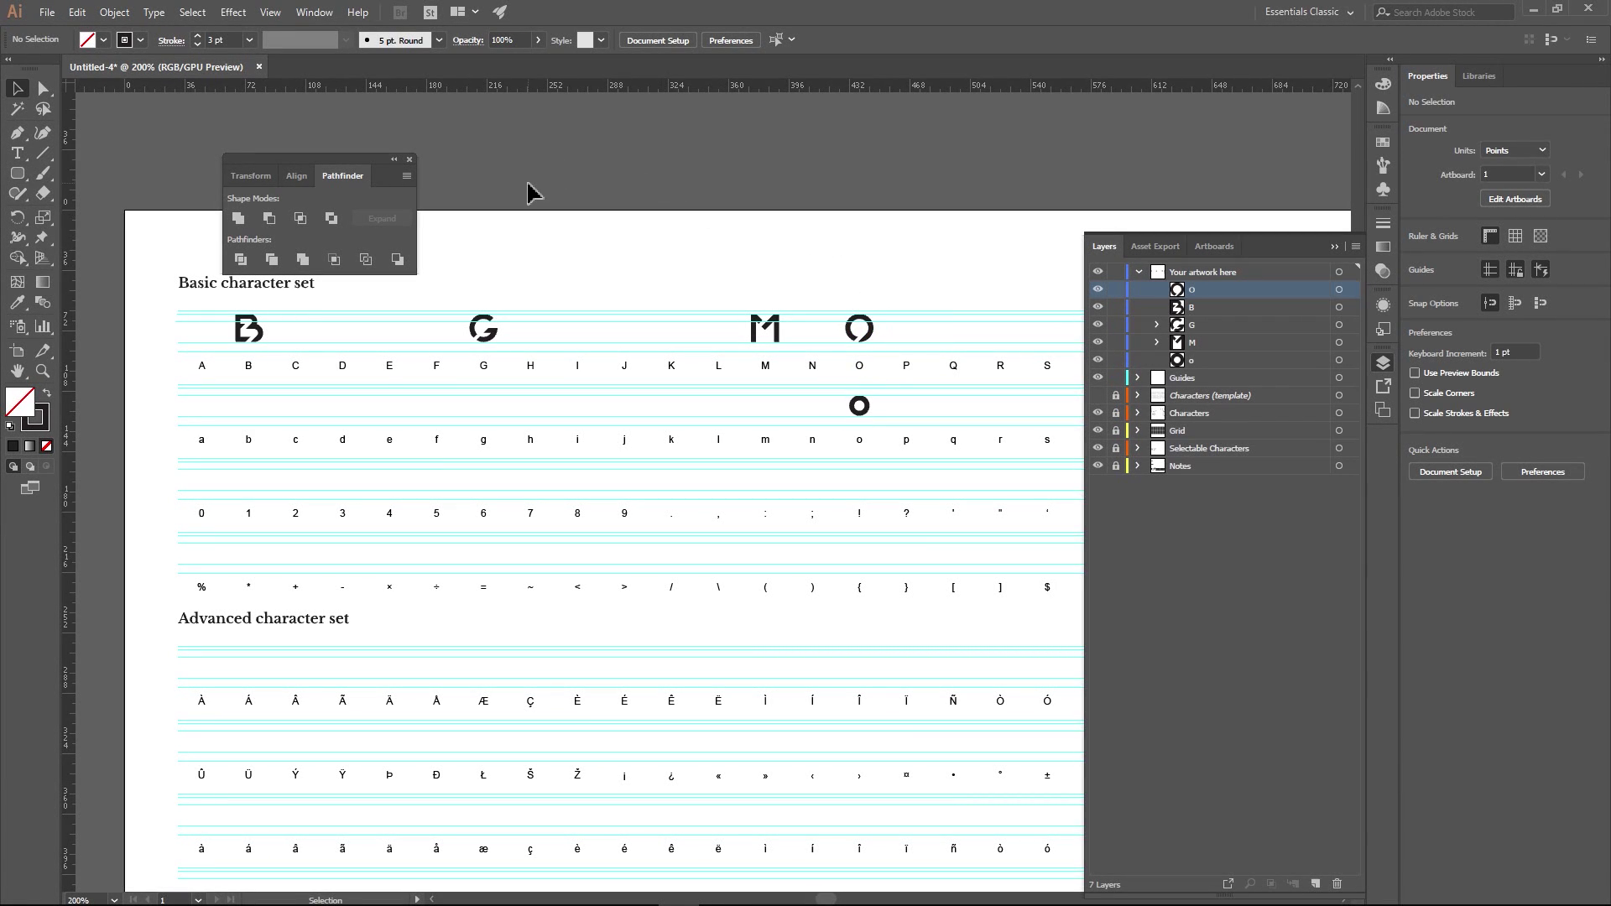
pyautogui.click(410, 159)
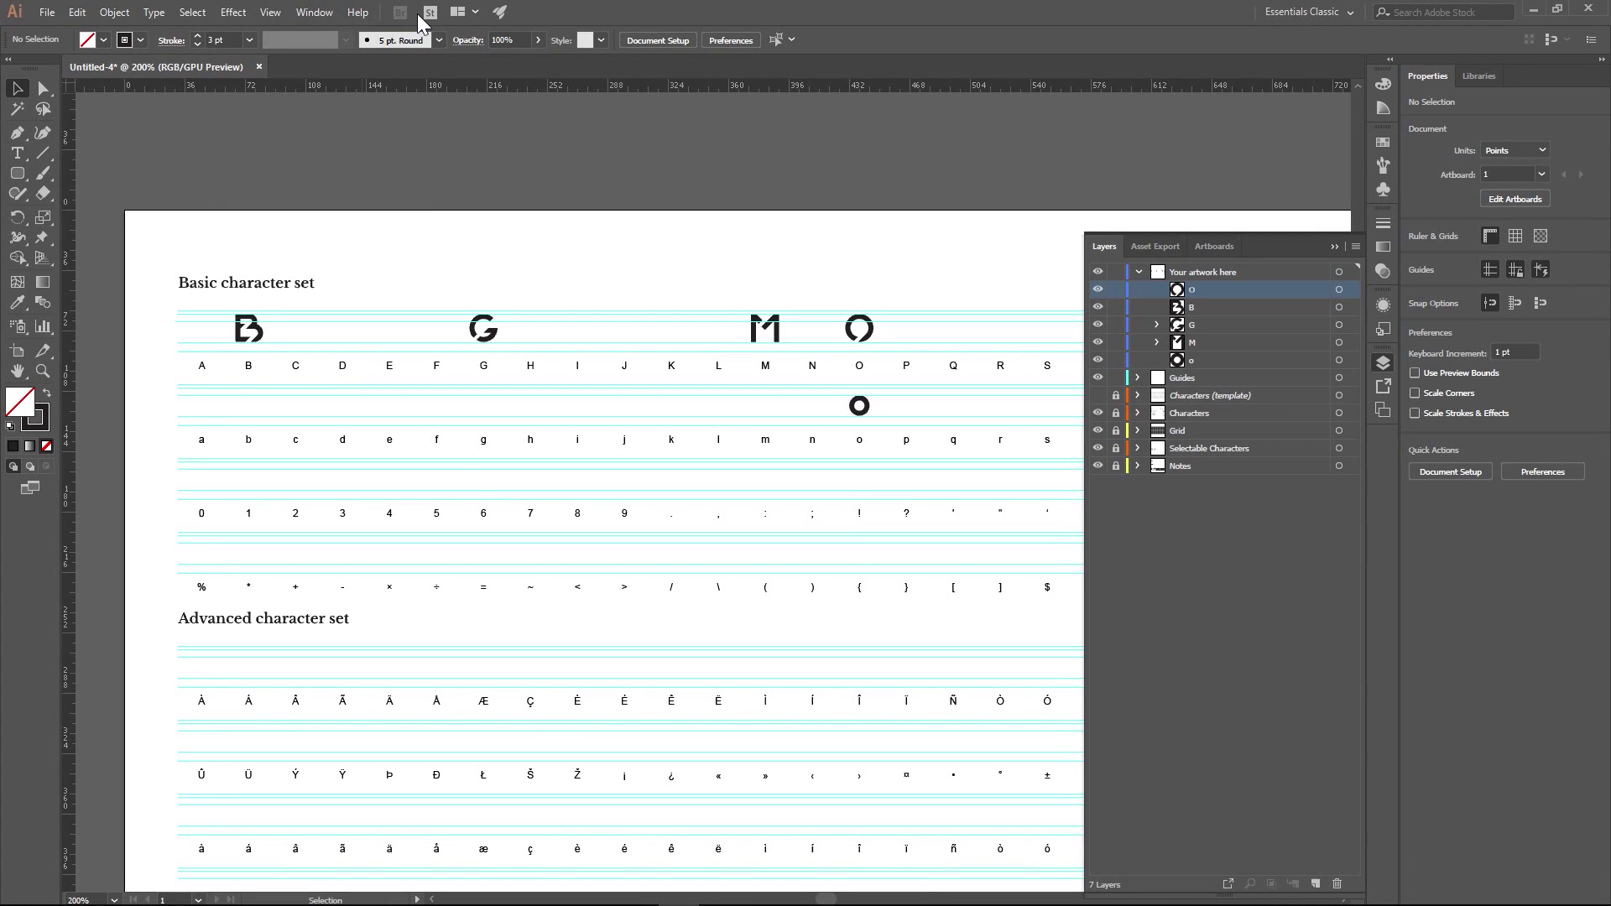
# - Open the Fontself Maker panel and try to add the uppercase O from the artwork layer to it
pyautogui.click(331, 12)
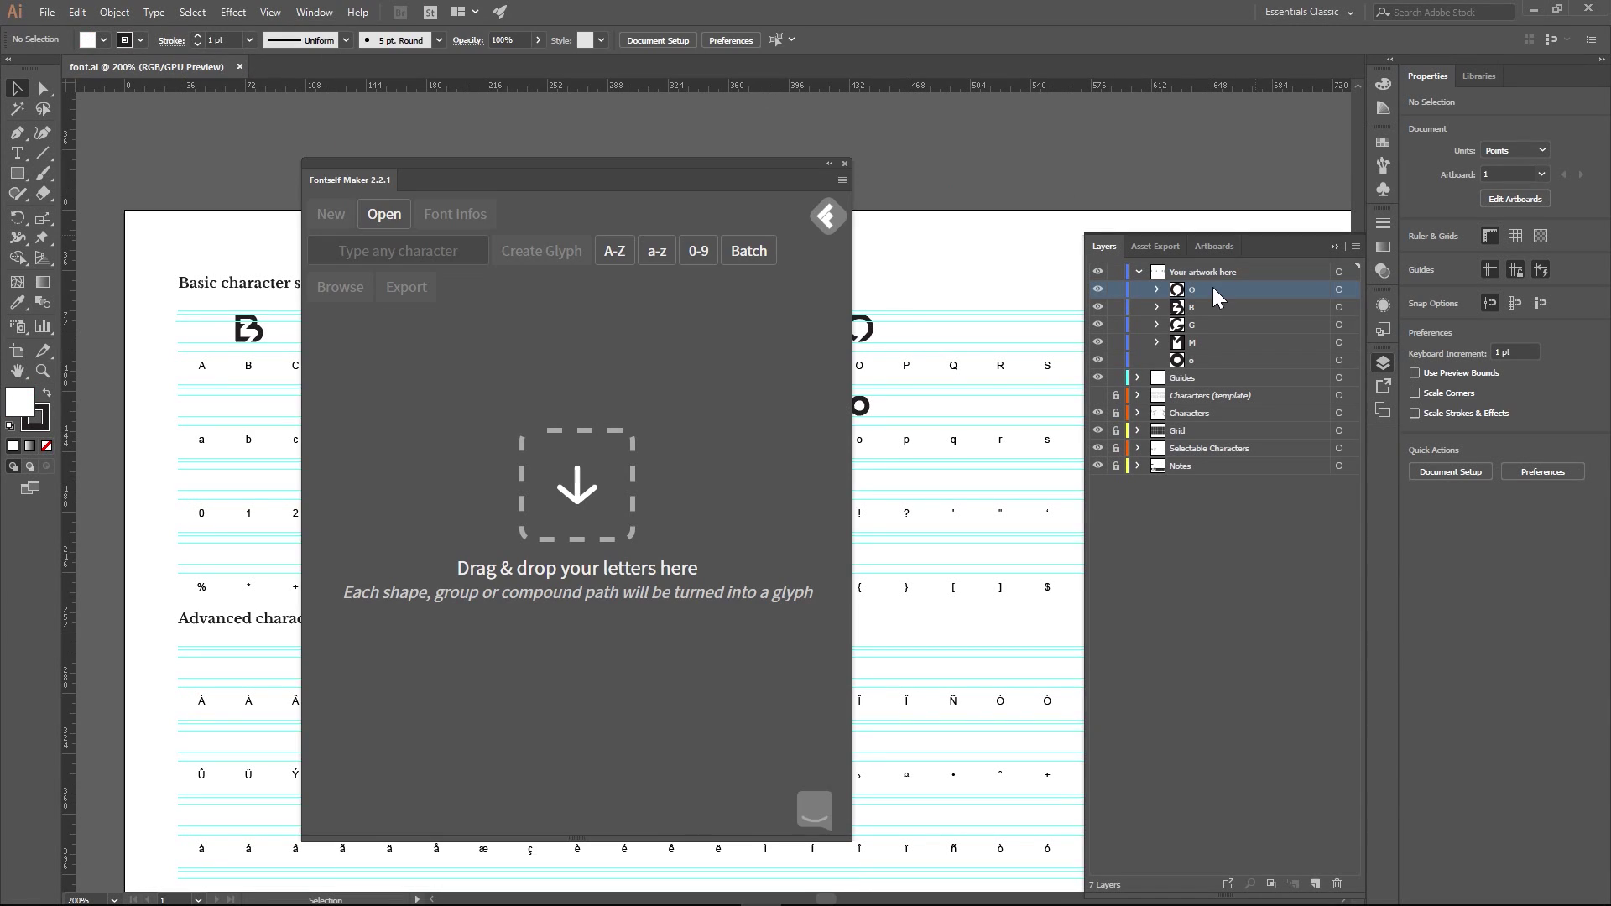
pyautogui.moveTo(693, 161); pyautogui.dragTo(624, 149)
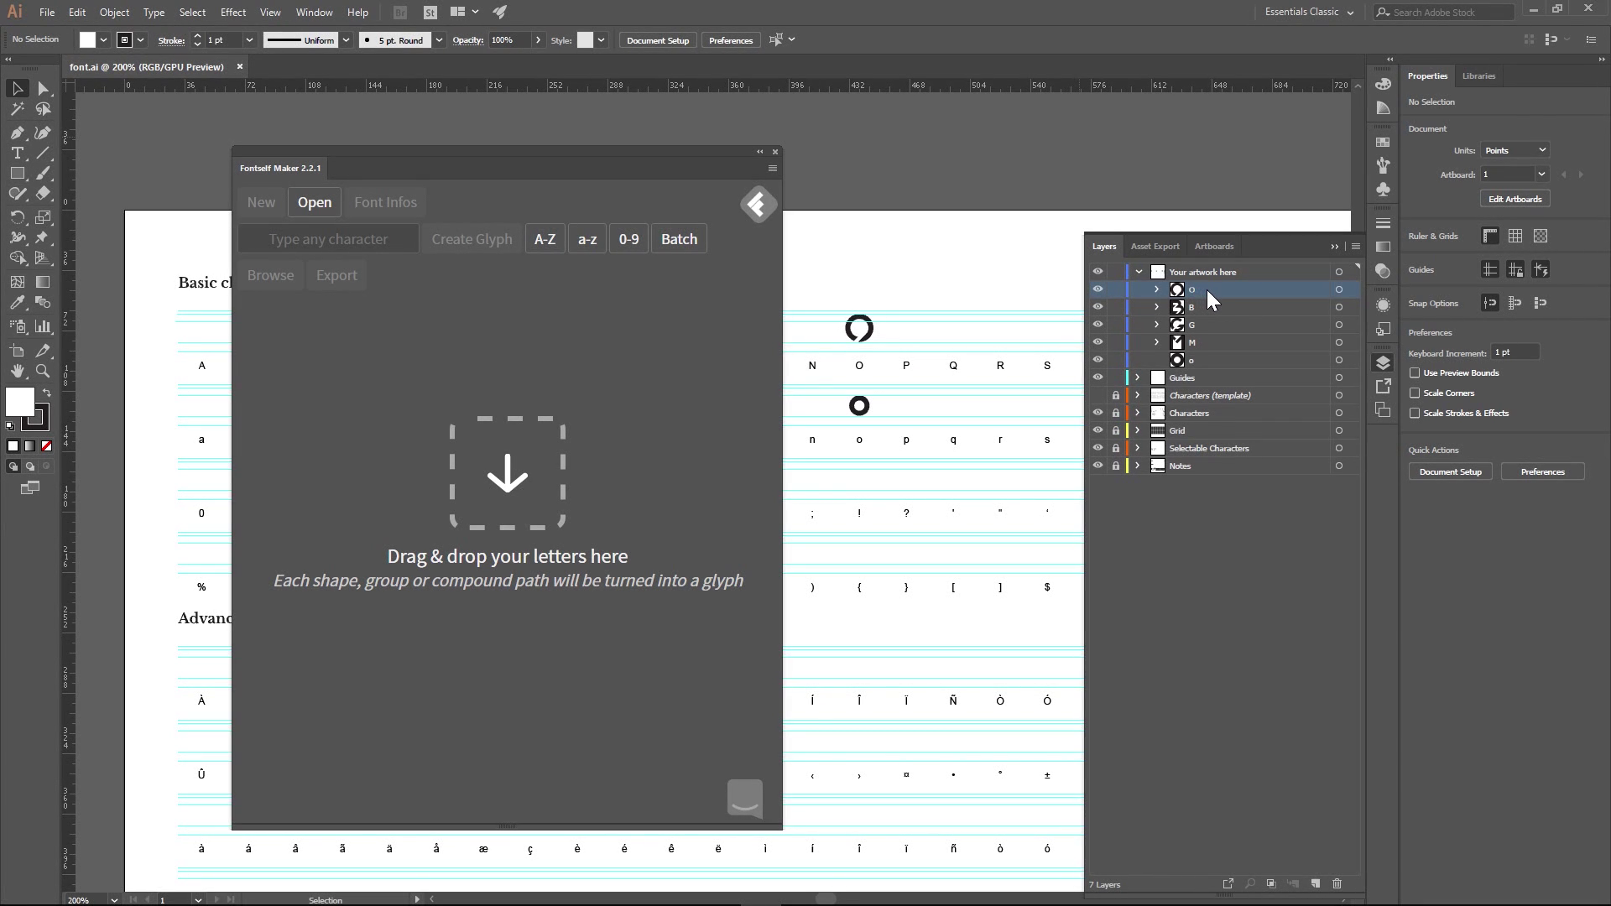
pyautogui.moveTo(1207, 289); pyautogui.dragTo(545, 628)
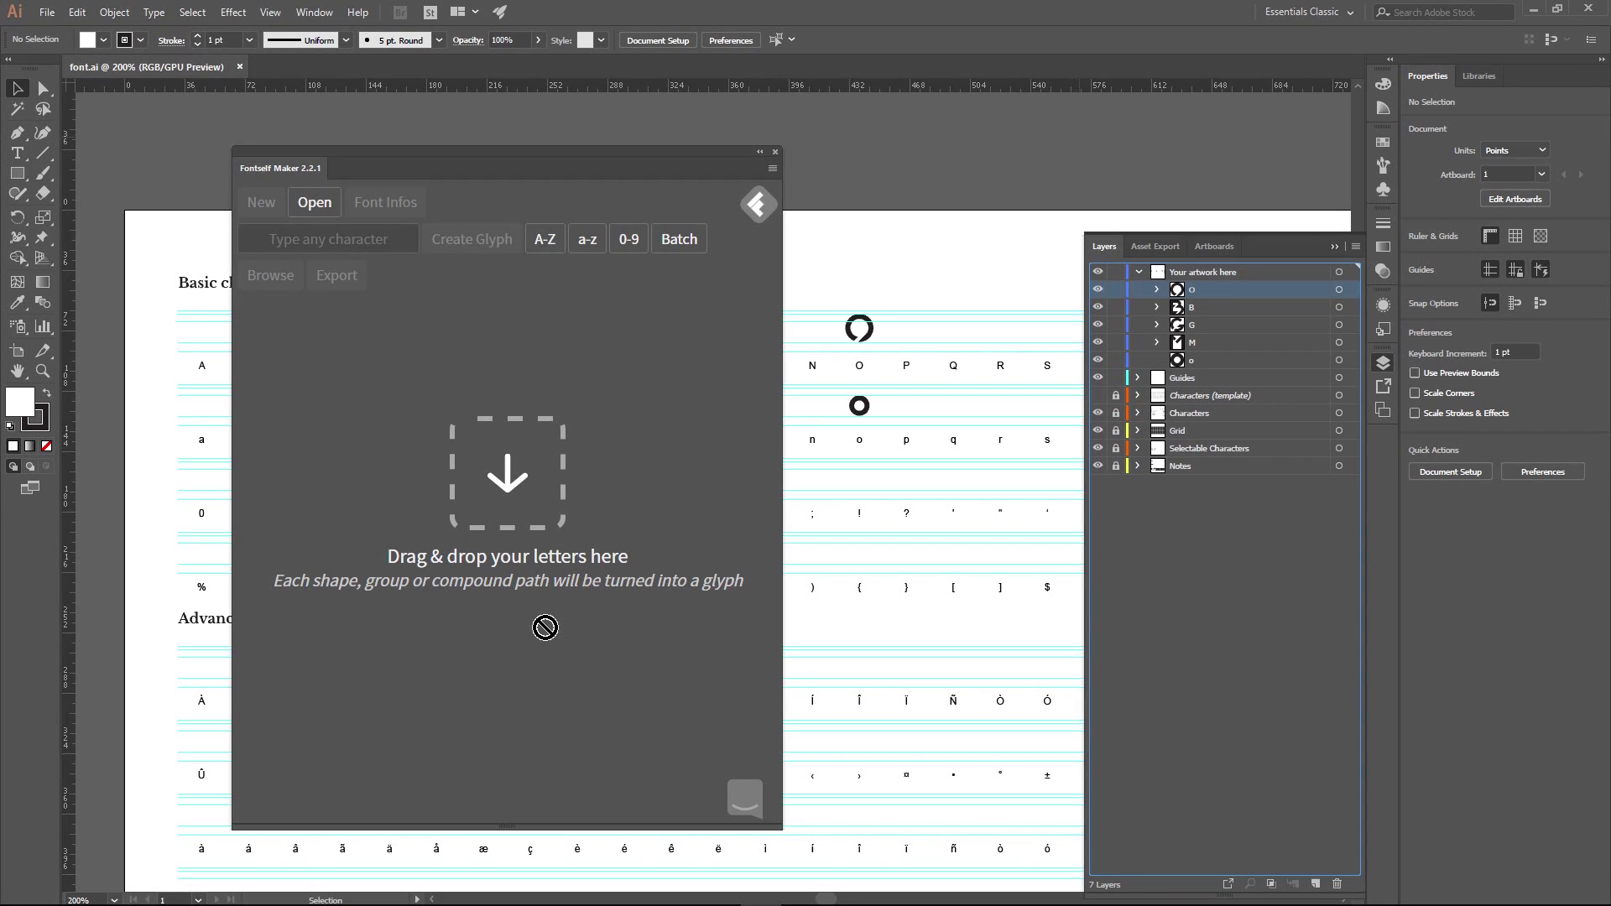
pyautogui.moveTo(545, 628); pyautogui.dragTo(512, 492)
pyautogui.moveTo(513, 493); pyautogui.dragTo(1219, 306)
pyautogui.click(775, 151)
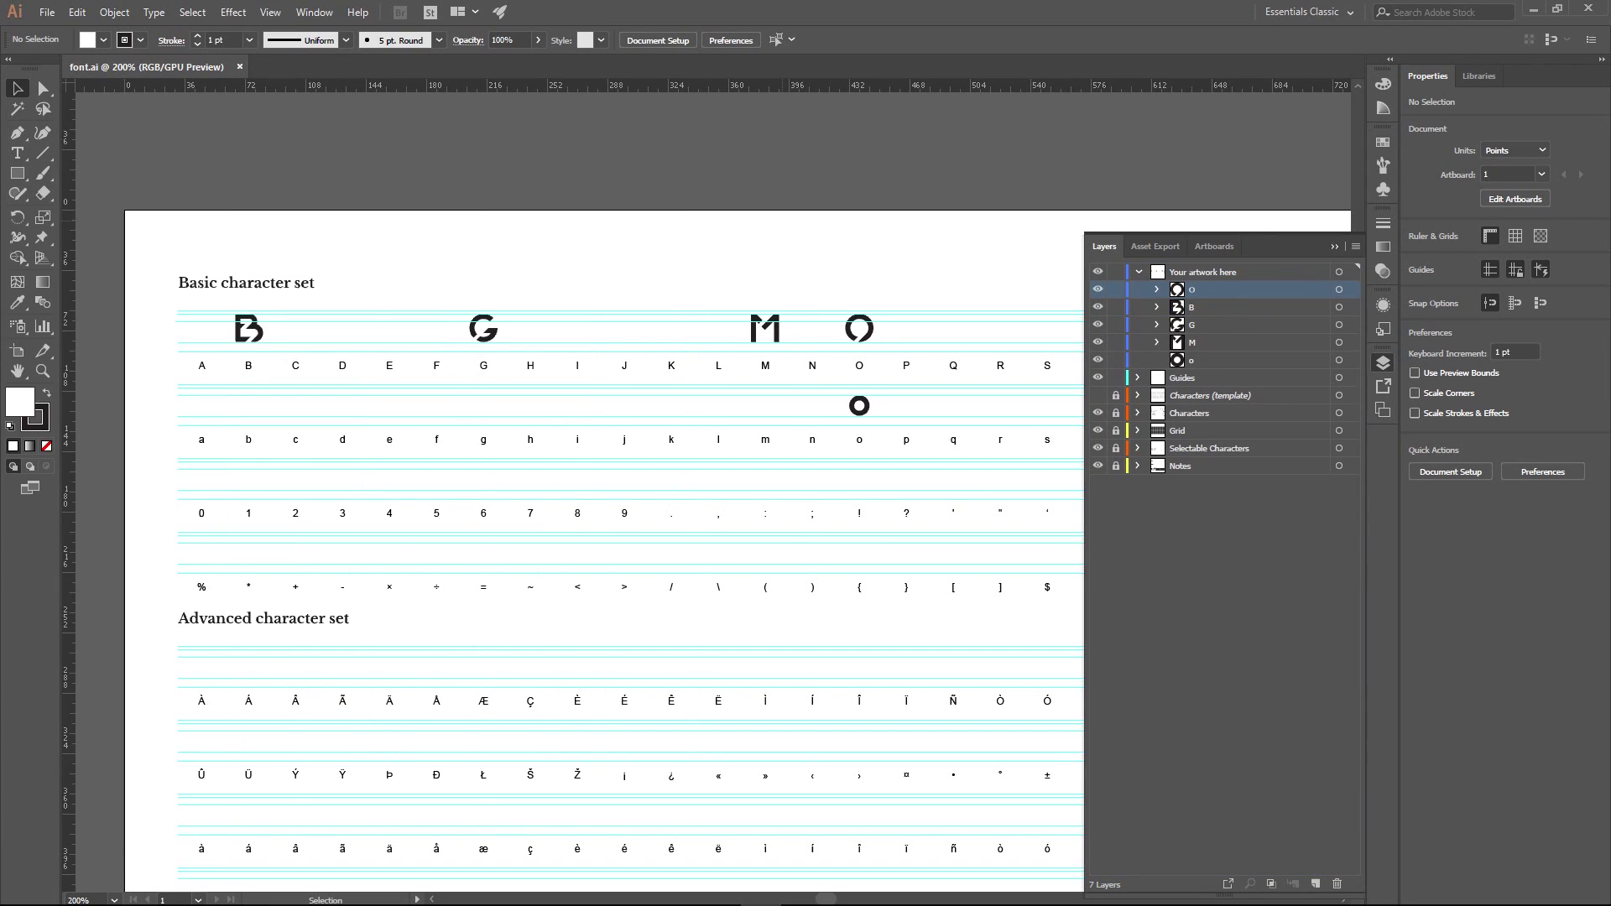
# - Select the uppercase O and add it to Fontself Maker as a glyph
pyautogui.moveTo(1214, 293); pyautogui.dragTo(272, 437)
pyautogui.click(870, 345)
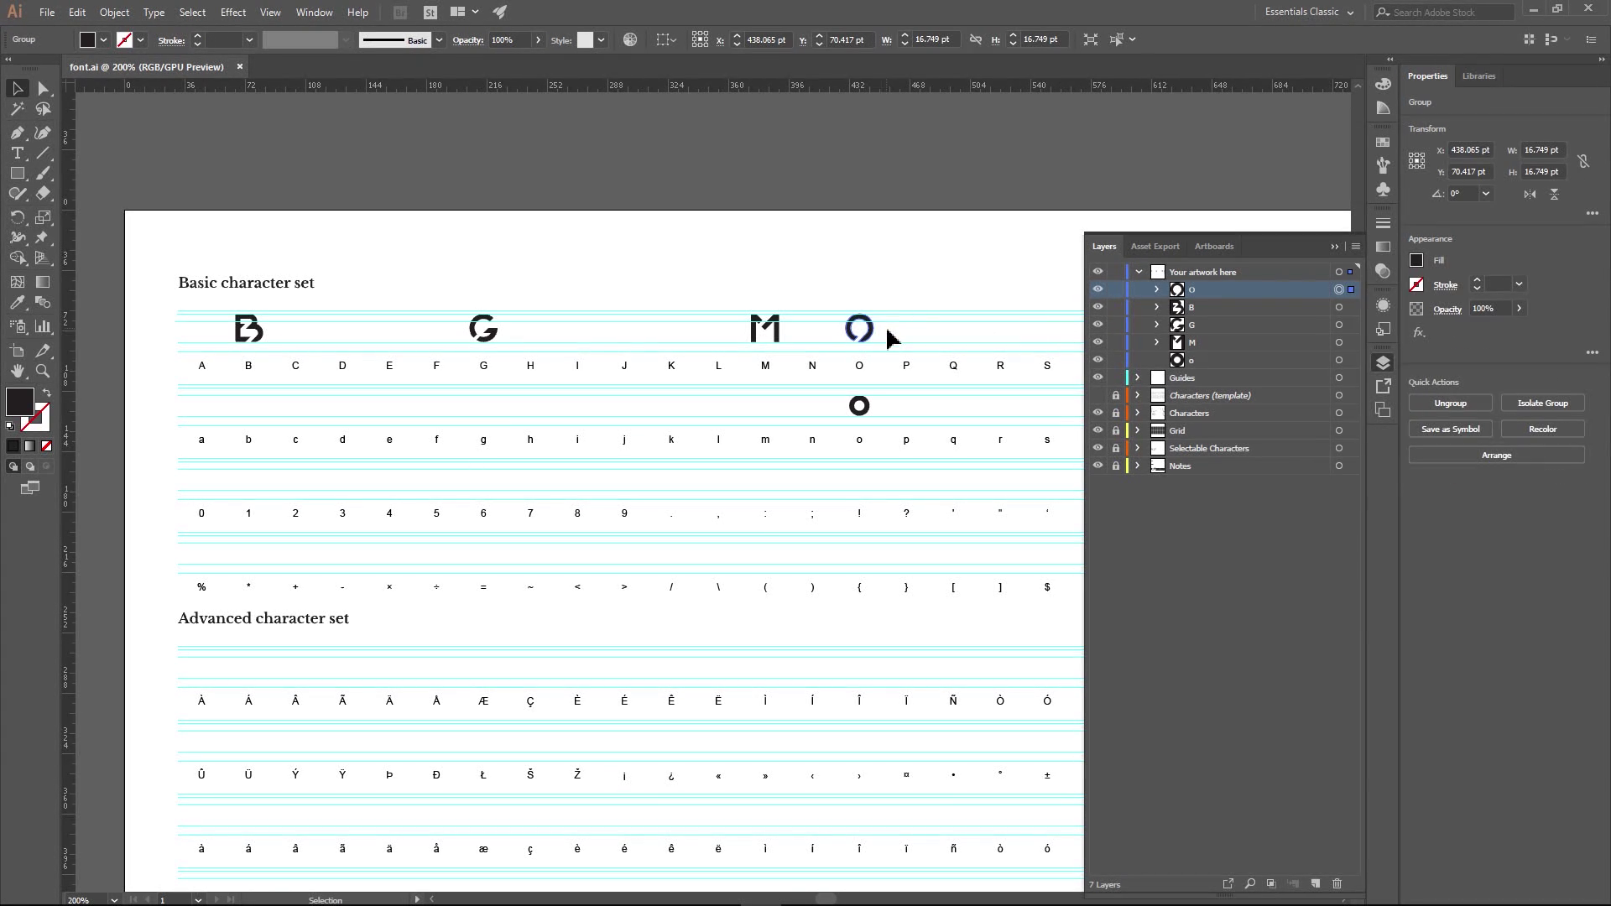
pyautogui.moveTo(1207, 300); pyautogui.dragTo(1211, 297)
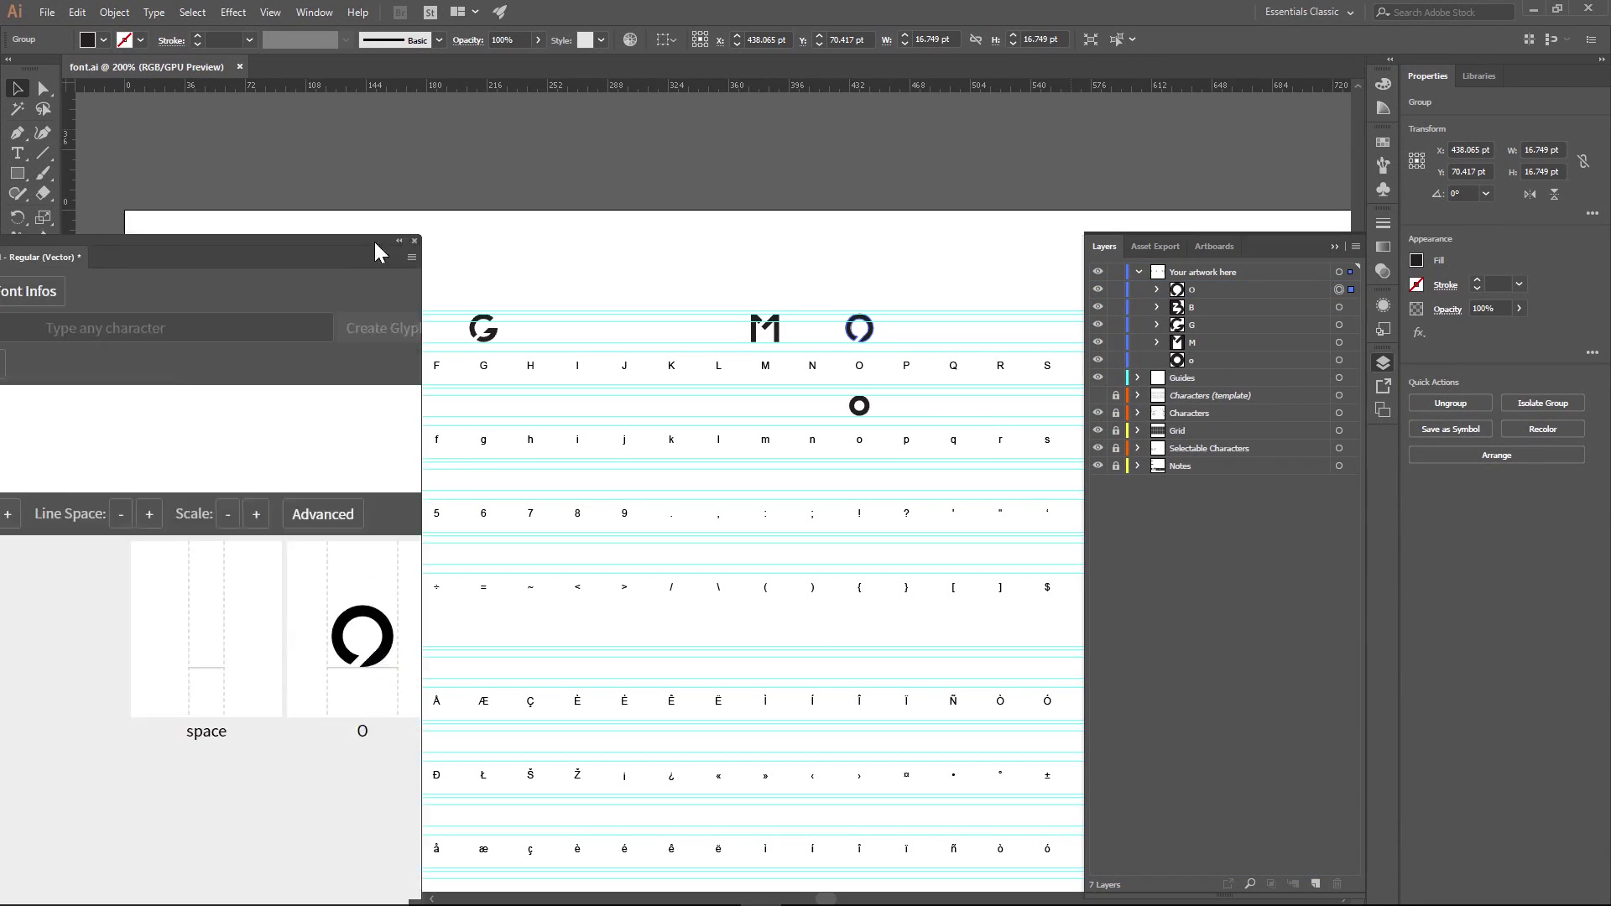
pyautogui.moveTo(374, 241); pyautogui.dragTo(838, 171)
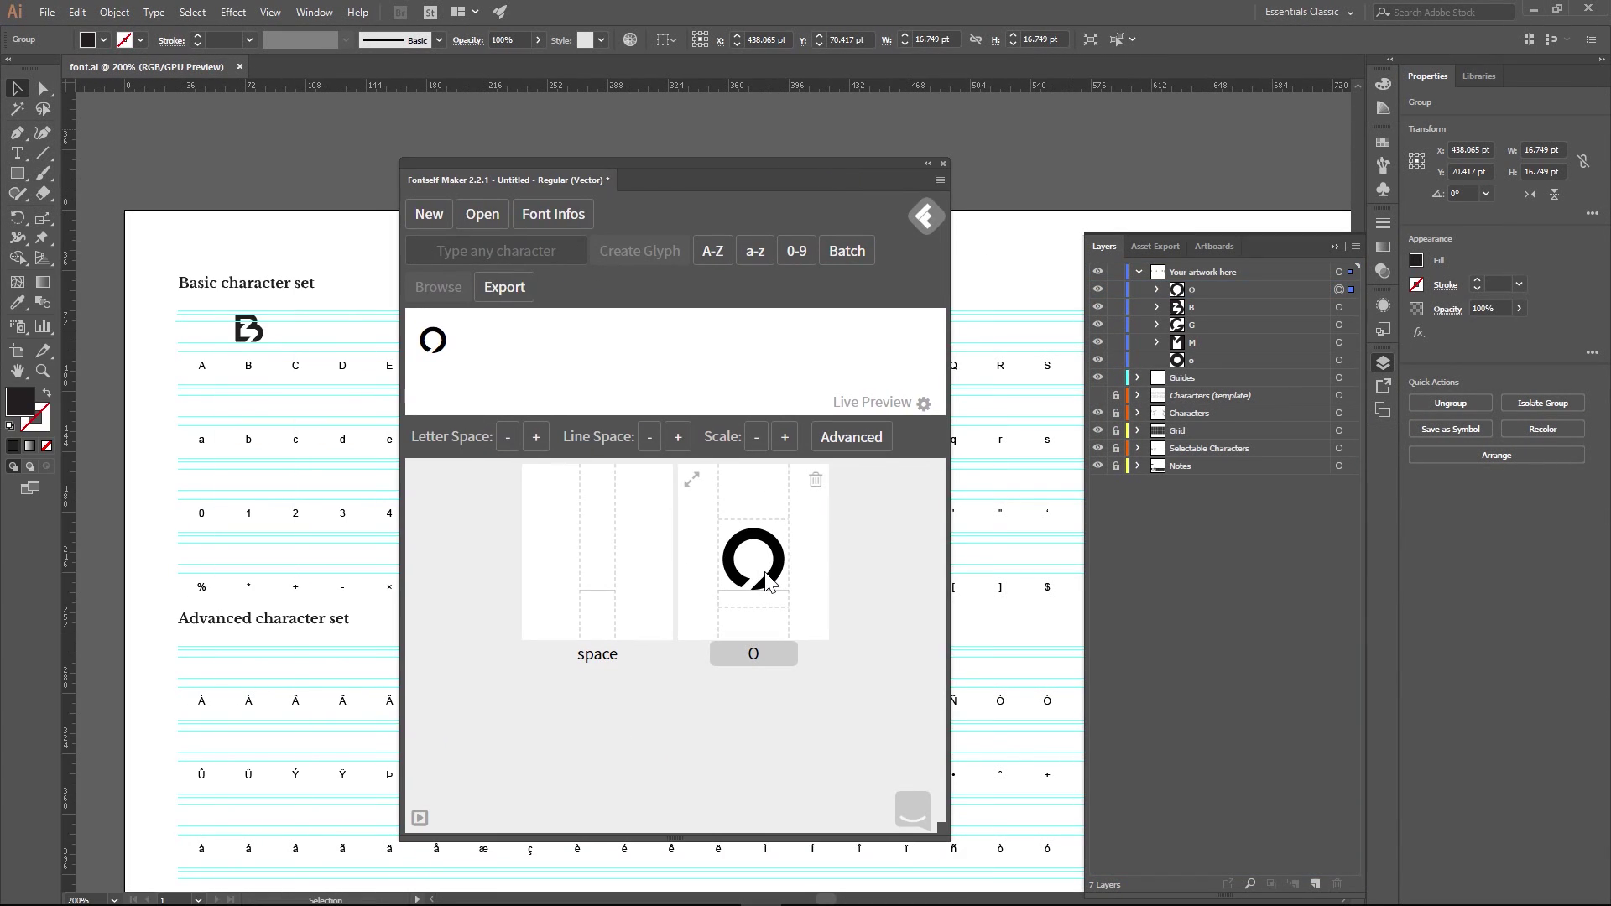
# - Test the uppercase O glyph in the live preview with repeated letters, and reduce the text to a single O
pyautogui.click(476, 363)
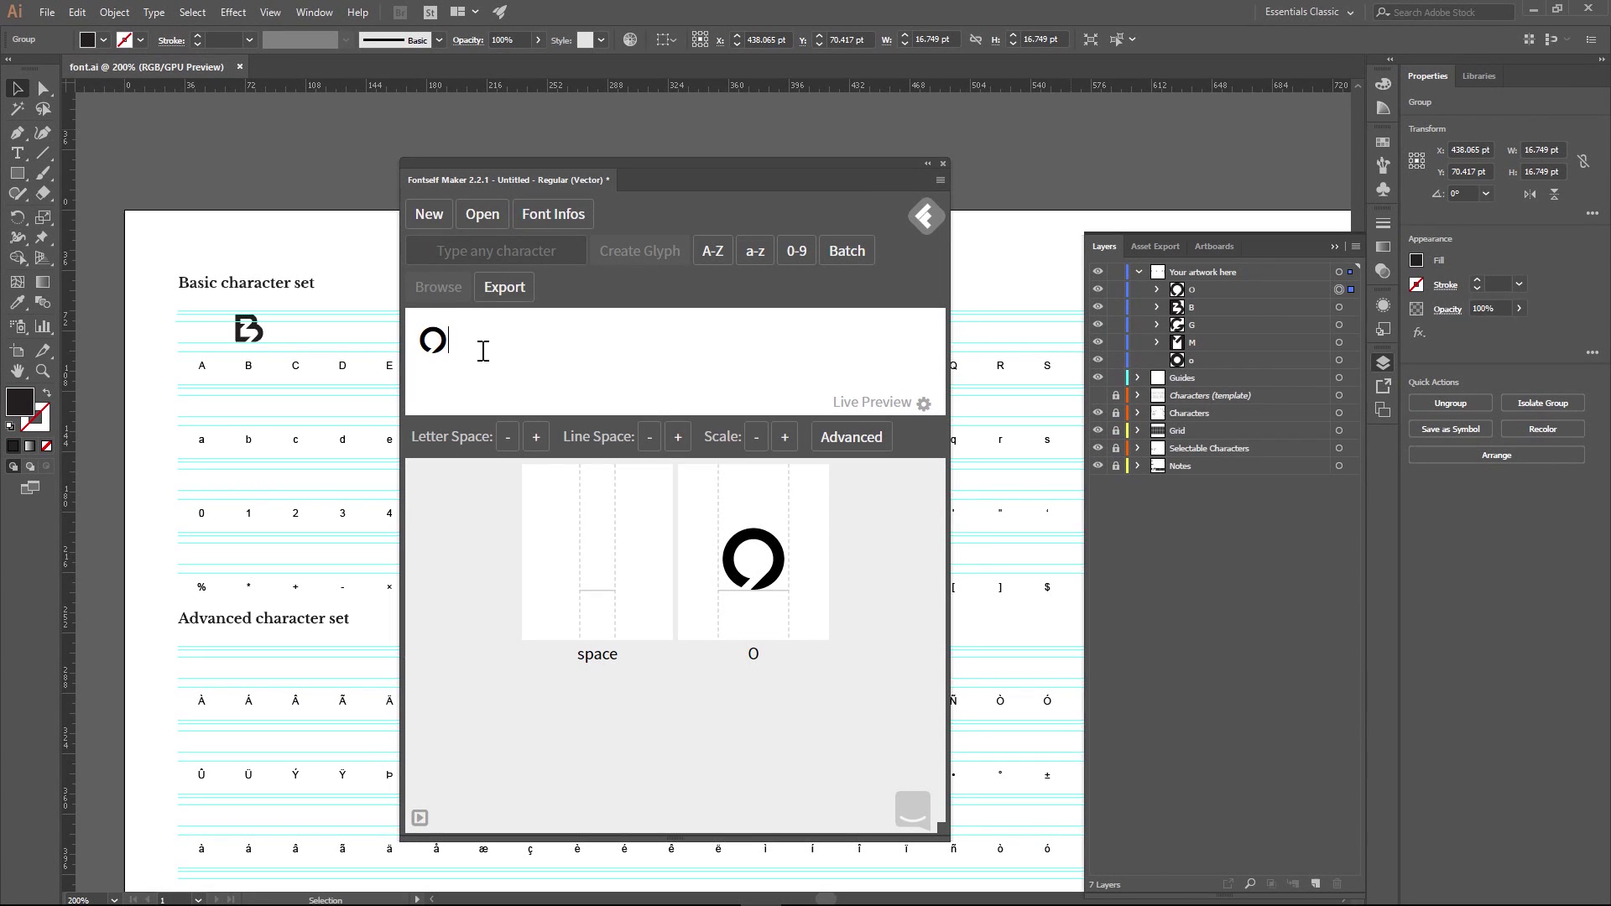
pyautogui.press('BackSpace')
pyautogui.write('asdf')
pyautogui.press('BackSpace')
pyautogui.press('BackSpace')
pyautogui.press('BackSpace')
pyautogui.write('OOOOO')
pyautogui.press('BackSpace')
pyautogui.press('BackSpace')
pyautogui.press('BackSpace')
pyautogui.press('BackSpace')
# - Select the uppercase B in the artwork layer and add it to the font as a glyph
pyautogui.moveTo(683, 168); pyautogui.dragTo(752, 155)
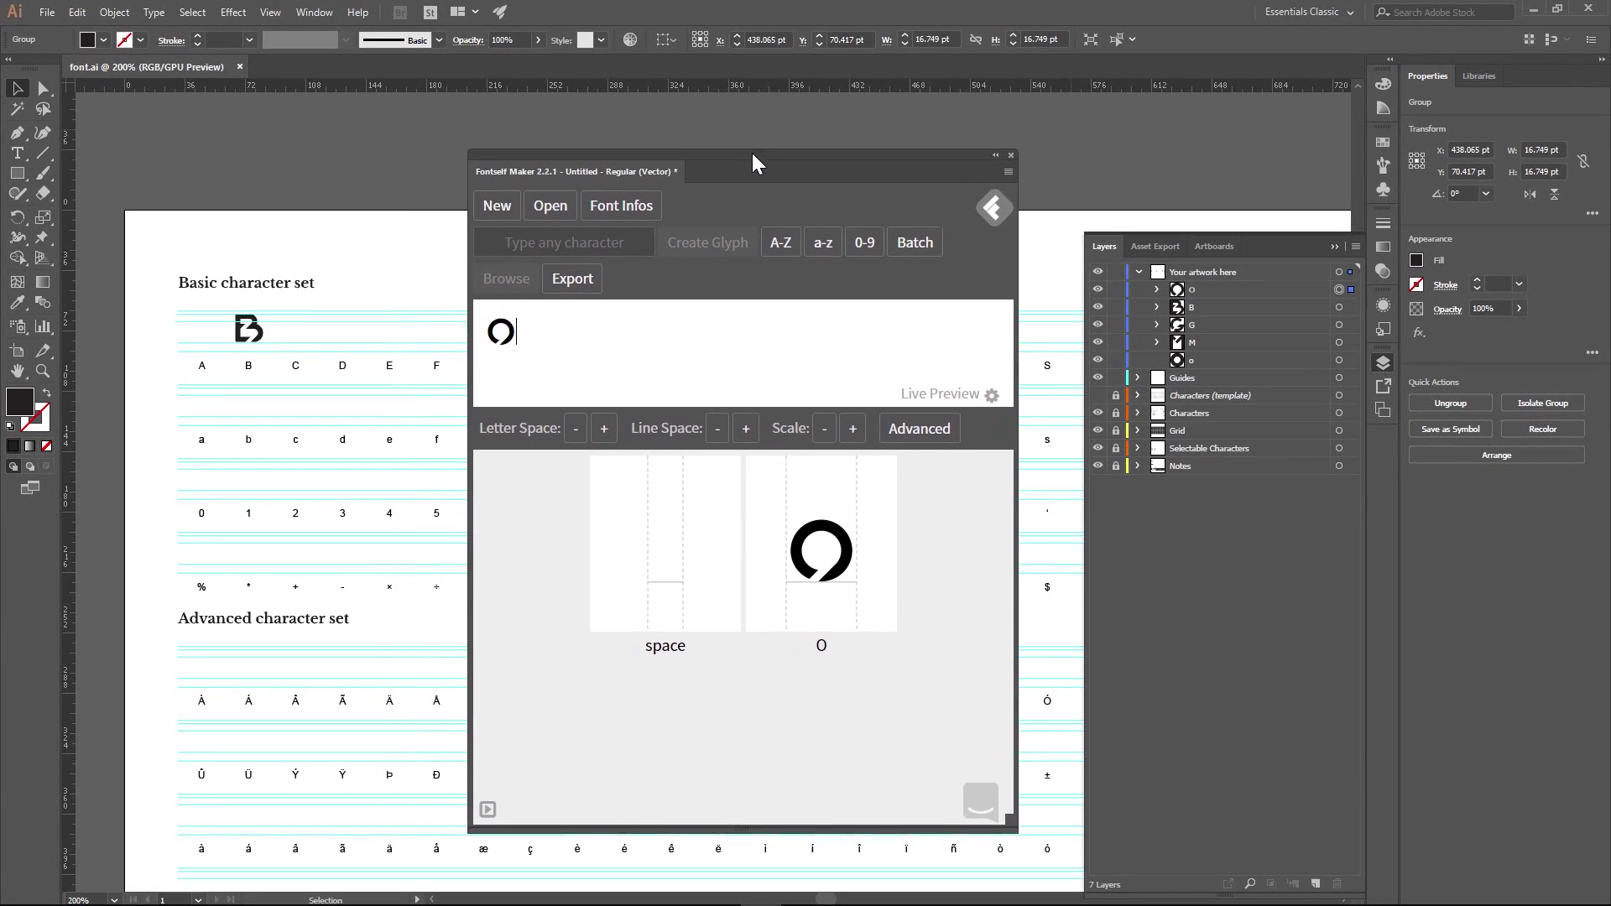
pyautogui.click(1340, 308)
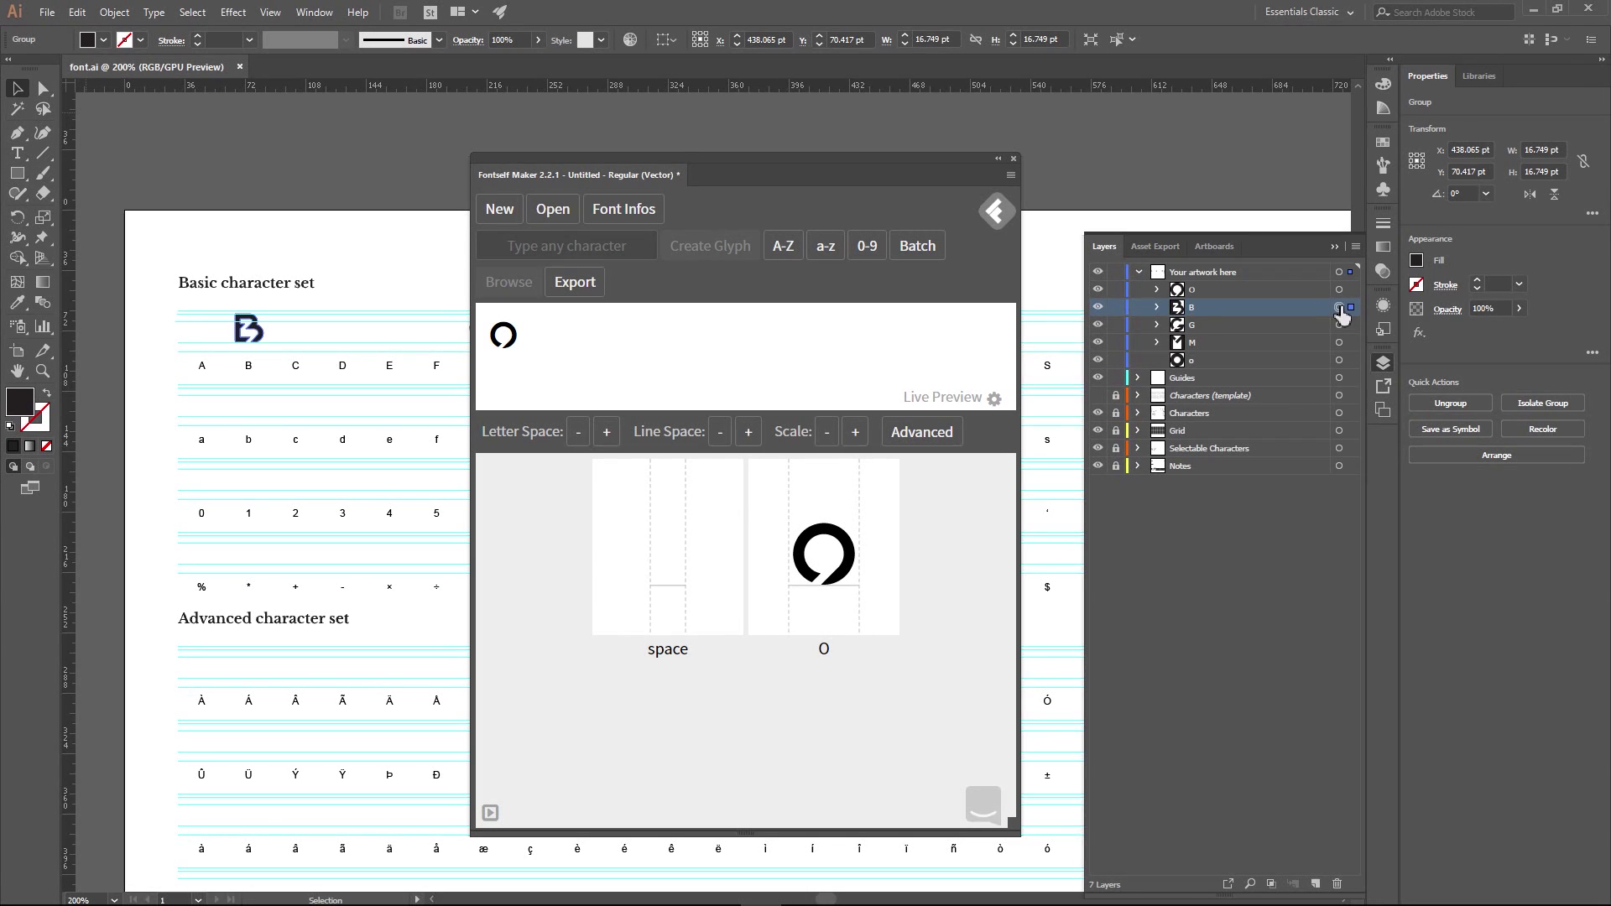
pyautogui.moveTo(1224, 319)
pyautogui.mouseDown()
pyautogui.moveTo(873, 434)
pyautogui.moveTo(820, 547)
pyautogui.moveTo(1197, 307)
pyautogui.mouseUp()
pyautogui.moveTo(766, 173); pyautogui.dragTo(26, 160)
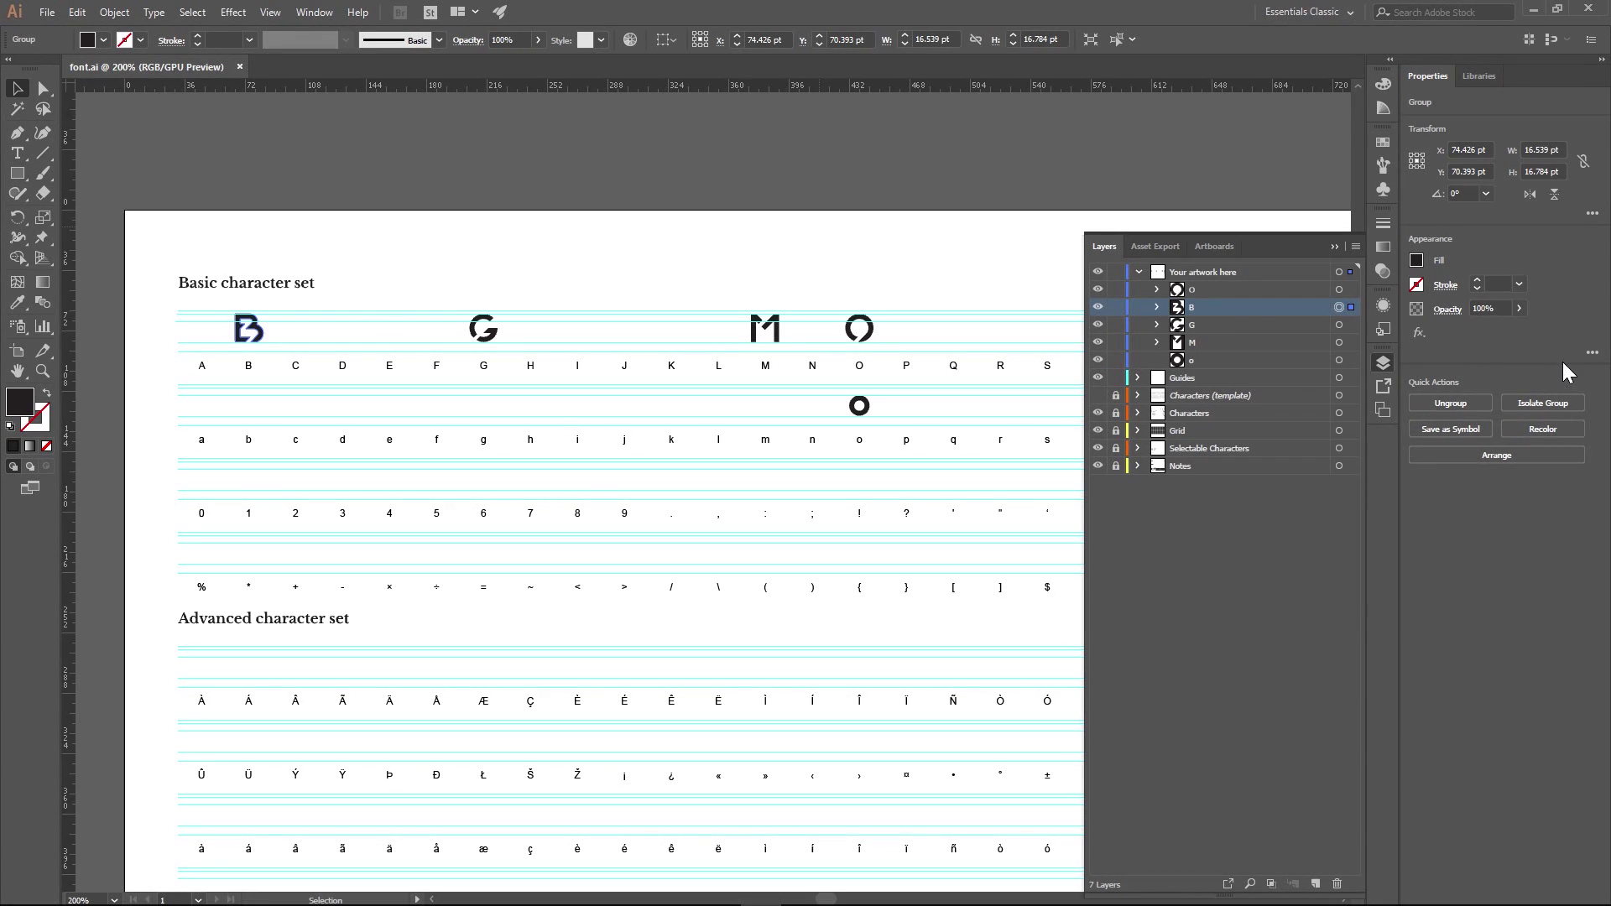
pyautogui.moveTo(1206, 316); pyautogui.dragTo(849, 449)
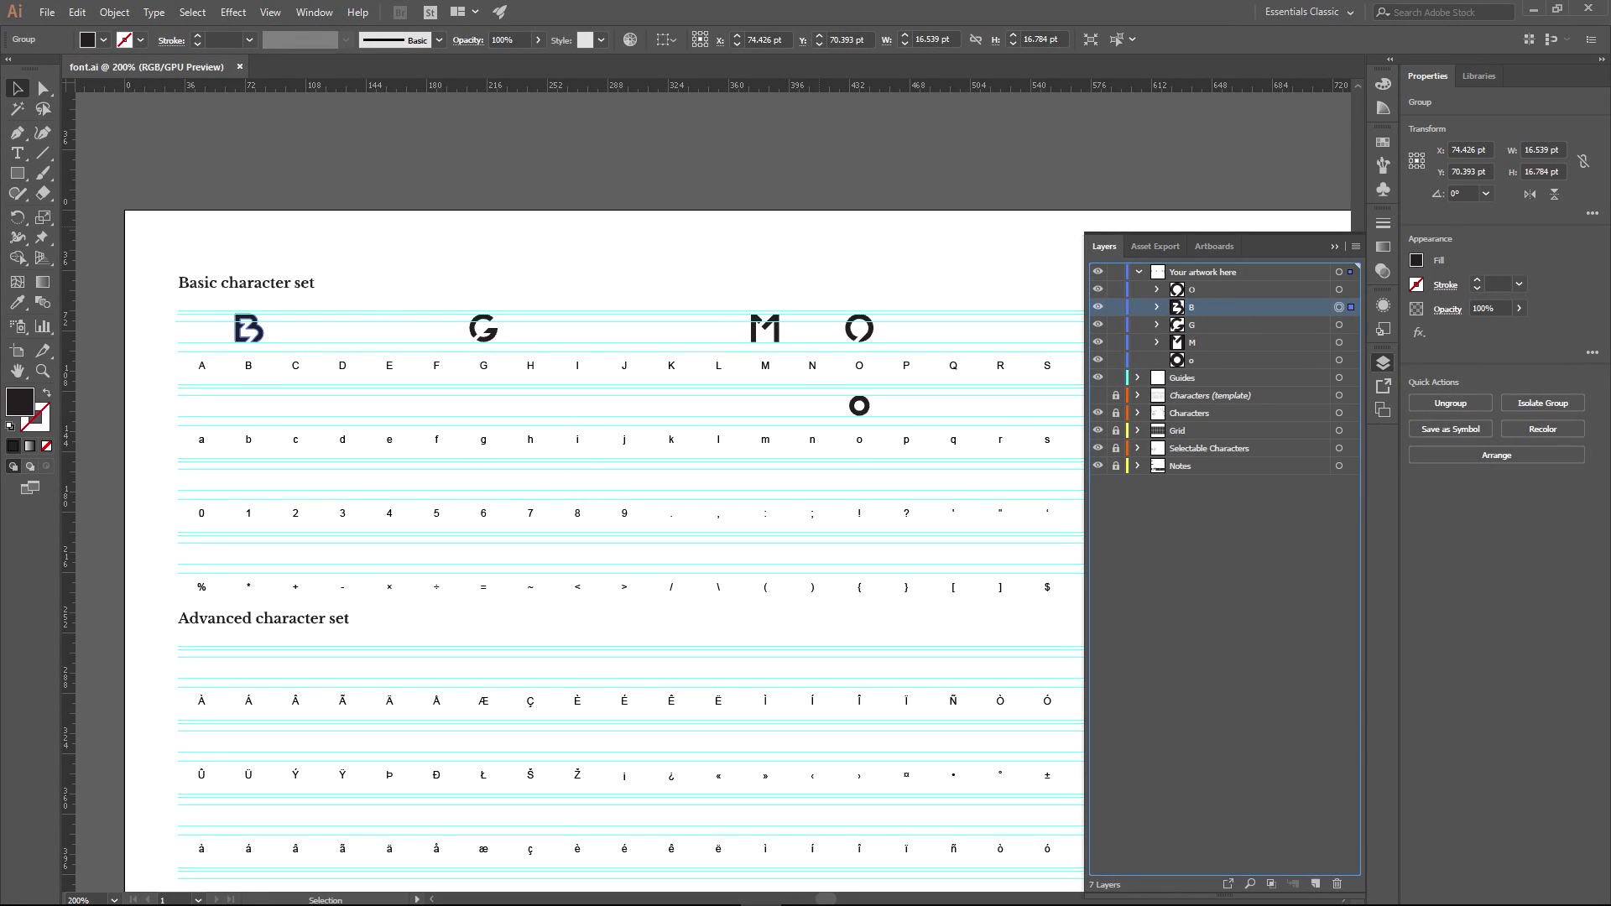
pyautogui.moveTo(26, 160); pyautogui.dragTo(822, 193)
# - Replace the live preview text with BO to test the two glyphs together
pyautogui.press('BackSpace')
pyautogui.press('BackSpace')
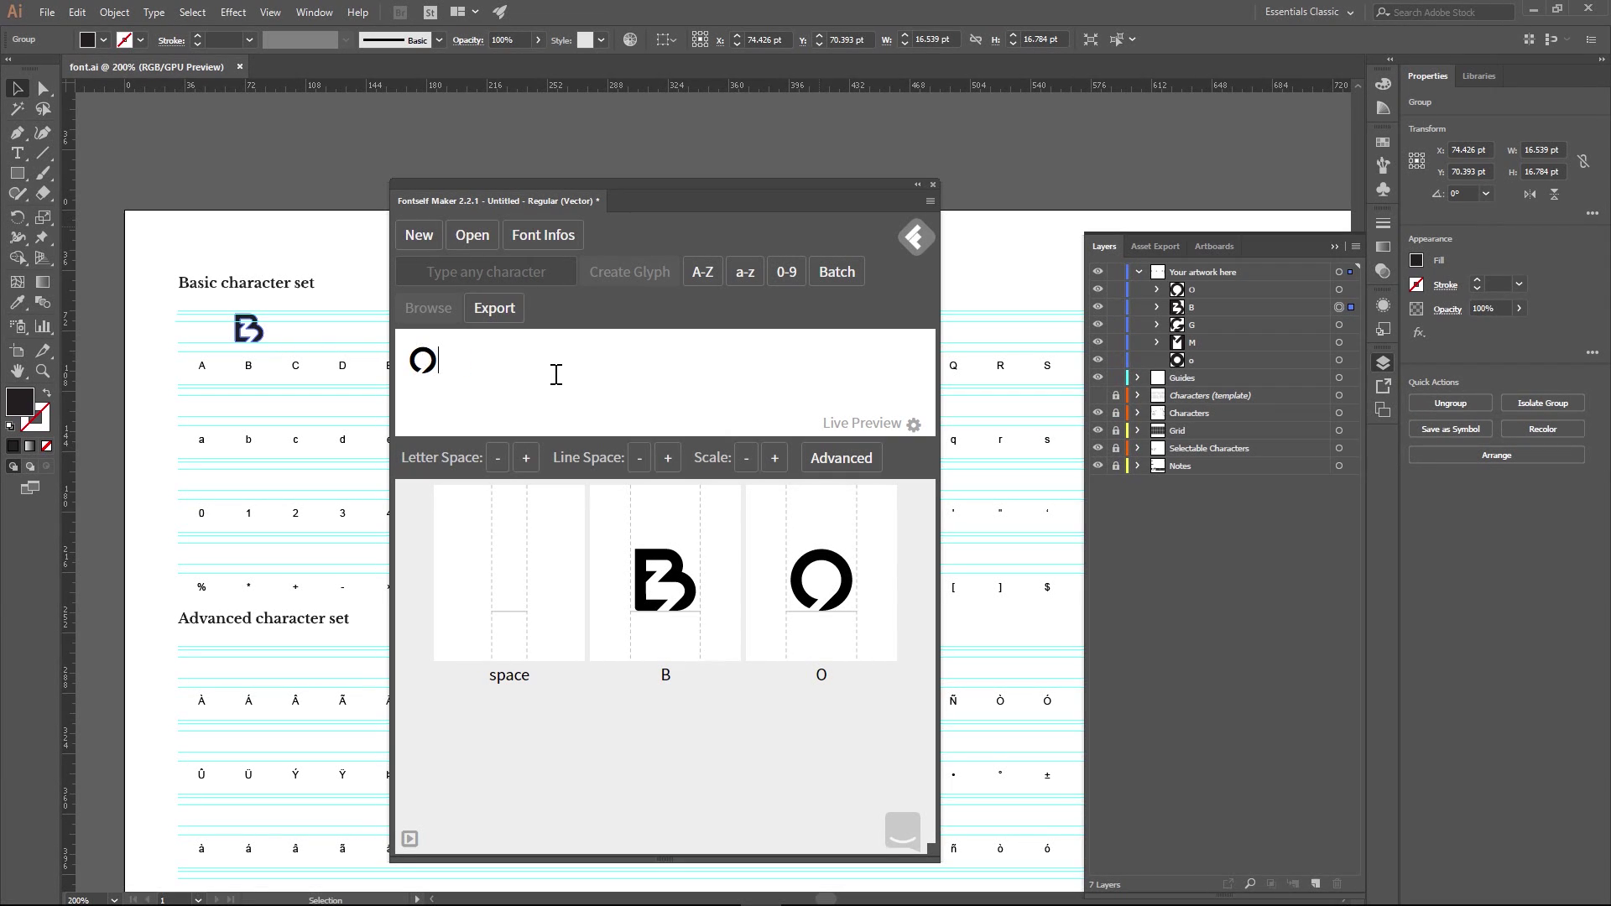
pyautogui.write('n')
pyautogui.press('BackSpace')
pyautogui.write('BO')
# - Select the uppercase M and lowercase o together and add both to the font as glyphs
pyautogui.moveTo(757, 186); pyautogui.dragTo(734, 151)
pyautogui.click(1340, 342)
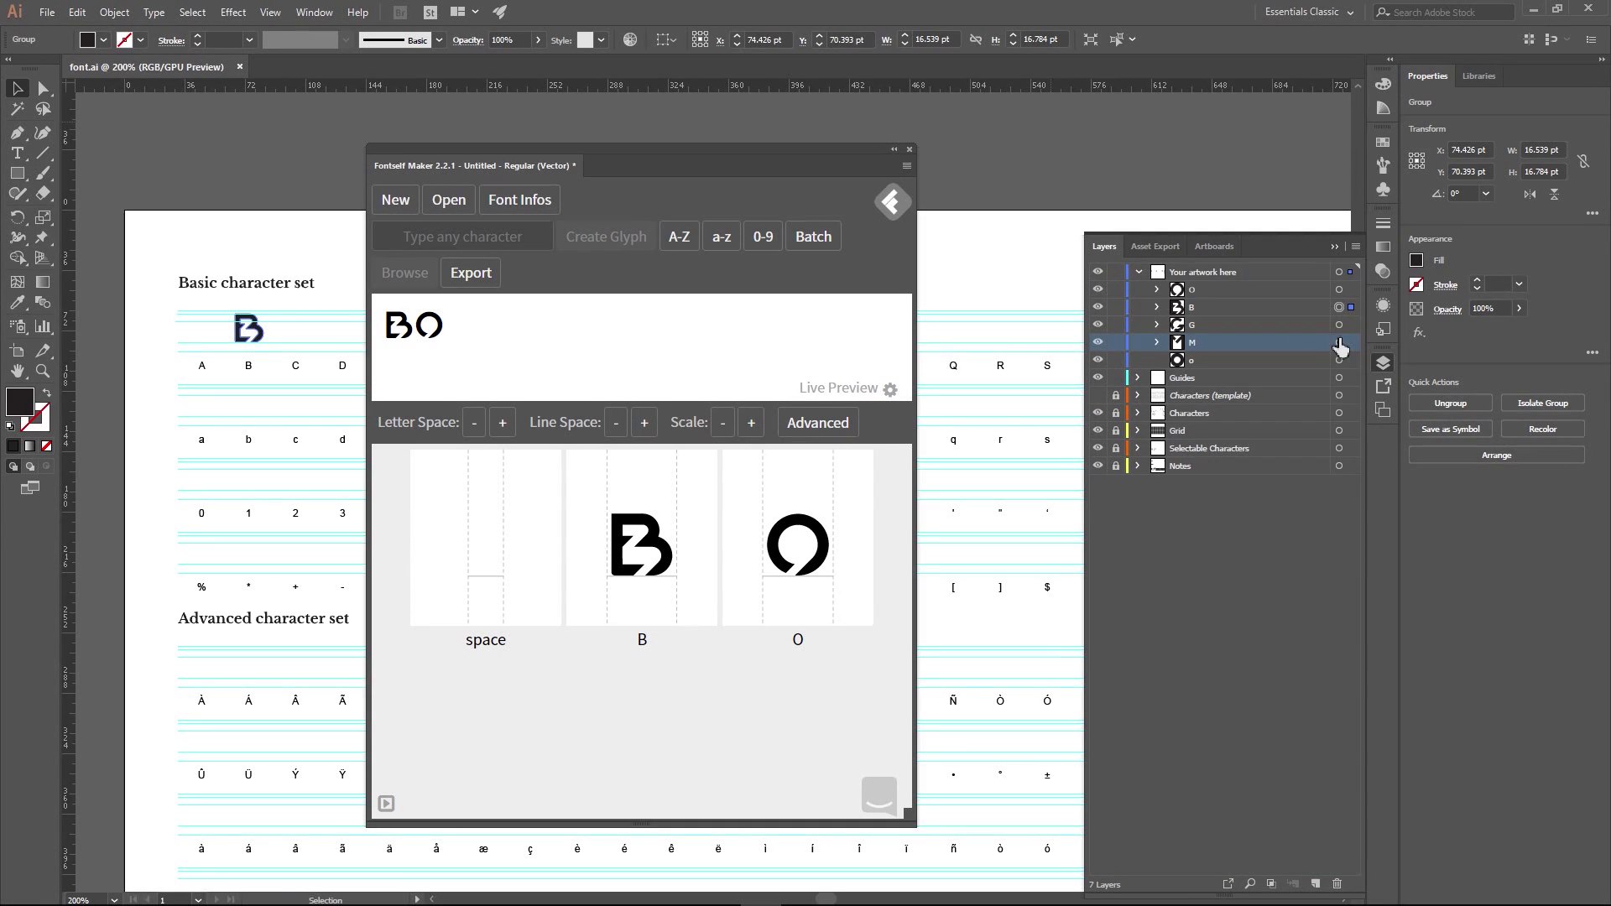
pyautogui.keyDown('shift'); pyautogui.click(1340, 360); pyautogui.keyUp('shift')
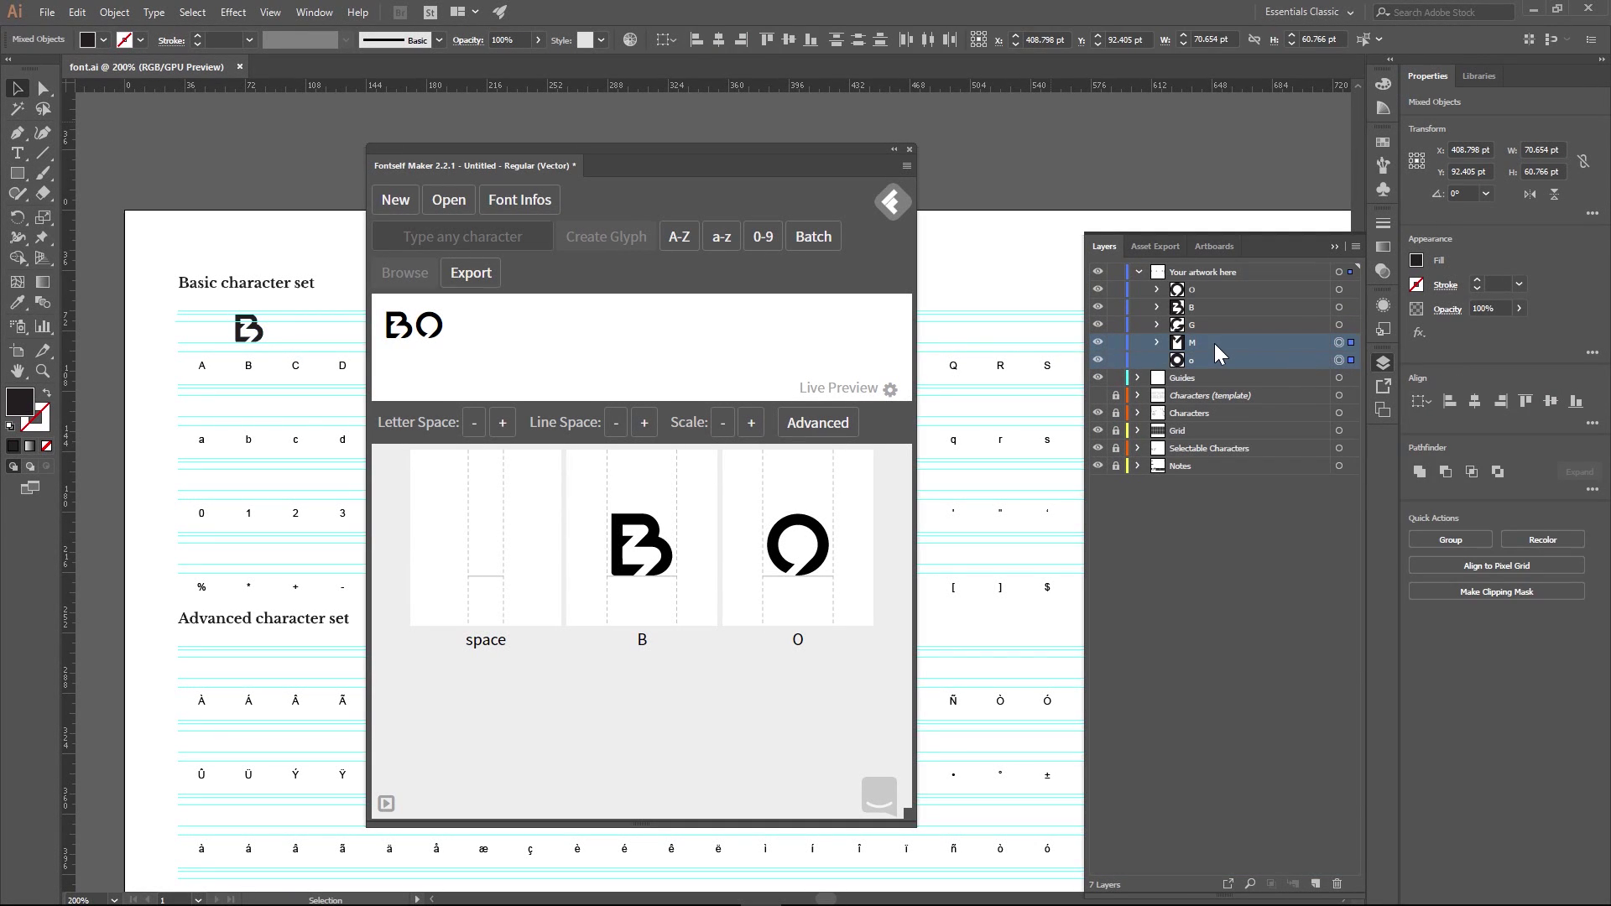
pyautogui.doubleClick(684, 145)
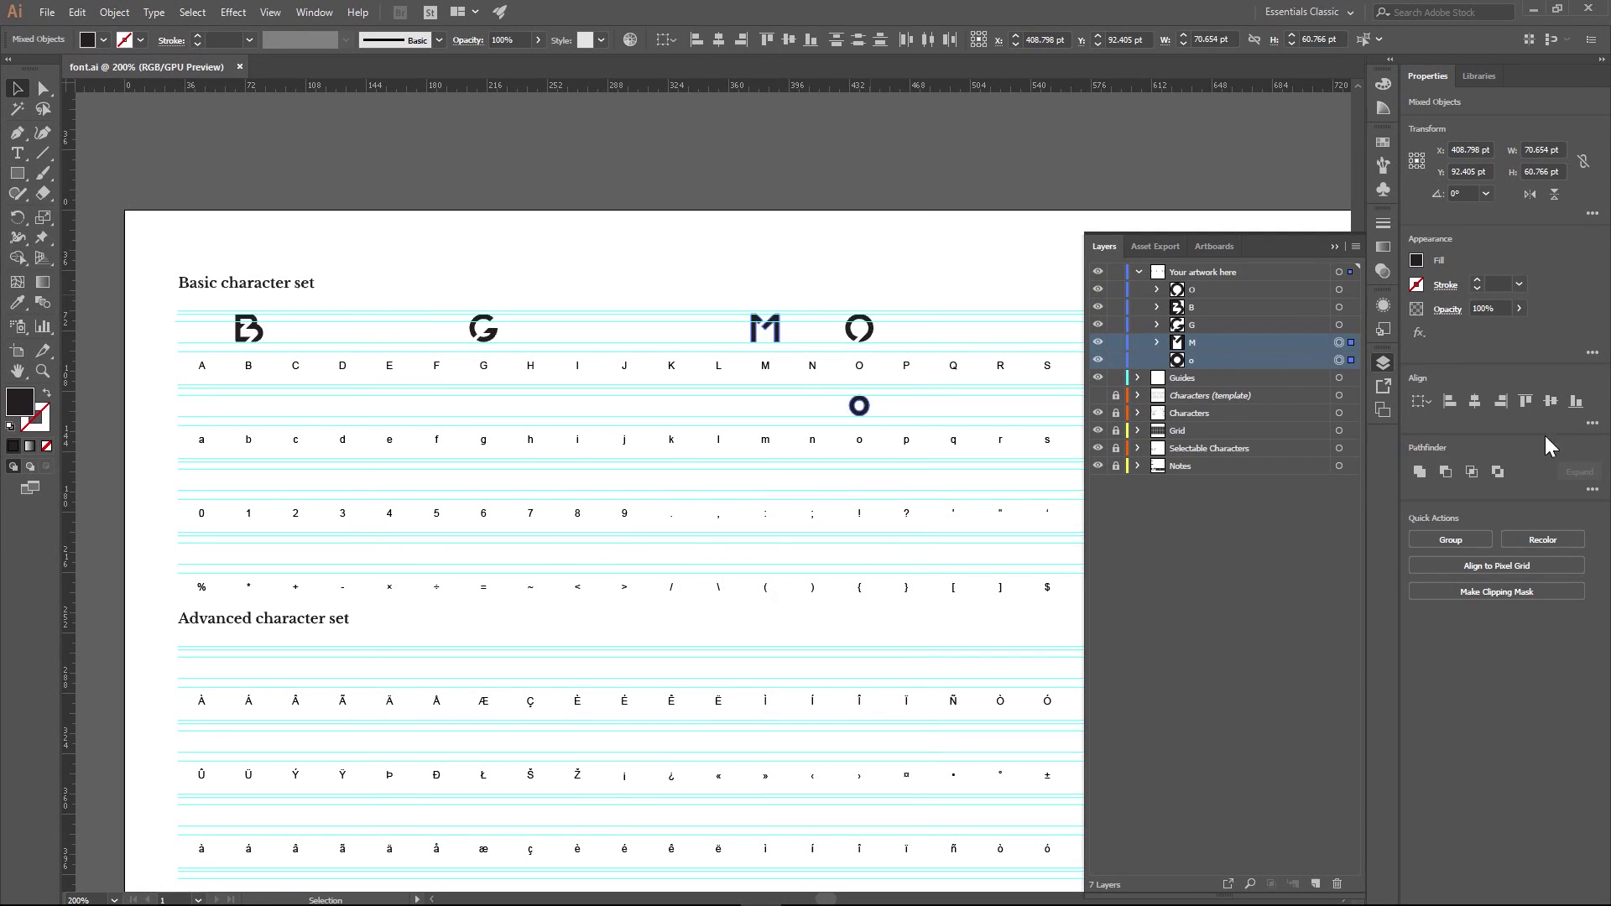
pyautogui.moveTo(1215, 352); pyautogui.dragTo(540, 482)
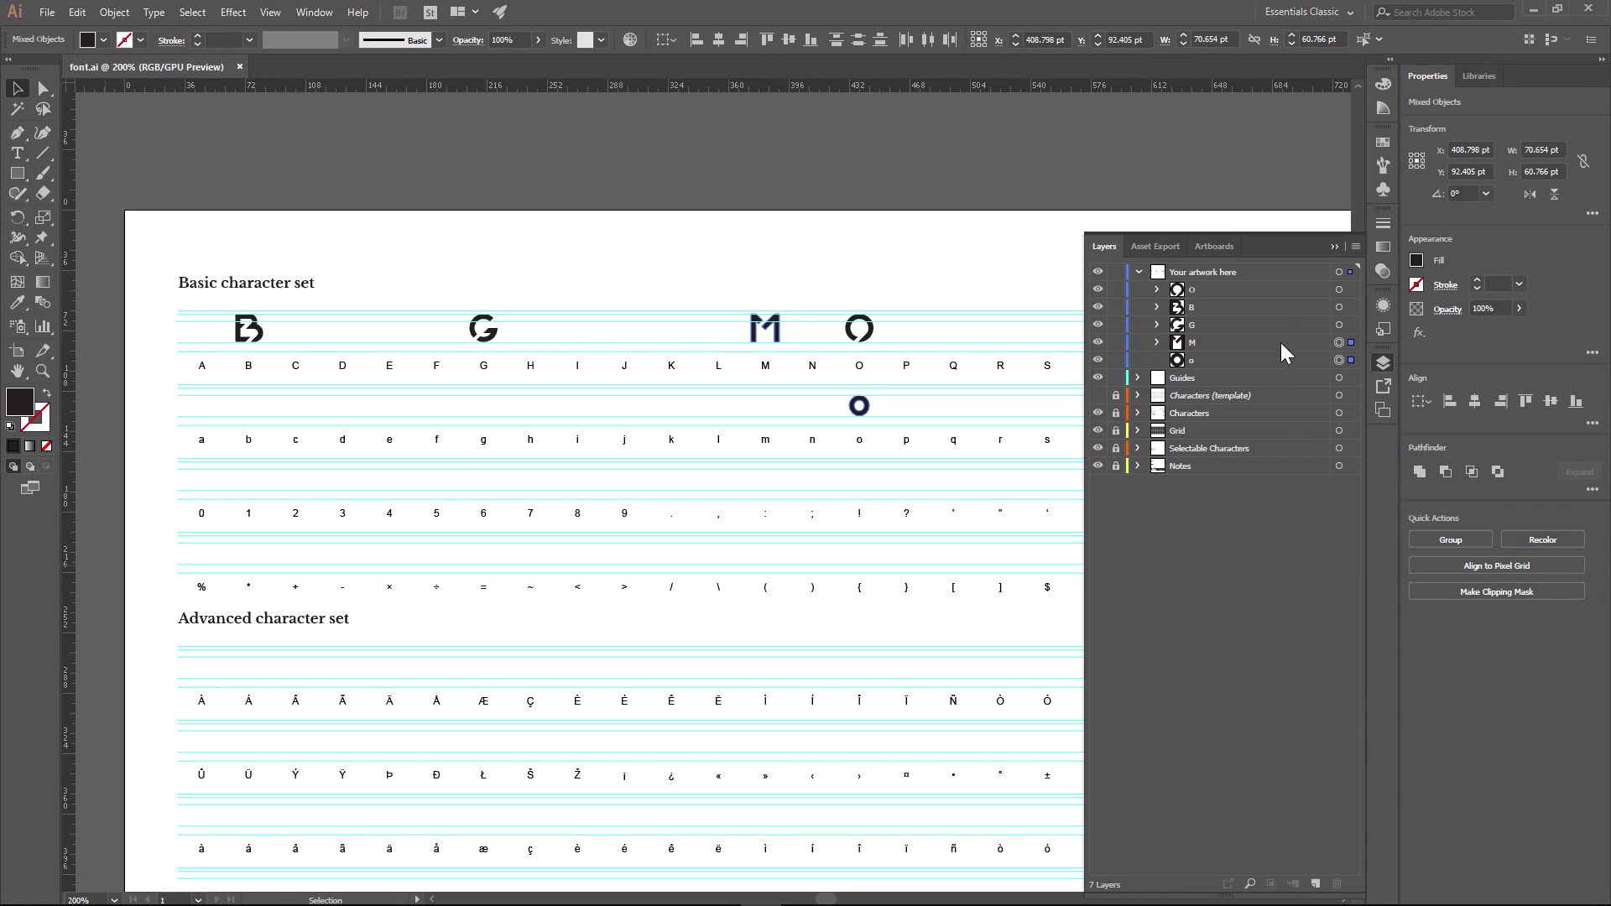
# - Select the uppercase G in the artwork layer and add it to the font as a glyph
pyautogui.click(1341, 325)
pyautogui.click(1214, 326)
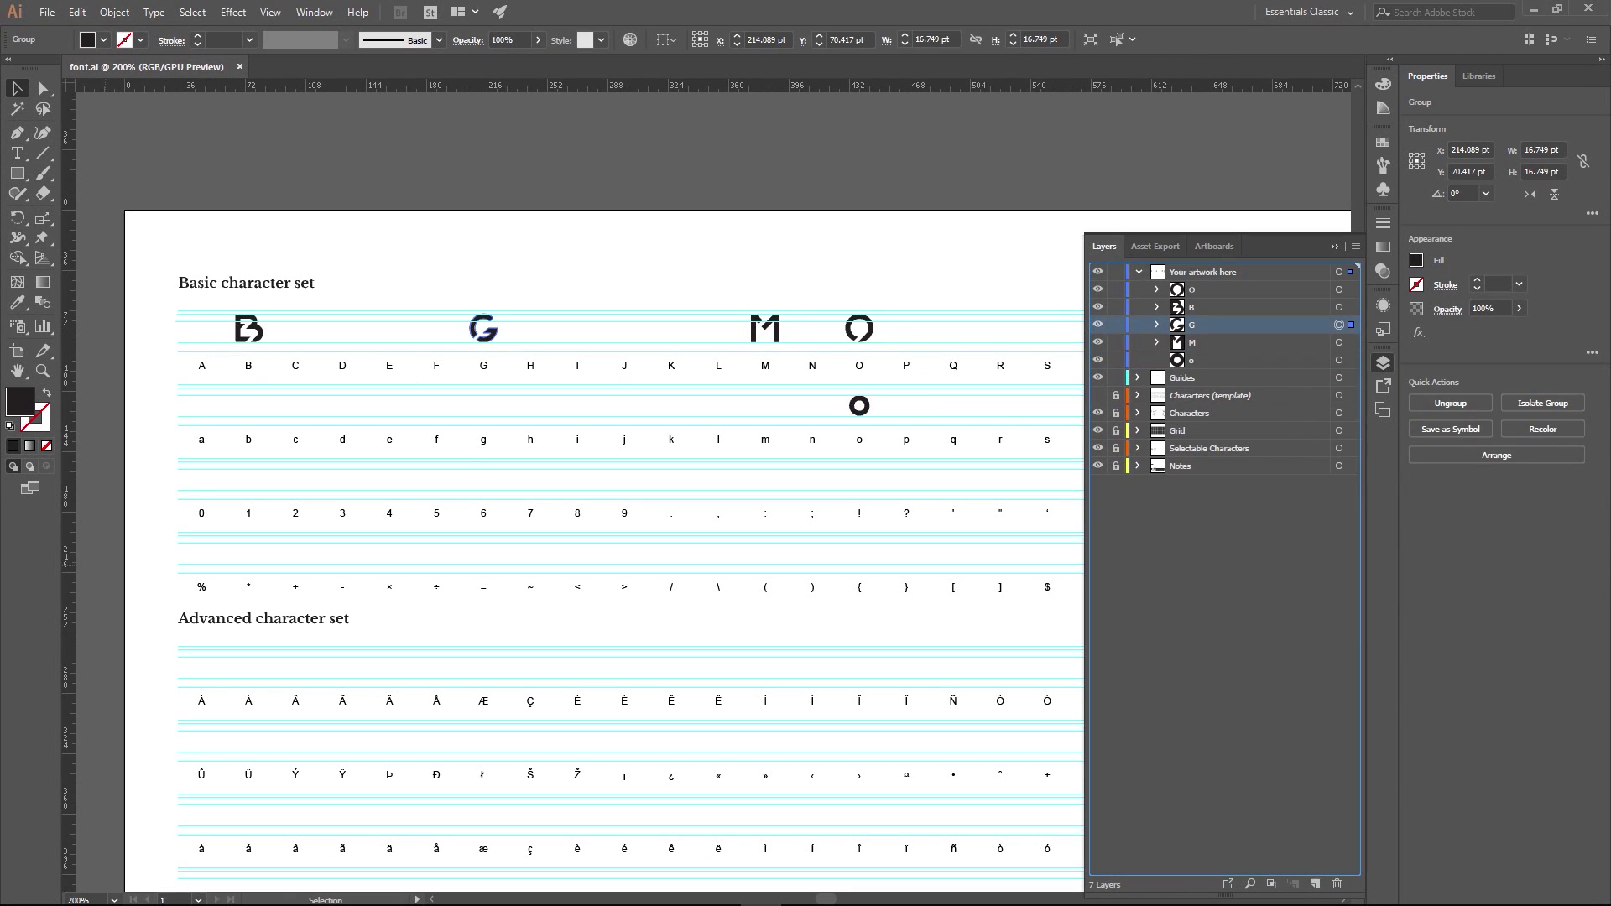
pyautogui.click(484, 328)
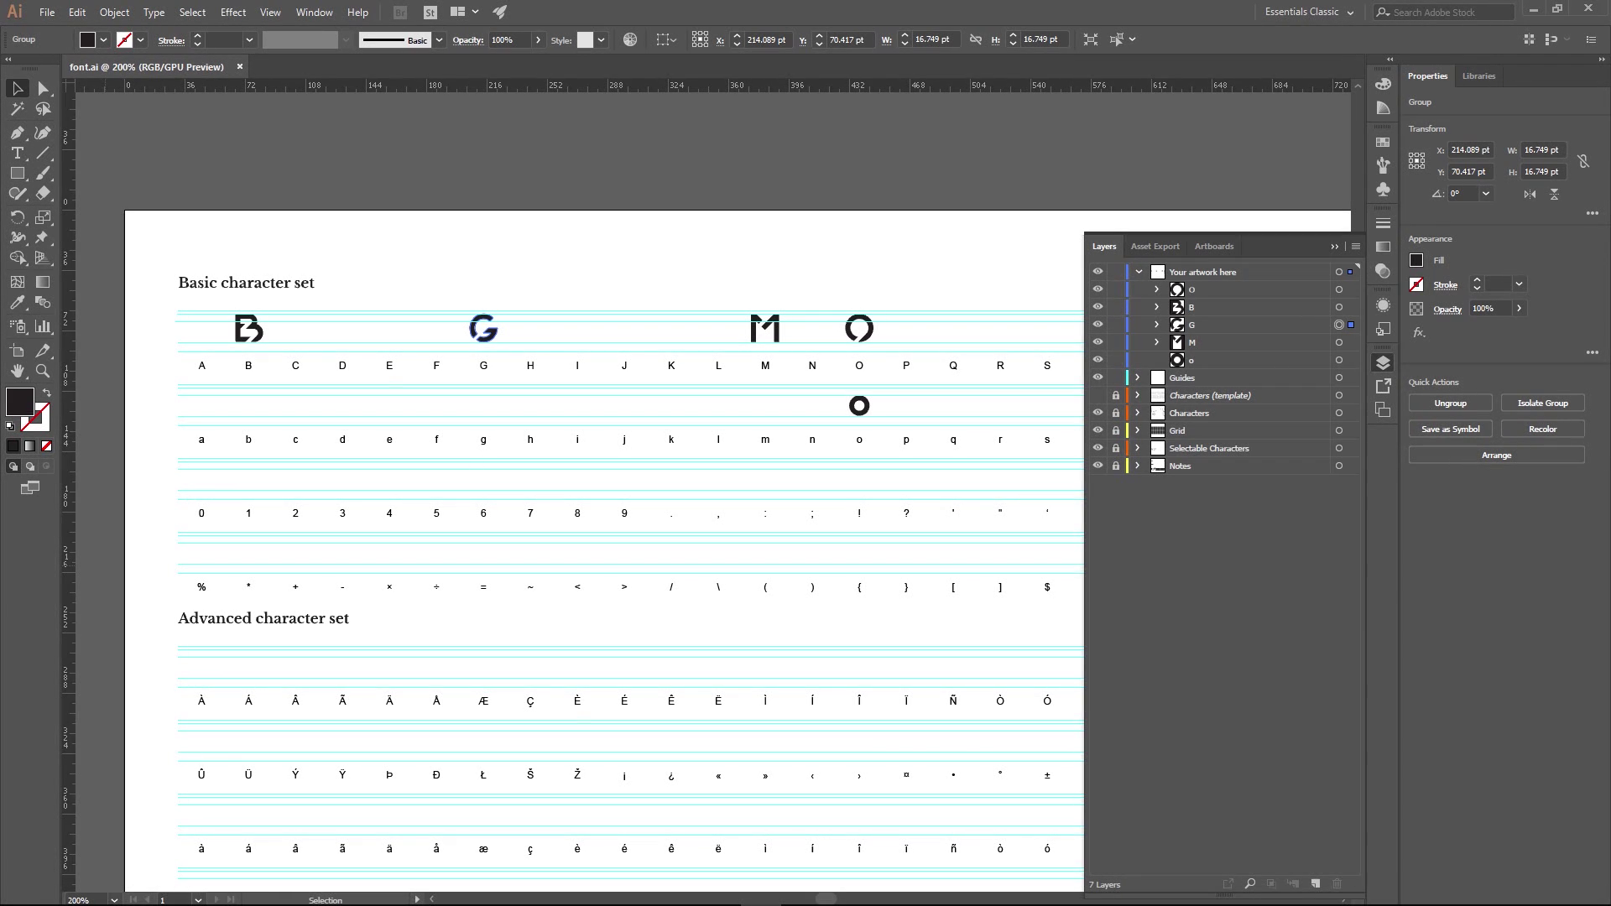
pyautogui.moveTo(1, 295); pyautogui.dragTo(874, 147)
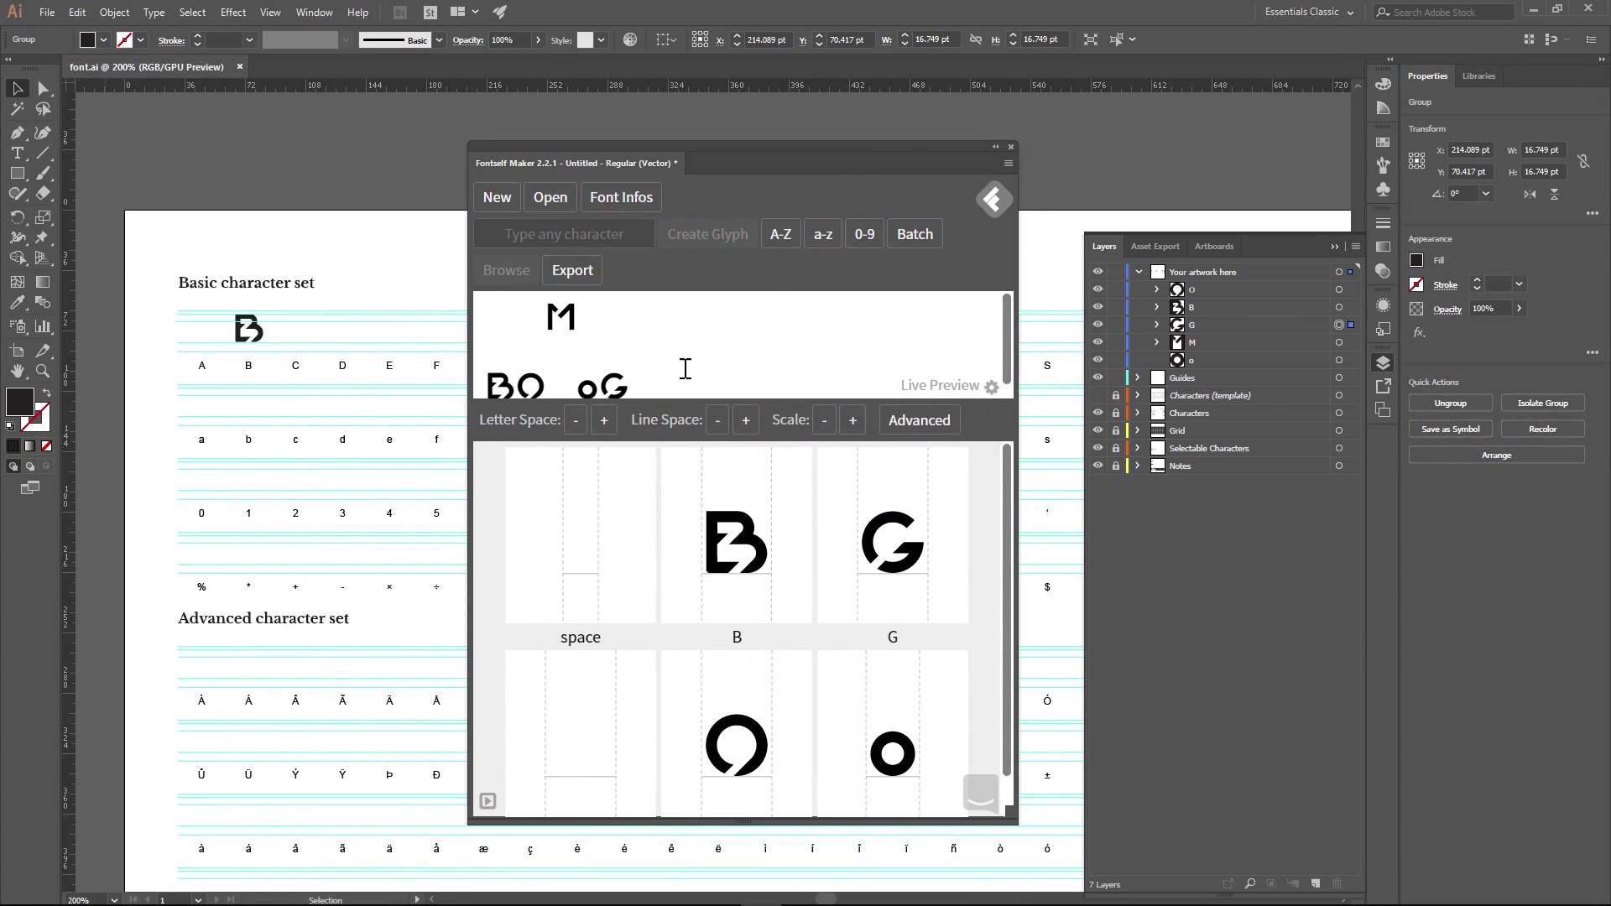
# - Delete the M glyph from the font and remove the M from the live preview text
pyautogui.click(673, 377)
pyautogui.click(621, 337)
pyautogui.scroll(-1, 867, 663)
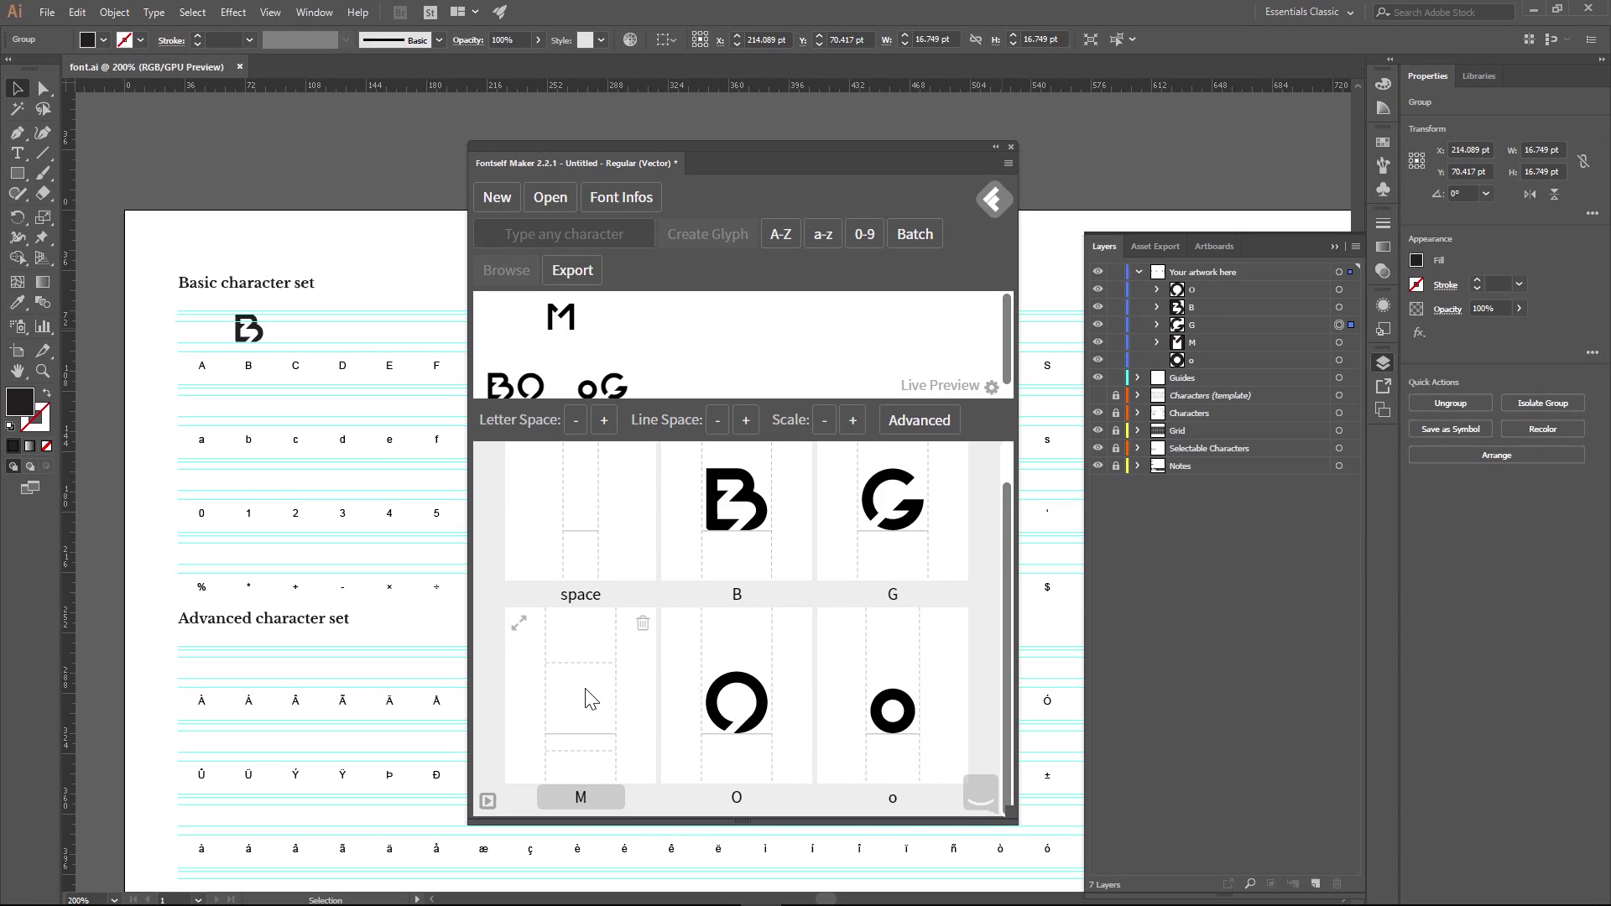
pyautogui.click(642, 624)
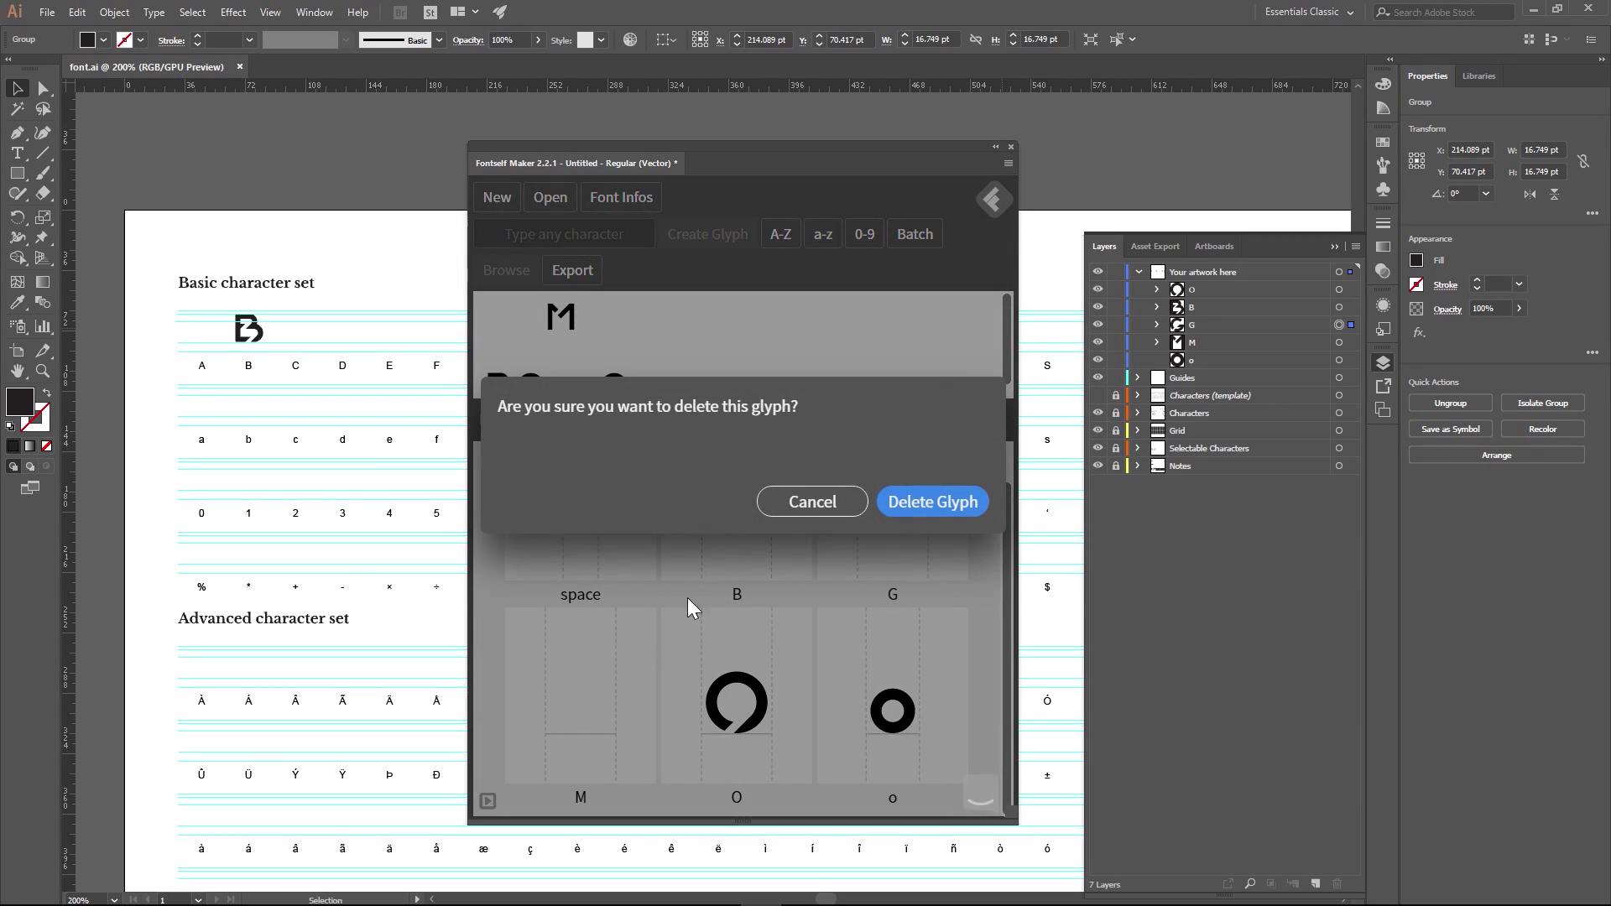
pyautogui.click(883, 510)
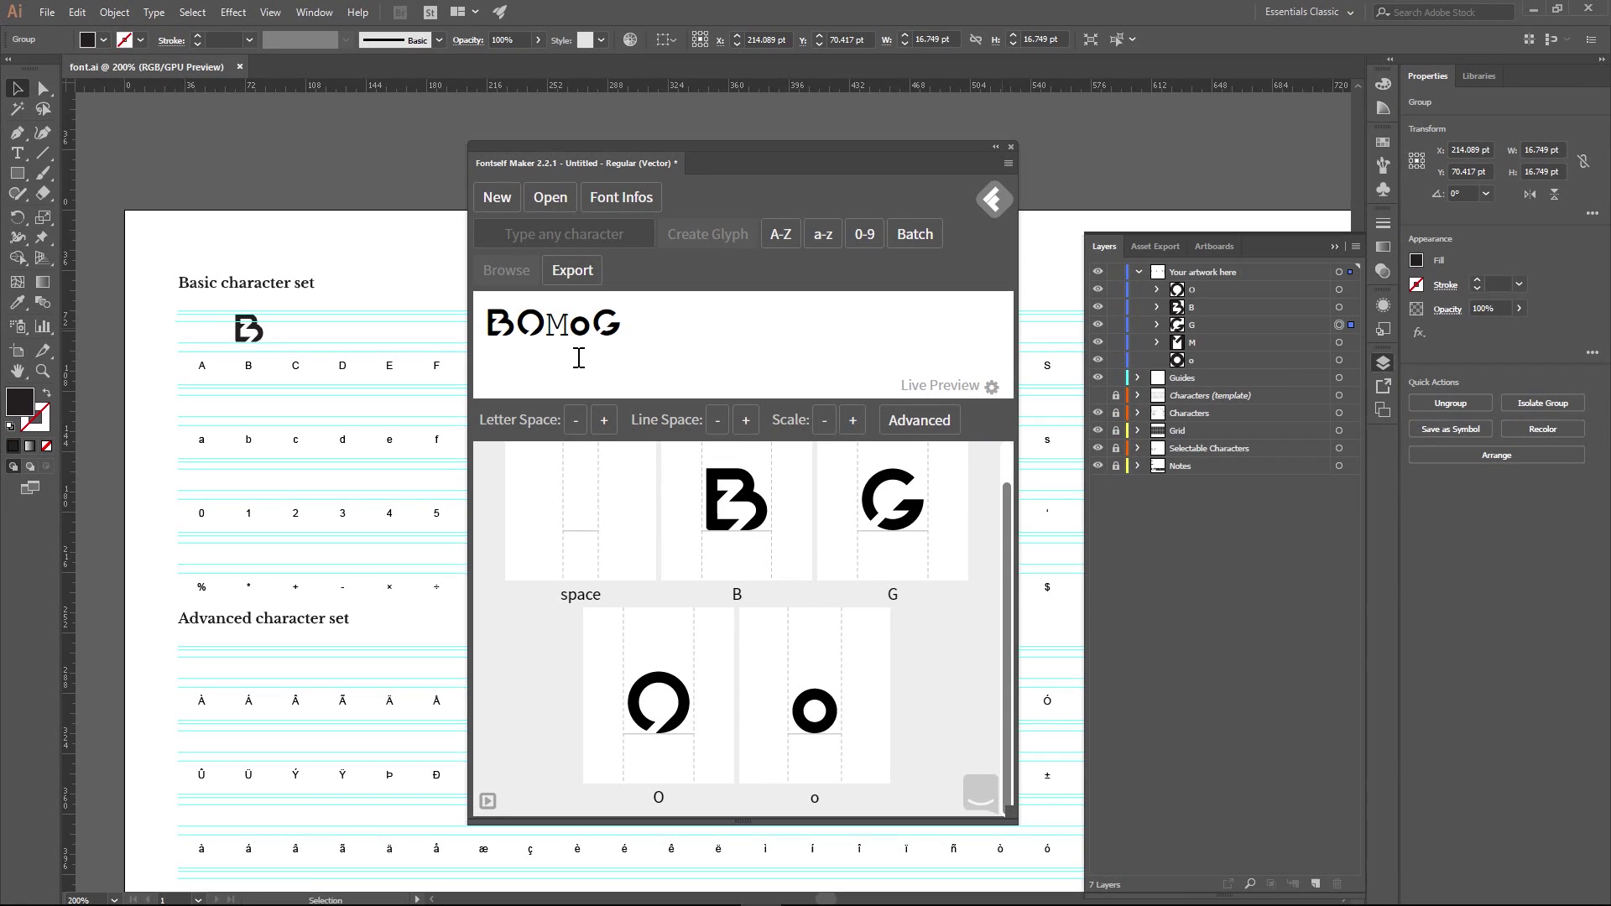
pyautogui.click(565, 327)
pyautogui.press('BackSpace')
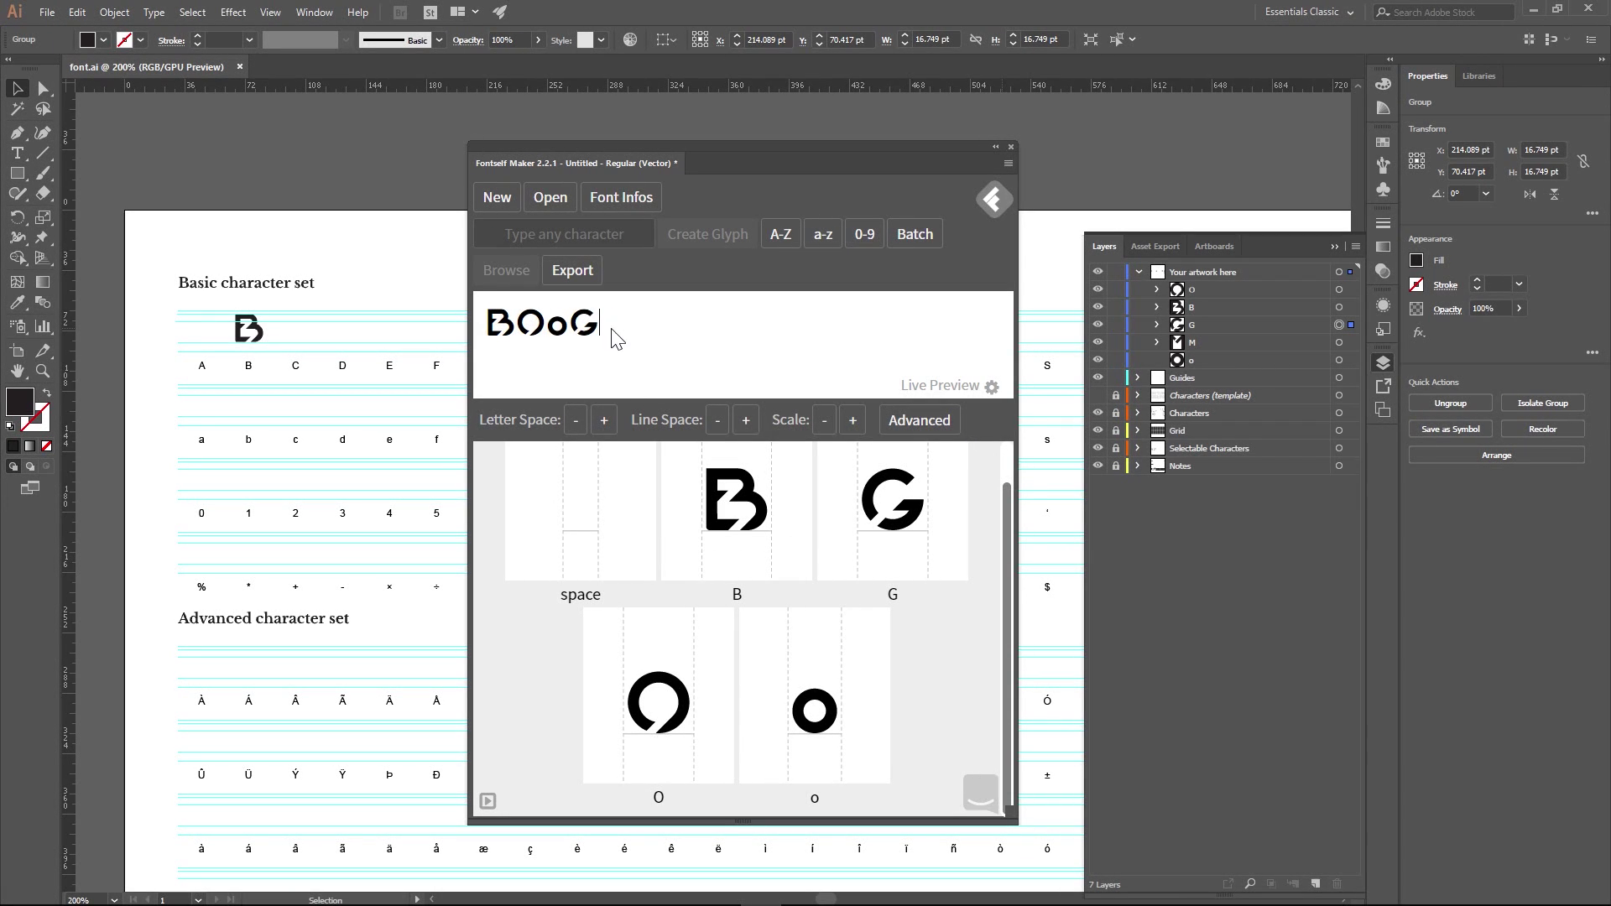
# - Select only the uppercase M in the artwork layer and add it to the font again
pyautogui.click(1339, 341)
pyautogui.moveTo(867, 169); pyautogui.dragTo(25, 252)
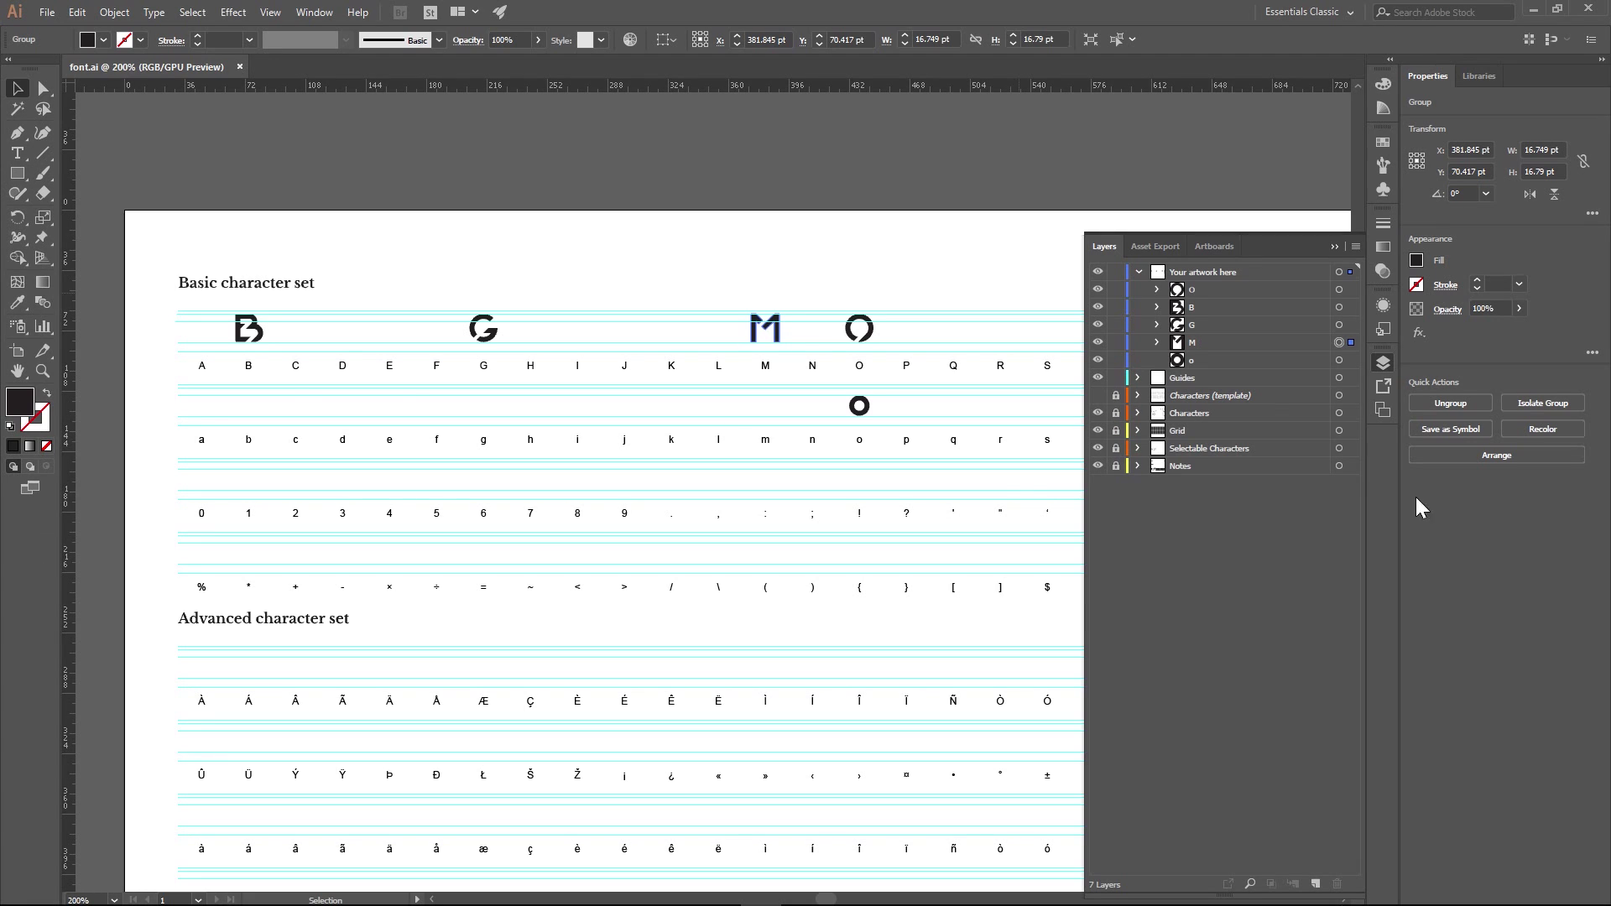
pyautogui.click(1266, 344)
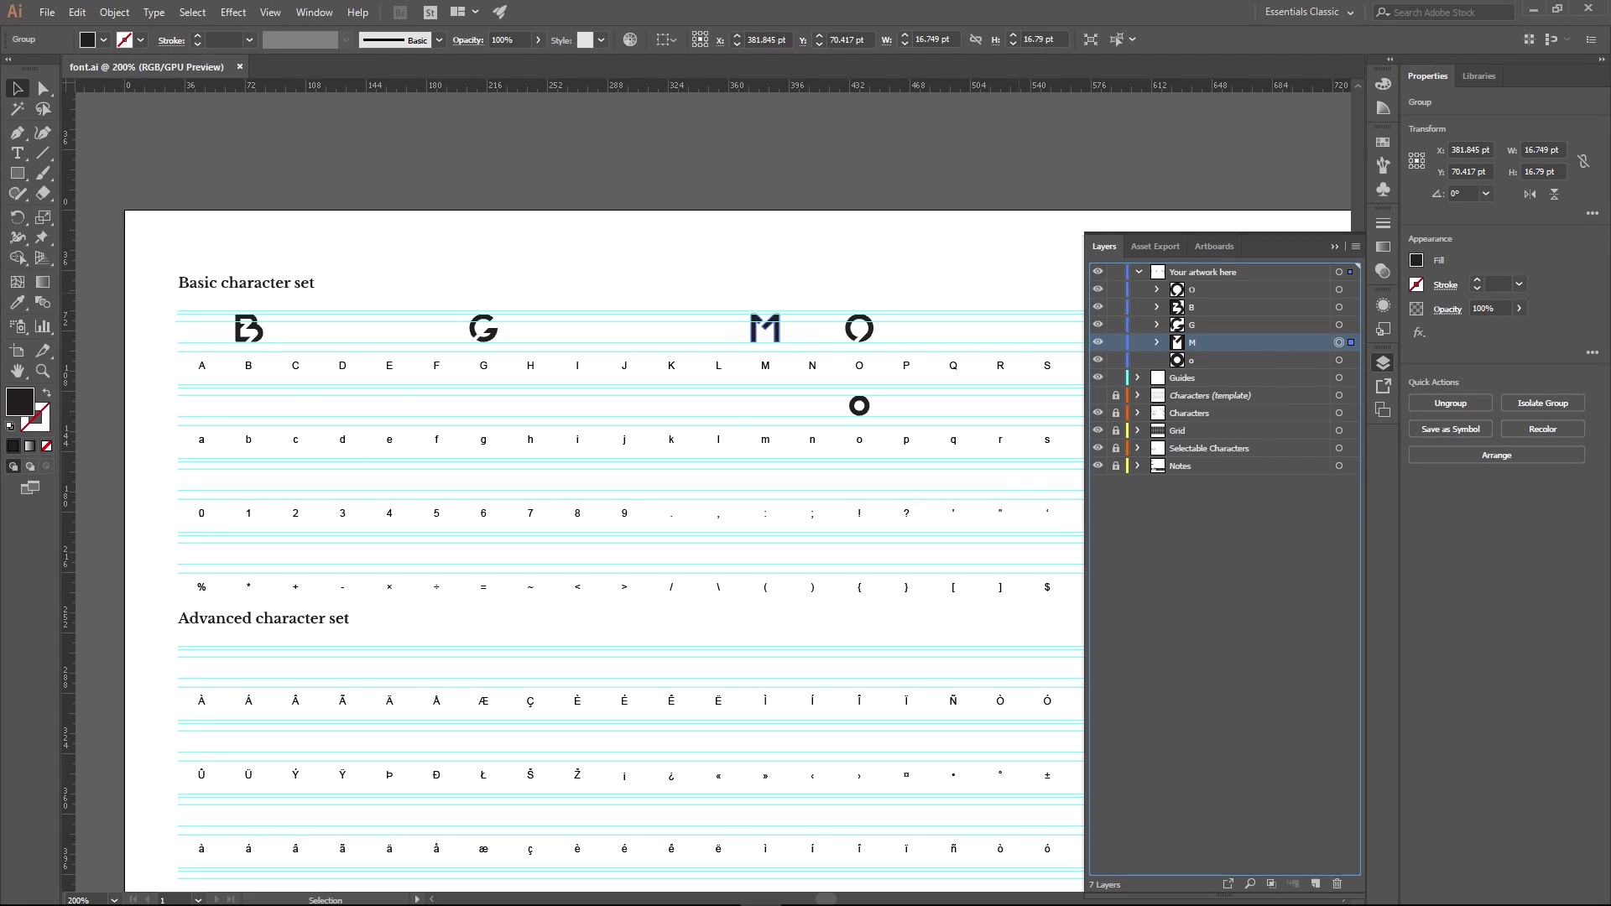
pyautogui.click(1225, 571)
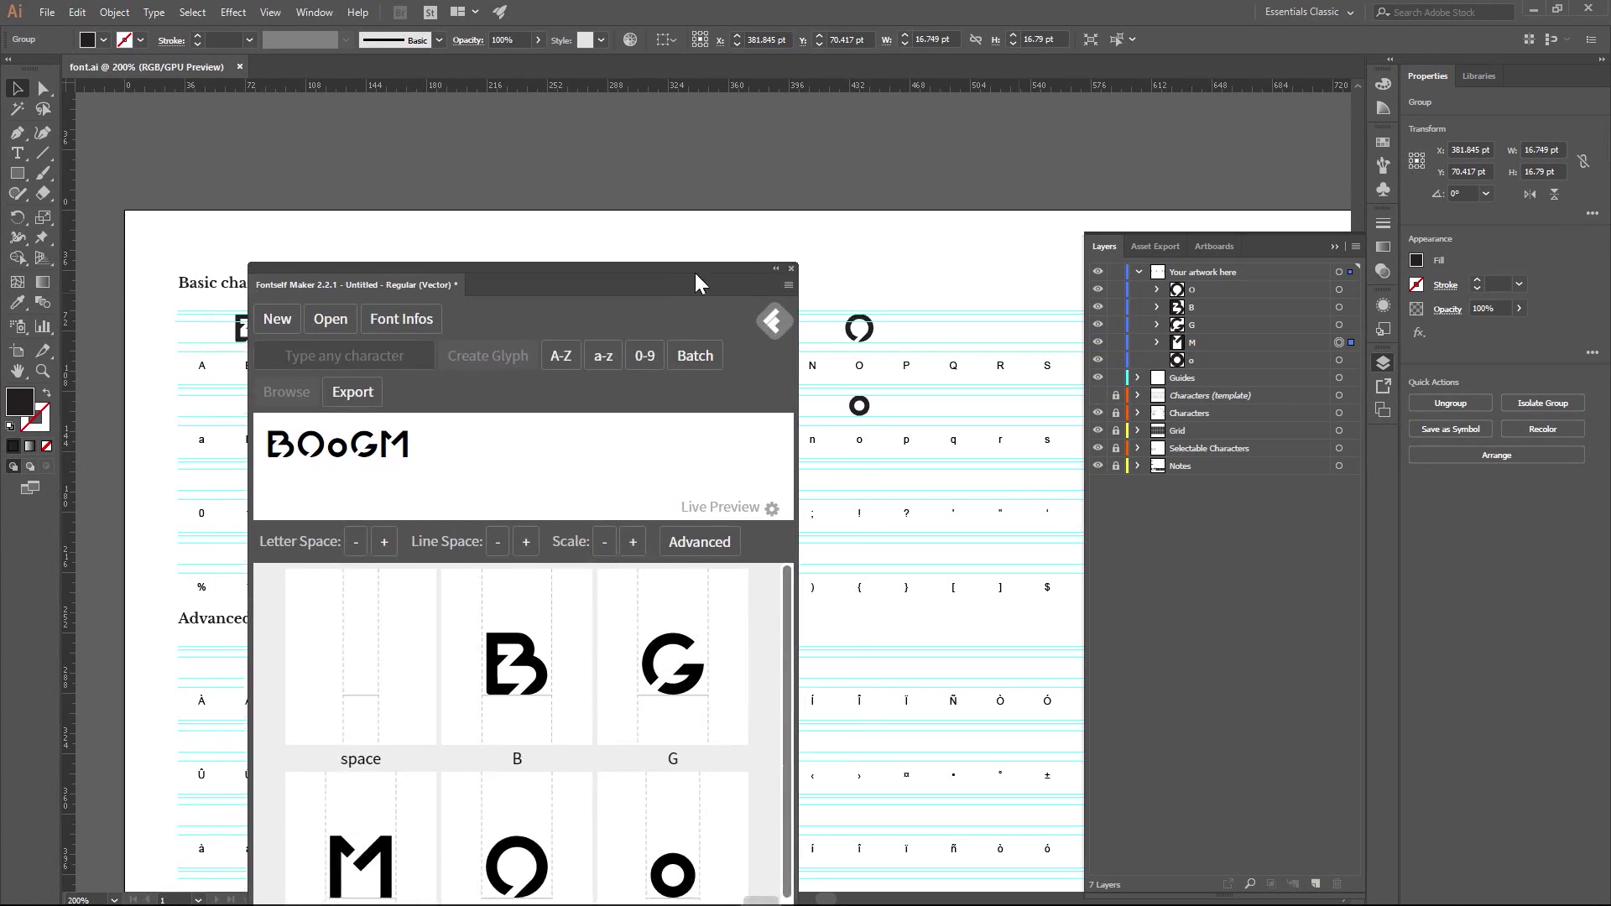
pyautogui.moveTo(695, 274); pyautogui.dragTo(839, 165)
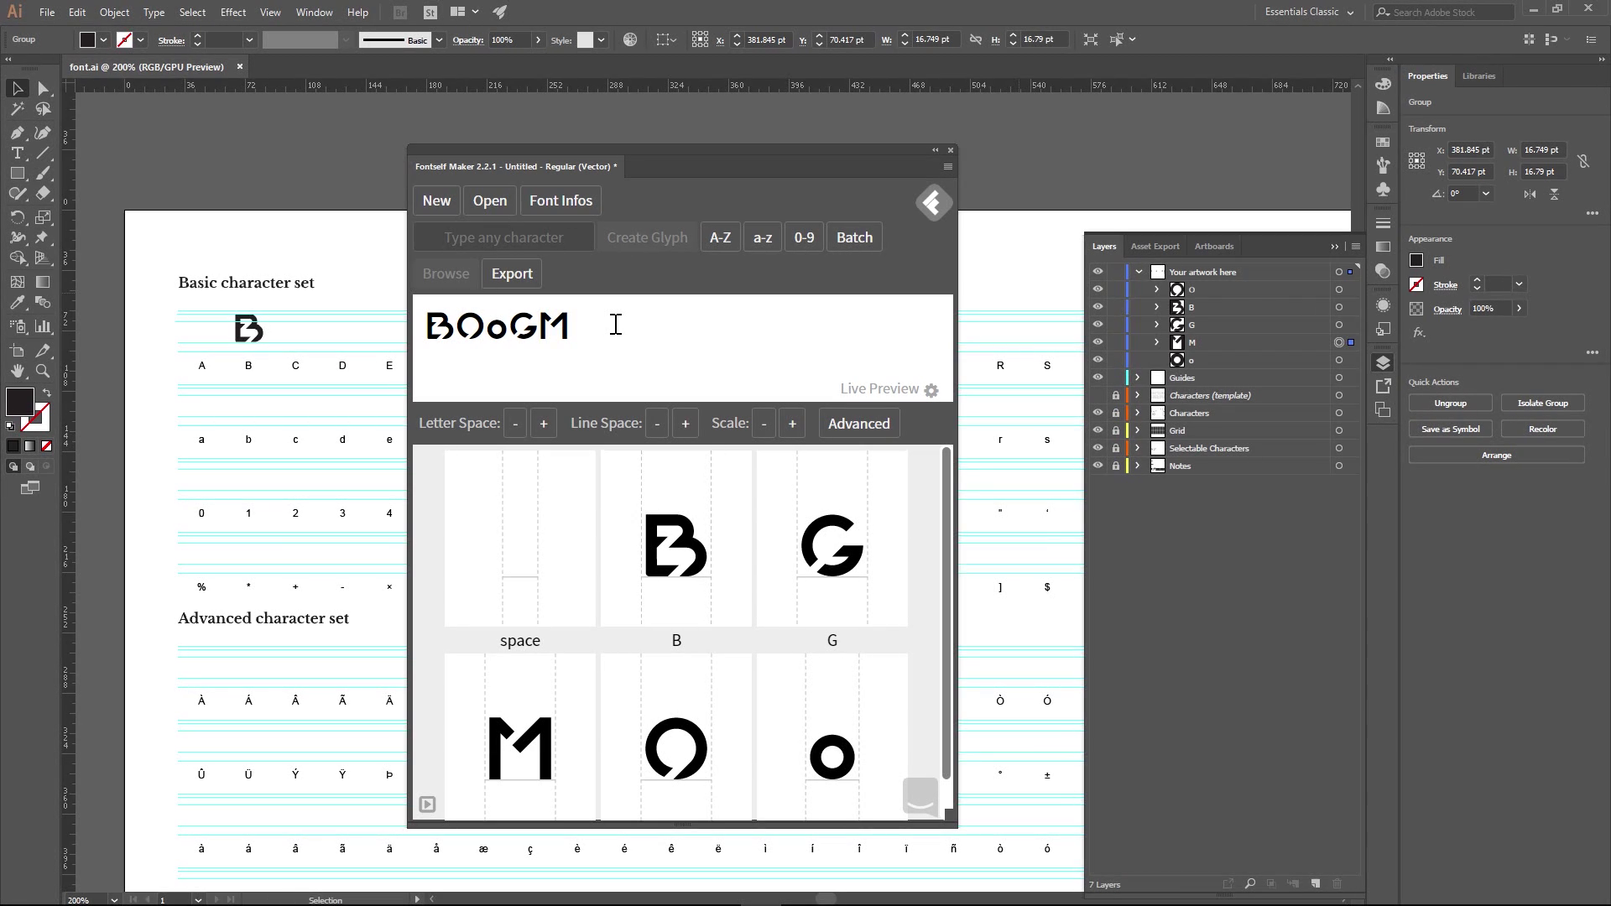
# - Test BoG and BoB in the live preview, and replace them with the sample text OMG BOMB
pyautogui.press('BackSpace')
pyautogui.press('BackSpace')
pyautogui.press('BackSpace')
pyautogui.press('BackSpace')
pyautogui.press('BackSpace')
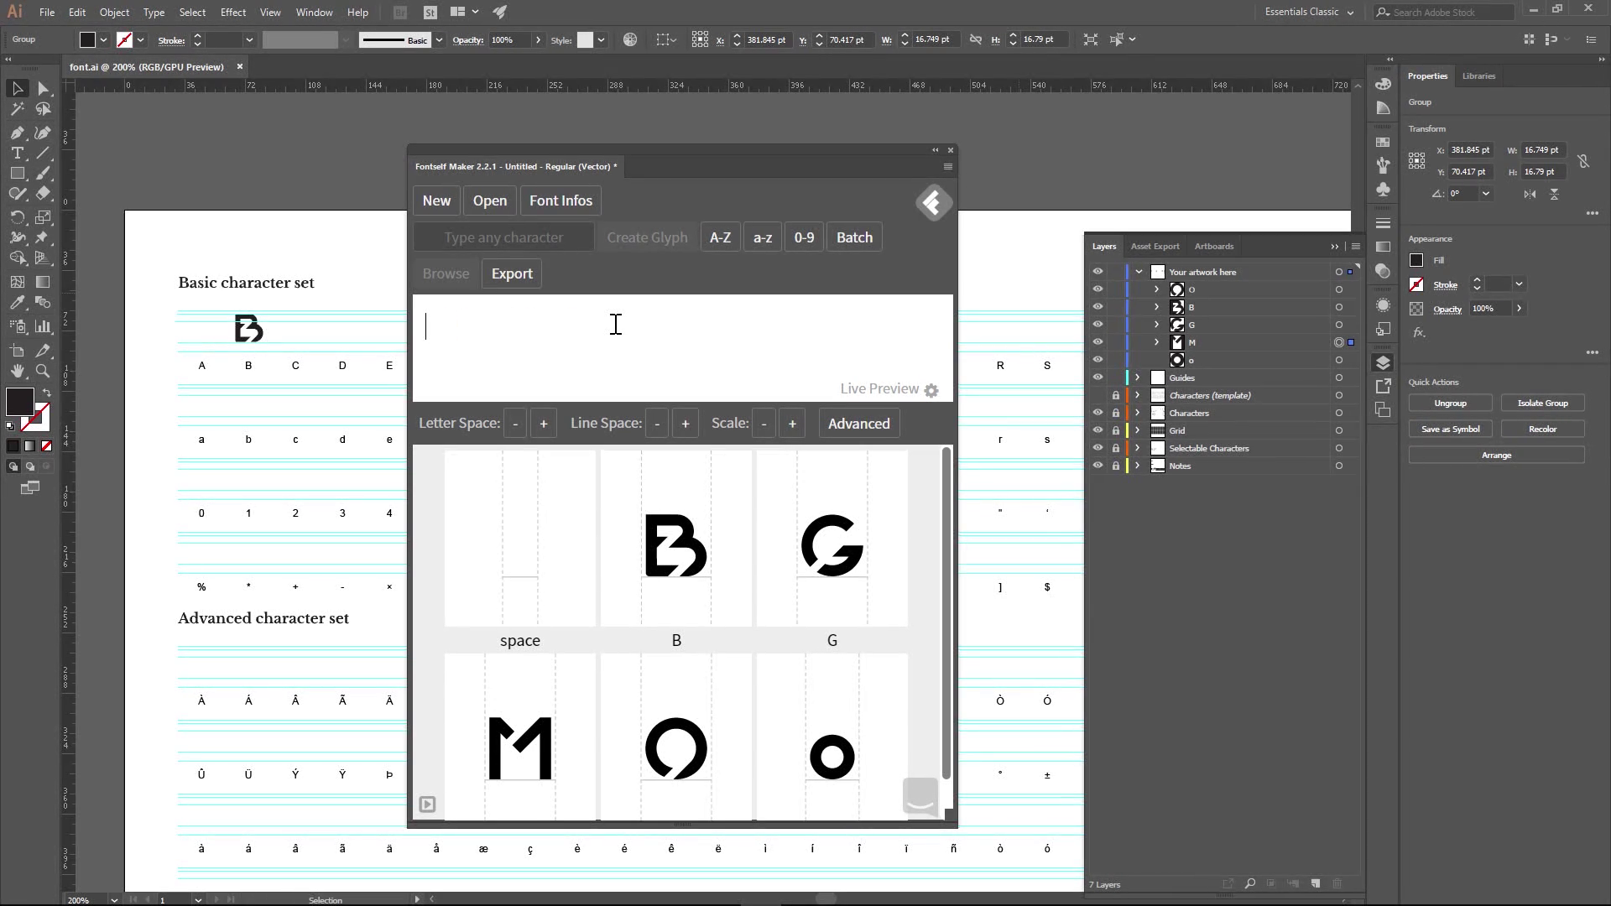
pyautogui.write('BoG')
pyautogui.press('BackSpace')
pyautogui.write('b')
pyautogui.press('BackSpace')
pyautogui.write('B')
pyautogui.press('BackSpace')
pyautogui.press('BackSpace')
pyautogui.press('BackSpace')
pyautogui.write('OMG')
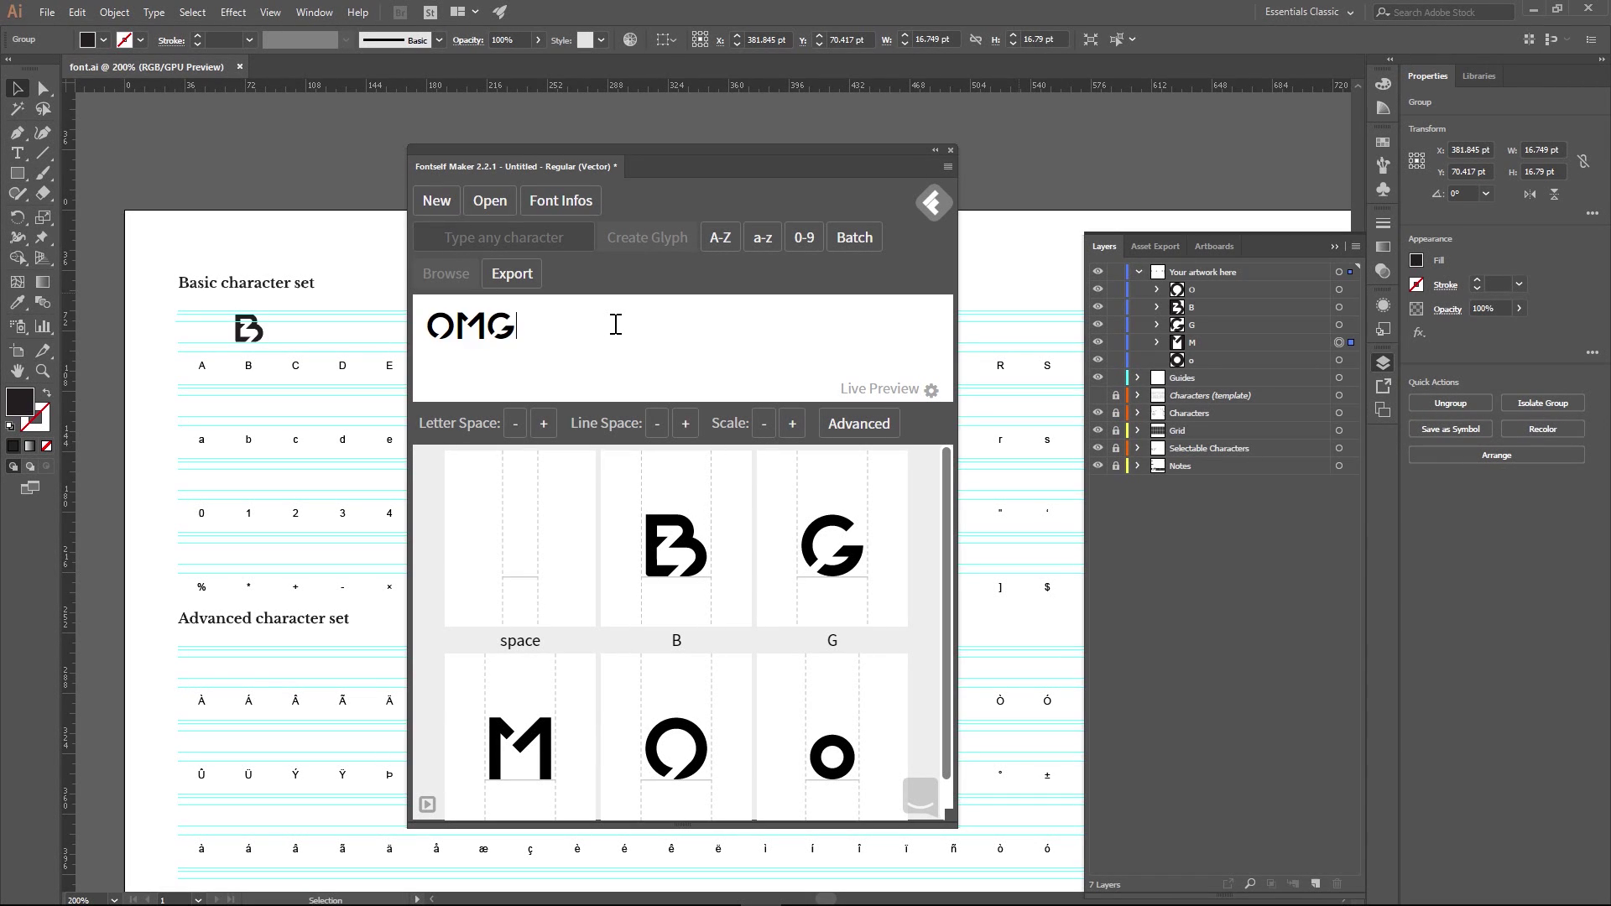
pyautogui.write(' BOMB')
# - Export the font under the name OmgBomb and save it as an OTF file in the 108 - Creating a font folder
pyautogui.moveTo(672, 144); pyautogui.dragTo(754, 108)
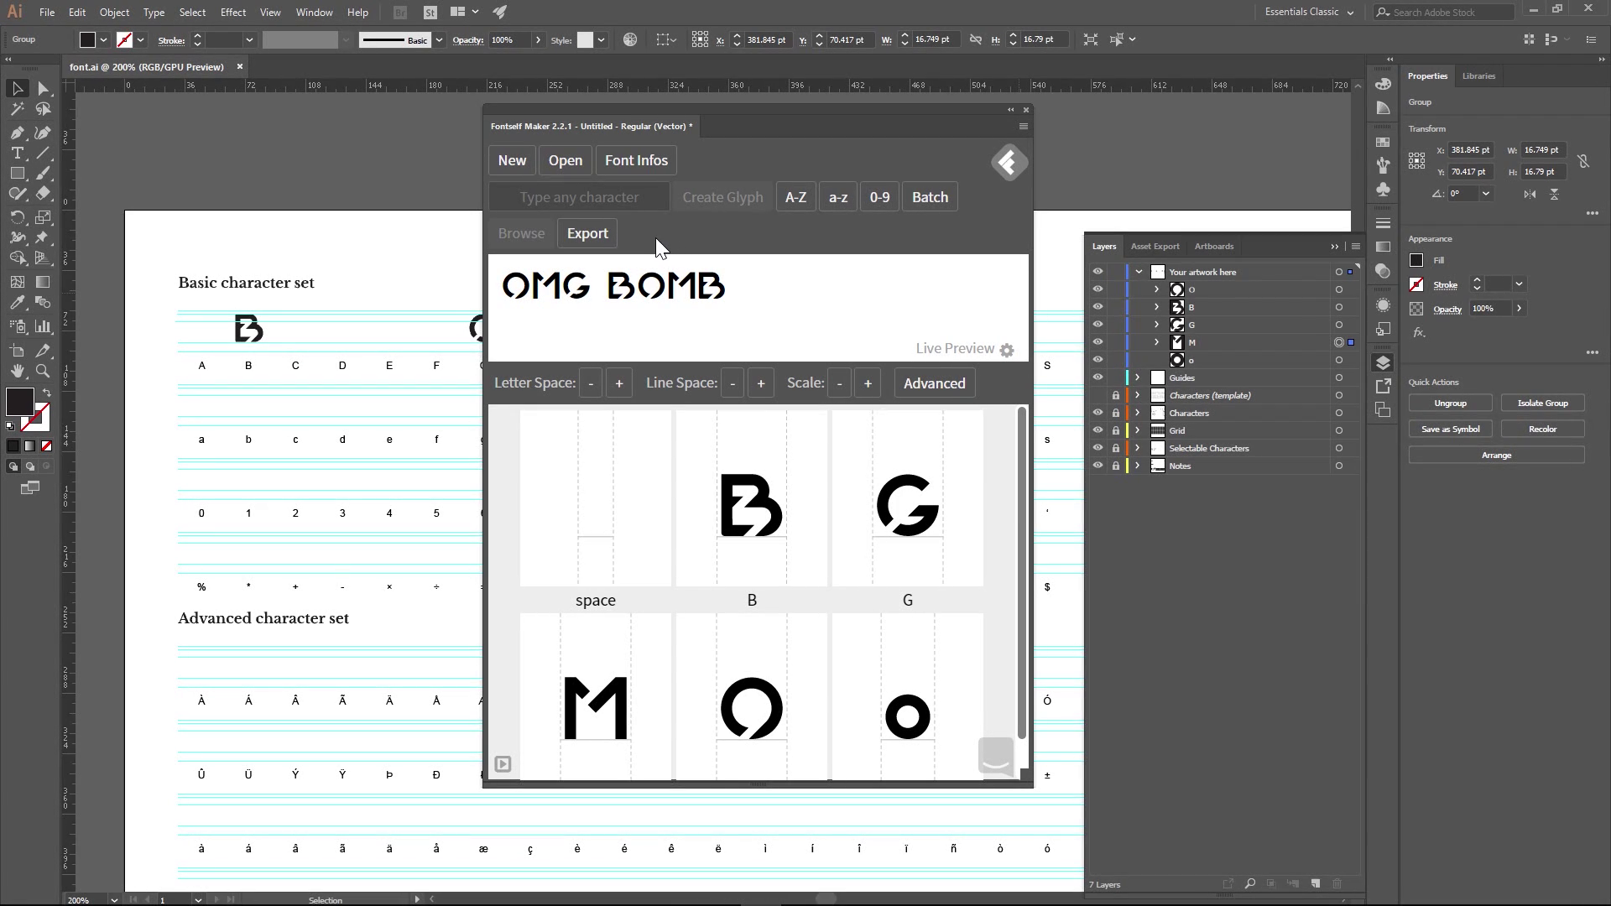
pyautogui.click(591, 243)
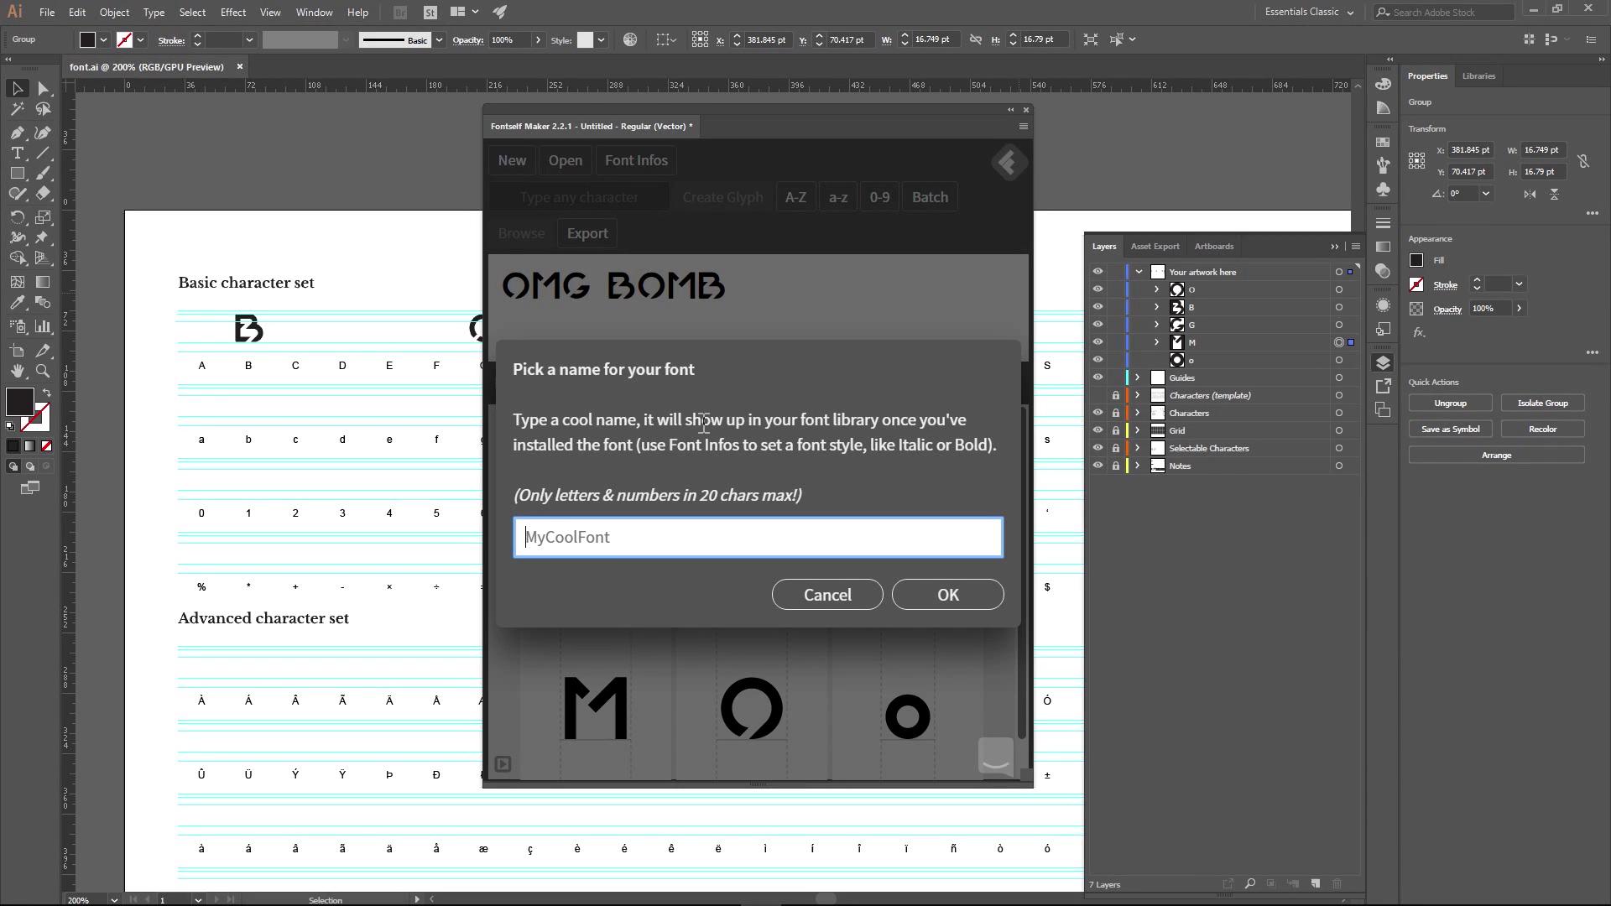
pyautogui.write('OmgBomb')
pyautogui.click(940, 597)
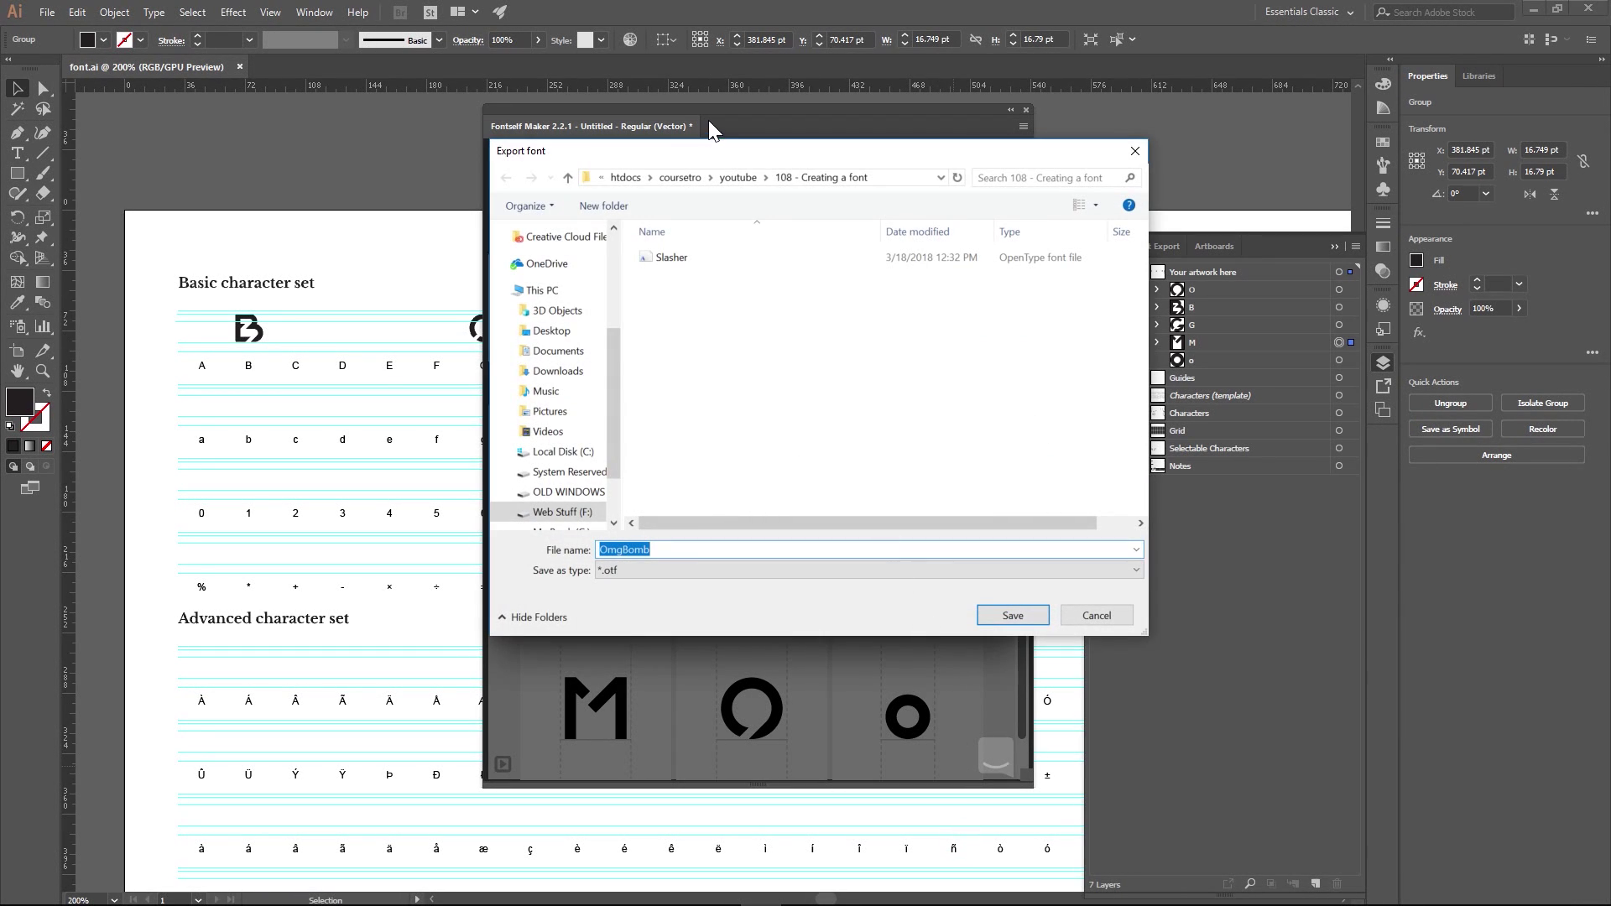
pyautogui.moveTo(710, 152); pyautogui.dragTo(643, 121)
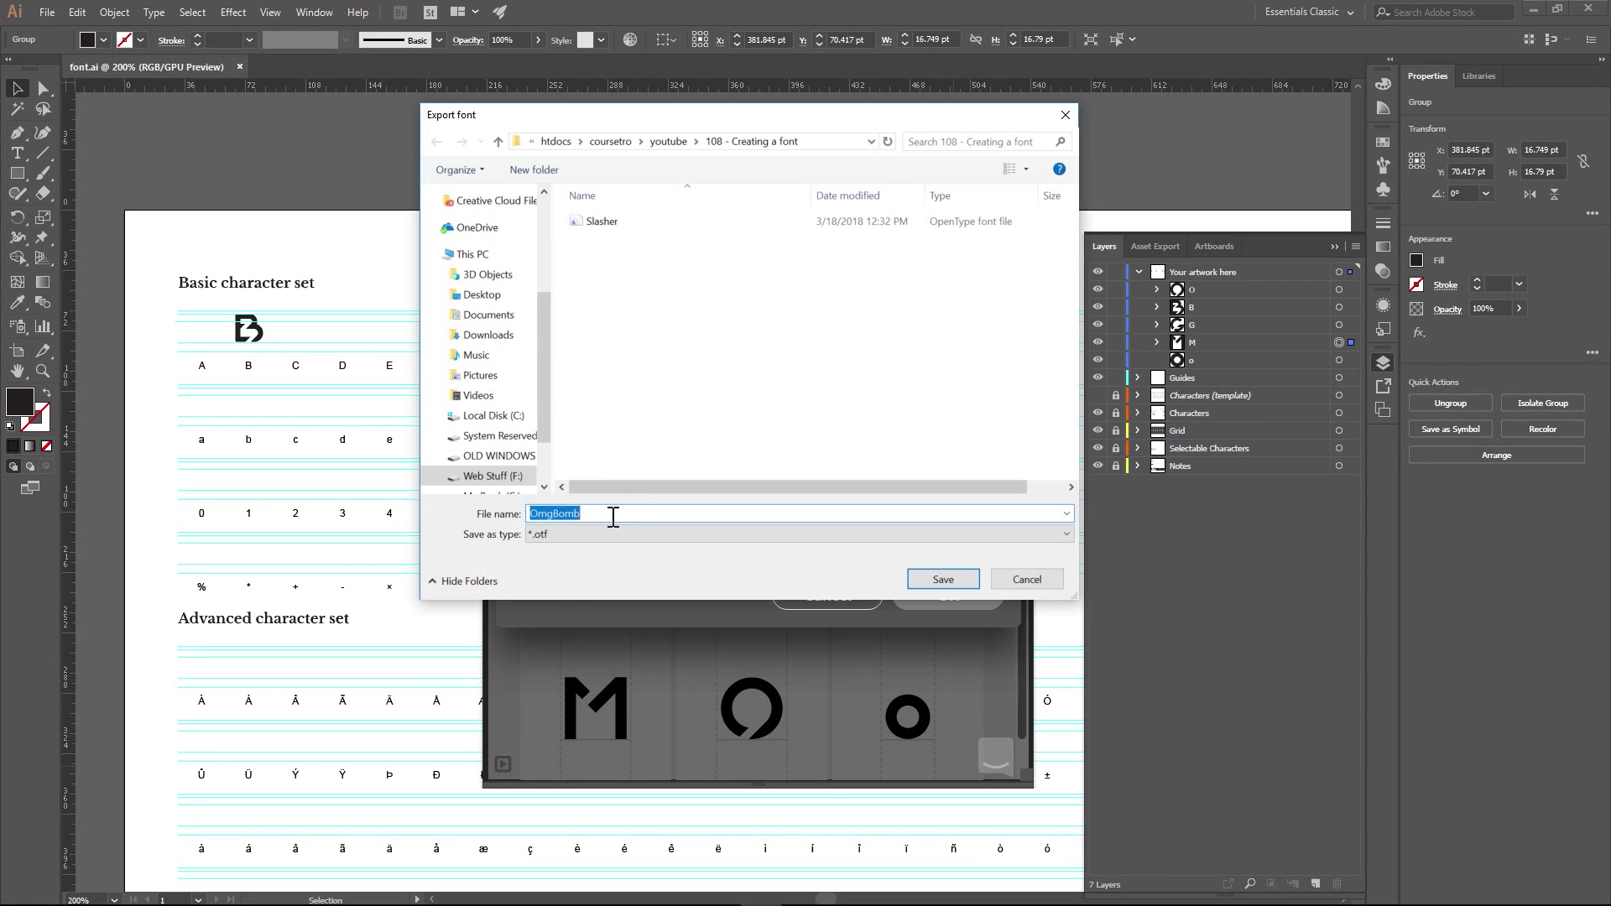
pyautogui.click(934, 577)
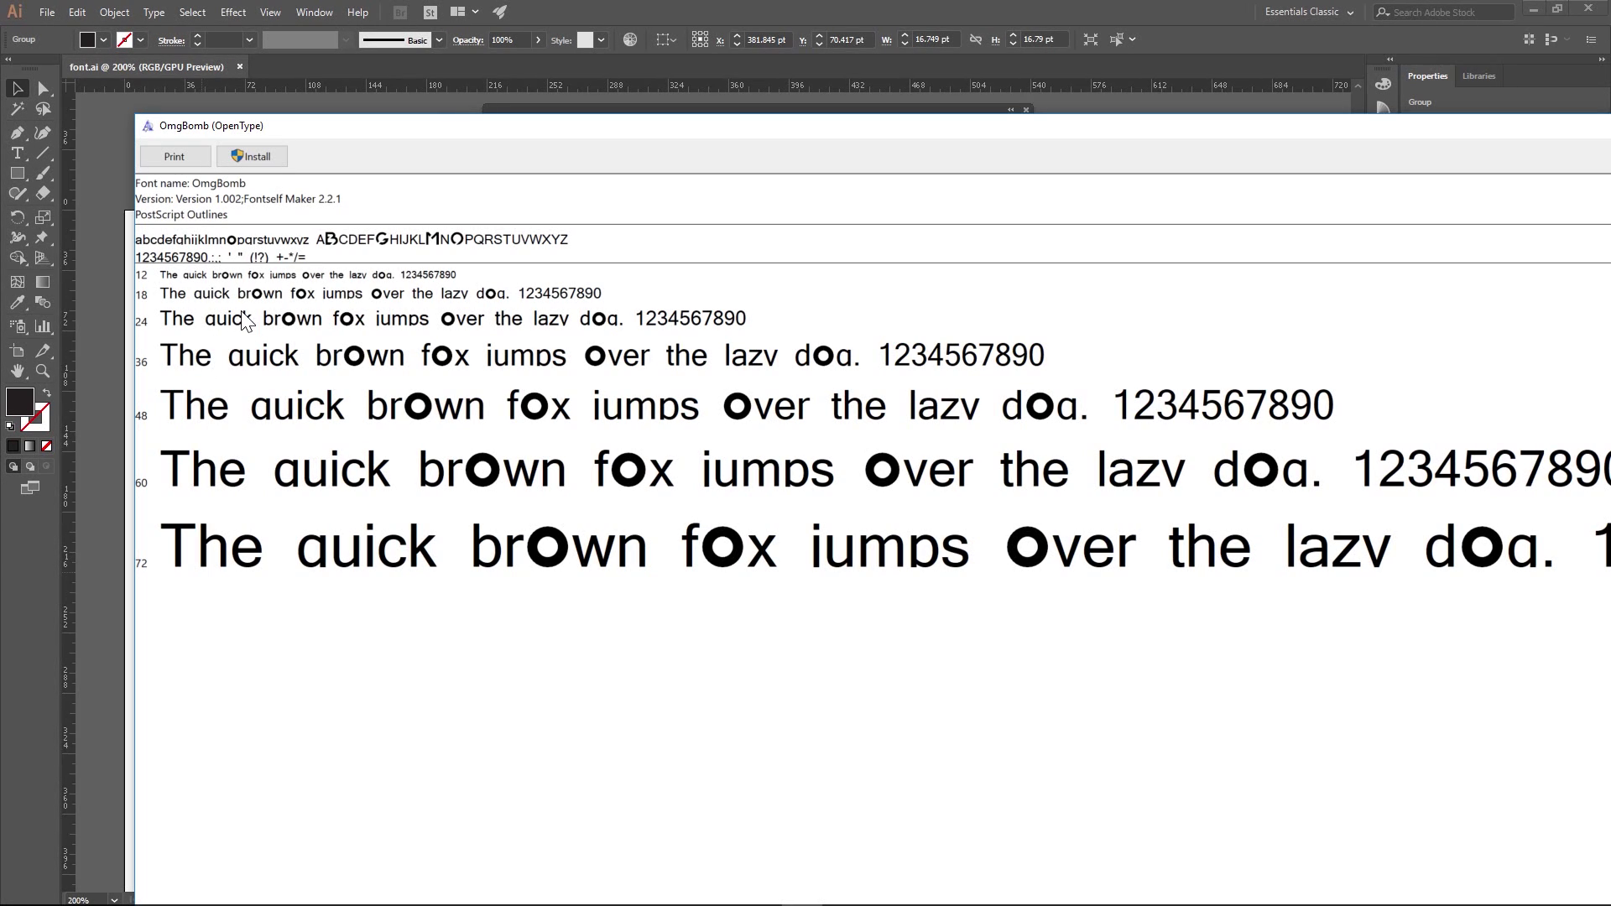
# - Install the exported OmgBomb font, and close its font preview and the Fontself Maker window
pyautogui.click(256, 157)
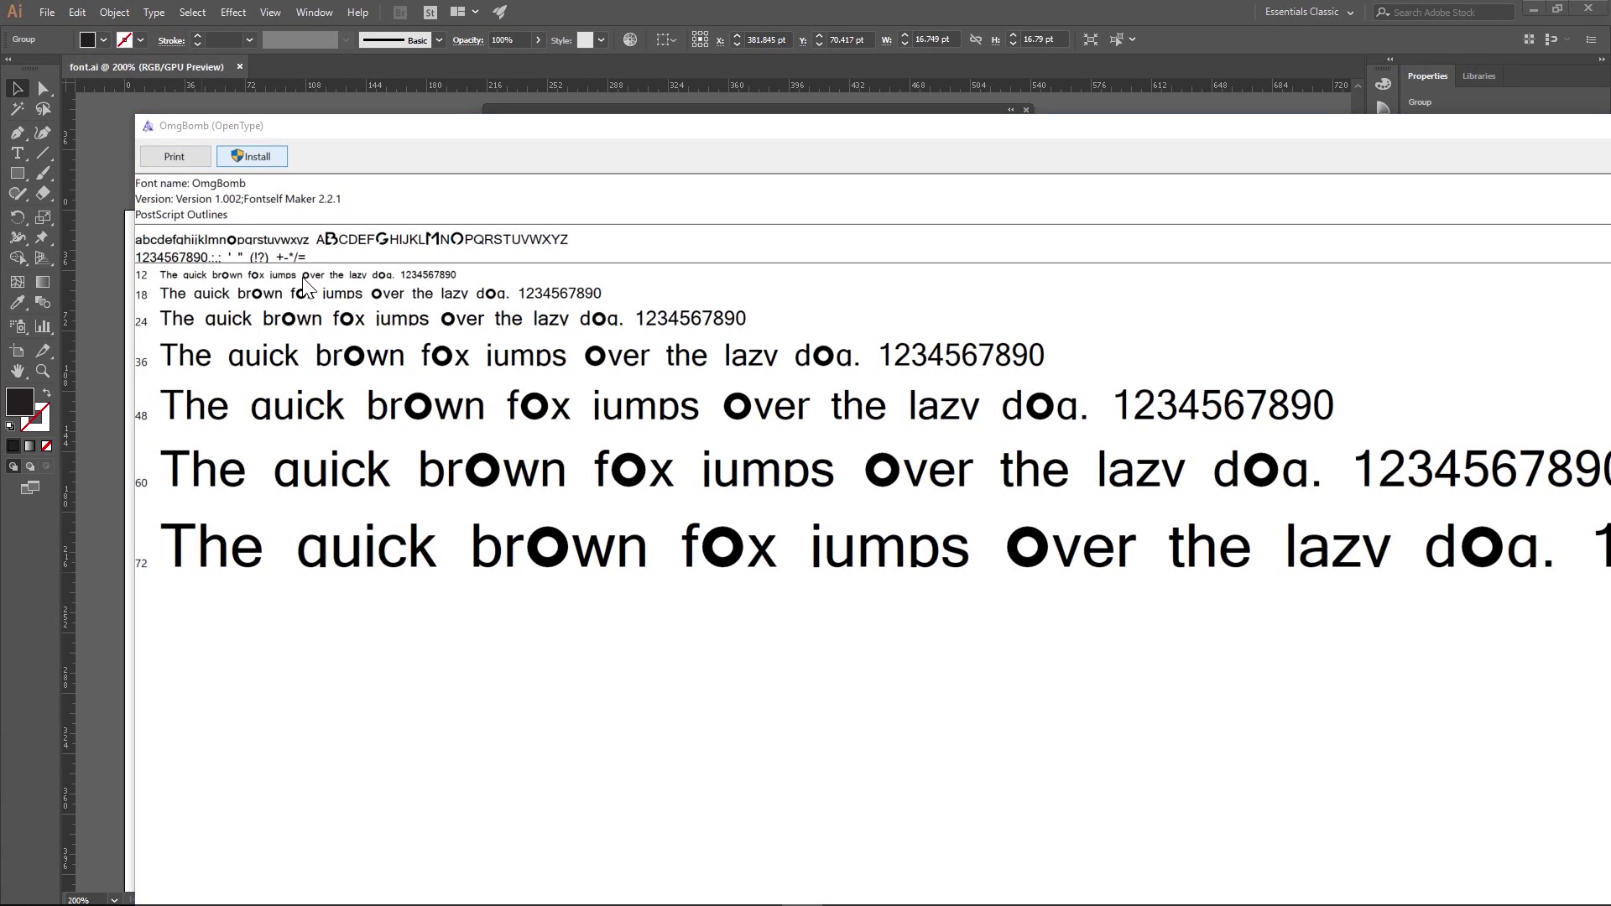
pyautogui.click(150, 127)
pyautogui.click(168, 242)
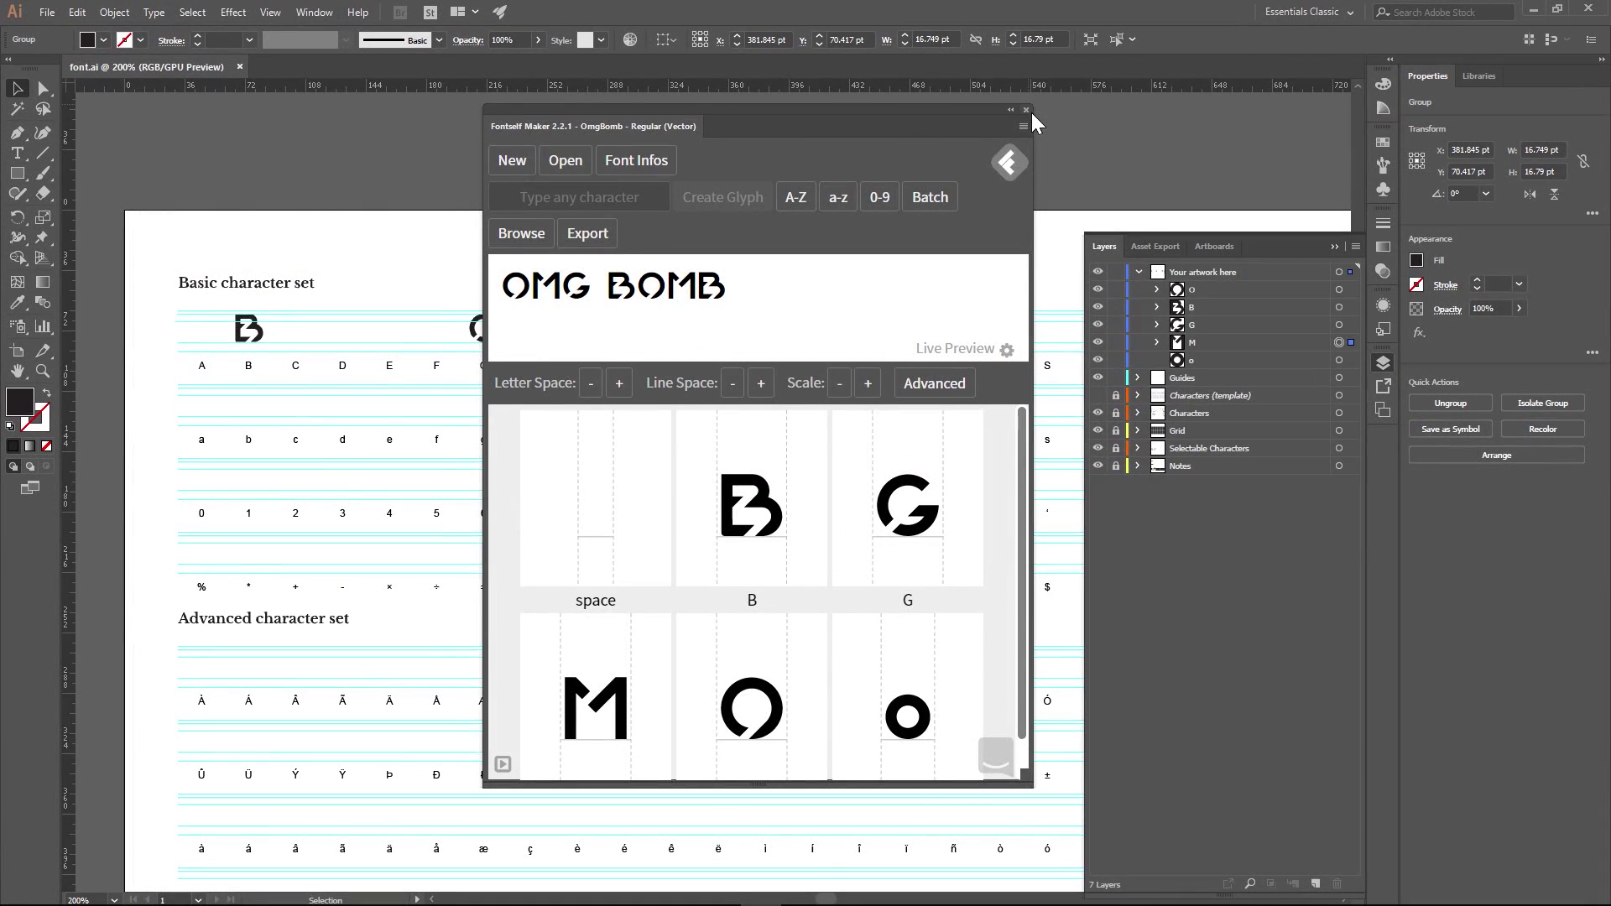
pyautogui.click(1025, 110)
# - Create a new landscape document of 1000 x 700 pt
pyautogui.click(47, 12)
pyautogui.click(52, 35)
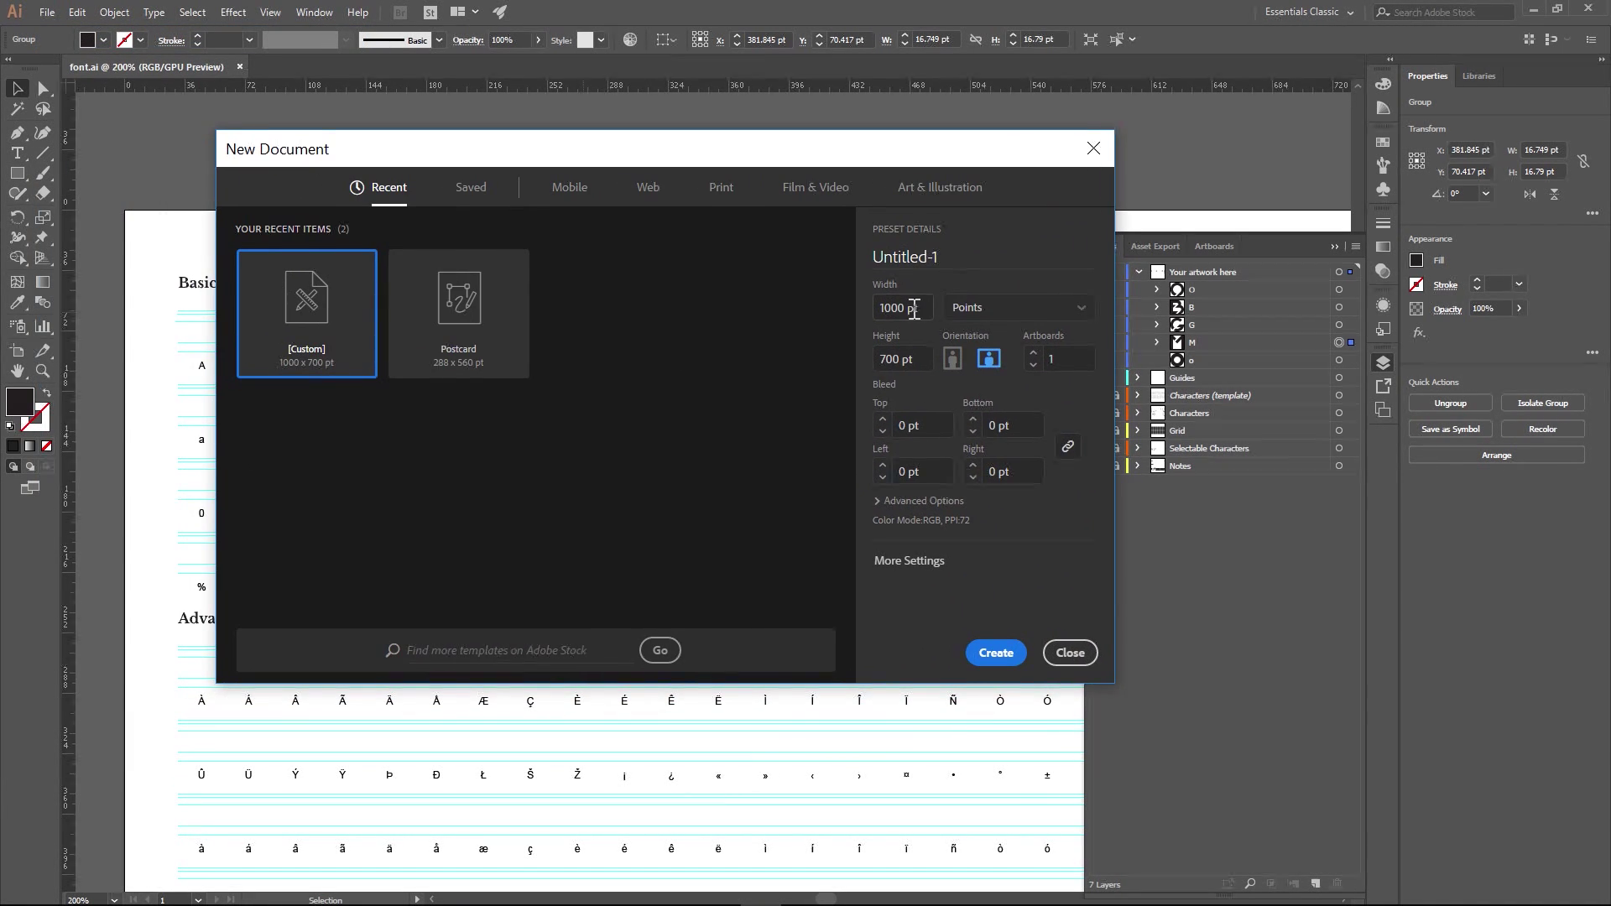
pyautogui.click(914, 311)
pyautogui.click(888, 309)
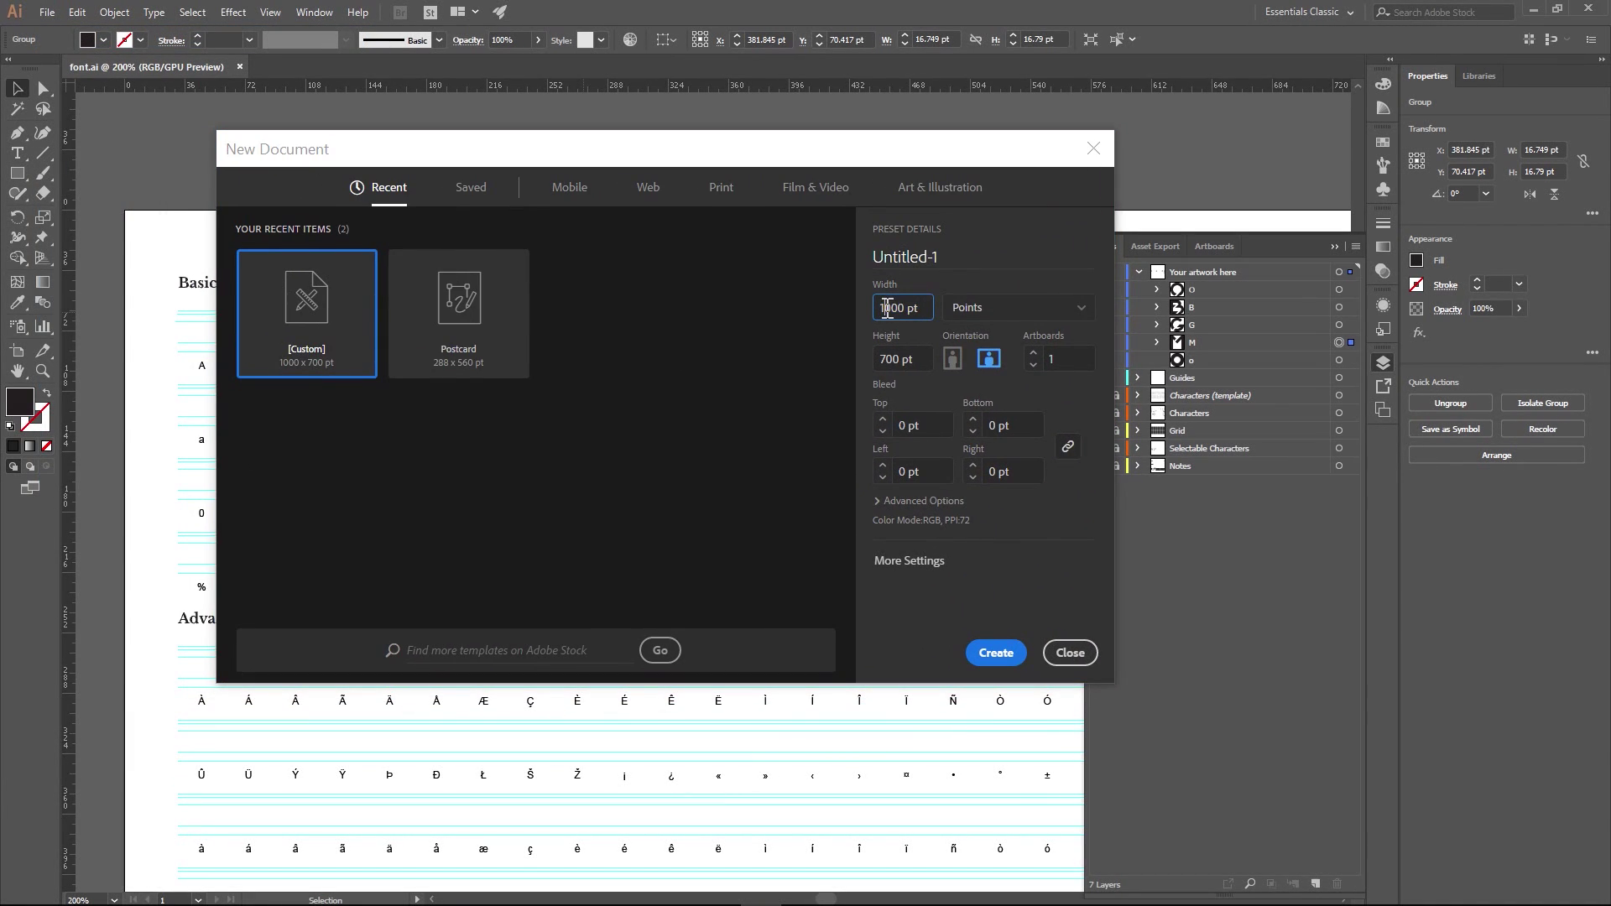
pyautogui.moveTo(904, 309); pyautogui.dragTo(885, 309)
pyautogui.click(1002, 659)
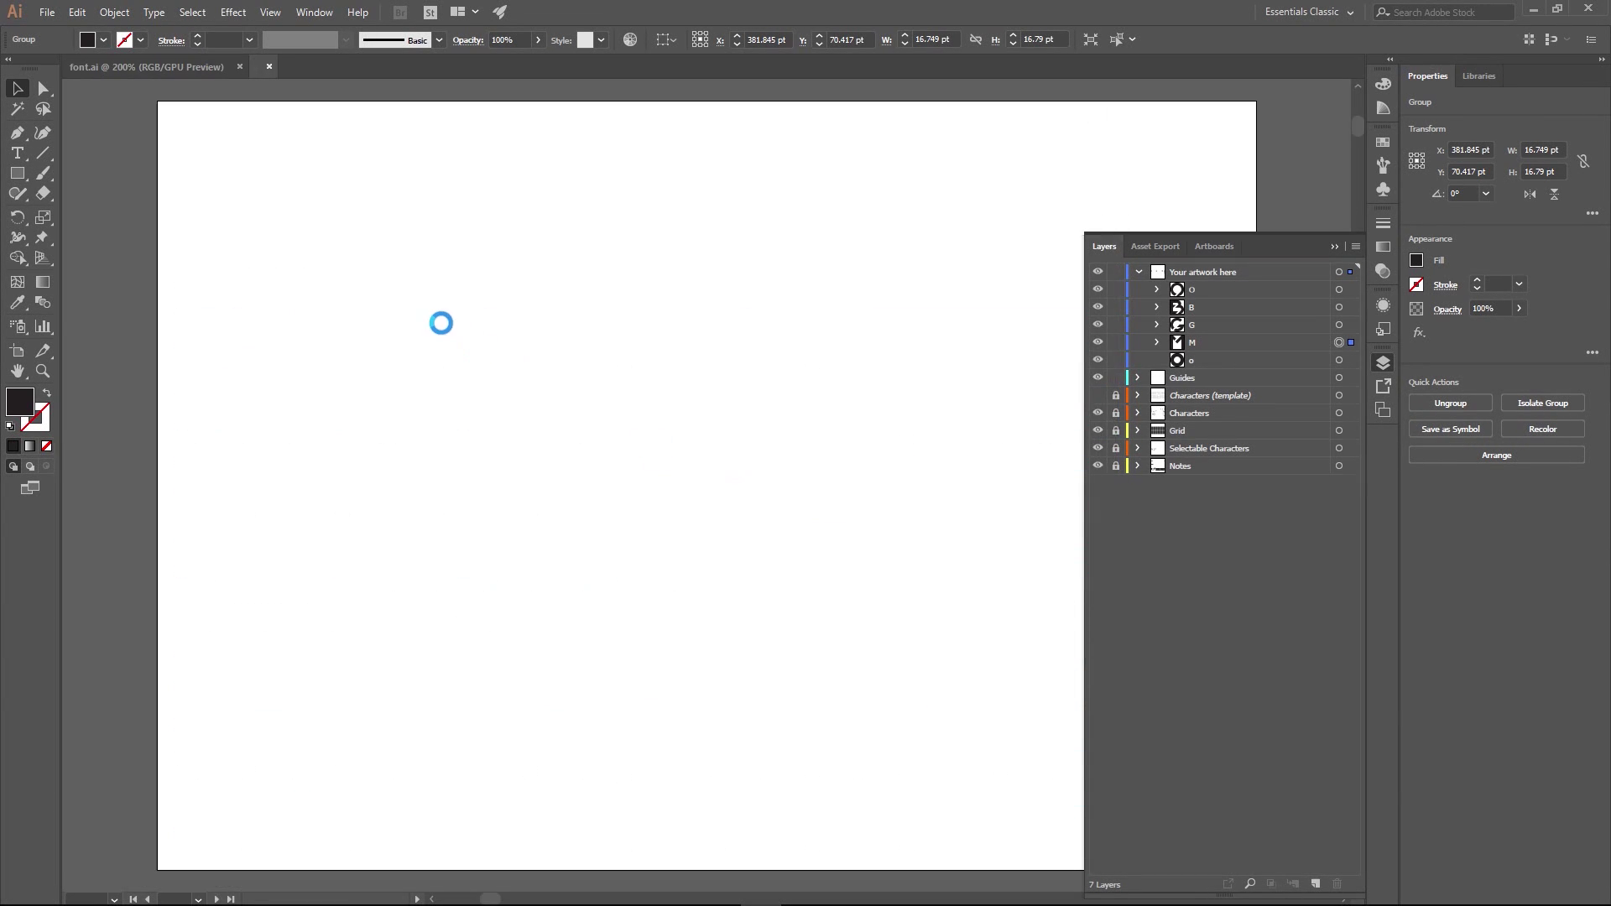
# - Add the text OMG BOMB on two lines near the artboard's middle and scale it up to about 101 pt
pyautogui.click(16, 153)
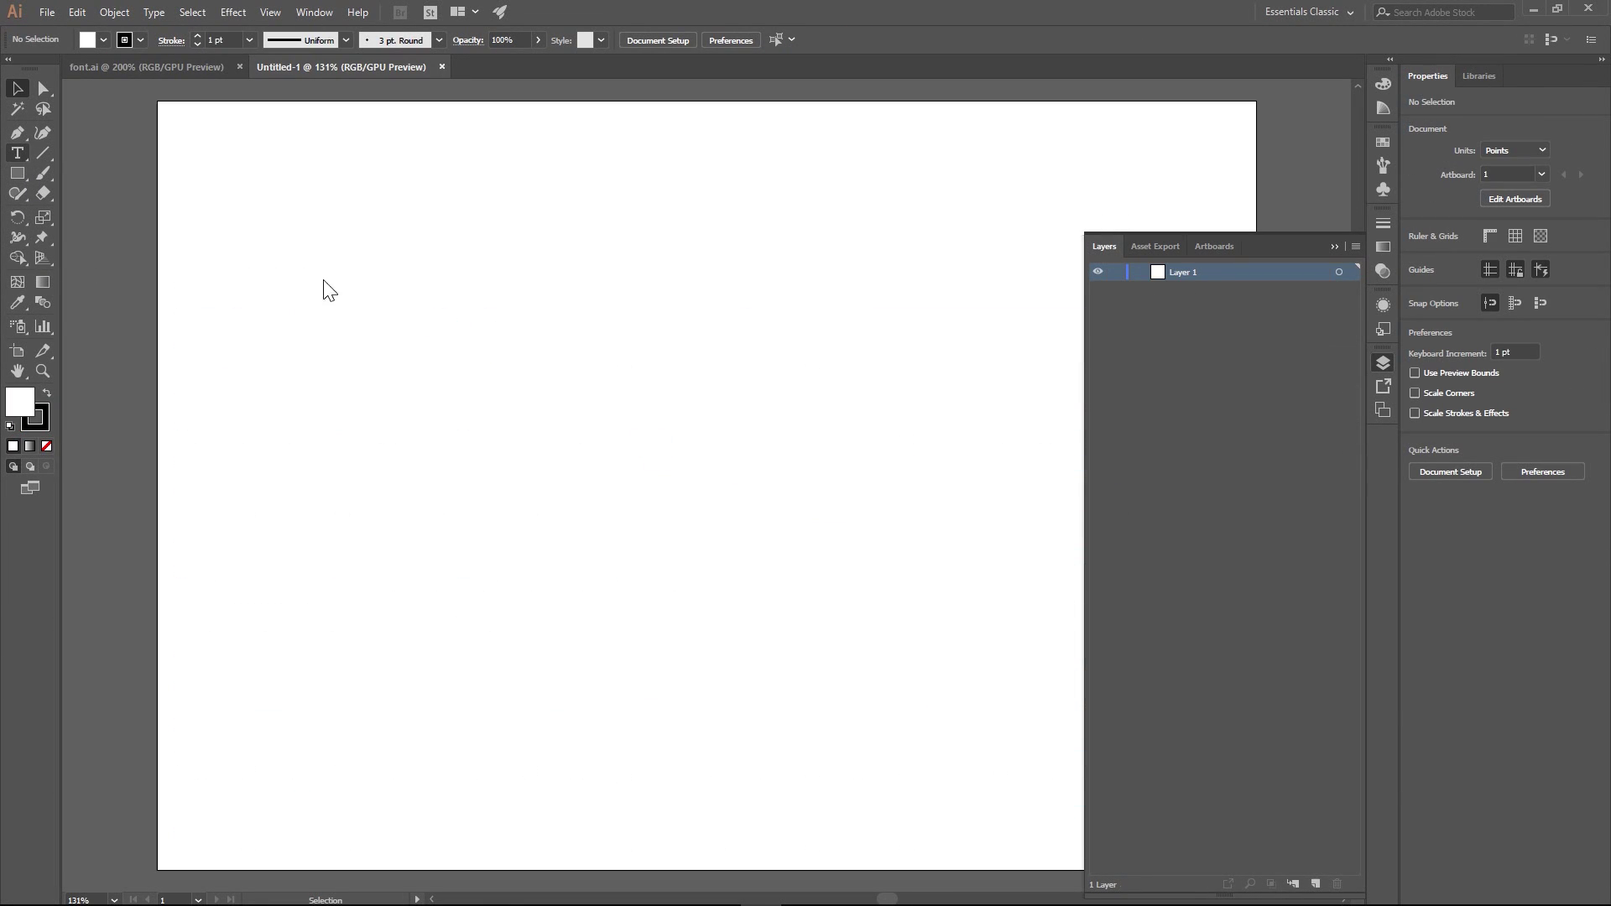
pyautogui.click(509, 429)
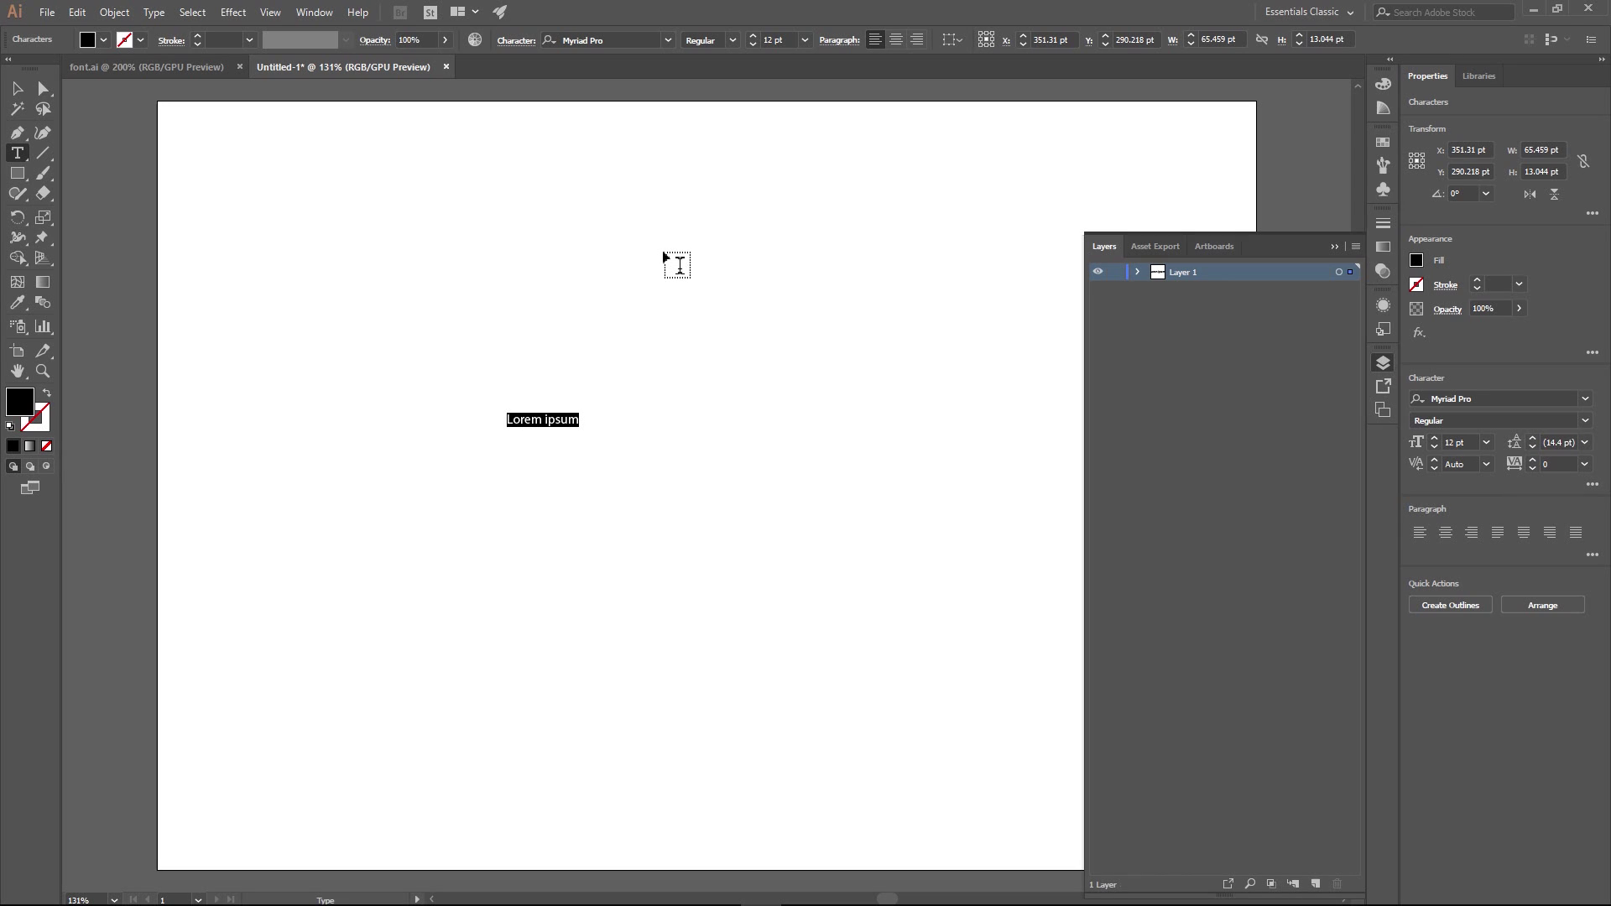
pyautogui.write('OMG ')
pyautogui.write('BOMB')
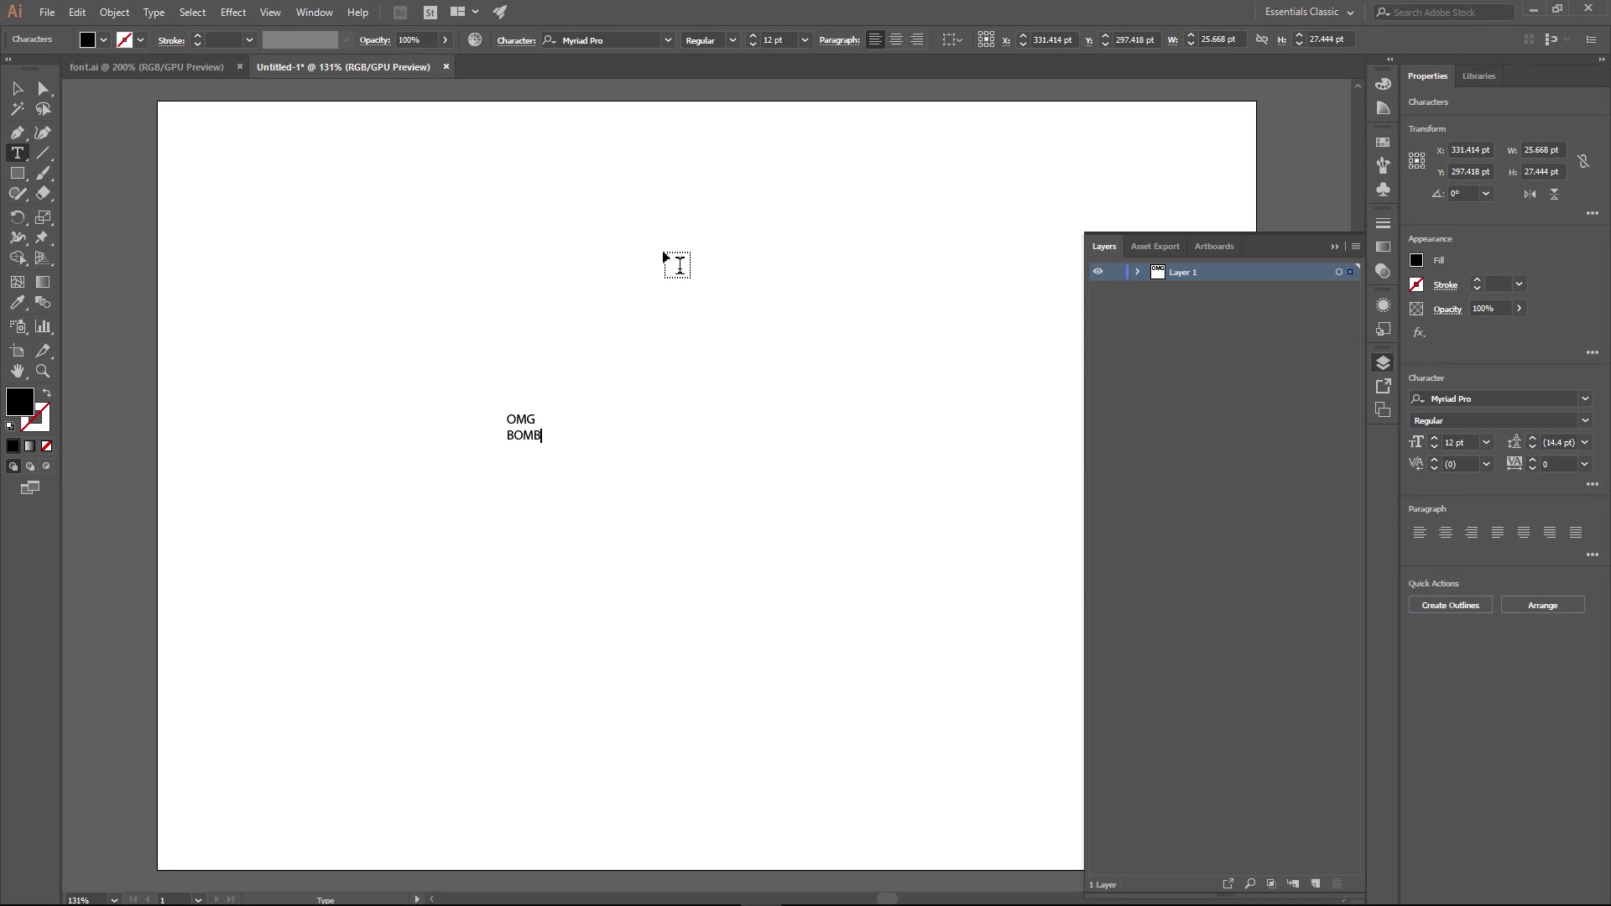
pyautogui.click(16, 88)
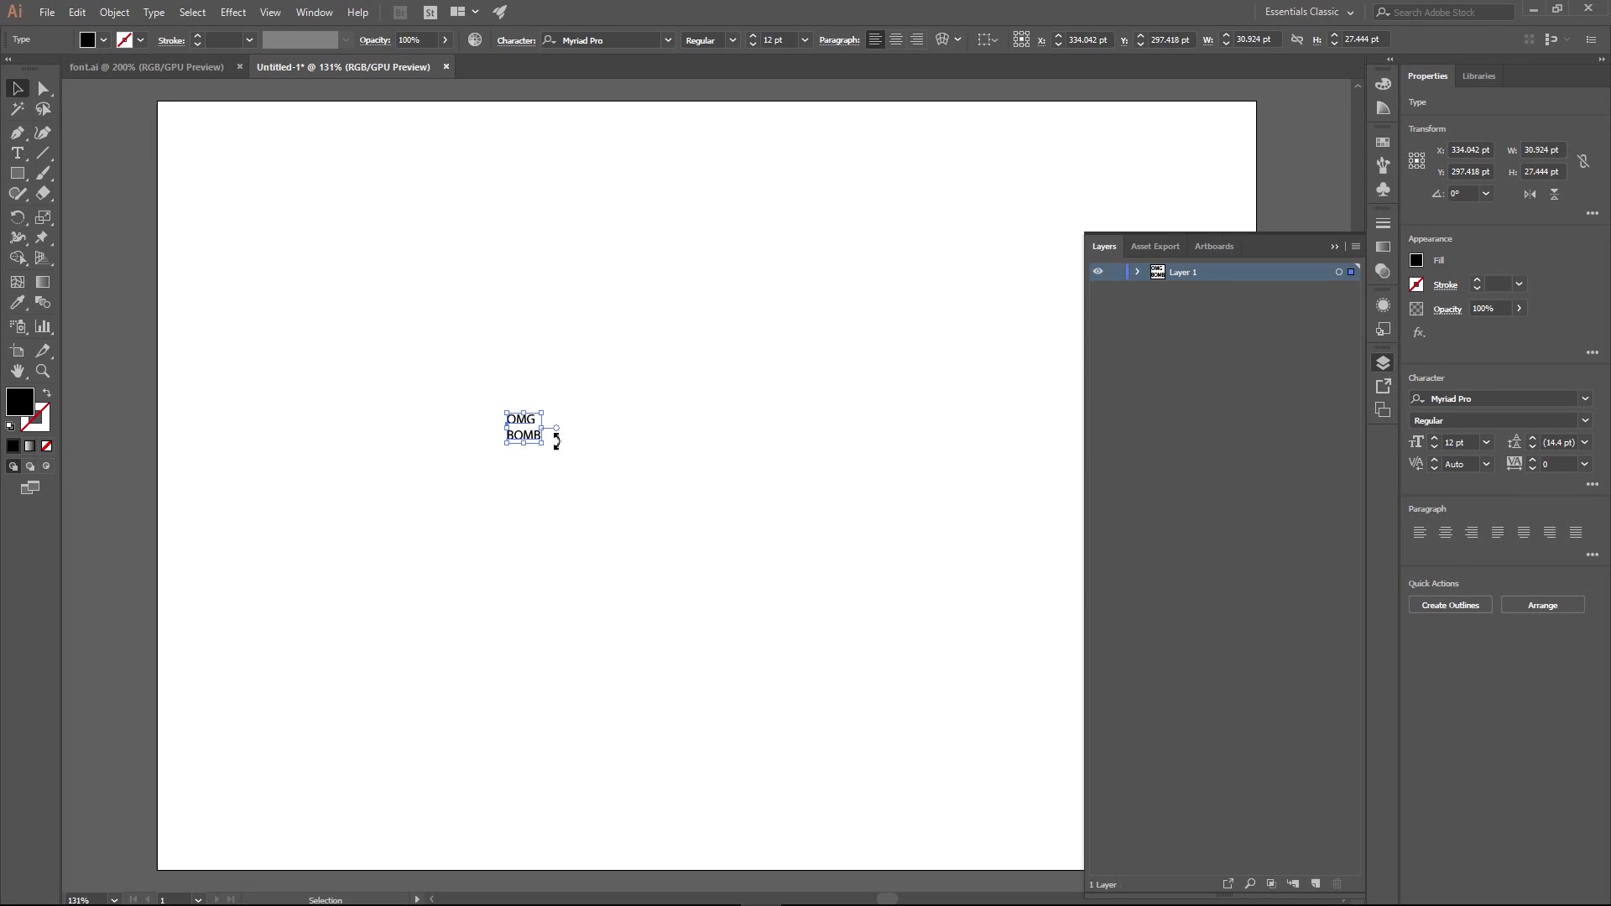
pyautogui.moveTo(546, 451); pyautogui.dragTo(793, 667)
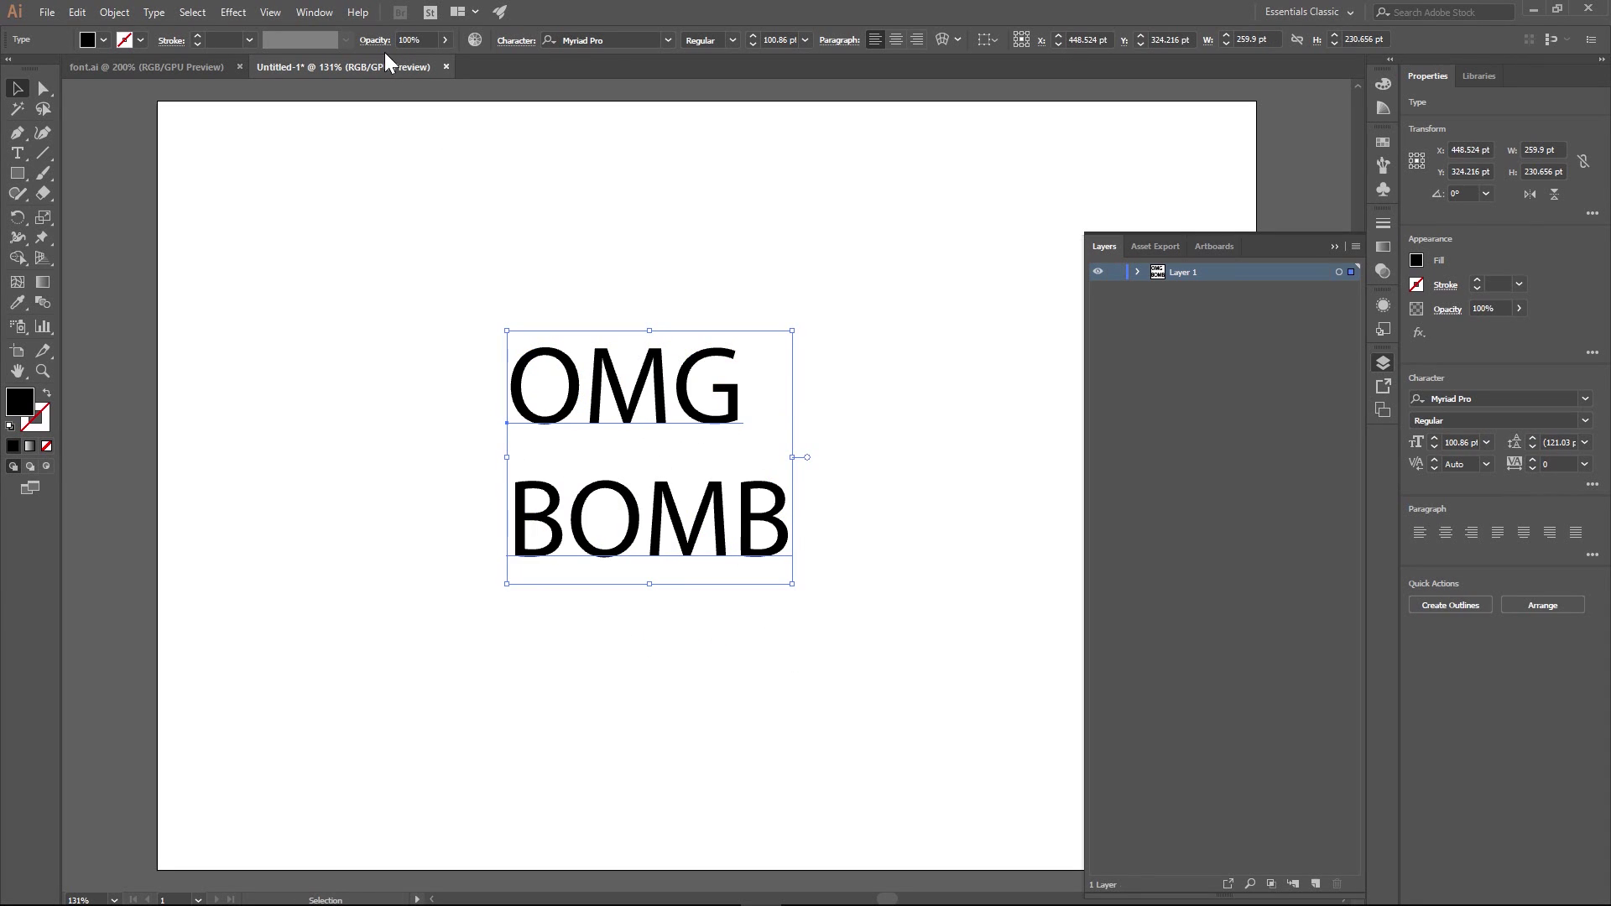
# - Find the OmgBomb font and apply it to the OMG BOMB text
pyautogui.click(609, 45)
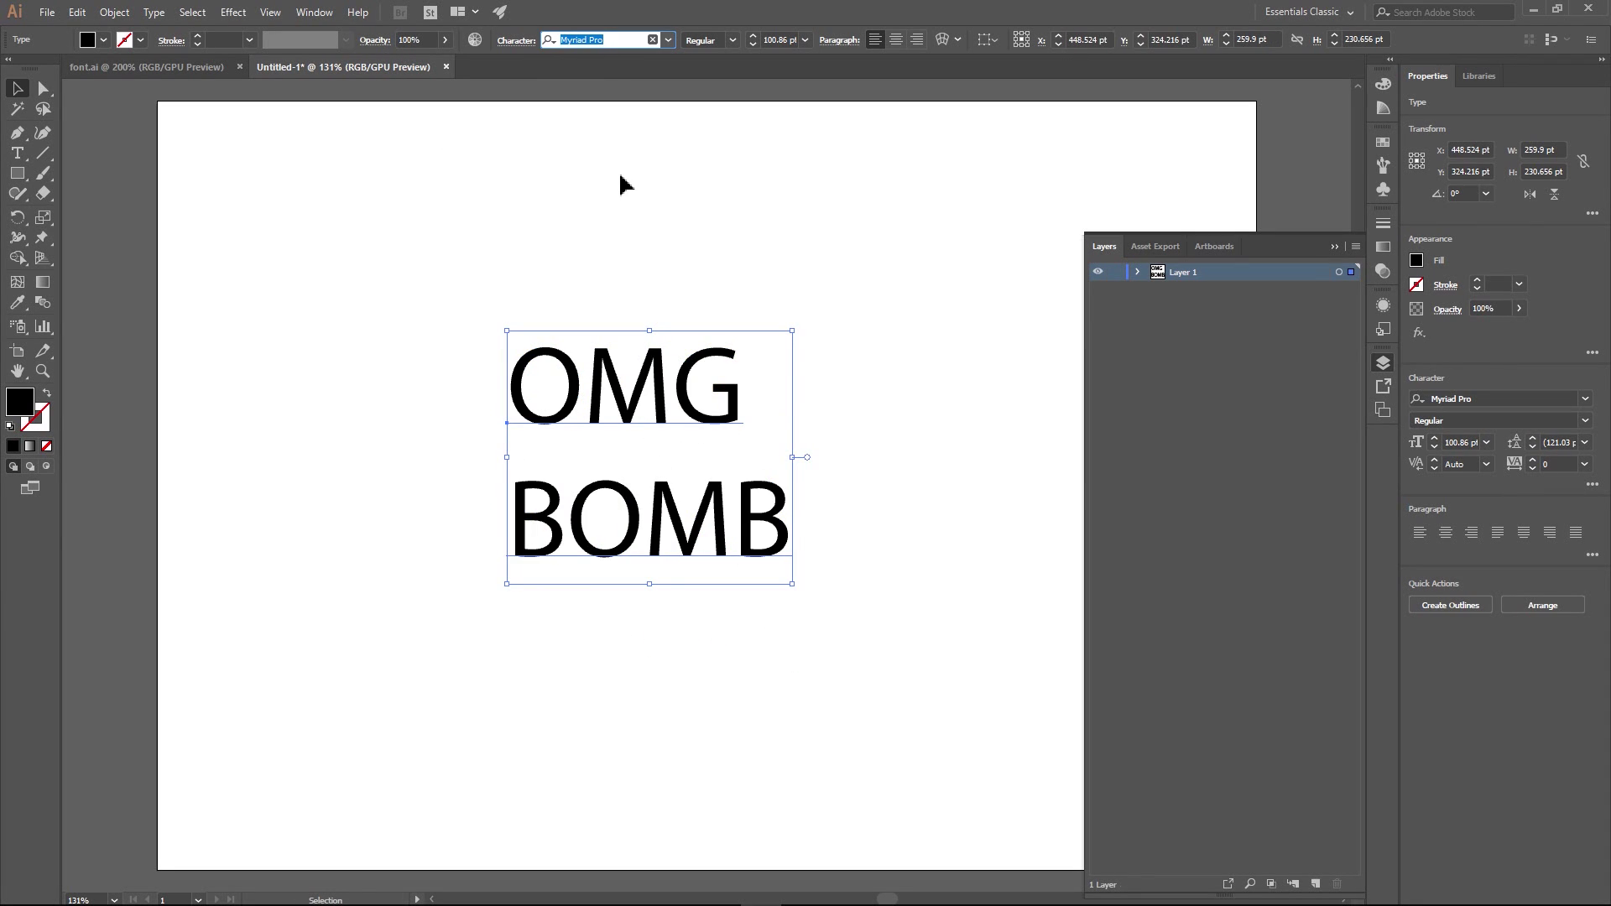
pyautogui.write('omg')
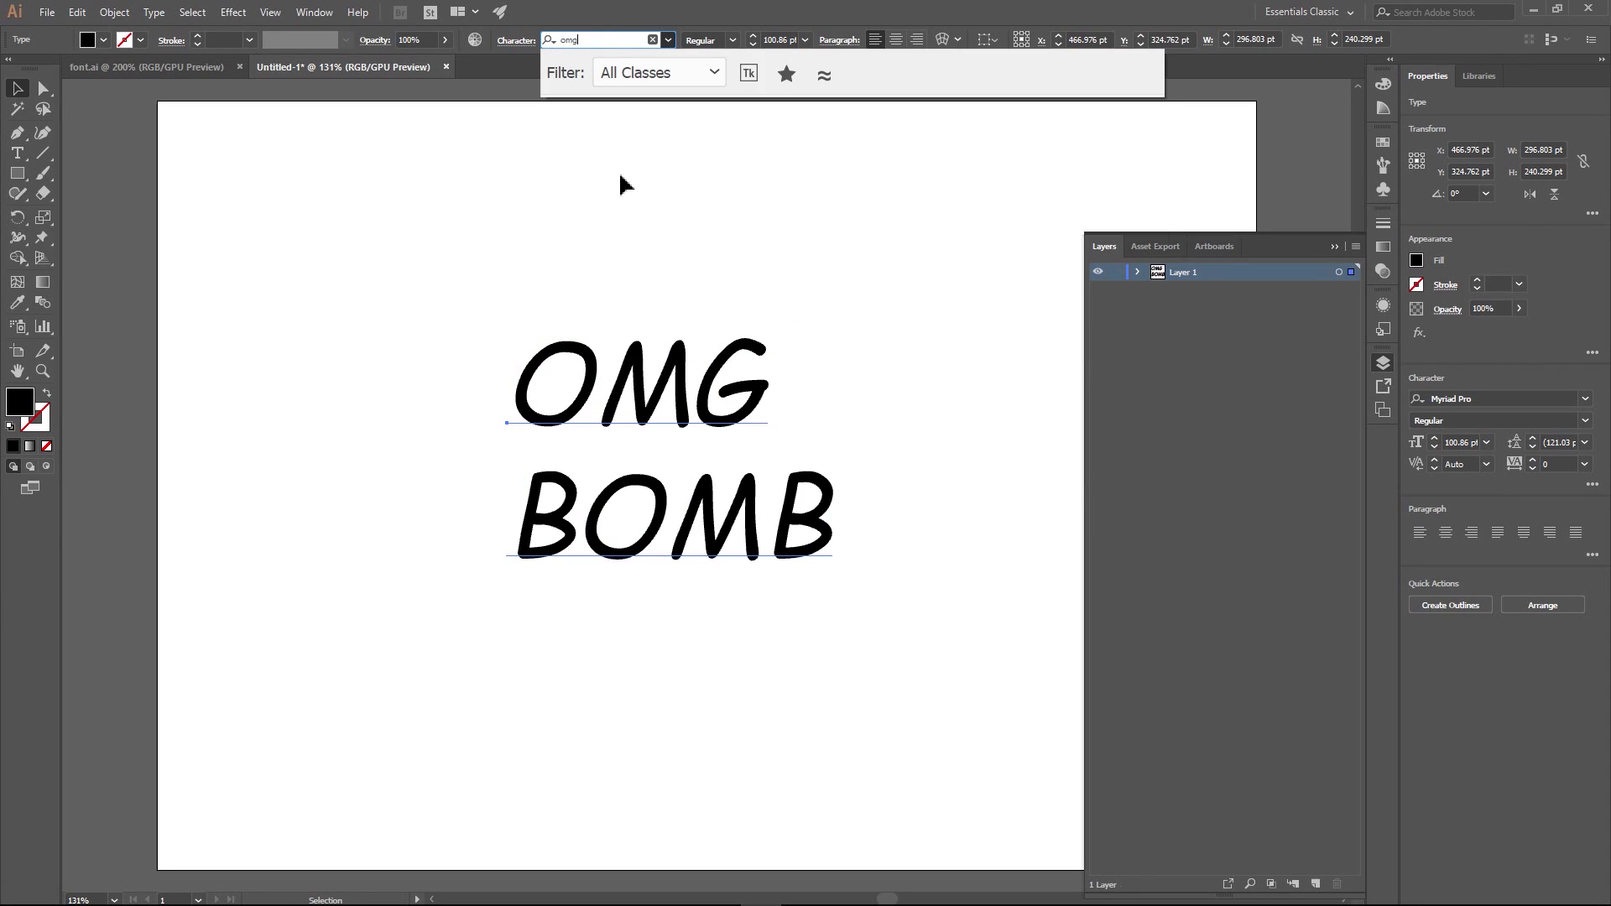
pyautogui.write('b')
pyautogui.press('BackSpace')
pyautogui.press('BackSpace')
pyautogui.press('BackSpace')
pyautogui.write('m')
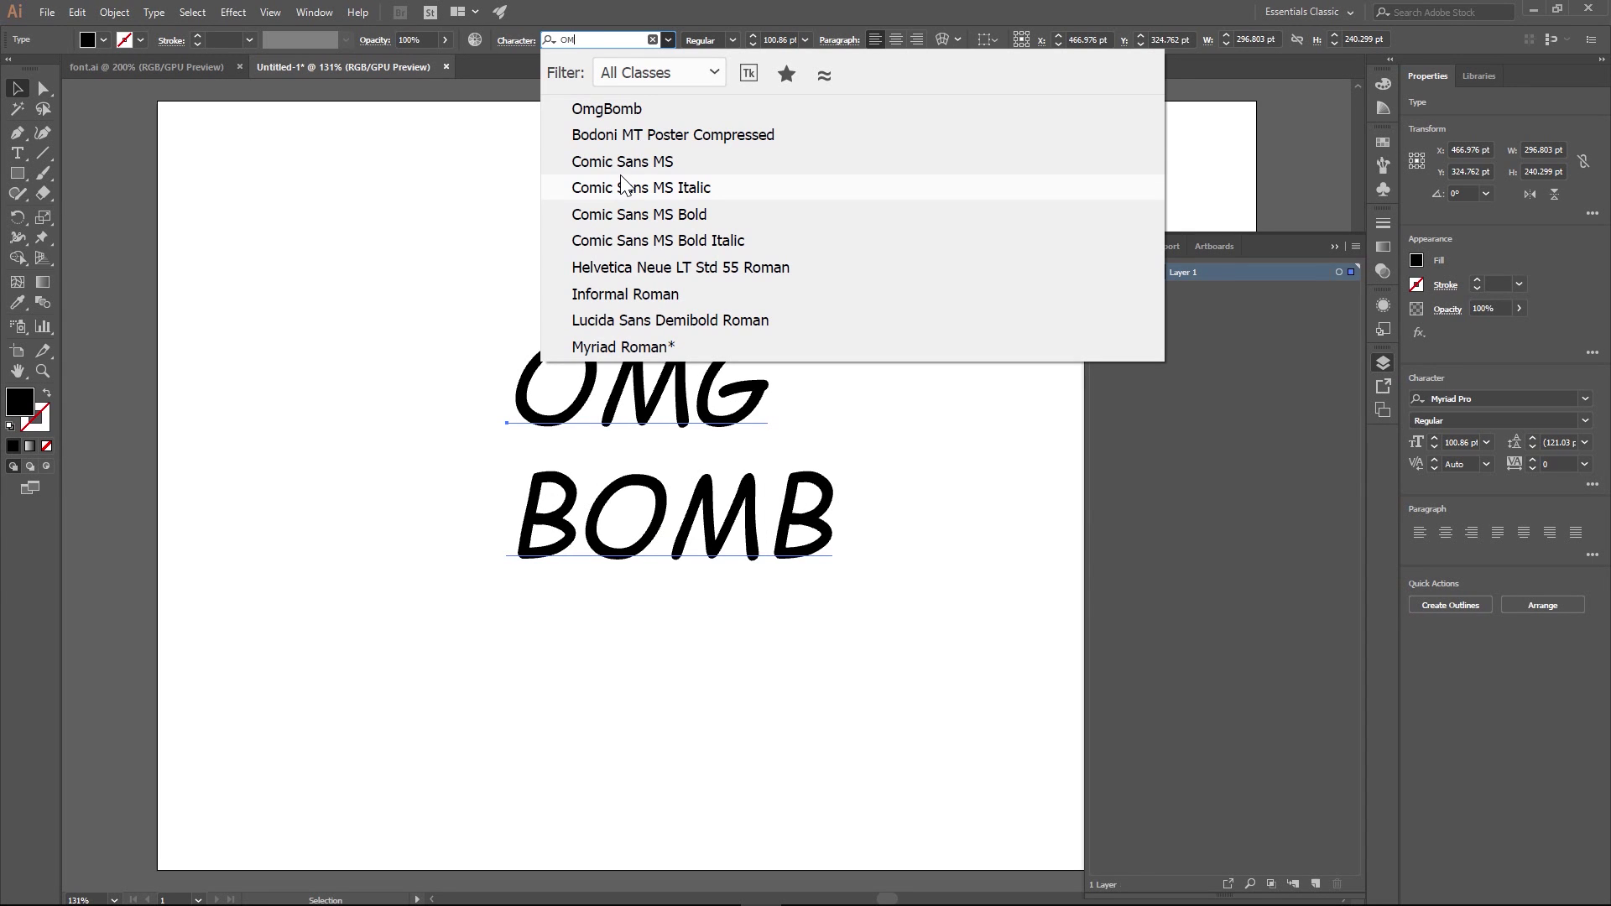
pyautogui.click(616, 112)
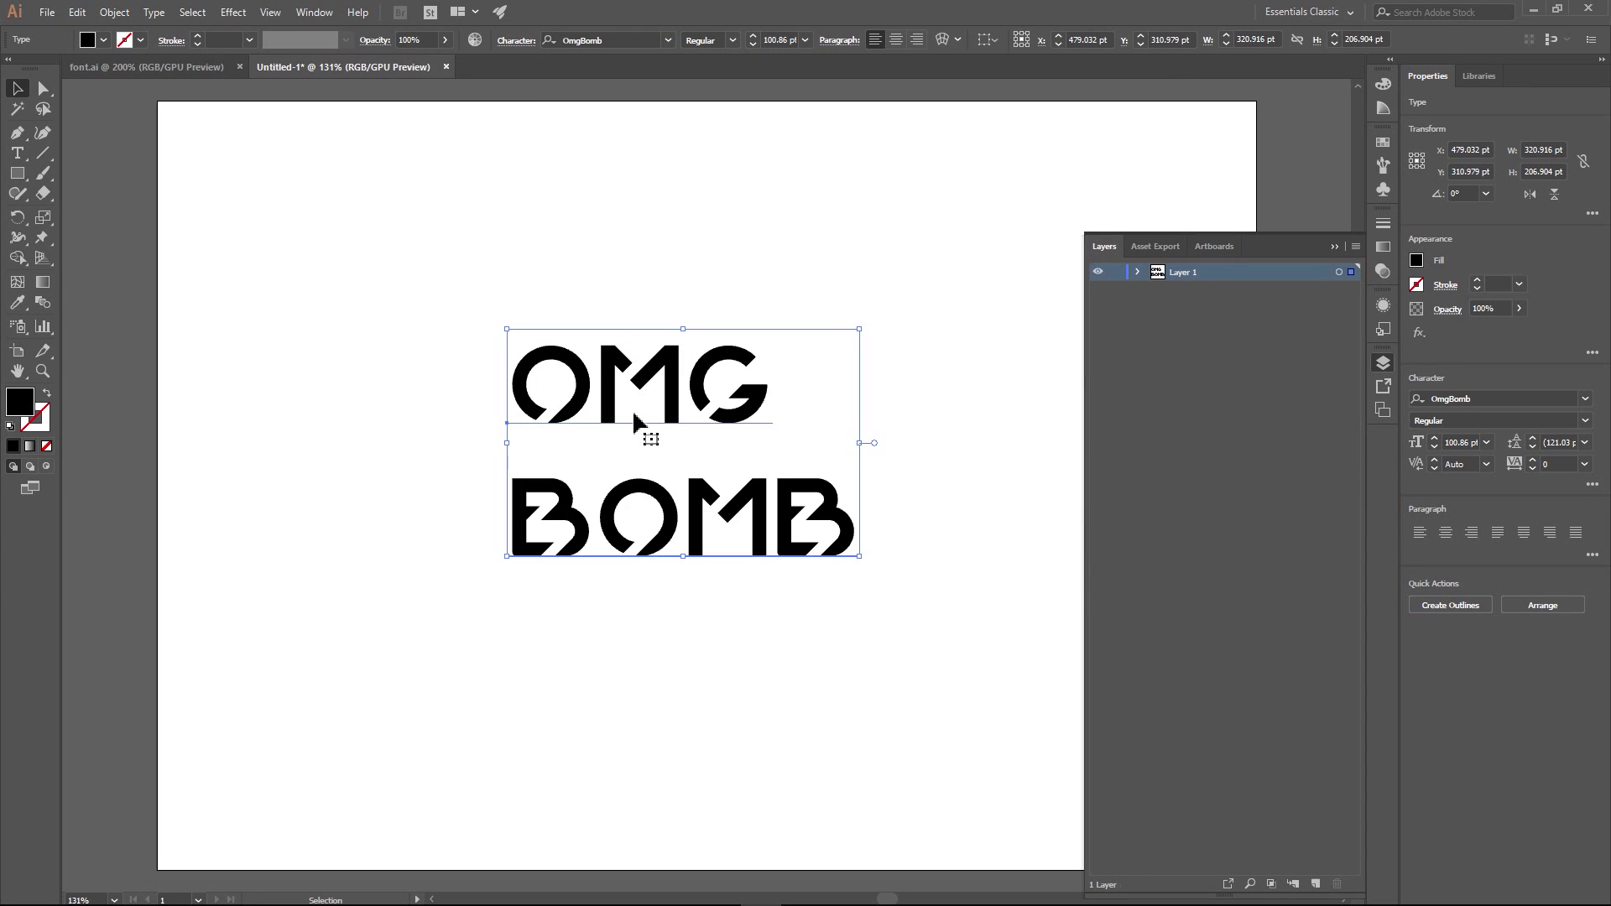
# - Shift the text slightly towards the upper left and replace the uppercase O in BOMB with a lowercase o
pyautogui.moveTo(636, 420); pyautogui.dragTo(595, 410)
pyautogui.doubleClick(619, 503)
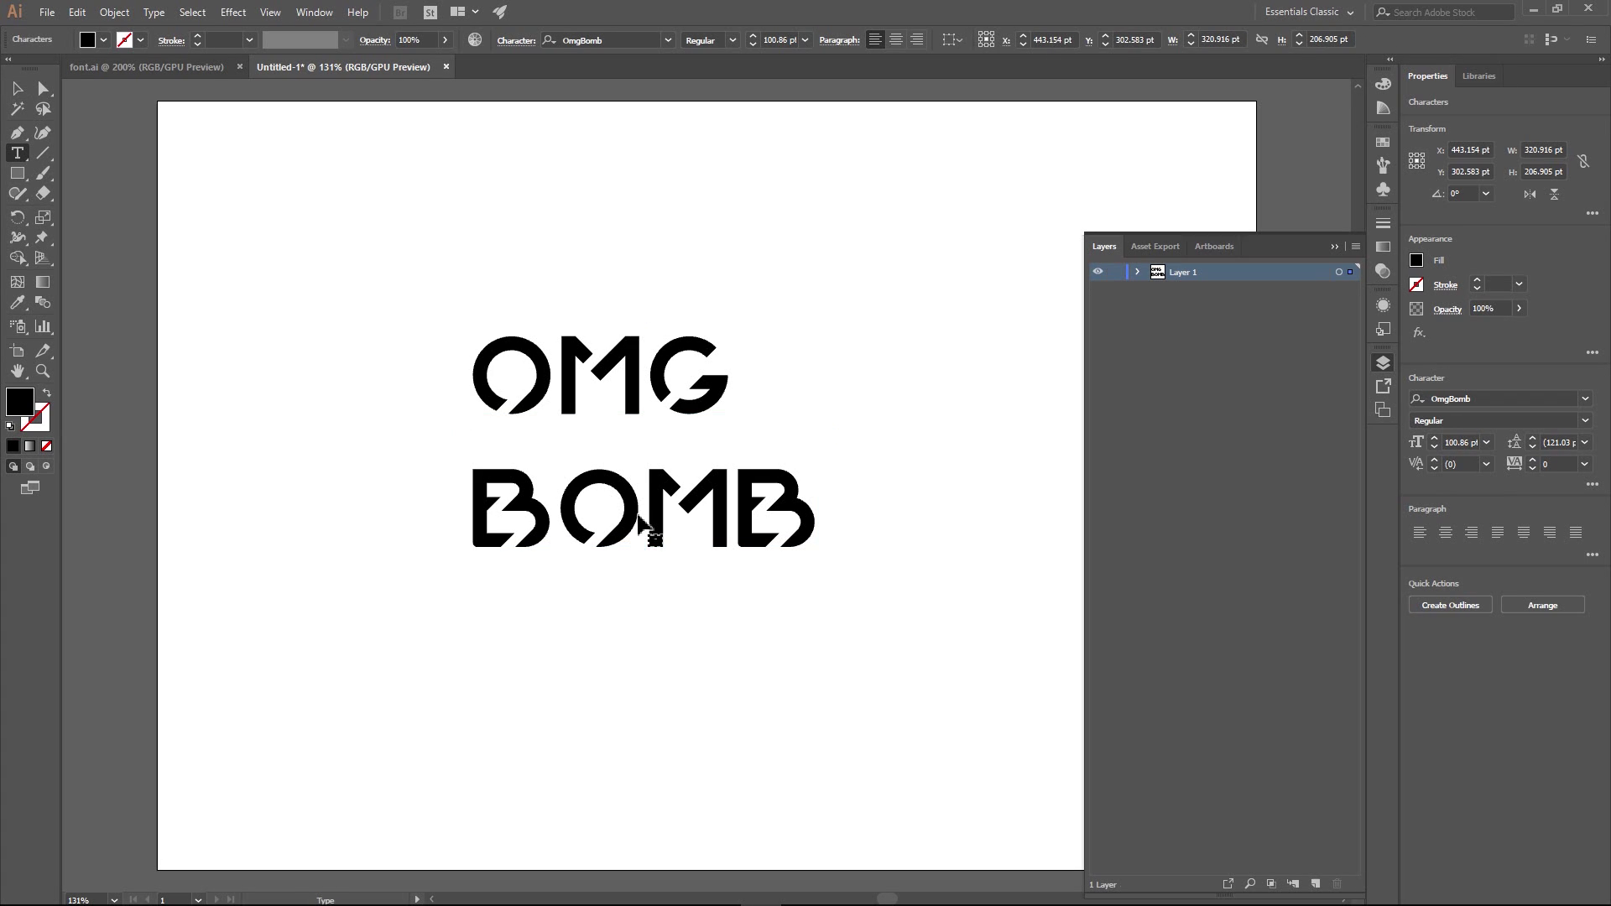
pyautogui.doubleClick(622, 500)
pyautogui.click(642, 501)
pyautogui.press('BackSpace')
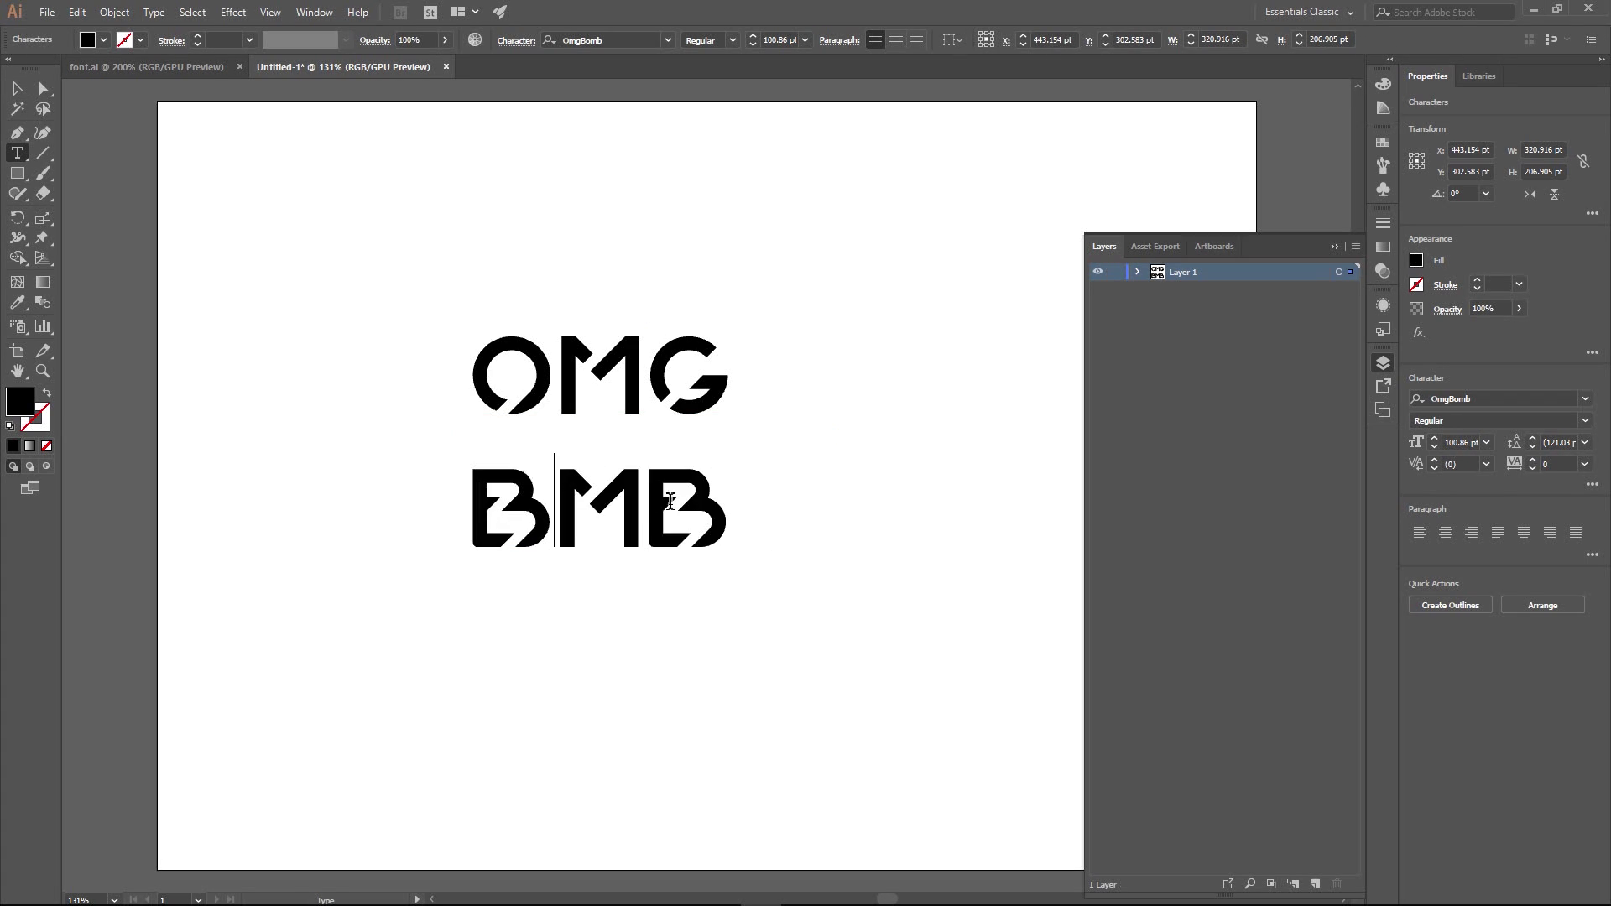
pyautogui.write('o')
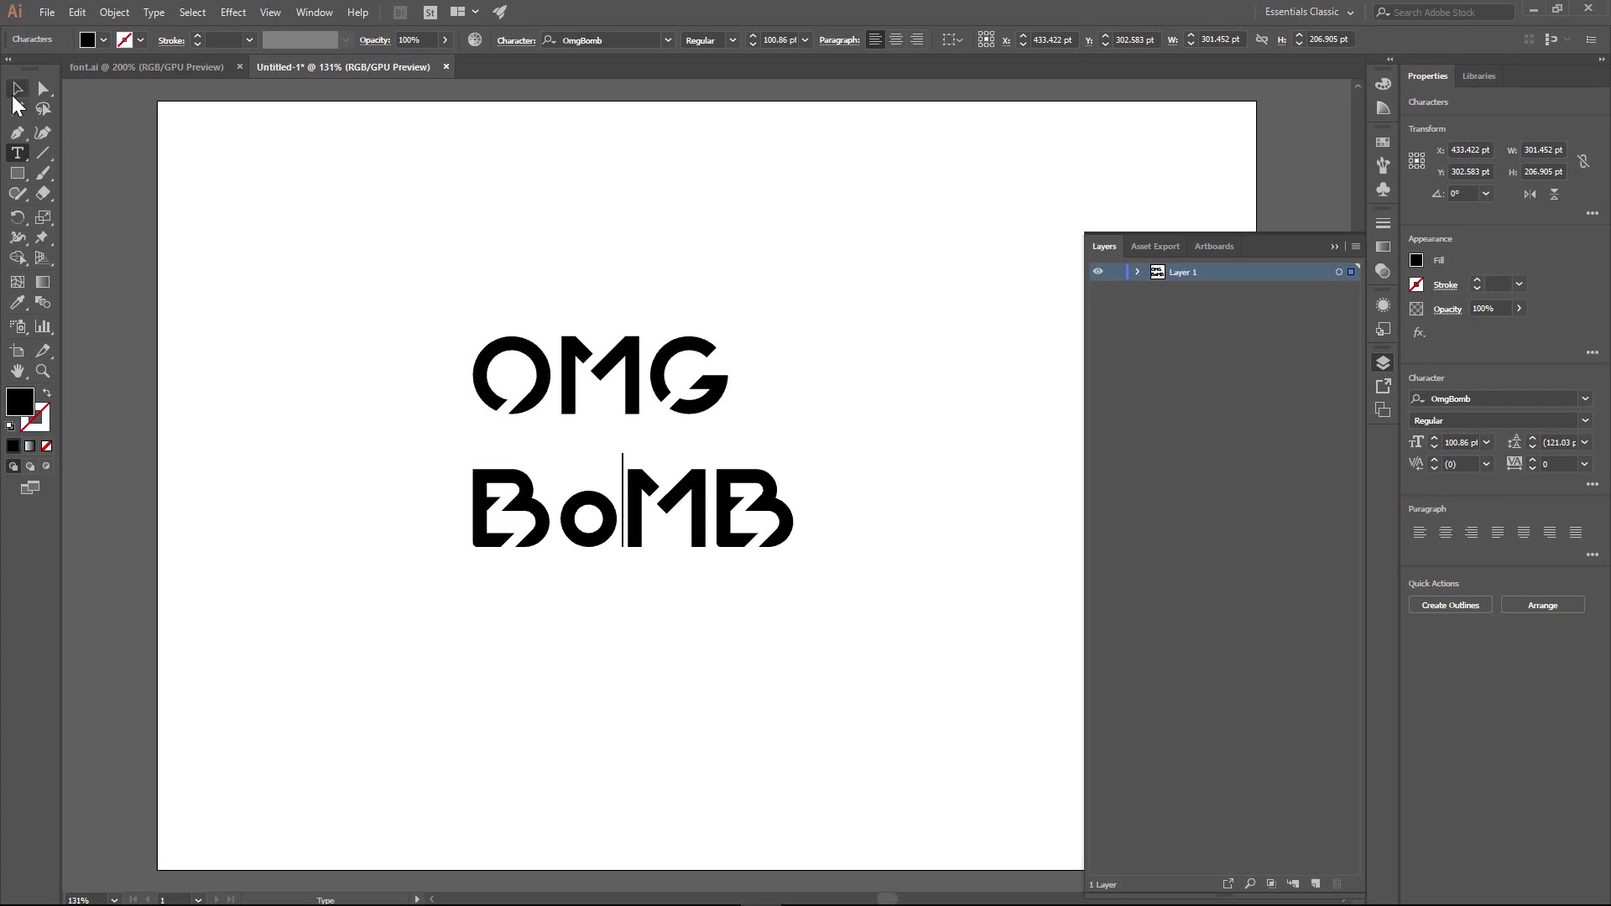
pyautogui.press('Escape')
pyautogui.click(608, 191)
# - Enlarge the OMG BoMB text to about 155 pt, centred better on the artboard, and give it a red fill
pyautogui.click(735, 512)
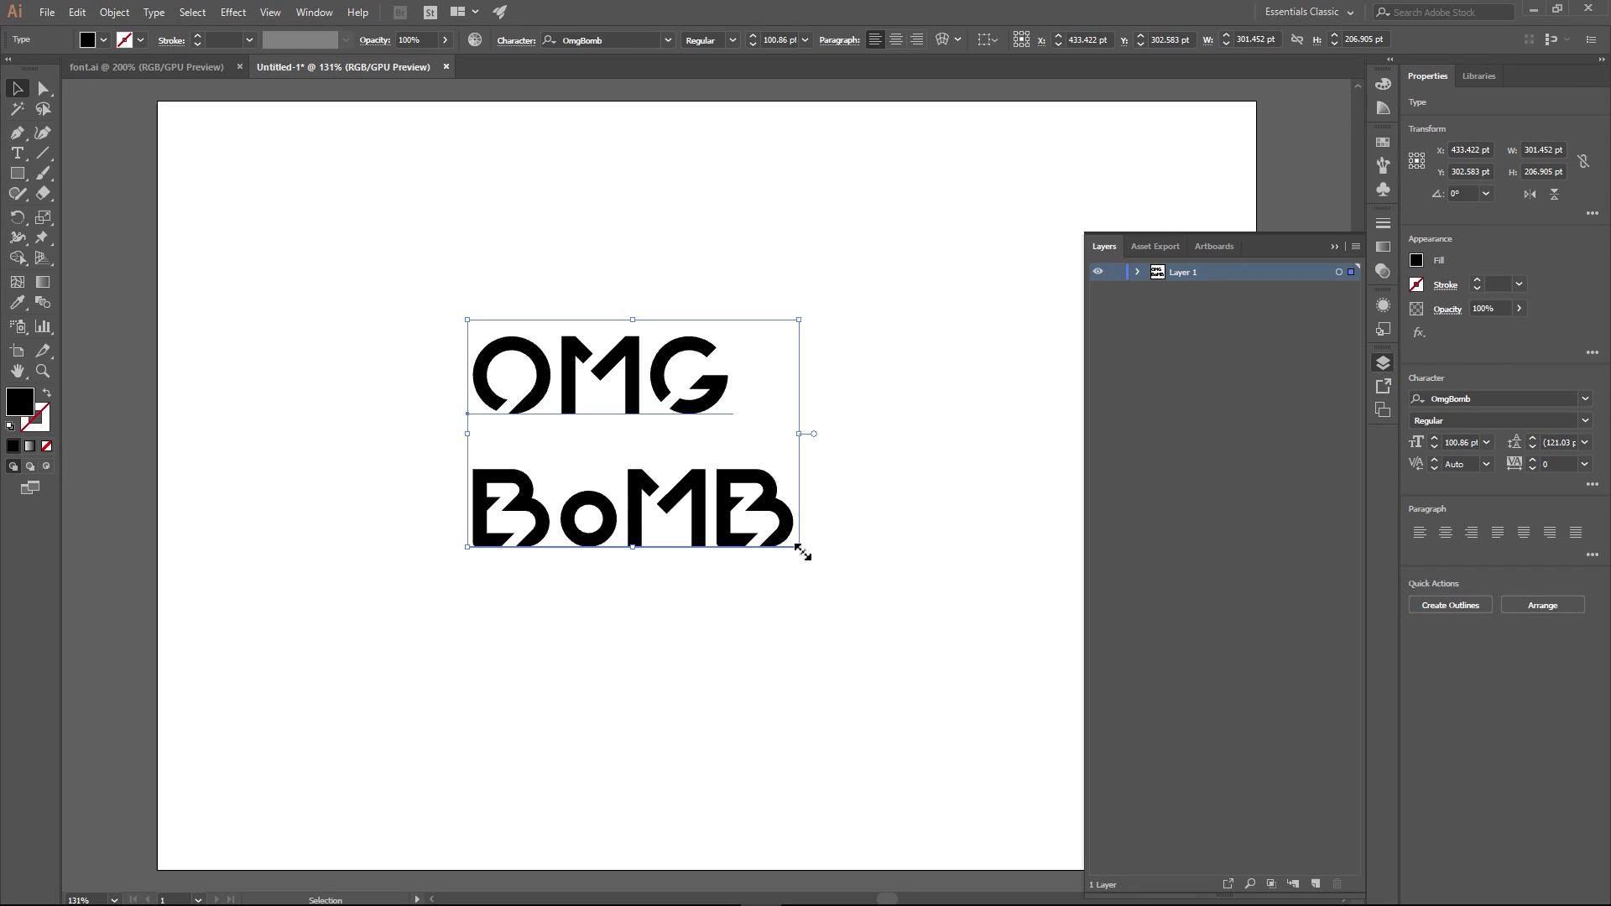
pyautogui.moveTo(800, 547); pyautogui.dragTo(979, 672)
pyautogui.moveTo(671, 601); pyautogui.dragTo(560, 558)
pyautogui.click(103, 40)
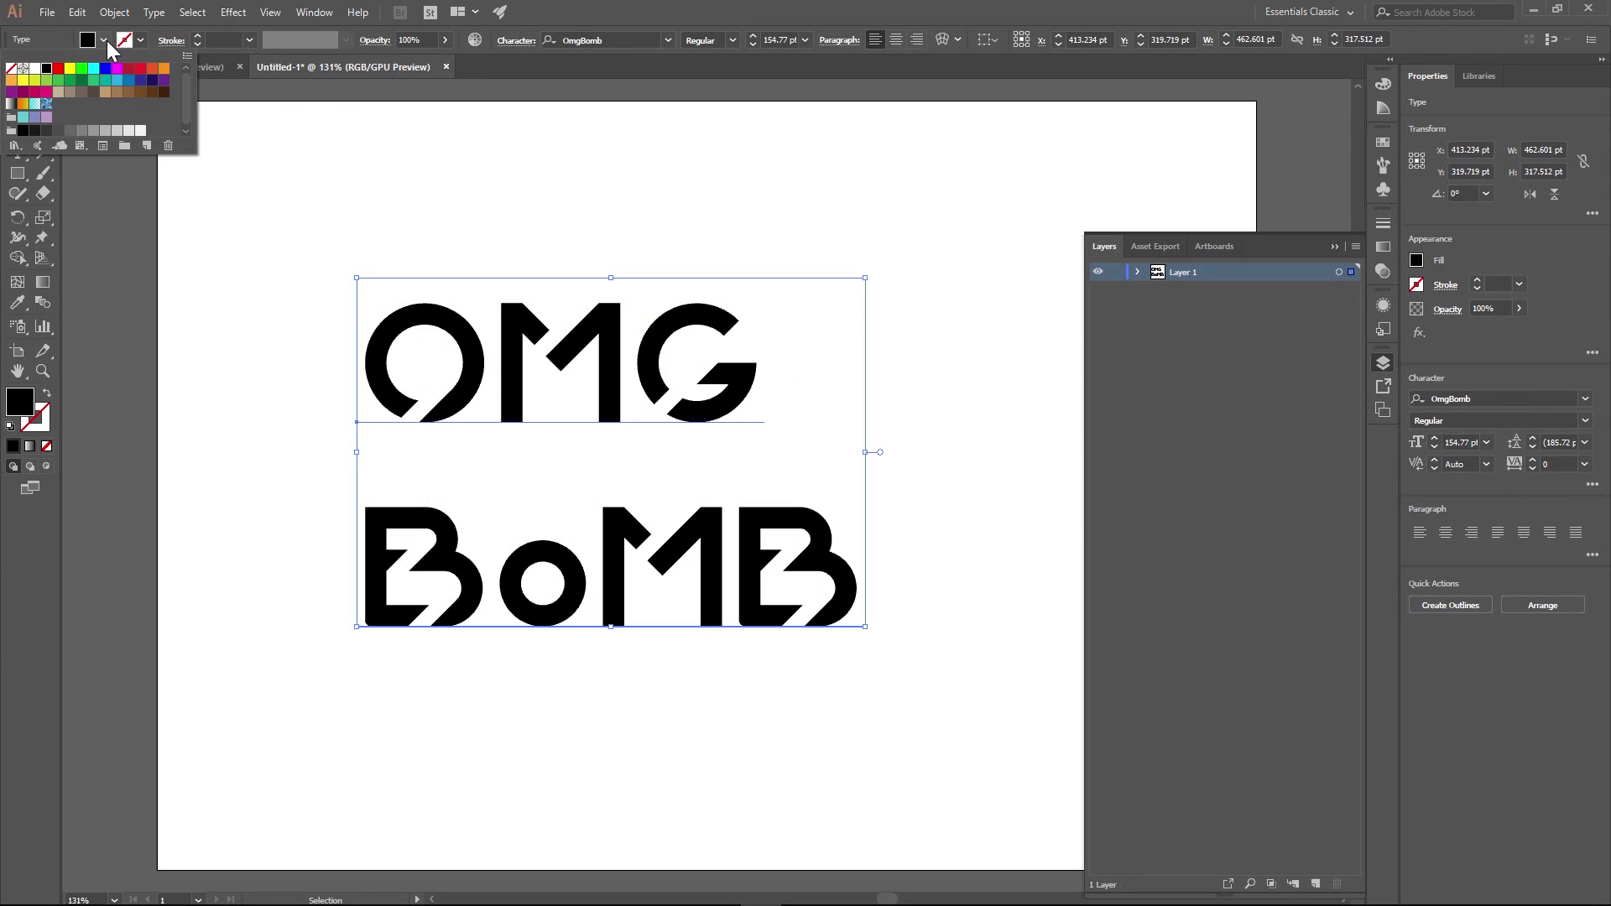
pyautogui.click(59, 69)
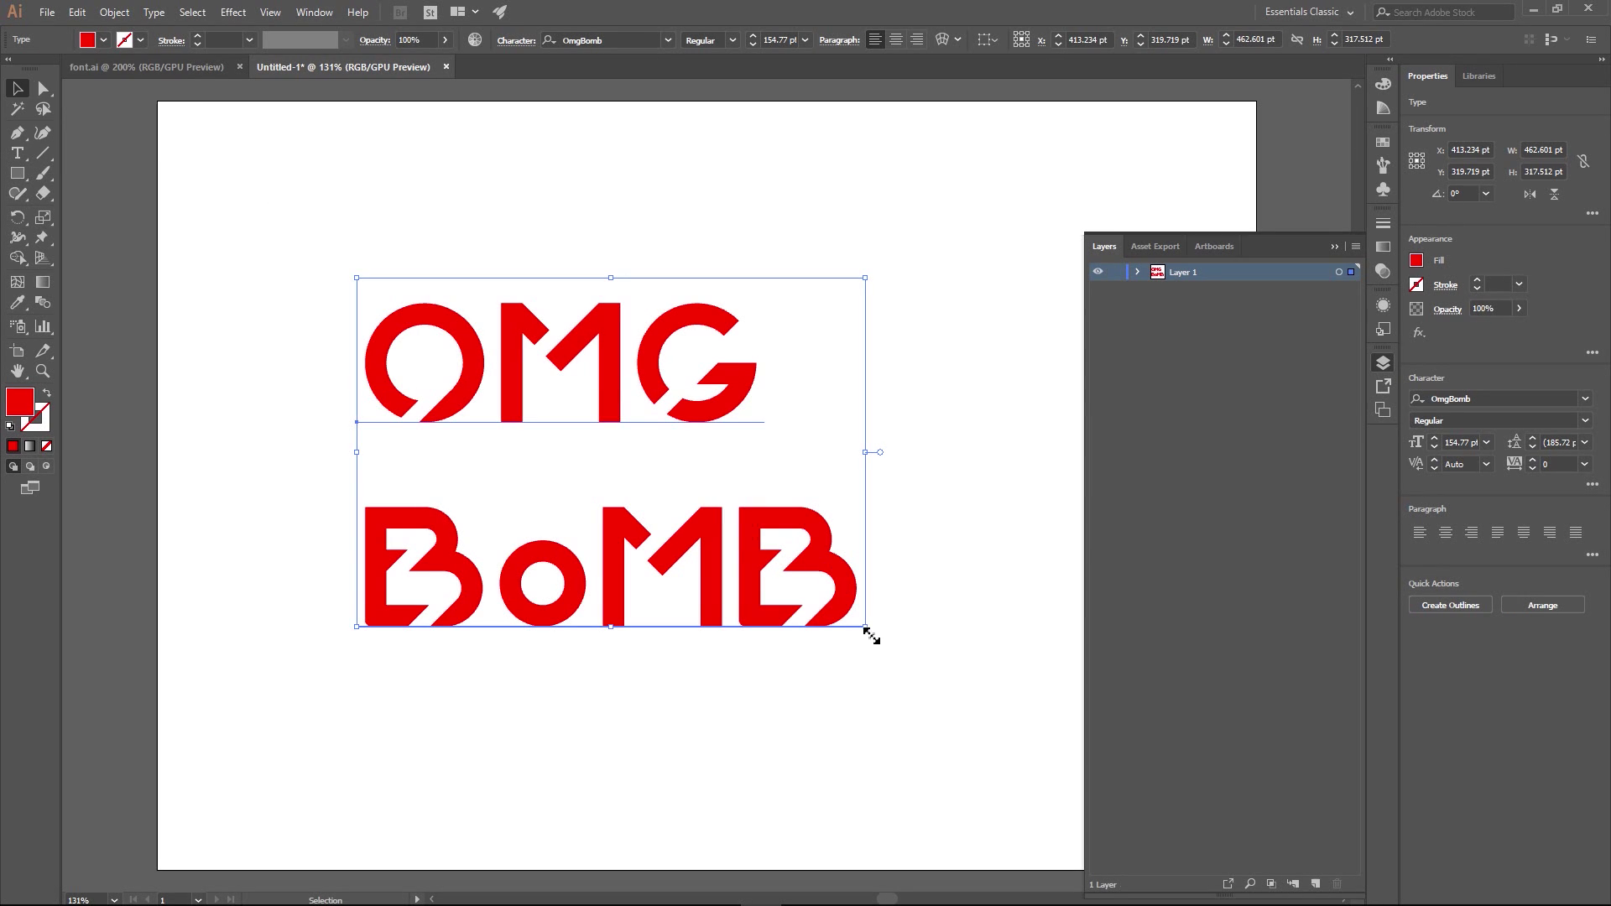
# - Scale the red text down to a very small size, and enlarge it again to about 132 pt
pyautogui.moveTo(871, 636); pyautogui.dragTo(405, 388)
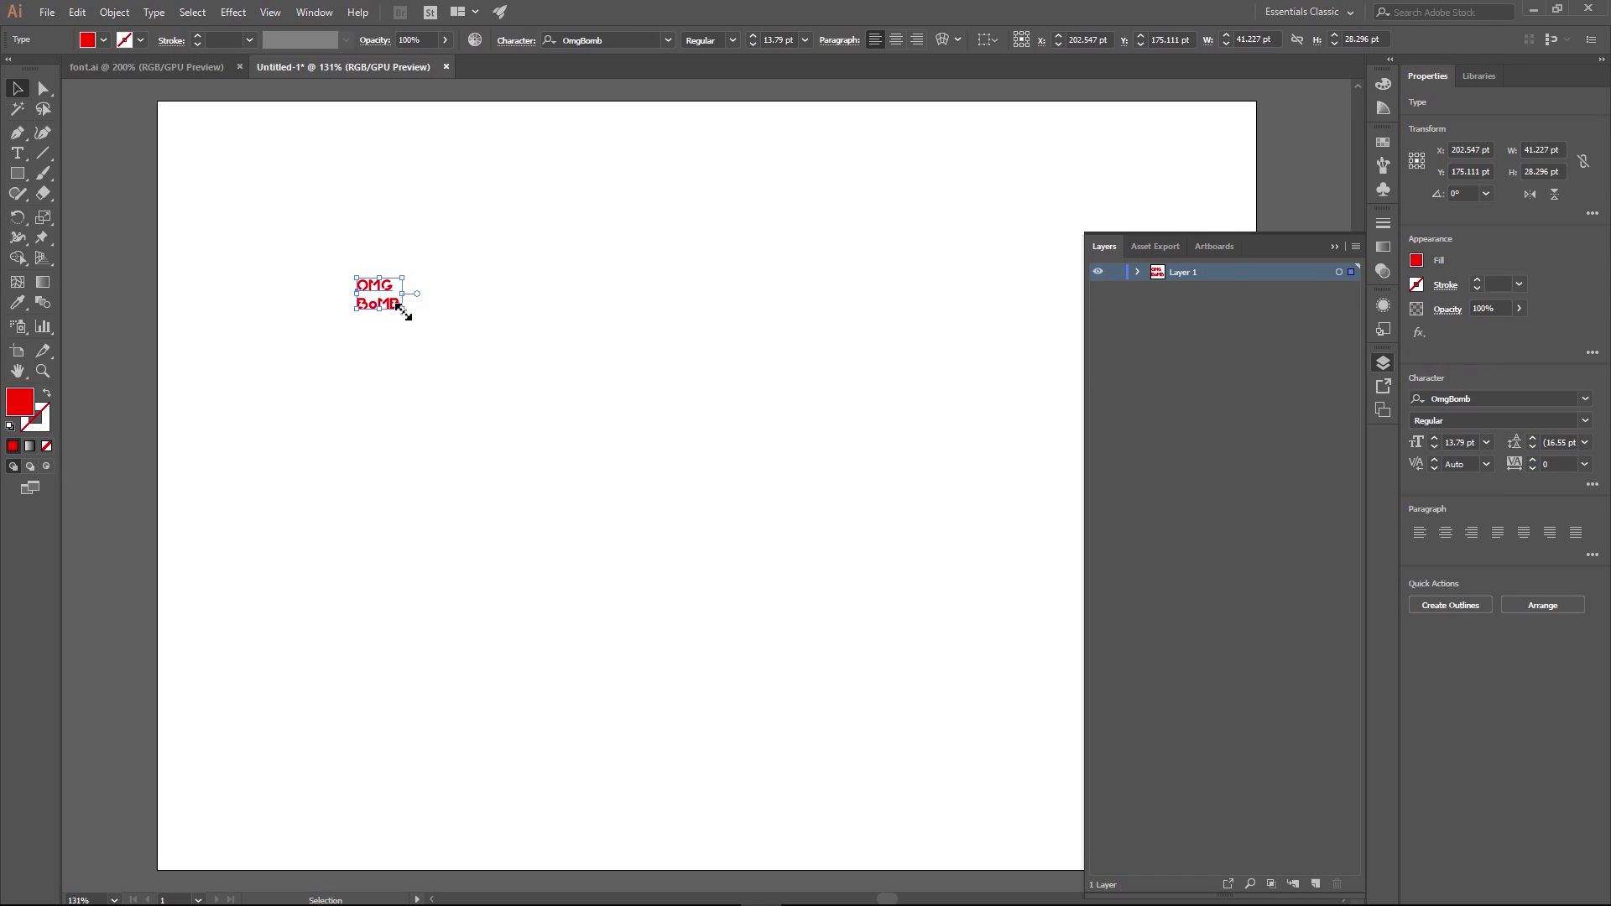
pyautogui.moveTo(403, 312); pyautogui.dragTo(410, 316)
pyautogui.click(473, 371)
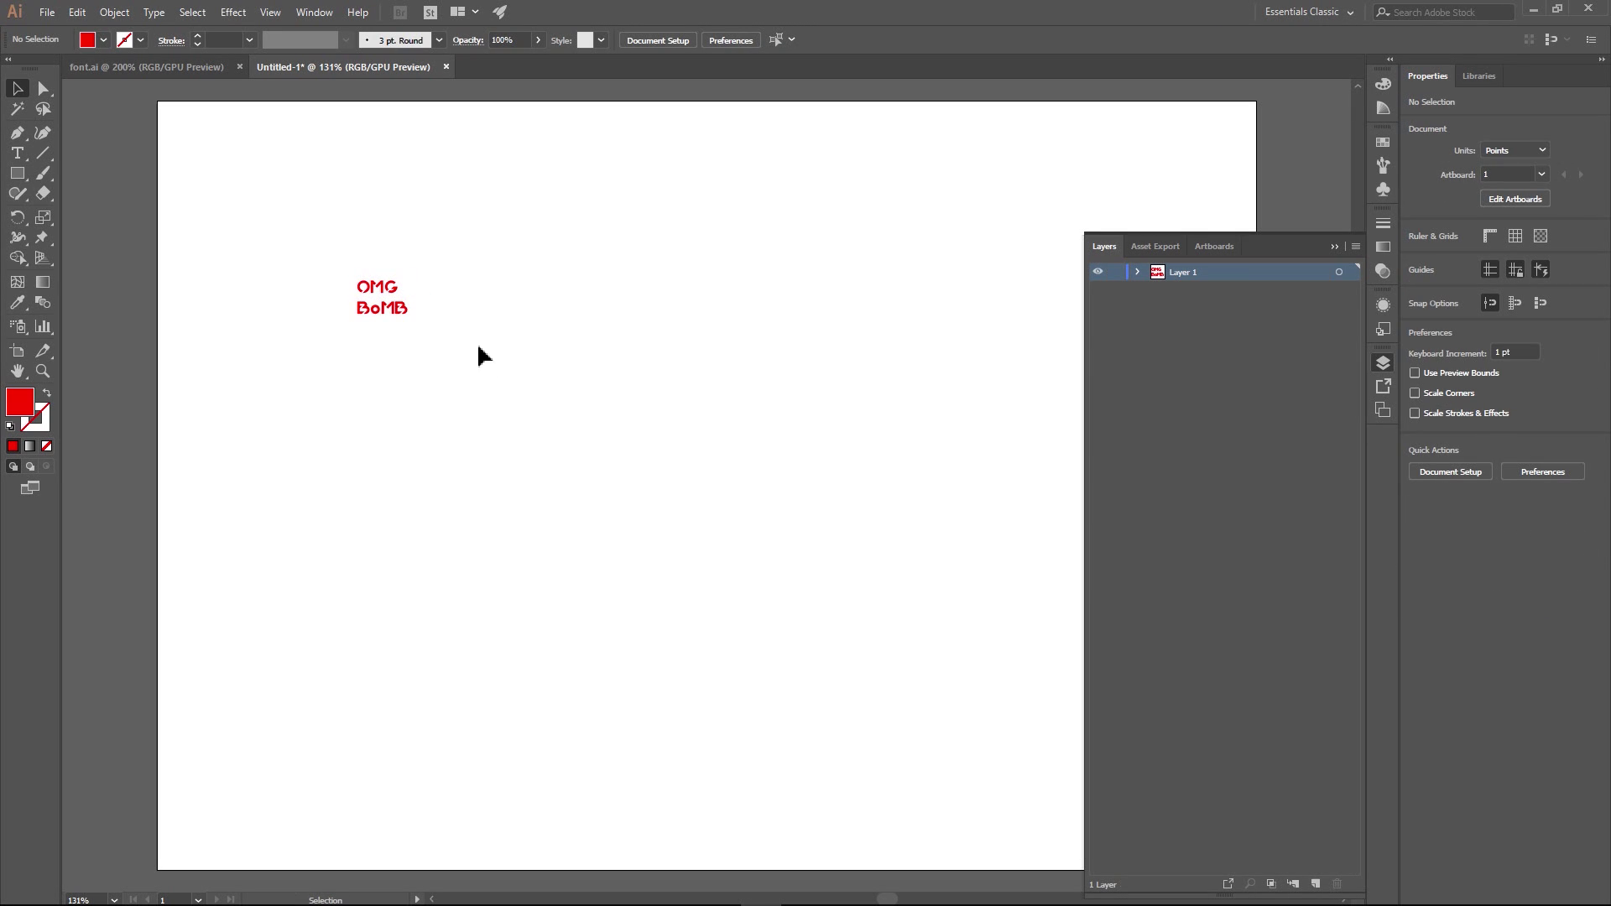
pyautogui.click(406, 312)
pyautogui.moveTo(410, 314); pyautogui.dragTo(811, 579)
pyautogui.click(856, 604)
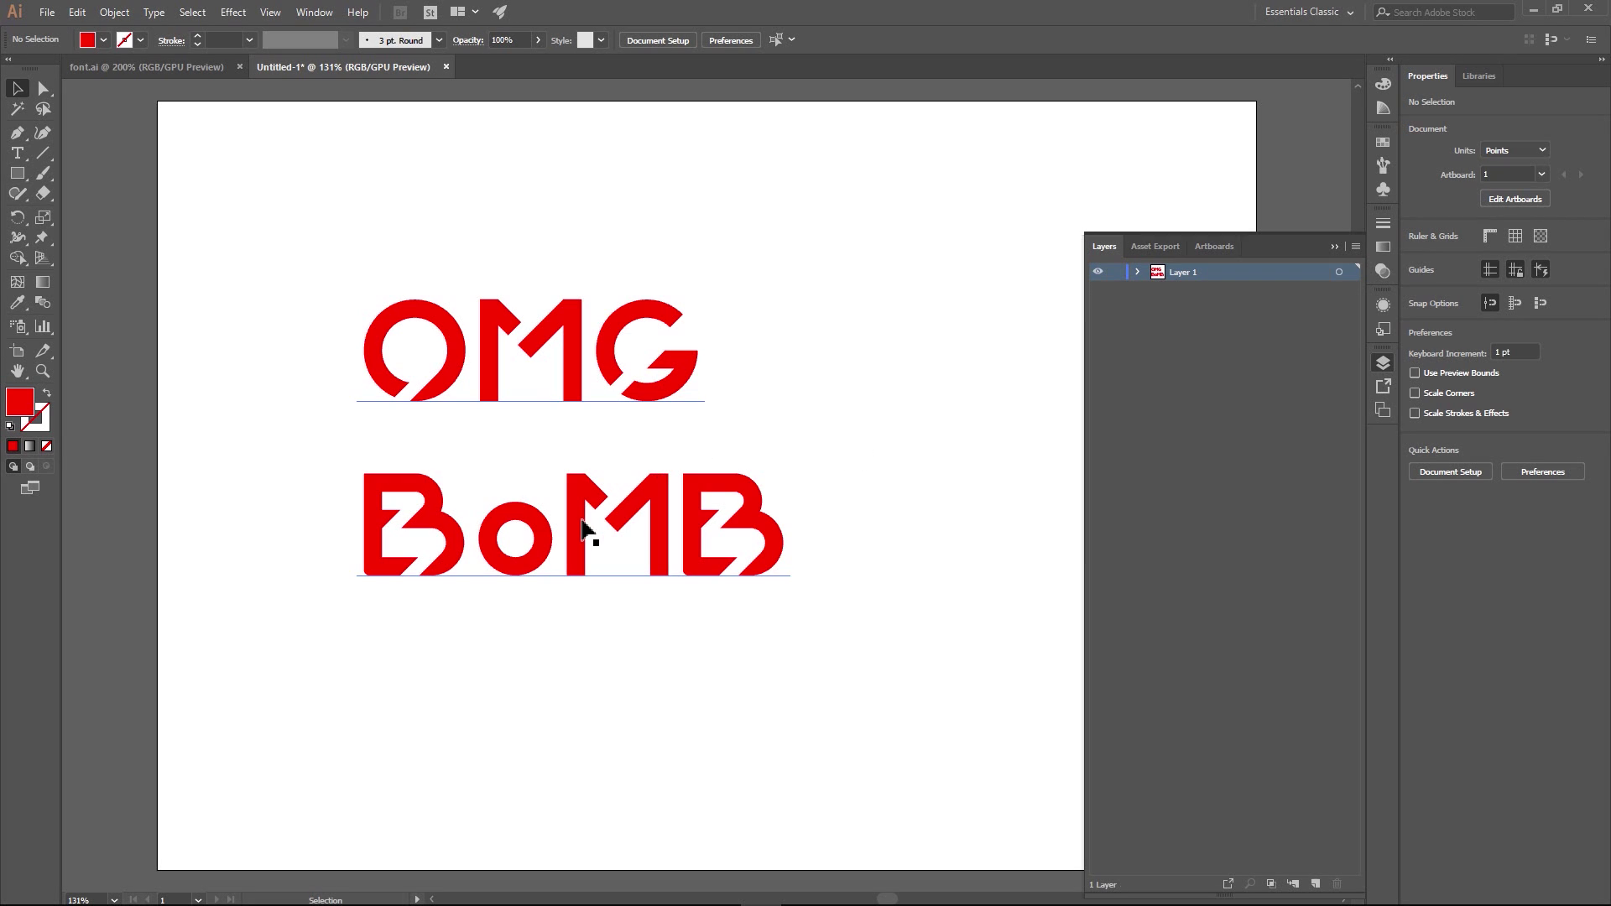
# - Compare the text with the letterforms in font.ai, and return to the Untitled-1 document
pyautogui.click(587, 532)
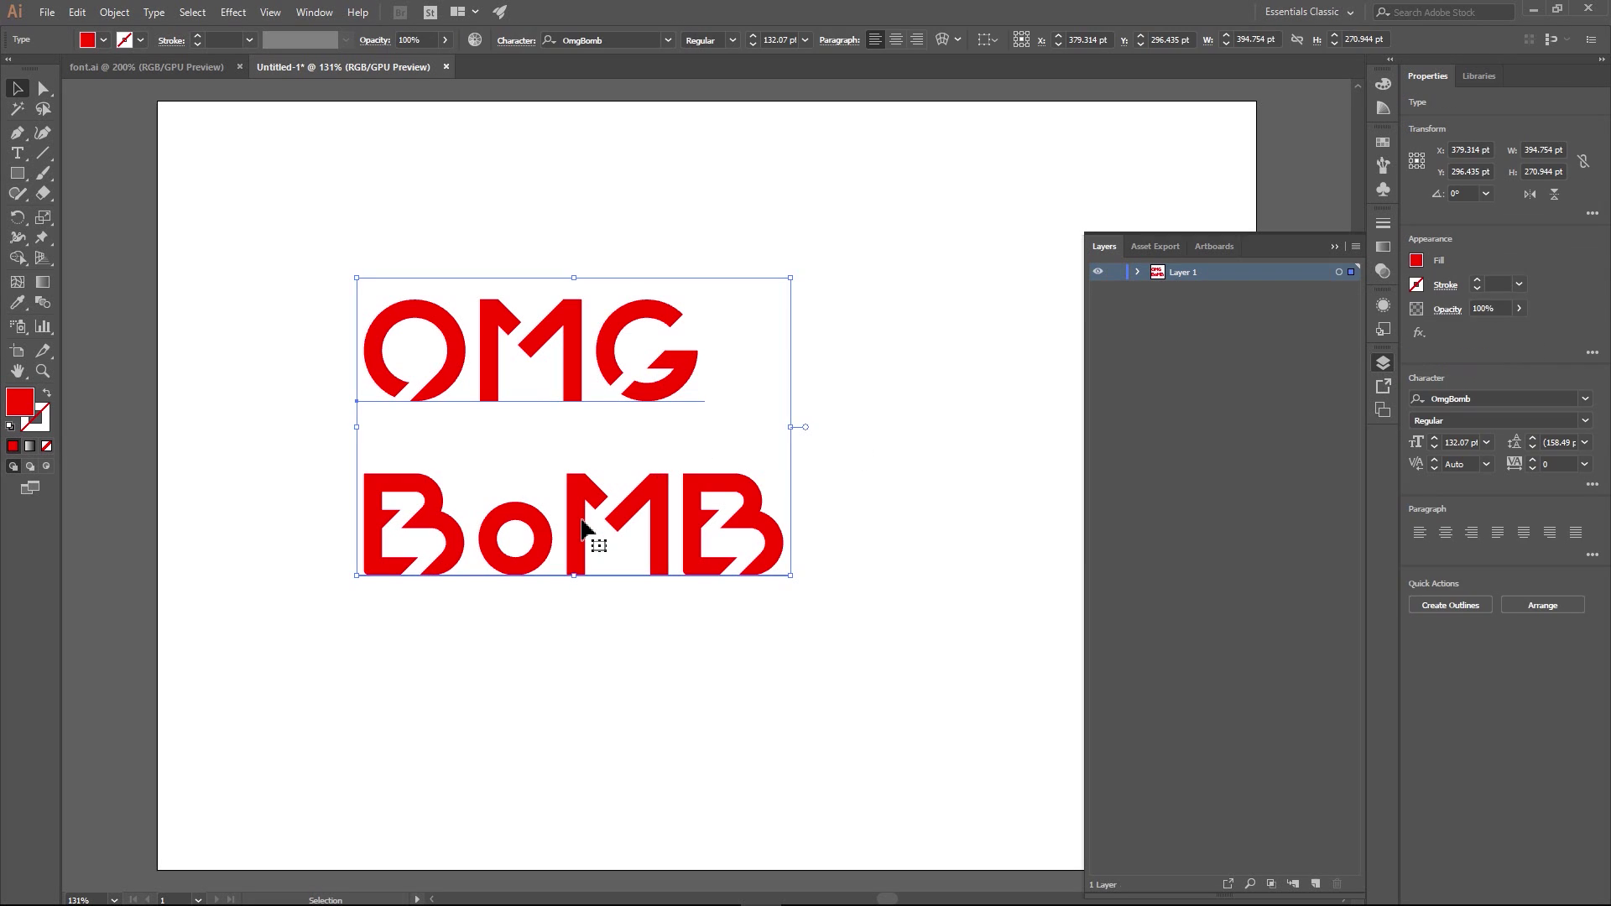
pyautogui.click(856, 540)
pyautogui.click(159, 67)
pyautogui.click(704, 289)
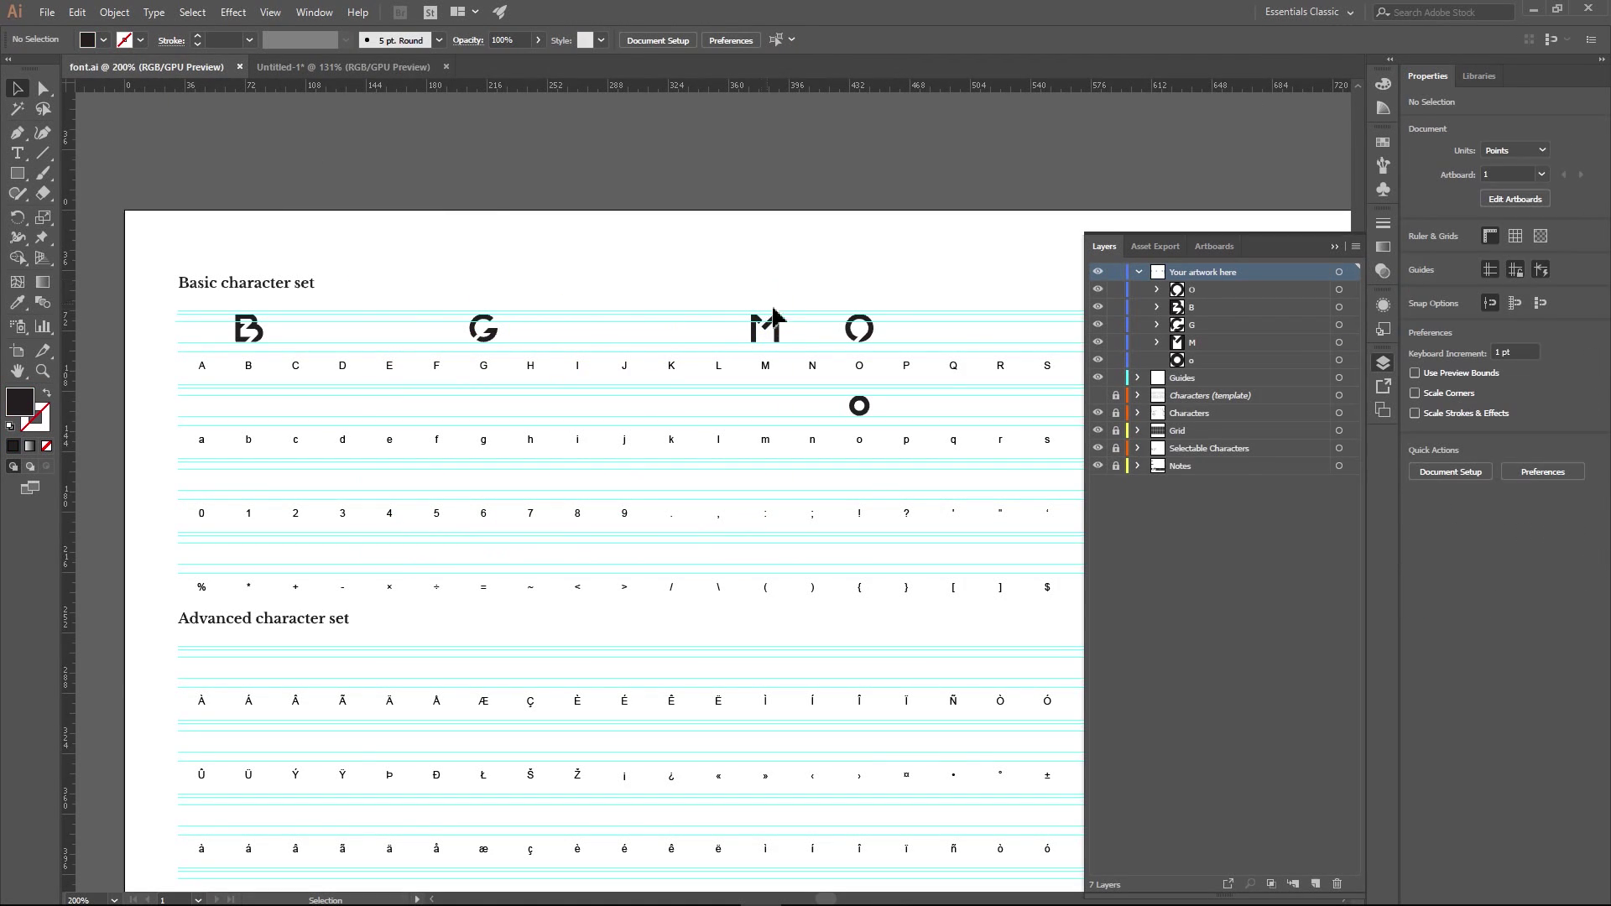
pyautogui.click(295, 65)
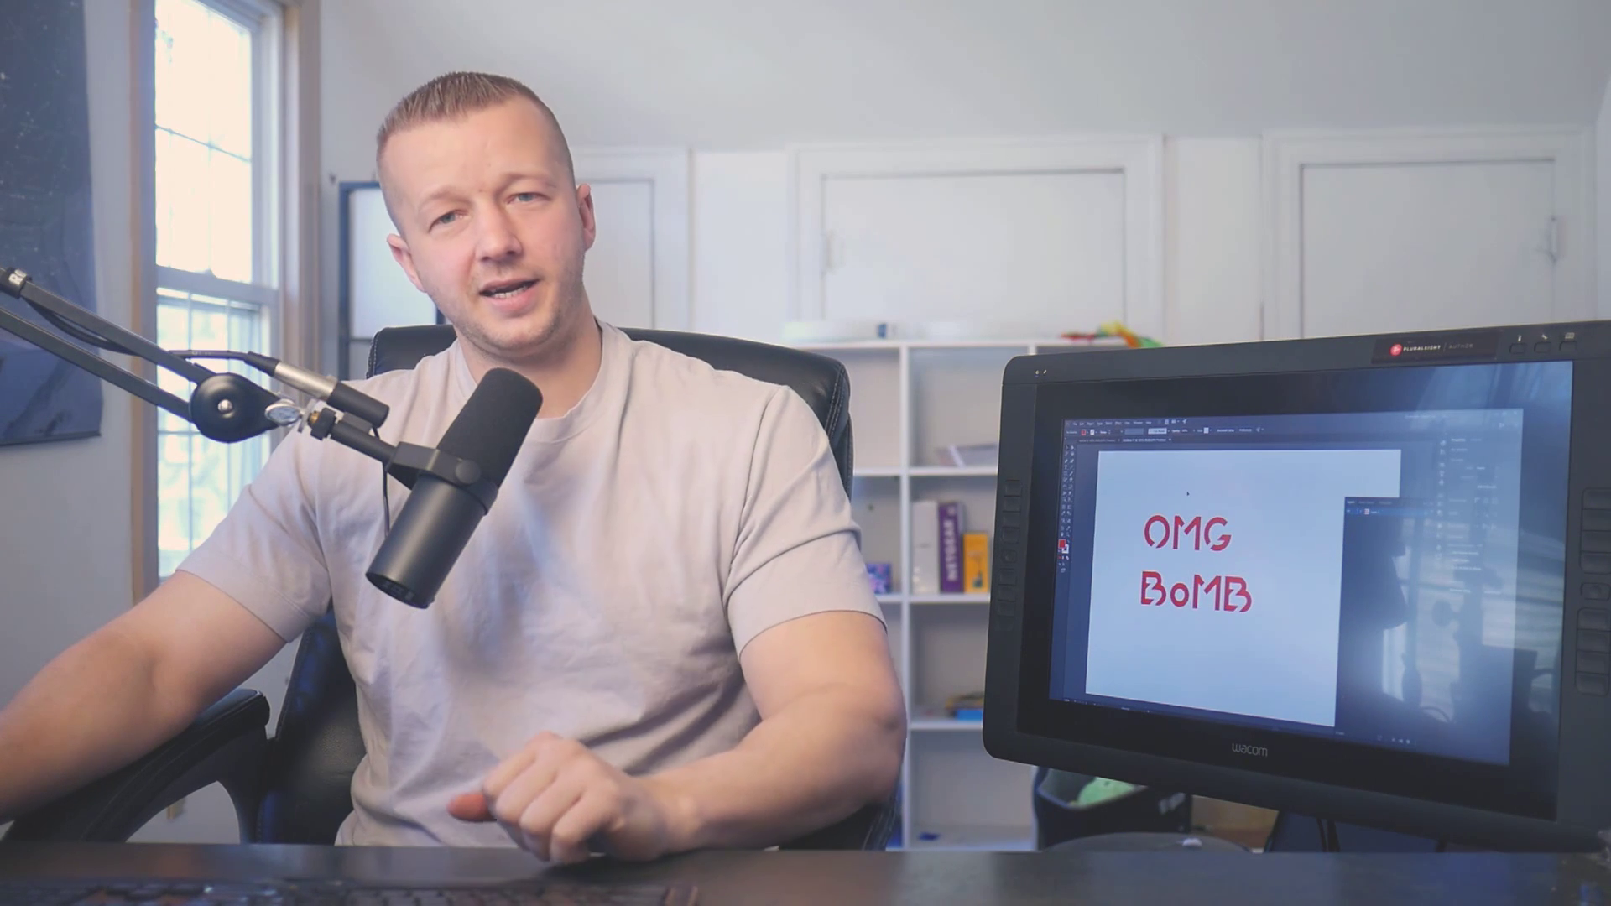